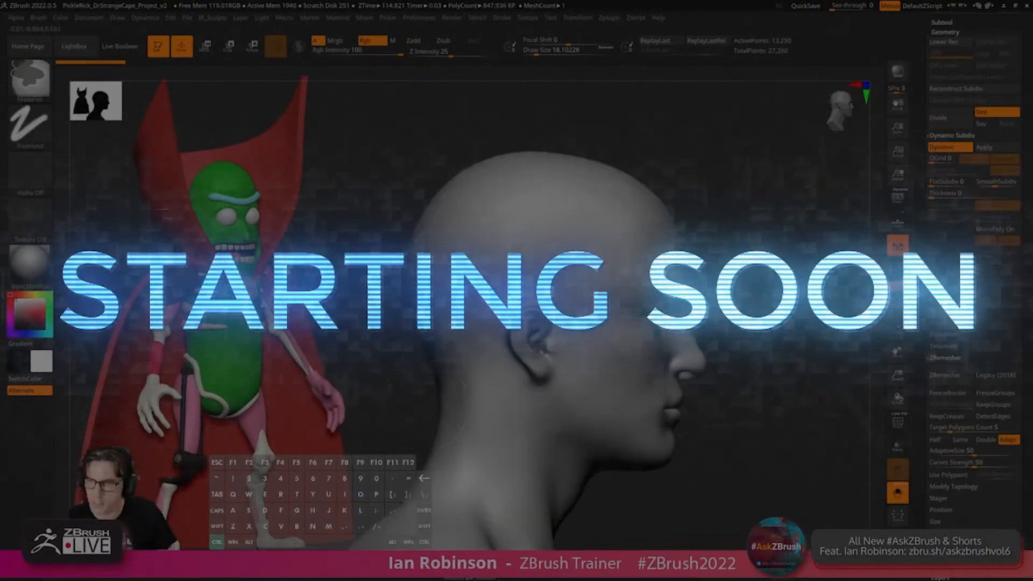
Subdivide the male head mesh and mask the hair area of the scalp
click(943, 31)
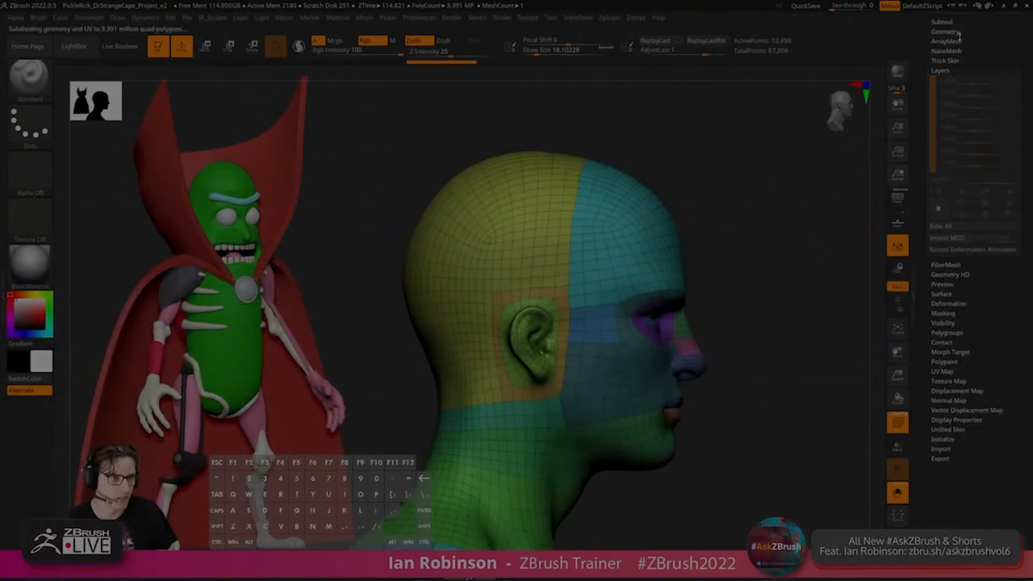
key(ctrl+d)
ctrl+drag(501, 131, 387, 377)
alt+drag(840, 323, 862, 201)
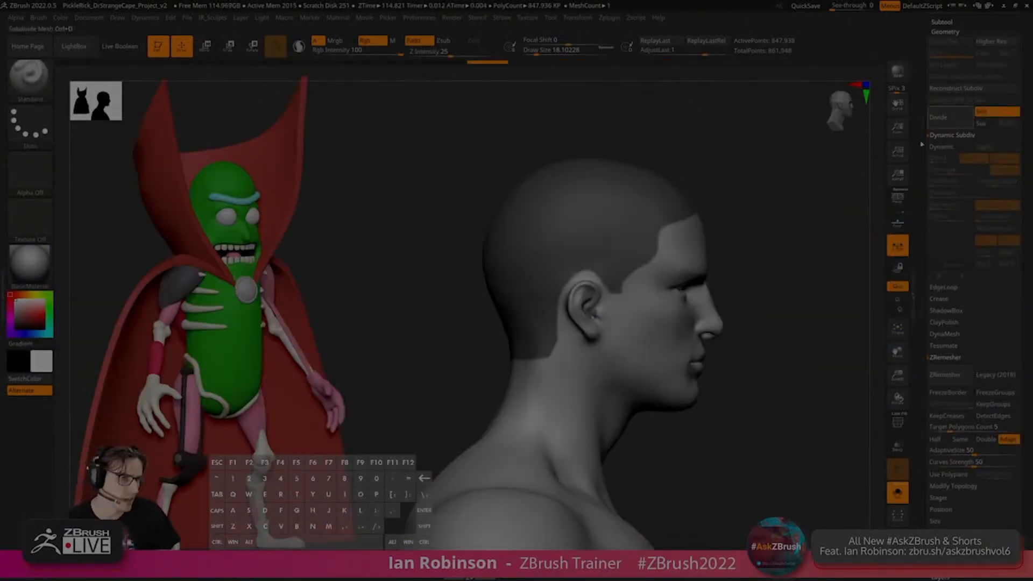
Extract the masked scalp as a separate hair shell with thickness 0.02 and start reshaping it
click(941, 23)
key(w)
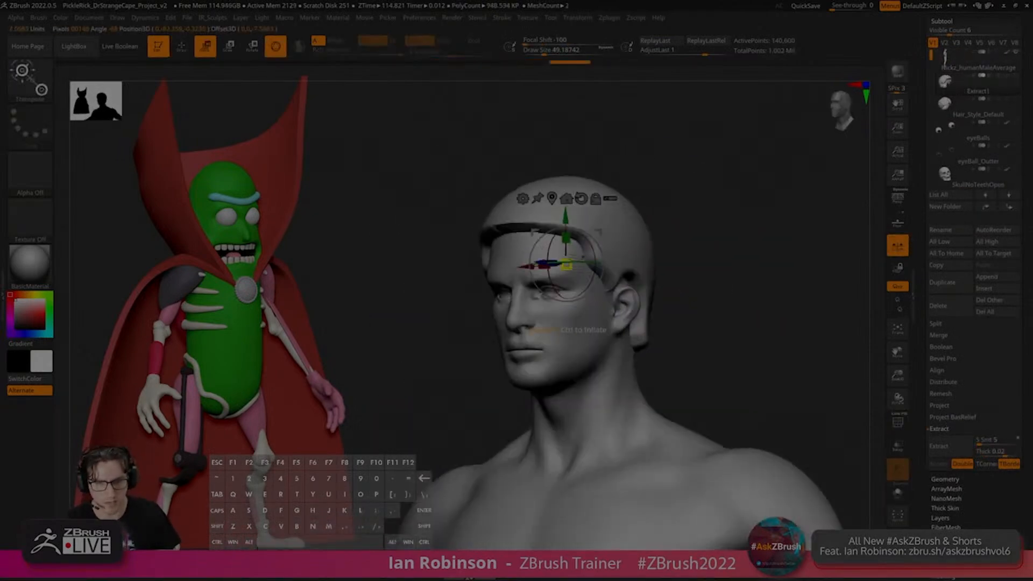
key(q)
key(s)
drag(640, 208, 676, 207)
drag(780, 301, 646, 301)
ctrl+drag(512, 265, 568, 104)
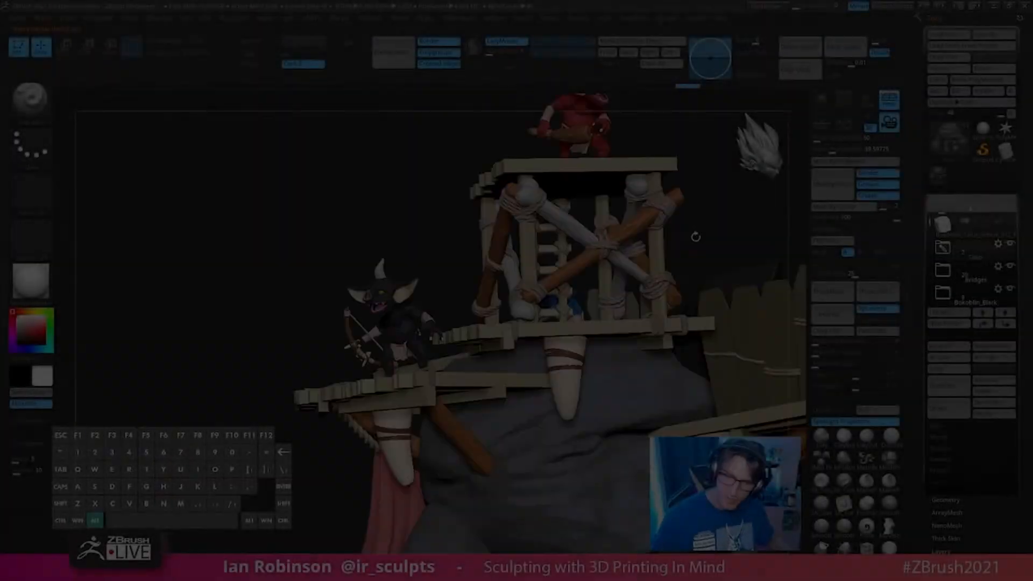
Sculpt wood-grain grooves along the end plank of the bridge planks
mouse_move(696, 237)
mouse_down()
mouse_move(619, 231)
mouse_move(694, 259)
mouse_move(699, 292)
mouse_move(689, 248)
mouse_move(716, 228)
mouse_up()
key(s)
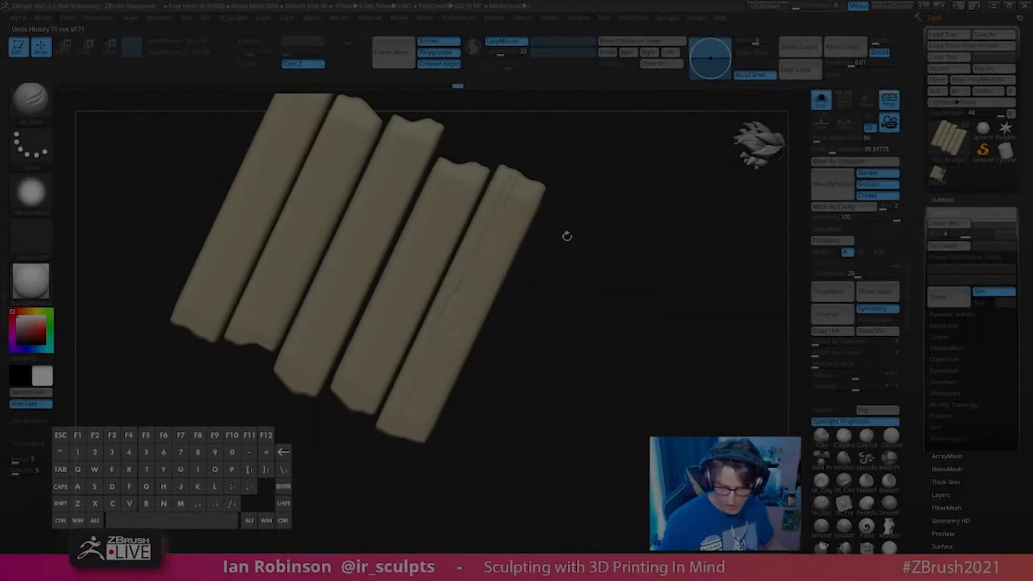
drag(515, 200, 512, 279)
click(523, 157)
drag(608, 301, 527, 260)
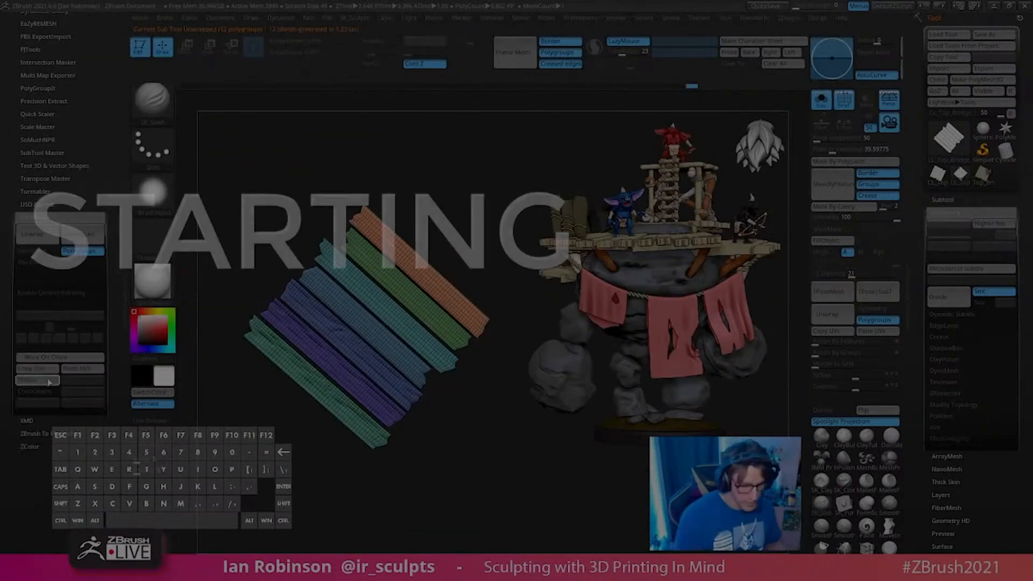
key(w)
drag(362, 256, 242, 346)
key(q)
key(w)
key(q)
key(w)
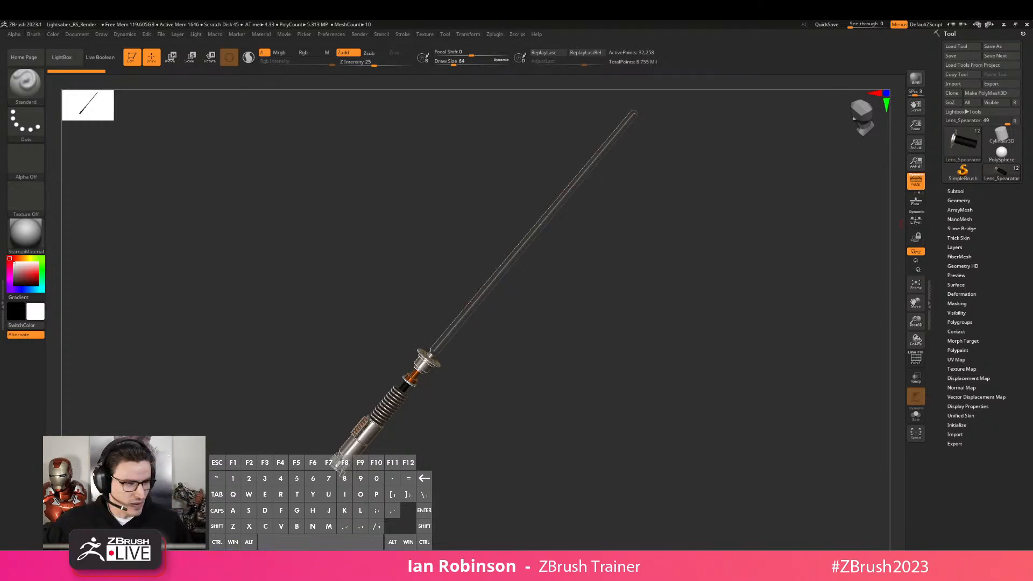
Examine the finished lightsaber hilt from several angles, with and without its polygroup wireframe
drag(586, 289, 553, 253)
drag(491, 262, 611, 280)
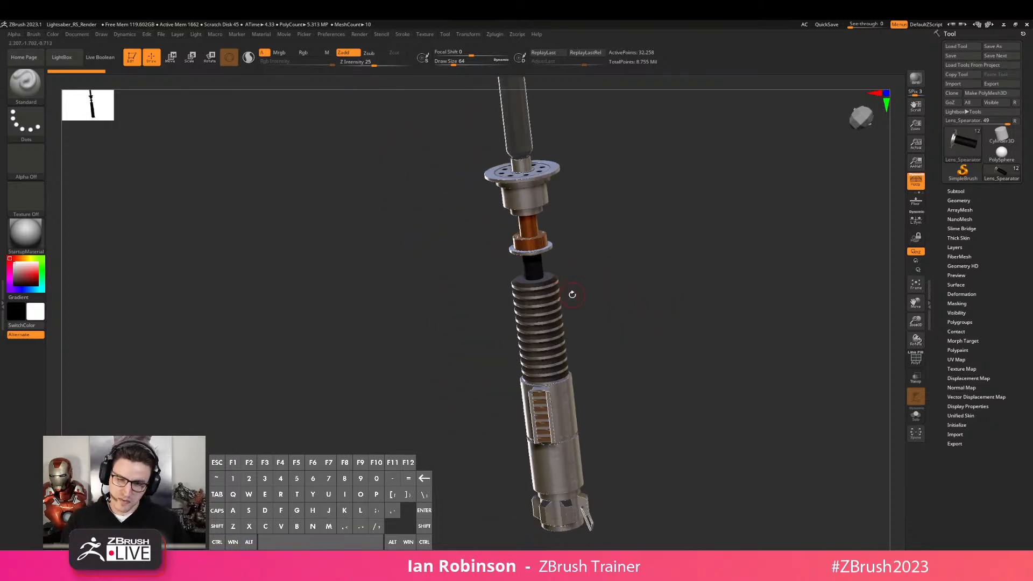
drag(614, 280, 590, 280)
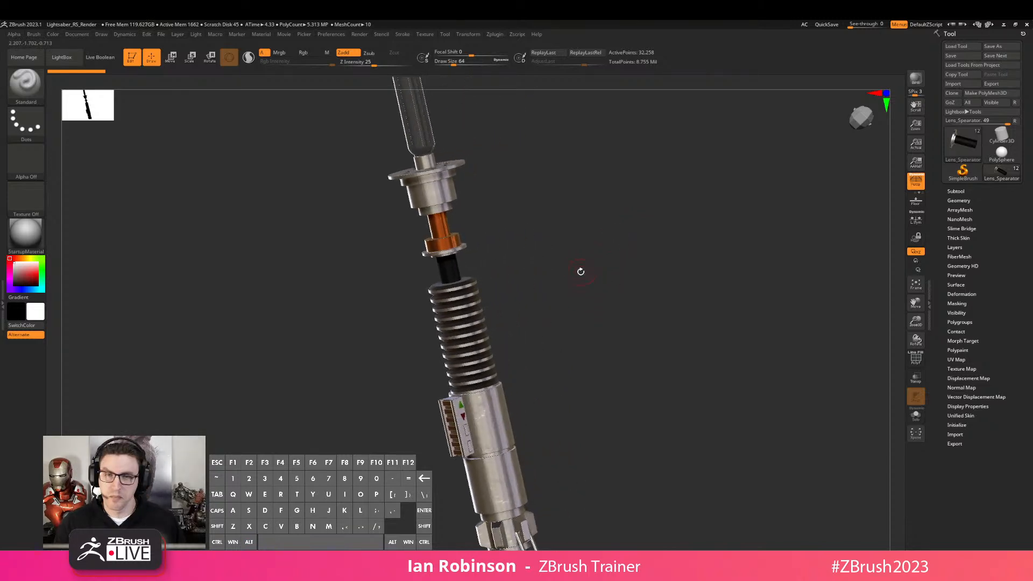
mouse_move(579, 280)
mouse_down()
mouse_move(623, 281)
mouse_move(597, 268)
mouse_up()
key(shift+f)
key(shift+f)
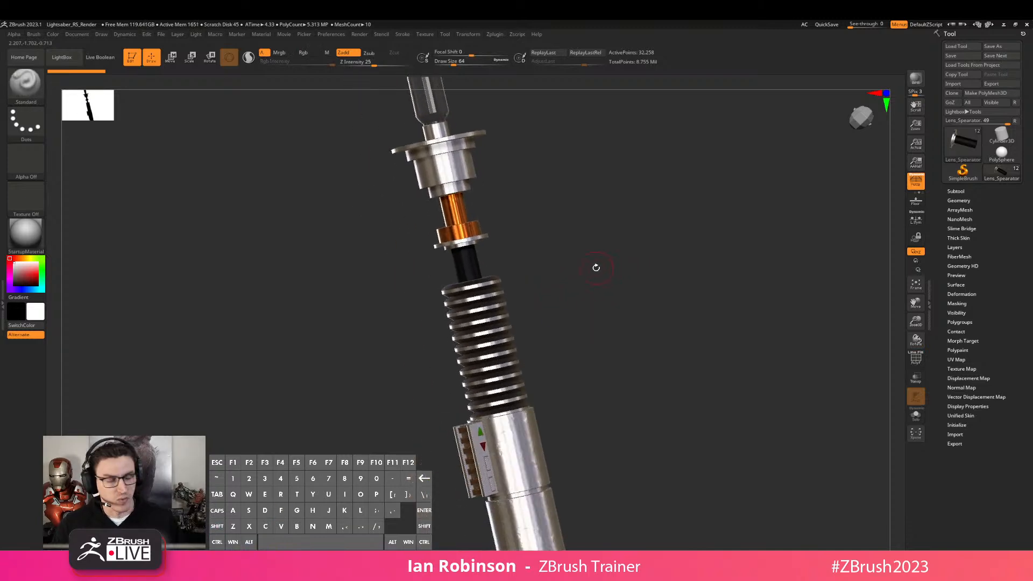
mouse_move(548, 299)
mouse_down()
mouse_move(553, 311)
mouse_move(599, 306)
mouse_move(553, 310)
mouse_move(551, 293)
mouse_move(565, 295)
mouse_move(558, 284)
mouse_up()
key(shift)
key(shift+f)
drag(590, 321, 589, 315)
drag(959, 187, 960, 185)
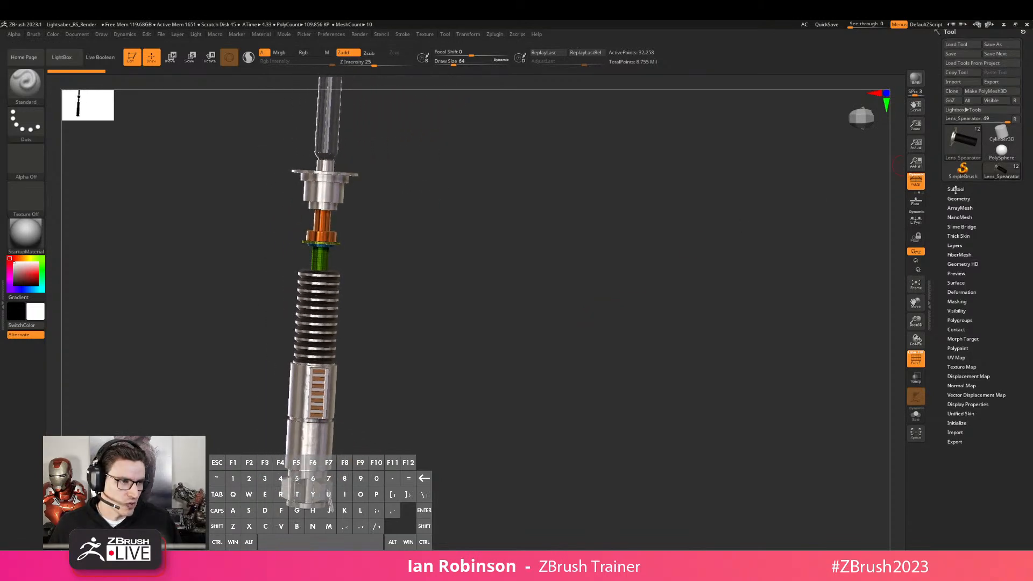
Select the Lower_HandGrip and Power_Cell subtools in turn and examine the parts that make up the hilt
click(957, 189)
mouse_move(981, 227)
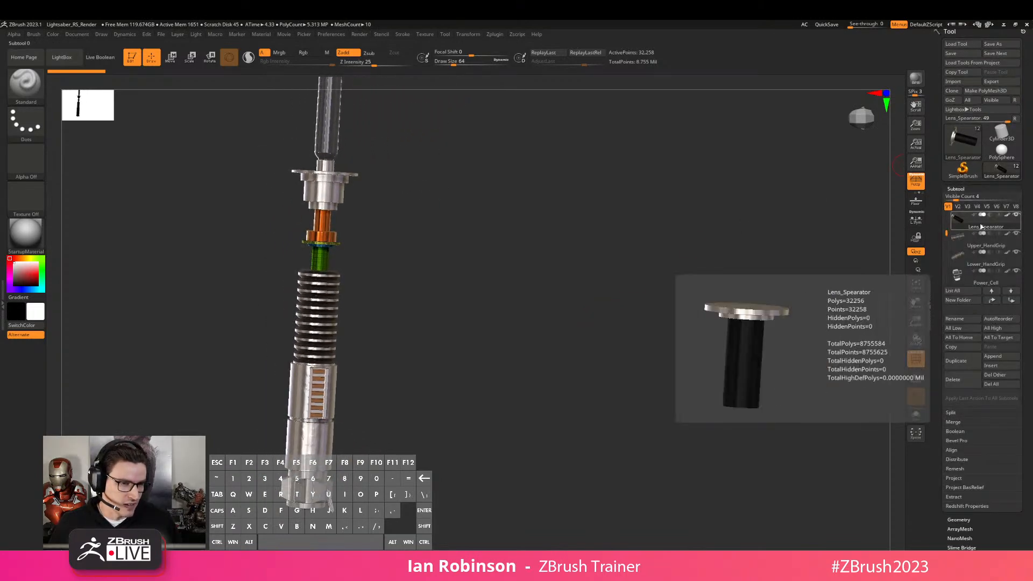
drag(754, 265, 807, 247)
drag(882, 245, 896, 245)
click(974, 235)
click(978, 252)
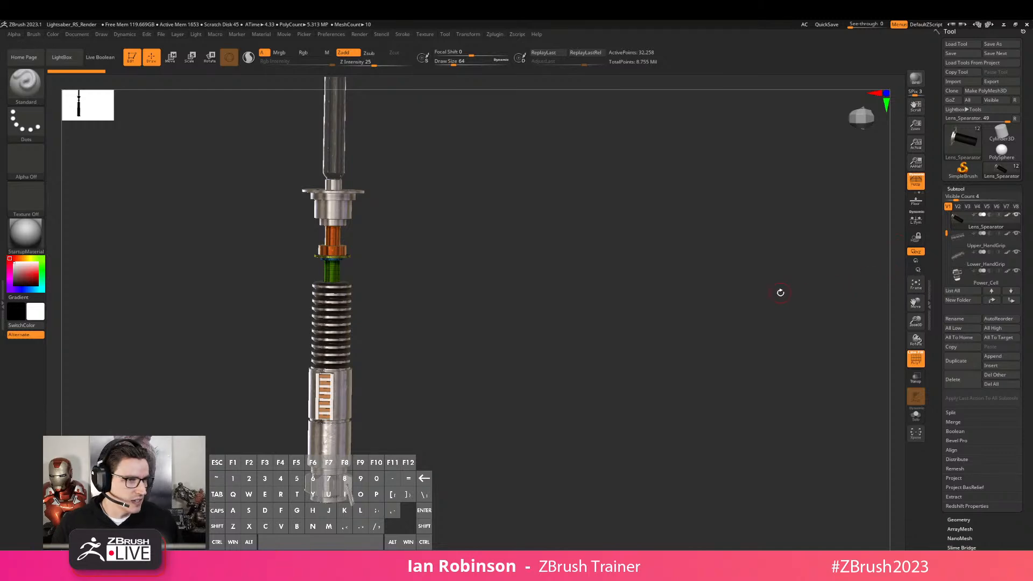
click(980, 265)
drag(775, 288, 752, 289)
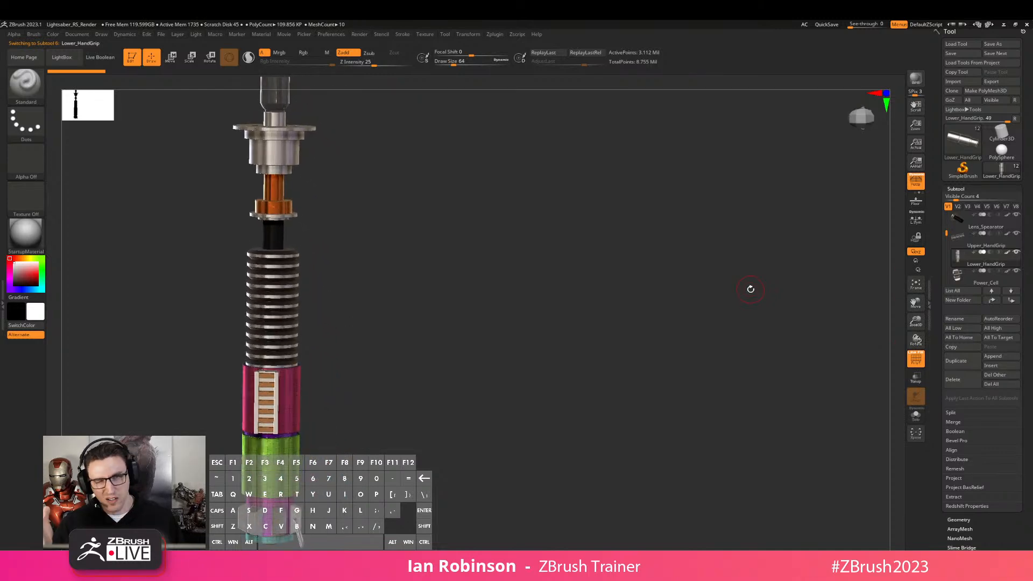
drag(946, 234, 945, 246)
click(964, 244)
drag(761, 283, 696, 319)
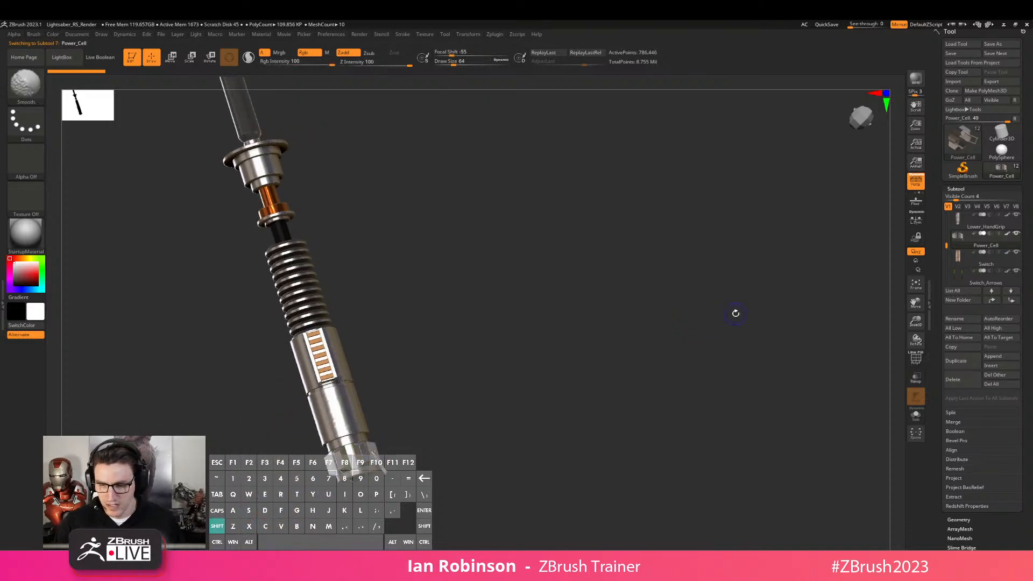
Examine the Power_Cell and Switch at the lowest subdivision level, returning all subtools to their highest level
click(992, 337)
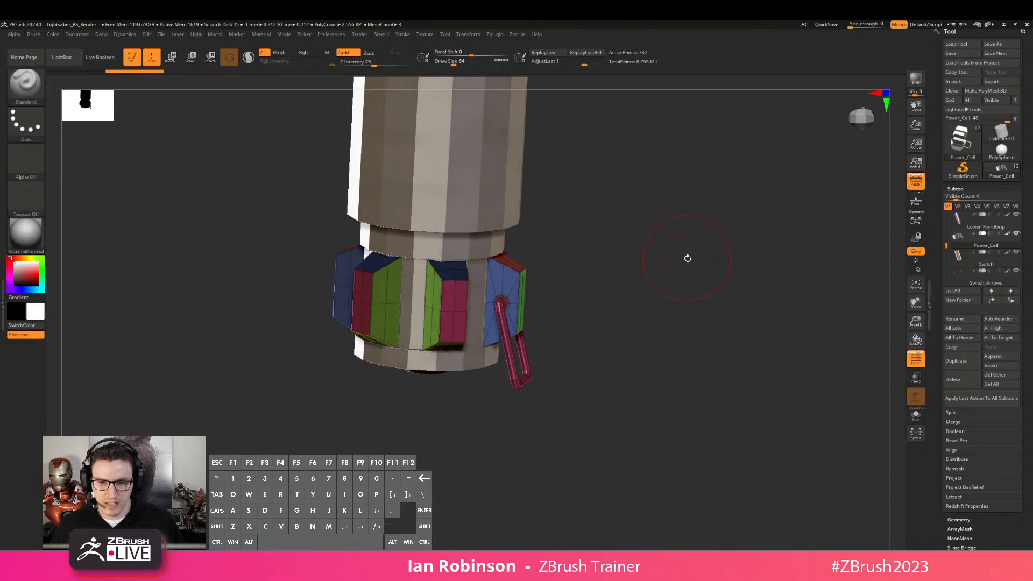
click(968, 264)
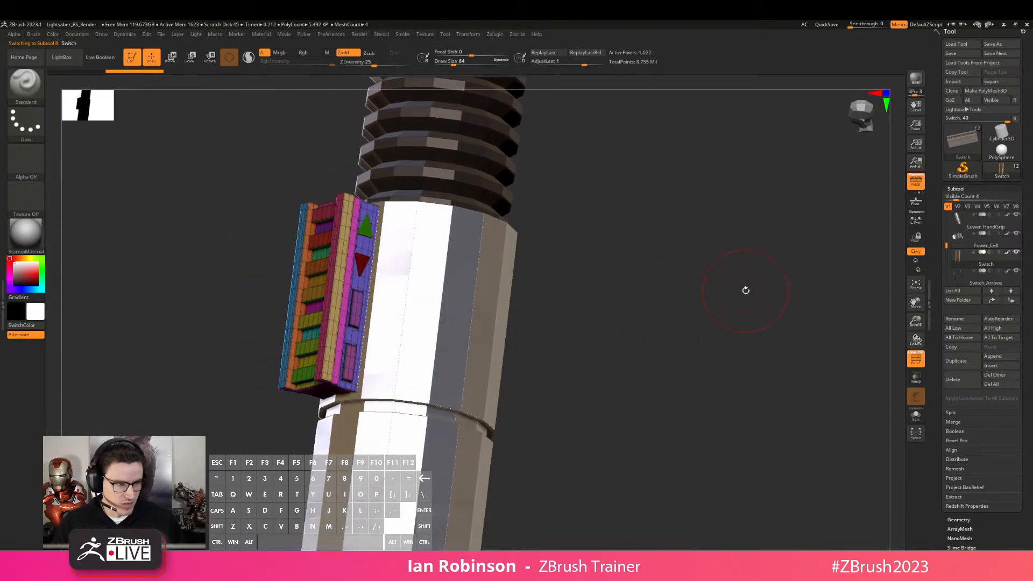
alt+drag(709, 321, 686, 334)
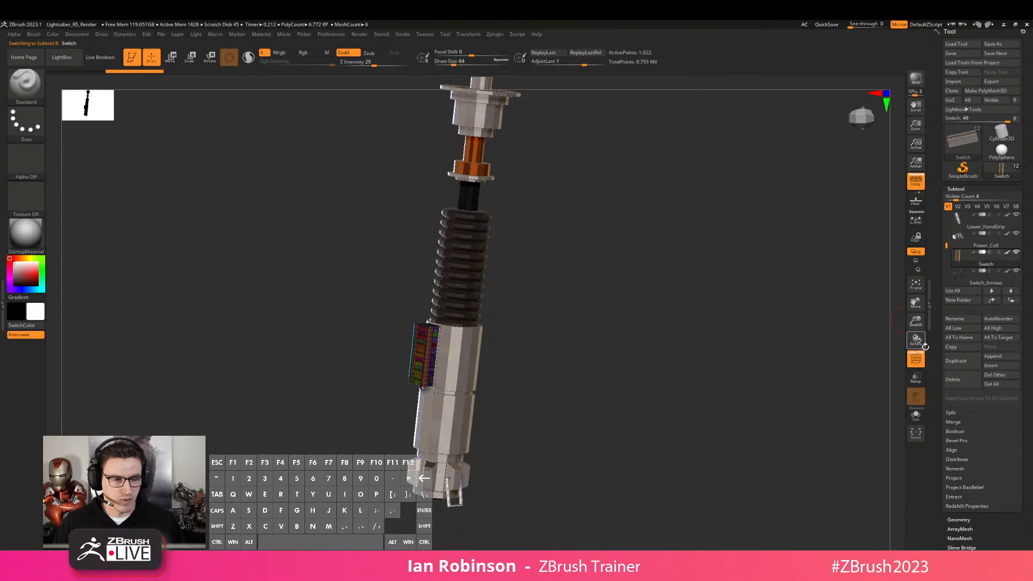
click(998, 328)
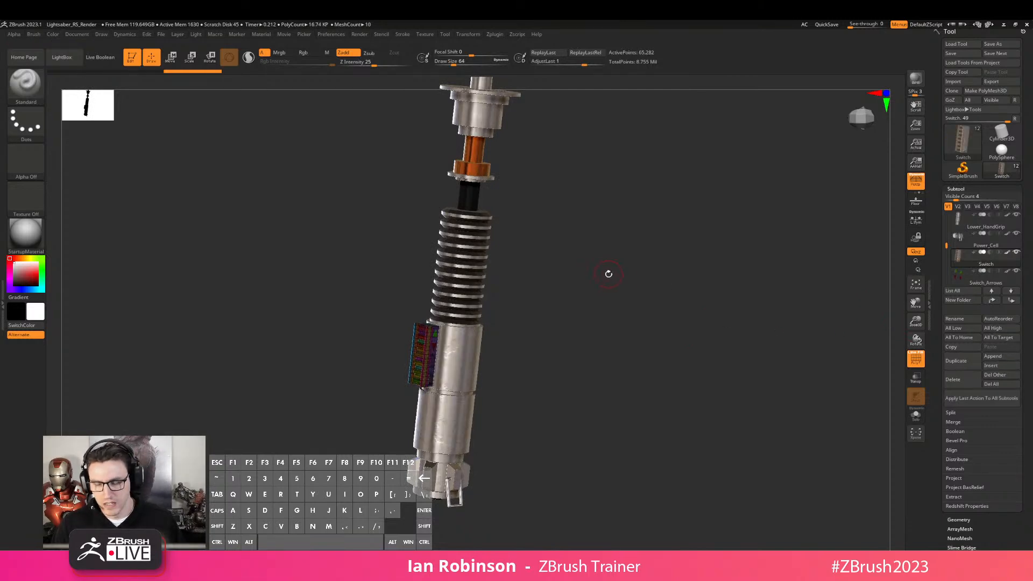
Switch to the finished render Lightsaber_Render_Final_Punch.jpg and compare it with the hilt model in ZBrush
key(alt+Tab)
key(alt+Tab)
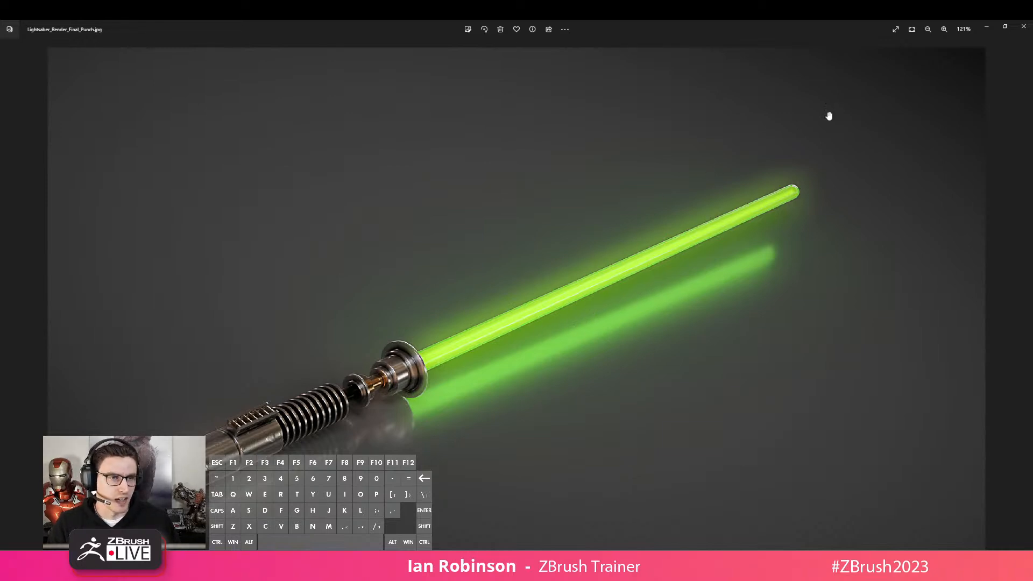
key(alt+Tab)
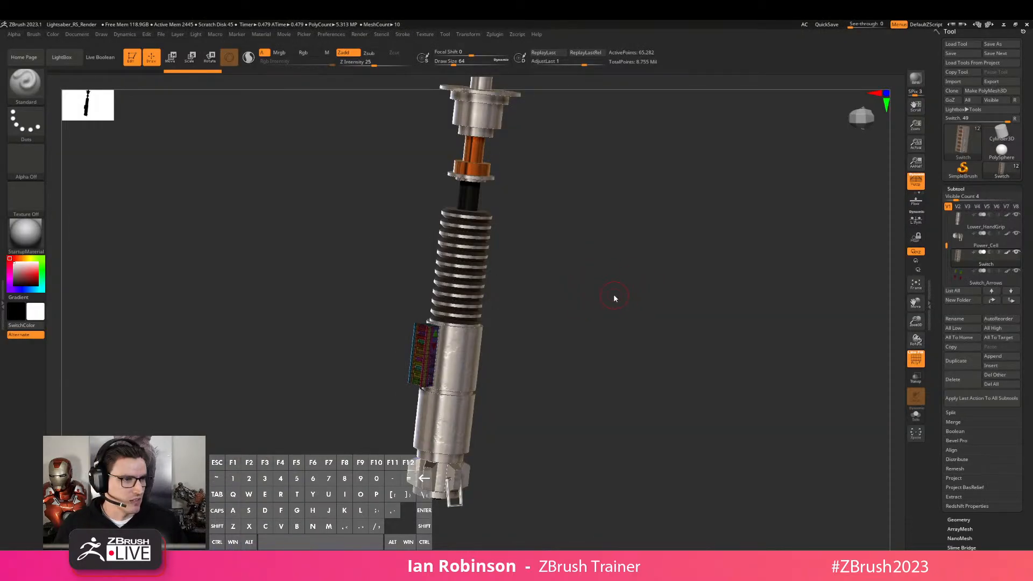
ctrl+right_drag(609, 290, 606, 304)
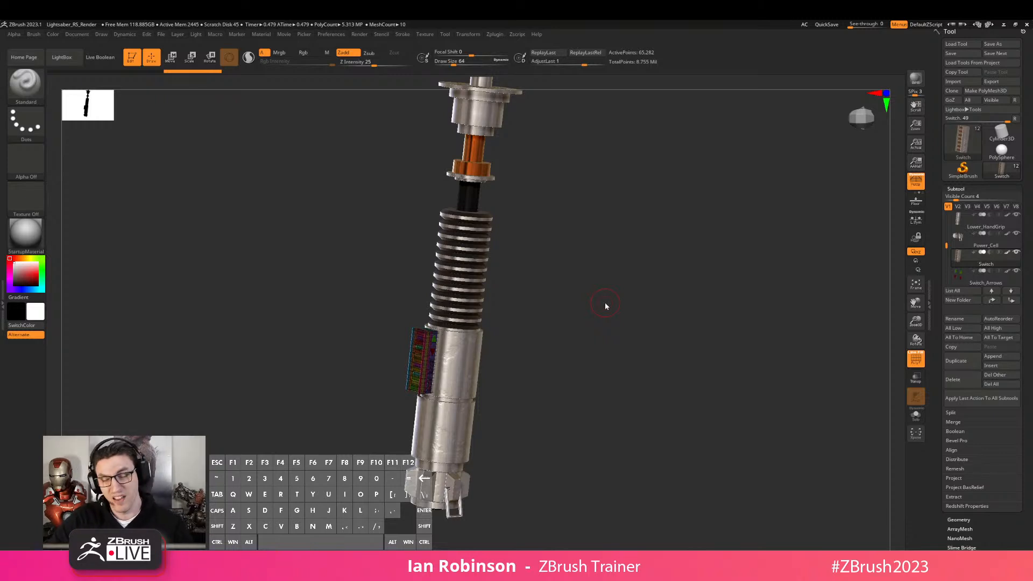
drag(567, 201, 612, 233)
key(alt+Tab)
key(alt+Tab)
key(alt+Tab)
key(alt+Tab)
key(alt+Tab)
key(alt+Tab)
key(alt+Tab)
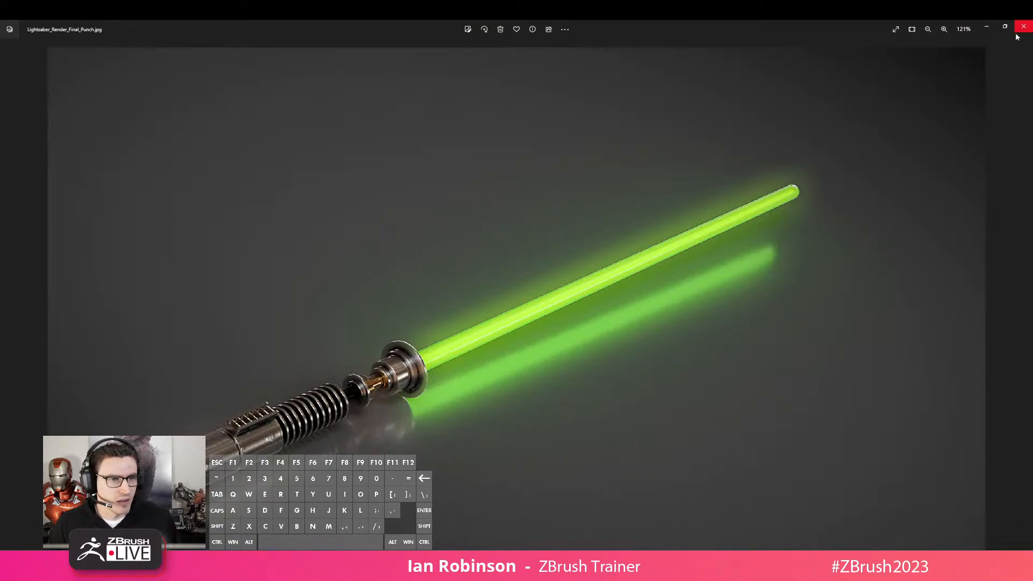
View the close-up render Lightsaber_CloseUp_Final.jpg from the Downloads folder and return to ZBrush
click(1018, 32)
key(alt+Tab)
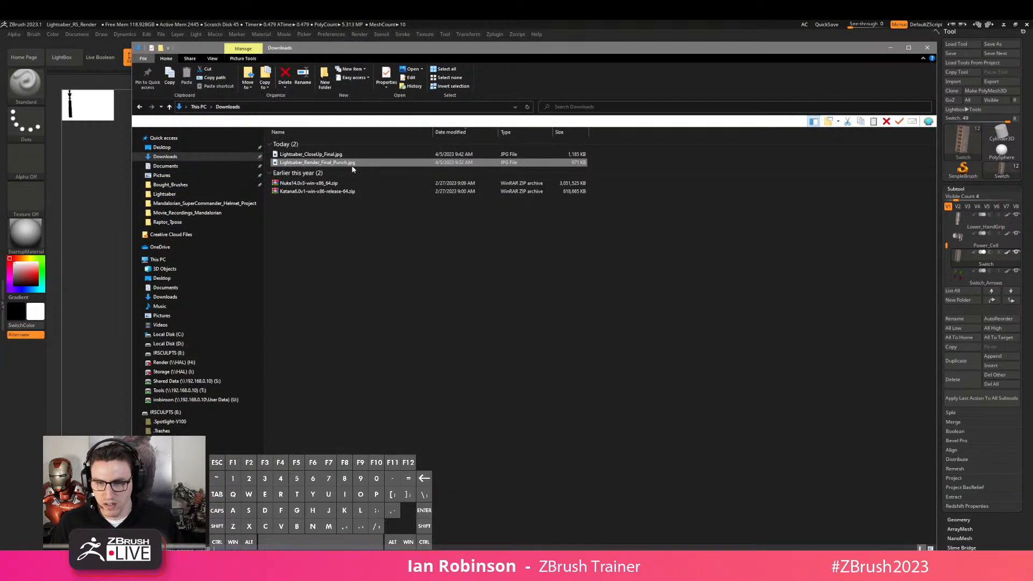
double_click(359, 155)
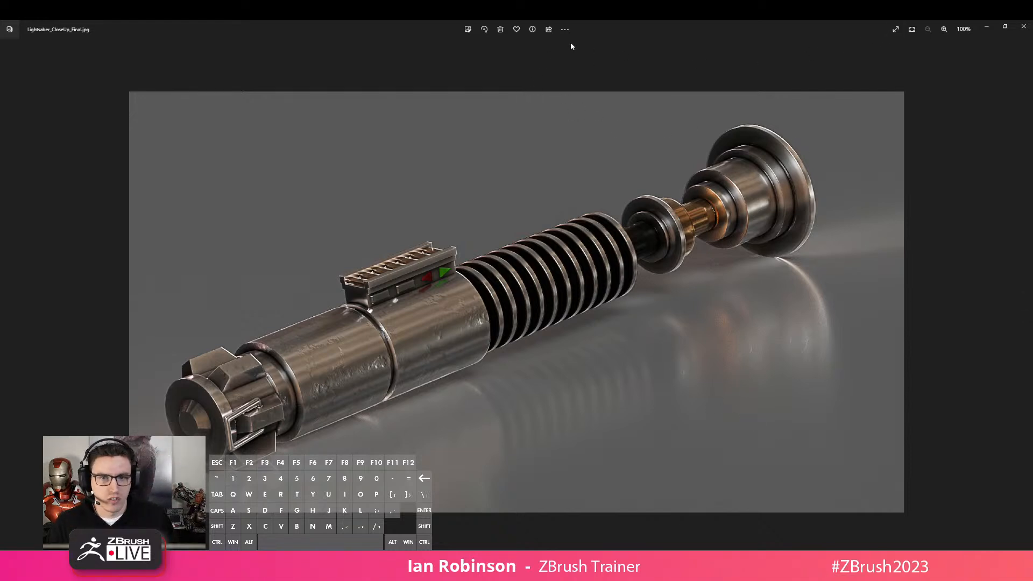
click(985, 32)
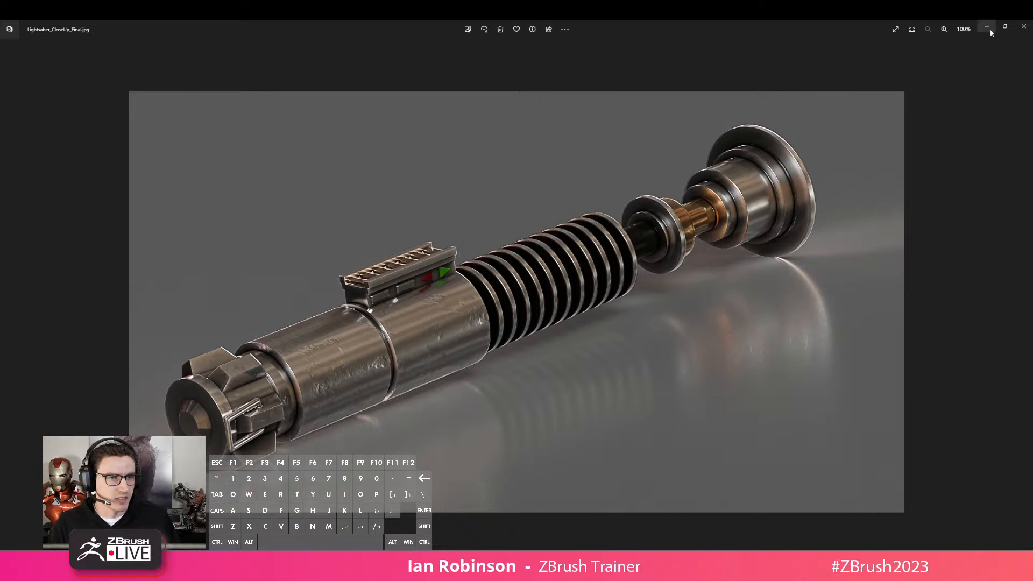
click(986, 27)
click(986, 27)
click(688, 27)
Hide the Blade_Inside and Blade_Glass subtools so only the hilt is displayed
alt+drag(581, 196, 463, 261)
drag(542, 216, 545, 206)
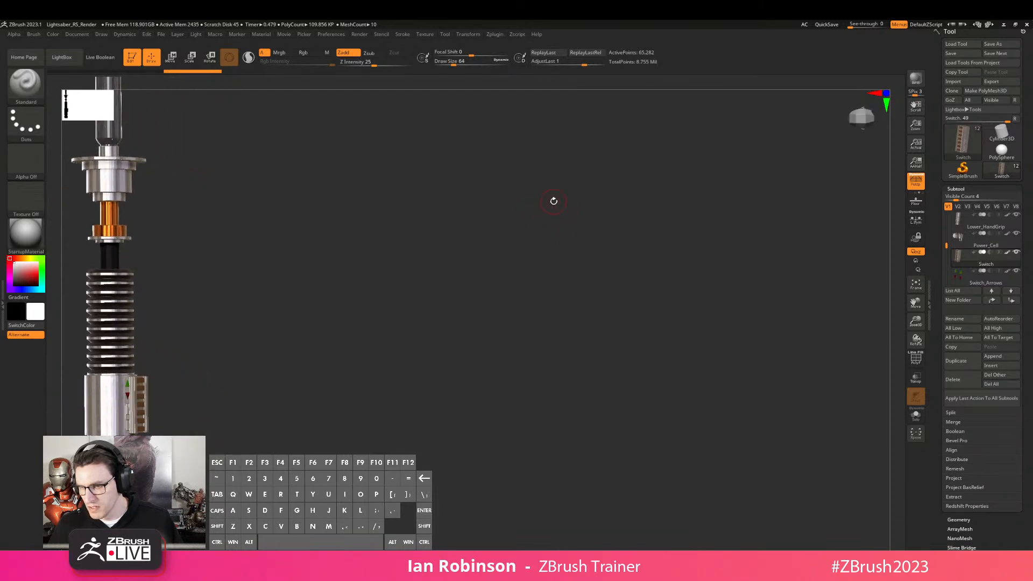
drag(944, 245, 945, 266)
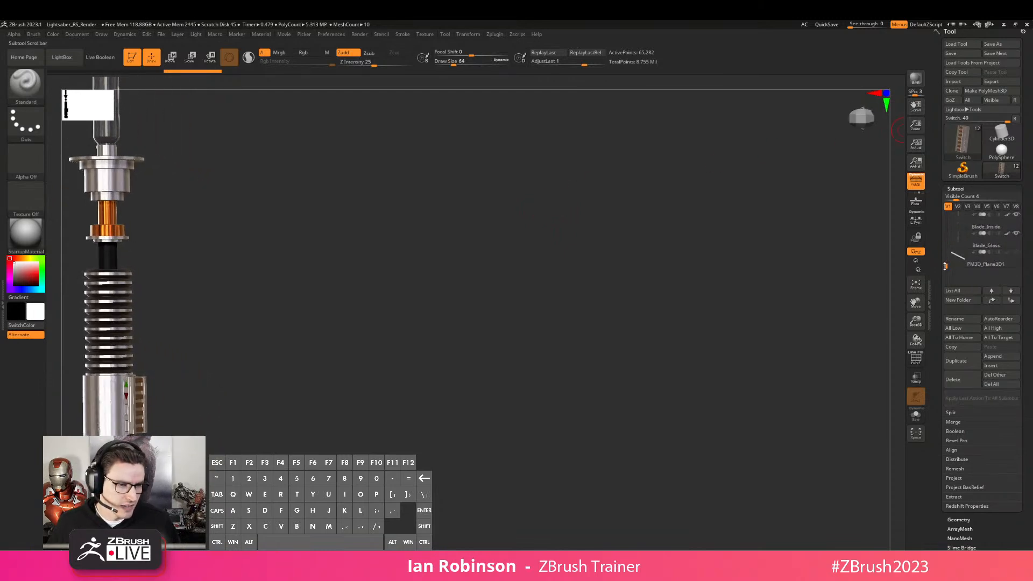
click(1017, 234)
click(1016, 214)
Place a snapshot of the upright hilt at the canvas edge as a modelling reference
drag(531, 224, 529, 235)
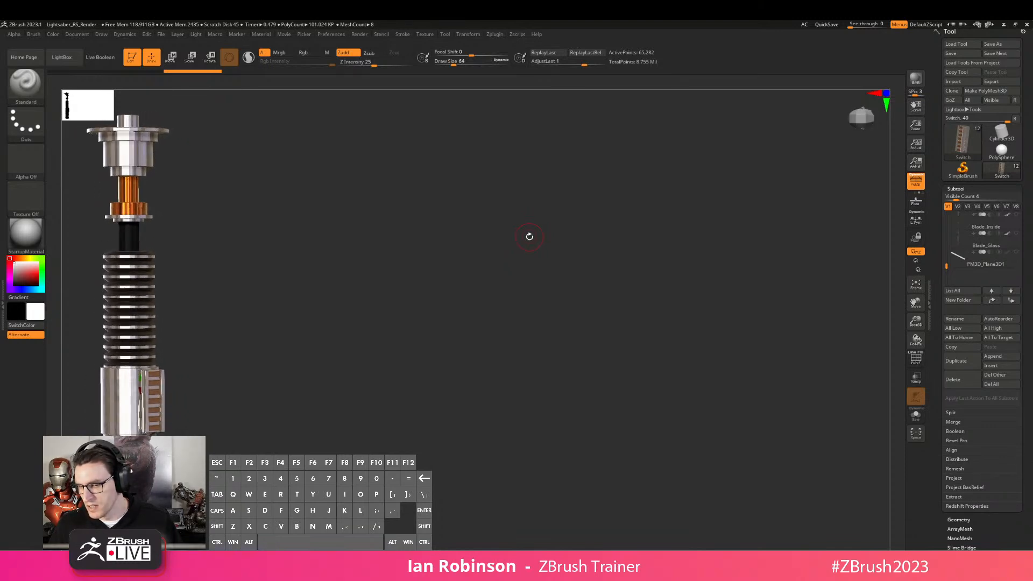
key(shift+s)
alt+drag(463, 325, 713, 307)
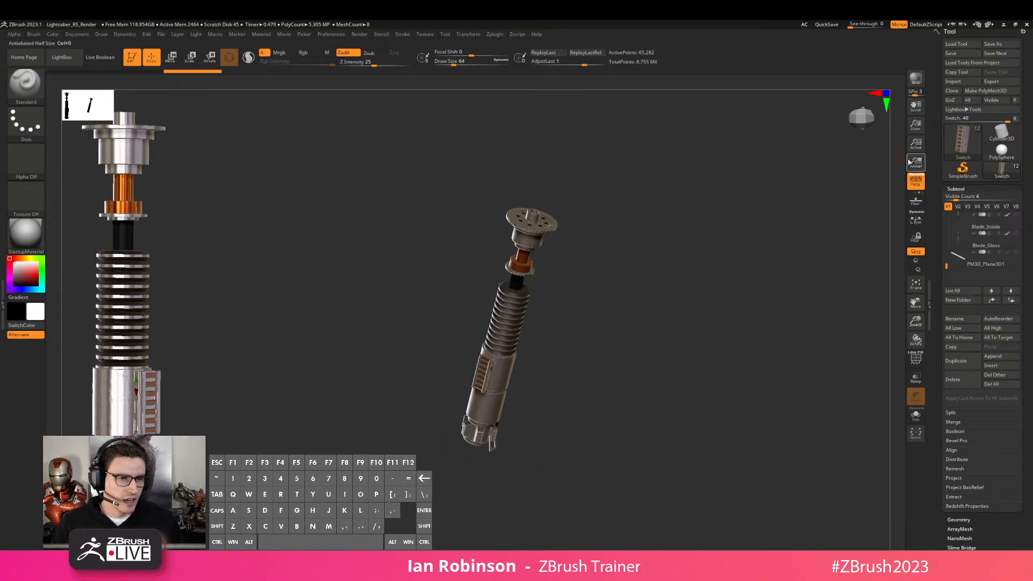
Switch to the Cylinder3D primitive, view it straight from the front and turn off perspective
click(1001, 134)
shift+drag(702, 249, 743, 199)
alt+drag(793, 122, 699, 288)
click(916, 182)
alt+drag(784, 233, 673, 280)
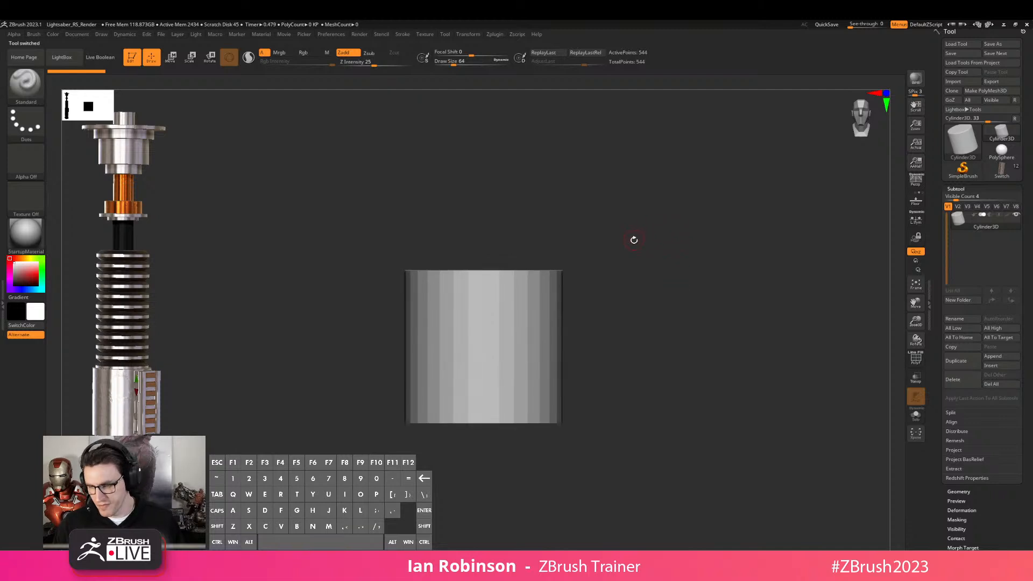
Convert the cylinder to a PolyMesh3D and display its polygon wireframe
click(986, 90)
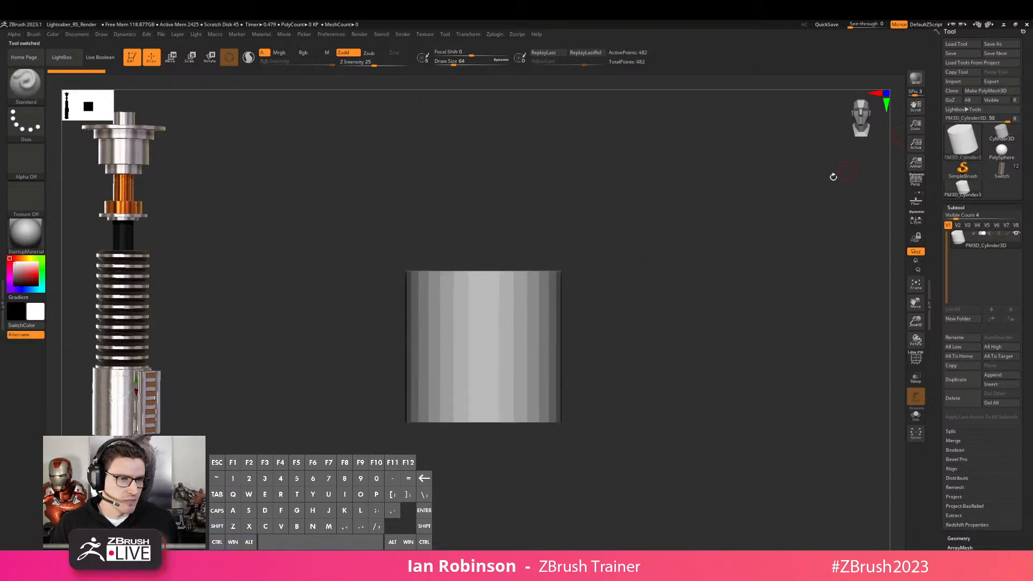
key(shift+f)
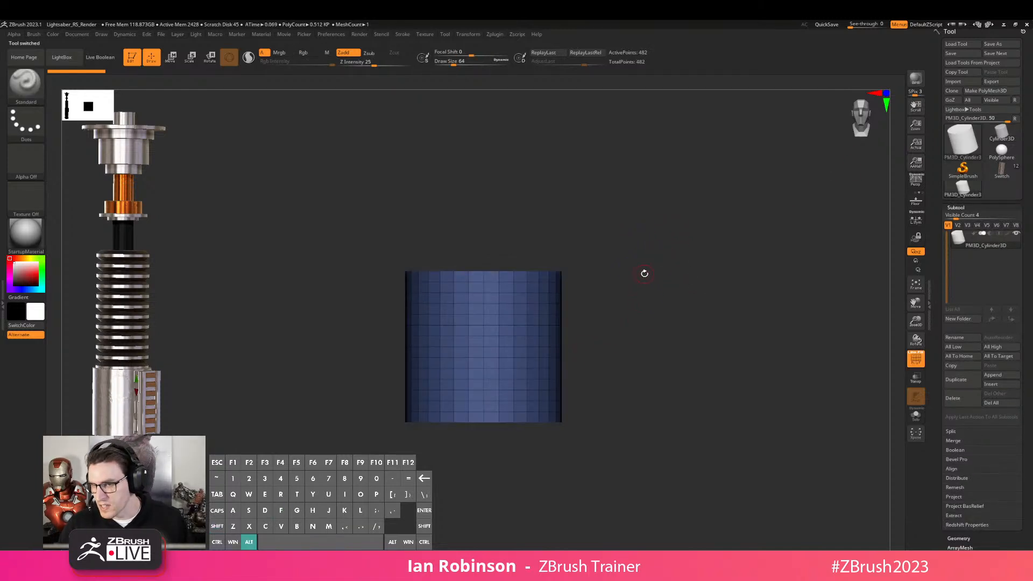
alt+drag(648, 275, 640, 278)
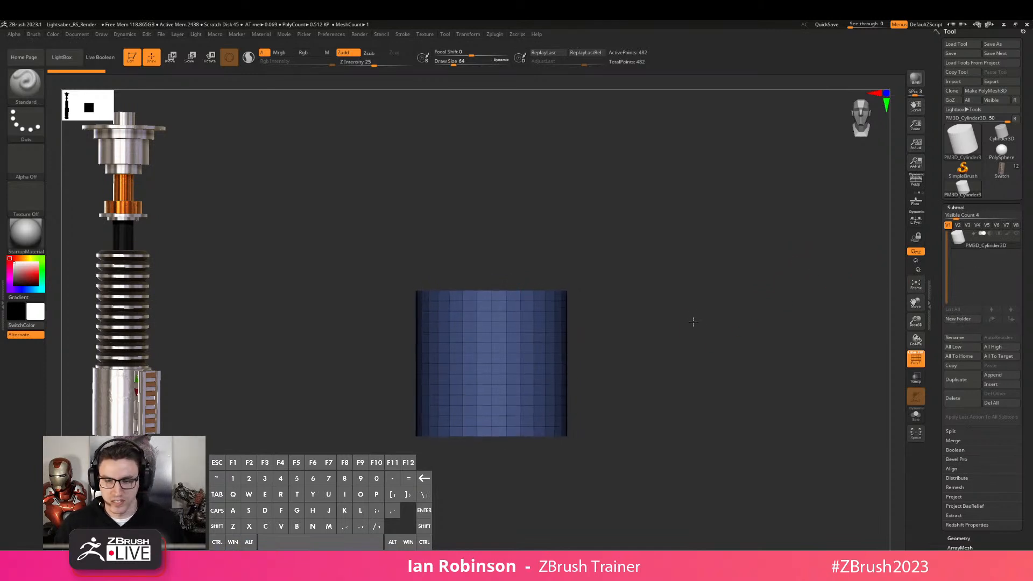
Stretch the cylinder vertically with the transform gizmo into a tall hilt-like tube
key(w)
drag(497, 285, 498, 159)
alt+drag(635, 310, 572, 240)
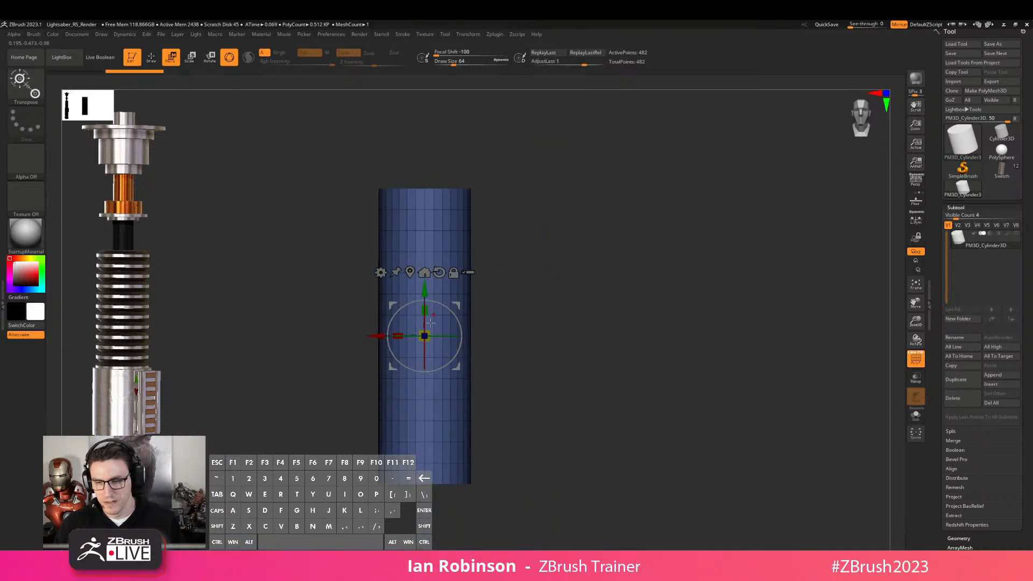
Lengthen the cylinder vertically with the transform gizmo until its proportions match the reference hilt
right_drag(430, 318, 493, 295)
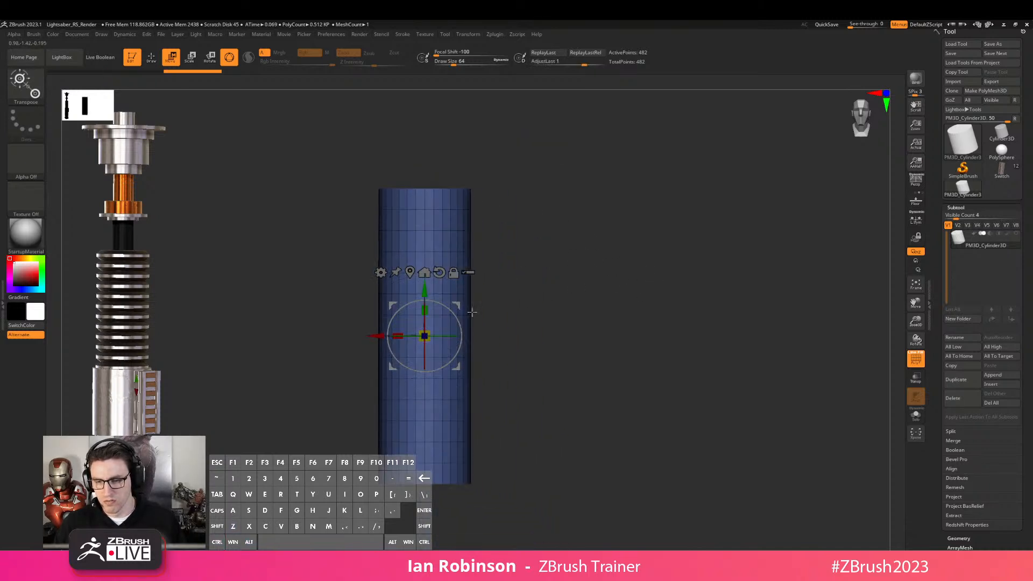
drag(425, 310, 425, 262)
alt+drag(585, 279, 501, 290)
drag(248, 313, 247, 294)
drag(254, 335, 402, 261)
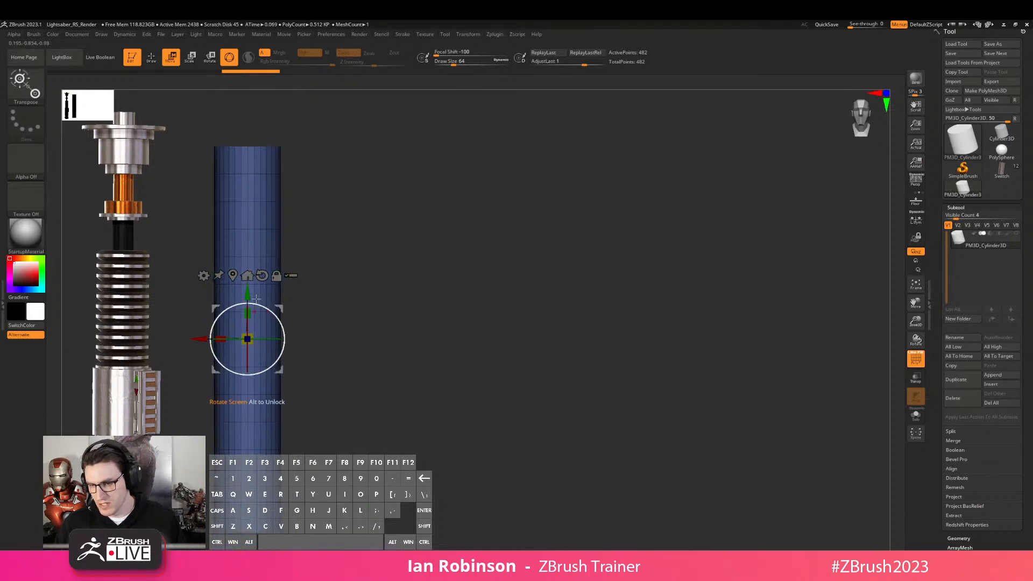
drag(248, 311, 251, 306)
alt+drag(389, 303, 382, 272)
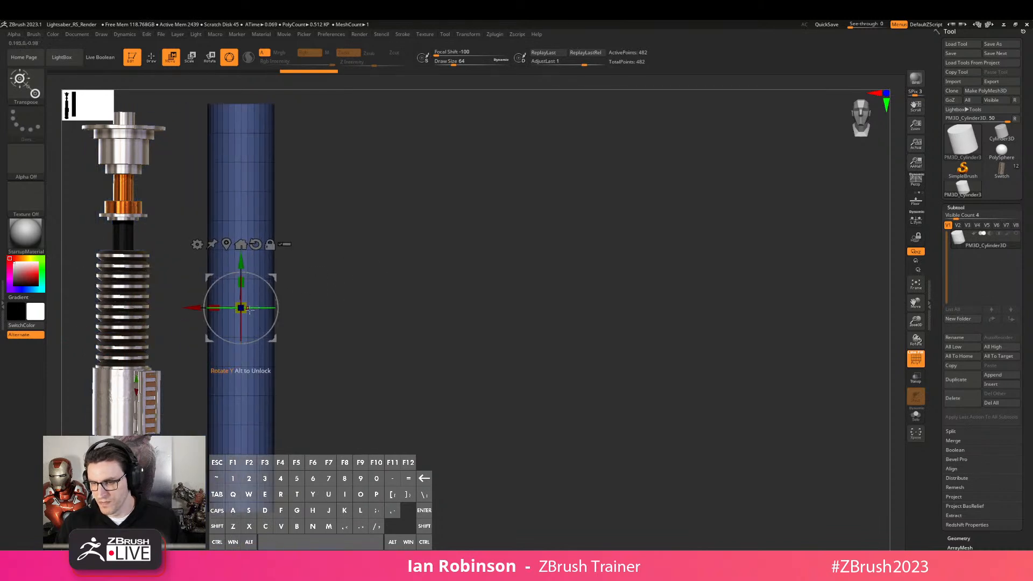
drag(241, 282, 242, 279)
alt+drag(378, 262, 411, 254)
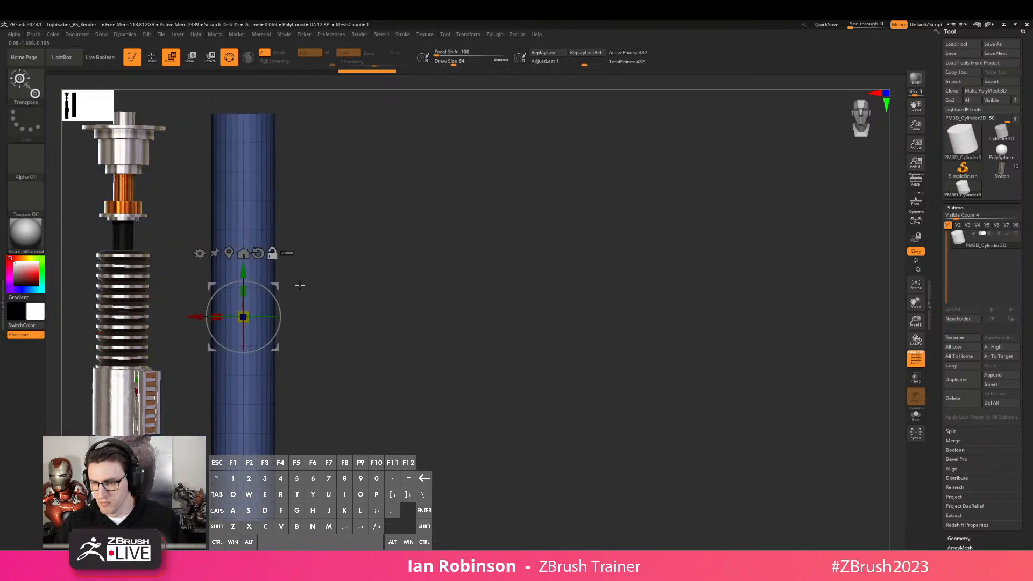
drag(245, 292, 251, 285)
alt+drag(430, 289, 615, 308)
drag(629, 255, 597, 244)
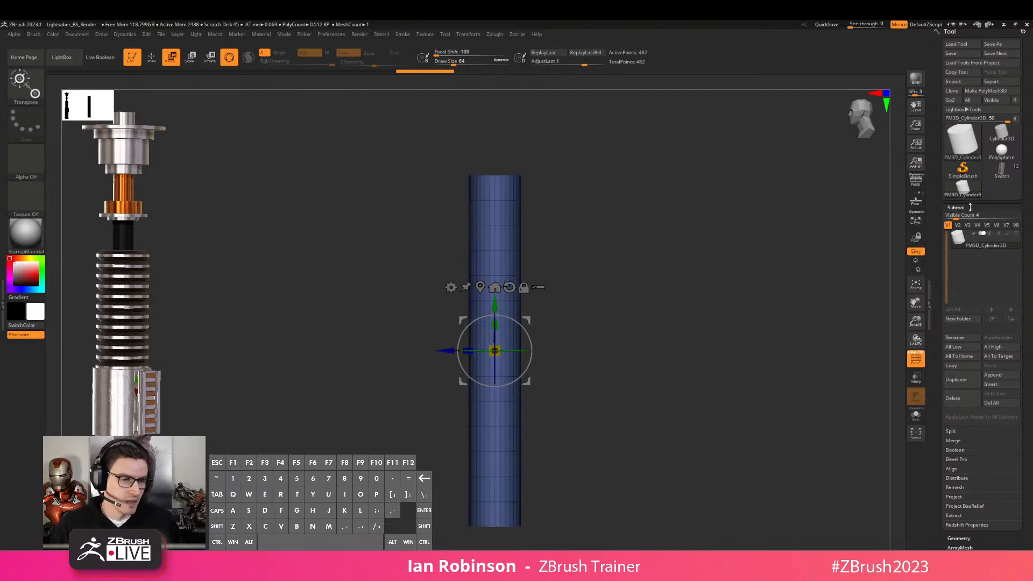
Remove the horizontal edge loops from the tall cylinder with Delete Loops
click(970, 207)
click(959, 217)
key(q)
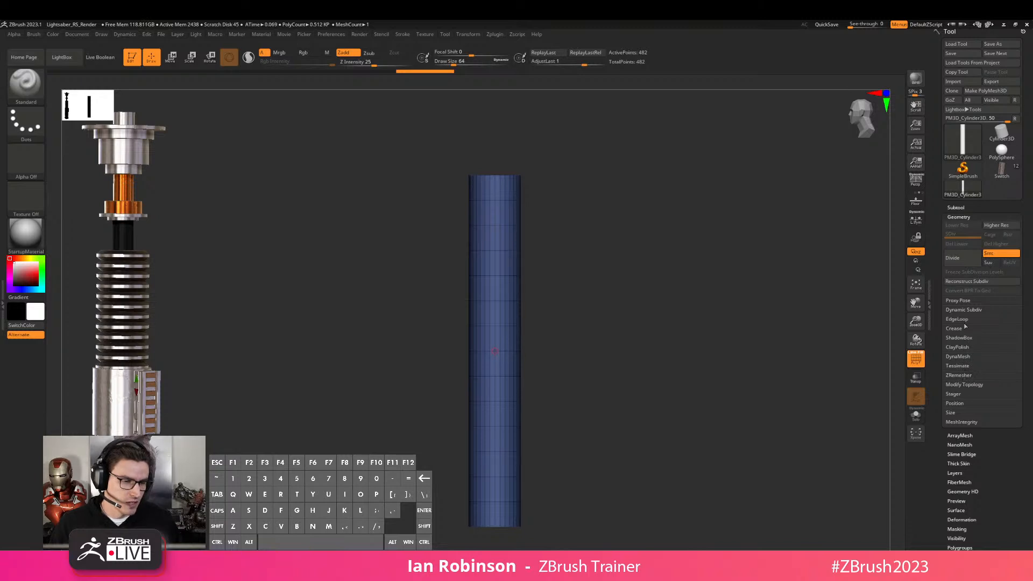
click(958, 319)
click(960, 468)
drag(676, 241, 697, 223)
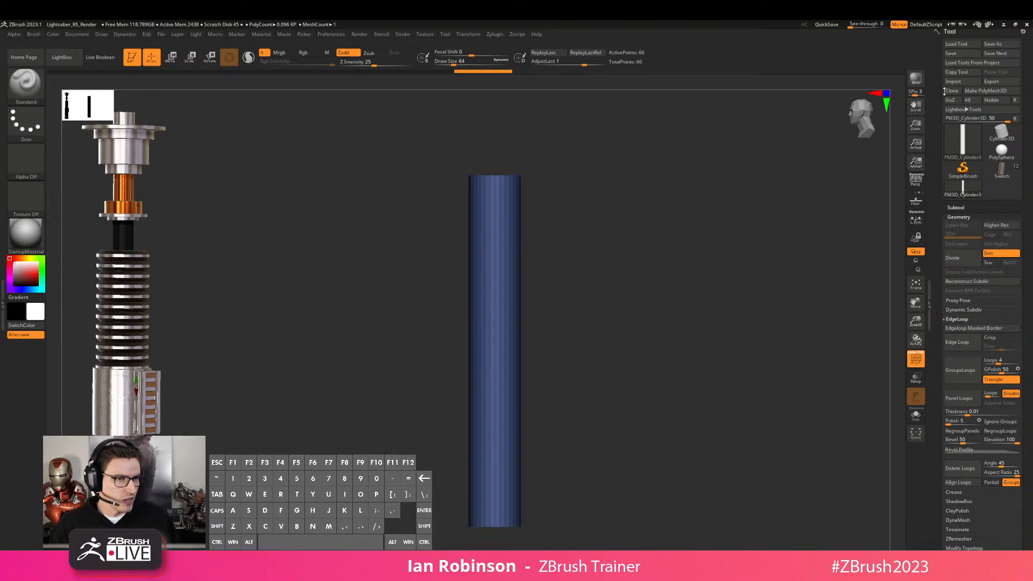
Save the tool as Lightsaber_Build_Stream_001 in the Lightsaber folder
click(994, 44)
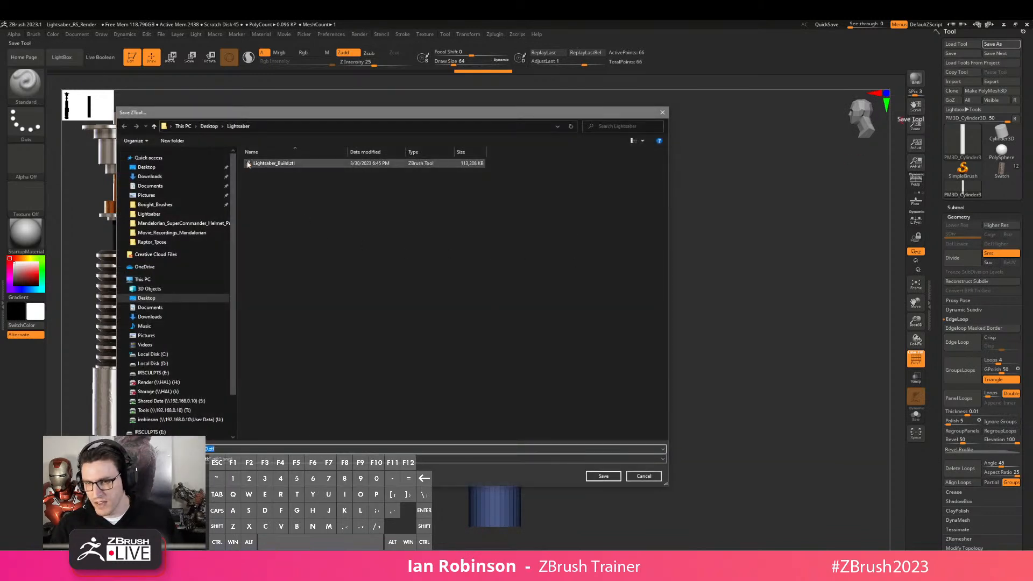
text(Lightsaber)
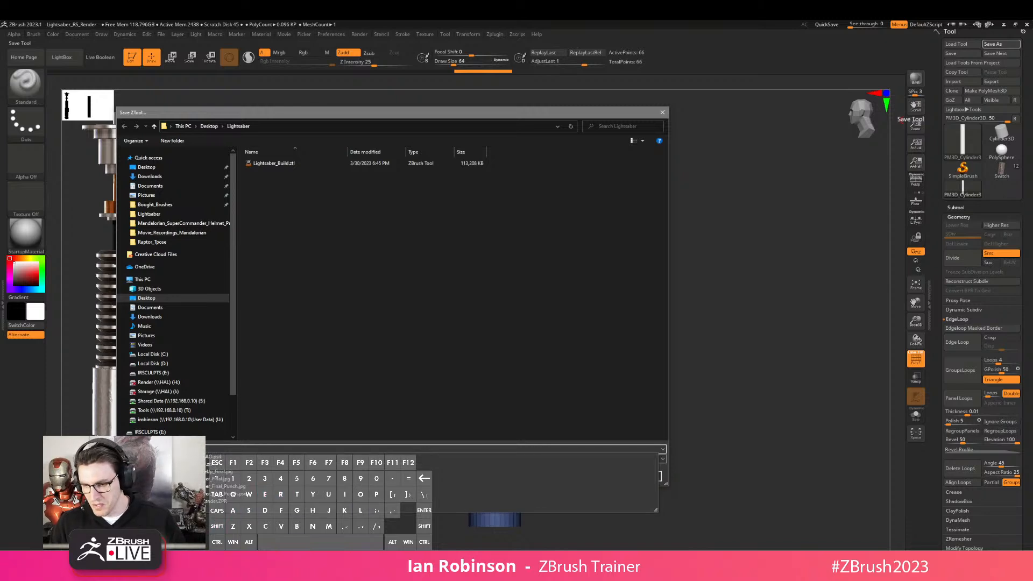
text(_Build_Str)
text(ea)
text(m_001)
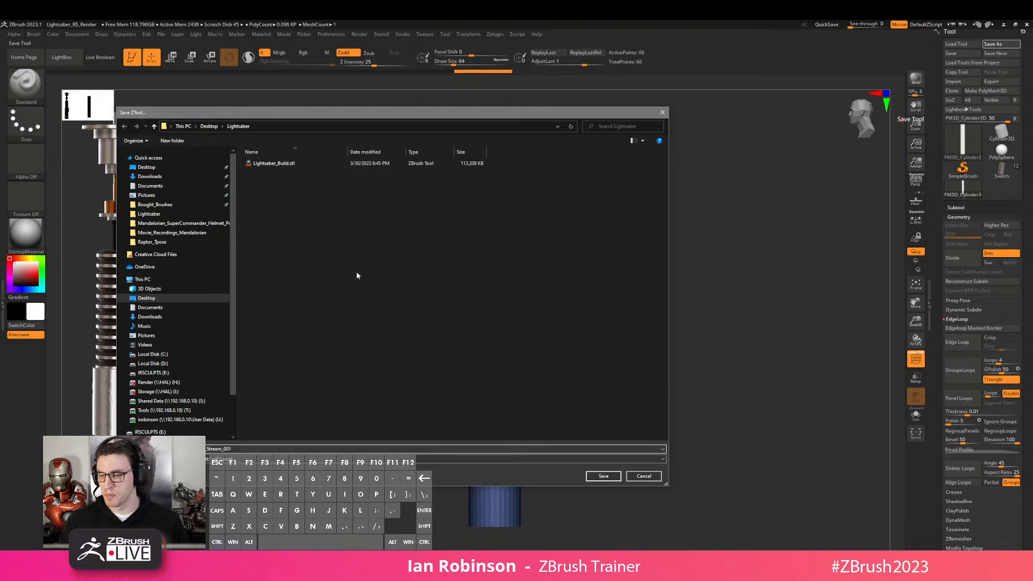
key(Return)
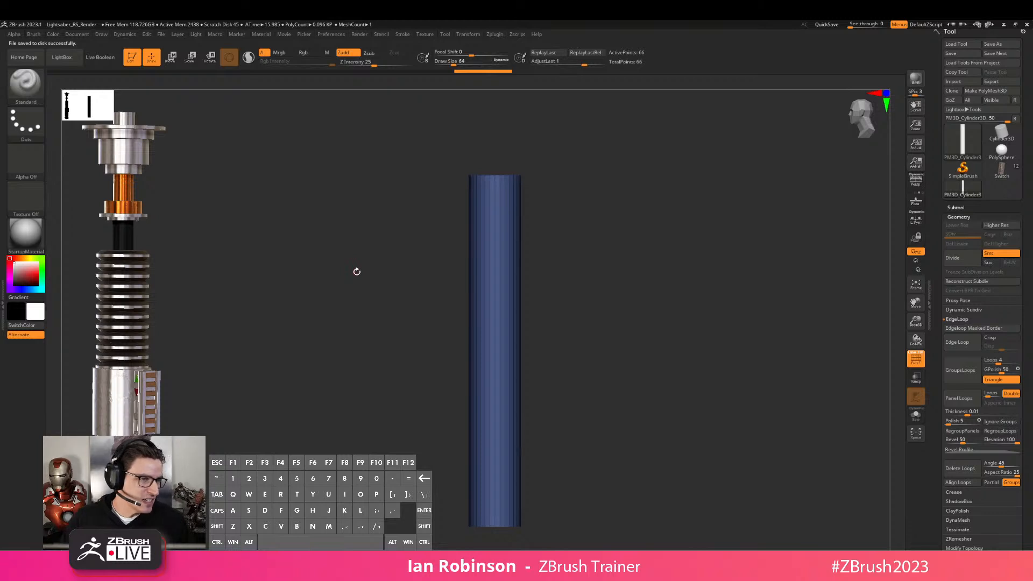
Duplicate the Lightsaber_Build_Stream_001 subtool and make the copy active for the emitter part
mouse_move(638, 258)
mouse_down()
mouse_move(654, 256)
mouse_move(634, 252)
mouse_up()
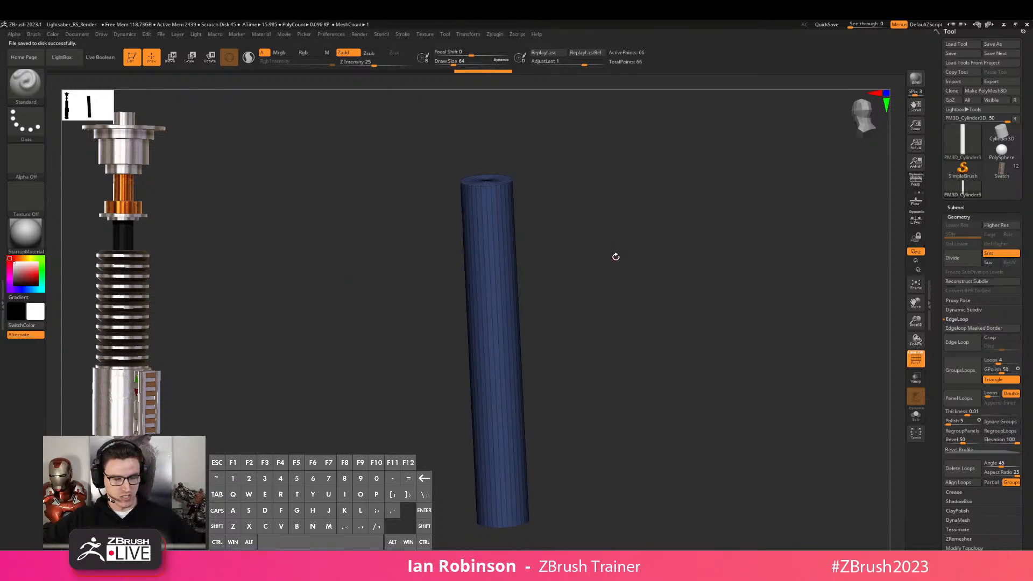
shift+drag(644, 251, 662, 249)
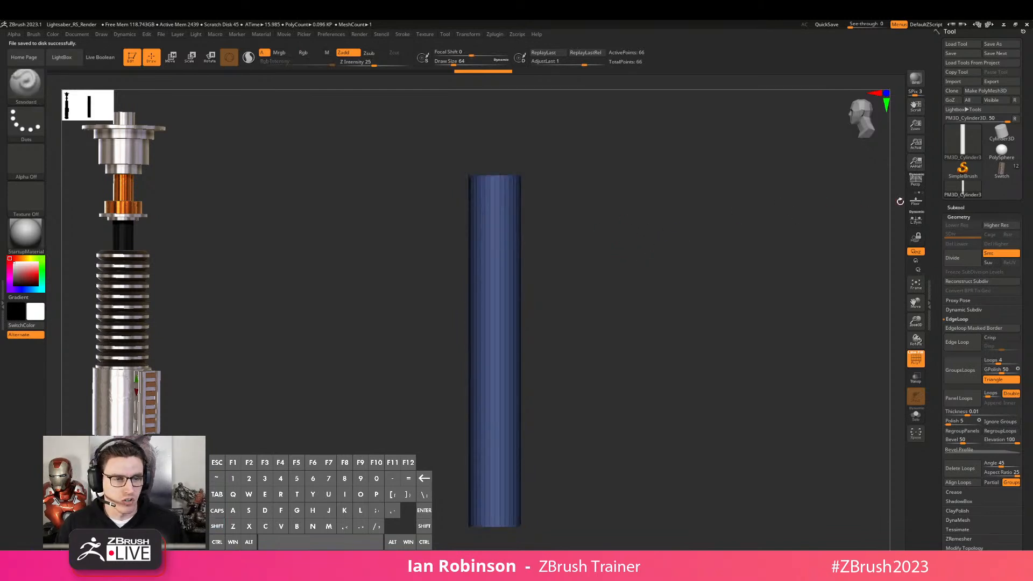
drag(958, 208, 960, 205)
click(956, 204)
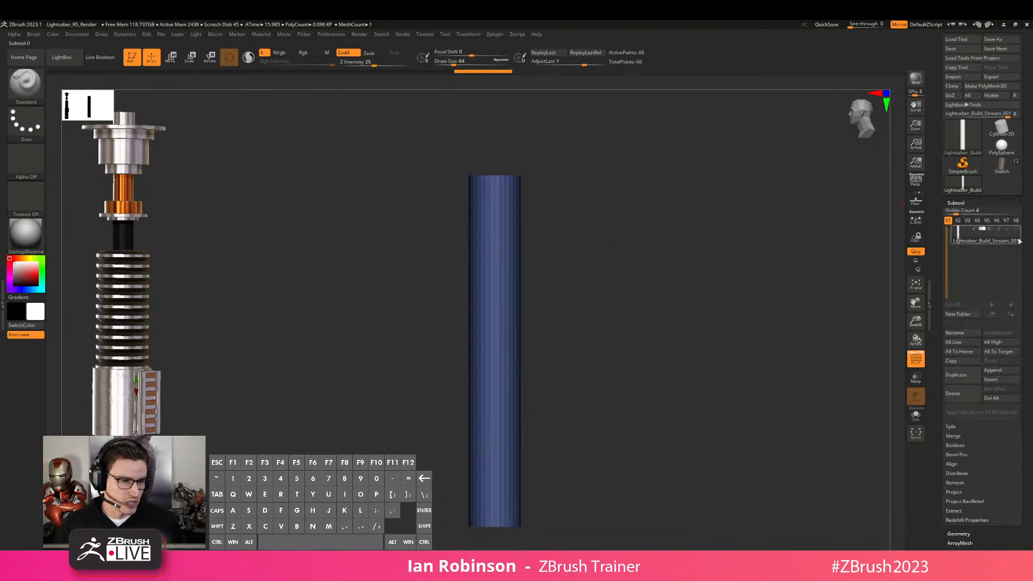
key(ctrl)
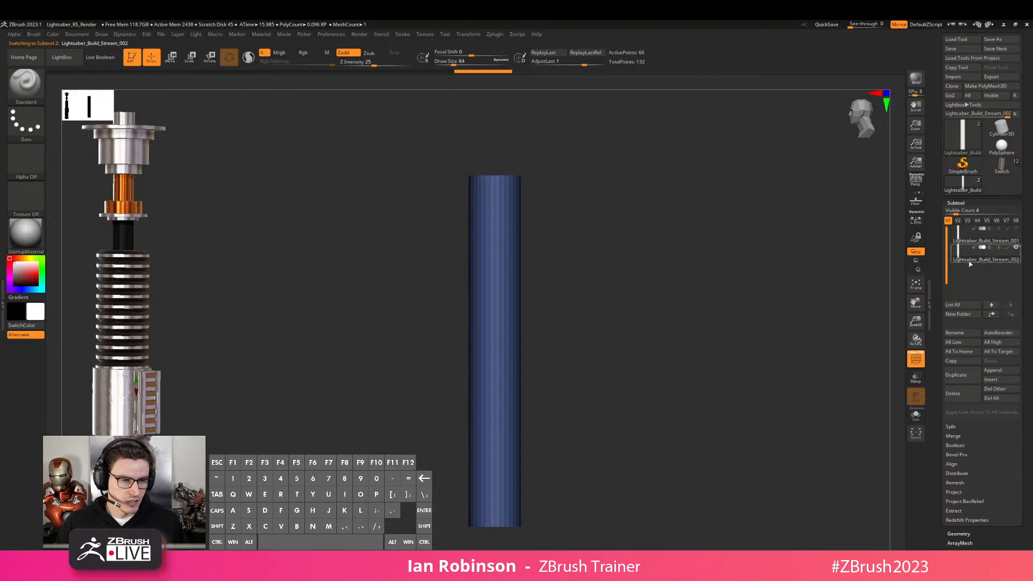
drag(743, 245, 515, 262)
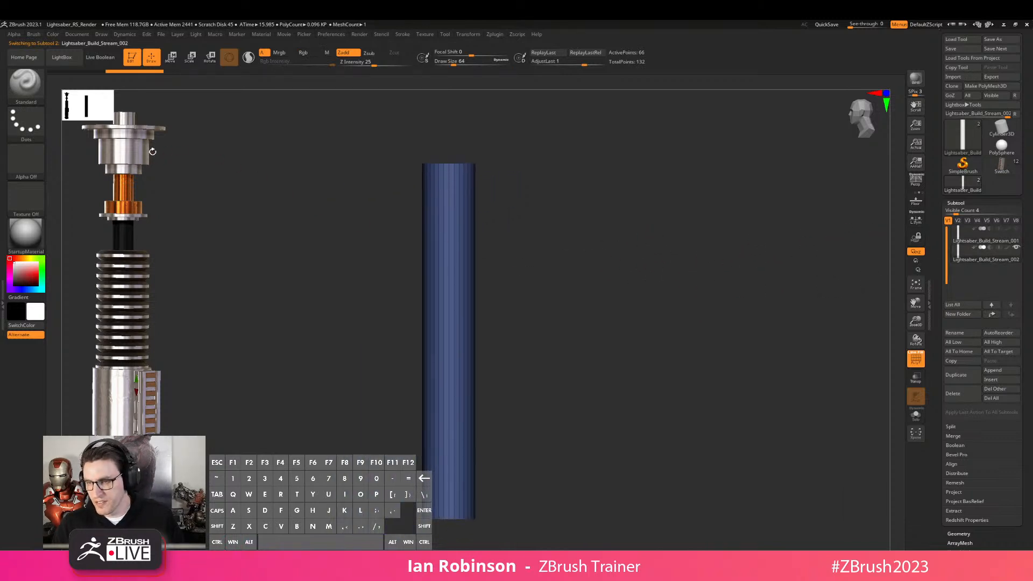
key(w)
drag(454, 311, 451, 473)
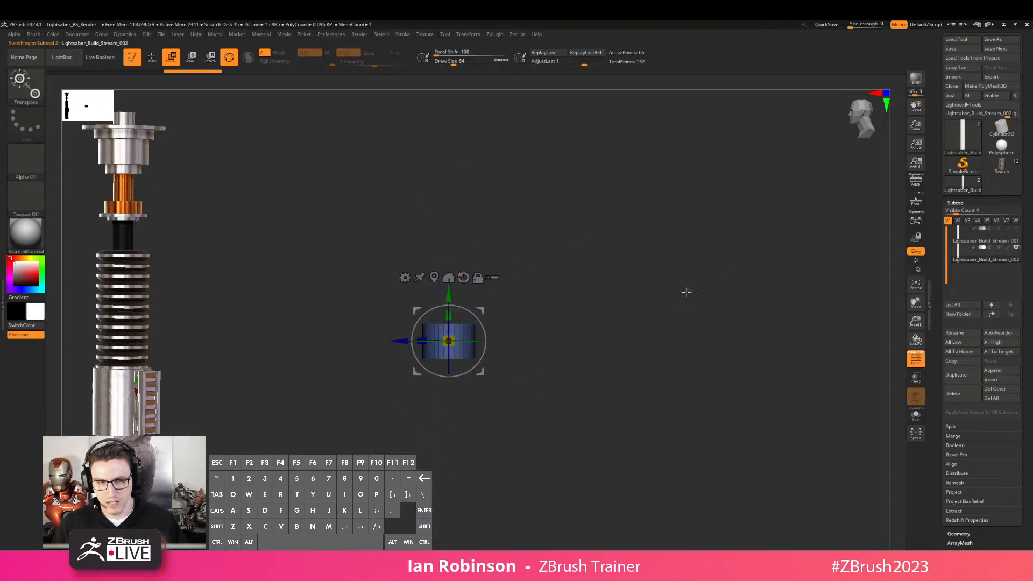
key(ctrl+z)
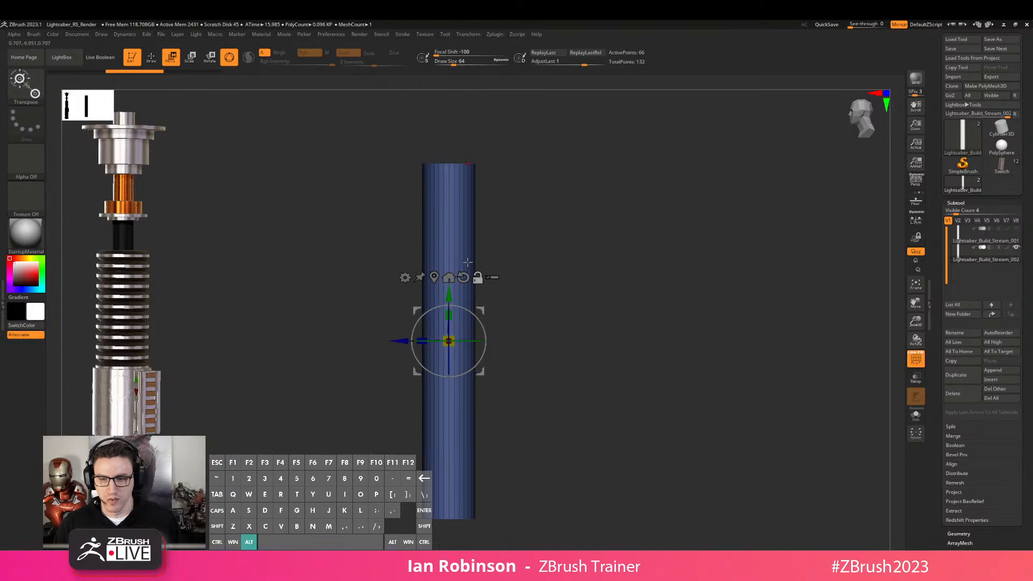
Place the gizmo pivot at the tube's top end and scale the duplicate down vertically into a flat disc
alt+click(434, 277)
drag(451, 138, 447, 192)
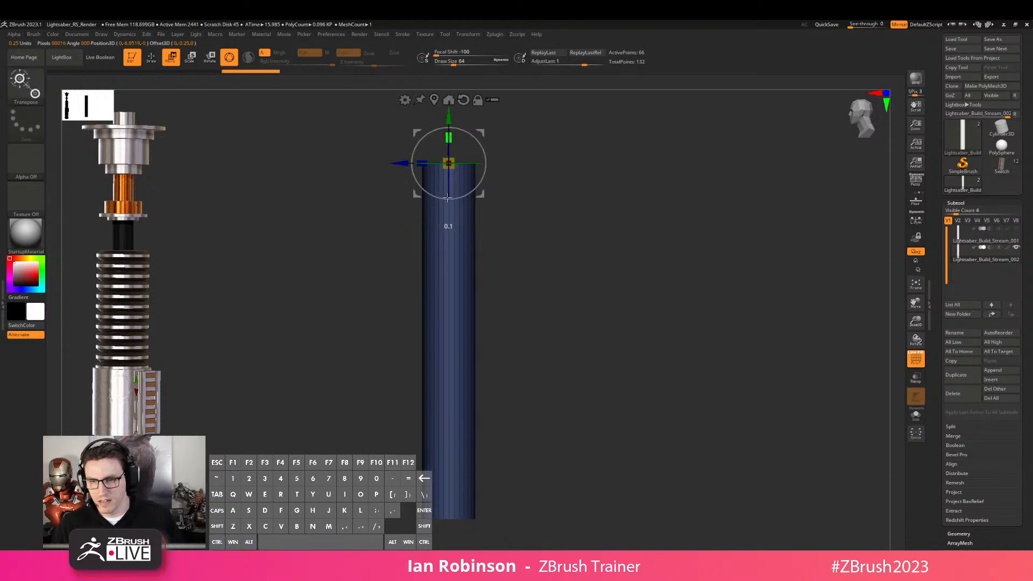
drag(448, 263, 448, 264)
drag(449, 138, 451, 207)
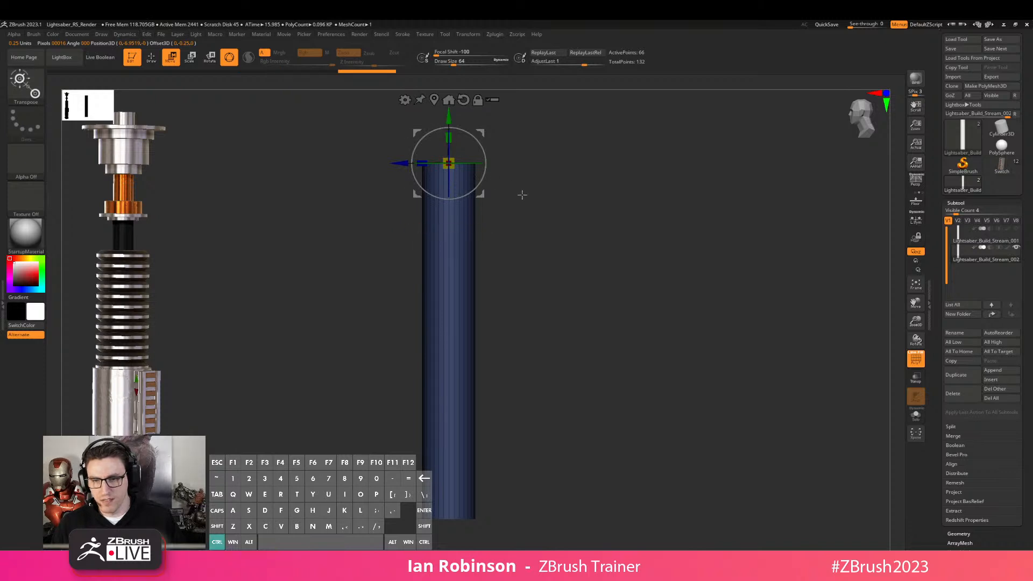
ctrl+drag(521, 195, 533, 210)
key(q)
ctrl+drag(387, 165, 560, 198)
key(w)
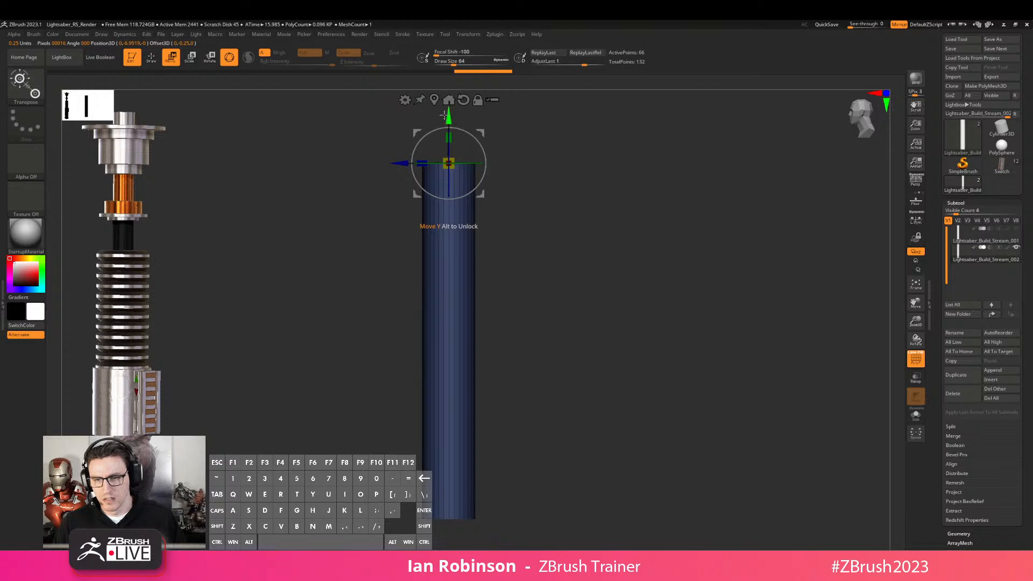
drag(448, 136, 450, 156)
key(q)
mouse_move(554, 169)
mouse_down()
mouse_move(597, 201)
mouse_move(653, 288)
mouse_move(680, 268)
mouse_move(685, 233)
mouse_move(644, 196)
mouse_move(671, 210)
mouse_move(664, 219)
mouse_move(671, 195)
mouse_up()
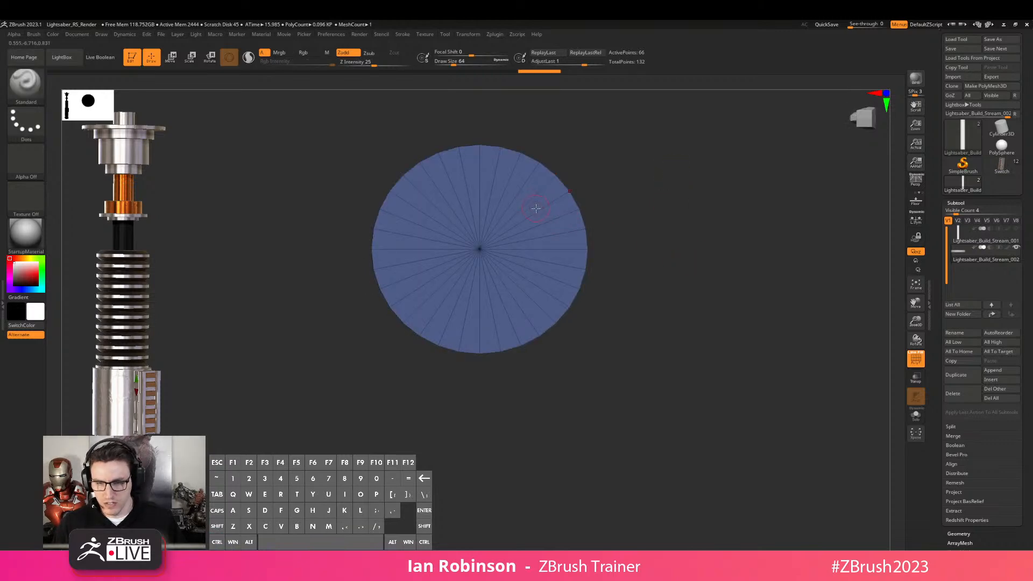
Switch to the ZModeler brush for polygon editing on the disc
key(b)
key(m)
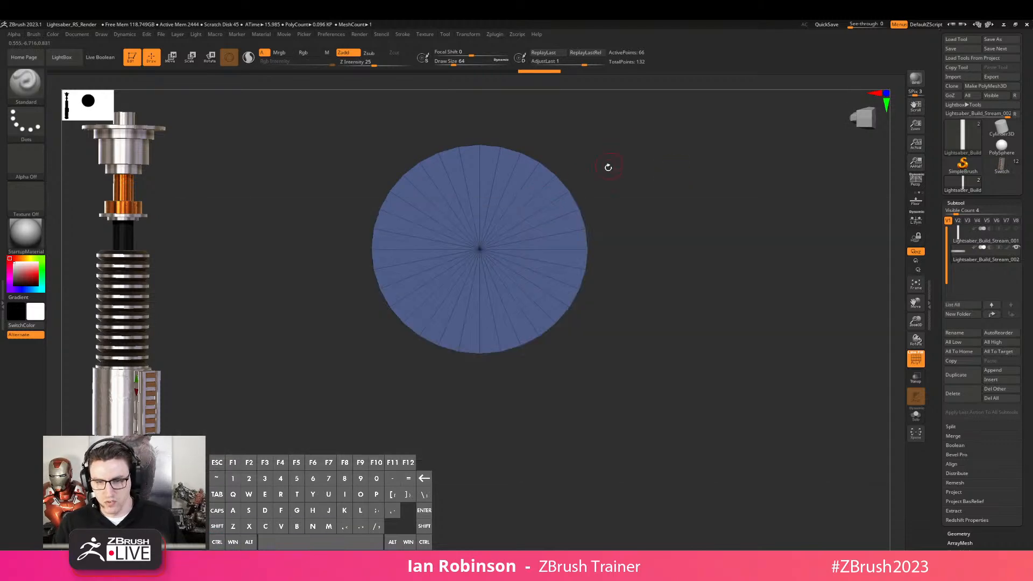
key(b)
key(z)
key(m)
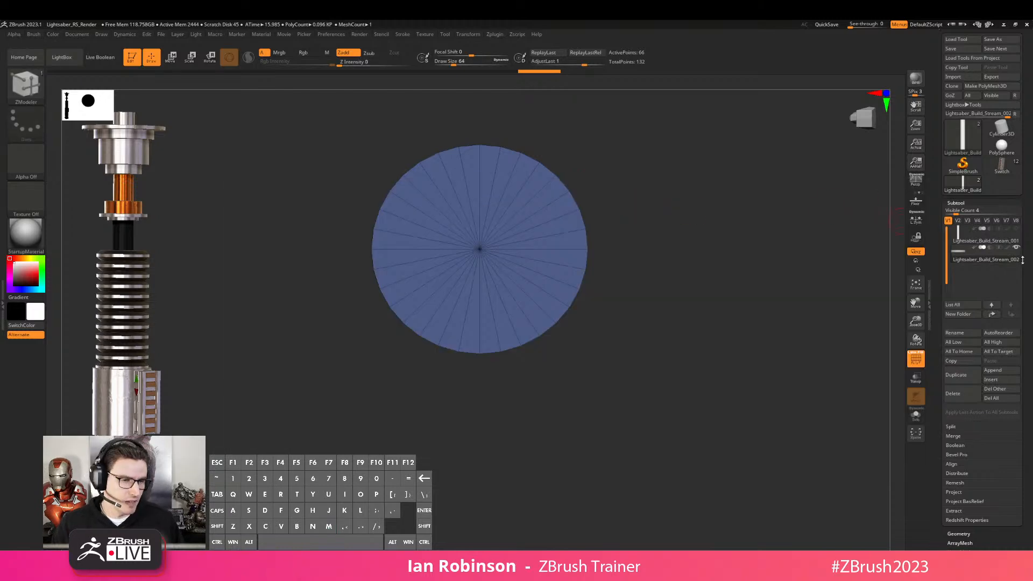
Assign separate polygroups to the disc's caps and rim with Groups By Normals
scroll(1028, 223, down, 3)
scroll(1028, 223, down, 3)
drag(625, 231, 560, 258)
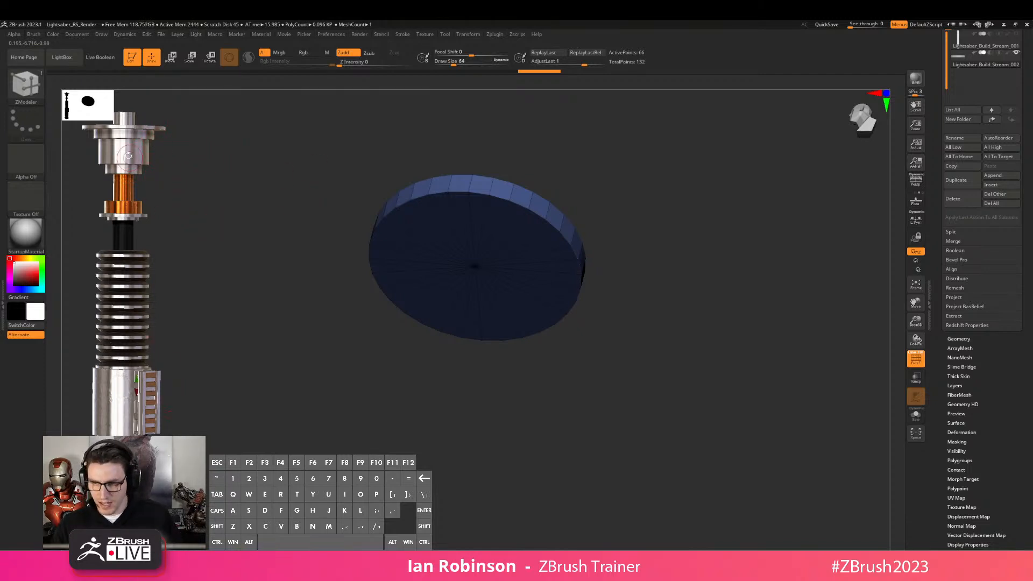
scroll(989, 280, down, 4)
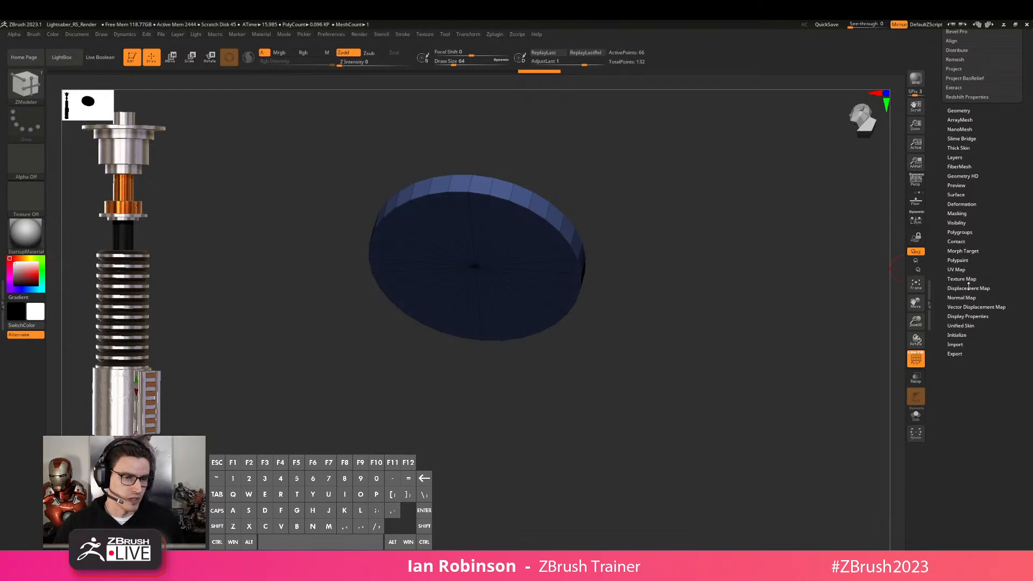
drag(969, 240, 968, 238)
click(967, 231)
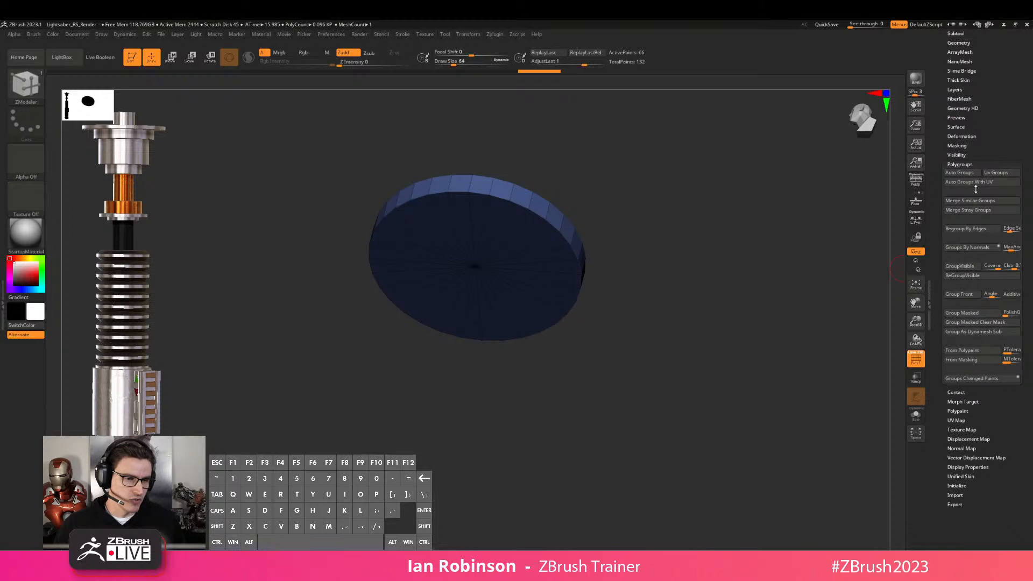
click(975, 247)
drag(699, 259, 670, 329)
drag(697, 282, 704, 215)
Inset the disc's flat cap with the ZModeler Inset polygon action, using the Polygroup All target
key(space)
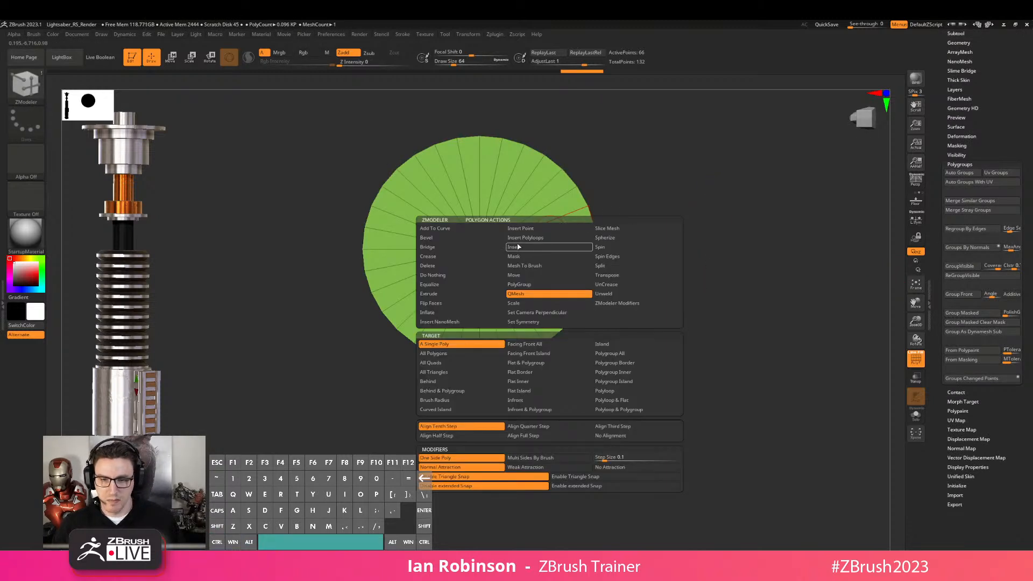
click(565, 247)
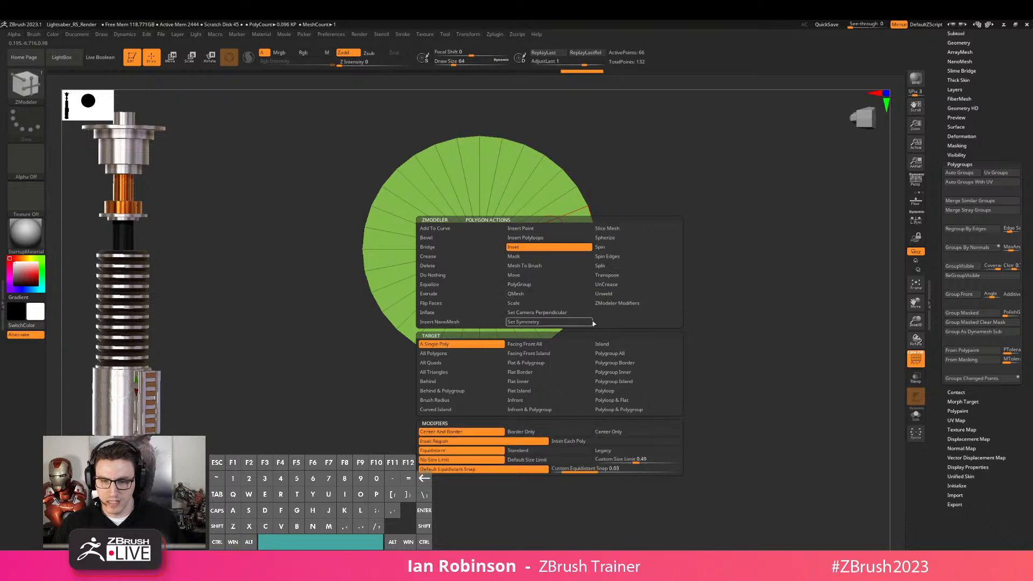
click(610, 353)
drag(560, 211, 554, 233)
shift+drag(668, 226, 694, 279)
shift+drag(664, 233, 675, 240)
Thin the disc further by scaling it down vertically with the transform gizmo
ctrl+drag(297, 206, 694, 294)
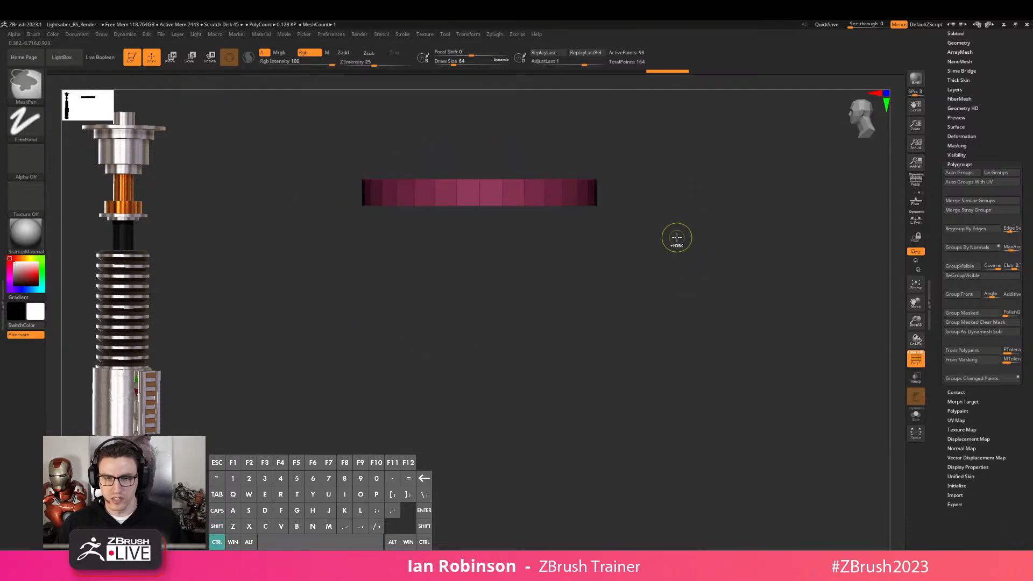
key(w)
drag(480, 153, 476, 217)
key(q)
mouse_move(634, 226)
mouse_down()
mouse_move(680, 272)
mouse_move(692, 253)
mouse_up()
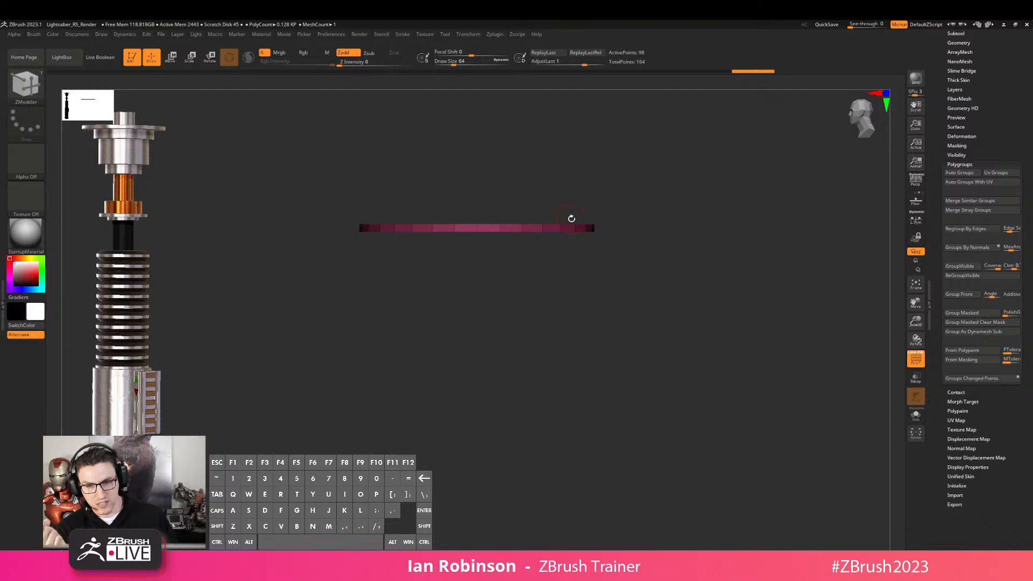
drag(692, 219, 702, 224)
Close the close-up render and view Lightsaber_Render_Final_Punch.jpg from Downloads as reference, returning to ZBrush at the end
key(alt+Tab)
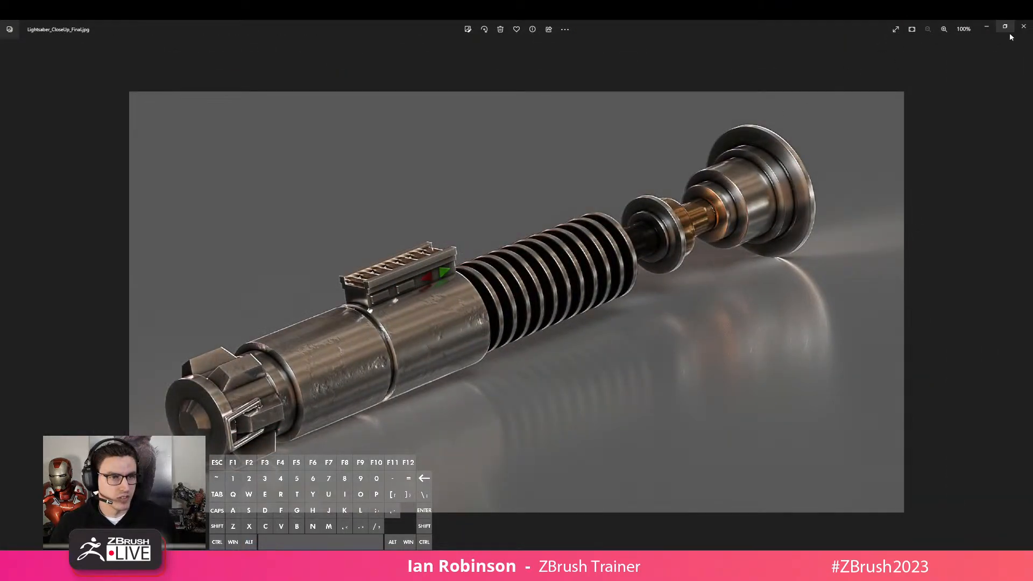
click(1024, 26)
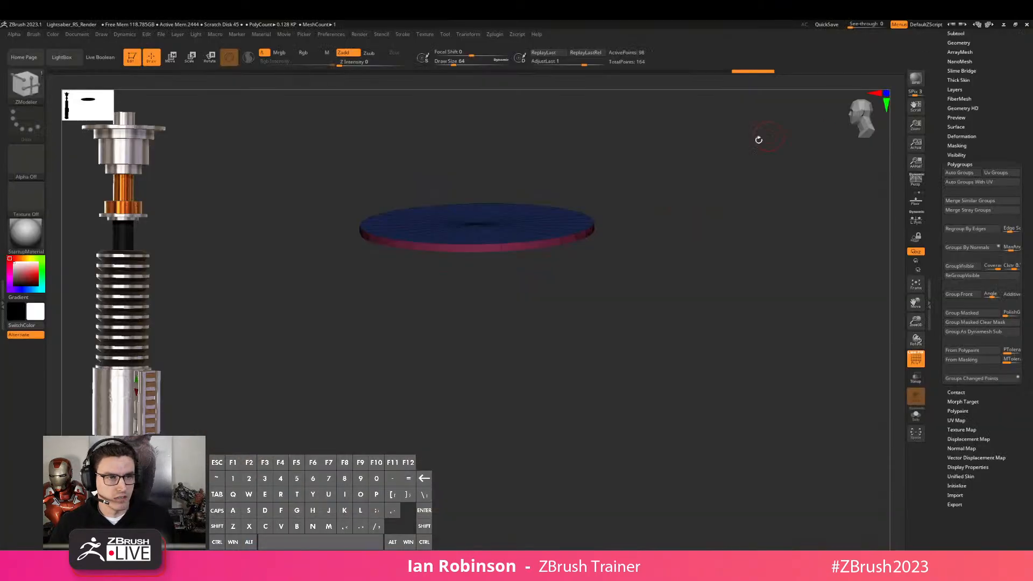
key(alt+Tab)
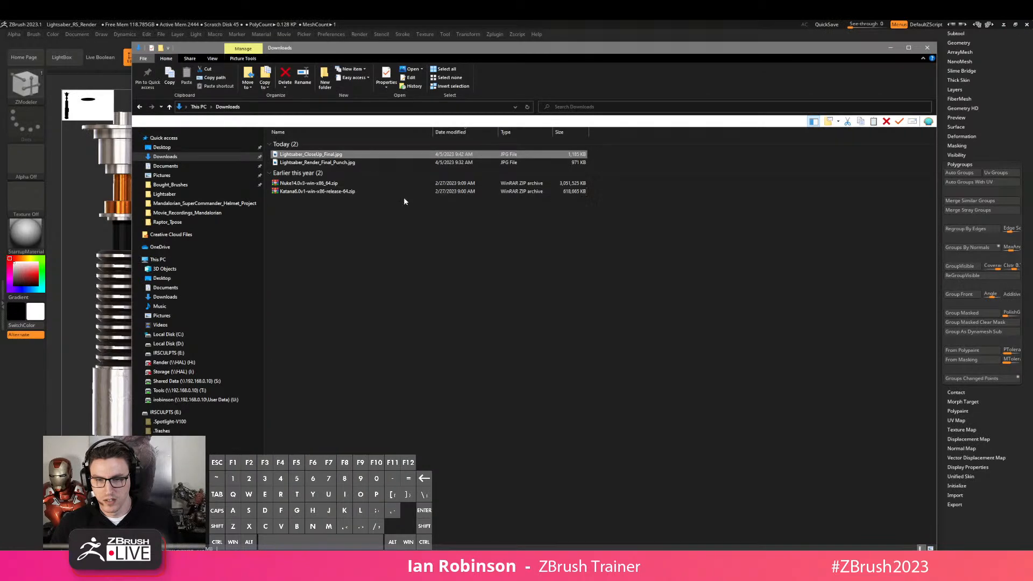
click(390, 162)
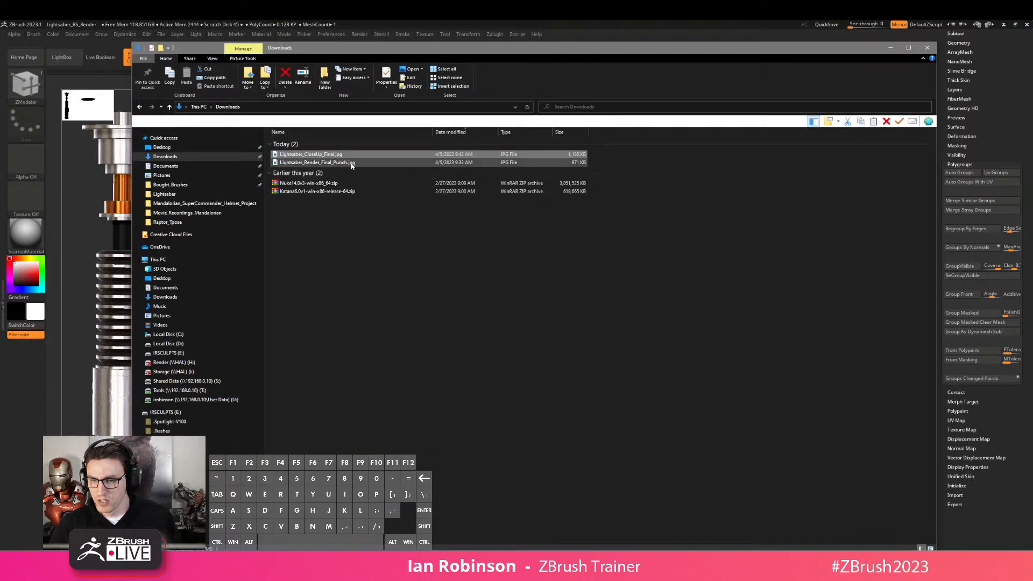
key(F2)
click(384, 163)
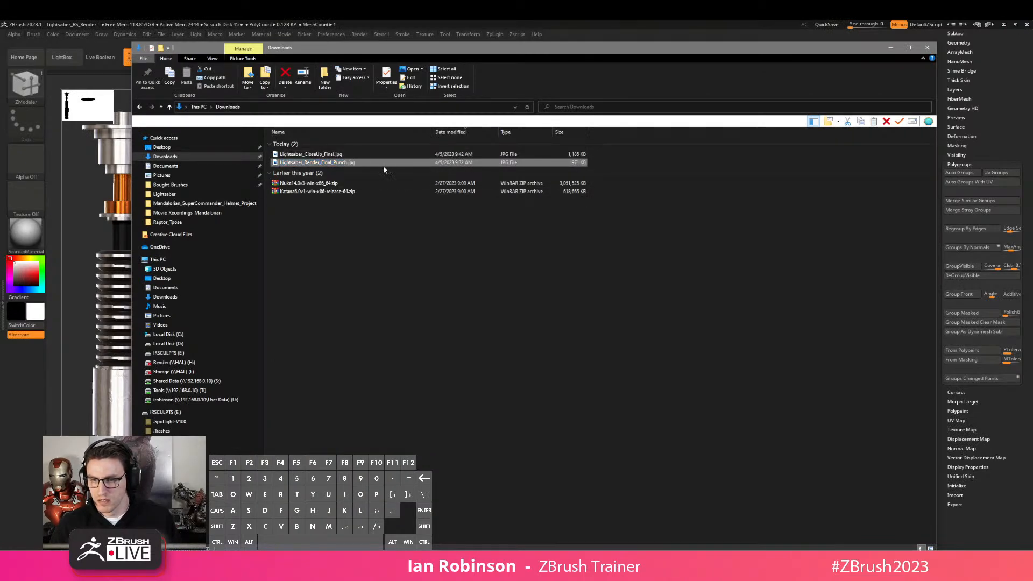
double_click(382, 164)
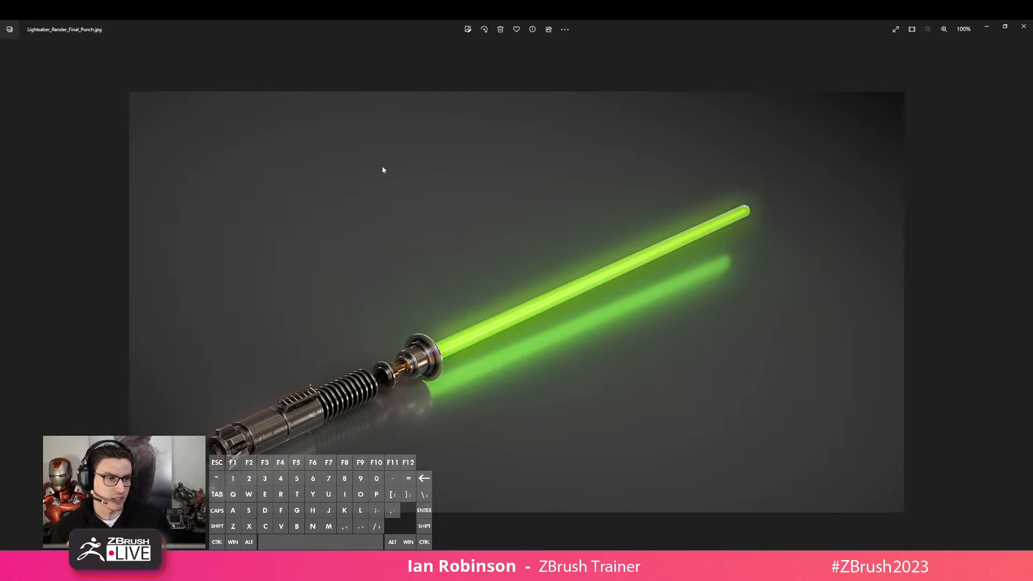
click(988, 29)
click(759, 31)
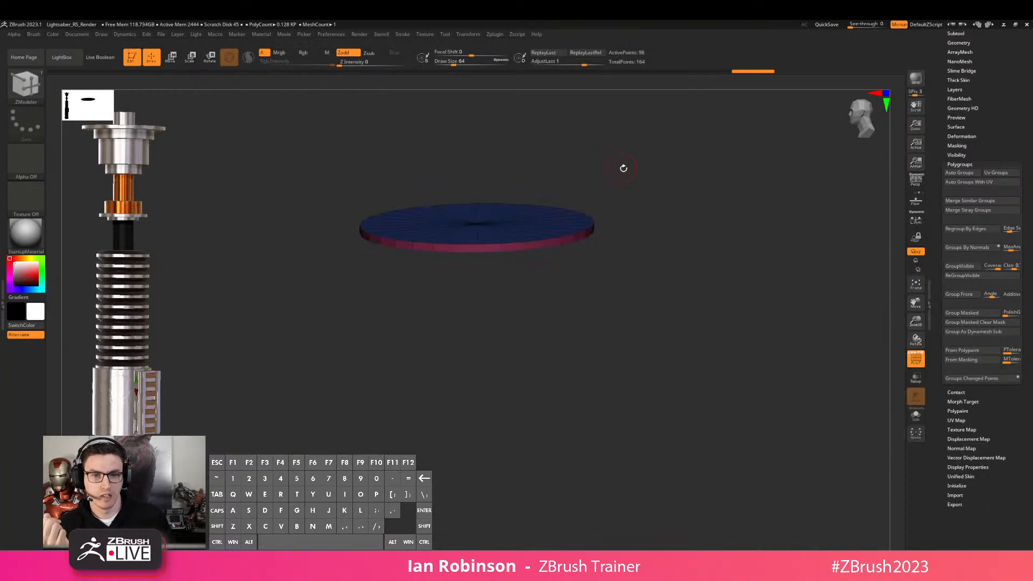
Extrude the disc's inner inset face into a raised tier with the ZModeler QMesh polygon action, using the Polygroup All target
drag(667, 201, 586, 224)
key(space)
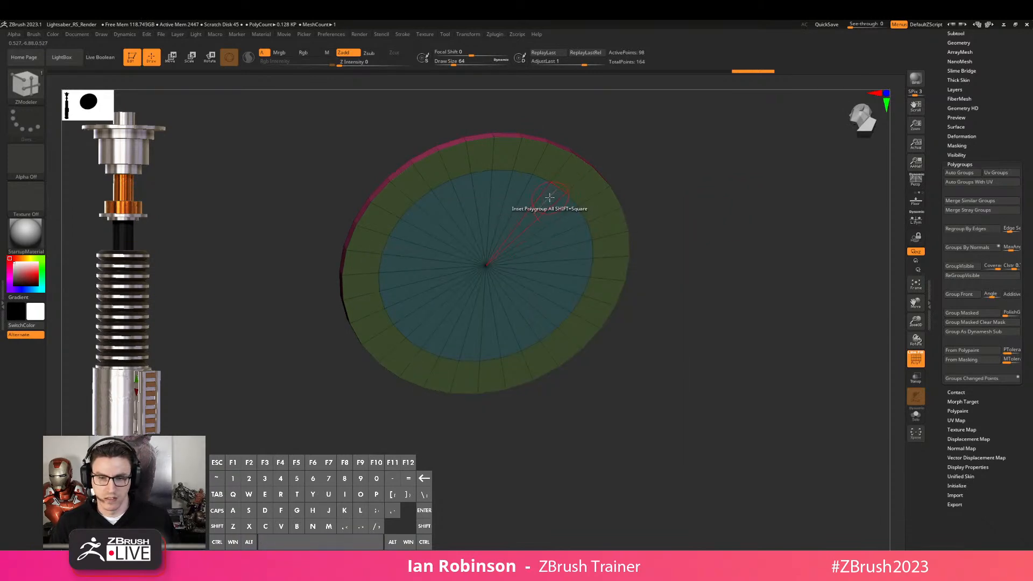
key(space)
click(549, 262)
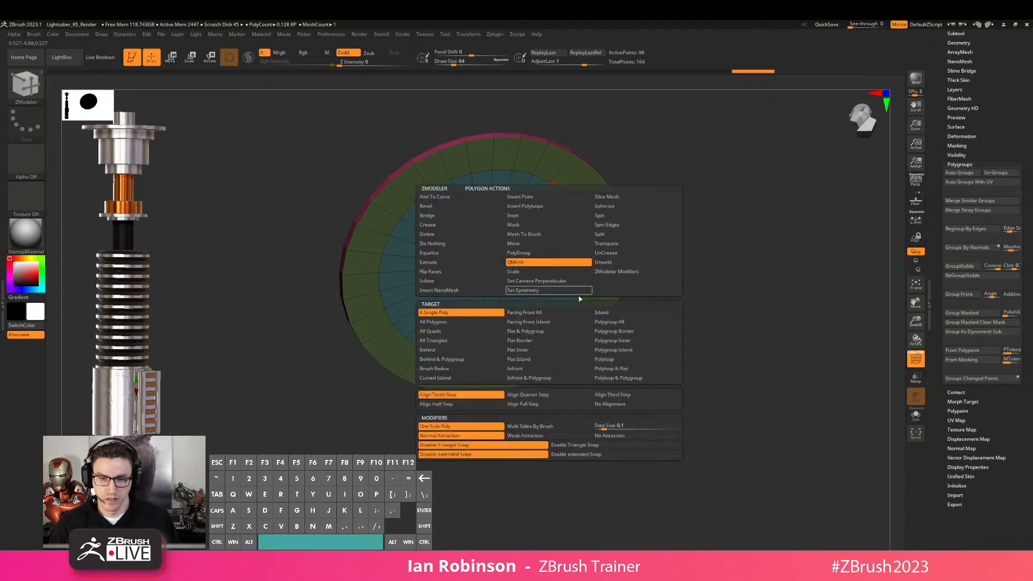
click(609, 322)
drag(548, 210, 562, 237)
mouse_move(694, 269)
shift+mouse_down()
mouse_move(730, 286)
mouse_move(726, 259)
mouse_move(713, 275)
shift+mouse_up()
Lengthen the extruded tier by isolating its end face with a mask and moving it away from the disc
mouse_move(362, 264)
ctrl+mouse_down()
mouse_move(643, 325)
mouse_move(635, 310)
ctrl+mouse_up()
key(space)
ctrl+drag(374, 266, 588, 318)
key(w)
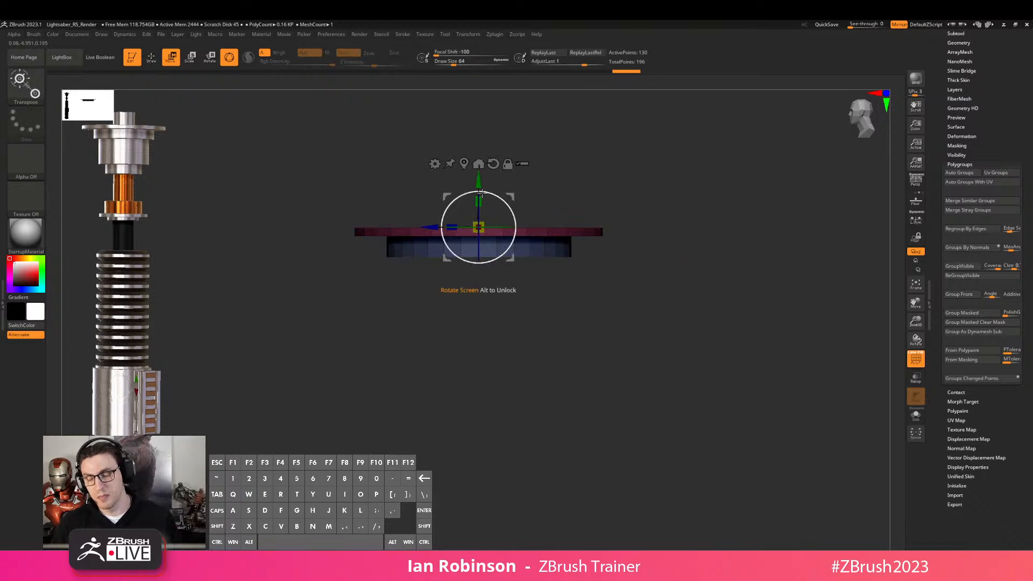
drag(478, 185, 480, 197)
key(q)
alt+drag(682, 196, 685, 245)
mouse_move(699, 285)
mouse_down()
mouse_move(716, 210)
mouse_move(701, 231)
mouse_move(735, 221)
mouse_up()
ctrl+drag(698, 186, 694, 201)
Inset the tier's flat end face to leave a narrow border ring, using the Polygroup All target
key(space)
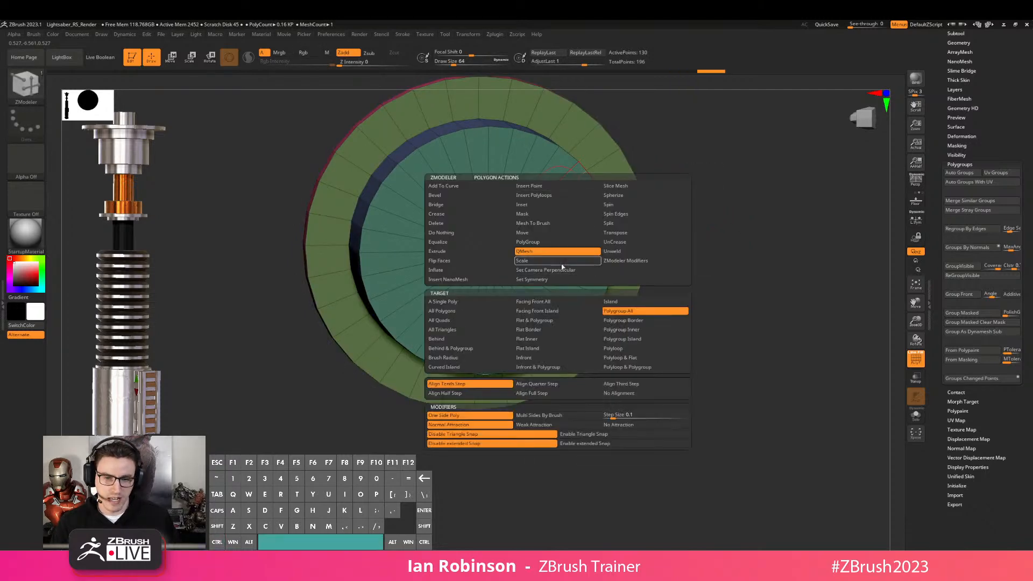
key(space)
click(538, 206)
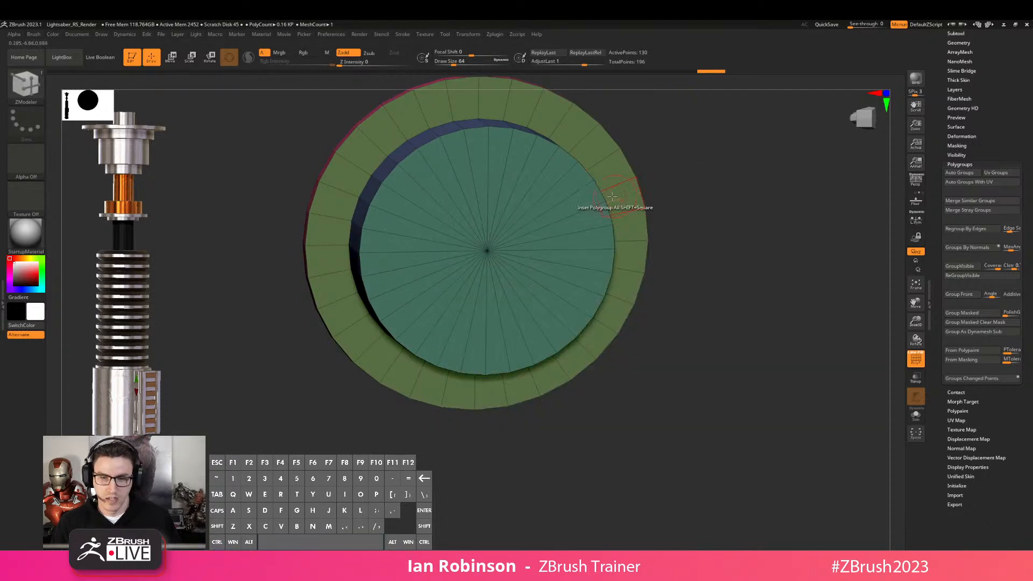
drag(563, 188, 554, 204)
drag(745, 216, 616, 232)
drag(538, 206, 522, 222)
key(alt)
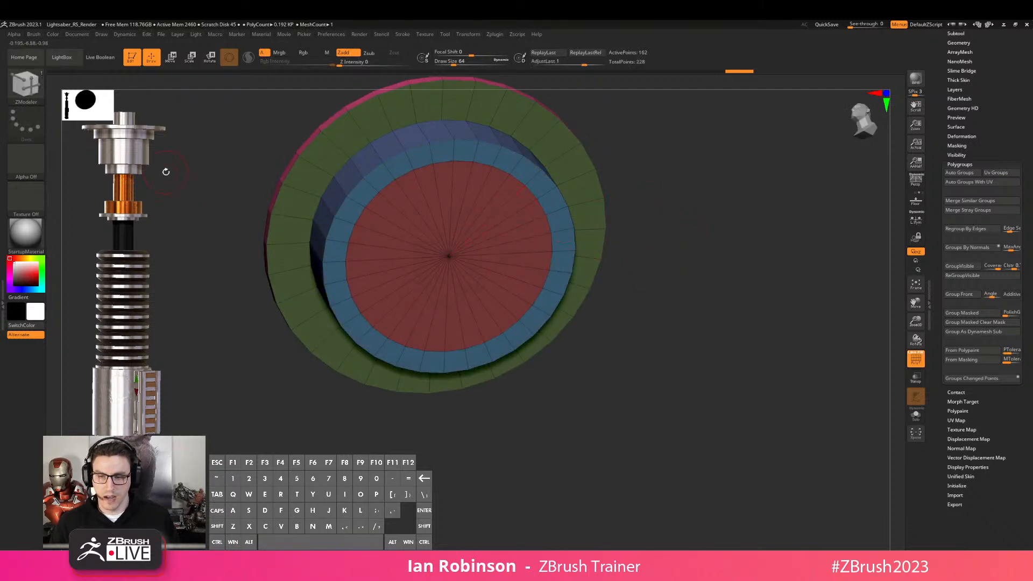
click(517, 209)
key(ctrl+z)
Extrude the inner face of that inset with QMesh to form a second, narrower tier
key(space)
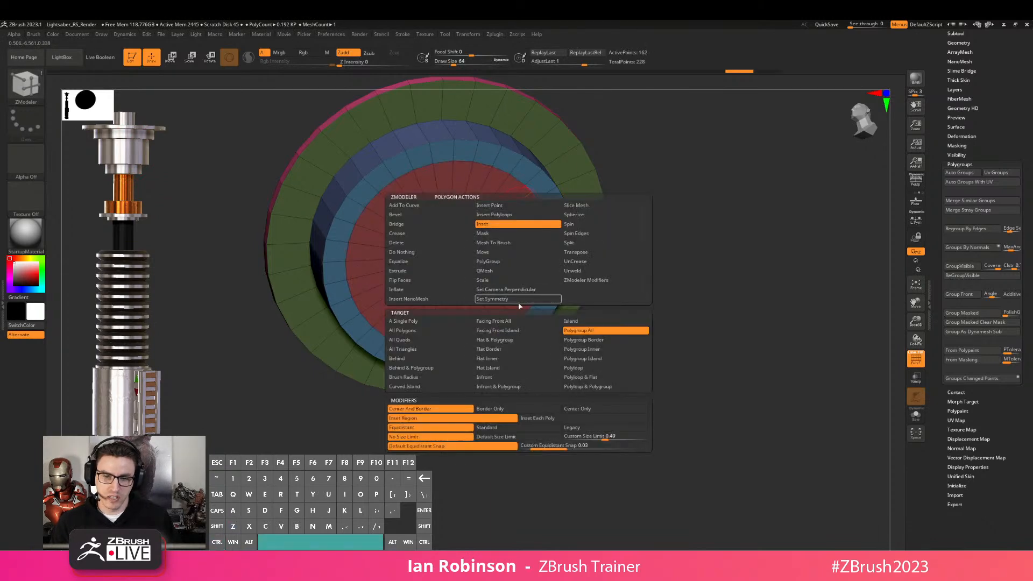
click(535, 274)
drag(524, 215, 671, 362)
Lengthen the second tier by masking the rest of the part and moving its end face down along the vertical axis
ctrl+drag(669, 253, 318, 359)
ctrl+click(326, 362)
key(w)
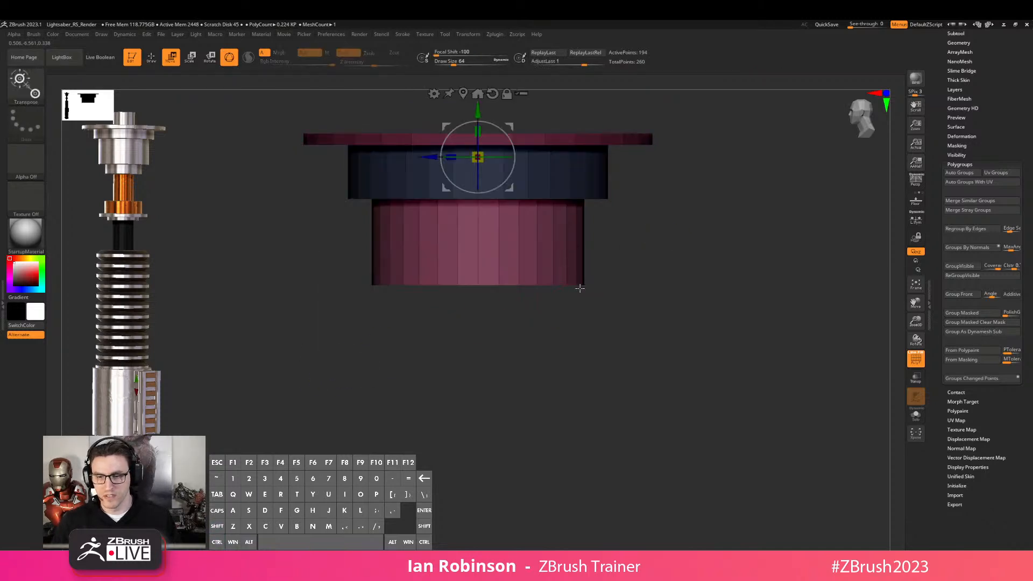
drag(478, 109, 479, 138)
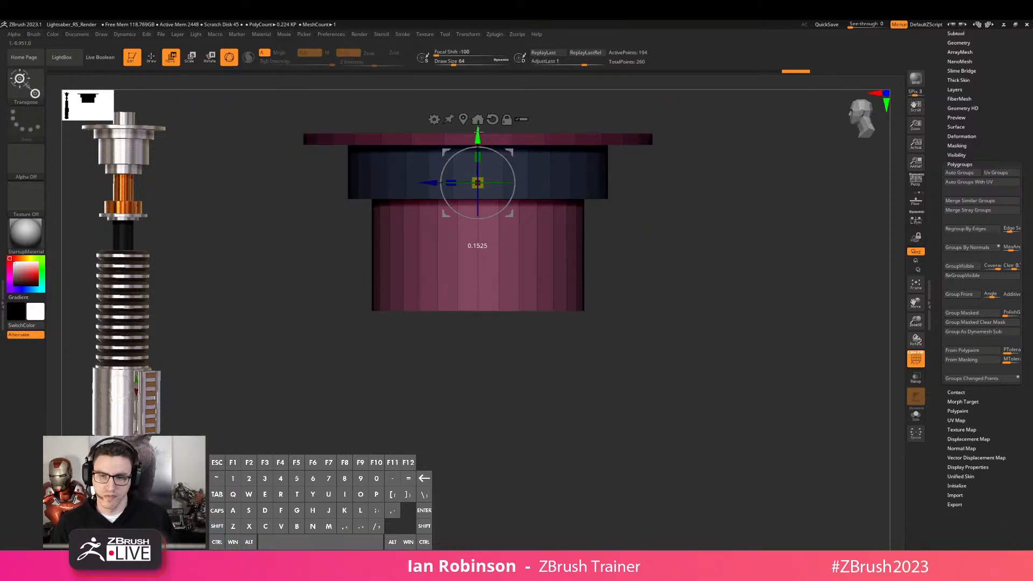
key(q)
mouse_move(696, 259)
ctrl+mouse_down()
mouse_move(454, 379)
mouse_move(380, 364)
mouse_move(215, 392)
mouse_move(478, 370)
mouse_move(365, 377)
mouse_move(319, 401)
ctrl+mouse_up()
key(w)
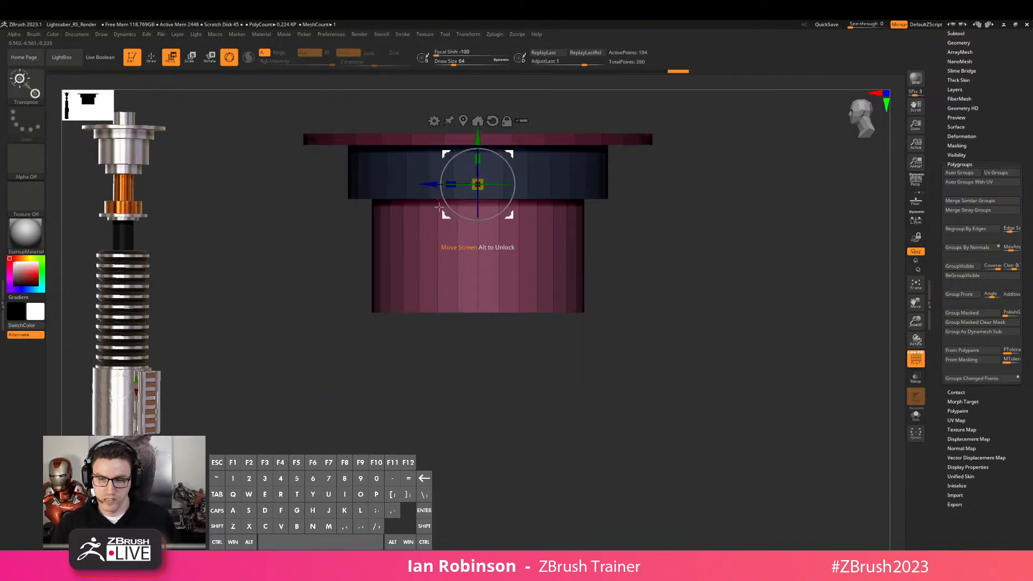
mouse_move(479, 132)
mouse_down()
mouse_move(484, 152)
mouse_move(484, 127)
mouse_up()
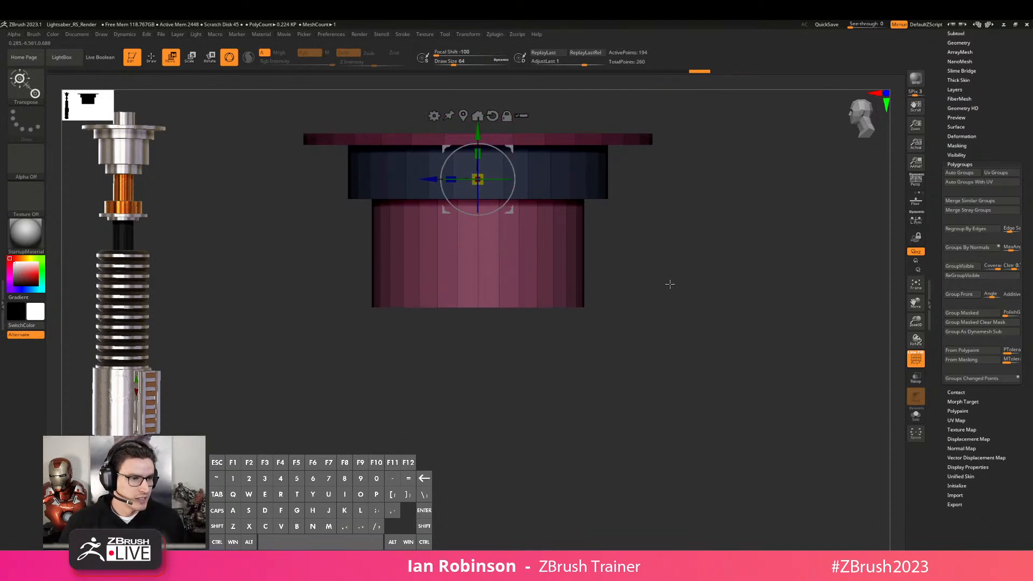
key(alt)
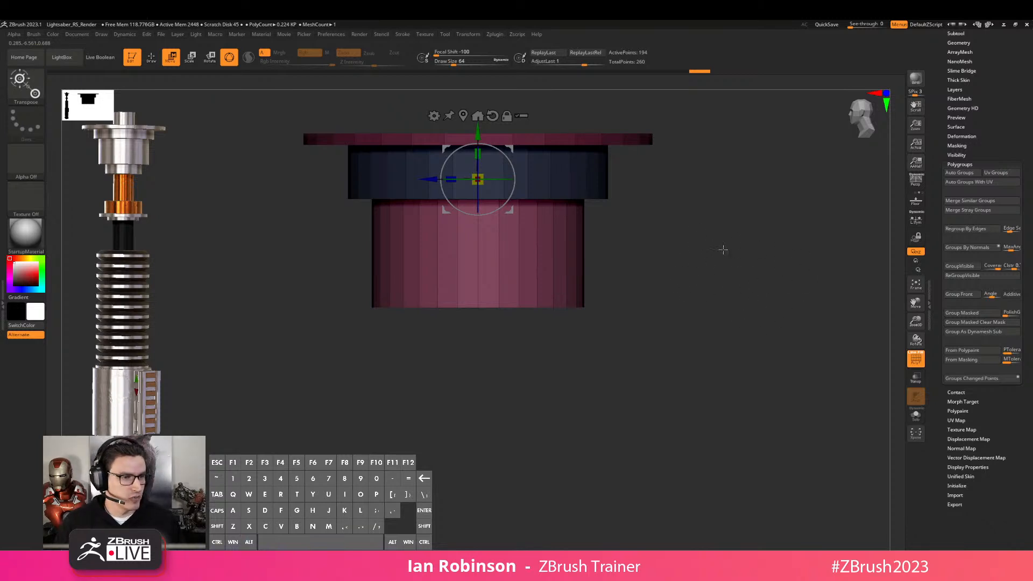
key(q)
mouse_move(675, 294)
alt+mouse_down()
mouse_move(682, 251)
mouse_move(676, 269)
alt+mouse_up()
mouse_move(675, 269)
mouse_down()
mouse_move(660, 297)
mouse_move(674, 260)
mouse_move(687, 293)
mouse_move(686, 276)
mouse_up()
key(ctrl)
Inset the end face of the second tier with the ZModeler Inset polygon action
drag(685, 332, 703, 288)
alt+drag(609, 323, 616, 289)
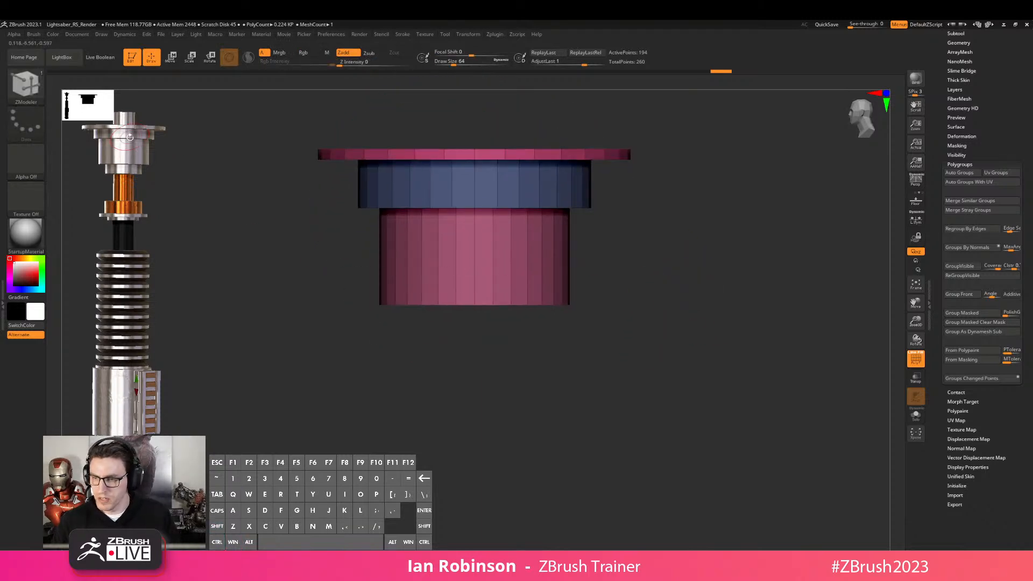
drag(567, 328, 628, 270)
key(space)
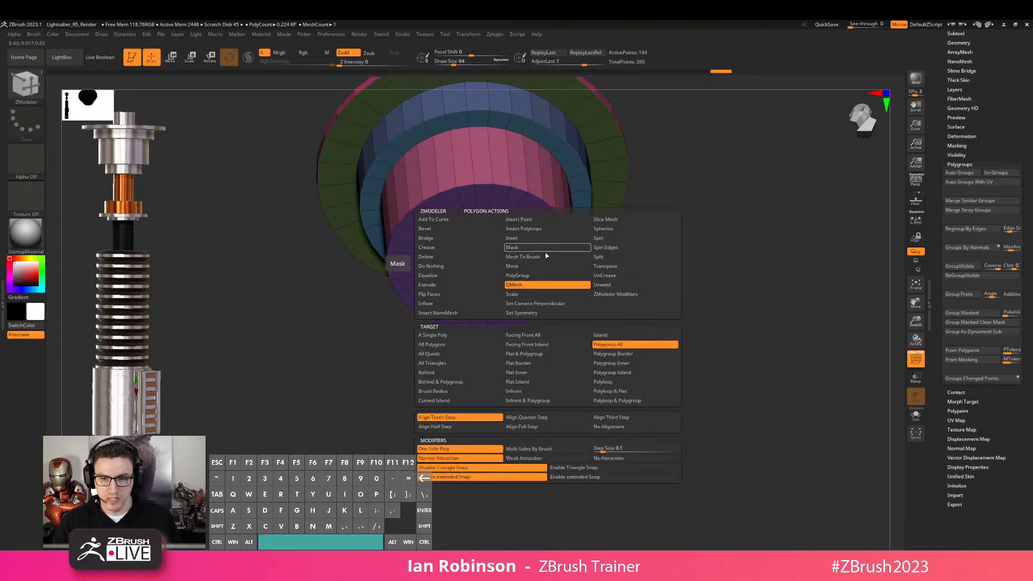
click(526, 241)
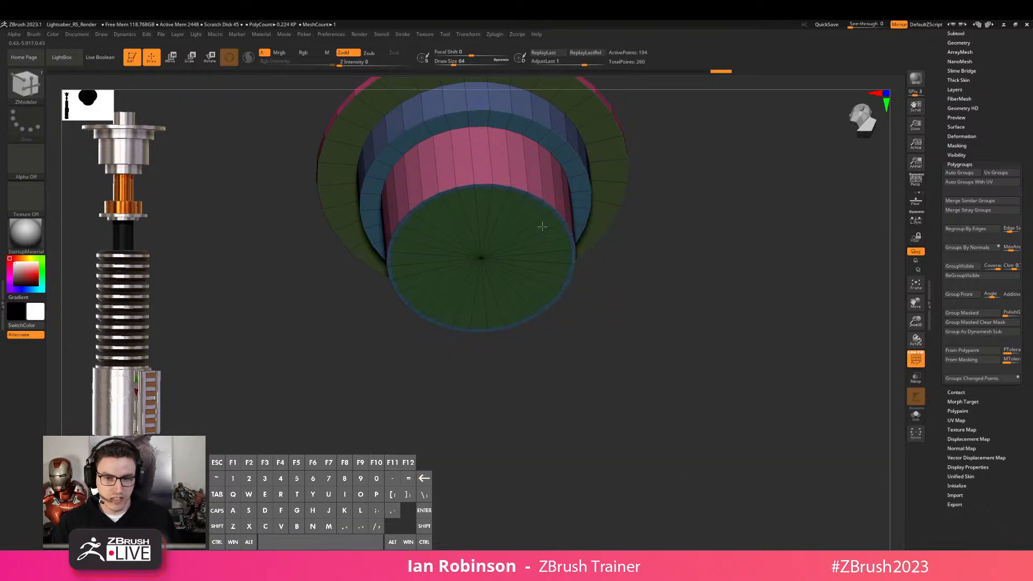
drag(522, 240, 522, 243)
drag(641, 295, 663, 291)
Extrude the second tier's inset end face with QMesh to form a short third tier, redoing the first attempt
key(space)
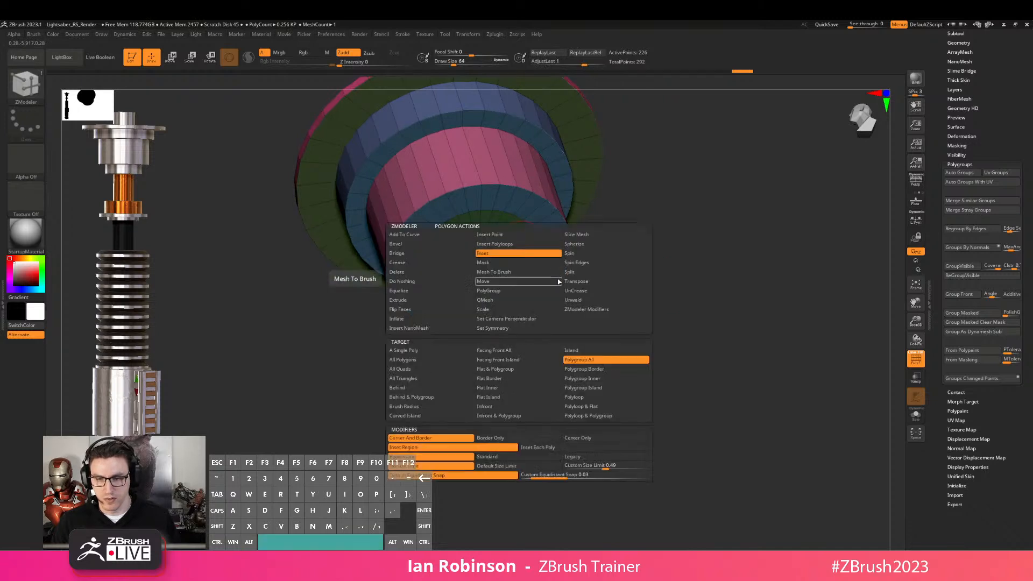
click(487, 299)
drag(525, 243, 541, 322)
mouse_move(641, 329)
shift+mouse_down()
mouse_move(678, 349)
mouse_move(652, 353)
mouse_move(651, 288)
mouse_move(637, 328)
shift+mouse_up()
key(ctrl+z)
key(alt)
drag(495, 276, 588, 430)
alt+drag(655, 385, 653, 336)
shift+drag(653, 336, 655, 350)
alt+drag(661, 306, 656, 349)
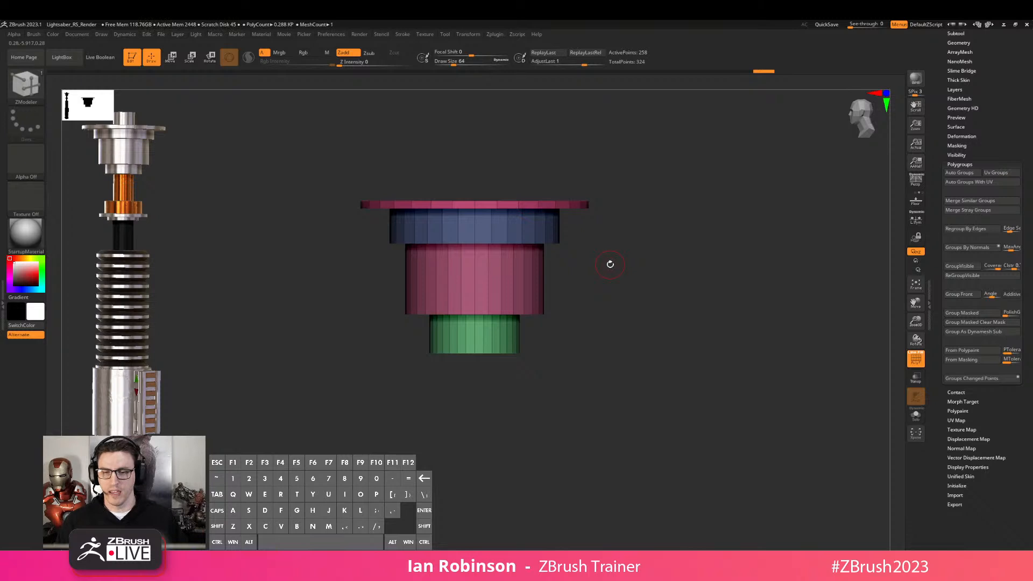
Inset the flat outer face of the wide disc to about half its diameter, using the Polygroup All target
drag(565, 237, 662, 215)
drag(653, 268, 652, 245)
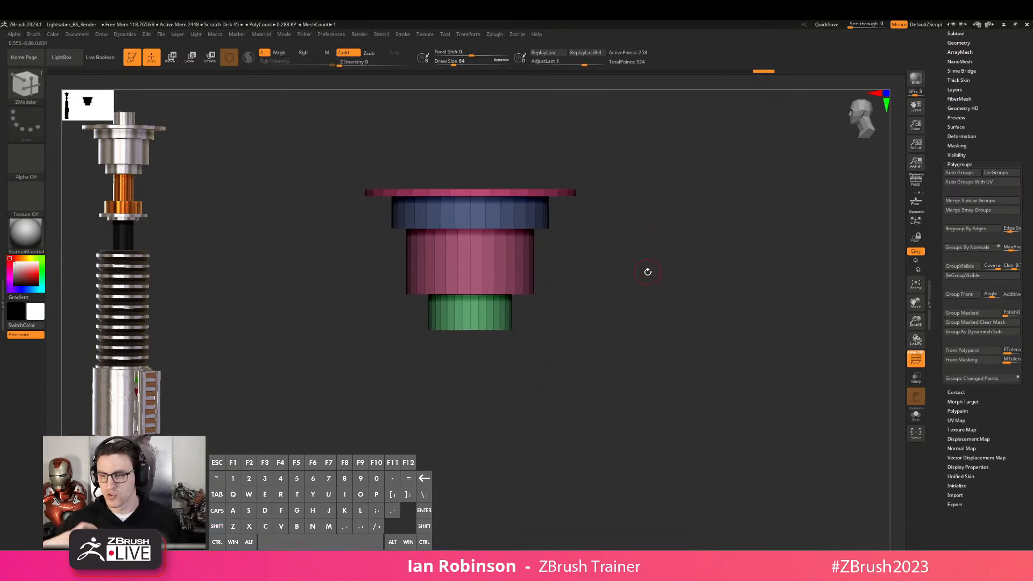
drag(589, 214, 574, 230)
drag(646, 180, 661, 248)
key(space)
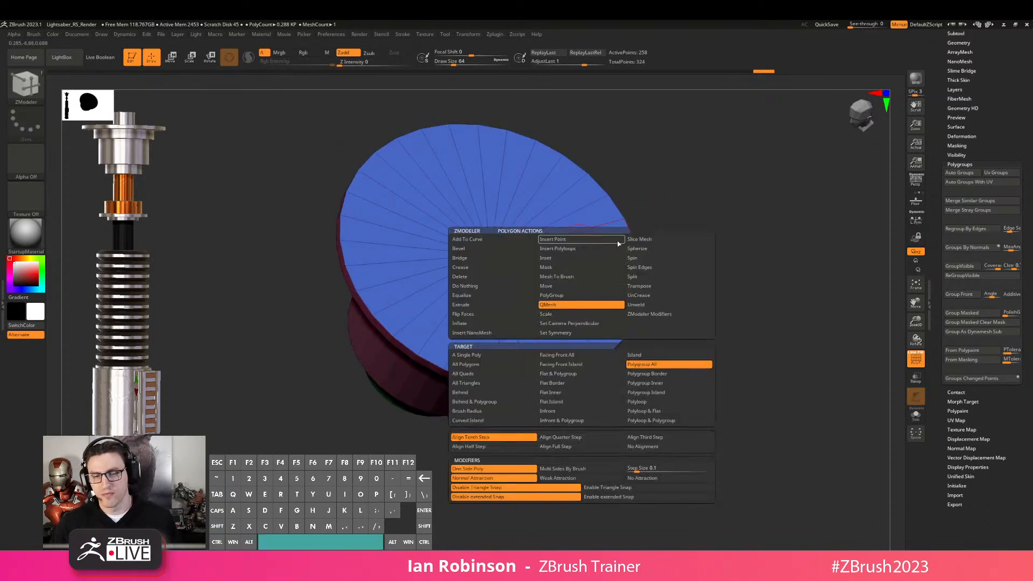
key(space)
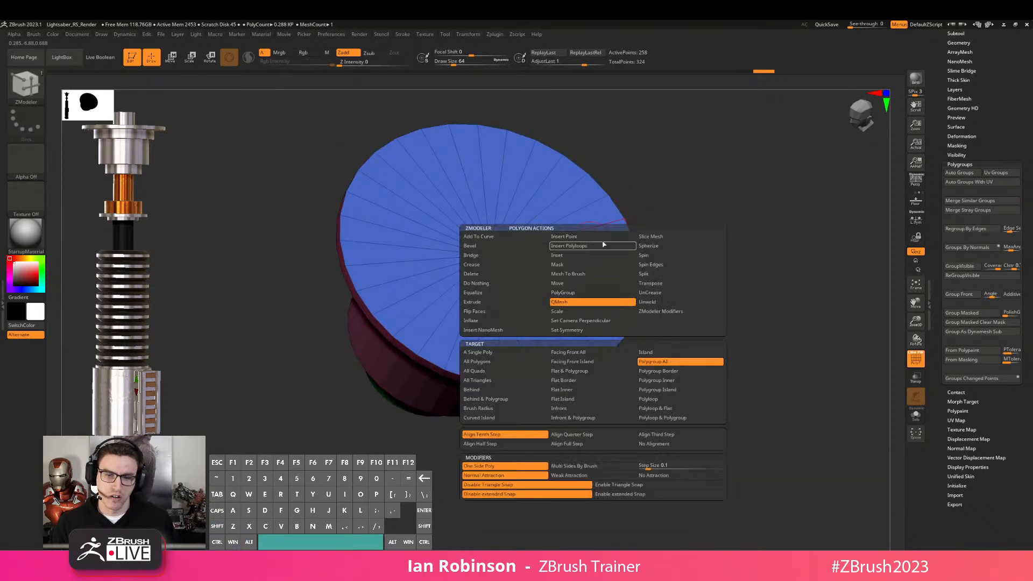
click(592, 255)
drag(584, 242, 560, 249)
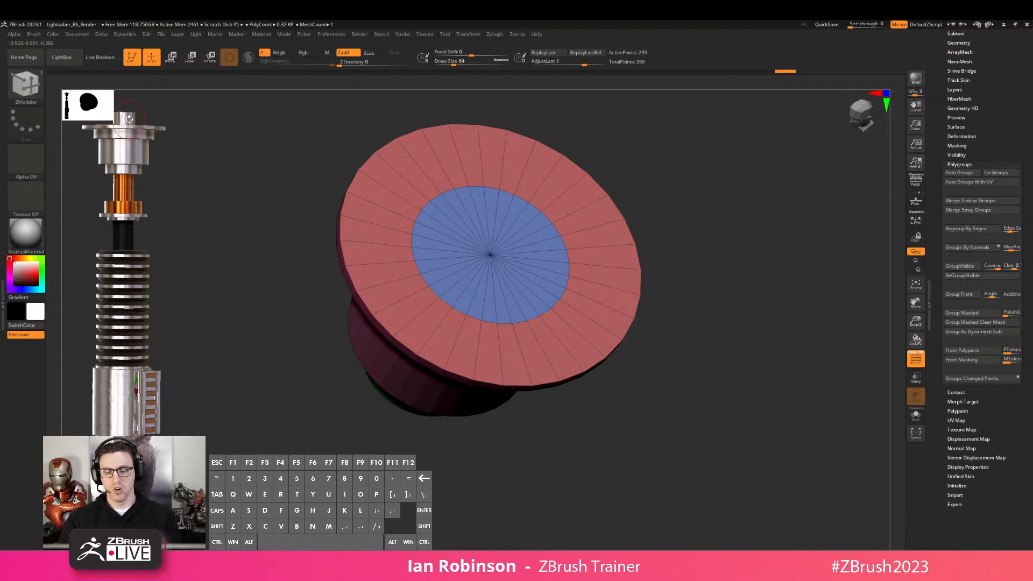
drag(671, 214, 705, 222)
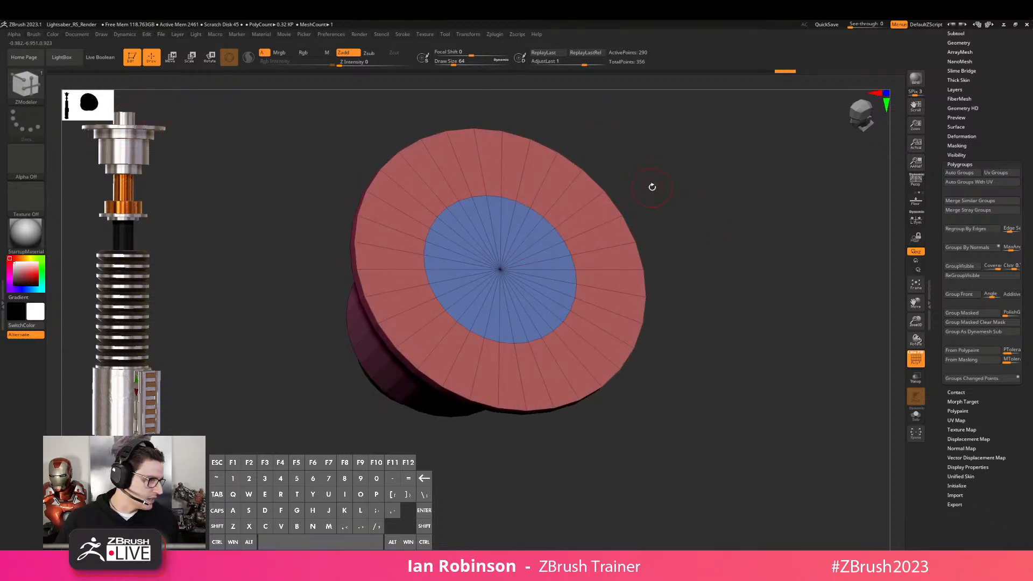
drag(685, 199, 687, 178)
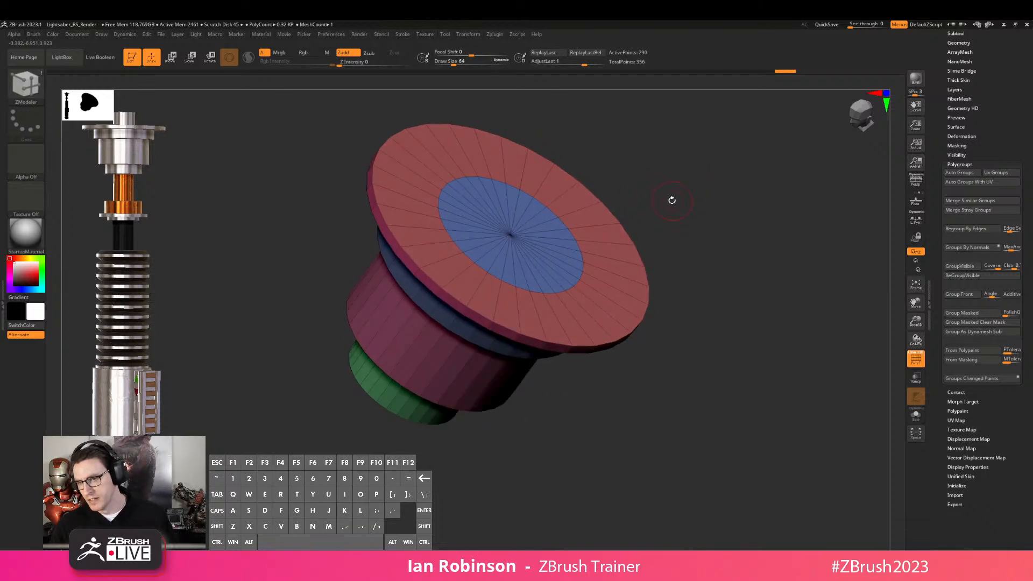
Open Custom_Lightsaber_Reference.pur from the Desktop's Lightsaber folder and examine the hilt images on the reference board
key(alt+Tab)
key(alt+Tab)
key(alt+Tab)
key(alt+Tab)
key(alt+Tab)
key(alt+Tab)
key(alt+Tab)
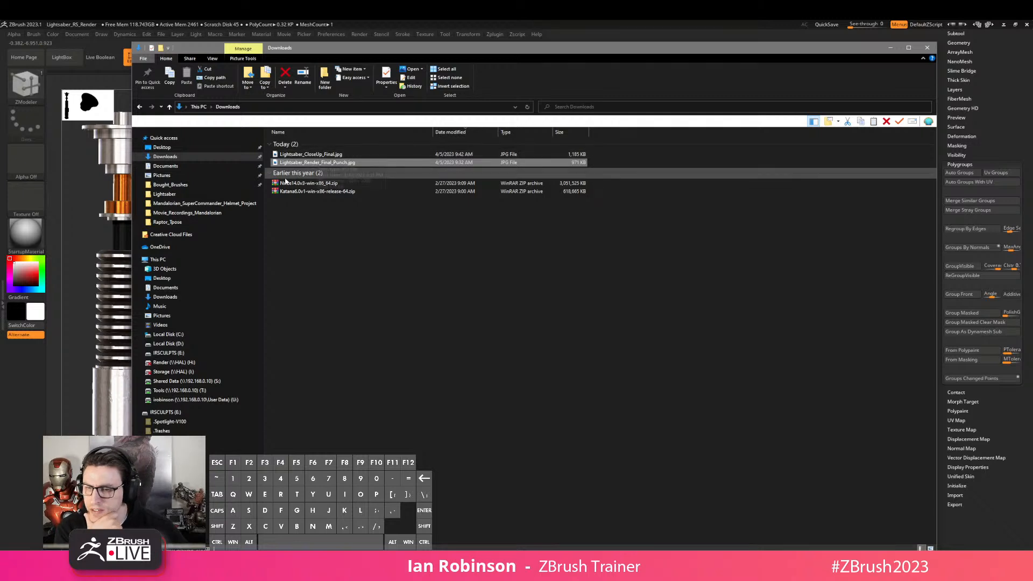
click(162, 147)
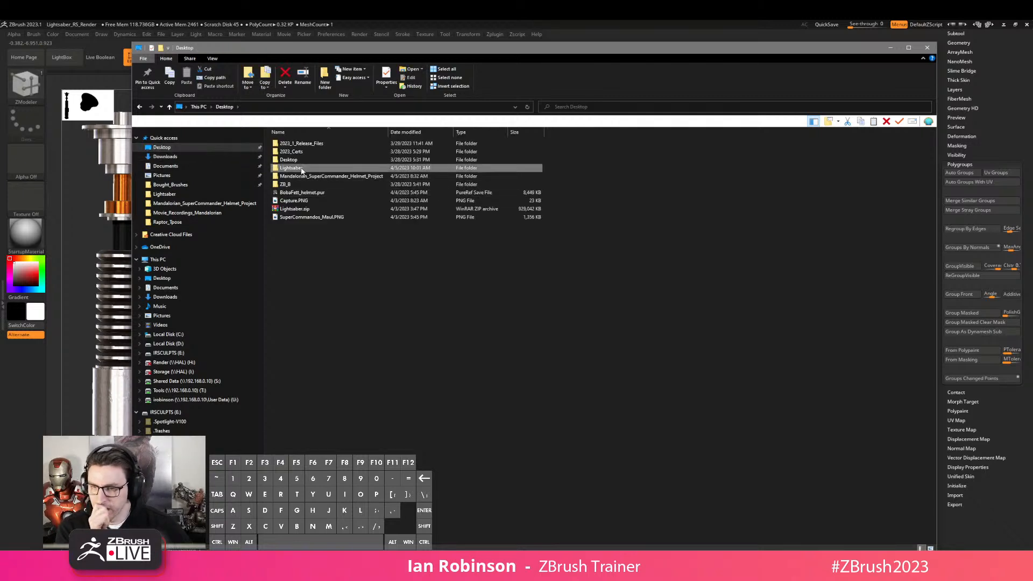
double_click(291, 167)
click(309, 155)
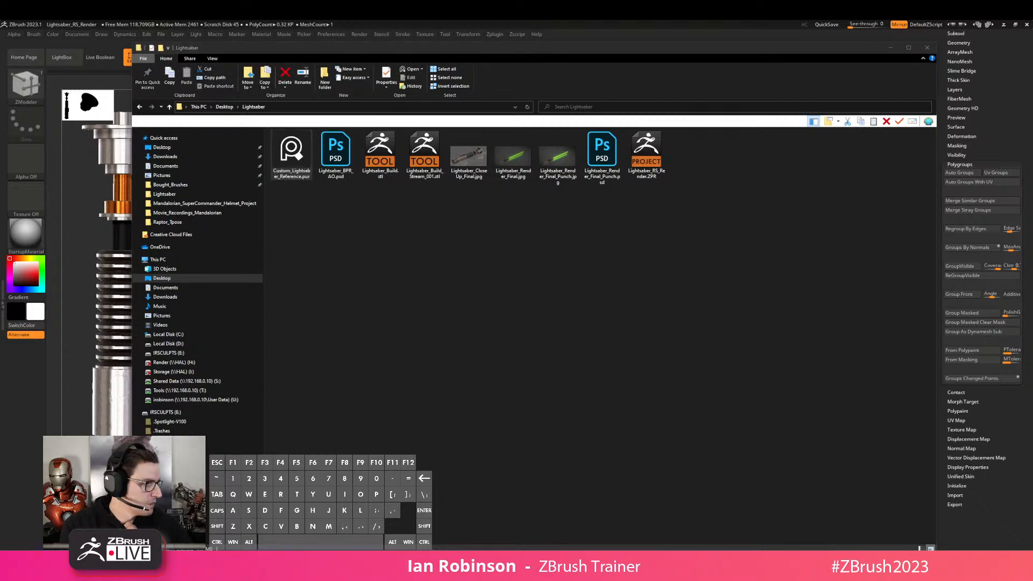
right_drag(1032, 211, 538, 213)
scroll(592, 249, up, 10)
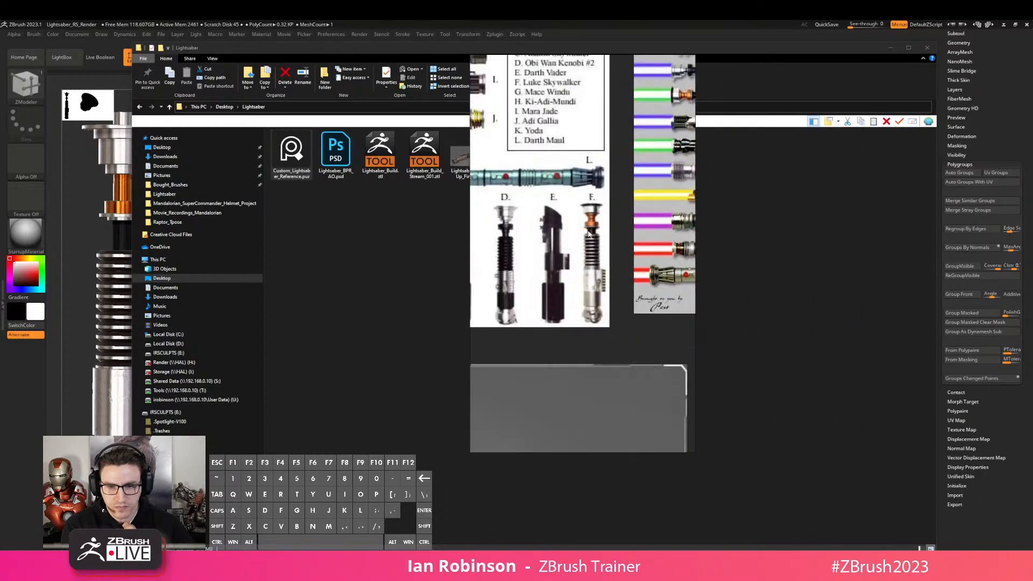
scroll(609, 194, down, 5)
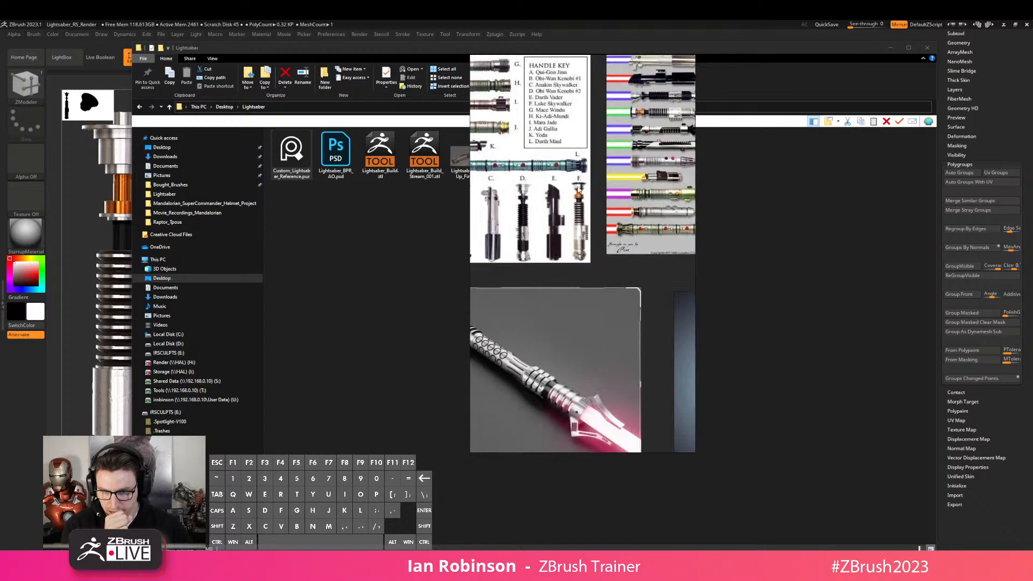
Examine the emitter designs in the reference board's chart of lit lightsabers, and return to the ZBrush model
scroll(581, 187, down, 5)
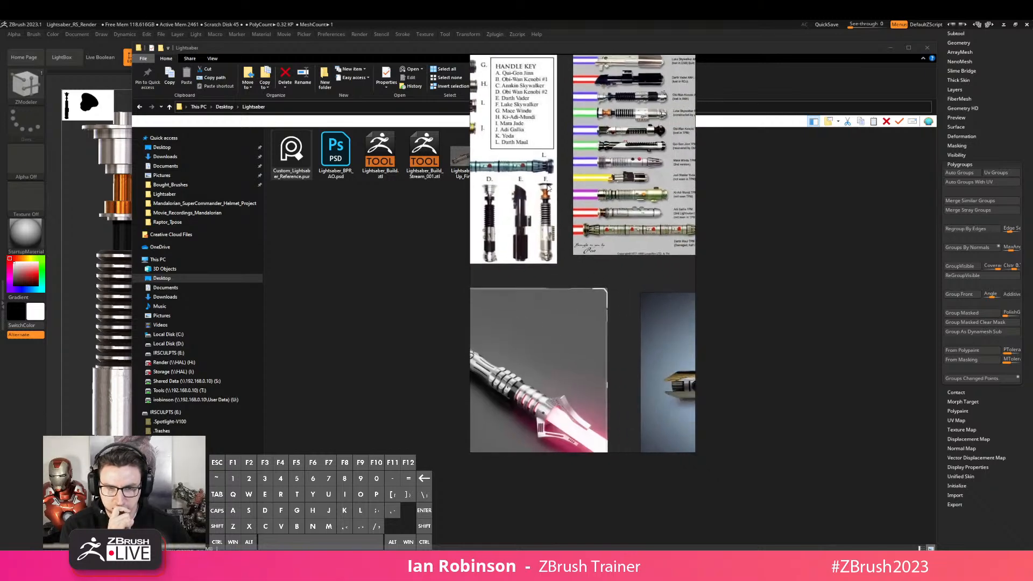
scroll(587, 183, up, 10)
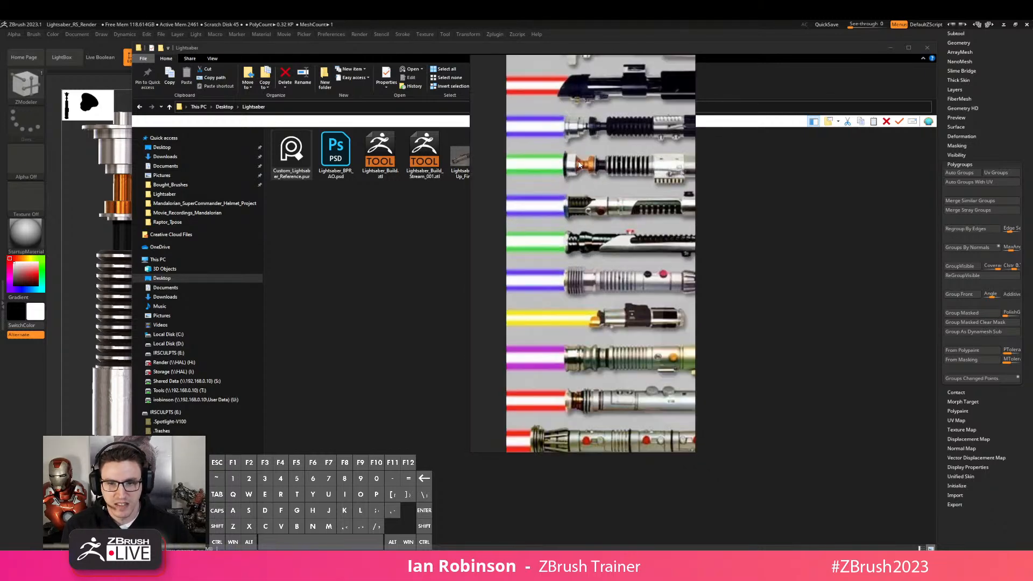
scroll(565, 179, down, 4)
scroll(523, 169, up, 3)
scroll(528, 204, up, 2)
scroll(534, 217, down, 3)
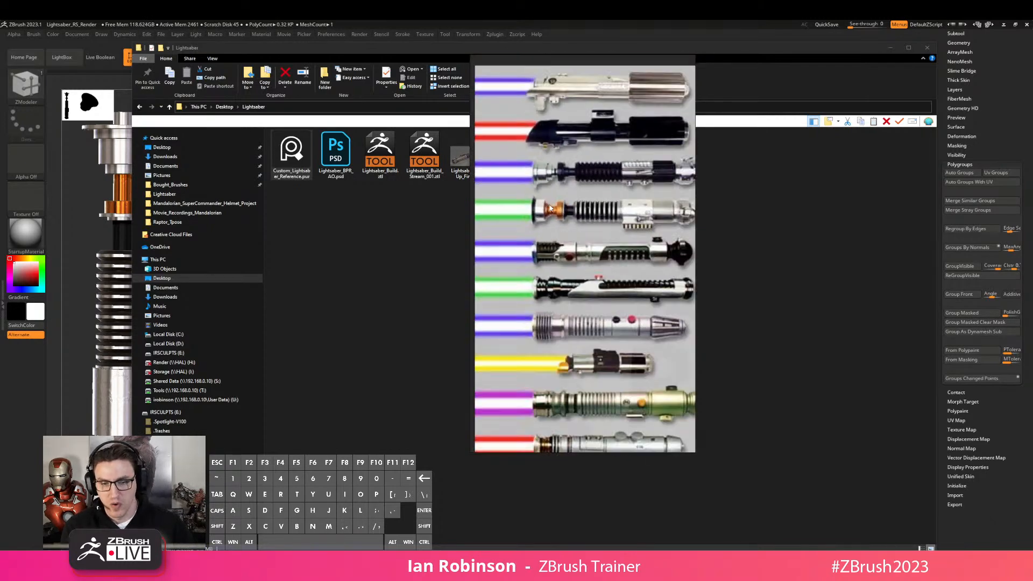
scroll(537, 157, up, 4)
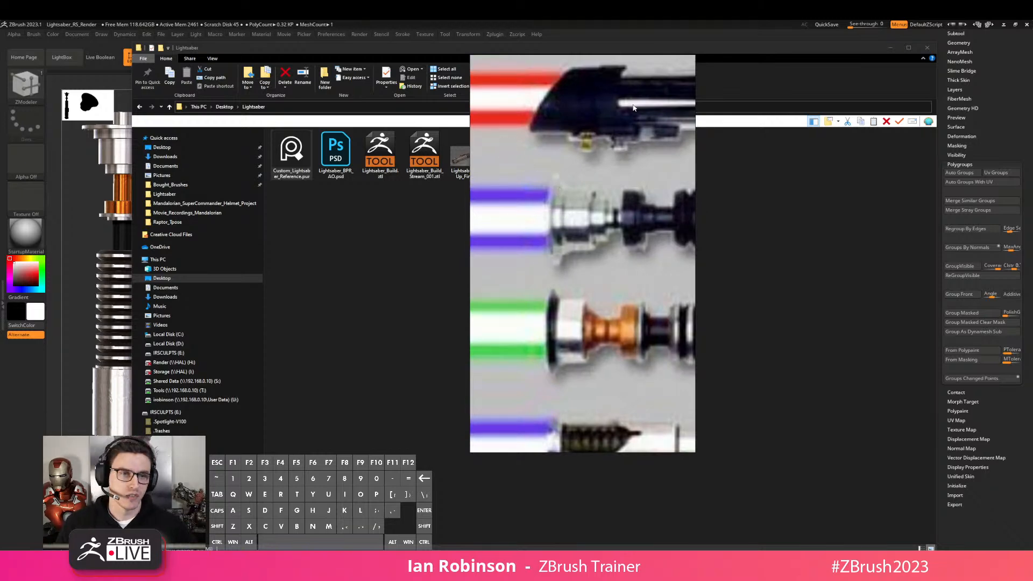
click(689, 61)
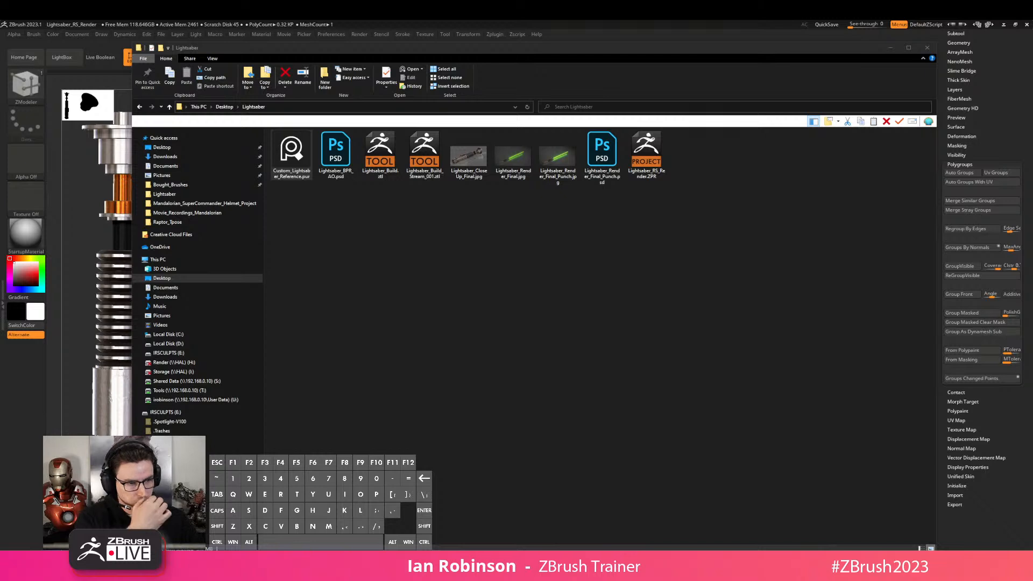
click(584, 30)
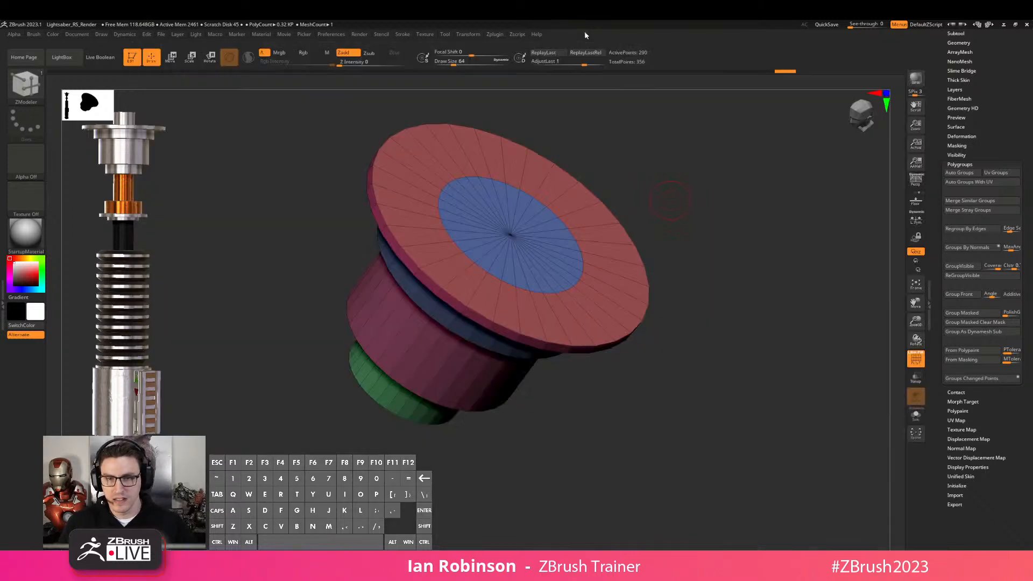
Undo the disc's inset and redo it with the Polygroup All target so the centre face spans about two-thirds of the diameter
key(ctrl+z)
drag(743, 213, 687, 240)
drag(611, 258, 605, 261)
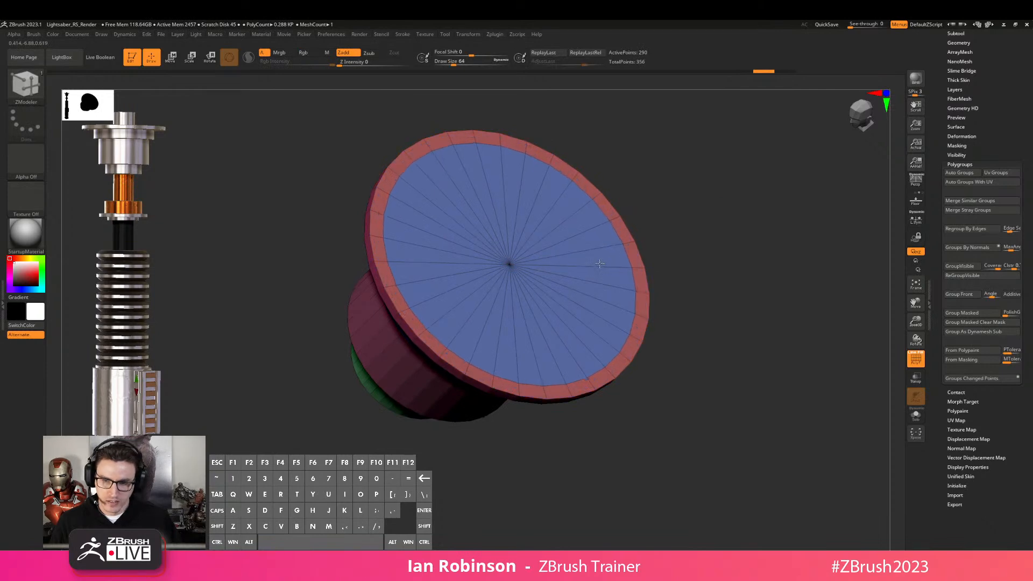
shift+drag(667, 237, 713, 198)
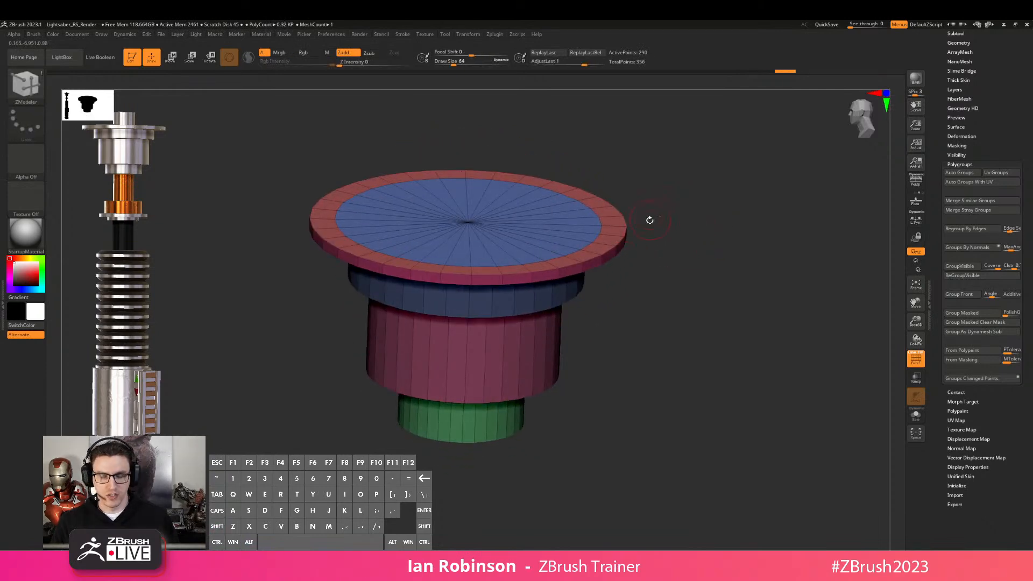
key(ctrl+z)
mouse_move(680, 205)
mouse_down()
mouse_move(641, 226)
mouse_move(699, 205)
mouse_up()
shift+drag(657, 286, 635, 224)
drag(560, 223, 683, 179)
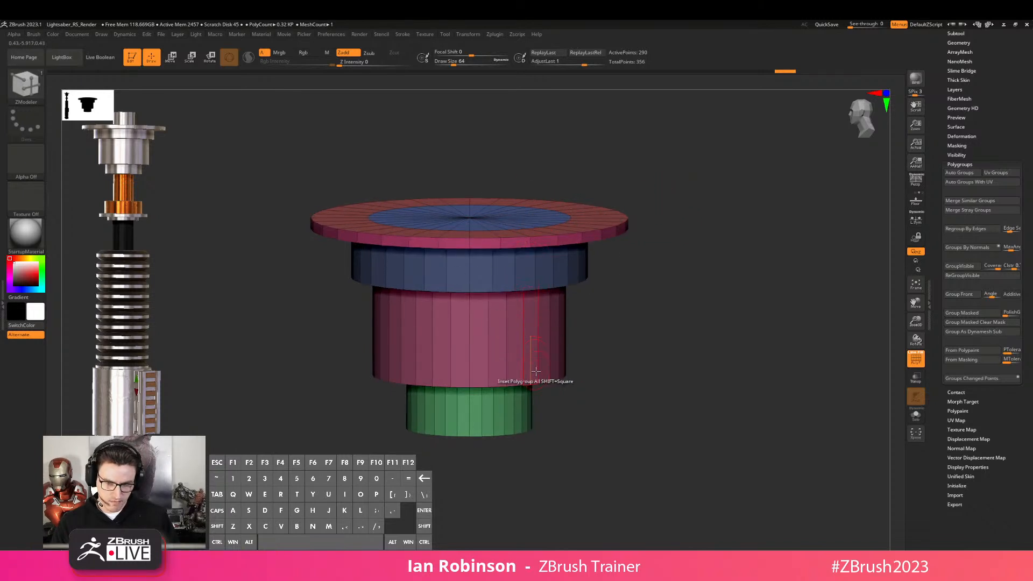
drag(581, 262, 469, 205)
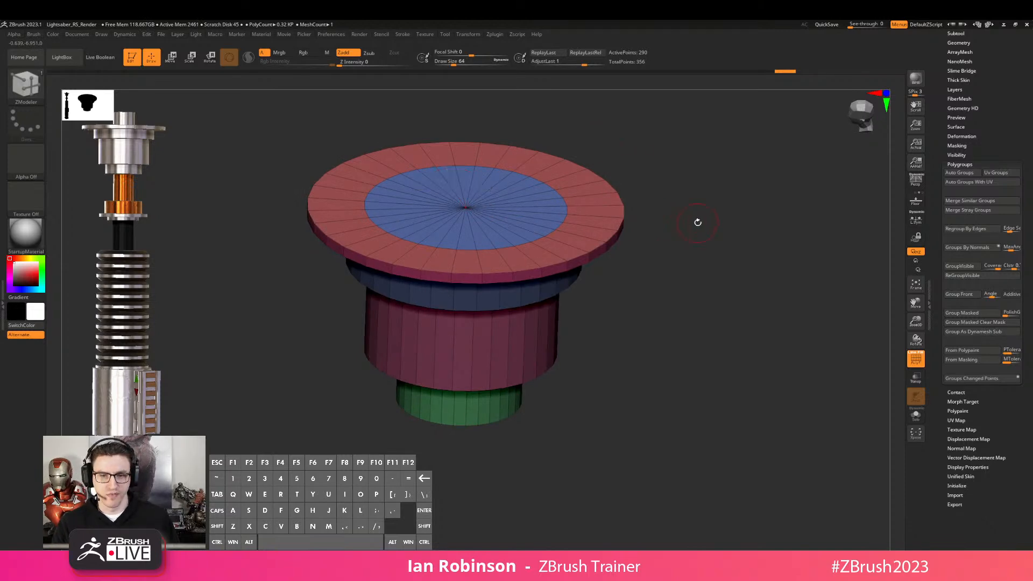
Push the disc's inset centre face inward with QMesh on Polygroup All to form a shallow recess
drag(695, 222, 727, 279)
key(space)
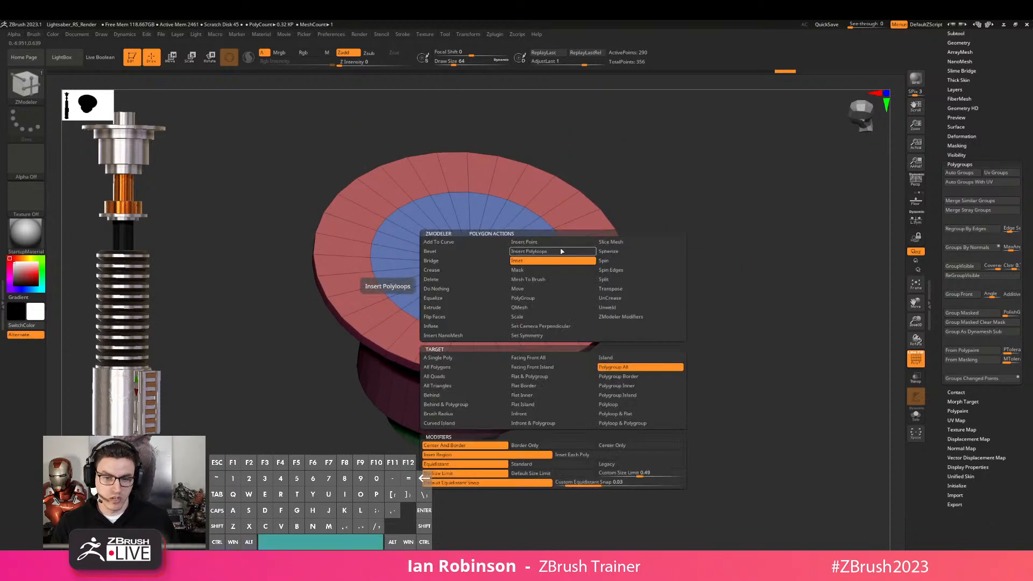
key(space)
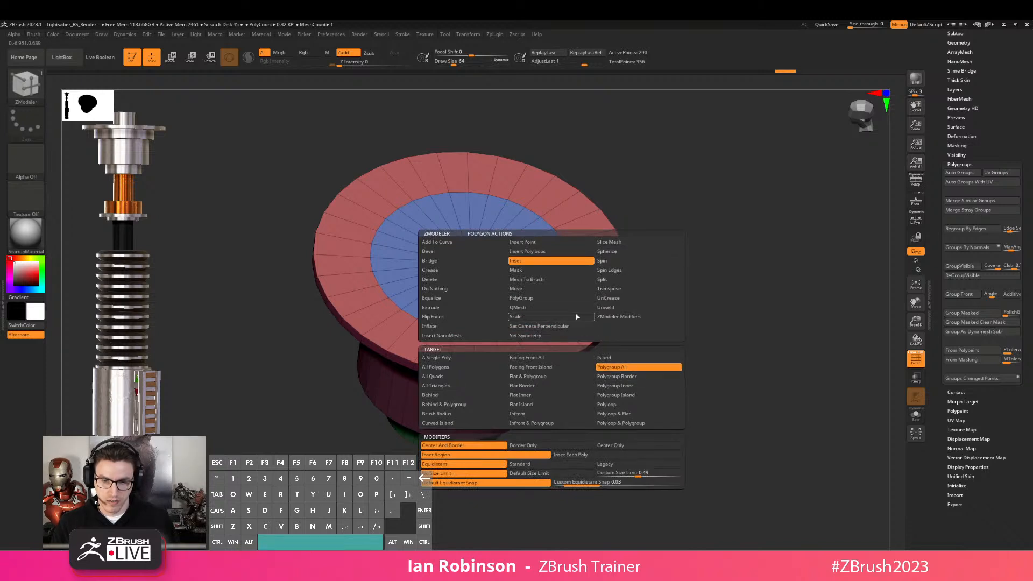
click(531, 308)
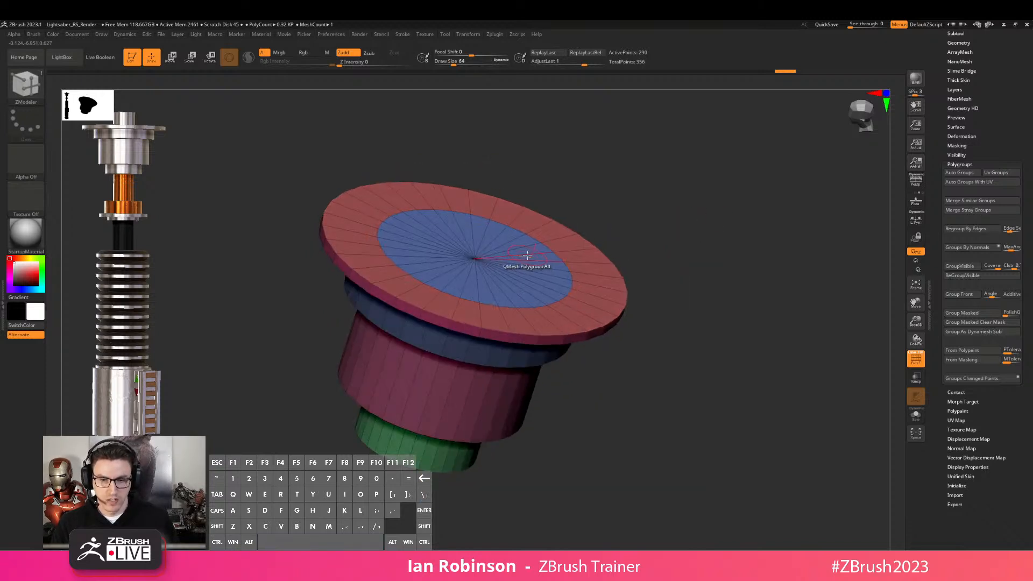
drag(535, 254, 530, 267)
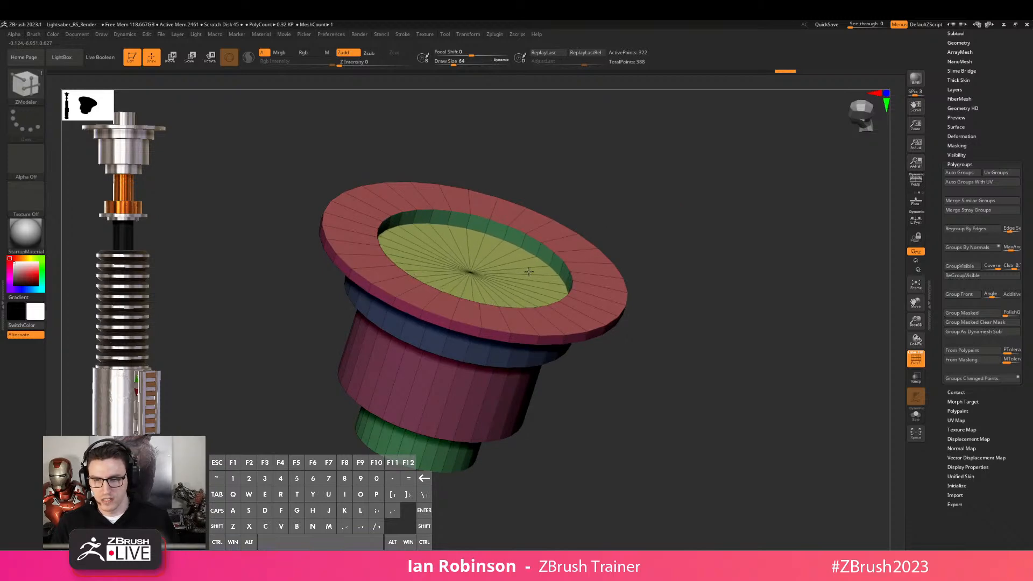
drag(511, 305, 504, 327)
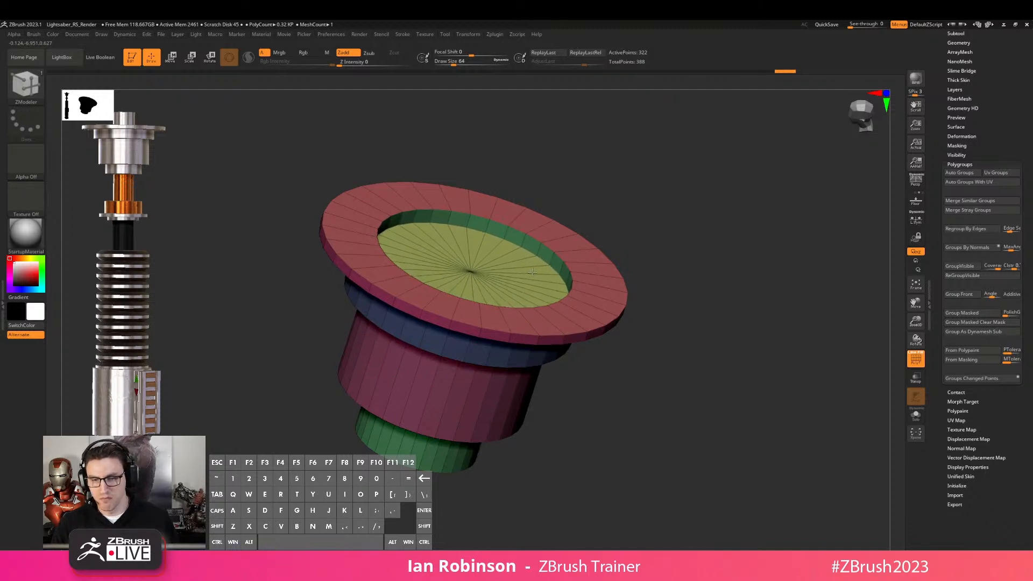
mouse_move(662, 271)
mouse_down()
mouse_move(695, 247)
mouse_move(633, 202)
mouse_up()
key(ctrl)
key(ctrl+z)
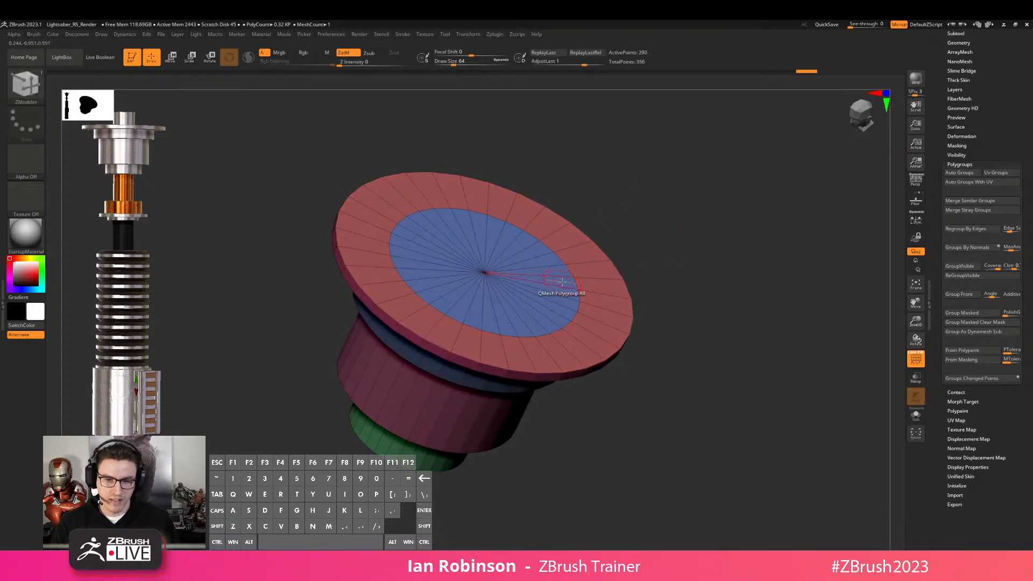
key(ctrl+shift+z)
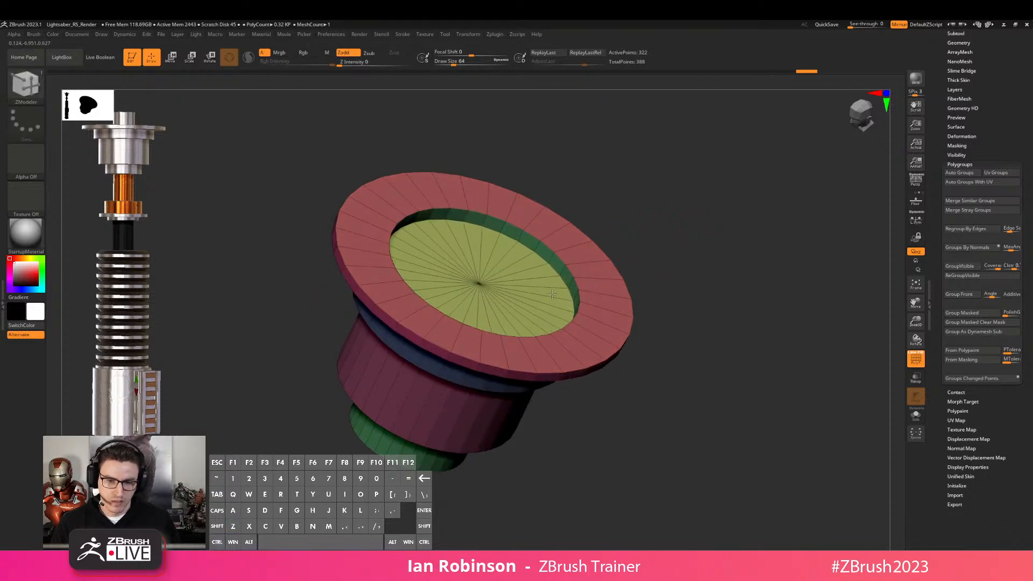
drag(550, 297, 551, 296)
drag(657, 247, 647, 275)
Inset the recess floor with the Inset polygon action, leaving a narrow ring around the centre face
key(space)
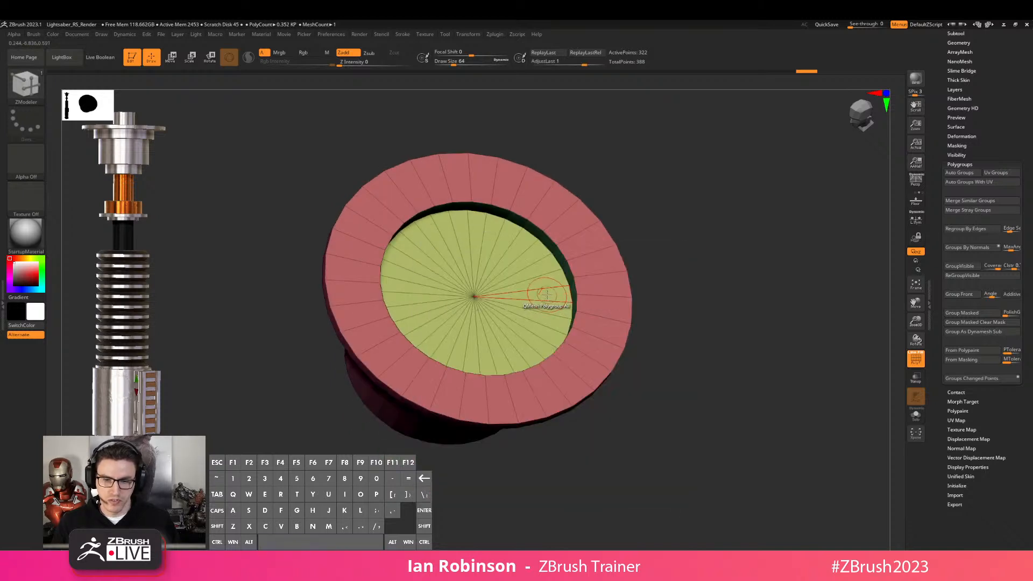
key(space)
click(538, 264)
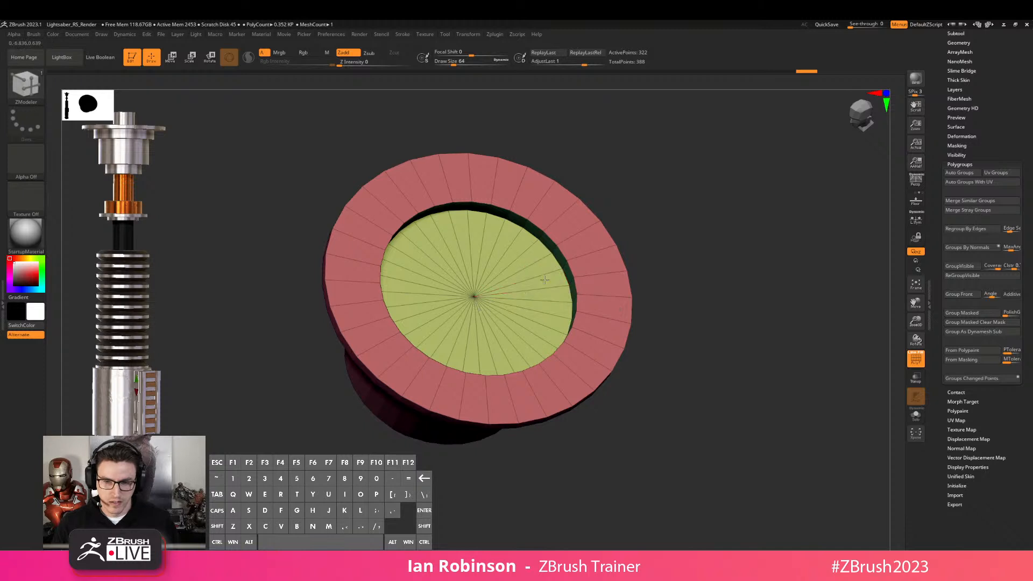
drag(545, 280, 520, 290)
key(alt)
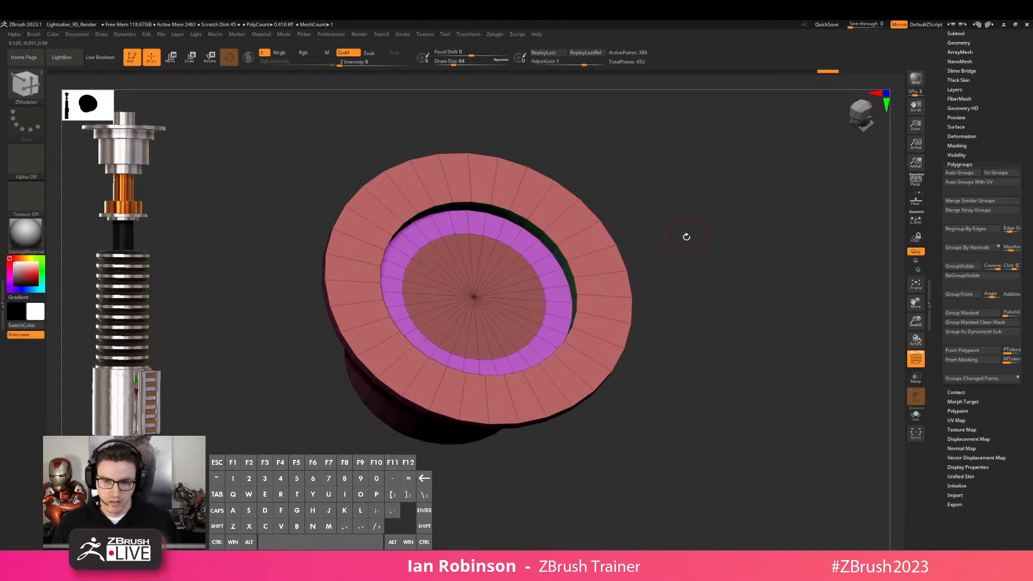
drag(687, 238, 536, 272)
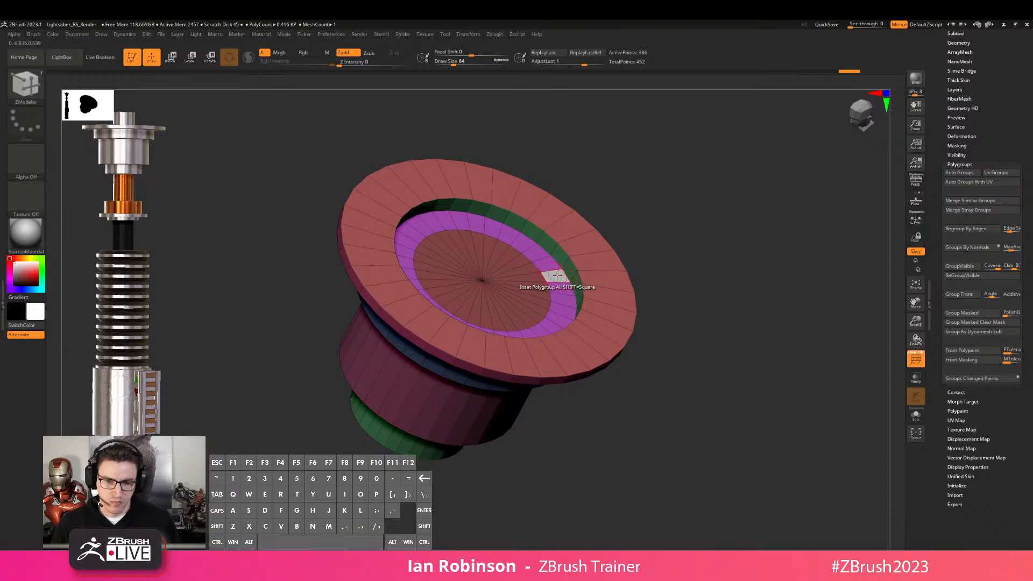
Try extruding a single polygon of the recess's floor ring with QMesh up to the disc face
key(ctrl+z)
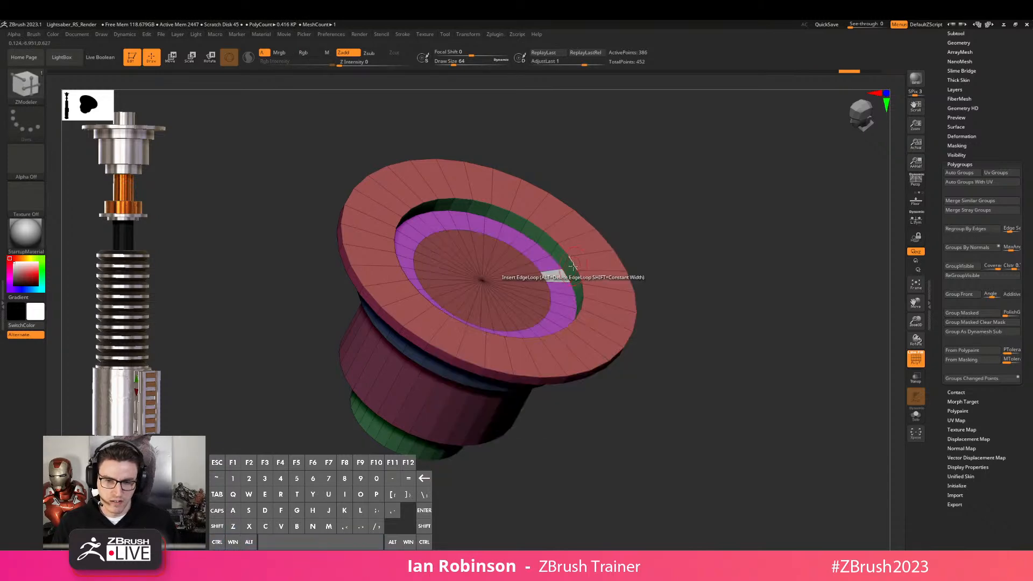
key(space)
click(547, 309)
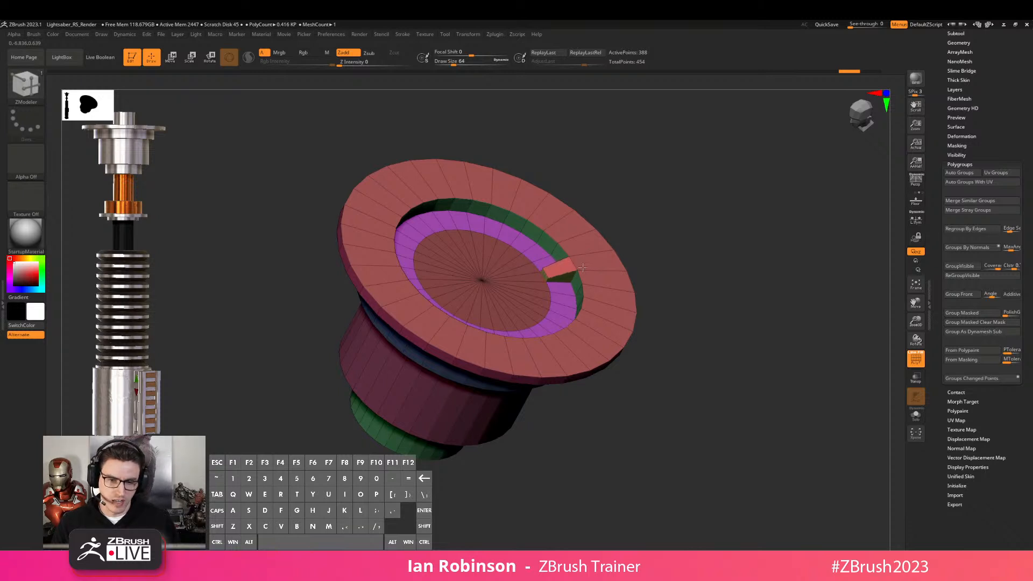
click(566, 285)
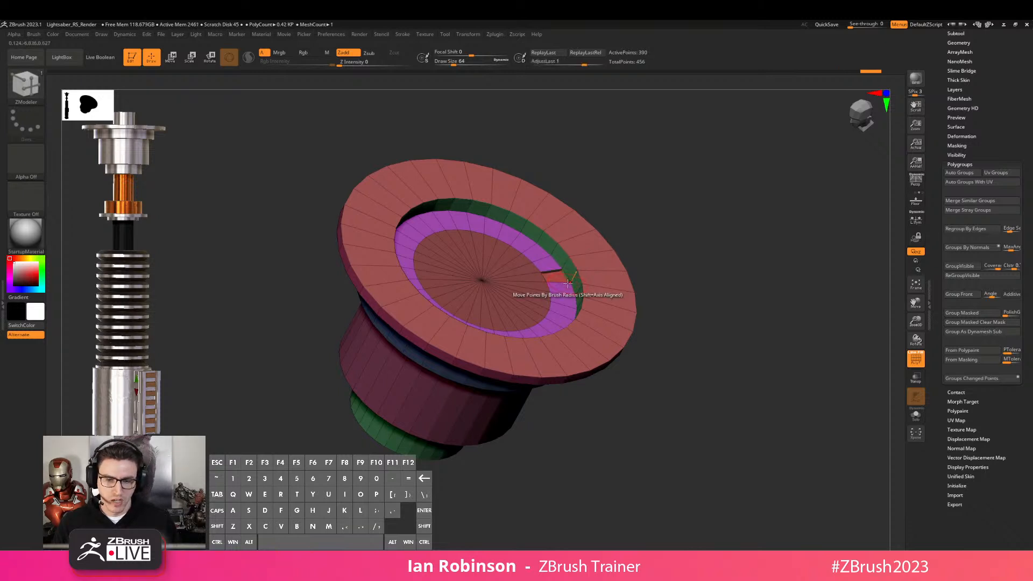
drag(694, 260, 665, 252)
drag(609, 205, 496, 260)
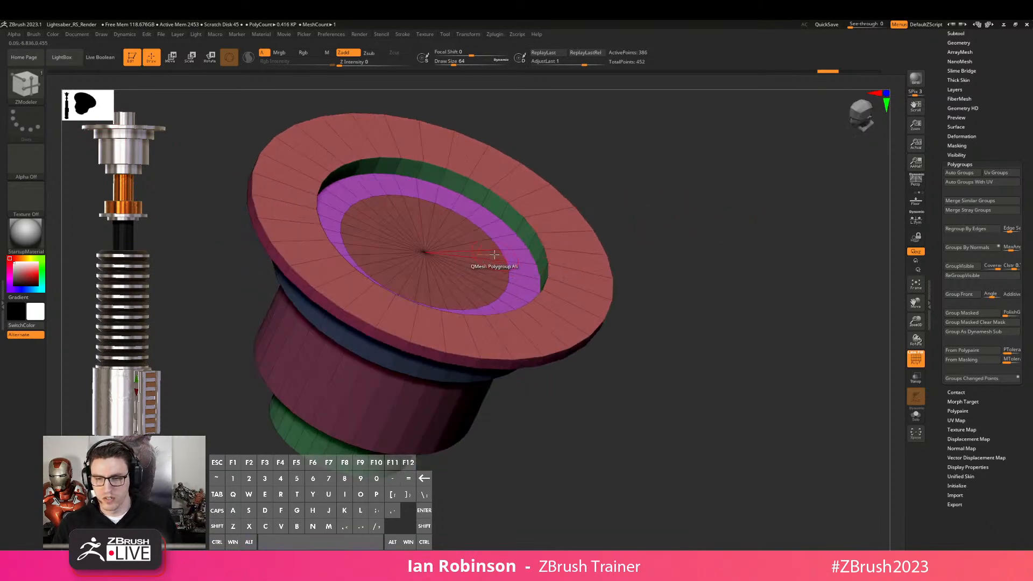
Push the centre face inside the floor ring deeper with QMesh to form a second recess step
click(488, 254)
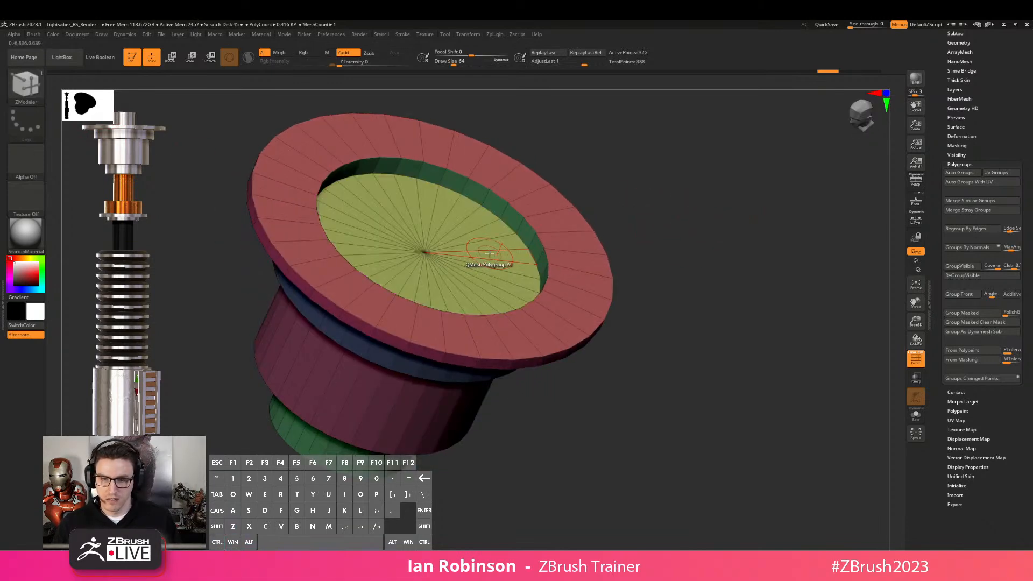
key(ctrl+z)
key(space)
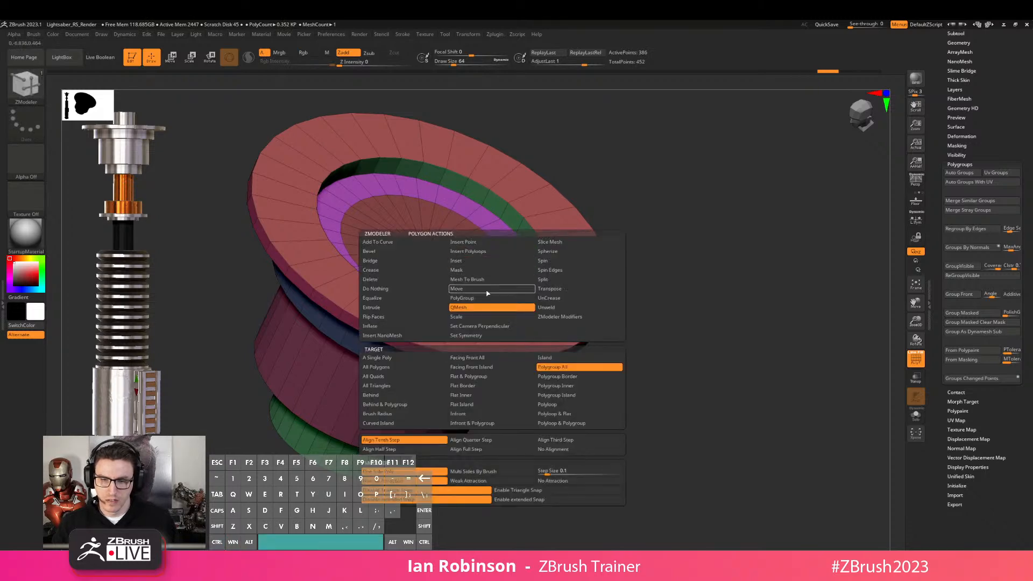
drag(491, 258, 455, 317)
alt+drag(689, 283, 687, 261)
drag(687, 261, 688, 297)
alt+drag(688, 297, 721, 336)
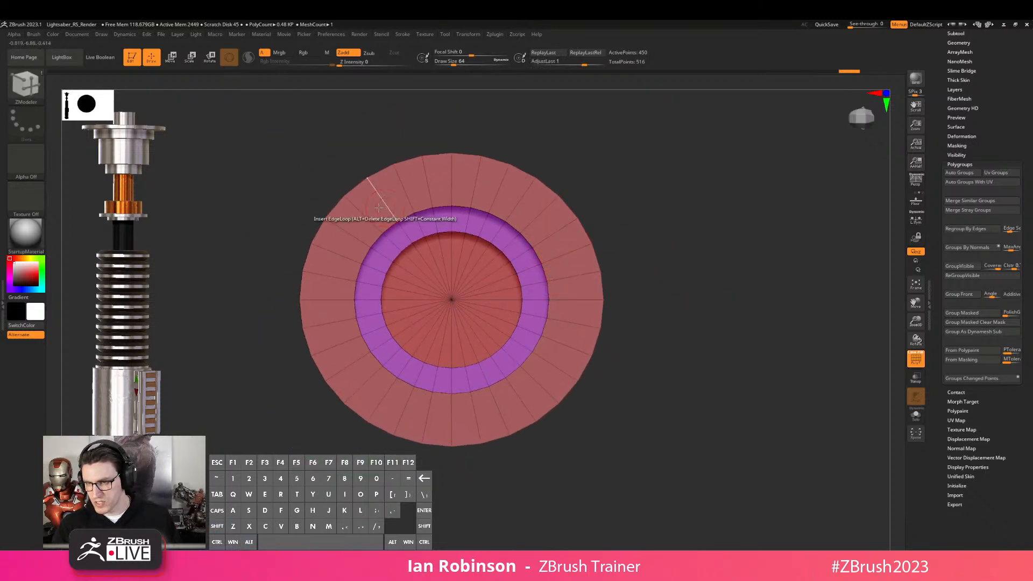
Switch to the finished lightsaber tool to examine its emitter's end face, and return to the Lightsaber_Build tool
drag(974, 94, 989, 180)
click(987, 180)
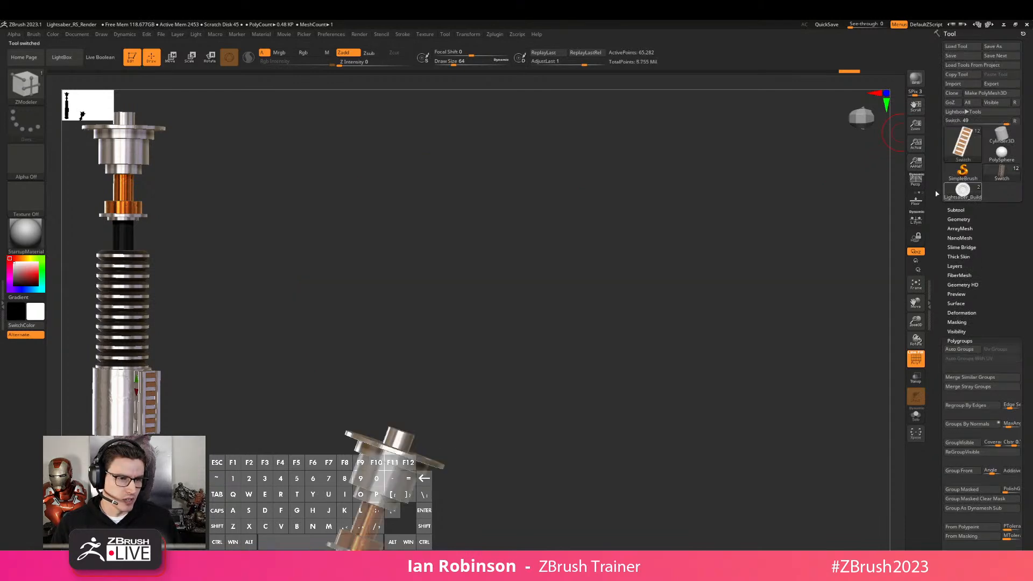
key(f)
right_drag(513, 349, 447, 404)
alt+right_drag(543, 217, 510, 314)
key(s)
drag(510, 313, 494, 312)
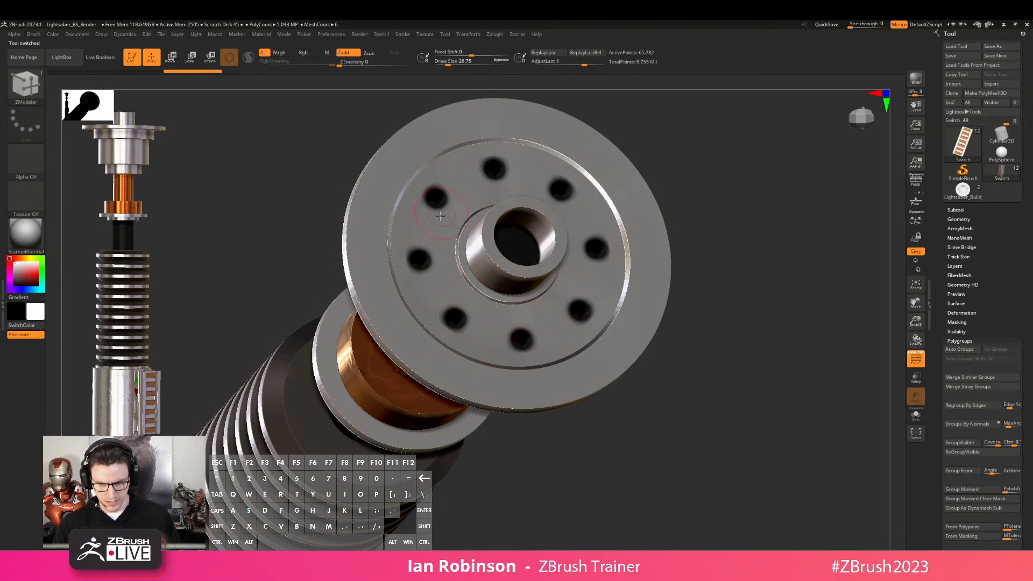
drag(702, 247, 775, 143)
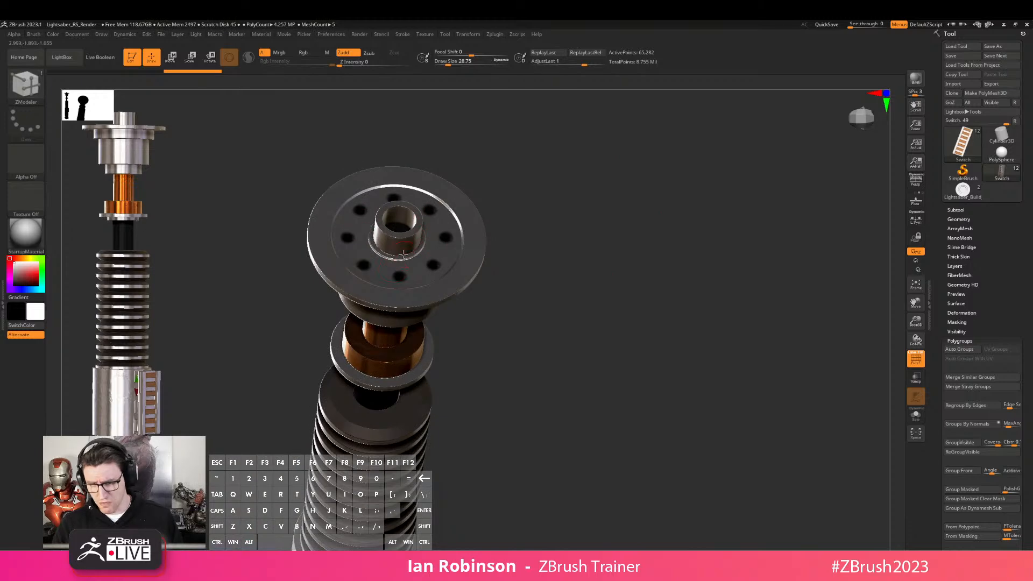
click(979, 197)
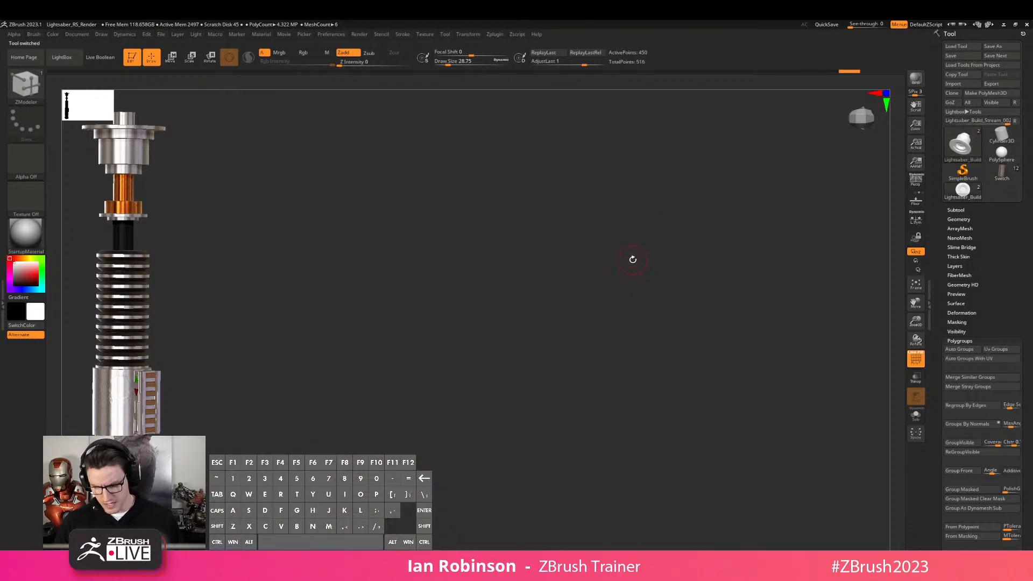
key(f)
Slide the recess's outer rim edge loop outward with the Slide edge action so the recess wall slopes
mouse_move(752, 251)
mouse_down()
mouse_move(754, 166)
mouse_move(766, 159)
mouse_move(695, 242)
mouse_move(735, 208)
mouse_move(589, 316)
mouse_up()
key(s)
mouse_move(727, 226)
mouse_down()
mouse_move(711, 217)
mouse_move(745, 189)
mouse_move(700, 253)
mouse_up()
key(space)
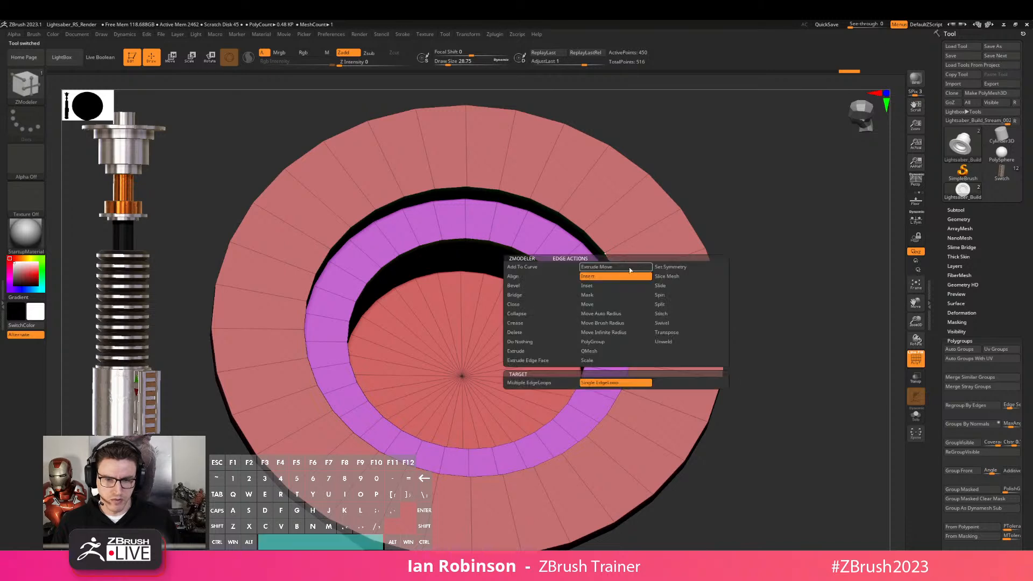
click(663, 285)
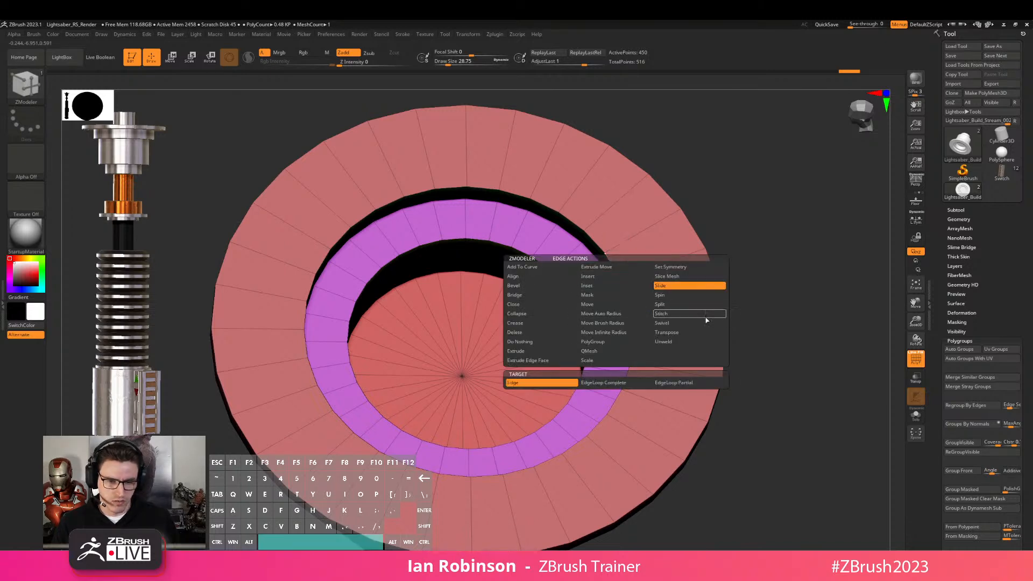
drag(630, 295, 674, 280)
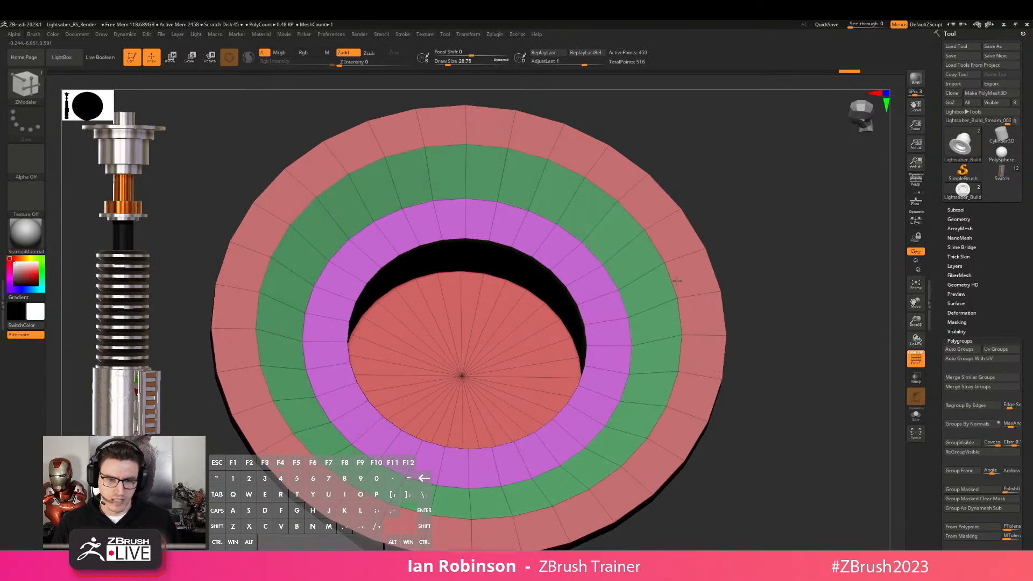
Insert an edge loop around the middle of the recess's floor ring with Multiple EdgeLoops and Keep Polygroup
drag(758, 271, 752, 302)
key(space)
click(549, 303)
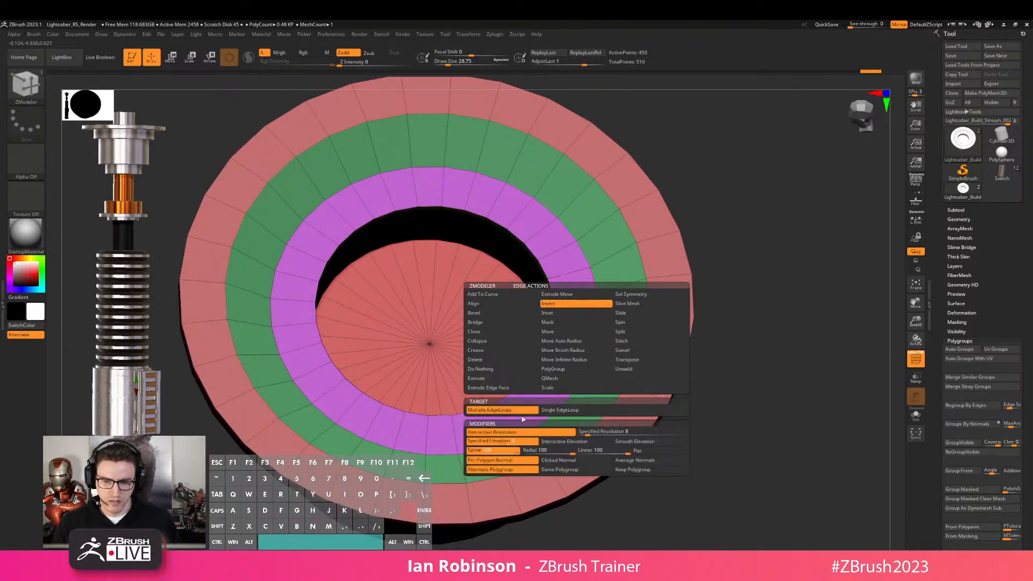
click(638, 470)
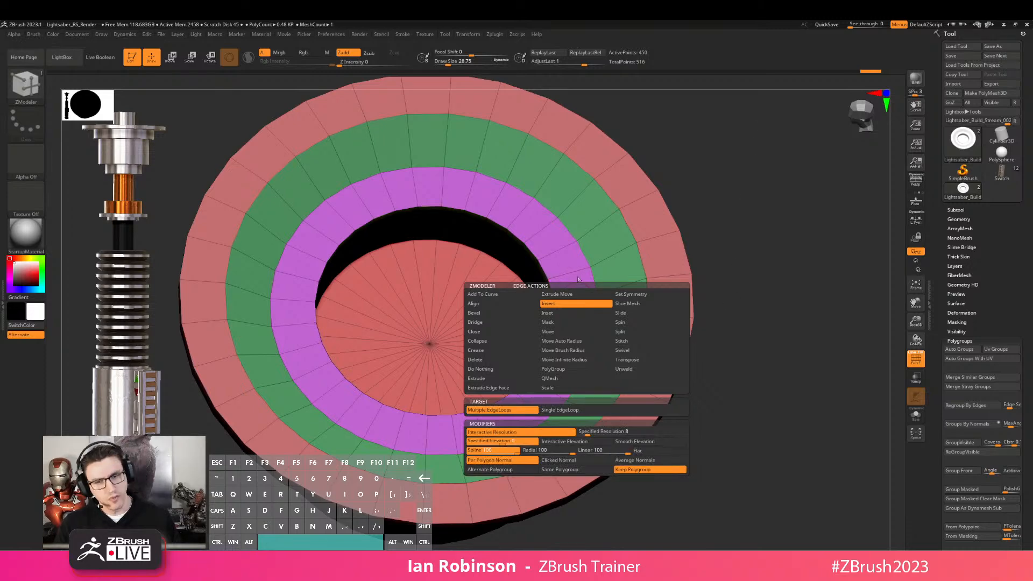
drag(557, 252, 563, 261)
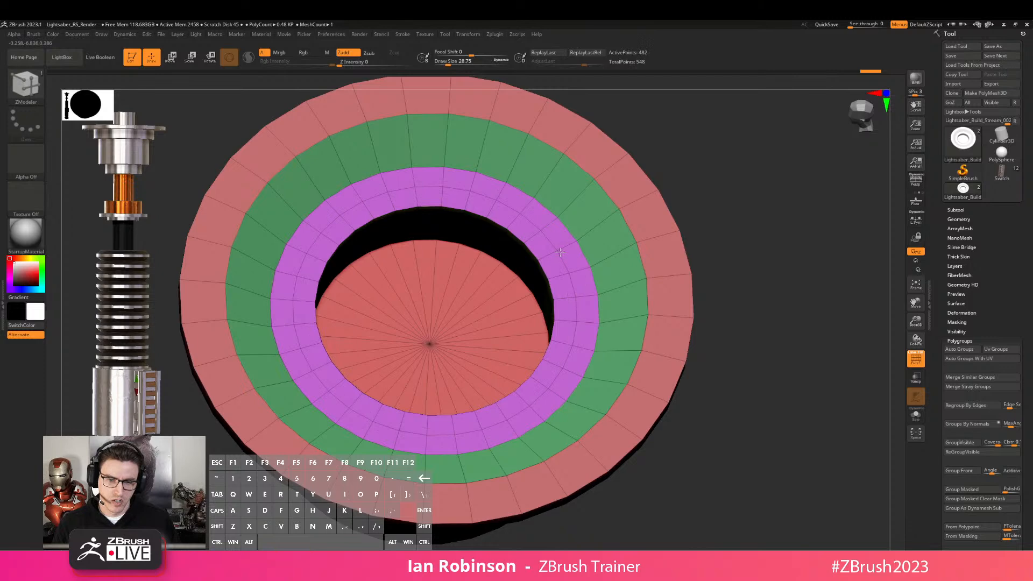
Activate radial symmetry around the Y axis with a radial count of 8
drag(696, 209, 748, 236)
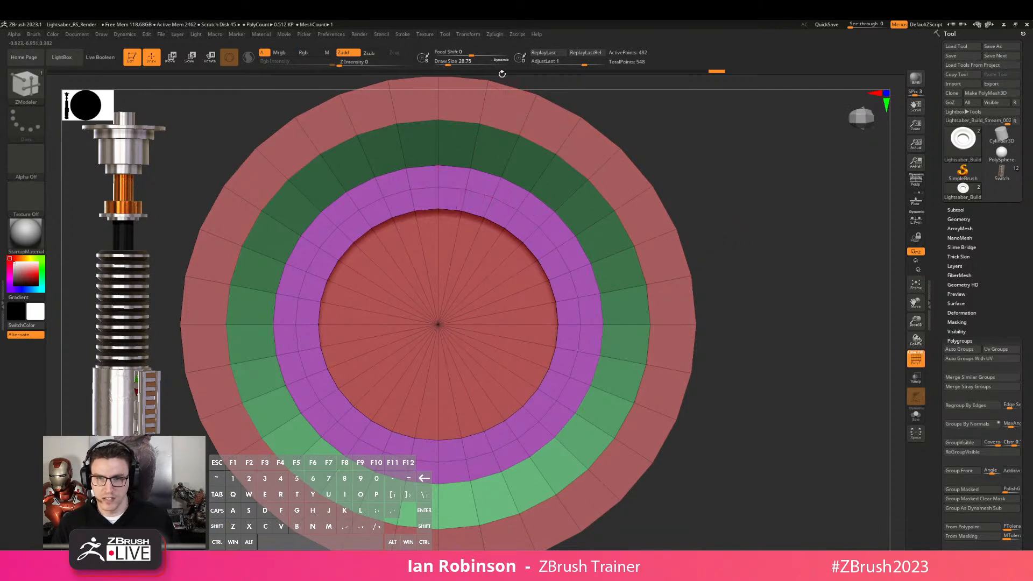
click(467, 35)
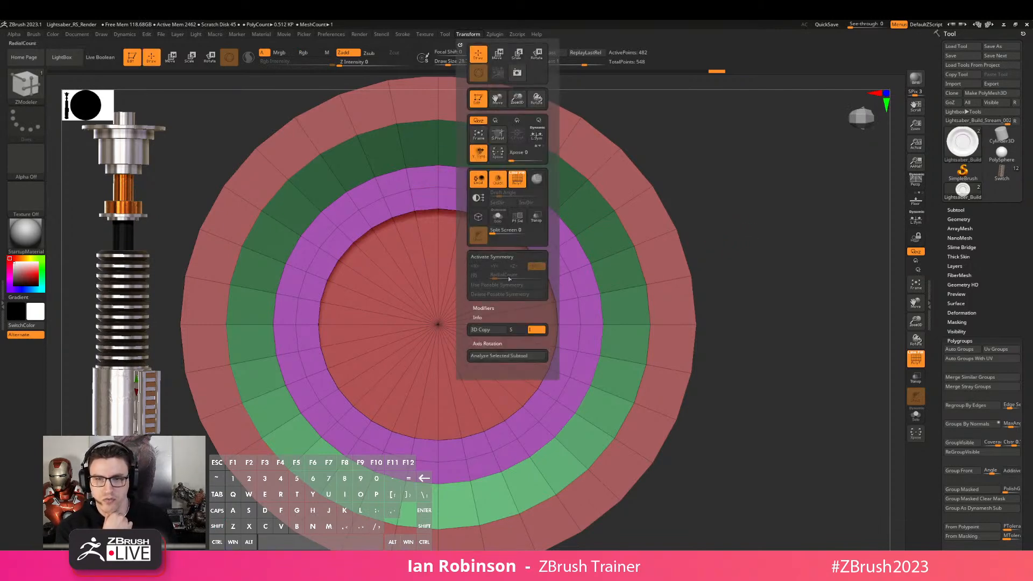
click(501, 257)
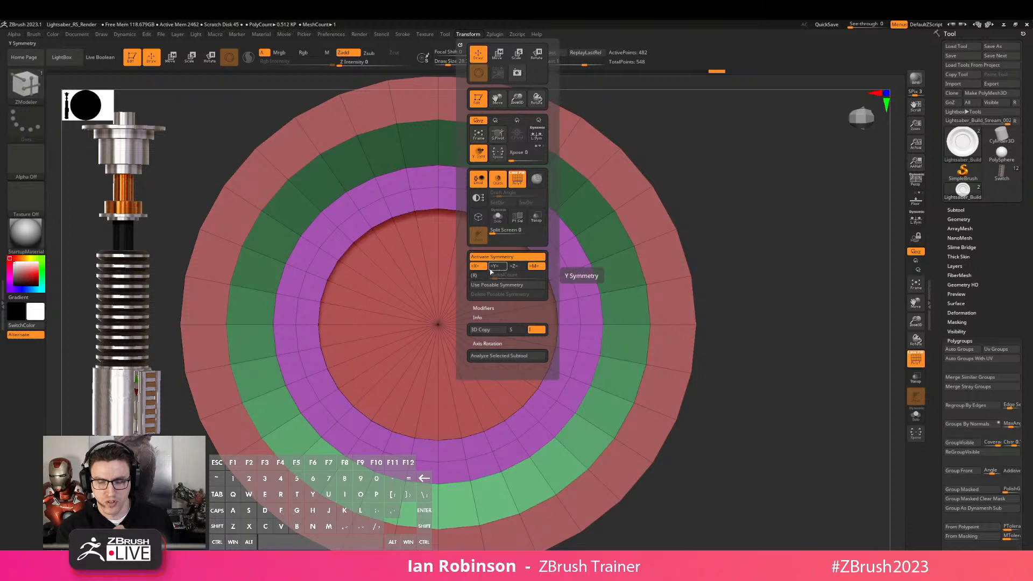
drag(811, 293, 807, 254)
alt+drag(684, 94, 578, 206)
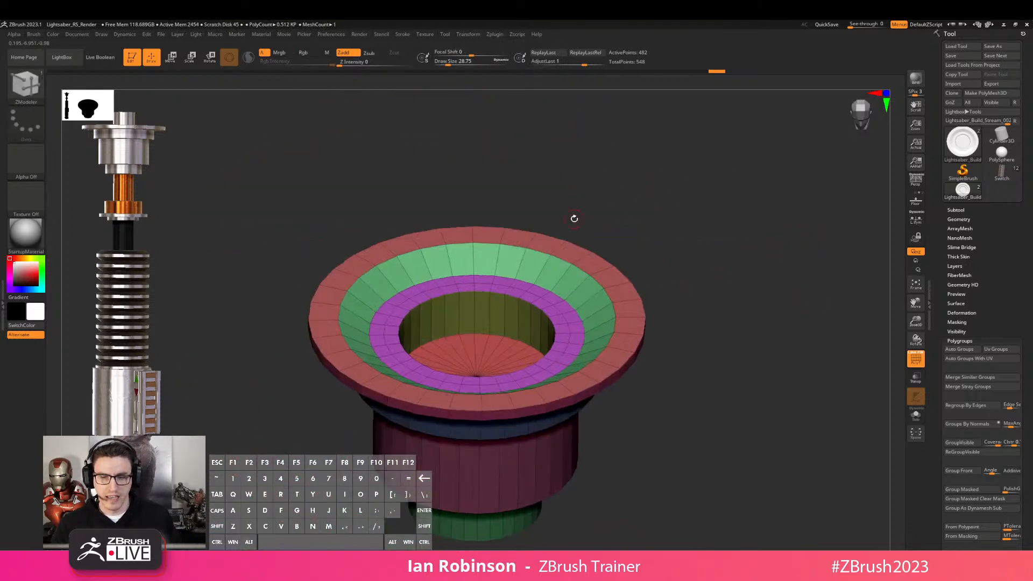
click(469, 34)
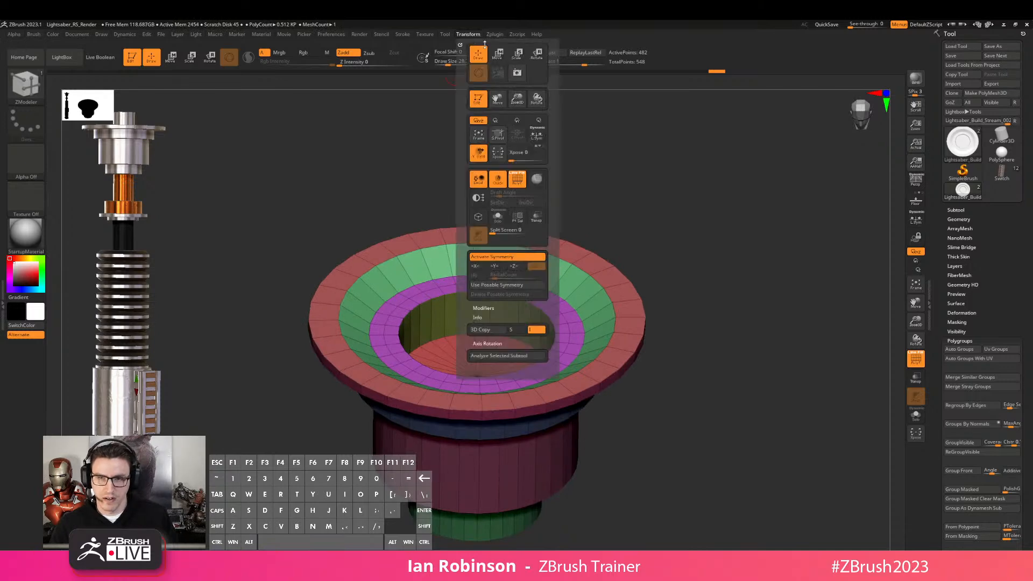
click(481, 279)
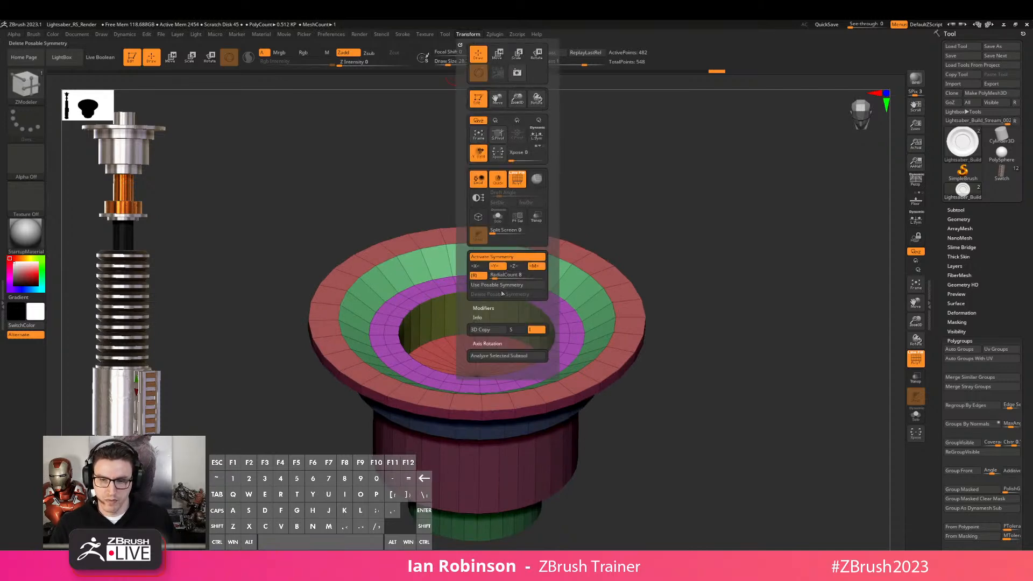
Split eight evenly spaced points on the floor ring's middle edge loop with the Split point action to outline small round holes
shift+drag(670, 237, 680, 272)
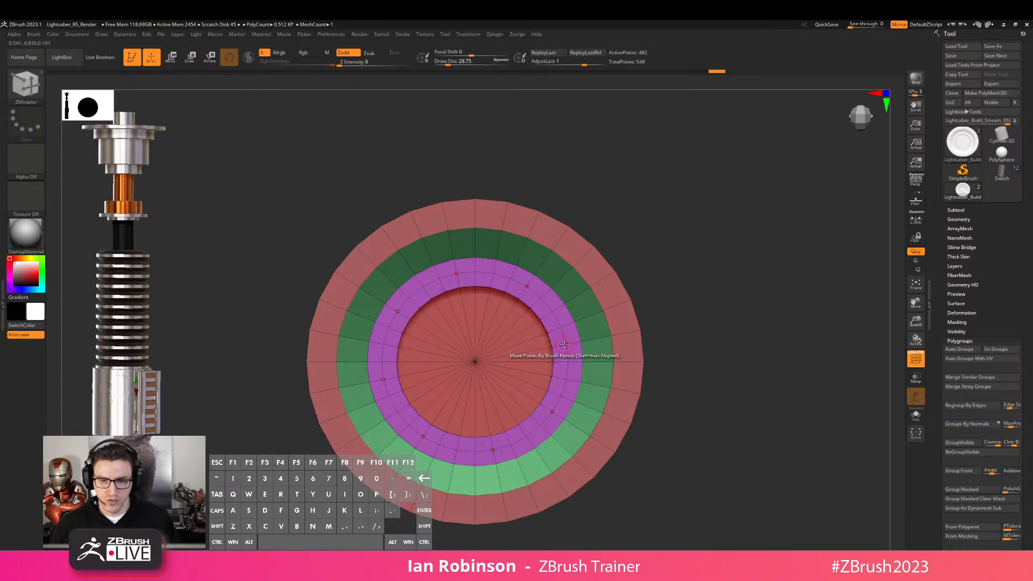
key(space)
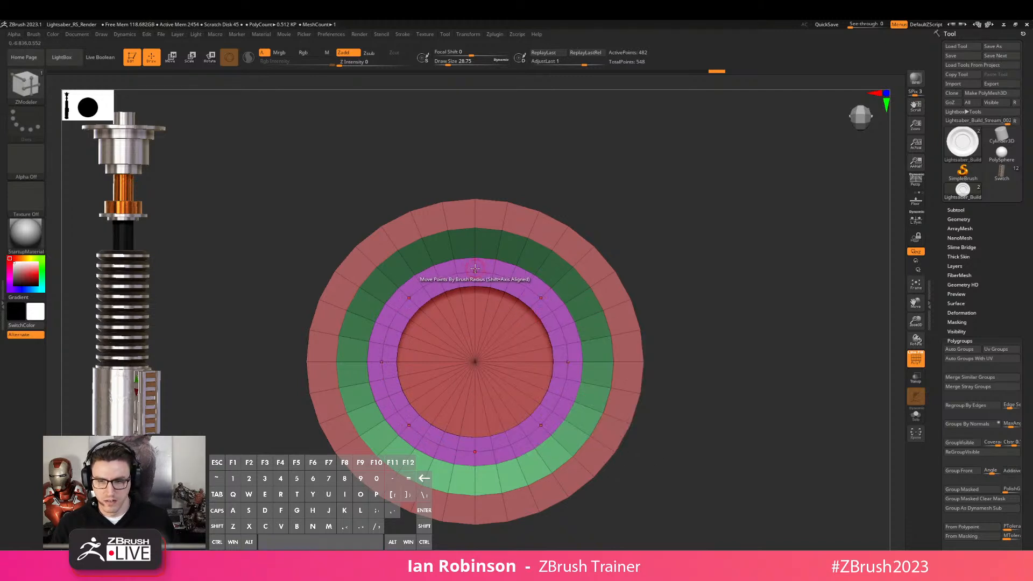
key(space)
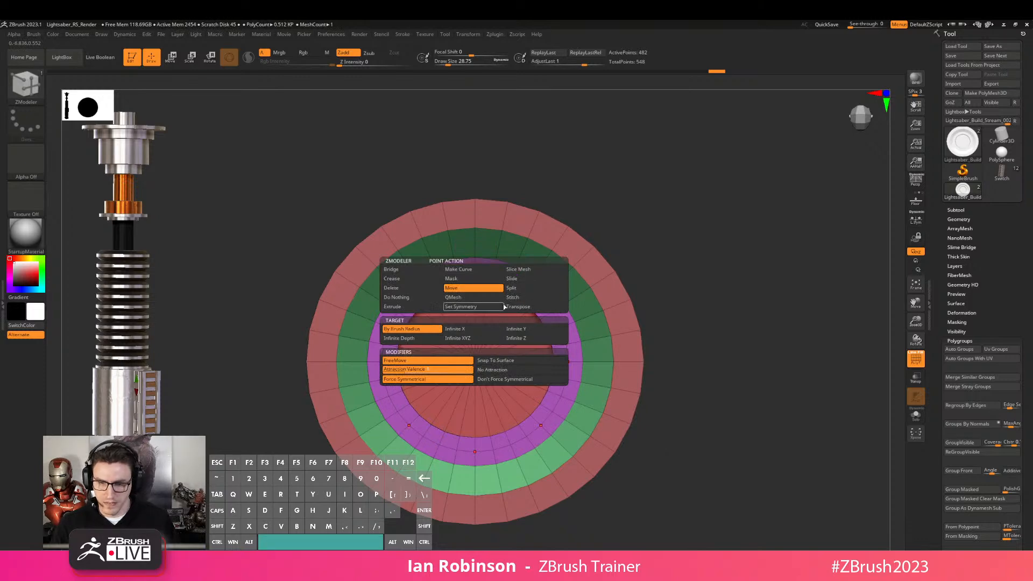
click(522, 288)
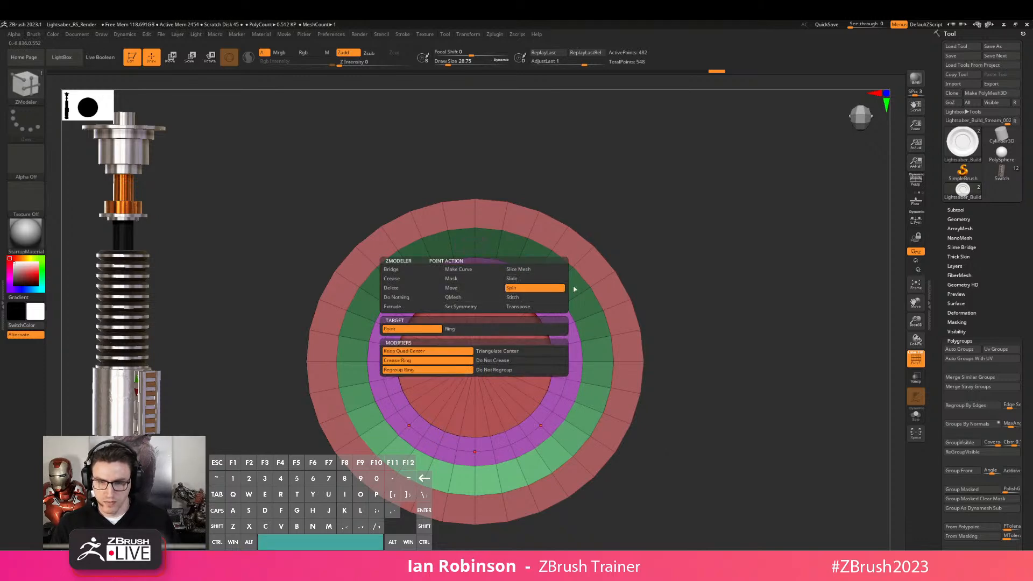
alt+drag(662, 221, 691, 264)
click(508, 259)
drag(509, 262, 509, 265)
Push the eight small faces on the floor ring inward with QMesh on Polygroup All to form holes
drag(722, 180, 718, 260)
right_drag(487, 286, 510, 264)
key(space)
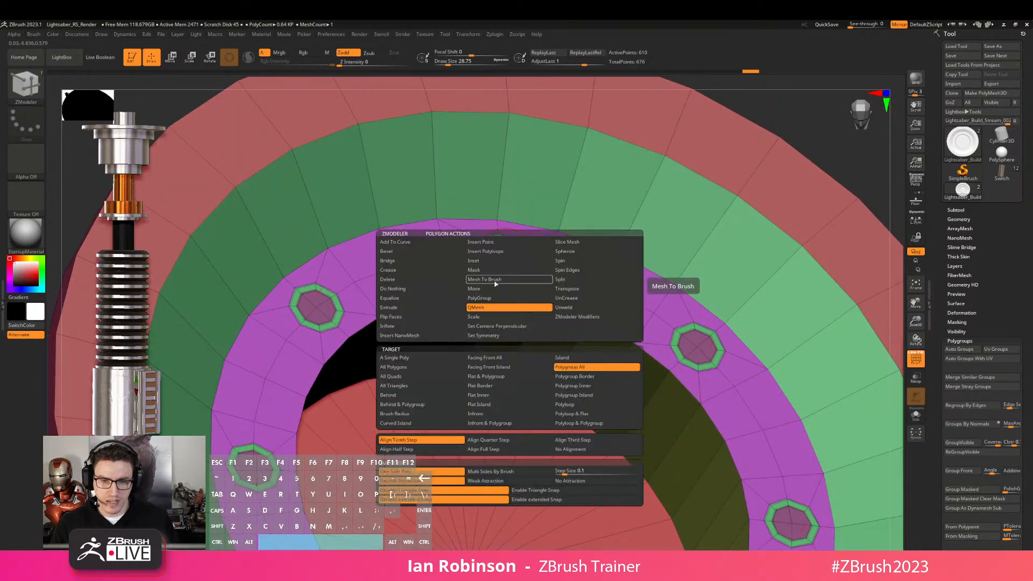
drag(509, 254, 497, 277)
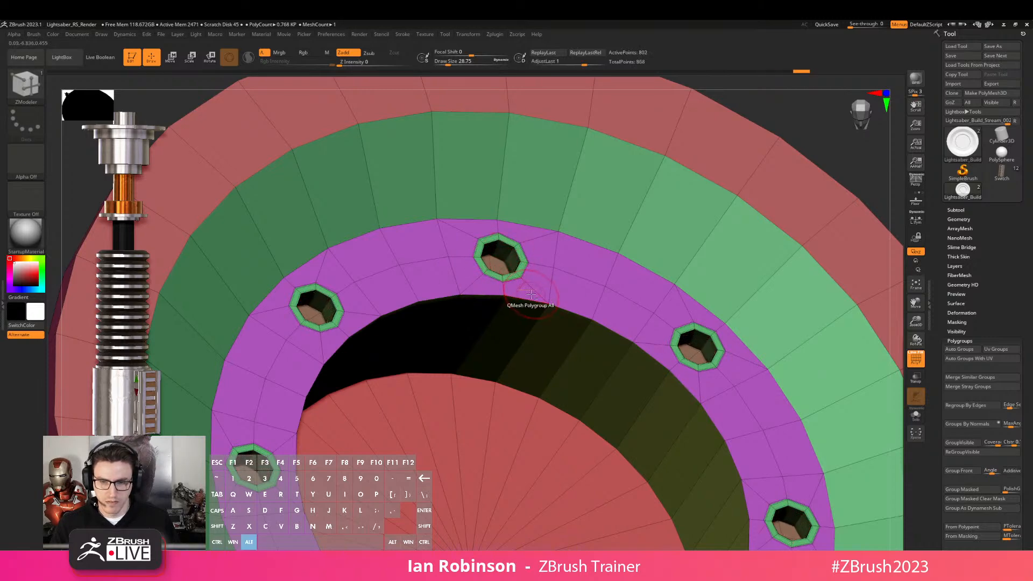
Preview the emitter with dynamic subdivision to examine how its edges and holes smooth, and switch the preview off
alt+right_drag(530, 292, 471, 238)
alt+right_drag(763, 198, 682, 192)
key(shift+f)
key(shift+f)
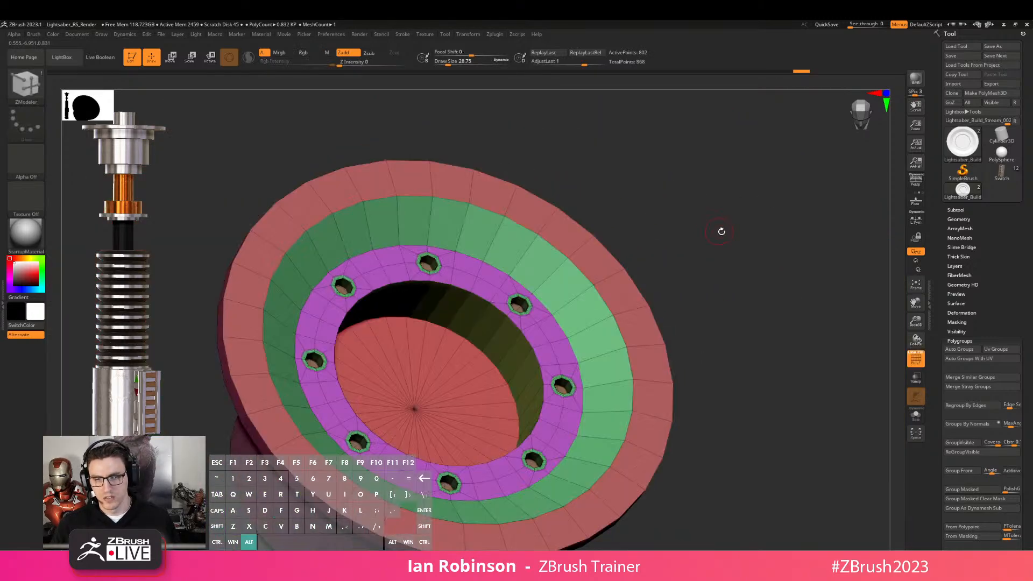
alt+right_drag(717, 230, 713, 213)
key(d)
click(560, 194)
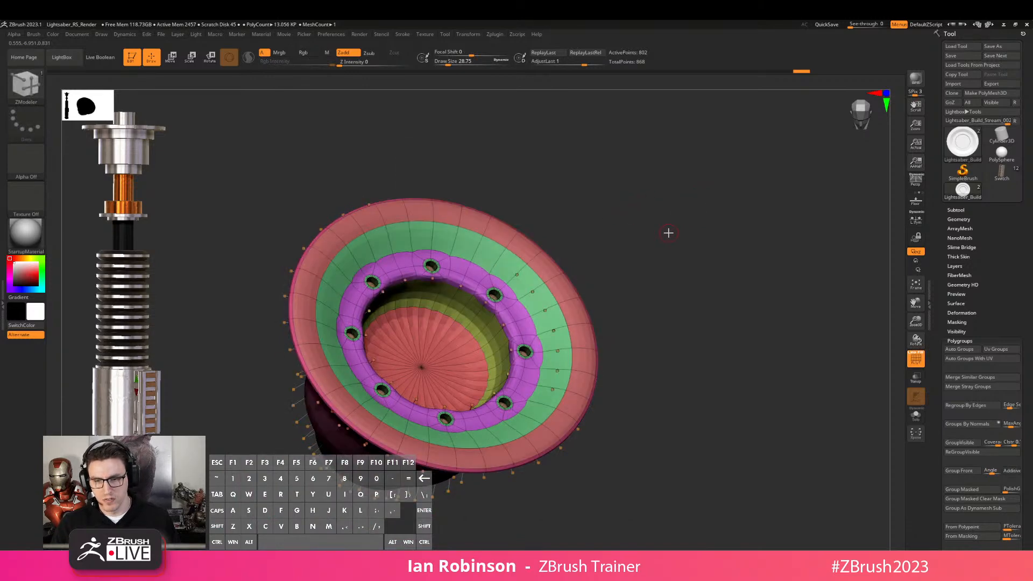
key(shift+f)
key(shift+f)
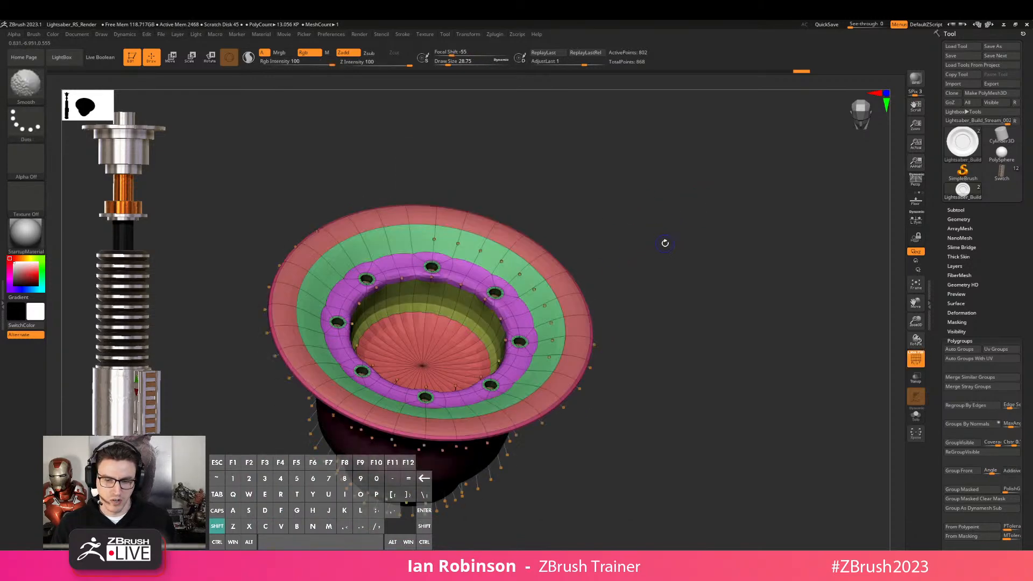
key(shift+d)
drag(634, 253, 658, 242)
alt+right_drag(478, 302, 501, 391)
alt+right_drag(436, 337, 459, 312)
Crease the emitter's edges by polygroup and inspect the smoothed result without the polyframe
click(957, 220)
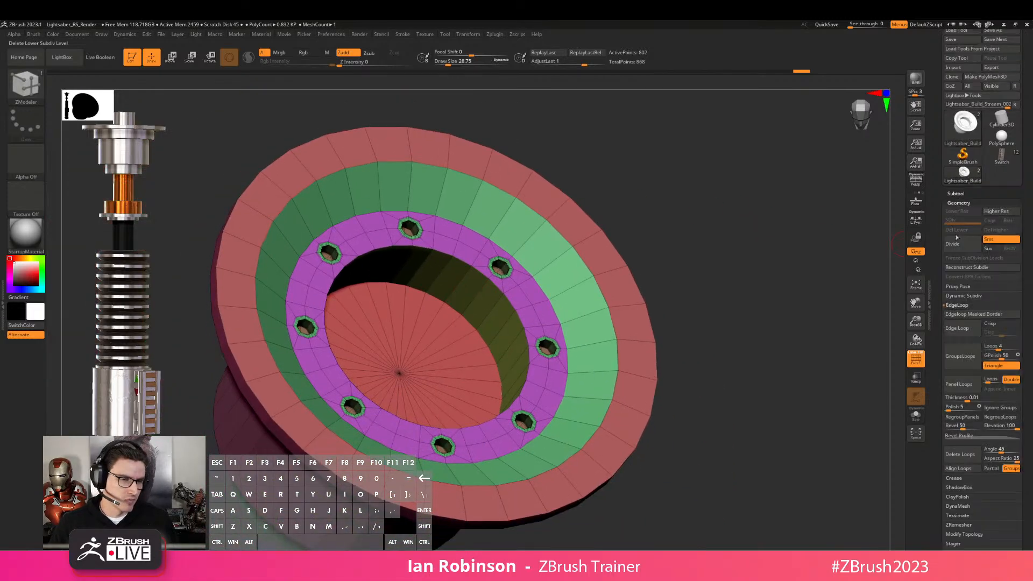
click(976, 307)
click(960, 315)
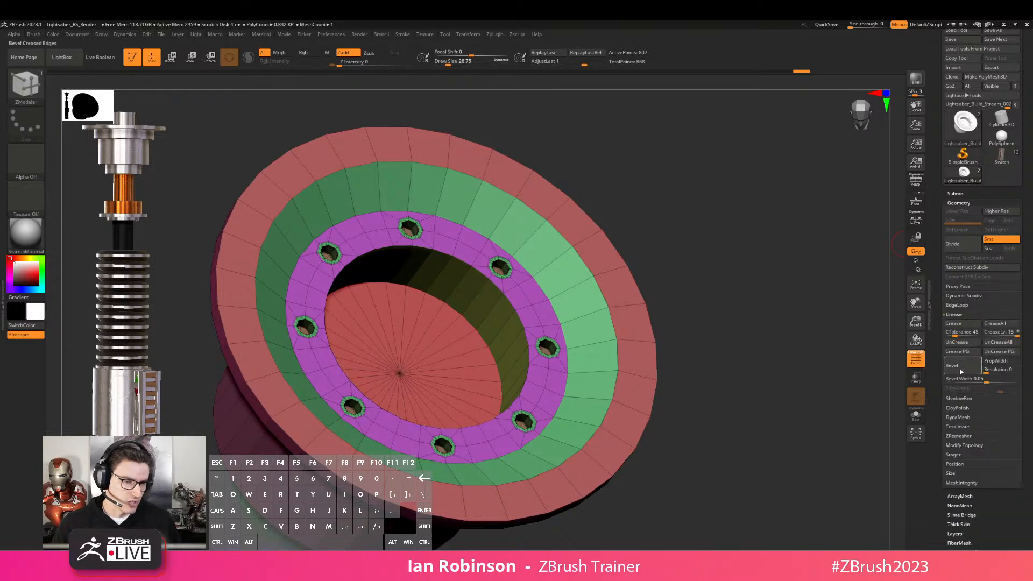
click(967, 354)
drag(741, 325, 735, 236)
key(shift+f)
drag(746, 272, 745, 281)
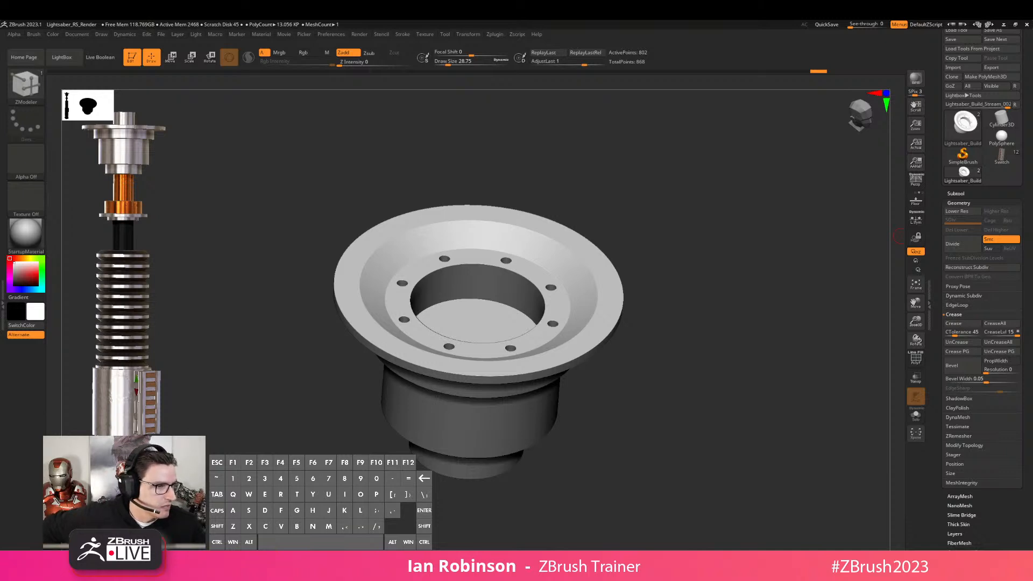
drag(722, 273, 728, 267)
key(shift+f)
key(shift+f)
Mask the emitter's lower end in front view and move the unmasked part down about 0.1 to shorten the lowest collar
shift+drag(644, 286, 680, 244)
drag(680, 245, 731, 216)
key(shift+f)
key(shift+f)
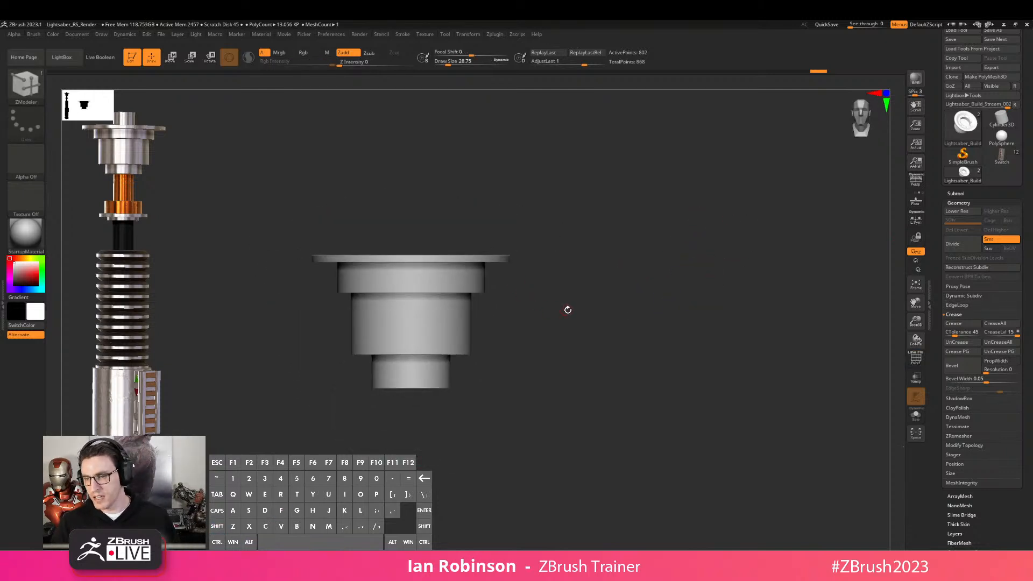
alt+drag(584, 320, 641, 235)
mouse_move(391, 303)
ctrl+mouse_down()
mouse_move(599, 384)
mouse_move(627, 295)
ctrl+mouse_up()
key(shift+f)
ctrl+drag(357, 305, 587, 394)
key(w)
drag(469, 168, 471, 158)
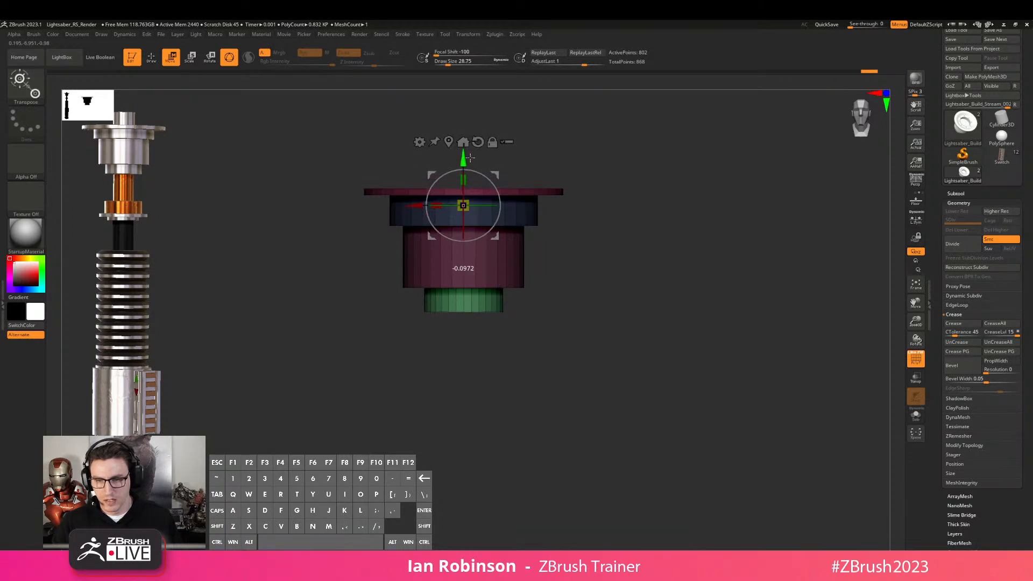
key(q)
drag(606, 141, 560, 257)
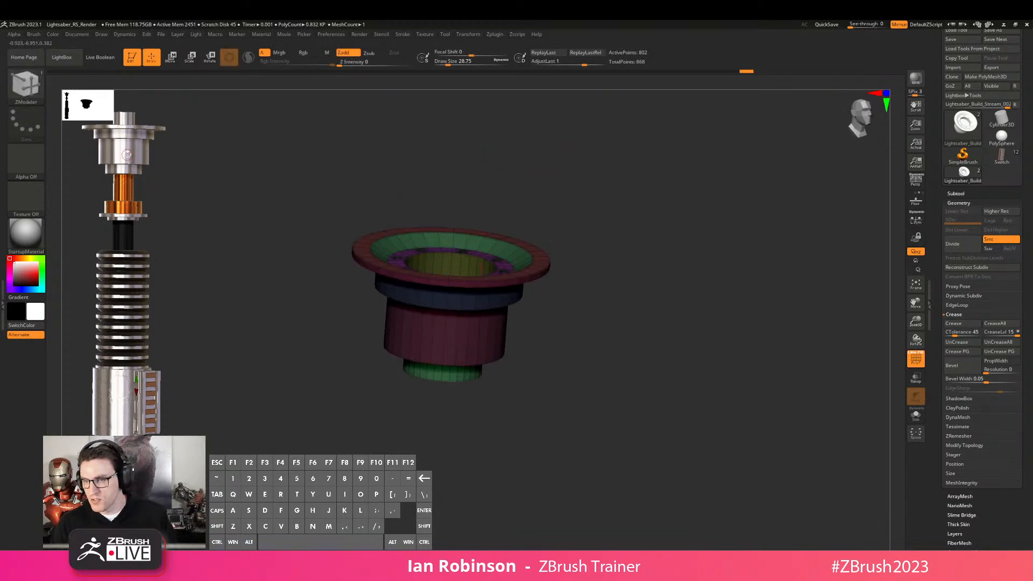
drag(590, 199, 646, 258)
key(f)
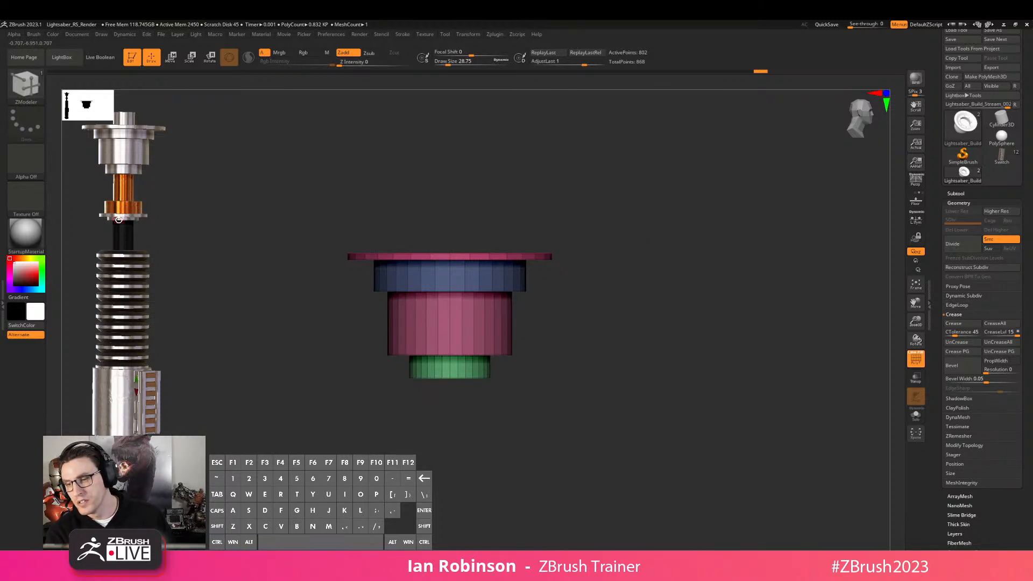
drag(462, 171, 461, 212)
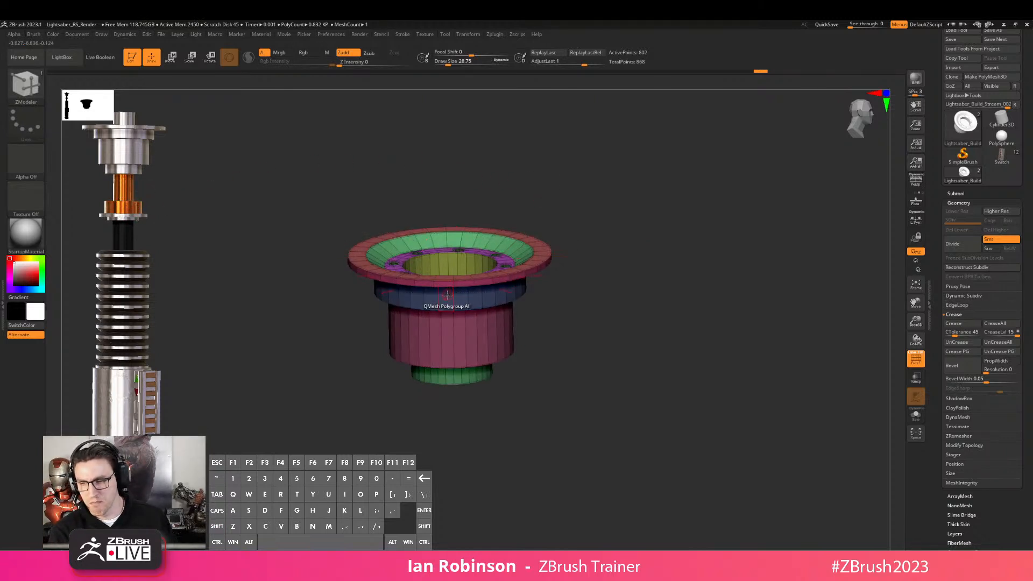
drag(592, 249, 609, 238)
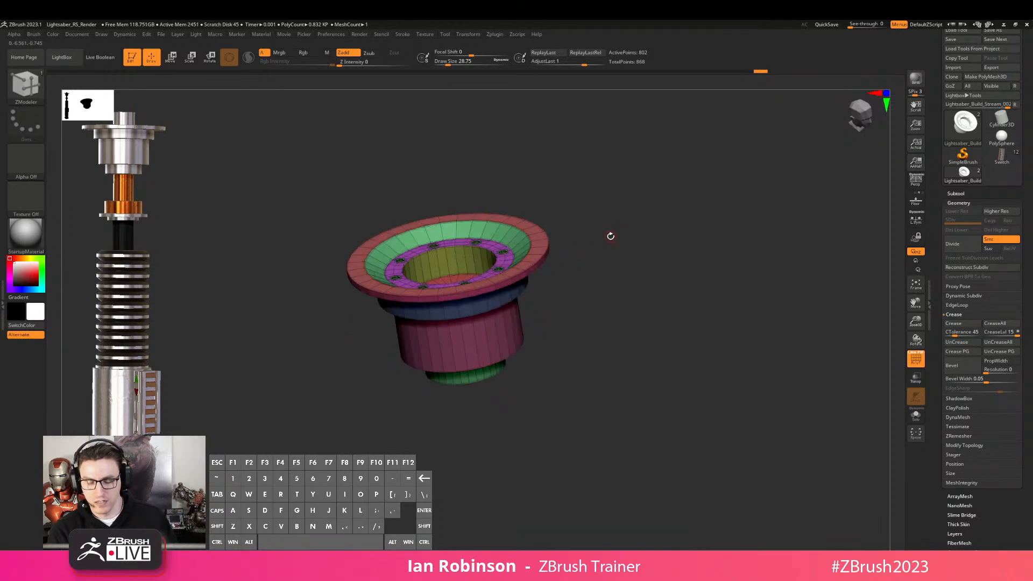
Hide the polyframe and rename the emitter subtool to Top_of_Saber
key(shift+f)
click(872, 143)
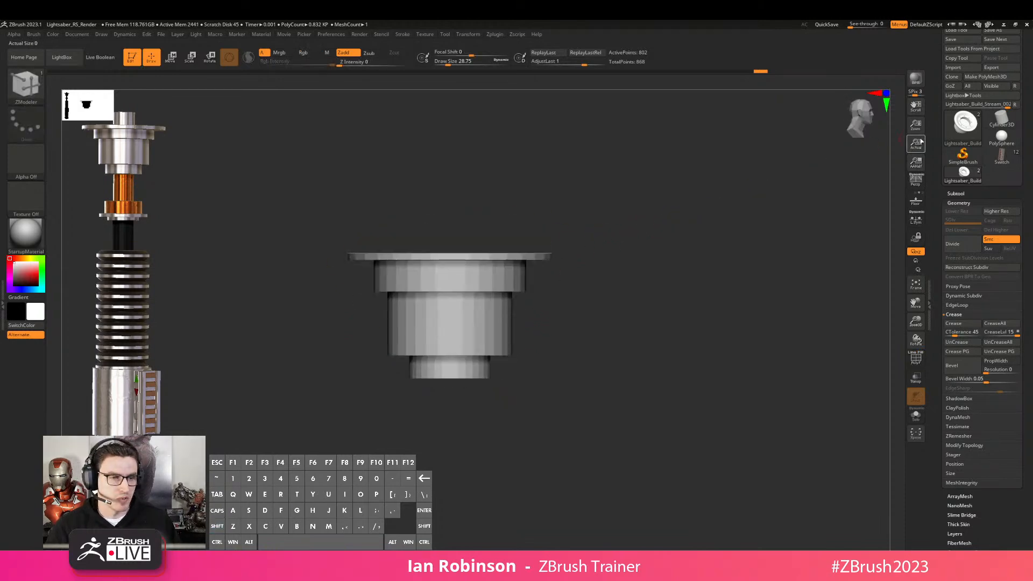
click(967, 194)
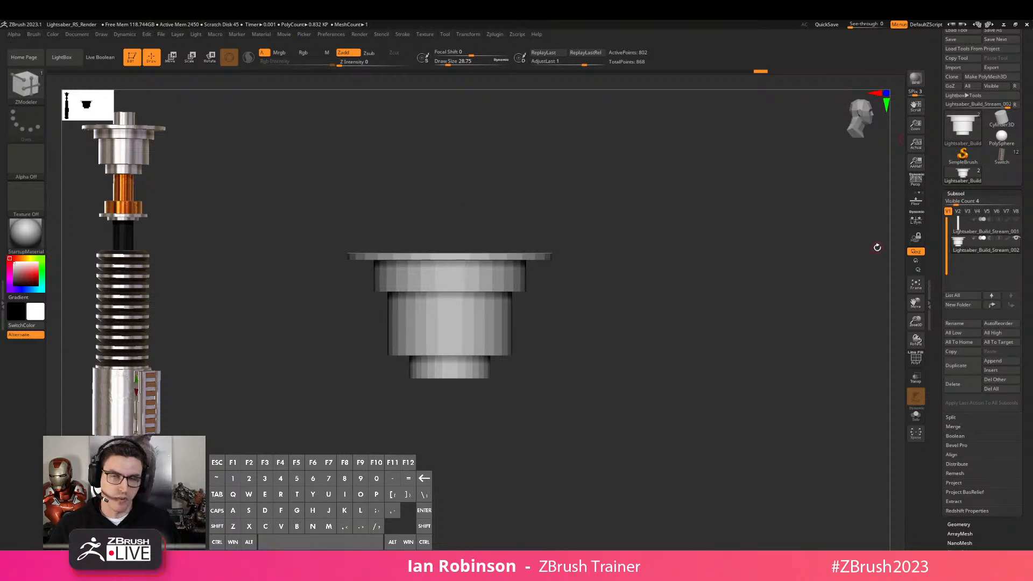
click(959, 323)
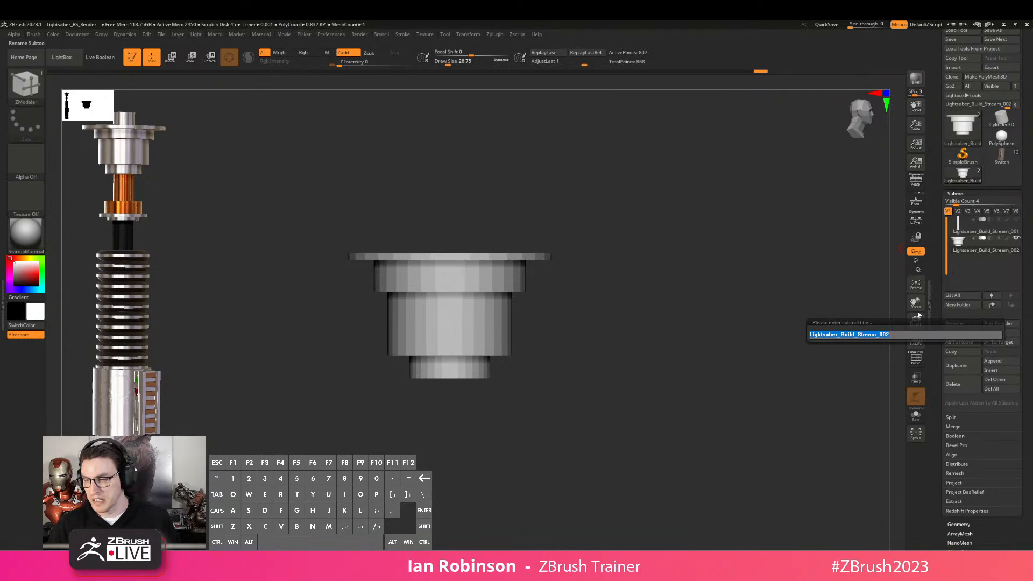
text(Top_)
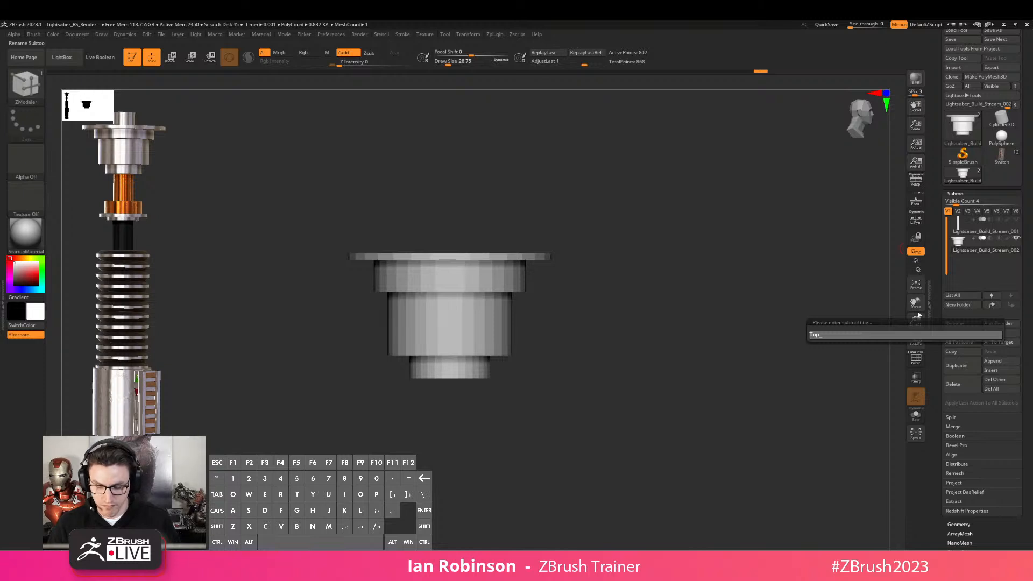
text(of_Saber)
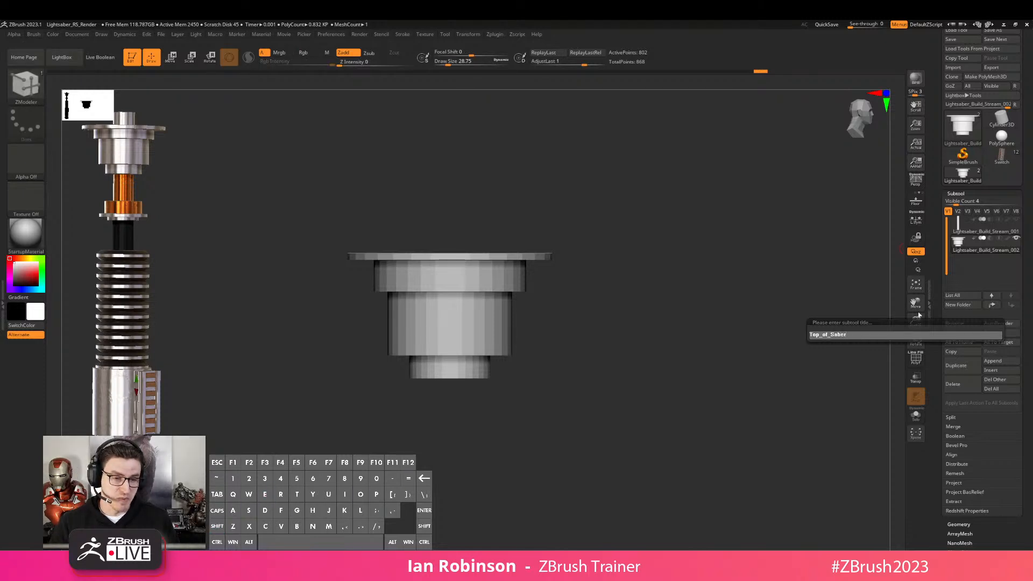
key(Return)
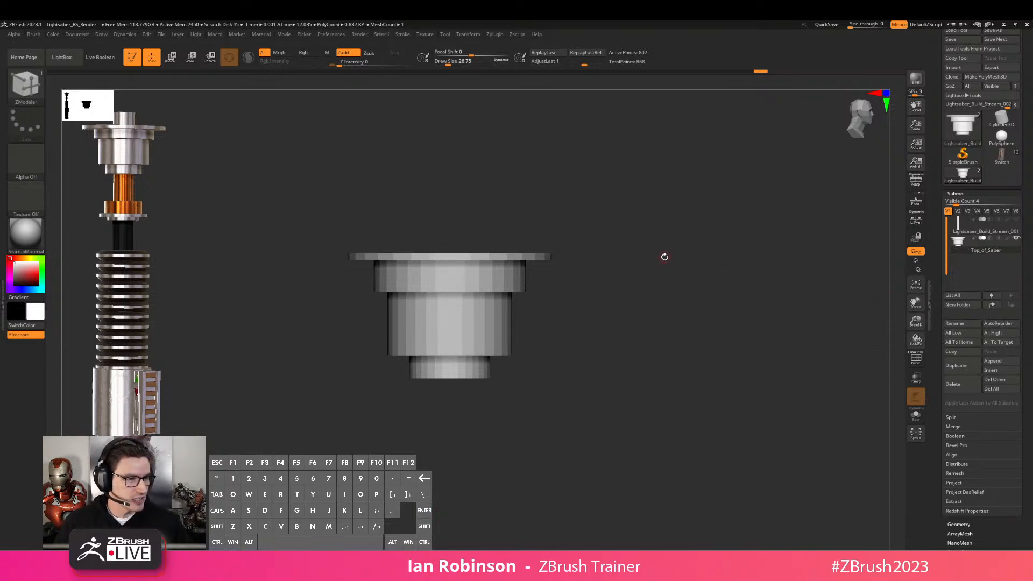
drag(652, 245, 654, 259)
mouse_move(652, 217)
mouse_down()
mouse_move(648, 230)
mouse_move(673, 263)
mouse_move(718, 290)
mouse_move(716, 261)
mouse_move(892, 277)
mouse_up()
key(shift+f)
key(shift+f)
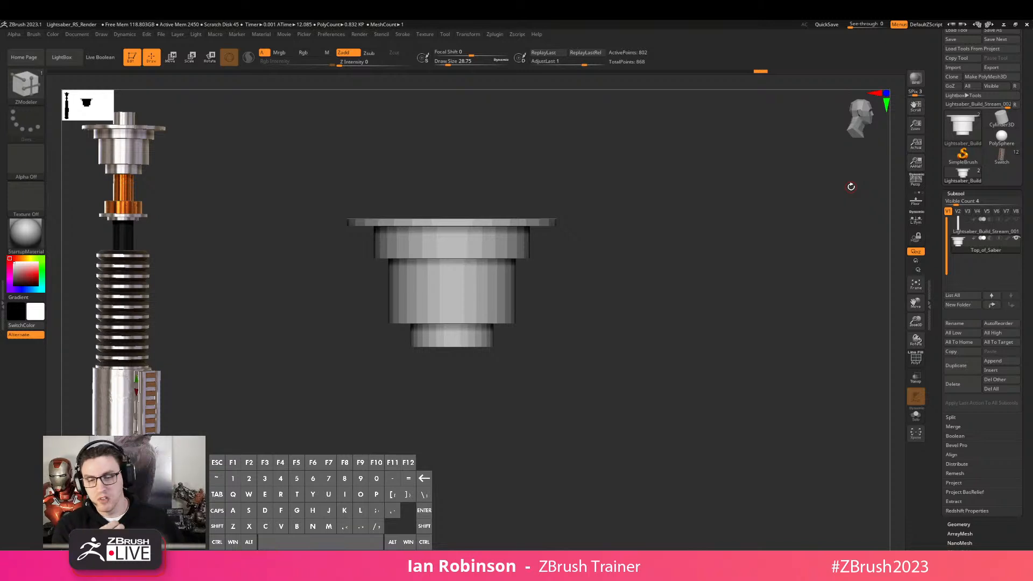
Show the polyframe and Move gizmo, try the gizmo on the emitter's rim, and reorient and center it on the unmasked mesh in front view
key(w)
drag(646, 230, 719, 260)
key(shift+f)
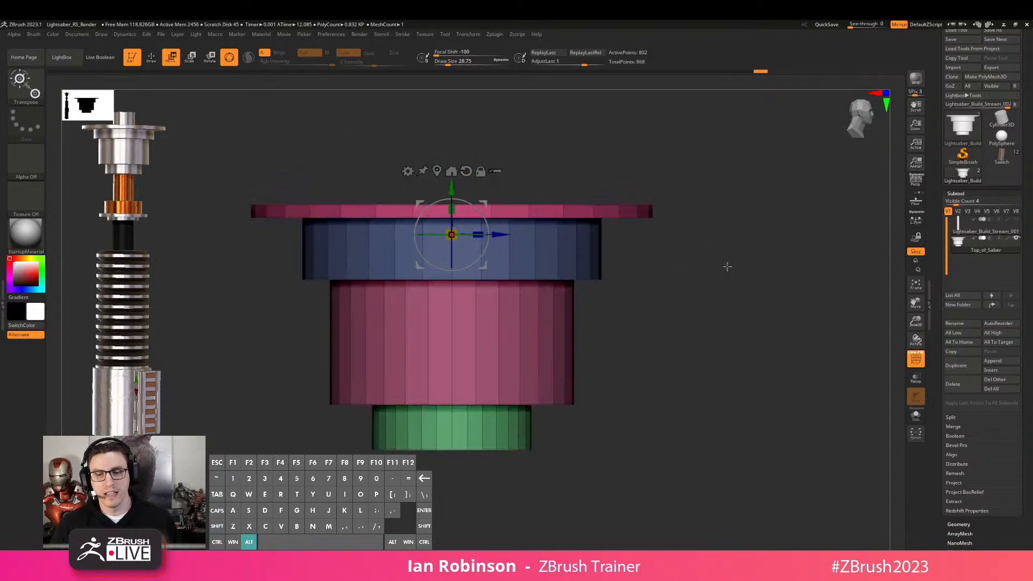
drag(651, 248, 696, 240)
drag(649, 202, 703, 178)
drag(702, 178, 703, 221)
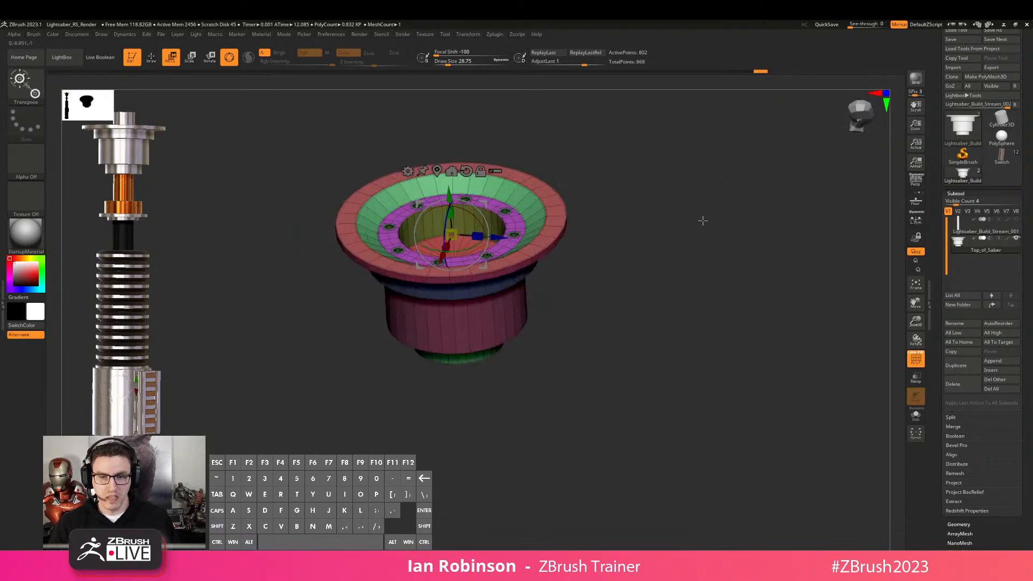
alt+click(565, 226)
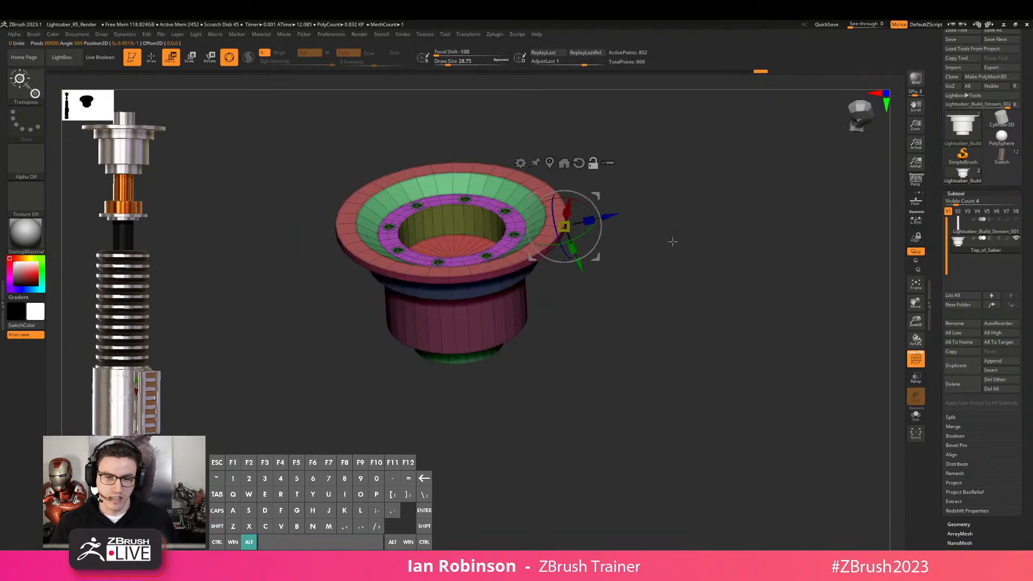
alt+click(448, 279)
shift+drag(669, 296, 690, 262)
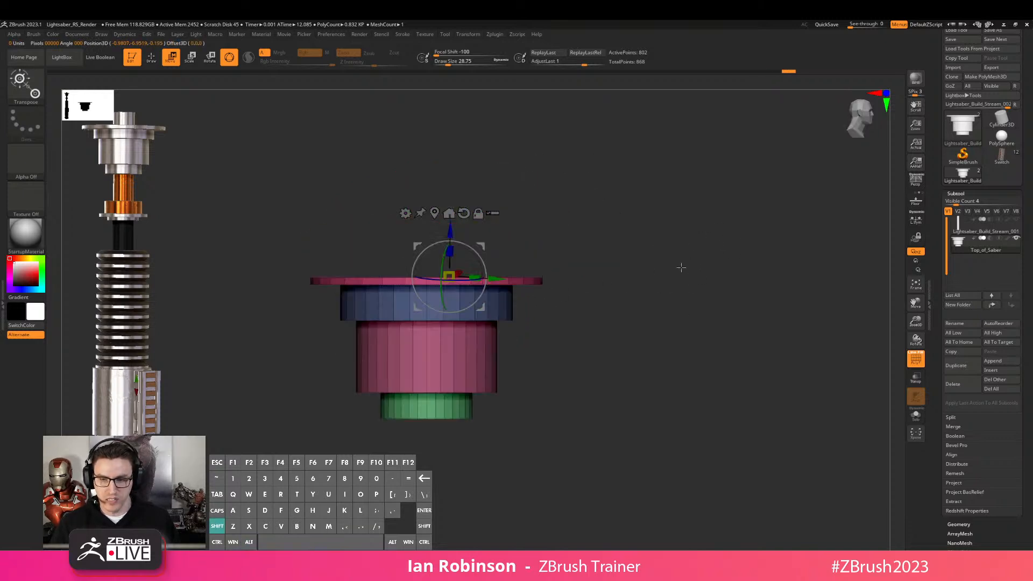
alt+click(465, 215)
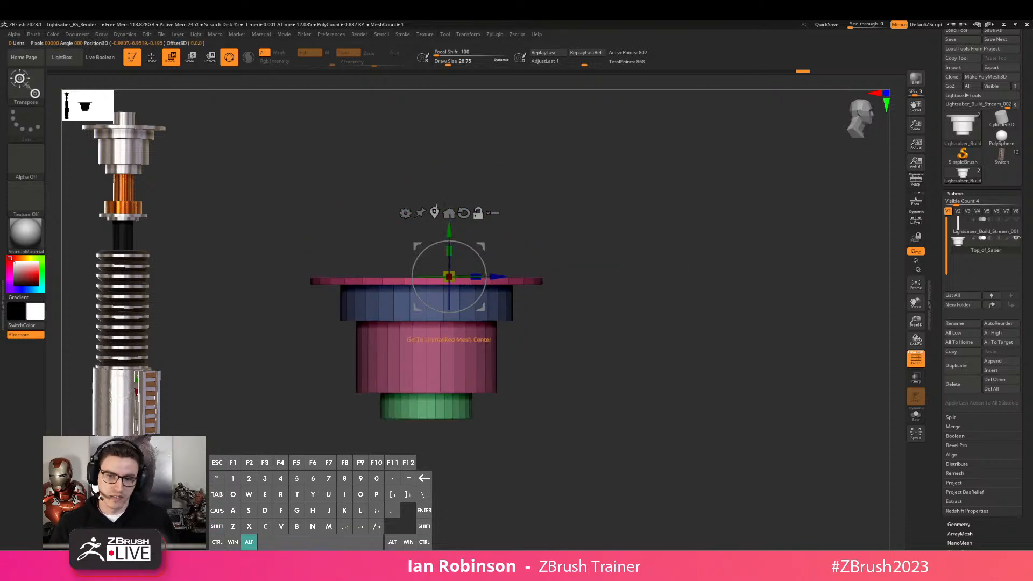
alt+click(435, 214)
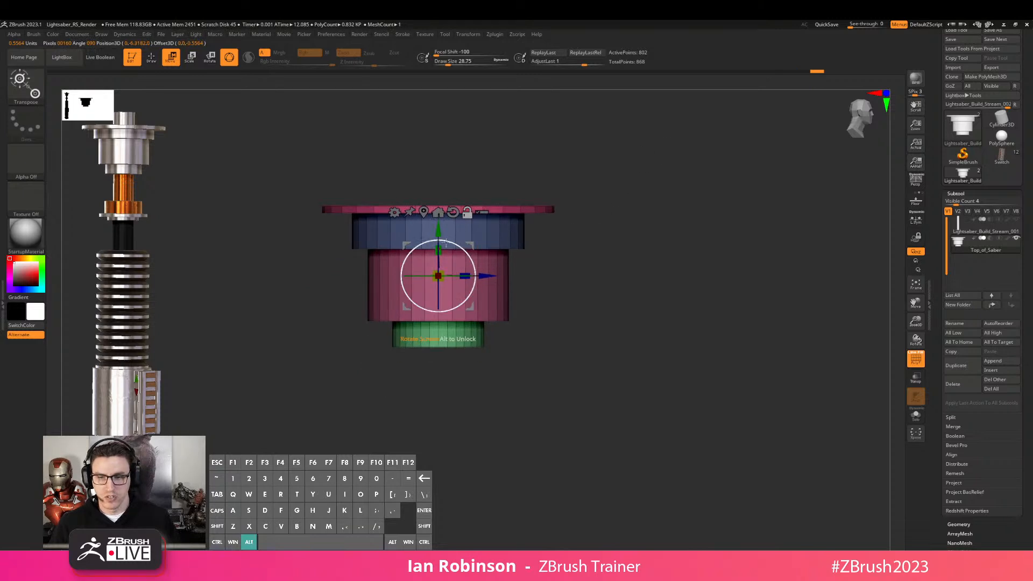
key(alt)
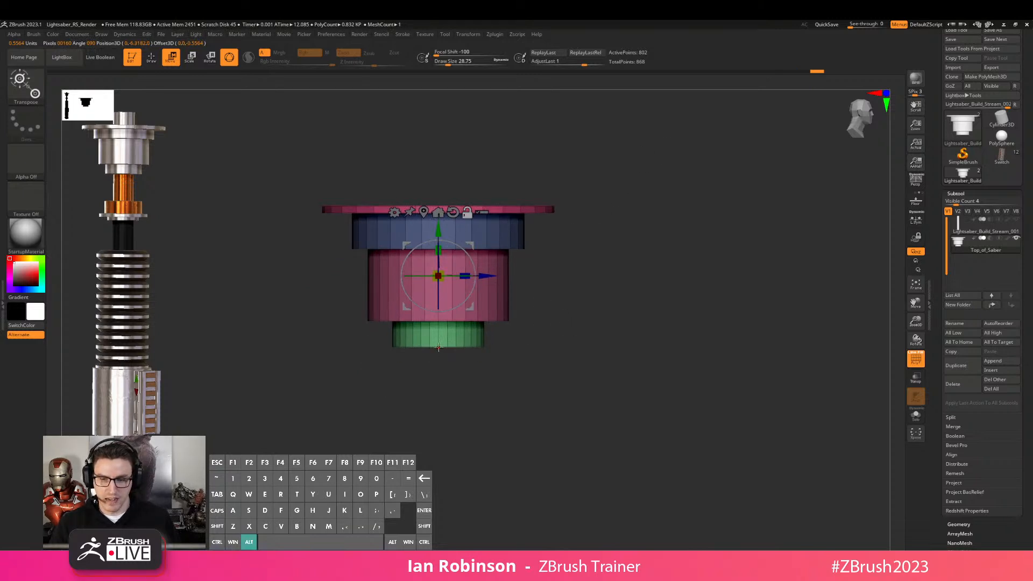
Mask everything except the emitter's lowest collar, center the gizmo on the collar's bottom end, and clear the mask
key(q)
alt+drag(593, 363, 611, 298)
mouse_move(353, 286)
ctrl+mouse_down()
mouse_move(470, 325)
mouse_move(662, 365)
mouse_move(648, 362)
ctrl+mouse_up()
key(space)
key(w)
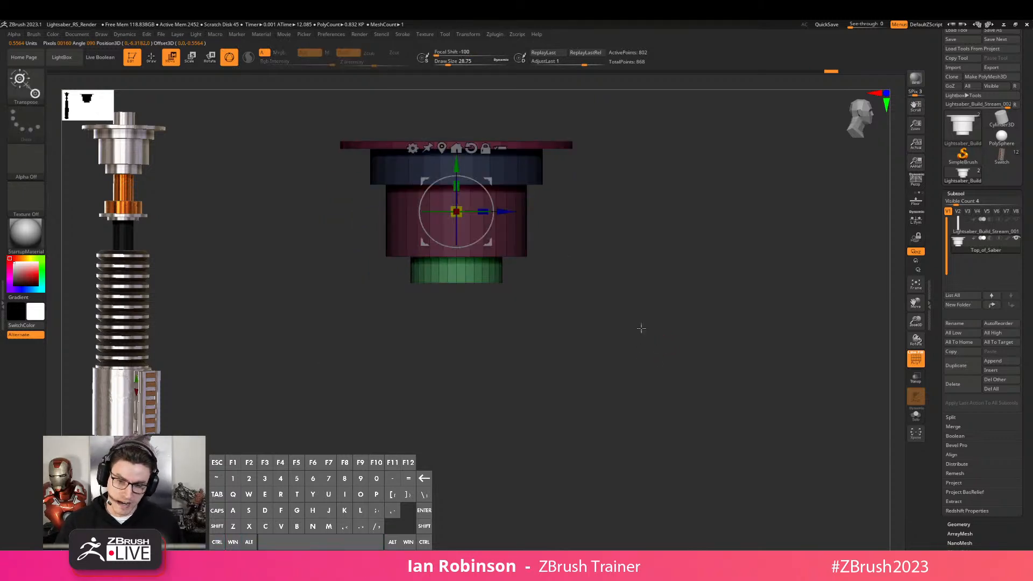
alt+drag(618, 258, 637, 283)
ctrl+drag(634, 275, 590, 346)
drag(494, 333, 503, 382)
key(ctrl+z)
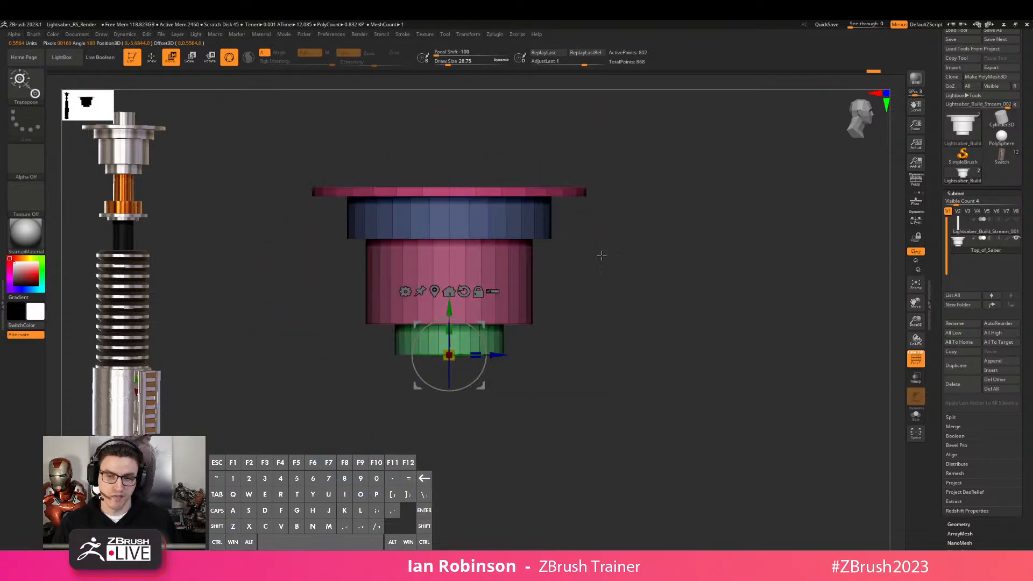
Mask everything below the emitter's top rim, center the gizmo on the rim, and clear the mask
drag(606, 299, 545, 236)
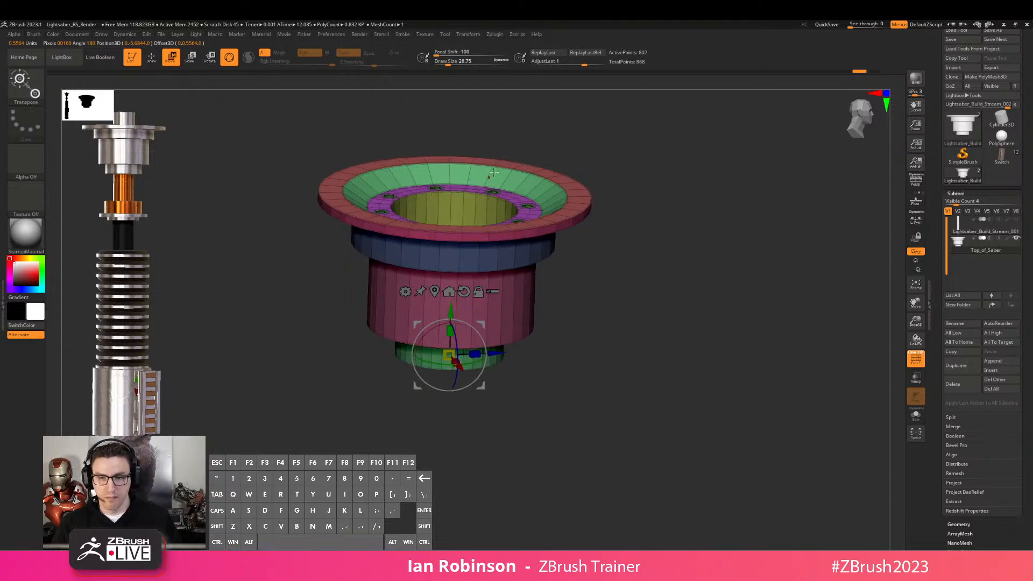
shift+drag(575, 157, 567, 159)
ctrl+drag(296, 160, 636, 195)
alt+click(433, 292)
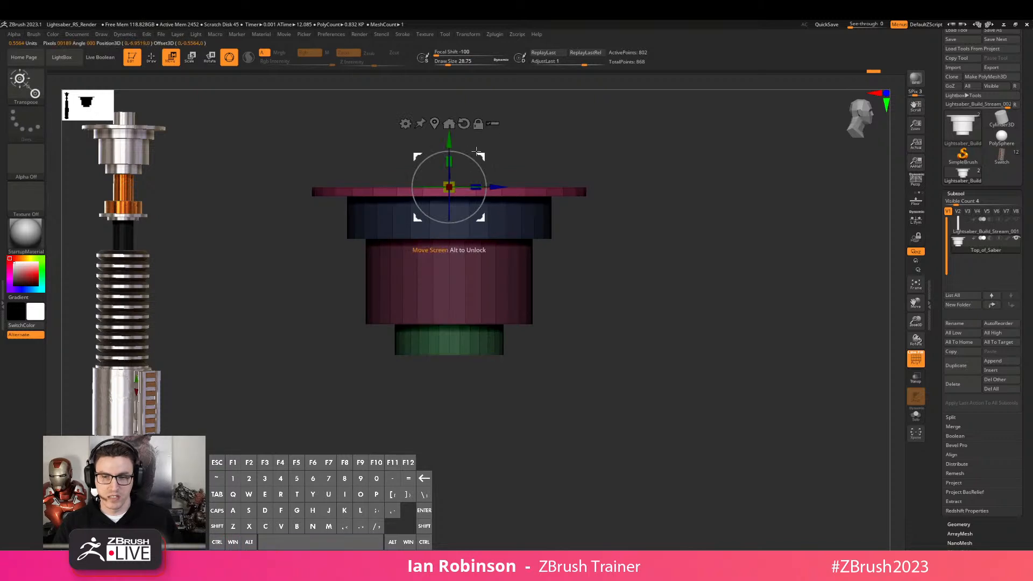
mouse_move(488, 150)
ctrl+mouse_down()
mouse_move(500, 142)
mouse_move(486, 185)
mouse_move(477, 162)
ctrl+mouse_up()
key(ctrl+z)
key(q)
mouse_move(689, 233)
alt+mouse_down()
mouse_move(664, 200)
mouse_move(679, 213)
mouse_move(696, 289)
mouse_move(637, 255)
alt+mouse_up()
key(w)
click(445, 184)
drag(463, 194, 698, 297)
key(q)
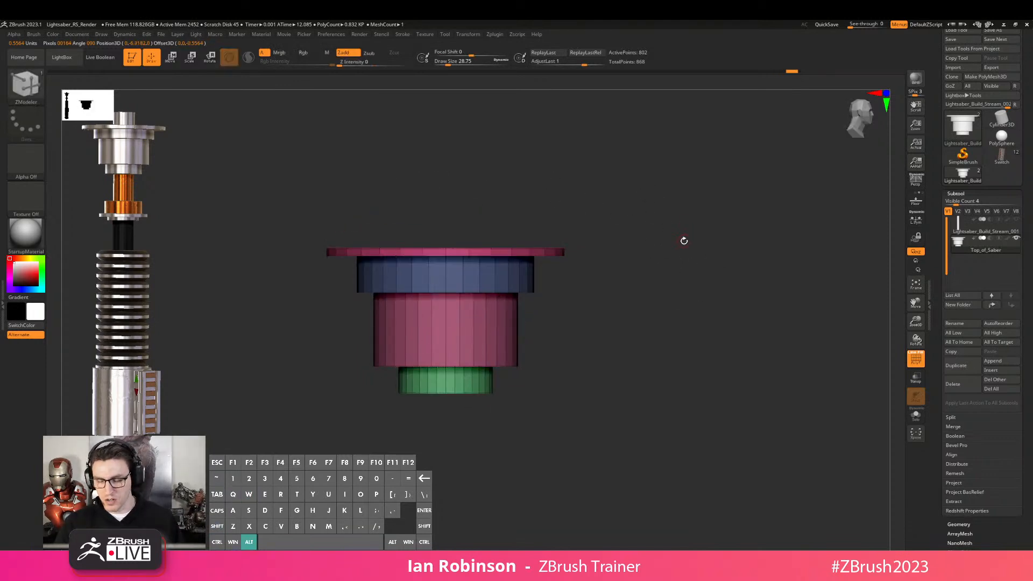
Examine the emitter's flared rim, ring of holes and stepped outer tiers from several angles
alt+drag(682, 235, 680, 222)
mouse_move(595, 262)
alt+mouse_down()
mouse_move(624, 194)
mouse_move(575, 263)
mouse_move(517, 269)
alt+mouse_up()
alt+right_drag(482, 270, 770, 154)
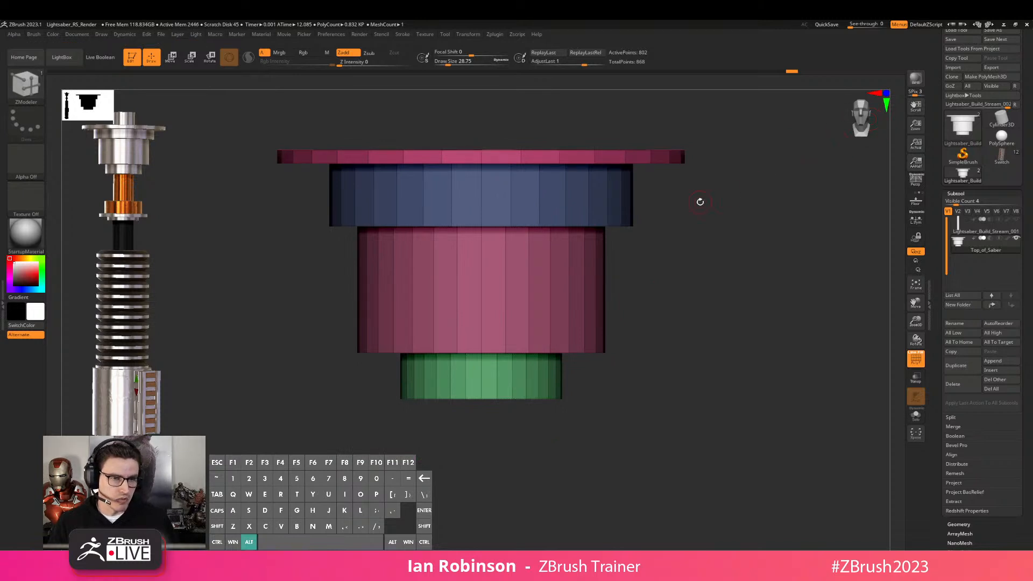
alt+right_drag(724, 196, 516, 252)
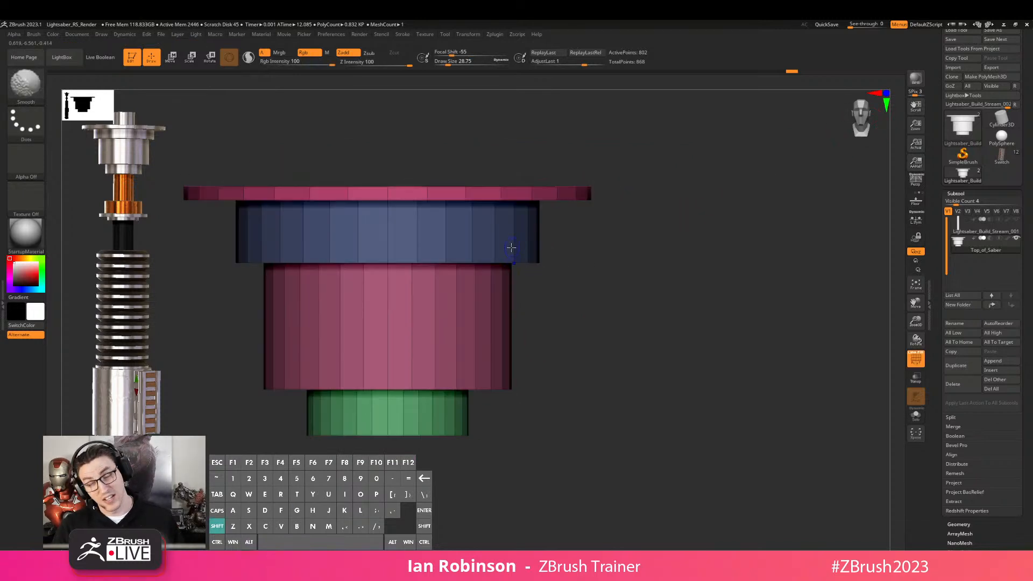
alt+right_drag(461, 316, 549, 275)
right_drag(549, 274, 502, 295)
alt+right_drag(576, 163, 614, 230)
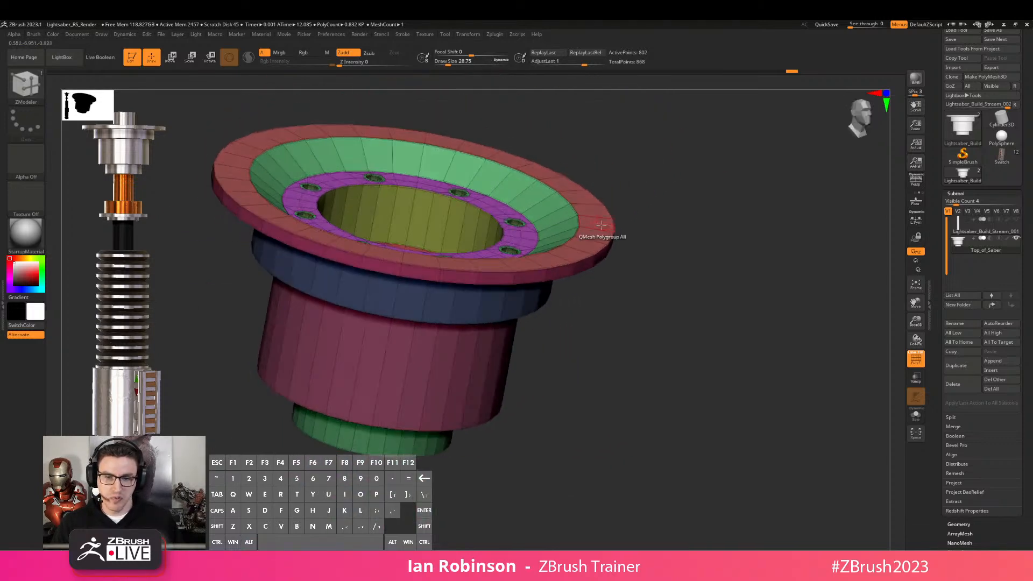
right_drag(280, 212, 470, 166)
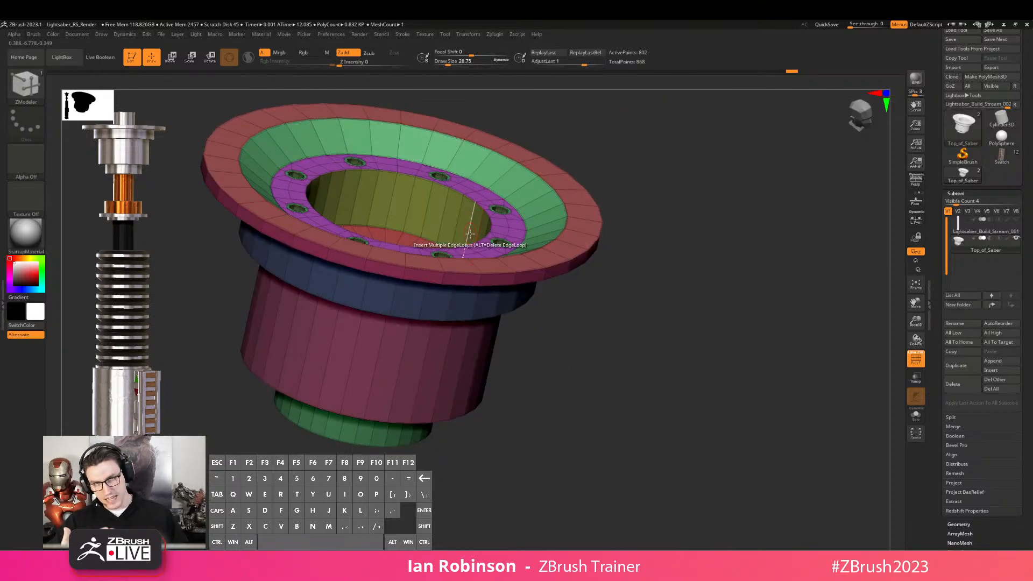
right_drag(578, 213, 500, 304)
right_drag(374, 416, 423, 418)
alt+right_drag(311, 399, 492, 427)
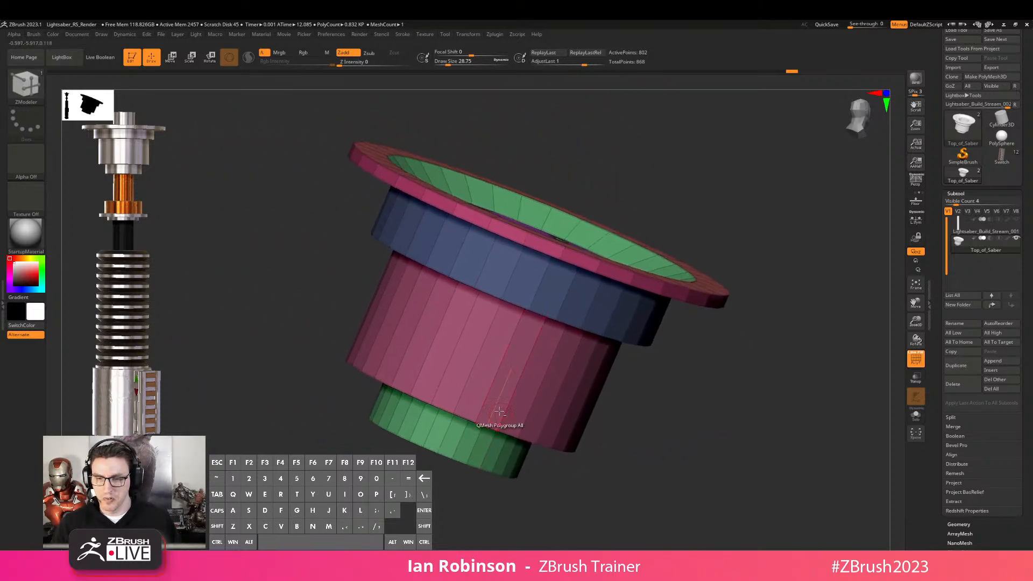
right_drag(429, 192, 399, 235)
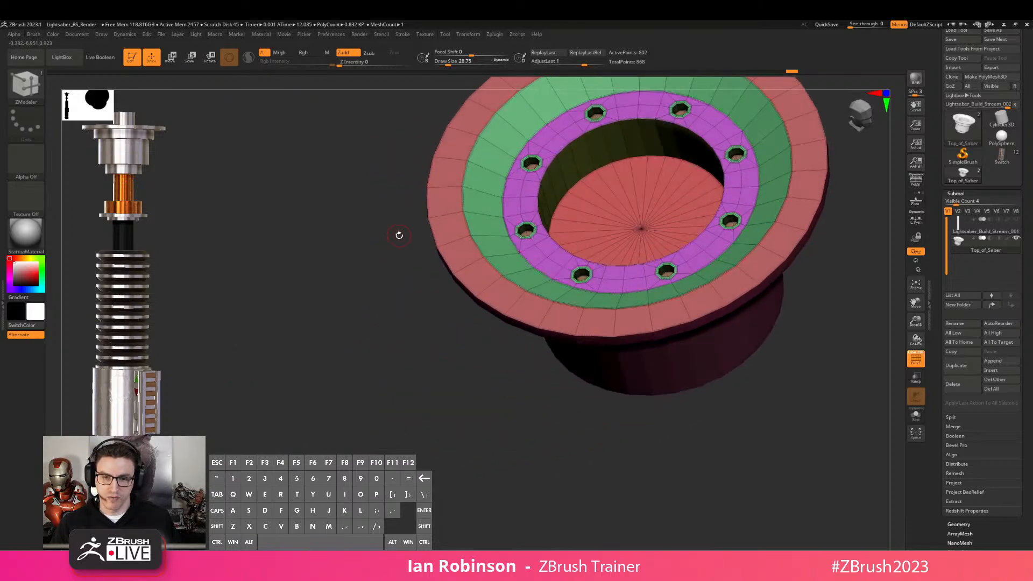
right_drag(426, 186, 426, 157)
alt+right_drag(814, 139, 673, 191)
alt+right_drag(600, 218, 686, 252)
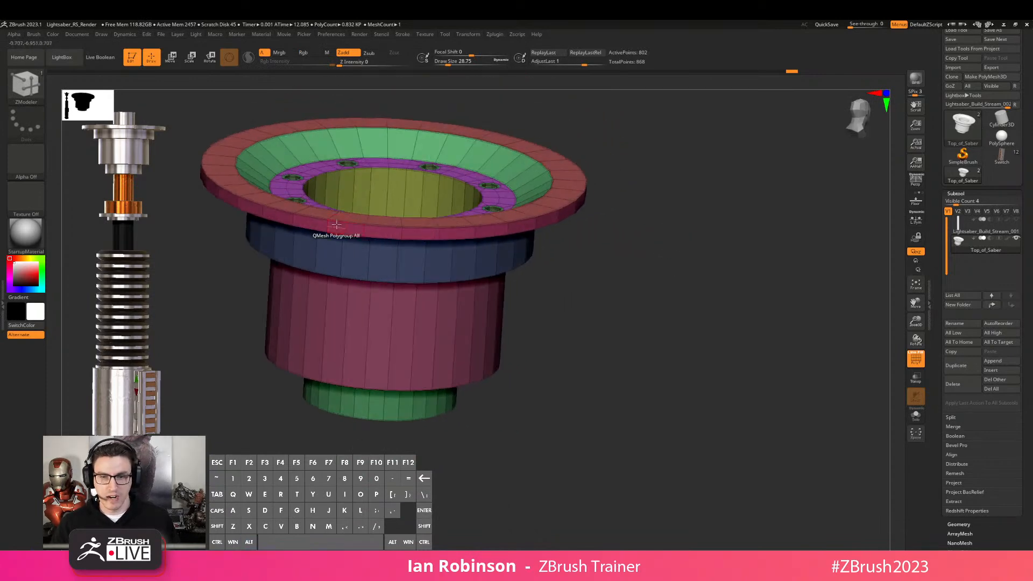
Mask the emitter around its bottom end in front view, place the gizmo at the bottom center, and clear the mask
shift+right_drag(708, 285, 761, 245)
key(w)
alt+right_drag(576, 331, 602, 302)
ctrl+drag(329, 404, 602, 458)
ctrl+click(544, 295)
ctrl+click(544, 295)
alt+click(431, 225)
alt+right_drag(598, 322, 611, 280)
key(q)
ctrl+drag(610, 285, 598, 311)
key(w)
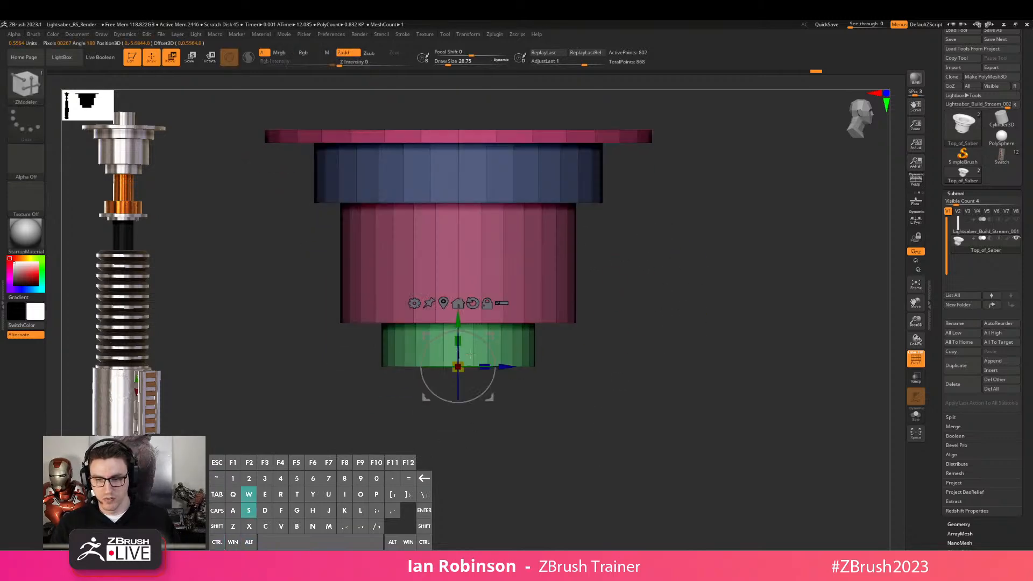
Try to manipulate the emitter with the gizmo at its bottom center, and undo the last four changes
mouse_move(458, 389)
mouse_down()
mouse_move(511, 398)
mouse_move(583, 340)
mouse_move(490, 364)
mouse_move(544, 415)
mouse_move(598, 406)
mouse_move(625, 318)
mouse_move(671, 272)
mouse_move(667, 332)
mouse_move(685, 264)
mouse_move(692, 318)
mouse_move(619, 252)
mouse_up()
key(ctrl+z)
key(ctrl+z)
key(ctrl+z)
key(ctrl+z)
key(q)
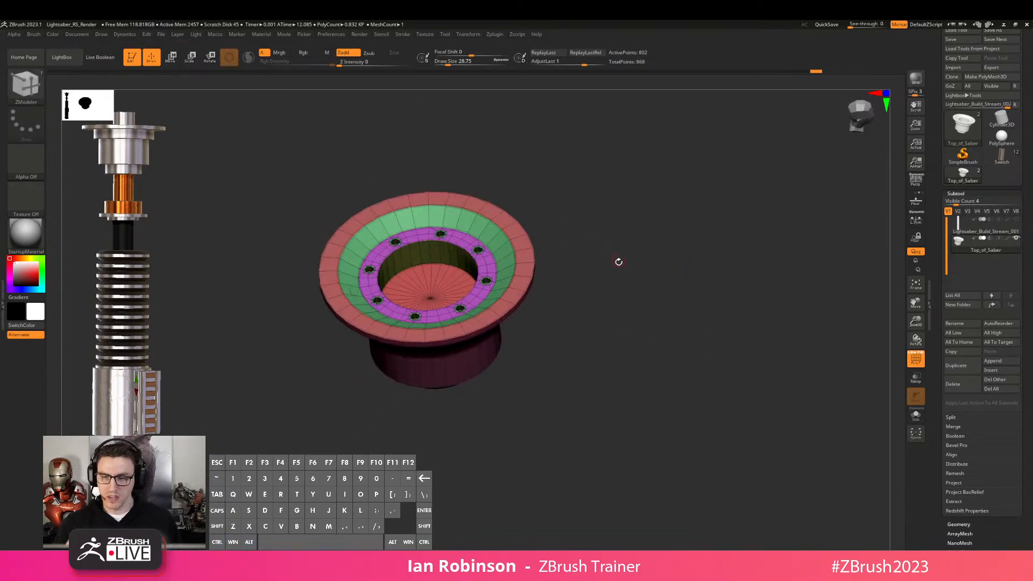
Compare the emitter's front profile with tilted views of its rim and bore
shift+drag(645, 276, 531, 283)
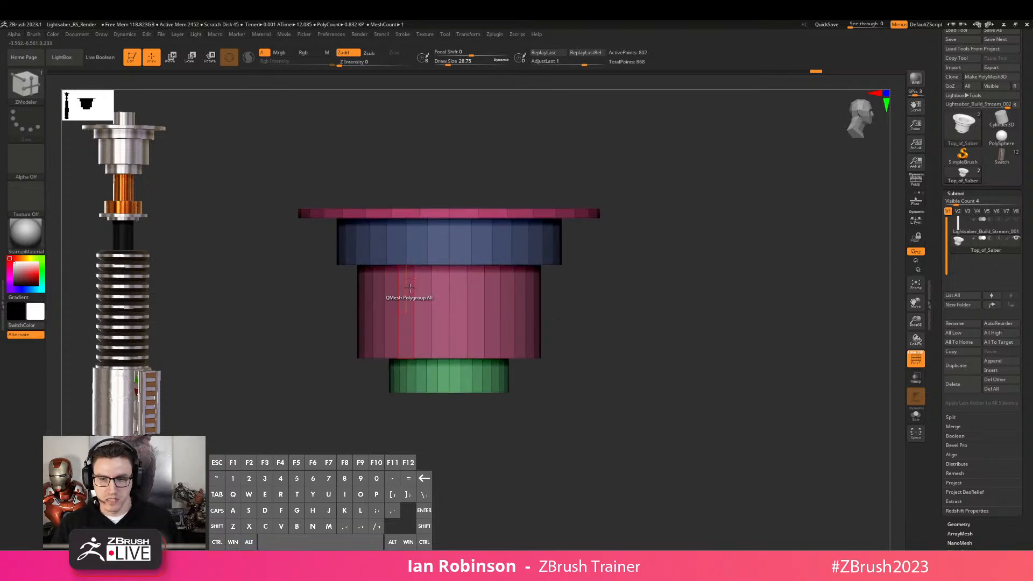
alt+right_drag(500, 247, 473, 258)
key(w)
key(q)
alt+right_drag(565, 283, 546, 256)
right_drag(656, 262, 572, 289)
right_drag(590, 242, 478, 275)
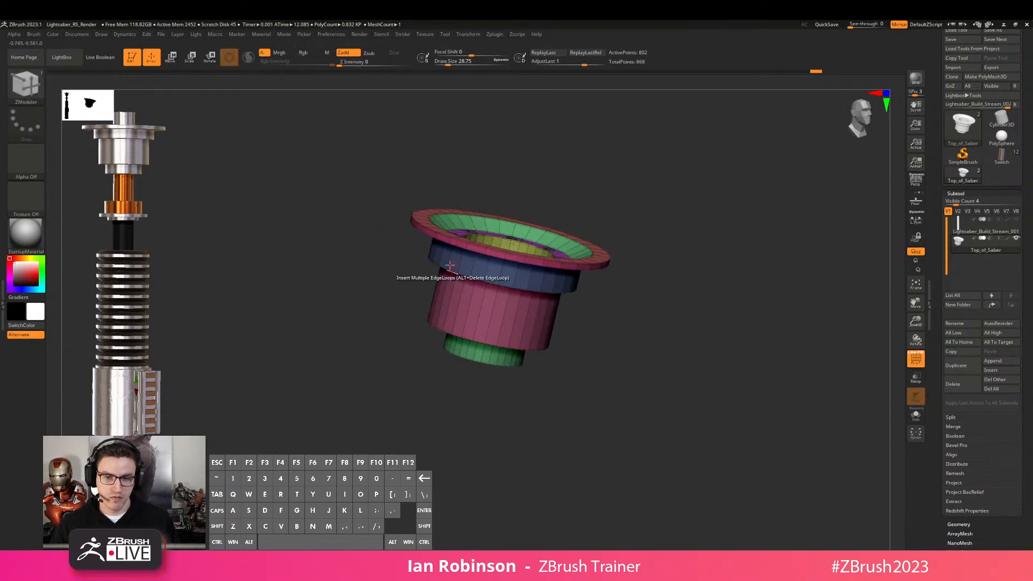
right_drag(422, 225, 673, 260)
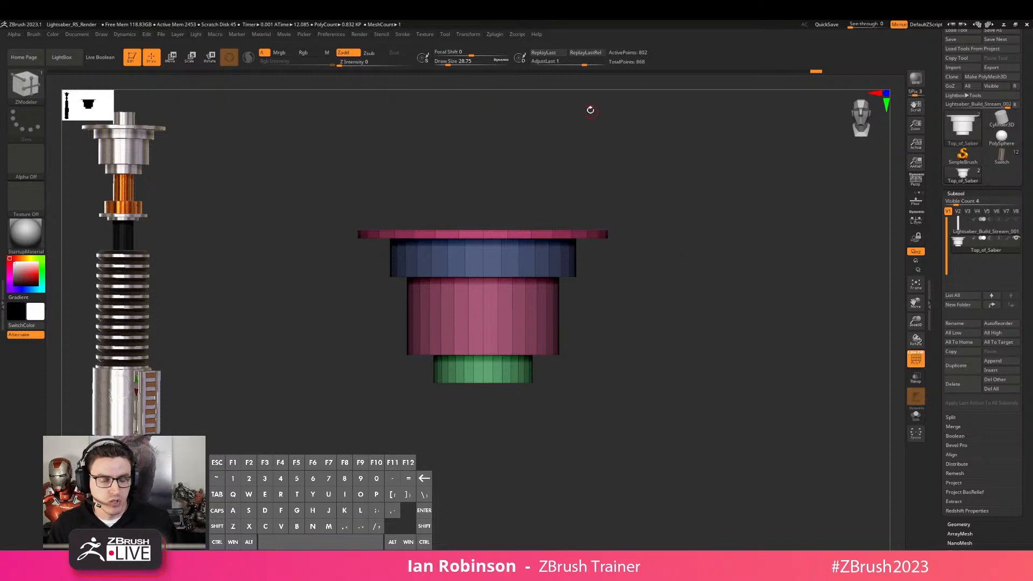
mouse_move(732, 226)
mouse_down()
mouse_move(749, 240)
mouse_move(717, 240)
mouse_up()
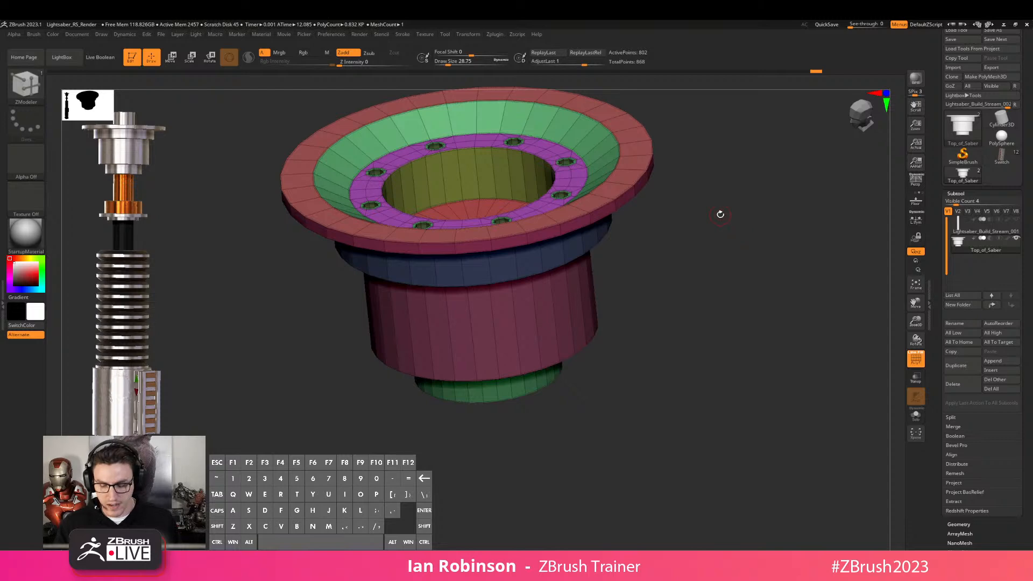
Browse the LightBox brush library for the ZModeler brushes
key(comma)
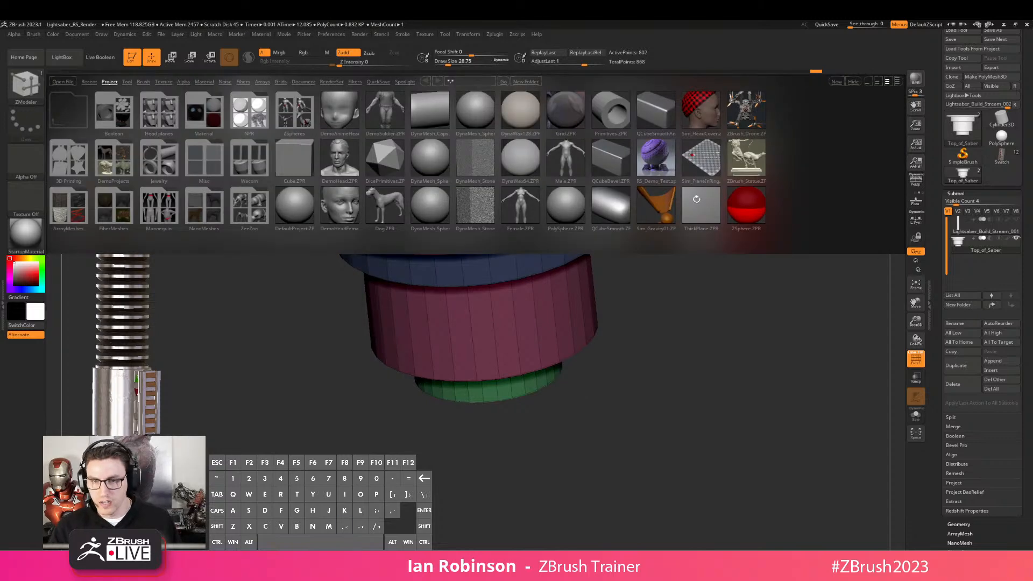
click(143, 82)
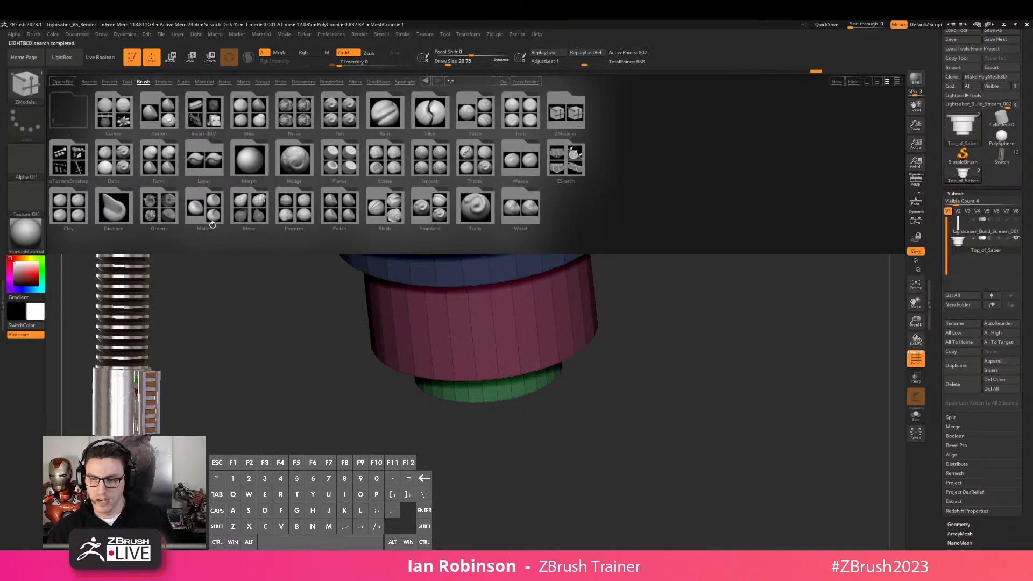
click(573, 113)
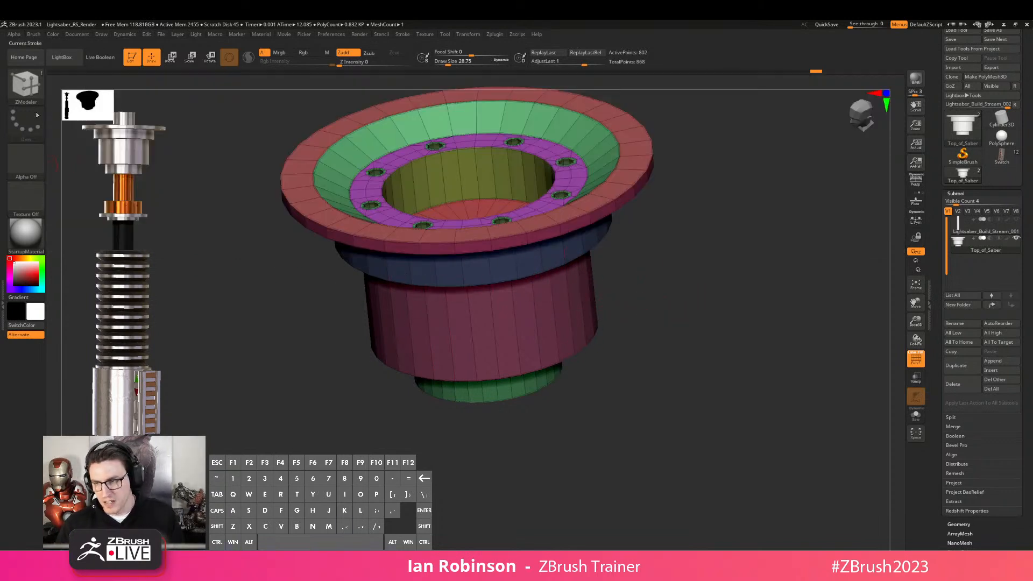
Set the ZModeler point action to Move by brush radius
shift+drag(667, 285, 622, 200)
key(space)
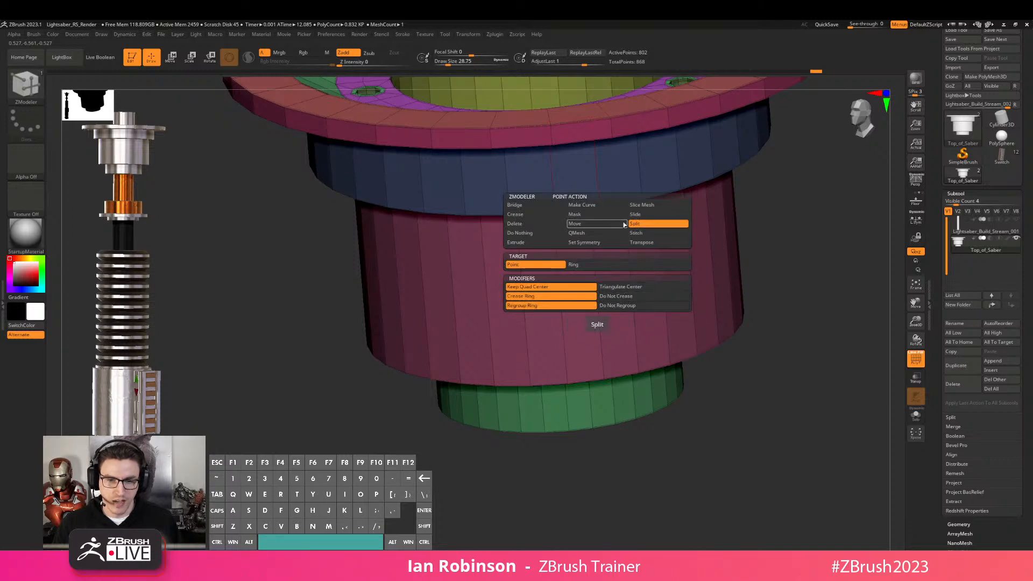
click(593, 225)
click(635, 297)
Set the ZModeler edge action to Extrude and the polygon action to Do Nothing
key(space)
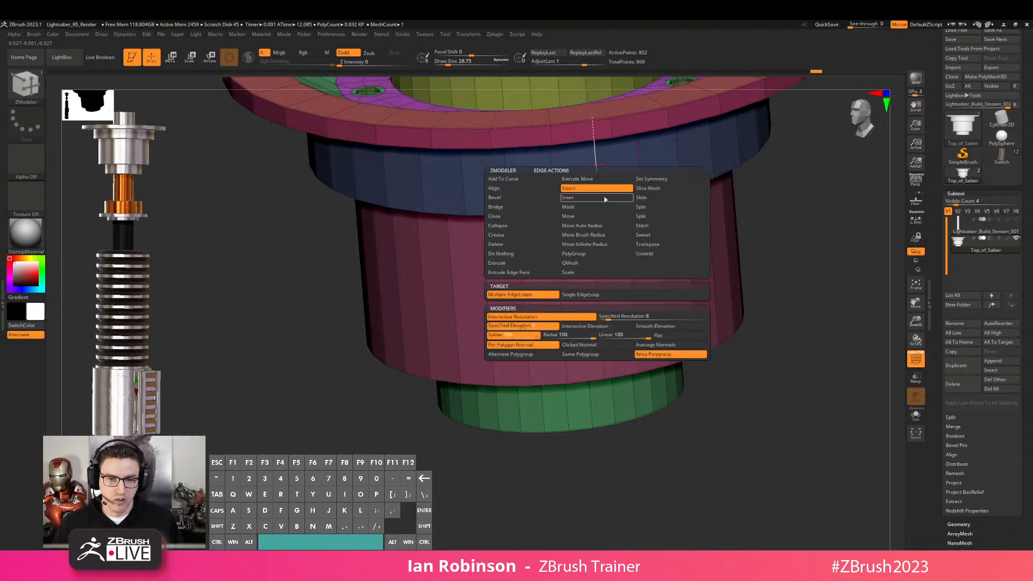
click(518, 266)
click(626, 364)
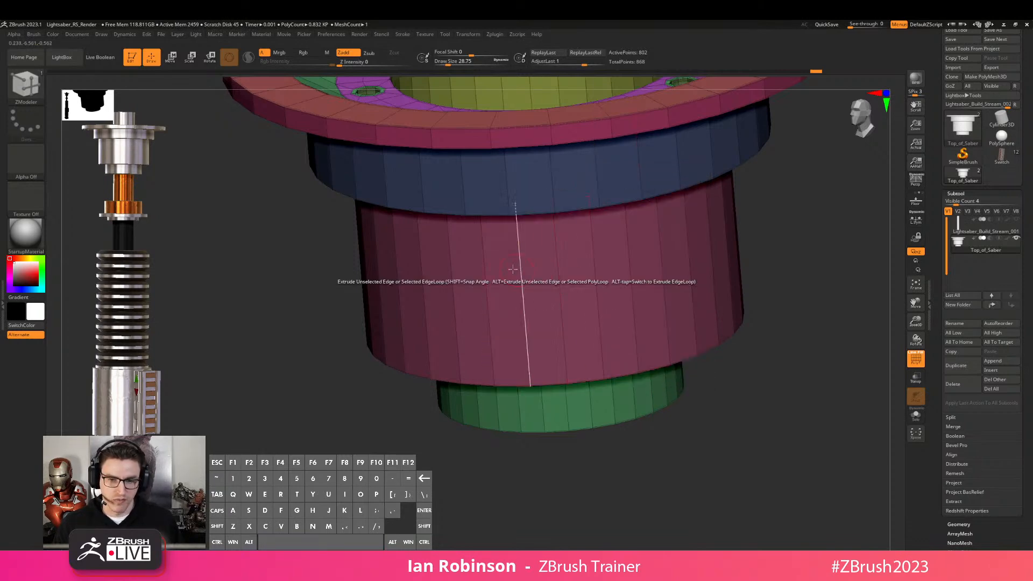
key(space)
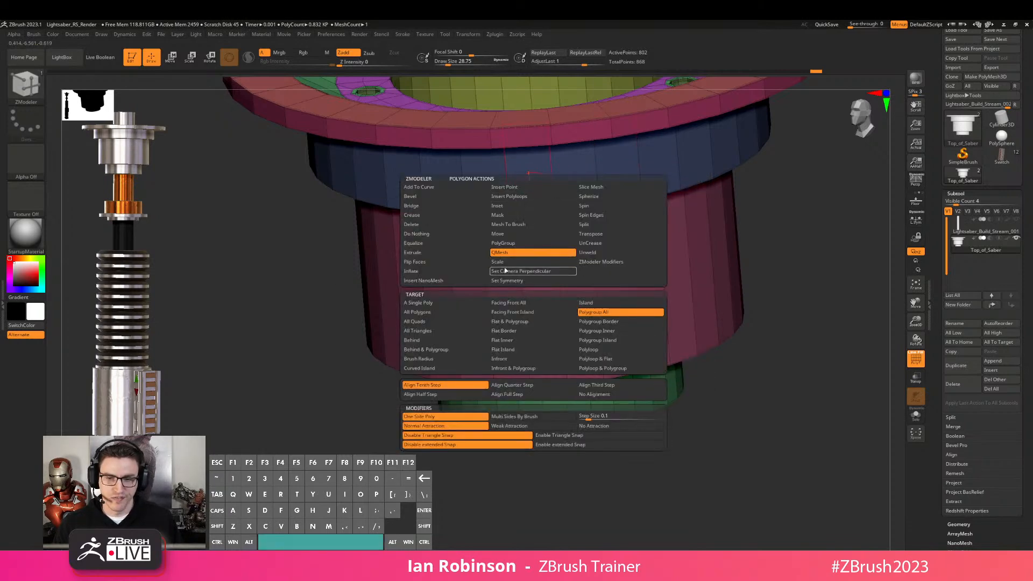
click(426, 234)
alt+drag(759, 201, 624, 320)
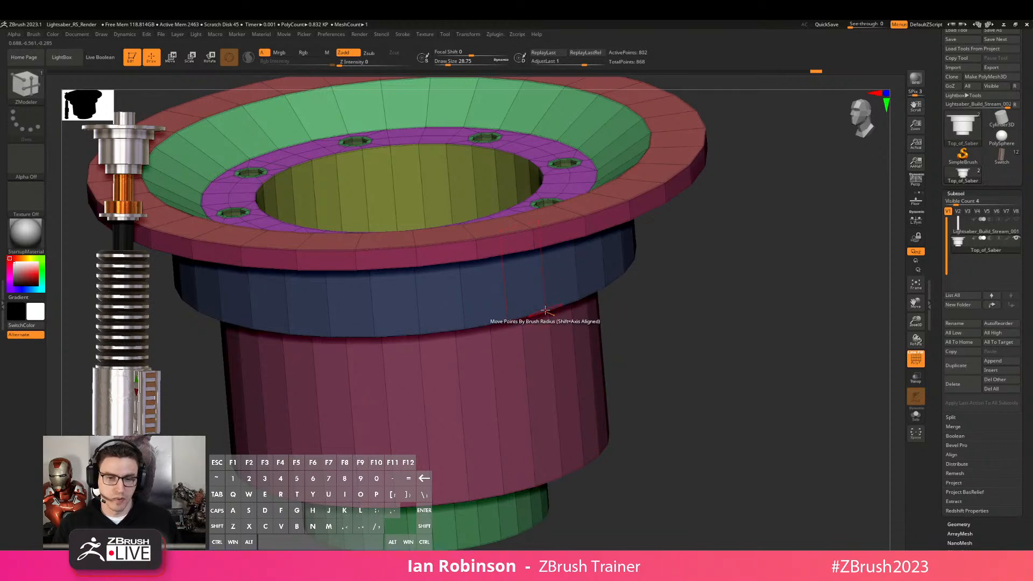
key(space)
Switch the active tool to Cylinder3D and on to PolySphere
alt+drag(696, 291, 897, 233)
click(1004, 123)
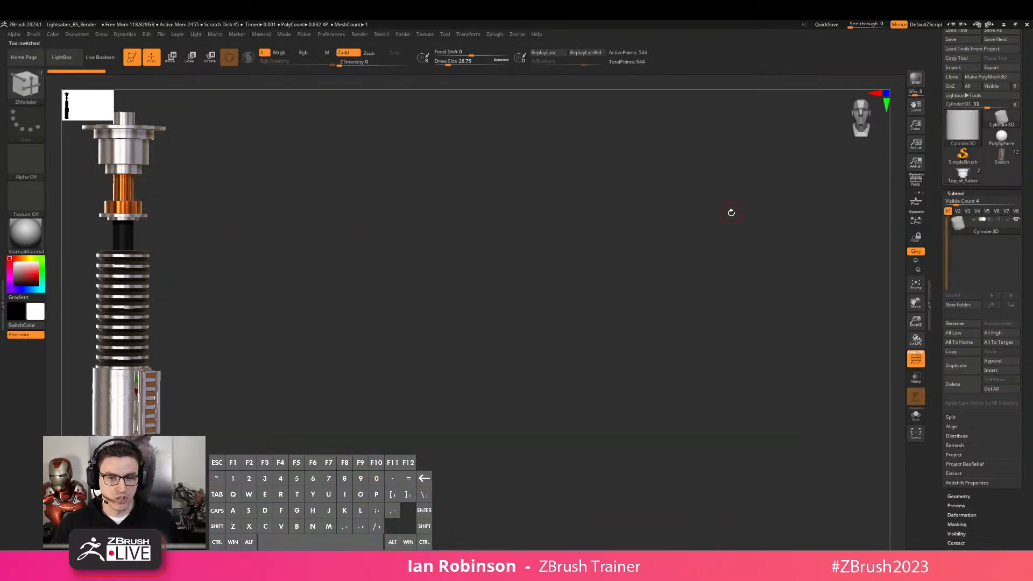
click(1002, 136)
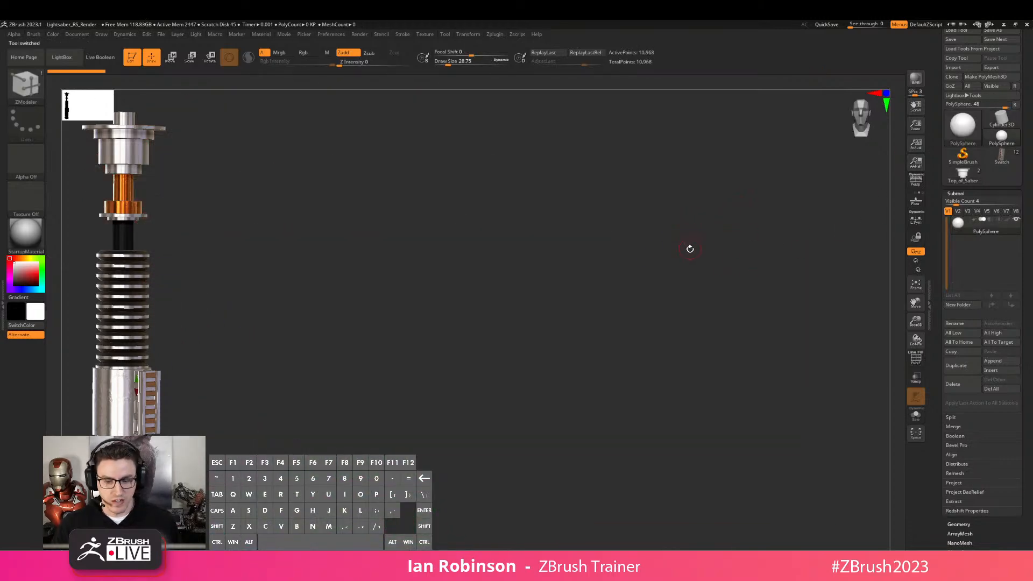
Frame the PolySphere in view and turn on its polygon wireframe display
key(f)
alt+drag(737, 242, 775, 228)
key(shift+f)
alt+drag(849, 252, 824, 202)
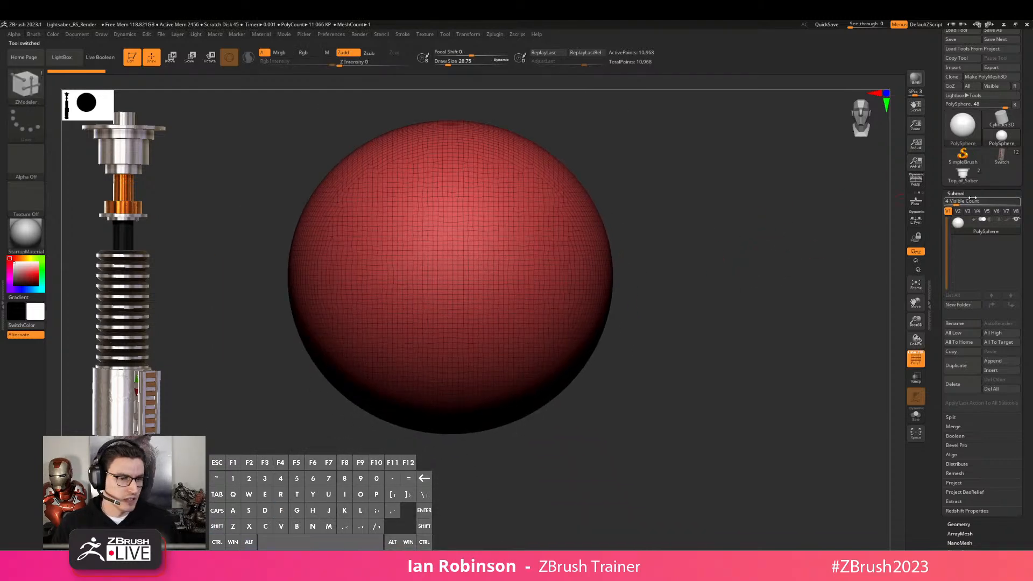
Duplicate the PolySphere subtool and isolate the copy with Solo
click(968, 194)
key(ctrl+shift+d)
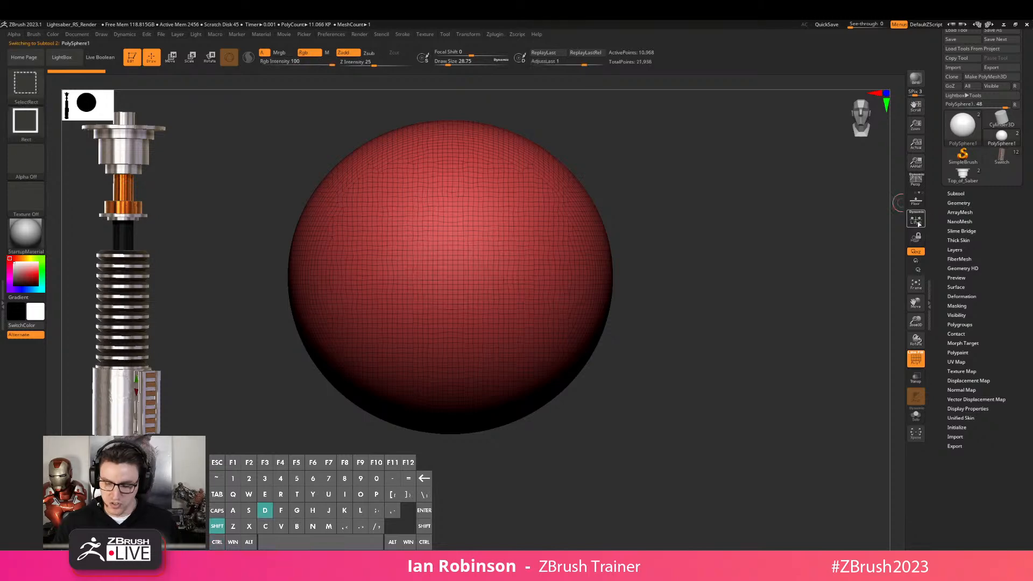
click(916, 414)
alt+drag(776, 352, 762, 374)
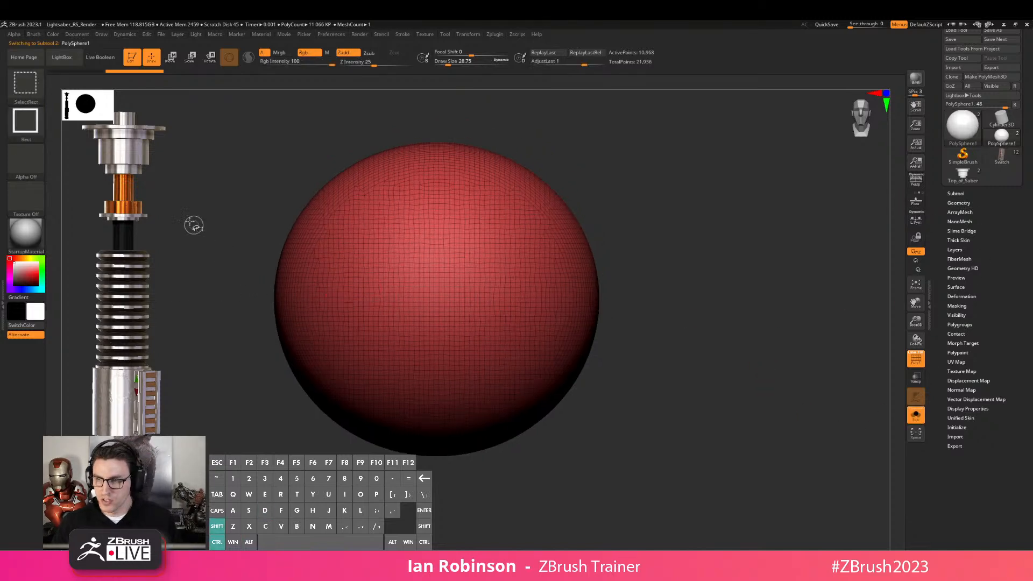
Slice the sphere with a straight horizontal cut through its middle, splitting it into two polygroups
ctrl+shift+click(25, 84)
click(549, 134)
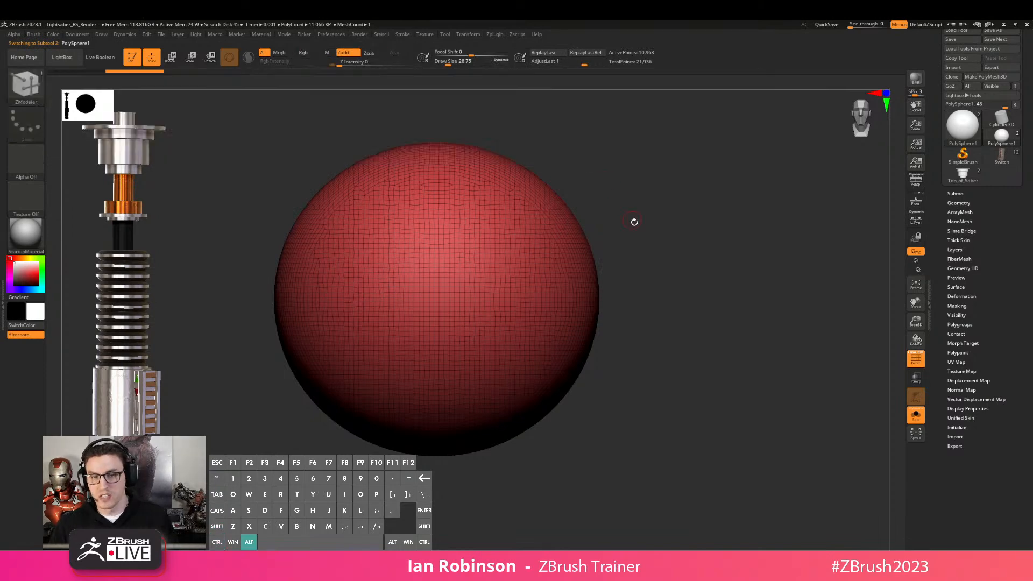
mouse_move(213, 289)
ctrl+shift+mouse_down()
mouse_move(787, 249)
mouse_move(796, 302)
mouse_move(824, 265)
mouse_move(791, 293)
ctrl+shift+mouse_up()
mouse_move(757, 258)
mouse_down()
mouse_move(727, 265)
mouse_move(717, 297)
mouse_up()
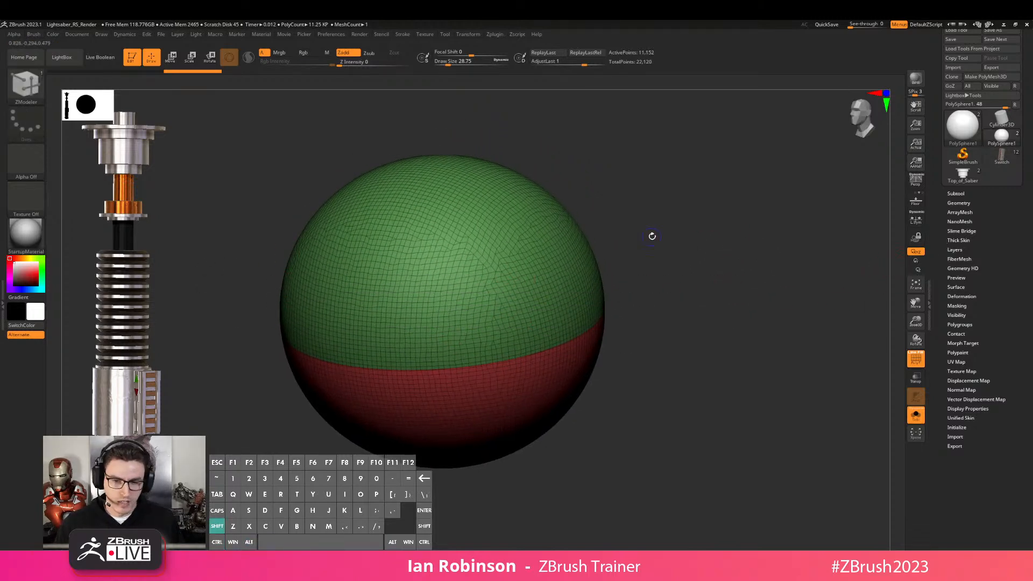
shift+drag(648, 237, 624, 249)
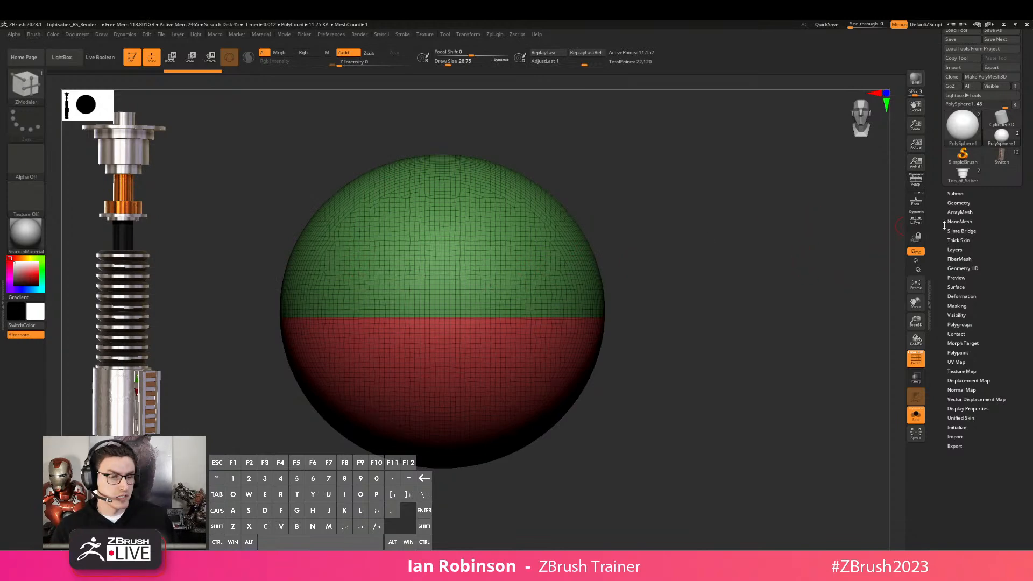
ZRemesh the two-group sphere with KeepGroups enabled and AdaptiveSize set to 0
drag(975, 206, 976, 206)
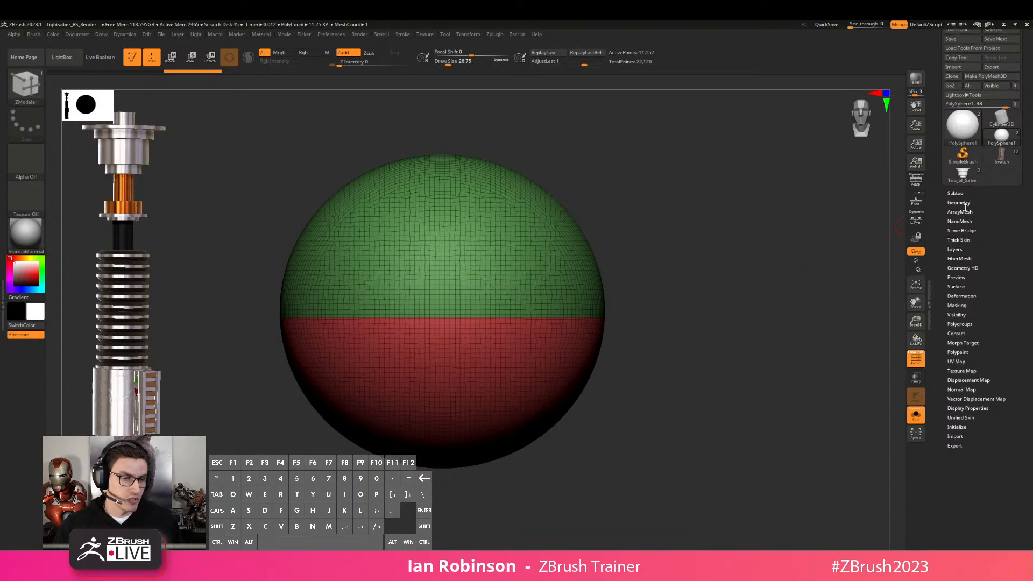
click(966, 208)
scroll(1032, 289, down, 5)
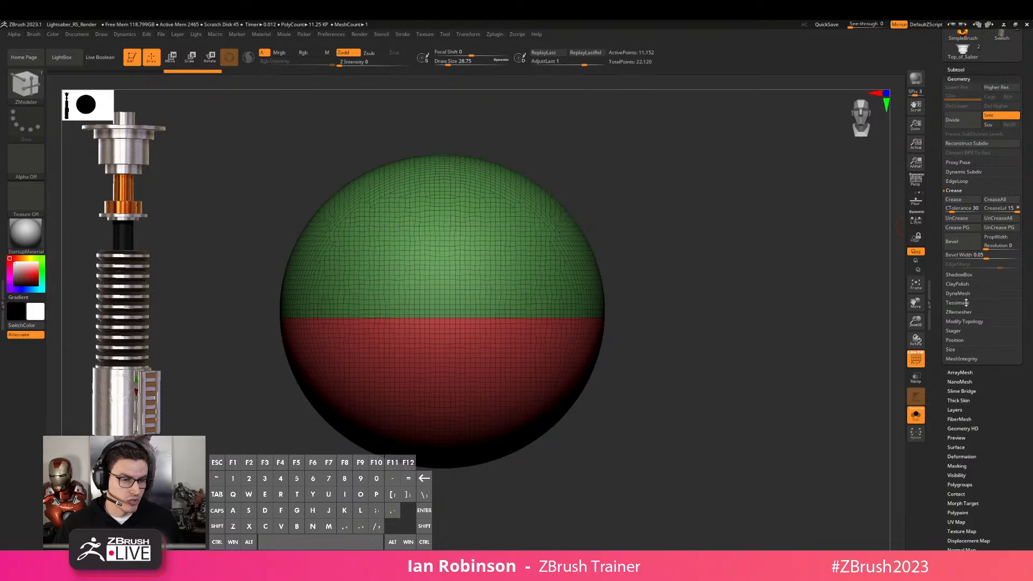
click(959, 312)
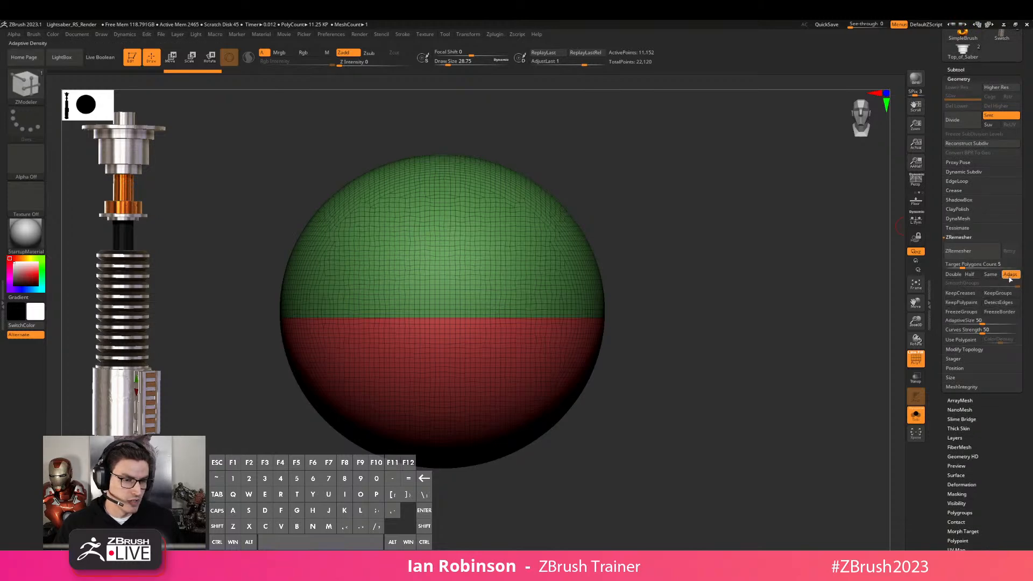
click(999, 293)
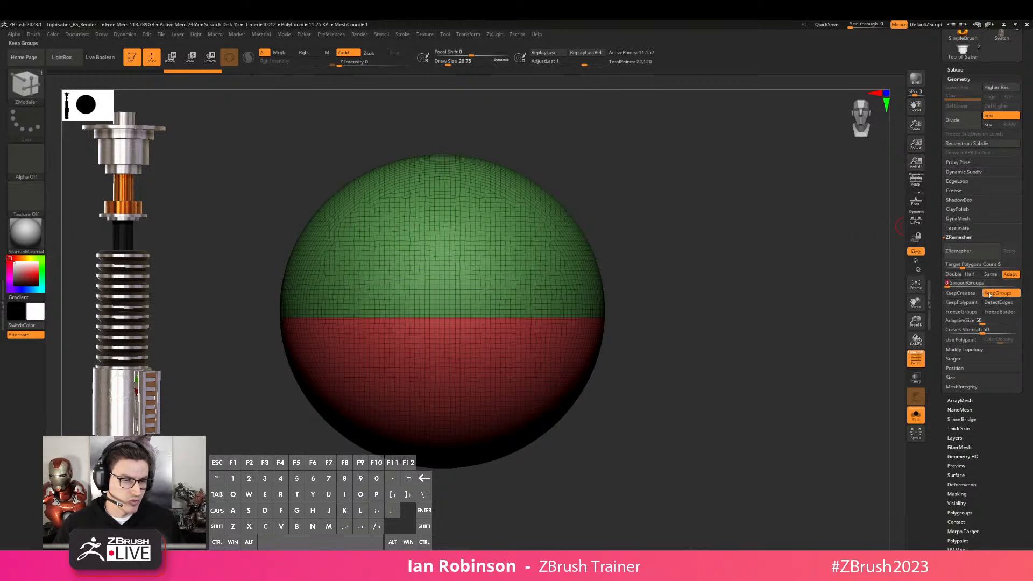
drag(982, 322, 937, 321)
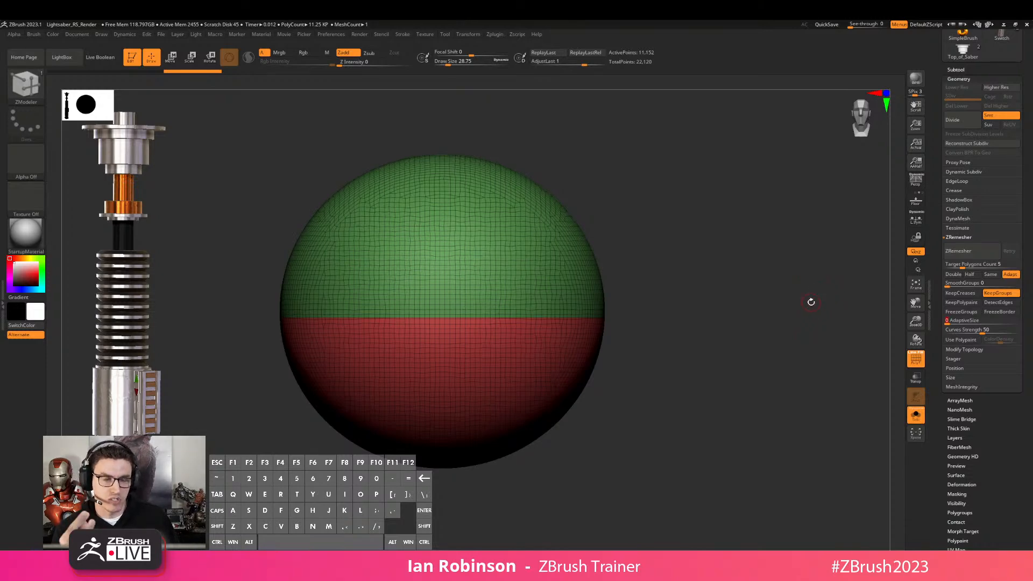
click(959, 251)
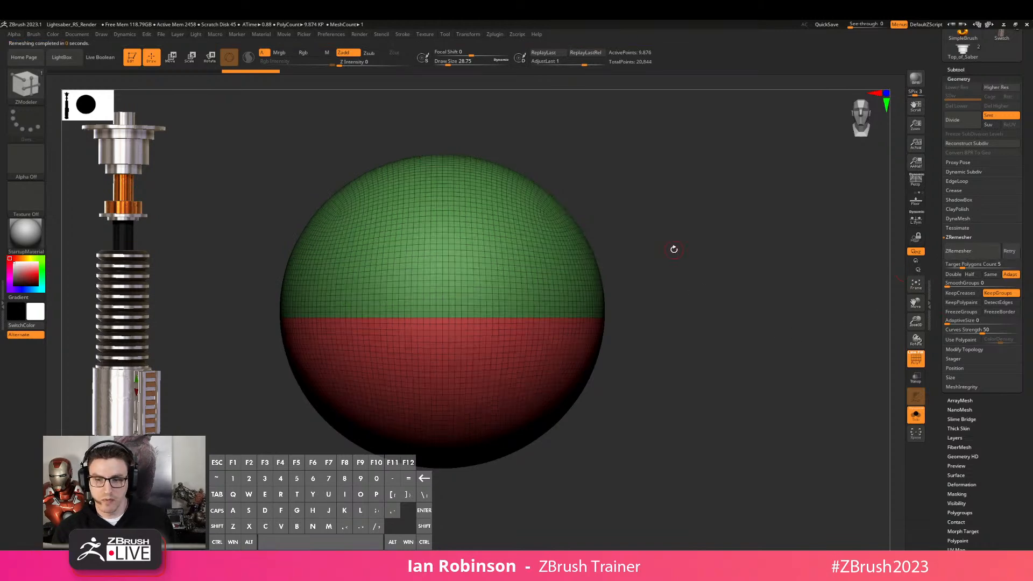
ZRemesh the sphere again with the target polygon count set to Half
click(970, 275)
click(974, 257)
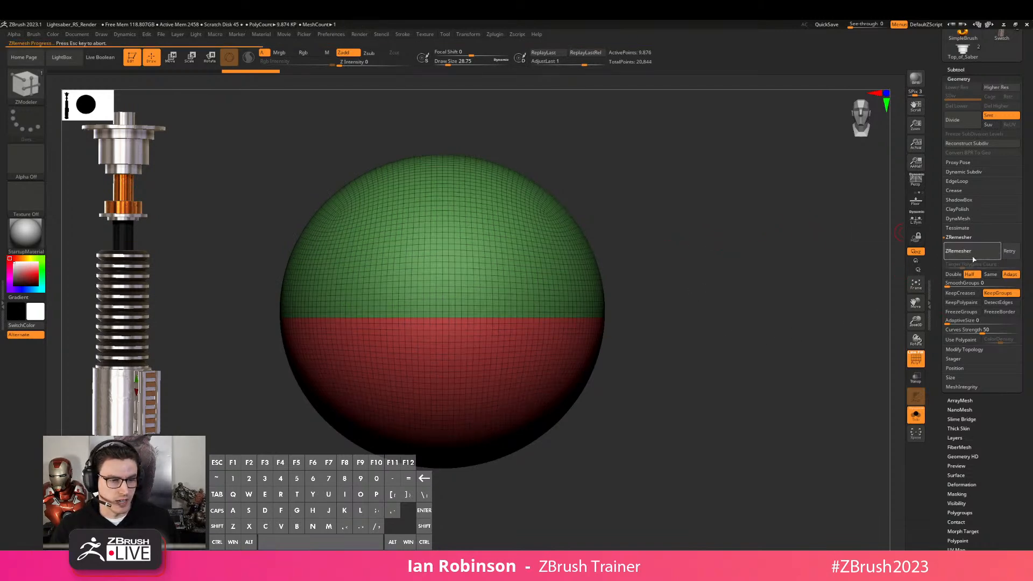
click(970, 255)
Set the ZModeler polygon action to Delete A Single Poly and delete two adjacent polygons on the green upper half
alt+right_drag(711, 221, 645, 280)
alt+right_drag(468, 281, 519, 276)
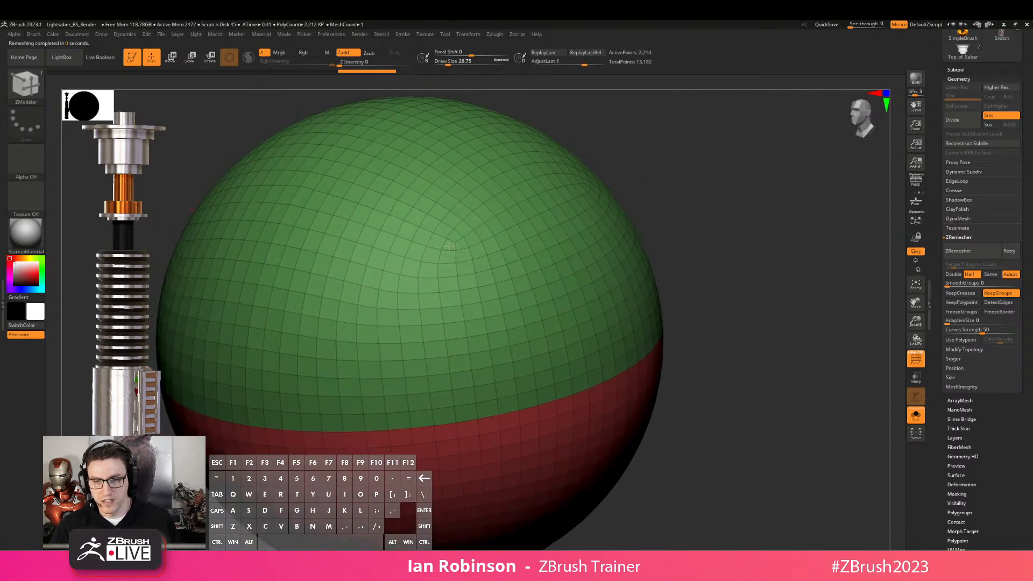
alt+right_drag(450, 247, 490, 267)
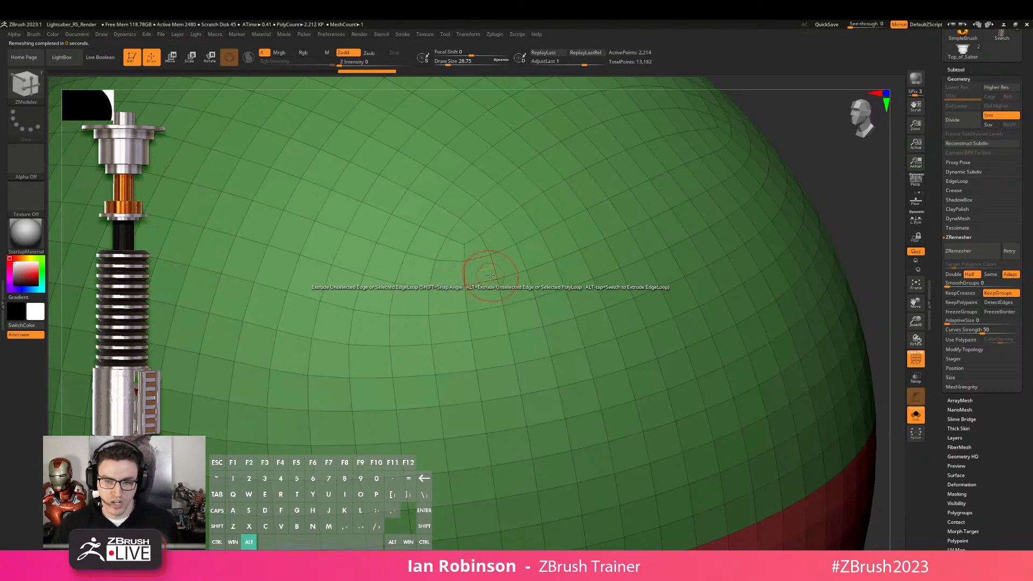
key(space)
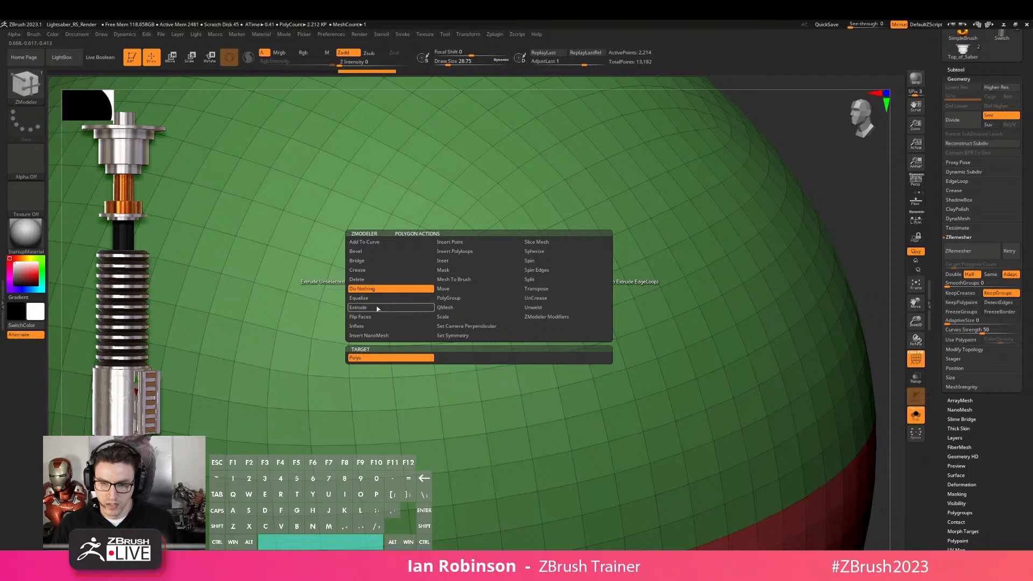
click(357, 279)
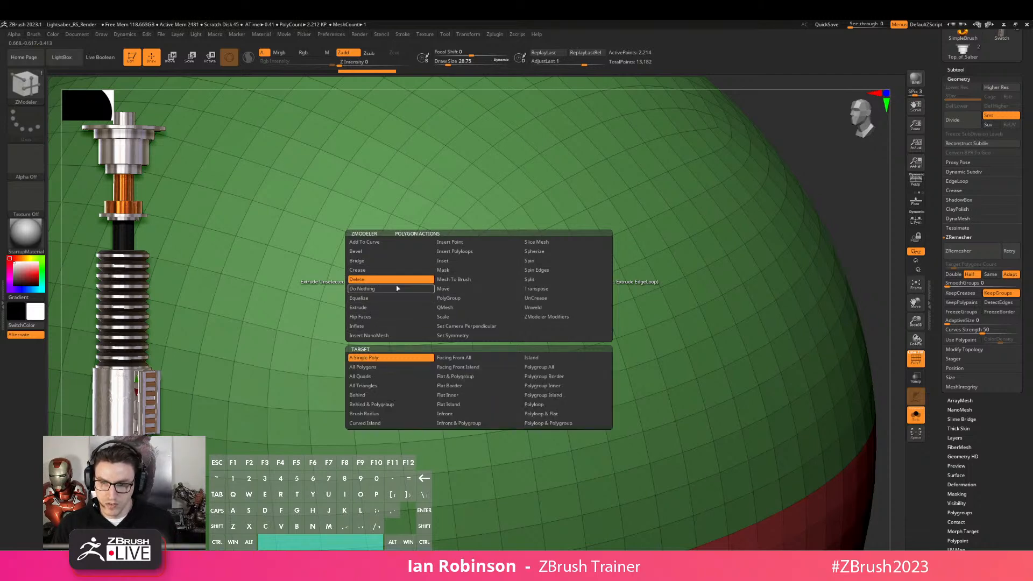
alt+drag(505, 262, 506, 263)
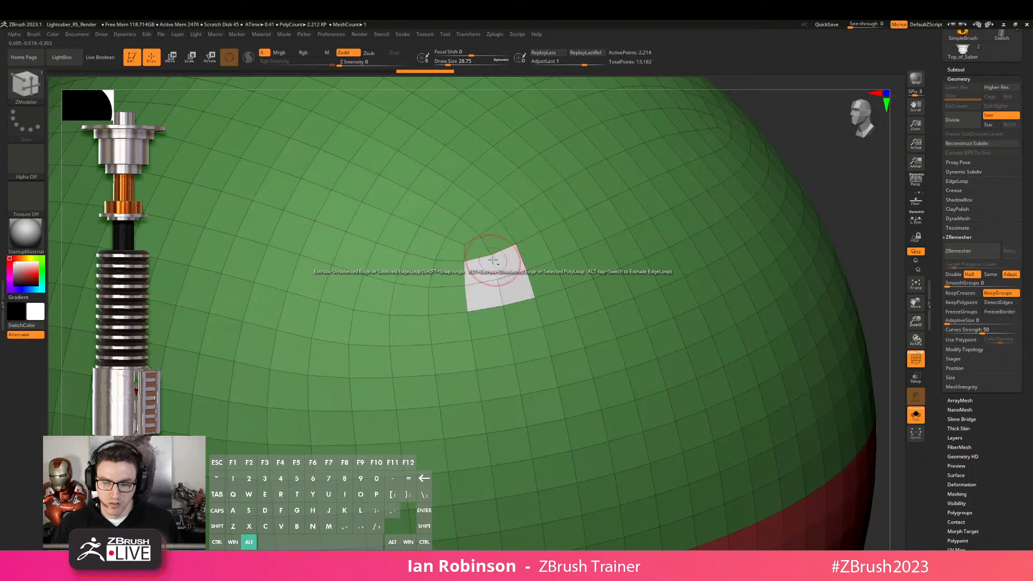
click(516, 281)
drag(863, 178, 787, 191)
alt+right_drag(500, 249, 447, 220)
drag(442, 213, 494, 332)
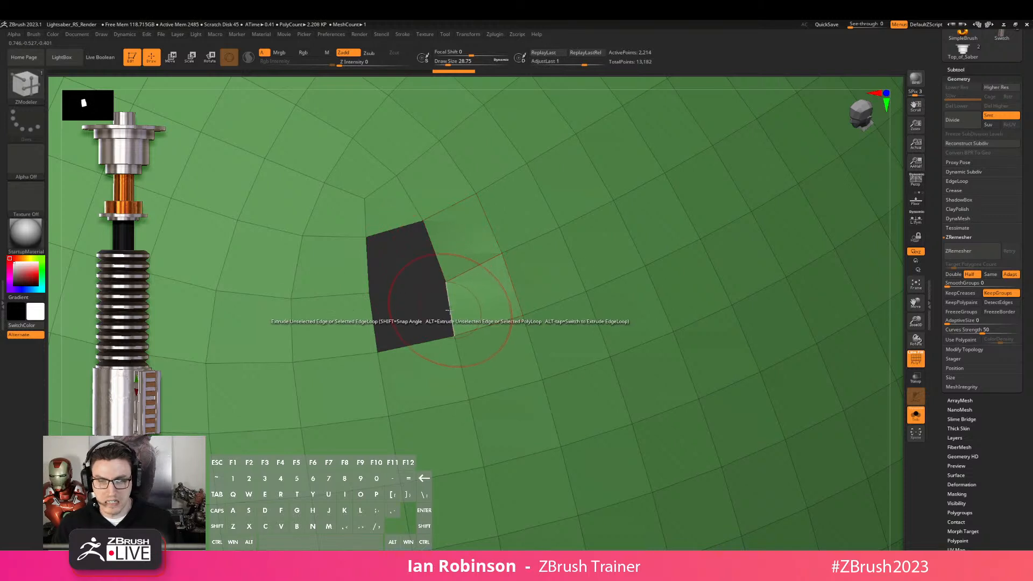
Set the ZModeler edge action to Bridge for Edges and bridge the hole's opposite edges with two polygons
key(space)
click(401, 336)
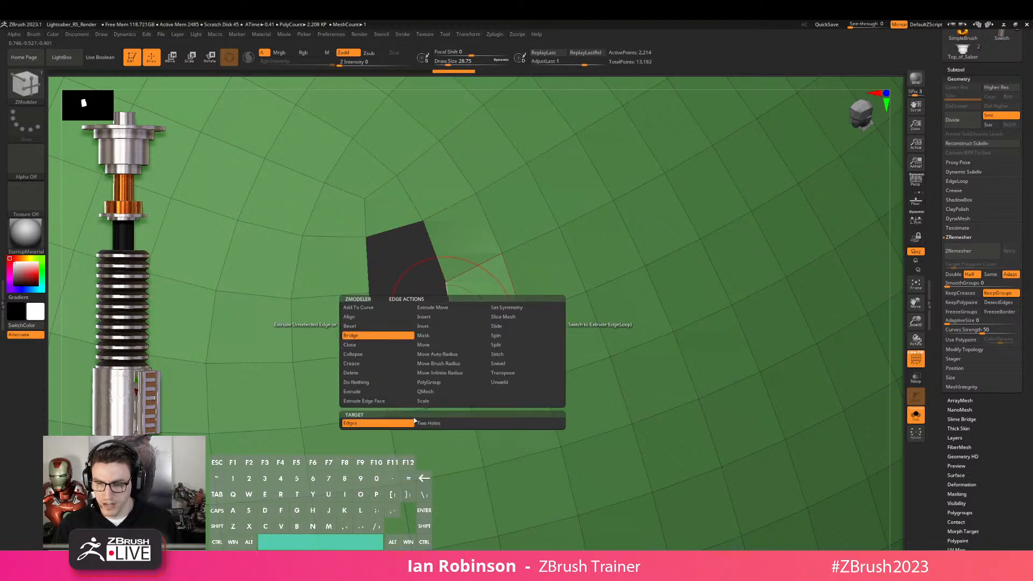
click(433, 254)
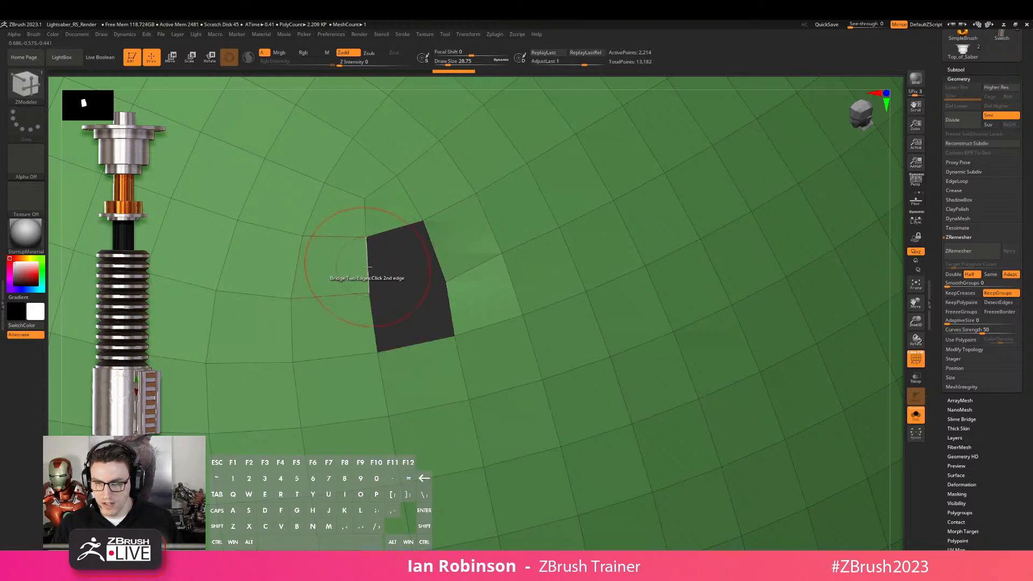
click(368, 266)
click(451, 320)
click(372, 324)
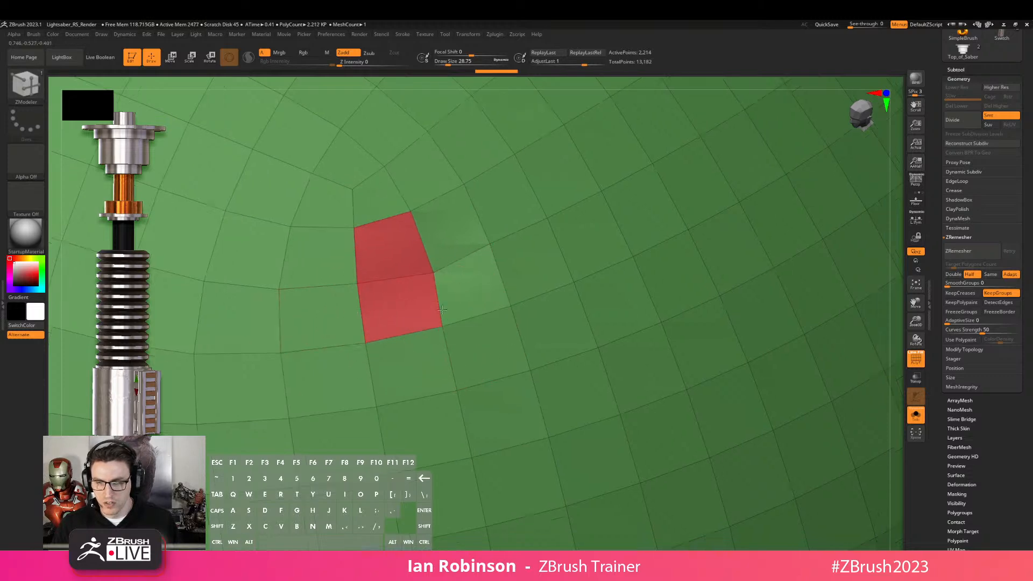
alt+right_drag(464, 328, 449, 319)
key(shift)
mouse_move(700, 258)
mouse_down()
mouse_move(726, 235)
mouse_move(712, 210)
mouse_move(692, 215)
mouse_move(685, 204)
mouse_up()
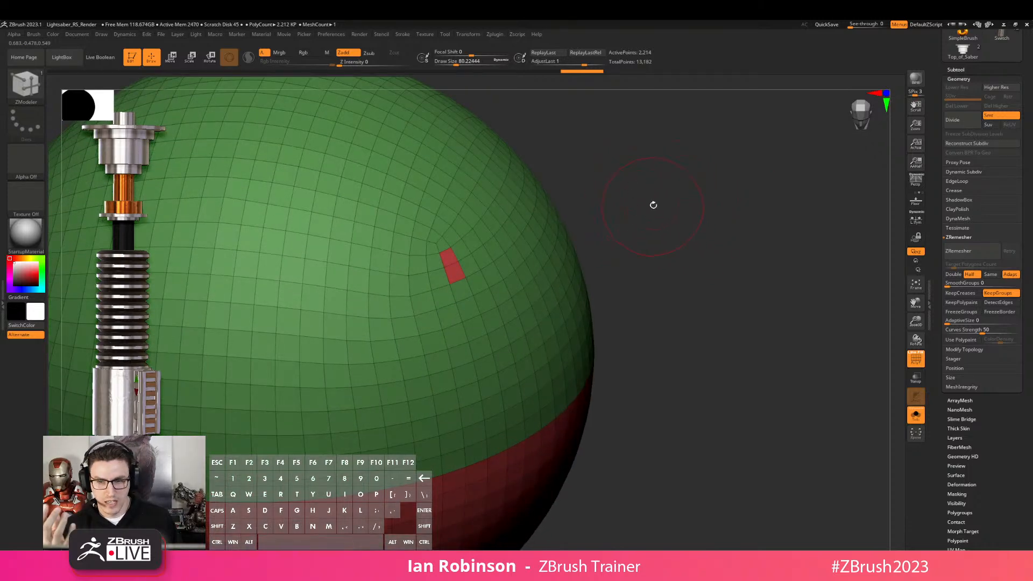
Reduce the draw size, set the ZModeler point action to Stitch, and weld a neighbouring point onto the red patch's upper corner
alt+right_drag(679, 230, 685, 199)
alt+right_drag(452, 233, 455, 404)
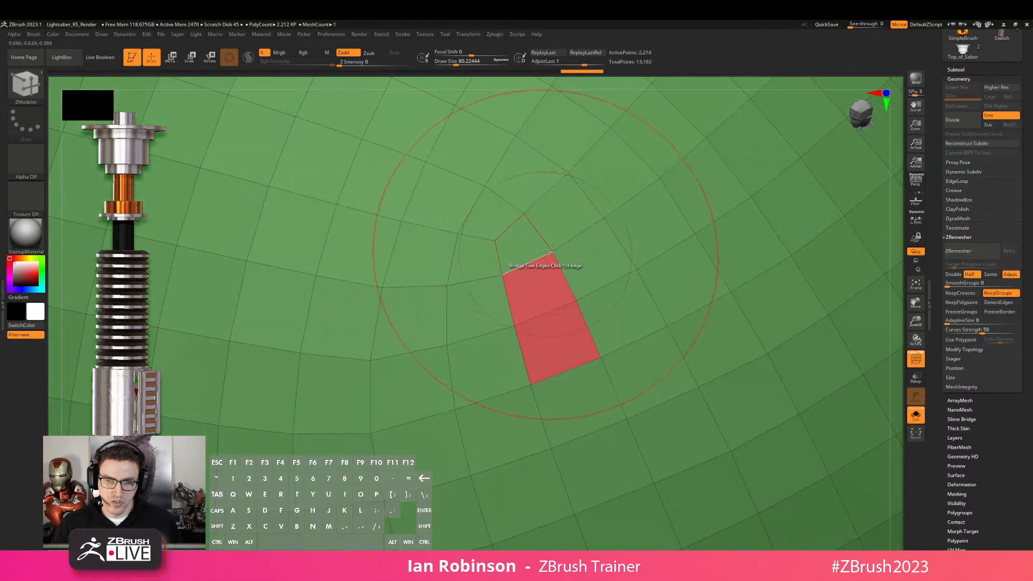
key(s)
drag(531, 246, 520, 244)
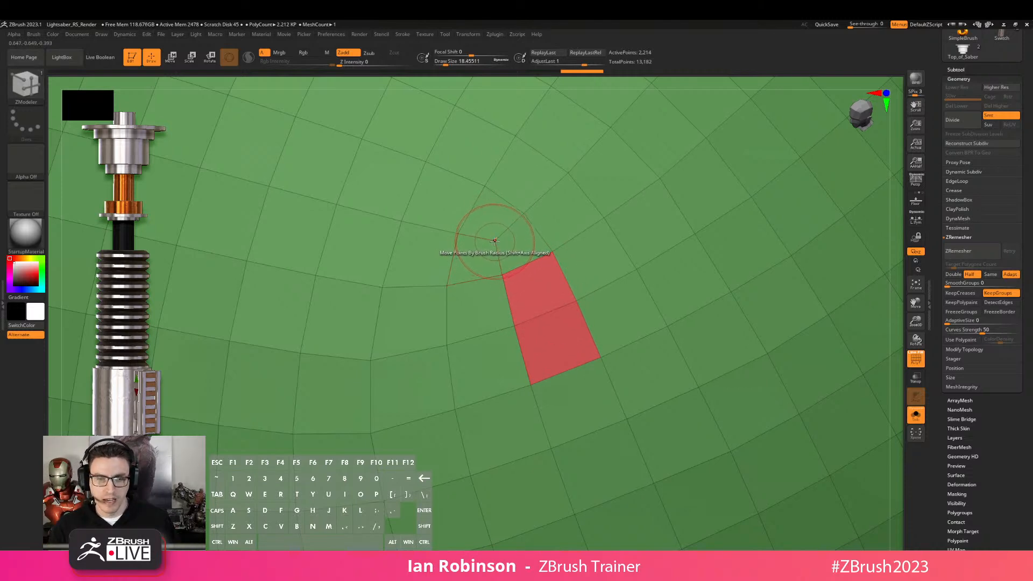
key(space)
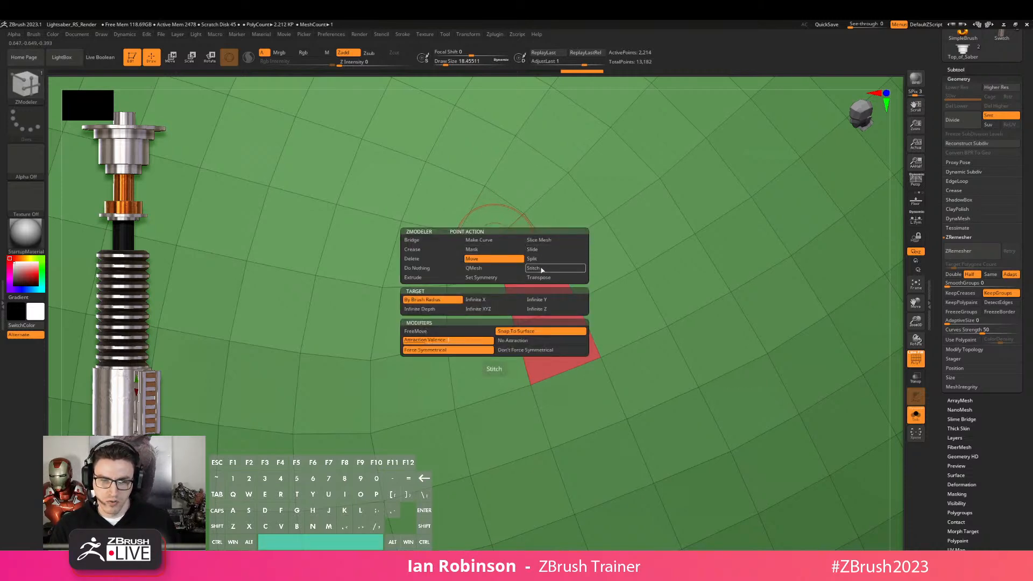
click(533, 268)
click(496, 240)
click(553, 251)
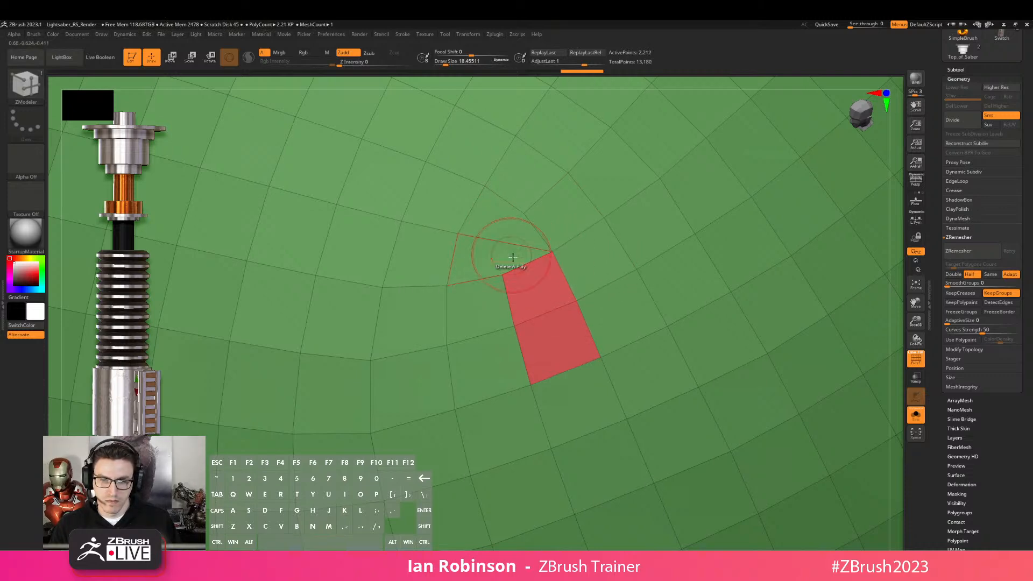
Delete the polygons around the stitched point at the upper end of the red patch
alt+right_drag(505, 277, 526, 284)
alt+right_drag(458, 280, 595, 253)
click(589, 286)
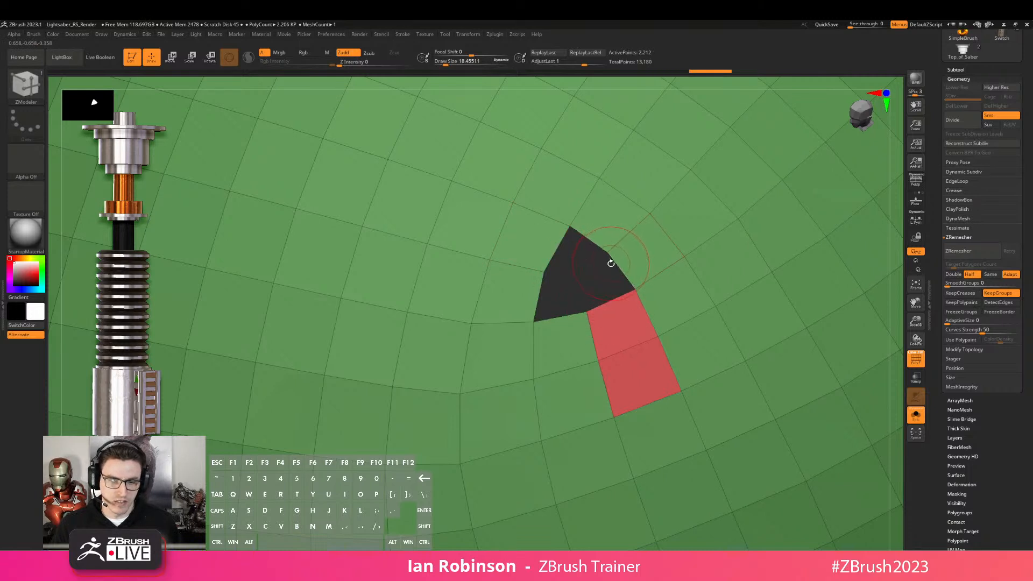
Extrude an edge into the hole above the red patch and bridge the remaining gaps to close it
key(space)
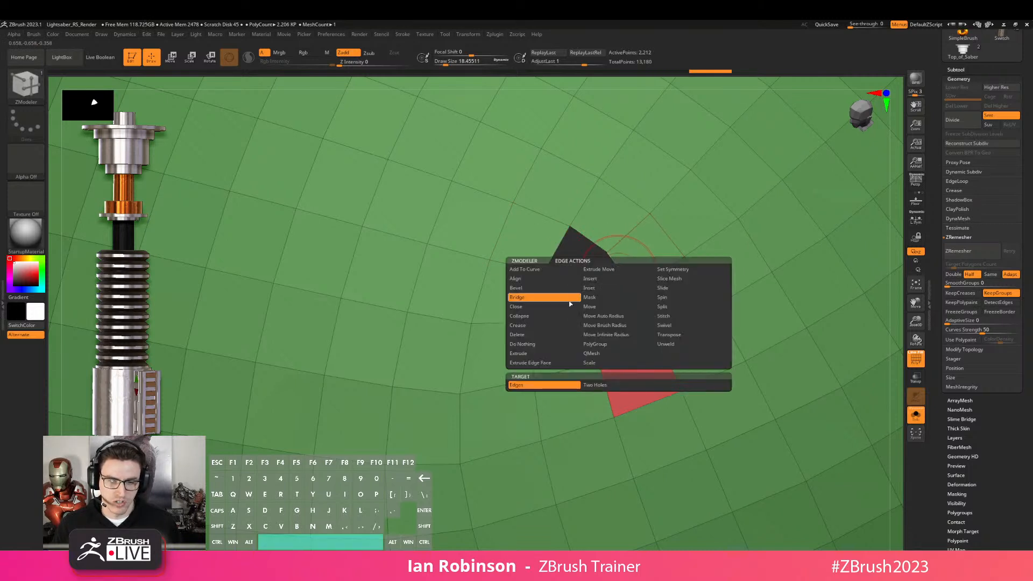
click(545, 354)
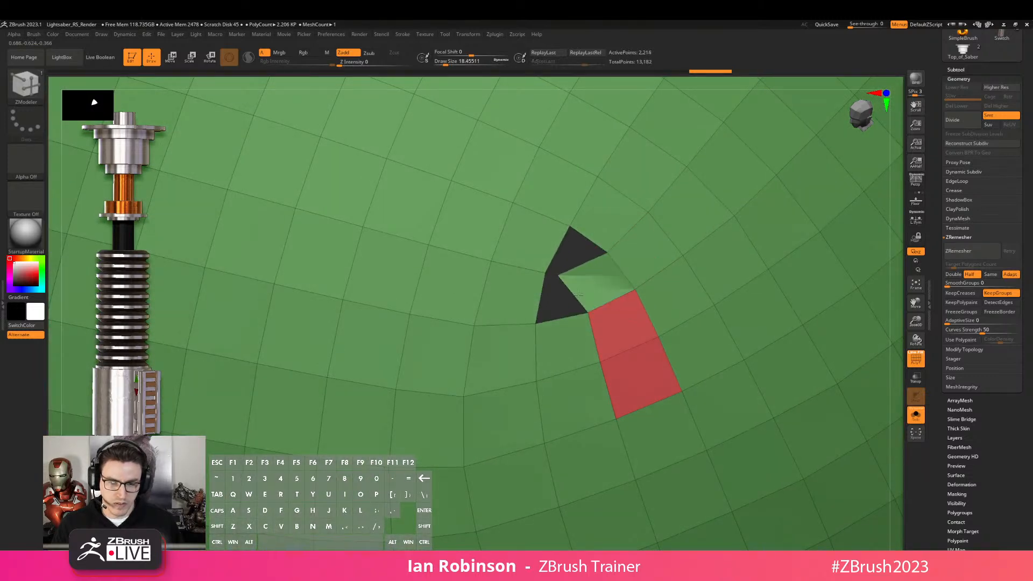
key(space)
click(558, 303)
key(s)
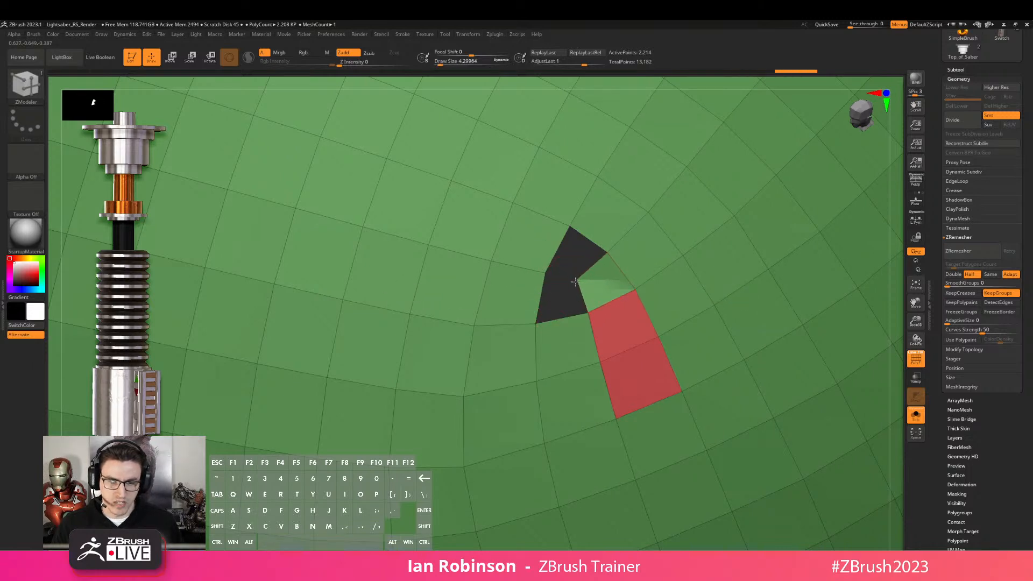
mouse_move(544, 284)
mouse_down()
mouse_move(570, 270)
mouse_move(587, 228)
mouse_move(603, 243)
mouse_up()
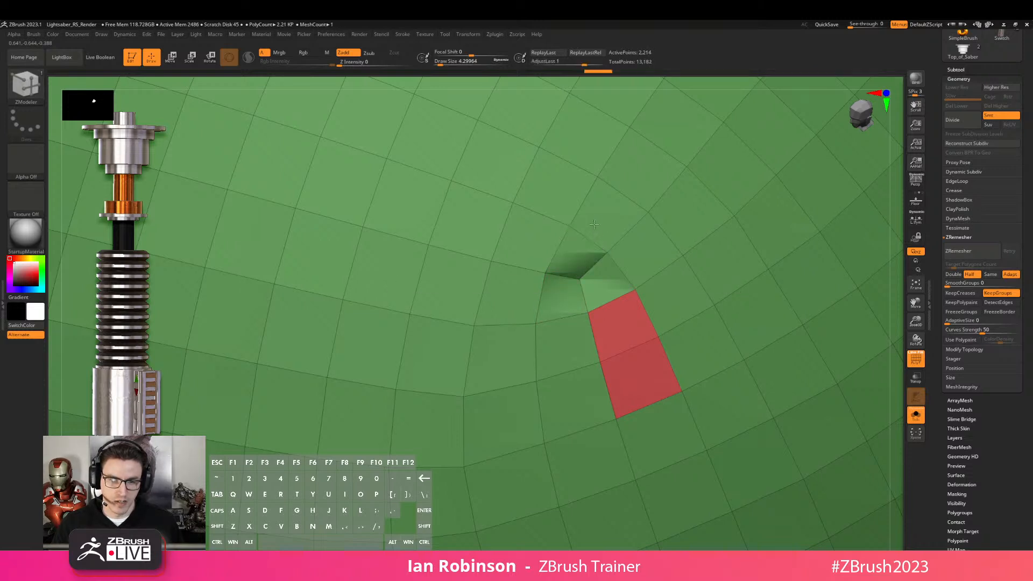
Set the draw size to about 25 and smooth the rebuilt polygons above the red patch
key(s)
drag(580, 279, 595, 279)
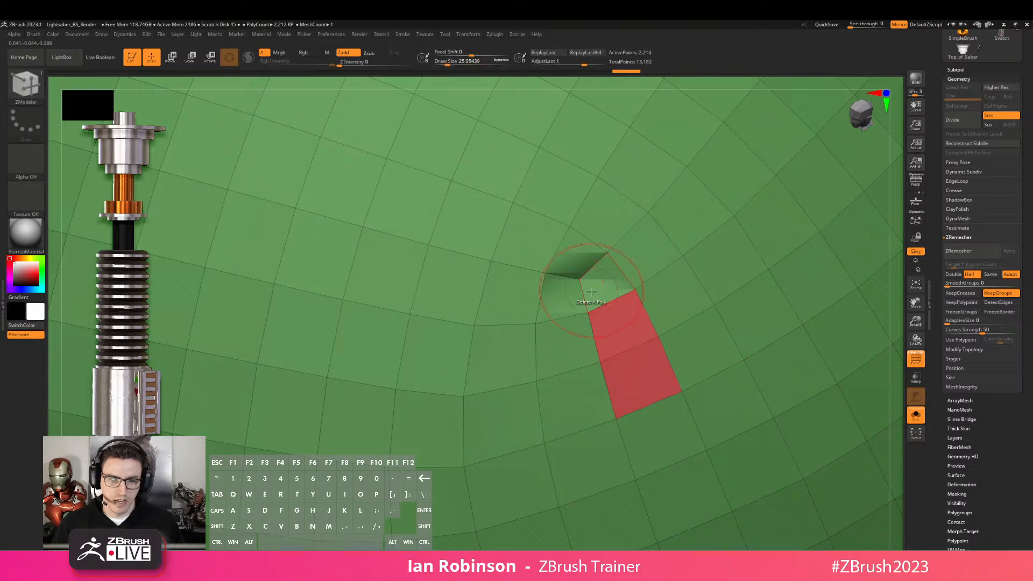
key(shift)
alt+right_drag(667, 325, 517, 270)
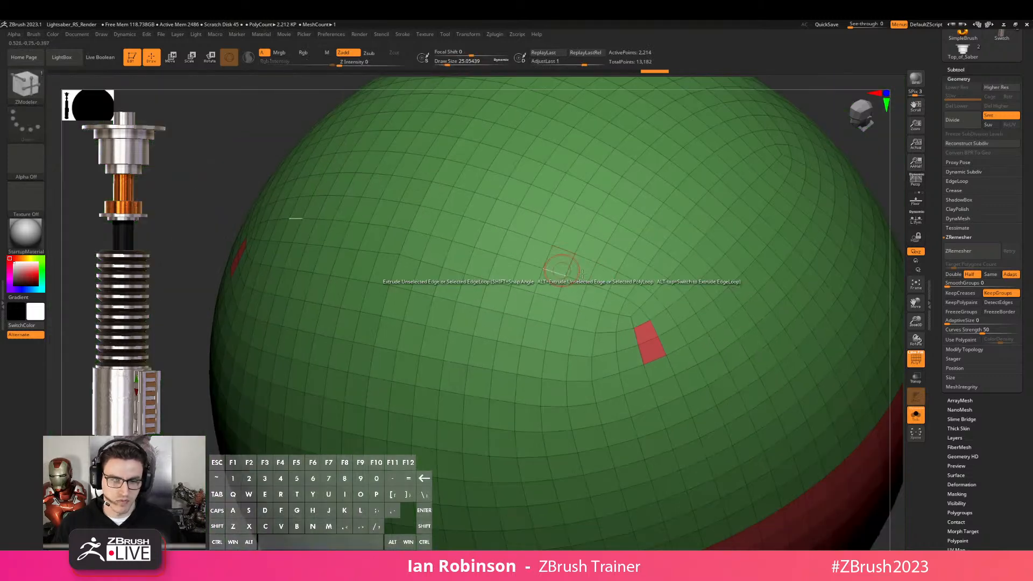
alt+right_drag(581, 309, 477, 322)
mouse_move(554, 357)
alt+right_down()
mouse_move(499, 266)
mouse_move(777, 221)
mouse_move(748, 248)
alt+right_up()
drag(709, 242, 595, 299)
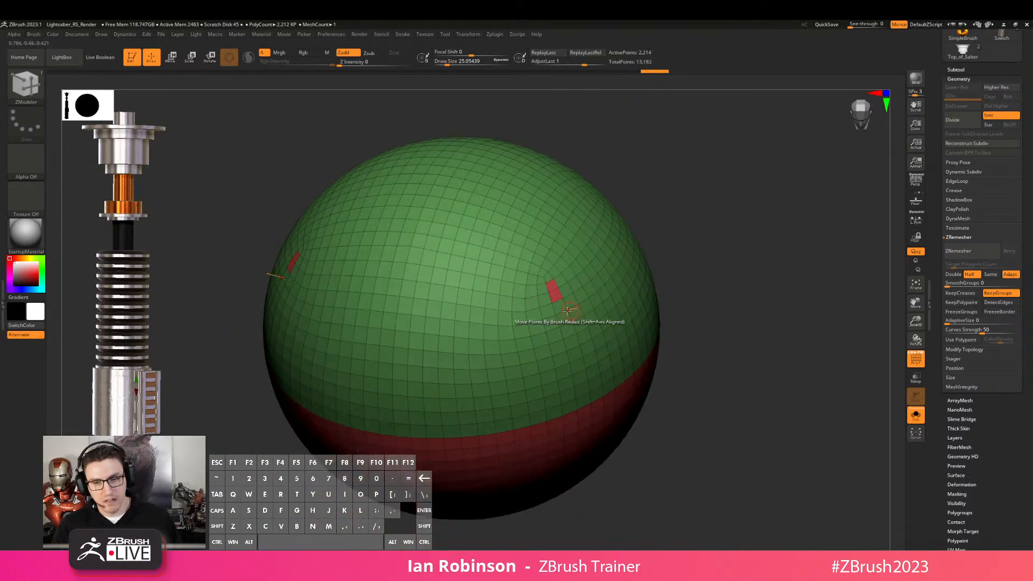
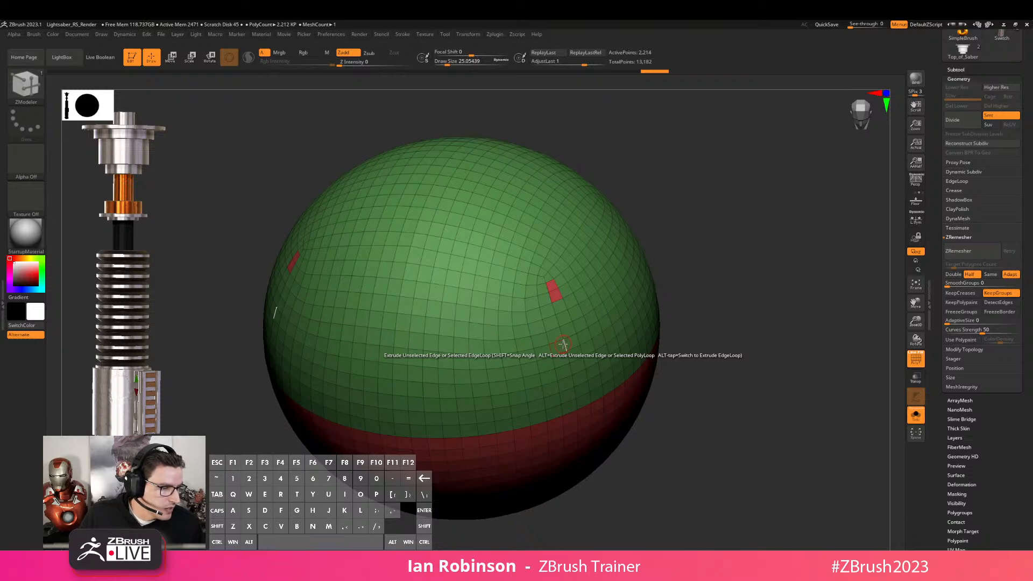
Merge all polygons of the PolySphere into one single polygroup
alt+drag(683, 226, 740, 221)
alt+drag(740, 221, 714, 205)
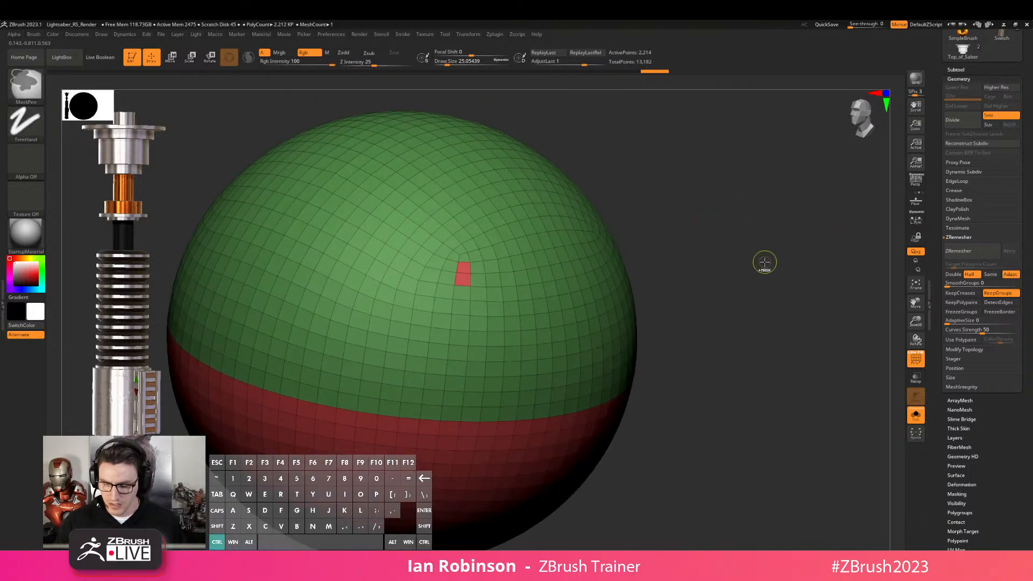
key(ctrl+w)
shift+drag(761, 251, 711, 214)
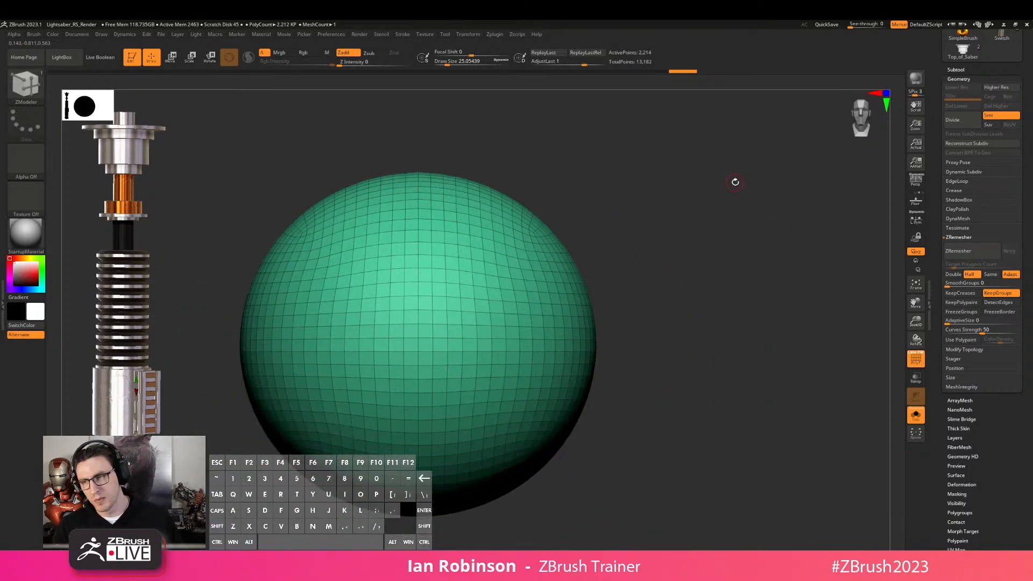
Switch the sculpting brush from ZModeler to the Topology brush
key(b)
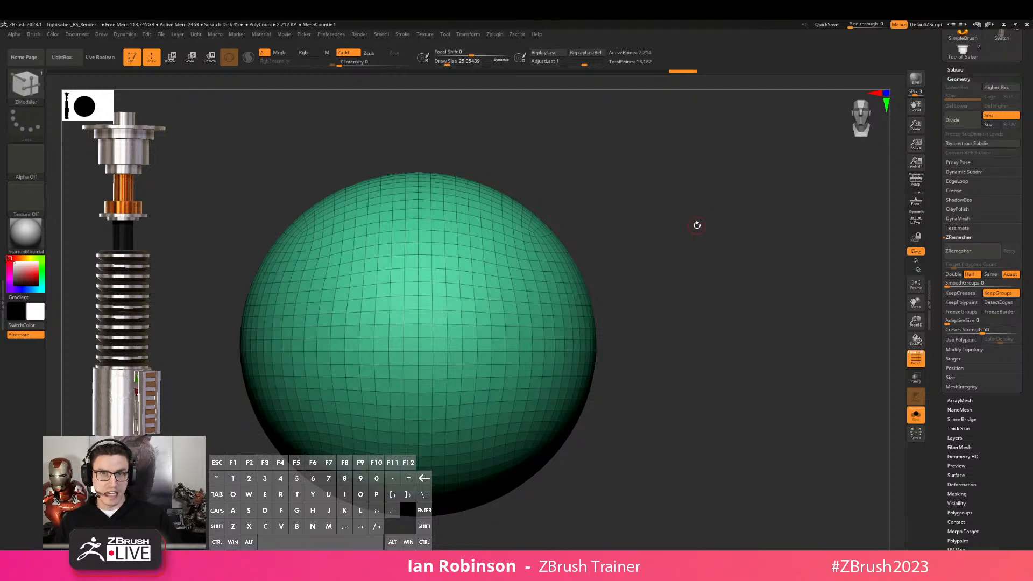
key(b)
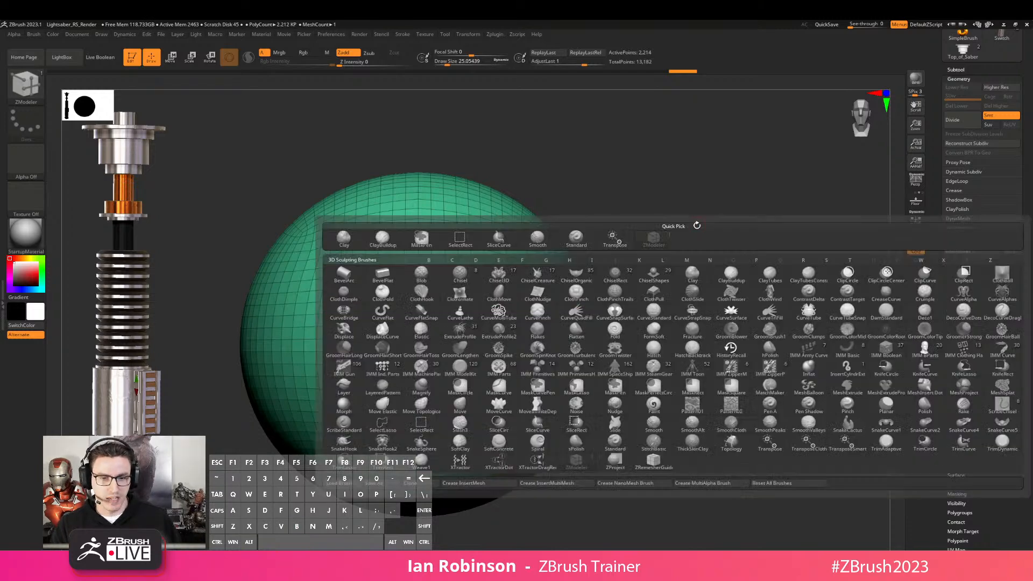
key(t)
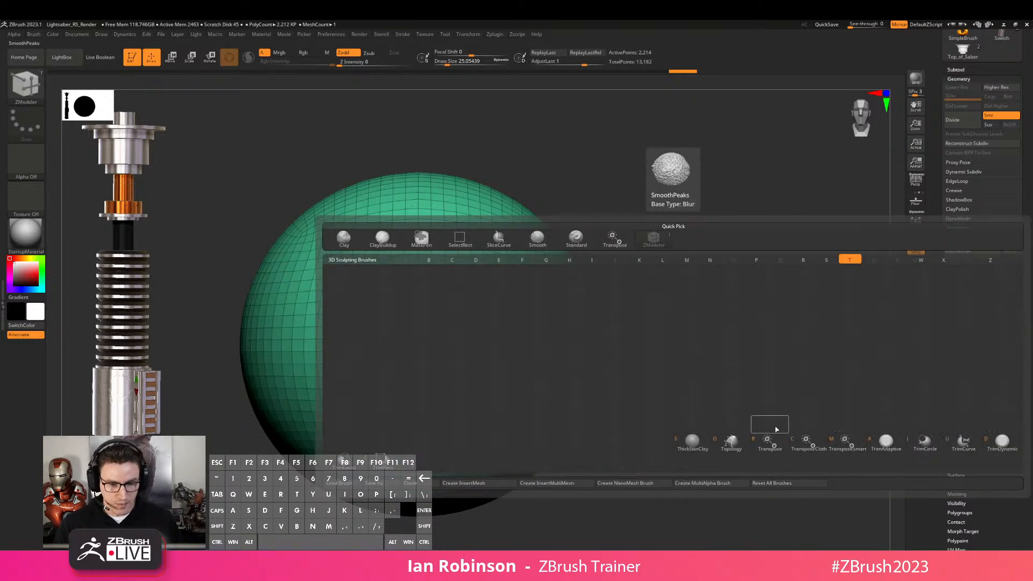
click(732, 446)
drag(689, 258, 704, 237)
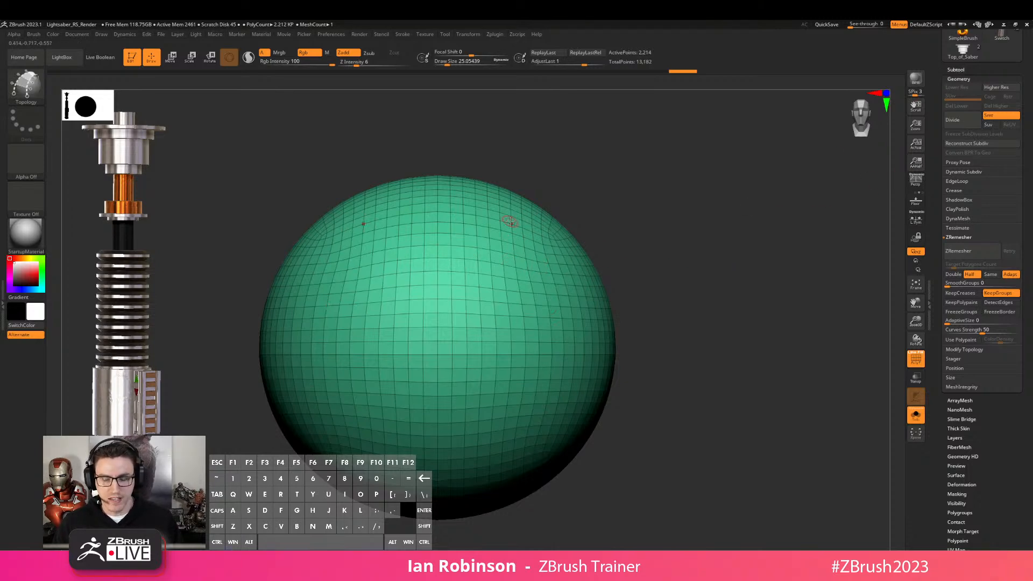
Draw two long vertical topology curves with six crossing strokes on one side of the sphere, outlining a strip of five quads
alt+drag(724, 256, 724, 218)
drag(724, 219, 694, 235)
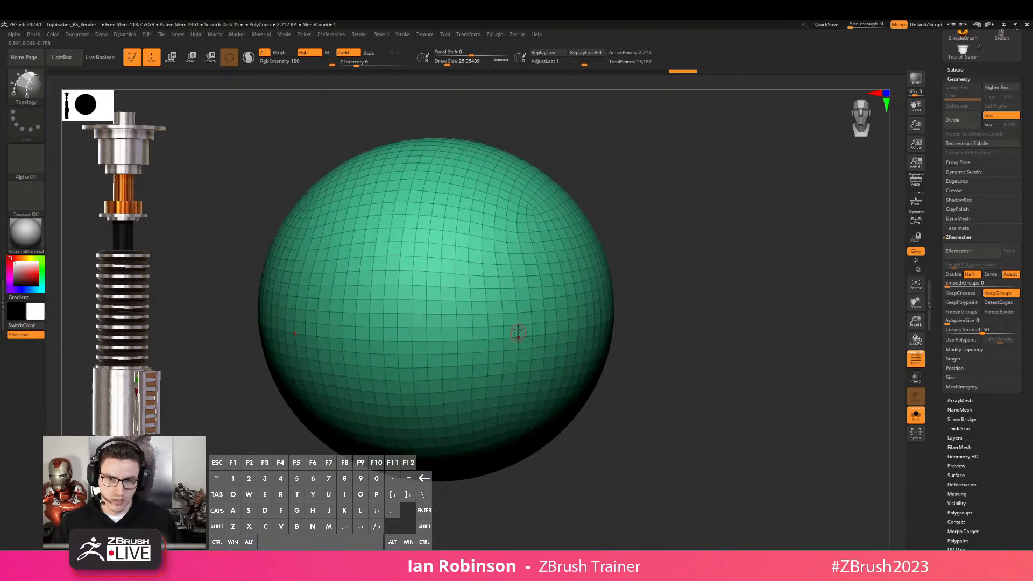
shift+drag(645, 207, 719, 201)
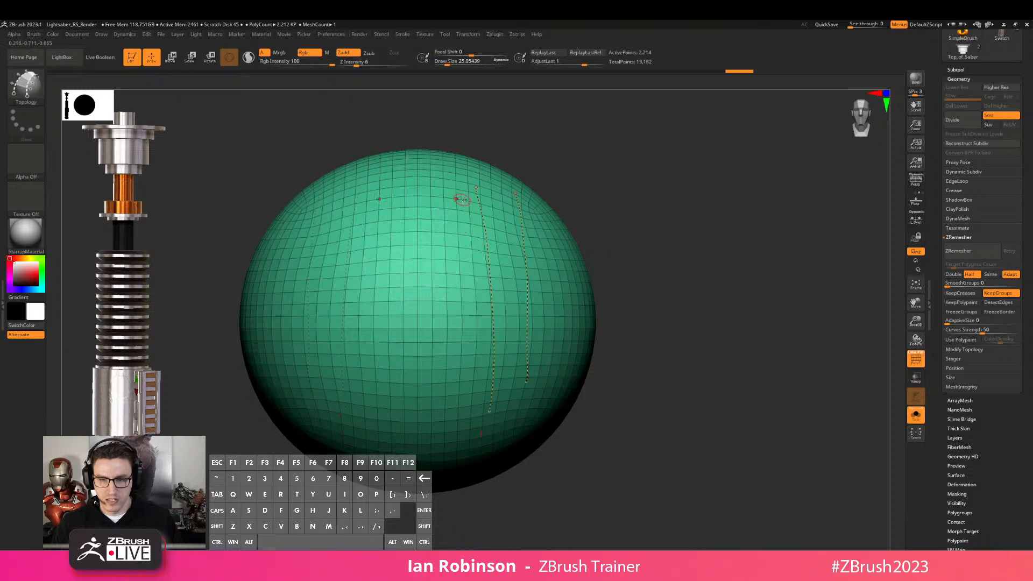
drag(468, 308, 535, 305)
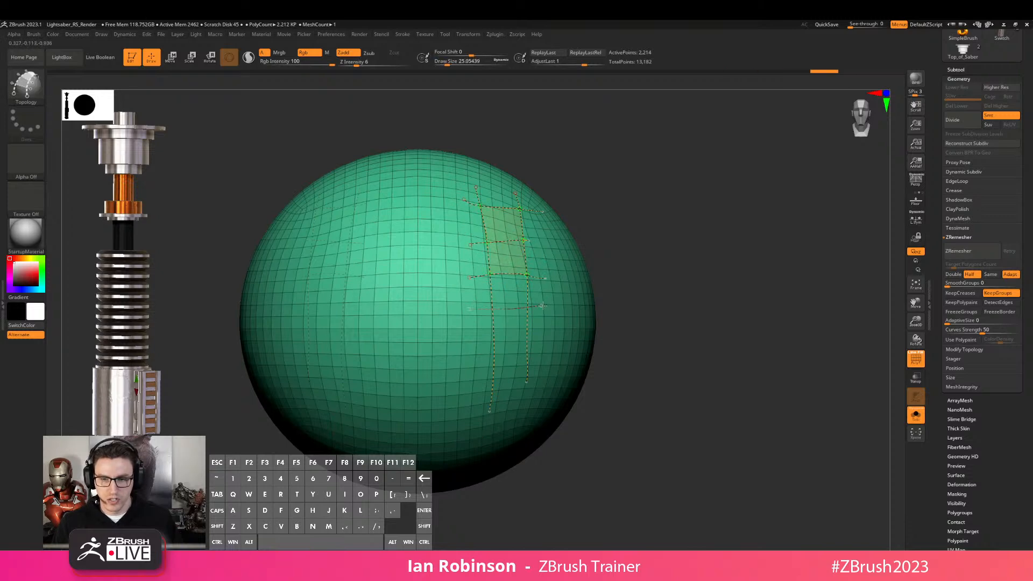
drag(506, 340, 557, 339)
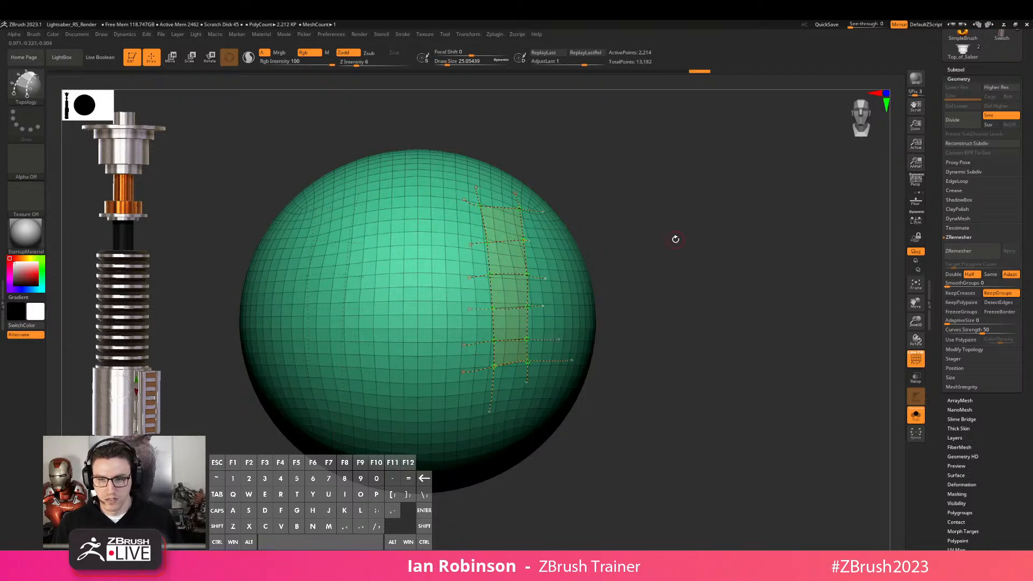
drag(683, 176, 627, 189)
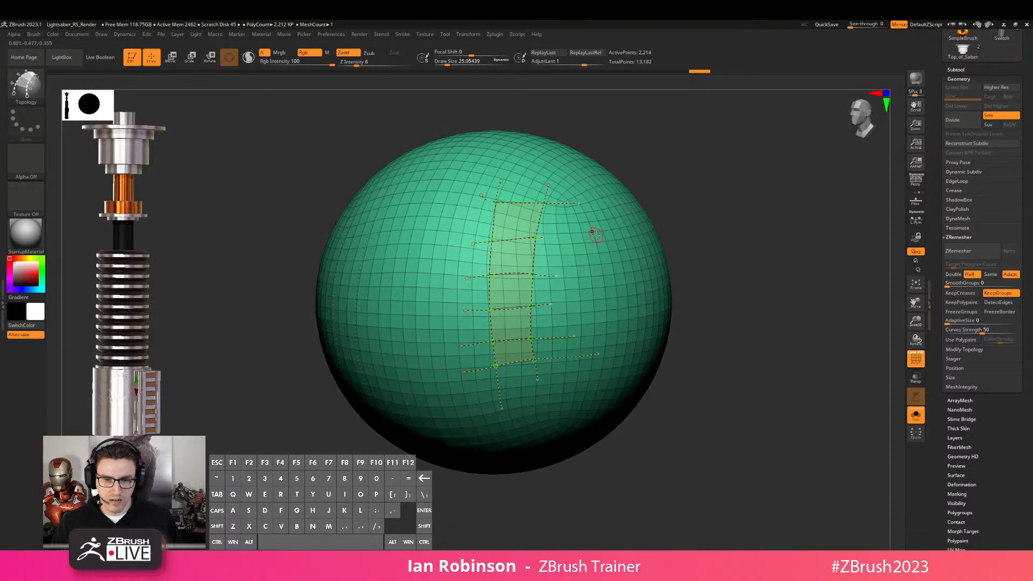
Generate the strip from the topology curves at a draw size of about 25, inspect its thickness, and undo it
alt+click(591, 235)
drag(710, 200, 739, 203)
alt+drag(631, 233, 632, 201)
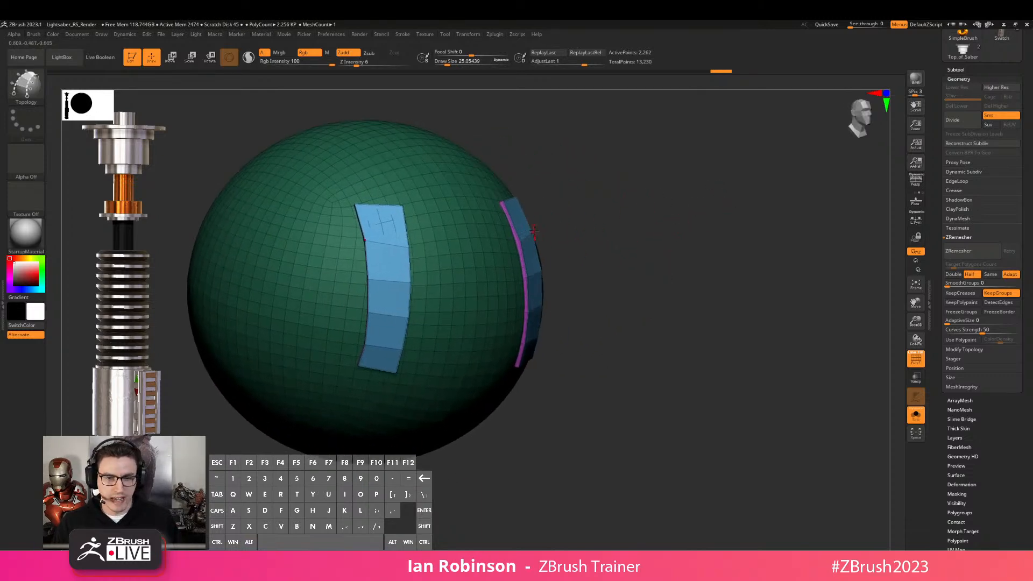
alt+drag(538, 236, 619, 274)
right_drag(493, 221, 560, 272)
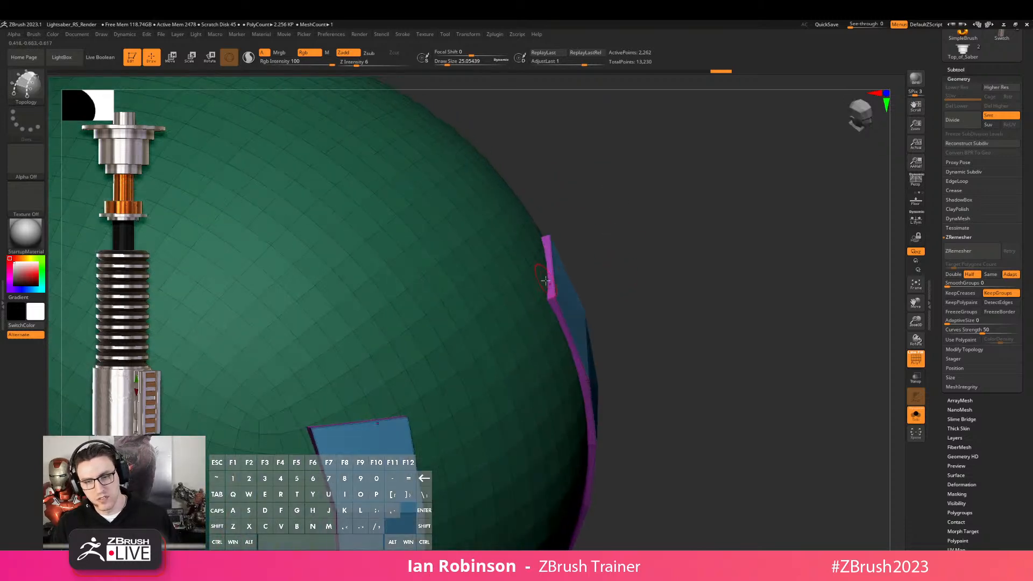
key(ctrl+z)
mouse_move(701, 249)
shift+mouse_down()
mouse_move(709, 237)
mouse_move(699, 242)
shift+mouse_up()
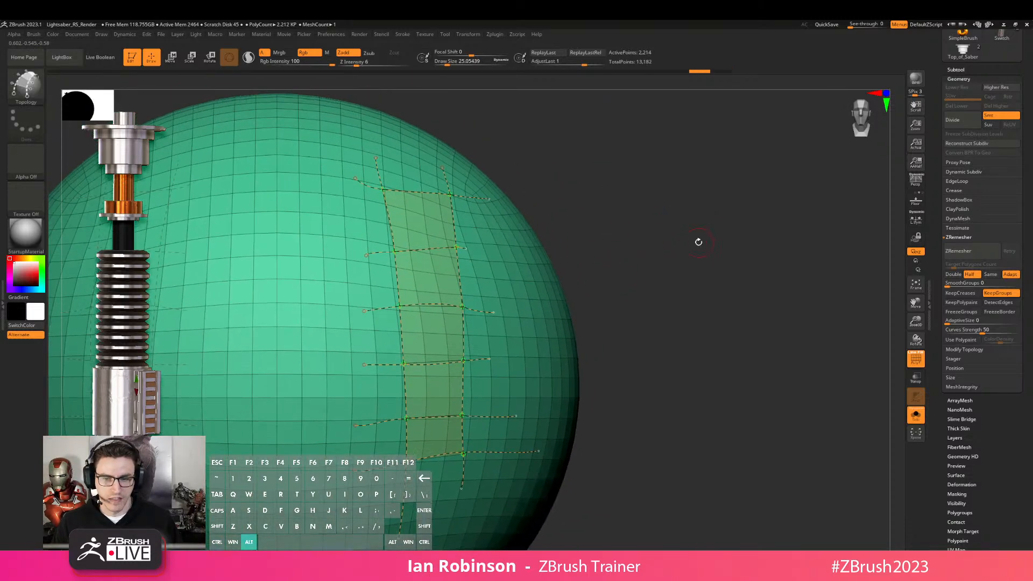
Set the draw size to 1 and generate a single-sided strip from the topology curves
key(s)
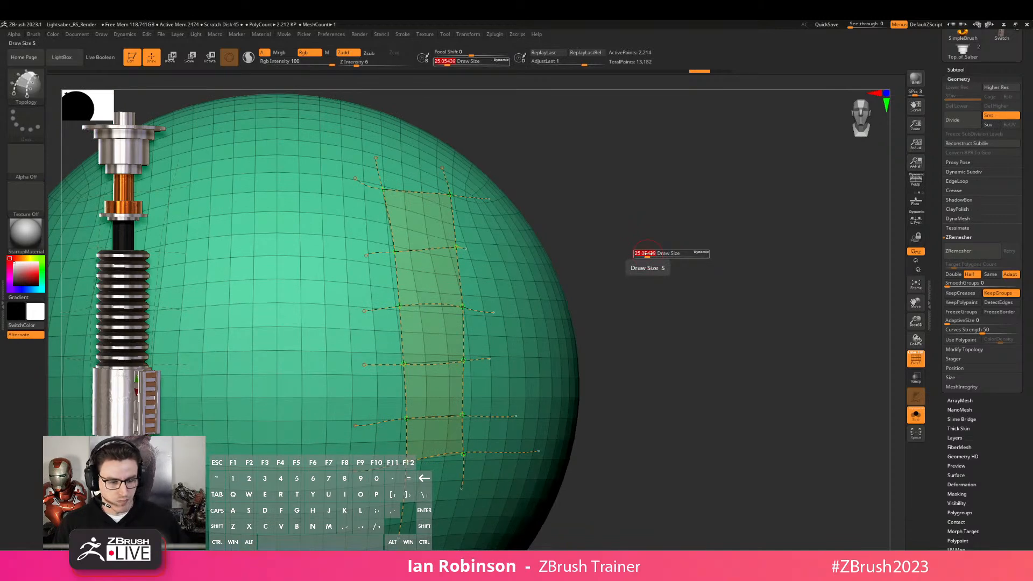
key(Return)
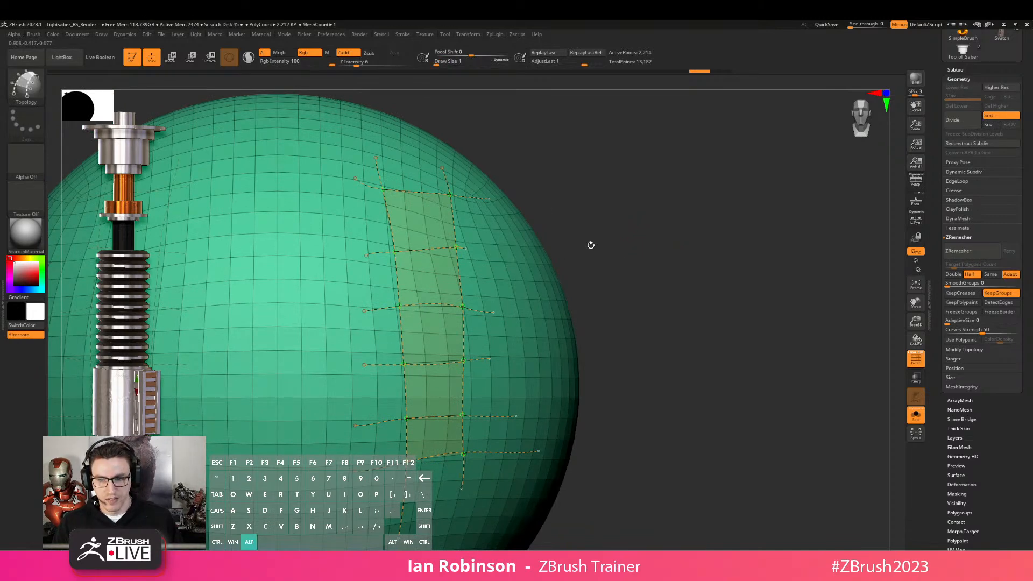
drag(617, 230, 577, 243)
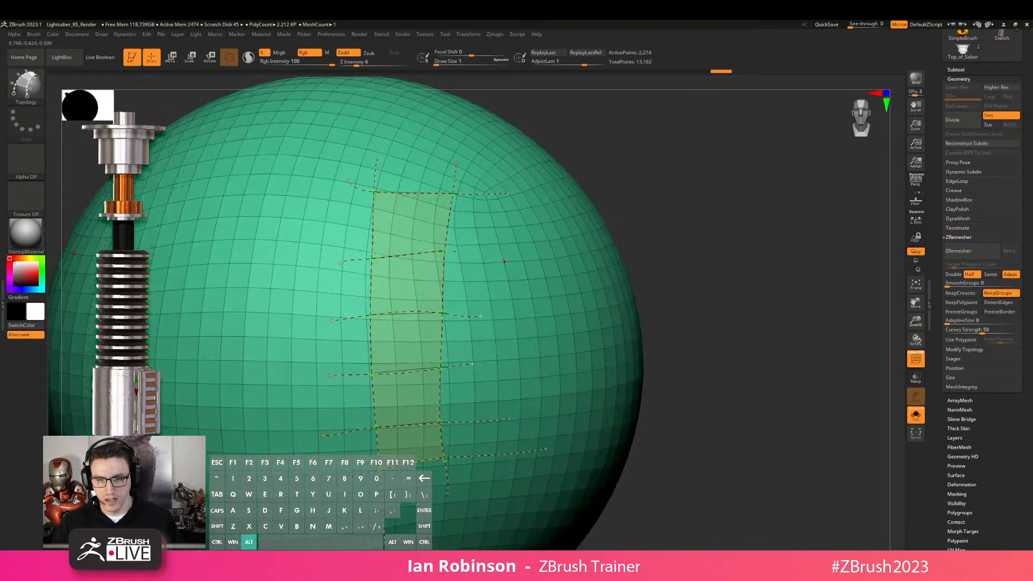
alt+click(527, 252)
Isolate the generated strip to inspect it, then bring back the sphere with its topology curves
key(ctrl+shift)
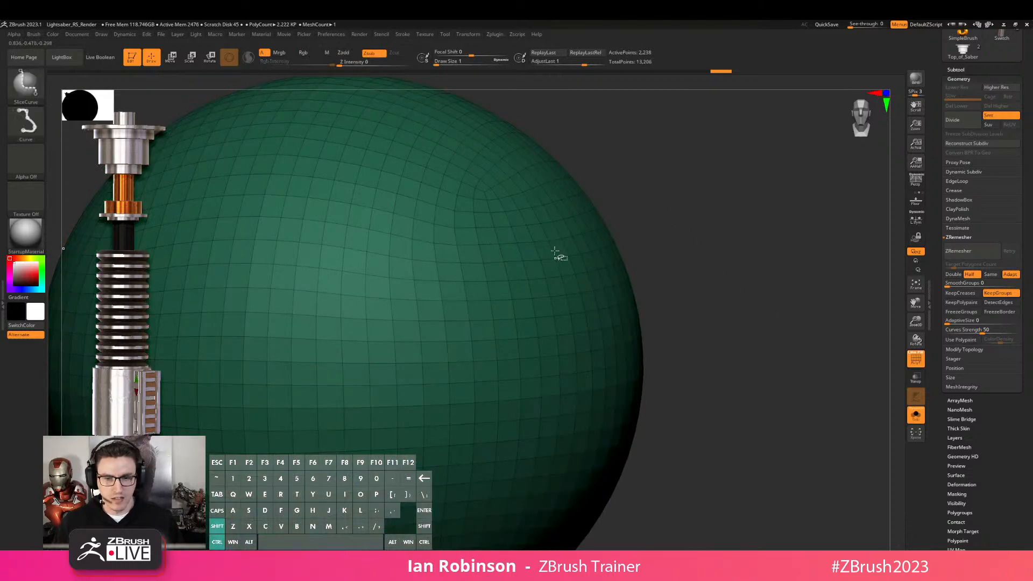
ctrl+shift+click(559, 258)
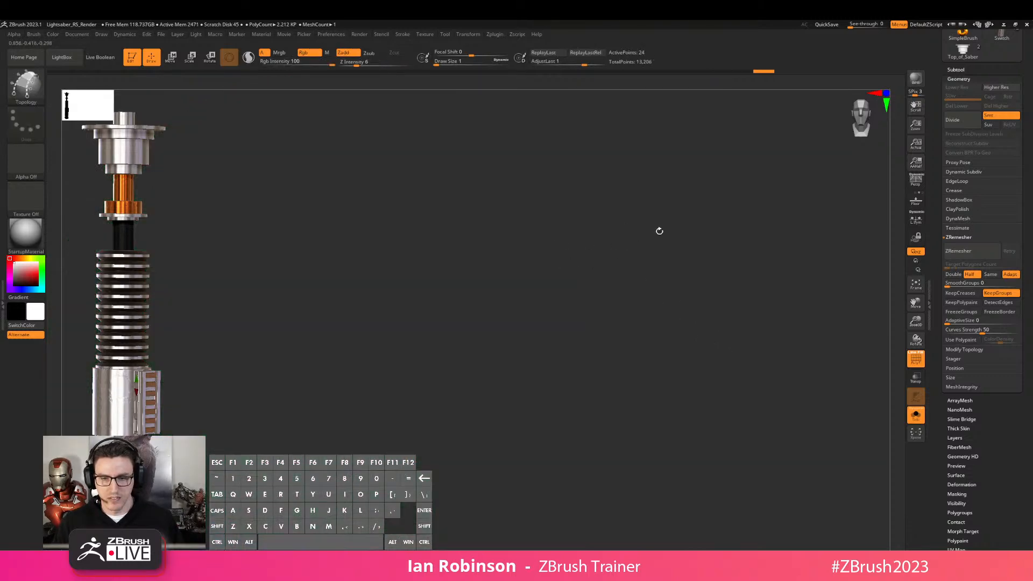
drag(710, 219, 625, 228)
drag(590, 291, 604, 246)
ctrl+shift+click(703, 215)
mouse_move(702, 226)
mouse_down()
mouse_move(680, 224)
mouse_move(716, 235)
mouse_move(592, 280)
mouse_move(627, 306)
mouse_up()
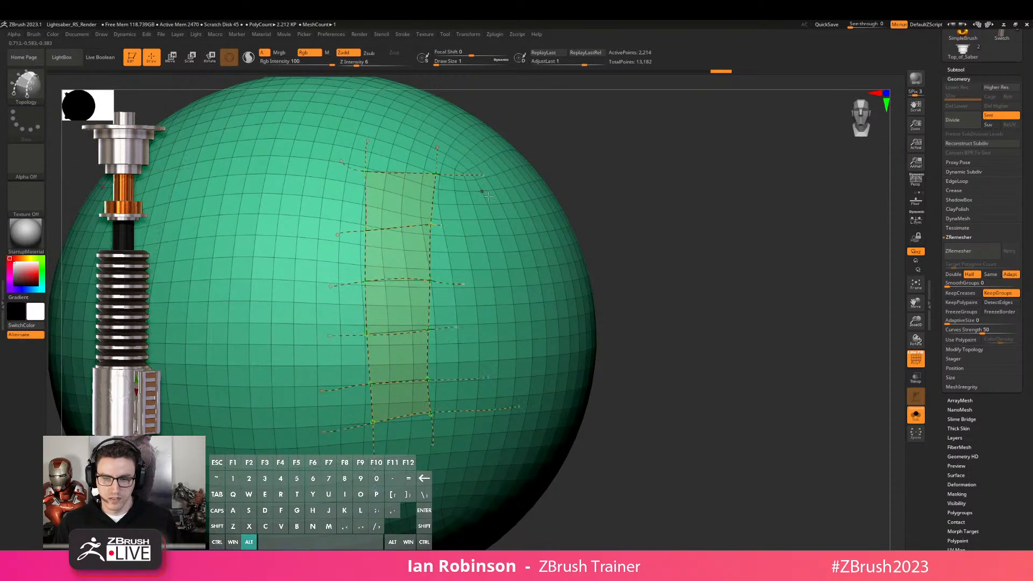
Try generating the strip at a draw size of about 13 and undo the attempt
mouse_move(620, 316)
mouse_down()
mouse_move(491, 242)
mouse_move(518, 266)
mouse_up()
key(s)
mouse_move(469, 270)
right_down()
mouse_move(430, 268)
mouse_move(521, 261)
right_up()
key(s)
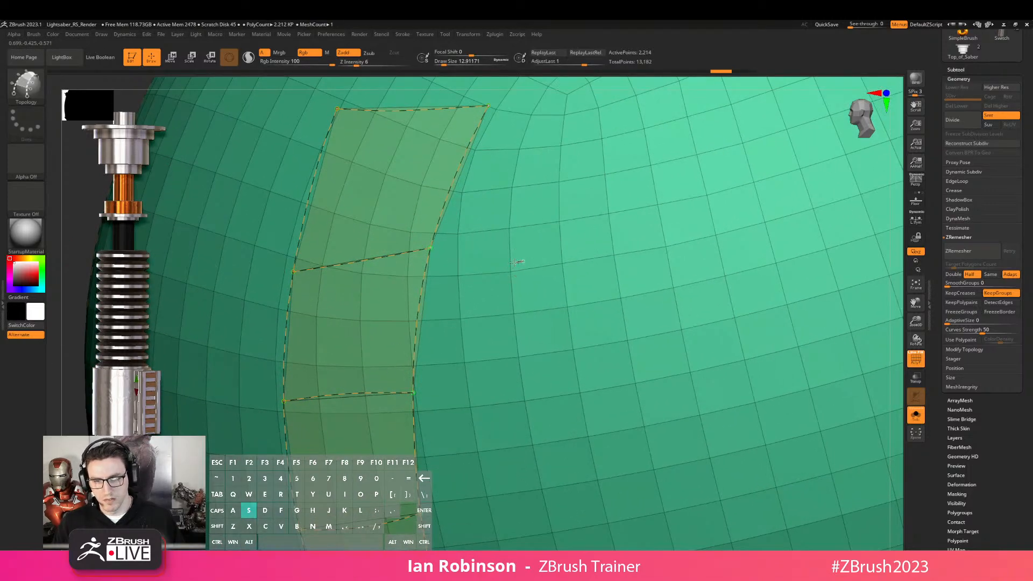
click(526, 265)
key(ctrl+z)
key(ctrl+z)
key(ctrl+shift+z)
Set the draw size back to 1 and convert the topology curves into flat, single-sided strips
text(s)
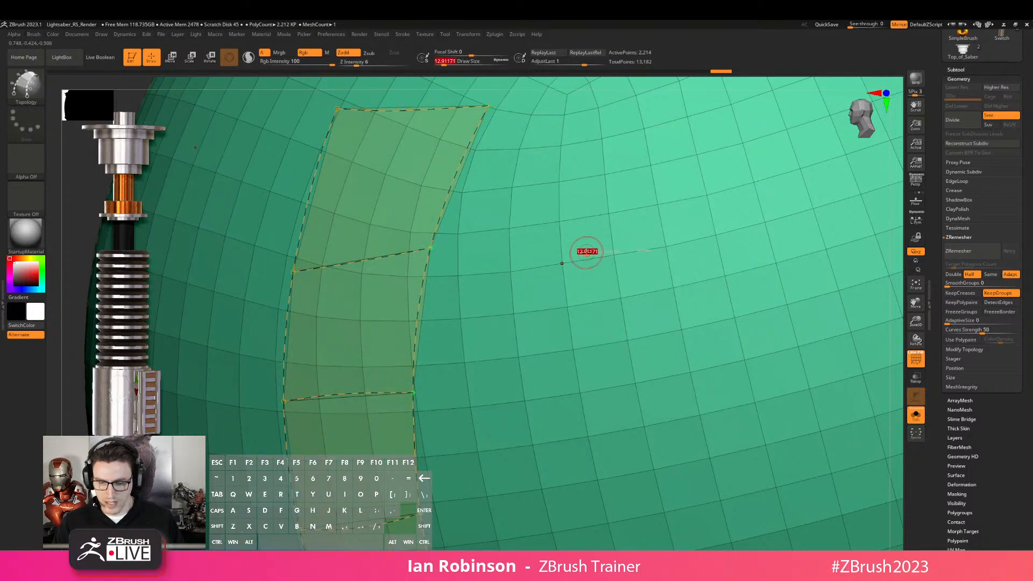
text(1)
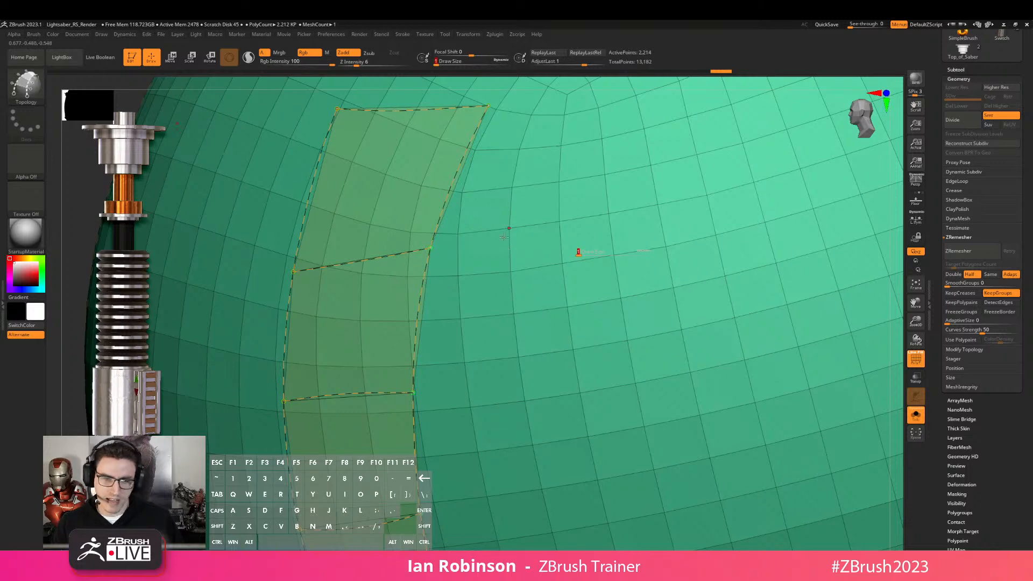
click(526, 245)
text(1)
key(Return)
click(485, 297)
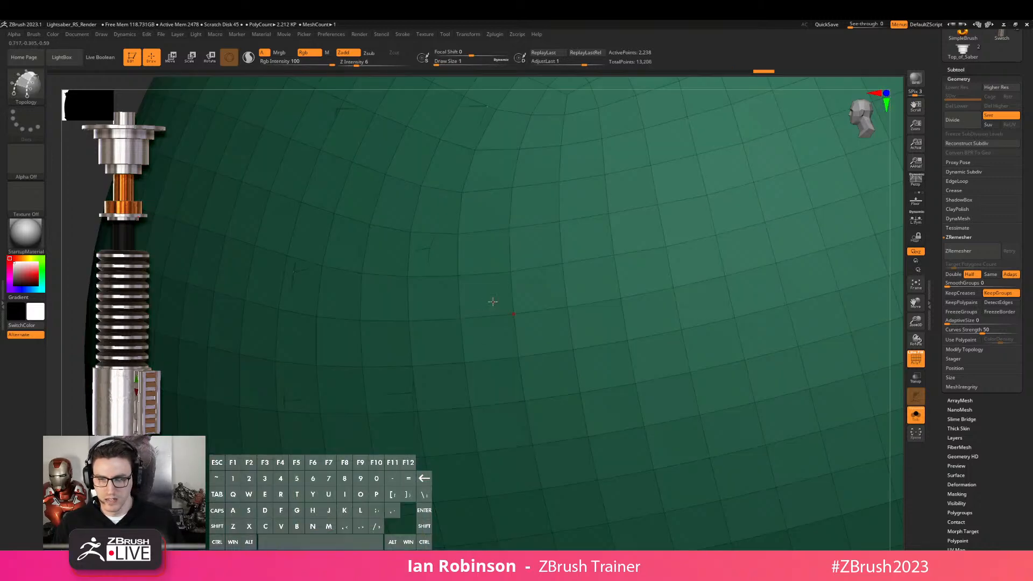
Hide the sphere so that only the two mirrored polygon strips are shown, and face them from the front
key(ctrl+shift)
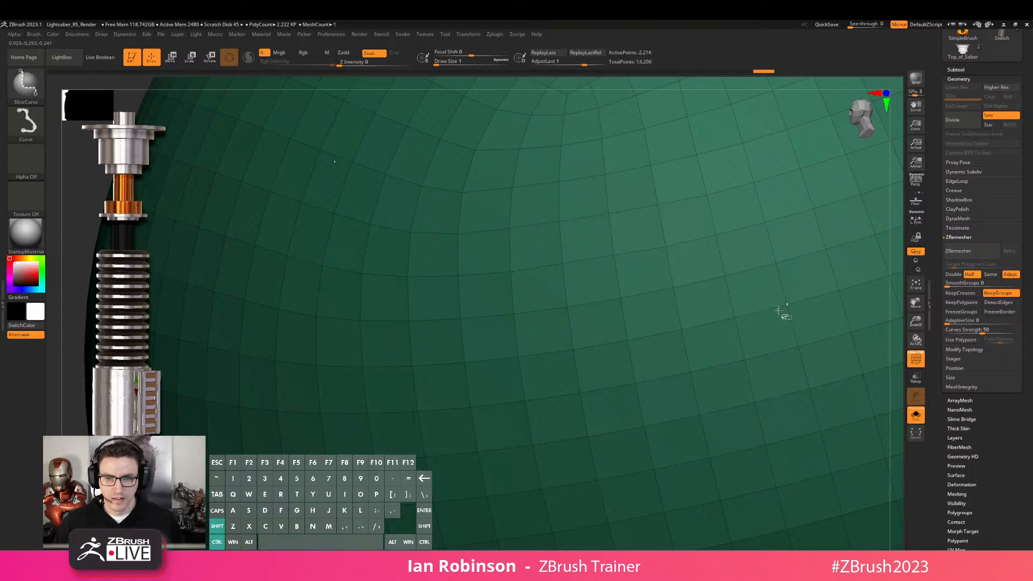
alt+right_drag(762, 310, 662, 256)
ctrl+shift+click(351, 260)
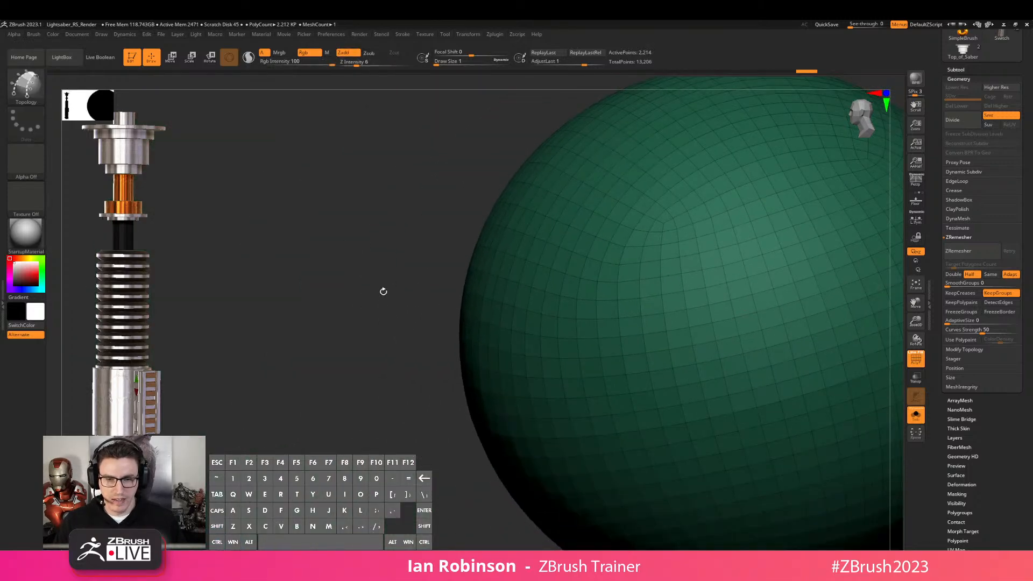
ctrl+shift+drag(408, 300, 396, 347)
right_drag(395, 348, 470, 330)
shift+right_drag(728, 249, 754, 270)
alt+right_drag(754, 269, 679, 236)
Split the hidden sphere off from the strips into its own subtool
click(960, 69)
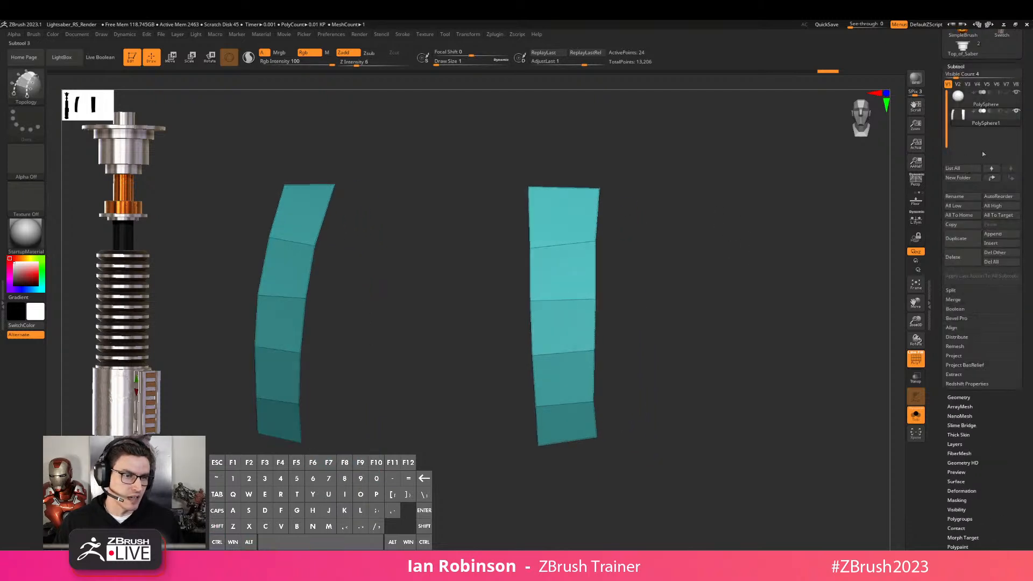
click(956, 290)
click(963, 300)
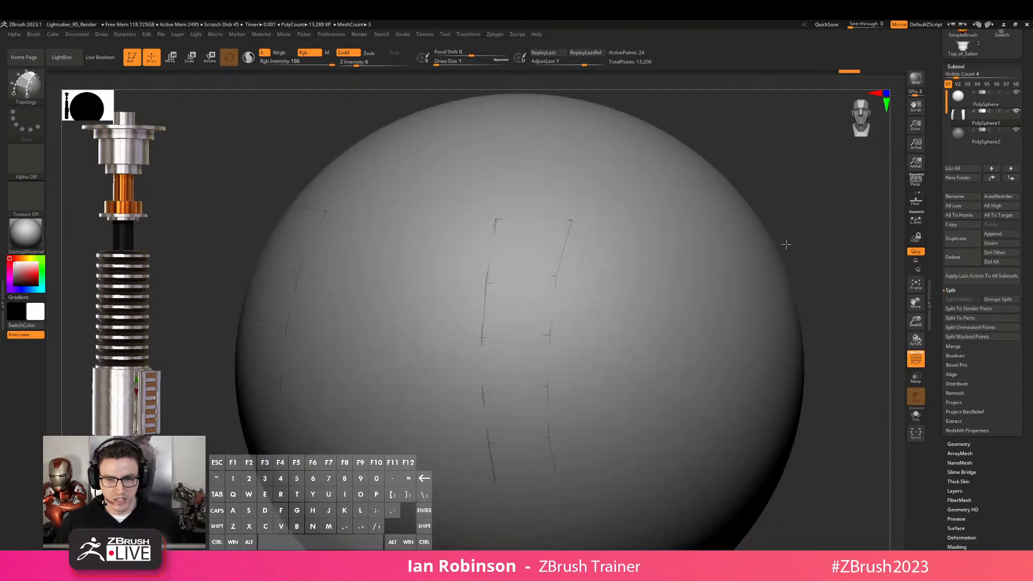
Try inflating the strips out from the sphere's surface with the gizmo, then undo the inflation
right_drag(787, 244, 798, 210)
key(w)
alt+click(549, 219)
click(520, 219)
alt+right_drag(419, 259, 504, 226)
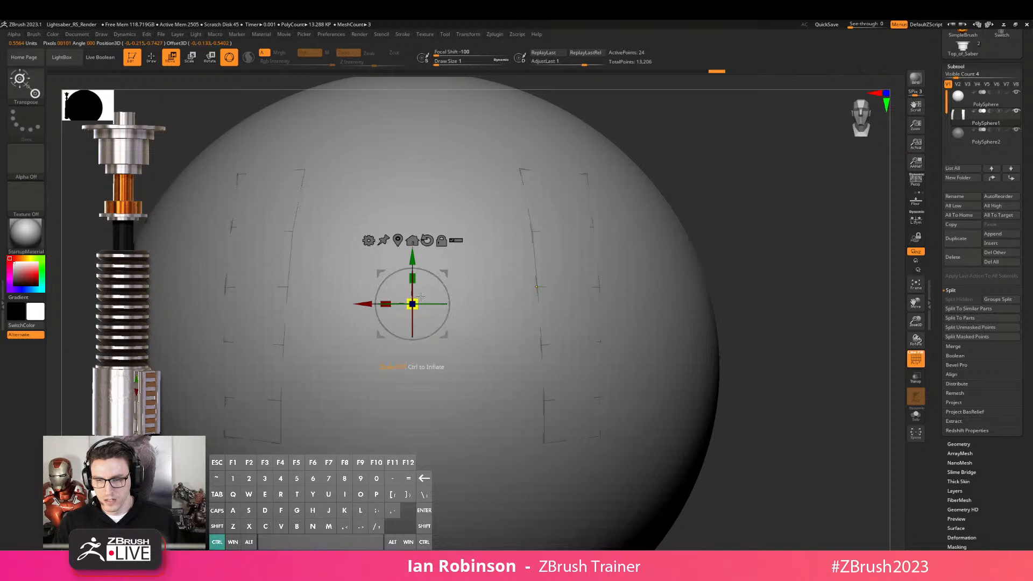
ctrl+drag(427, 295, 435, 289)
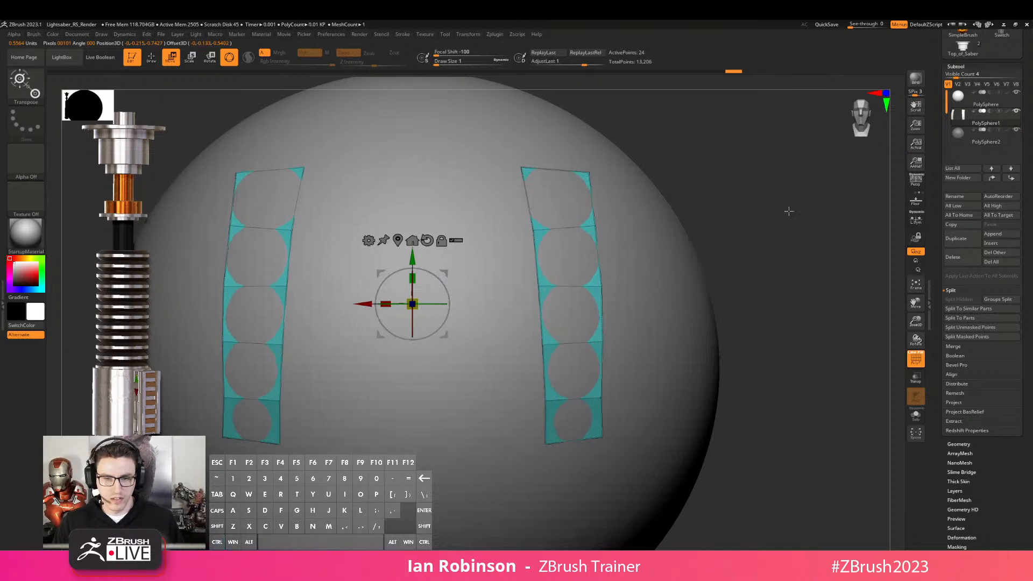
key(ctrl+z)
Turn on transparency so the strips show through the sphere, and select the ZModeler brush in Draw mode
click(915, 376)
key(q)
right_drag(784, 226, 729, 204)
key(b)
key(z)
key(m)
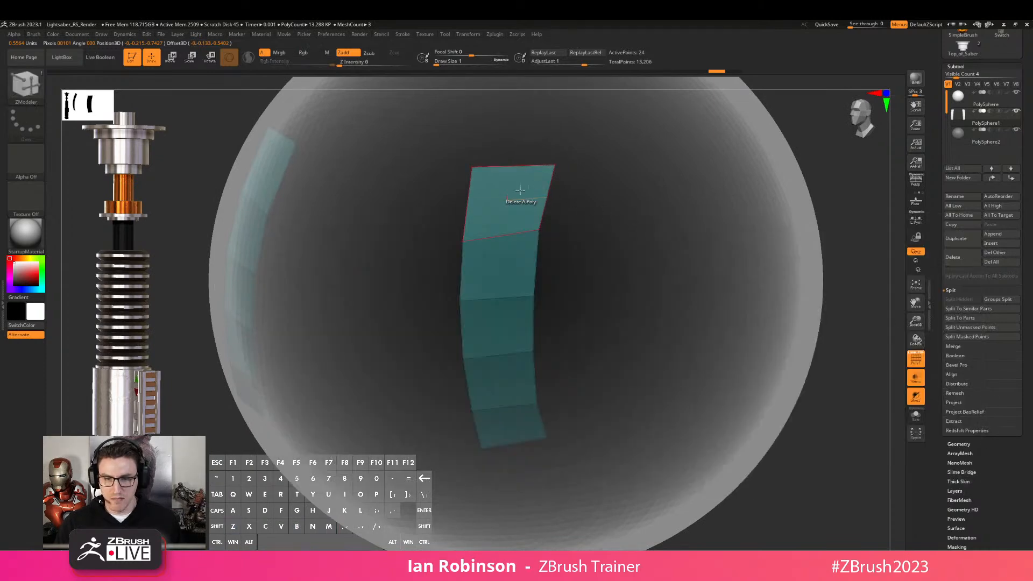
Set the draw size to about 41 and extrude the side edge of the strip's uppermost polygon outward, using the Snap To Surface modifier
key(space)
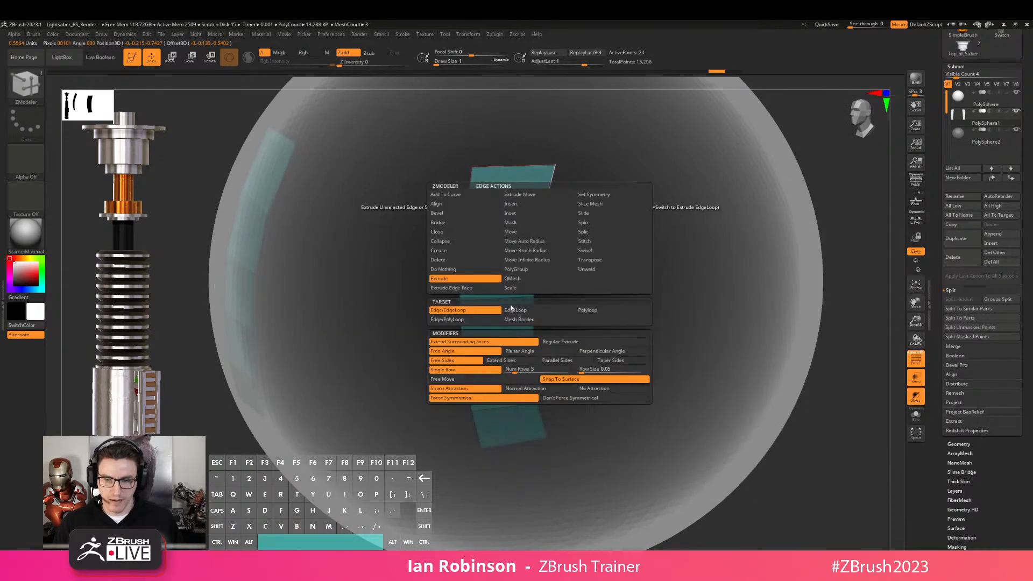
key(s)
drag(605, 214, 618, 214)
mouse_move(542, 208)
mouse_down()
mouse_move(635, 211)
mouse_move(585, 232)
mouse_move(622, 219)
mouse_up()
key(shift)
key(alt)
key(ctrl+z)
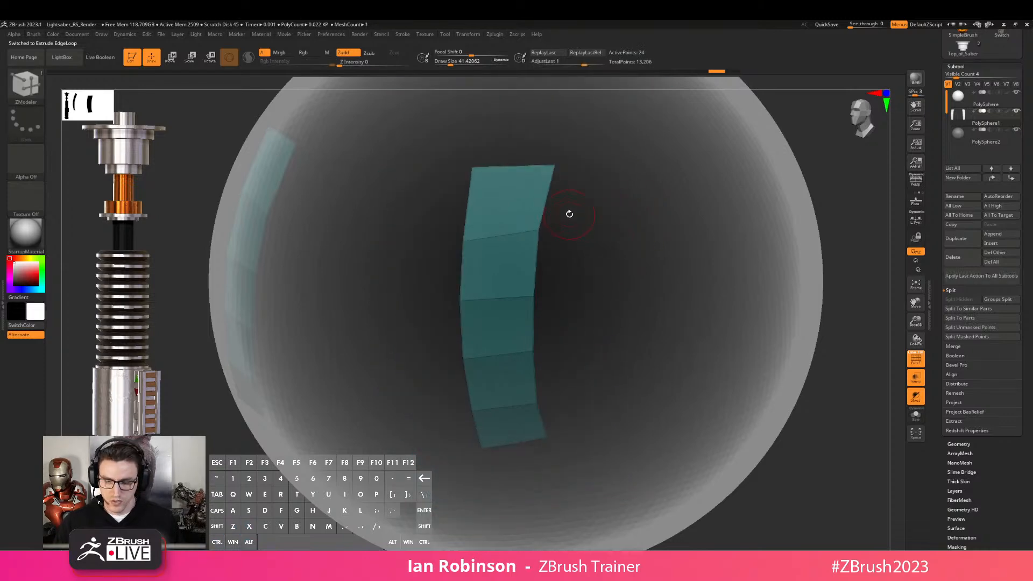
drag(548, 204, 619, 201)
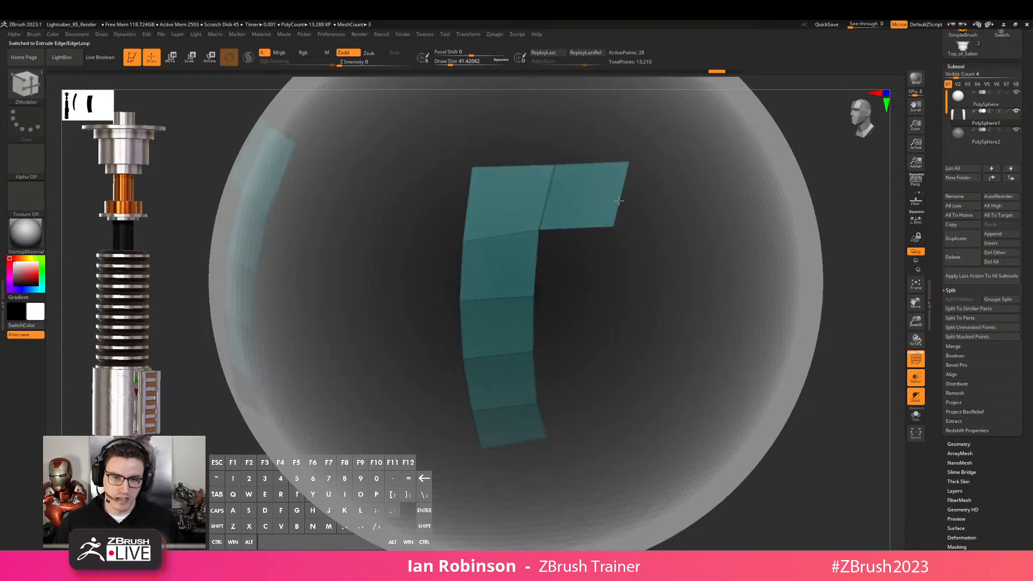
Extrude the side edges of the strip's remaining four polygons outward to complete a second column beside the first
mouse_move(554, 277)
mouse_down()
mouse_move(588, 265)
mouse_move(548, 268)
mouse_up()
drag(538, 262, 610, 266)
drag(541, 318, 548, 319)
right_drag(549, 319, 516, 308)
drag(534, 324, 610, 322)
drag(531, 379, 620, 380)
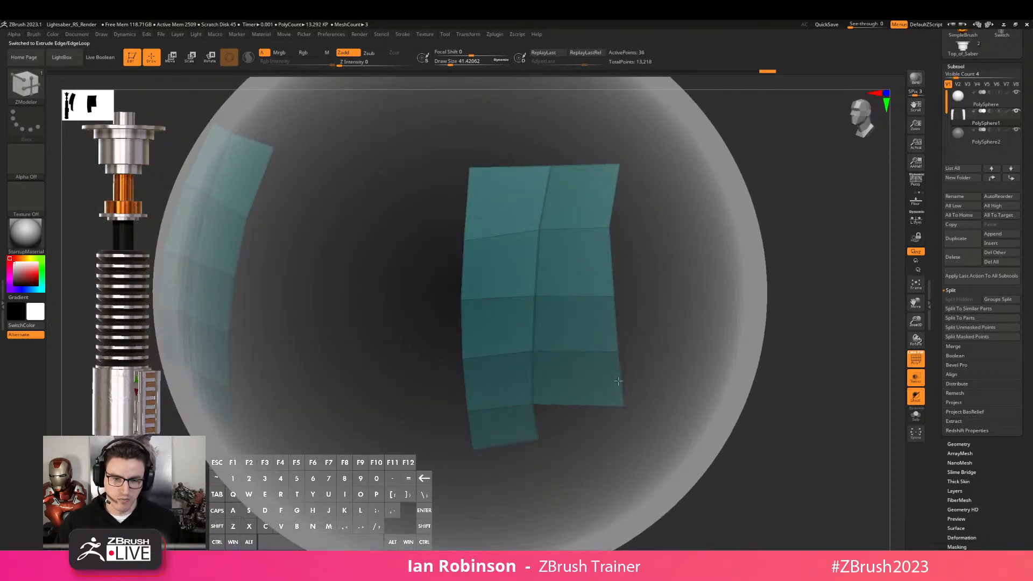
drag(537, 425, 621, 425)
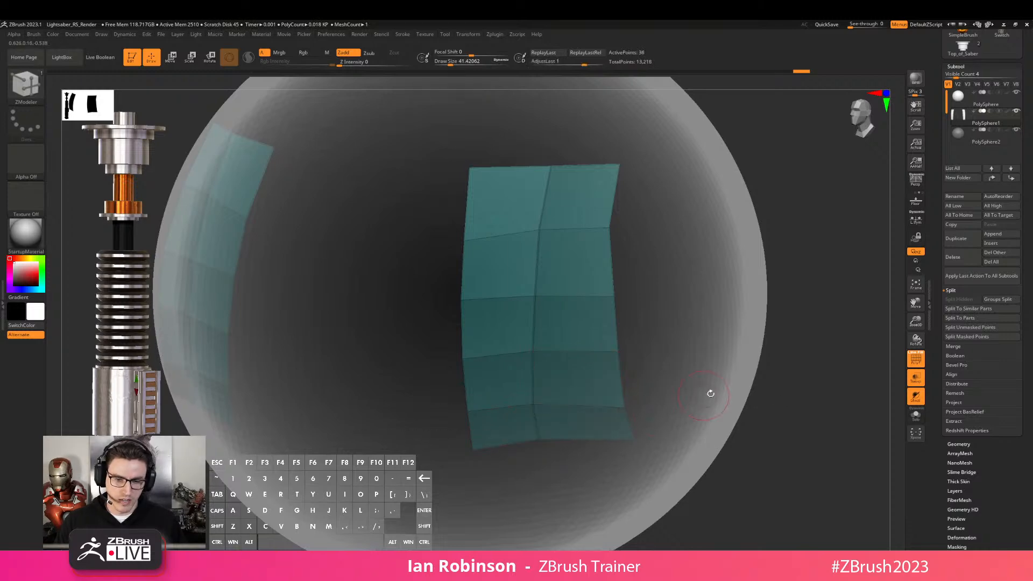
Extrude the upper polygon's outer side edge repeatedly, snapped to the surface, into a row of five more polygons around the sphere
alt+click(817, 337)
alt+drag(817, 337, 761, 371)
drag(818, 323, 757, 310)
drag(718, 163, 601, 267)
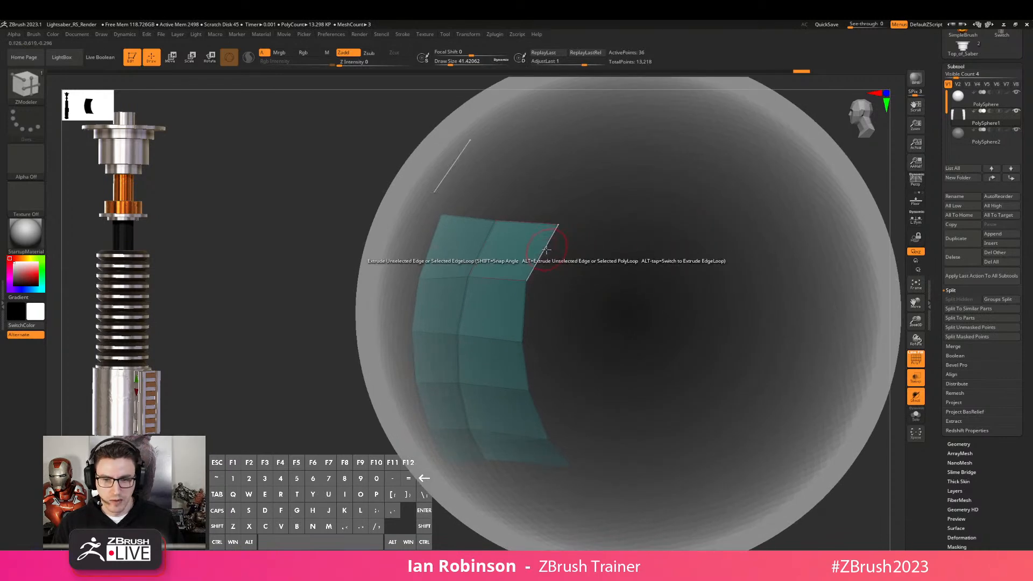
key(space)
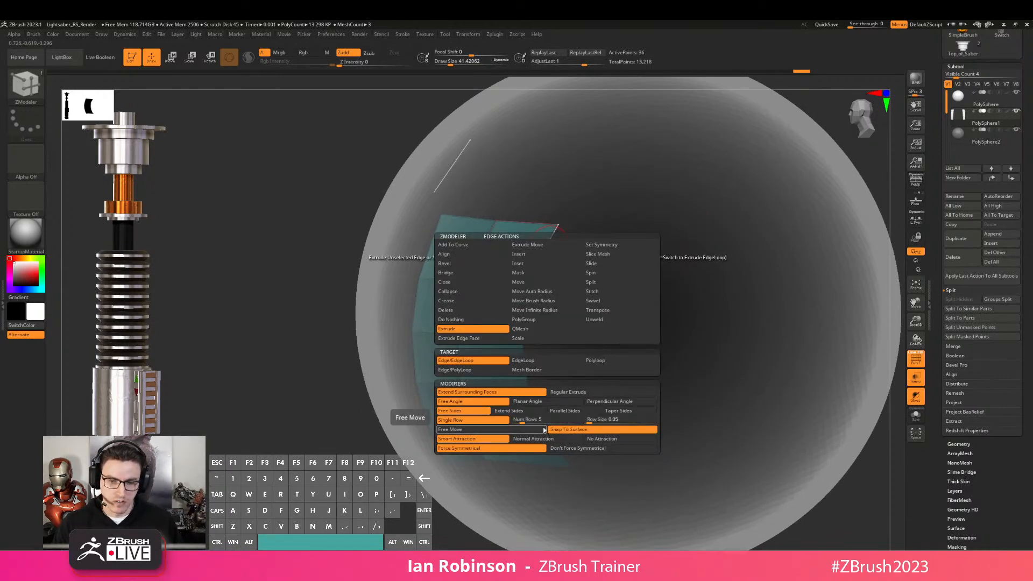
drag(525, 253, 794, 253)
alt+right_drag(855, 189, 753, 257)
right_drag(783, 350, 760, 271)
drag(648, 168, 636, 166)
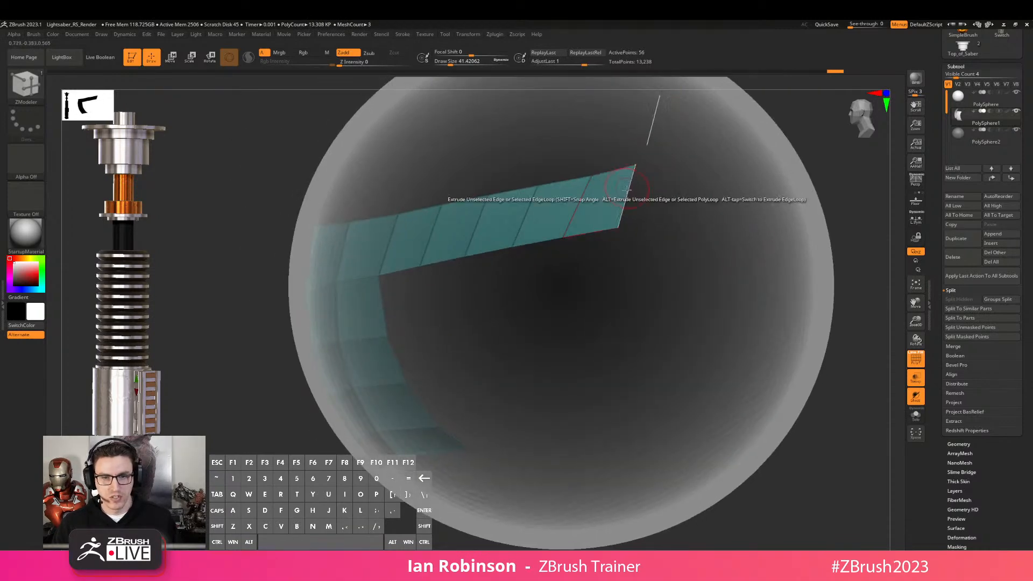
Extrude a strip of five polygons down from the middle of the upper row, leaving a one-polygon gap beside the existing columns
drag(618, 227, 642, 220)
drag(563, 237, 591, 237)
drag(515, 247, 543, 245)
drag(469, 258, 487, 254)
drag(421, 265, 561, 480)
drag(603, 452, 677, 223)
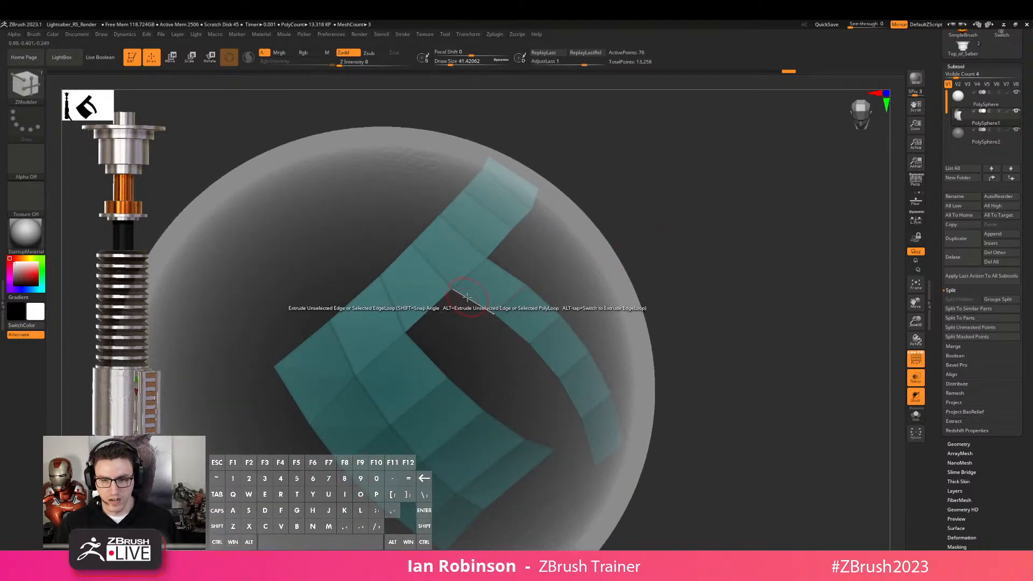
key(space)
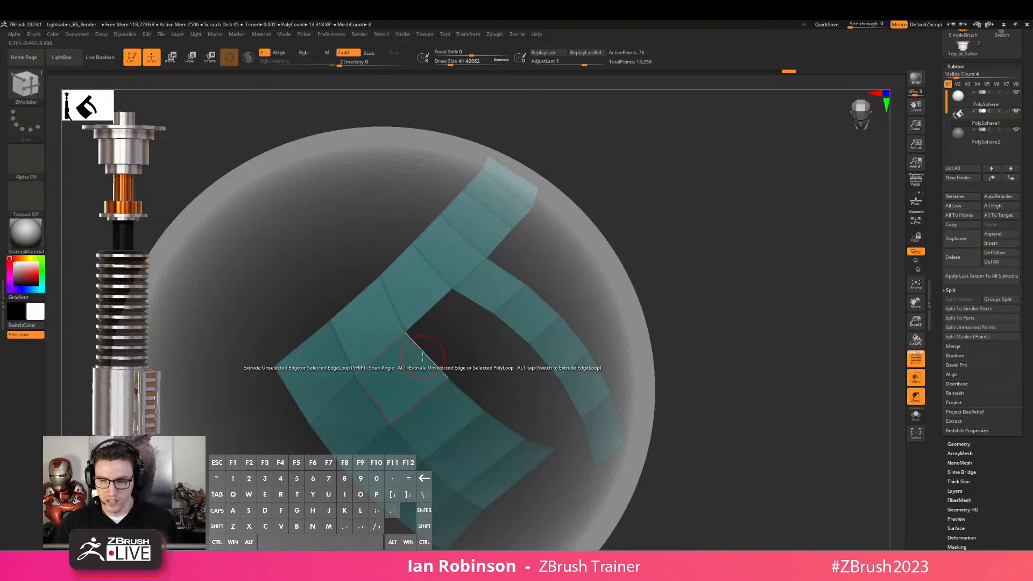
drag(411, 399, 465, 352)
key(ctrl+z)
Set the ZModeler edge action to Bridge and fill the upper four gaps between the second column and the separate strip
key(space)
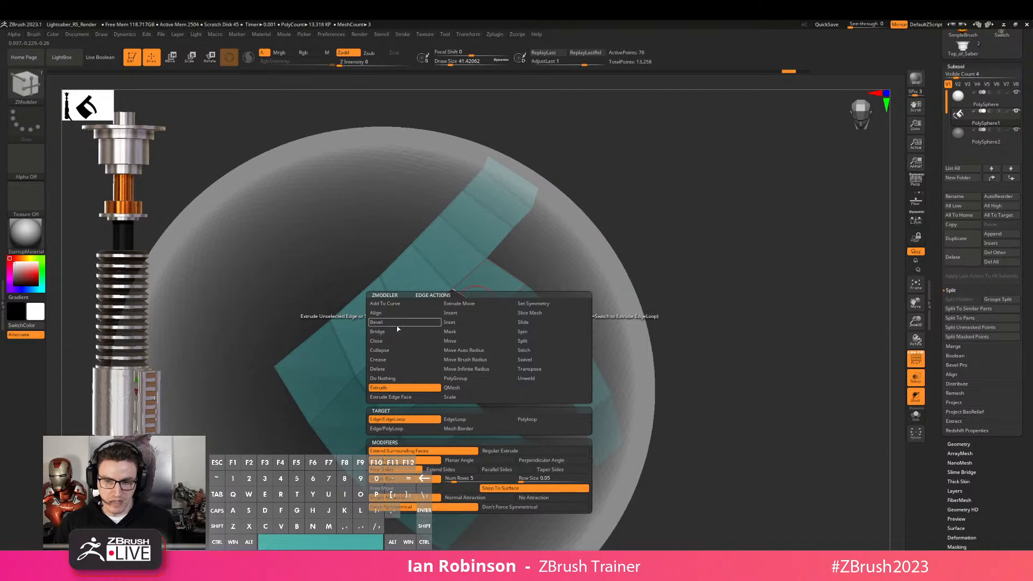
click(401, 332)
click(417, 364)
click(473, 302)
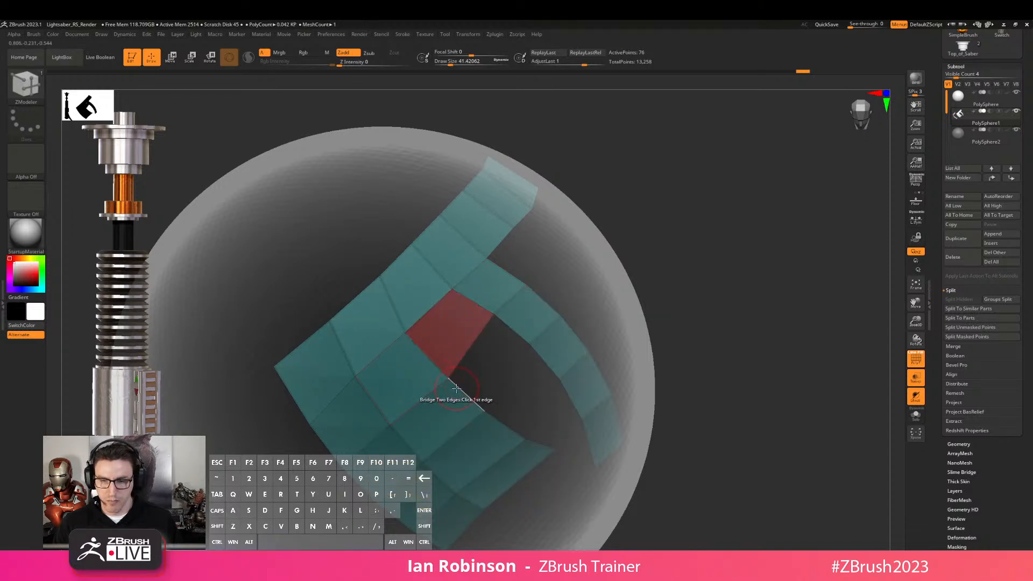
click(515, 335)
click(546, 363)
click(508, 424)
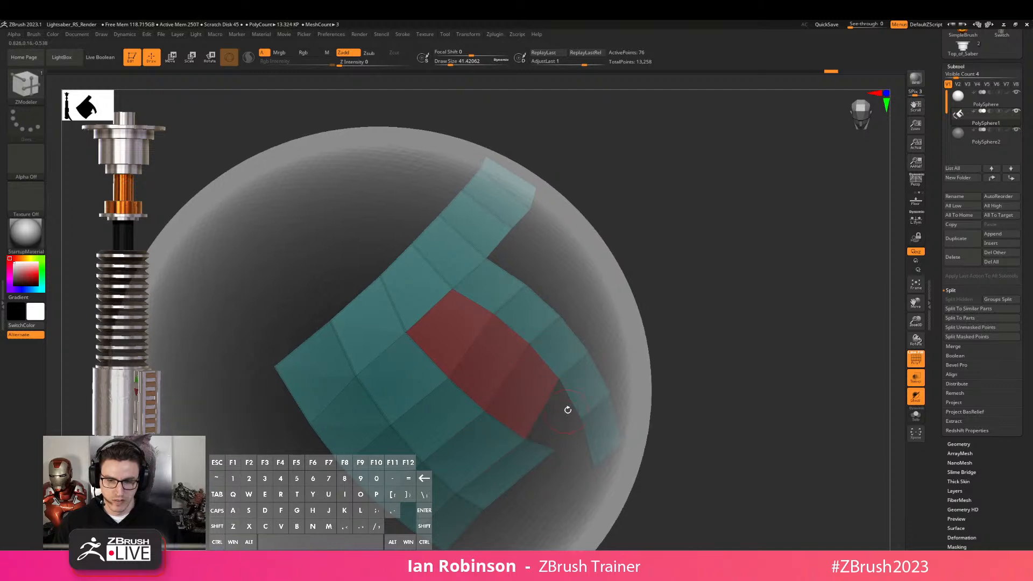
click(548, 447)
click(574, 405)
Switch to the Move brush and nudge the vertices at the lower end of the bridged polygons into a more even shape
mouse_move(716, 409)
alt+mouse_down()
mouse_move(736, 344)
mouse_move(711, 310)
mouse_move(676, 210)
mouse_move(678, 277)
mouse_move(748, 328)
alt+mouse_up()
key(b)
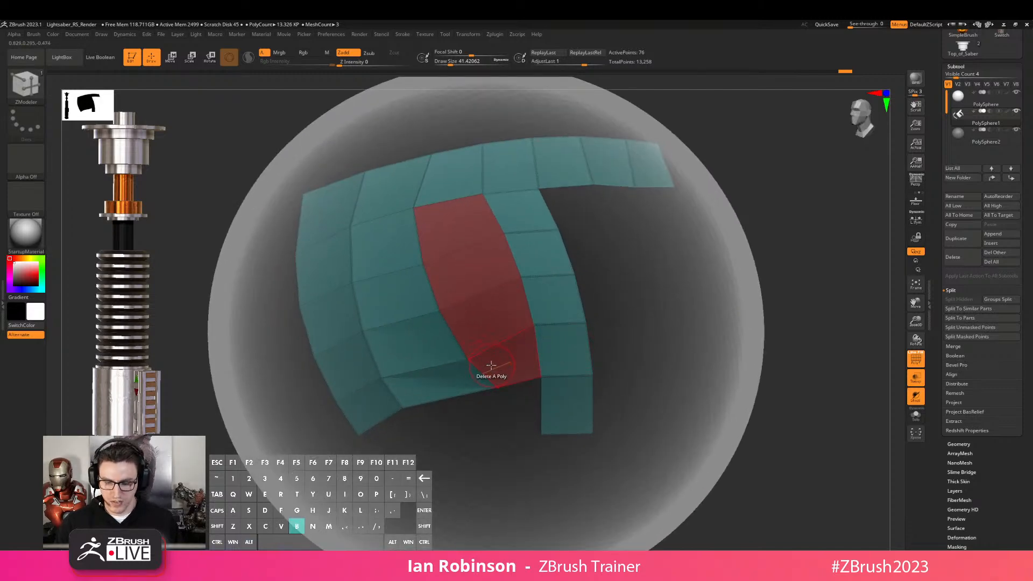
key(m)
key(v)
drag(470, 359, 461, 347)
drag(492, 384, 478, 385)
drag(709, 285, 653, 318)
drag(679, 231, 710, 220)
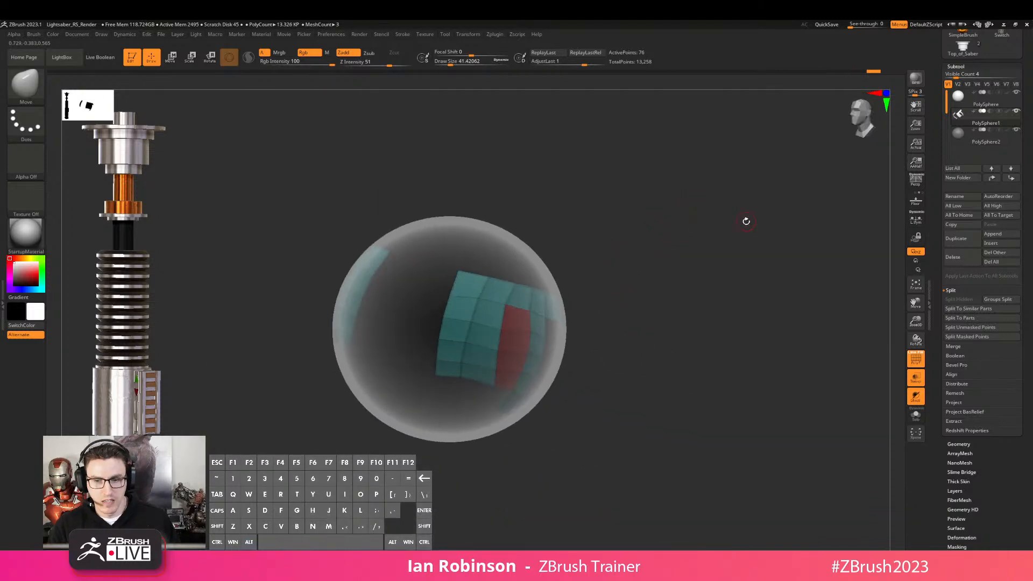
Select the PolySphere2 subtool, turn transparency off, and hide the PolySphere and PolySphere1 subtools
click(962, 140)
shift+drag(783, 235, 891, 330)
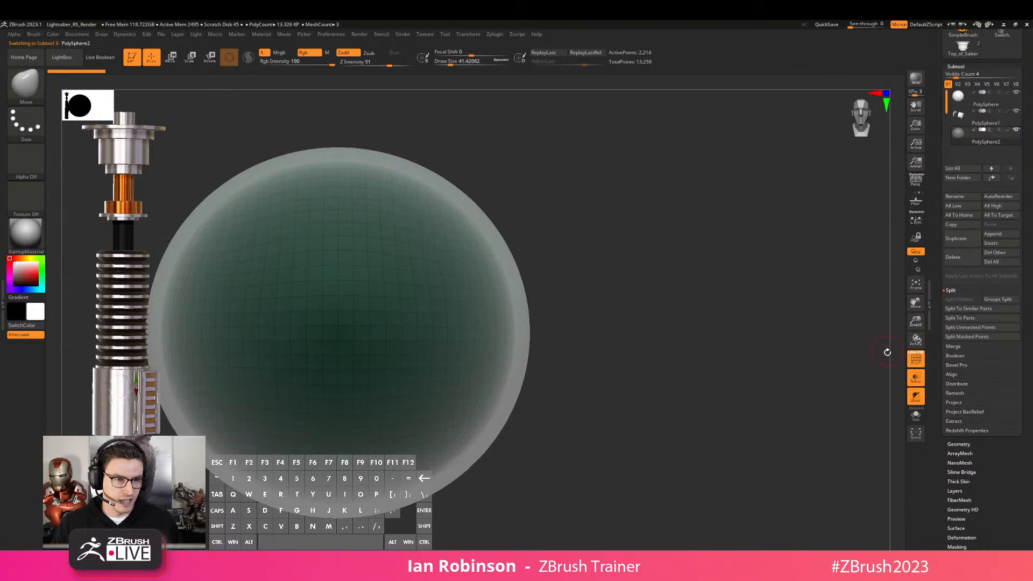
click(1017, 93)
drag(760, 190, 670, 233)
drag(861, 189, 666, 231)
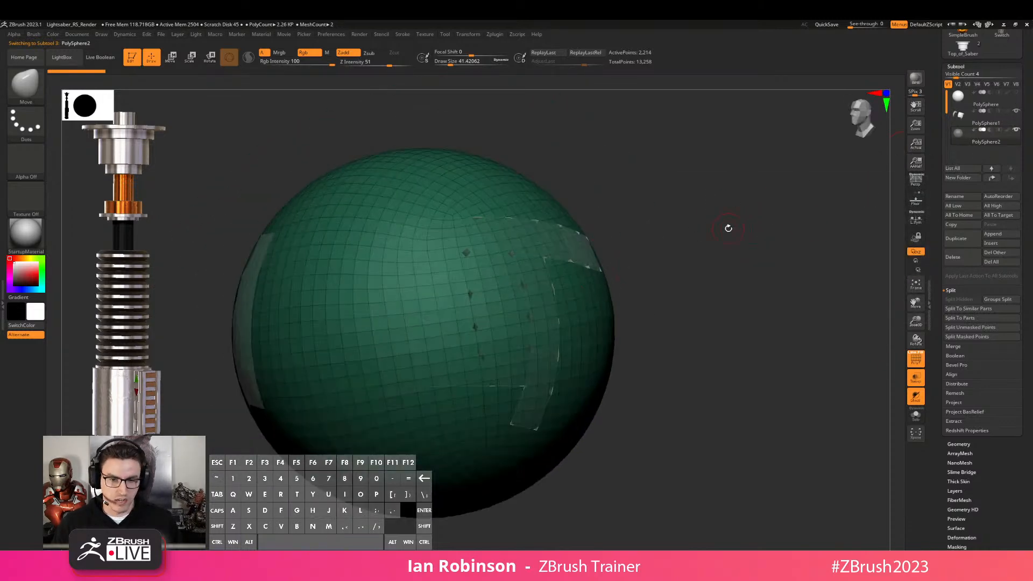
drag(723, 295, 579, 296)
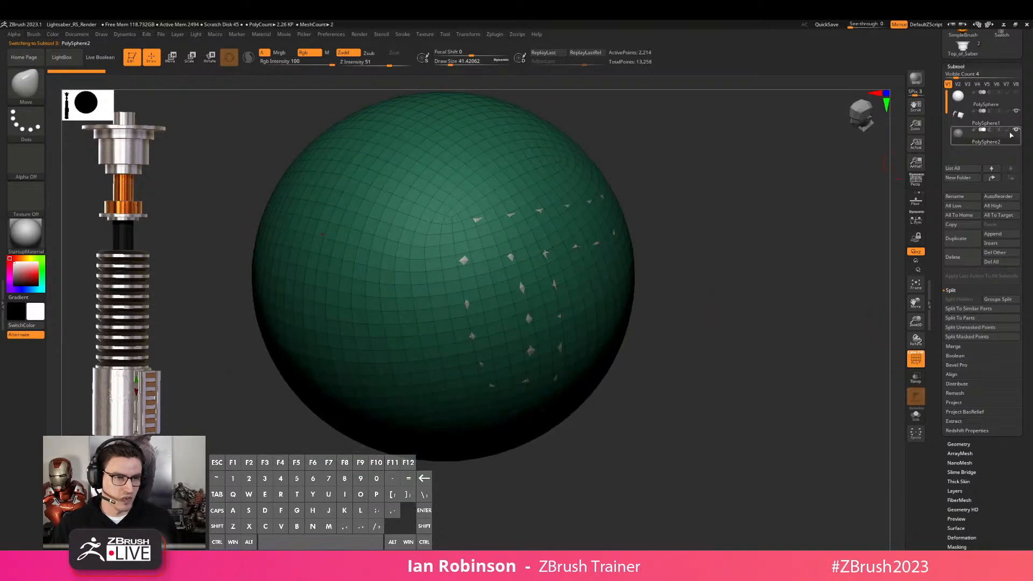
drag(860, 226, 891, 195)
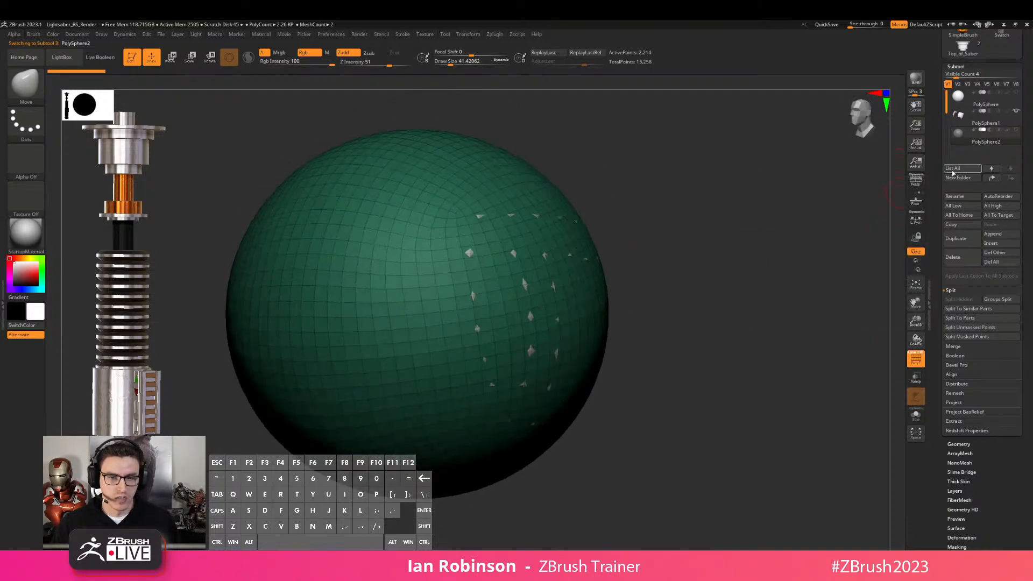
click(1017, 112)
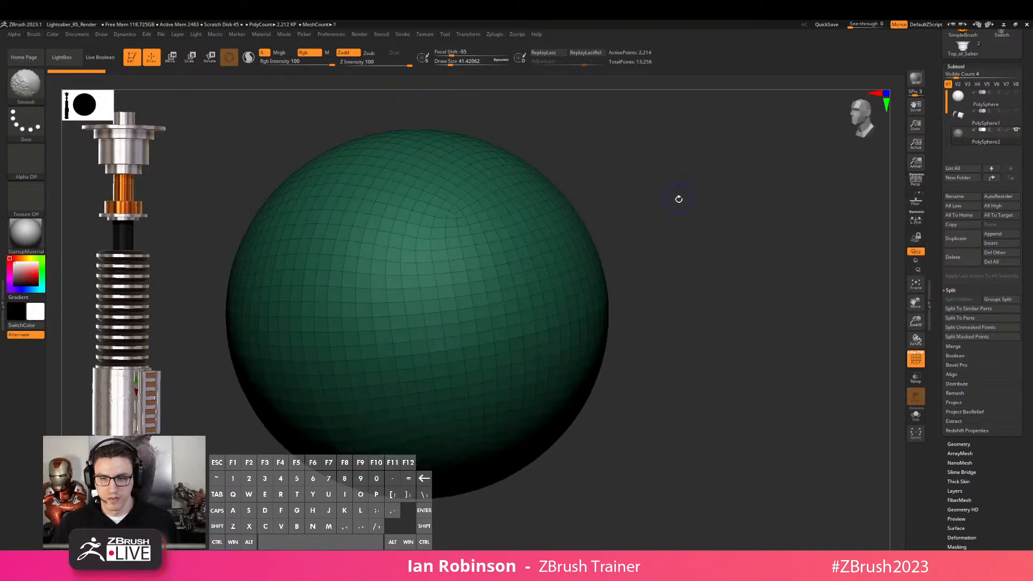
Select the Topology brush and expand its Lazy Mouse stroke settings
key(b)
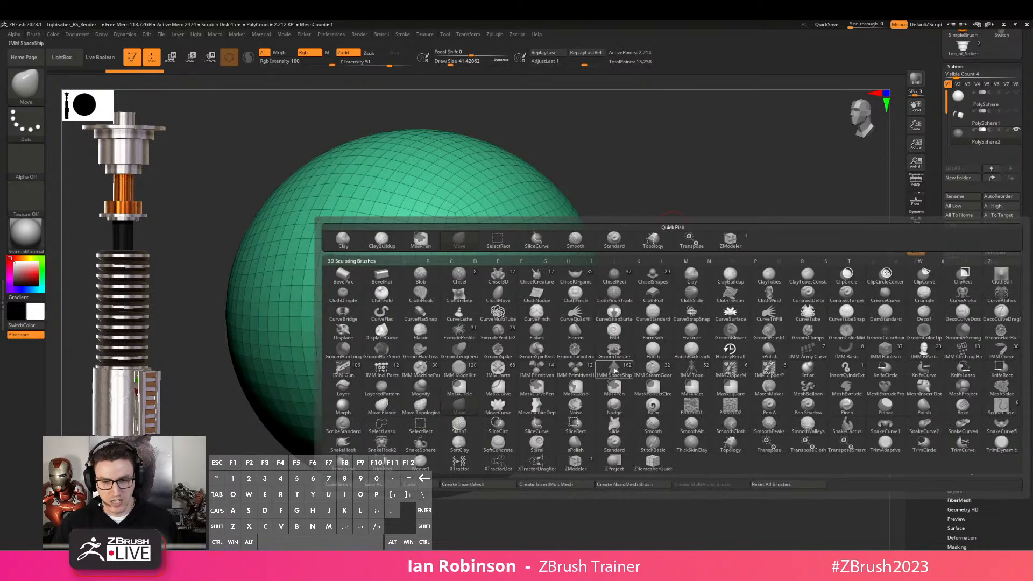
click(733, 444)
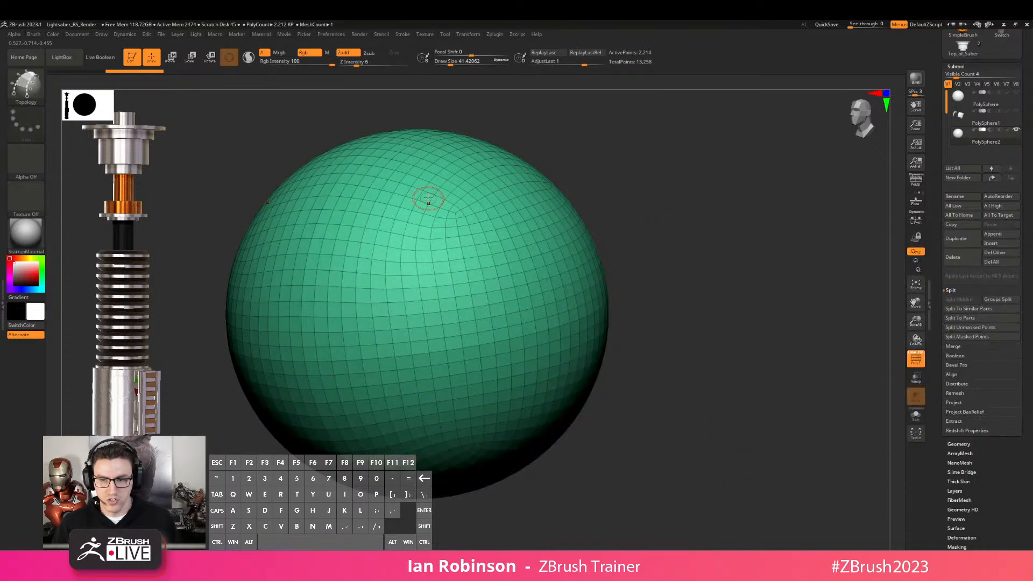
click(404, 34)
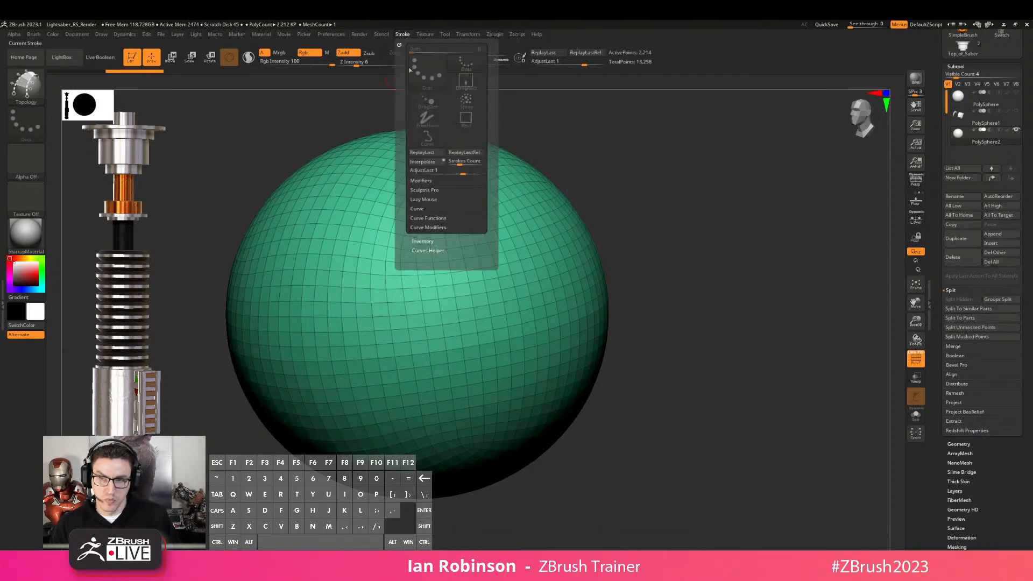
click(425, 191)
click(426, 191)
click(424, 200)
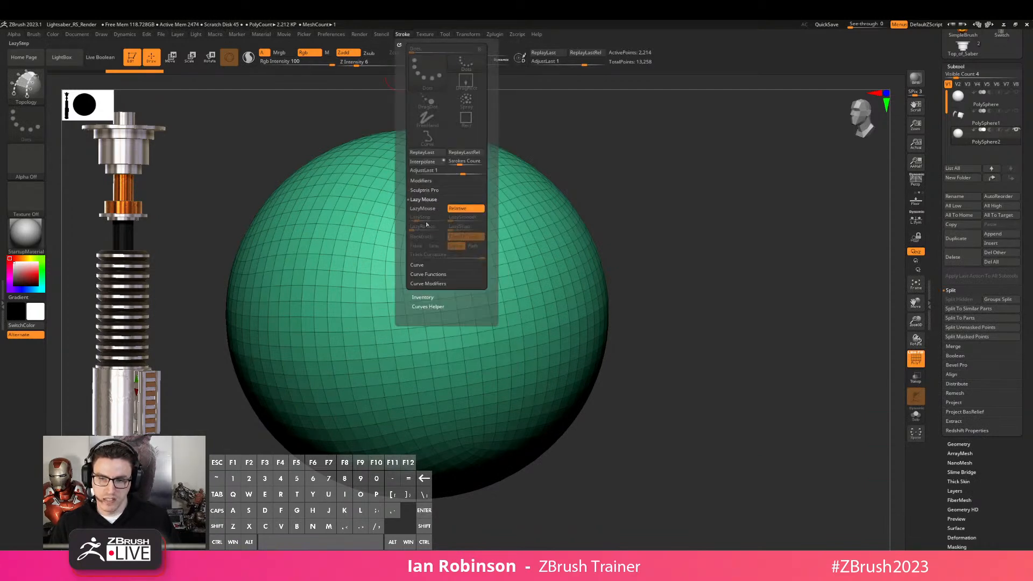
Set the draw size to about 8 and draw three long vertical topology curves down the front of the sphere
mouse_move(684, 218)
alt+mouse_down()
mouse_move(700, 179)
mouse_move(642, 189)
mouse_move(654, 167)
alt+mouse_up()
key(s)
key(s)
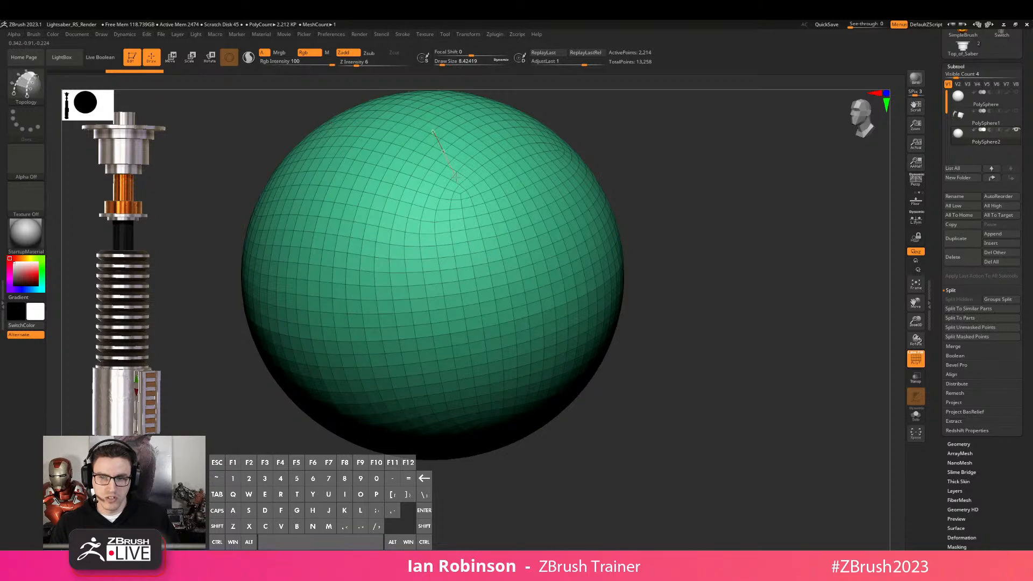
drag(496, 423, 498, 420)
drag(653, 198, 740, 191)
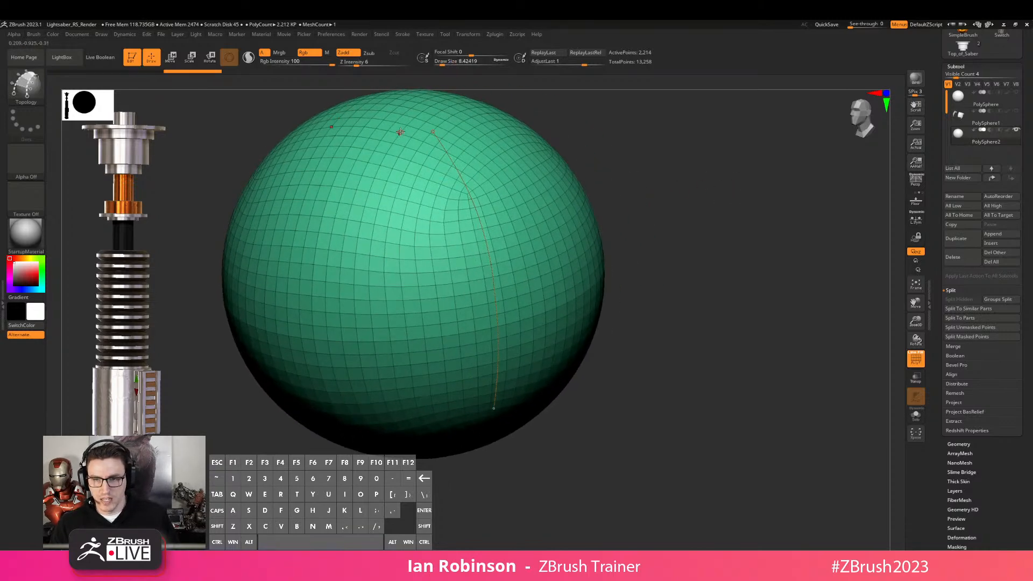
drag(441, 422, 441, 424)
alt+drag(640, 448, 718, 451)
drag(435, 126, 460, 322)
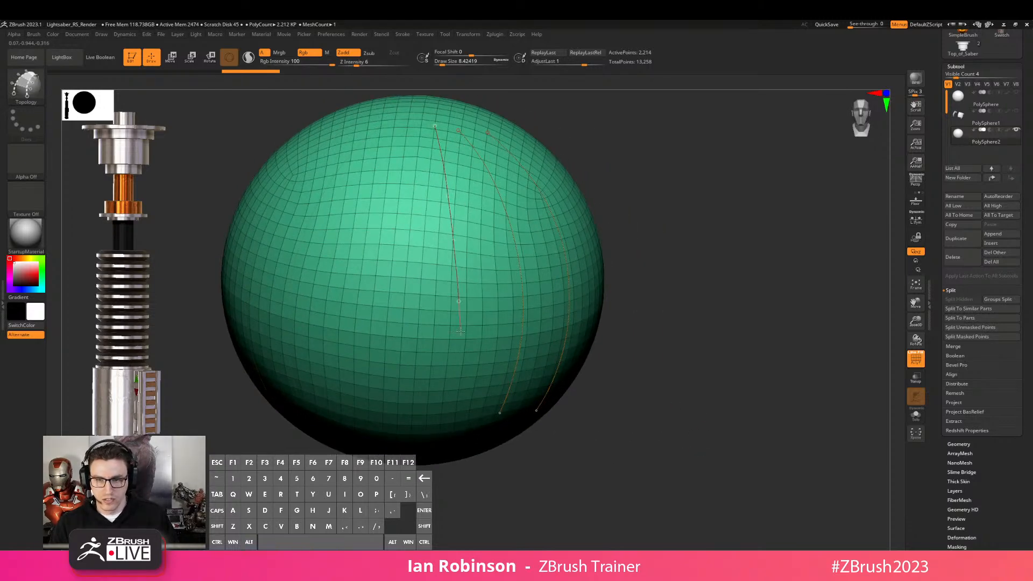
drag(458, 426, 459, 426)
drag(693, 251, 643, 228)
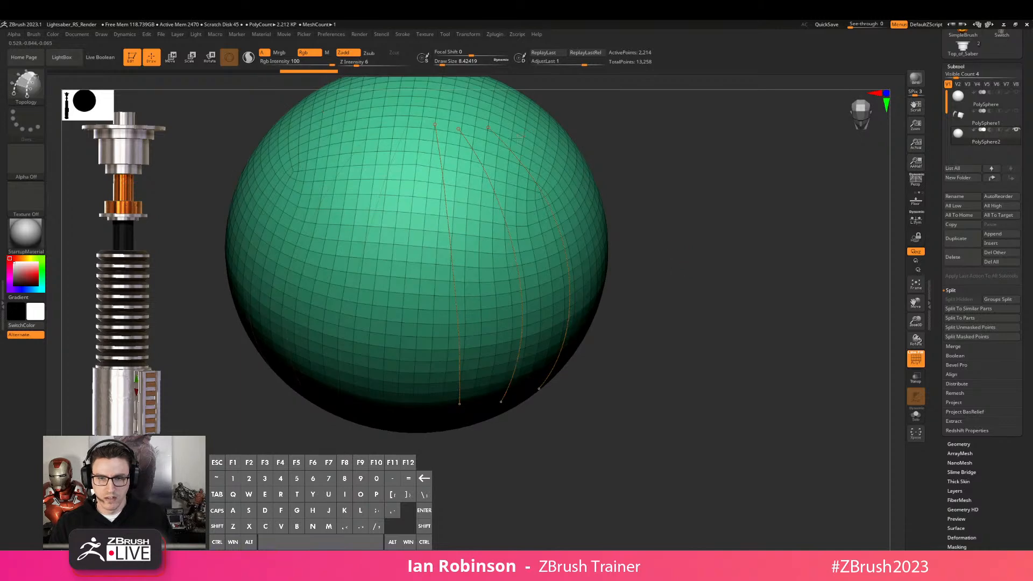
Draw a series of horizontal topology curves across the three vertical ones, from the upper end down, to form a two-column quad grid
drag(403, 163, 402, 164)
drag(560, 166, 559, 167)
drag(392, 260, 426, 262)
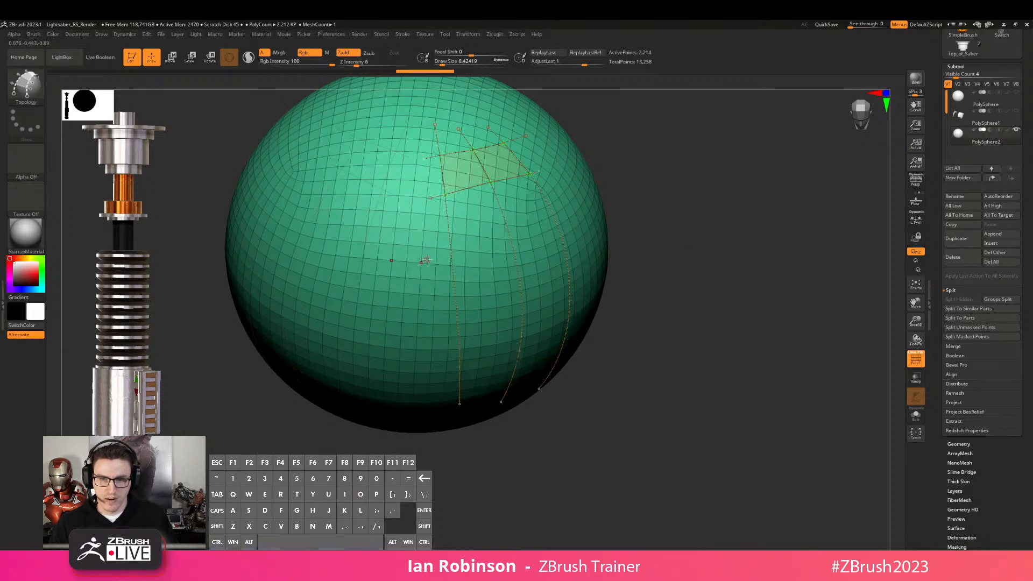
drag(557, 218, 559, 219)
mouse_move(671, 221)
mouse_down()
mouse_move(479, 271)
mouse_move(597, 265)
mouse_up()
drag(396, 339, 431, 333)
drag(637, 307, 633, 308)
drag(389, 365, 446, 369)
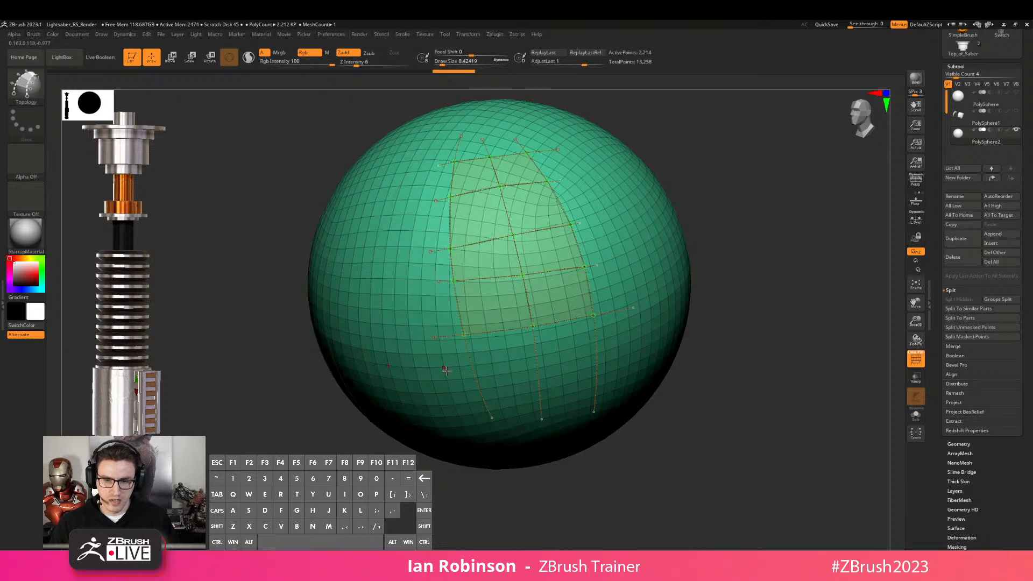
drag(629, 346, 631, 346)
drag(389, 400, 463, 406)
drag(606, 394, 631, 389)
Extend the upper horizontal curves sideways past the grid and cross them with two more vertical topology curves
drag(779, 351, 697, 232)
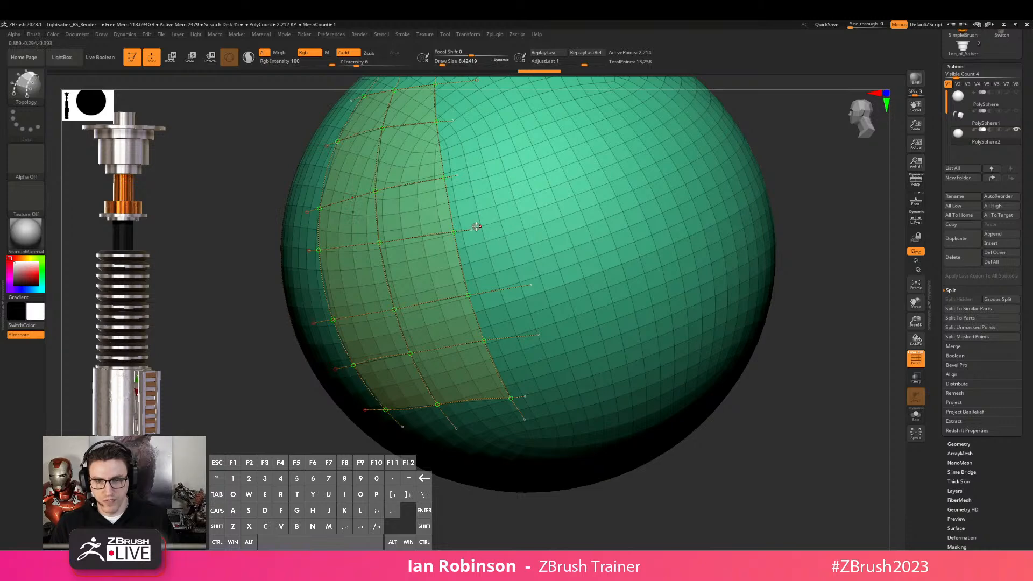
alt+right_drag(482, 227, 551, 293)
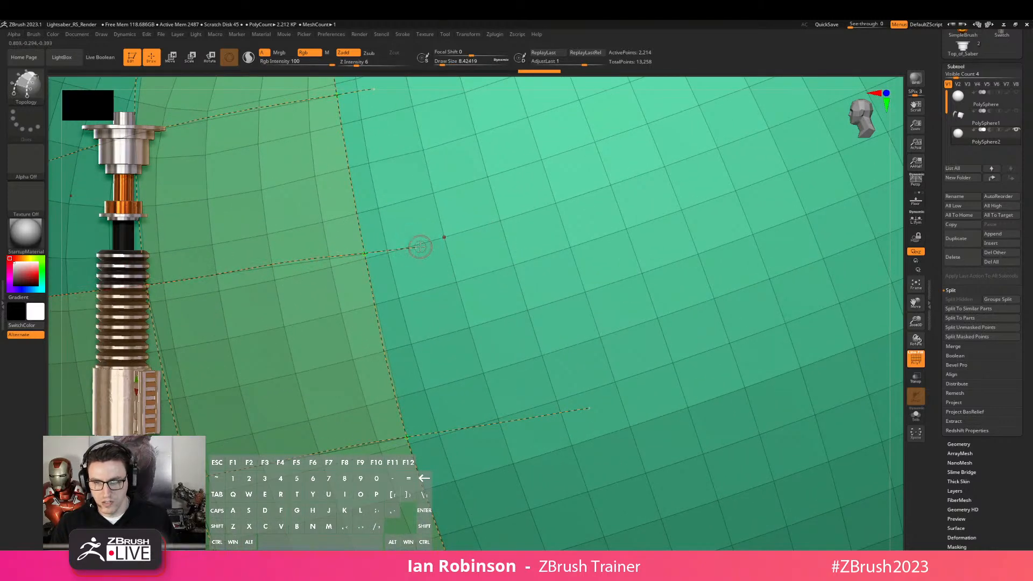
drag(481, 232, 714, 172)
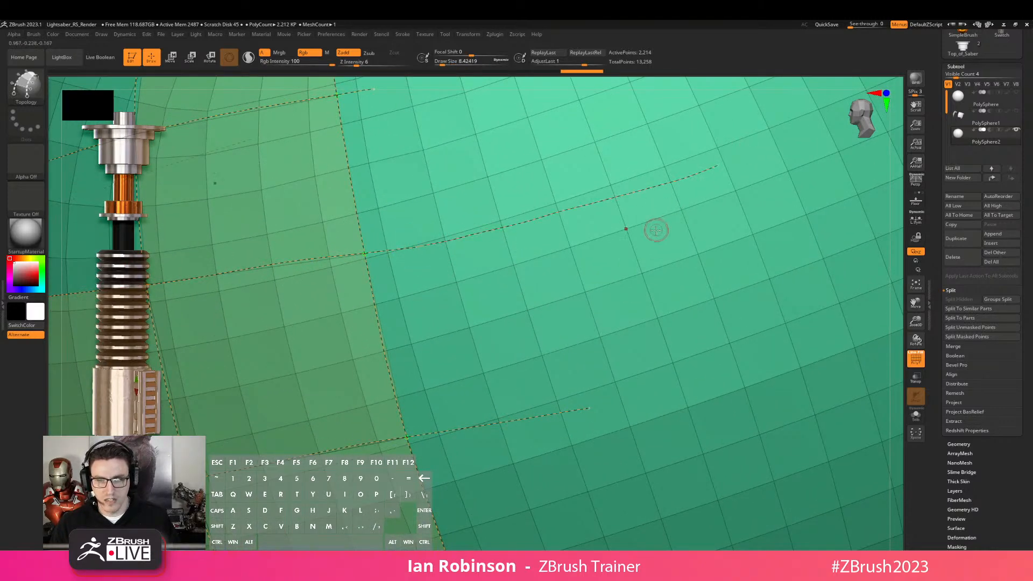
alt+right_drag(657, 226, 567, 203)
alt+right_drag(630, 213, 564, 328)
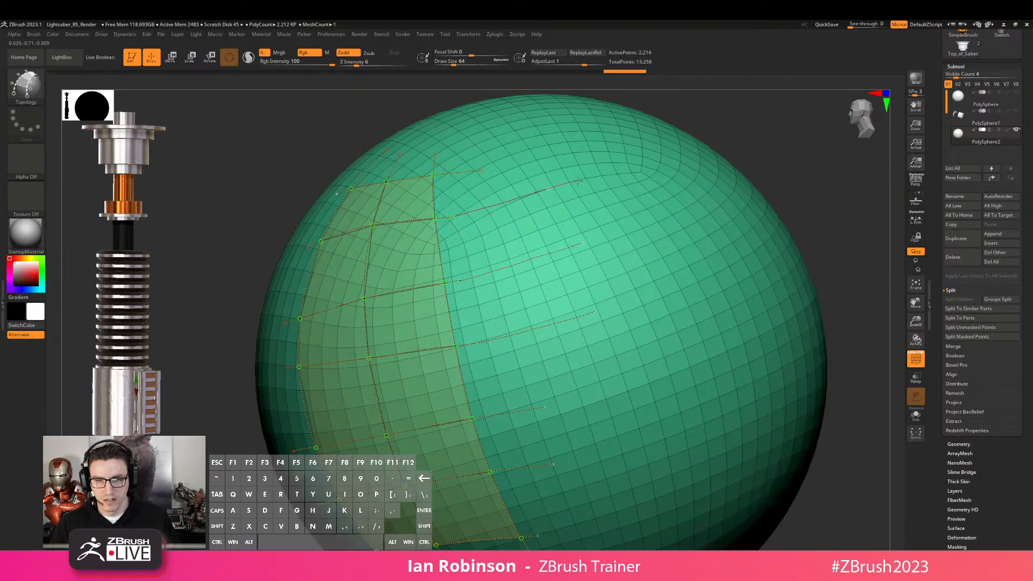
drag(504, 164, 563, 144)
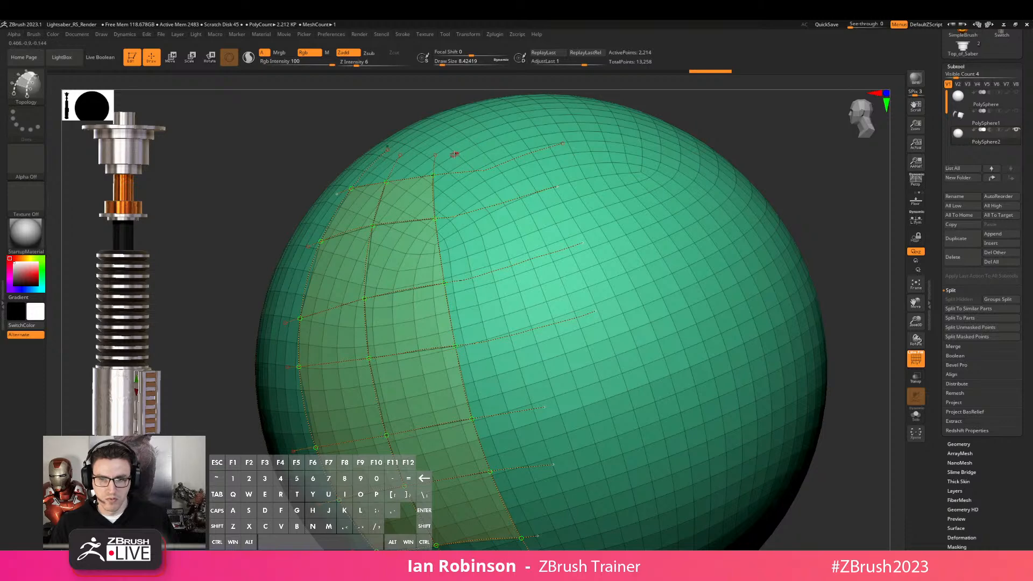
drag(459, 148, 530, 350)
drag(506, 132, 569, 336)
Trim off the loose curve ends sticking out around the topology grid
alt+right_drag(642, 288, 609, 227)
alt+right_drag(626, 318, 646, 226)
right_drag(645, 226, 727, 211)
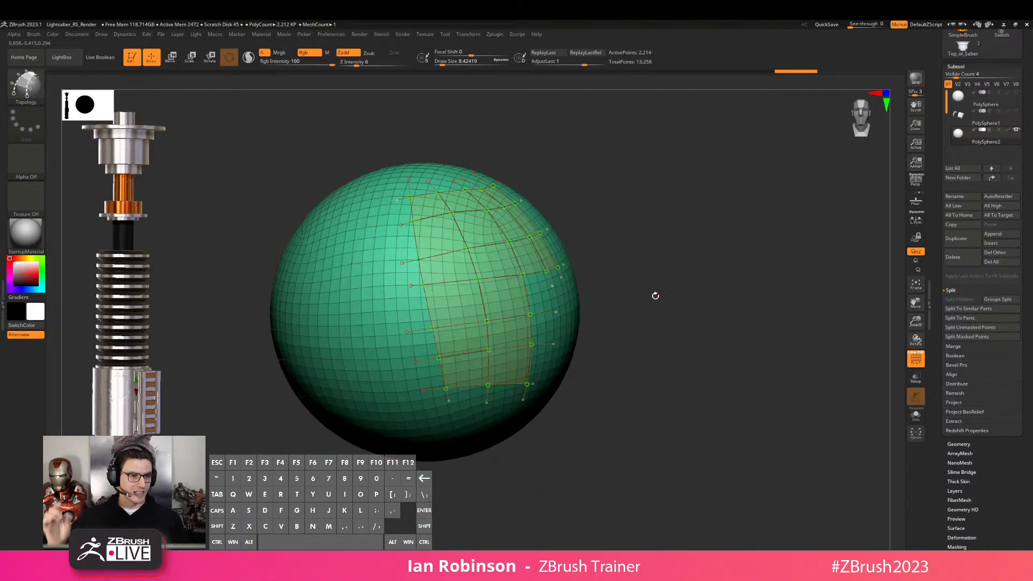
drag(681, 301, 690, 257)
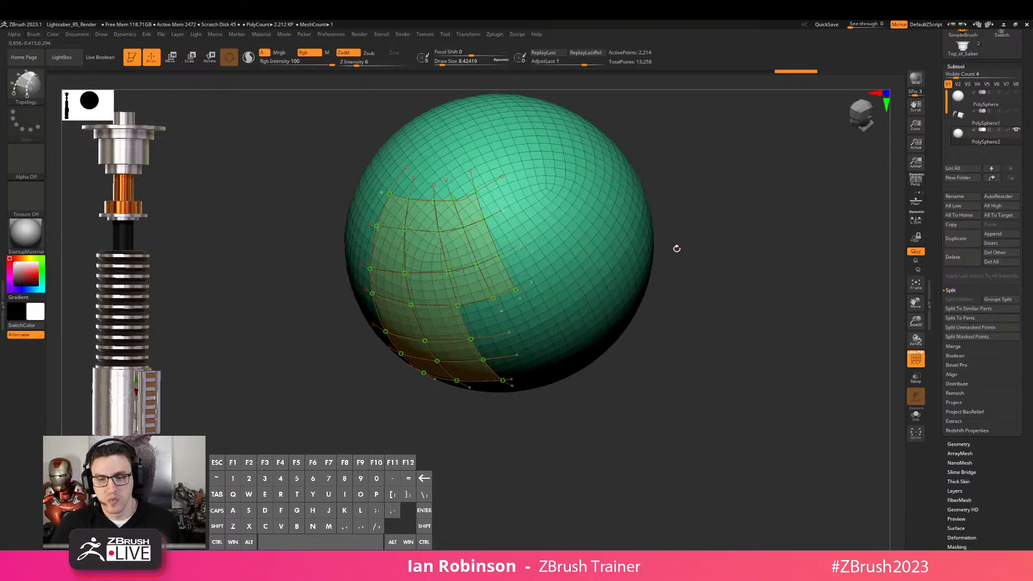
alt+click(689, 256)
drag(757, 281, 766, 253)
alt+drag(767, 253, 772, 240)
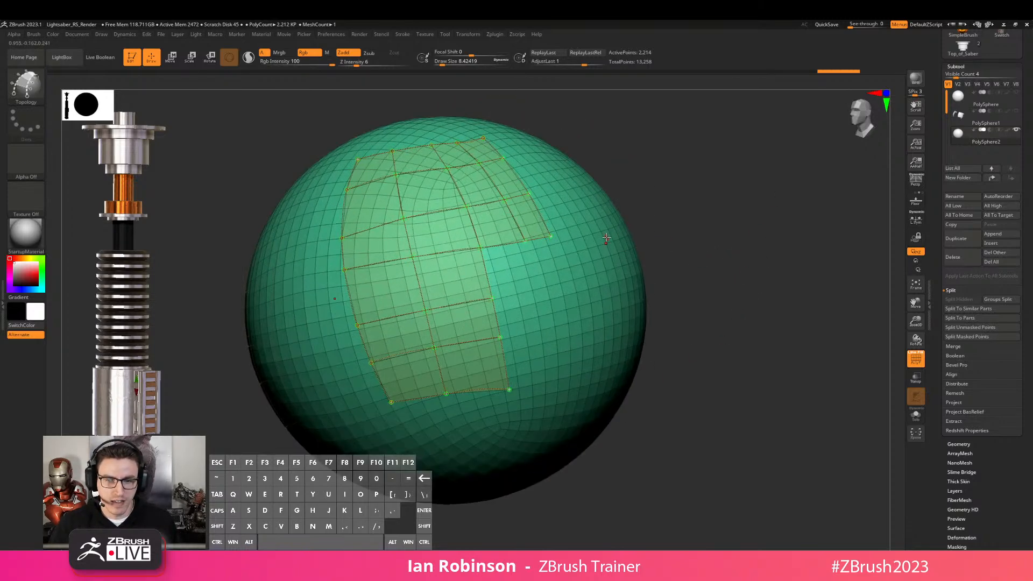
Generate a mesh patch from the topology curves on the sphere and turn on Solo for the sphere's subtool
click(610, 241)
drag(711, 264, 743, 245)
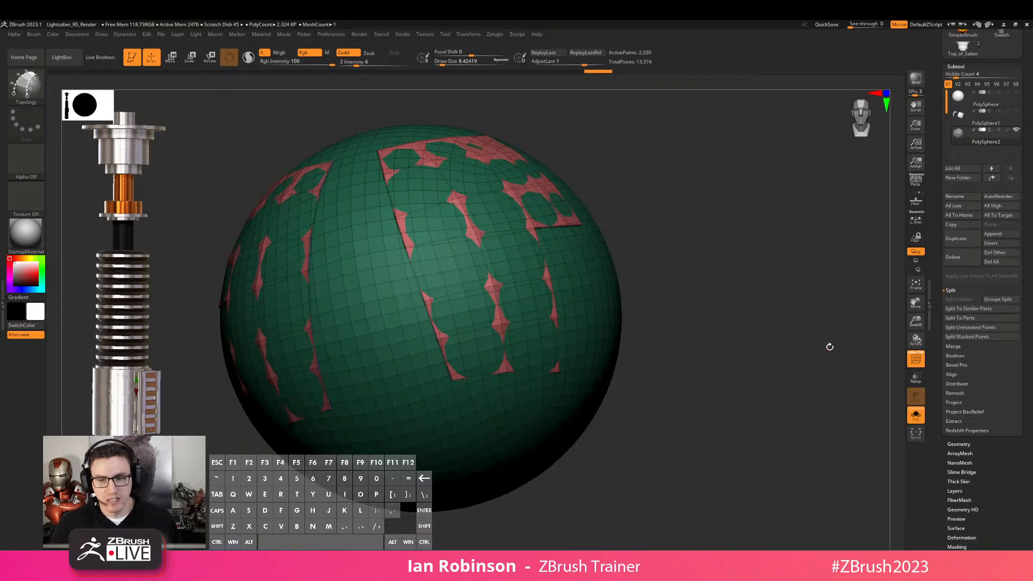
click(916, 414)
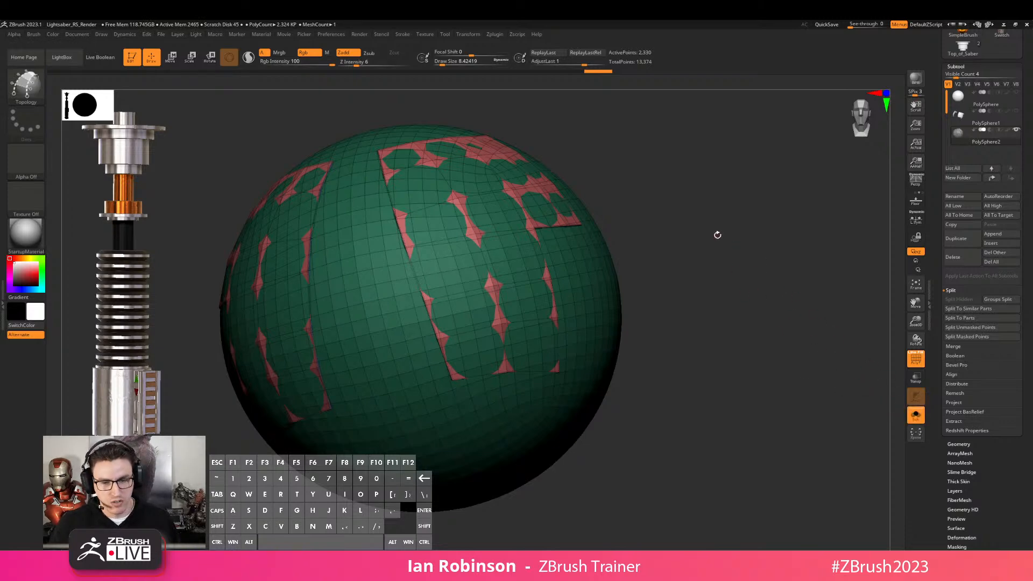
drag(759, 281, 586, 278)
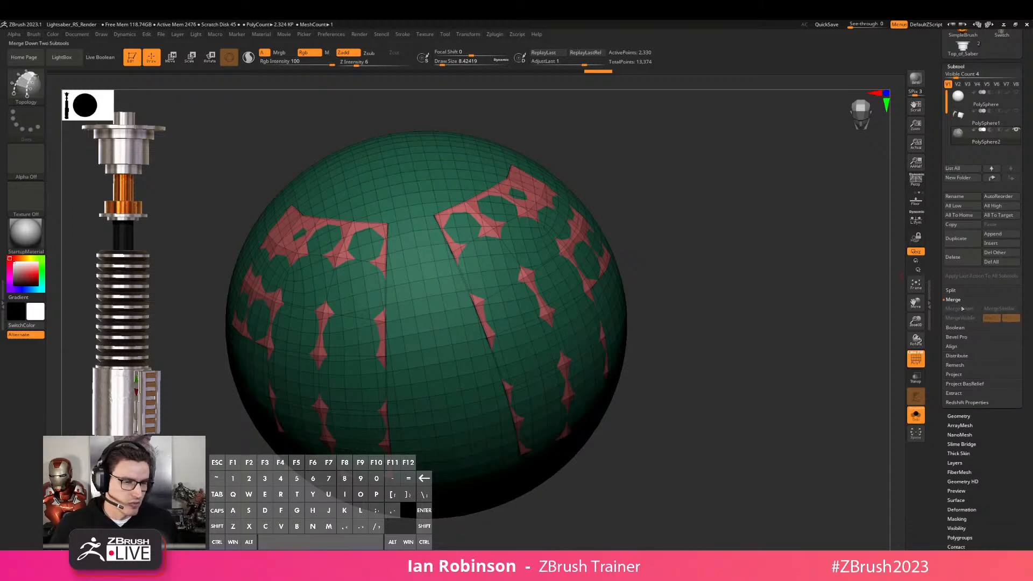
Undo the generated patch and generate it again from the topology curves with the draw size set to 1
key(s)
drag(717, 209, 673, 180)
key(ctrl+z)
click(466, 161)
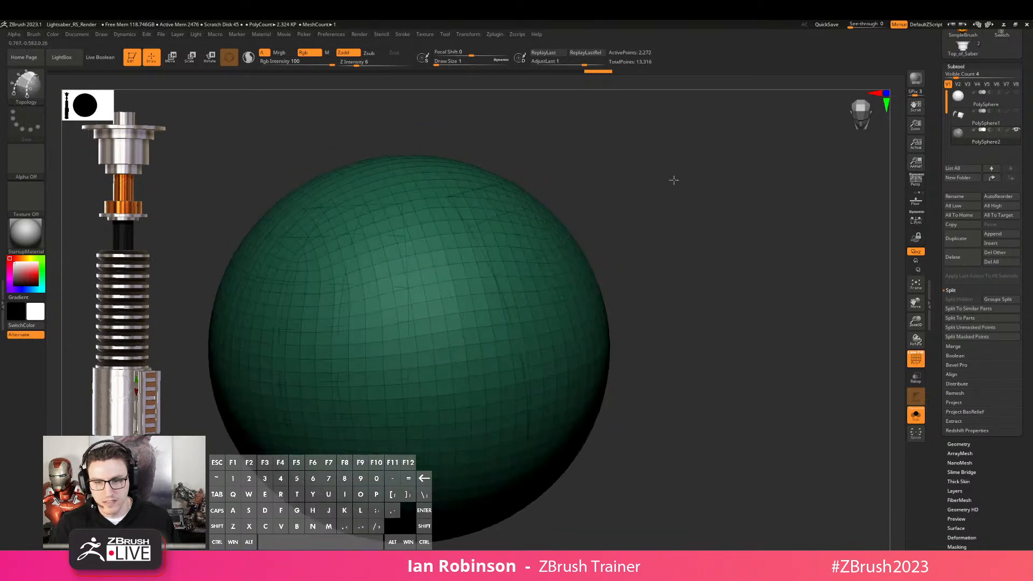
drag(749, 269, 736, 284)
Undo the thin patch and regenerate it from the topology curves with a draw size of about 5.75
key(ctrl+z)
key(s)
drag(682, 191, 711, 187)
click(528, 169)
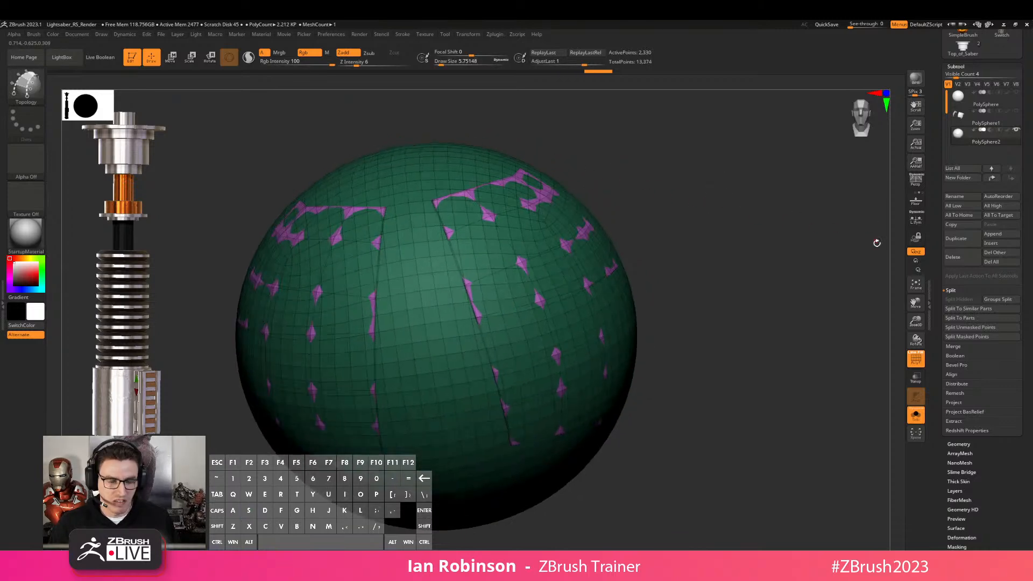
Split the generated topology patch off the sphere into its own subtool and select that subtool
click(967, 309)
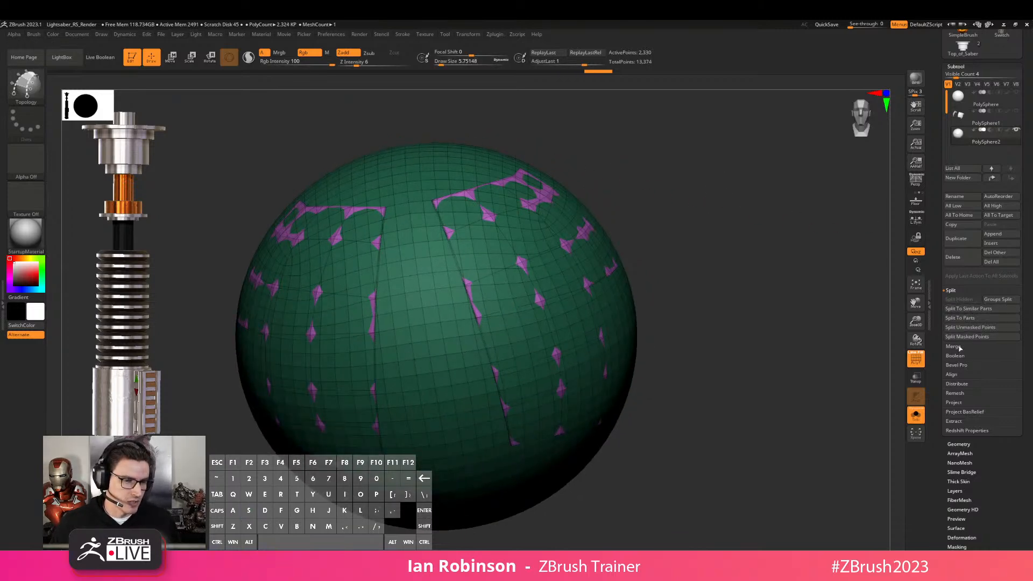
key(Down)
drag(649, 195, 738, 291)
Isolate the green inner polygroup of the thickened patch, hiding its purple outer surface and its border faces
ctrl+shift+click(540, 226)
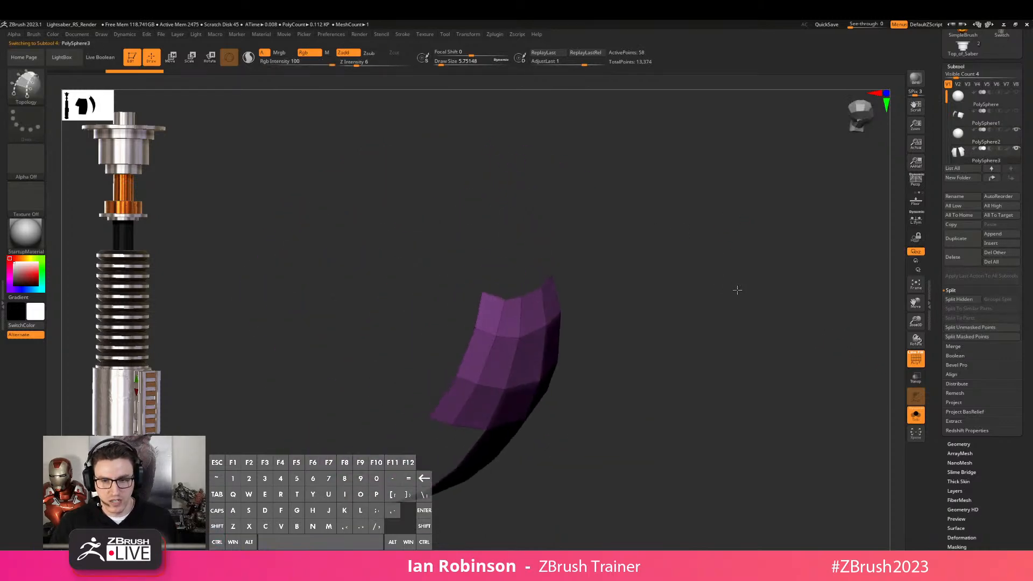
ctrl+shift+click(738, 291)
alt+drag(692, 217, 647, 256)
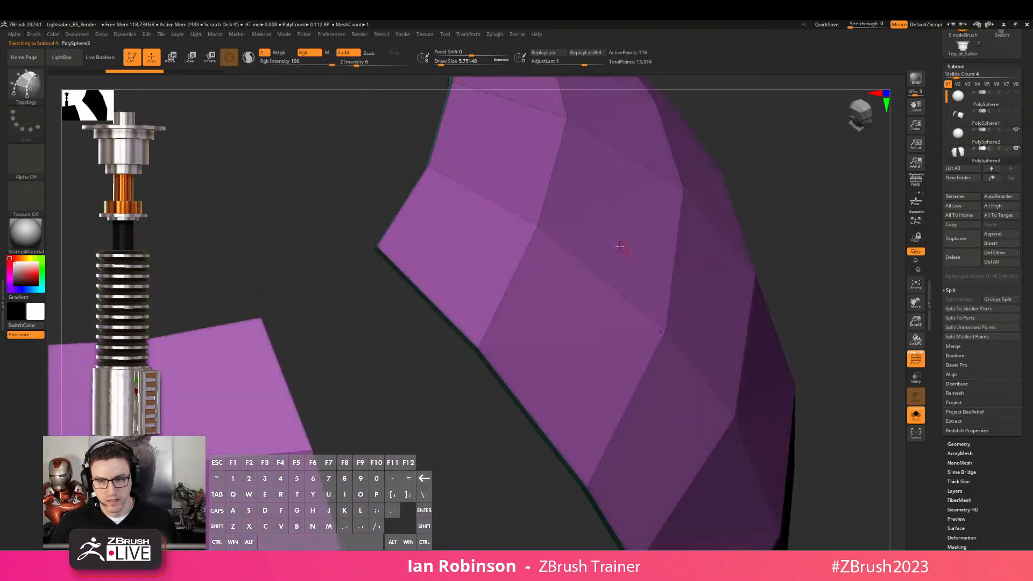
ctrl+shift+click(541, 231)
mouse_move(823, 219)
alt+mouse_down()
mouse_move(755, 220)
mouse_move(750, 263)
mouse_move(731, 257)
mouse_move(738, 242)
mouse_move(551, 264)
alt+mouse_up()
key(ctrl+shift+a)
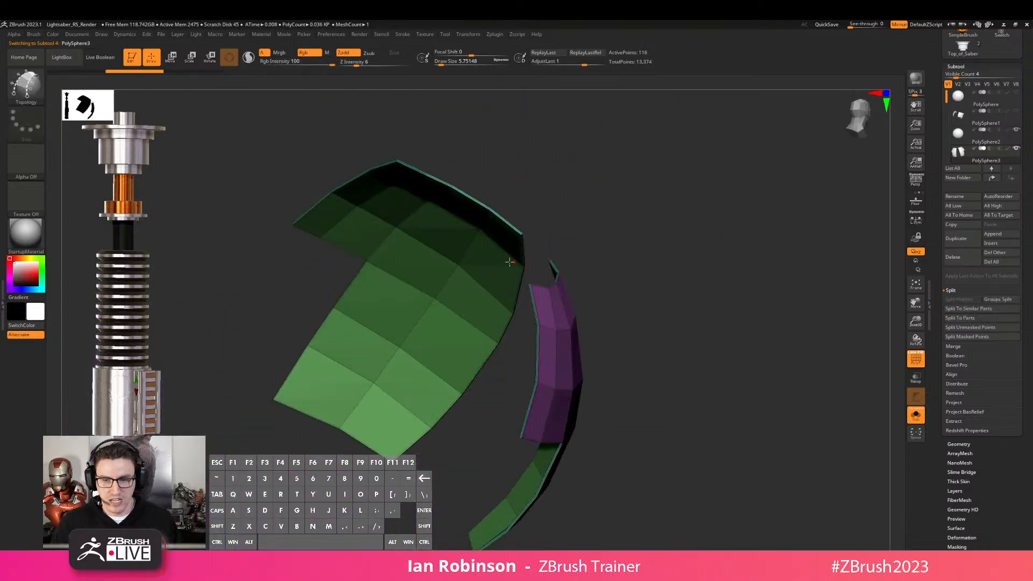
ctrl+shift+click(457, 266)
mouse_move(761, 228)
mouse_down()
mouse_move(742, 210)
mouse_move(756, 227)
mouse_up()
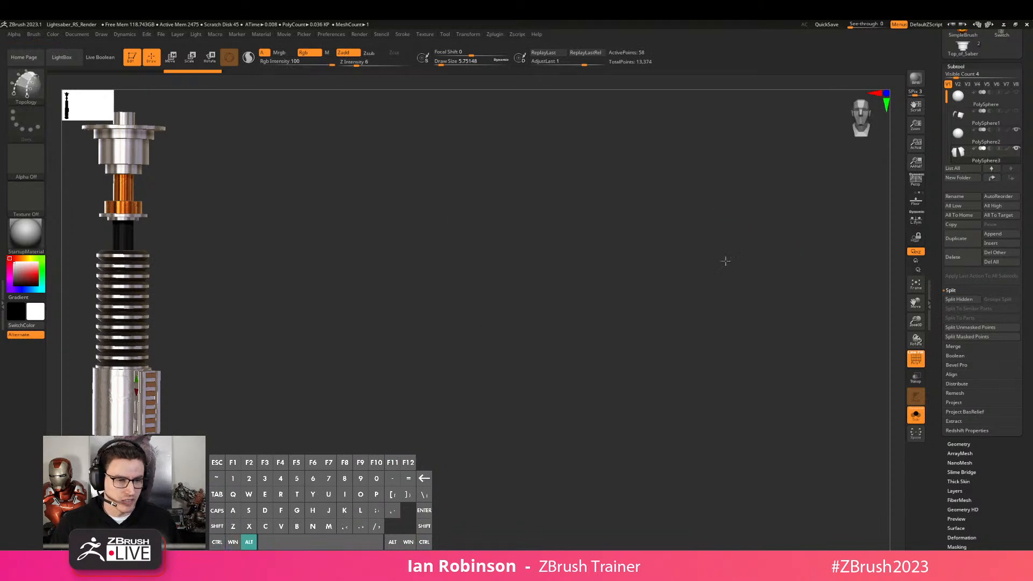
Delete the hidden outer and border polygons of the topology patch
click(959, 444)
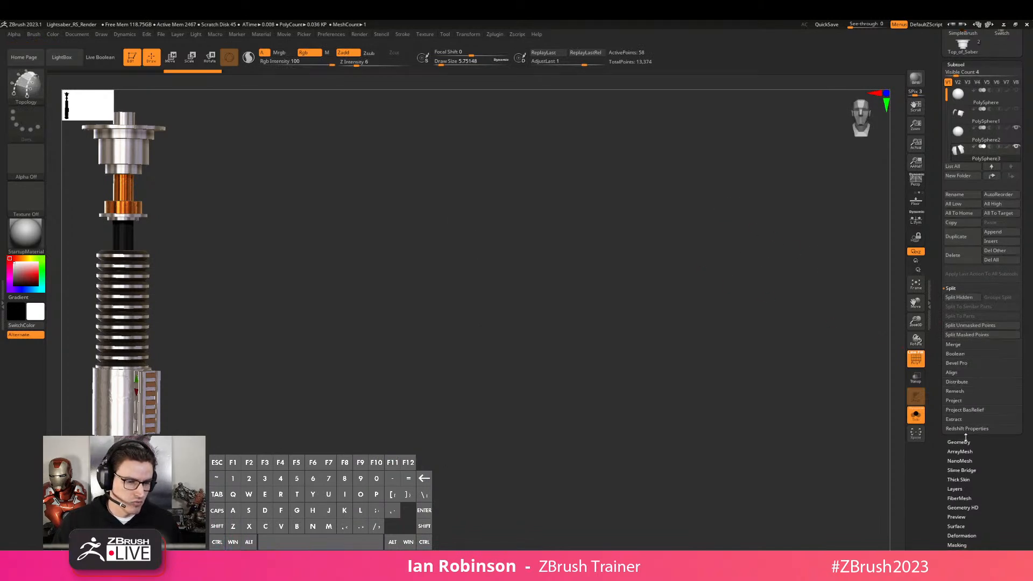
click(964, 343)
click(958, 277)
Flip the normals of the remaining patch so its faces point outward
scroll(969, 333, down, 5)
click(972, 364)
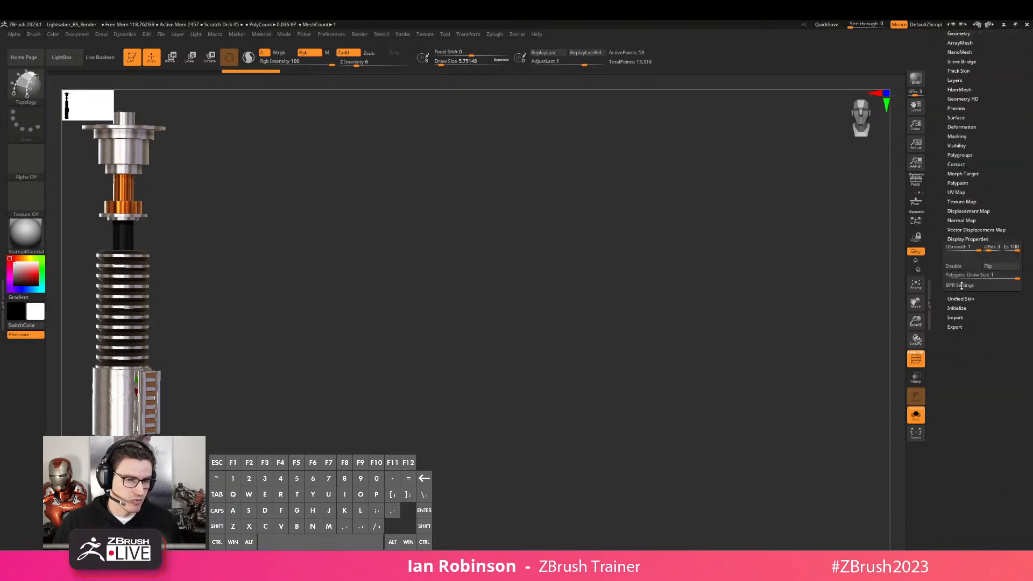
click(988, 266)
mouse_move(715, 253)
mouse_down()
mouse_move(728, 286)
mouse_move(738, 258)
mouse_up()
drag(700, 224, 655, 258)
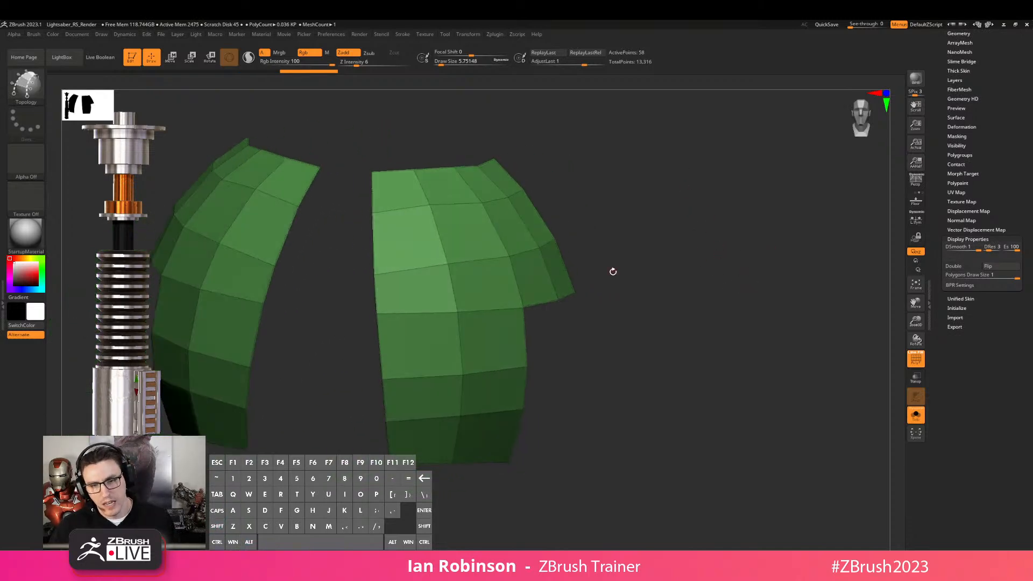
drag(540, 242, 537, 253)
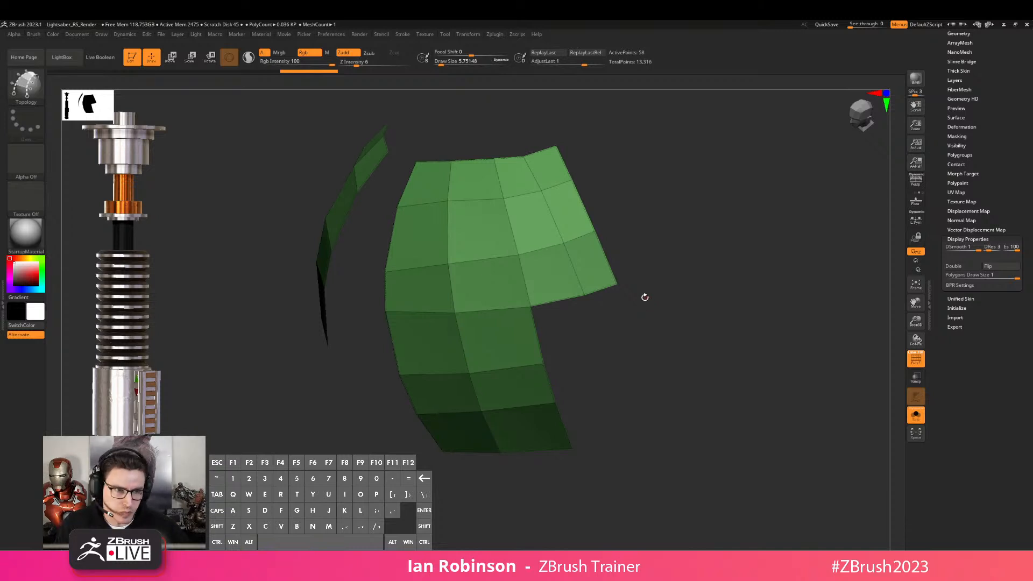
key(alt+Tab)
key(Tab)
key(Tab)
key(Tab)
key(Tab)
key(Tab)
key(Tab)
key(alt+Tab)
key(alt+Tab)
key(alt+Tab)
key(alt+Tab)
key(alt+Tab)
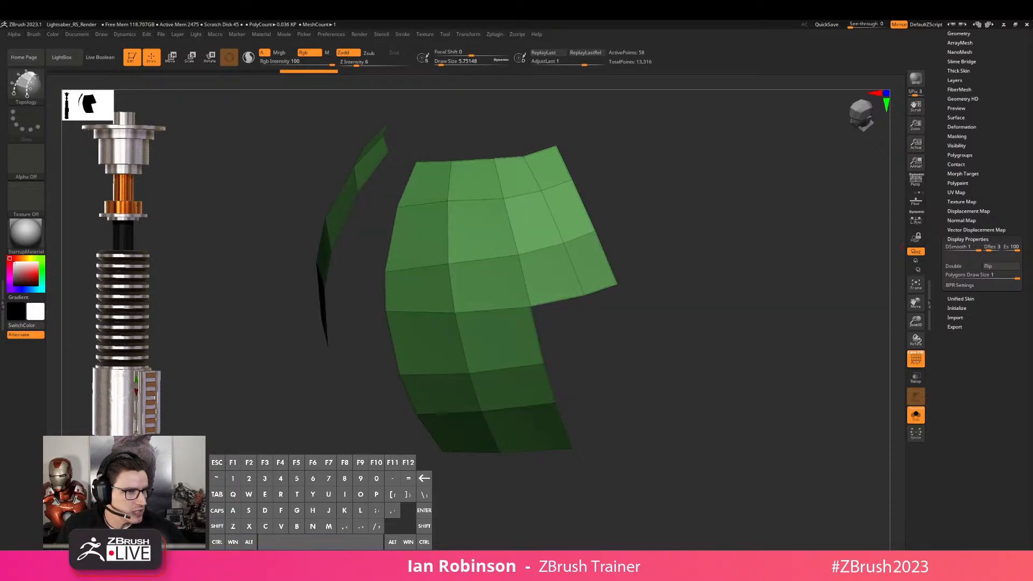
text(yt)
key(Return)
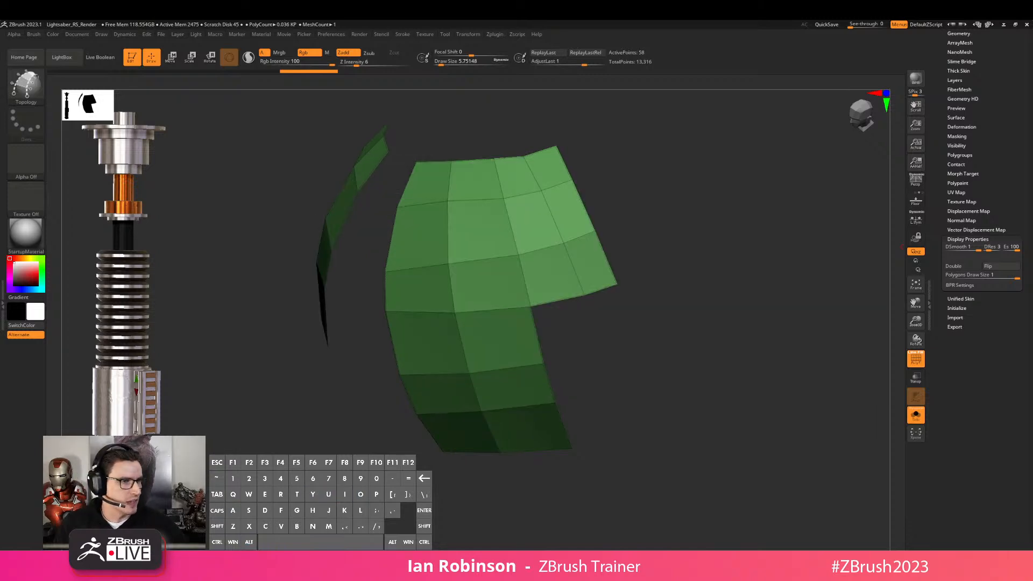
key(b)
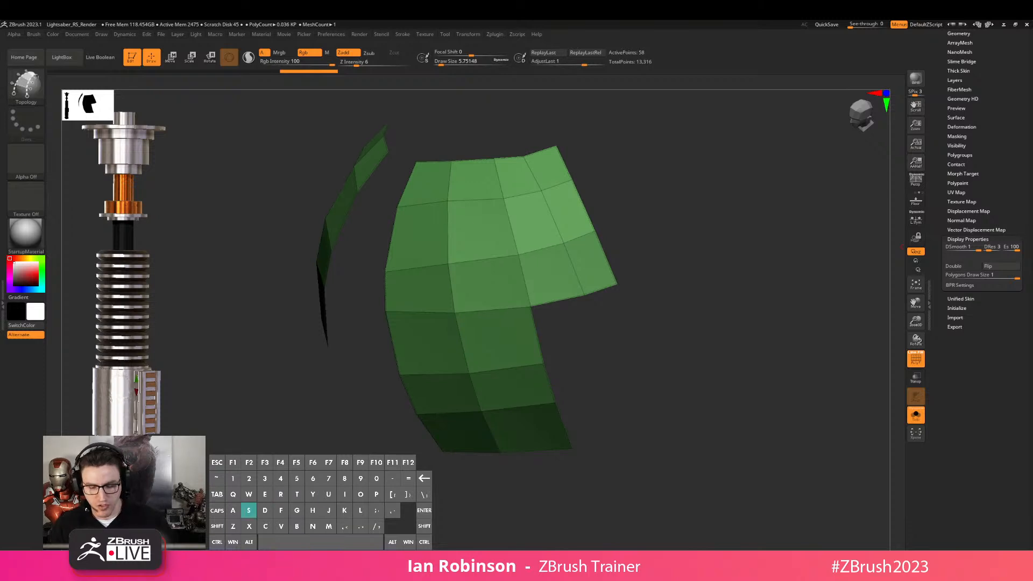
key(BackSpace)
key(u)
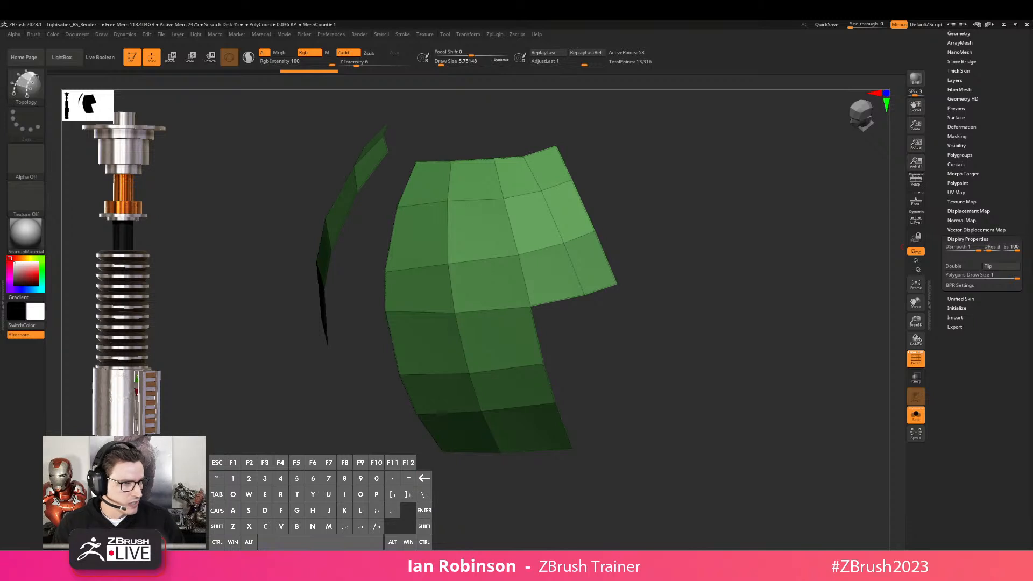
key(l)
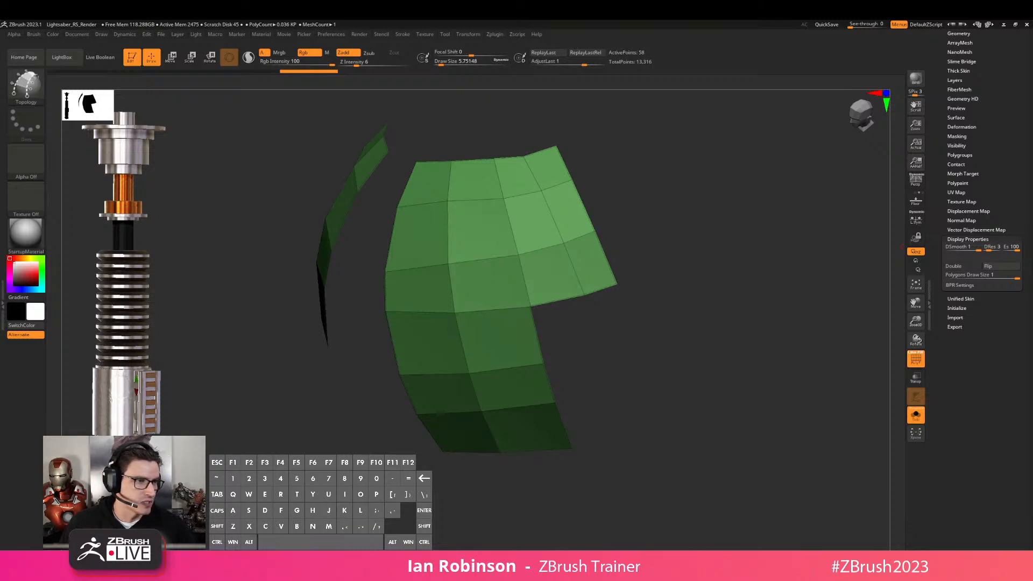
key(ctrl+v)
key(Return)
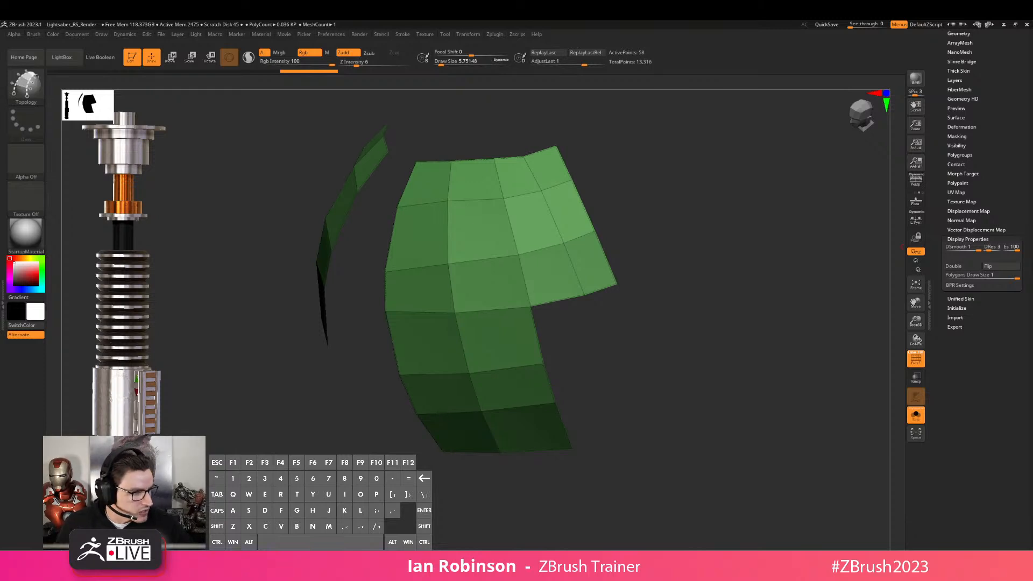
Set the brush draw size to about 90
mouse_move(693, 305)
mouse_down()
mouse_move(685, 269)
mouse_move(734, 320)
mouse_move(709, 287)
mouse_up()
key(shift+f)
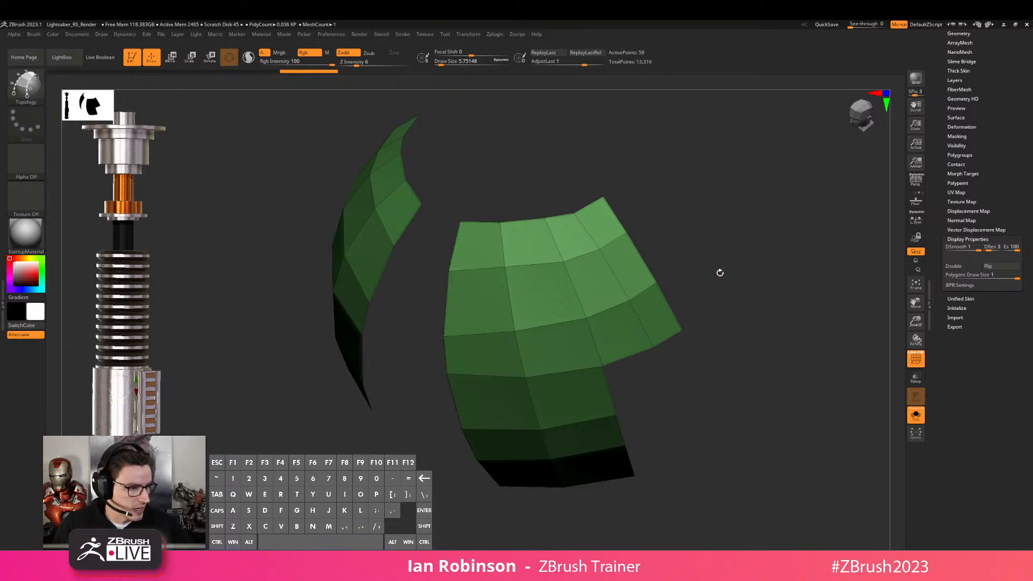
key(s)
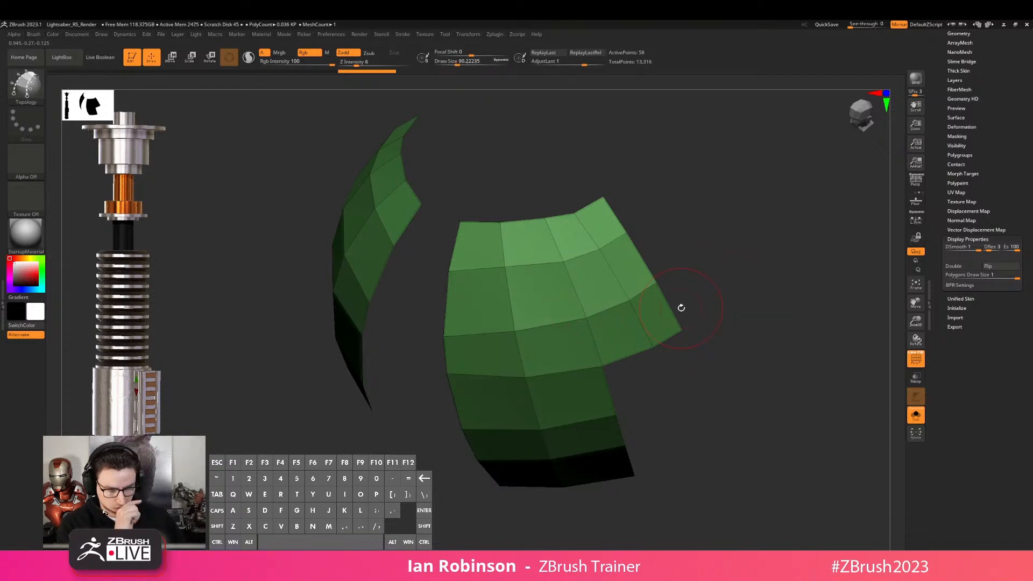
drag(681, 269, 709, 238)
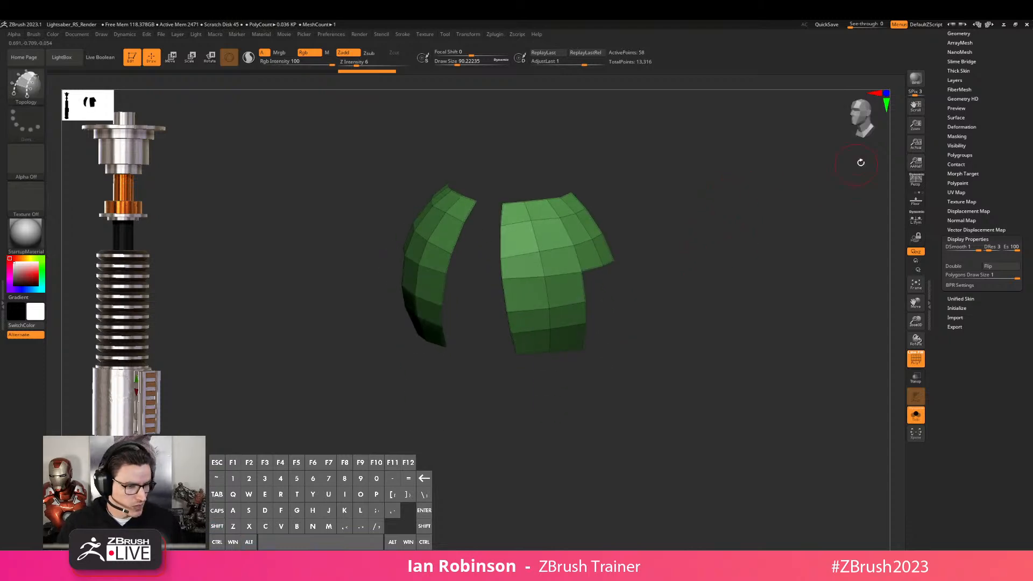
Switch to the Top_of_Saber tool and frame the whole part in a front view
drag(1015, 95, 1014, 269)
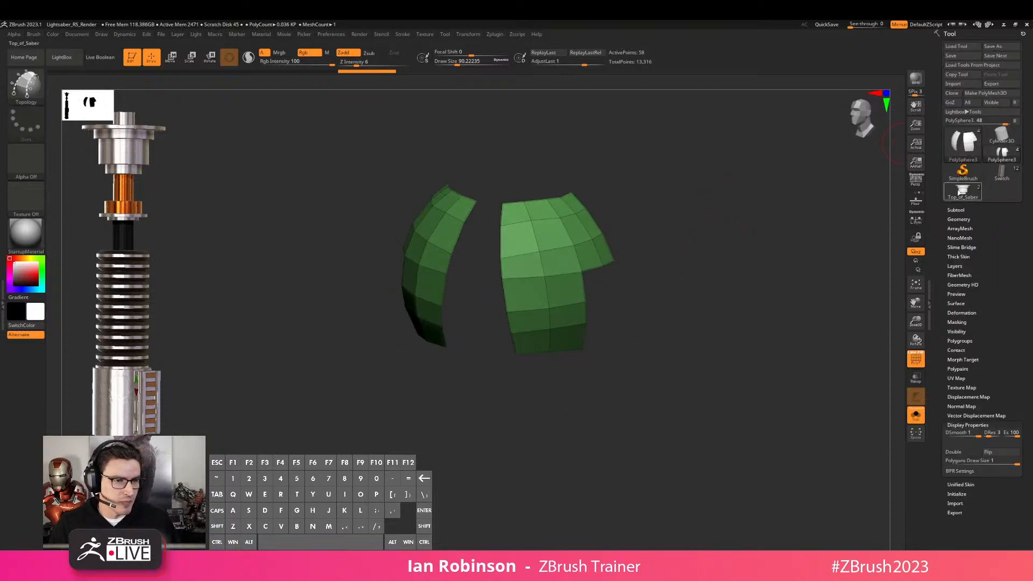
click(963, 191)
key(f)
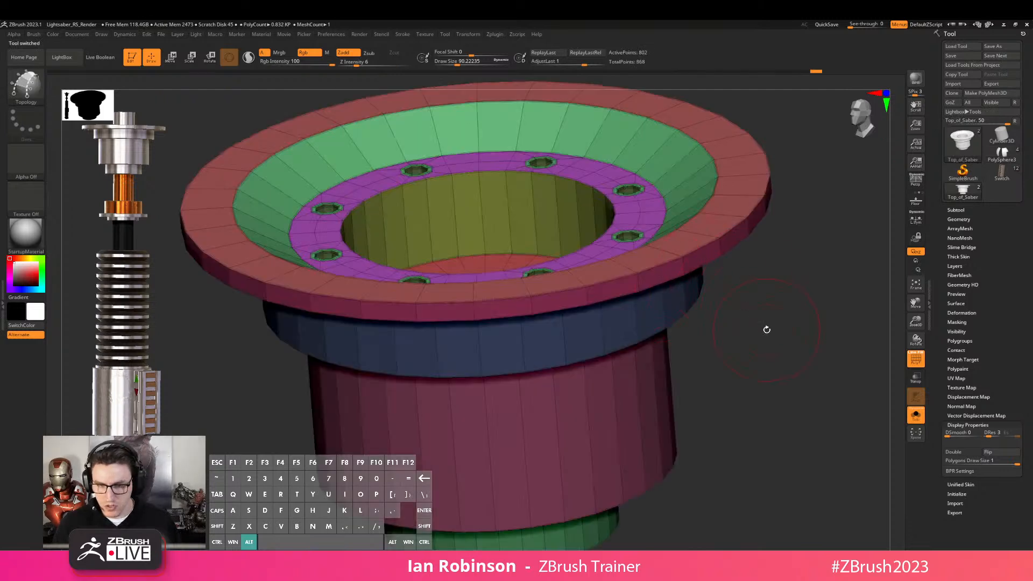
alt+drag(761, 324, 773, 267)
shift+drag(773, 267, 776, 262)
mouse_move(707, 393)
alt+mouse_down()
mouse_move(735, 235)
mouse_move(750, 235)
mouse_move(738, 242)
alt+mouse_up()
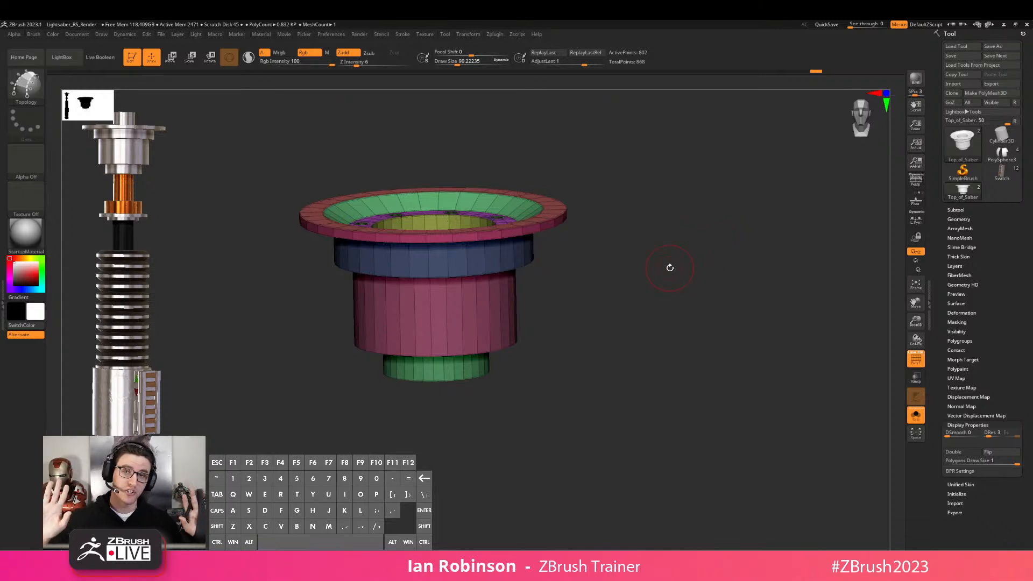
Turn off the polyframe and Solo display so all subtools show, and enable ghosted transparency for the inactive ones
shift+drag(639, 246, 726, 180)
key(shift+f)
drag(640, 221, 676, 260)
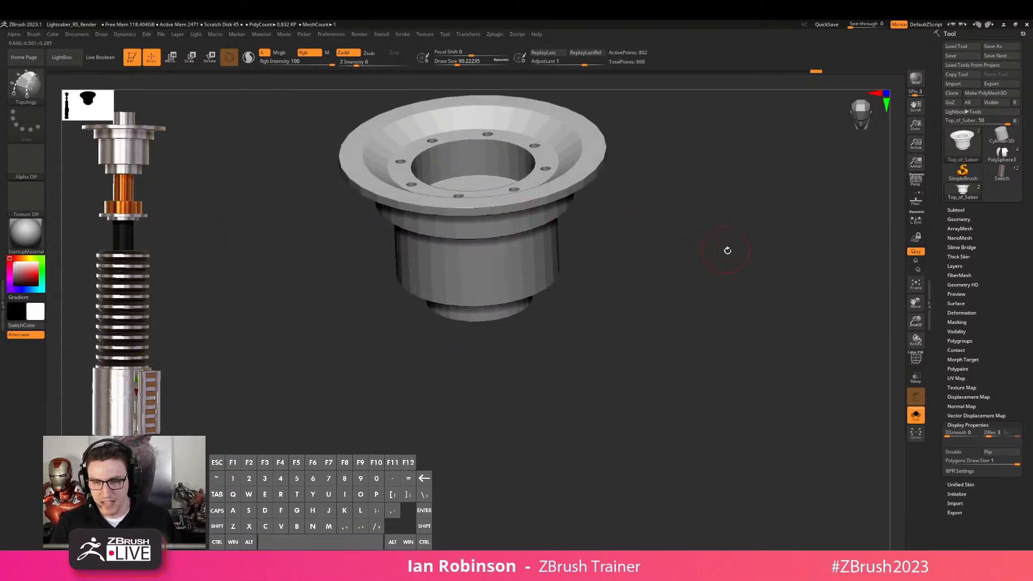
click(957, 209)
shift+drag(784, 295, 742, 264)
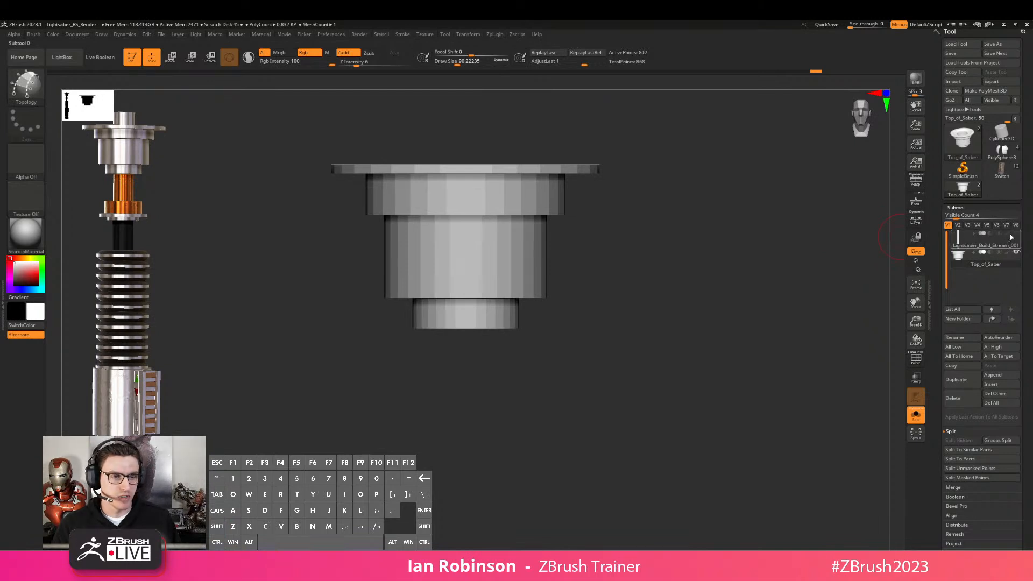
alt+drag(770, 307, 786, 309)
click(916, 415)
drag(827, 386, 685, 230)
click(916, 376)
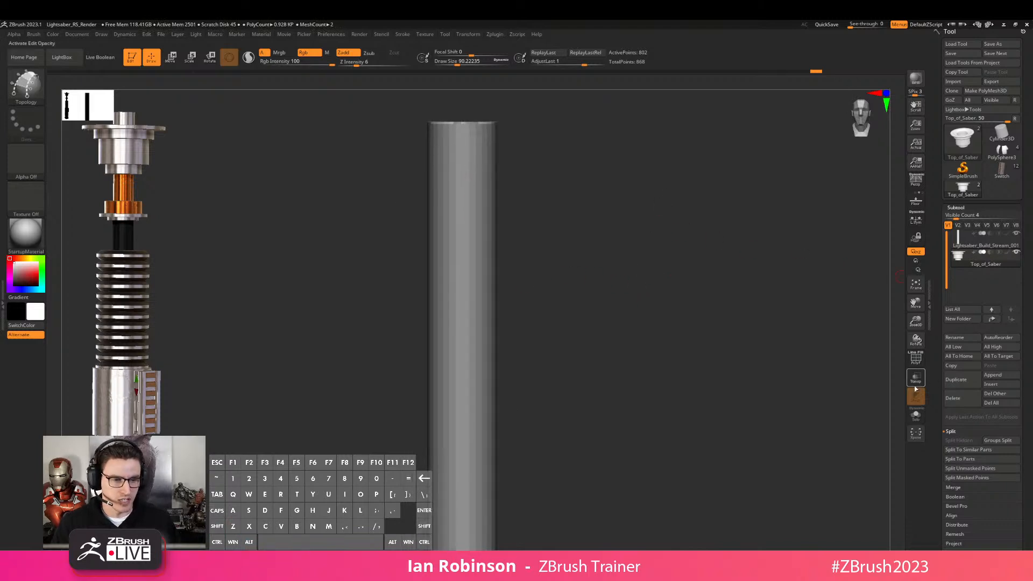
drag(721, 343, 664, 241)
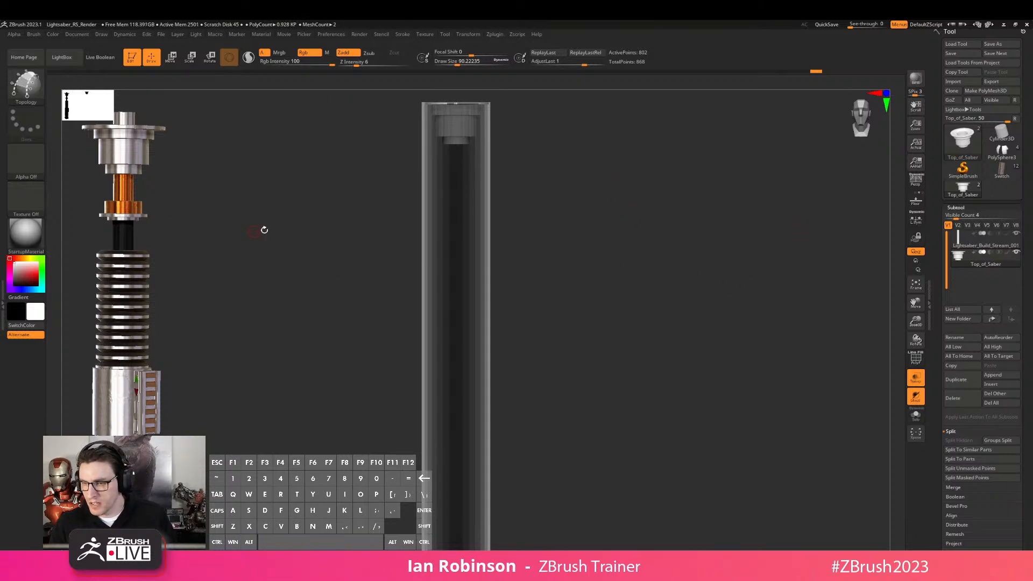
Duplicate the Lightsaber_Build_Stream_001 cylinder, hiding the original and ordering the copy below Top_of_Saber in the subtool list
click(1018, 241)
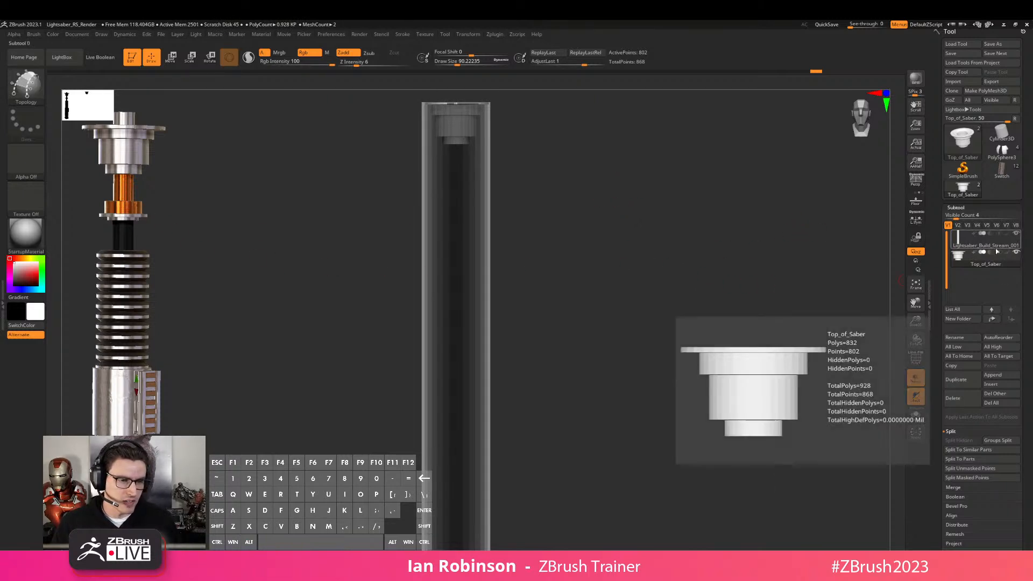
key(ctrl+shift)
key(ctrl+shift+d)
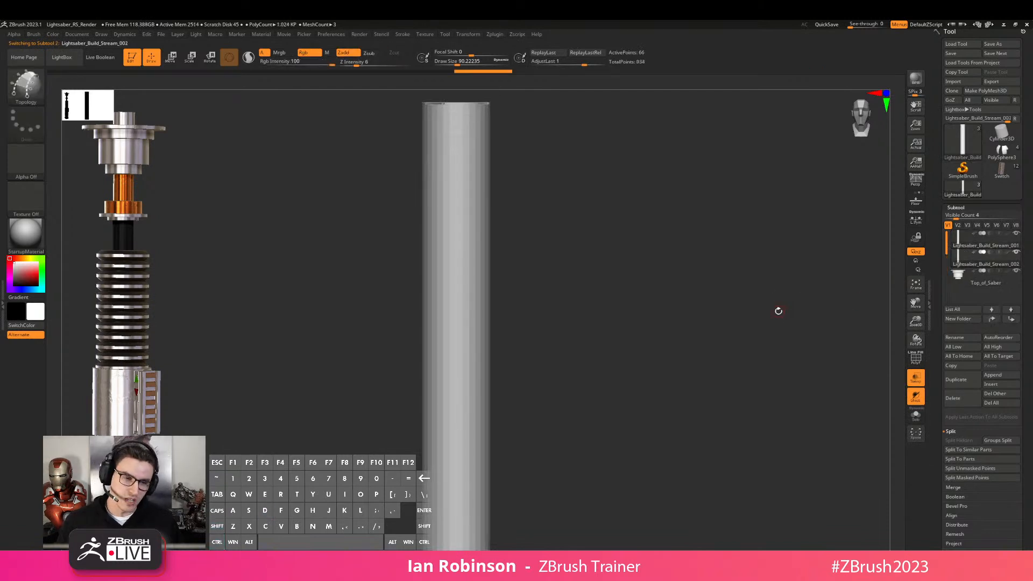
click(1016, 233)
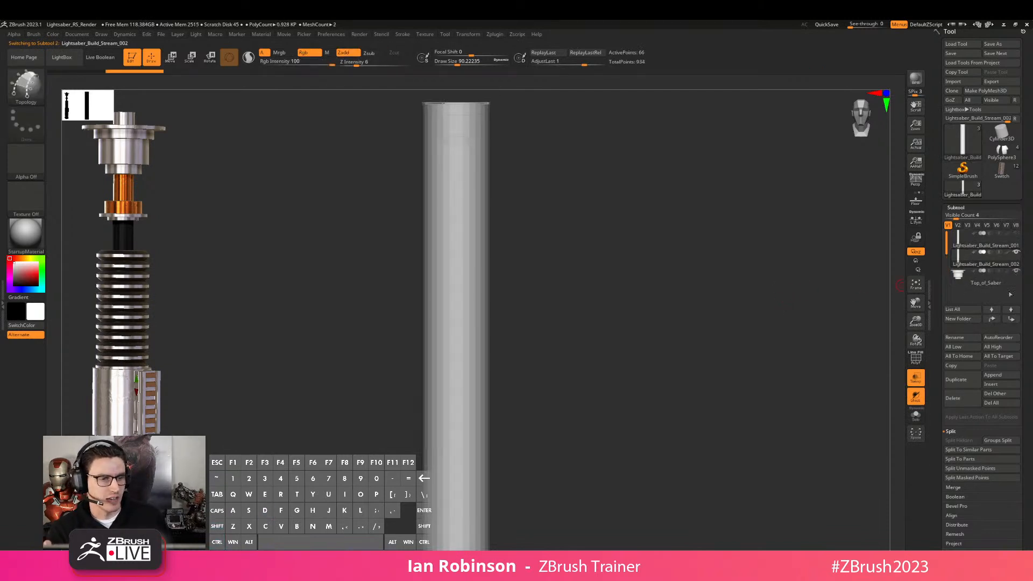
click(1012, 320)
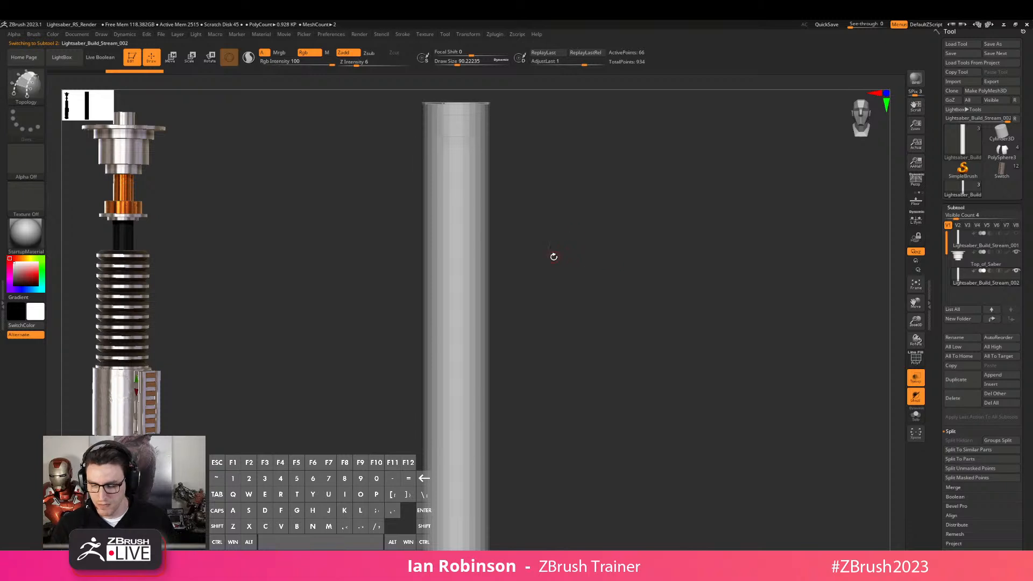
Shorten the duplicated cylinder along its Y axis into a short tube section
key(w)
drag(459, 322, 469, 489)
alt+drag(606, 258, 611, 318)
alt+drag(524, 300, 533, 367)
alt+drag(621, 317, 640, 296)
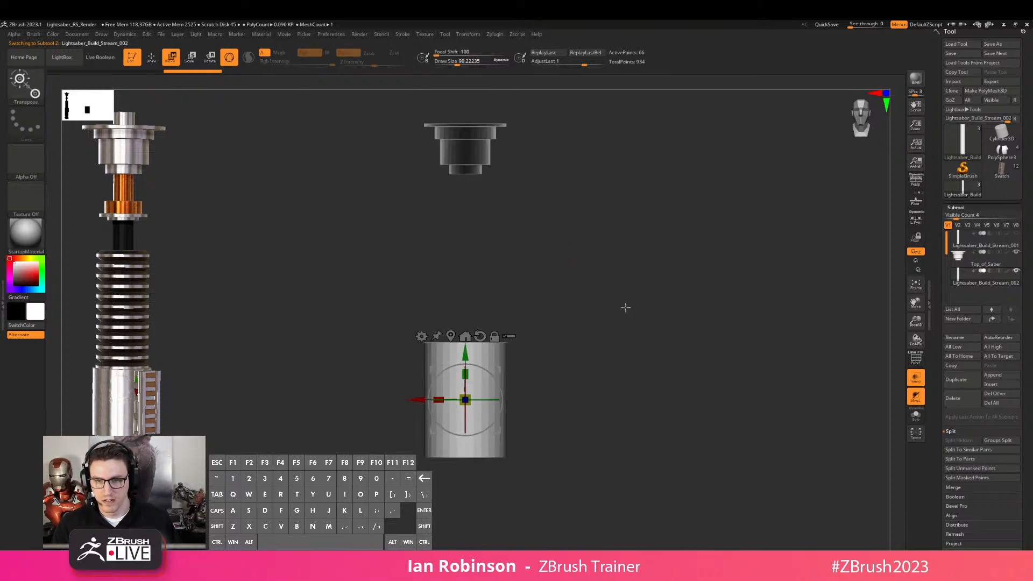
Scale the short cylinder down uniformly until narrower than the saber top's base, and move it up against that base
drag(468, 402, 442, 429)
drag(465, 355, 466, 146)
alt+drag(591, 147, 593, 283)
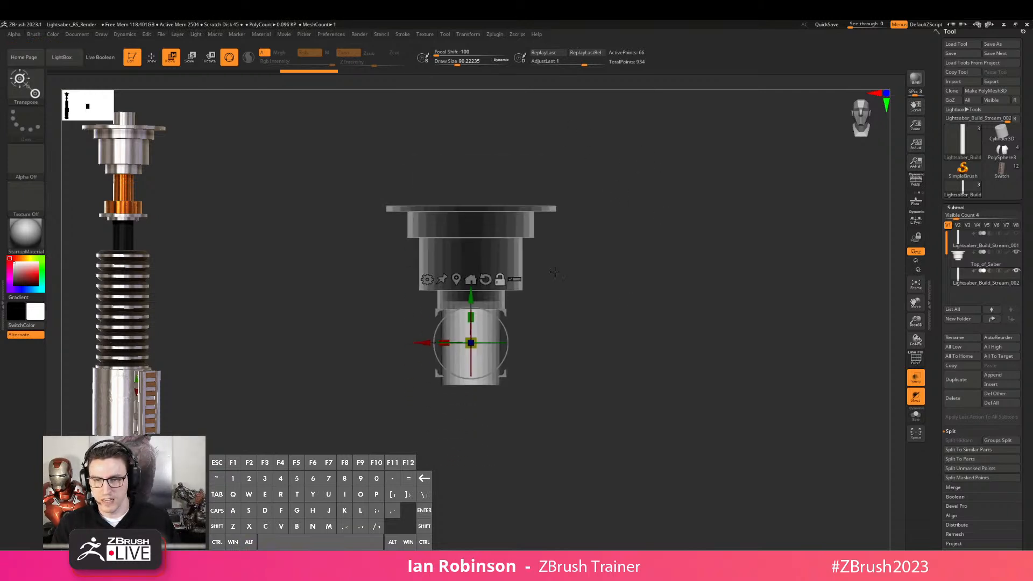
alt+drag(638, 237, 657, 270)
alt+drag(549, 289, 544, 256)
drag(467, 314, 460, 322)
alt+drag(648, 233, 562, 306)
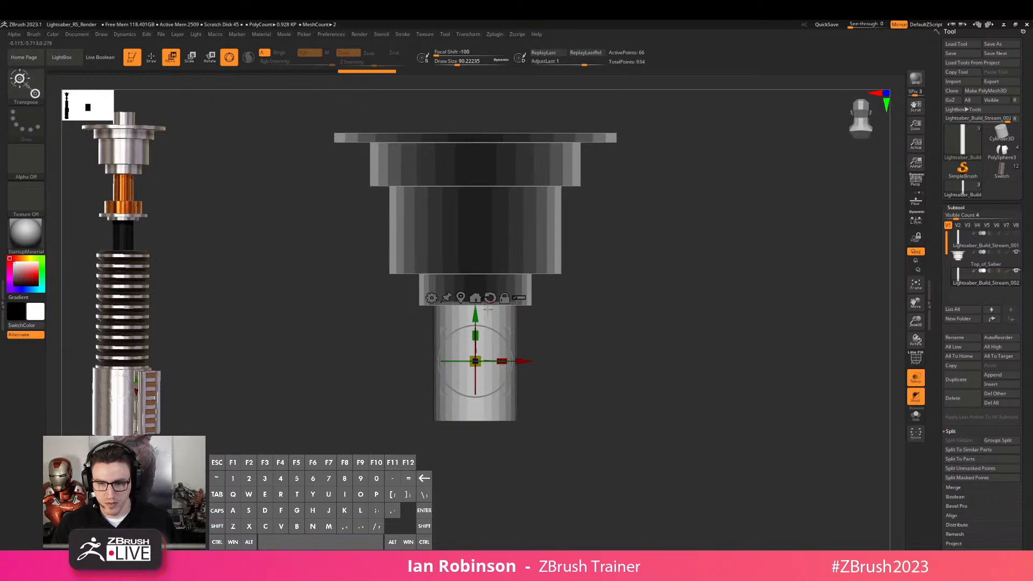
drag(475, 362, 469, 368)
drag(479, 333, 479, 321)
key(q)
mouse_move(634, 307)
alt+mouse_down()
mouse_move(640, 274)
mouse_move(637, 316)
mouse_move(665, 313)
mouse_move(672, 279)
mouse_move(641, 263)
mouse_move(641, 286)
alt+mouse_up()
Show the polyframe and move the cylinder farther up along Y into the base of the saber top
key(shift+f)
key(shift+f)
key(f)
key(shift+f)
key(shift+f)
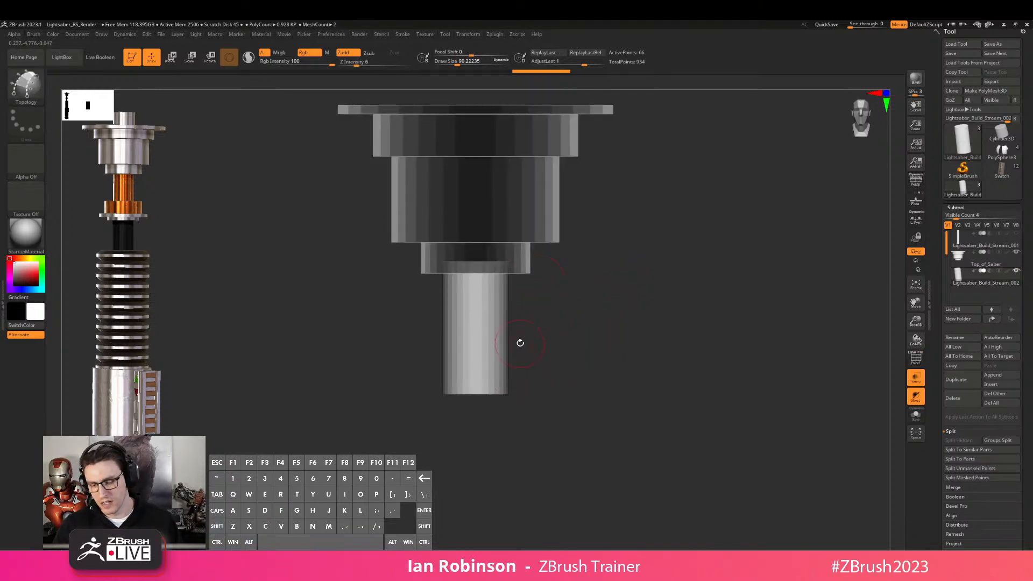
key(shift+f)
drag(586, 293, 624, 317)
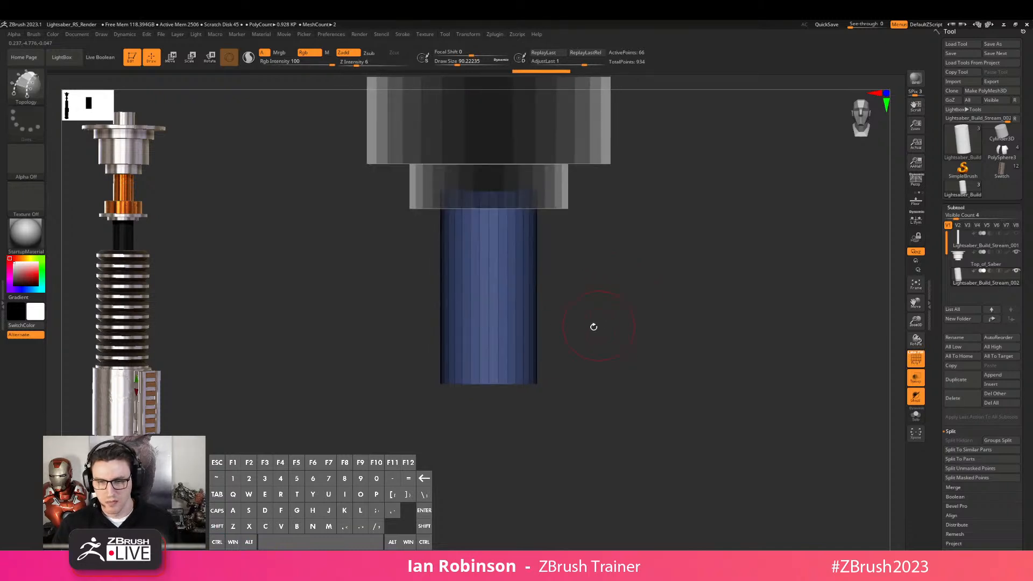
key(w)
drag(489, 241, 489, 194)
key(q)
mouse_move(595, 269)
mouse_down()
mouse_move(602, 309)
mouse_move(598, 291)
mouse_move(625, 247)
mouse_move(655, 348)
mouse_move(582, 349)
mouse_up()
Mask the cylinder's upper part, extrude its lower end downward into a wider collar, and clear the mask
key(w)
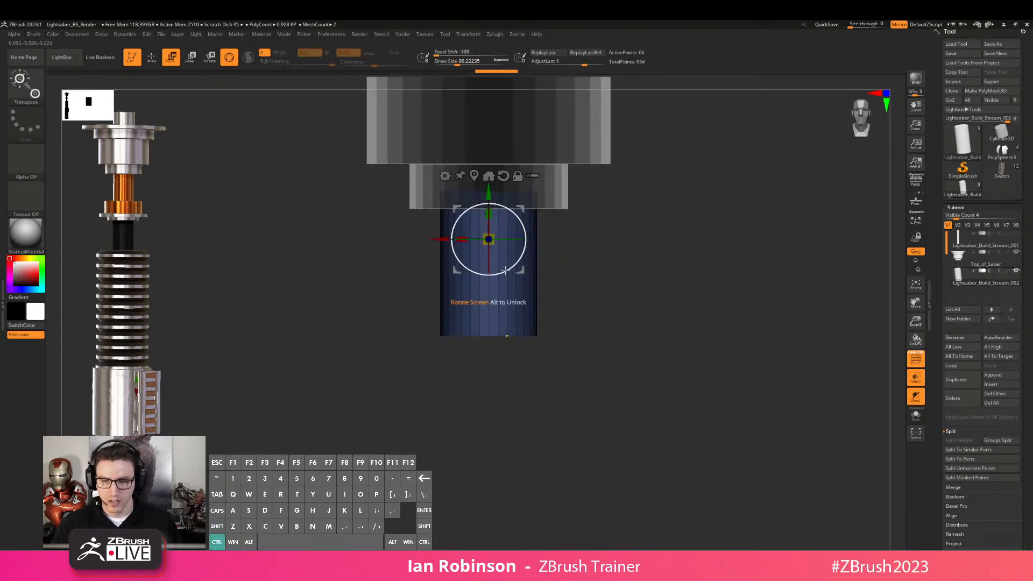
ctrl+drag(484, 193, 515, 240)
ctrl+drag(491, 289, 492, 301)
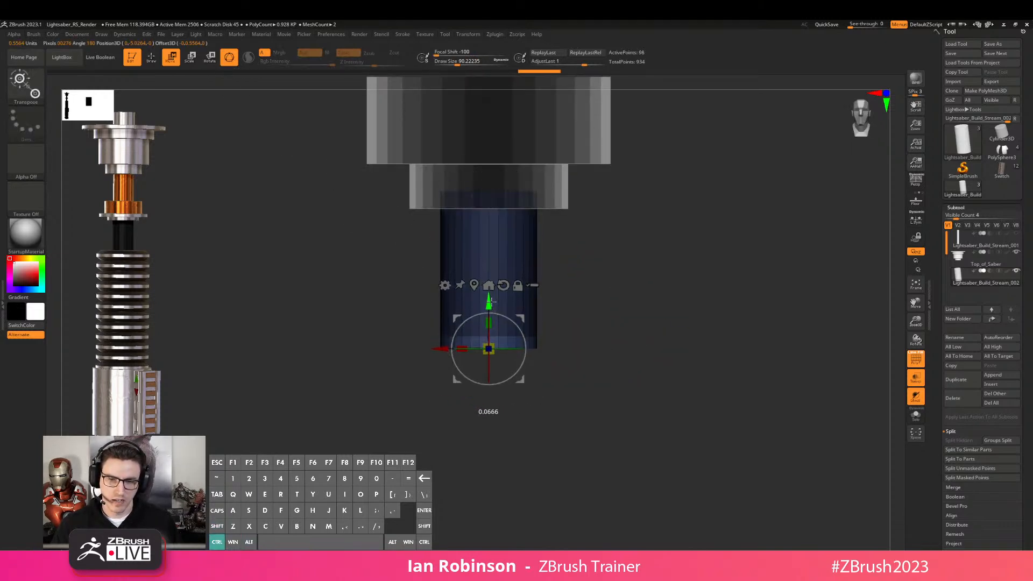
mouse_move(489, 349)
mouse_down()
mouse_move(517, 326)
mouse_move(491, 294)
mouse_move(494, 344)
mouse_up()
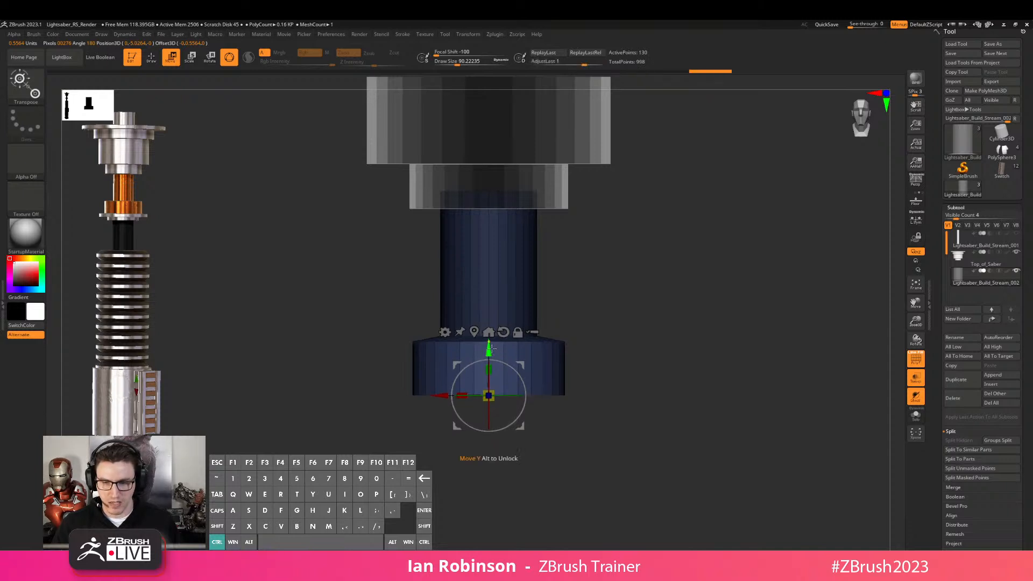
key(q)
ctrl+drag(616, 300, 654, 326)
Flatten the collar's sloped upper shoulder with the ClipCurve brush, undoing the first clip before clipping again
alt+drag(674, 322, 643, 298)
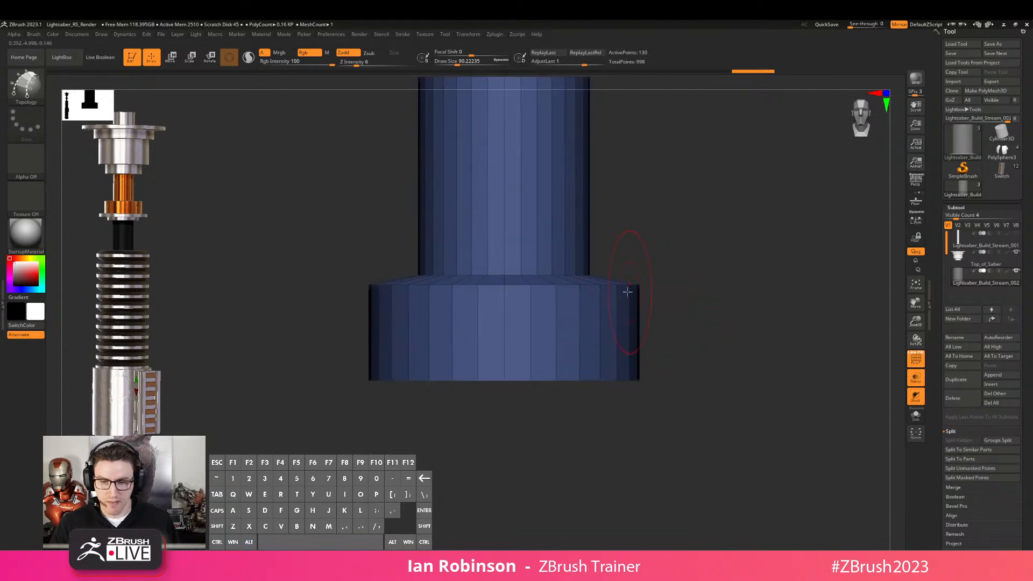
drag(619, 266, 592, 279)
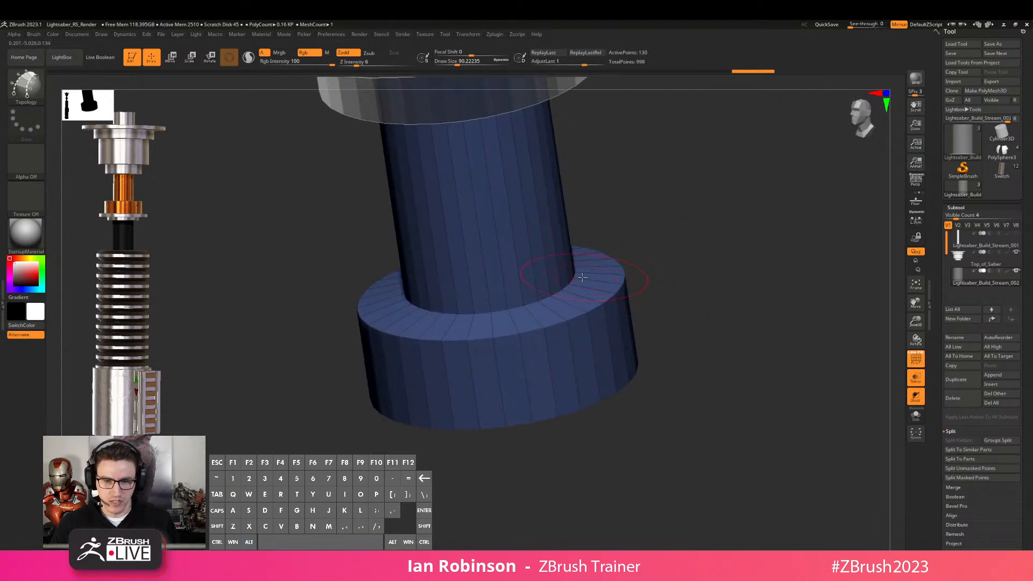
shift+drag(664, 268, 706, 256)
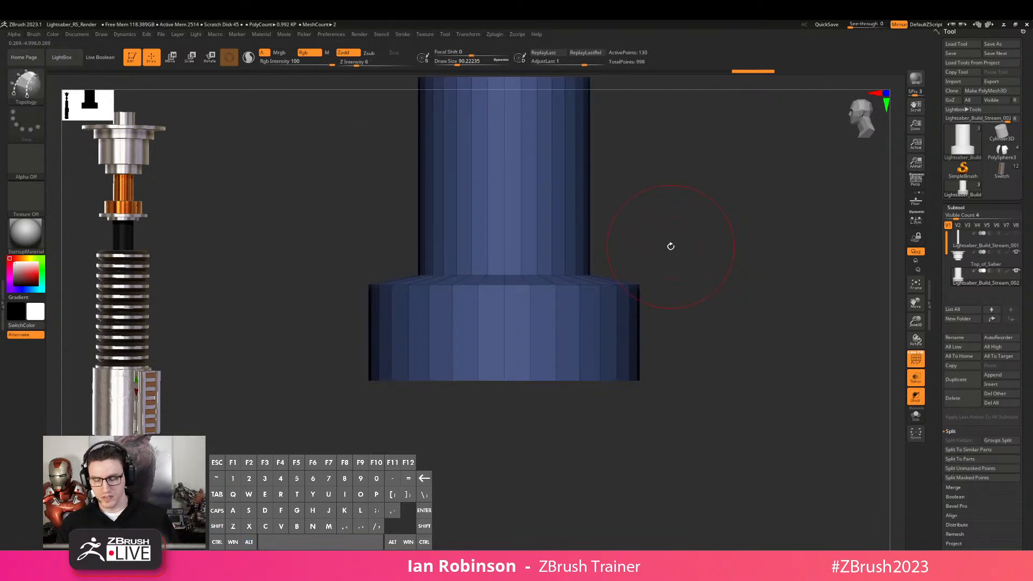
key(ctrl+shift)
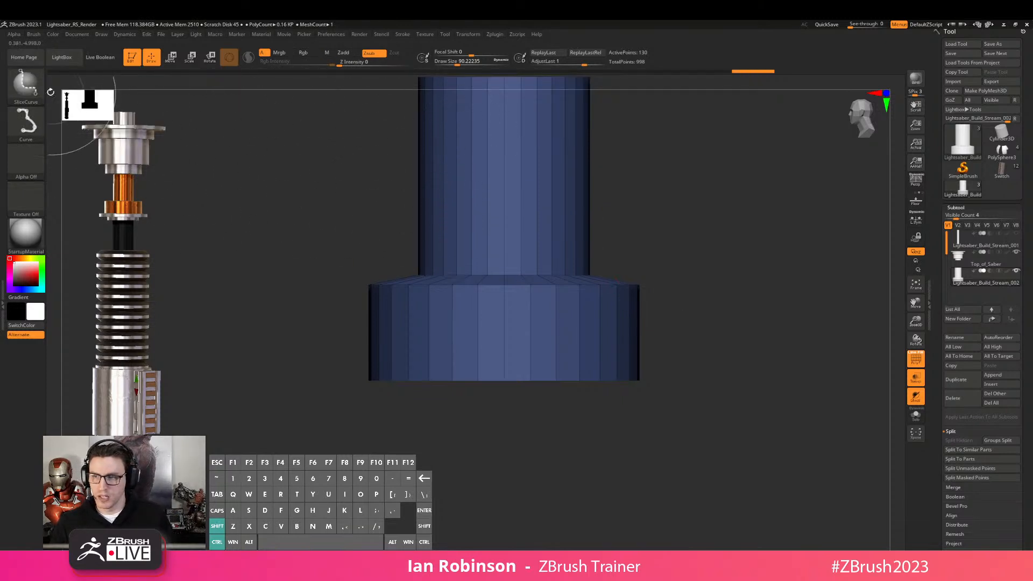
ctrl+shift+click(26, 85)
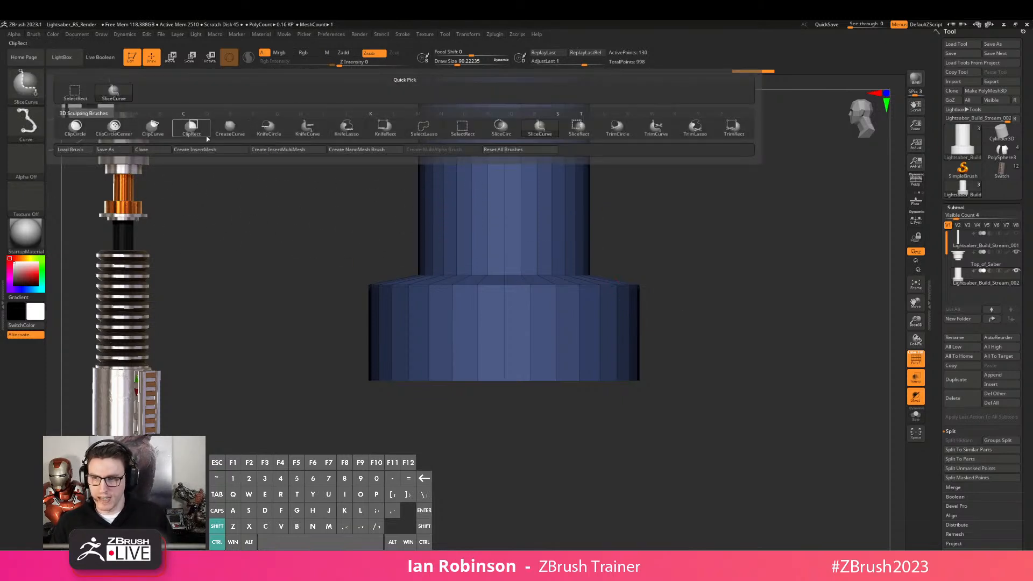
ctrl+shift+click(154, 128)
ctrl+shift+drag(302, 281, 671, 292)
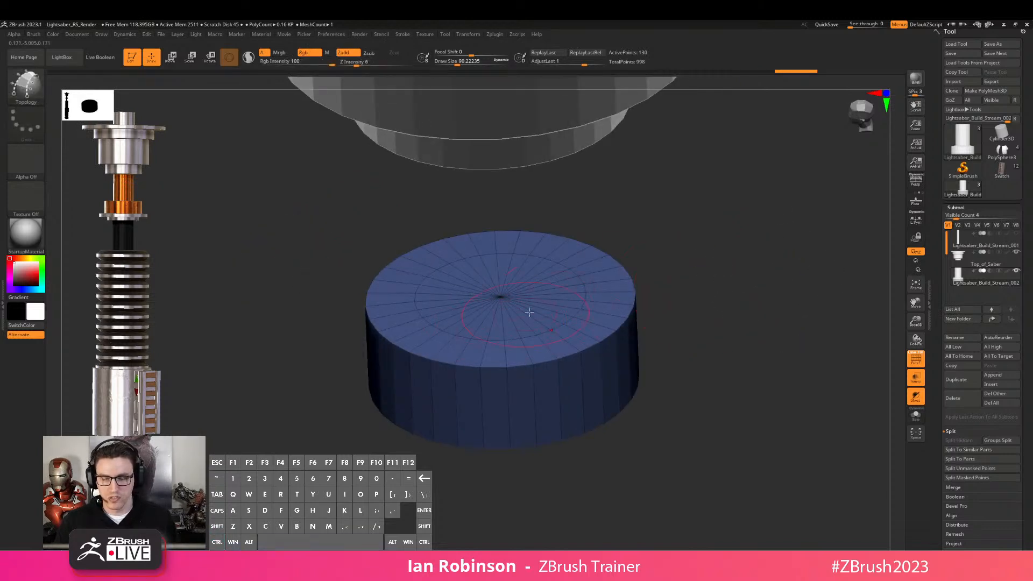
key(ctrl+z)
alt+drag(745, 295, 731, 220)
ctrl+shift+drag(376, 338, 722, 340)
mouse_move(681, 288)
mouse_down()
mouse_move(675, 312)
mouse_move(704, 261)
mouse_move(690, 287)
mouse_up()
drag(665, 237, 739, 354)
drag(710, 283, 738, 270)
mouse_move(264, 300)
ctrl+shift+mouse_down()
mouse_move(786, 275)
mouse_move(786, 296)
mouse_move(790, 249)
mouse_move(786, 293)
mouse_move(745, 274)
mouse_move(724, 281)
mouse_move(711, 254)
mouse_move(664, 318)
ctrl+shift+mouse_up()
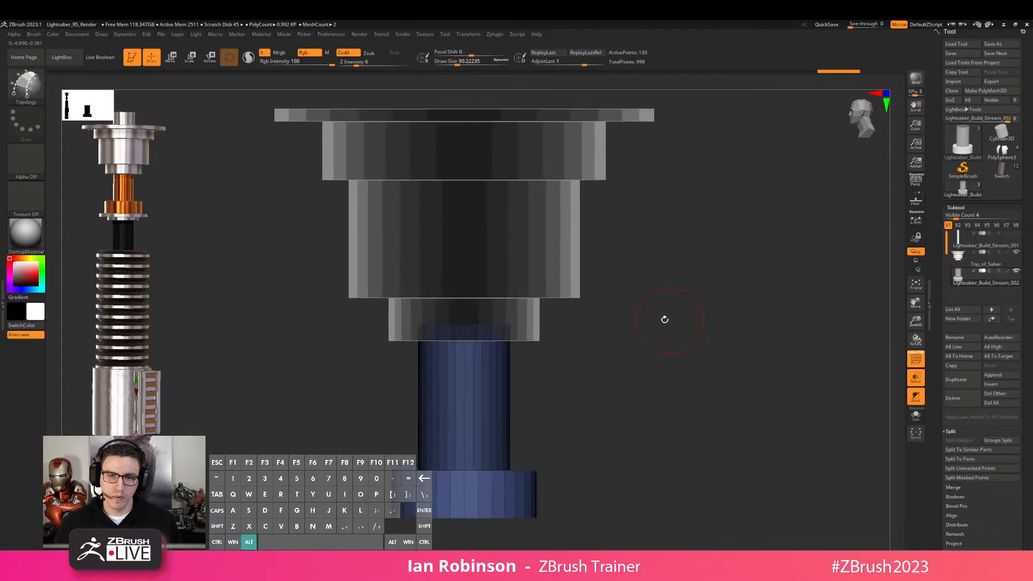
Make Top_of_Saber the active subtool and examine its polygroups and underside where the tube enters
key(space)
alt+click(565, 226)
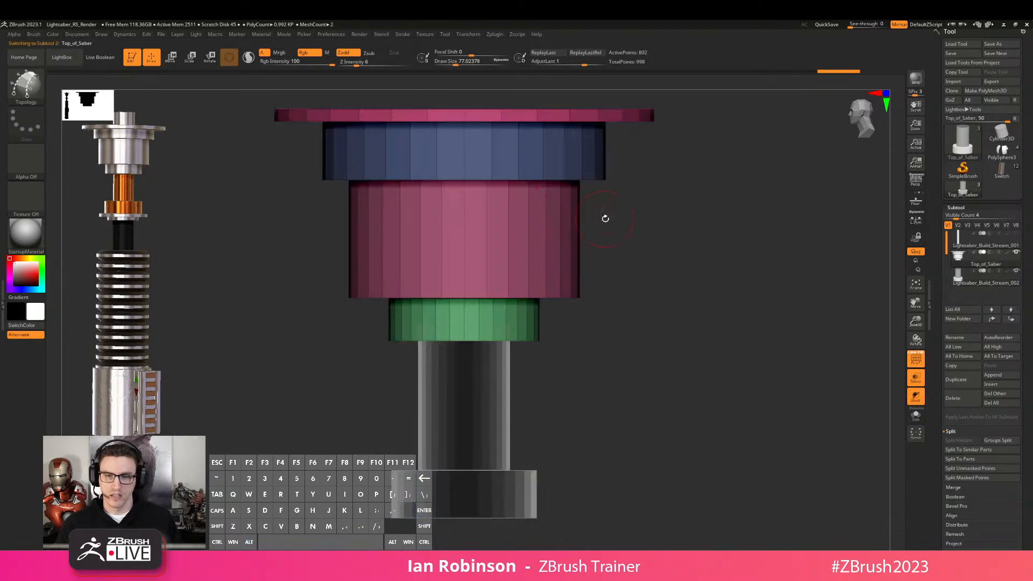
drag(619, 218, 644, 252)
drag(692, 288, 669, 236)
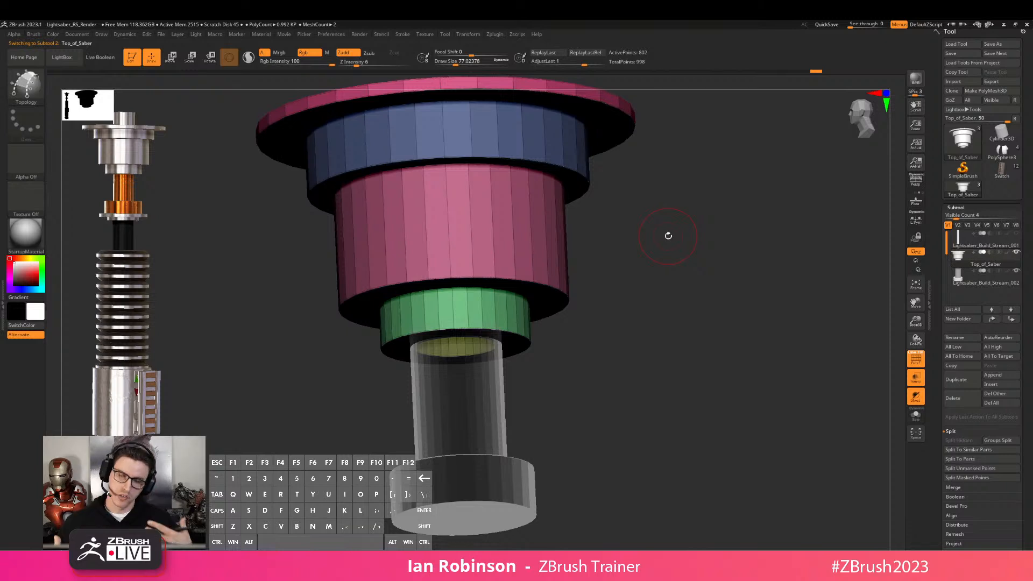
shift+drag(658, 258, 693, 279)
key(shift+f)
Select the collared tube below the saber top and rename its subtool Copper_Tubing
alt+drag(535, 330, 528, 358)
alt+click(495, 367)
alt+drag(653, 323, 681, 273)
key(shift+f)
key(shift+f)
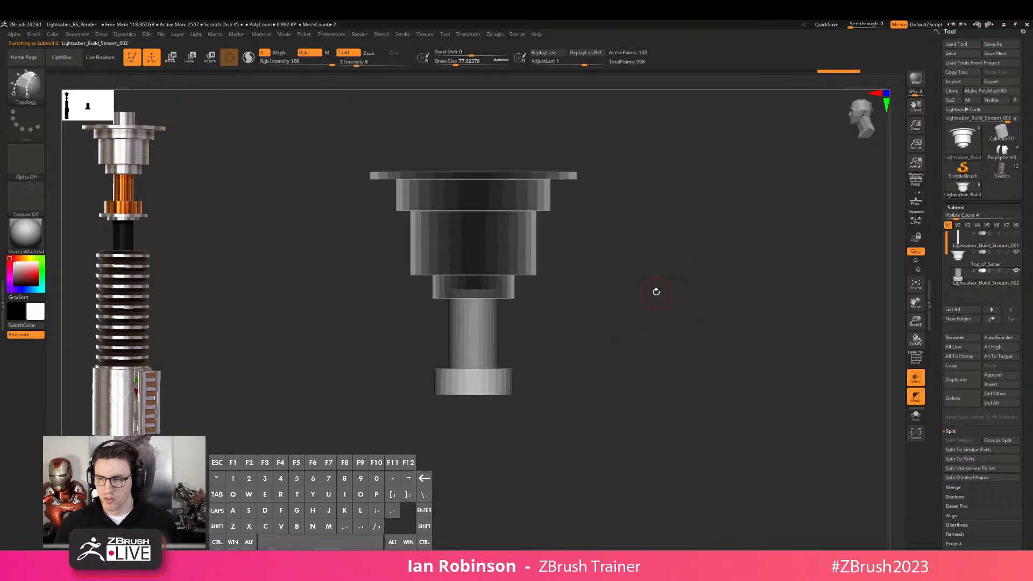
click(970, 338)
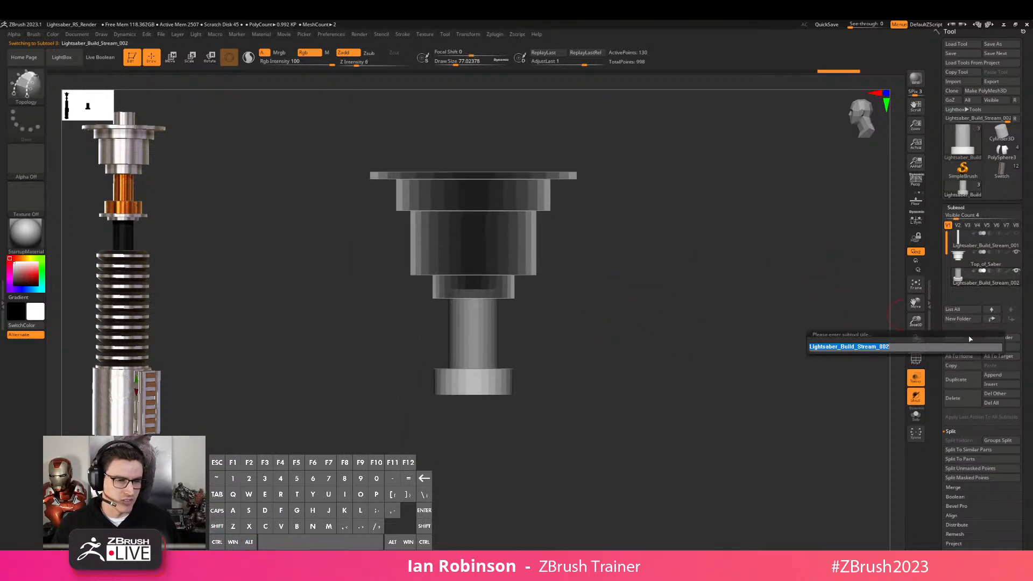
text(Copper_Tubing)
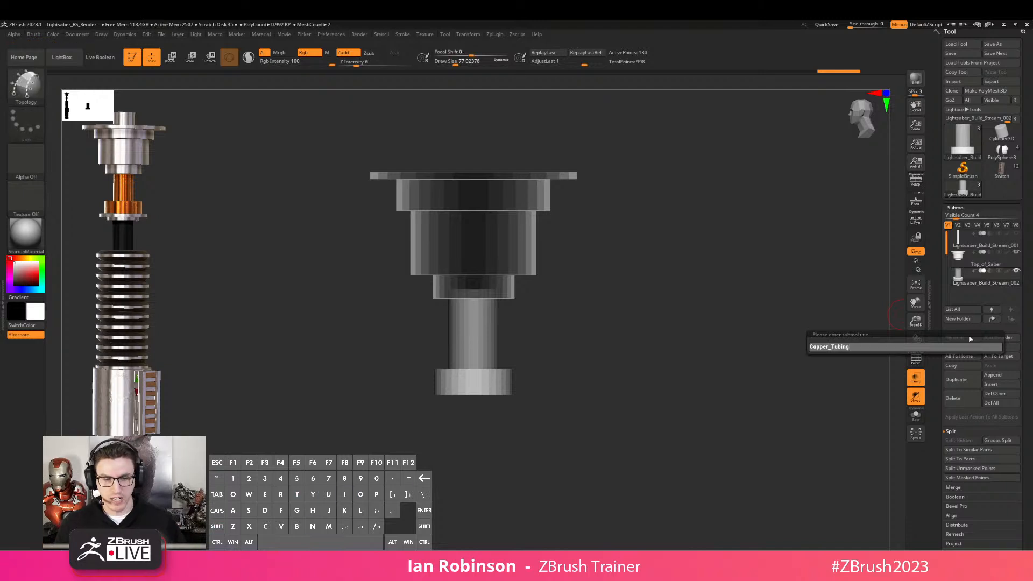
key(Return)
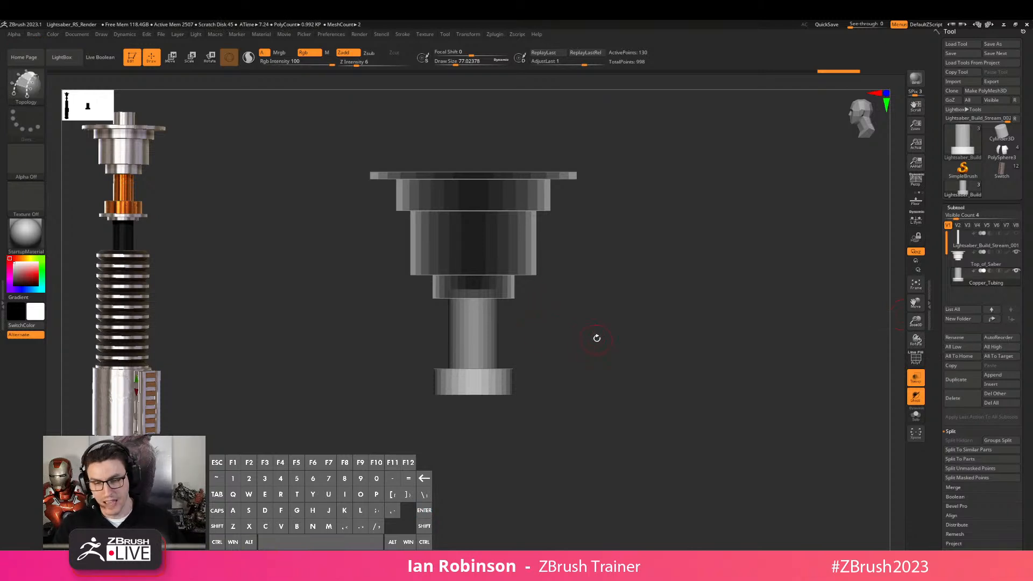
Duplicate the Copper_Tubing subtool and rename the copy Metal_Tubing
alt+drag(593, 340, 612, 300)
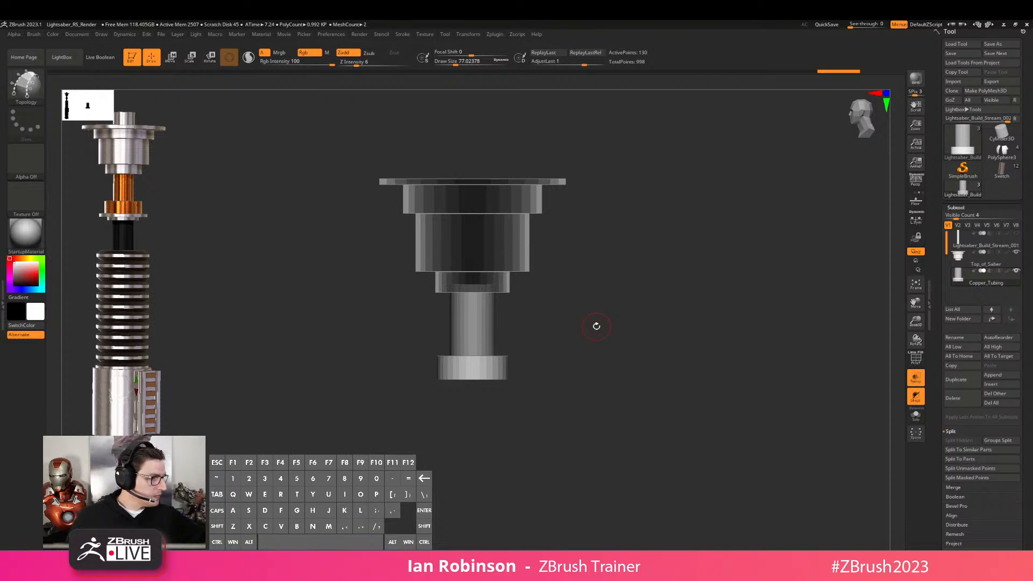
drag(554, 286, 651, 290)
key(shift+f)
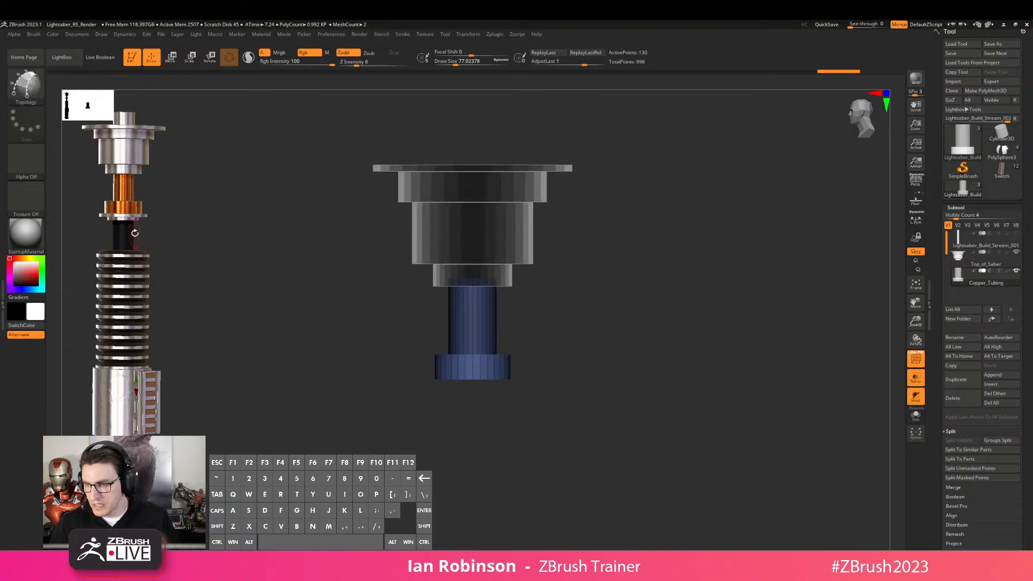
alt+drag(222, 242, 238, 249)
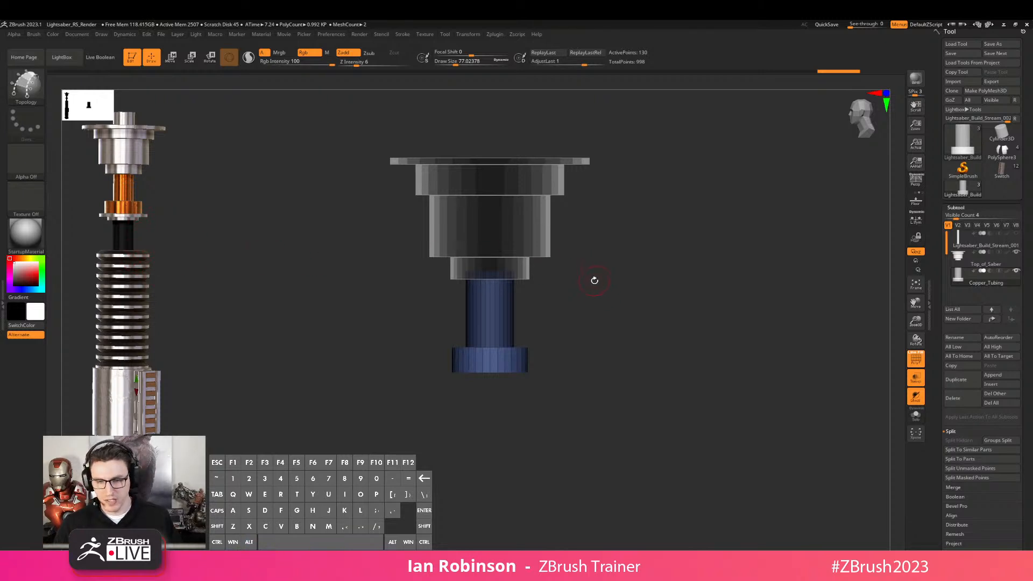
key(ctrl+shift+d)
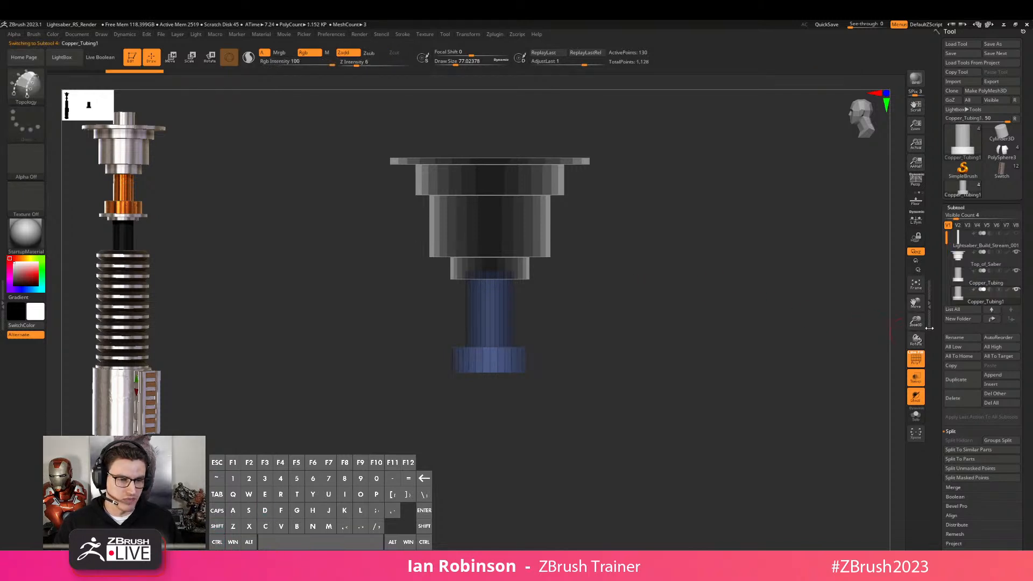
click(956, 340)
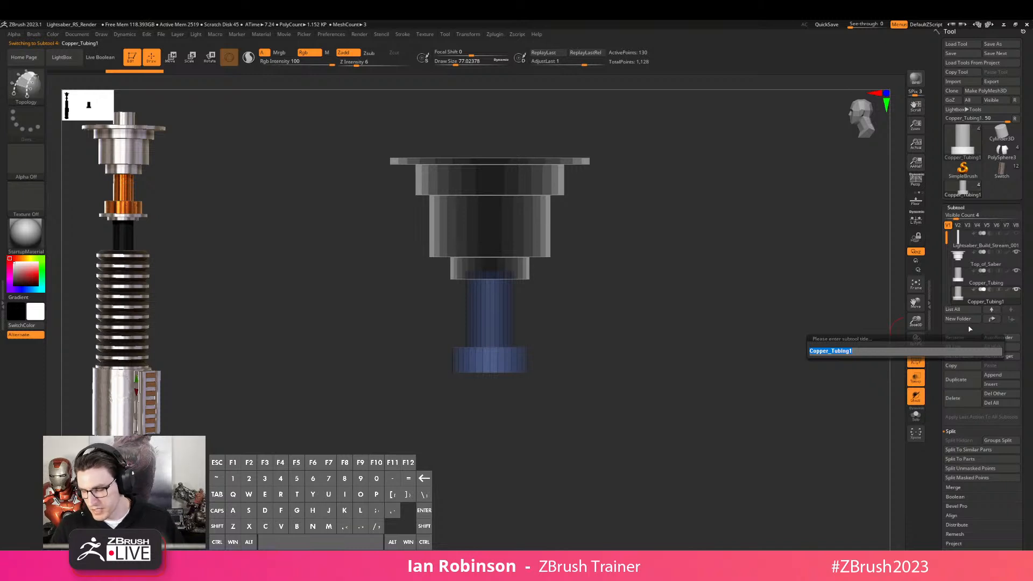
text(Meral_Tubing)
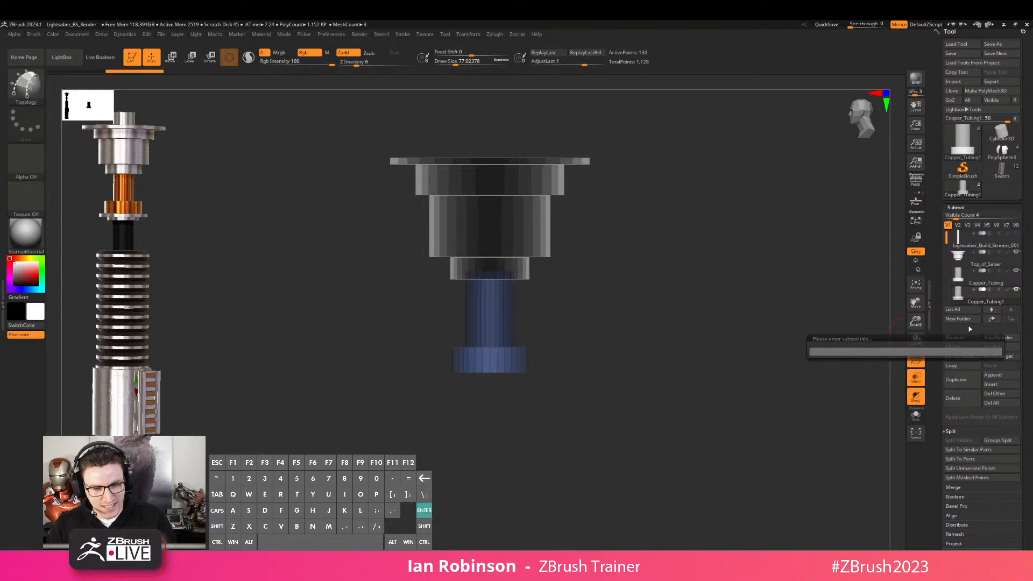
key(Return)
Flip Metal_Tubing upside down so its collar sits directly beneath the copper collar, undoing the first rotation attempt
key(w)
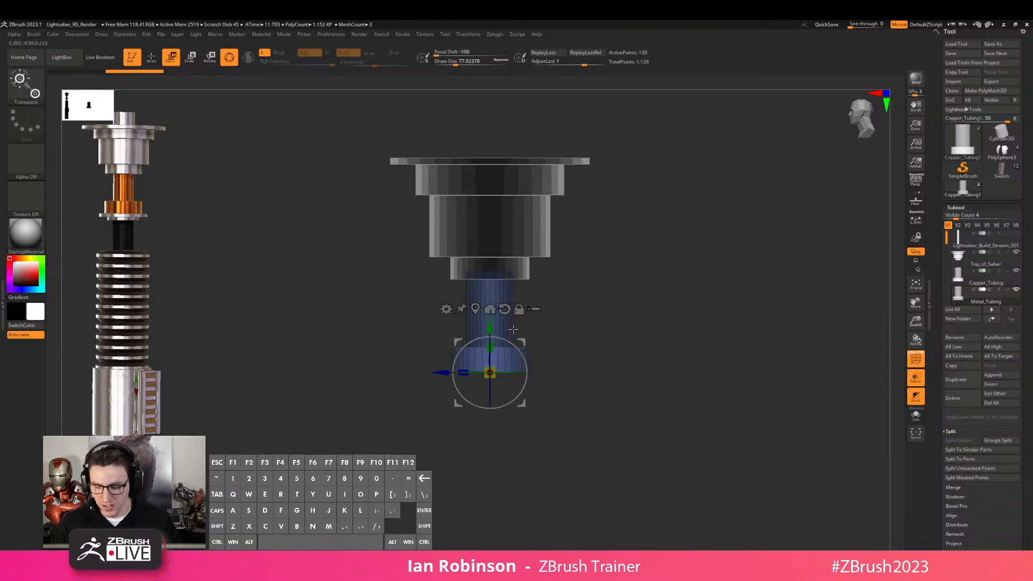
mouse_move(565, 334)
mouse_down()
mouse_move(568, 290)
mouse_move(577, 321)
mouse_up()
shift+drag(516, 350, 537, 395)
key(ctrl+z)
shift+drag(516, 348, 461, 408)
shift+drag(621, 314, 691, 313)
drag(622, 311, 714, 324)
Reset the gizmo and centre it on Metal_Tubing, then scale the subtool up slightly
alt+click(505, 308)
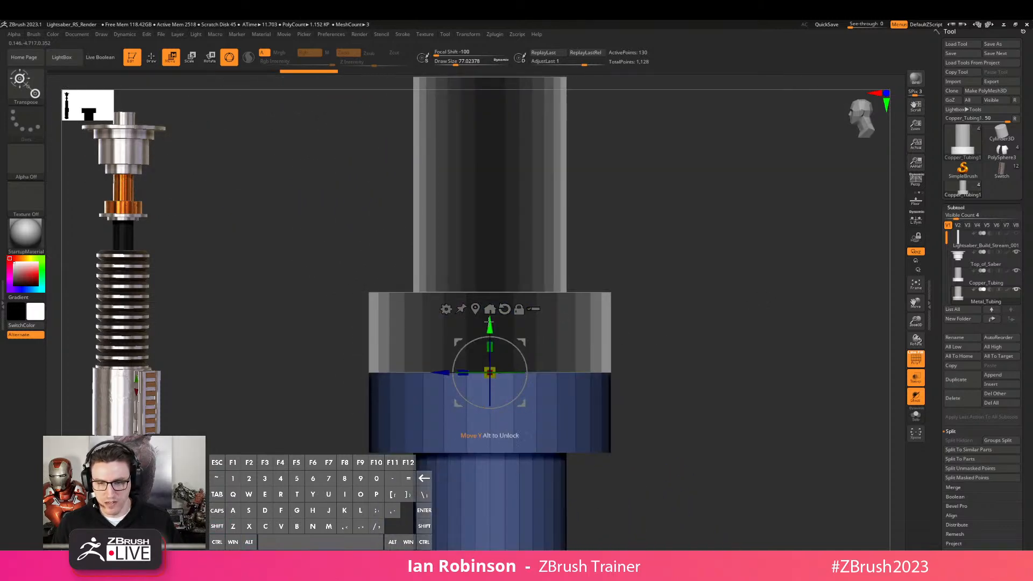
click(476, 311)
alt+drag(638, 290, 704, 169)
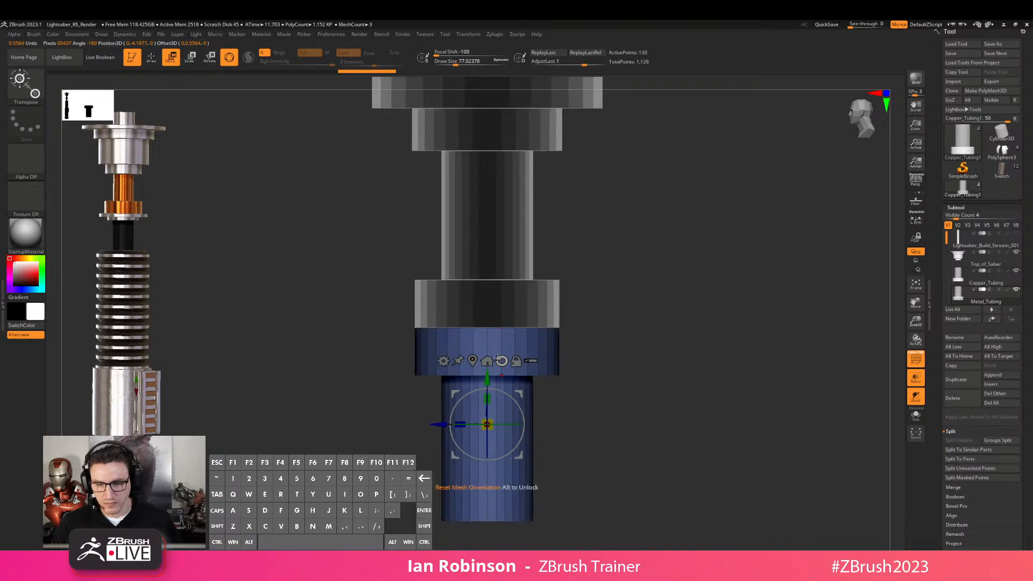
drag(487, 425, 502, 414)
Thin the Metal_Tubing collar into a narrow flange by masking across its lower edge and moving the geometry
key(q)
ctrl+drag(354, 359, 622, 398)
key(w)
drag(487, 377, 490, 337)
key(q)
mouse_move(686, 328)
shift+mouse_down()
mouse_move(689, 296)
mouse_move(704, 285)
mouse_move(685, 286)
mouse_move(672, 303)
mouse_move(648, 269)
shift+mouse_up()
mouse_move(646, 309)
mouse_down()
mouse_move(655, 263)
mouse_move(681, 288)
mouse_move(676, 264)
mouse_move(671, 289)
mouse_move(600, 304)
mouse_move(664, 349)
mouse_up()
Shorten Metal_Tubing vertically and adjust its scale and height so the flange sits just below the copper collar
key(w)
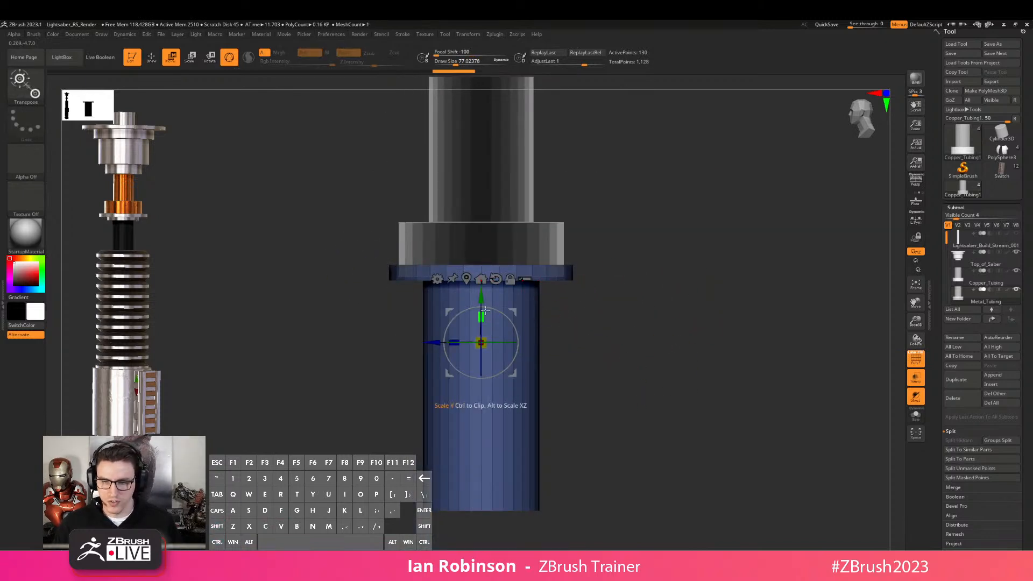
drag(482, 316, 482, 294)
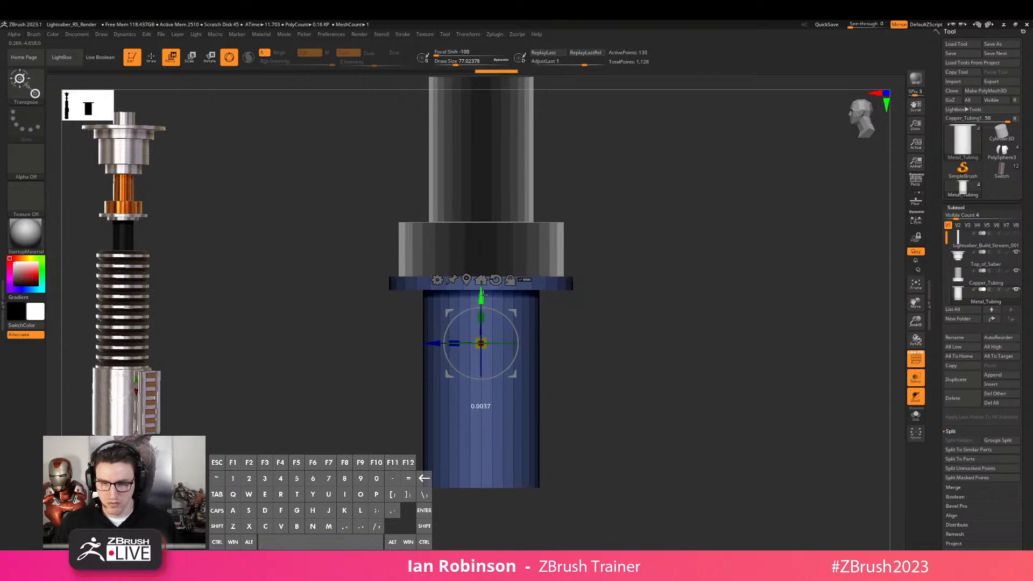
drag(482, 345, 484, 346)
drag(483, 302, 483, 308)
Mask Metal_Tubing except for the top face of its flange
key(q)
key(ctrl)
ctrl+alt+drag(321, 266, 680, 302)
key(w)
key(q)
key(w)
key(ctrl)
Try to extrude the flange's unmasked top face upward, and undo the attempt
ctrl+drag(481, 300, 487, 286)
key(q)
mouse_move(622, 260)
mouse_down()
mouse_move(655, 288)
mouse_move(549, 295)
mouse_up()
key(ctrl+z)
key(ctrl+z)
drag(641, 295, 616, 299)
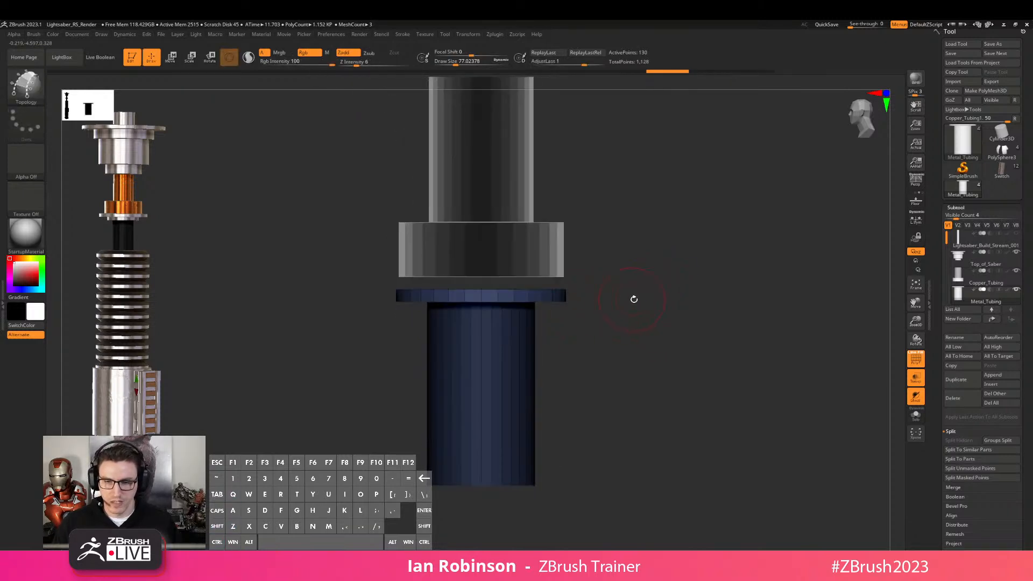
Extrude the flange's top face upward to meet the copper collar, and clear the mask
key(w)
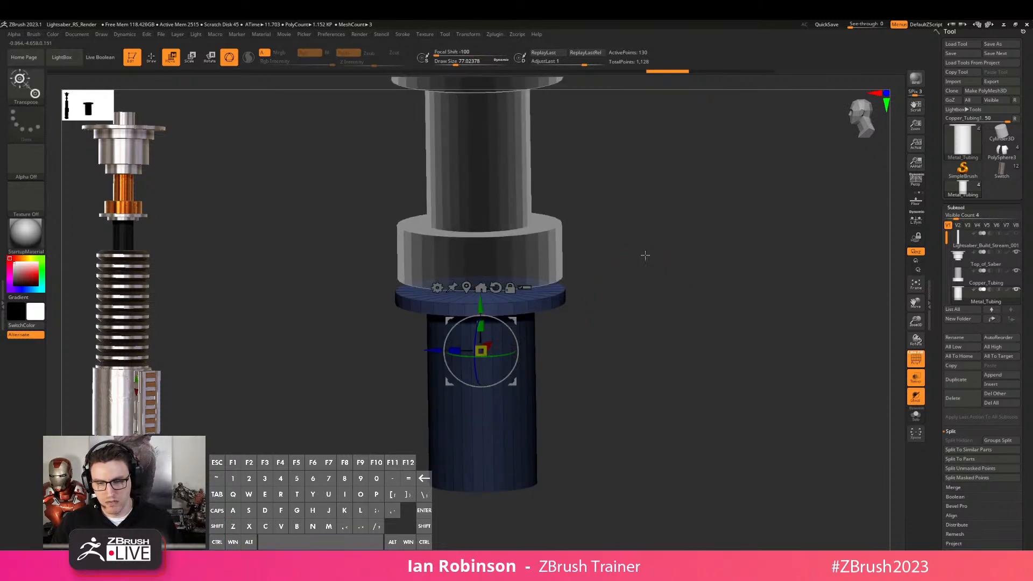
ctrl+drag(481, 305, 481, 294)
key(q)
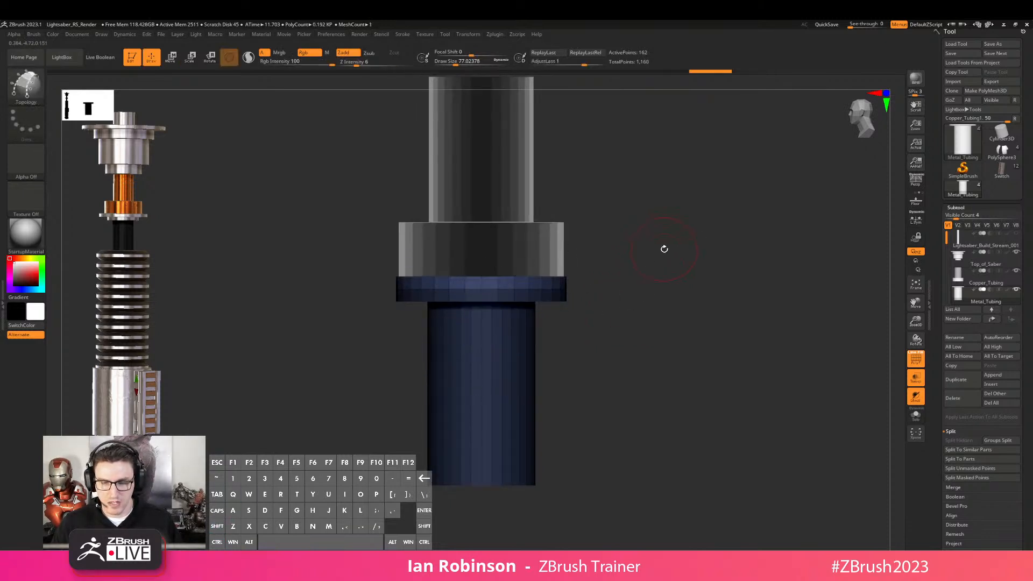
drag(657, 245, 690, 258)
ctrl+drag(690, 256, 693, 277)
Assign Metal_Tubing's polygroups with Groups By Normals
scroll(934, 373, down, 5)
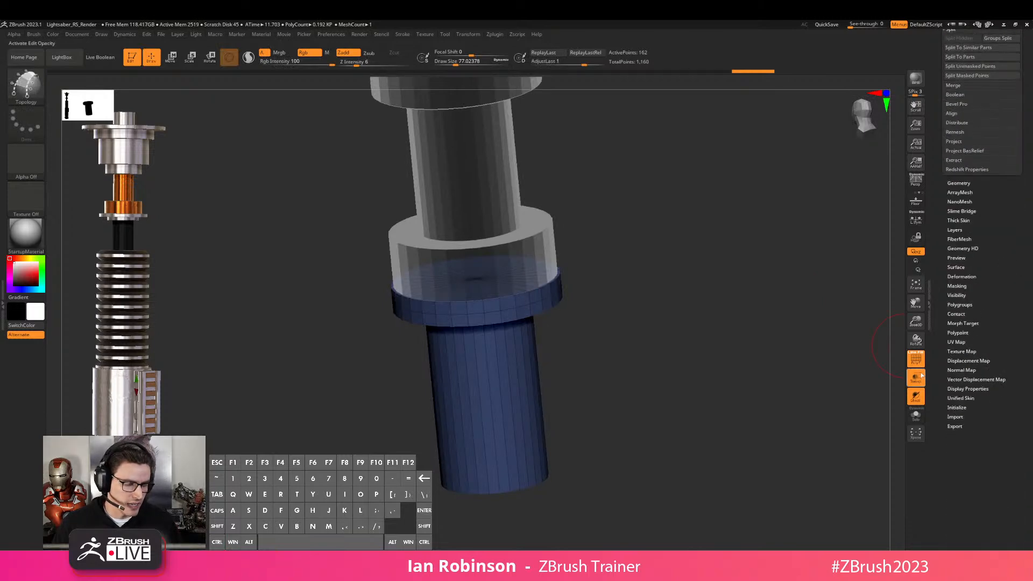
click(968, 304)
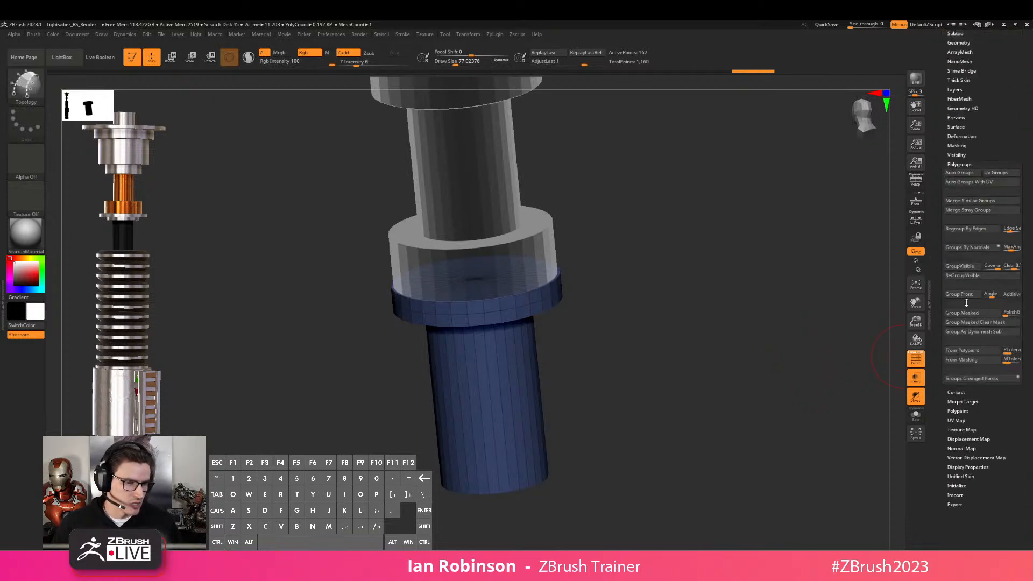
click(969, 248)
Give the upper ring of the flange's side its own polygroup with the ZModeler Polygroup PolyLoop action
alt+drag(630, 258, 629, 293)
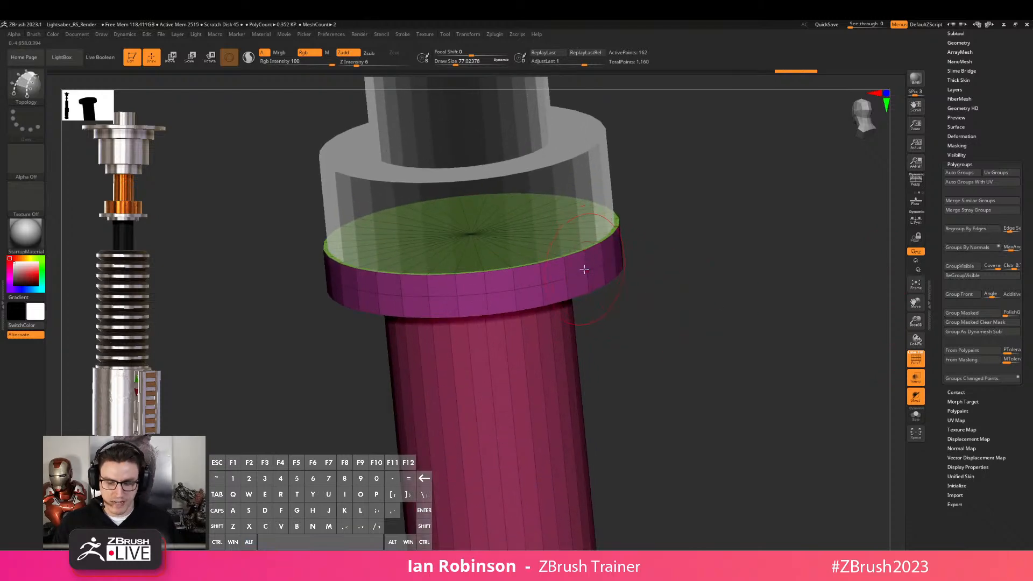
key(b)
key(z)
key(m)
key(space)
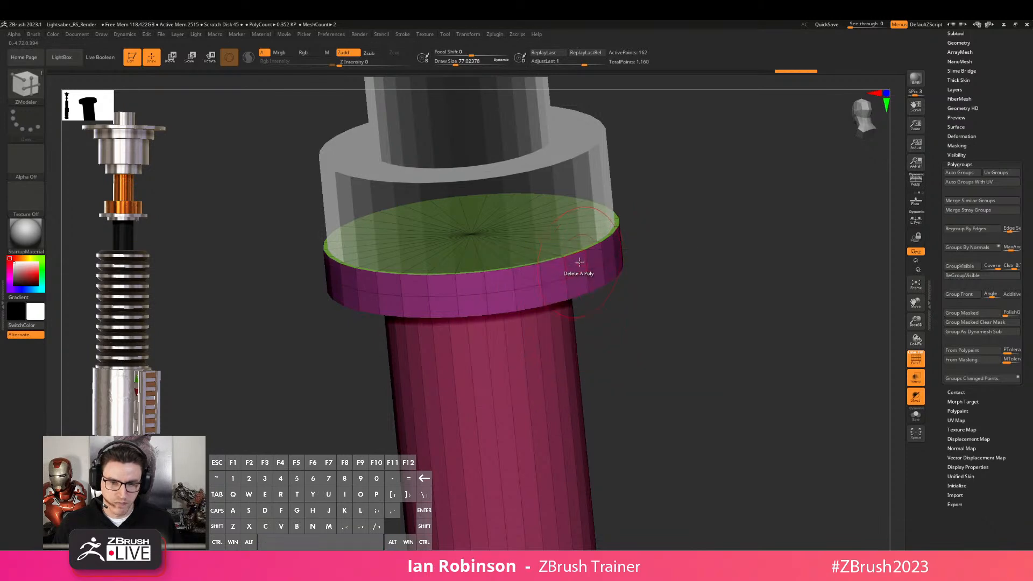
click(586, 261)
click(587, 260)
alt+drag(713, 233, 686, 240)
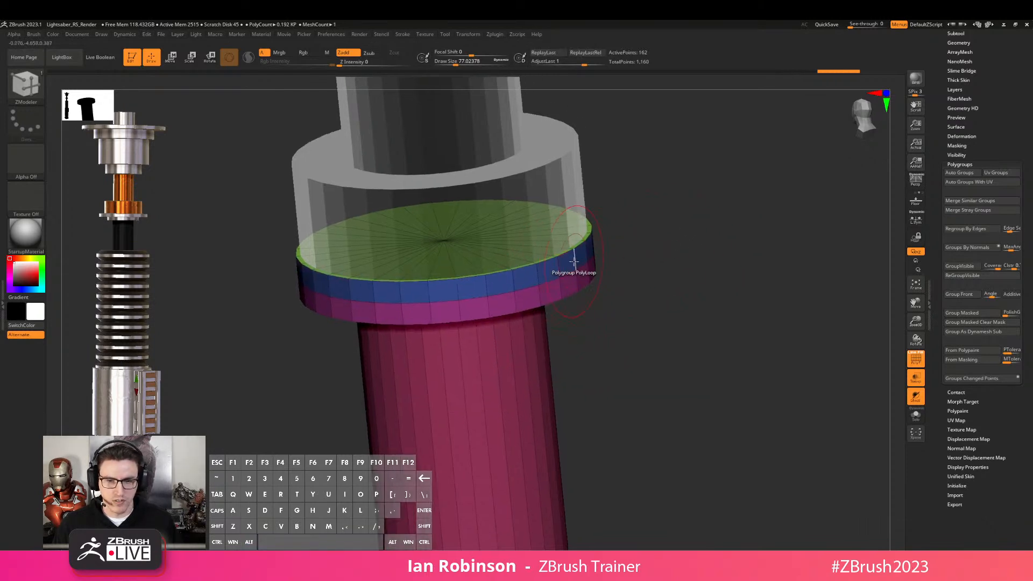
Extrude the flange's newly grouped upper ring outward with ZModeler to form a wider lip, and hide the polyframe
key(space)
click(543, 299)
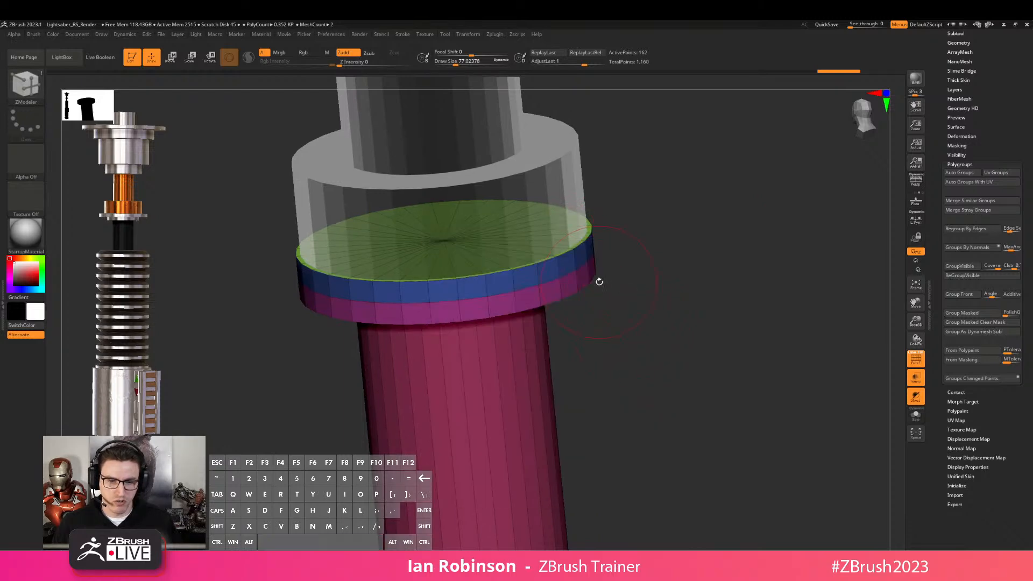
click(586, 265)
mouse_move(587, 265)
mouse_down()
mouse_move(737, 283)
mouse_move(724, 235)
mouse_move(703, 208)
mouse_up()
key(shift+f)
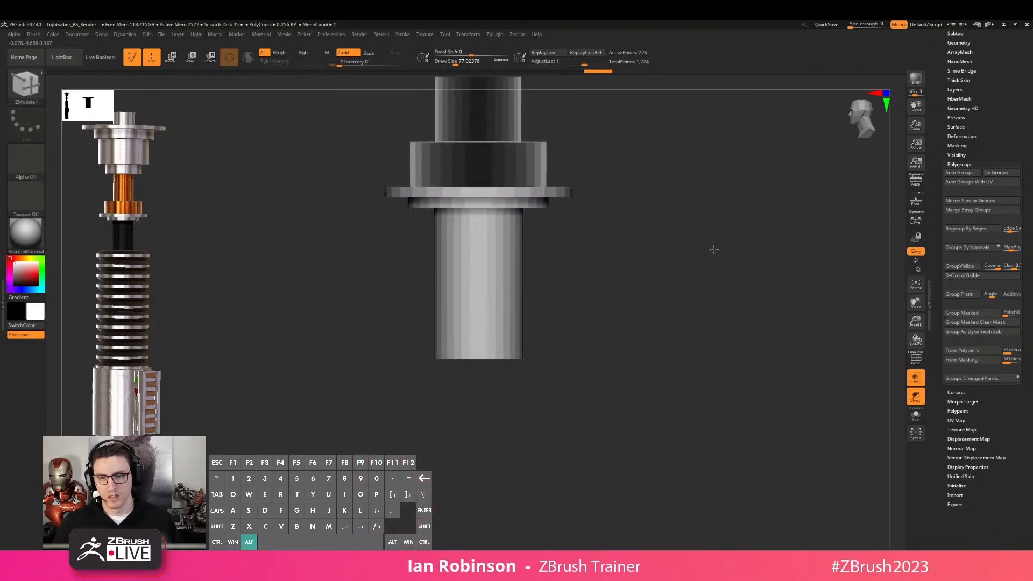
Compare the modelled upper section with the reference image and save the tool
alt+drag(712, 276, 669, 290)
drag(699, 234, 673, 309)
drag(674, 309, 695, 297)
alt+drag(696, 297, 493, 185)
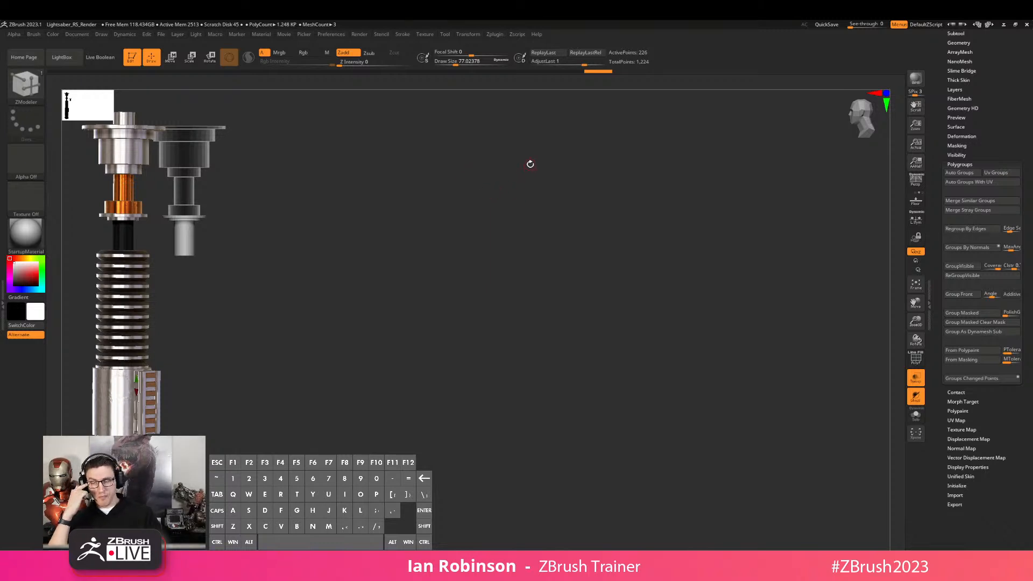
key(f)
alt+right_drag(547, 318, 461, 401)
right_drag(623, 215, 694, 256)
scroll(1001, 135, up, 5)
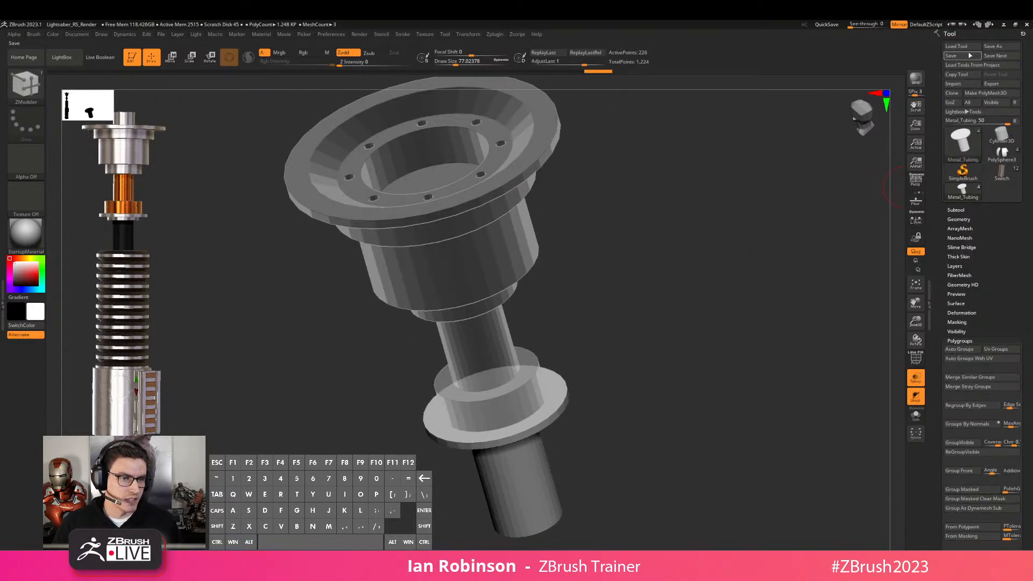
shift+right_drag(553, 157, 658, 293)
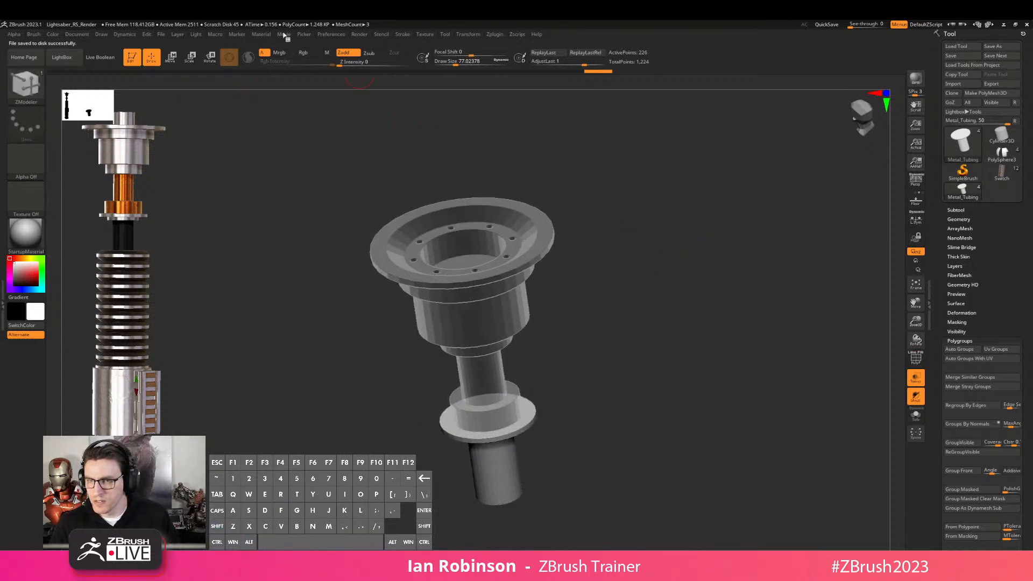
Save the project with undo history in the Lightsaber folder as LiveStream_Saber_Build_w_History
click(195, 35)
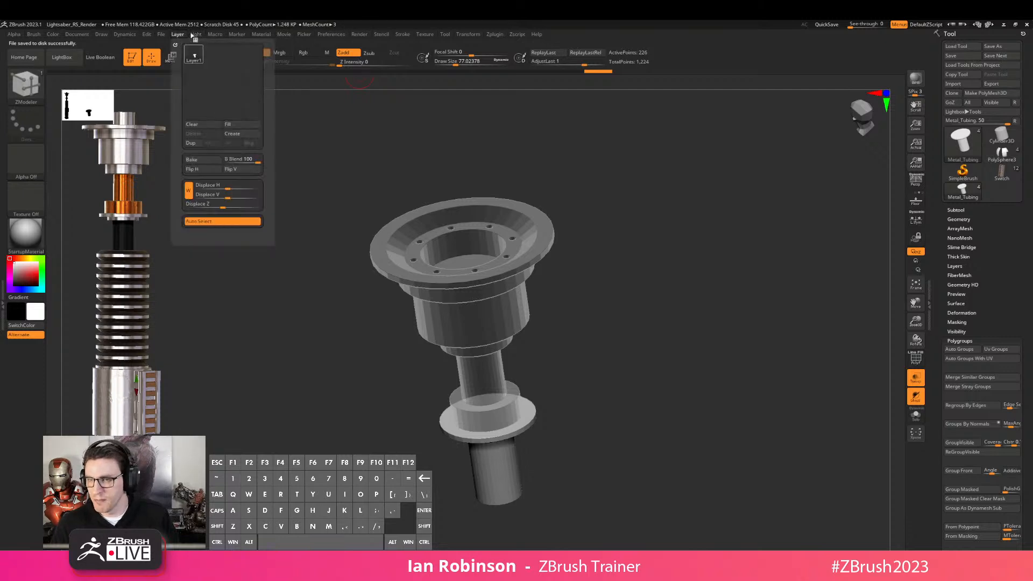
click(162, 35)
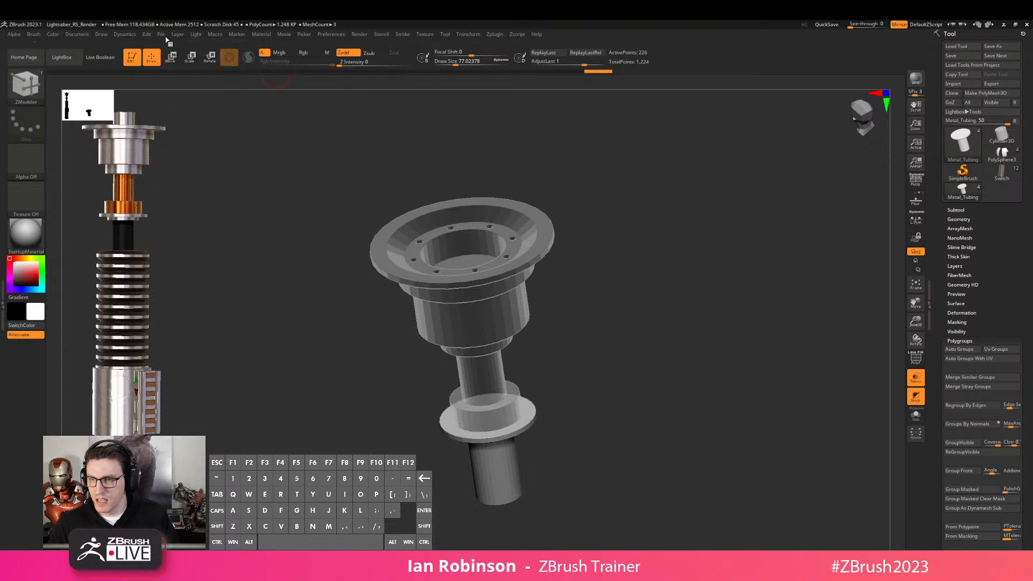
mouse_move(162, 36)
click(227, 49)
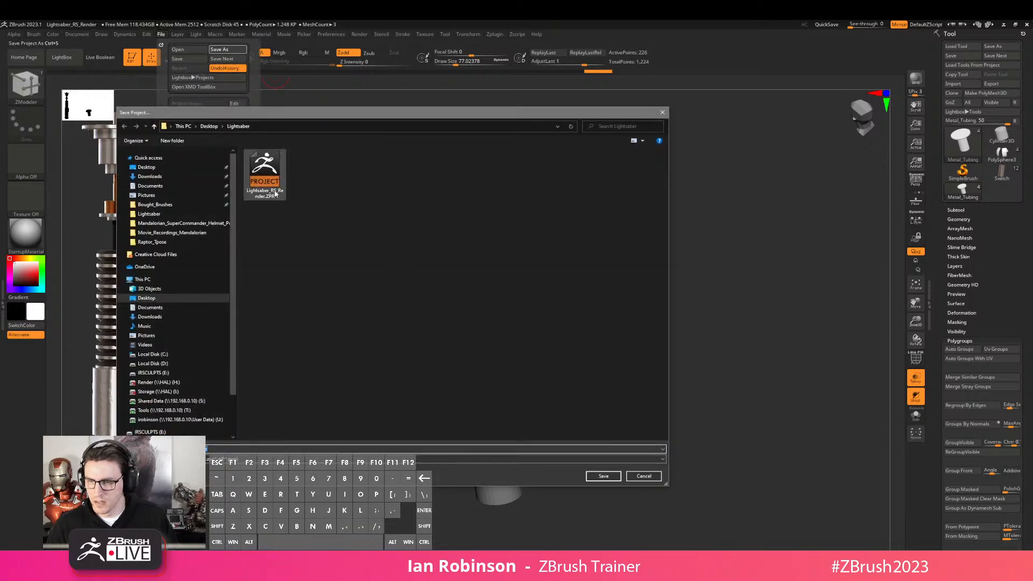
text(Laser)
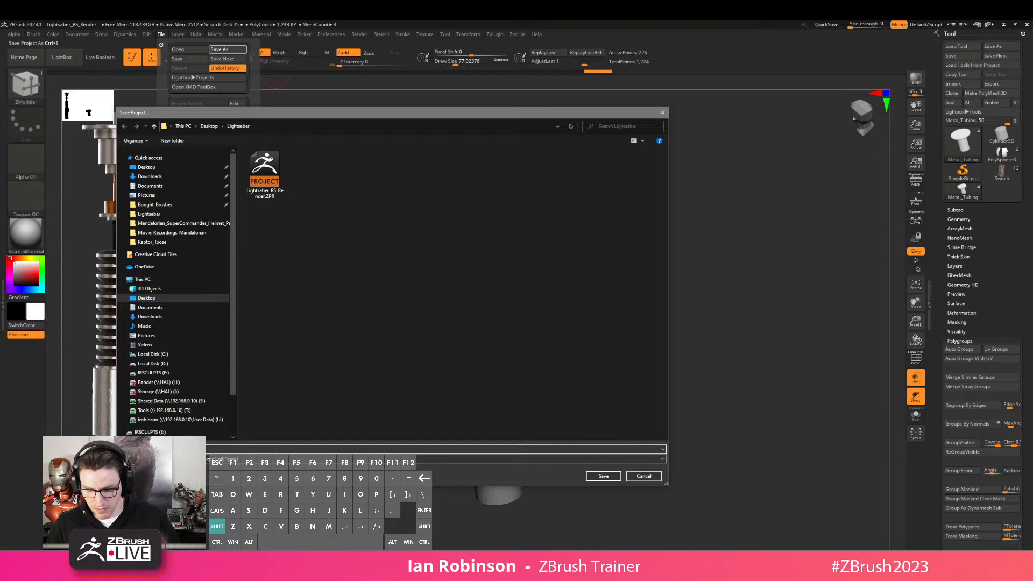
text(ab)
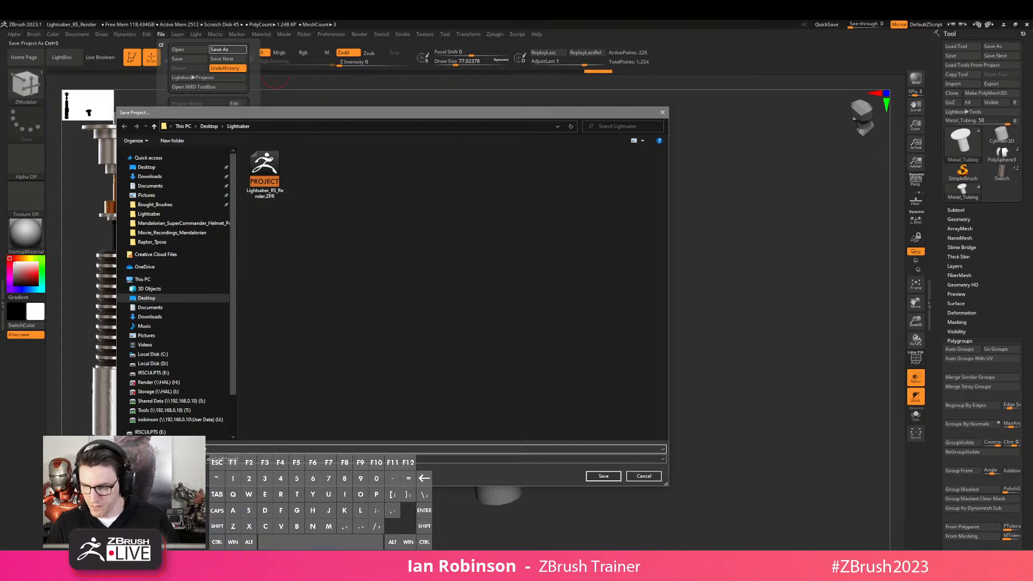
text(Bui)
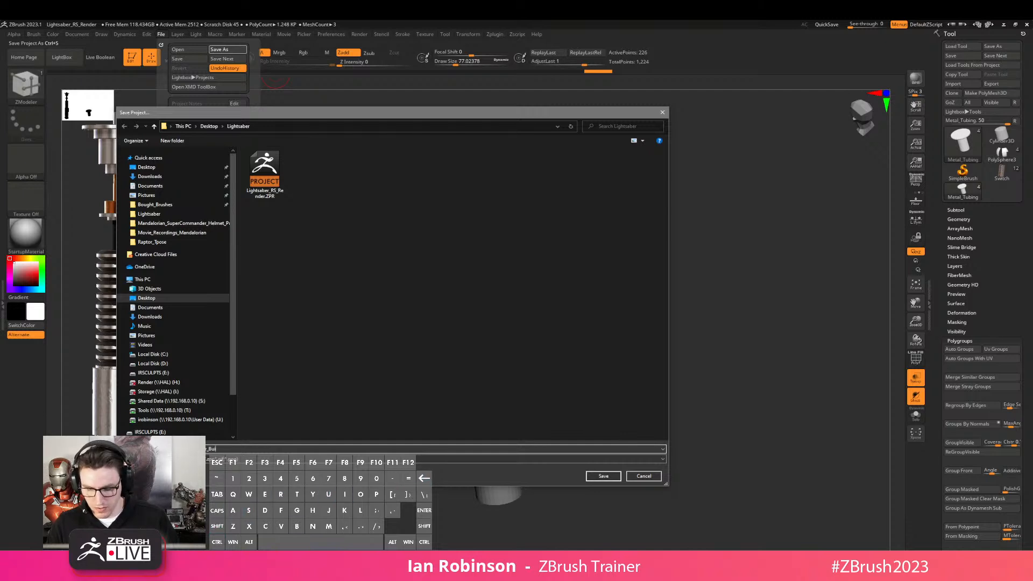
text(ld_w_History)
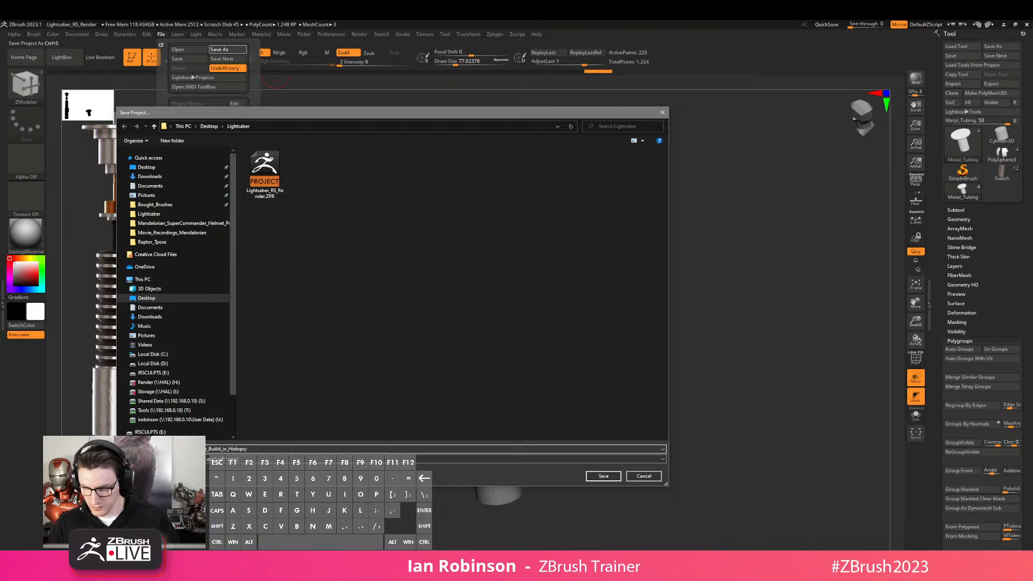
key(Return)
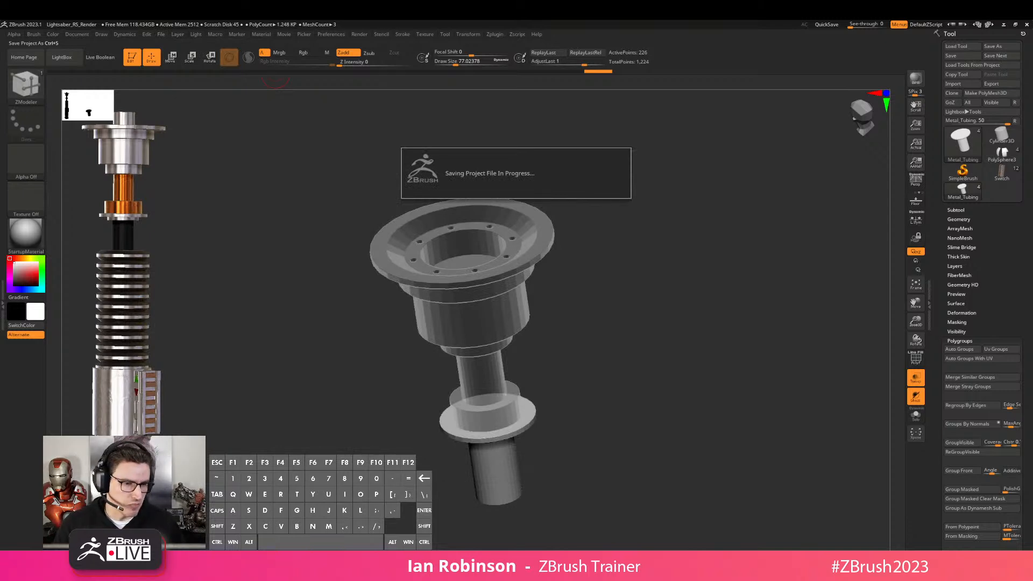
Make the Switch tool active and bring its complete lightsaber assembly into view for reference
drag(639, 282, 611, 297)
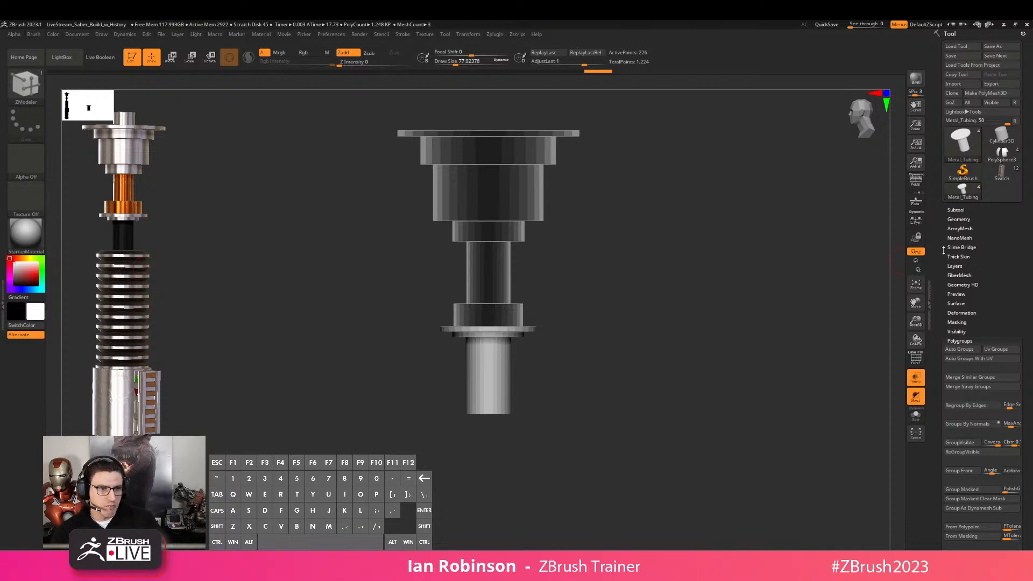
click(1015, 172)
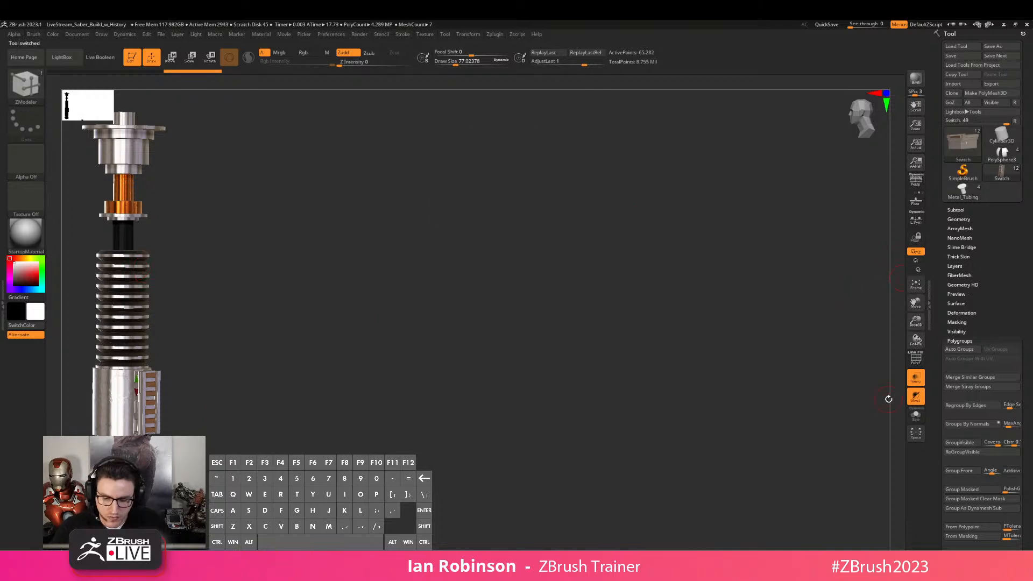
click(915, 412)
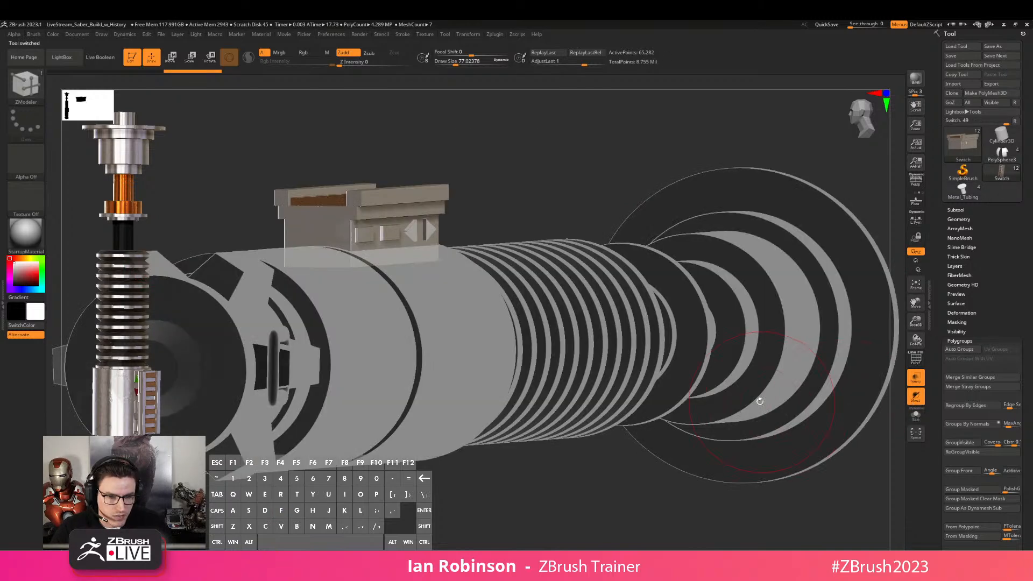
Make the Upper_HandGrip subtool active in the full lightsaber assembly and isolate it in Solo mode for close viewing
key(shift+f)
drag(561, 414, 888, 469)
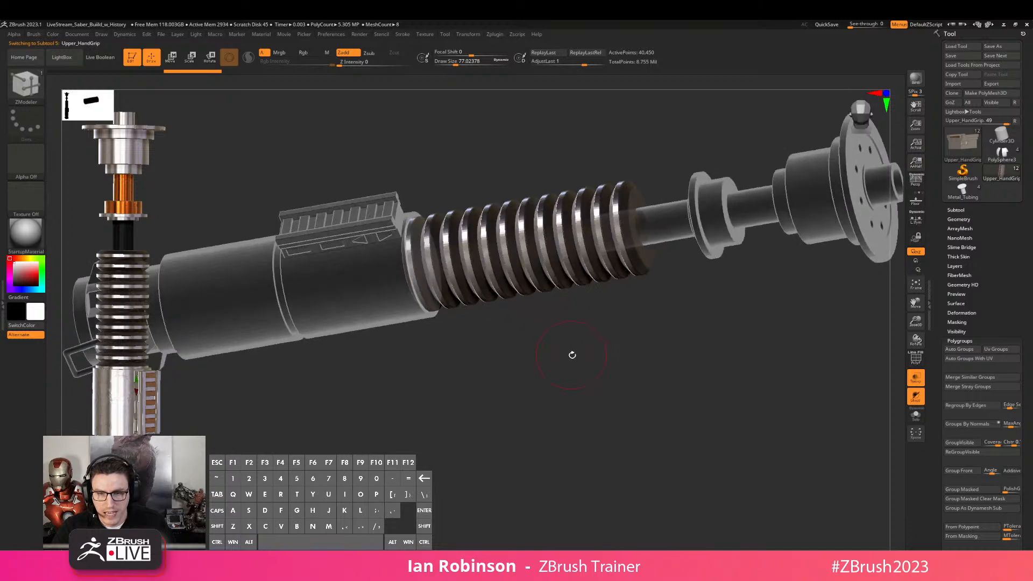
click(916, 417)
alt+drag(618, 312, 543, 435)
drag(544, 434, 621, 440)
key(shift+f)
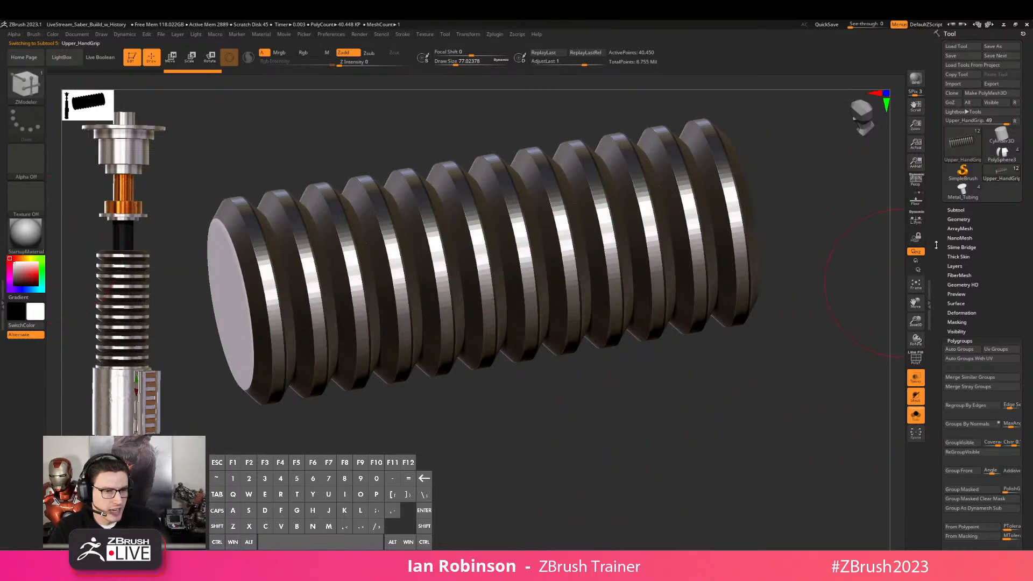
Show the upper handgrip's polyframe and lower its subdivision level to examine the base topology and polygroups of its rings
click(958, 209)
drag(818, 302, 738, 343)
key(shift+f)
alt+drag(604, 242, 685, 228)
key(shift+d)
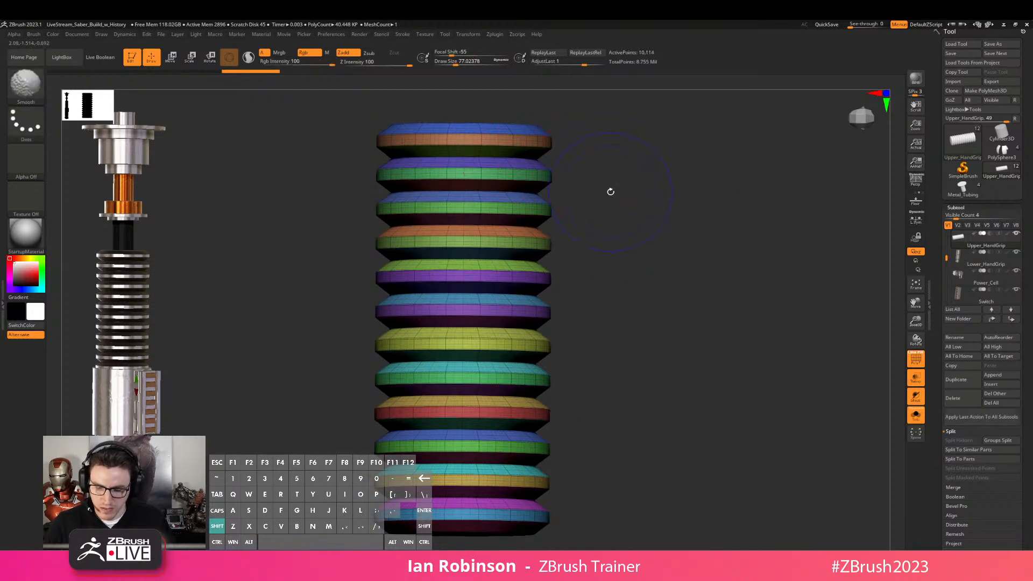
mouse_move(632, 190)
mouse_down()
mouse_move(643, 217)
mouse_move(623, 206)
mouse_up()
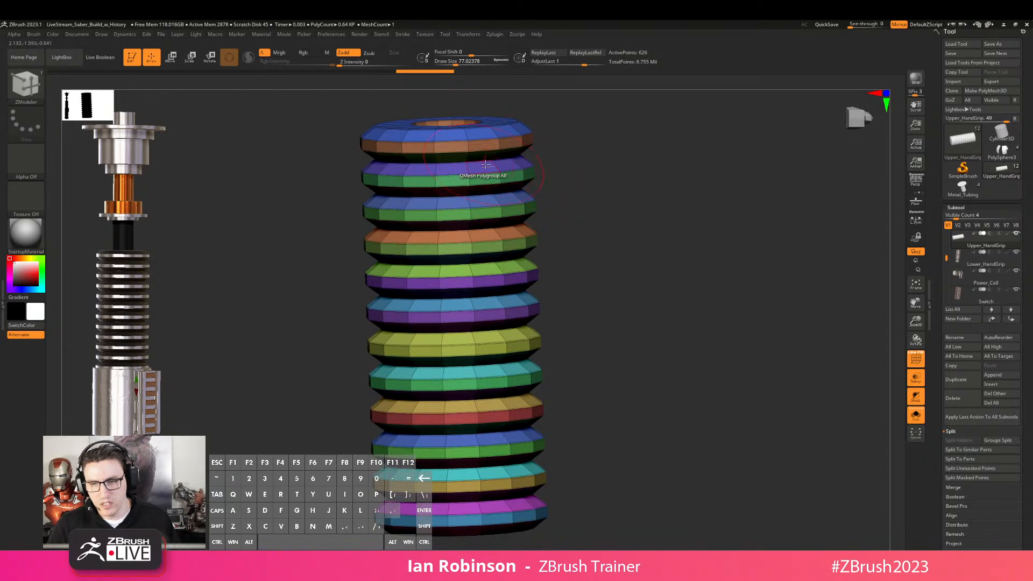
drag(541, 156, 691, 224)
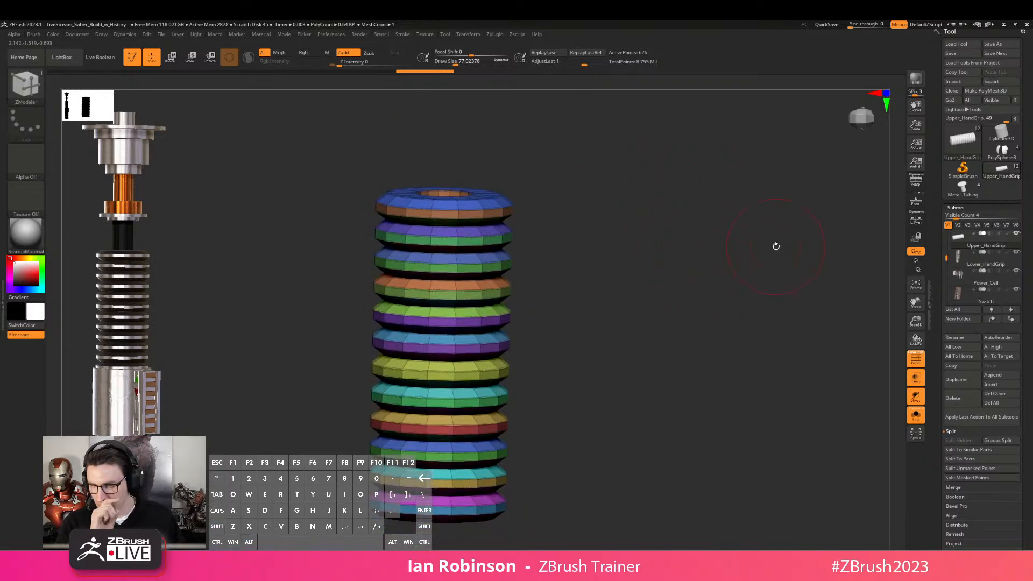
Switch back to the Metal_Tubing tool, turn off Solo and Transparency, and bring the upper saber parts into view
click(962, 188)
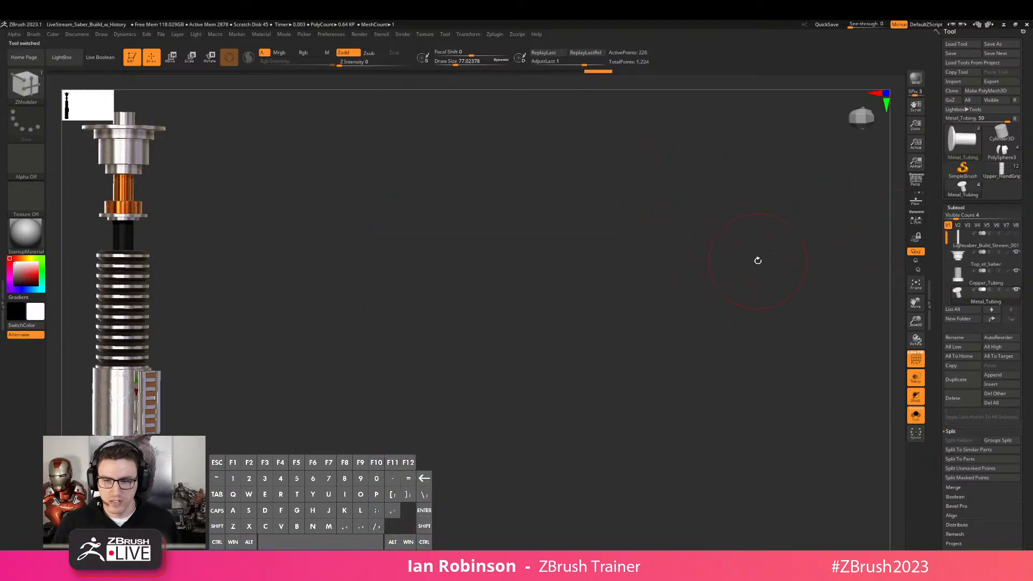
key(f)
drag(793, 250, 785, 279)
click(916, 414)
drag(743, 401, 764, 291)
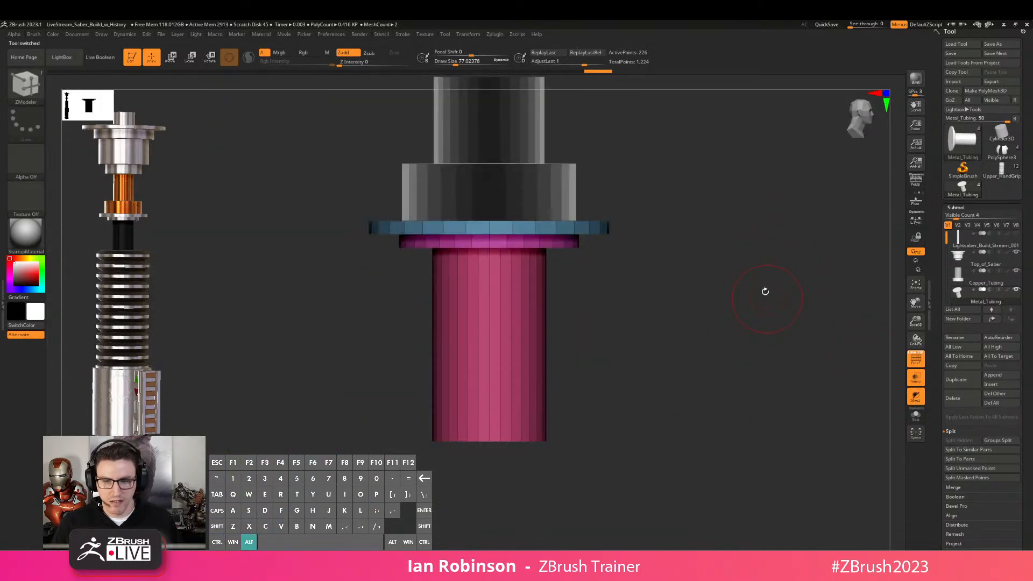
click(916, 378)
drag(844, 364, 689, 326)
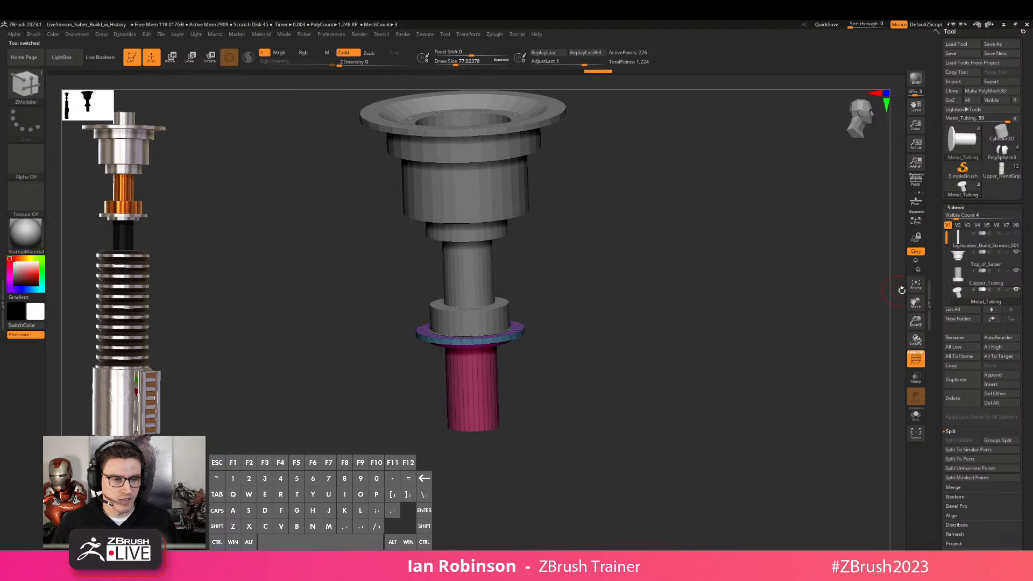
Duplicate the Lightsaber_Build_Stream_001 cylinder subtool and reorder the copy below Metal_Tubing at the end of the subtool list
key(ctrl)
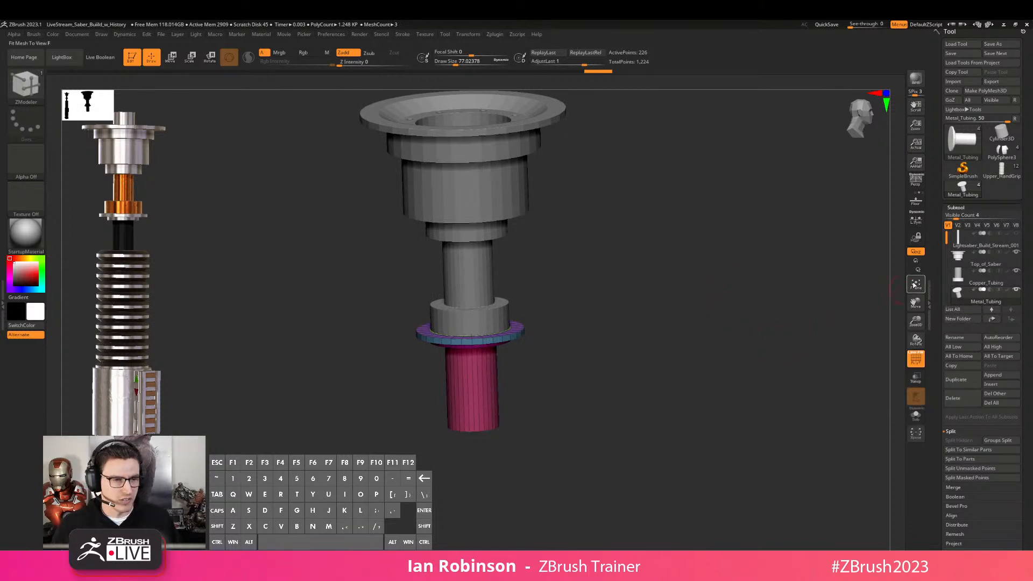
click(985, 244)
drag(770, 323, 758, 222)
key(ctrl+shift+d)
click(1012, 320)
click(1012, 322)
click(1012, 321)
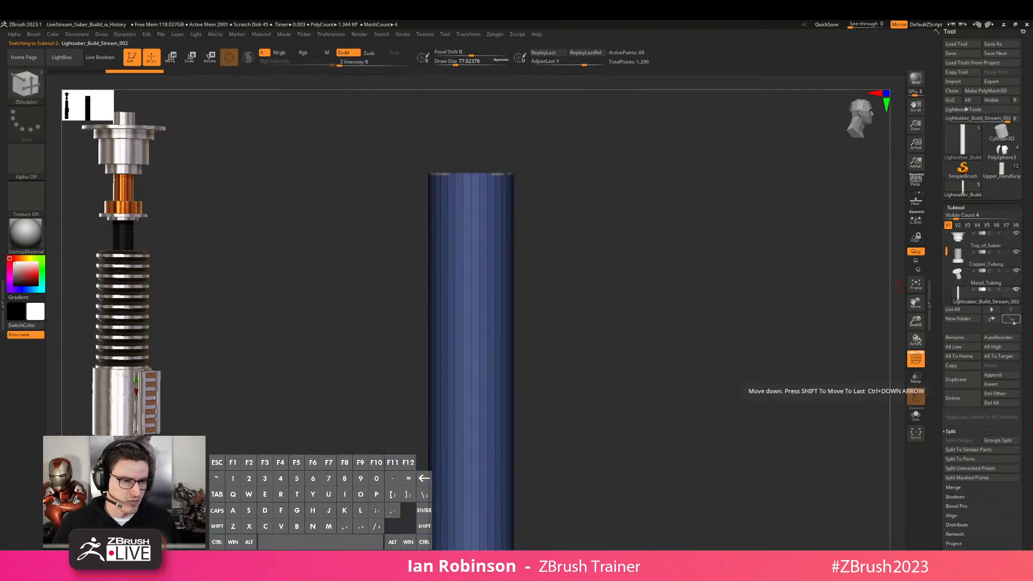
drag(946, 252, 945, 261)
alt+drag(737, 326, 722, 282)
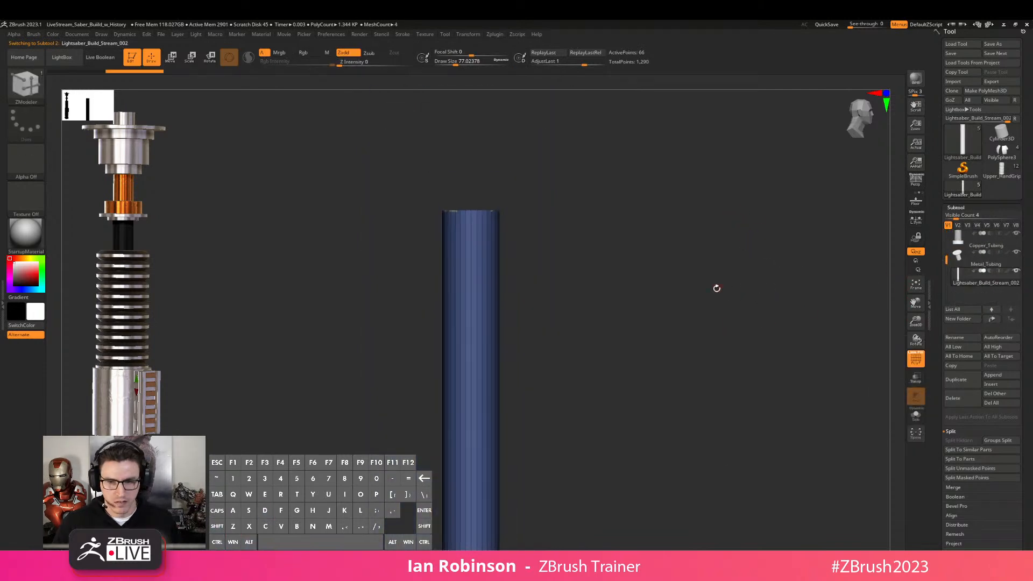
Scale and move the duplicated cylinder below the metal tubing to match the reference handgrip's width and upper end
key(w)
alt+drag(639, 308, 647, 233)
drag(467, 303, 484, 402)
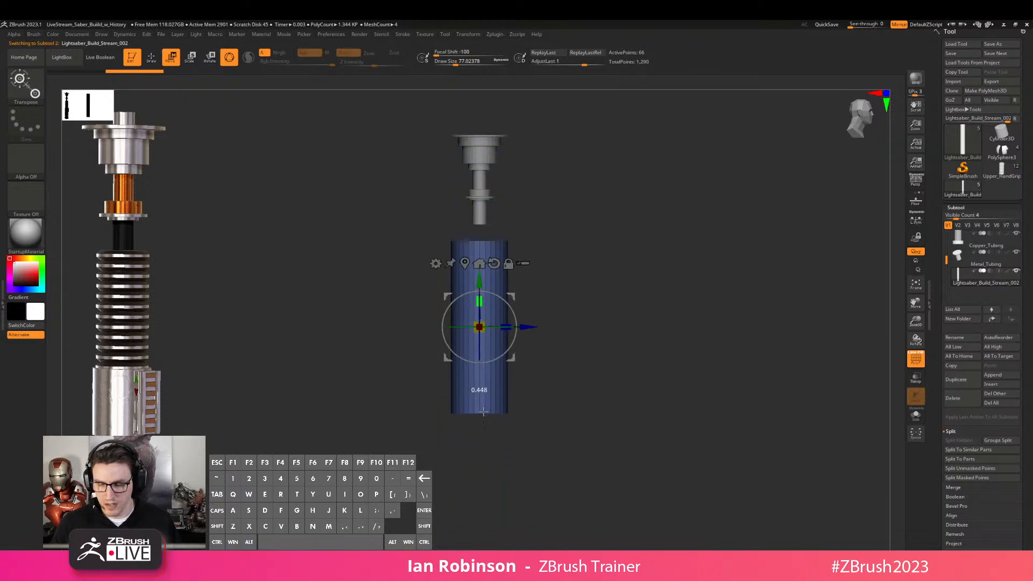
alt+drag(698, 368, 528, 328)
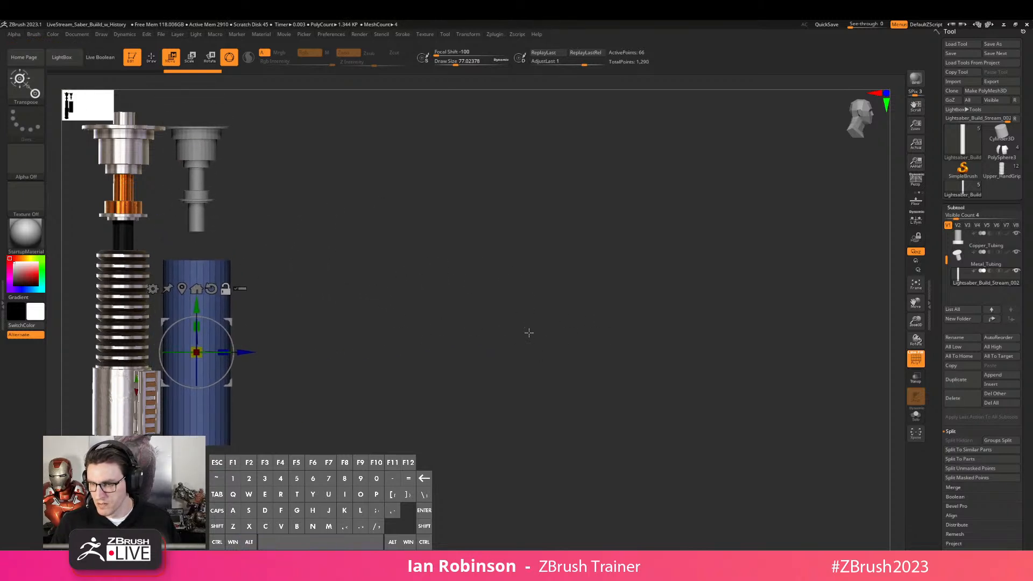
drag(197, 307, 191, 332)
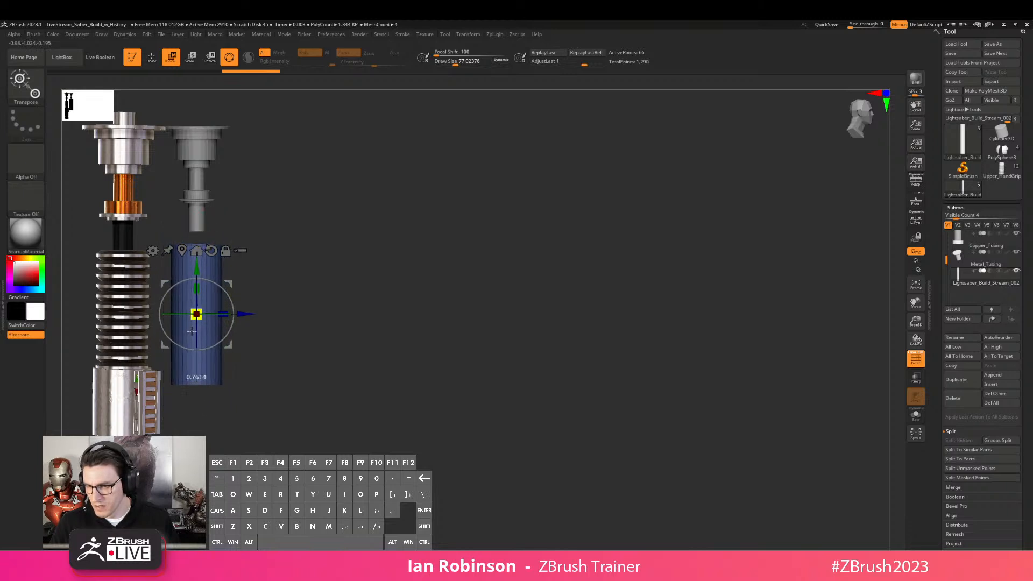
drag(191, 332, 191, 332)
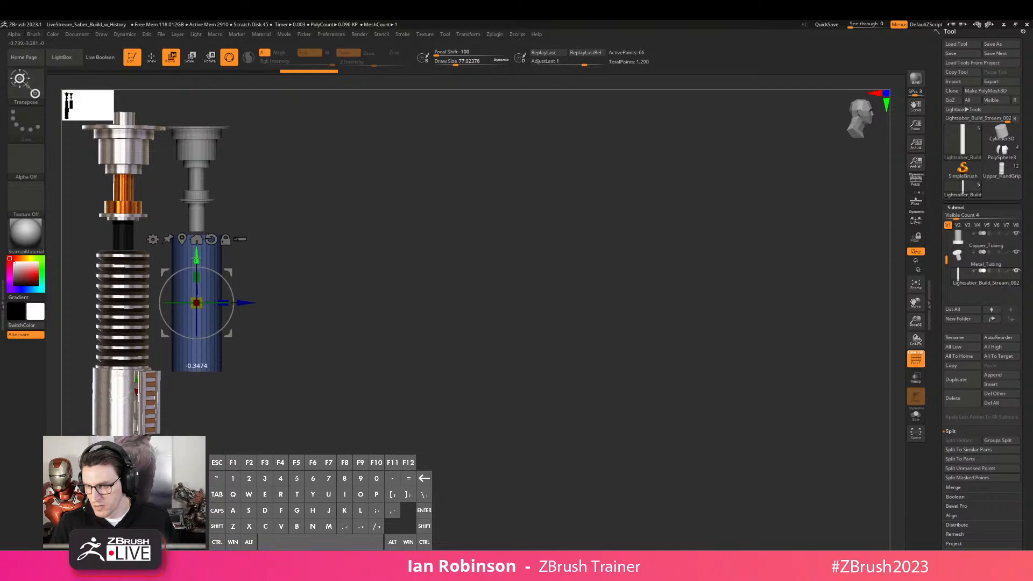
drag(196, 266, 196, 266)
alt+drag(359, 211, 407, 241)
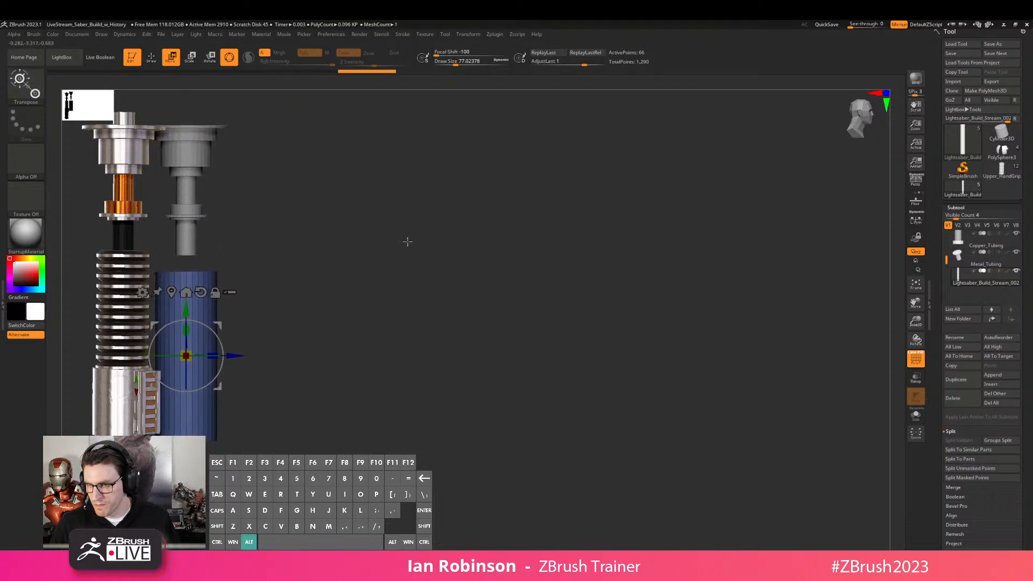
drag(190, 307, 190, 288)
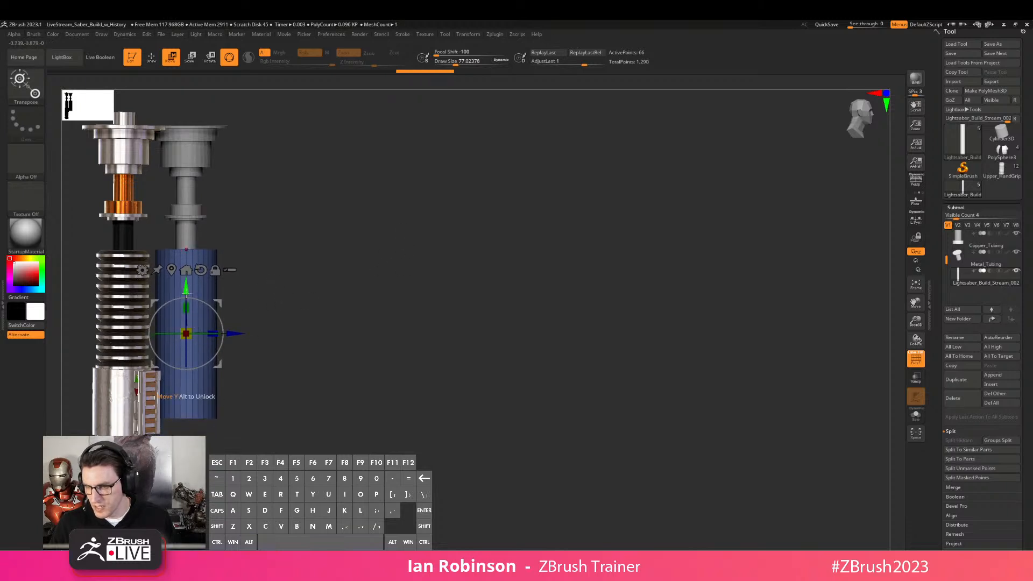
Place the gizmo pivot at the cylinder's upper end and shorten the cylinder lengthwise to match the reference's ribbed grip
key(alt)
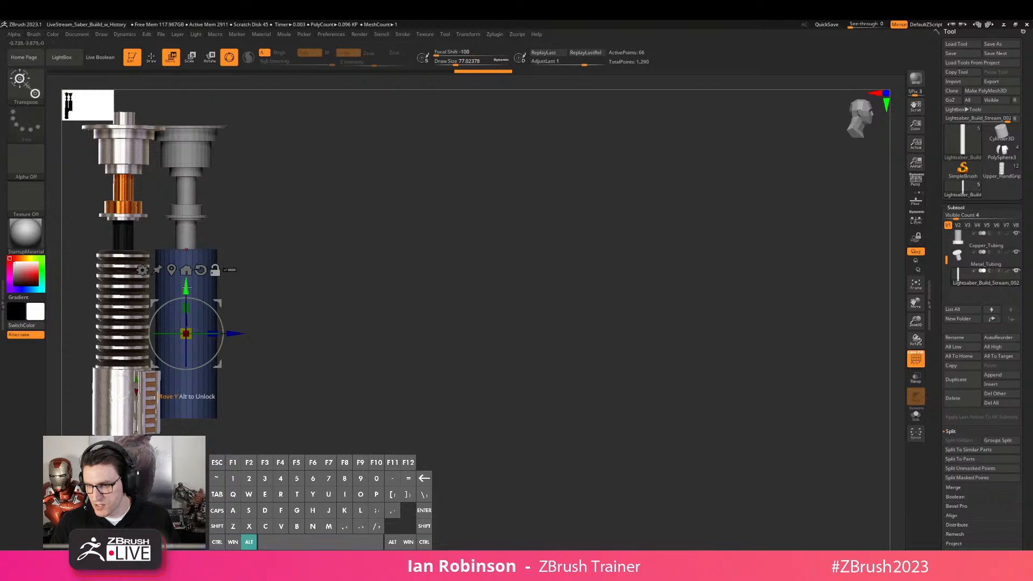
alt+drag(185, 288, 185, 204)
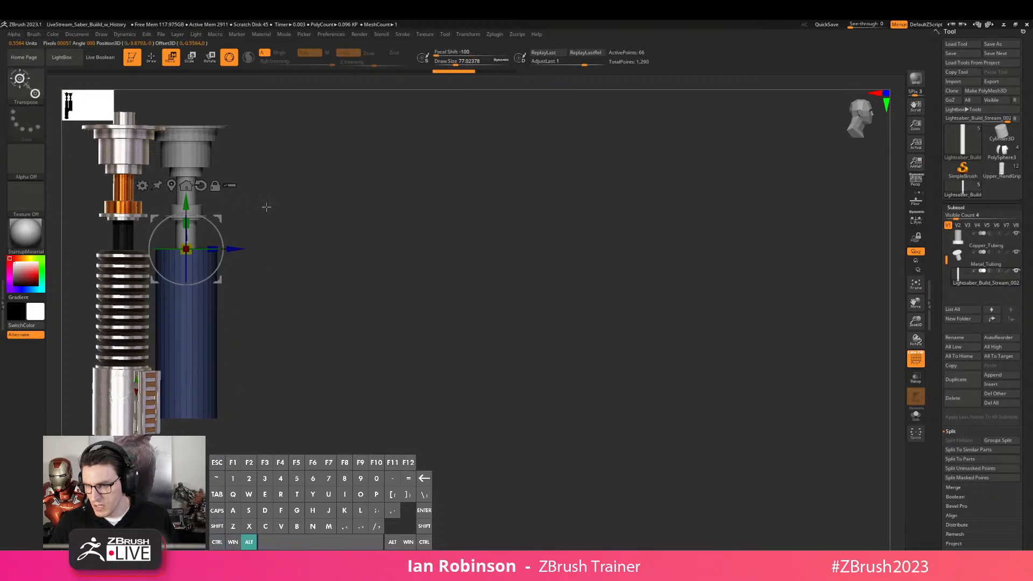
drag(185, 204, 192, 158)
key(ctrl+z)
drag(190, 223, 188, 228)
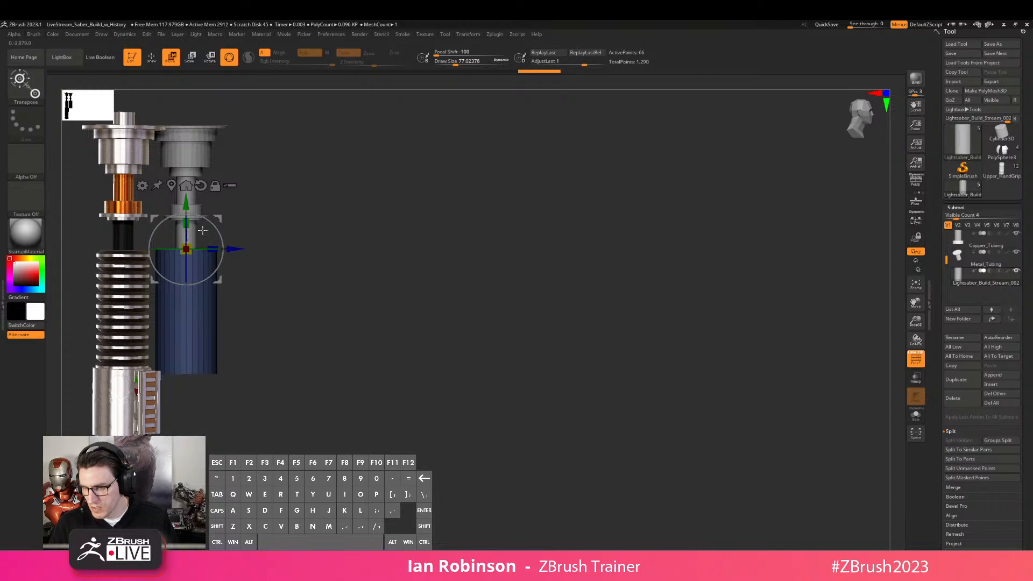
Return to Draw mode, hide the polyframe, check the assembled parts against the reference image, and save the project
key(q)
alt+drag(419, 252, 744, 269)
alt+drag(616, 258, 659, 279)
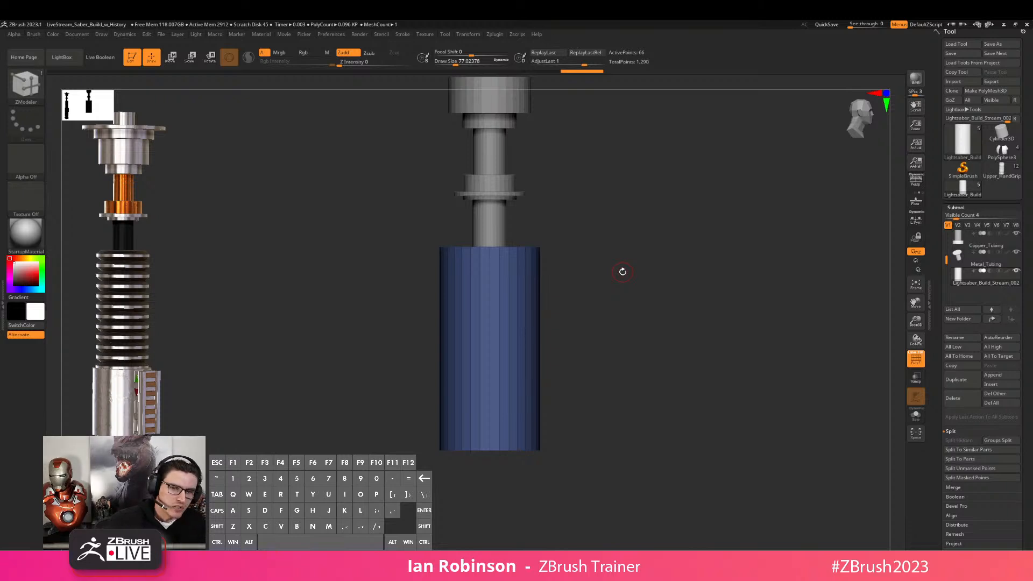
alt+drag(623, 272, 643, 315)
drag(644, 314, 666, 237)
key(shift+f)
key(shift+f)
key(shift+f)
alt+drag(673, 275, 716, 291)
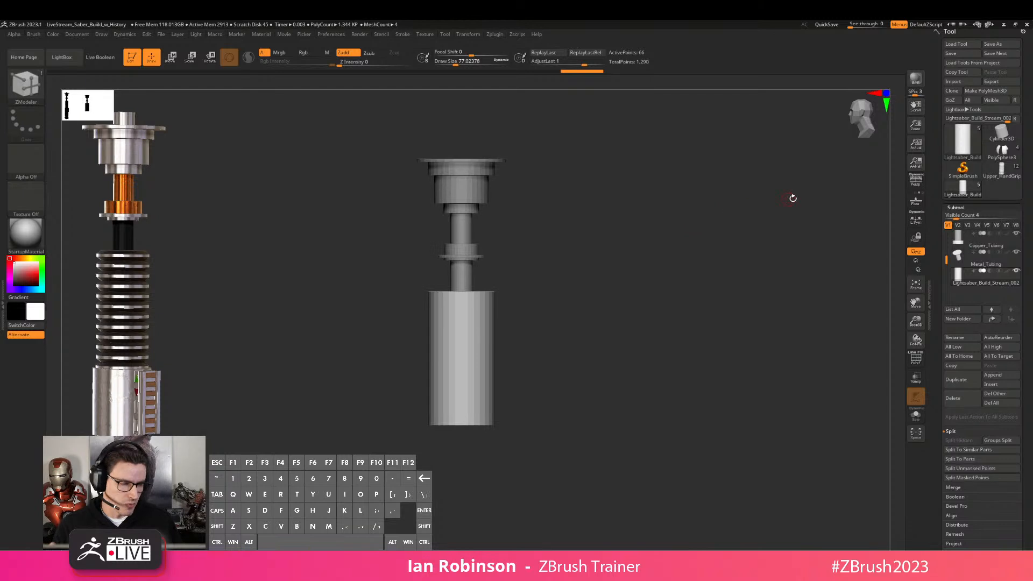
mouse_move(748, 256)
mouse_down()
mouse_move(744, 280)
mouse_move(754, 269)
mouse_up()
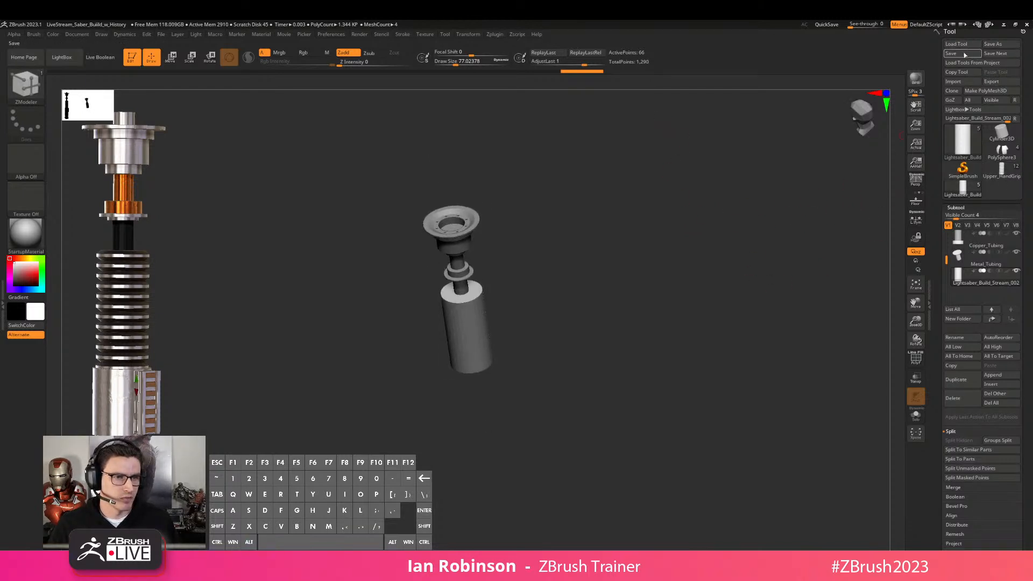
key(ctrl+s)
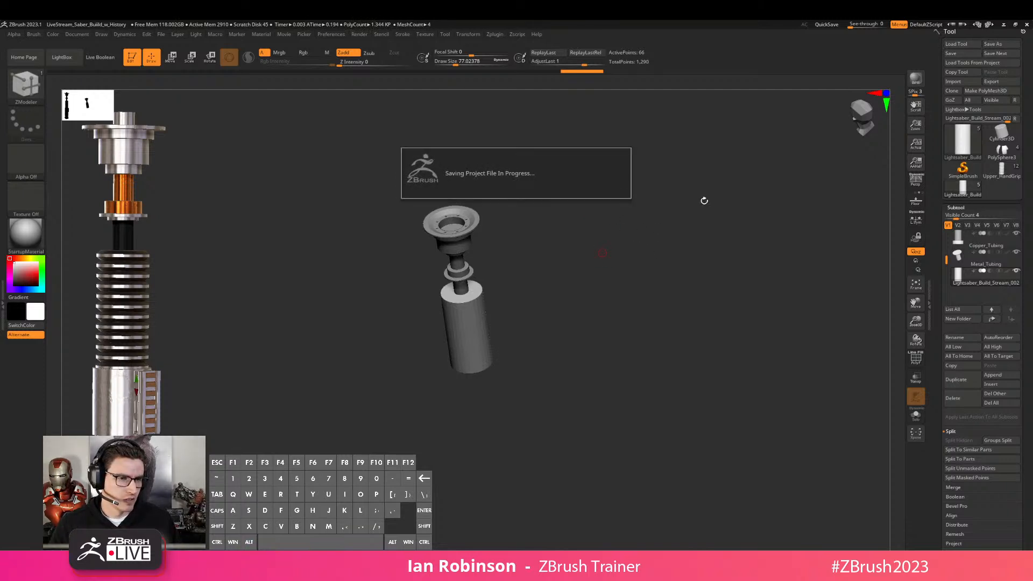
Switch to the PolySphere3 tool, frame it, and turn on Transparency to see the two panels on the sphere from the front
click(1001, 151)
alt+drag(701, 290, 736, 233)
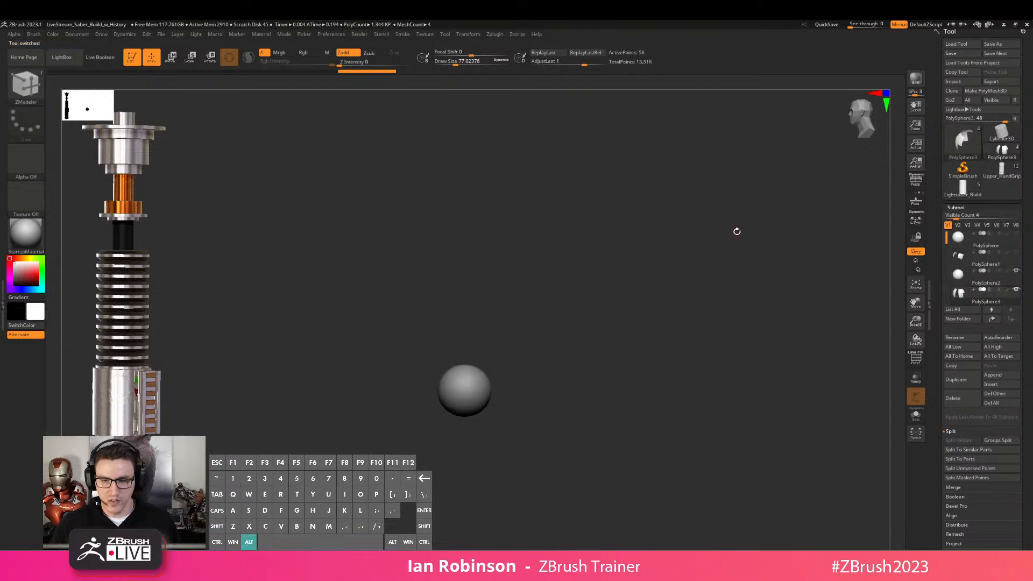
key(f)
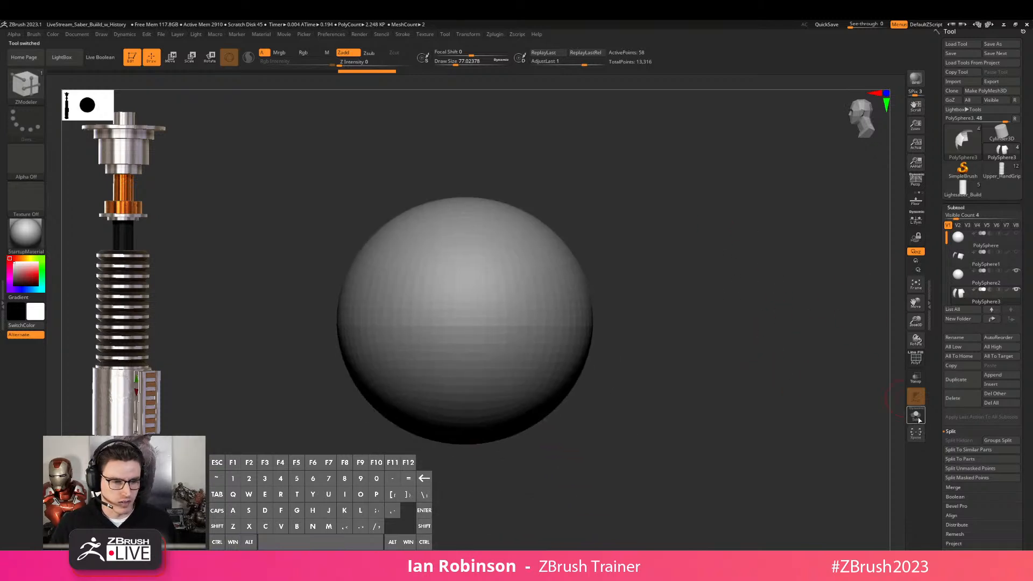
click(918, 382)
alt+drag(696, 314, 700, 342)
shift+drag(700, 341, 791, 292)
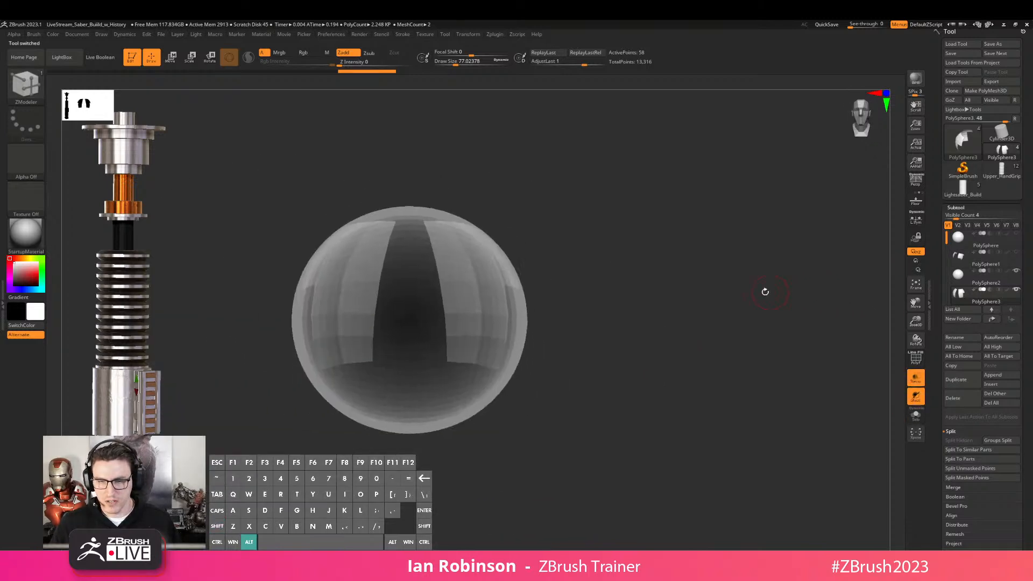
Hide one of the two PolySphere3 panels and the PolySphere2 subtool, and show the remaining panel's polyframe
alt+drag(647, 228, 680, 228)
ctrl+drag(657, 149, 516, 431)
ctrl+shift+drag(654, 152, 432, 471)
drag(632, 244, 878, 304)
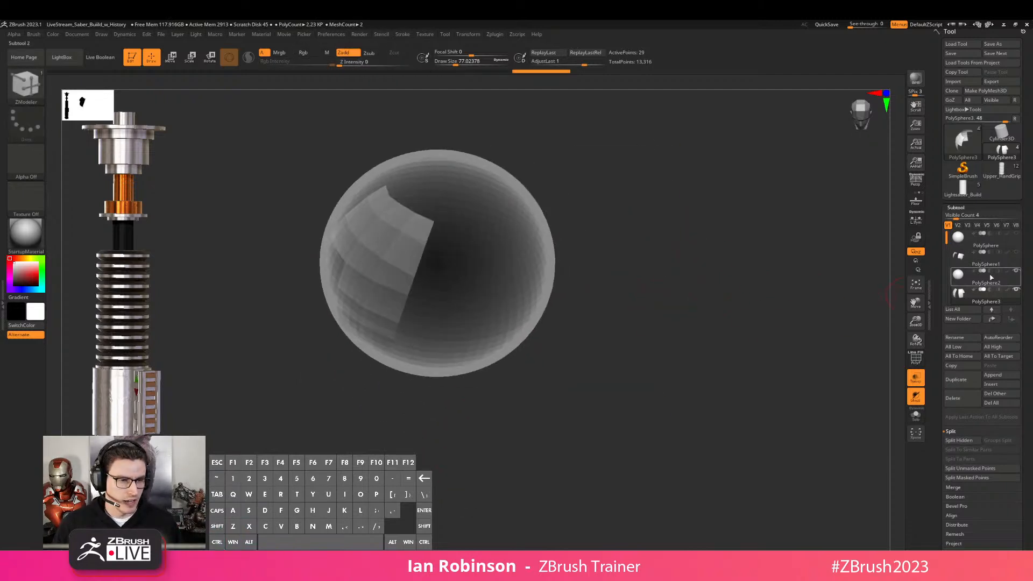
click(1016, 272)
shift+drag(828, 280, 778, 285)
key(shift+f)
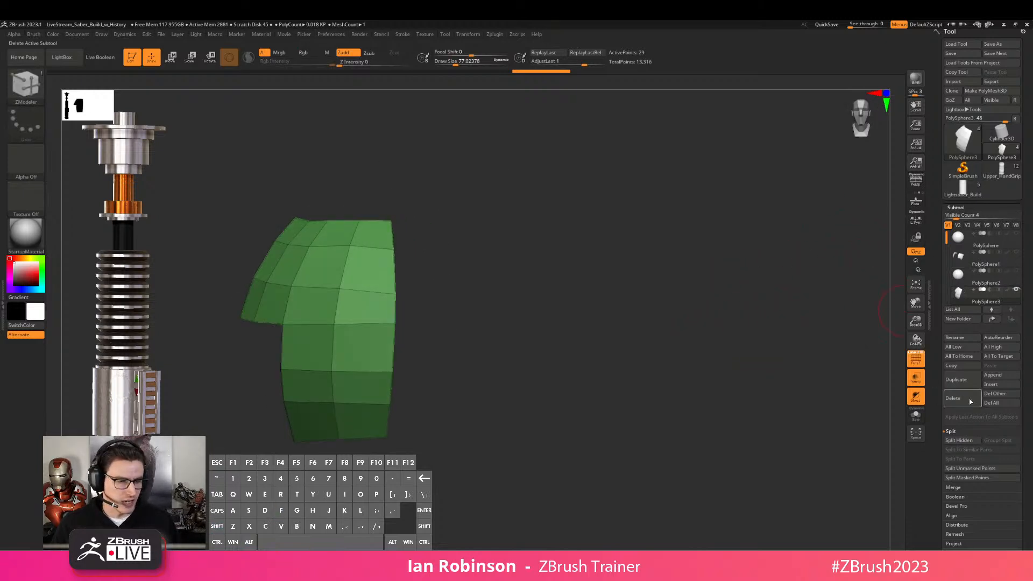
Delete the hidden geometry of PolySphere3 with Del Hidden in the Modify Topology options
drag(1021, 418, 1022, 328)
drag(968, 308, 967, 303)
click(967, 302)
click(990, 304)
mouse_move(721, 253)
mouse_down()
mouse_move(655, 294)
mouse_move(718, 307)
mouse_move(705, 309)
mouse_move(719, 265)
mouse_up()
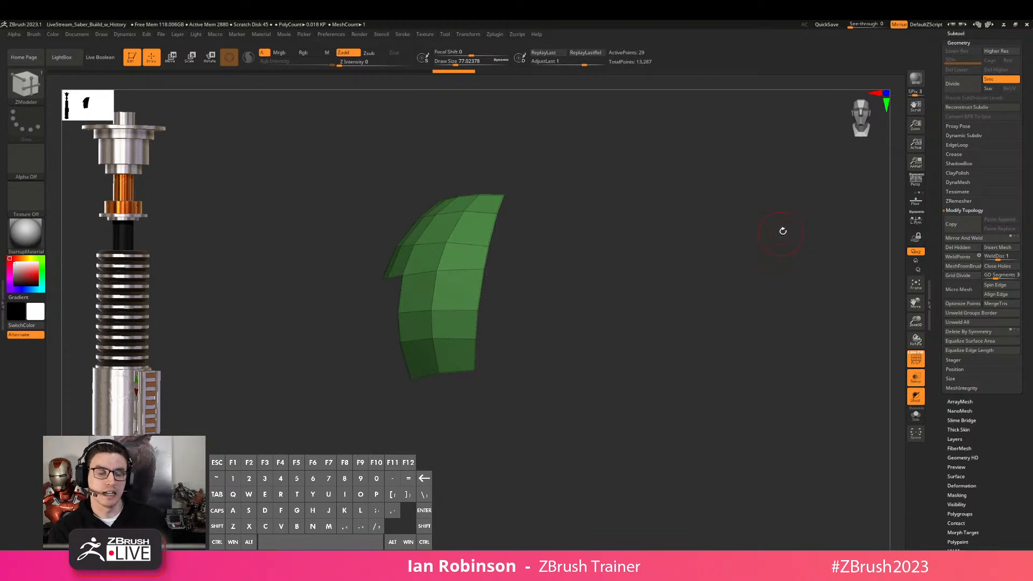
Try Mirror And Weld on the remaining PolySphere3 panel and undo it
click(964, 240)
mouse_move(764, 250)
mouse_down()
mouse_move(754, 254)
mouse_move(775, 265)
mouse_move(765, 249)
mouse_move(714, 240)
mouse_up()
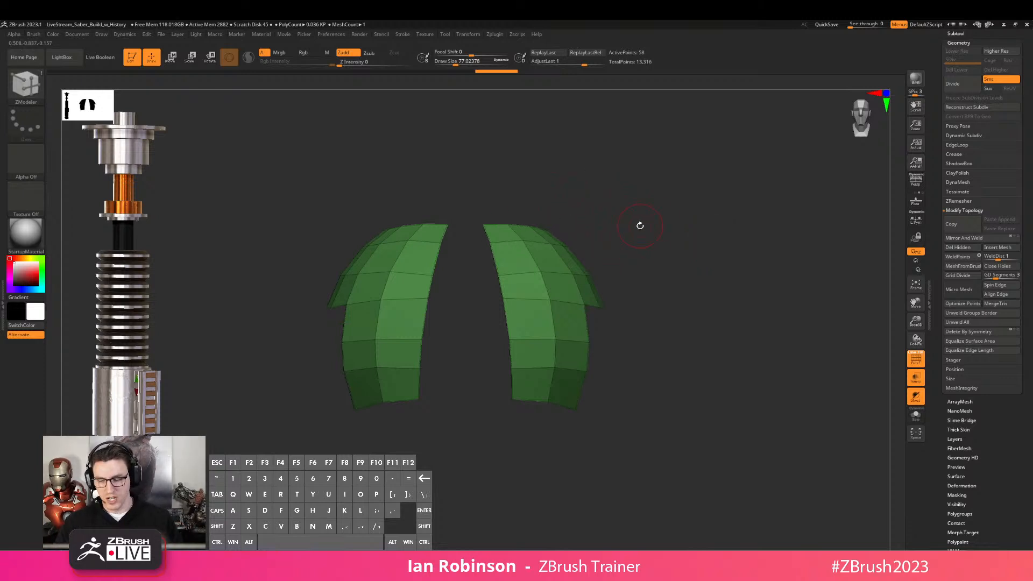
key(ctrl+z)
Set the ZModeler edge action to Extrude, extend the panel's upper inner edge sideways past the centre line, and display the floor grid
alt+drag(625, 275, 630, 261)
mouse_move(510, 169)
ctrl+mouse_down()
mouse_move(445, 431)
mouse_move(419, 437)
ctrl+mouse_up()
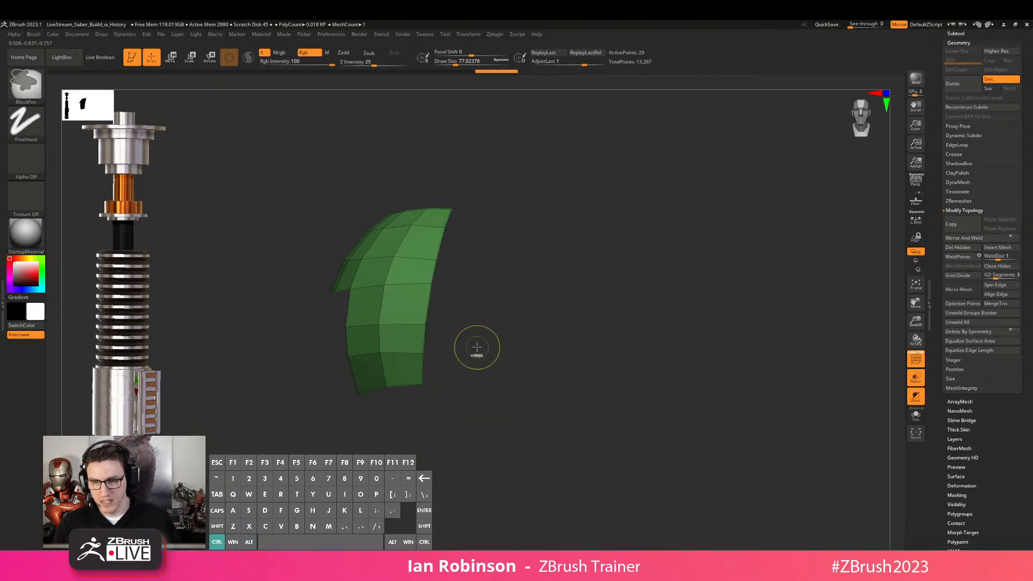
ctrl+click(22, 83)
key(b)
key(space)
key(space)
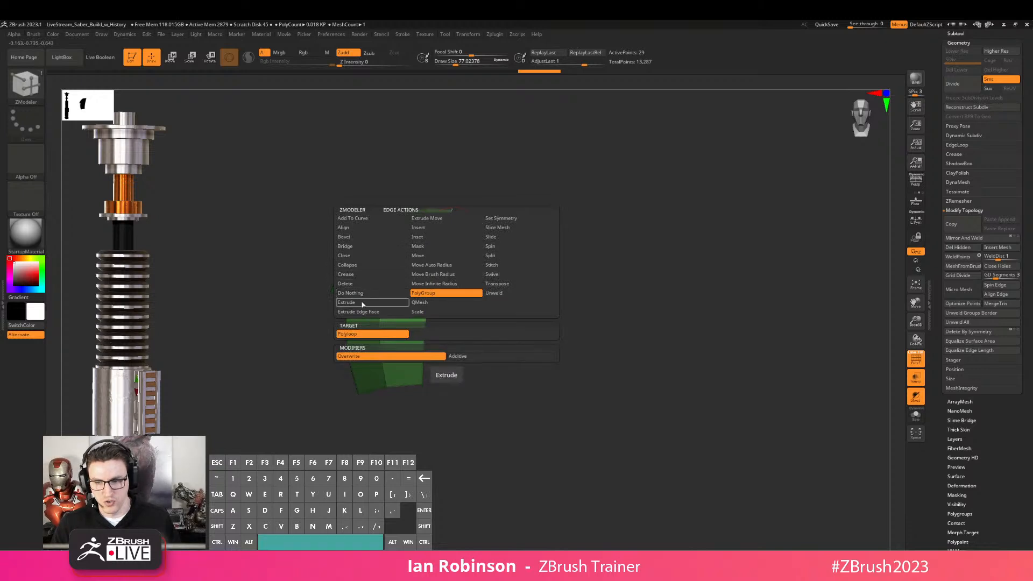
click(362, 302)
drag(451, 222, 569, 222)
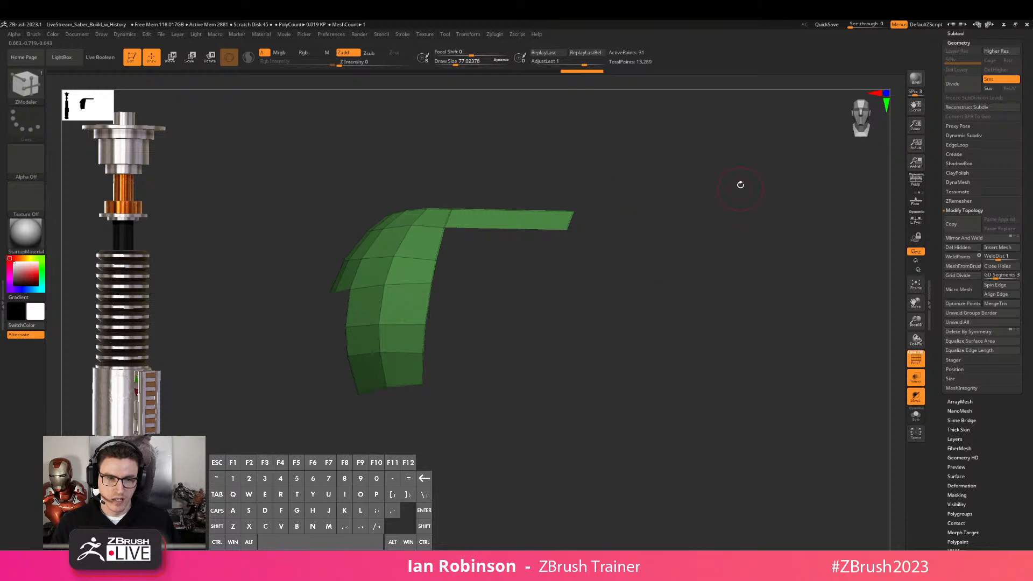
key(shift+p)
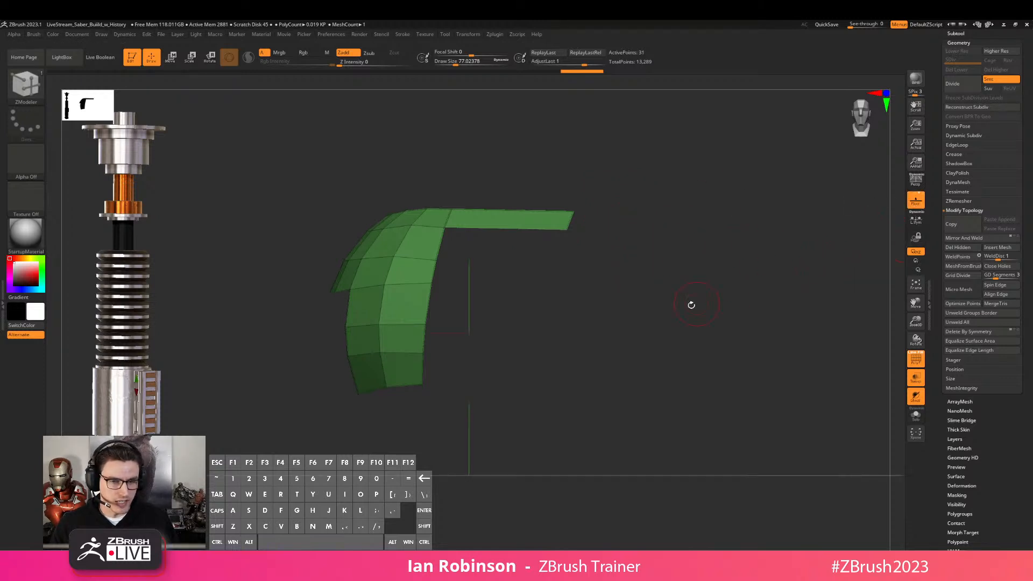
Try Mirror And Weld on the panel with the extended upper edge, and undo both the mirror and the edge extrusion
drag(727, 294, 618, 305)
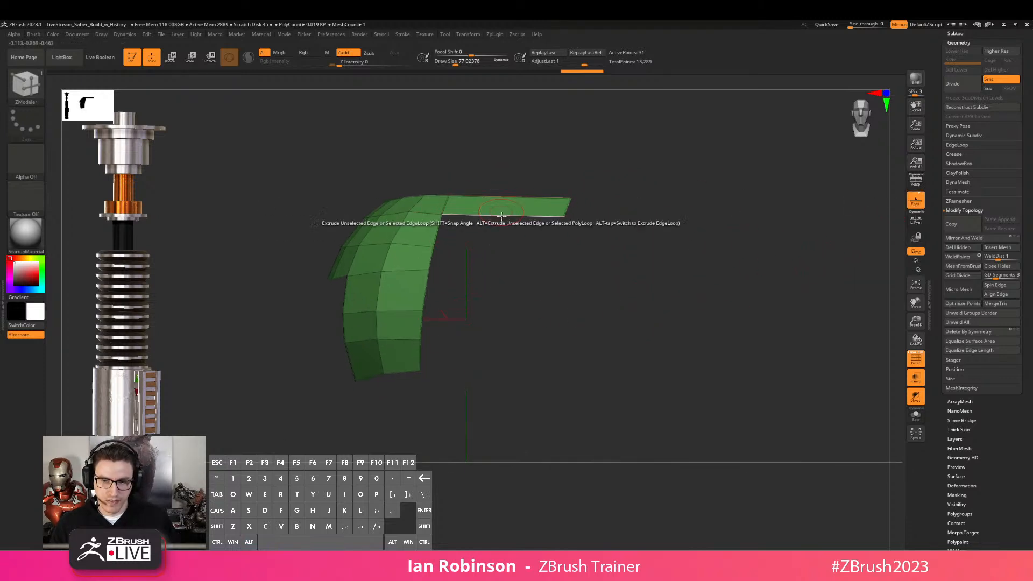
click(966, 237)
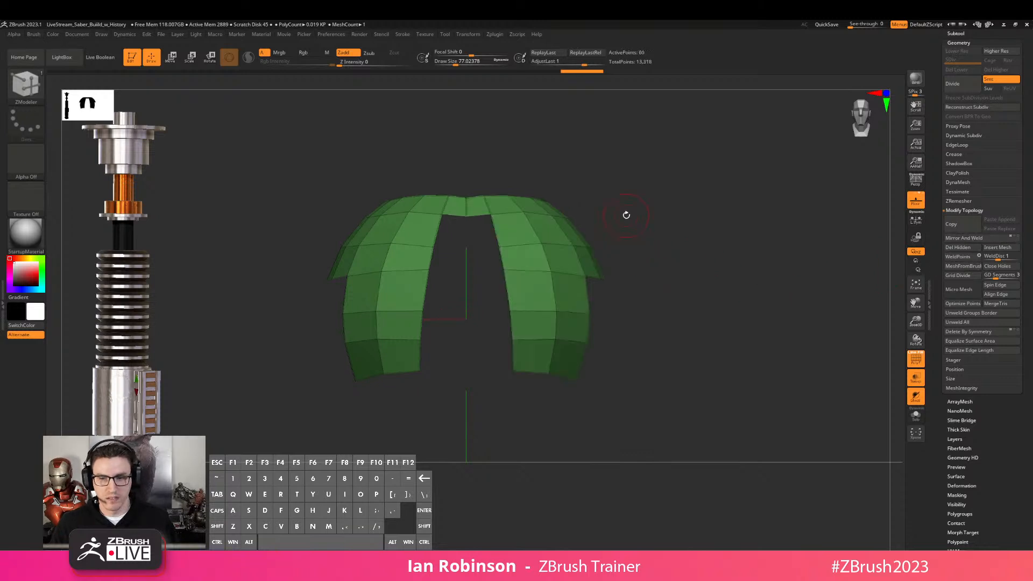
drag(706, 211, 598, 263)
shift+drag(717, 194, 679, 214)
key(f)
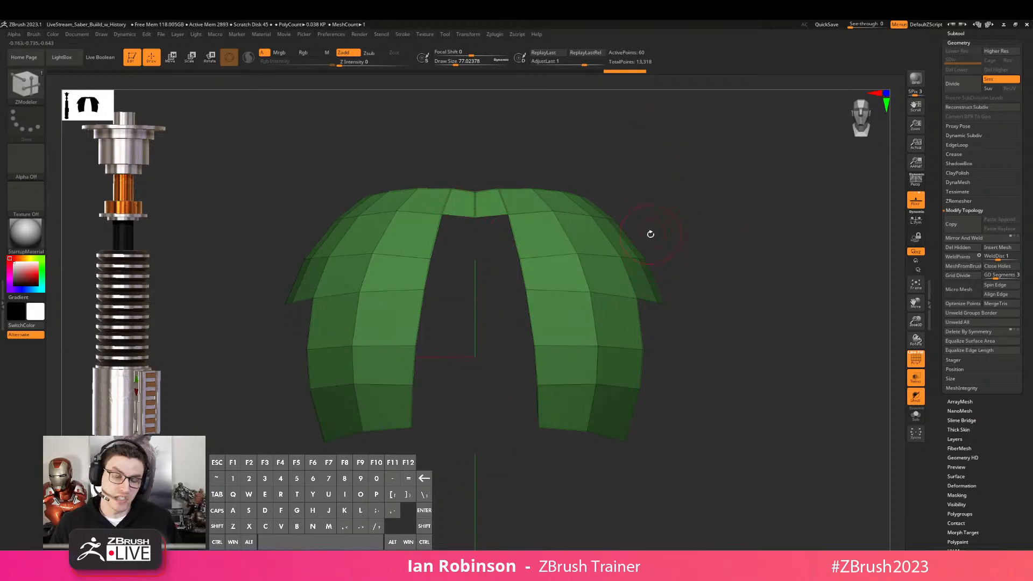
key(ctrl+z)
key(ctrl+z)
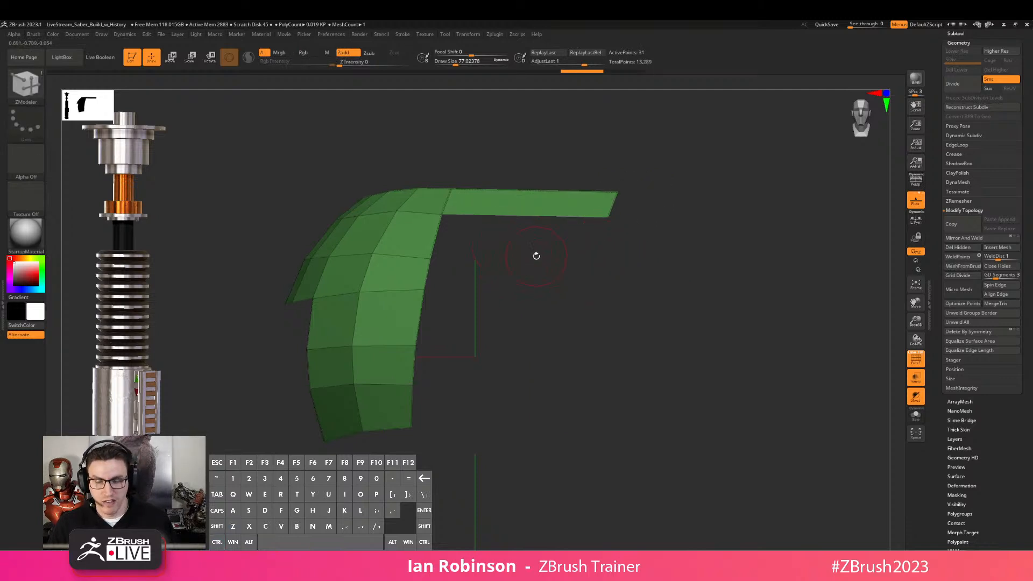
Choose the MaskLasso brush, mask part of the panel and move its inner edge sideways past the centre line
ctrl+click(42, 91)
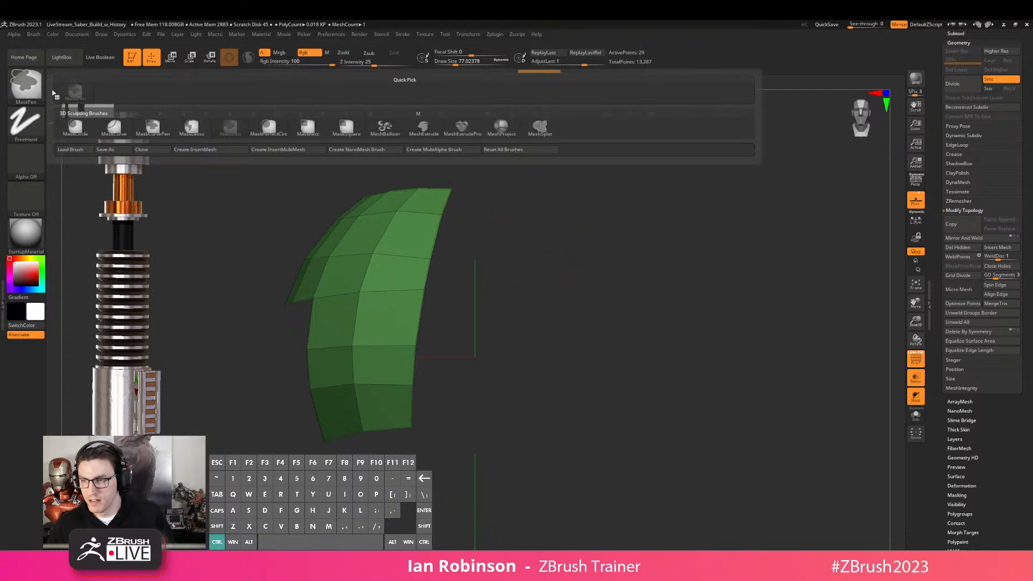
ctrl+click(36, 91)
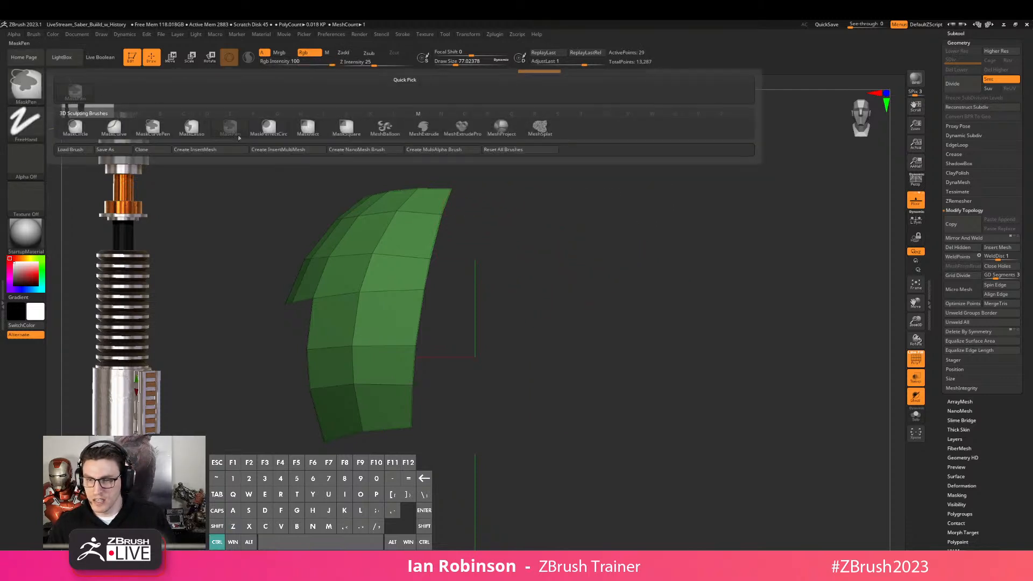
ctrl+click(188, 131)
mouse_move(455, 156)
ctrl+mouse_down()
mouse_move(398, 341)
mouse_move(590, 153)
mouse_move(585, 170)
ctrl+mouse_up()
ctrl+click(482, 286)
key(w)
key(q)
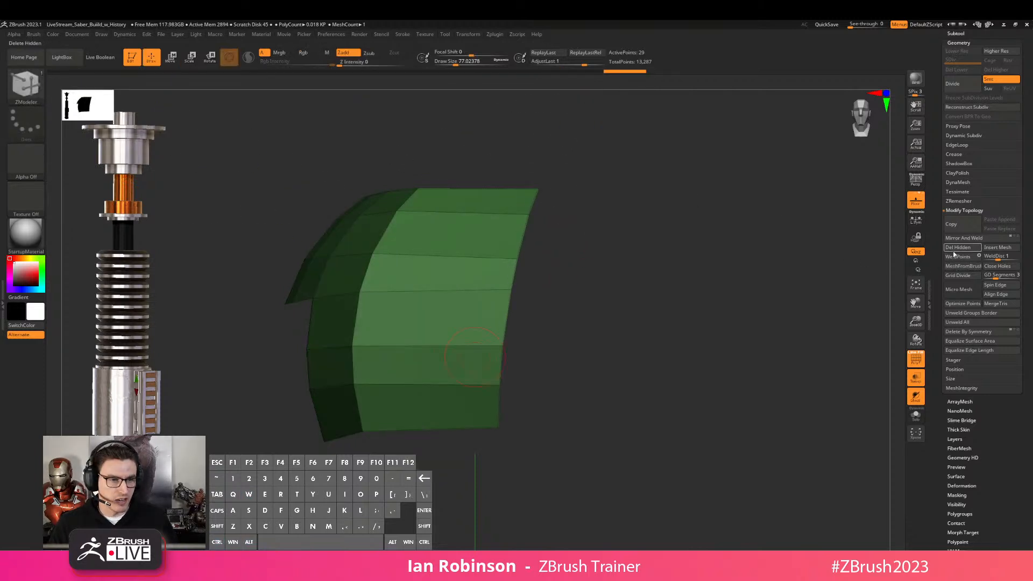
Try Mirror And Weld on the widened panel and undo the mirror, the edge move and the mask
click(964, 238)
mouse_move(683, 221)
mouse_down()
mouse_move(676, 266)
mouse_move(754, 254)
mouse_up()
key(ctrl+z)
key(ctrl+z)
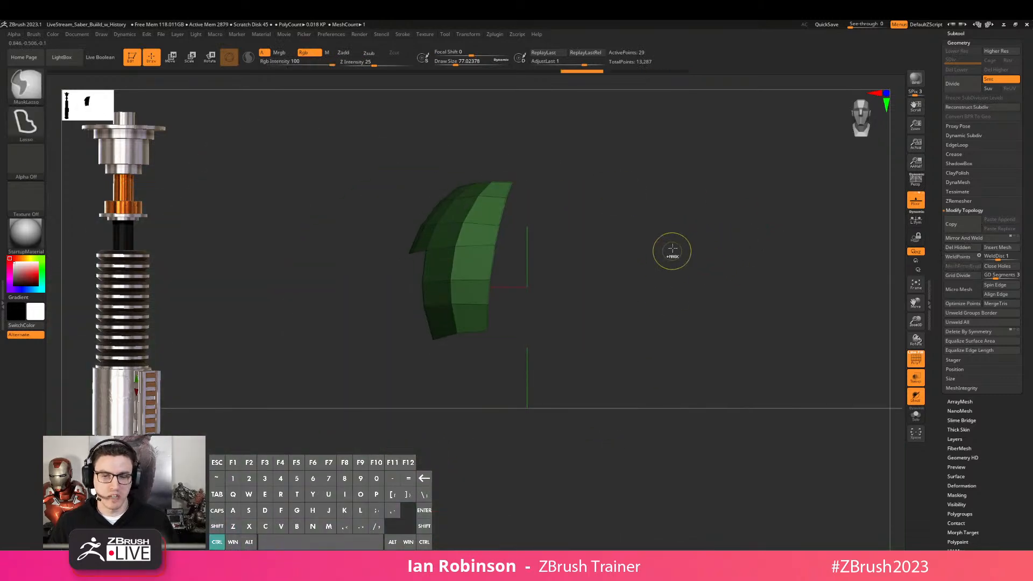
key(ctrl+z)
Flip the PolySphere3 panel to the other side of the centre line with the Deformation Mirror on the X axis
click(965, 211)
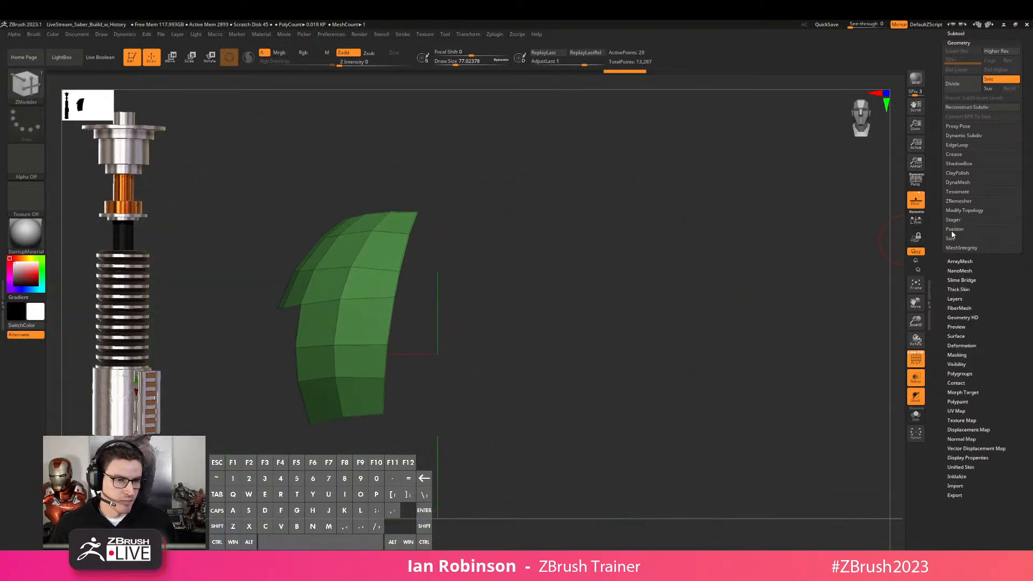
drag(768, 343, 881, 293)
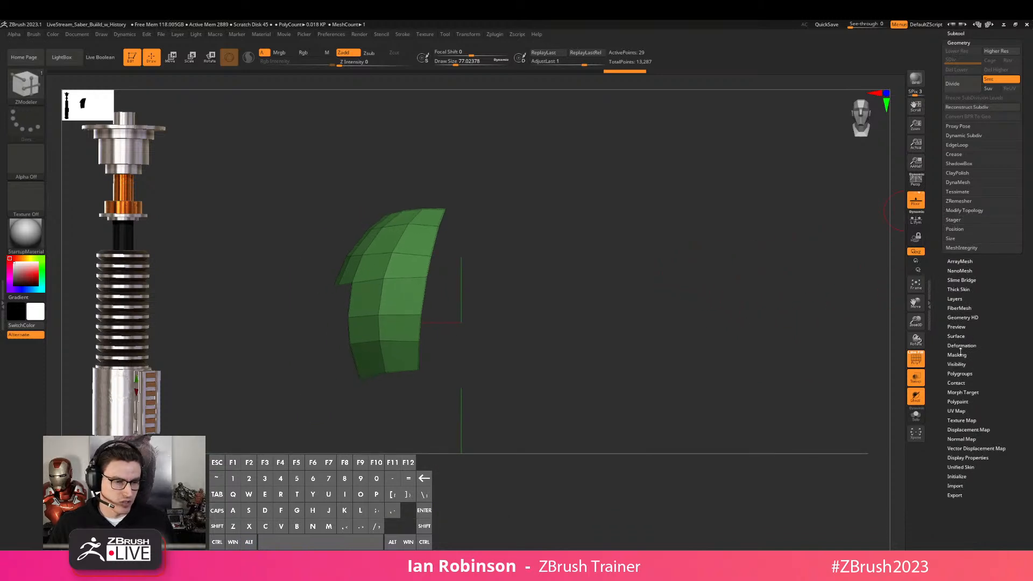
click(962, 346)
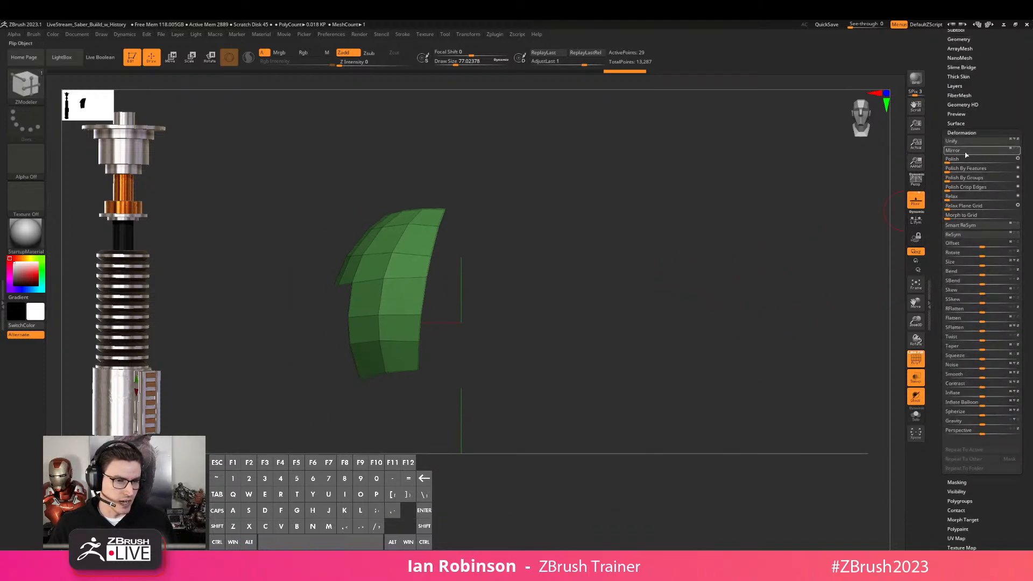
key(shift)
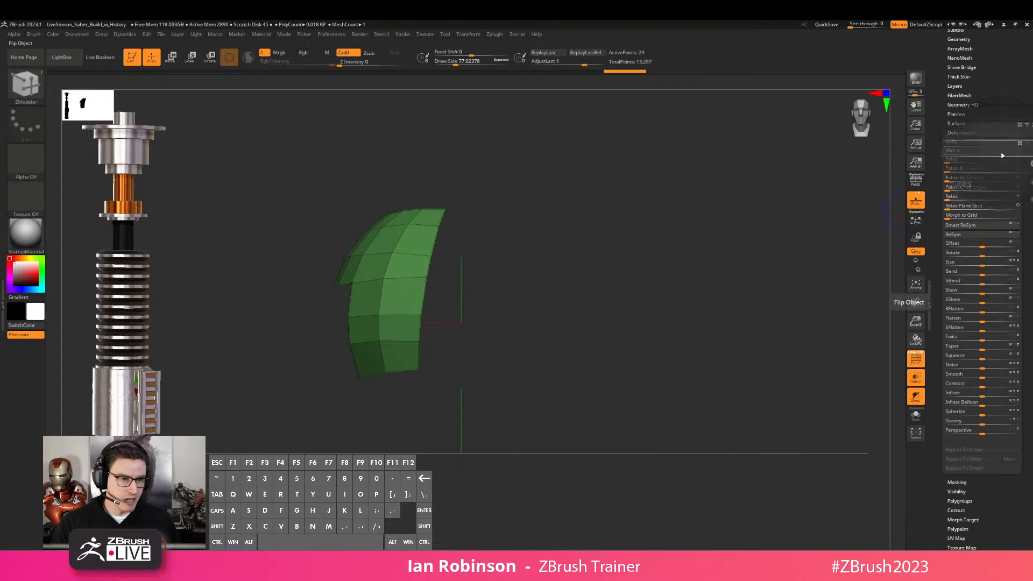
click(975, 152)
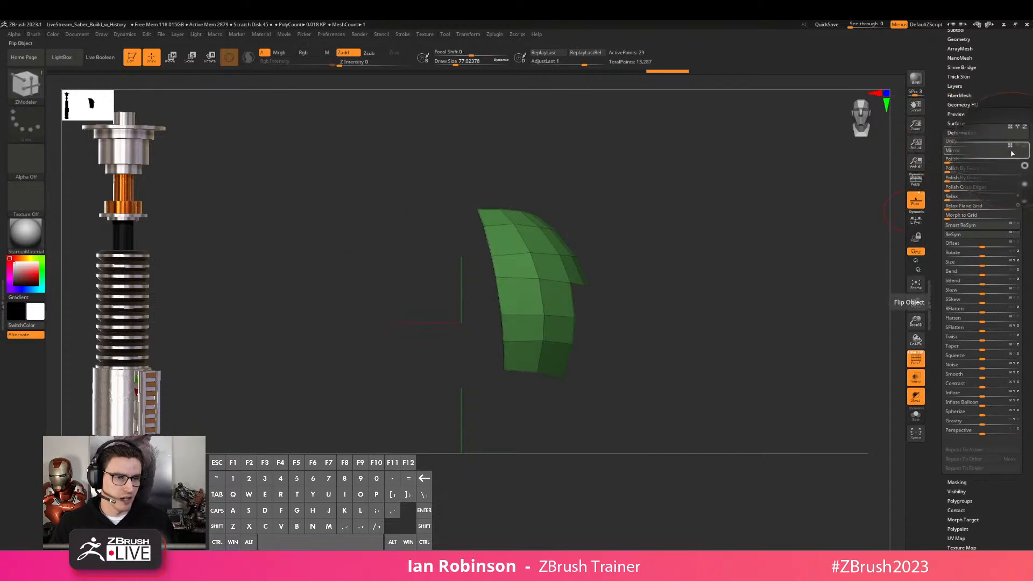
click(981, 155)
click(981, 156)
key(shift)
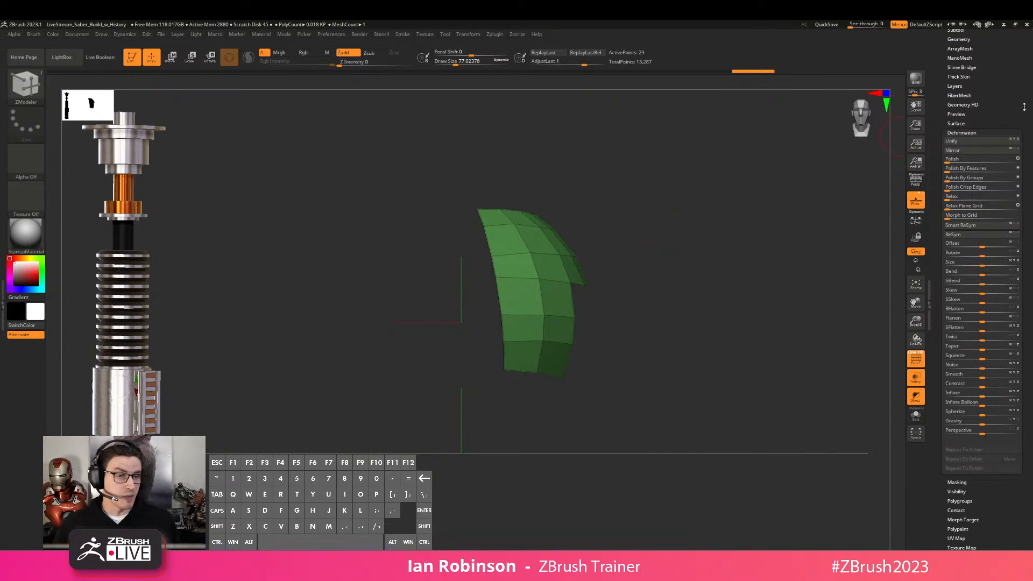
scroll(1024, 104, up, 3)
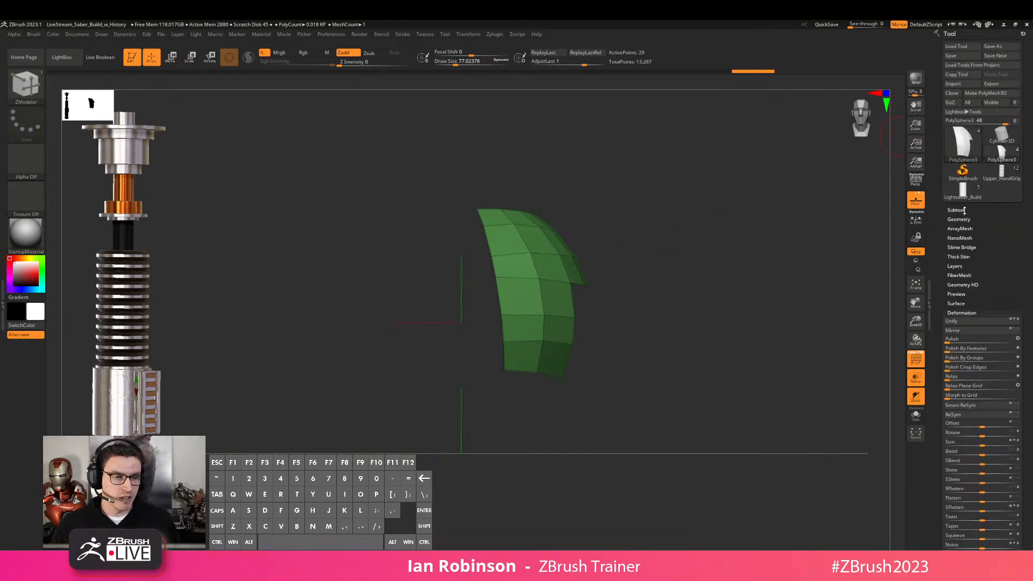
Switch the selection brush to SelectLasso and outline the empty area across the centre line from the panel
key(ctrl+shift)
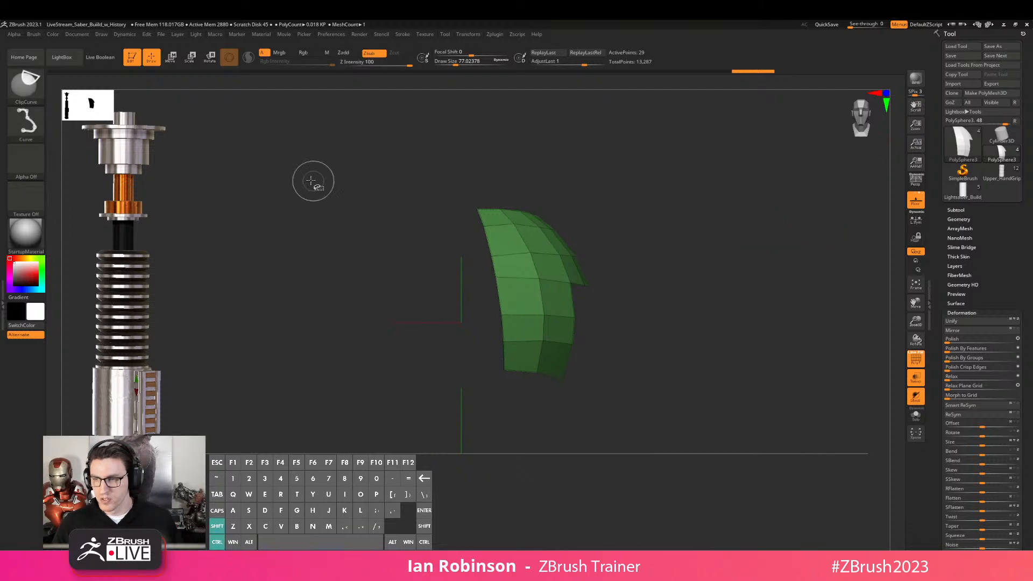
ctrl+shift+click(26, 82)
ctrl+shift+click(424, 127)
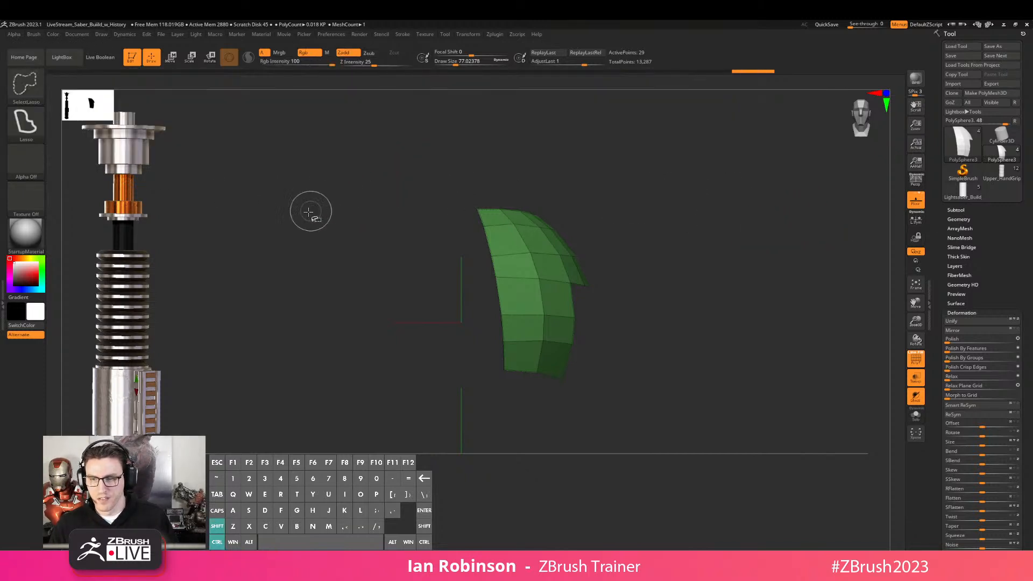
mouse_move(271, 239)
ctrl+shift+mouse_down()
mouse_move(335, 179)
mouse_move(441, 161)
mouse_move(529, 188)
mouse_move(484, 100)
mouse_move(425, 131)
mouse_move(333, 157)
mouse_move(280, 202)
mouse_move(407, 191)
ctrl+shift+mouse_up()
mouse_move(421, 148)
ctrl+shift+mouse_down()
mouse_move(281, 443)
mouse_move(273, 157)
mouse_move(350, 134)
mouse_move(337, 134)
mouse_move(315, 194)
mouse_move(311, 153)
mouse_move(331, 140)
mouse_move(338, 150)
ctrl+shift+mouse_up()
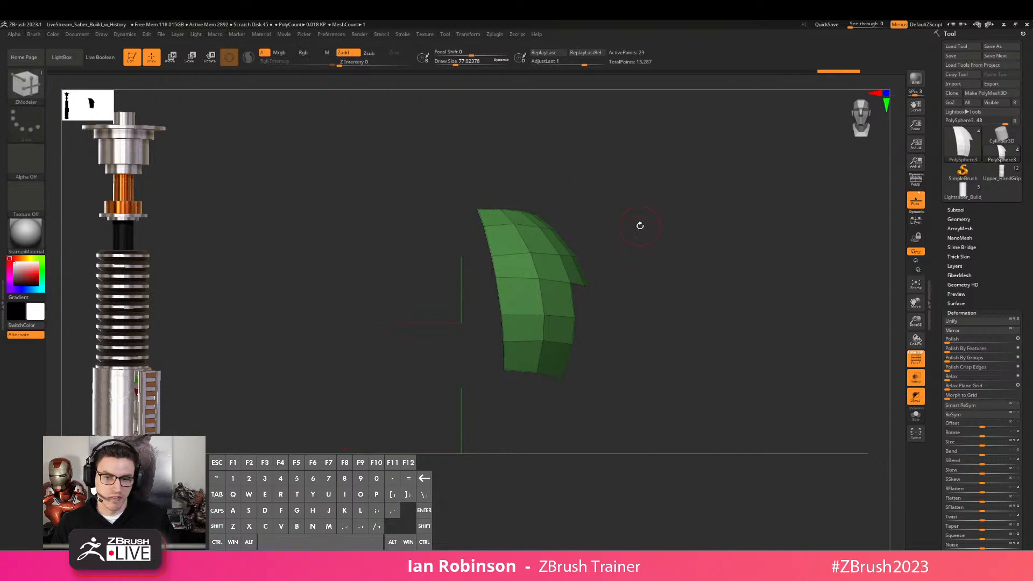
Try Mirror And Weld from the Modify Topology options on the flipped panel and undo it
click(968, 218)
mouse_move(358, 184)
ctrl+shift+mouse_down()
mouse_move(420, 273)
mouse_move(270, 123)
mouse_move(302, 127)
mouse_move(314, 143)
mouse_move(297, 130)
mouse_move(327, 117)
mouse_move(343, 139)
ctrl+shift+mouse_up()
mouse_move(565, 207)
mouse_down()
mouse_move(676, 249)
mouse_move(667, 226)
mouse_up()
click(964, 323)
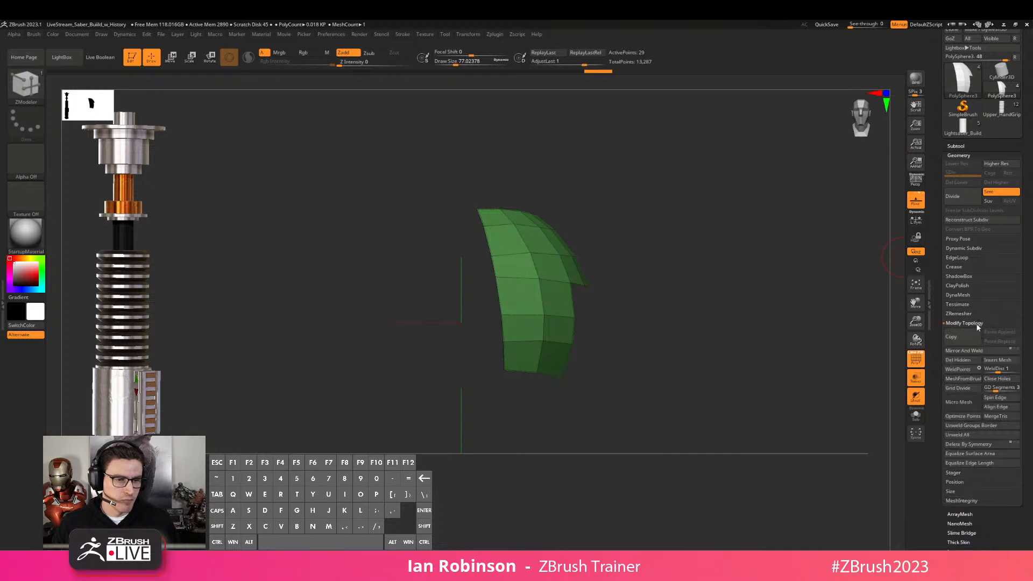
click(964, 350)
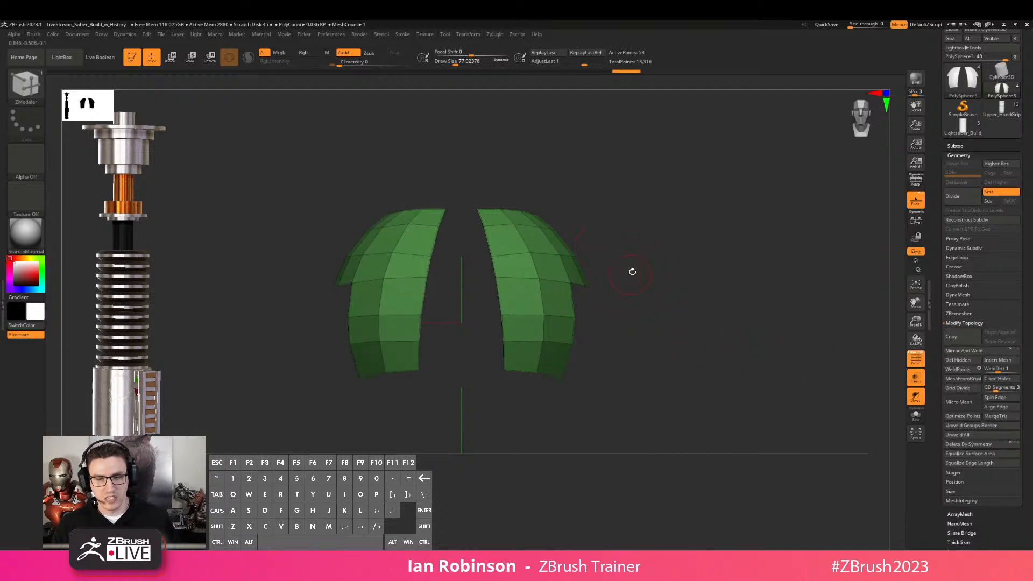
key(ctrl+z)
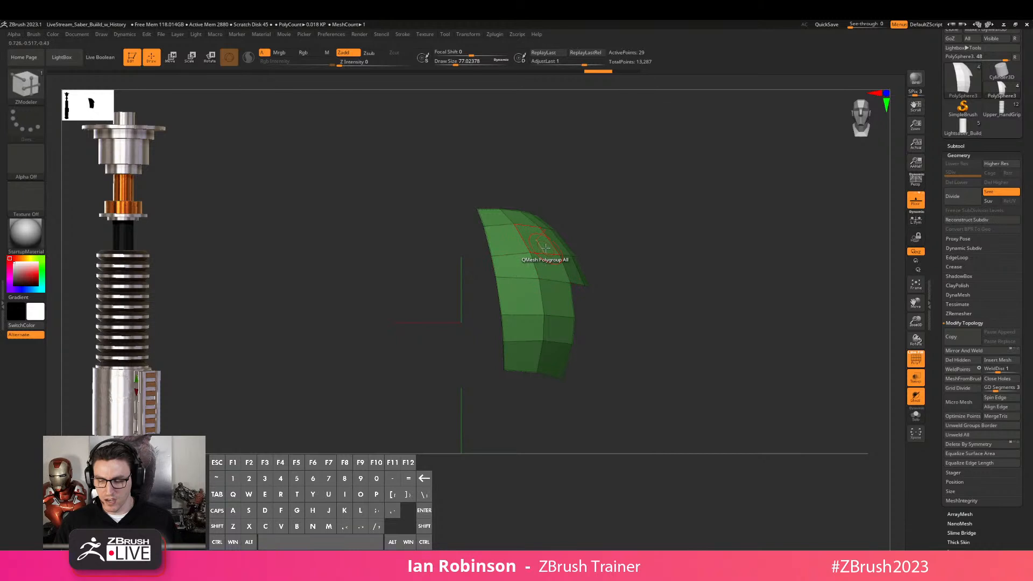
Move the flipped panel sideways until its upper inner corner crosses the centre line, and shift it downwards
key(w)
drag(547, 195, 520, 197)
key(q)
key(w)
drag(474, 151, 474, 199)
key(q)
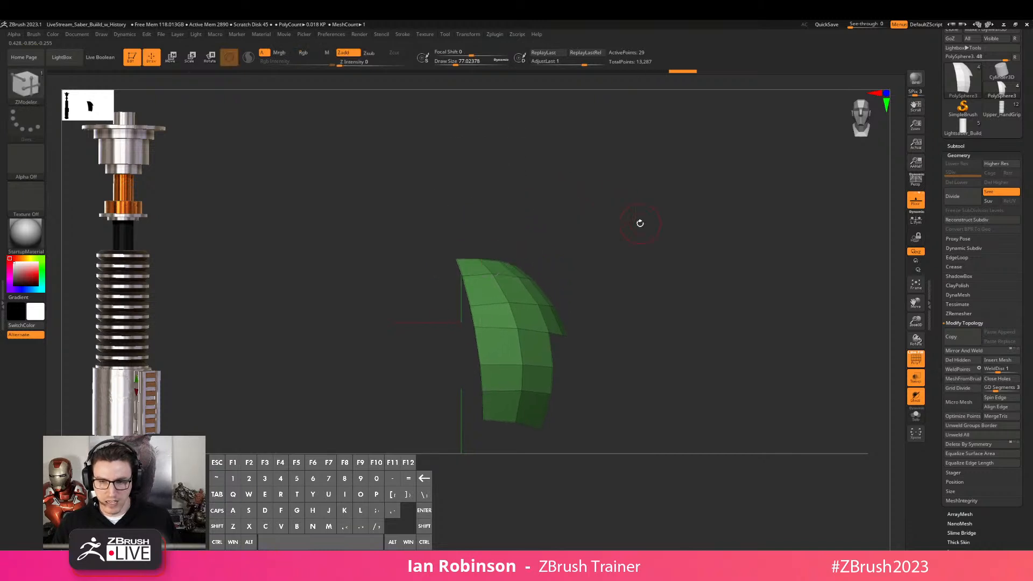
Try Mirror And Weld on the shifted panel, step back and forth through the history, and undo the panel's move
click(954, 353)
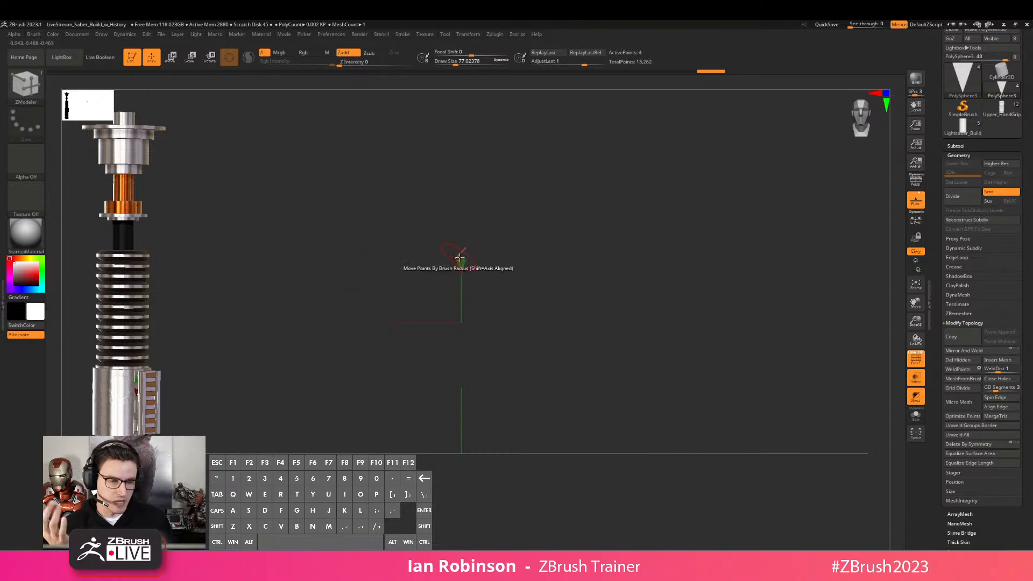
key(ctrl+z)
key(ctrl+z)
key(ctrl+z)
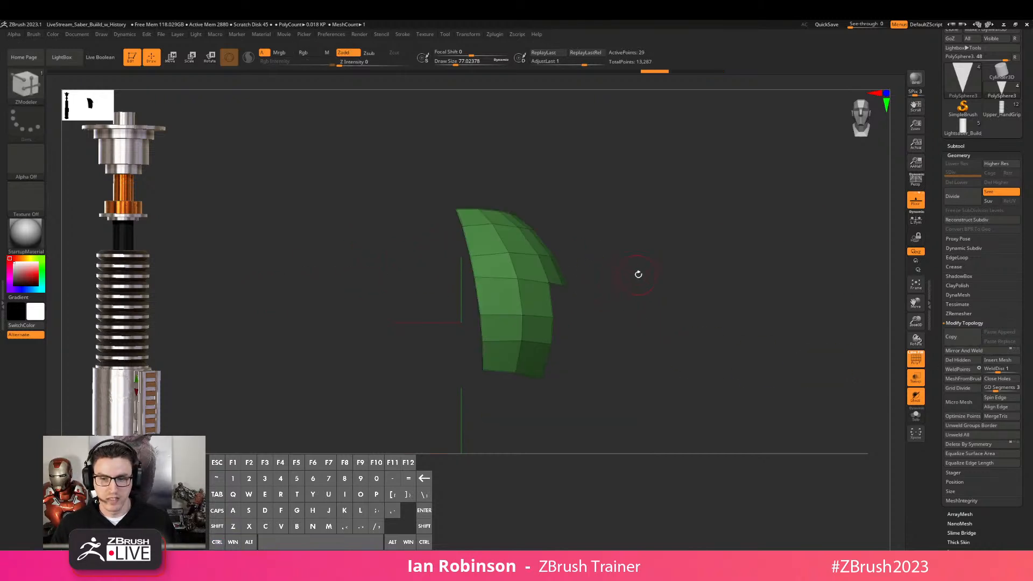
key(ctrl+shift+z)
key(ctrl+shift+z)
key(ctrl+shift+z)
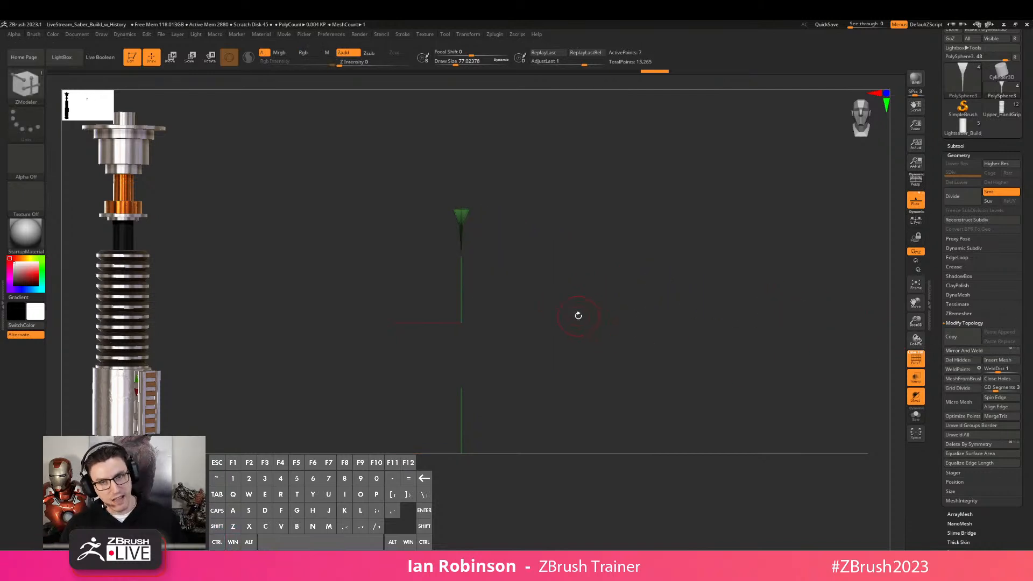
key(ctrl+z)
mouse_move(461, 166)
ctrl+mouse_down()
mouse_move(439, 162)
mouse_move(419, 215)
mouse_move(352, 187)
mouse_move(347, 229)
ctrl+mouse_up()
mouse_move(389, 147)
ctrl+mouse_down()
mouse_move(402, 284)
mouse_move(409, 169)
mouse_move(420, 183)
ctrl+mouse_up()
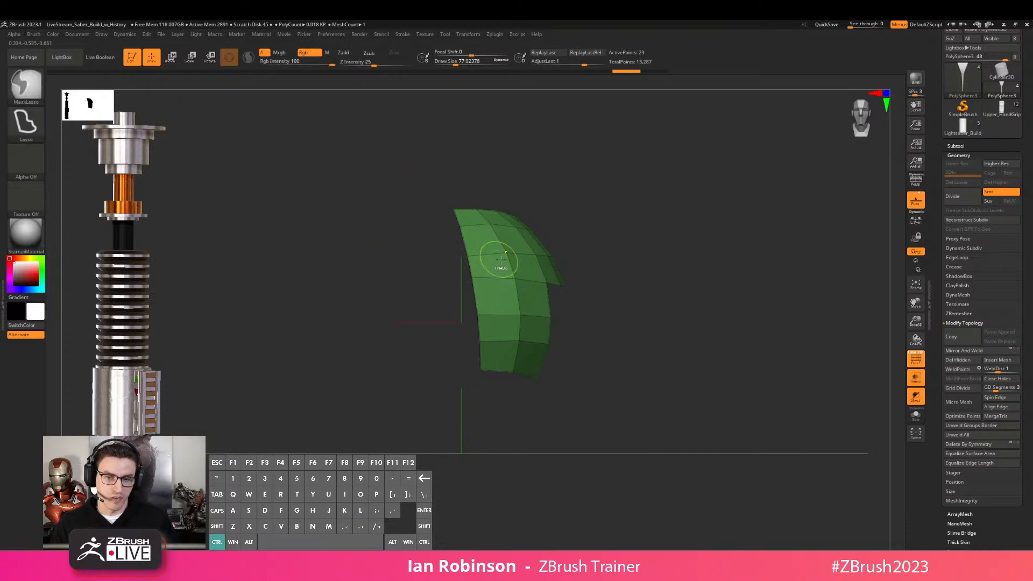
key(ctrl+z)
Apply Mirror And Weld to the flipped panel across the centre line and inspect the resulting pair from several angles
click(975, 353)
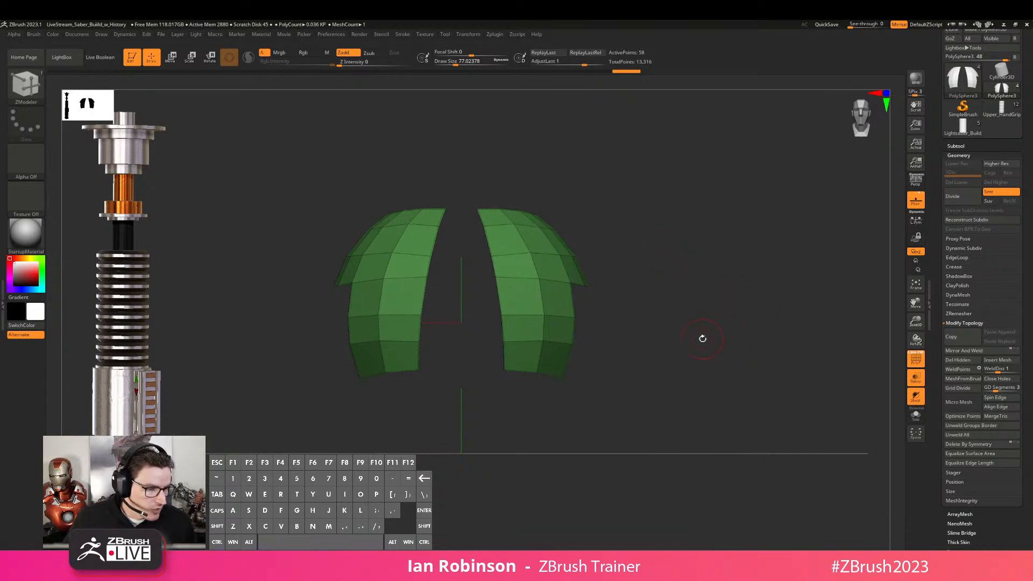
mouse_move(625, 206)
alt+mouse_down()
mouse_move(725, 243)
mouse_move(774, 219)
alt+mouse_up()
mouse_move(297, 156)
ctrl+shift+mouse_down()
mouse_move(450, 403)
mouse_move(520, 253)
mouse_move(470, 136)
mouse_move(715, 157)
mouse_move(683, 146)
ctrl+shift+mouse_up()
ctrl+shift+click(746, 217)
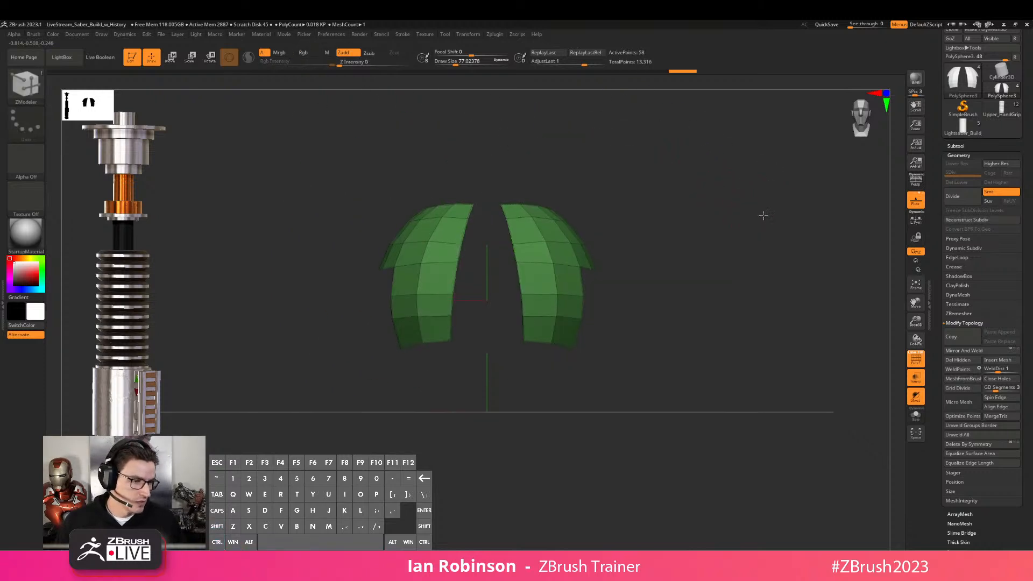
alt+drag(766, 218, 754, 208)
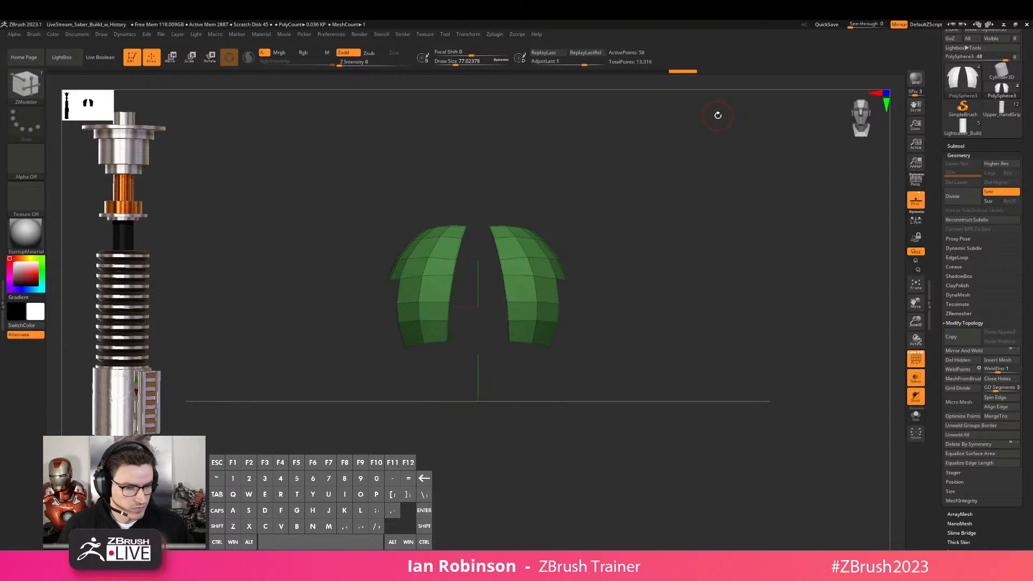
drag(640, 269, 705, 295)
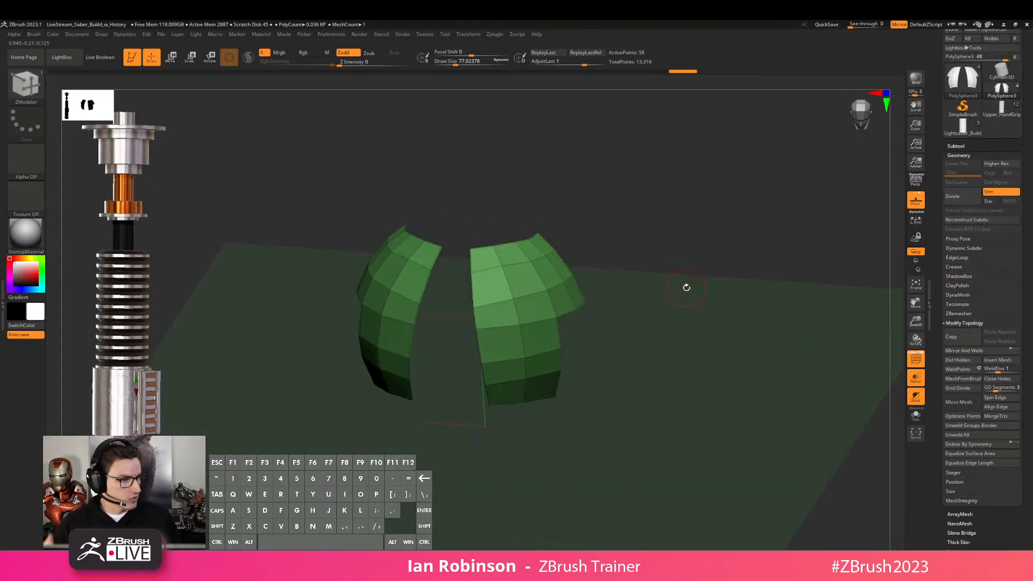
drag(699, 275, 690, 252)
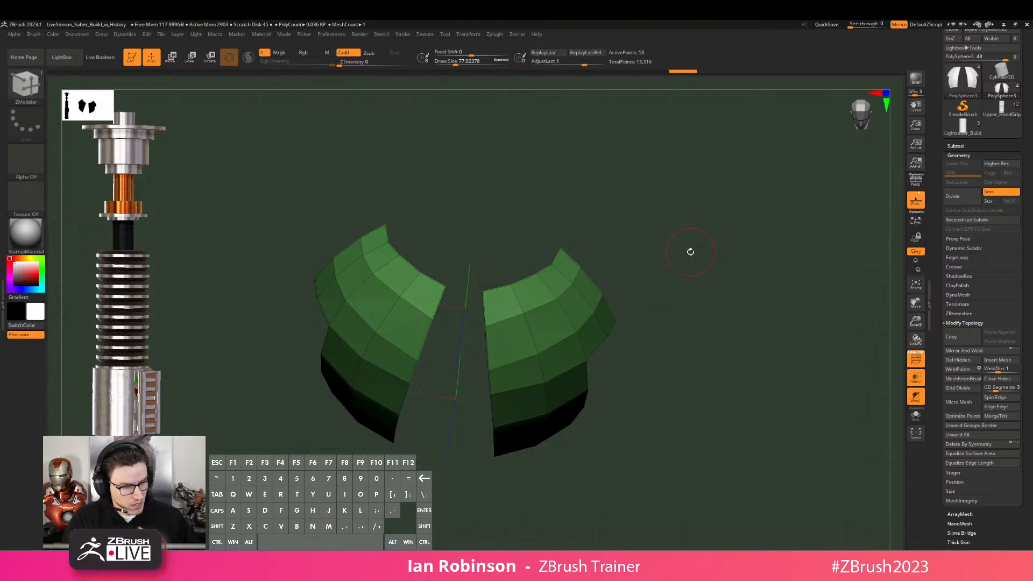
mouse_move(691, 252)
mouse_down()
mouse_move(731, 295)
mouse_move(724, 230)
mouse_up()
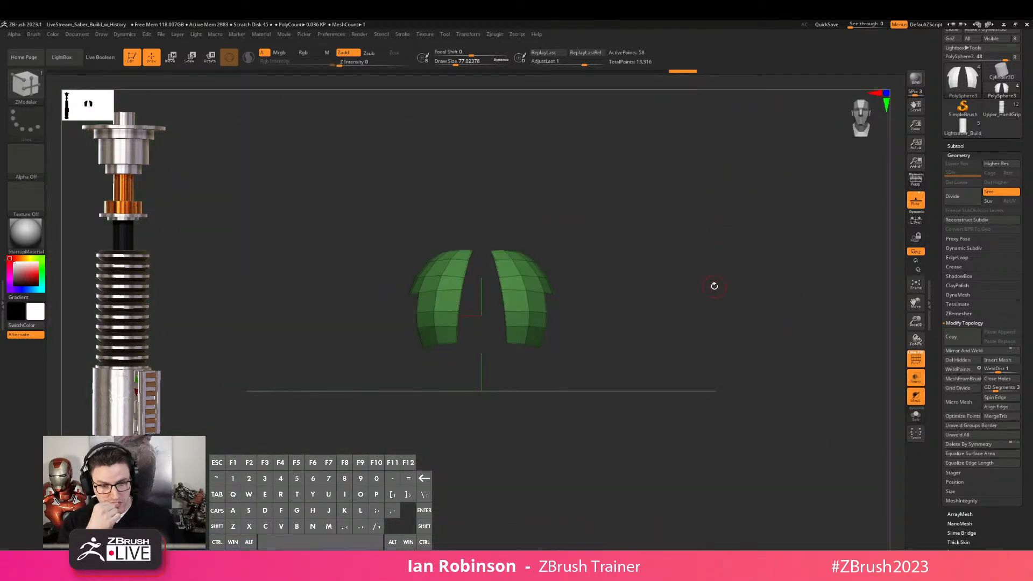
Open the SubTool Master Mirror options for the panel pair, examine the merge, append and axis choices, and cancel
click(494, 35)
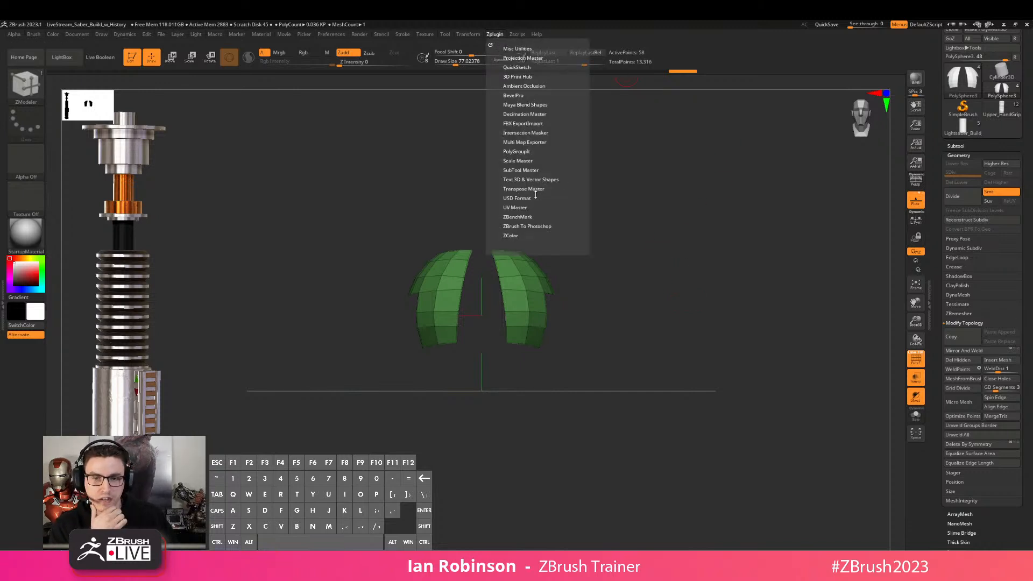
click(522, 170)
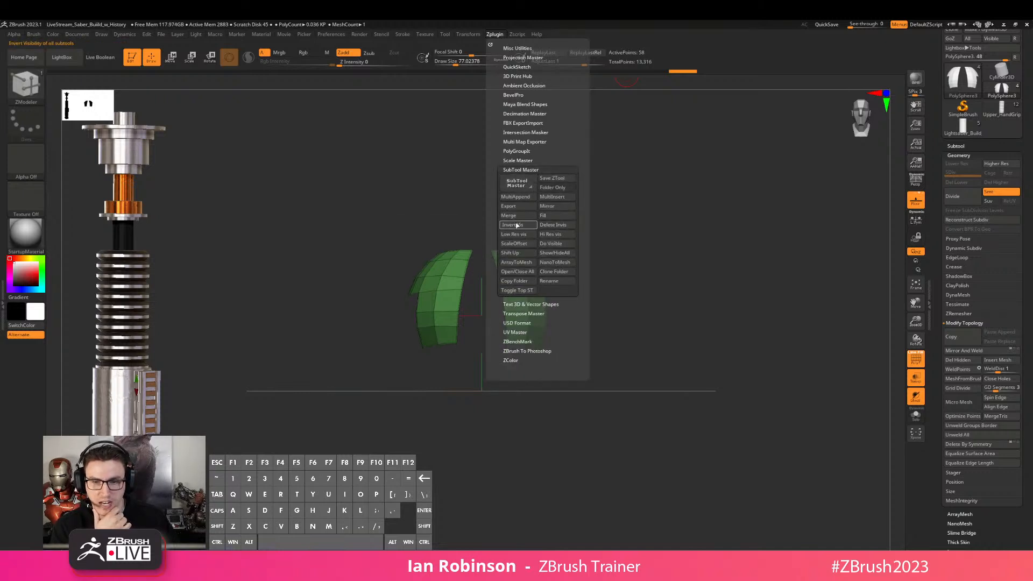
click(517, 183)
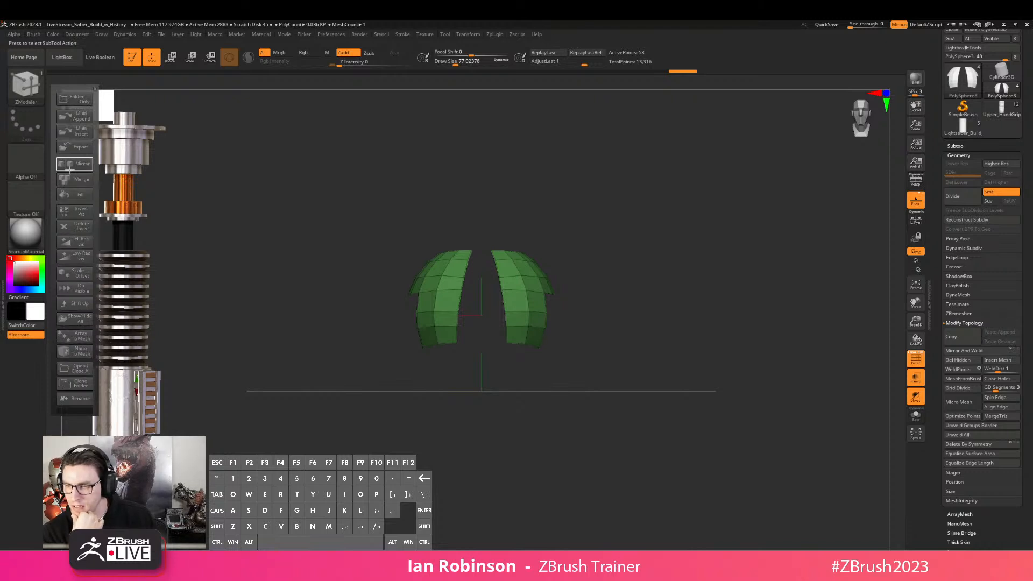
click(80, 166)
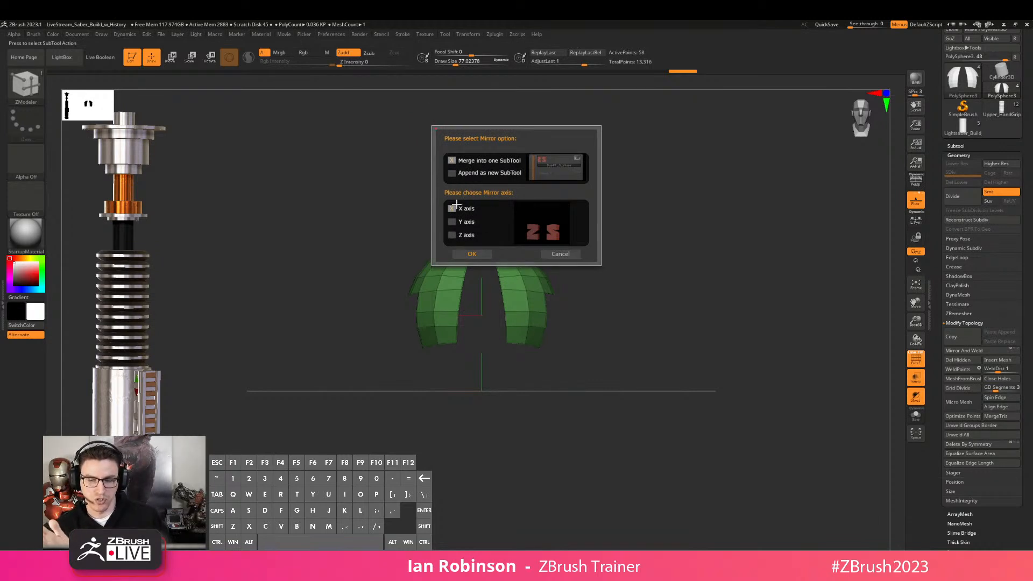
click(561, 253)
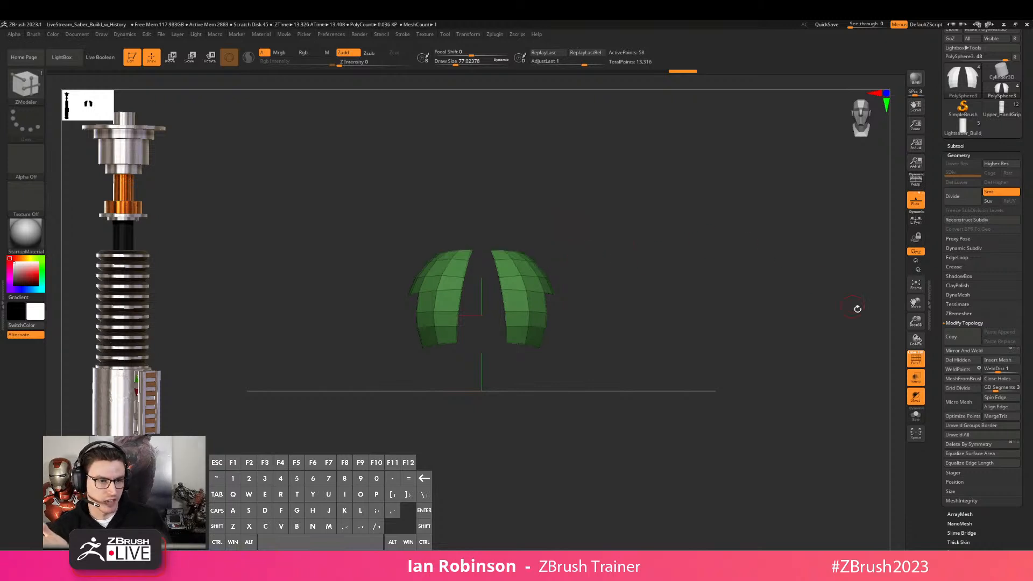
Locate the Deformation Mirror command, review SubTool Master's Mirror options again for comparison, and cancel without mirroring
scroll(1025, 327, down, 10)
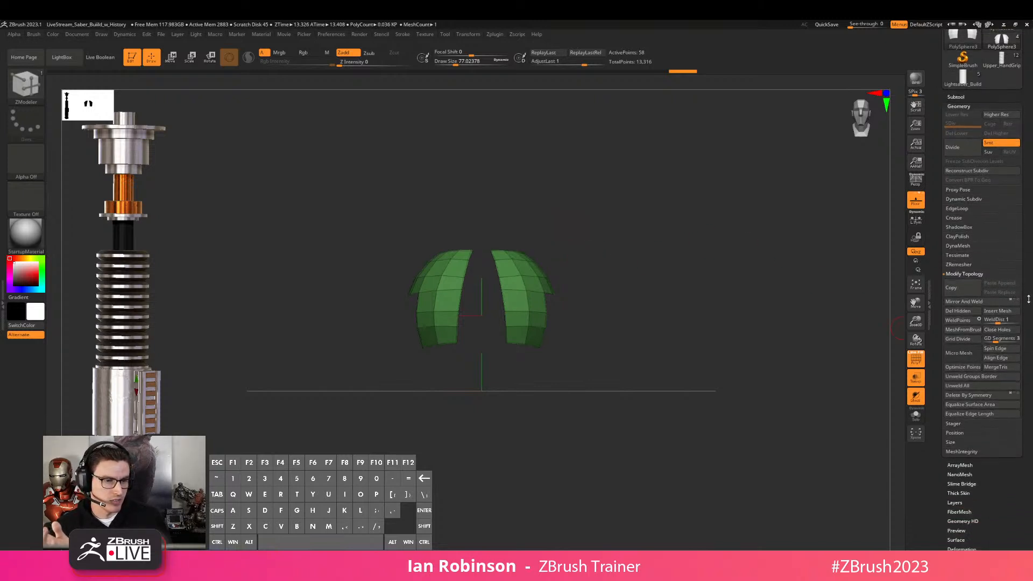
click(968, 290)
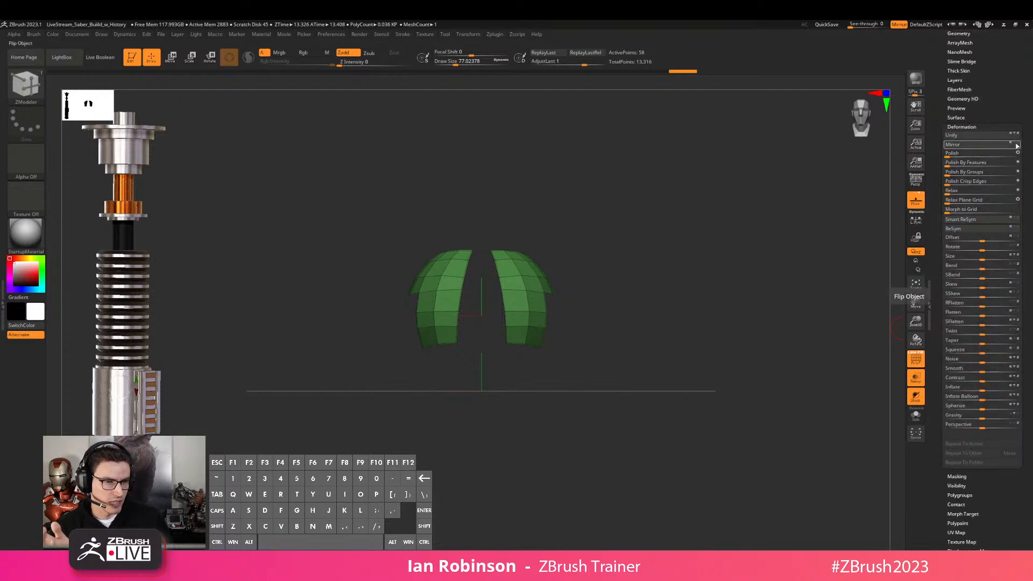
click(495, 35)
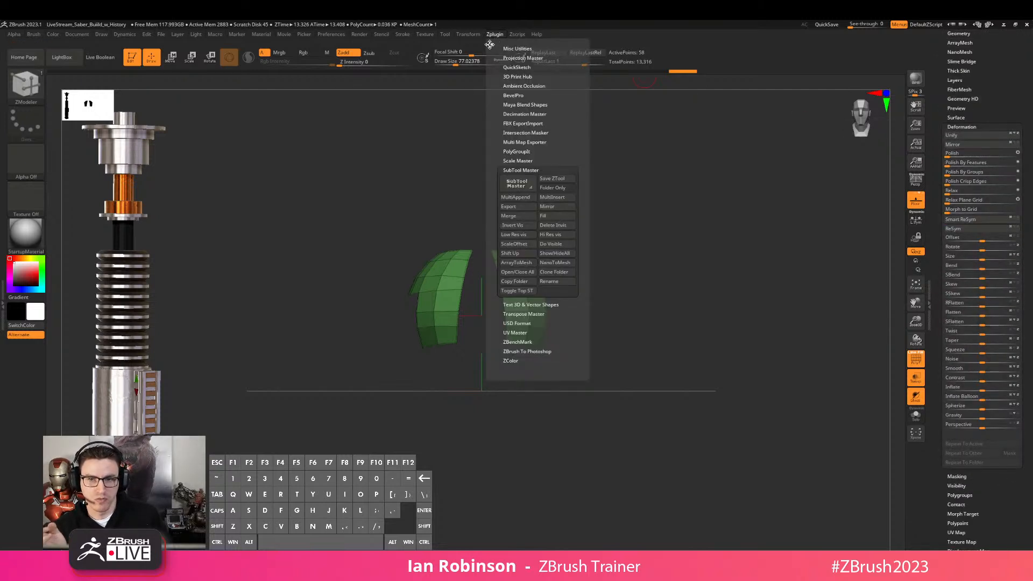
click(506, 184)
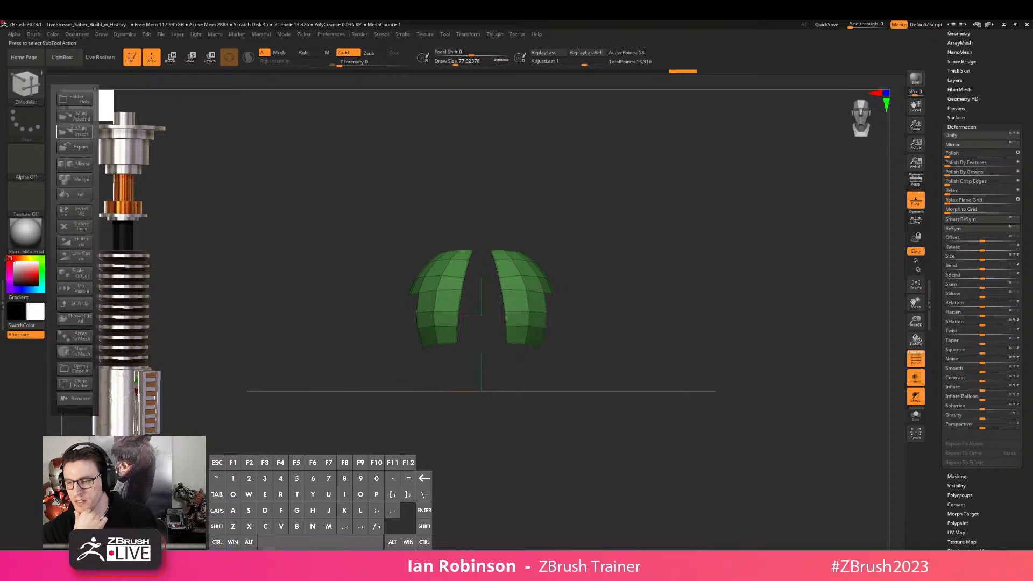
click(77, 164)
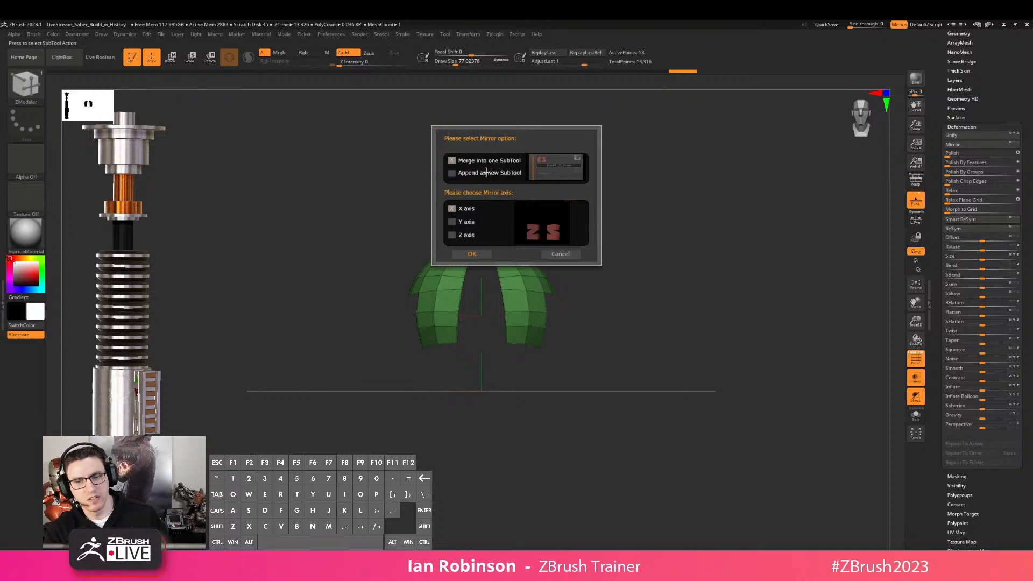
click(560, 254)
Isolate the right-hand panel of the mirrored pair and delete the hidden geometry from the subtool
scroll(969, 154, up, 3)
click(963, 154)
ctrl+alt+shift+drag(608, 195, 483, 398)
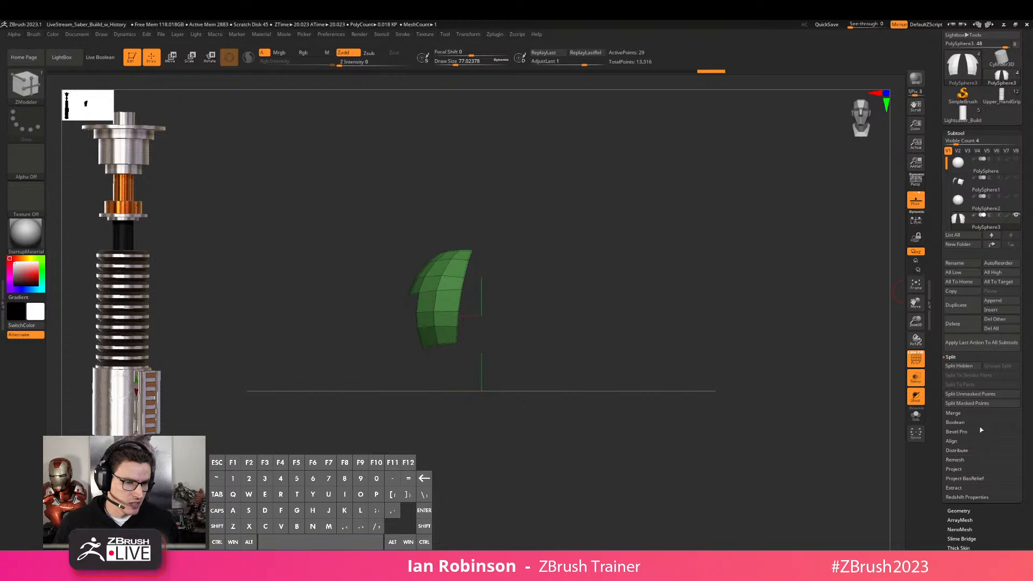
ctrl+shift+click(638, 251)
key(ctrl+z)
ctrl+shift+drag(657, 239, 662, 243)
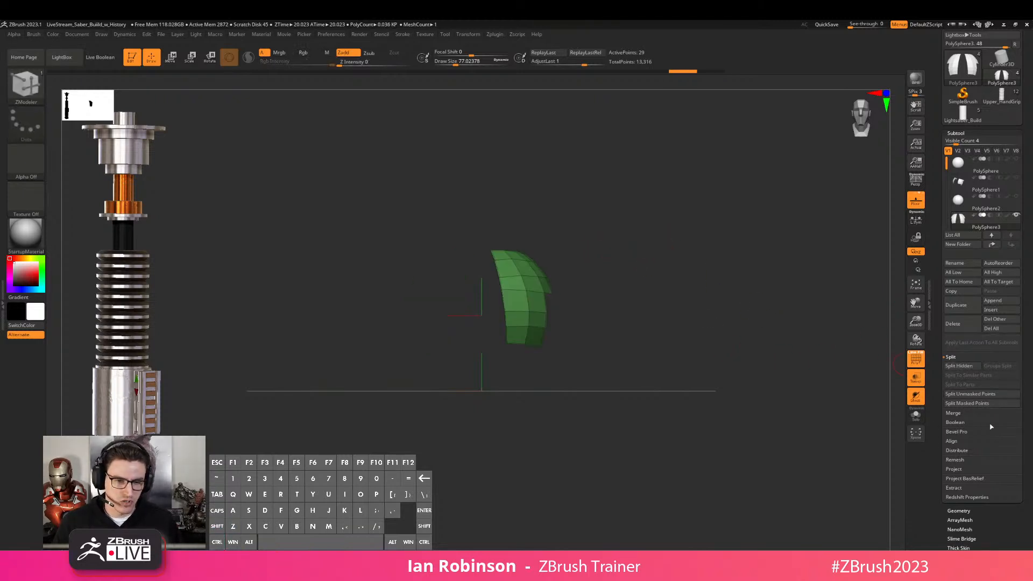
drag(999, 515, 977, 293)
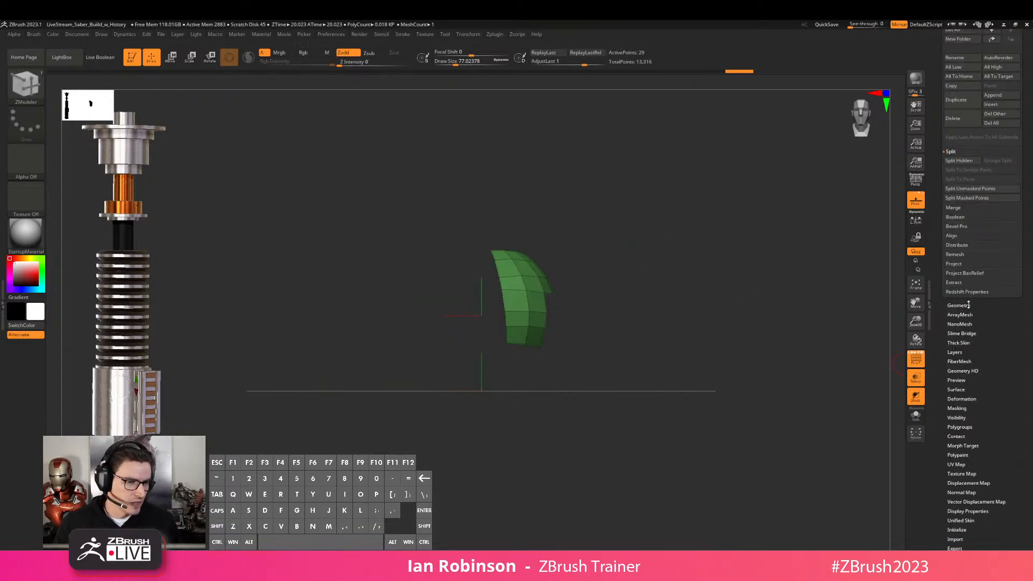
click(967, 305)
click(968, 248)
drag(1020, 81, 936, 198)
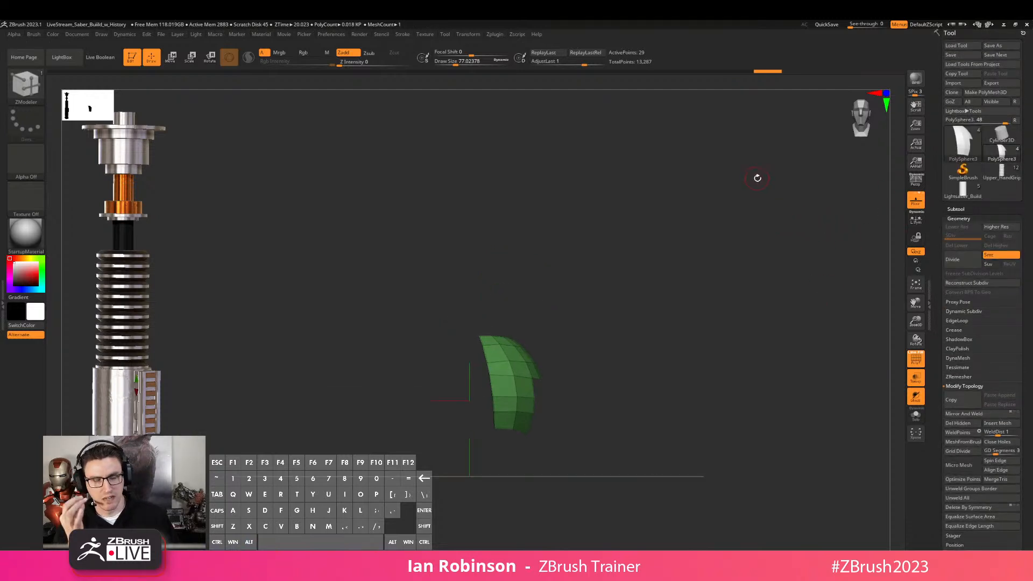
Mirror the remaining panel across the X axis with SubTool Master, using Append as new SubTool
click(495, 34)
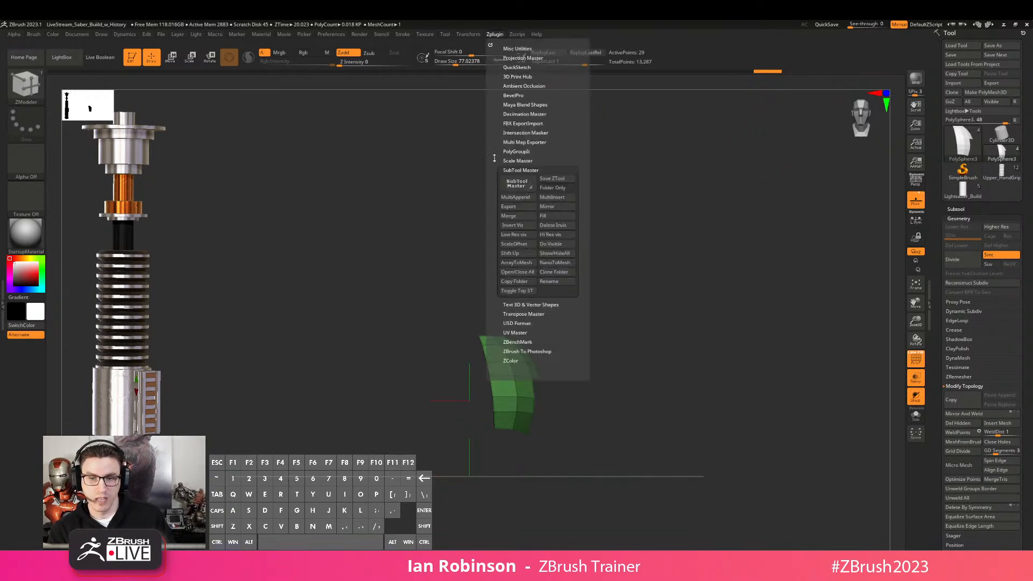
click(523, 190)
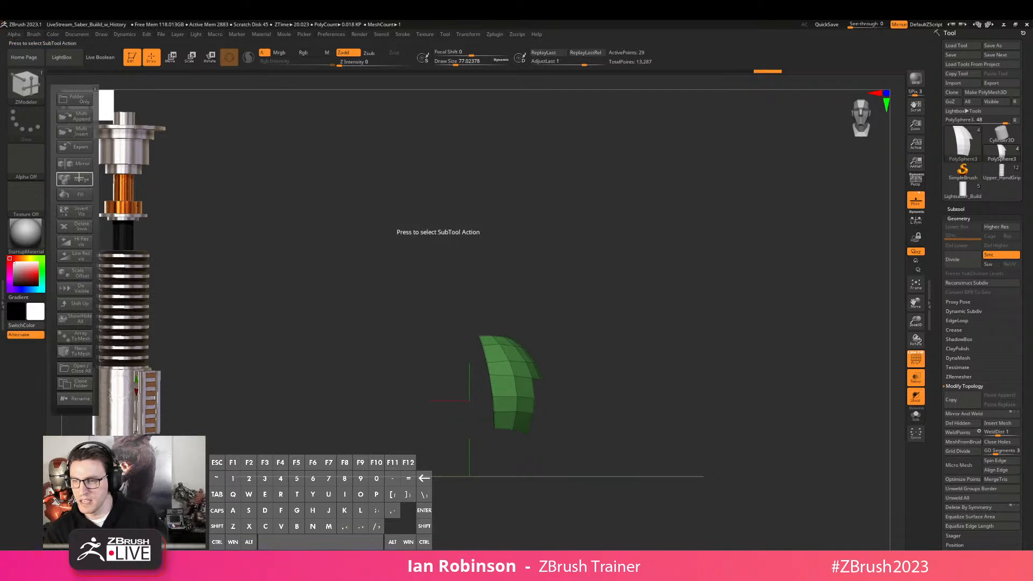
click(75, 164)
click(452, 173)
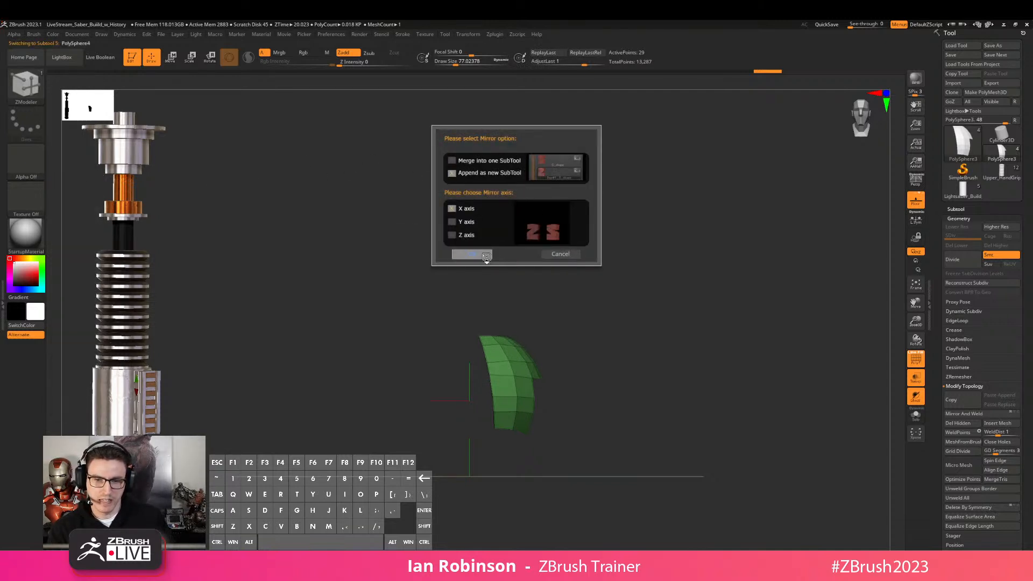
click(472, 254)
Solo the newly mirrored panel from the subtool list and view it up close
click(961, 211)
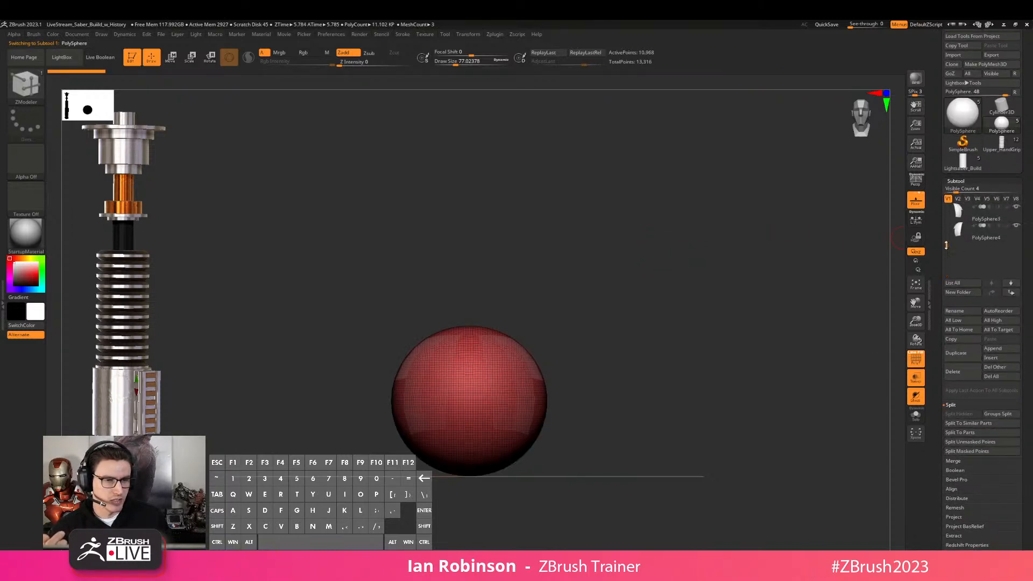
click(916, 417)
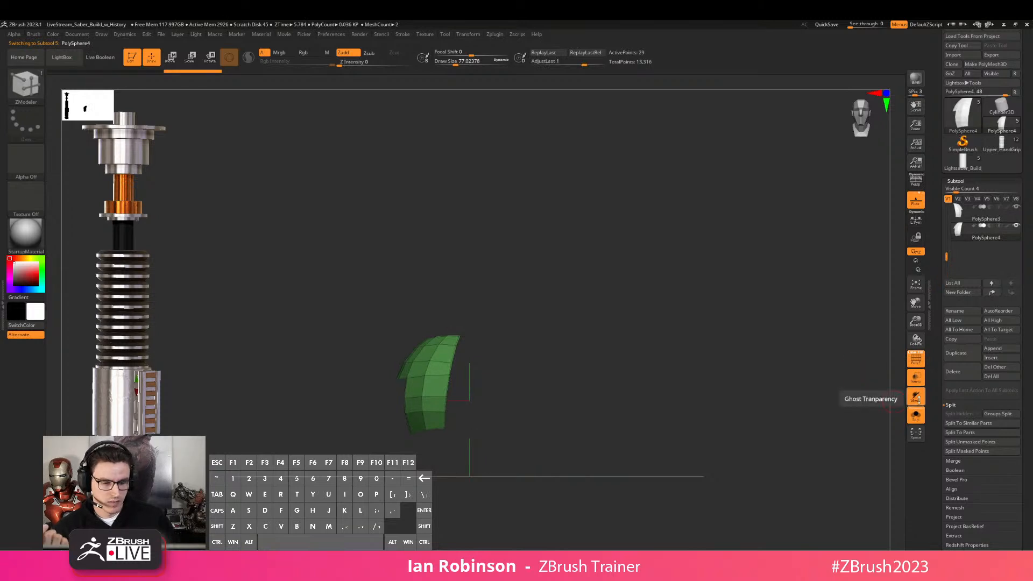
drag(747, 247, 727, 238)
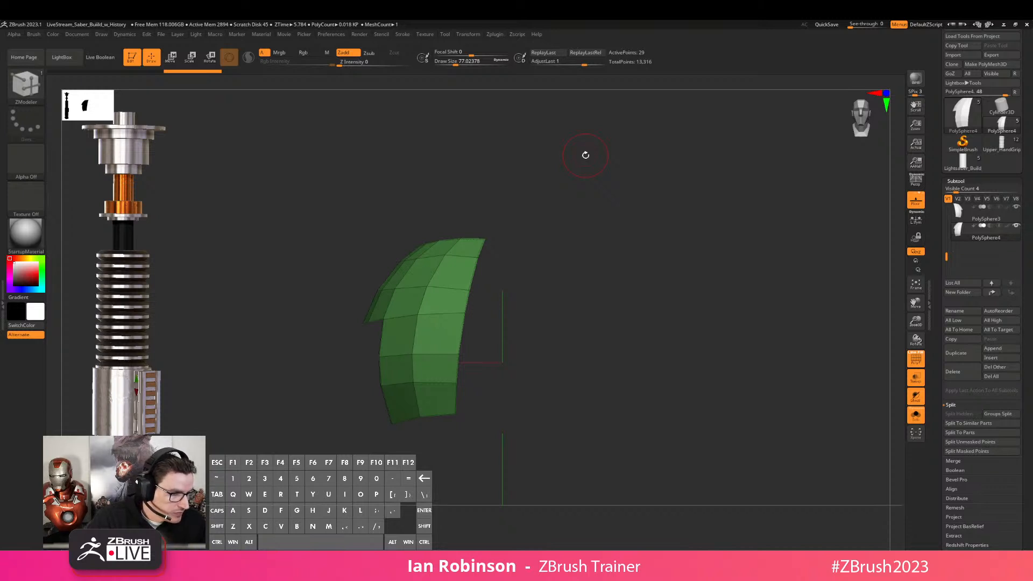
drag(563, 253, 626, 244)
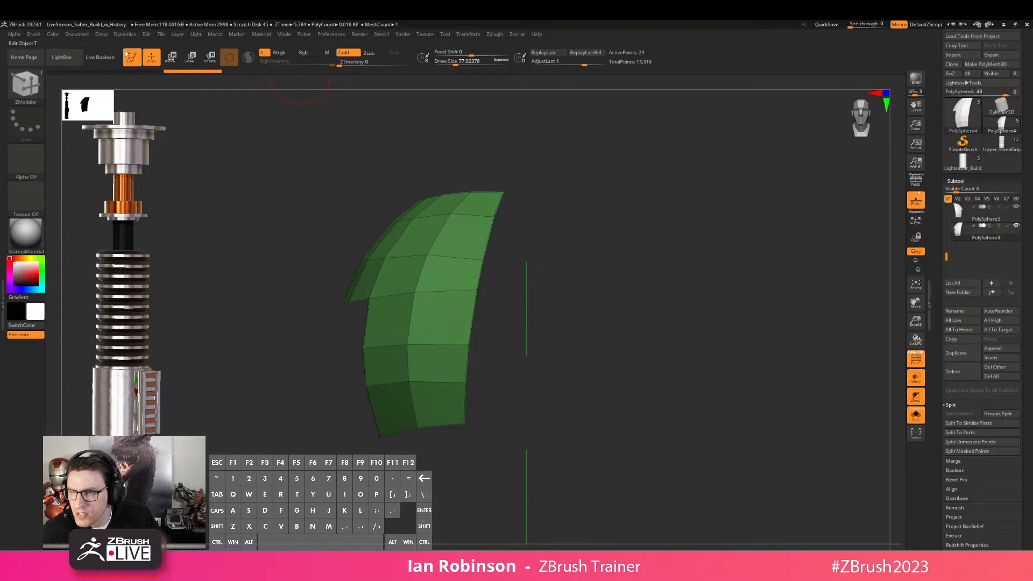
Examine the document's Width and Height settings
click(78, 34)
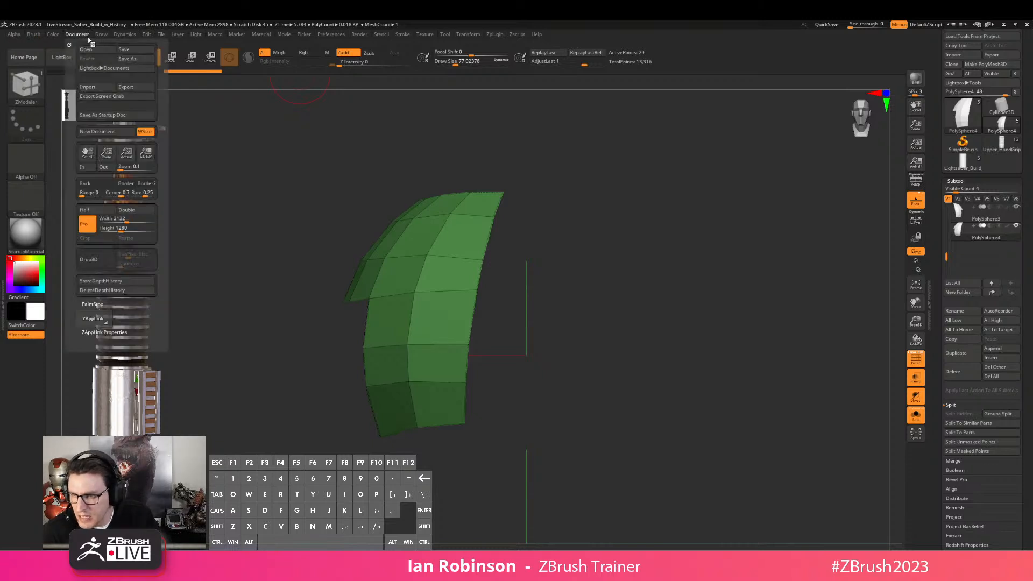
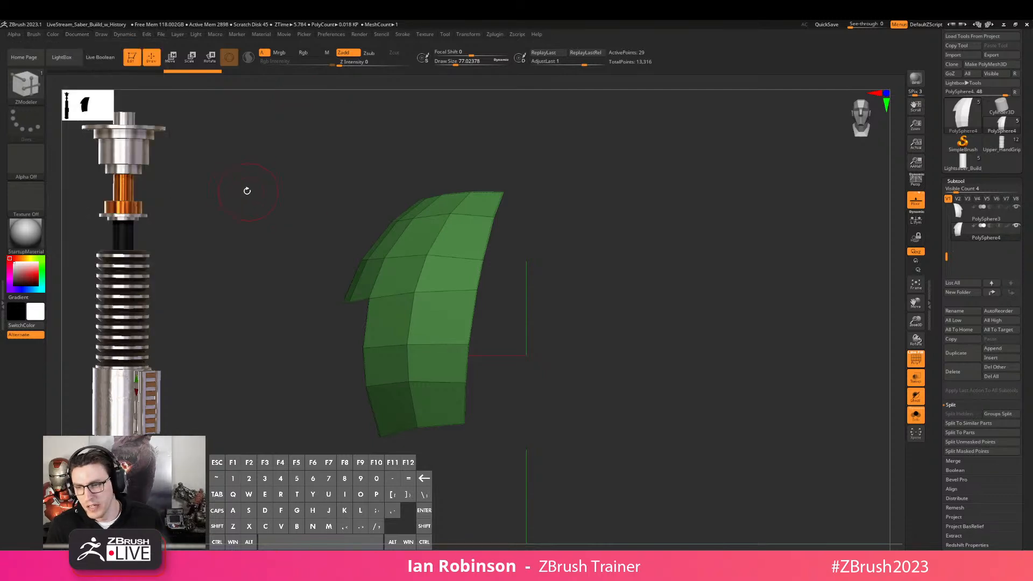
click(77, 34)
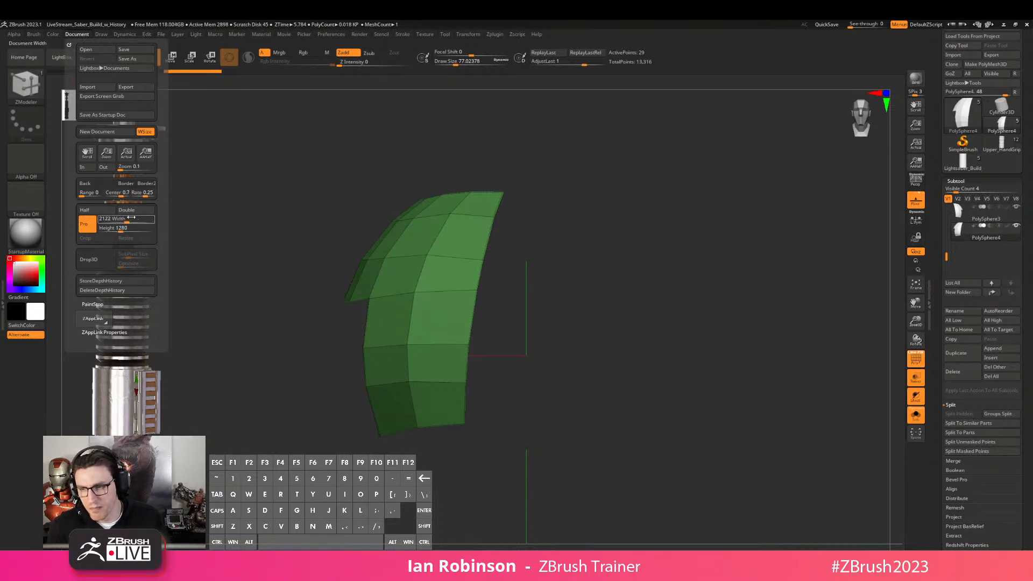
click(121, 228)
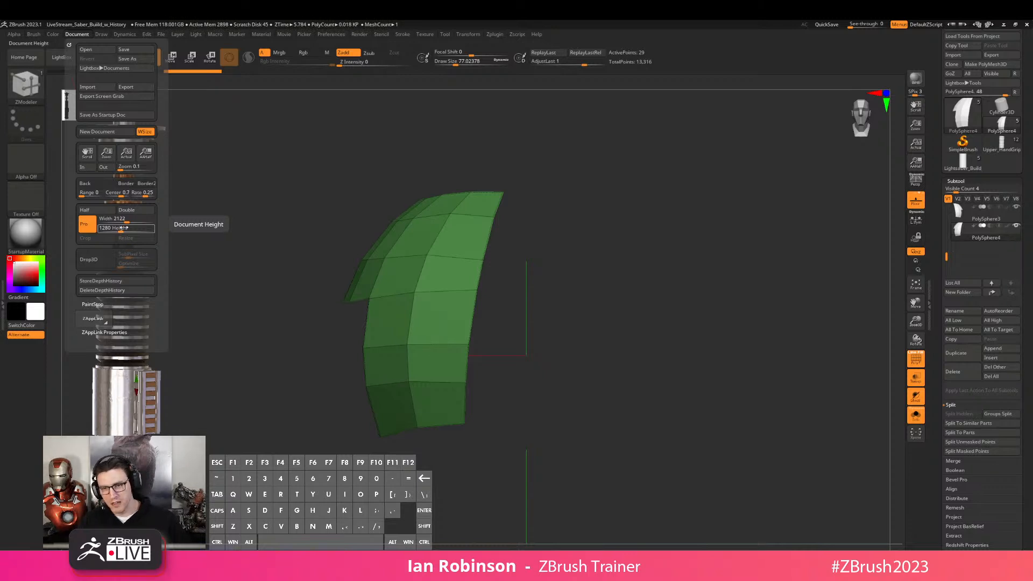
Switch back to the Lightsaber_Build tool and frame its soloed cylinder in a straight front view with PolyFrame on
drag(716, 192, 672, 226)
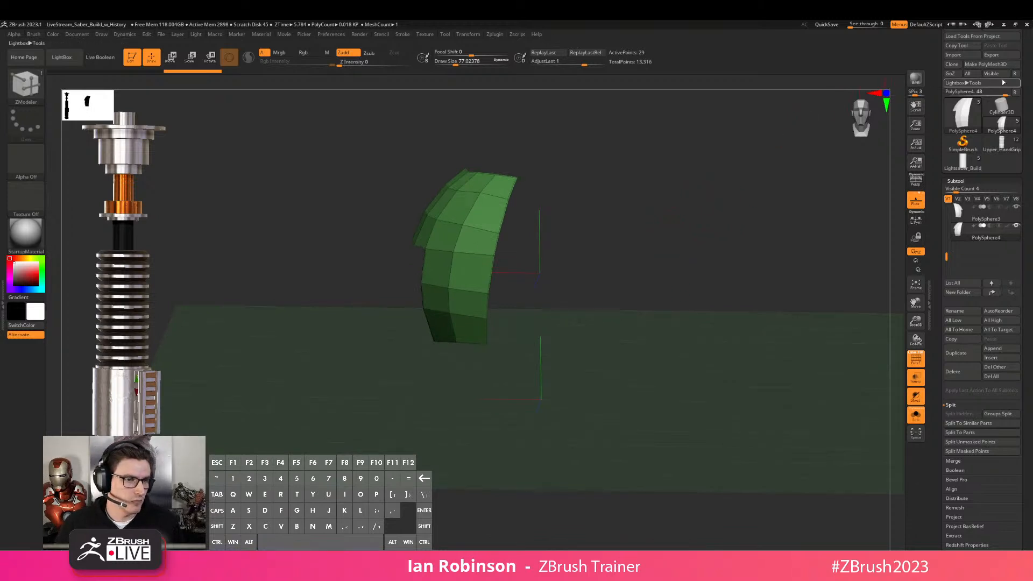
click(1002, 143)
drag(723, 236, 601, 358)
click(962, 162)
shift+drag(697, 336, 649, 364)
key(shift+f)
key(shift+f)
alt+drag(622, 217, 625, 263)
alt+drag(561, 218, 627, 237)
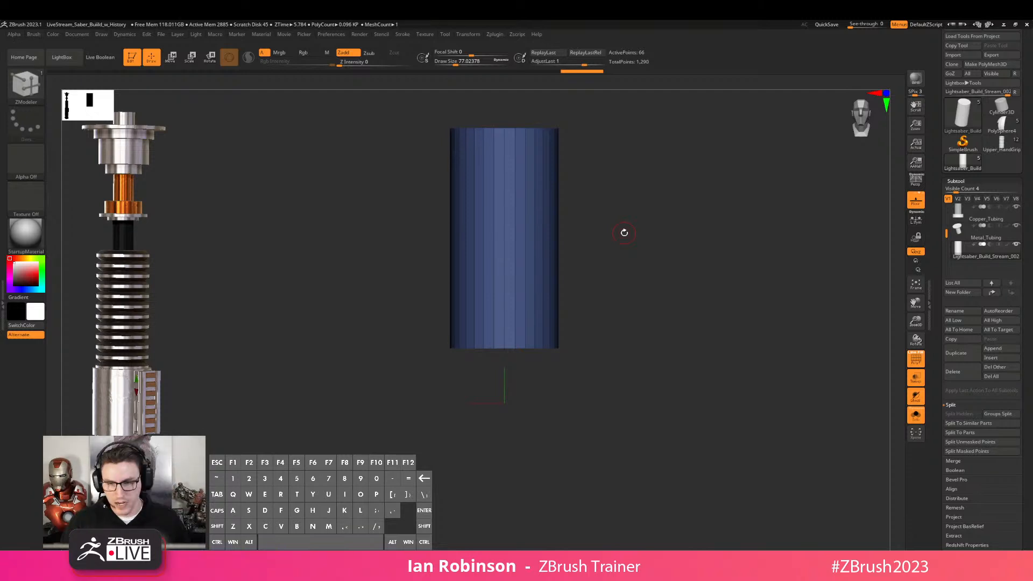
key(shift+f)
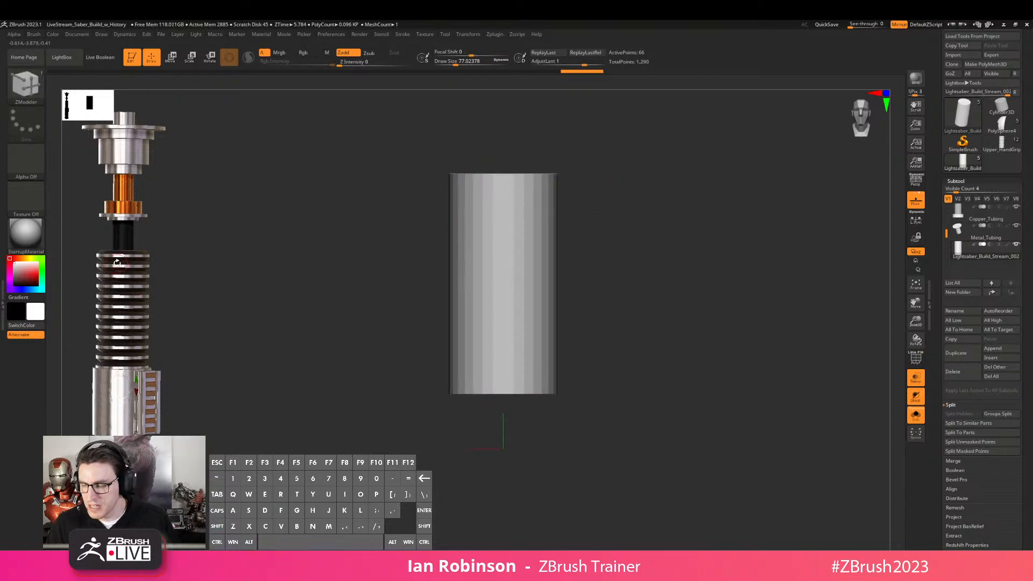
key(shift+f)
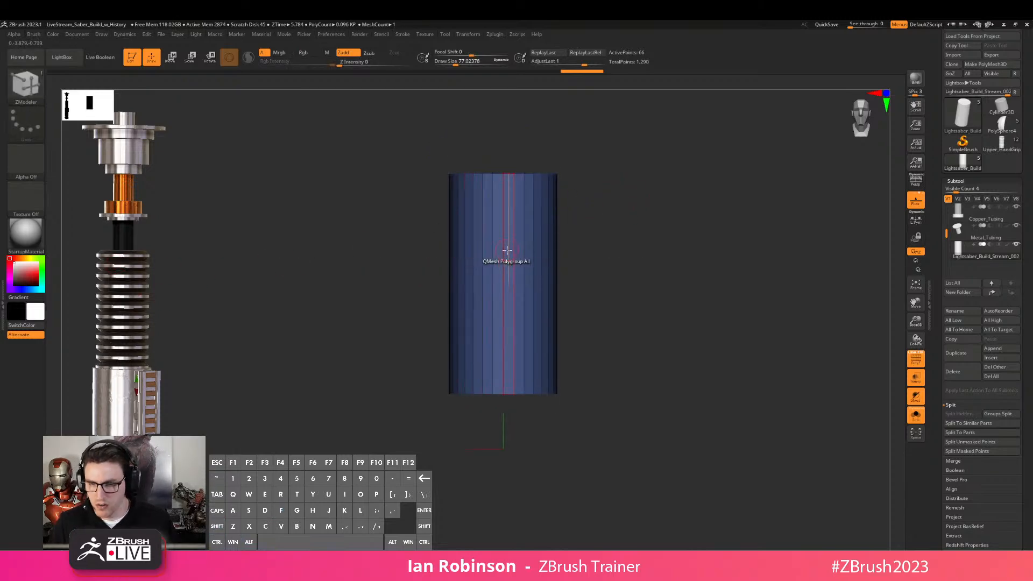
Choose the ZModeler brush and set its polygon action to Inset and its edge action to Insert with Single EdgeLoop
key(b)
key(z)
key(m)
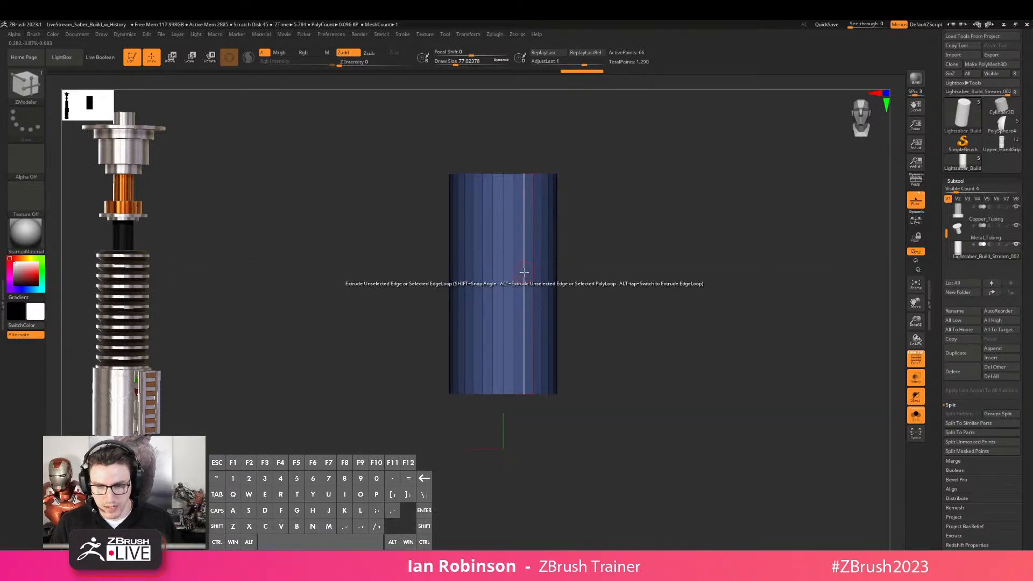
key(space)
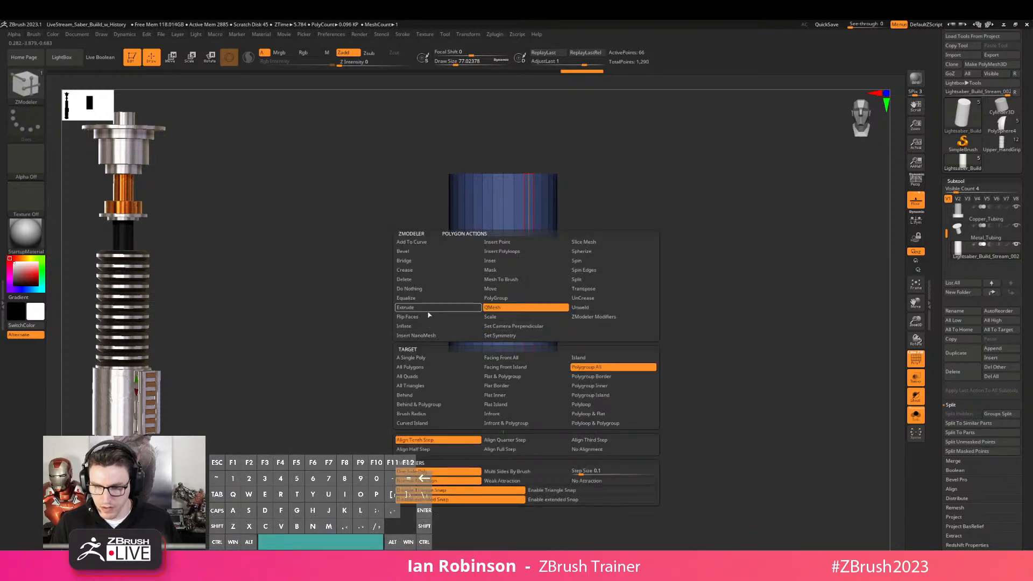
click(491, 262)
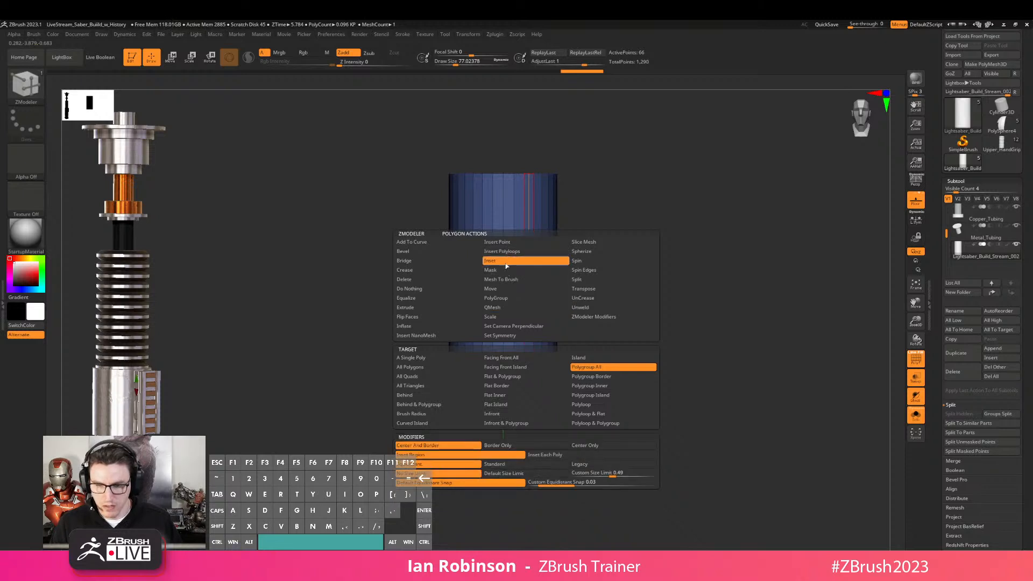
key(space)
click(514, 269)
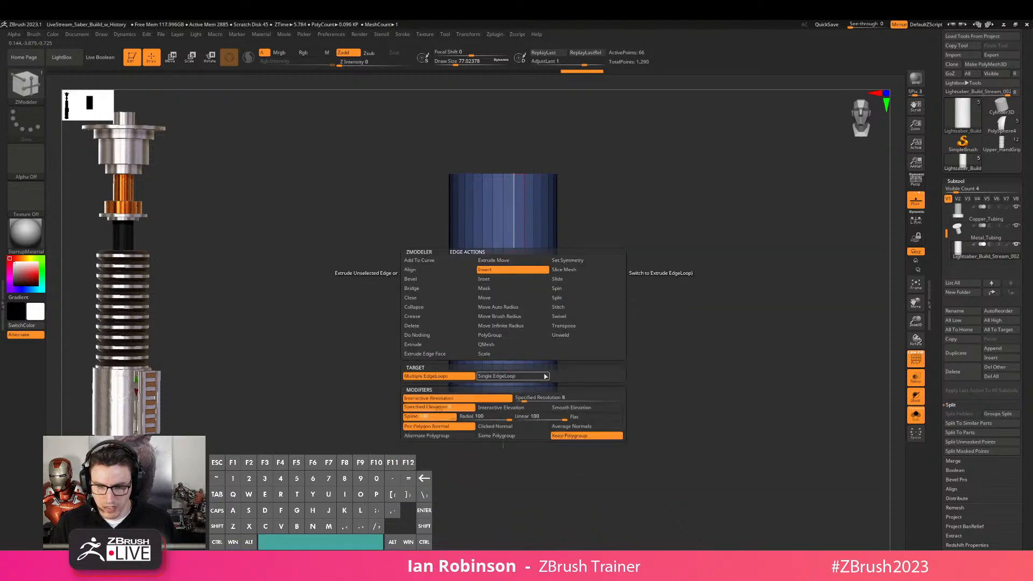
click(528, 380)
Insert one horizontal edge loop slightly below the cylinder's middle, undoing the surplus edit, and activate the Move gizmo
mouse_move(376, 299)
ctrl+alt+mouse_down()
mouse_move(651, 458)
mouse_move(703, 328)
mouse_move(676, 273)
mouse_move(430, 248)
ctrl+alt+mouse_up()
key(w)
ctrl+drag(503, 128, 503, 211)
key(ctrl+z)
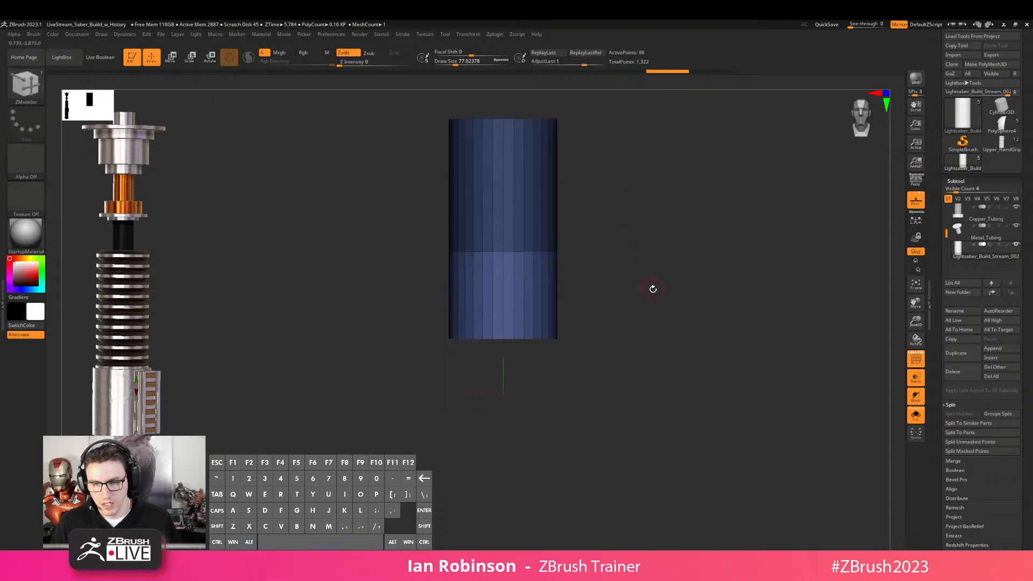
alt+right_drag(506, 294, 507, 298)
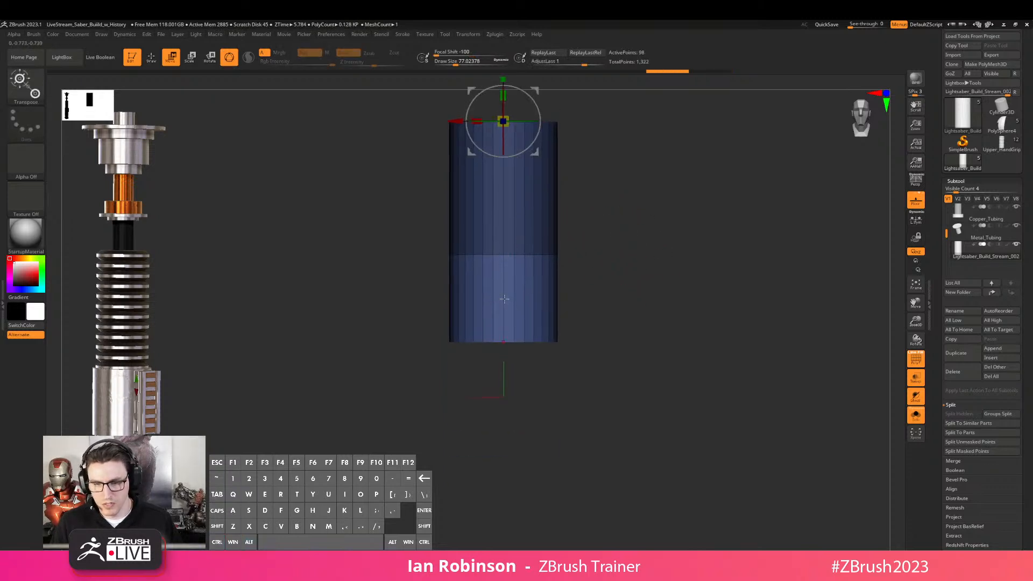
key(q)
click(513, 298)
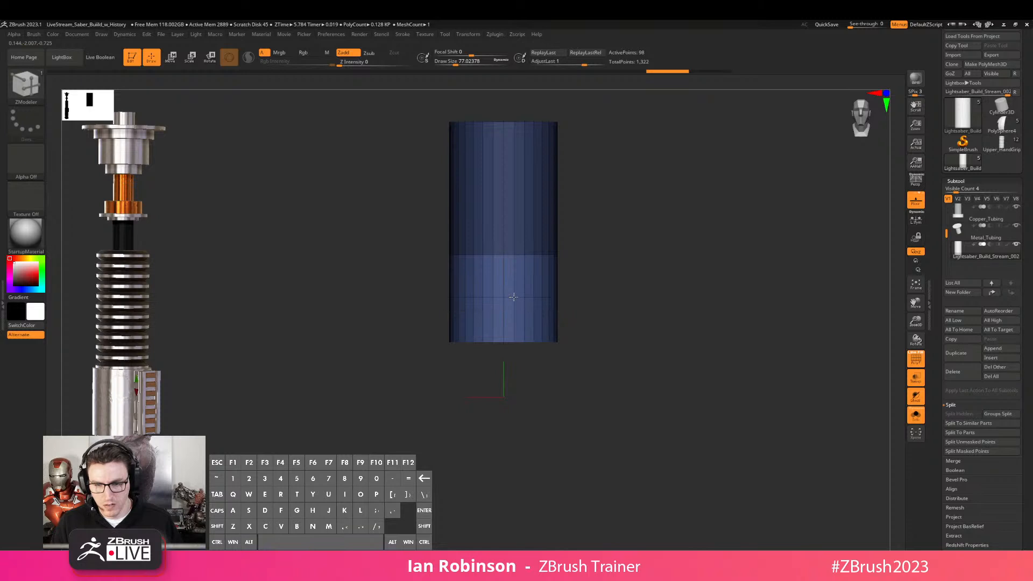
mouse_move(393, 251)
ctrl+mouse_down()
mouse_move(396, 352)
mouse_move(641, 212)
mouse_move(631, 211)
ctrl+mouse_up()
key(w)
alt+right_drag(569, 120, 562, 189)
ctrl+drag(496, 143, 496, 231)
key(ctrl+z)
key(ctrl+z)
key(ctrl+z)
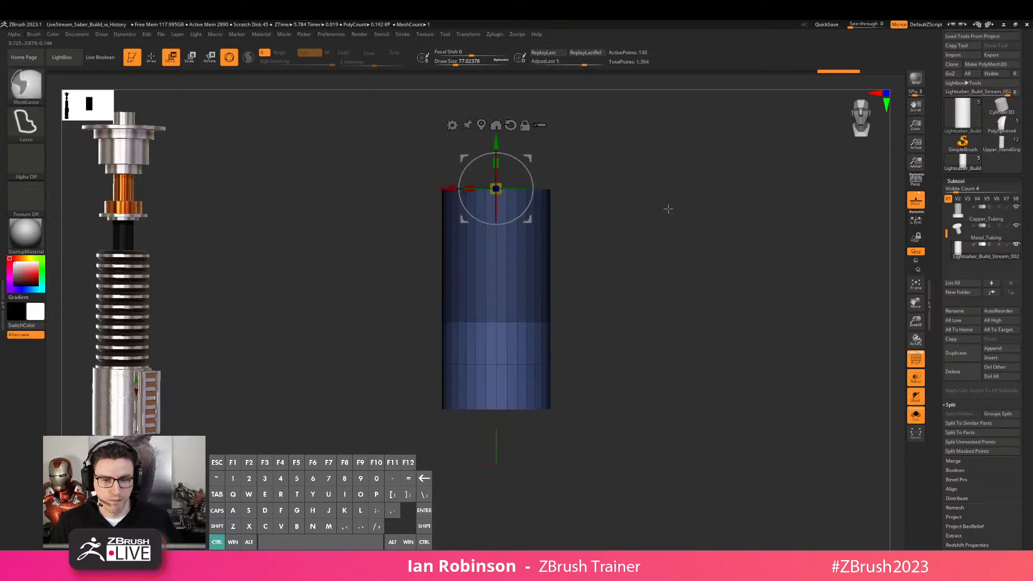
key(ctrl+z)
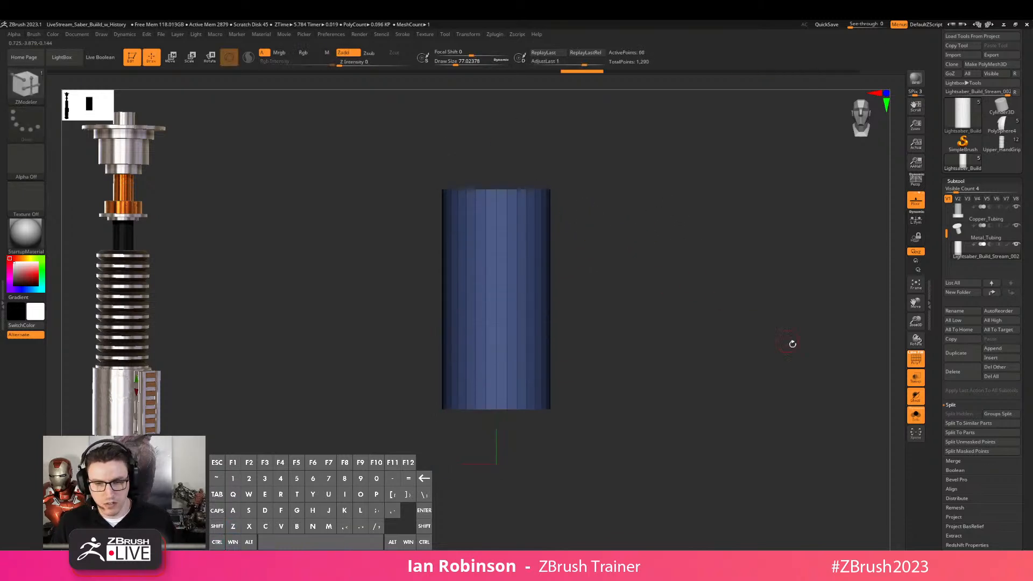
Turn off Solo and flatten the cylinder vertically into a thin disc, keeping its top edge in place beneath the neck
click(919, 417)
alt+right_drag(733, 370, 732, 413)
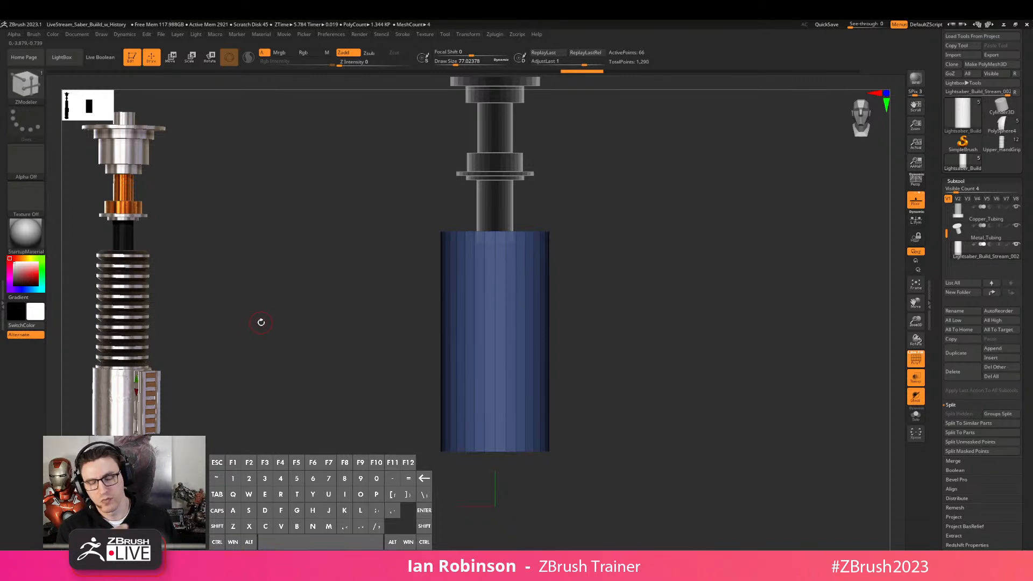
key(w)
drag(494, 205, 493, 319)
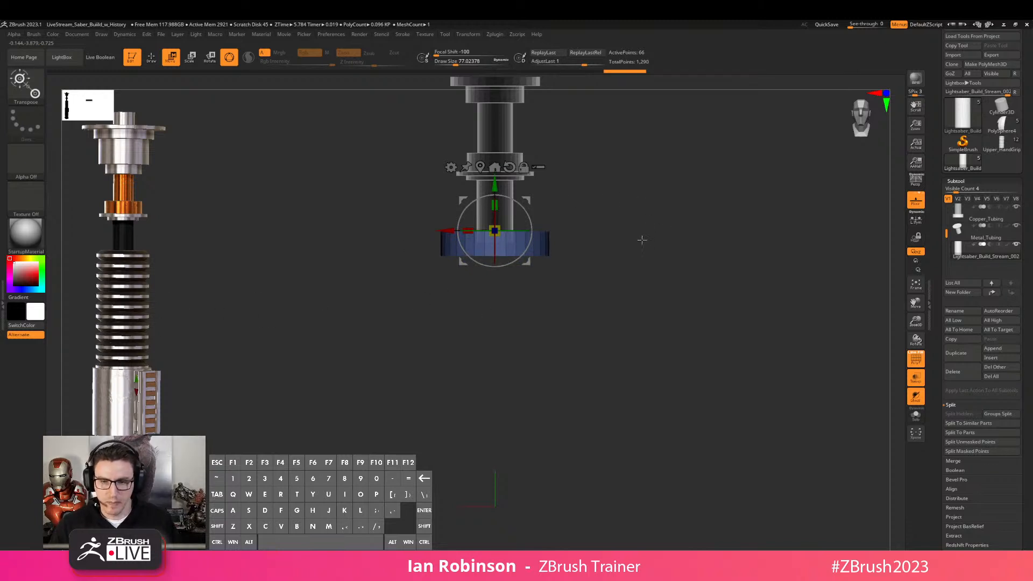
Set the ZModeler edge action to Insert with Multiple EdgeLoops and add two evenly spaced horizontal loops around the disc
key(q)
drag(641, 209, 666, 270)
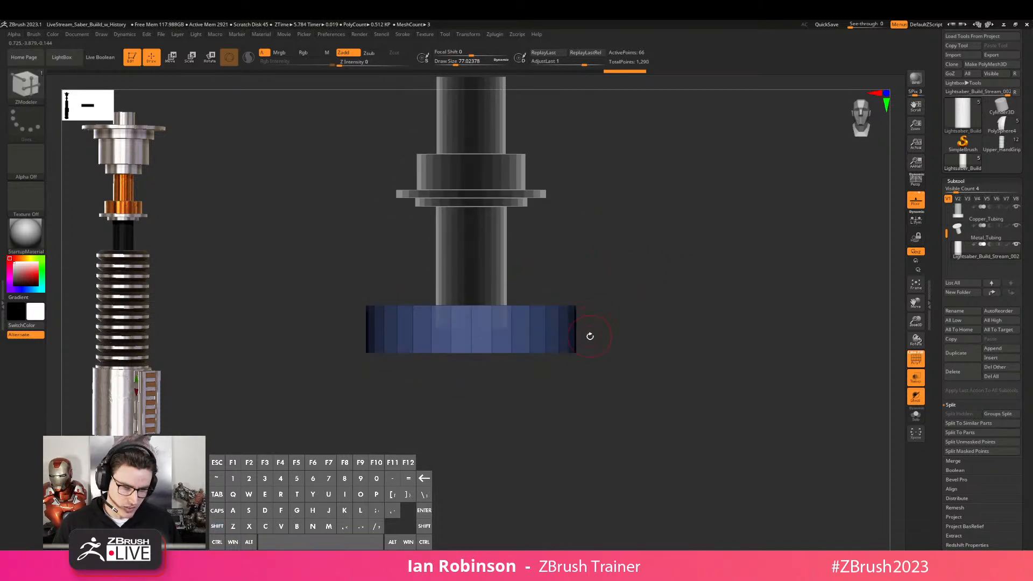
alt+drag(627, 327, 688, 272)
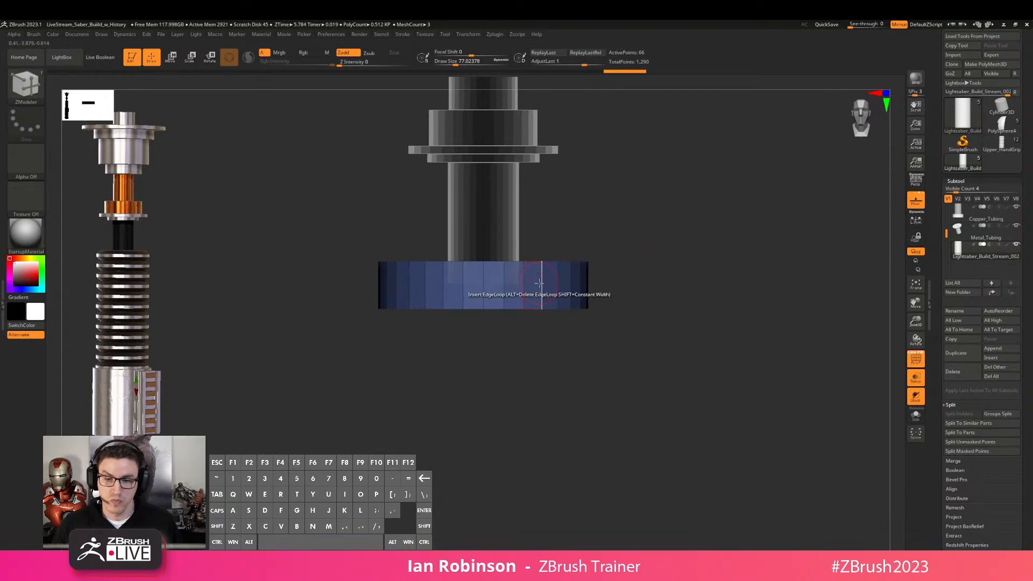
key(space)
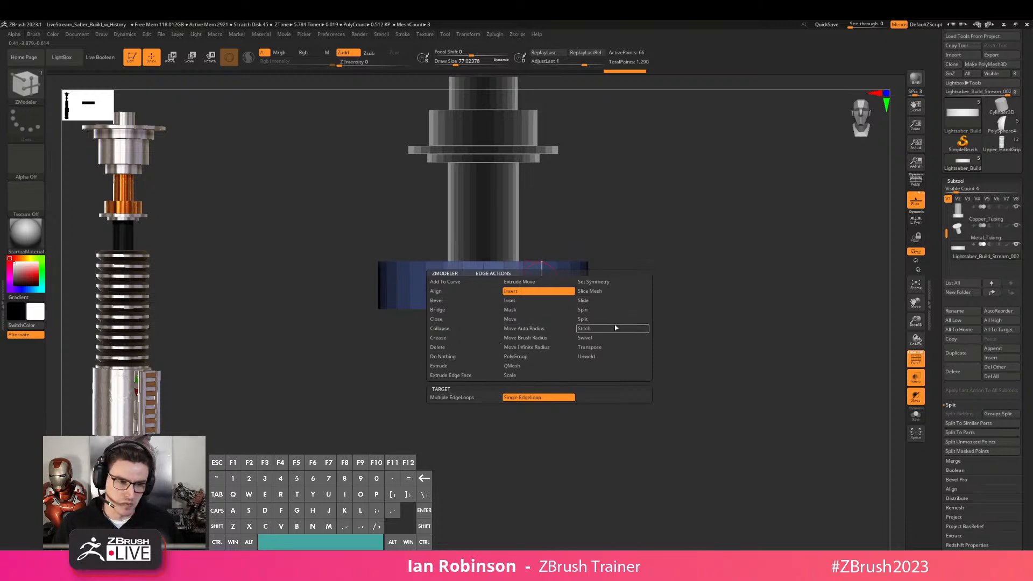
click(532, 291)
click(462, 398)
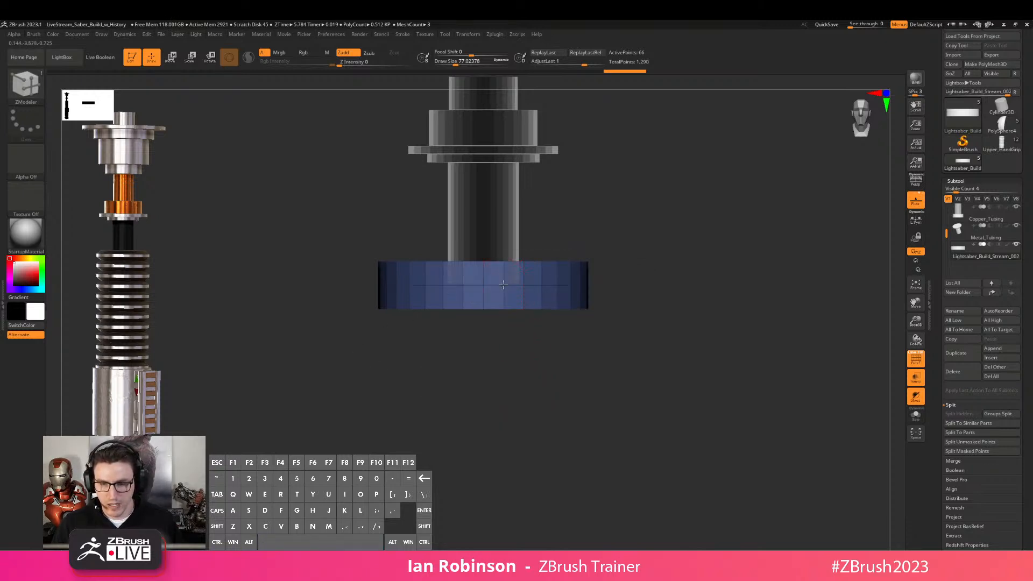
drag(504, 293, 504, 296)
mouse_move(614, 312)
mouse_down()
mouse_move(628, 302)
mouse_move(608, 290)
mouse_up()
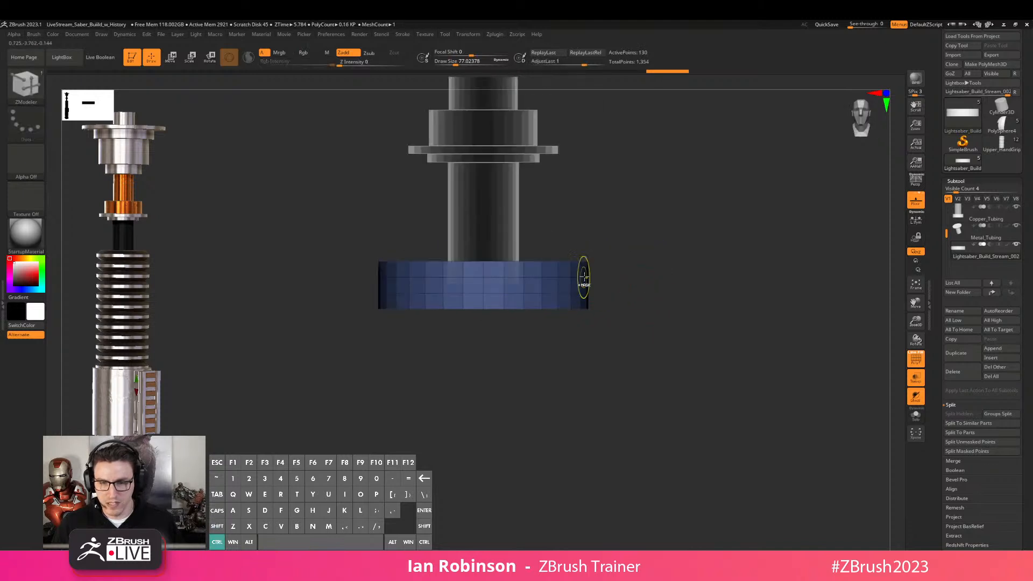
Mask the disc's middle band and scale the top and bottom edges inward to give the rim sloped bevels
click(124, 100)
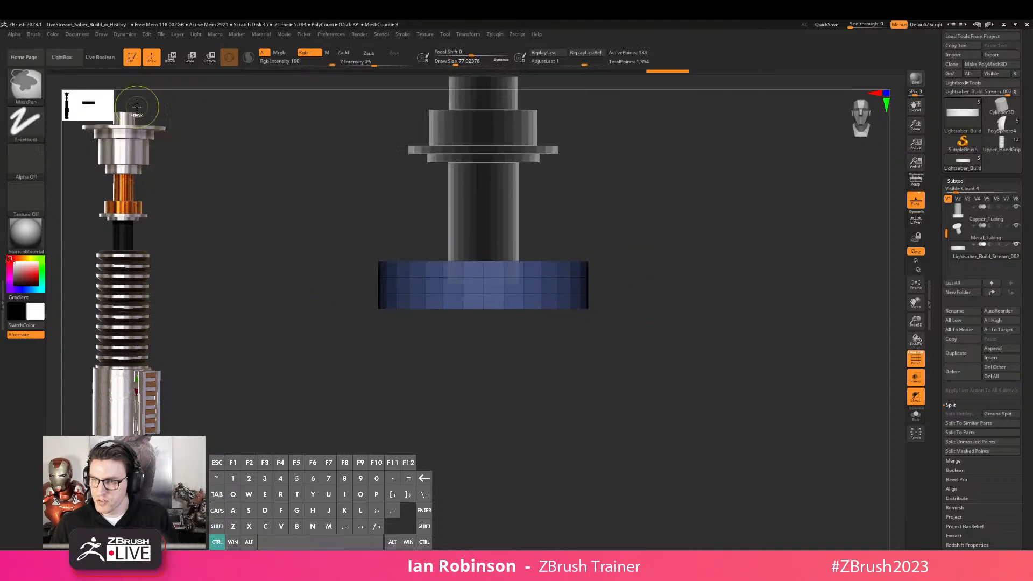
mouse_move(318, 264)
ctrl+mouse_down()
mouse_move(685, 346)
mouse_move(683, 306)
mouse_move(694, 295)
mouse_move(659, 308)
ctrl+mouse_up()
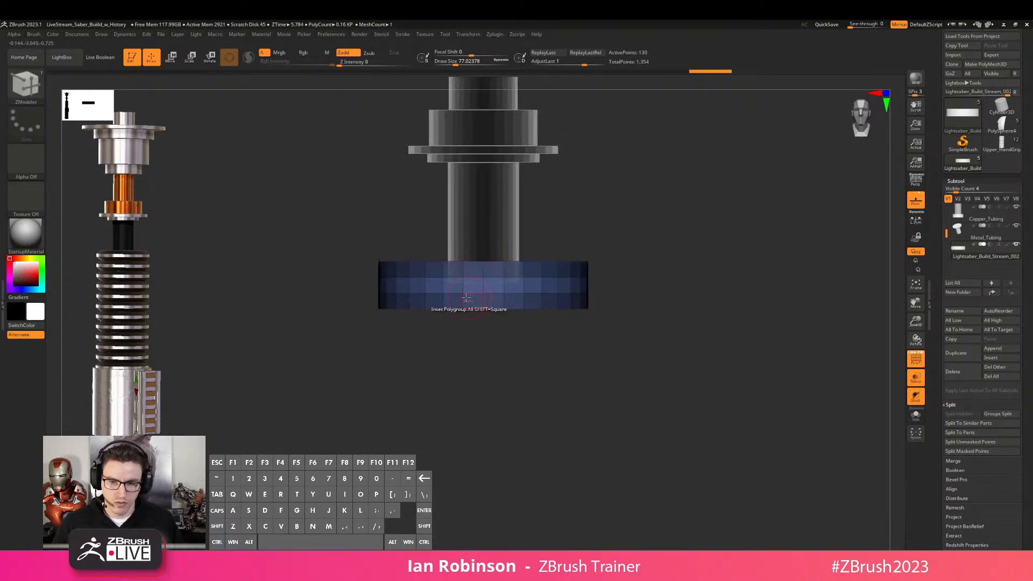
ctrl+drag(319, 272, 656, 305)
key(w)
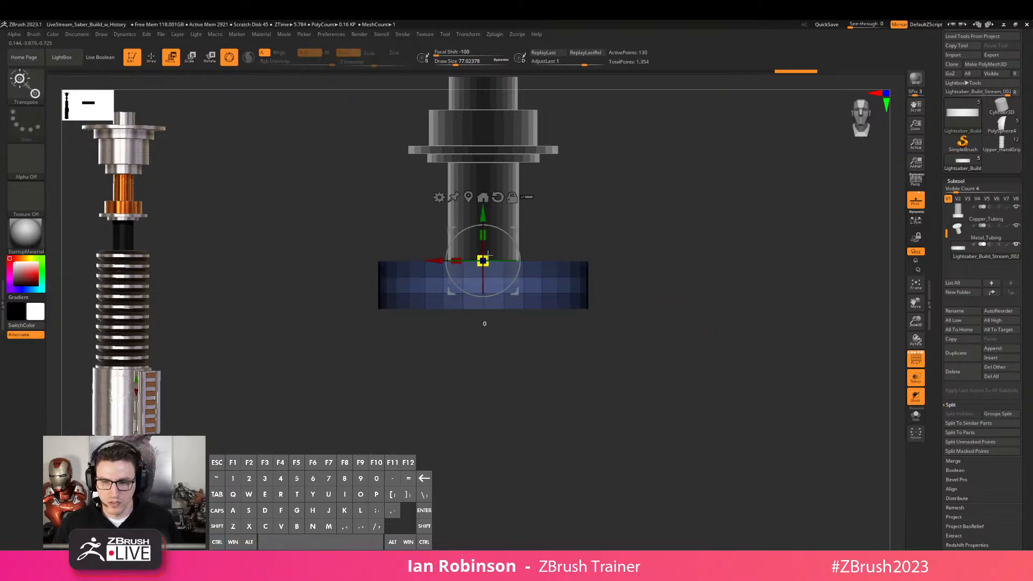
drag(487, 260, 502, 275)
key(q)
mouse_move(703, 244)
mouse_down()
mouse_move(699, 281)
mouse_move(728, 286)
mouse_move(705, 250)
mouse_up()
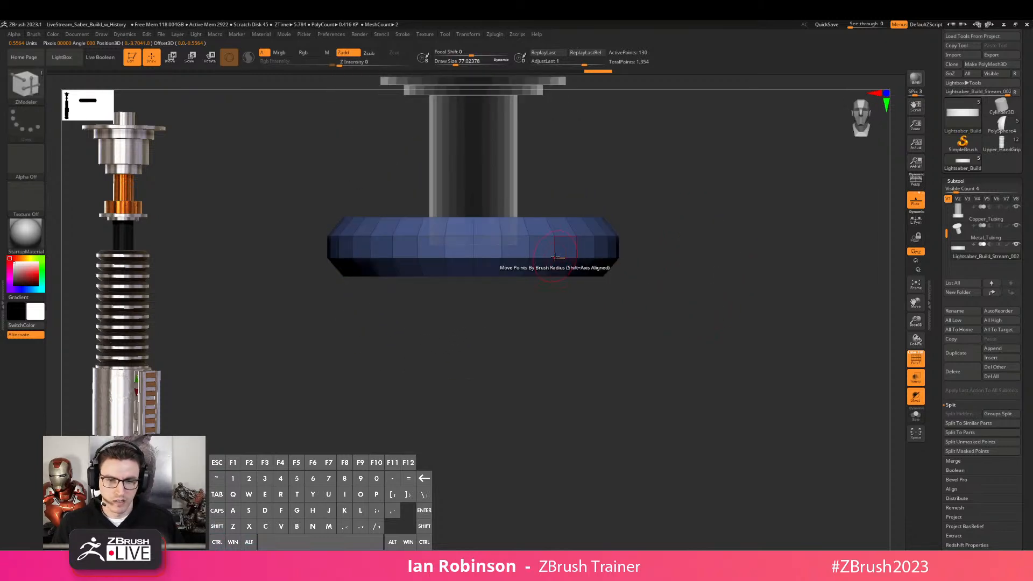
Set the ZModeler edge action to PolyGroup and assign the disc's outer middle band its own polygroup
key(space)
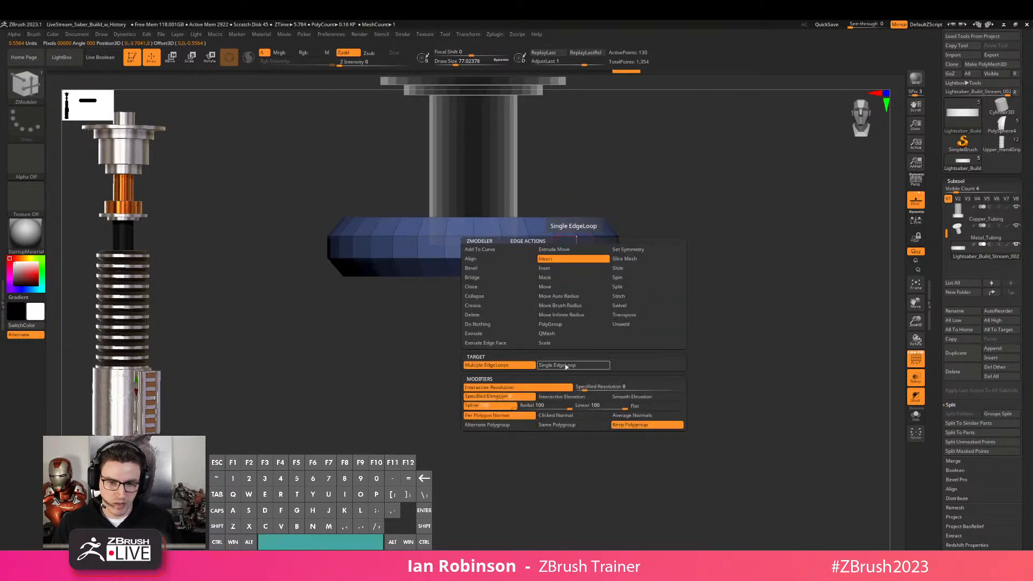
click(561, 324)
click(570, 253)
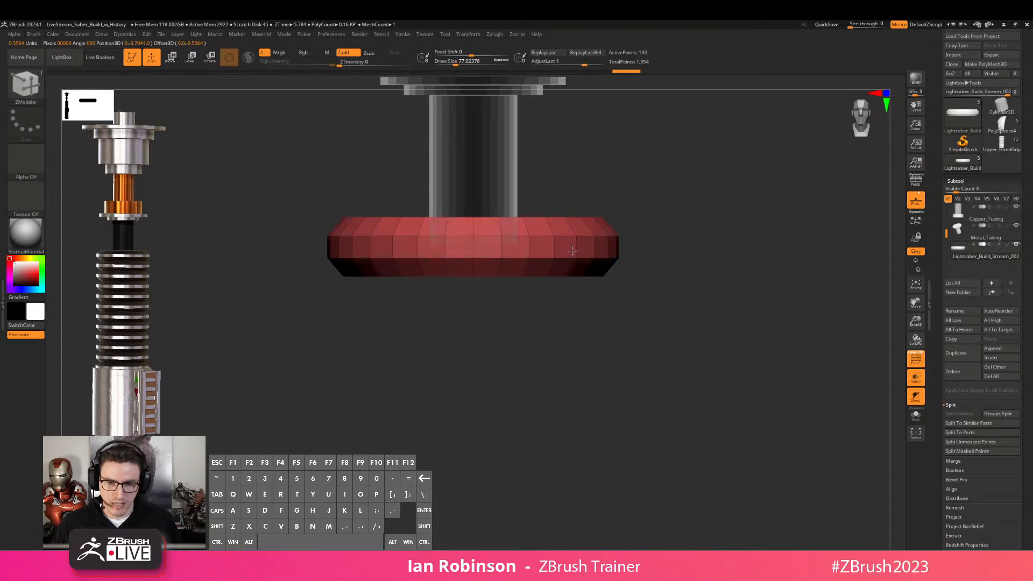
click(572, 251)
click(572, 251)
Assign the disc's top cap a polygroup different from those of the upper bevel and the outer band
drag(663, 218, 554, 260)
click(559, 259)
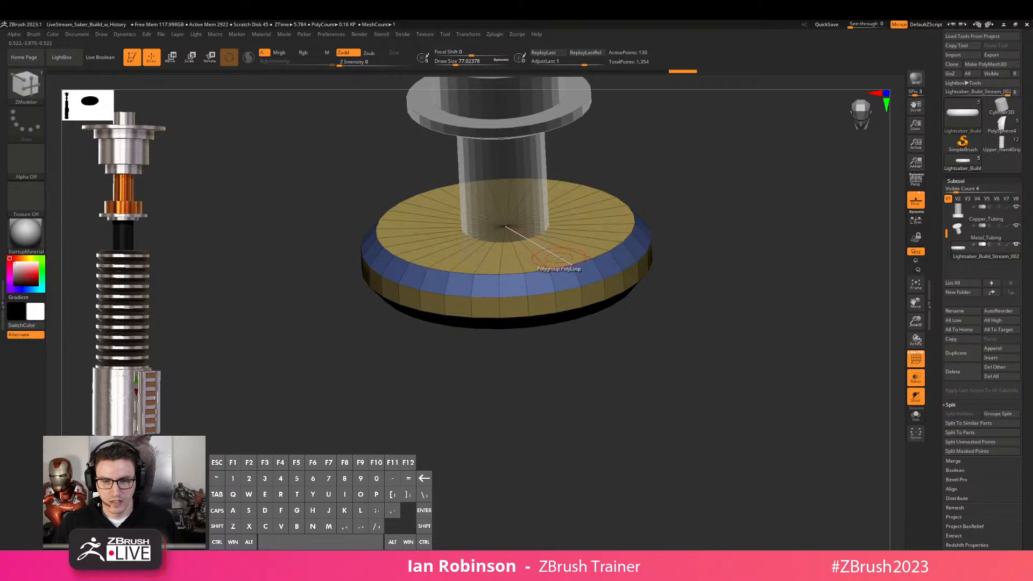
click(558, 256)
drag(620, 339, 713, 253)
click(554, 250)
drag(713, 253, 737, 296)
drag(737, 296, 782, 314)
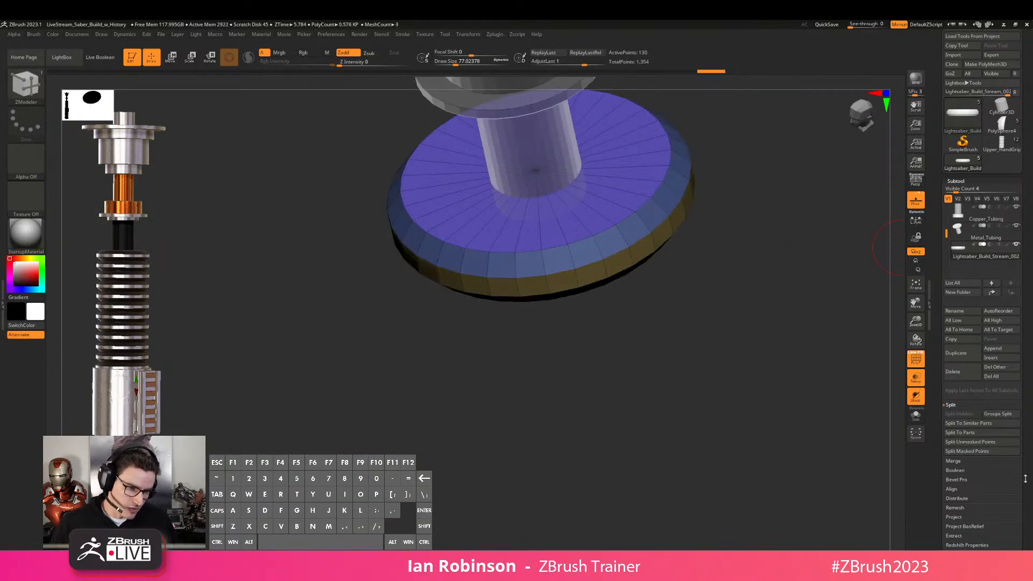
scroll(967, 543, down, 5)
shift+drag(779, 395, 646, 302)
drag(695, 264, 675, 280)
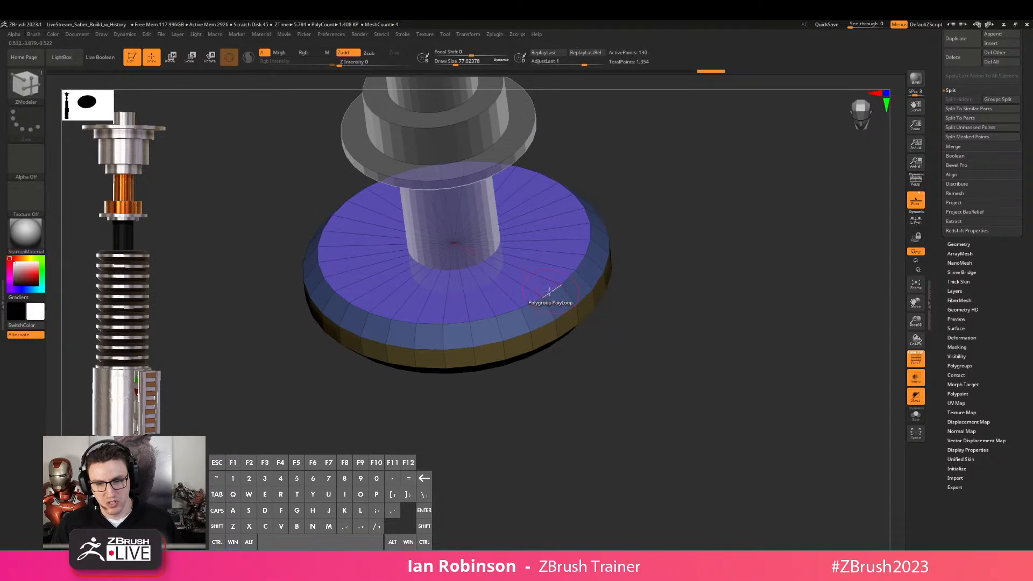
click(530, 291)
key(alt)
drag(710, 309, 662, 302)
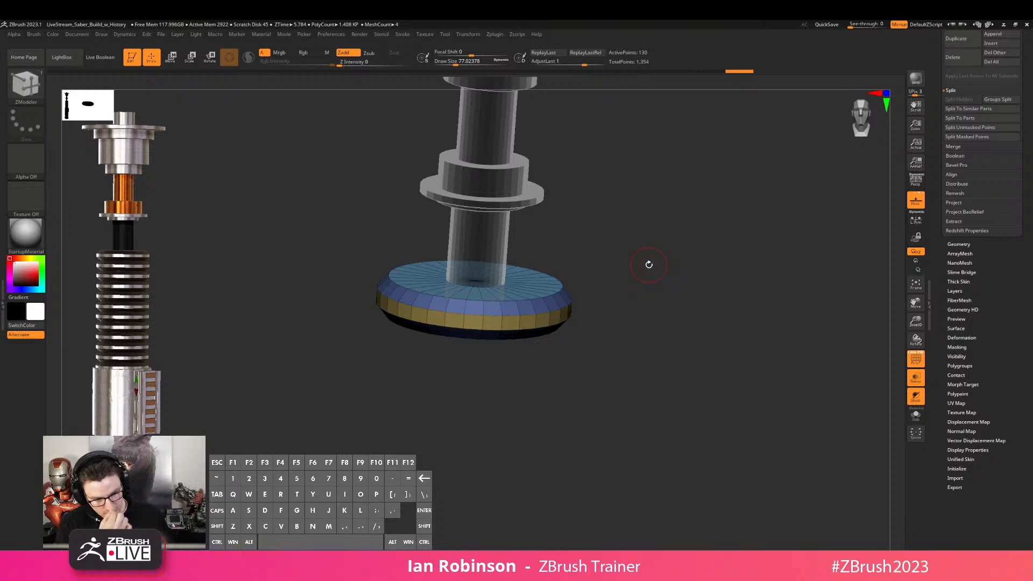
drag(641, 277, 591, 375)
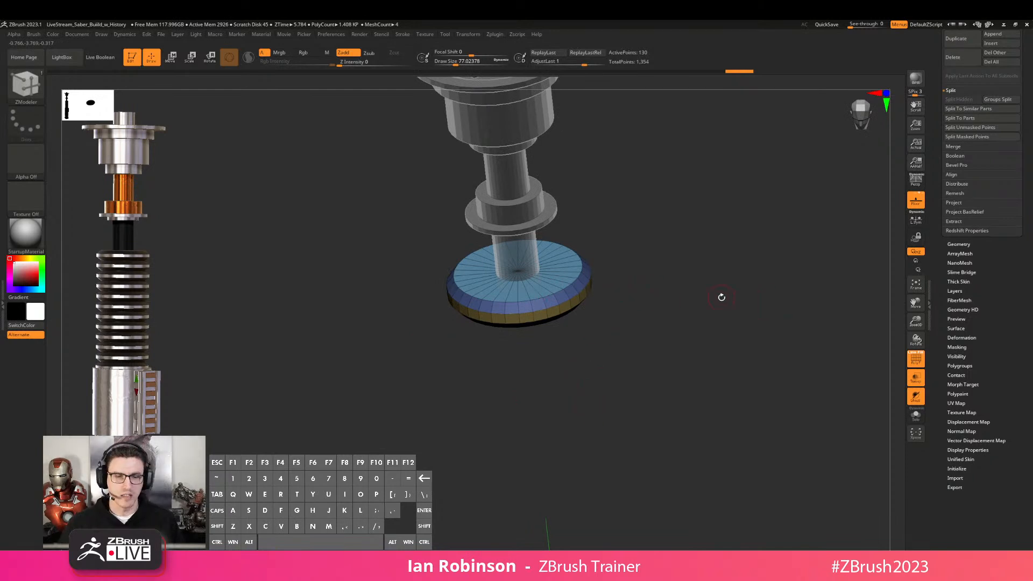
drag(706, 254, 670, 272)
drag(624, 318, 635, 271)
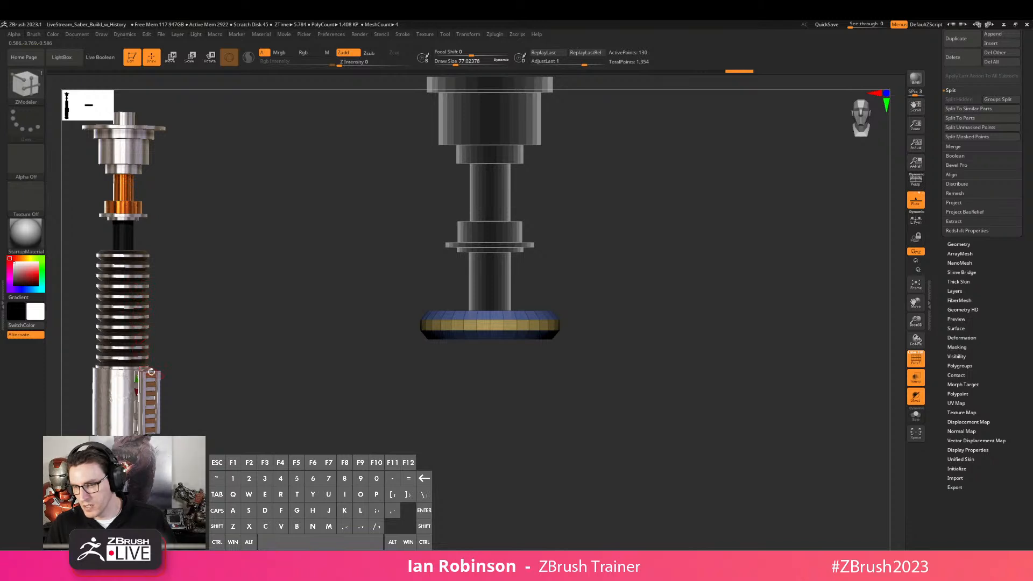
alt+drag(669, 309, 714, 251)
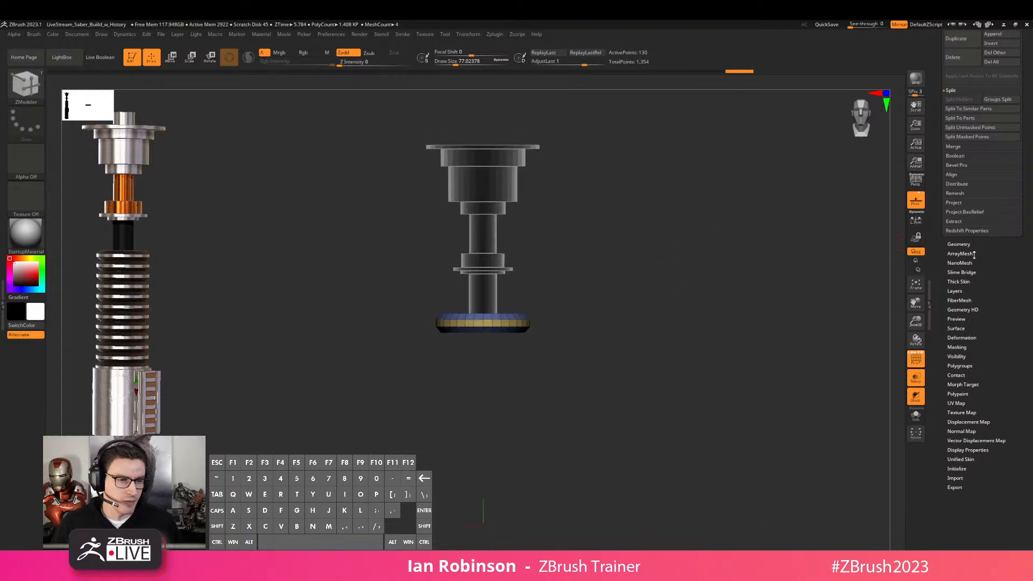
drag(578, 247, 572, 279)
shift+drag(635, 302, 643, 291)
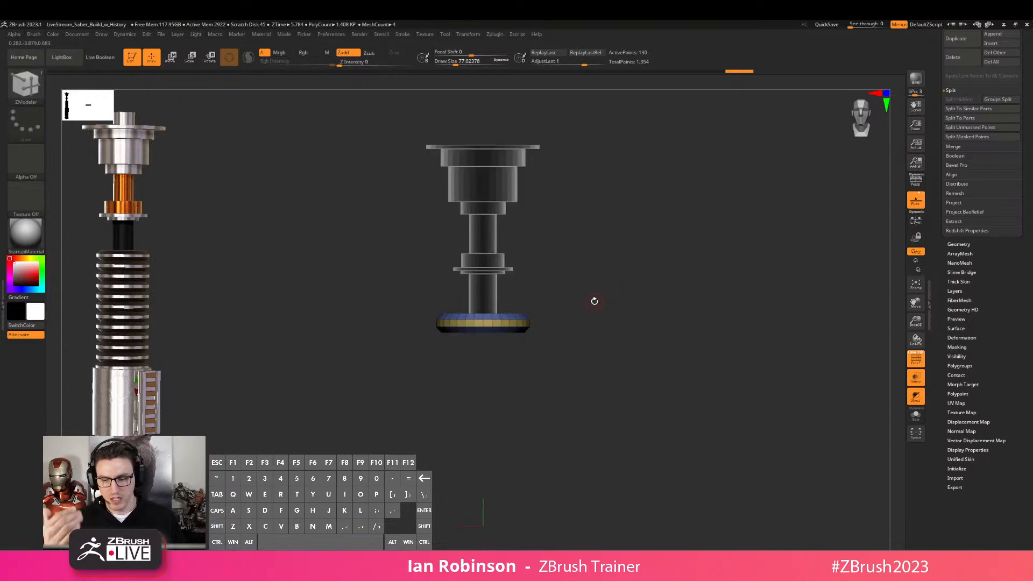
Try to duplicate the disc with the Move gizmo into a downward stack of rings, and undo the copies
key(w)
ctrl+drag(483, 278, 483, 509)
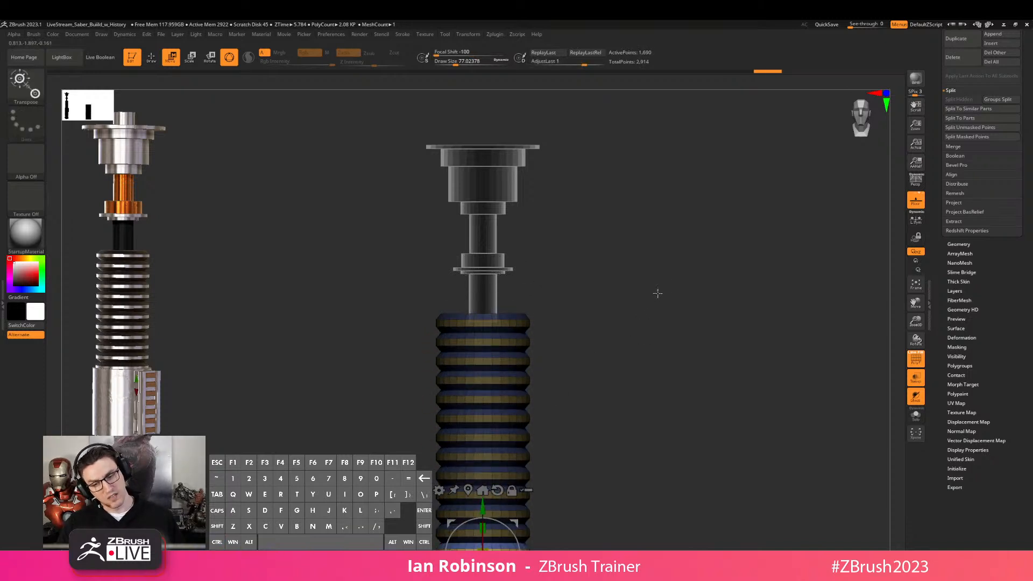
key(q)
mouse_move(710, 293)
mouse_down()
mouse_move(705, 276)
mouse_move(685, 334)
mouse_move(707, 265)
mouse_up()
key(ctrl+z)
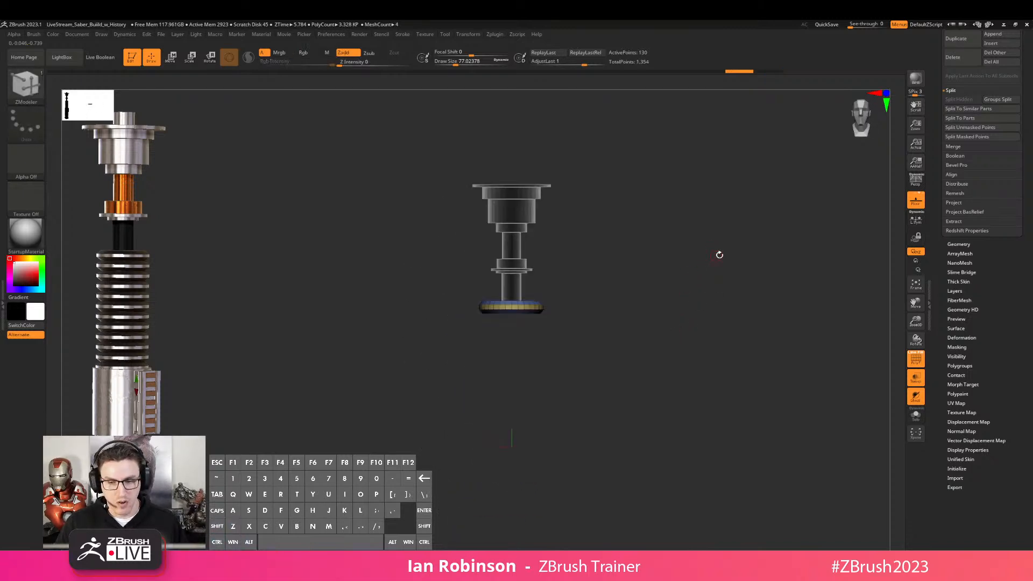
Enable Array Mesh with Transpose on the disc and set its Repeat to 12
alt+drag(644, 282, 592, 292)
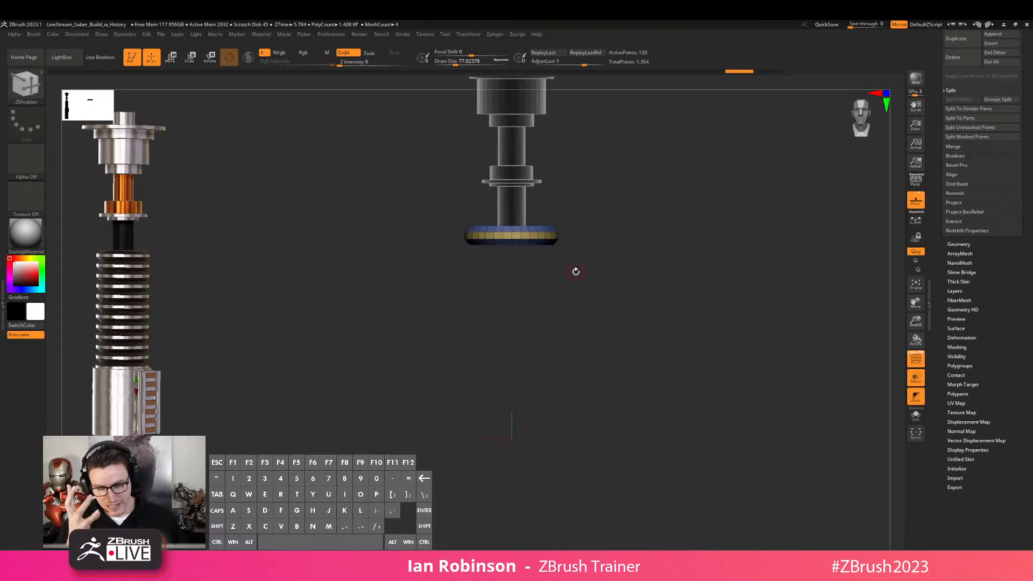
click(960, 253)
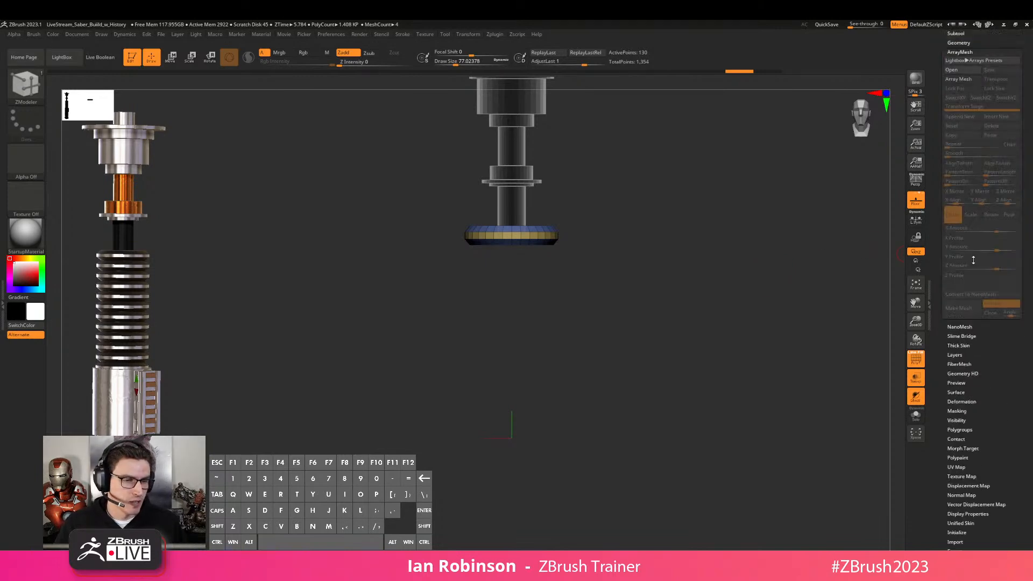
click(951, 70)
key(Escape)
click(962, 81)
click(996, 80)
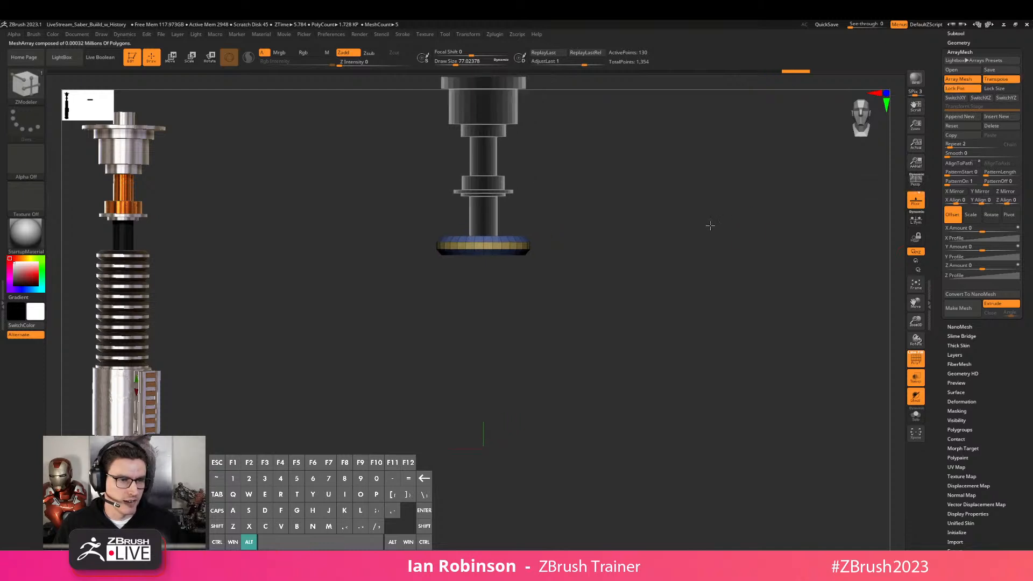
key(w)
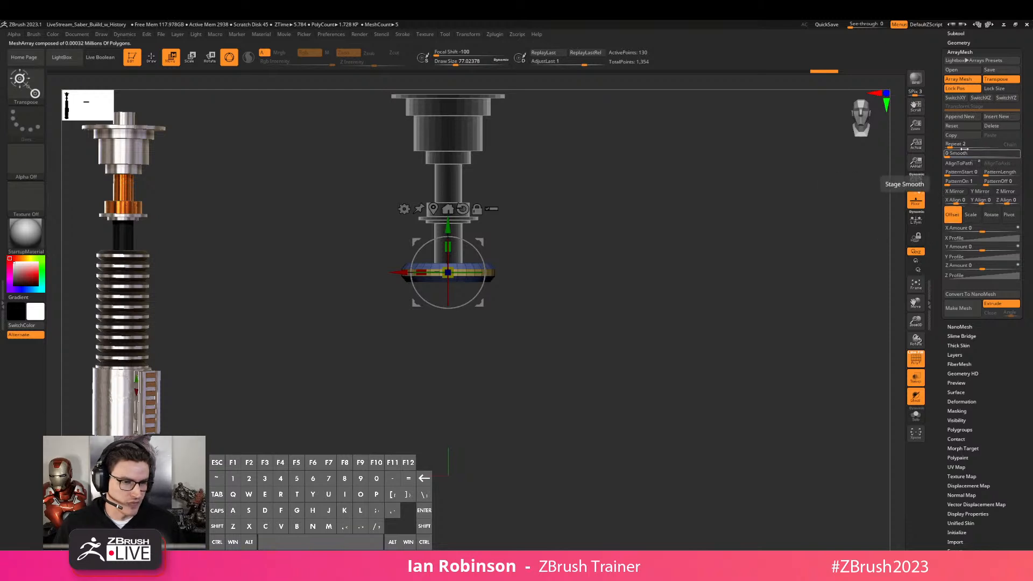
text(12)
key(Return)
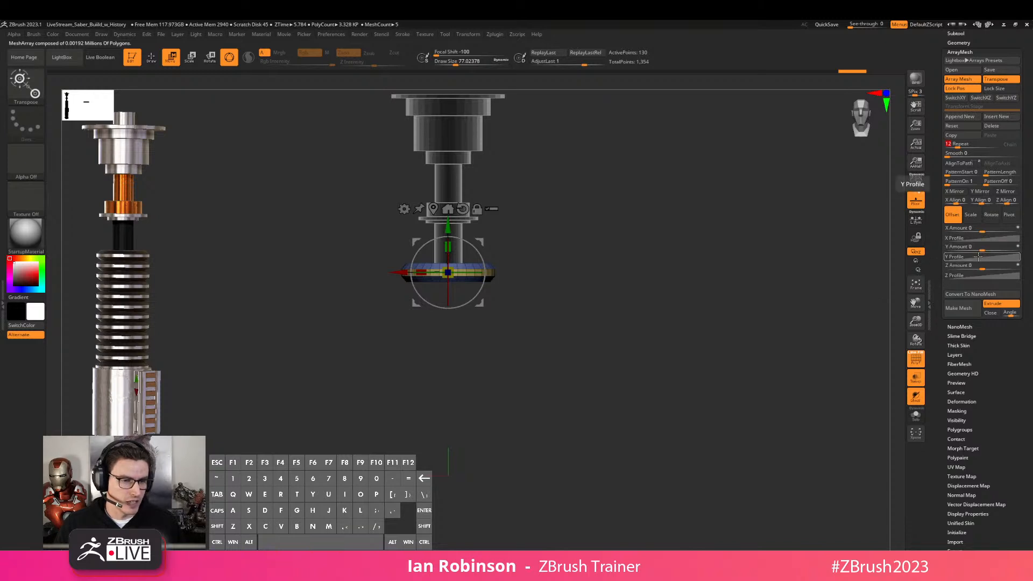
Spread the array copies downward, trying Y Amounts of 12 and 15, and set the Y Amount to 13
drag(982, 249, 1003, 248)
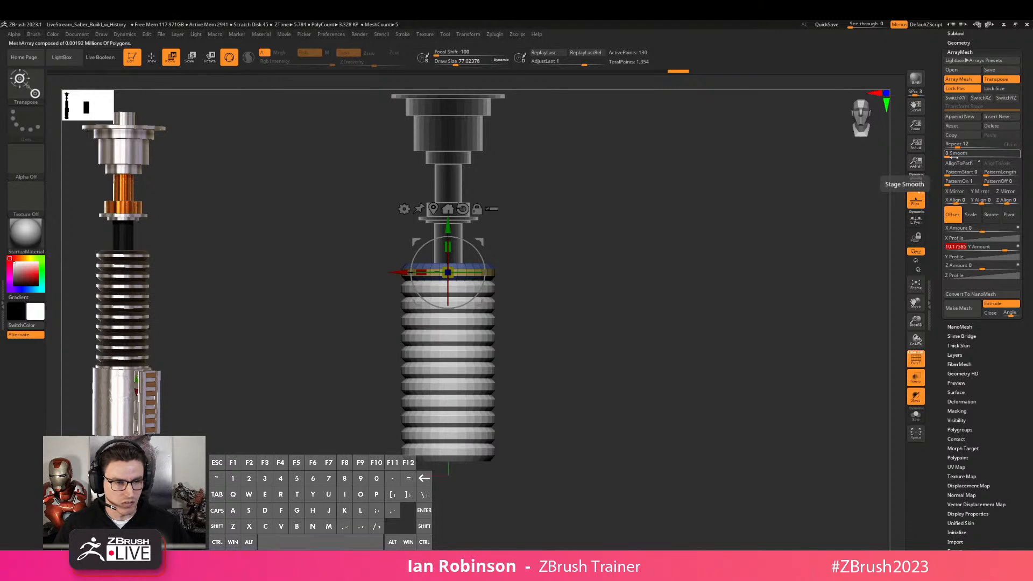
key(Return)
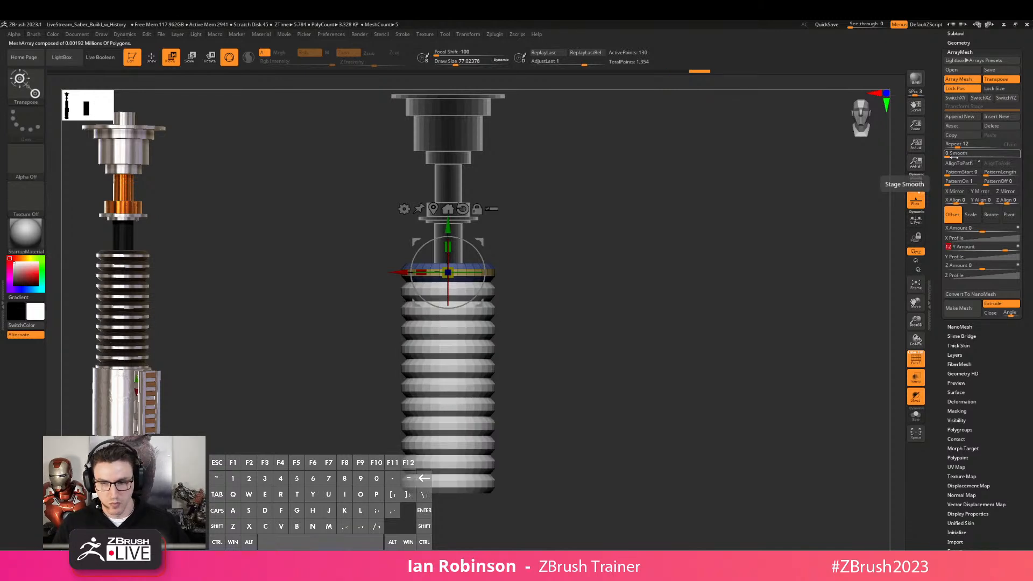
key(Return)
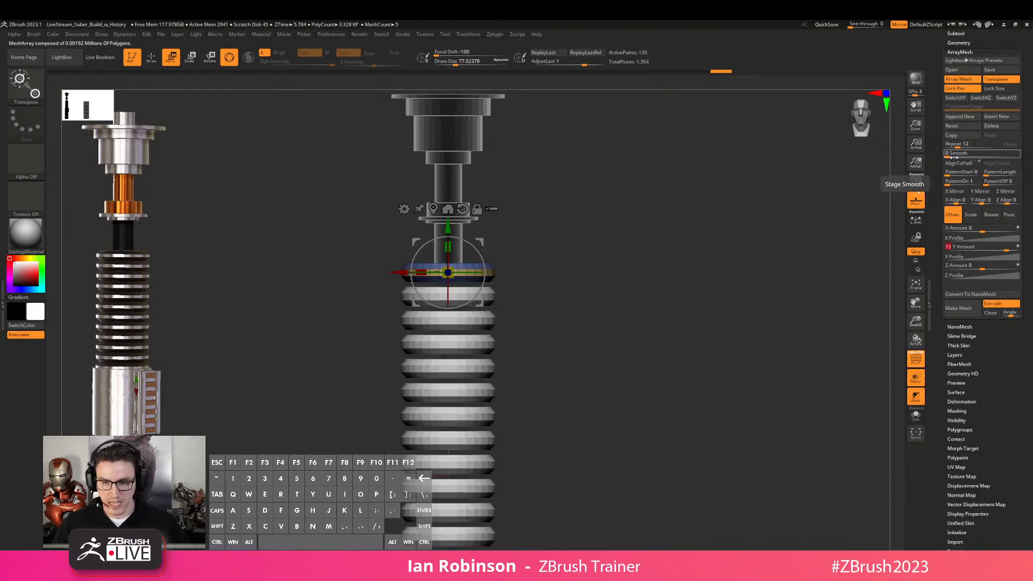
key(Return)
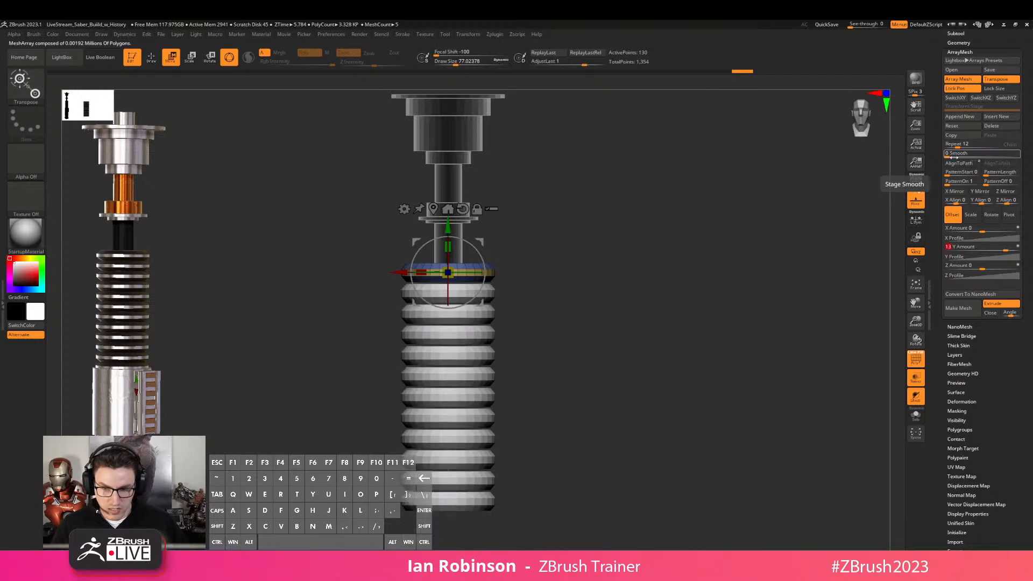
Set the disc array's Y Amount to 12 to tighten the spacing between the ribs
key(Return)
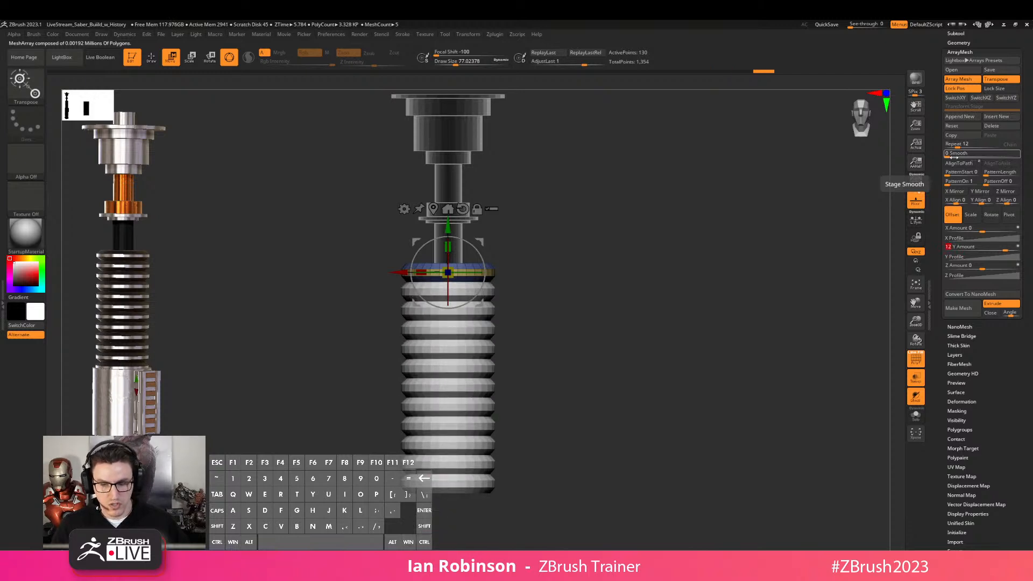
key(q)
alt+drag(521, 265, 619, 284)
key(shift)
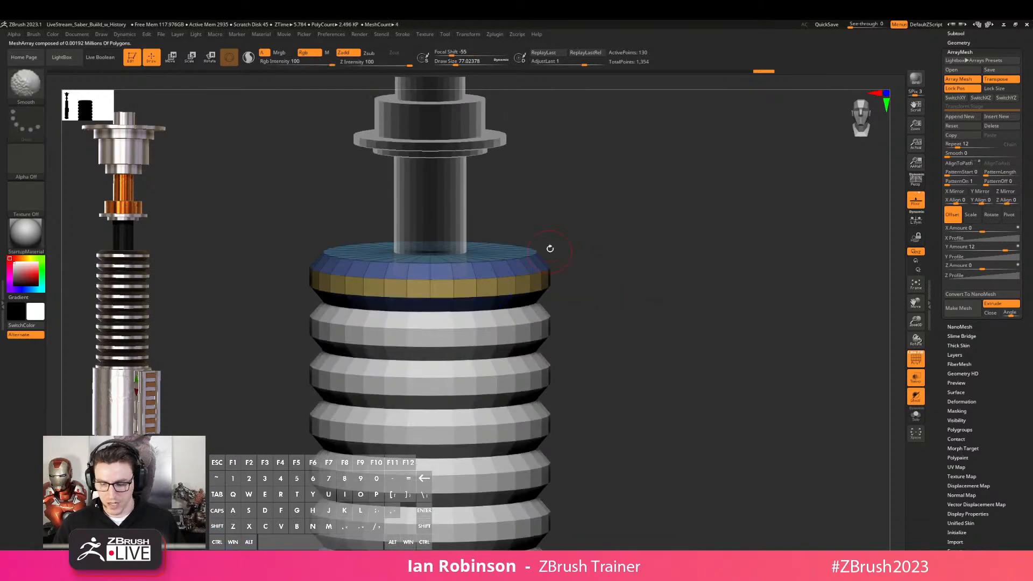
Compare the single disc with its array by toggling Array Mesh, and examine the ribbed stack from several angles against the reference
click(959, 79)
click(959, 80)
shift+drag(632, 263, 645, 257)
alt+drag(645, 258, 740, 291)
alt+drag(740, 290, 667, 261)
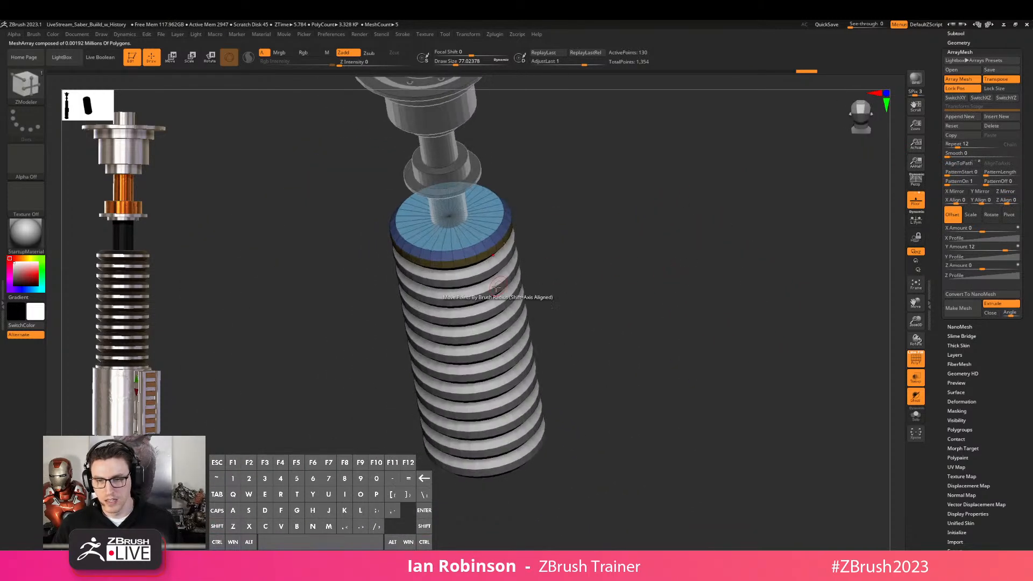
key(shift+f)
drag(603, 245, 589, 310)
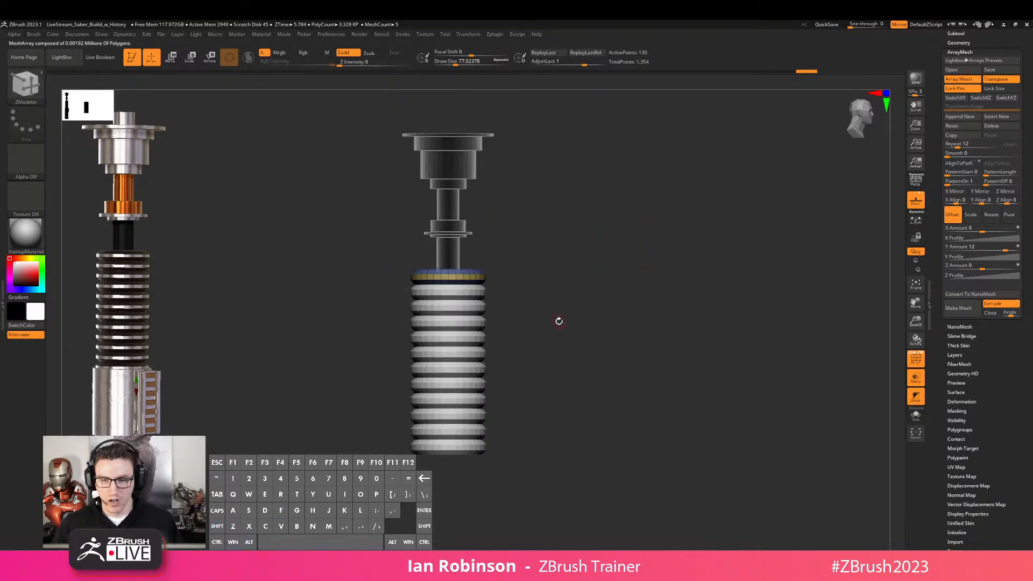
drag(610, 344, 595, 370)
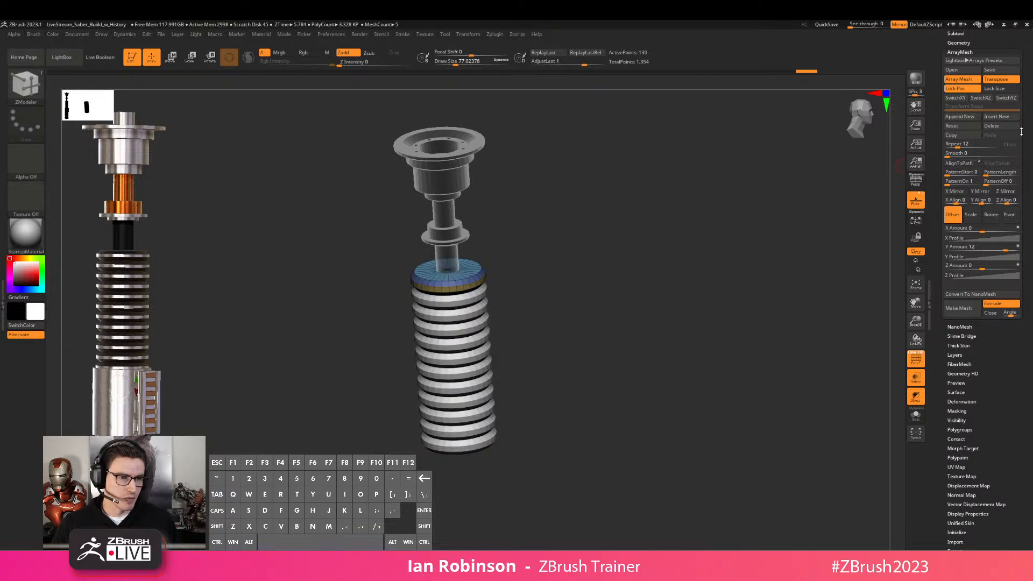
click(963, 79)
click(964, 79)
mouse_move(587, 320)
mouse_down()
mouse_move(634, 272)
mouse_move(592, 296)
mouse_move(625, 293)
mouse_move(620, 273)
mouse_move(645, 271)
mouse_up()
key(ctrl+z)
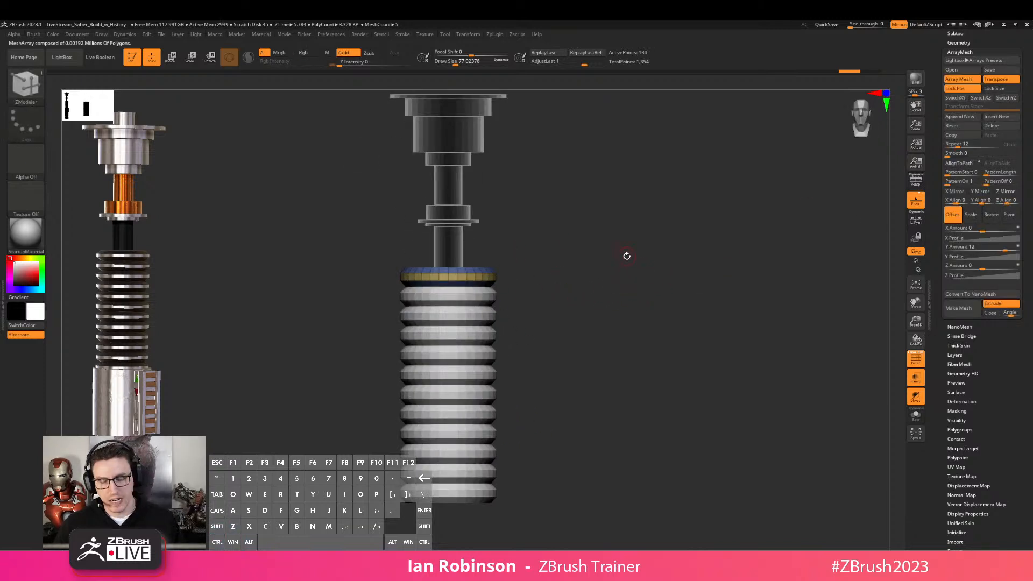
mouse_move(613, 285)
mouse_down()
mouse_move(650, 258)
mouse_move(618, 282)
mouse_up()
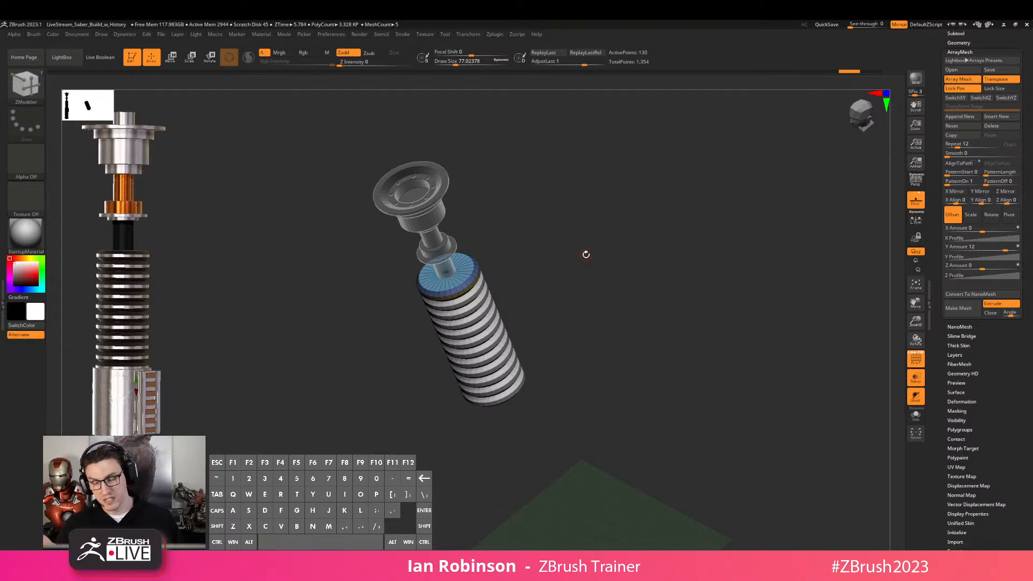
shift+drag(637, 270, 635, 268)
alt+drag(619, 269, 612, 323)
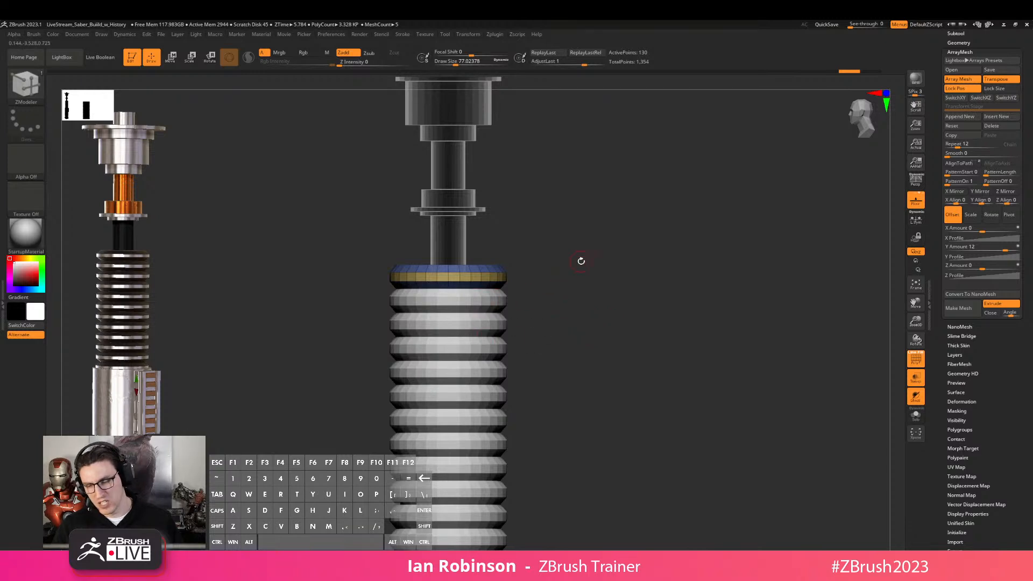
alt+drag(586, 264, 643, 340)
alt+drag(549, 292, 681, 253)
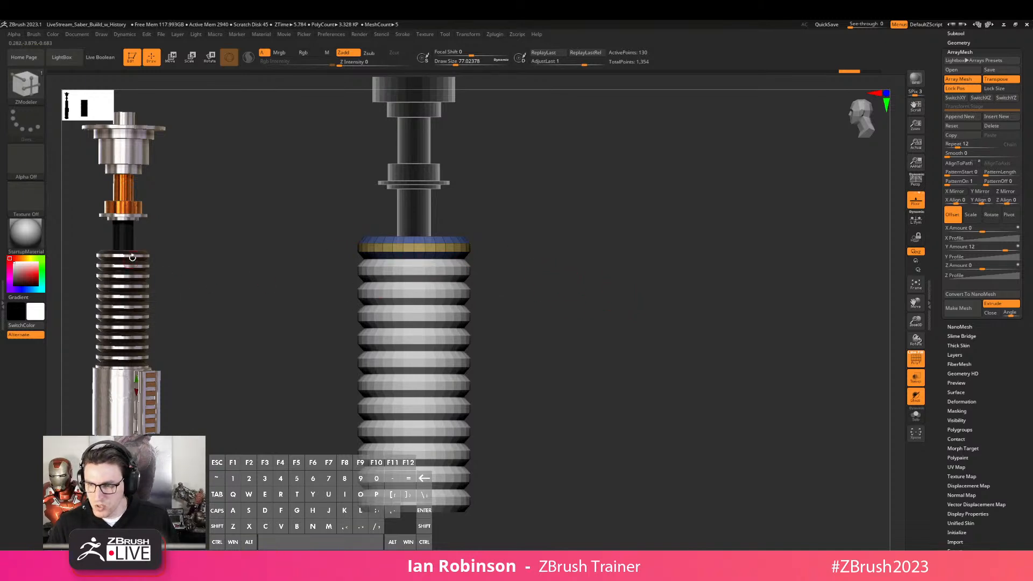
alt+drag(658, 259, 672, 242)
Duplicate the ribbed grip subtool and isolate the active copy with Solo
key(ctrl+shift+d)
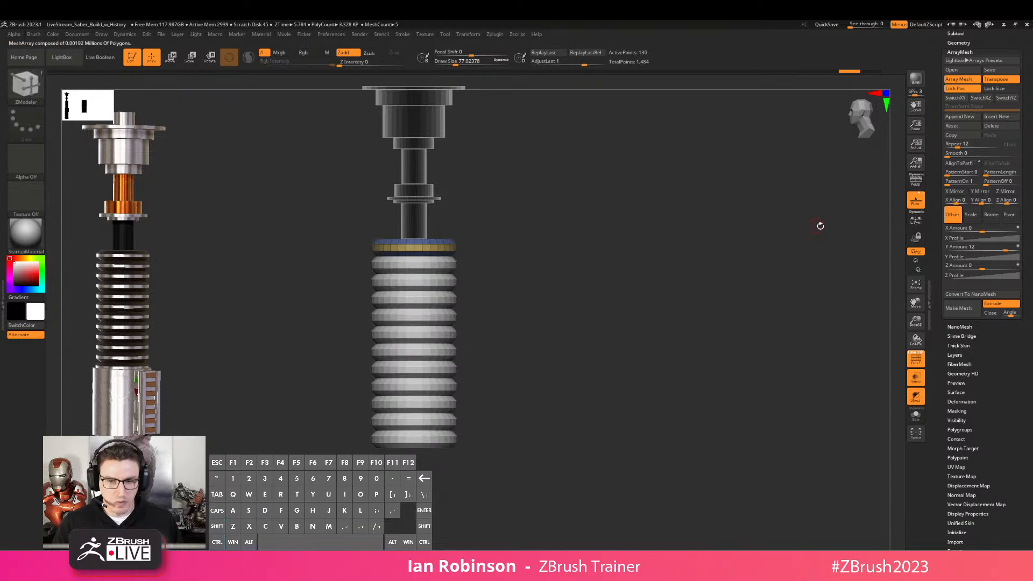
drag(988, 38, 983, 106)
click(958, 101)
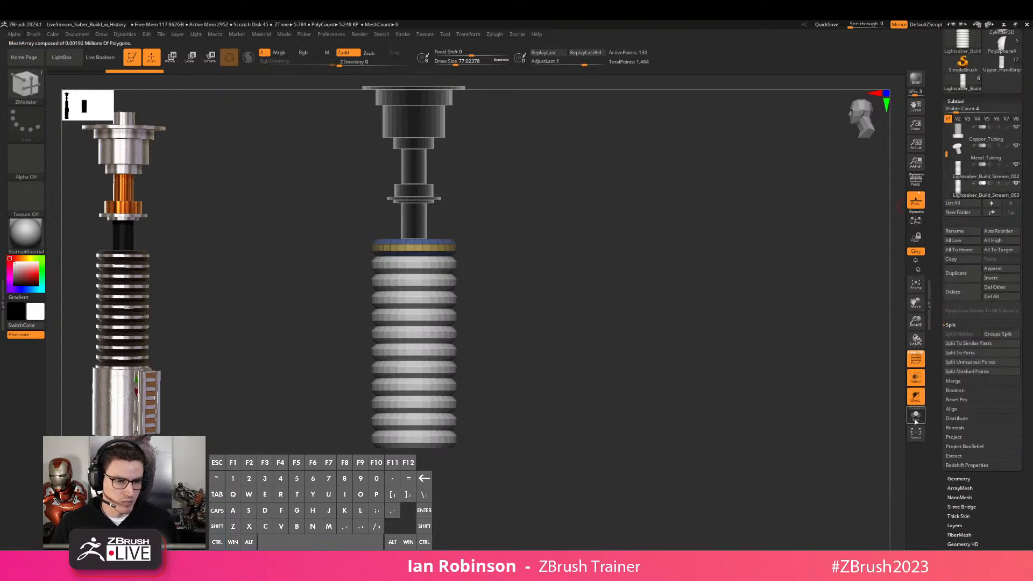
click(917, 416)
Try turning off Array Mesh on the isolated subtool, and undo the change
drag(960, 101, 961, 107)
click(958, 98)
click(962, 114)
click(960, 142)
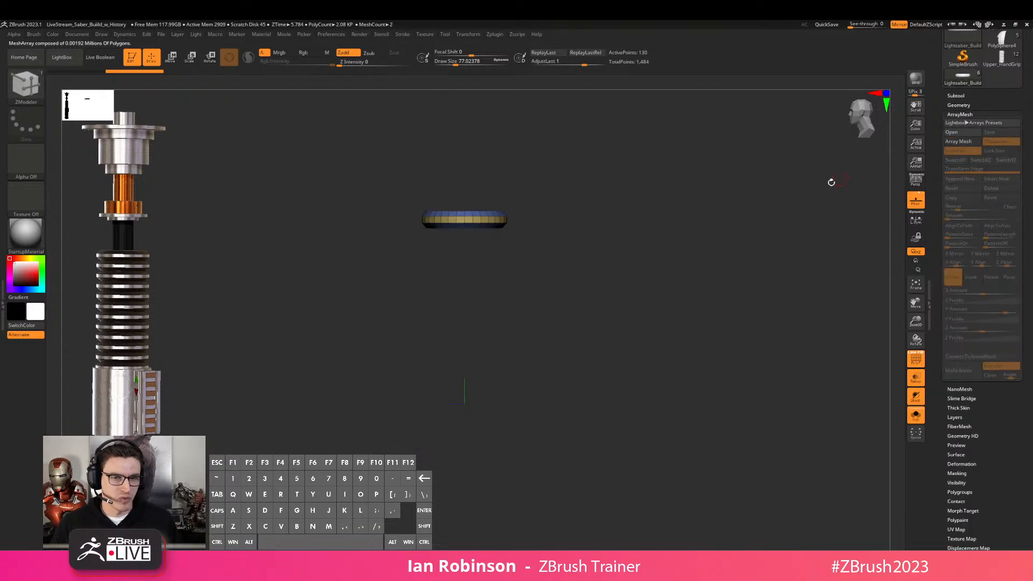
key(ctrl)
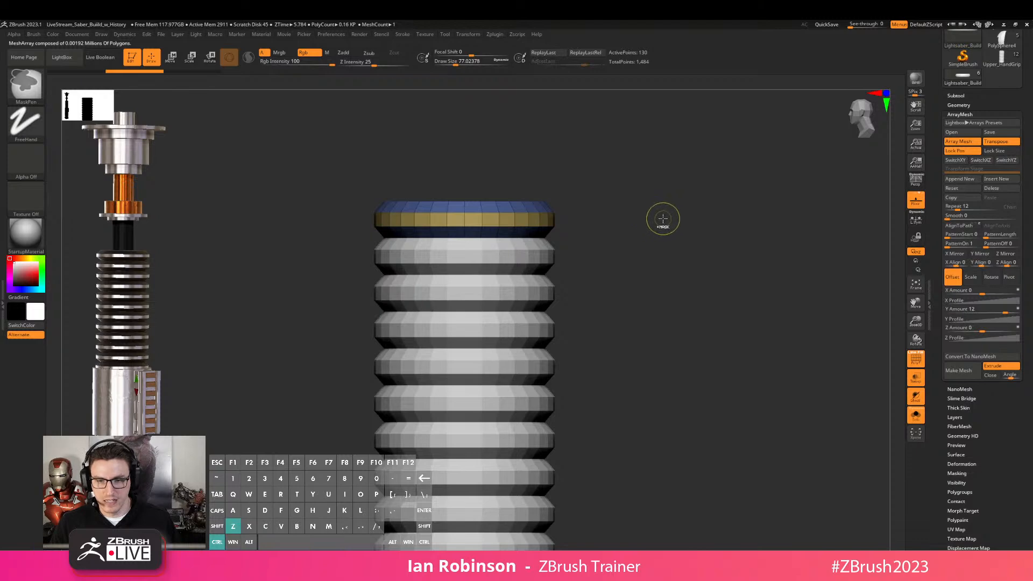
key(ctrl+z)
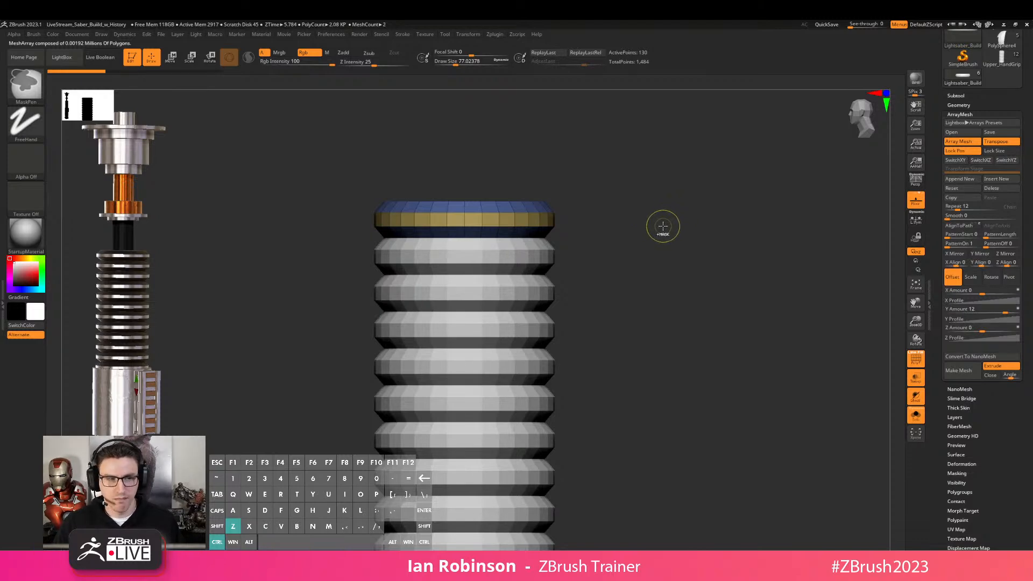
alt+drag(830, 187, 756, 229)
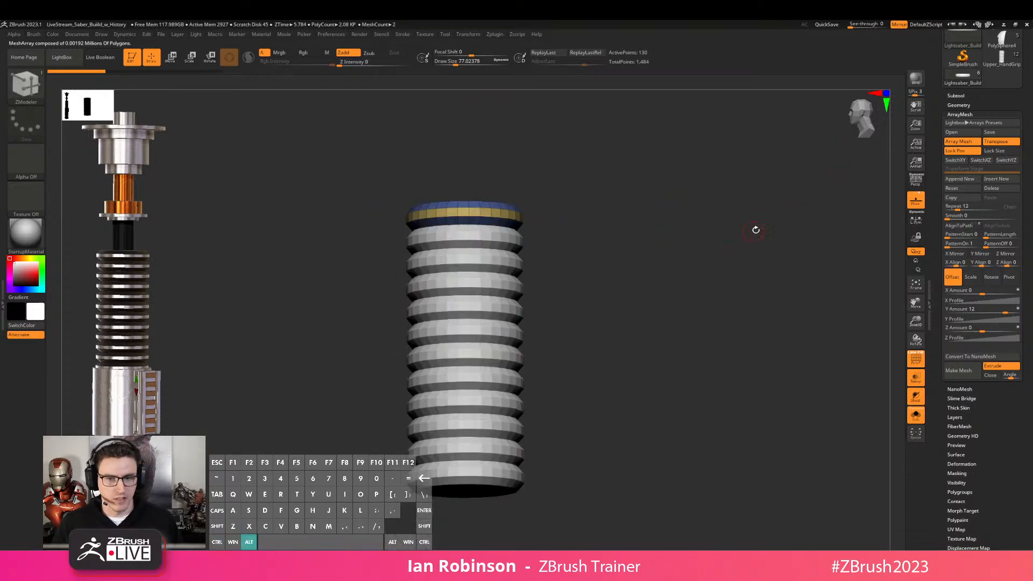
click(959, 105)
click(956, 96)
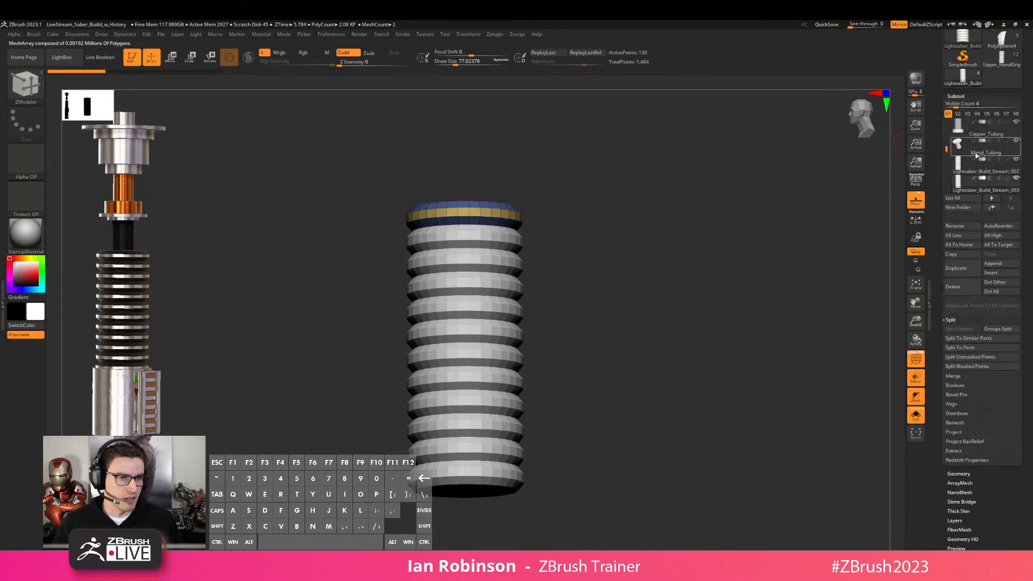
Step the isolated subtool back through its undo history, past the array and bevel edits, to the plain cylindrical disc
drag(659, 212, 670, 232)
key(ctrl+z)
key(ctrl+z)
key(ctrl+z)
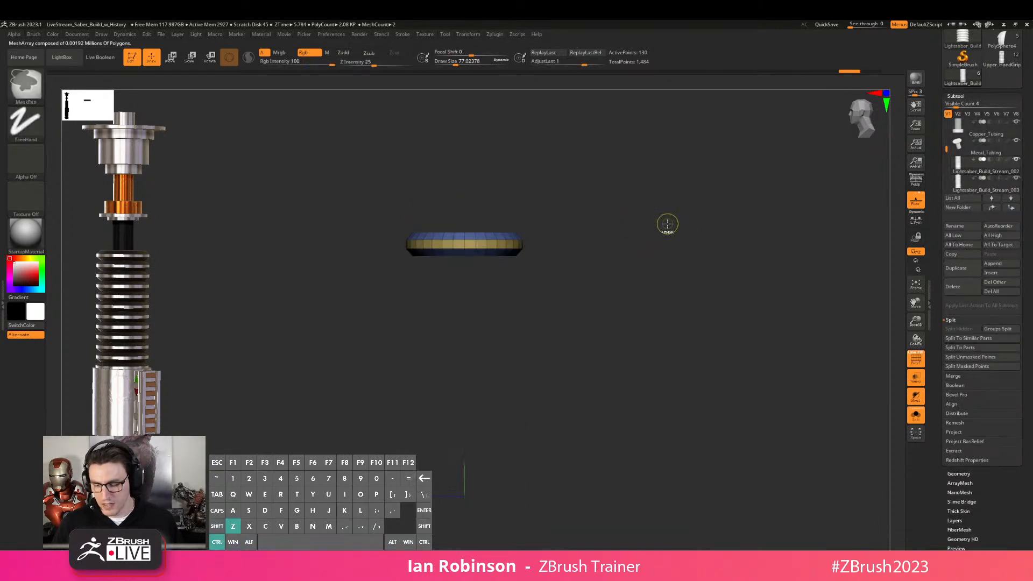
key(ctrl+z)
key(ctrl+z)
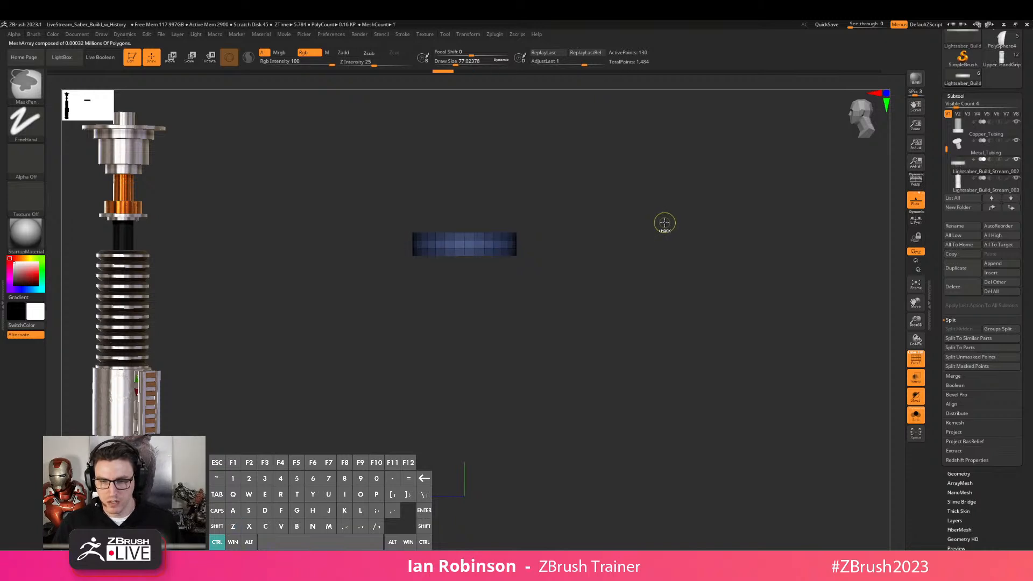
key(ctrl+z)
key(ctrl+z)
key(ctrl+z)
Duplicate the plain disc as a separate subtool and turn off Solo to see it with the rest of the hilt
alt+drag(663, 297, 708, 254)
alt+drag(704, 301, 705, 268)
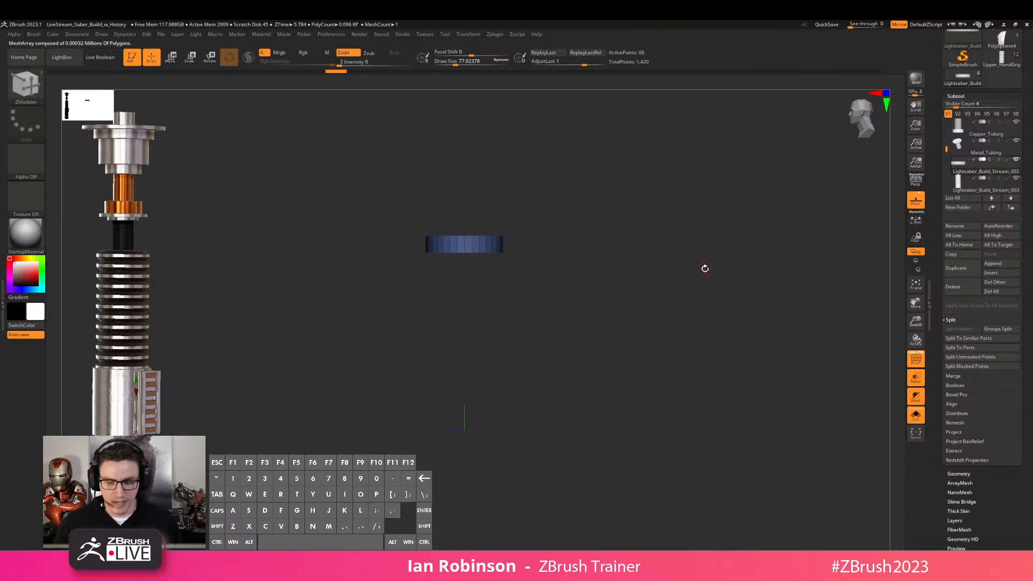
key(ctrl+z)
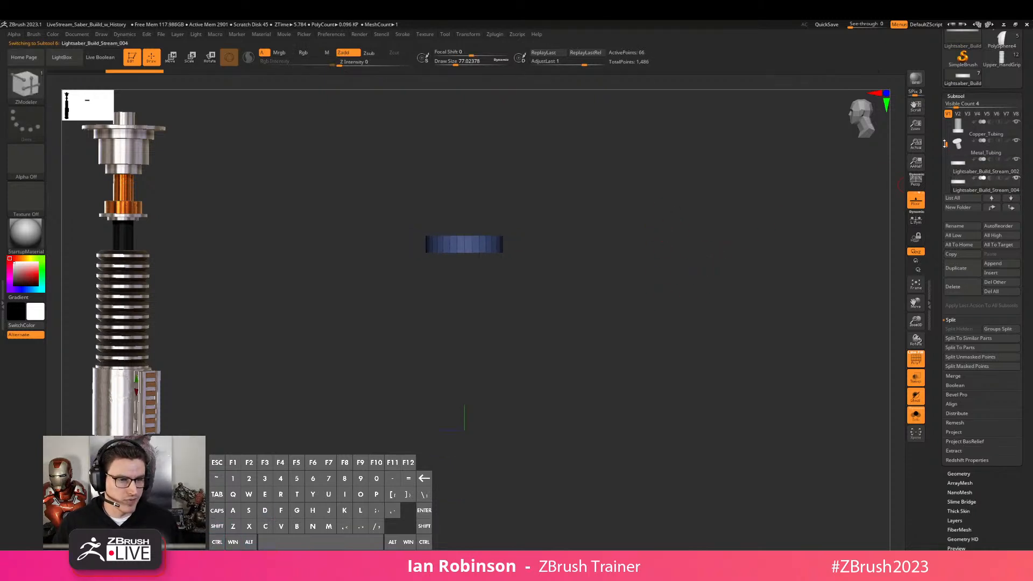
key(w)
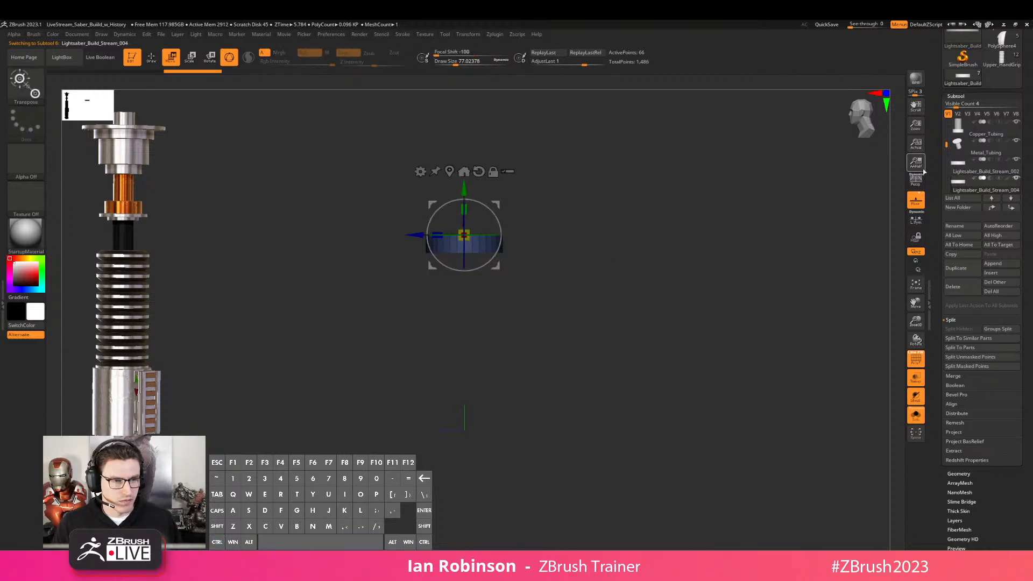
click(915, 415)
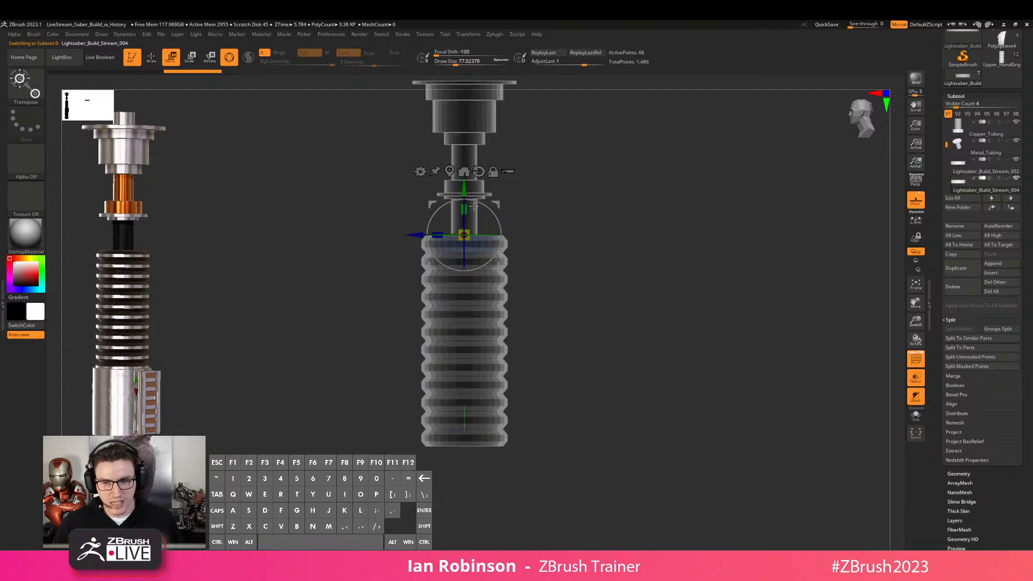
Mask part of the plain disc and move its lower edge down to stretch it along the full ribbed grip
mouse_move(464, 198)
mouse_down()
mouse_move(464, 261)
mouse_move(464, 232)
mouse_up()
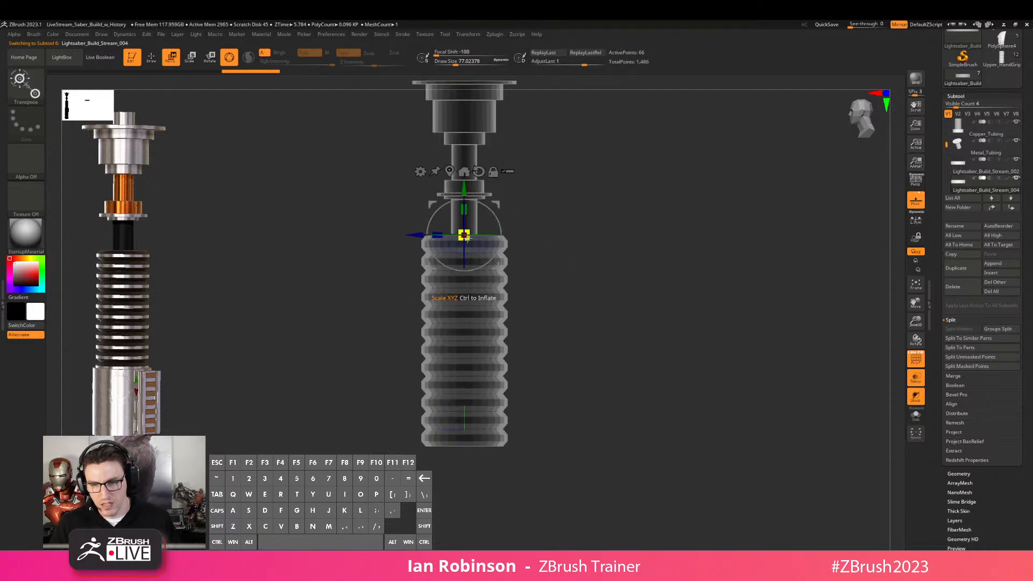
key(q)
key(ctrl)
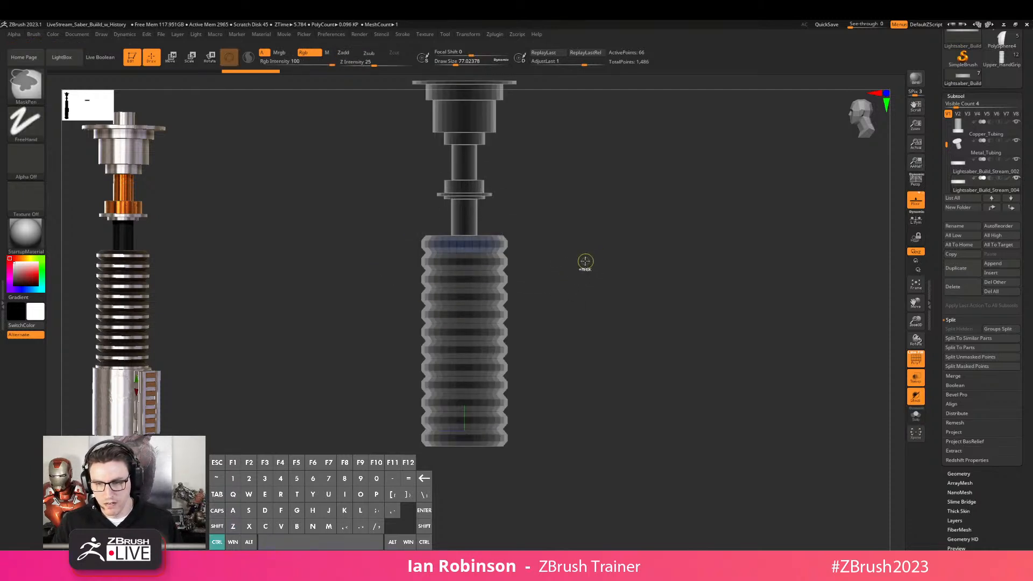
ctrl+drag(370, 254, 538, 296)
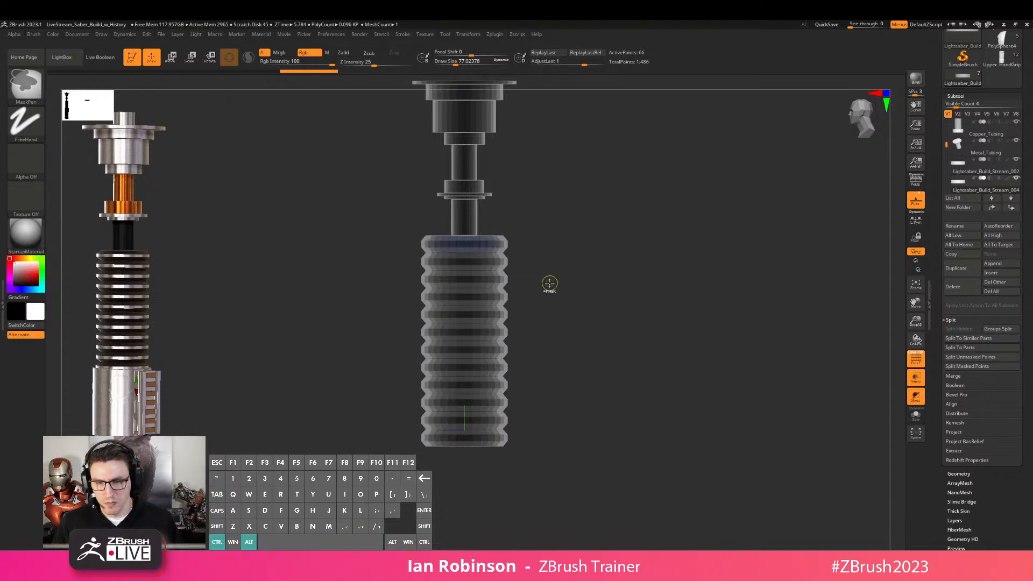
key(w)
drag(477, 191, 478, 383)
key(q)
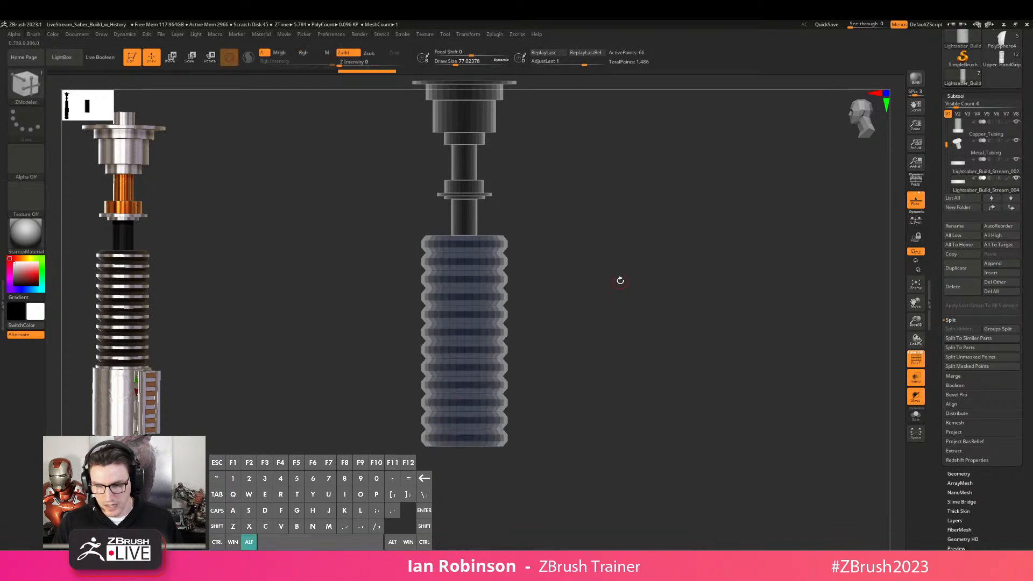
Isolate the stretched cylinder and insert multiple evenly spaced edge loops along its length with ZModeler
click(915, 414)
key(ctrl)
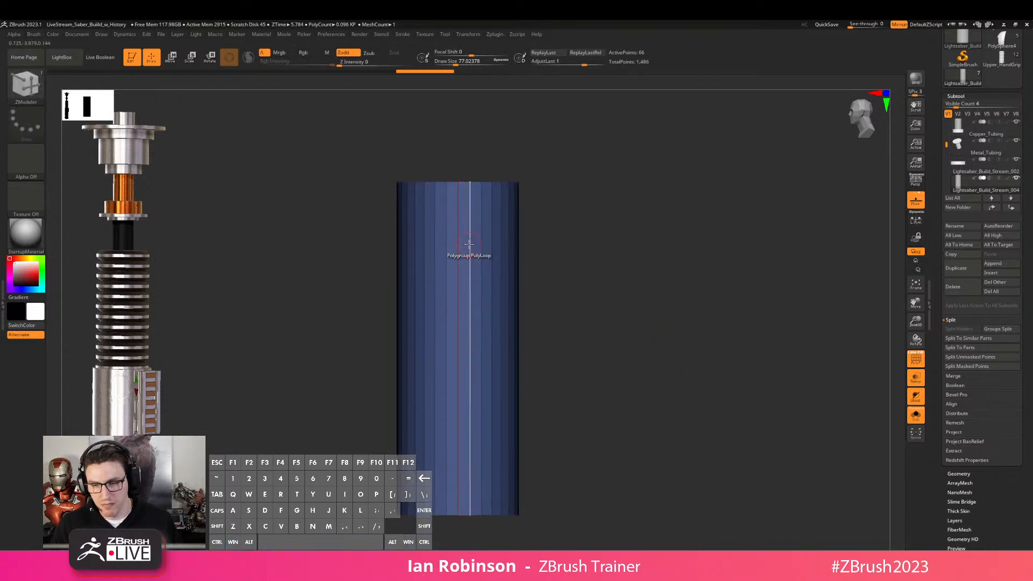
key(space)
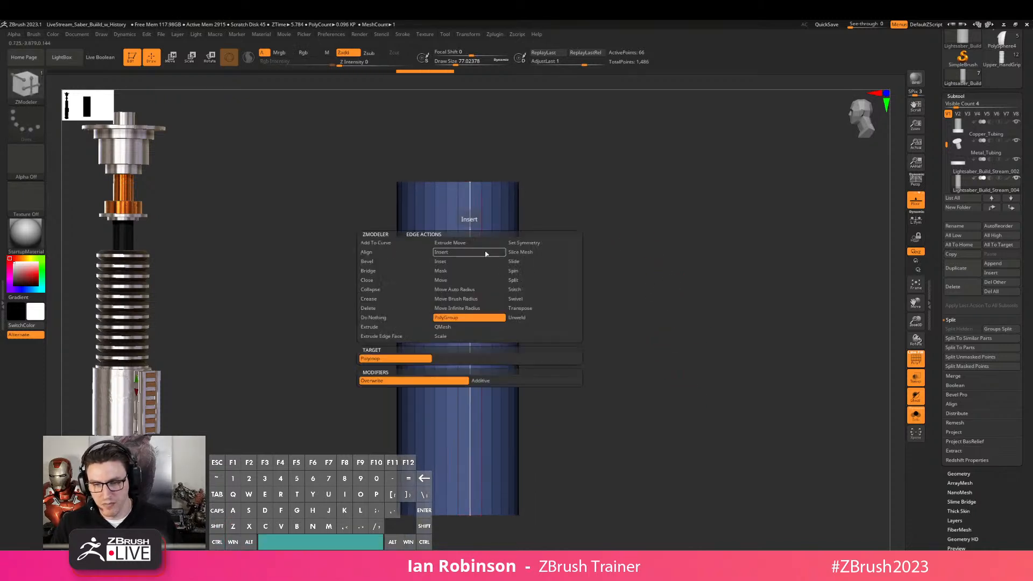
click(447, 253)
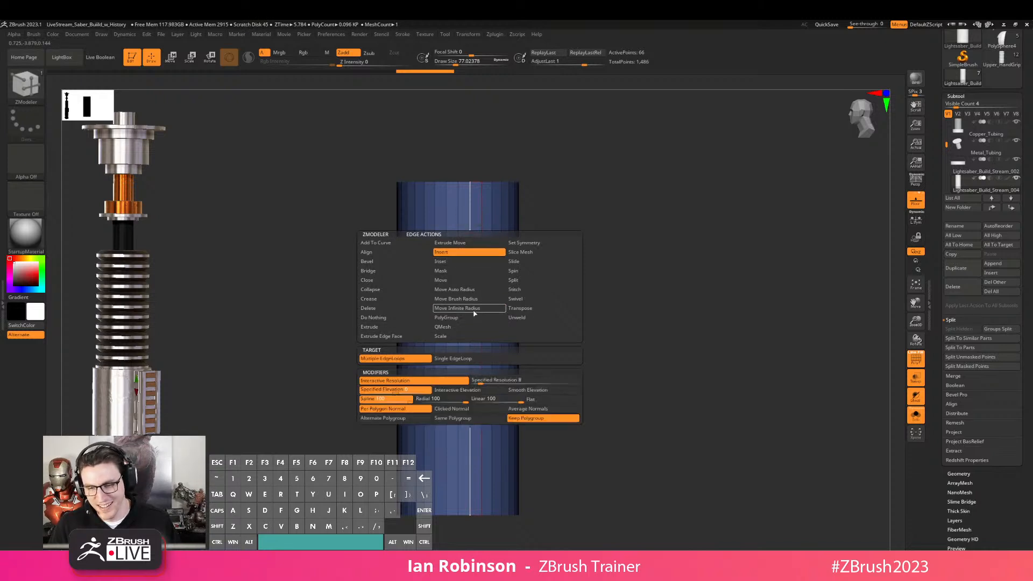
drag(473, 275, 471, 313)
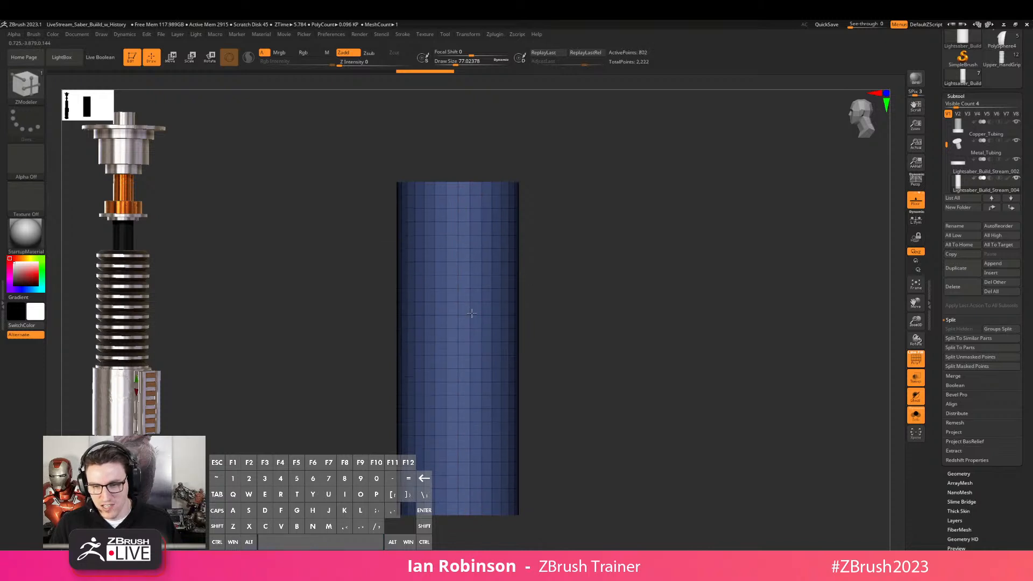
Try to form ribs by masking all but two bands near the cylinder's top and scaling them outward, then undo it and clear the mask
ctrl+drag(366, 189, 535, 216)
ctrl+click(544, 256)
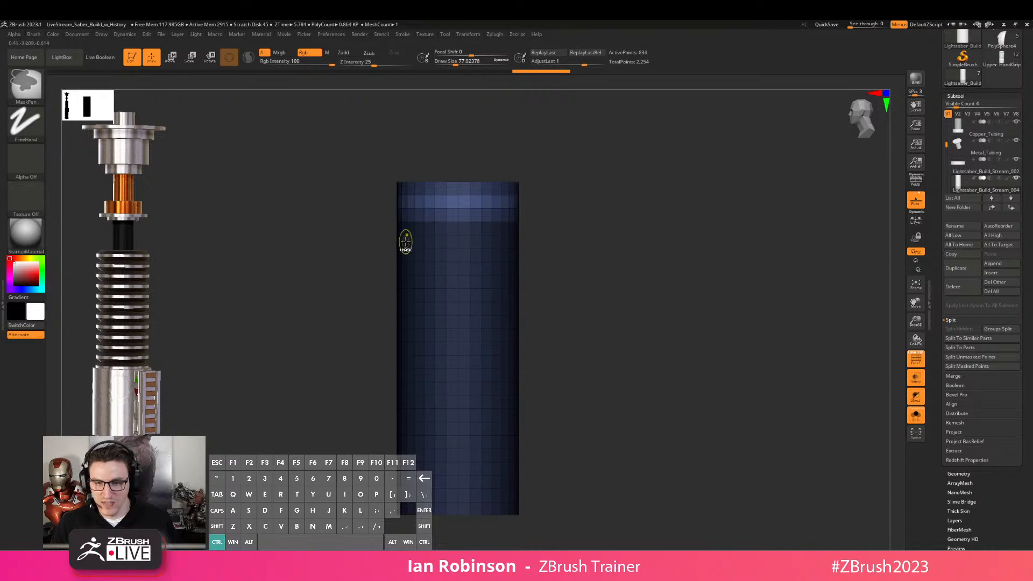
ctrl+drag(378, 240, 547, 262)
key(w)
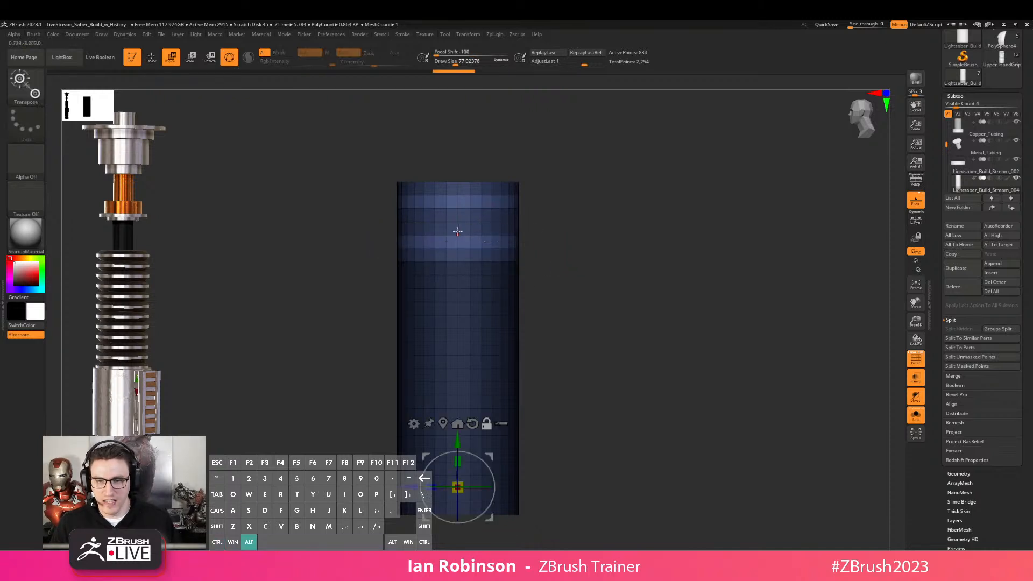
alt+click(457, 487)
drag(457, 220, 472, 213)
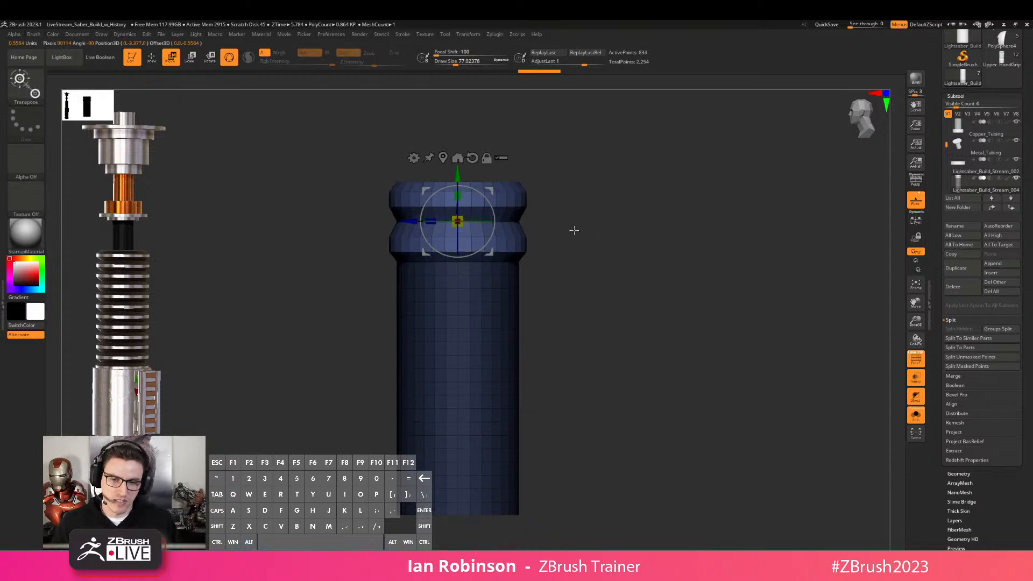
key(ctrl+z)
key(q)
key(ctrl+z)
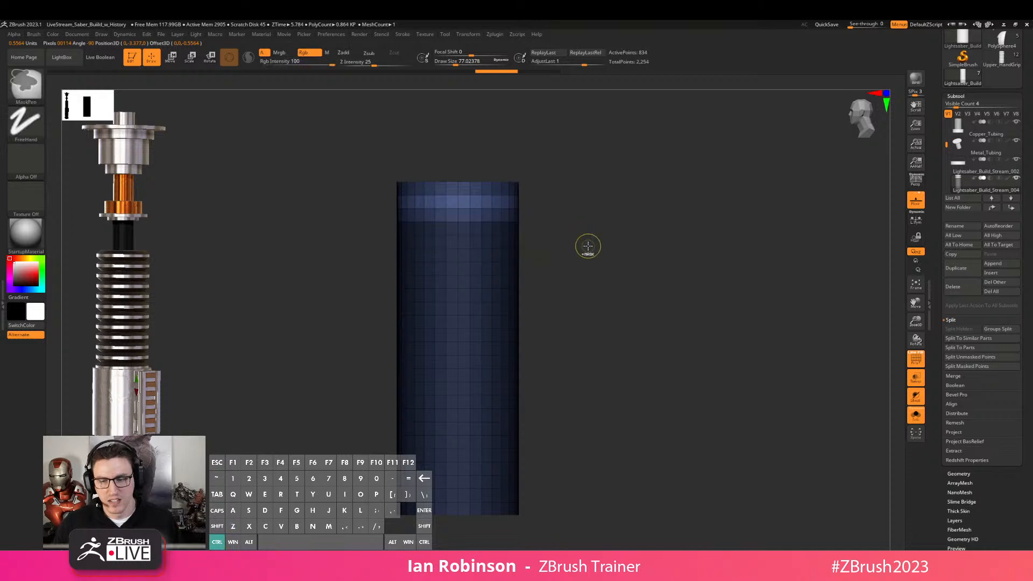
ctrl+drag(589, 245, 596, 249)
Select the ZModeler brush and look over the segmented cylinder at an angle
key(b)
key(z)
key(m)
mouse_move(627, 279)
mouse_down()
mouse_move(623, 256)
mouse_move(615, 271)
mouse_move(665, 235)
mouse_up()
drag(657, 317, 773, 248)
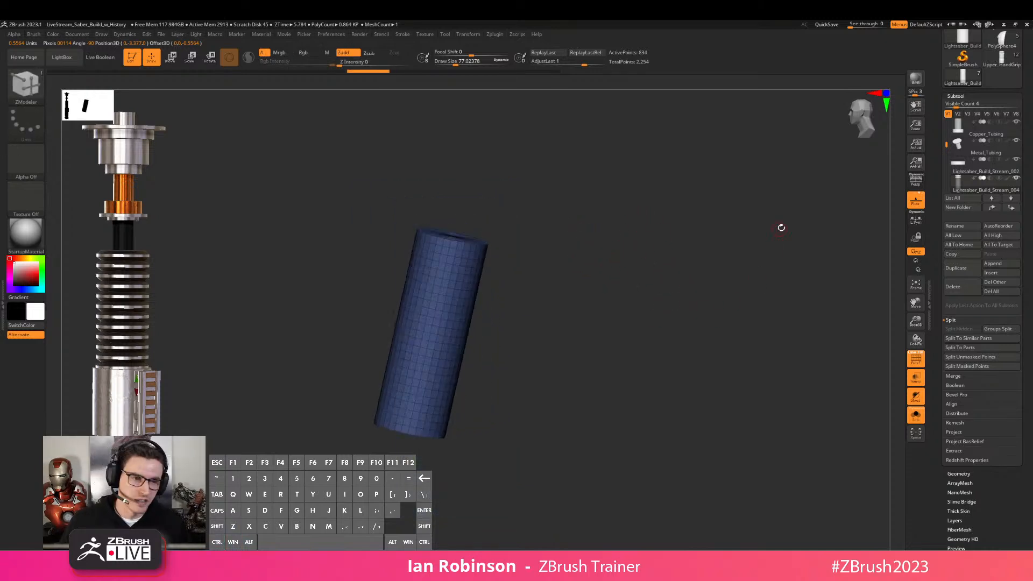
Delete the segmented stretched cylinder subtool
shift+drag(811, 349, 678, 316)
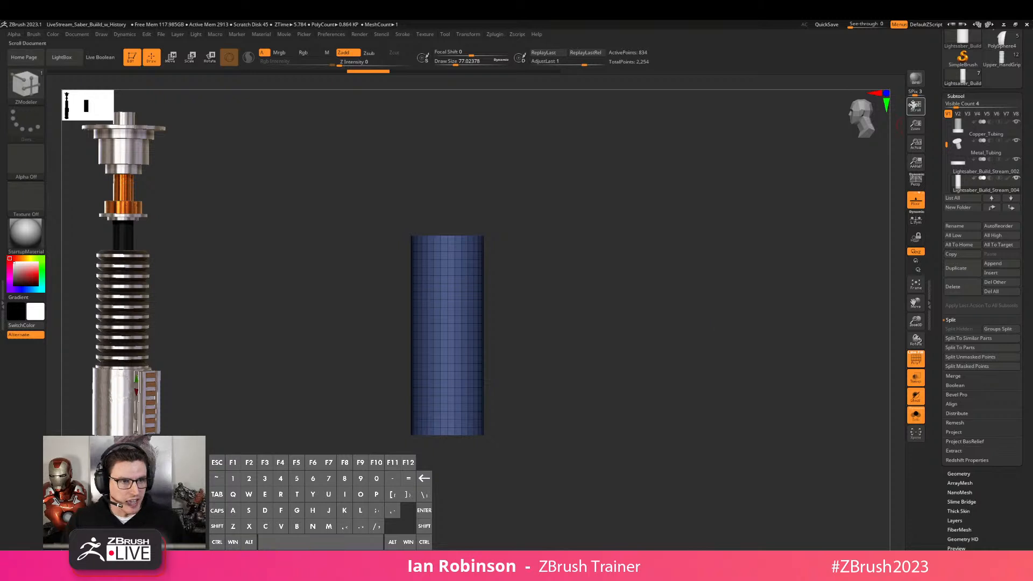
scroll(1029, 81, up, 3)
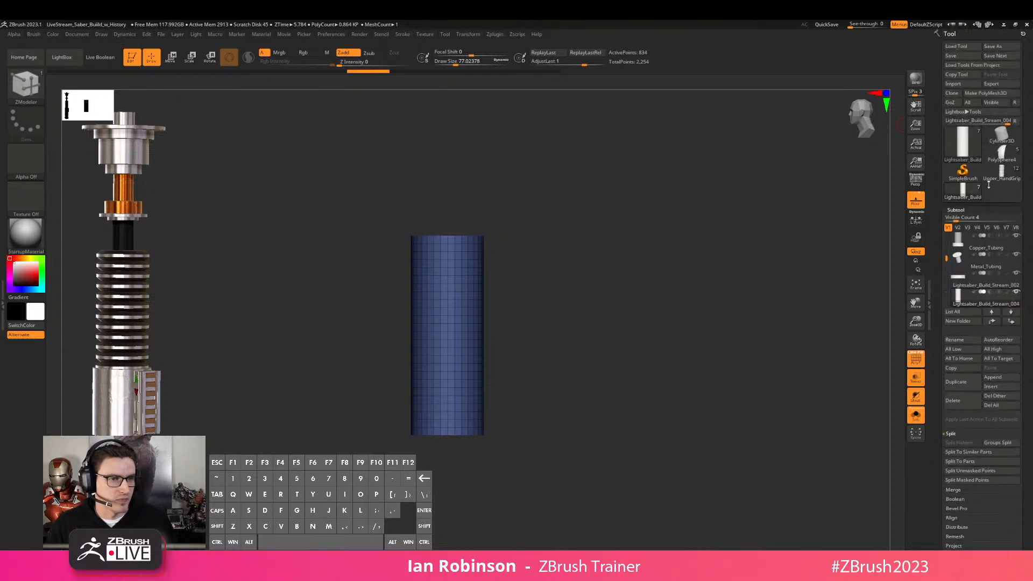
click(962, 403)
click(891, 421)
Select the plain disc subtool Lightsaber_Build_Stream_002, turn off solo display and delete the disc
drag(701, 323, 689, 339)
key(shift+f)
key(shift+f)
shift+drag(595, 283, 796, 220)
drag(944, 268, 946, 274)
click(961, 269)
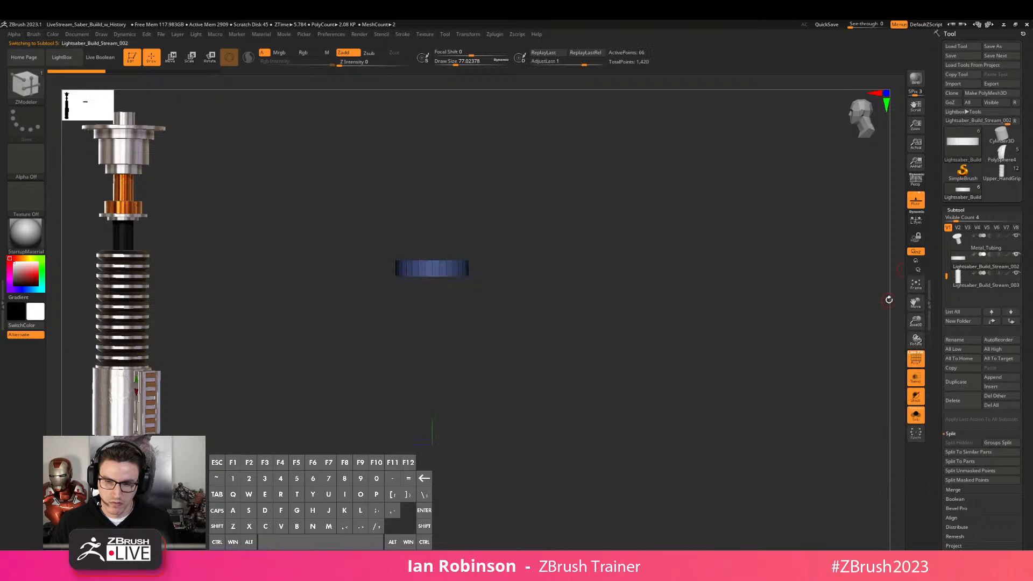
click(916, 416)
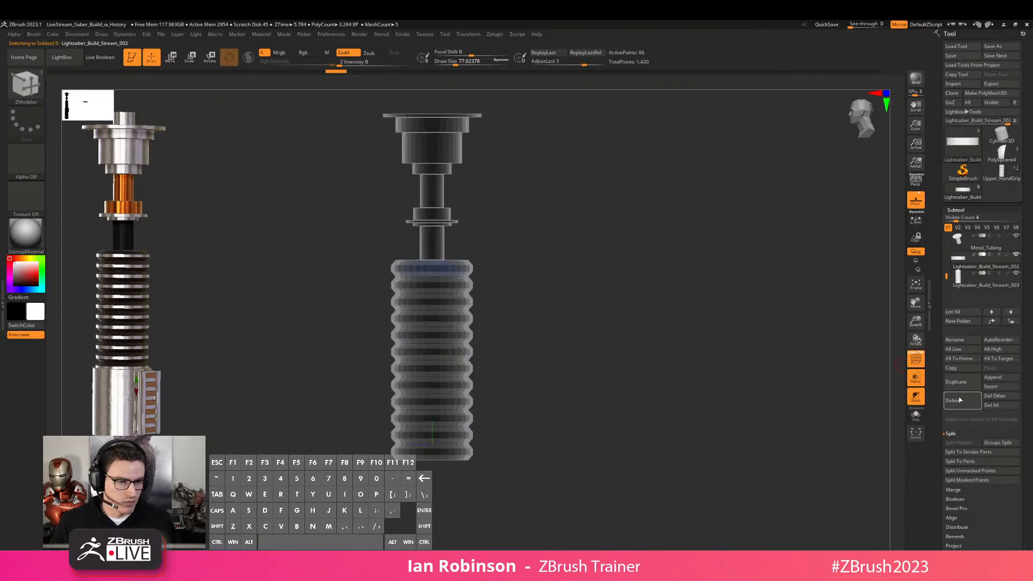
click(960, 399)
click(821, 418)
Convert the ribbed grip's array into real geometry with the ArrayMesh Make Mesh command
mouse_move(748, 337)
mouse_down()
mouse_move(731, 321)
mouse_move(834, 214)
mouse_up()
key(shift+f)
key(b)
key(z)
key(m)
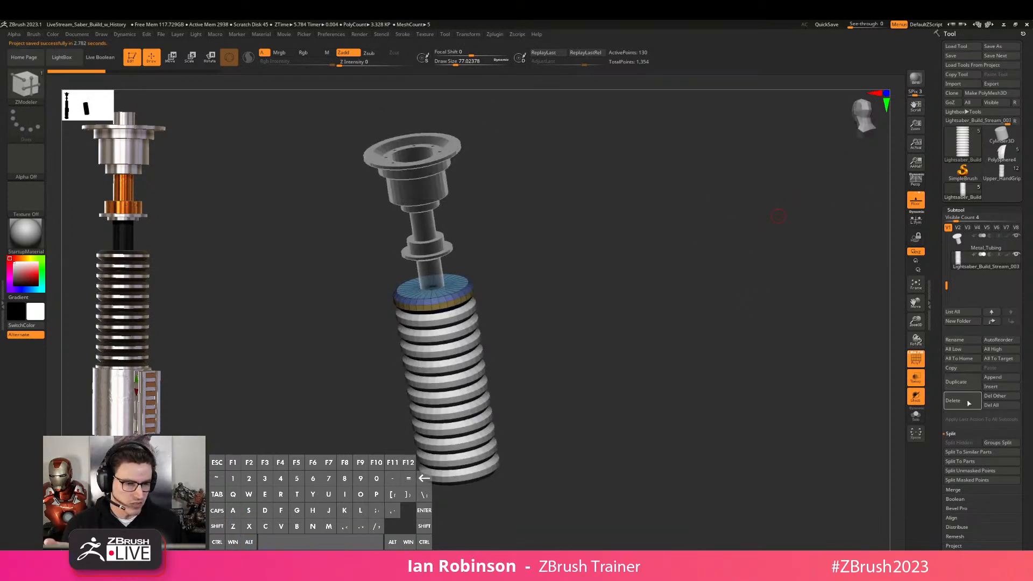
click(963, 210)
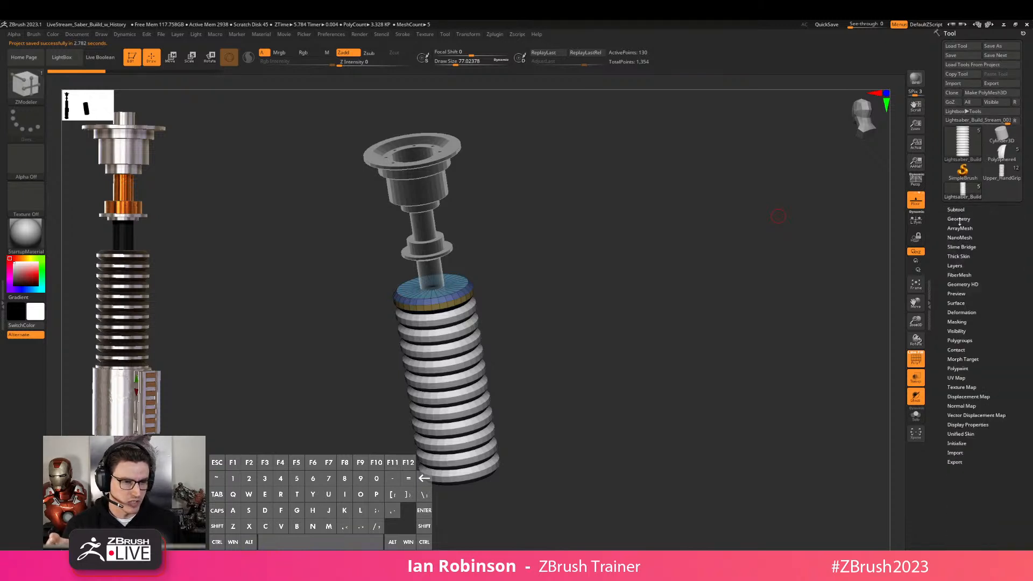
click(960, 228)
click(972, 257)
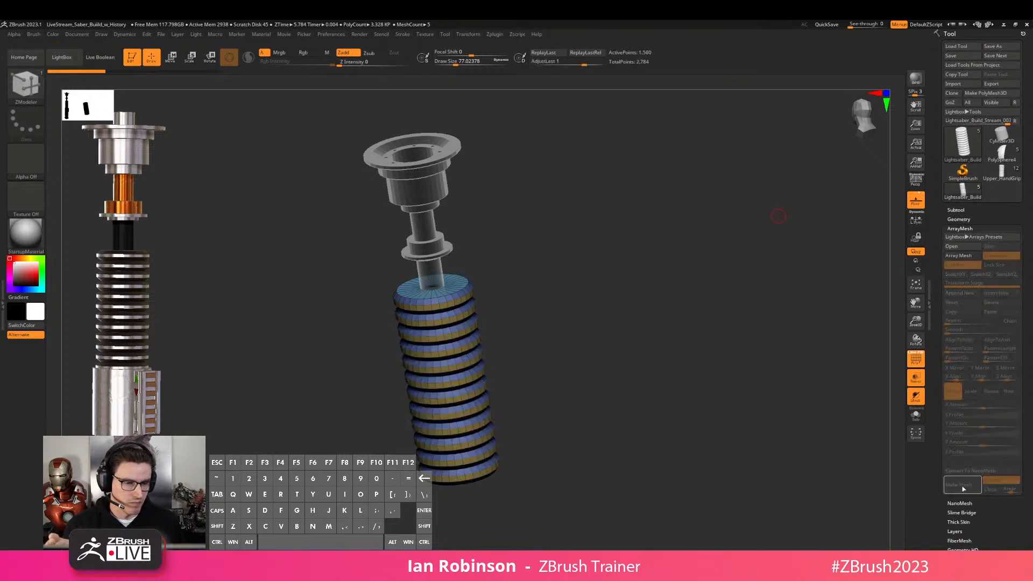
Merge all visible subtools into a new combined tool and switch to it
click(957, 210)
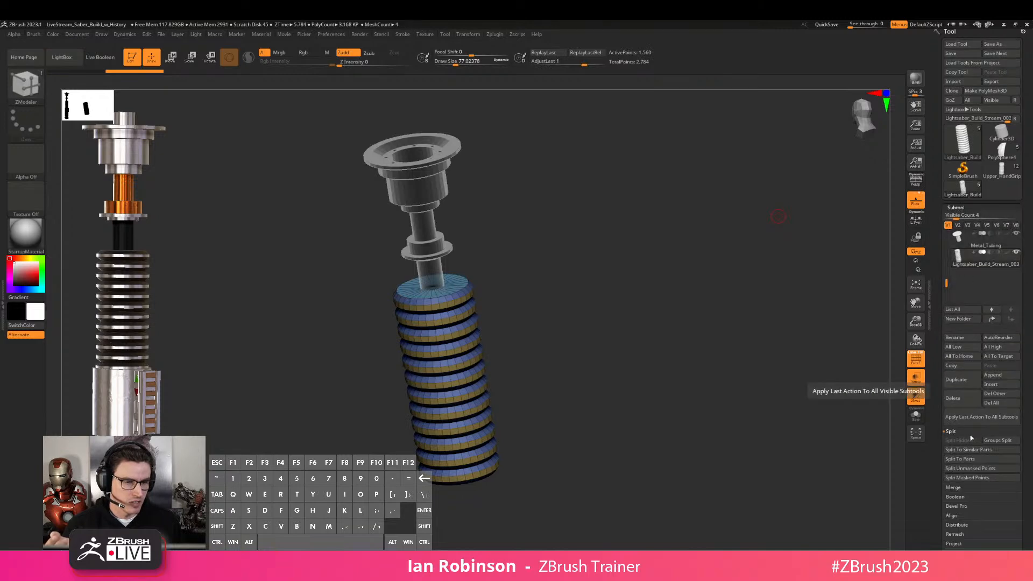
click(961, 459)
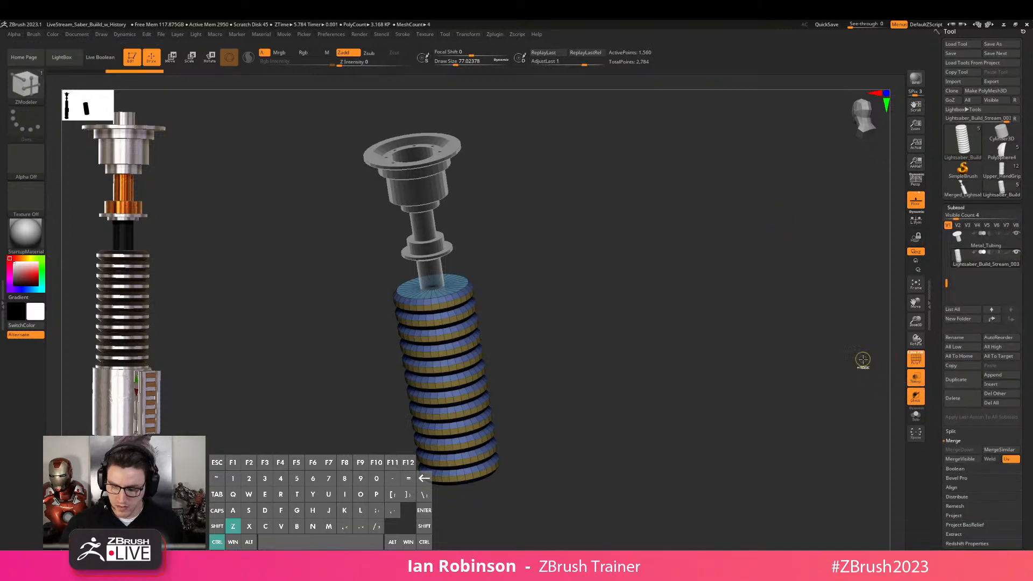
alt+drag(754, 257, 693, 290)
shift+drag(693, 290, 668, 269)
Save the merged lightsaber tool to the Lightsaber folder as Test
click(994, 43)
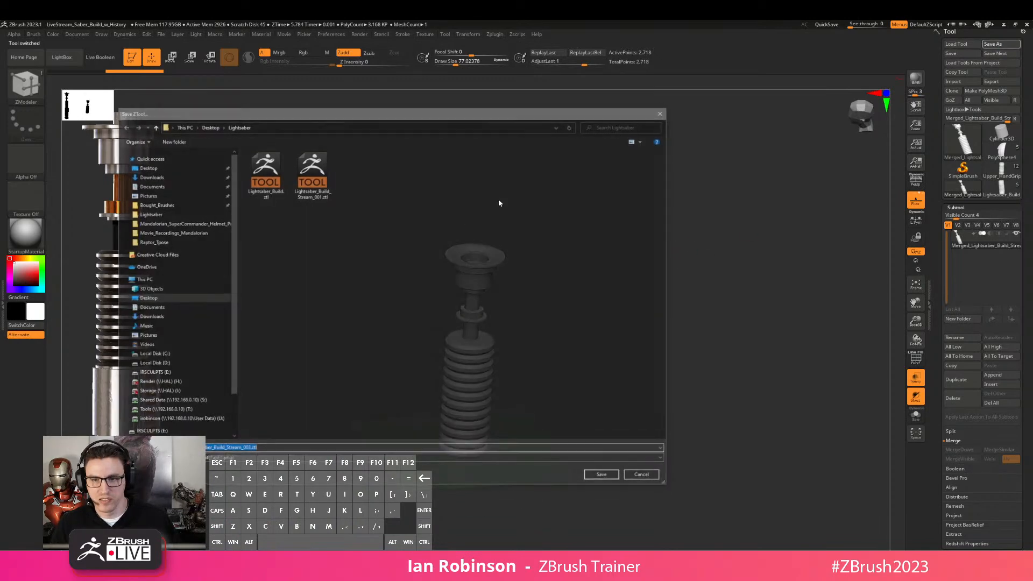
text(Test)
key(Return)
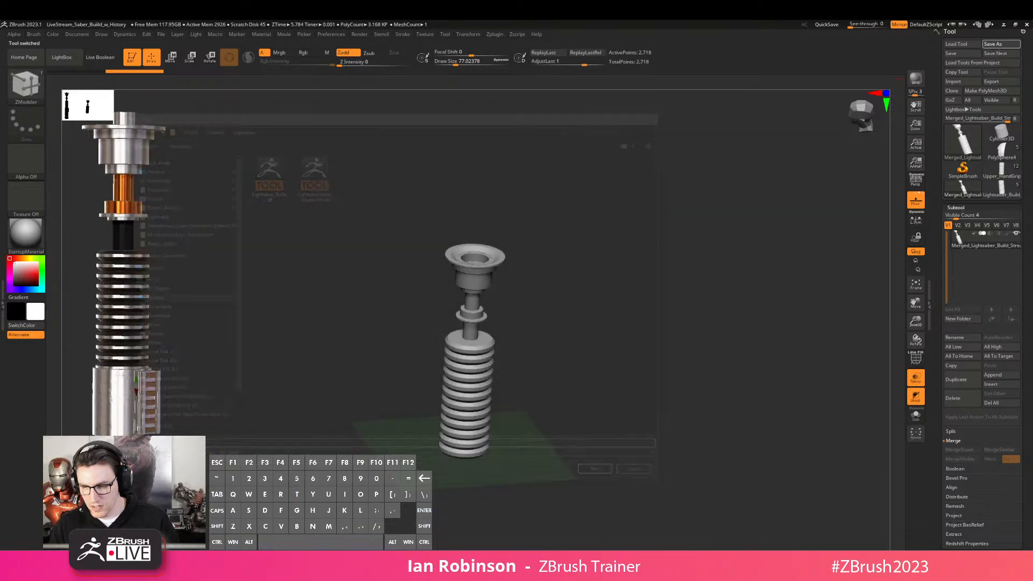
Look over the merged hilt from the front with its polyframe switched on and off
drag(768, 224, 662, 300)
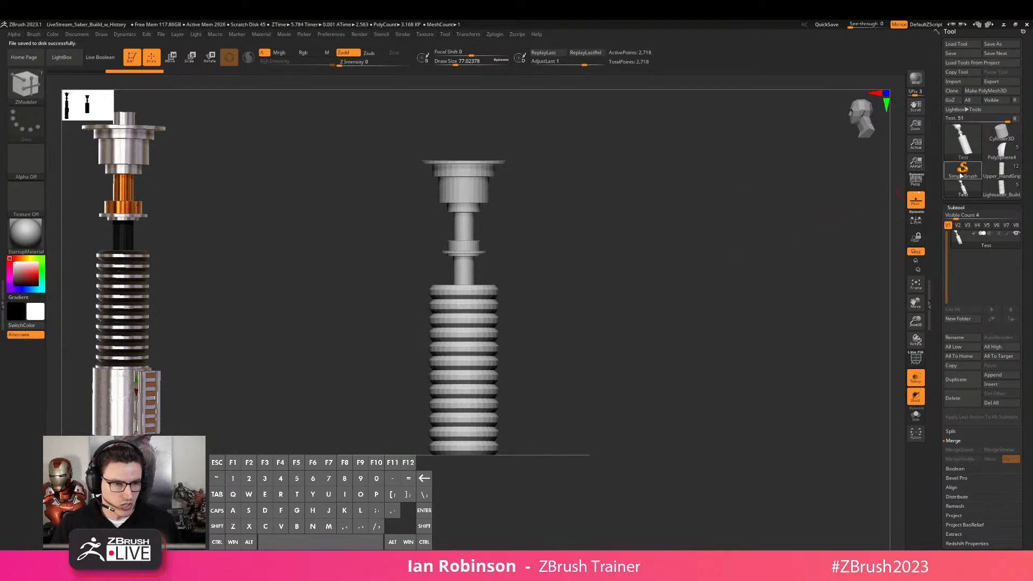
click(956, 206)
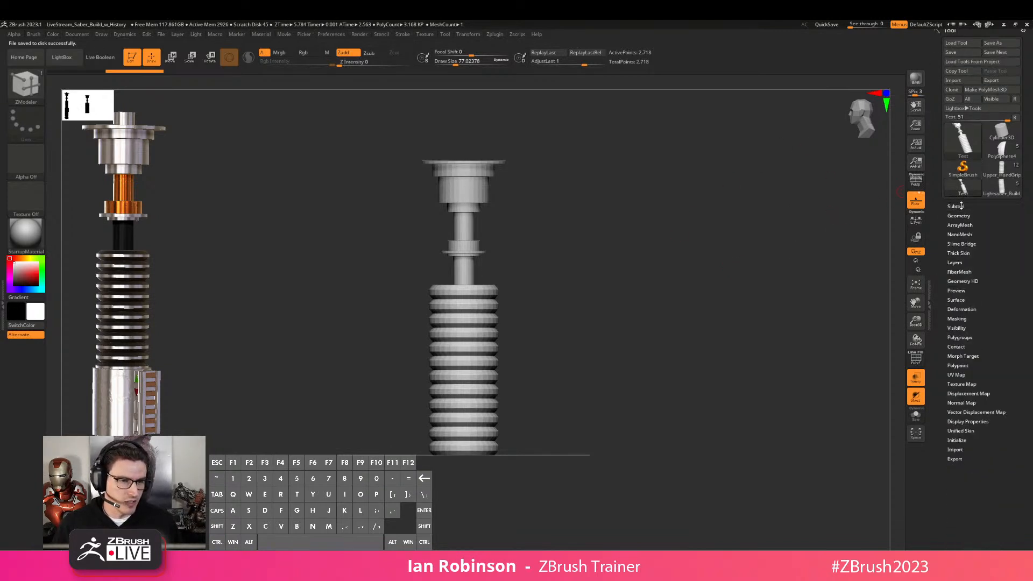
drag(712, 282, 671, 292)
key(shift+f)
key(shift+f)
shift+drag(572, 270, 595, 299)
key(shift+f)
key(shift+f)
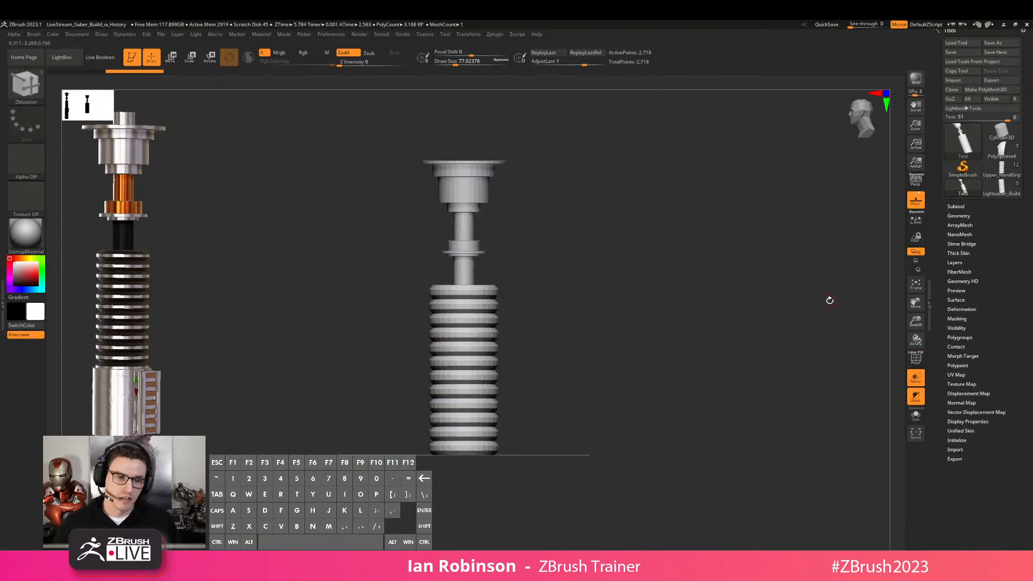
Examine the merged hilt's overall and X dimensions in the geometry size settings
click(959, 216)
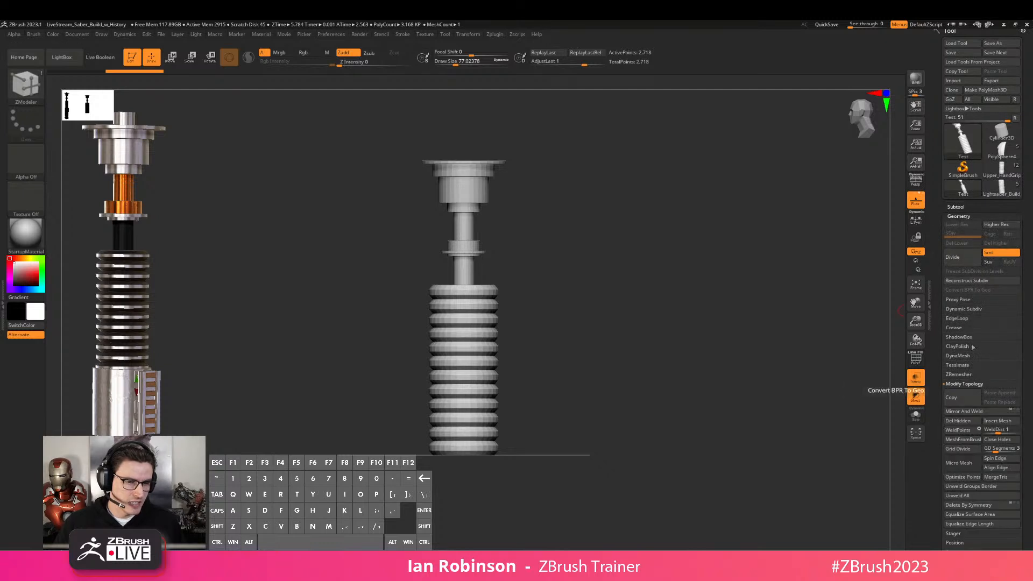
drag(1031, 308, 1028, 136)
click(954, 288)
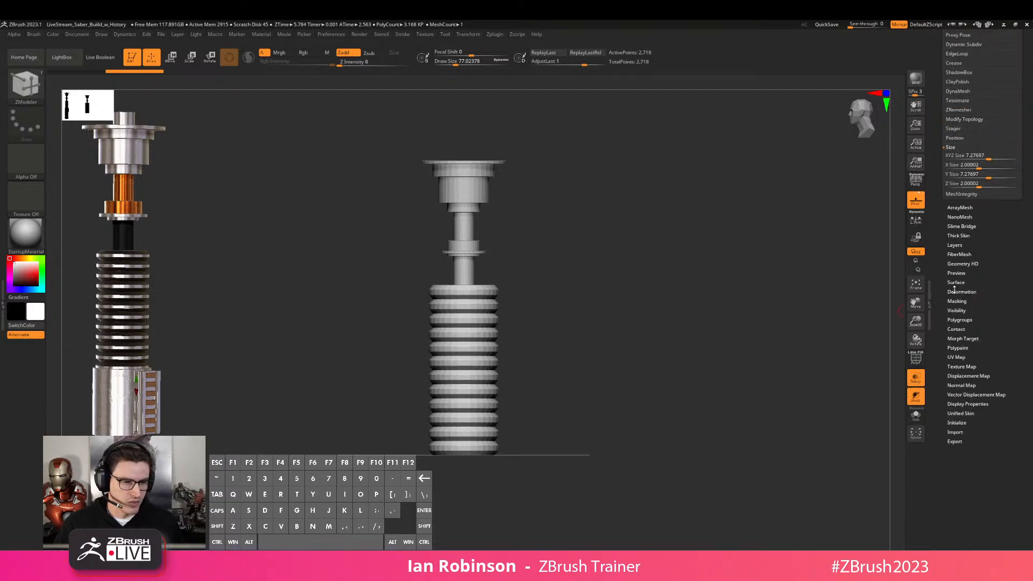
click(977, 156)
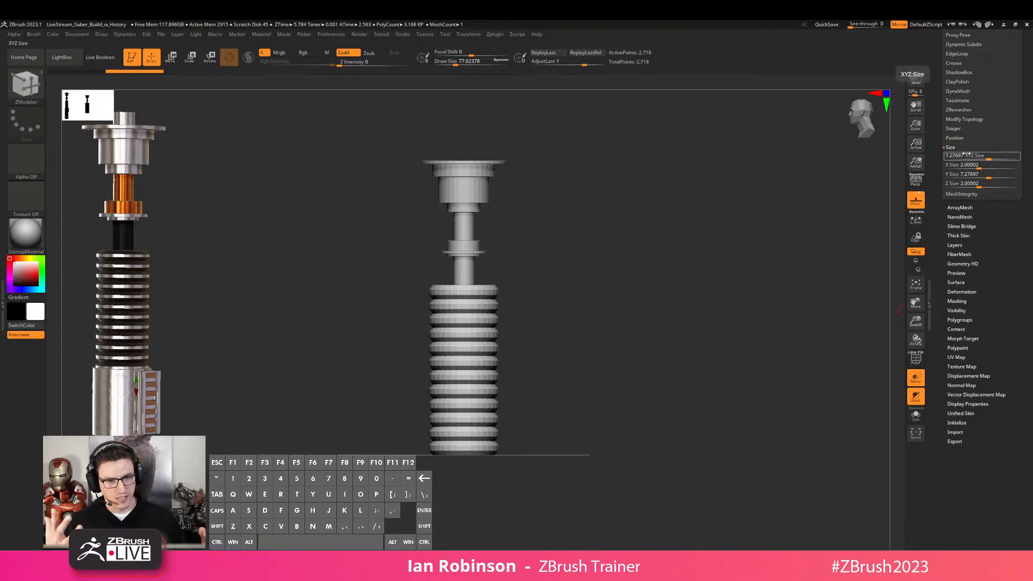
click(969, 165)
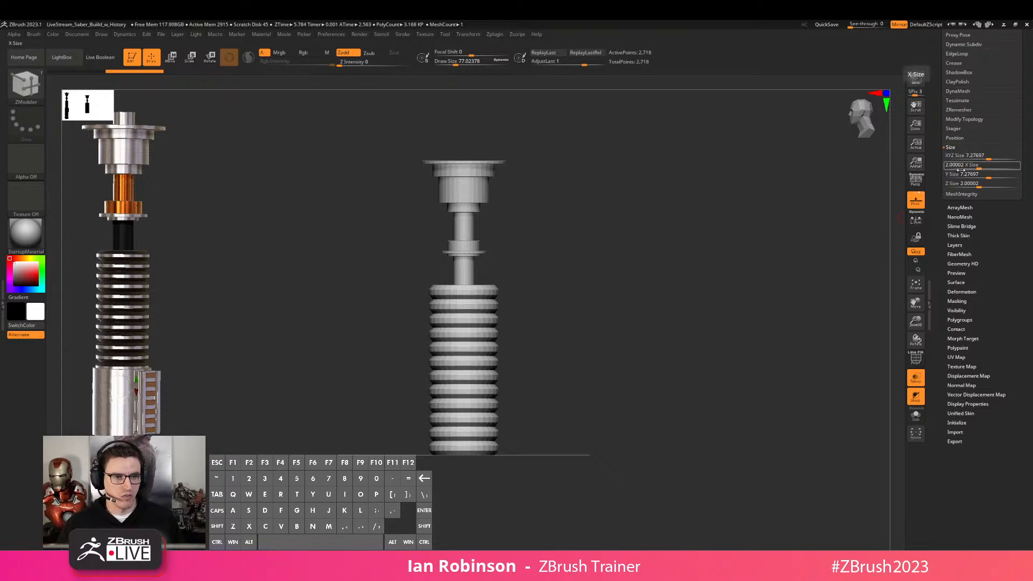
Switch back to the original lightsaber tool with separate subtools and save the project
alt+drag(696, 223, 803, 196)
drag(1027, 105, 1027, 371)
click(1001, 190)
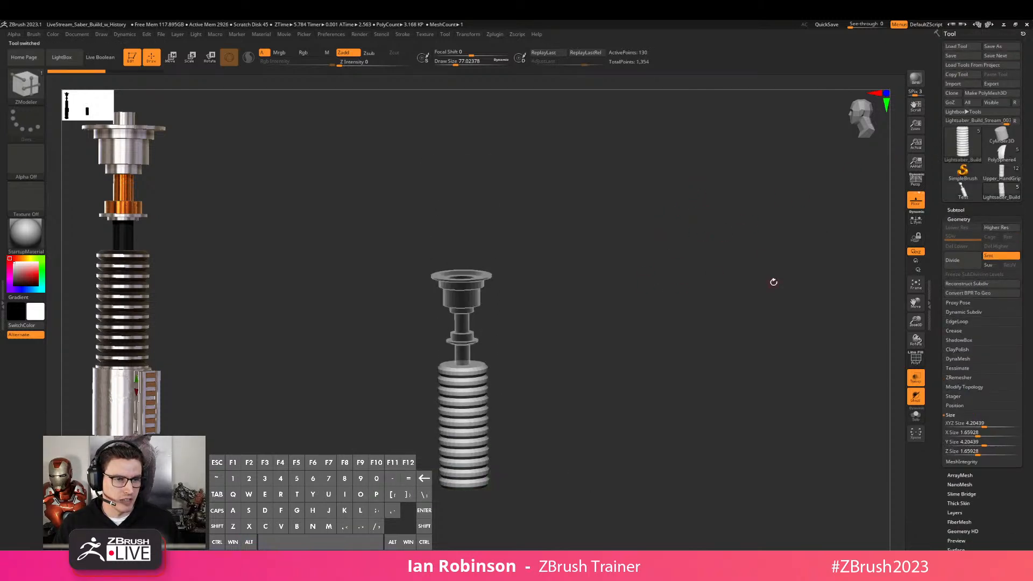
click(1000, 177)
click(1009, 192)
key(ctrl+s)
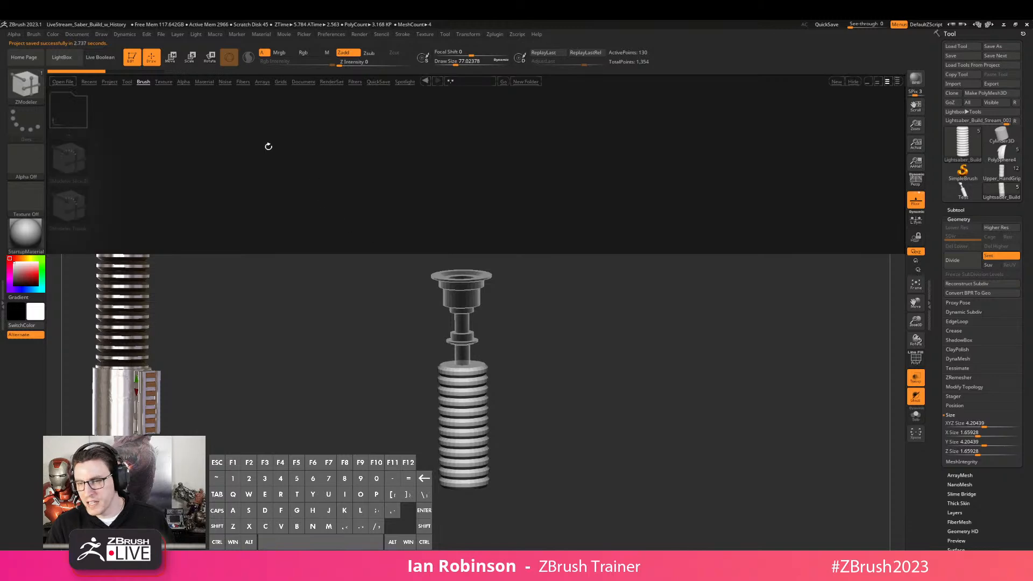
Open the Kotelnikoff Earthquake project from the DemoProjects folder without saving the current project's changes
click(109, 81)
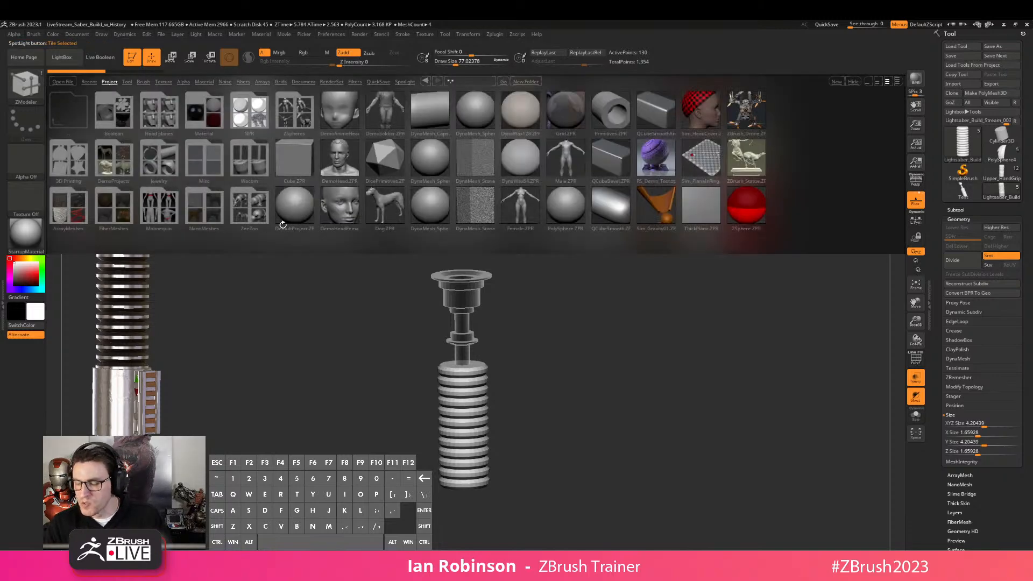
click(124, 163)
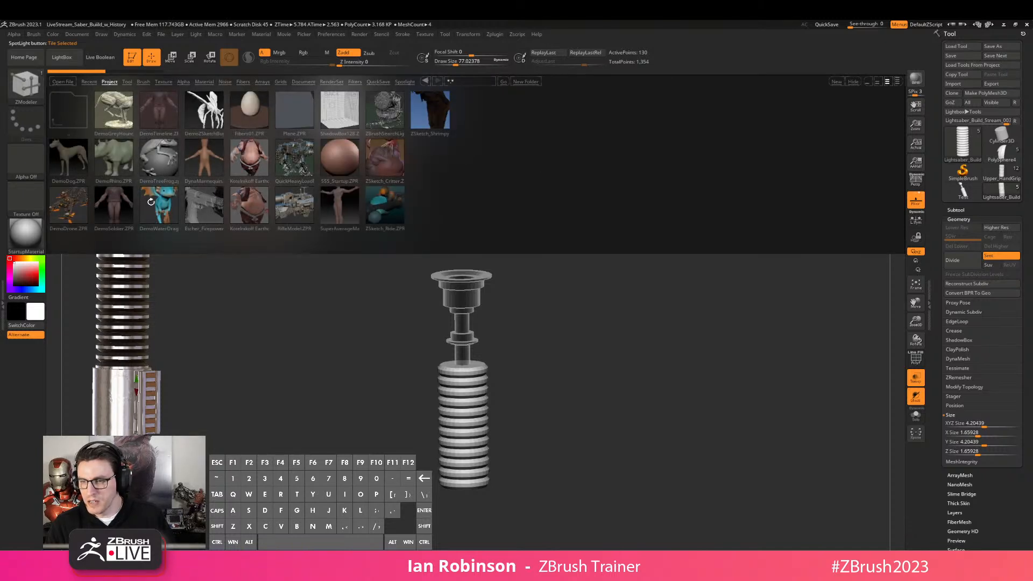
double_click(262, 157)
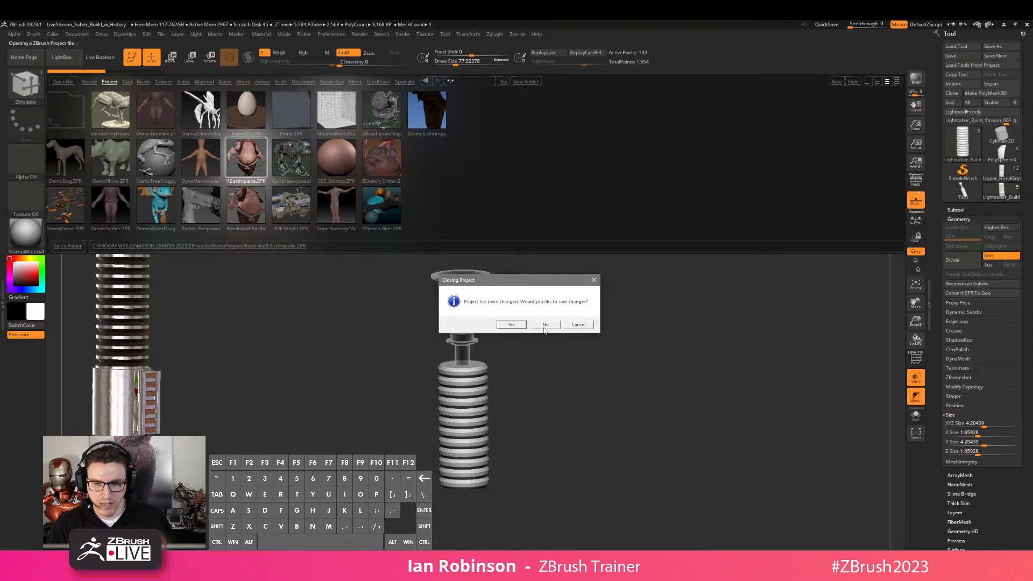
click(578, 327)
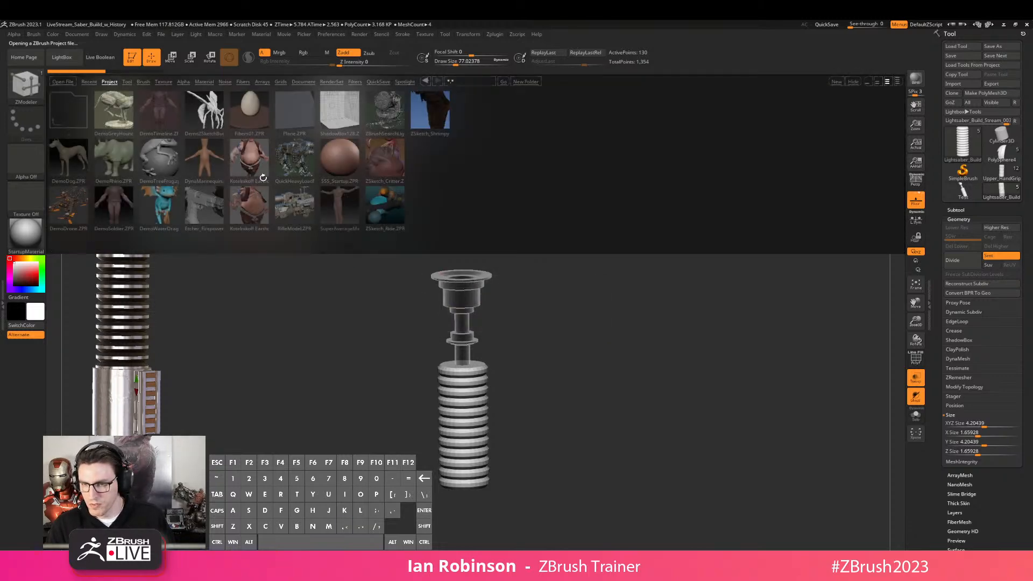
click(545, 325)
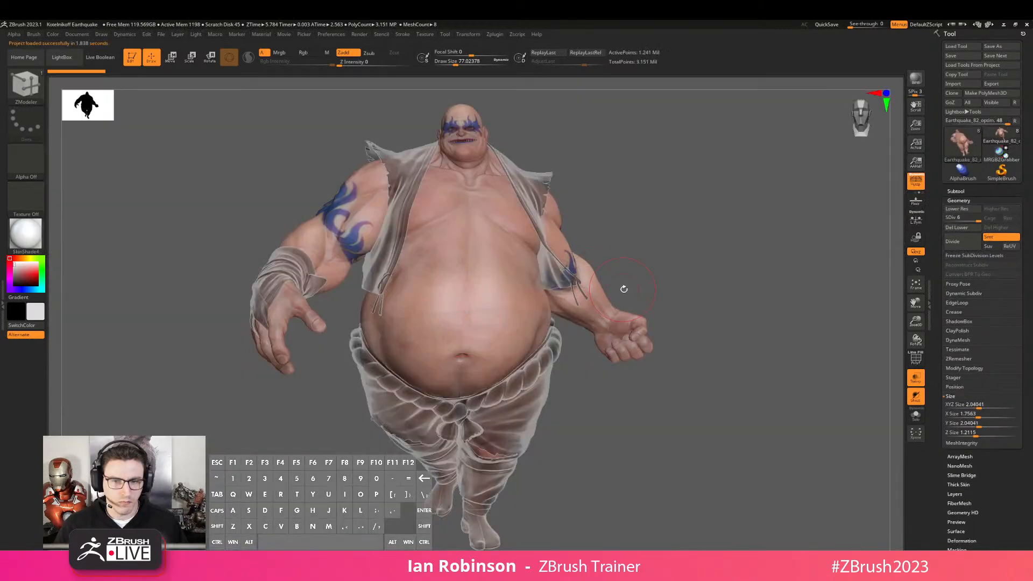
Turn off transparency on the Earthquake character and examine its geometry size values
alt+drag(623, 288, 738, 243)
click(912, 380)
drag(806, 328, 751, 320)
key(shift)
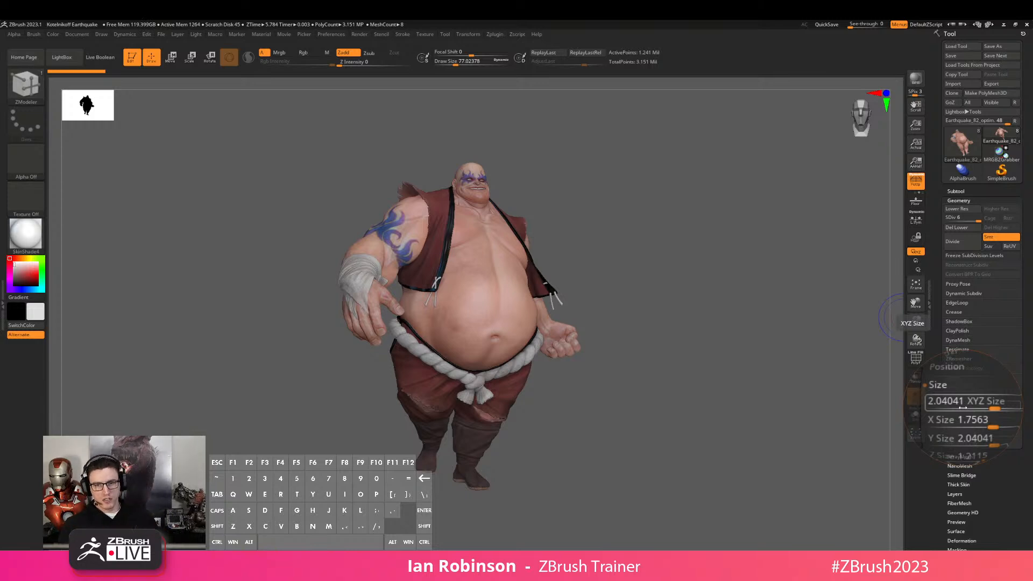
Open the Dog.ZPR sample project without saving changes and examine the dog's geometry size values
key(comma)
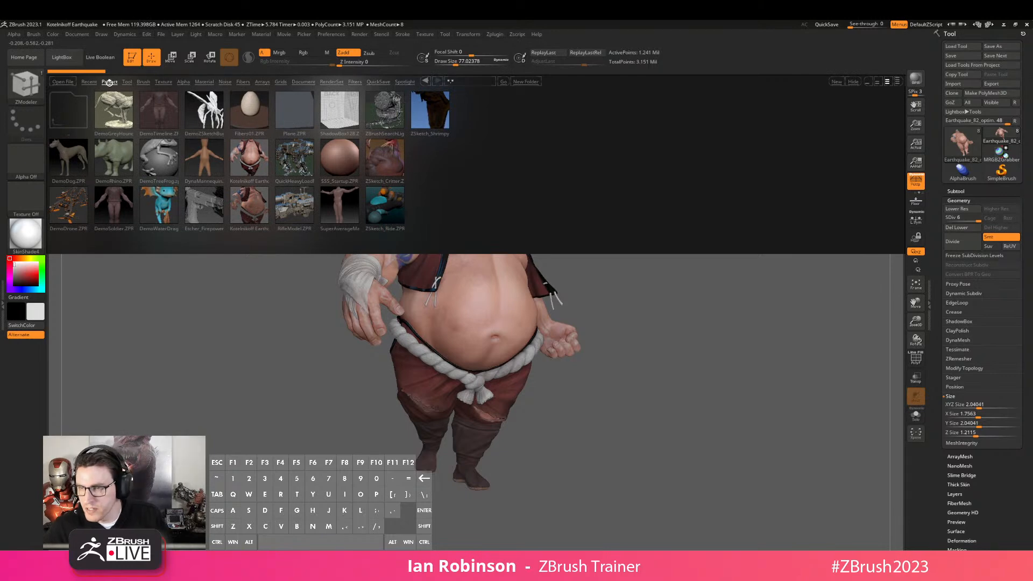
click(109, 82)
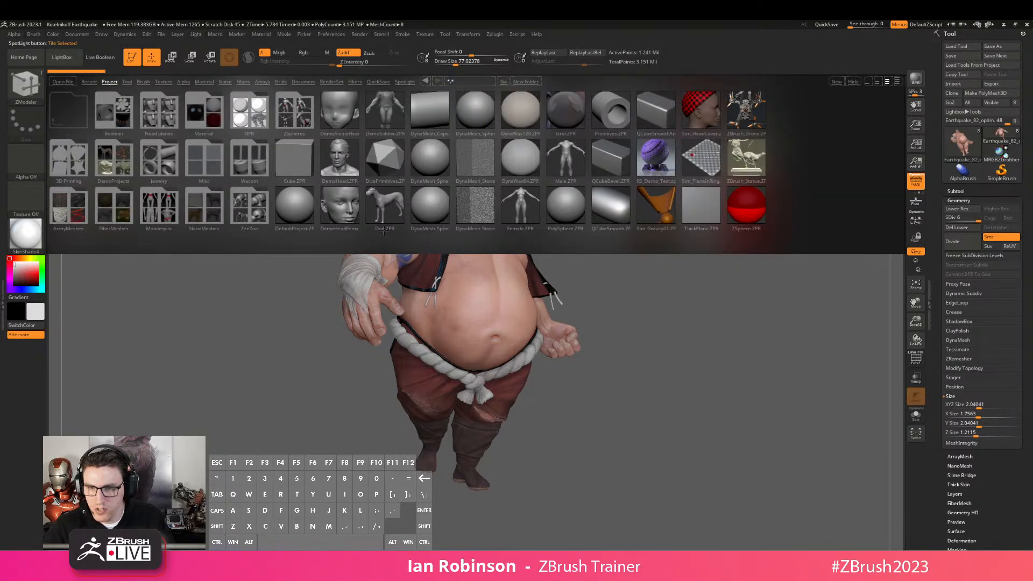
double_click(385, 205)
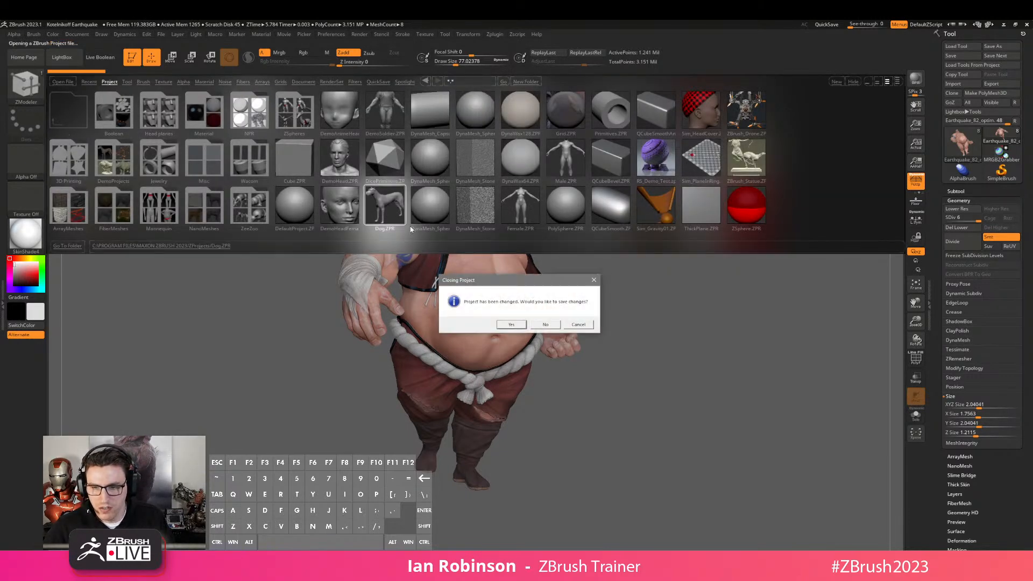
click(595, 319)
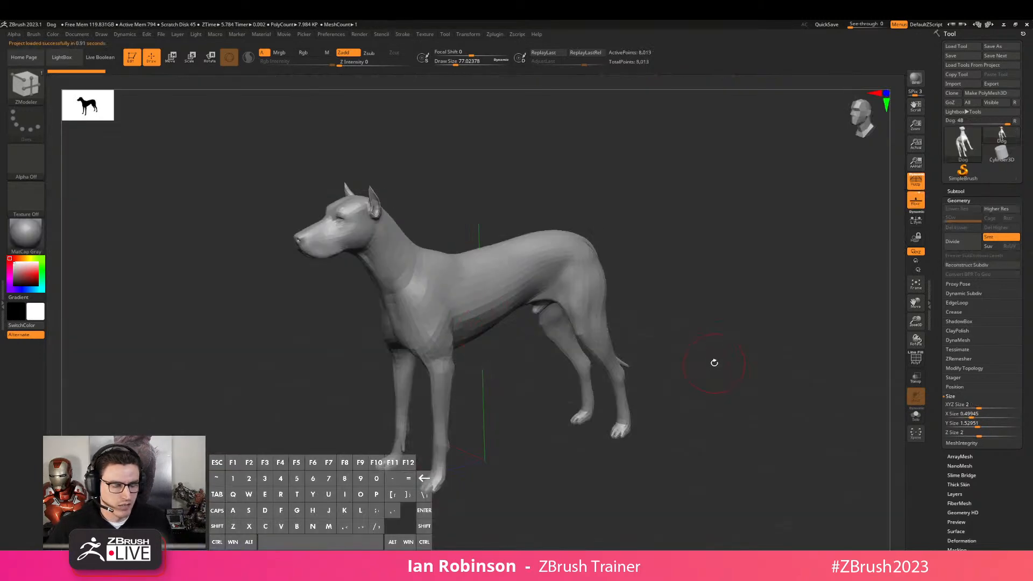
key(shift+m)
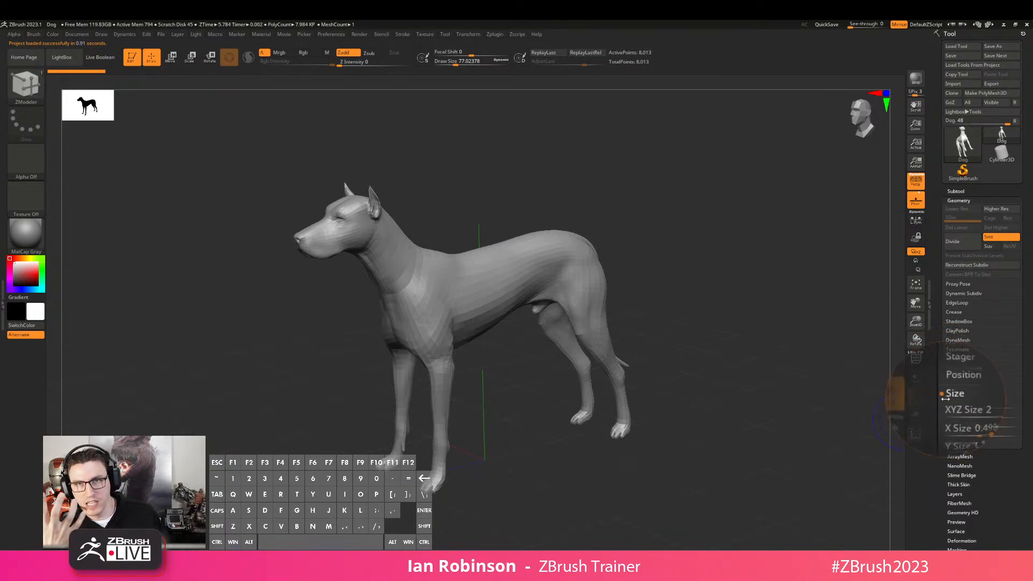
alt+drag(767, 314, 772, 274)
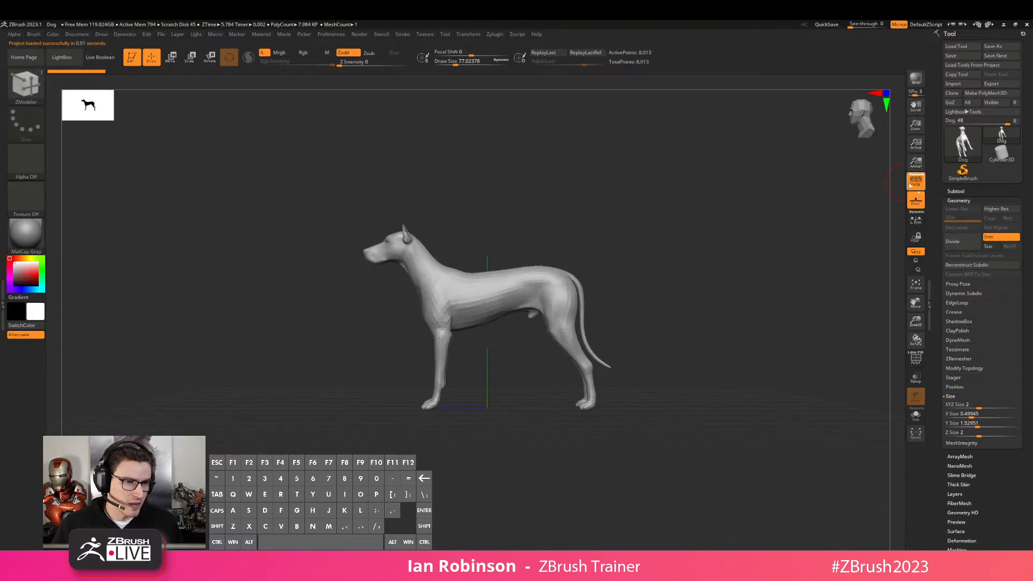
Open the Lightsaber_RS_Render.ZPR project from the Lightsaber folder without saving changes to the dog project
click(972, 66)
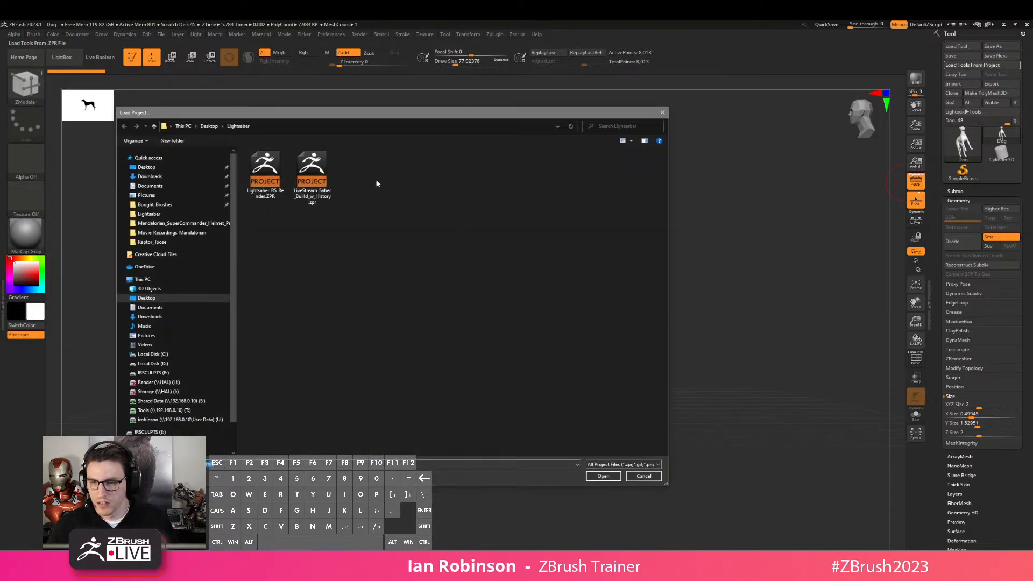
key(Escape)
key(ctrl+o)
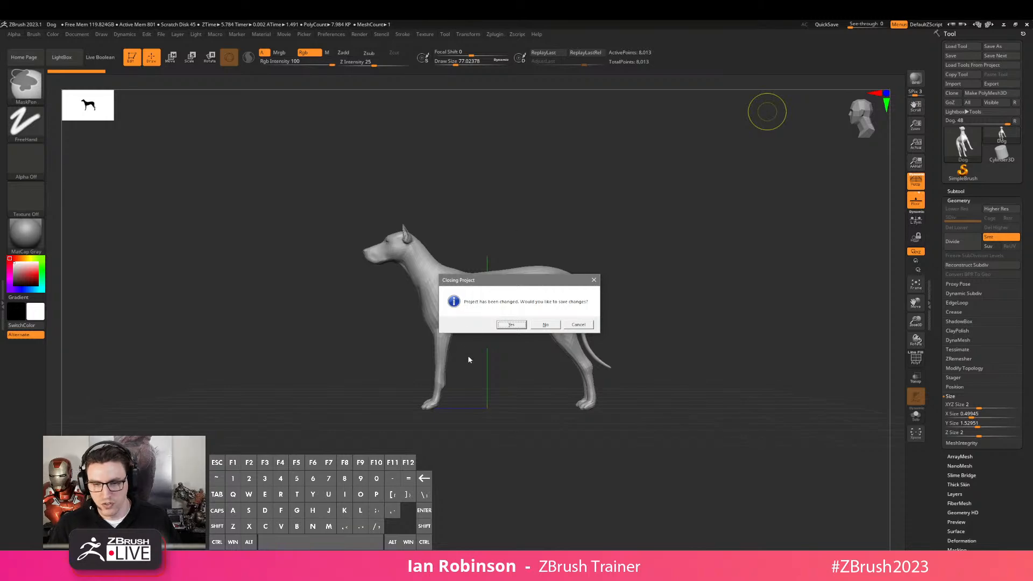
click(545, 324)
click(274, 184)
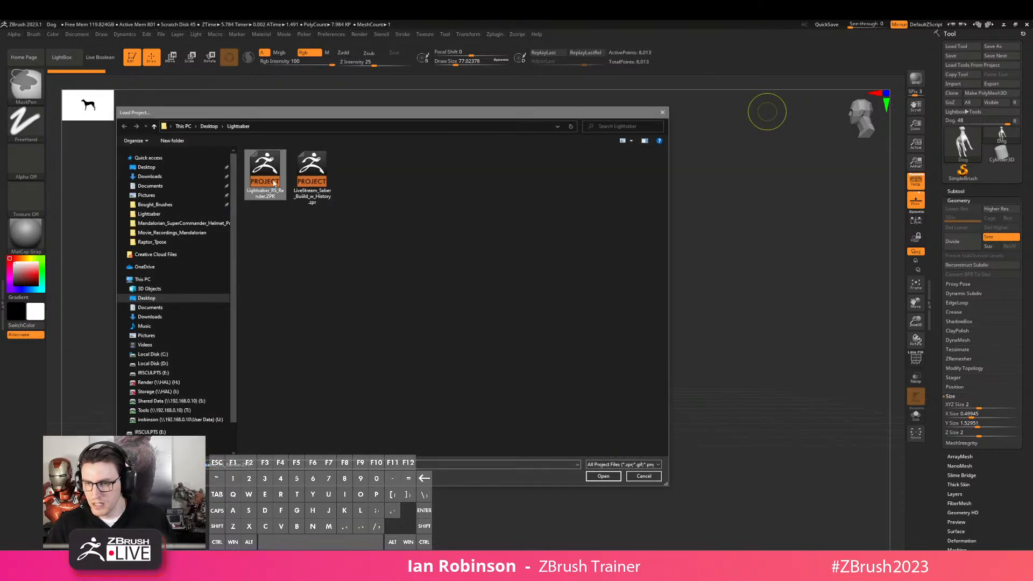
key(Return)
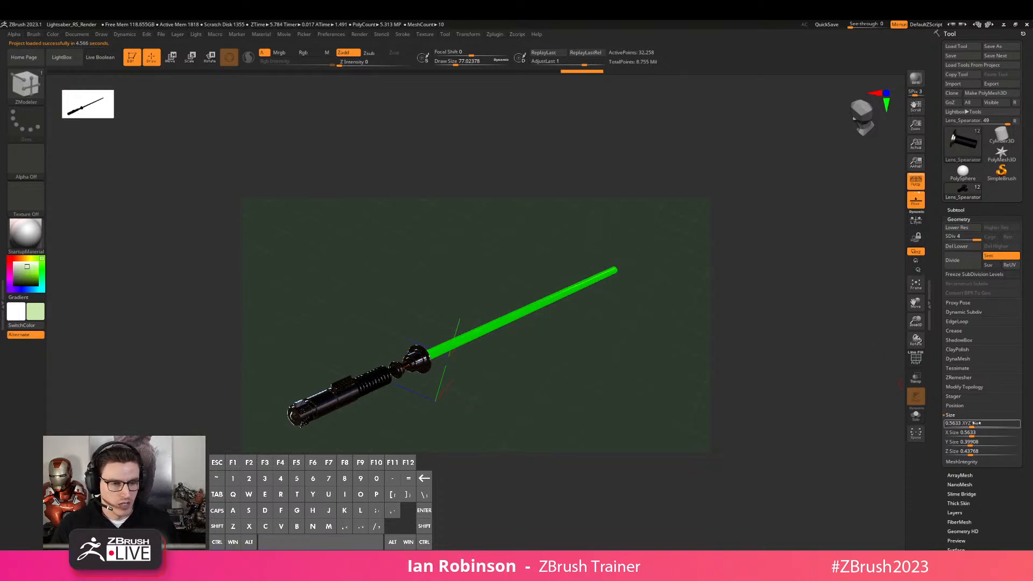
Set the Lens_Spearator subtool's XYZ size to 2 and try applying that action to all subtools
drag(976, 423, 976, 423)
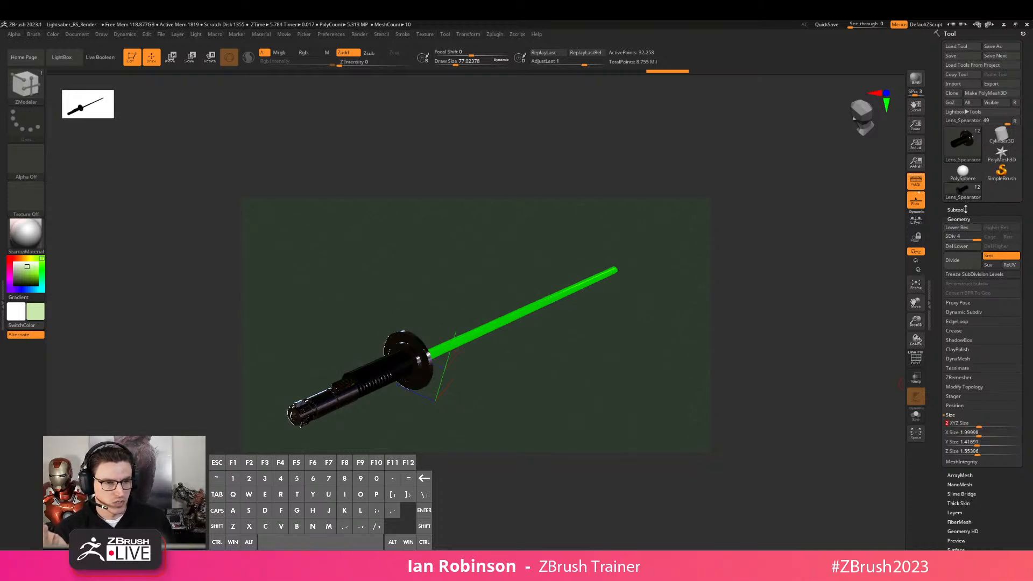
click(957, 210)
click(953, 400)
click(918, 443)
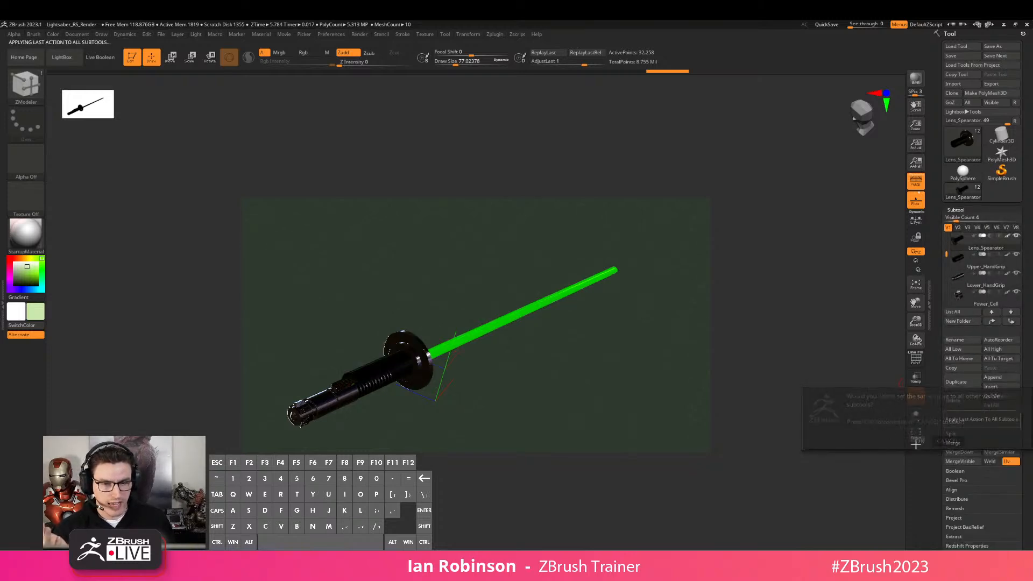
Review the Lens_Spearator geometry size values and undo the resize
click(961, 211)
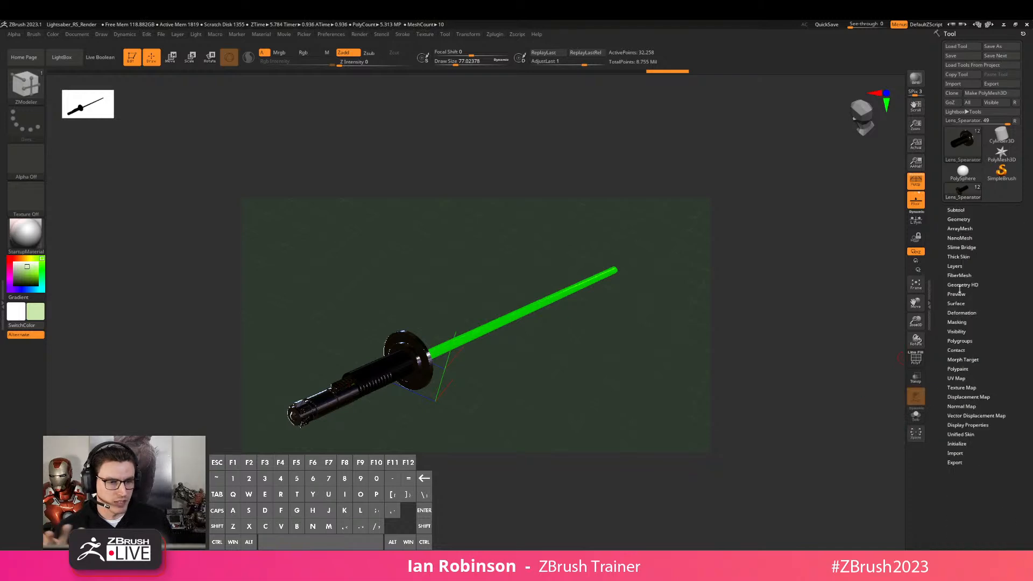
click(958, 220)
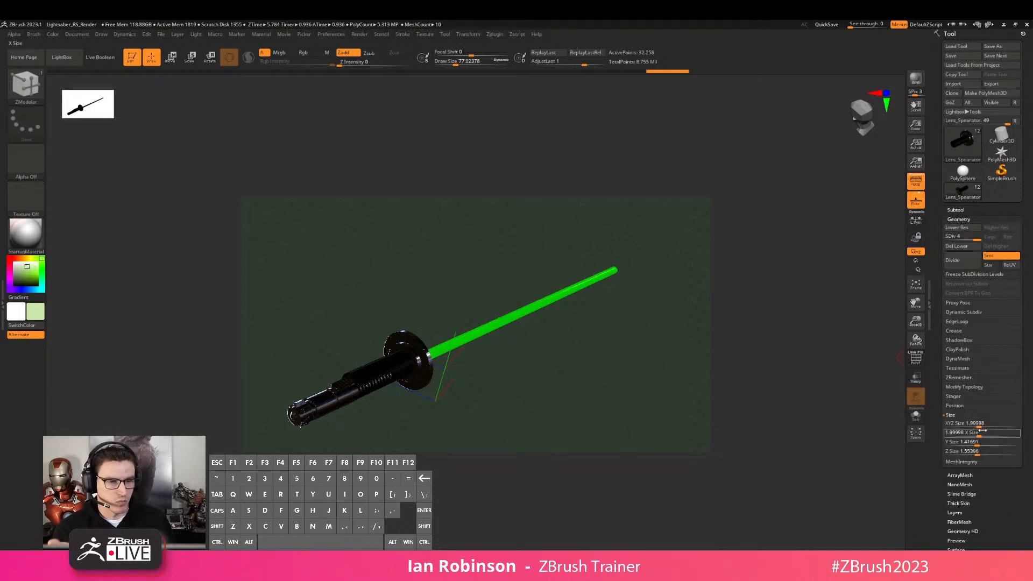
mouse_move(737, 295)
mouse_down()
mouse_move(707, 309)
mouse_move(716, 348)
mouse_move(701, 351)
mouse_move(710, 320)
mouse_up()
key(shift+f)
key(shift+f)
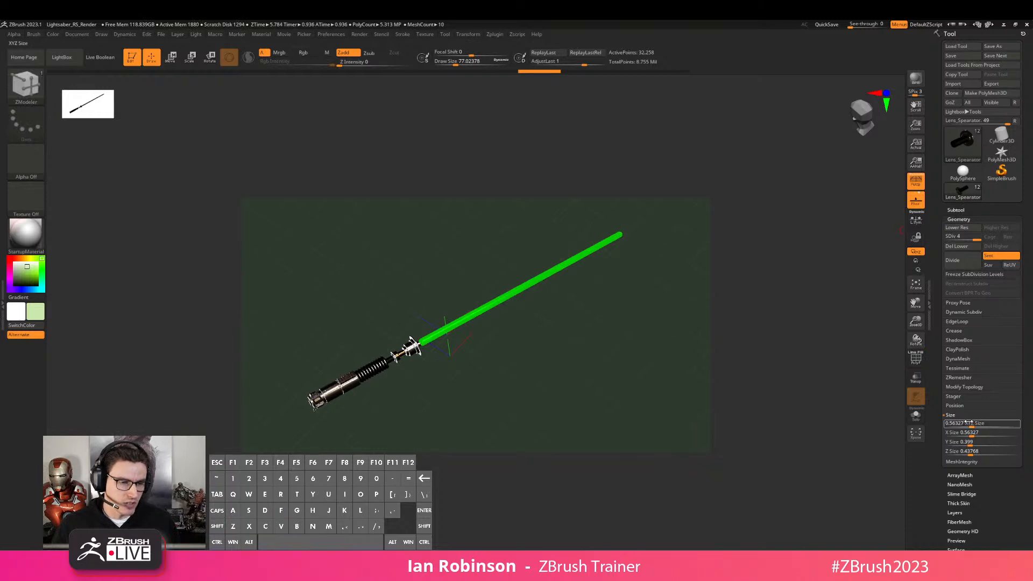
Combine the lightsaber's subtools into a single mesh with Transpose Master's TPoseMesh
click(495, 35)
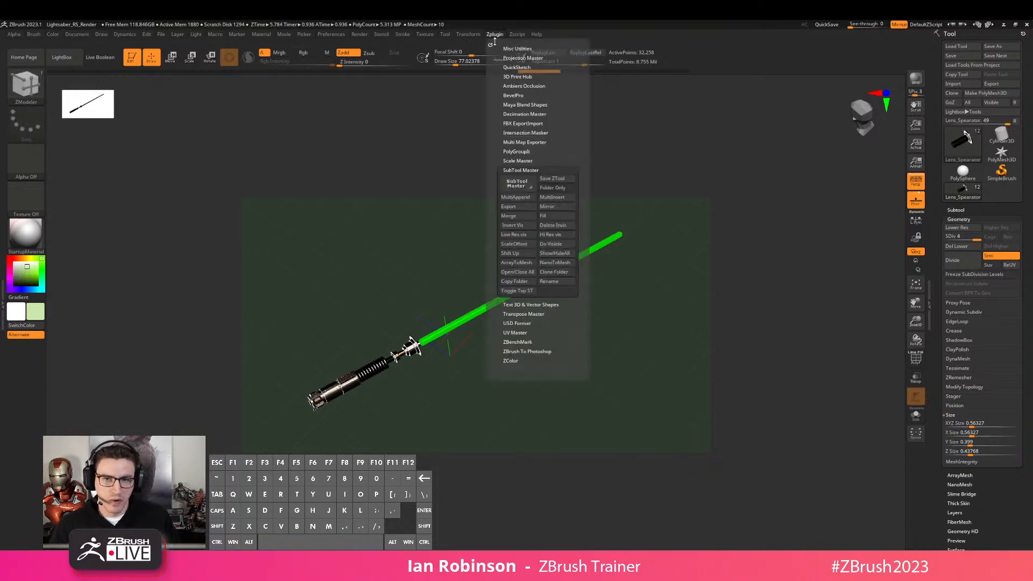
click(519, 170)
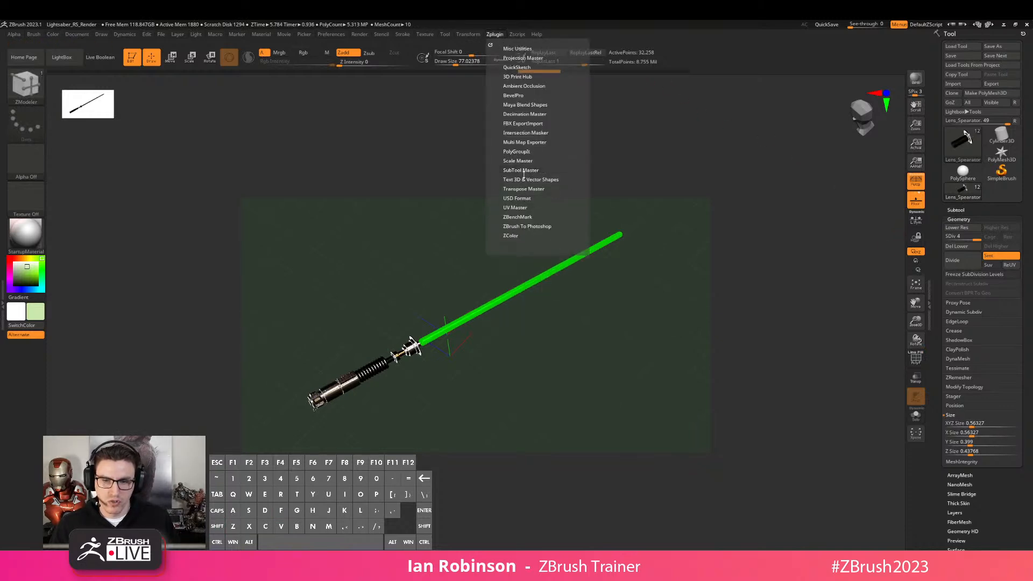
click(528, 189)
click(530, 202)
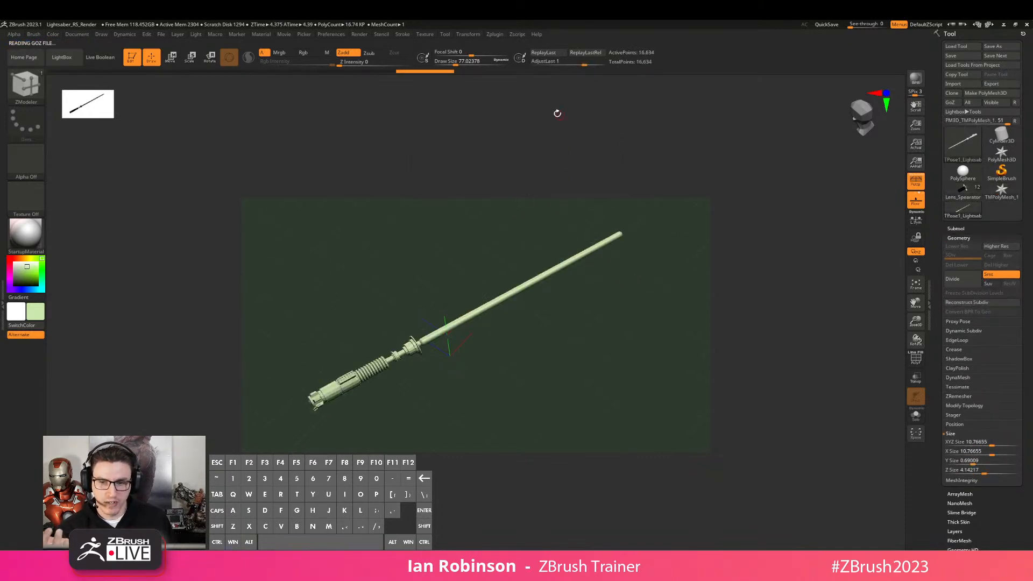
Unify the combined TPose lightsaber mesh and inspect it in the object preview
click(967, 238)
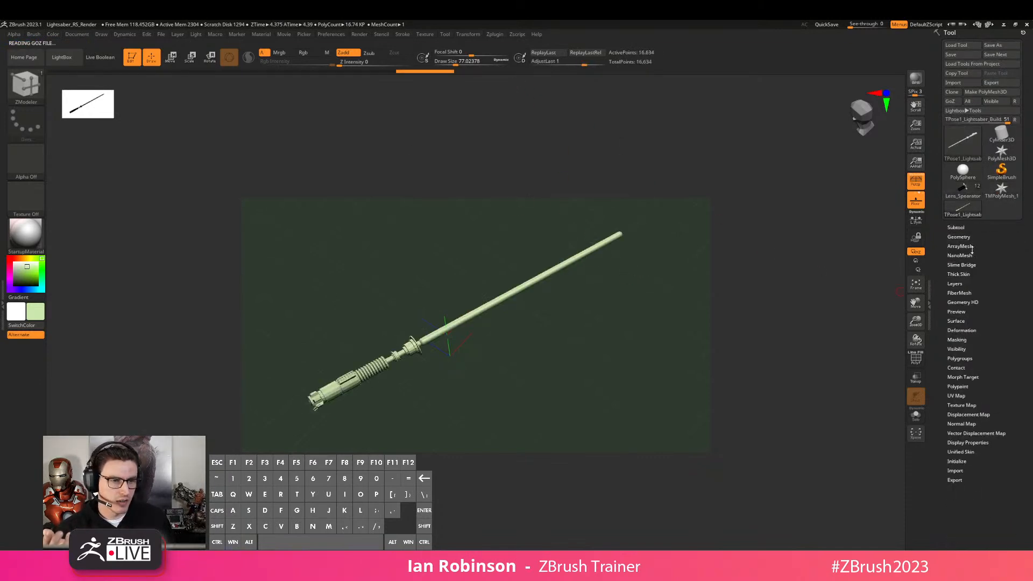
click(962, 331)
click(964, 244)
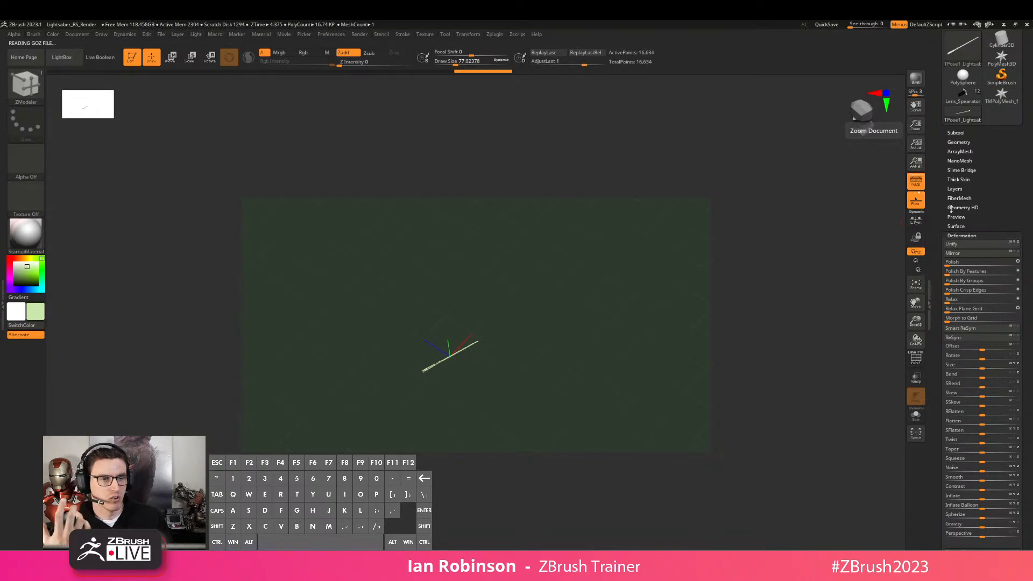
drag(965, 217, 965, 219)
click(965, 218)
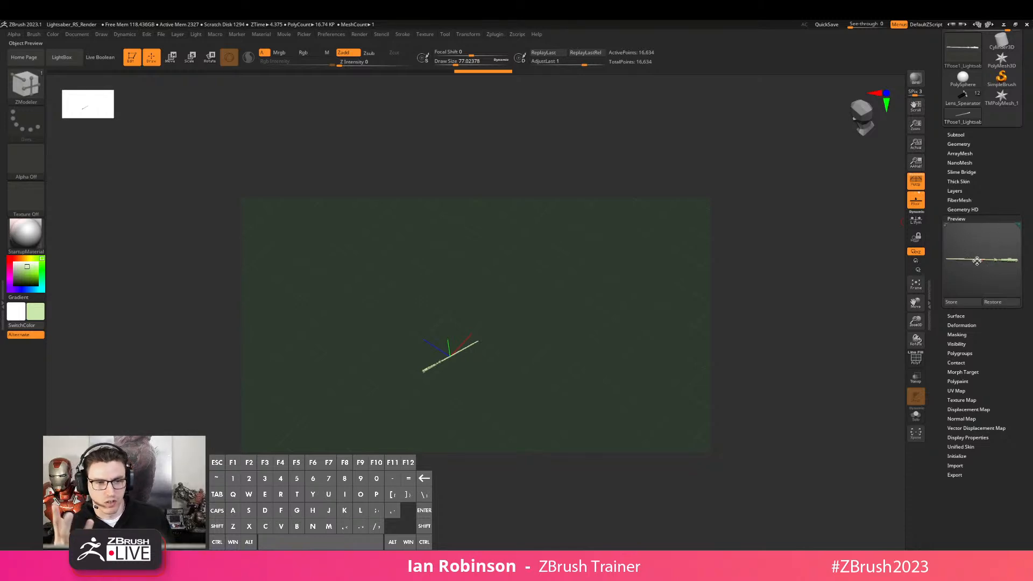
Switch back to the original multi-subtool lightsaber, unify the Lens_Spearator subtool, and examine its geometry size values
click(964, 99)
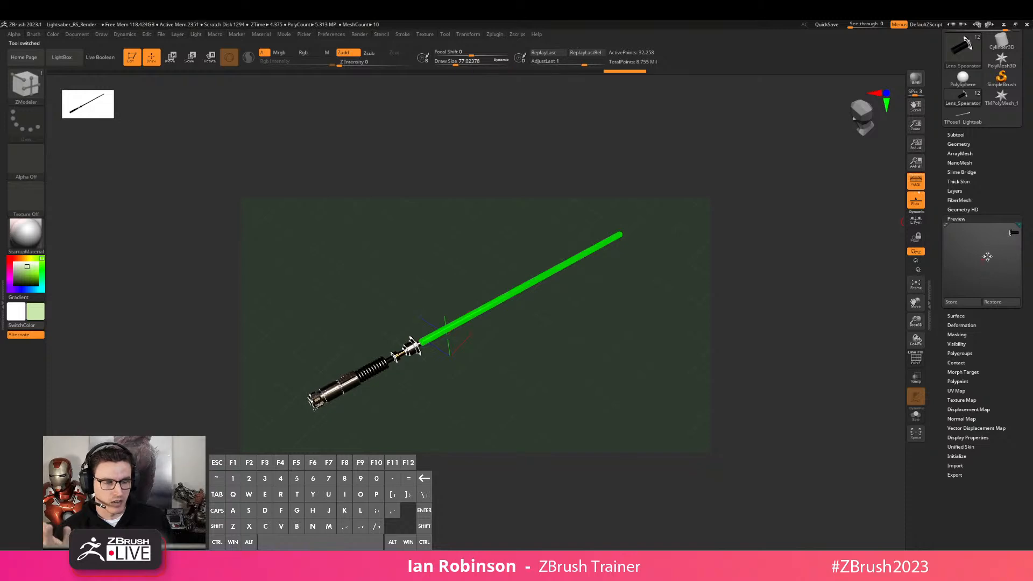
drag(967, 325, 970, 321)
key(shift)
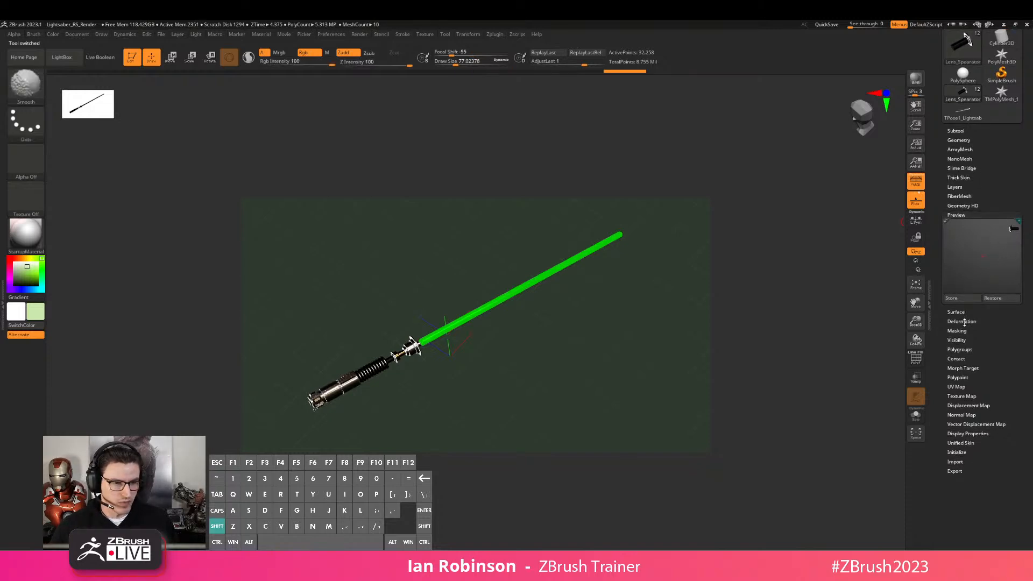
click(961, 321)
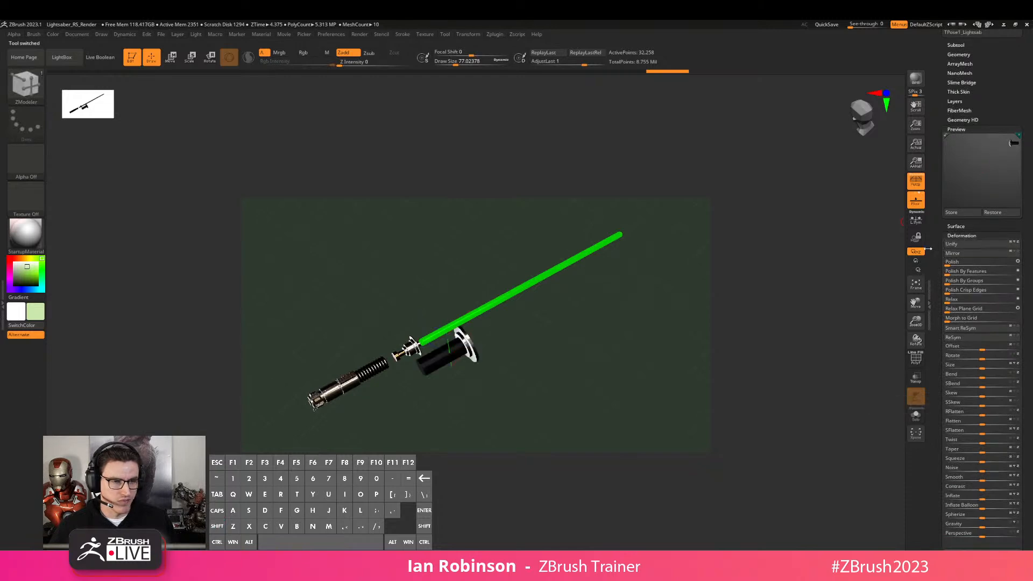
alt+drag(807, 264, 619, 358)
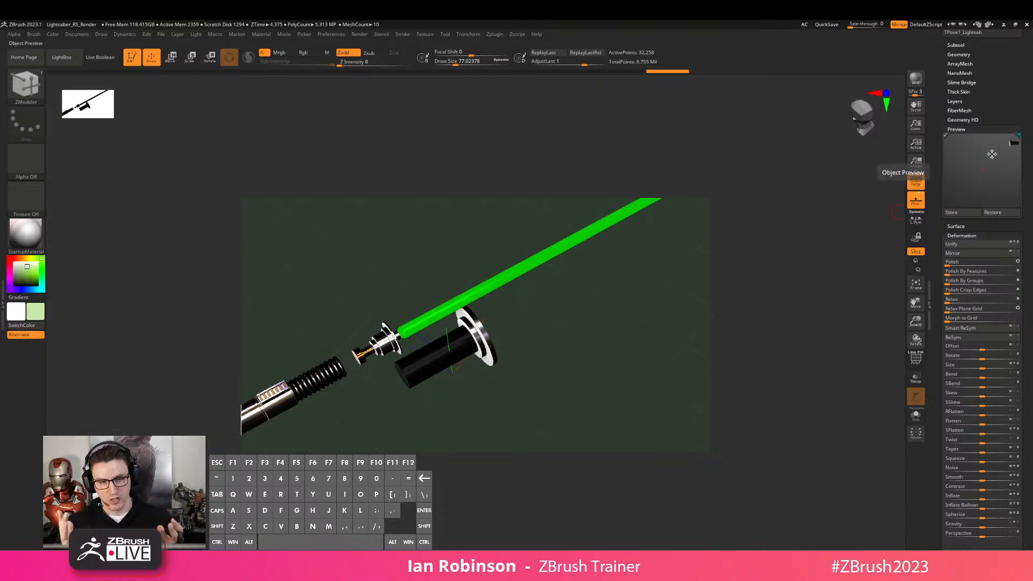
click(960, 55)
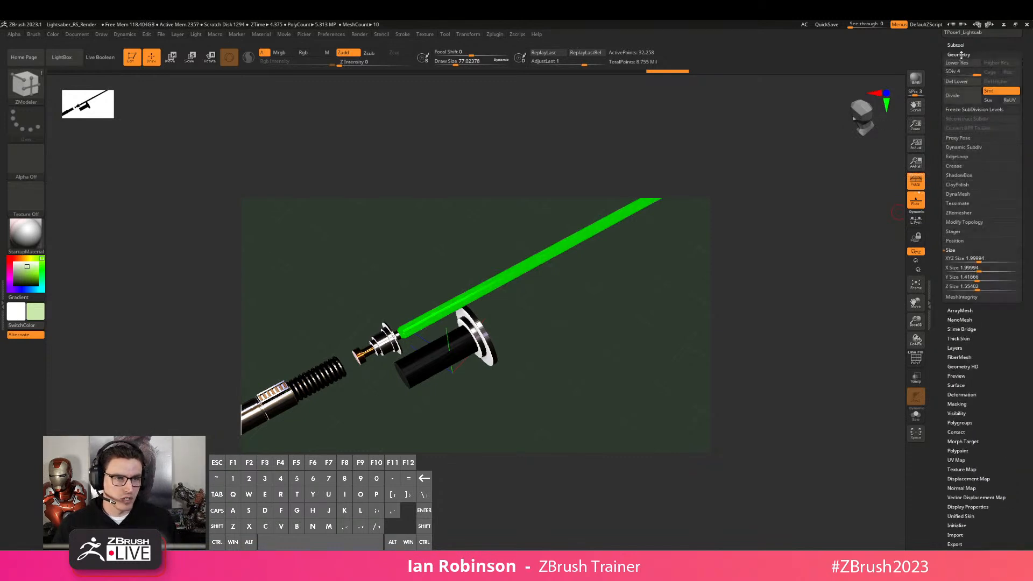
key(shift)
key(shift+x)
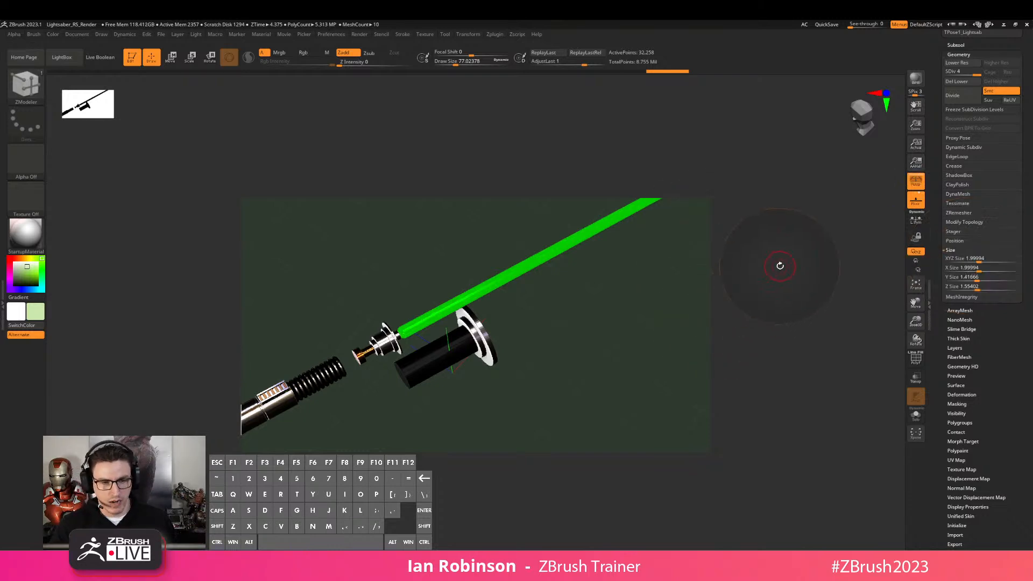
key(shift+x)
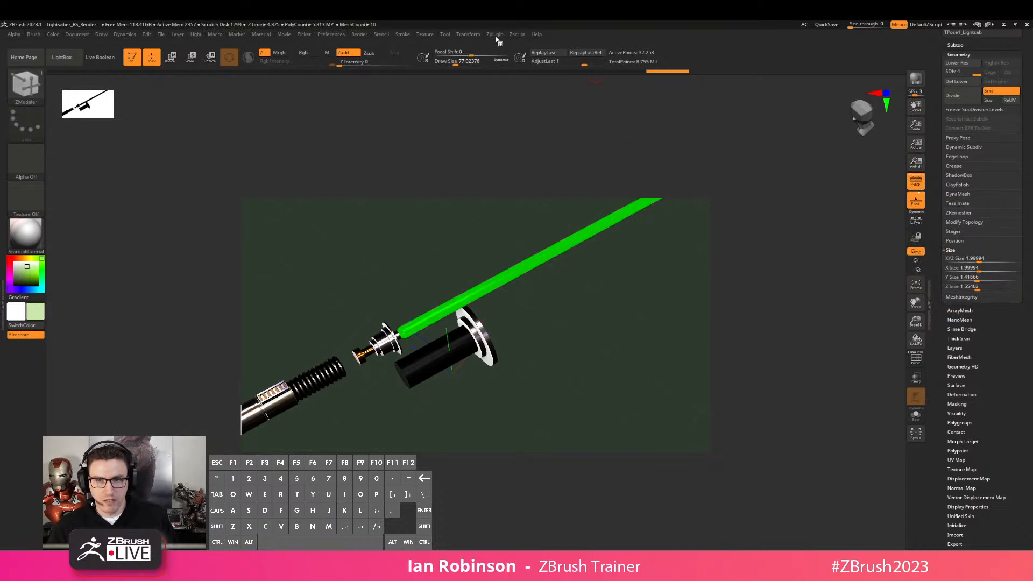
Examine the unified TPose mesh's size values, return to the original lightsaber tool, and undo the Lens_Spearator's Unify
drag(1022, 72, 1022, 228)
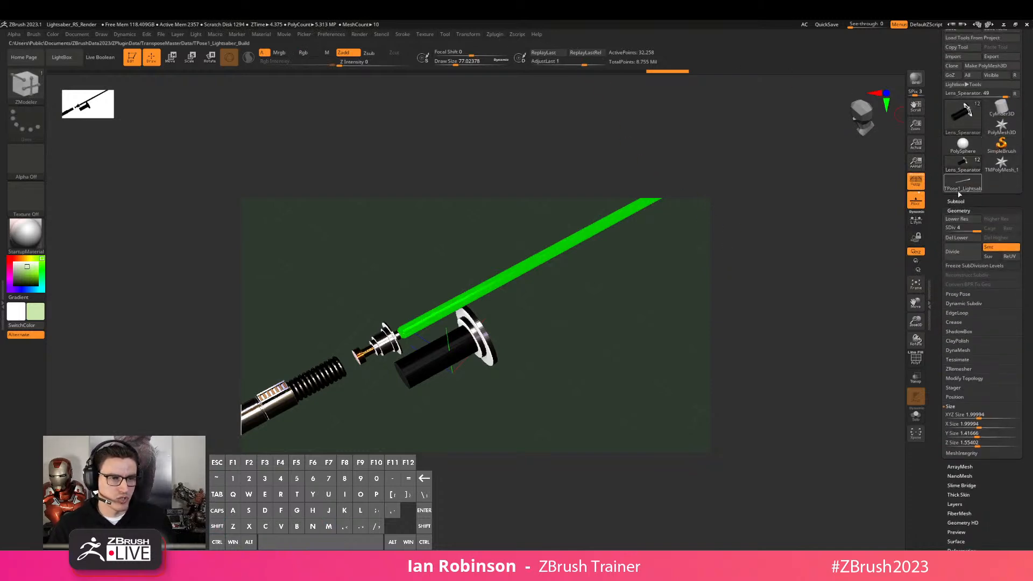
click(962, 183)
alt+drag(724, 271, 703, 369)
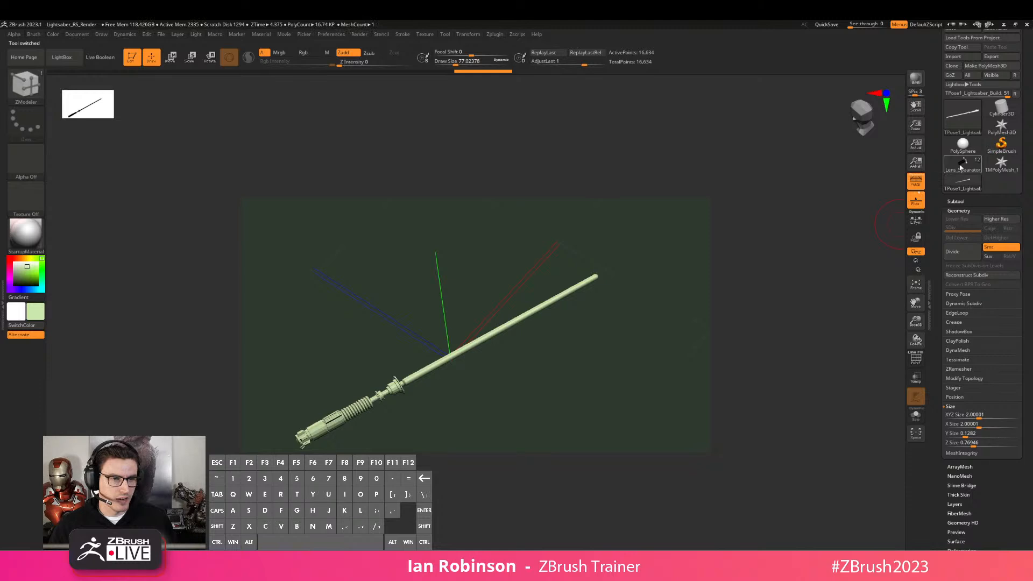
click(962, 168)
key(f)
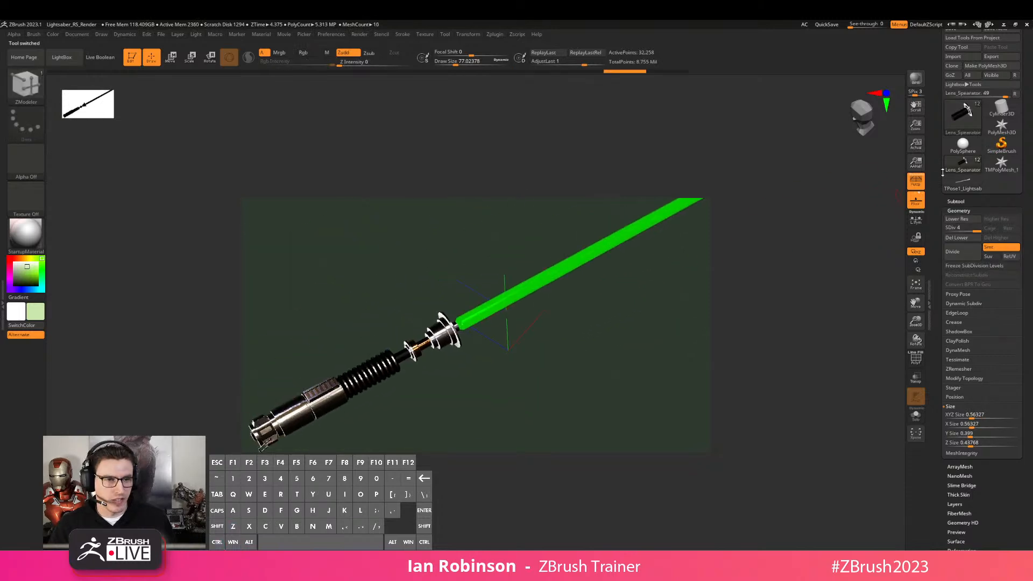
Create a second TPoseMesh from the original lightsaber, unify it, and examine its geometry size values
click(494, 34)
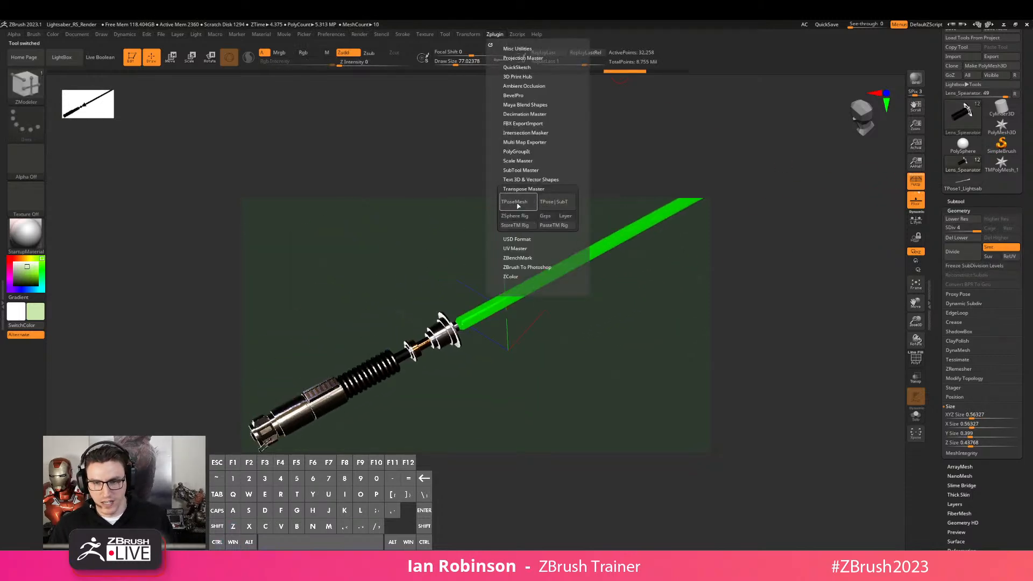
click(517, 207)
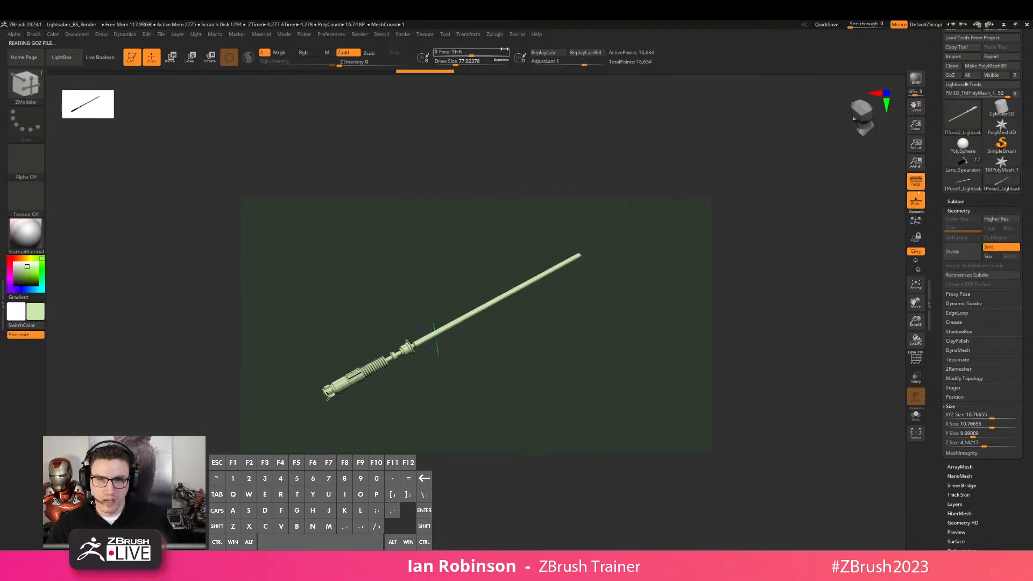
click(958, 210)
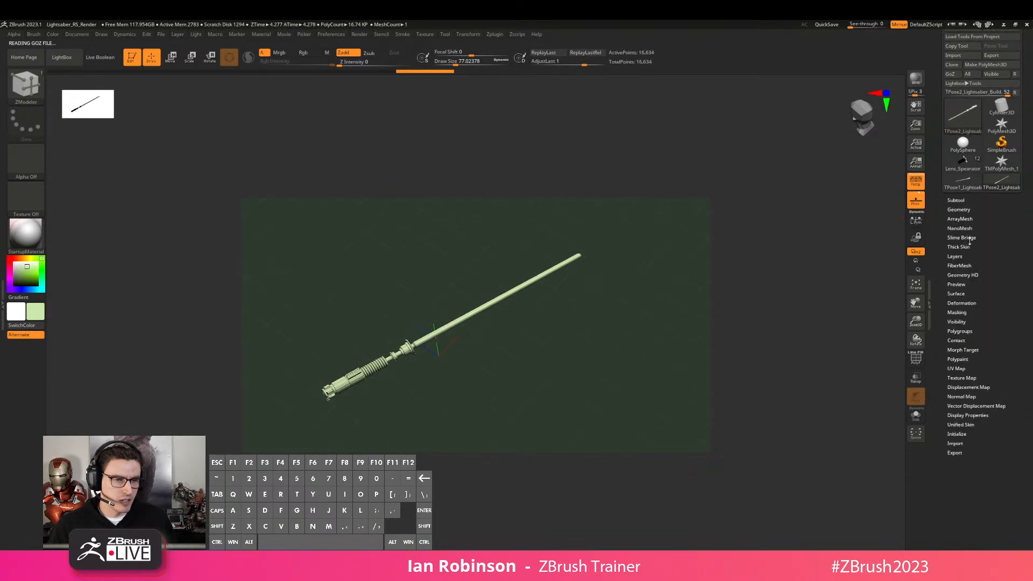
click(966, 303)
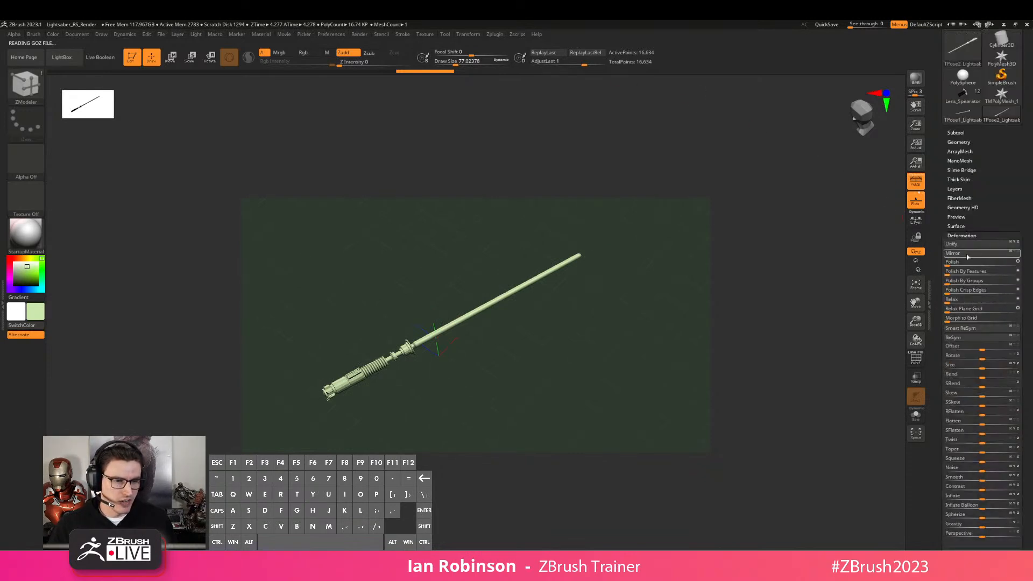
click(965, 244)
click(959, 142)
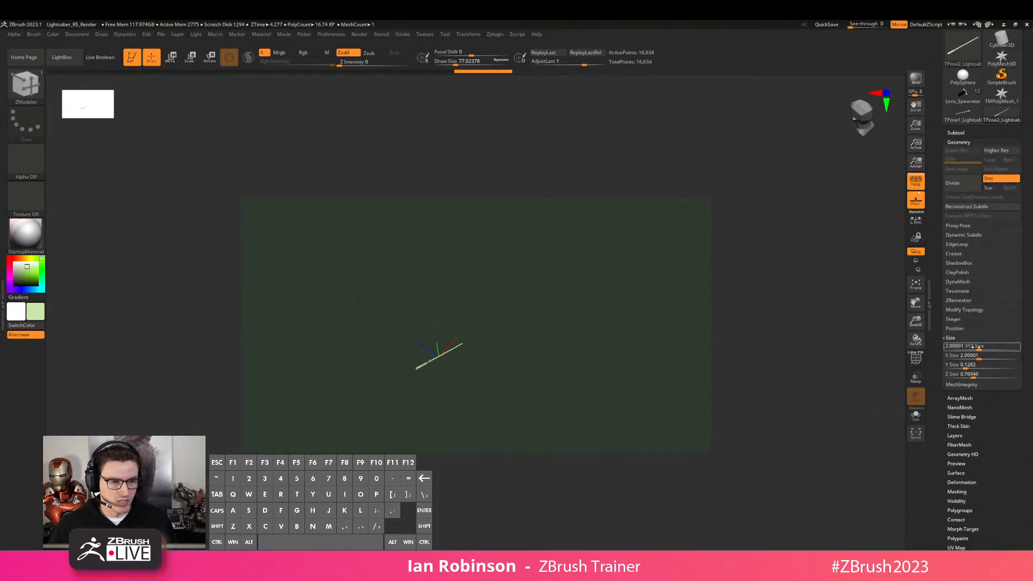
Scale the unified TPose lightsaber mesh up uniformly with the gizmo to an XYZ size of about 20
key(w)
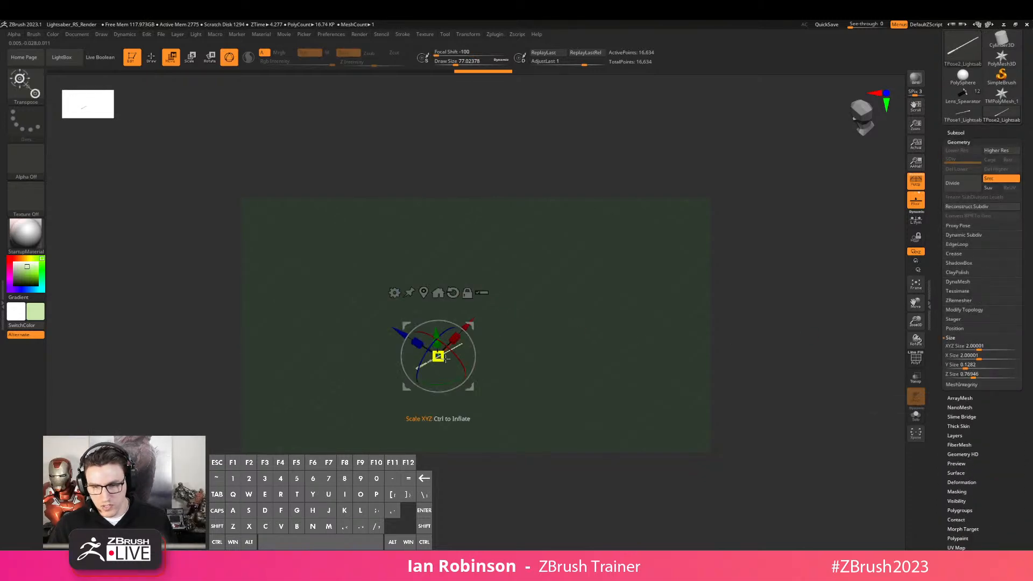
drag(457, 362, 527, 368)
key(ctrl+z)
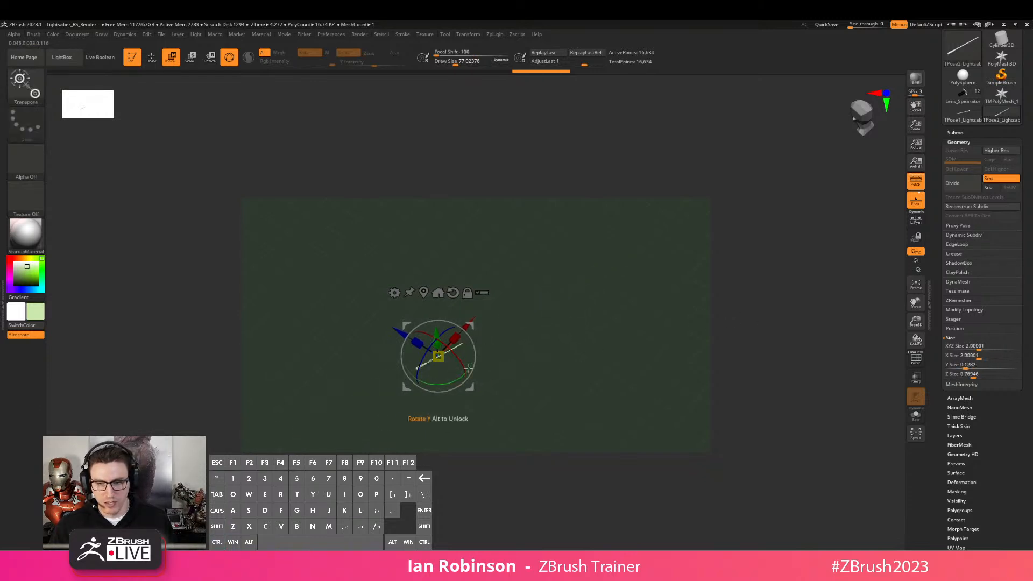
drag(471, 386, 505, 371)
key(ctrl+z)
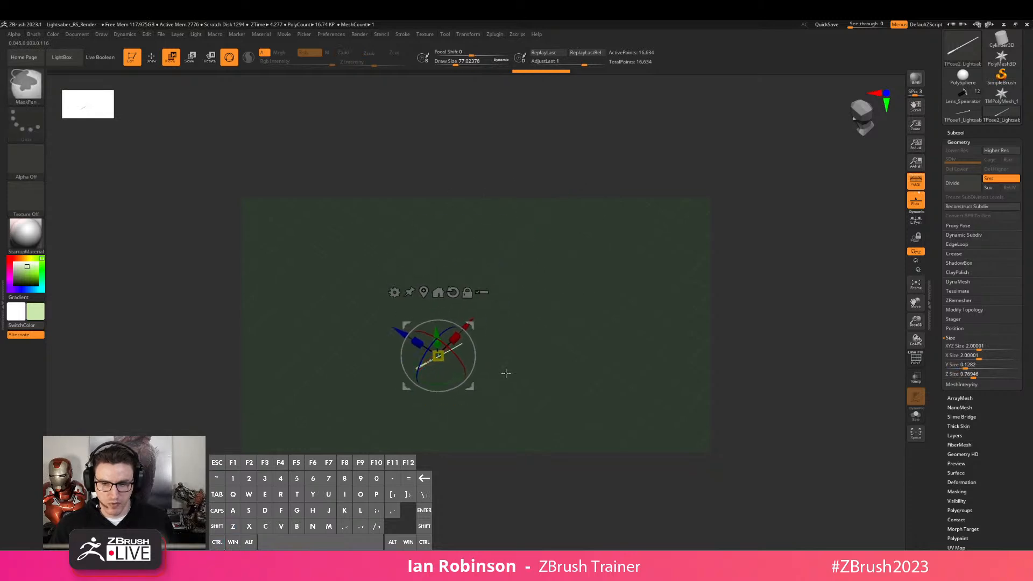
drag(446, 359, 646, 344)
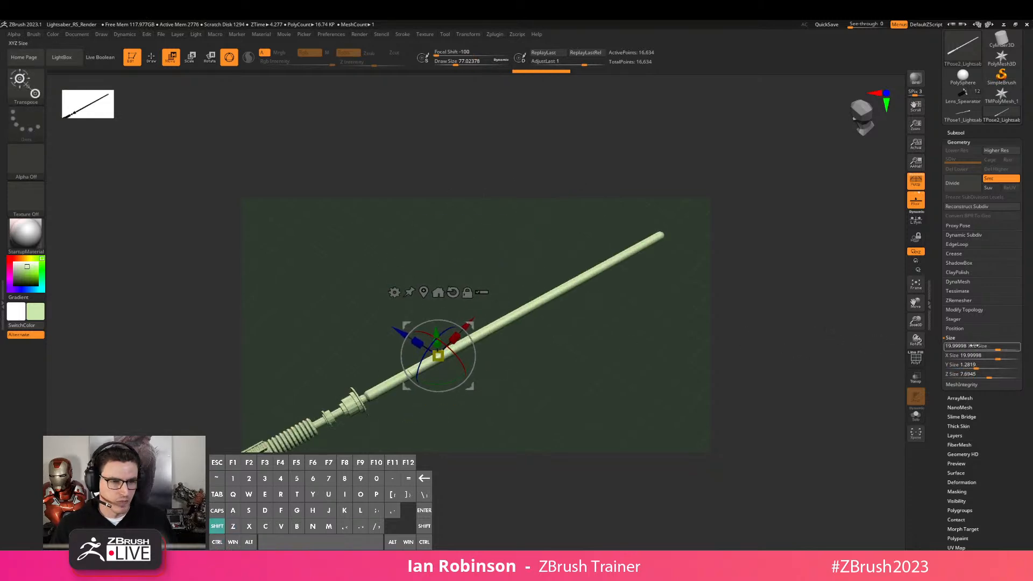
key(shift)
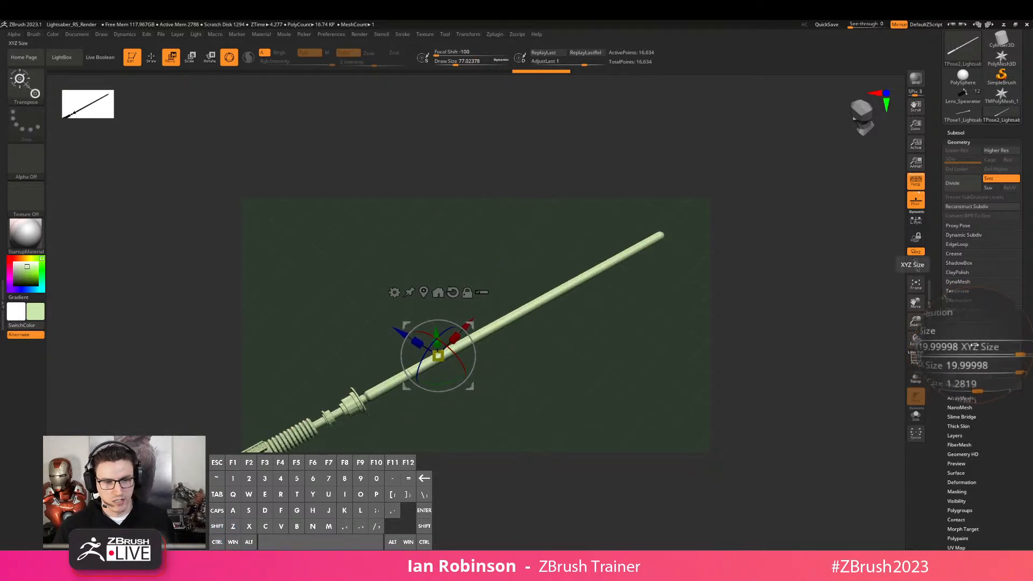
Undo the large scale-up of the unified TPose mesh and transfer its pose back to the original lightsaber subtools
key(shift)
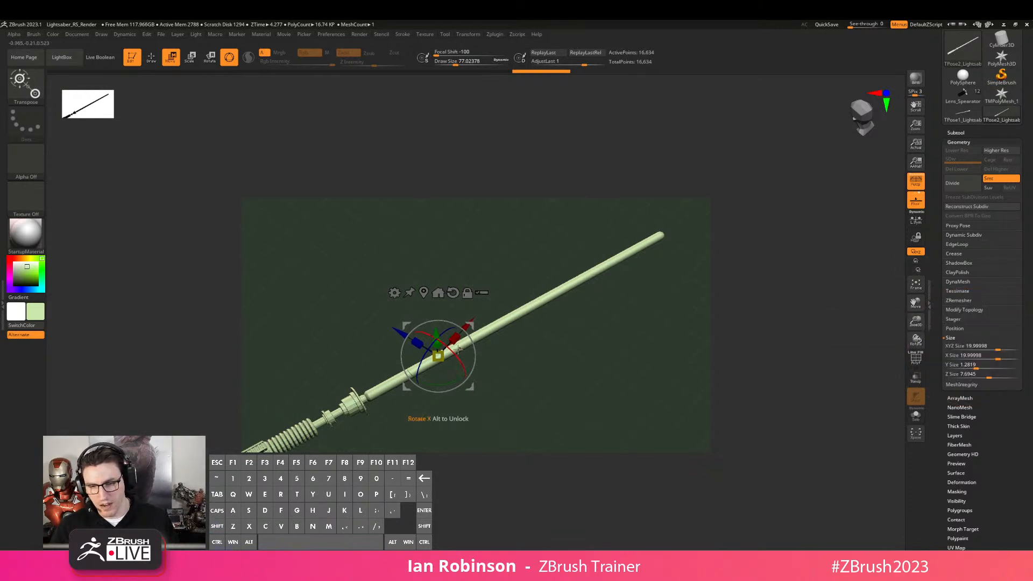
key(ctrl+z)
key(ctrl+z)
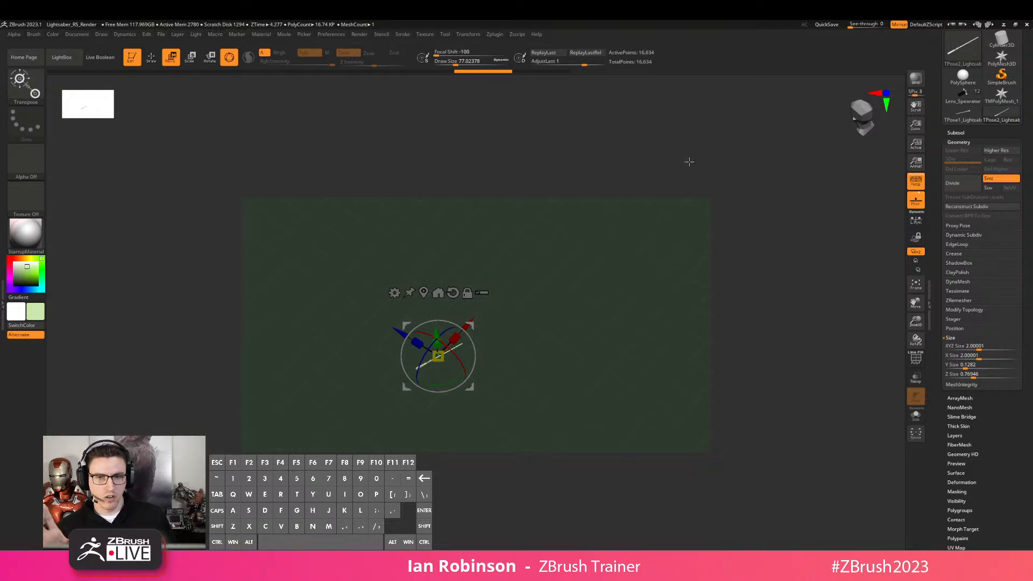
click(499, 38)
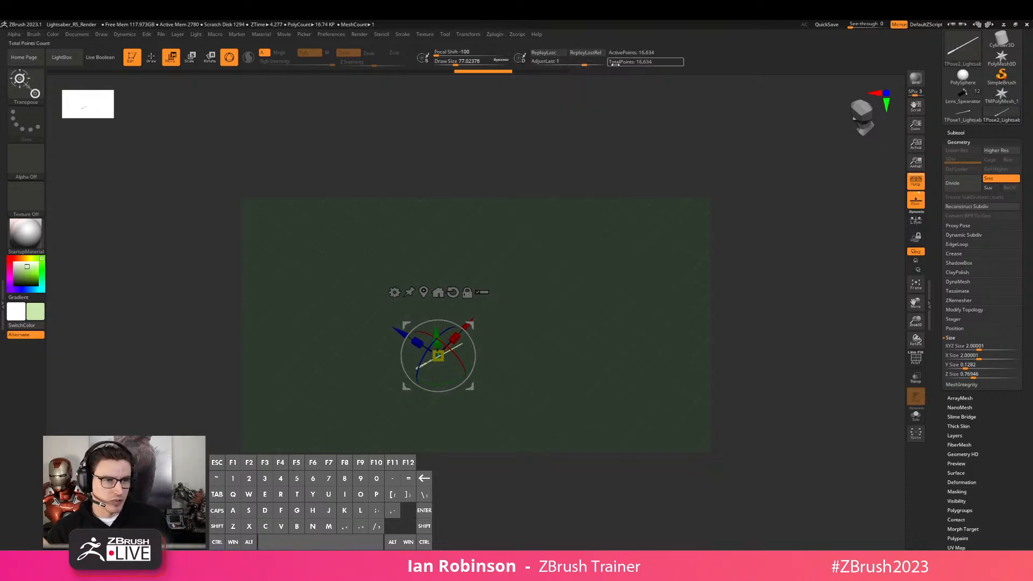
click(495, 35)
click(554, 202)
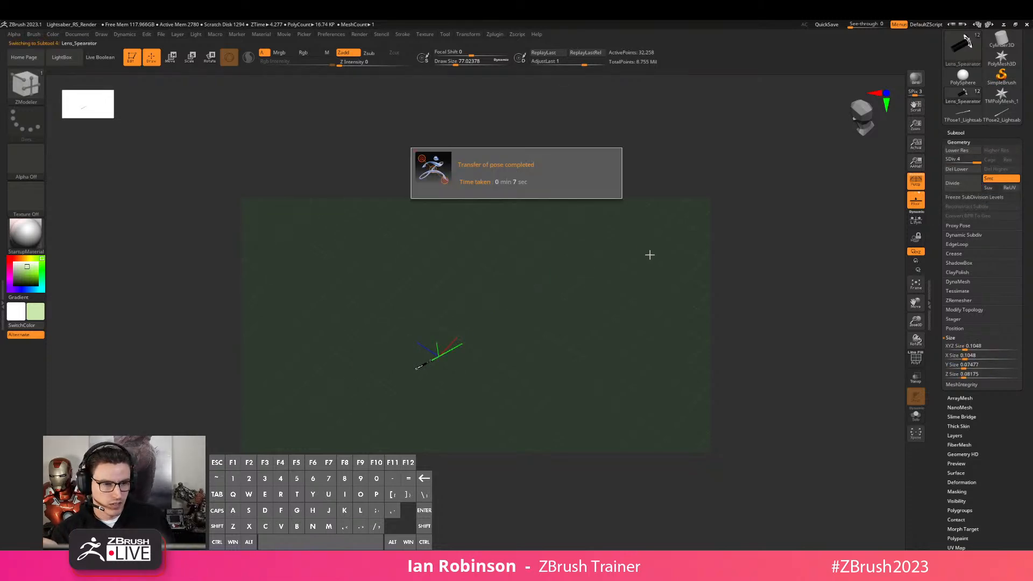
key(shift)
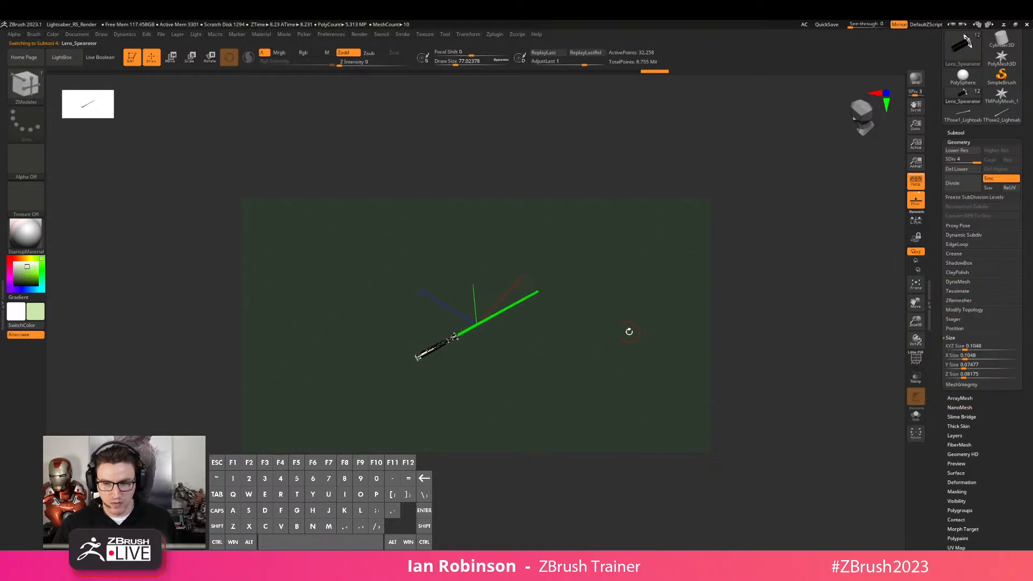
Scale all the lightsaber subtools up together with the gizmo until Lens_Spearator has an XYZ Size of about 2
key(w)
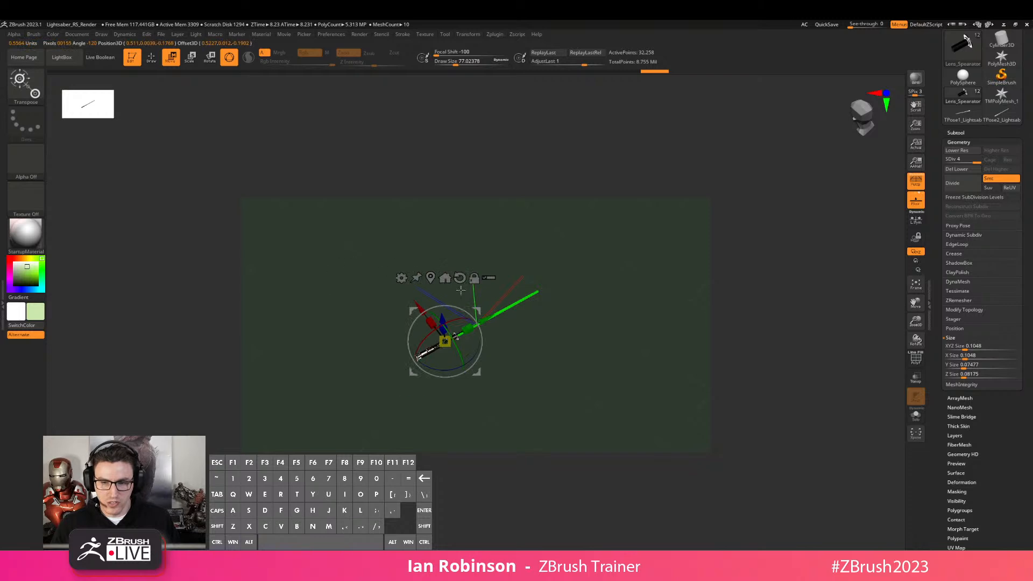
ctrl+shift+drag(572, 266, 420, 391)
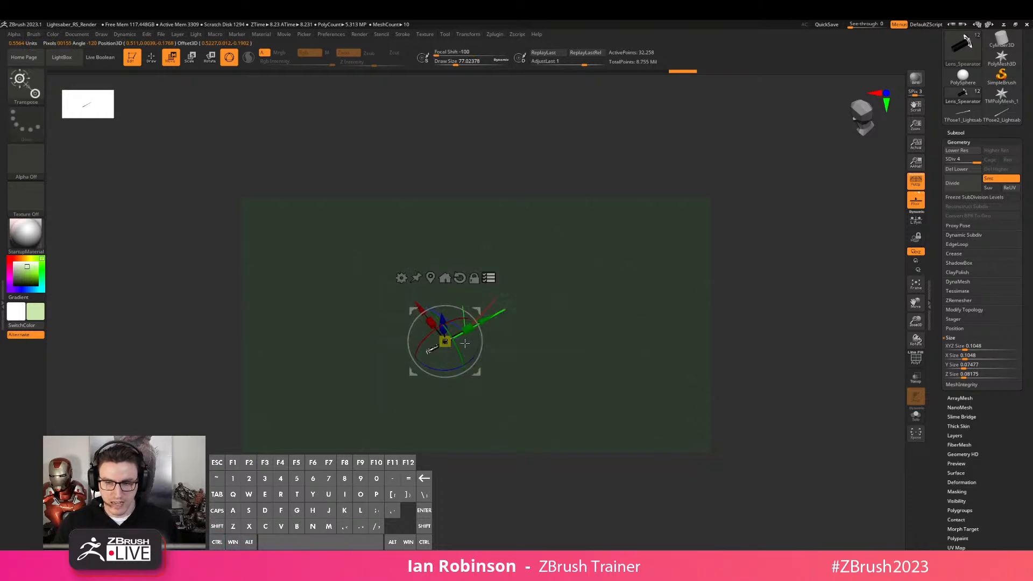
drag(446, 342, 522, 345)
alt+drag(597, 371, 593, 340)
drag(445, 342, 451, 349)
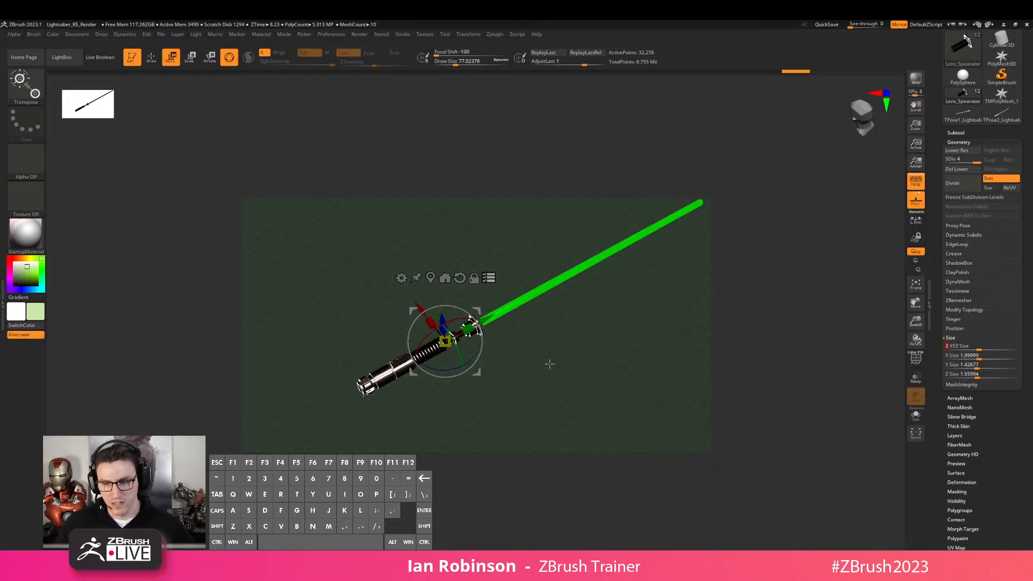
drag(446, 342, 448, 337)
alt+drag(610, 368, 579, 378)
alt+drag(590, 335, 574, 349)
mouse_move(487, 344)
mouse_down()
mouse_move(506, 363)
mouse_move(550, 352)
mouse_up()
key(q)
key(w)
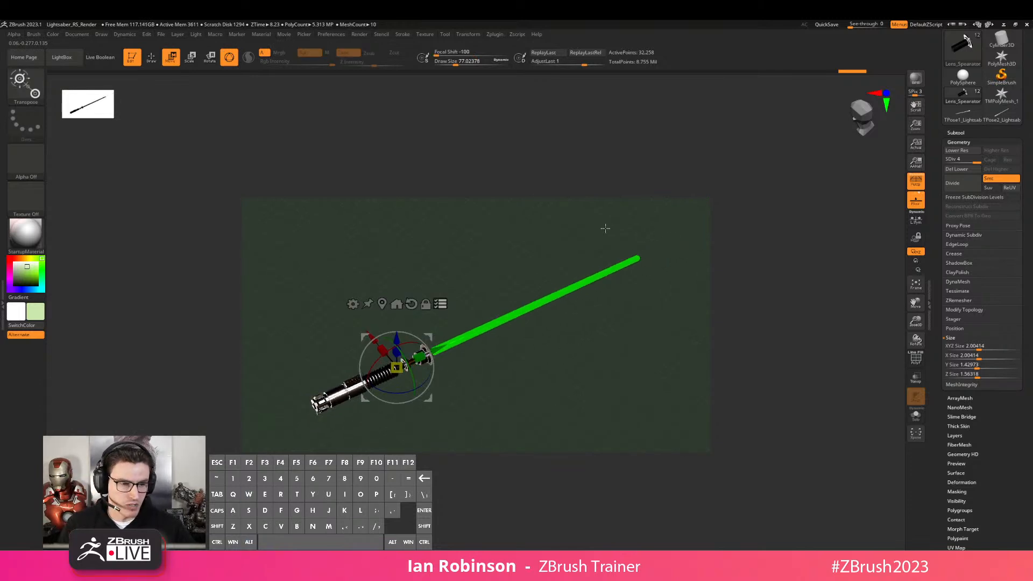
Run ZBrush Scale Unify from Scale Master on the multi-subtool lightsaber
click(495, 34)
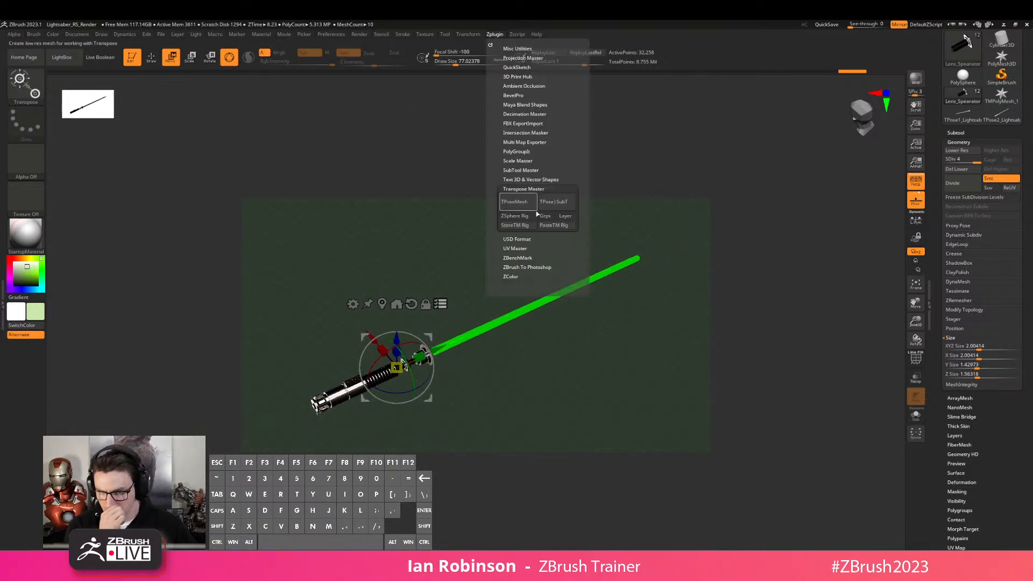
click(532, 181)
click(528, 181)
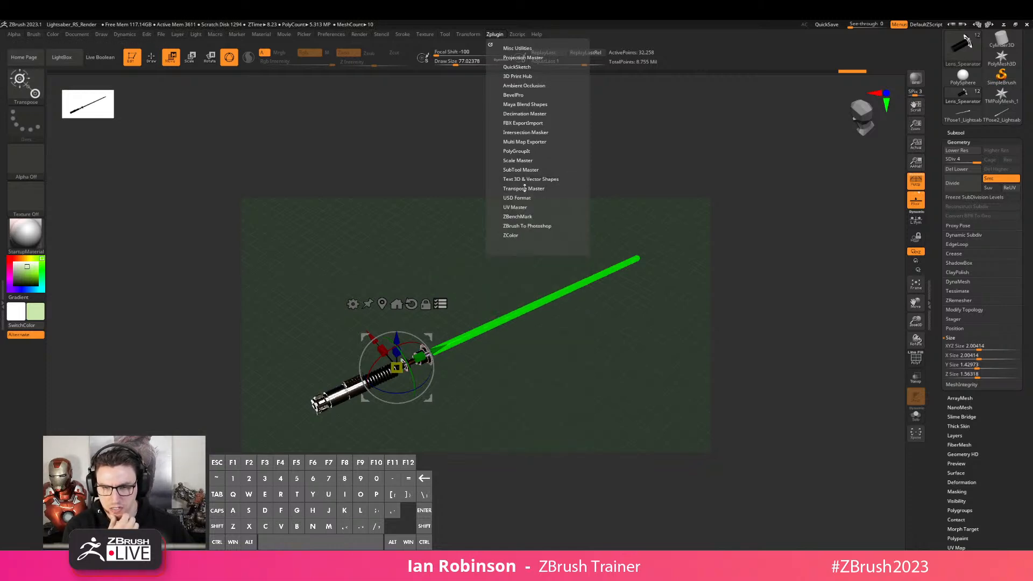
click(527, 160)
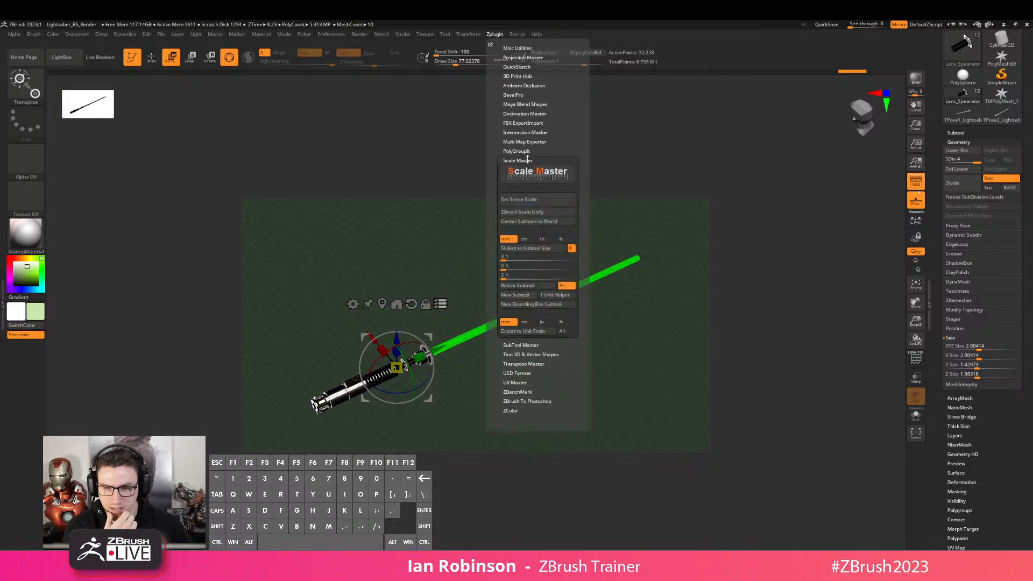
click(532, 212)
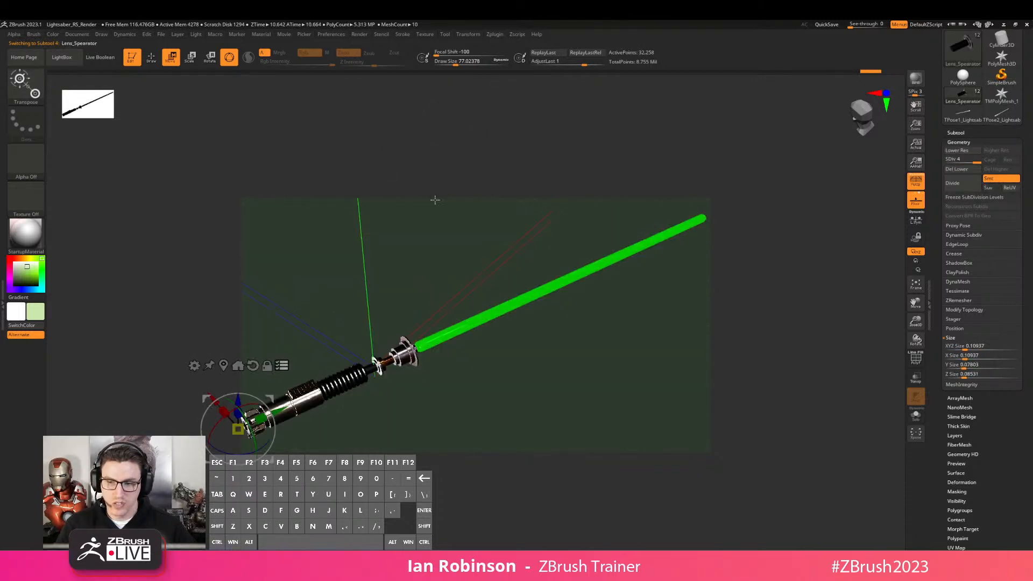
Set the scene scale from the Lens_Spearator subtool, choosing 2.00 x 1.43 x 1.56 mm
key(q)
click(495, 34)
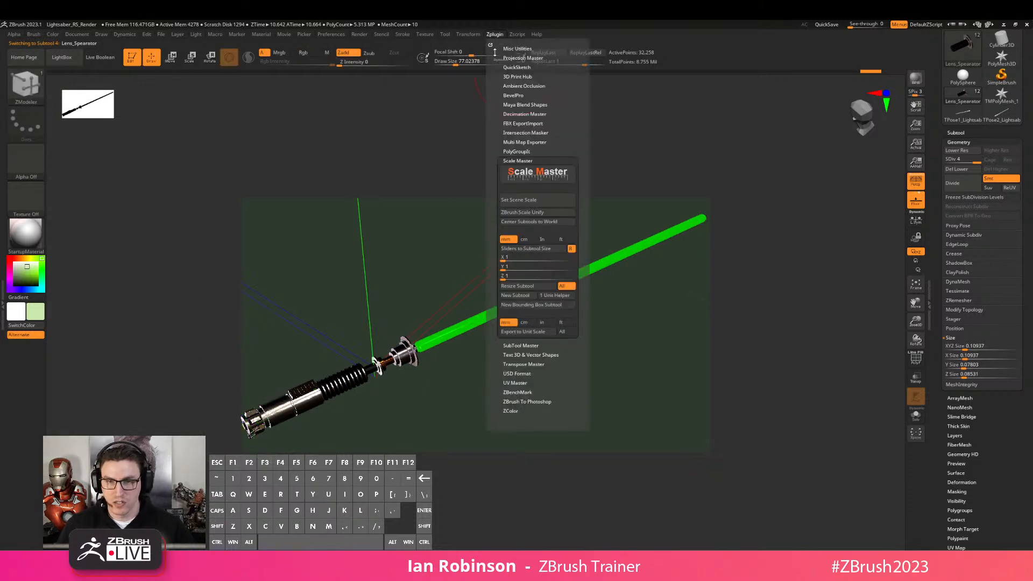
click(528, 200)
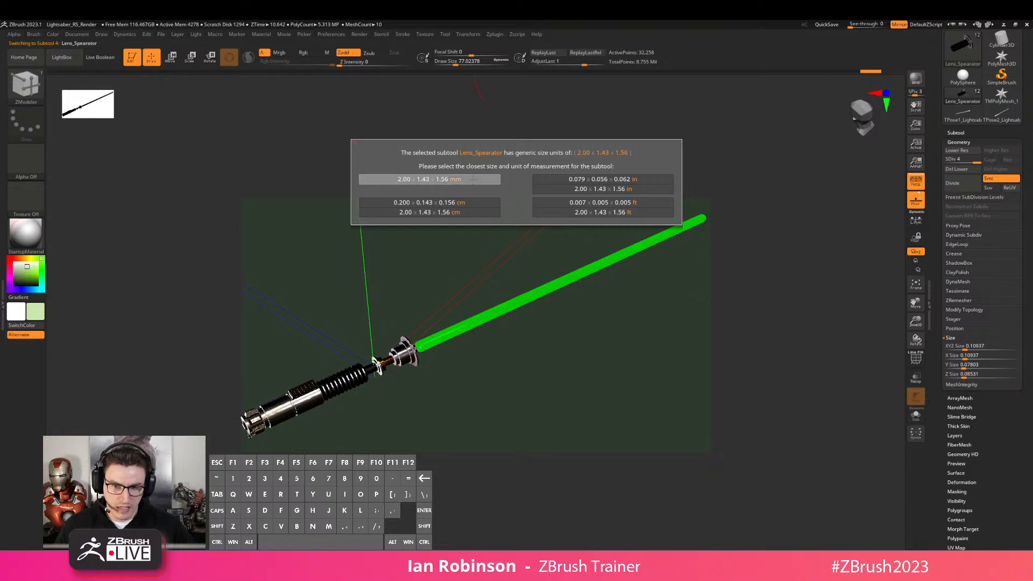
click(473, 179)
Select the Blade_Glass subtool and set the scene scale from it, choosing 24.12 x 1.27 x 9.19 mm
alt+click(482, 318)
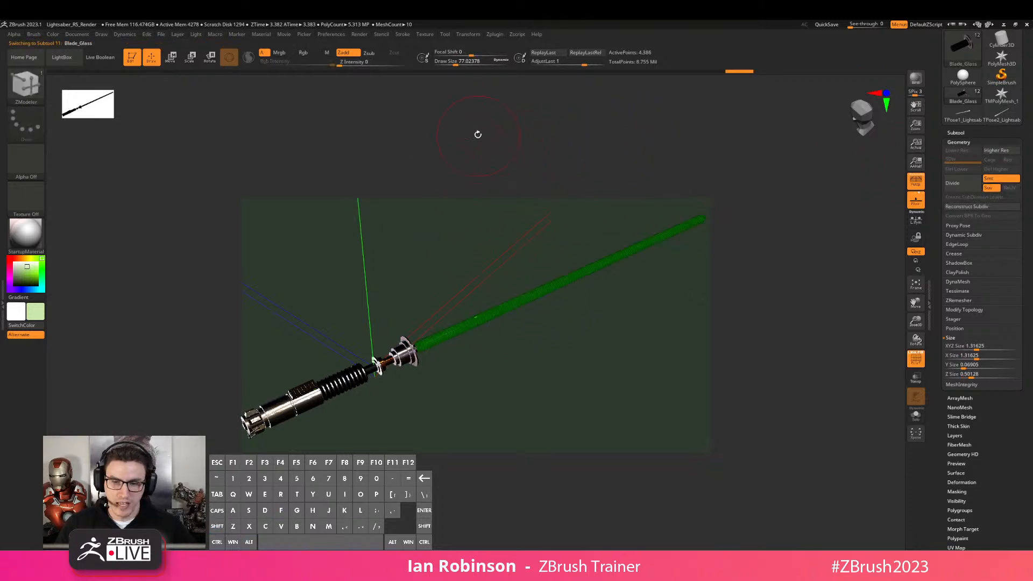
click(469, 34)
click(495, 34)
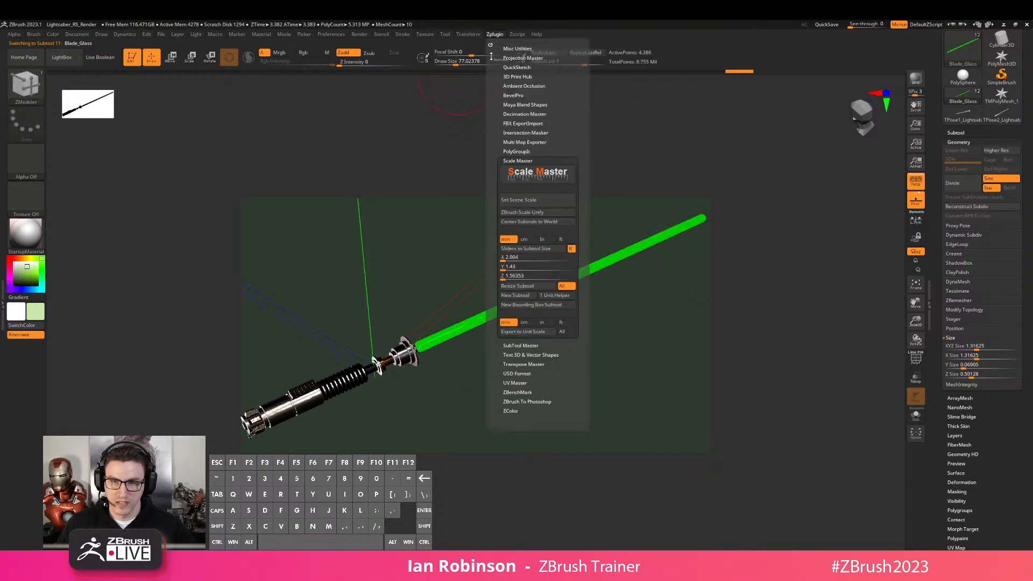
click(524, 199)
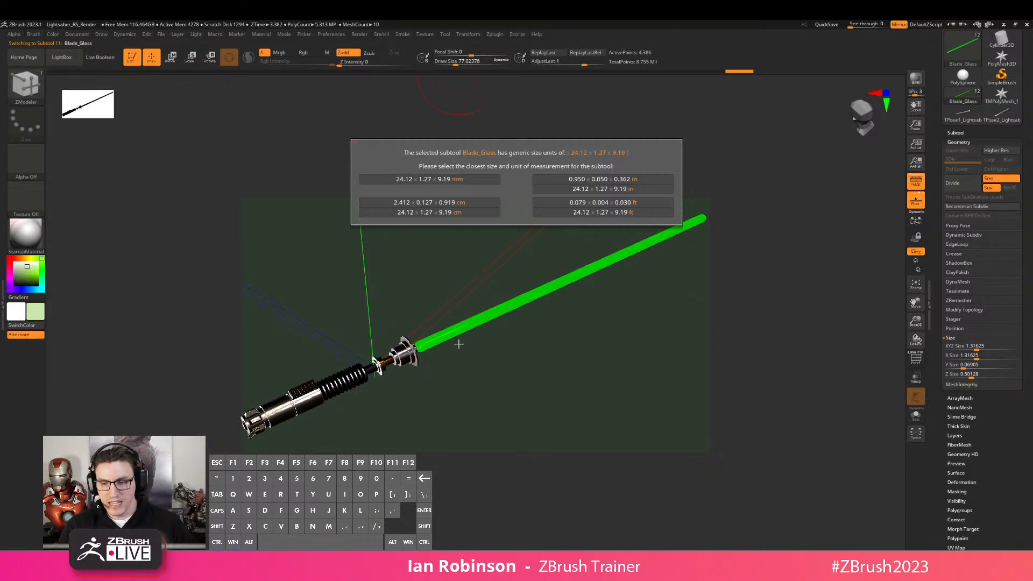
key(Escape)
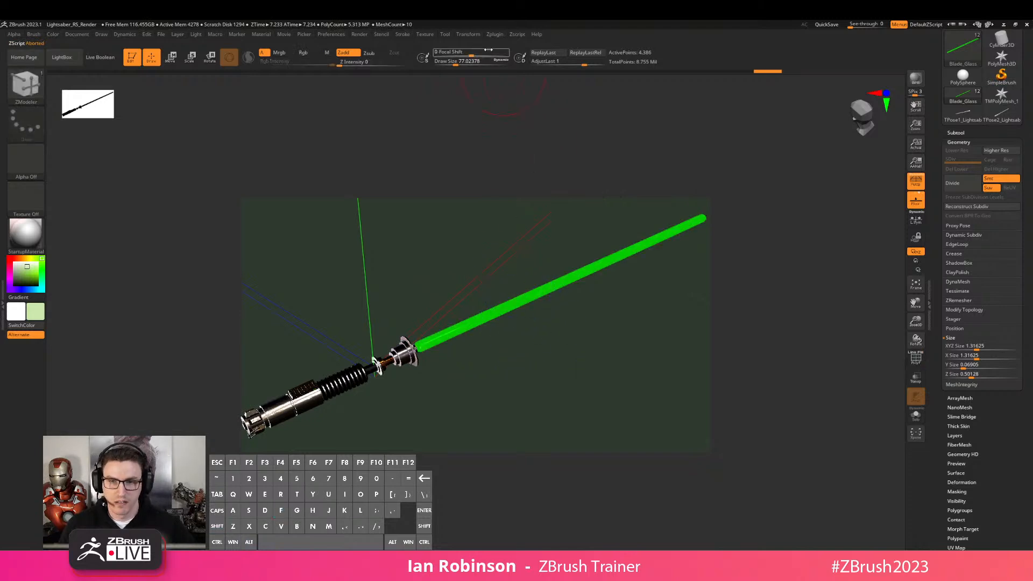
click(495, 34)
click(518, 249)
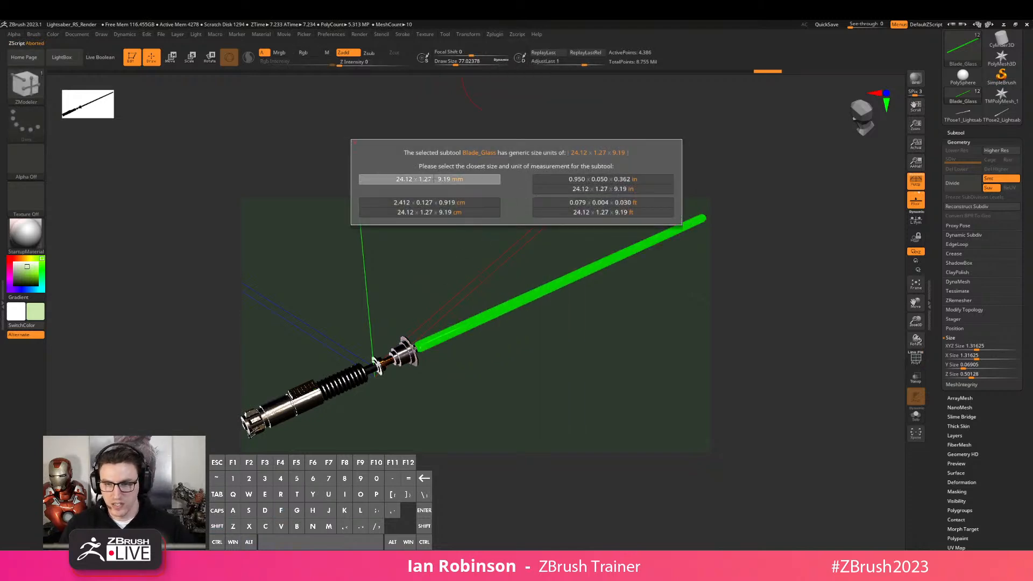
click(434, 179)
alt+click(450, 349)
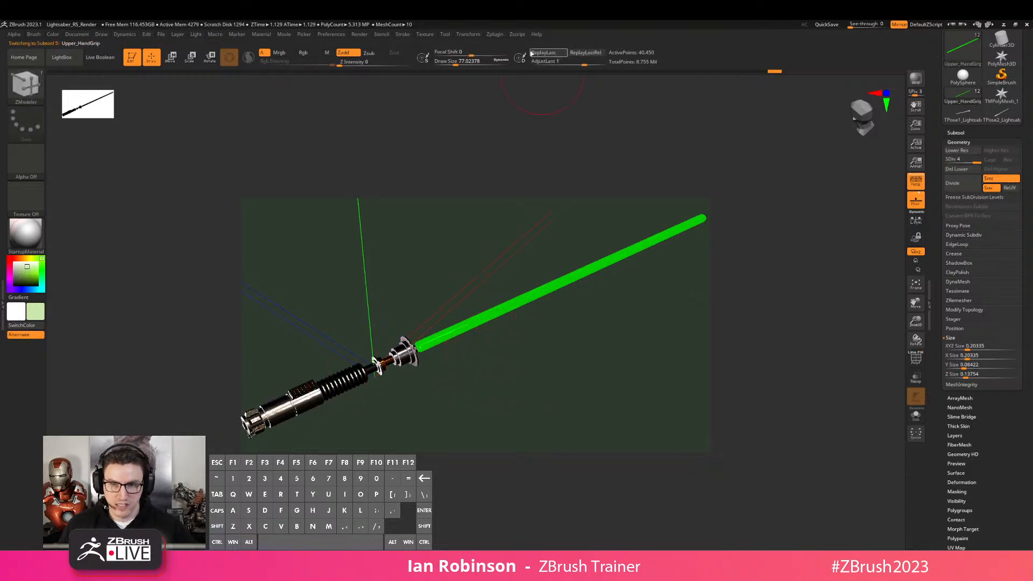
key(Escape)
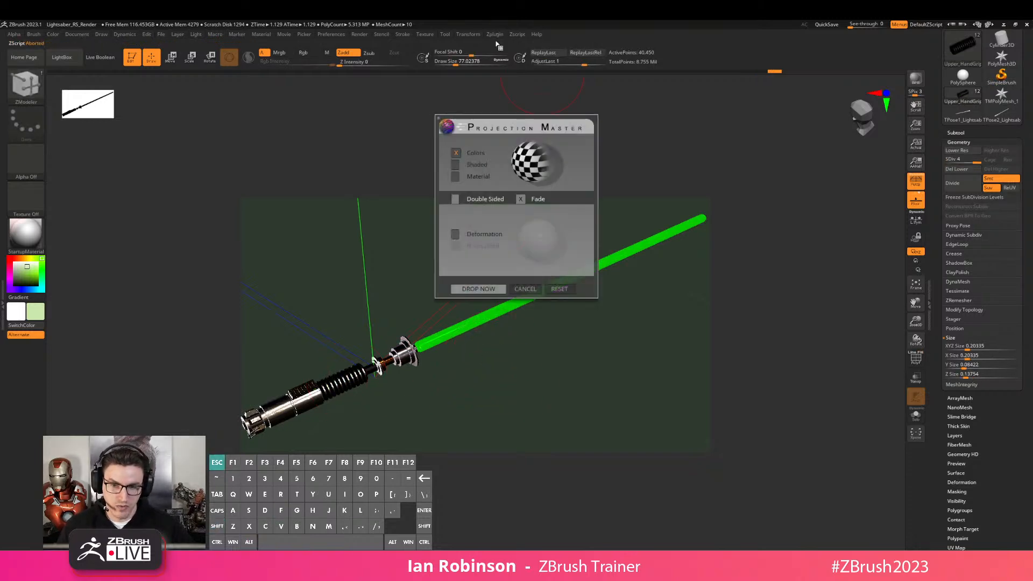
click(495, 35)
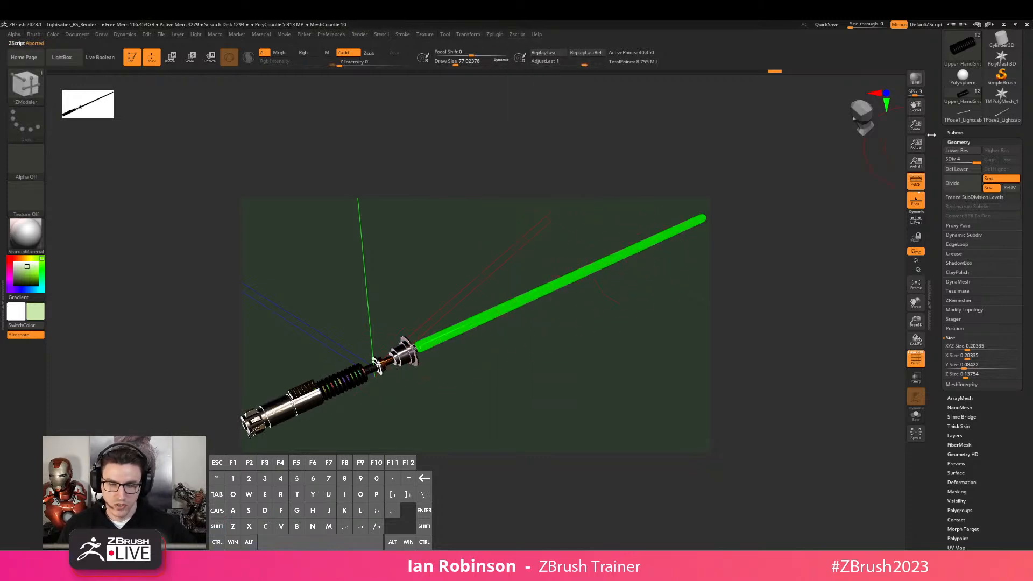
Select the Lightsaber_Build subtool and create a new bounding box subtool around the lightsaber with Scale Master
click(962, 133)
drag(946, 182, 947, 159)
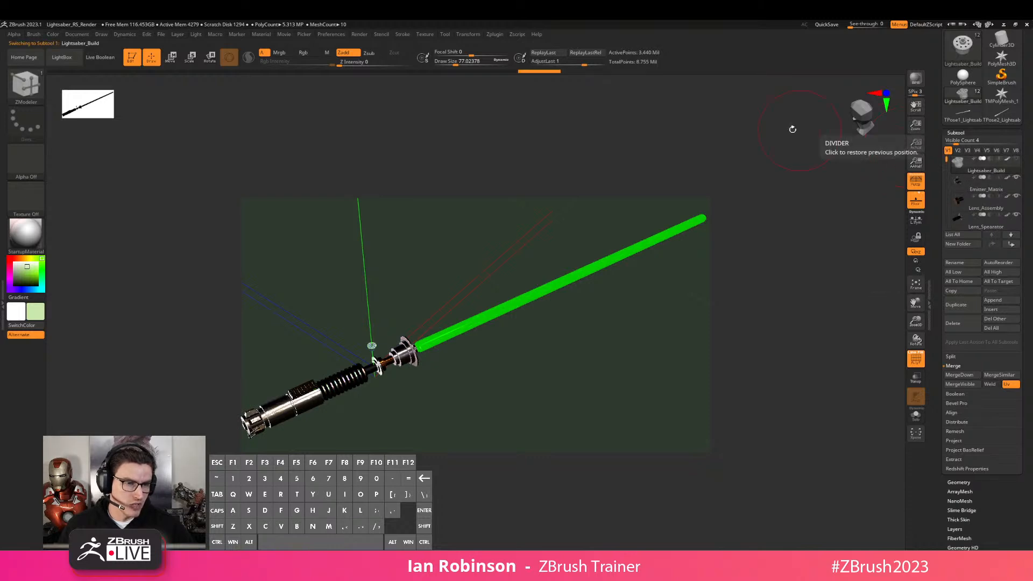
click(495, 34)
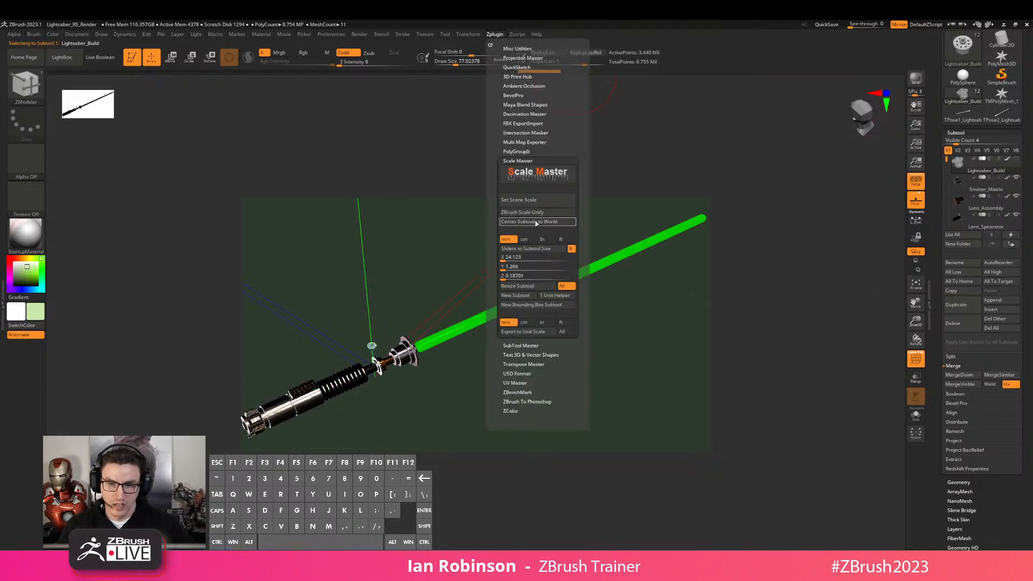
click(534, 304)
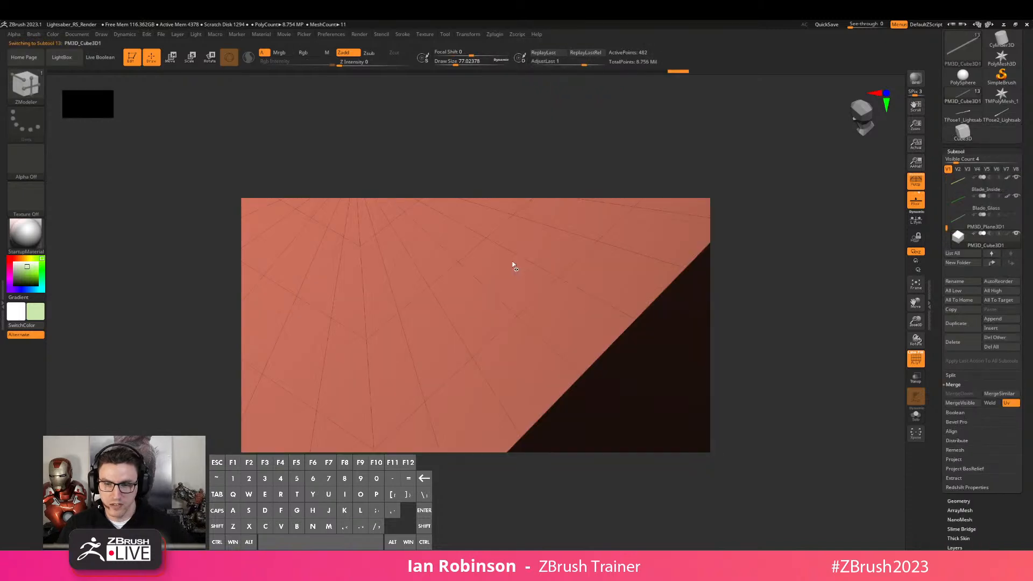
Turn on transparency and switch to a dark colour so the lightsaber shows inside the bounding box, viewed from above
mouse_move(630, 298)
mouse_down()
mouse_move(622, 292)
mouse_move(643, 321)
mouse_up()
click(916, 378)
mouse_move(736, 348)
mouse_down()
mouse_move(662, 353)
mouse_move(673, 364)
mouse_move(526, 346)
mouse_move(477, 359)
mouse_up()
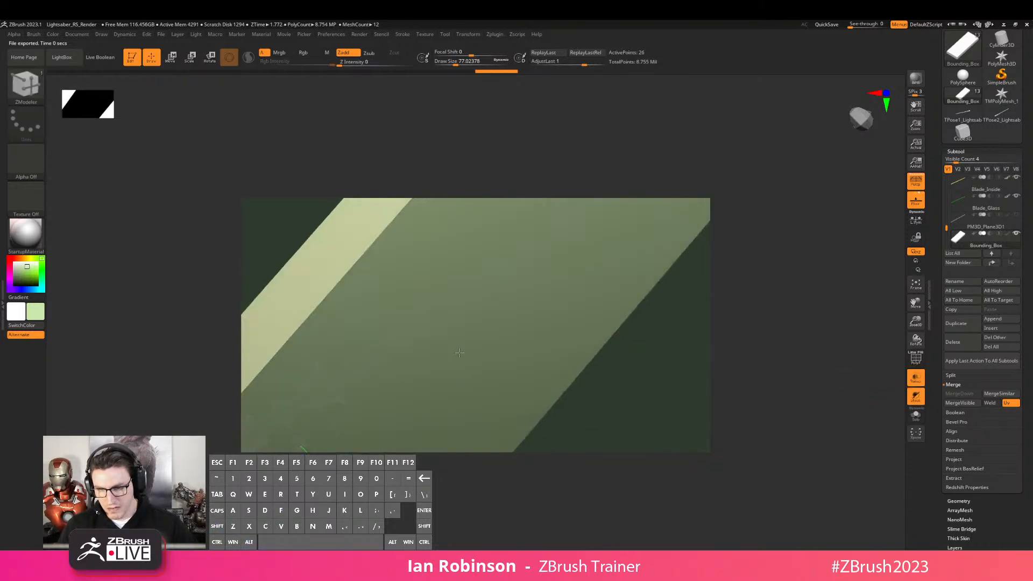
click(14, 282)
drag(302, 142, 415, 306)
right_drag(486, 303, 479, 295)
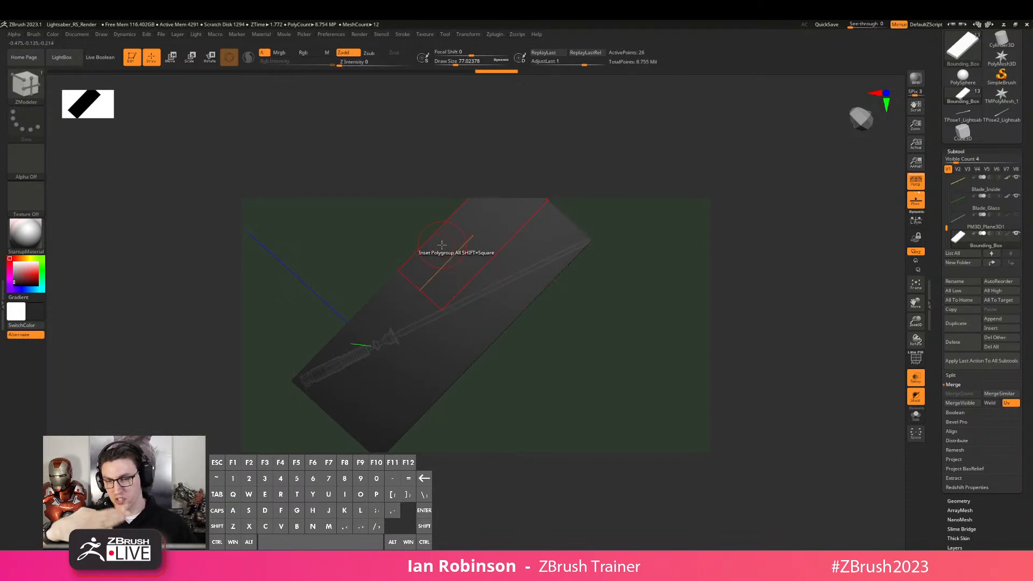
ctrl+right_drag(523, 271, 491, 317)
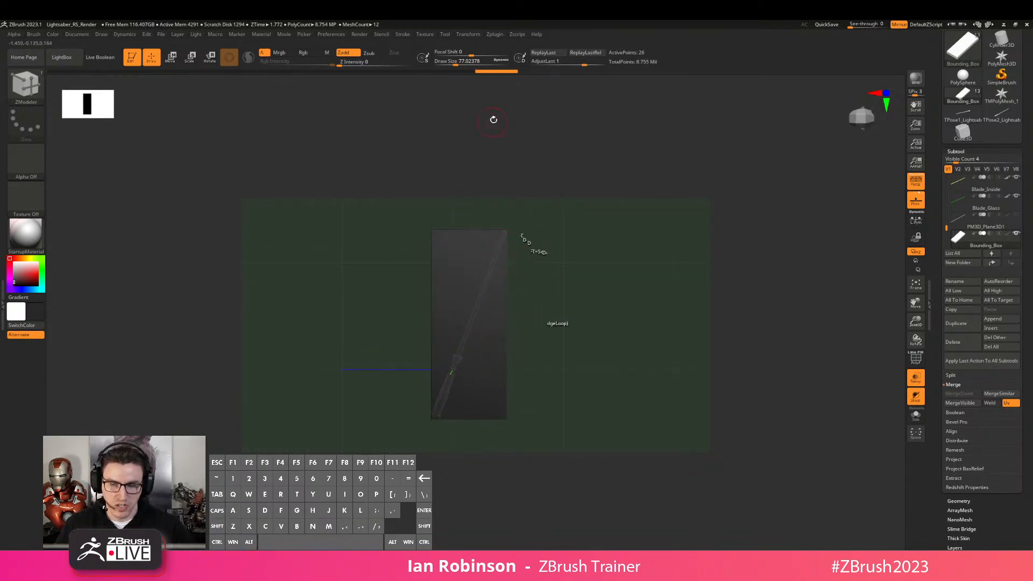
Set the scene scale from the bounding box subtool, choosing 36.08 x 3.59 x 13.88 mm
click(494, 33)
click(511, 200)
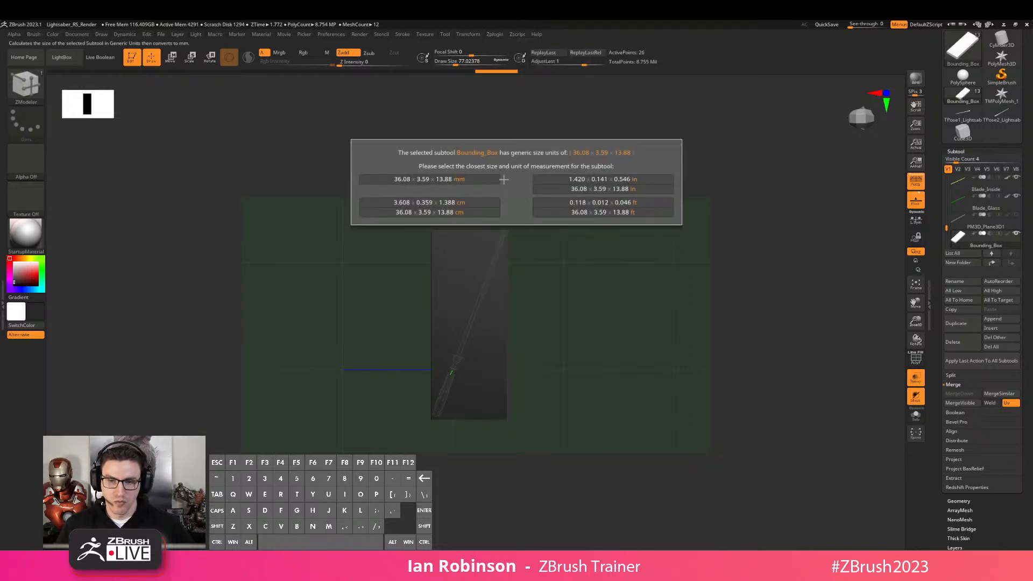
click(480, 178)
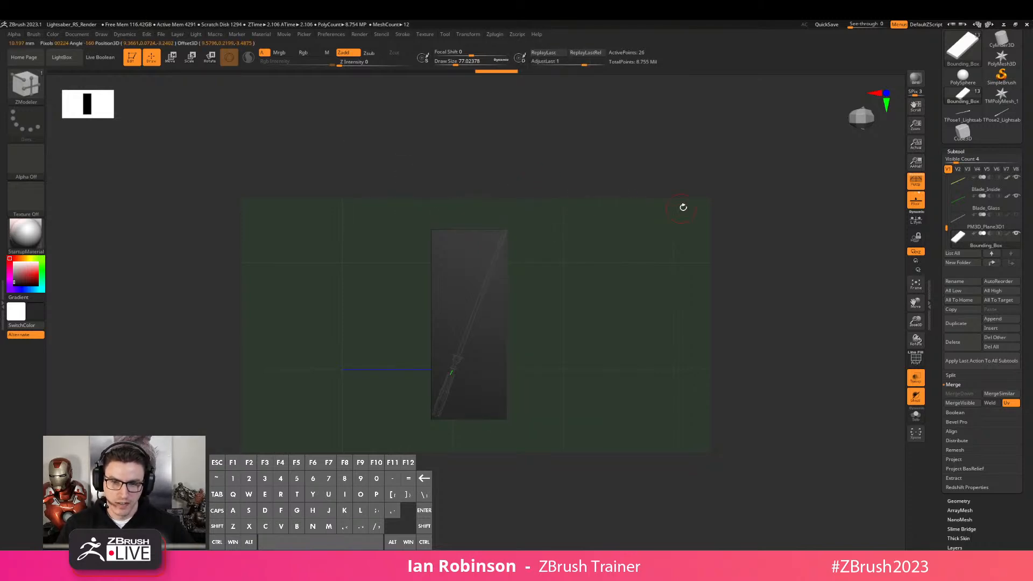
Set the bounding box's Y size to 25.4 mm in Scale Master and start setting the scene scale again
click(495, 34)
click(521, 266)
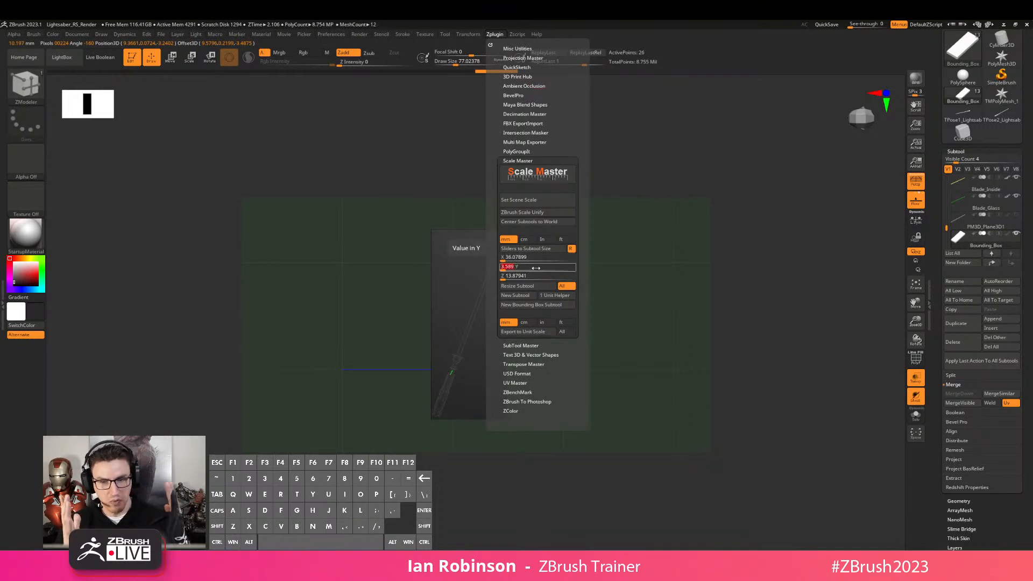
key(BackSpace)
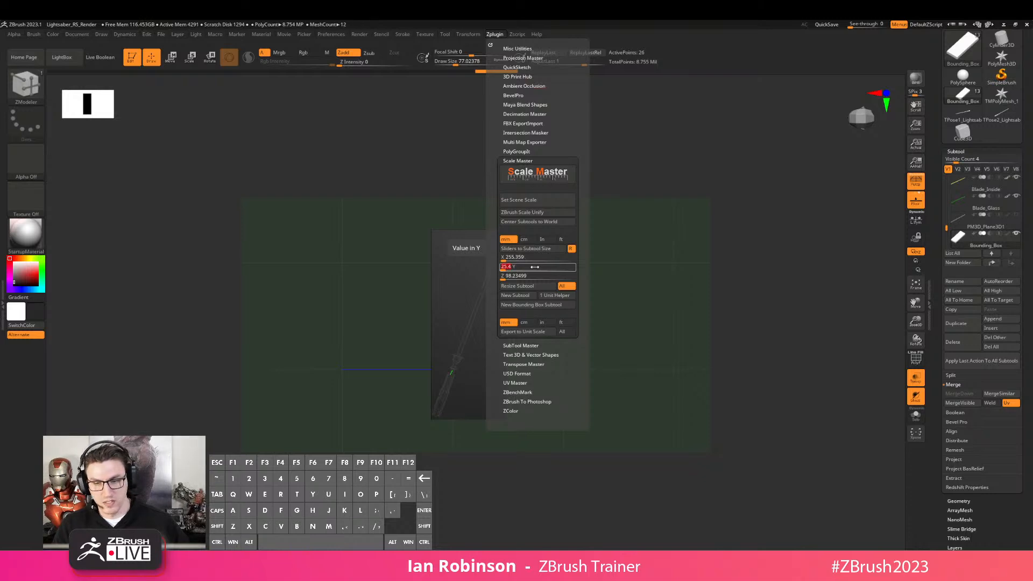
click(519, 200)
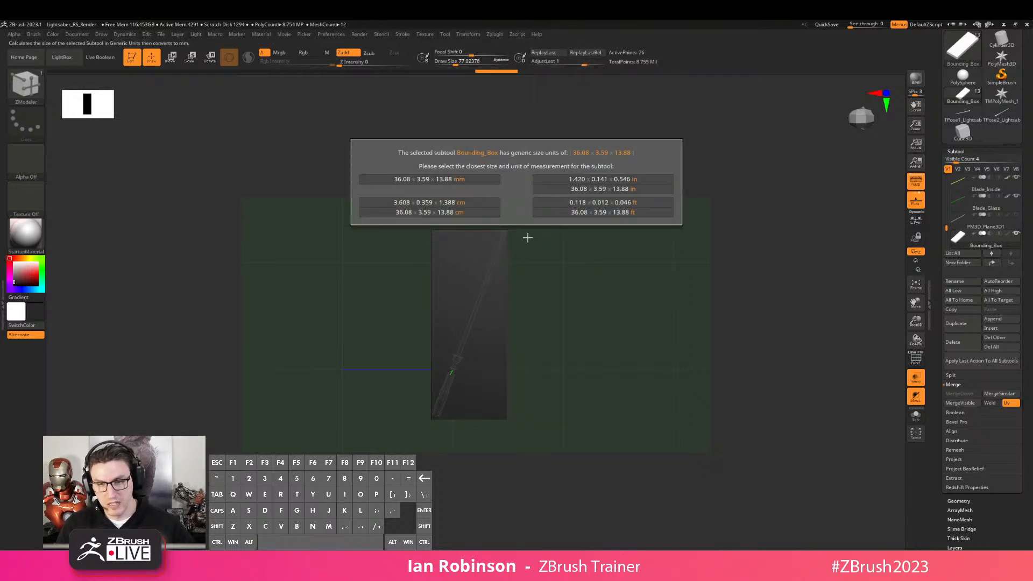
Set the scene scale to 36.08 x 3.59 x 13.88 mm, enter 25.4 mm for Y, and resize all subtools
click(469, 182)
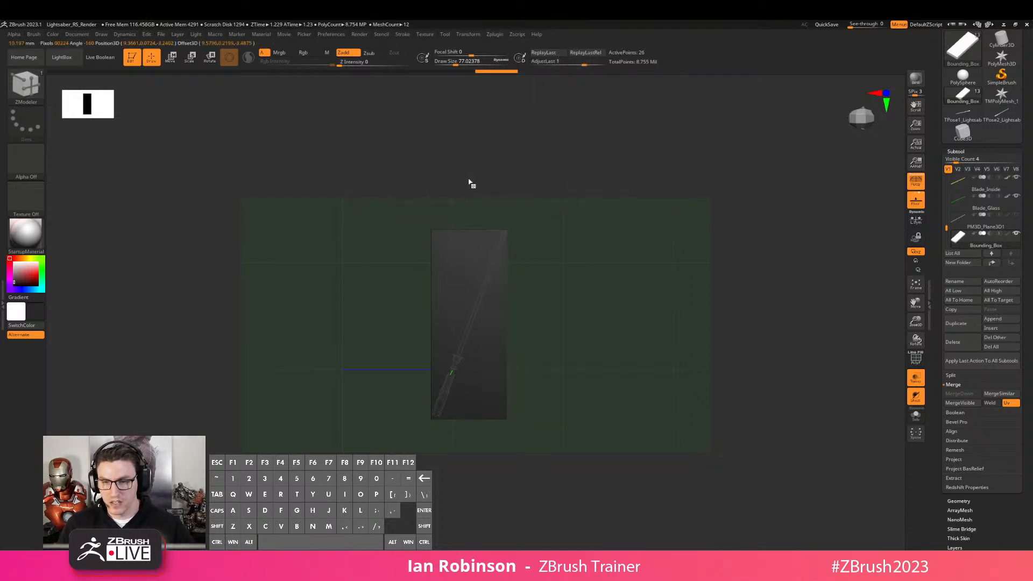
click(495, 35)
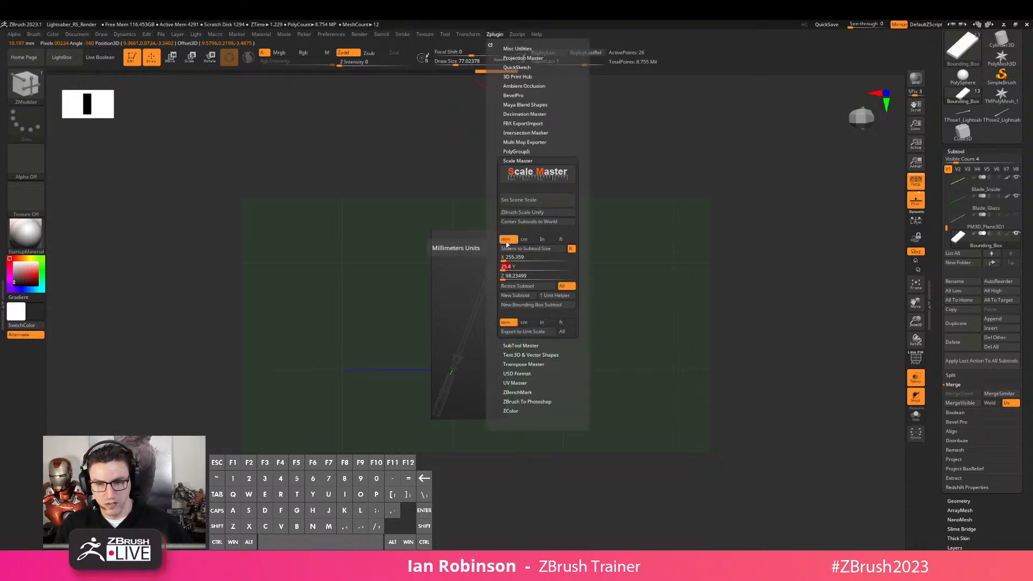
click(507, 244)
click(495, 34)
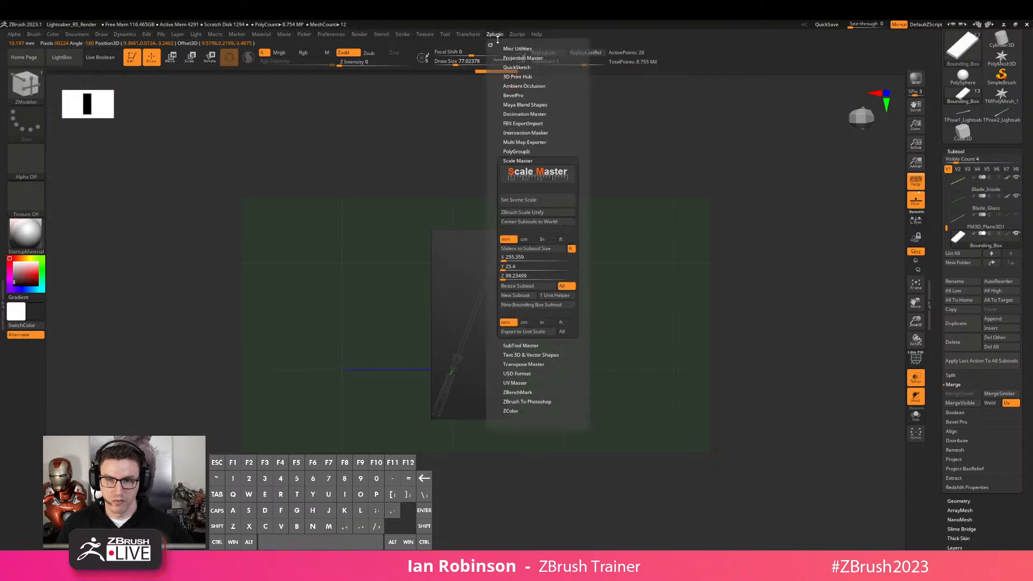
click(538, 286)
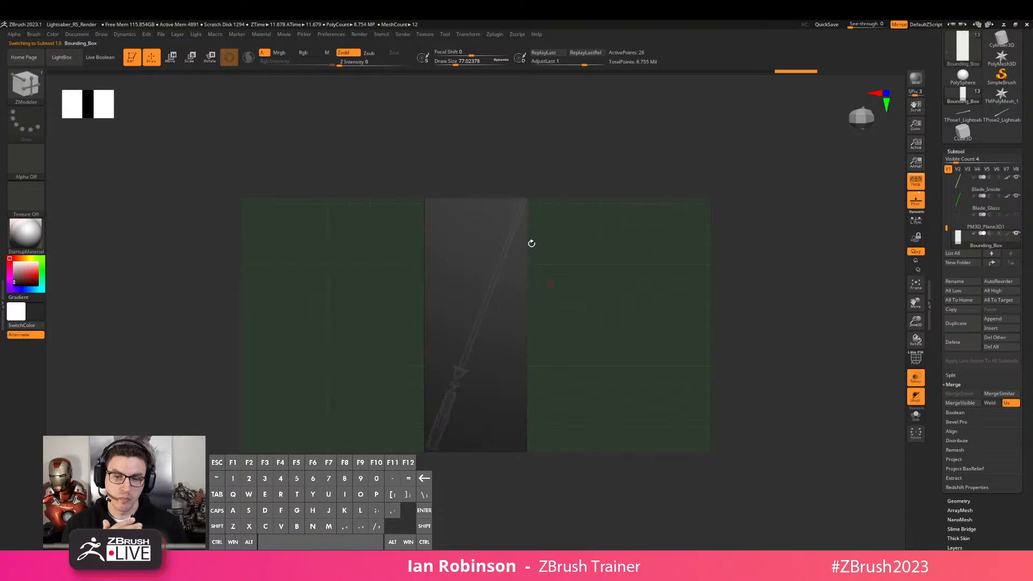
Inspect the bounding box's geometry Size values and the Transpose Units preferences
click(961, 501)
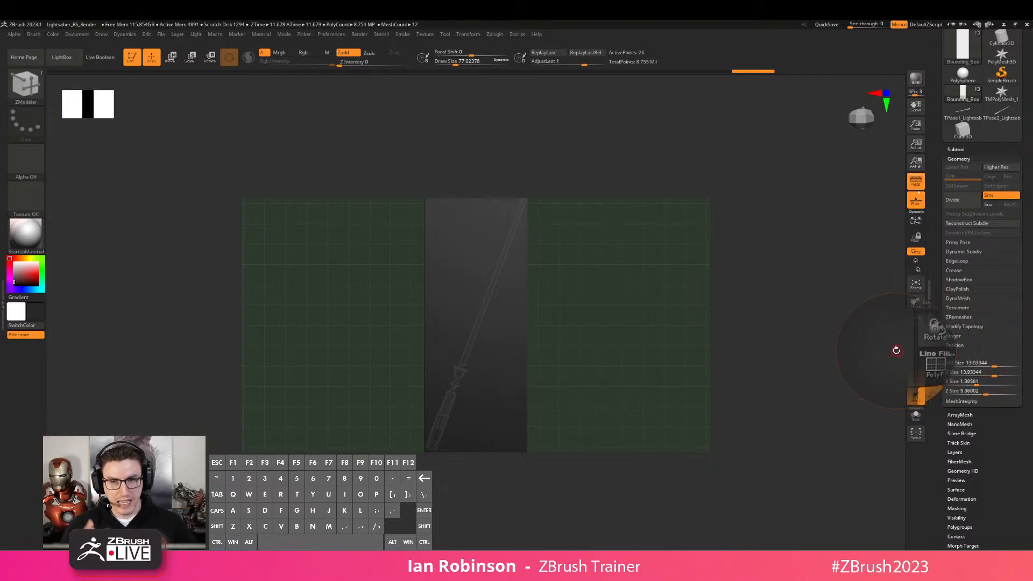
key(comma)
key(comma)
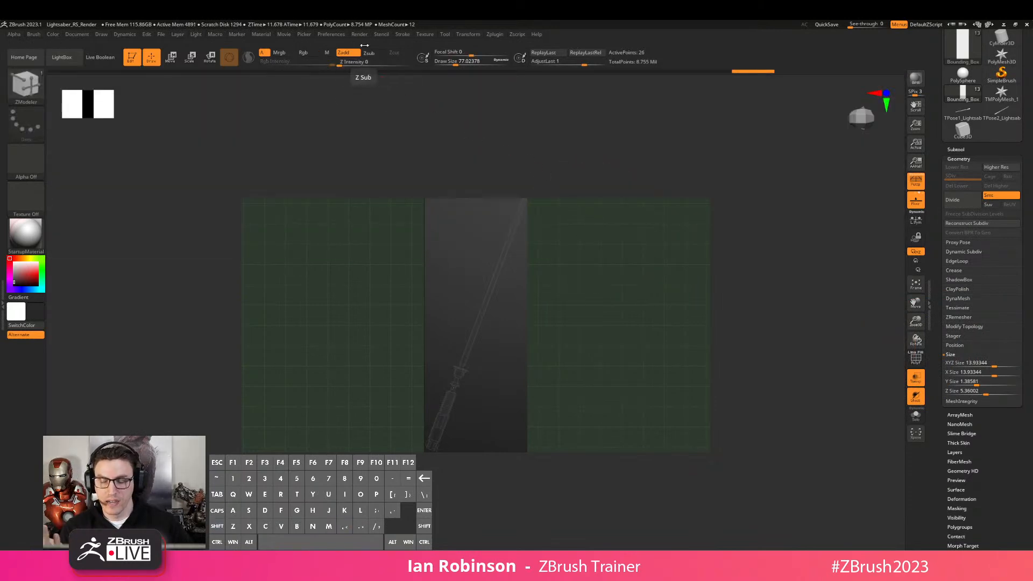
click(360, 35)
click(331, 34)
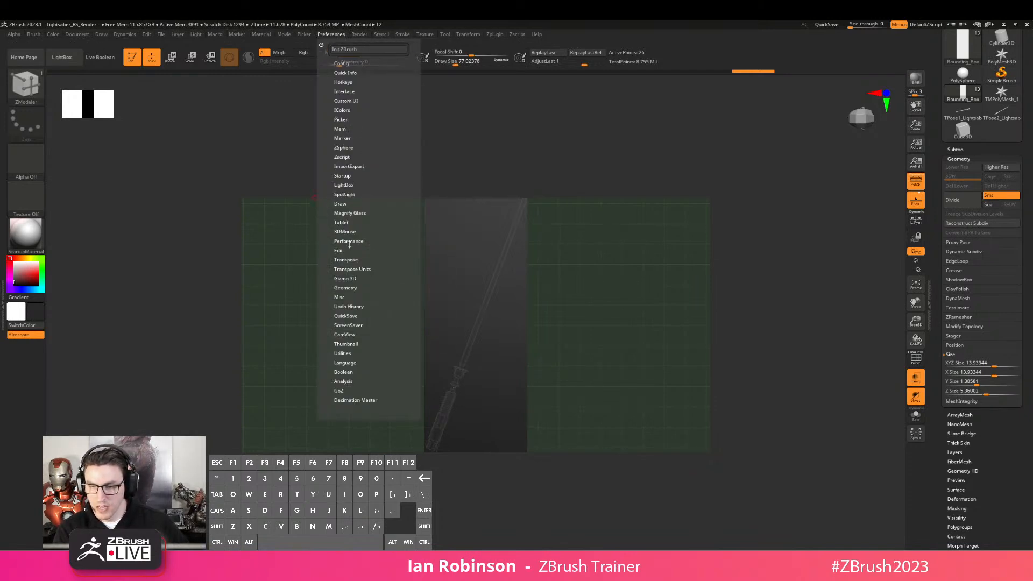
click(351, 269)
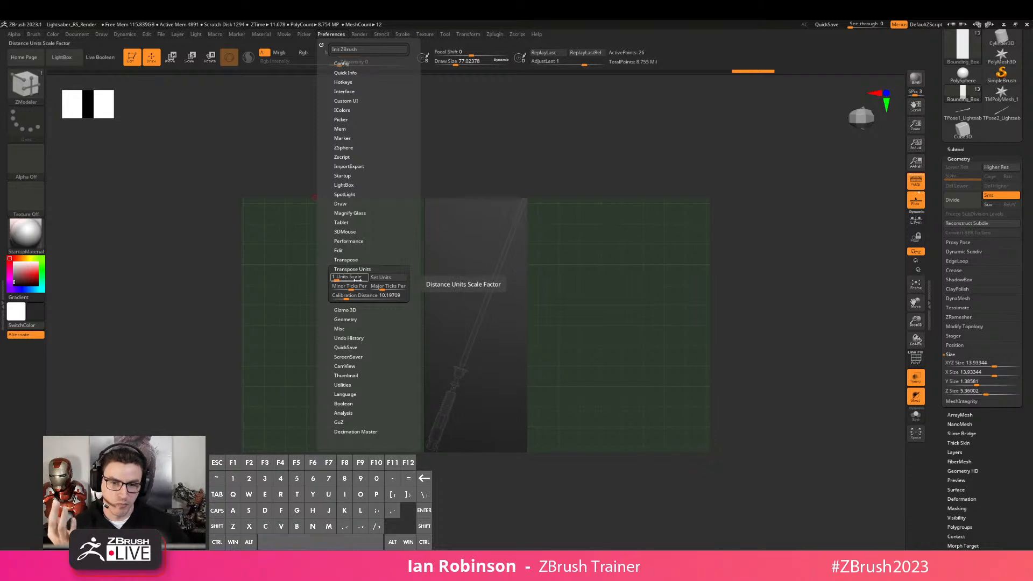
key(w)
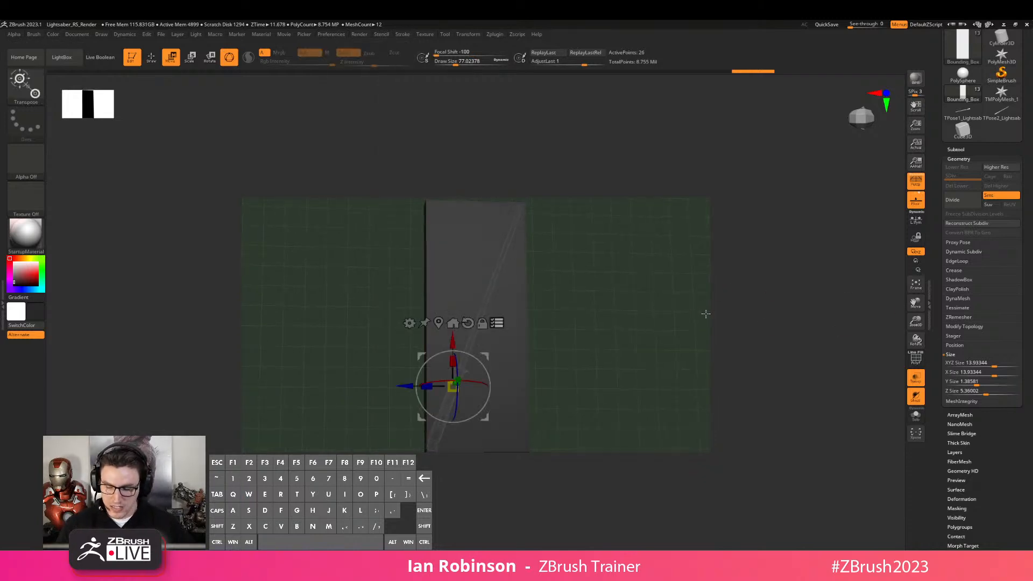
drag(699, 311, 644, 318)
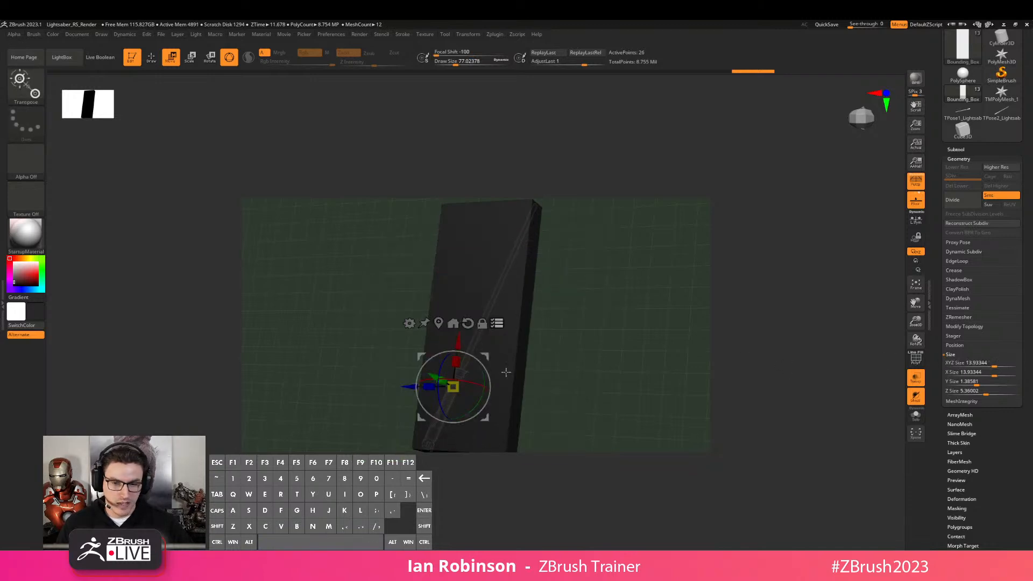
mouse_move(453, 387)
mouse_down()
mouse_move(414, 393)
mouse_move(451, 384)
mouse_up()
key(ctrl+z)
key(ctrl+z)
key(ctrl+z)
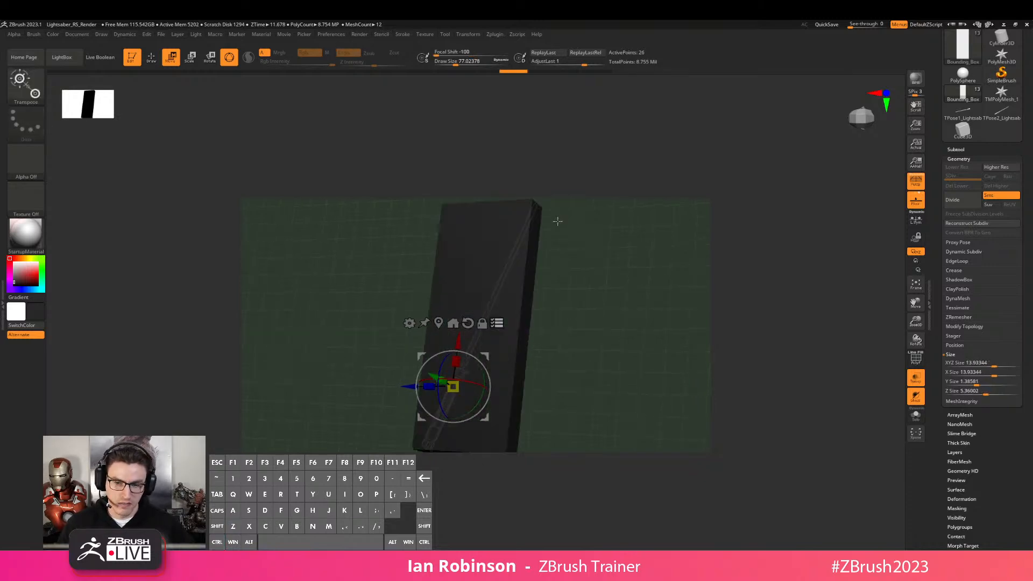
key(q)
Run ZBrush Scale Unify from Scale Master on the lightsaber subtools
click(491, 36)
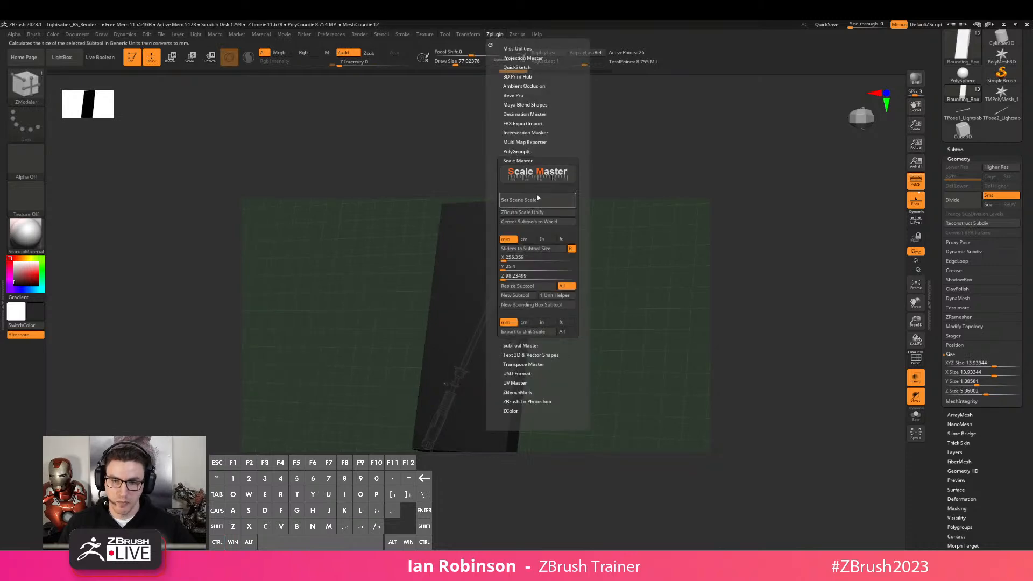
click(536, 213)
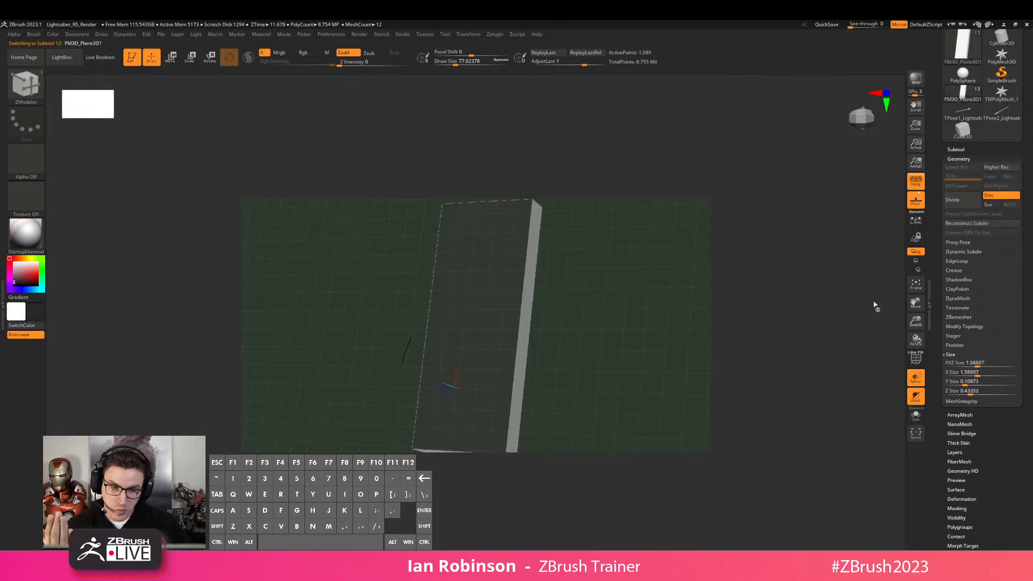
click(993, 364)
key(shift)
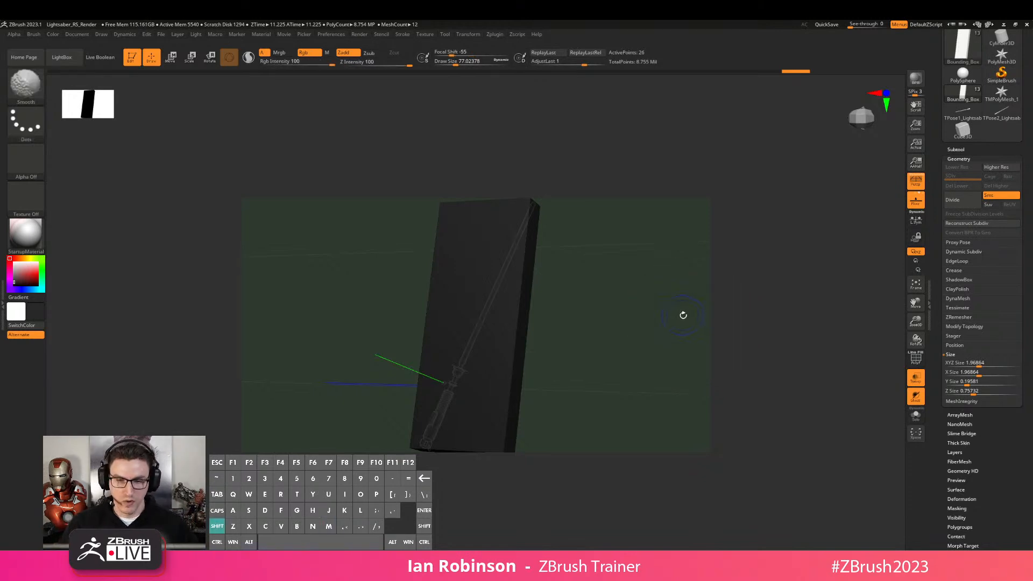
Set the bounding box's export Scale factor to 1 and show its geometry Size values
scroll(981, 403, down, 3)
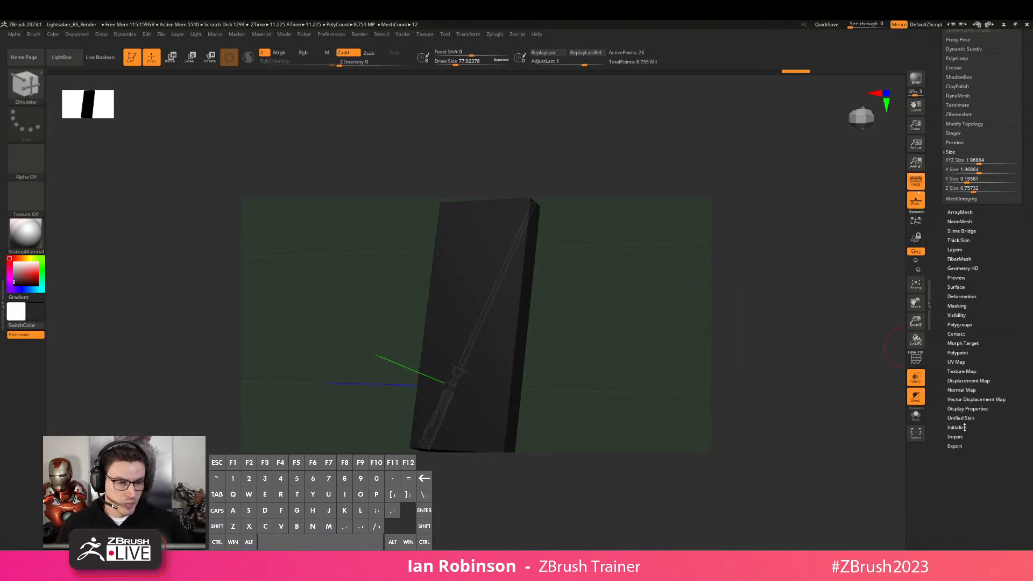
click(958, 446)
click(970, 285)
key(shift)
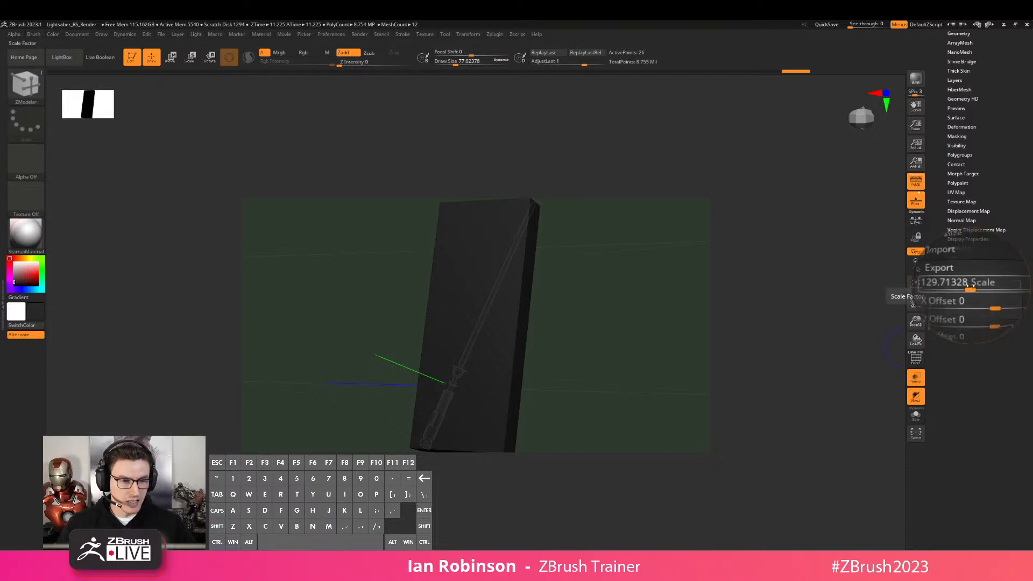
double_click(970, 288)
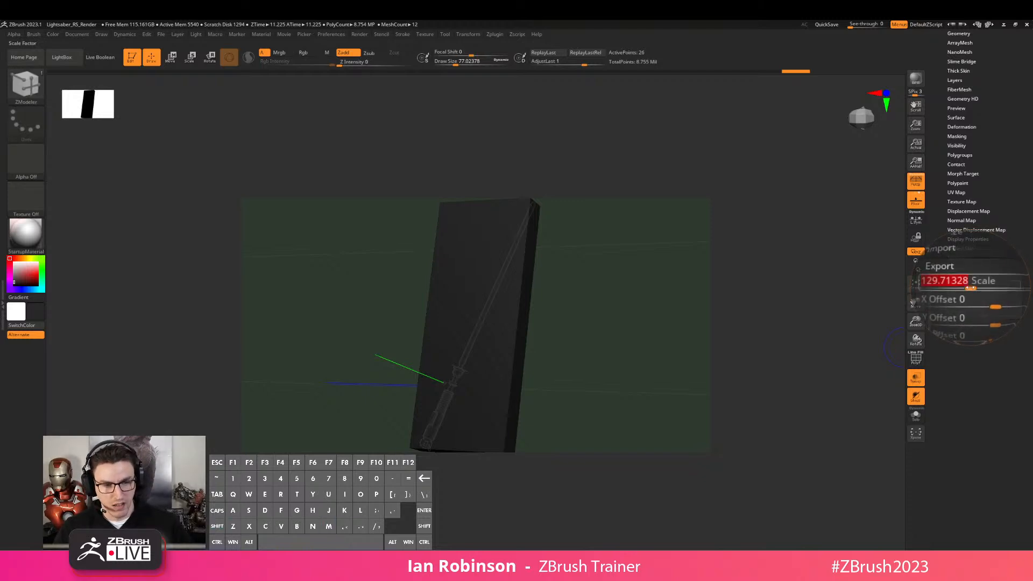
key(BackSpace)
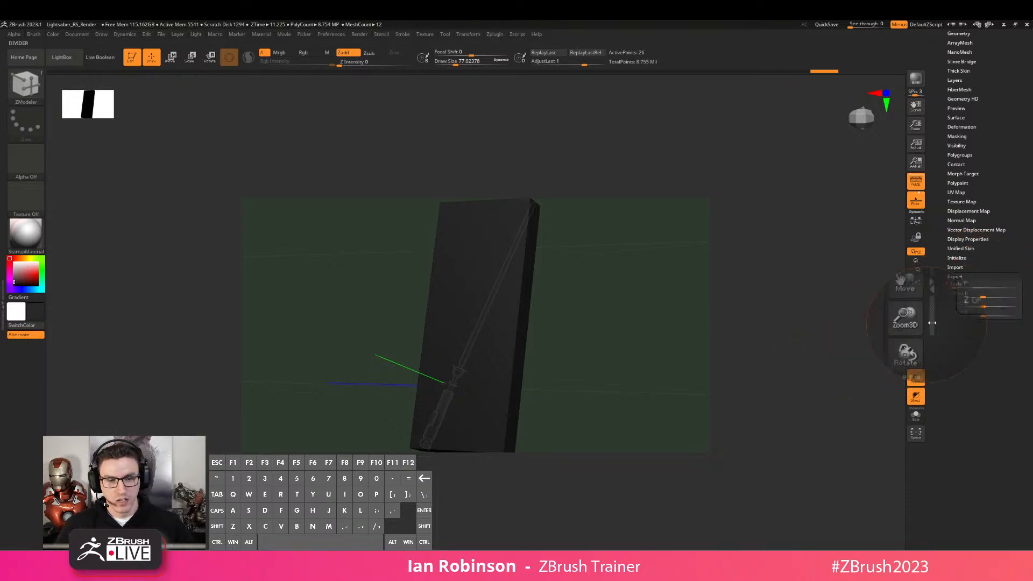
key(shift)
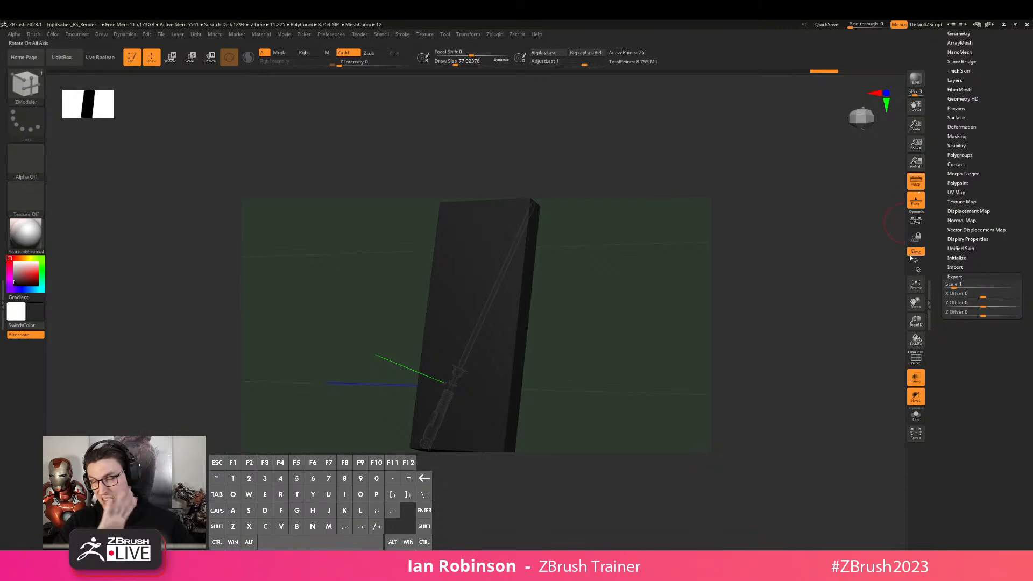
scroll(984, 249, up, 4)
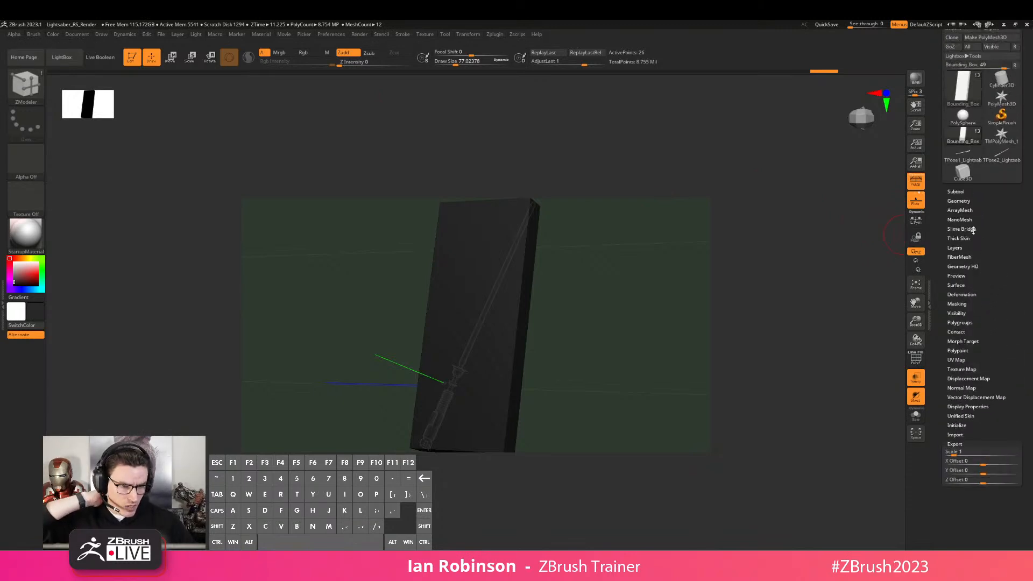
click(962, 202)
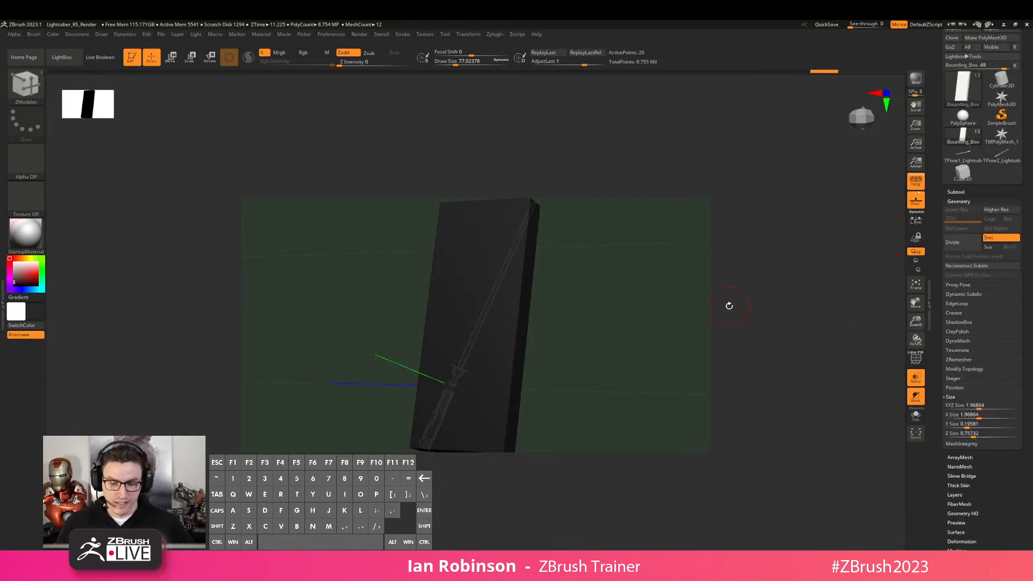
Load the DefaultProject sphere from the project library without saving the current project's changes
key(comma)
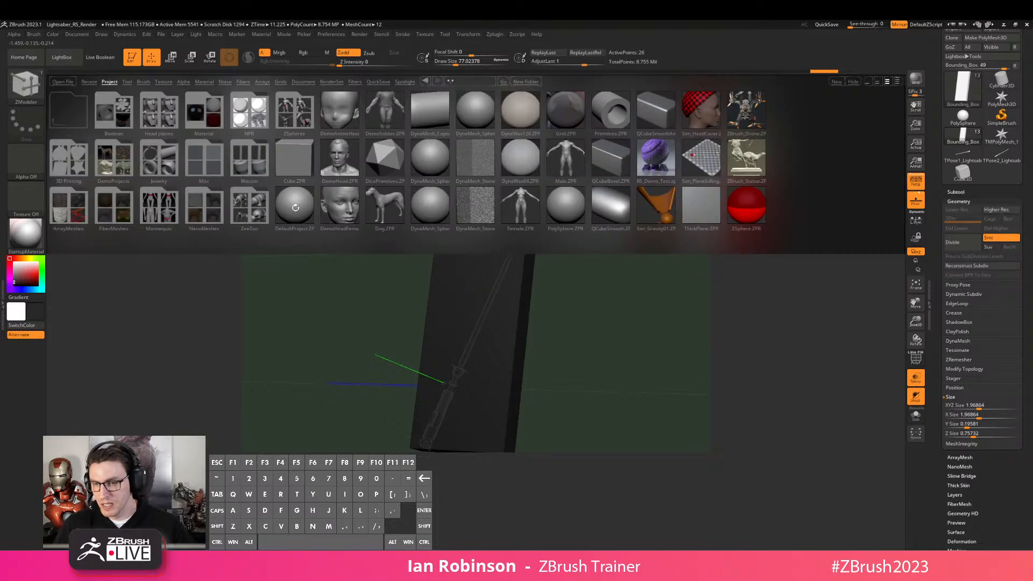
double_click(297, 206)
click(555, 324)
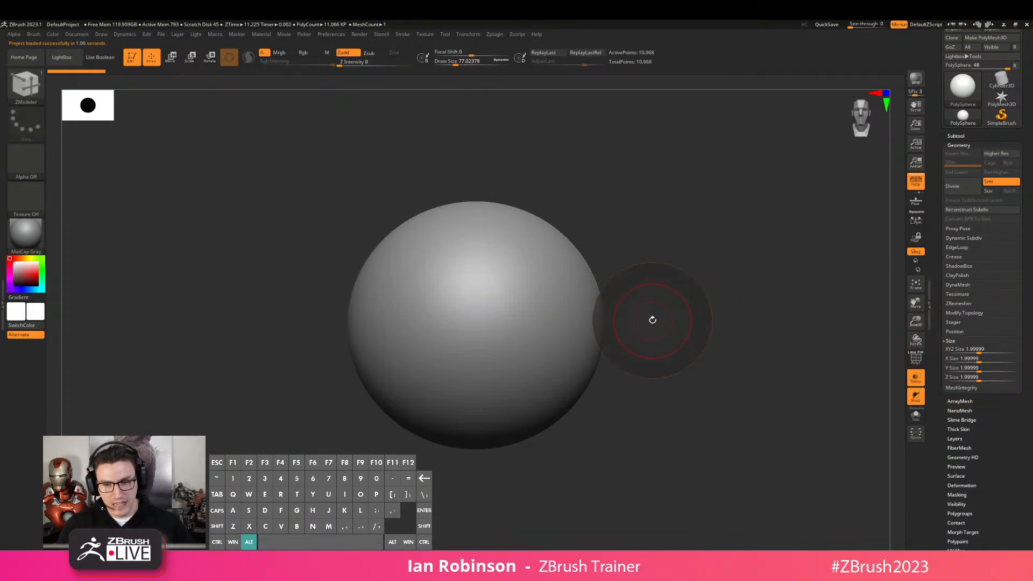
Duplicate the sphere subtool, hide the original, and scale the copy down to about 0.52 units
key(w)
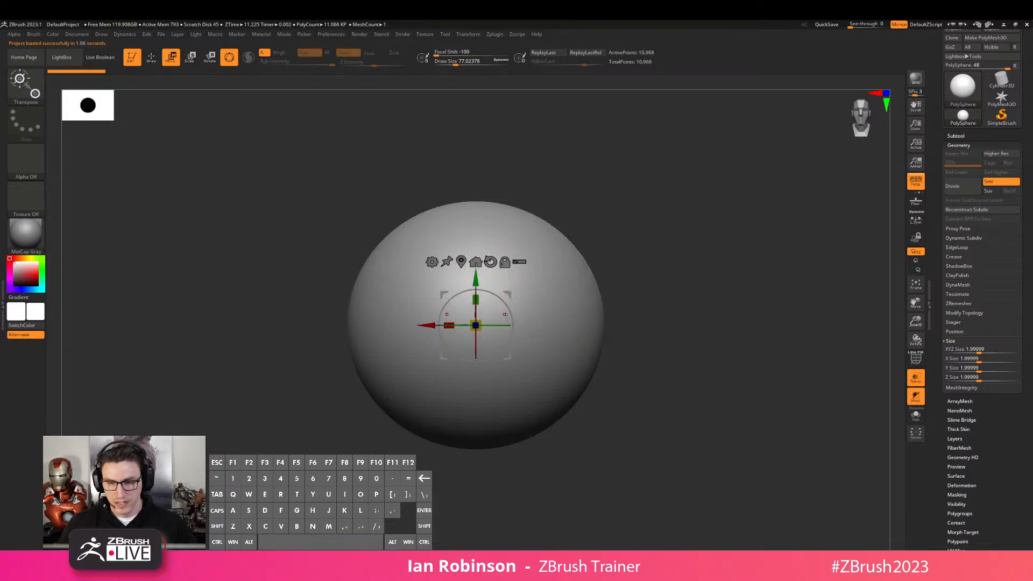
click(957, 135)
key(ctrl+shift+d)
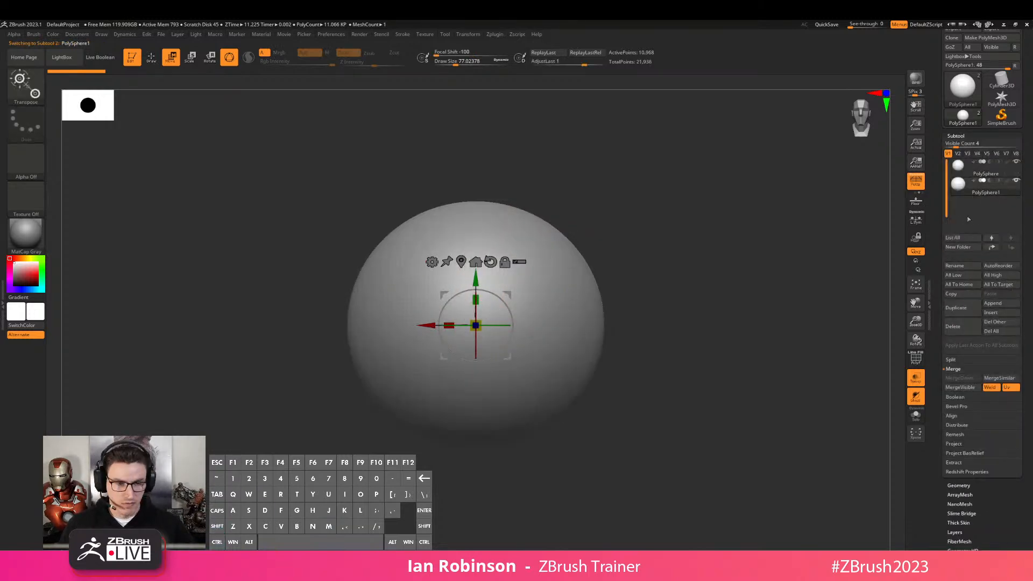
click(1014, 163)
key(q)
key(w)
drag(477, 325, 466, 361)
key(q)
Frame the scaled-down sphere and examine its geometry Size values
mouse_move(582, 346)
alt+mouse_down()
mouse_move(627, 331)
mouse_move(611, 321)
alt+mouse_up()
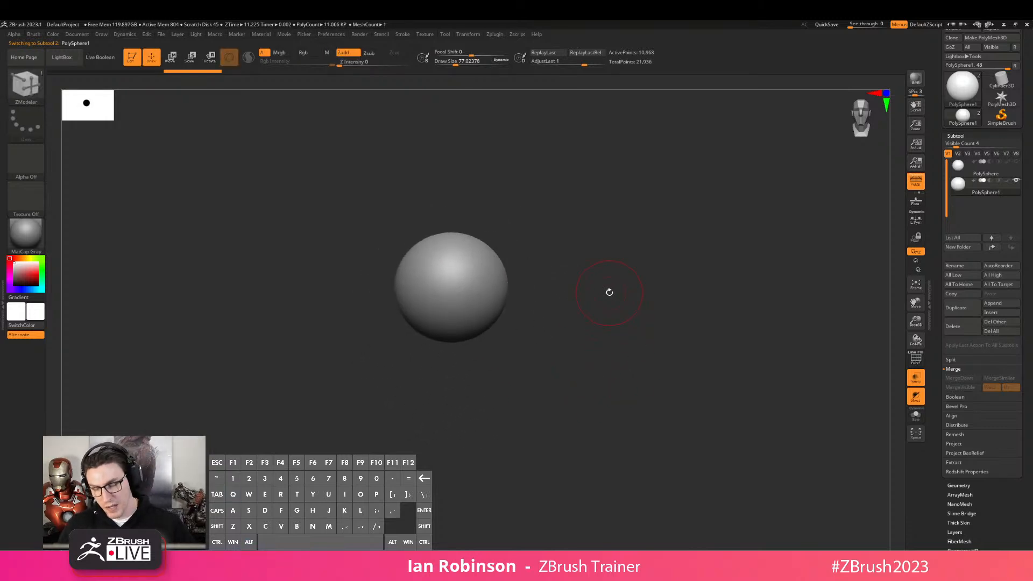
shift+drag(646, 242, 607, 277)
key(shift+f)
key(shift+f)
key(b)
key(z)
key(m)
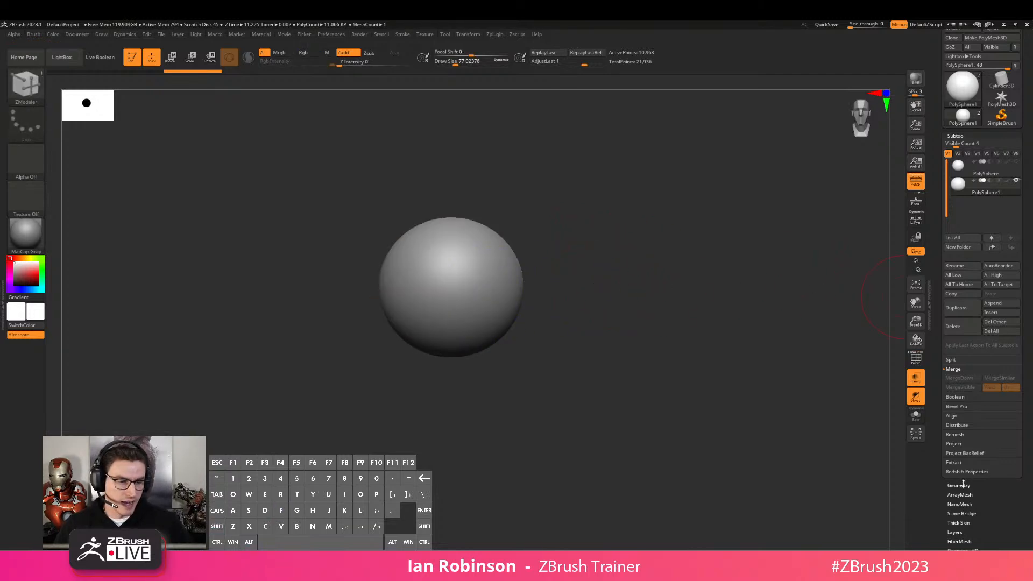
click(959, 485)
key(shift+m)
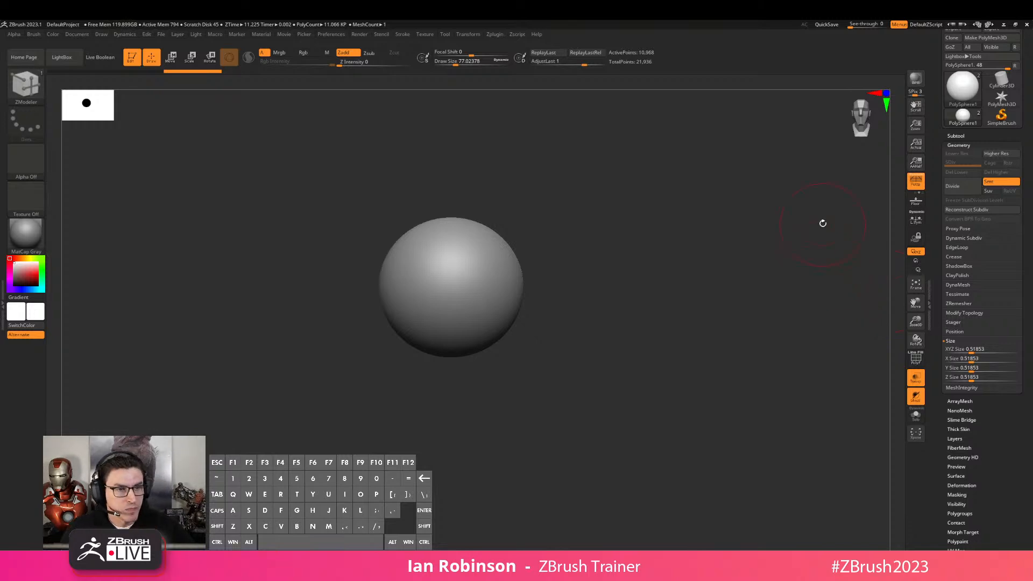
Open the LiveStream_Saber_Build_w_History project without saving the sphere project's changes
scroll(936, 112, up, 3)
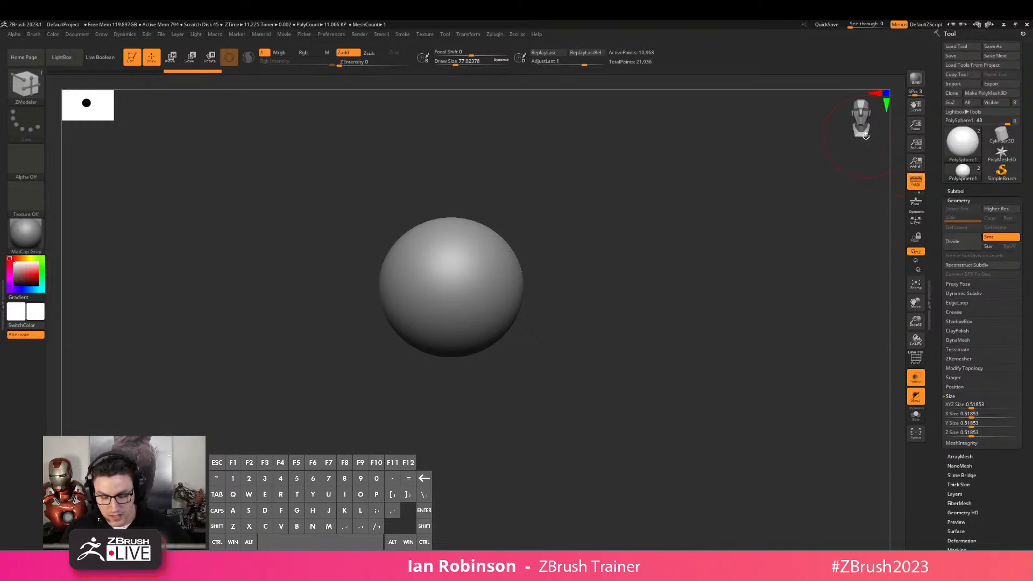
key(ctrl+o)
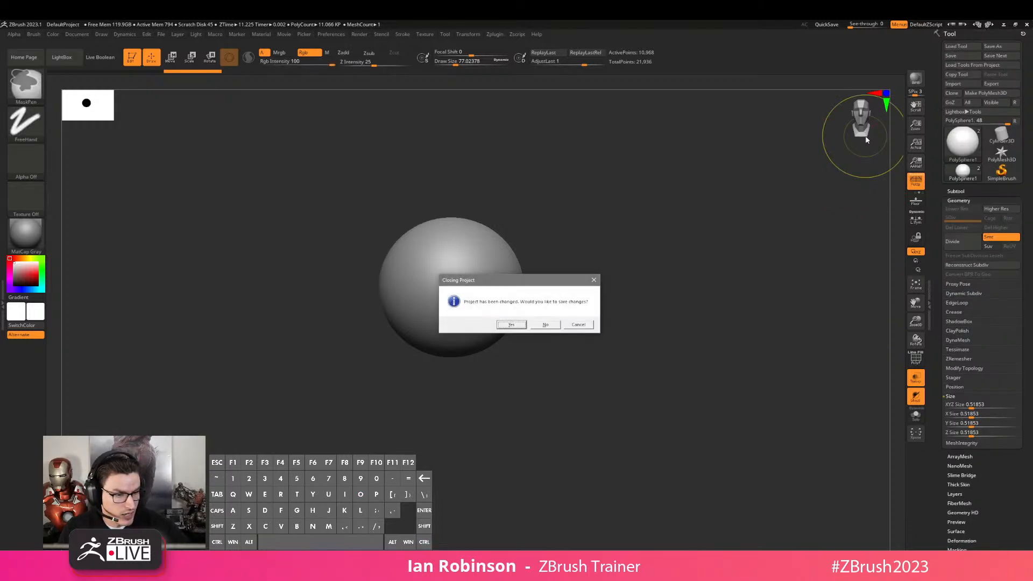
click(545, 325)
double_click(314, 183)
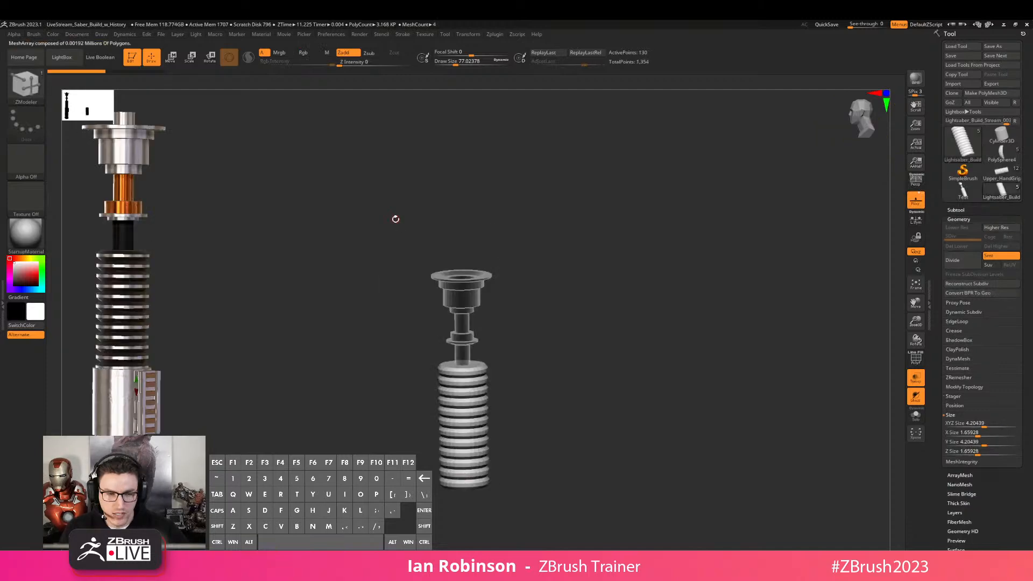
Show the polyframe on the ribbed lightsaber grip, isolate that subtool, and bring its top cap into close view
key(shift+f)
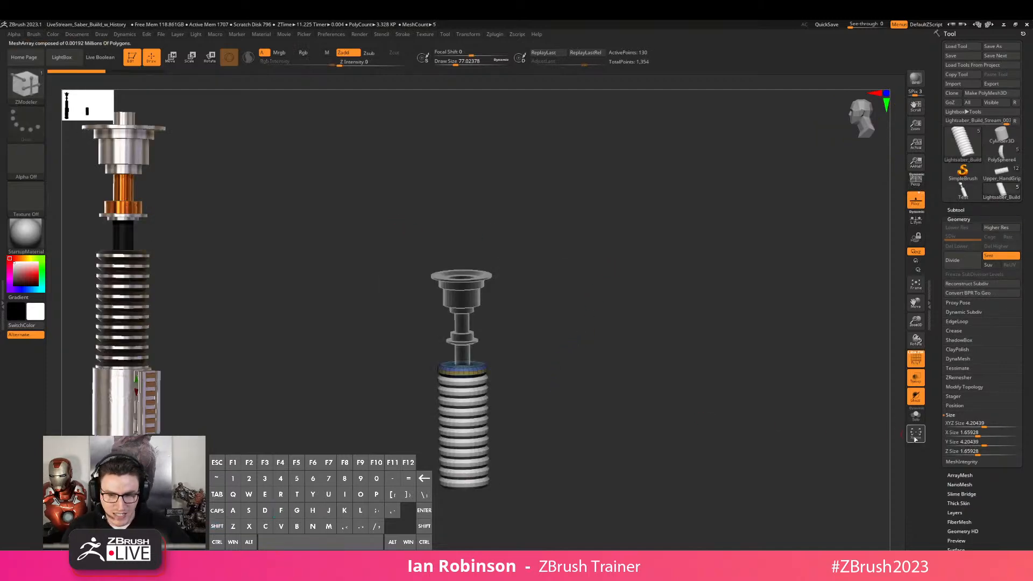
click(916, 415)
mouse_move(644, 379)
alt+mouse_down()
mouse_move(644, 441)
mouse_move(659, 393)
mouse_move(644, 380)
alt+mouse_up()
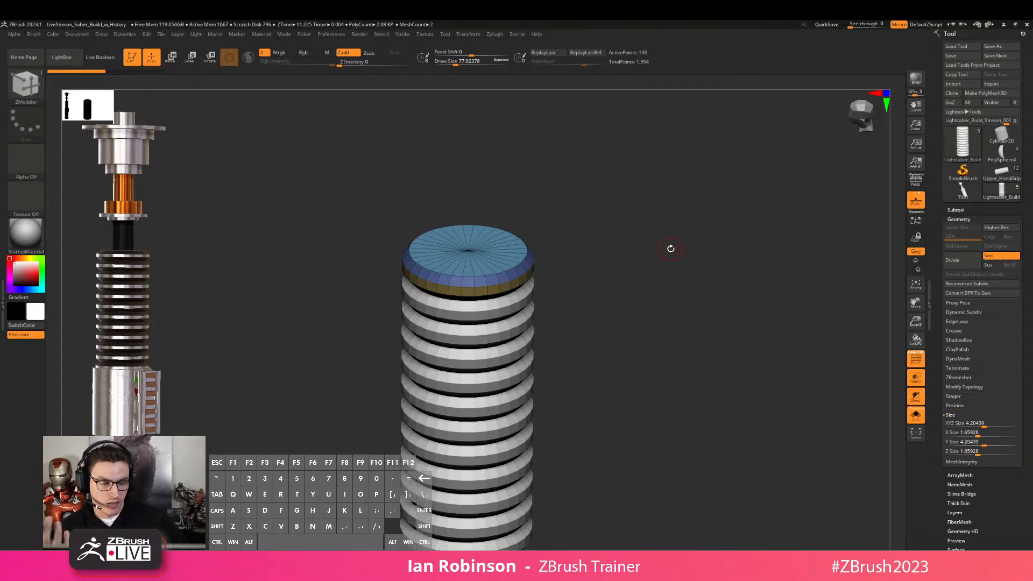
drag(646, 251, 623, 242)
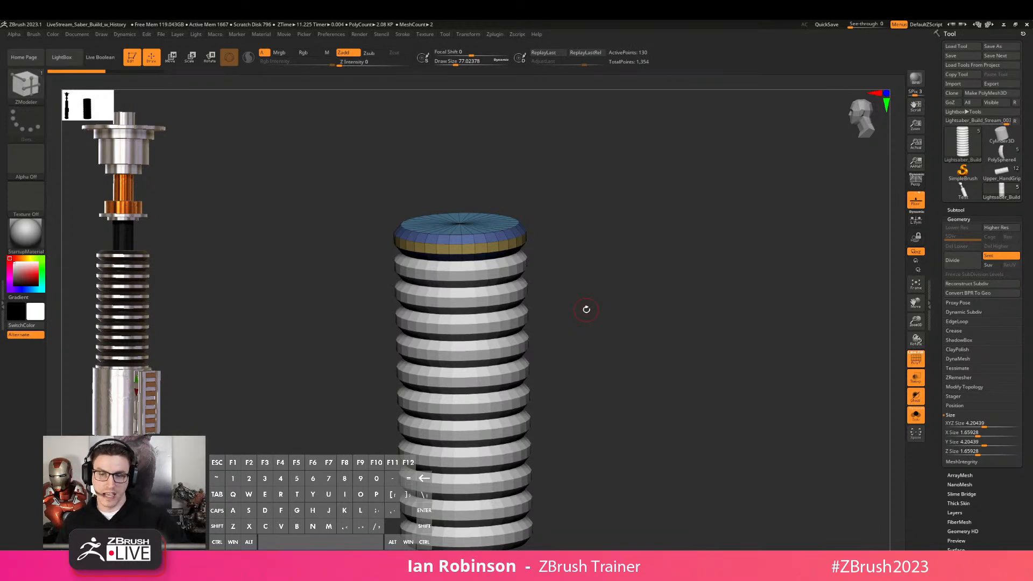
drag(609, 235, 636, 325)
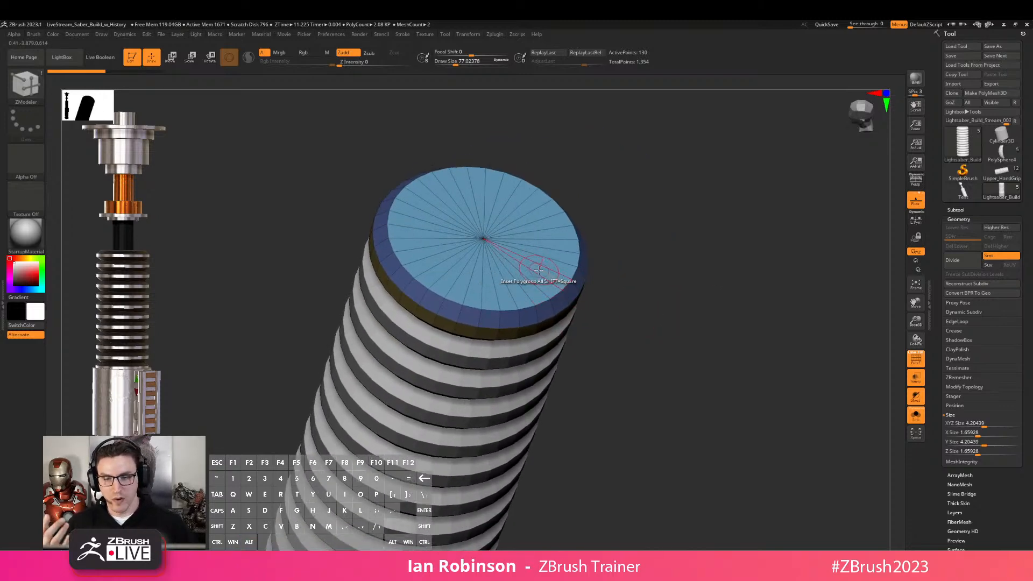
Switch to the upper hand grip tool, then make the Test lightsaber tool active with the ribbed grip's end cap in view
alt+drag(752, 320, 749, 272)
click(1001, 171)
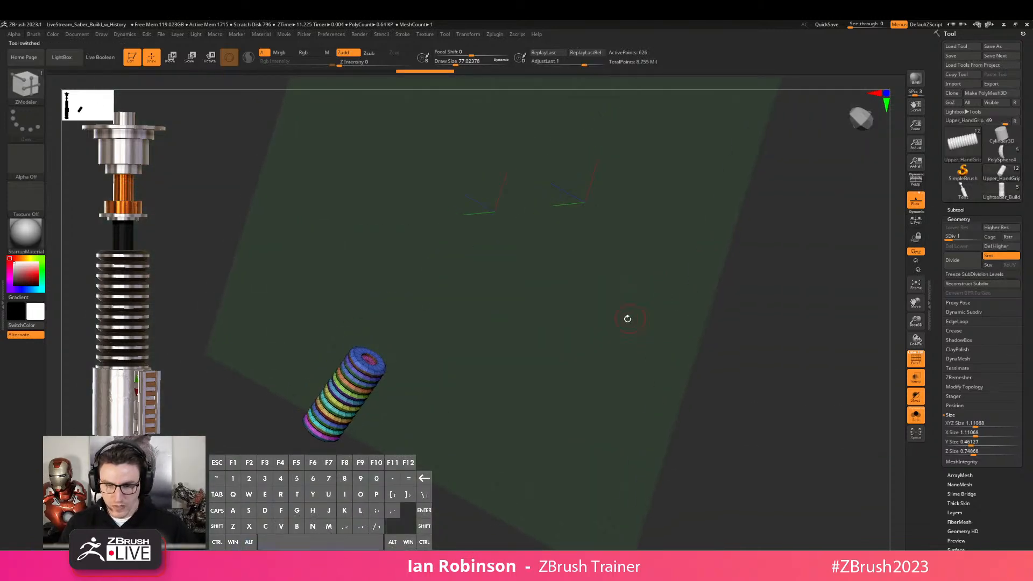
alt+drag(458, 372, 639, 261)
click(963, 189)
drag(570, 314, 530, 264)
alt+click(530, 264)
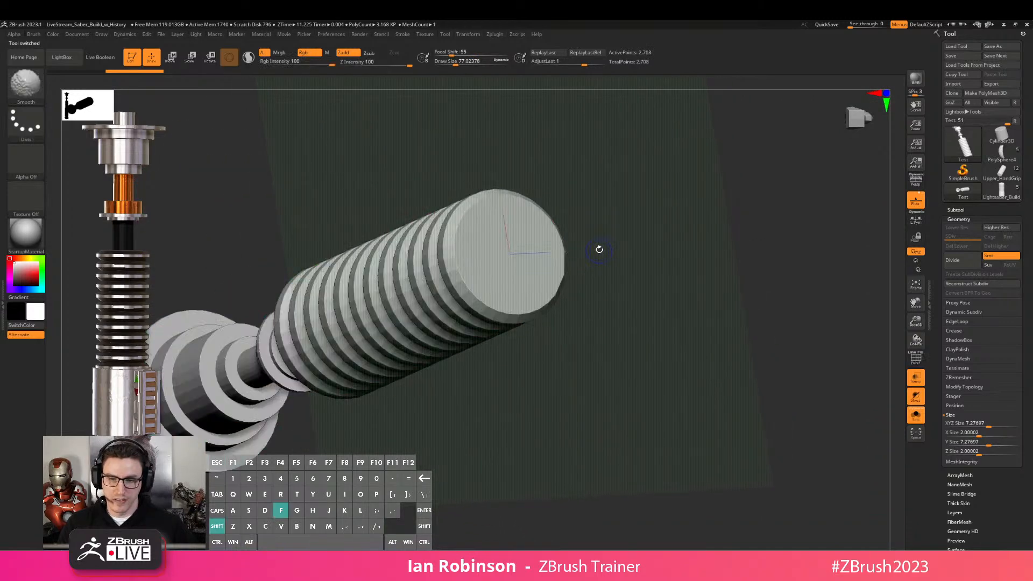
Append a Cylinder3D subtool, exit solo mode, and position the cylinder at the end of the ribbed grip
click(963, 210)
click(995, 387)
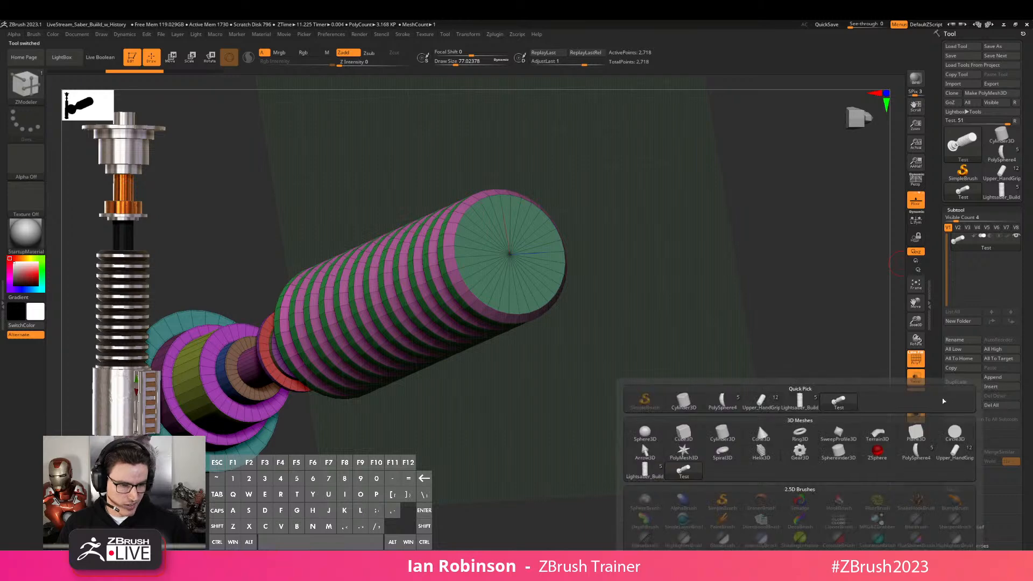
click(722, 432)
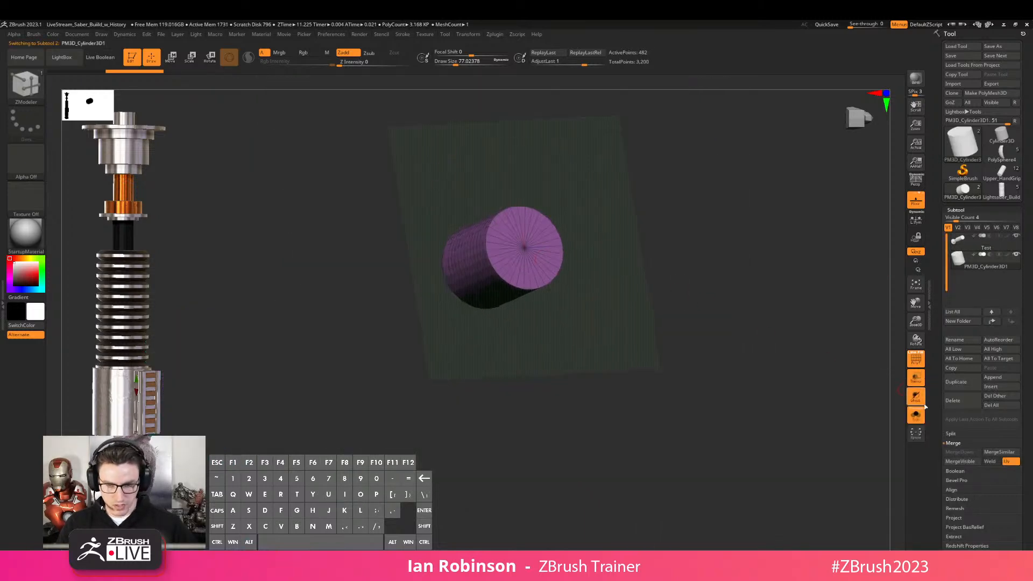
click(916, 416)
key(w)
drag(498, 258, 489, 260)
key(q)
mouse_move(588, 253)
mouse_down()
mouse_move(614, 271)
mouse_move(554, 321)
mouse_move(618, 302)
mouse_up()
Turn off polyframe and transparency, and preview the cylinder as a Live Boolean subtraction from the grip's end
key(shift+f)
drag(703, 297, 786, 287)
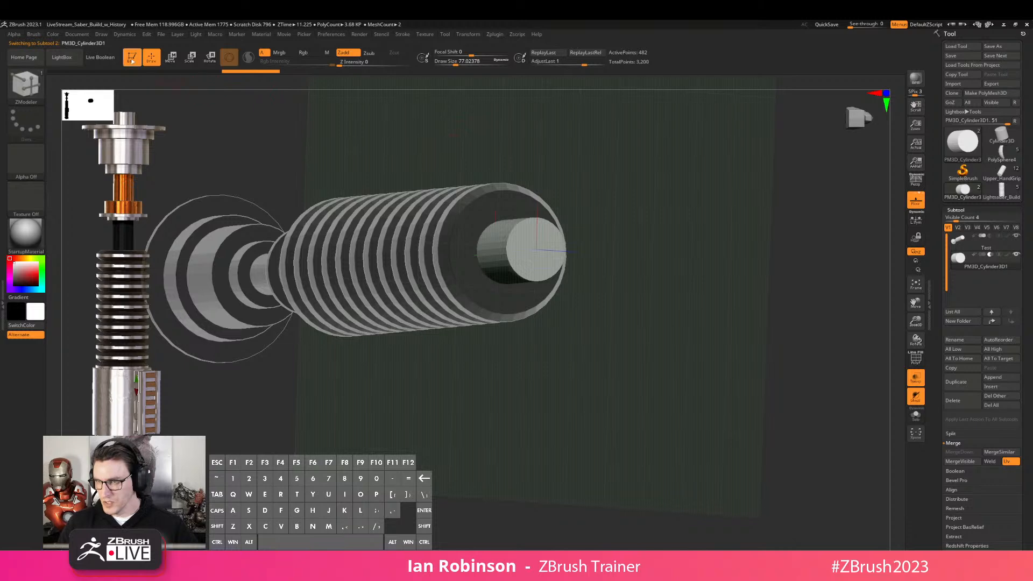
click(915, 378)
drag(618, 322, 507, 302)
key(w)
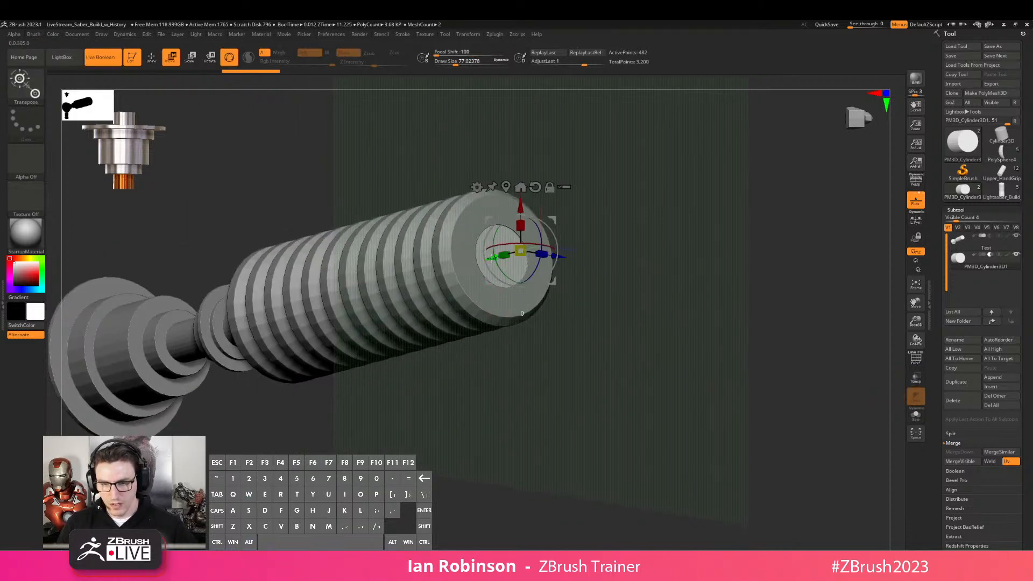
key(q)
mouse_move(556, 263)
mouse_down()
mouse_move(630, 290)
mouse_move(667, 349)
mouse_move(592, 326)
mouse_up()
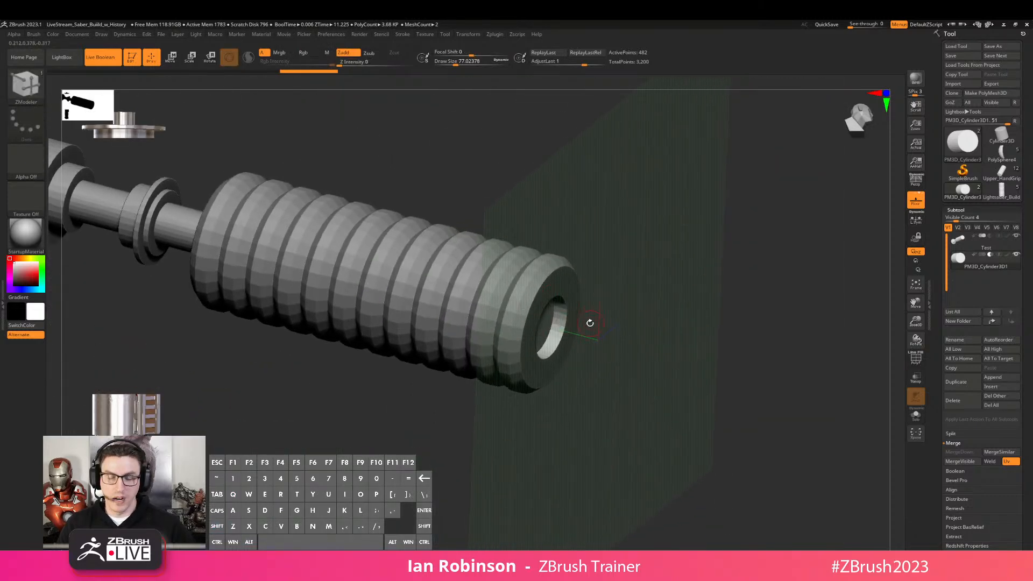
drag(660, 335, 899, 358)
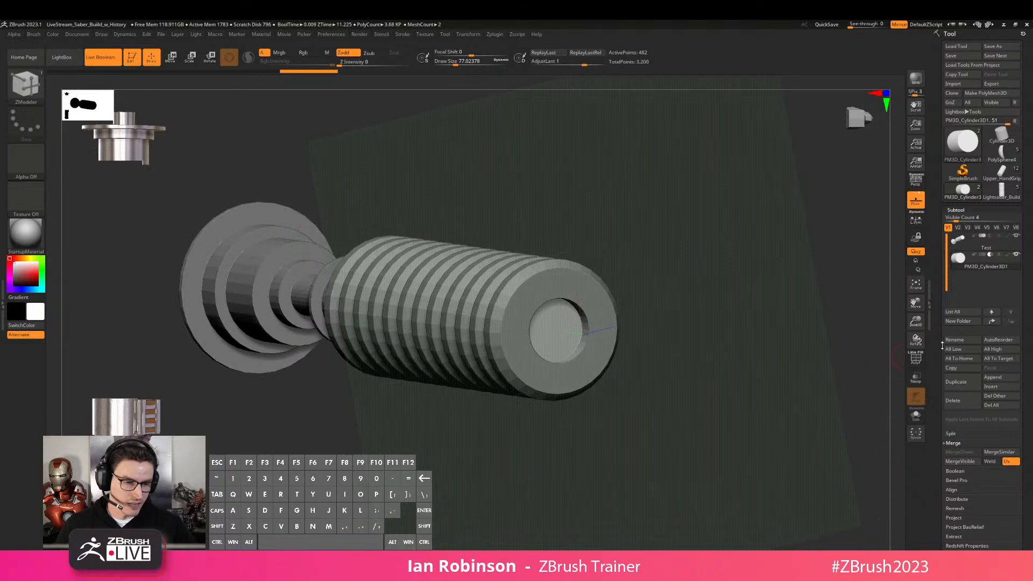
Hide the floor grid and view the grip with its hollowed end
click(917, 200)
drag(710, 306, 685, 343)
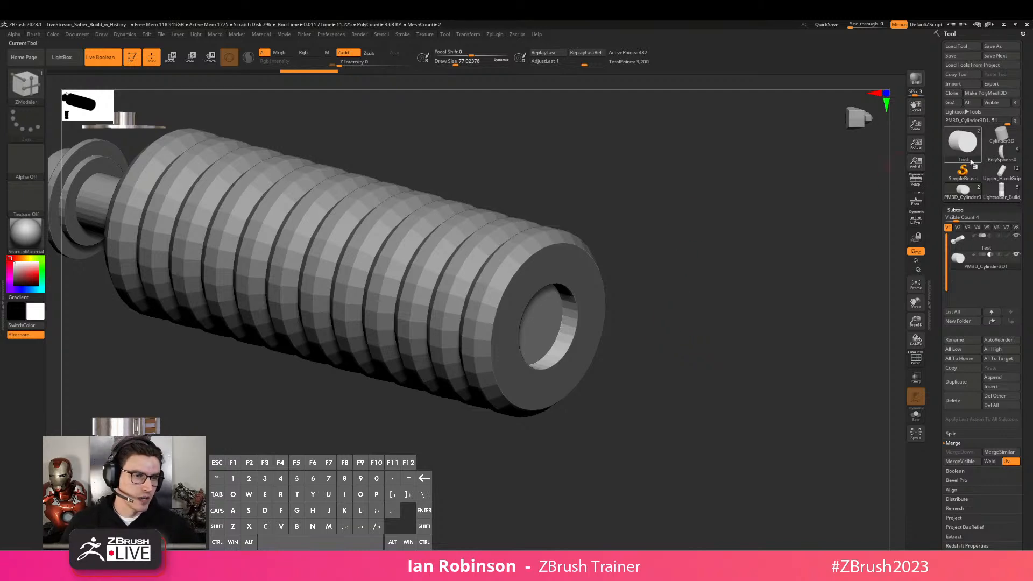
click(916, 179)
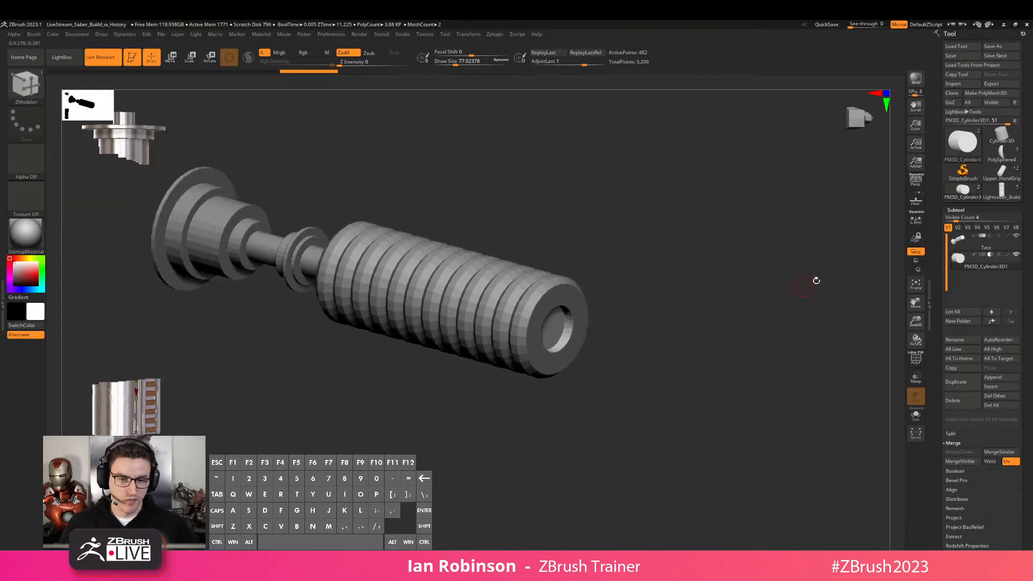
Switch to the Cylinder3D primitive and convert it to a PolyMesh3D as a separate example tool
click(996, 387)
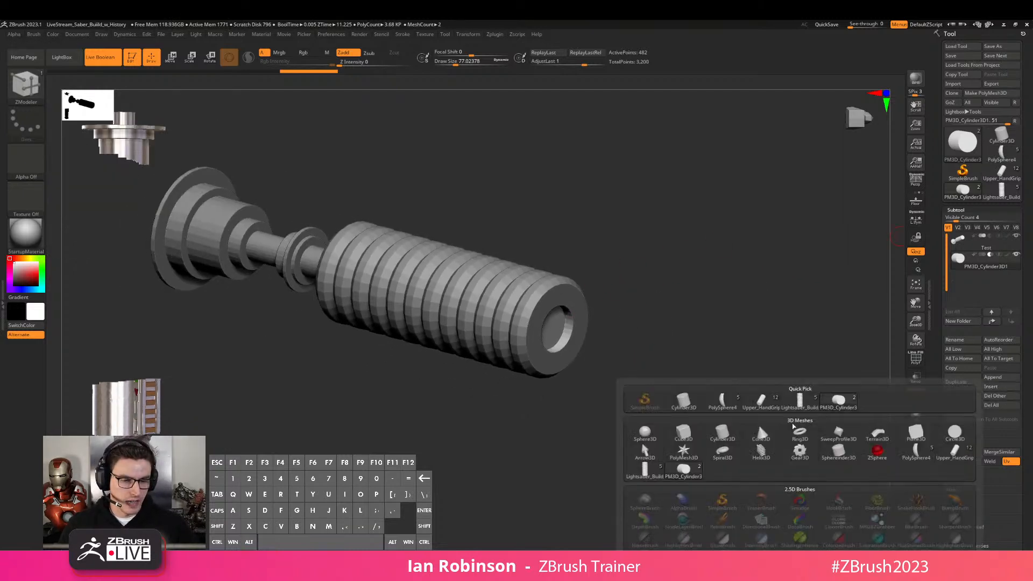
click(1001, 135)
click(998, 94)
alt+drag(610, 251, 572, 259)
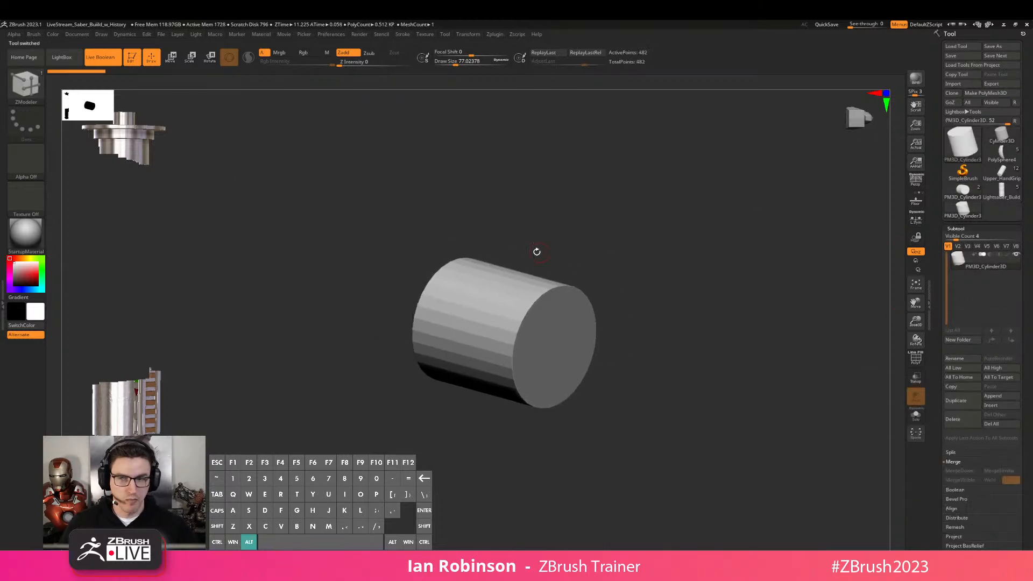
drag(619, 329, 709, 353)
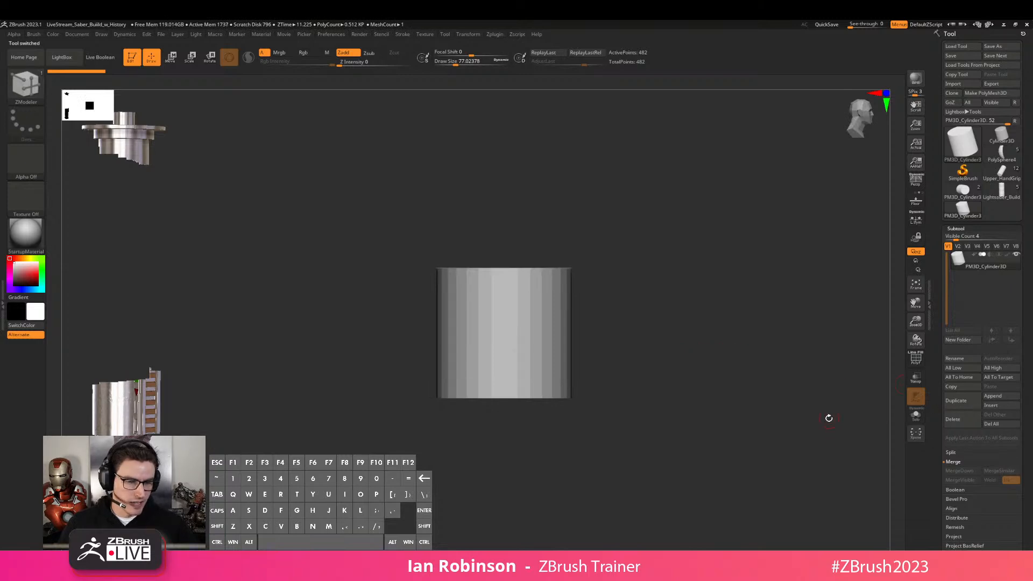
Append a Sphere3D subtool and raise it to the top of the cylinder
click(995, 406)
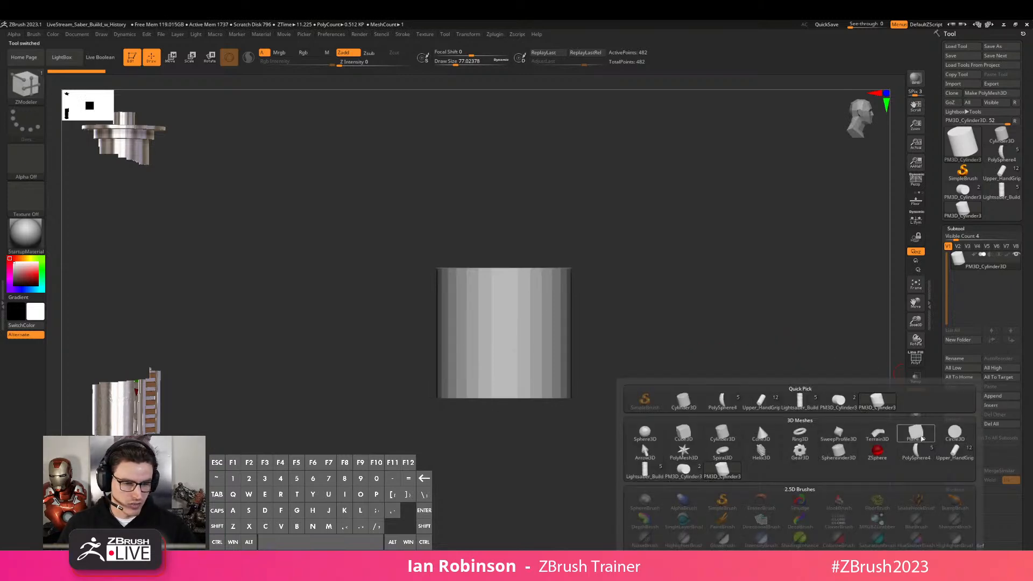
click(645, 432)
key(w)
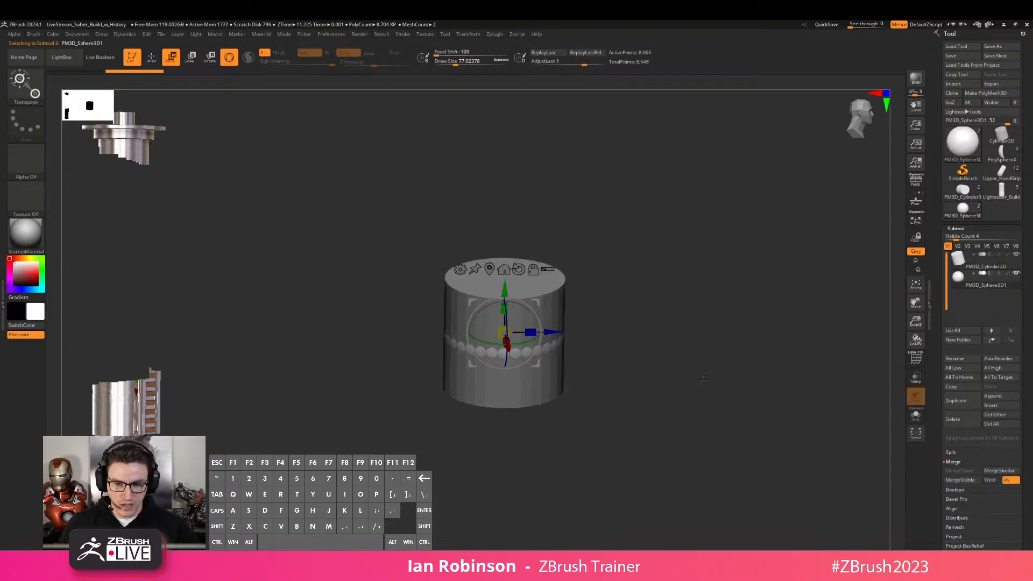
drag(504, 291, 507, 240)
key(shift+f)
alt+drag(609, 301, 557, 316)
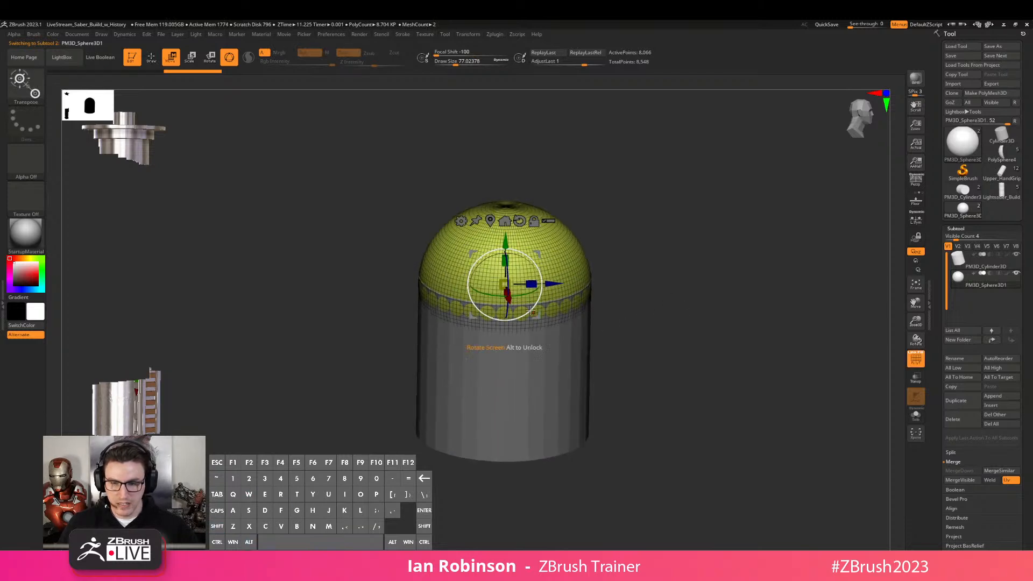
Enlarge the sphere with the gizmo and lift it further above the cylinder's top
drag(505, 284, 545, 285)
shift+drag(649, 293, 679, 299)
alt+drag(679, 299, 725, 304)
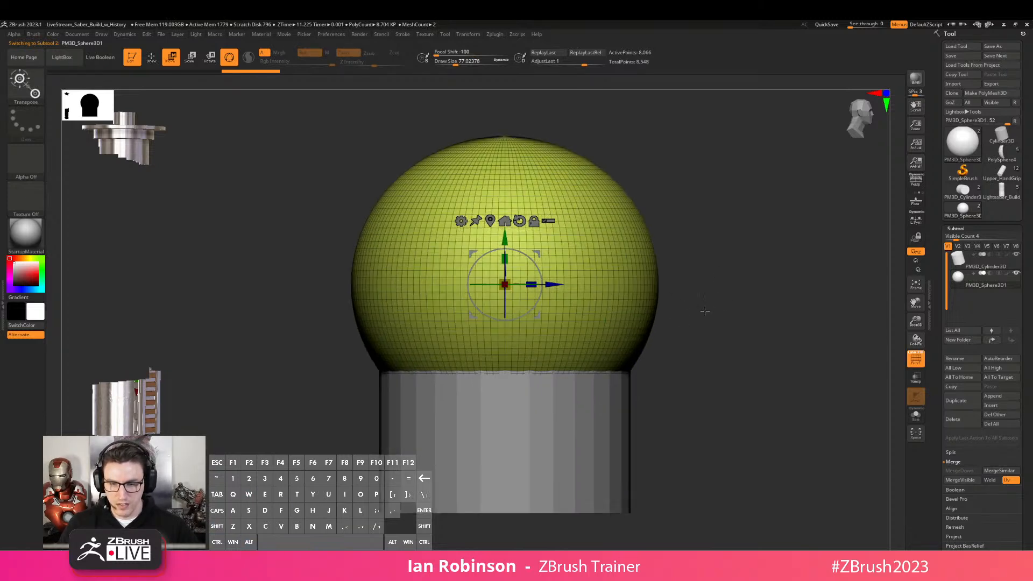
drag(509, 235, 515, 205)
alt+drag(852, 345, 851, 314)
drag(850, 315, 861, 335)
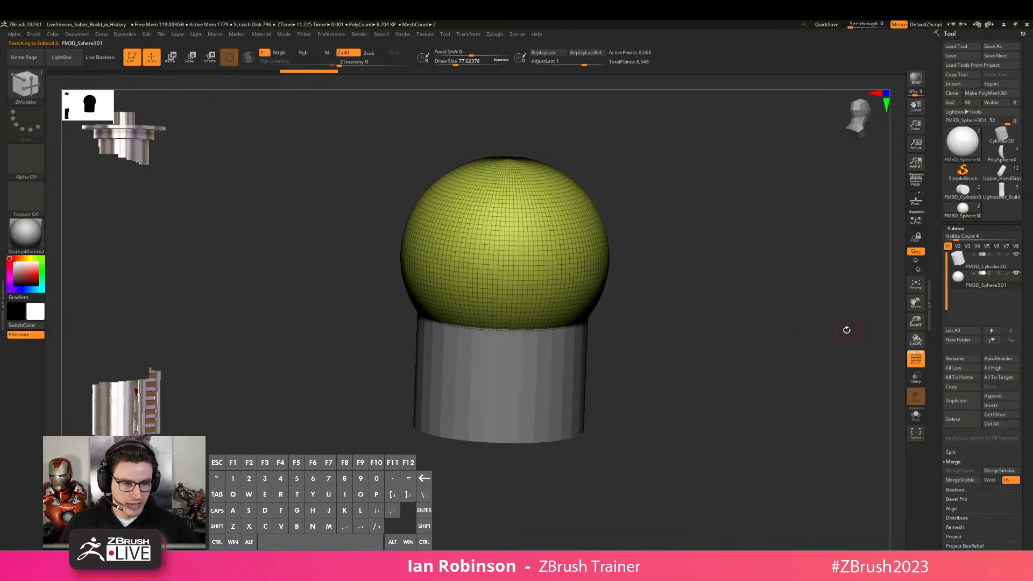
Scale the sphere down and shift it sideways so it overlaps the cylinder's top rim
drag(511, 257, 471, 257)
key(q)
drag(641, 263, 676, 279)
key(w)
drag(539, 254, 594, 254)
key(q)
alt+drag(727, 288, 775, 334)
key(shift+f)
key(shift+f)
Create a subtool folder holding the cylinder and sphere, with the sphere set to subtract
click(957, 340)
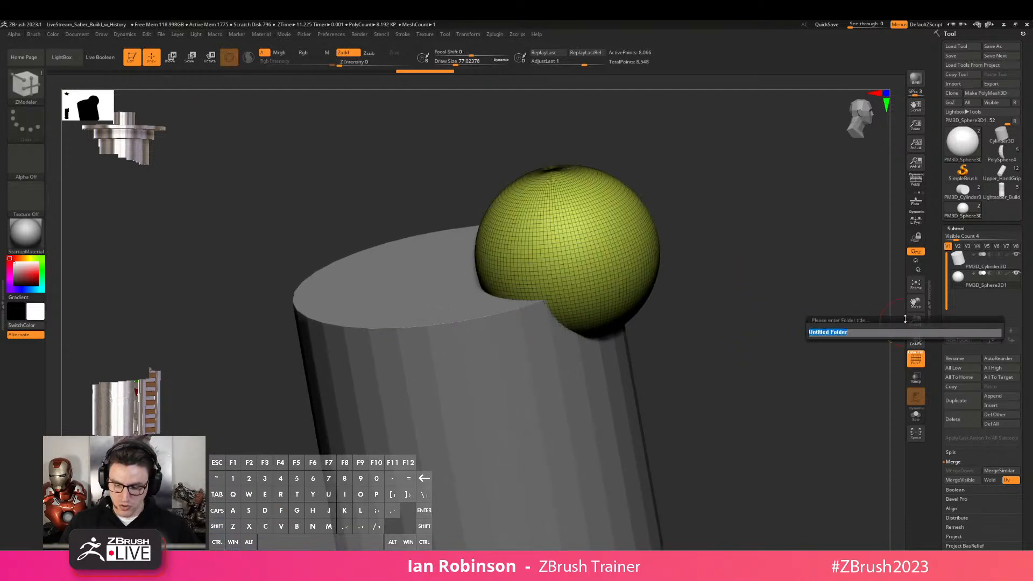
key(Return)
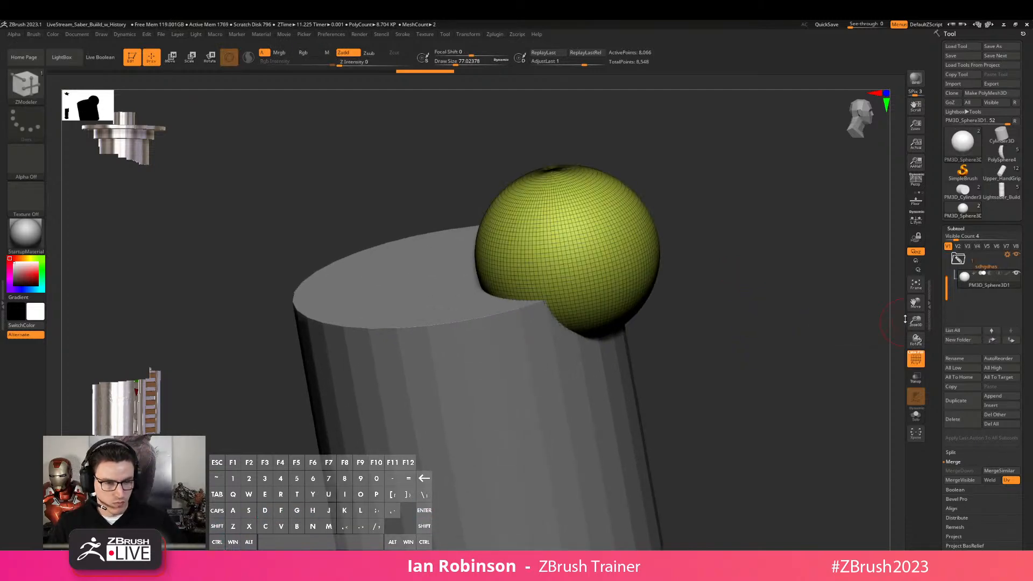
drag(947, 283, 973, 296)
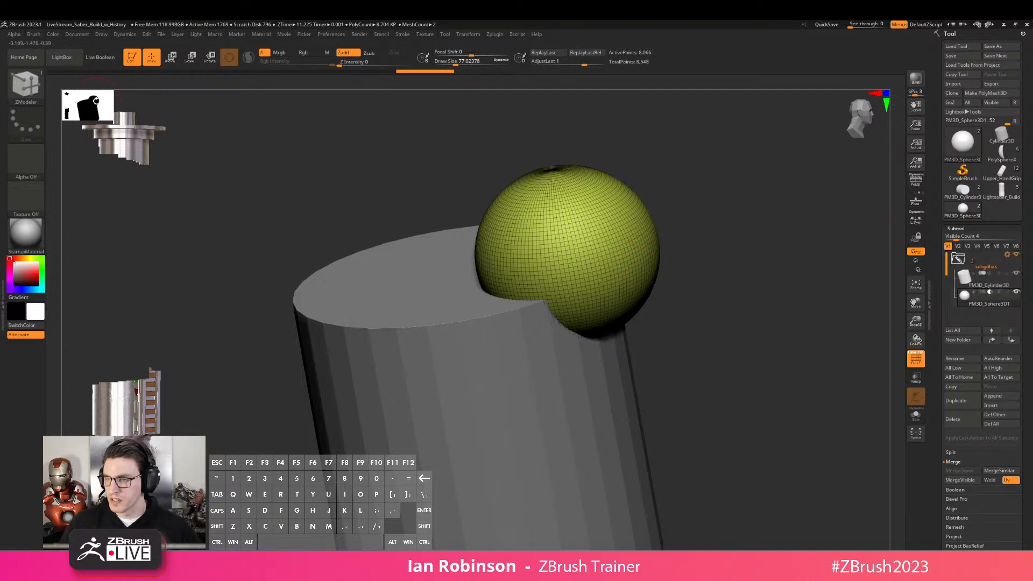
Turn on Live Boolean to preview the spherical cut in the cylinder's rim, and select the cylinder
click(101, 58)
drag(671, 295, 671, 323)
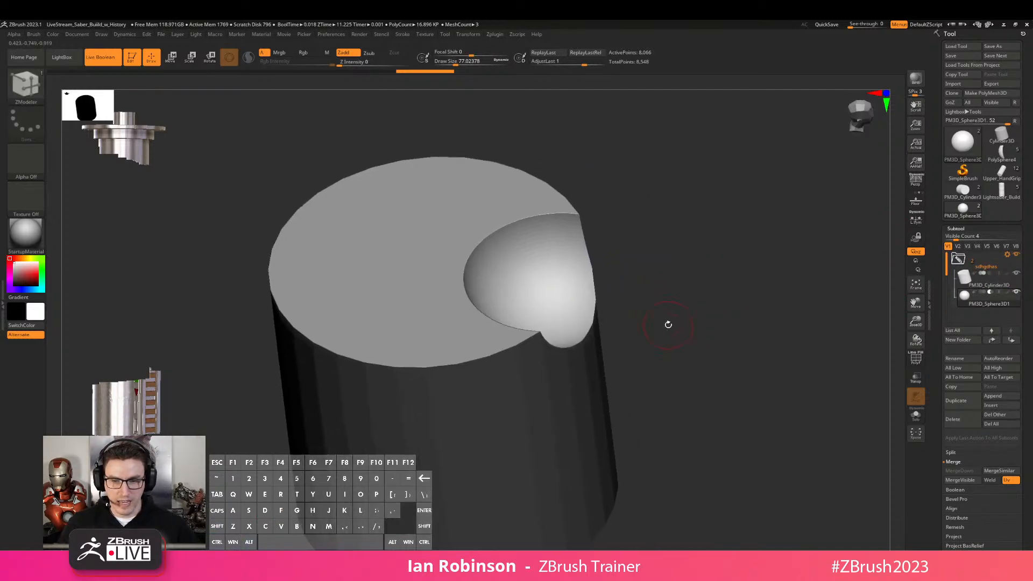
alt+click(569, 415)
drag(694, 398, 734, 388)
Solo the cylinder with polyframe on and compare its topology with that of the sphere
key(shift+f)
key(shift+f)
click(921, 420)
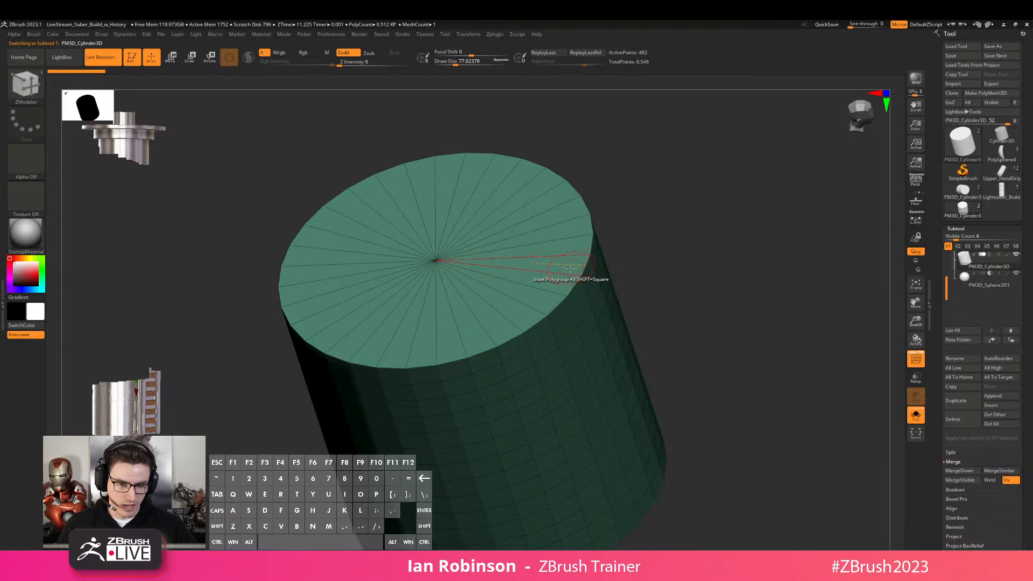
right_drag(538, 291, 597, 306)
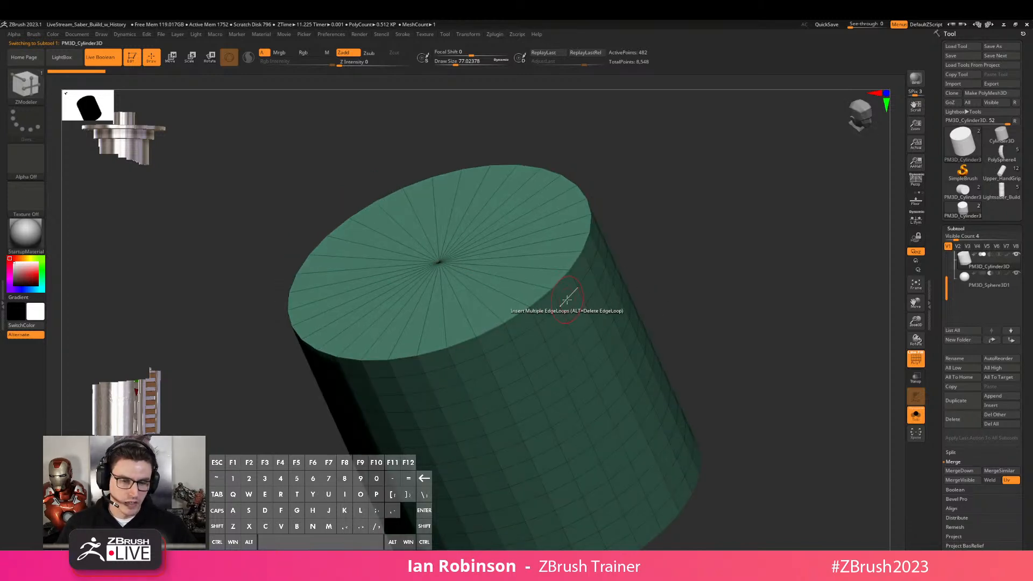
click(964, 286)
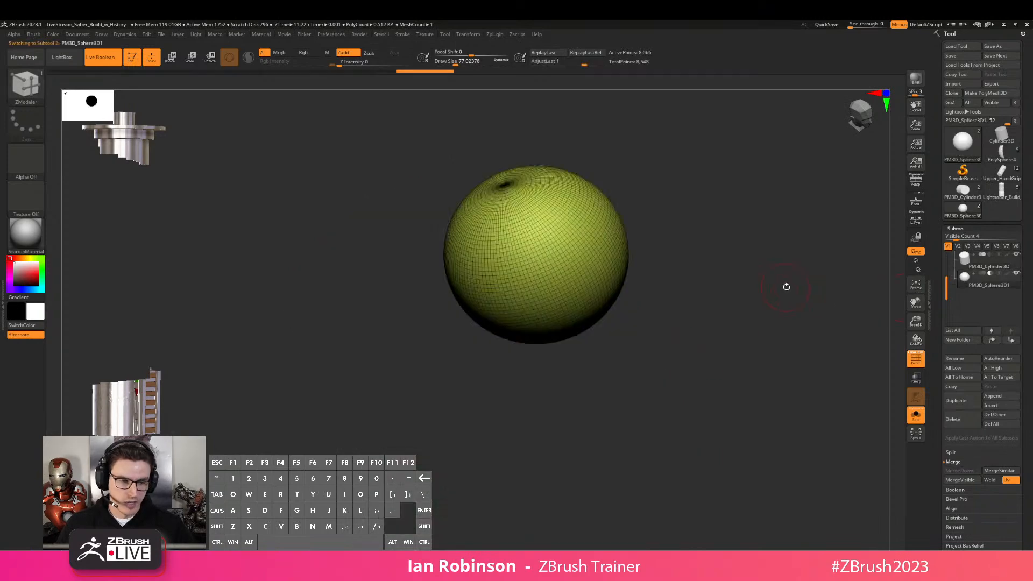
right_drag(546, 259, 538, 241)
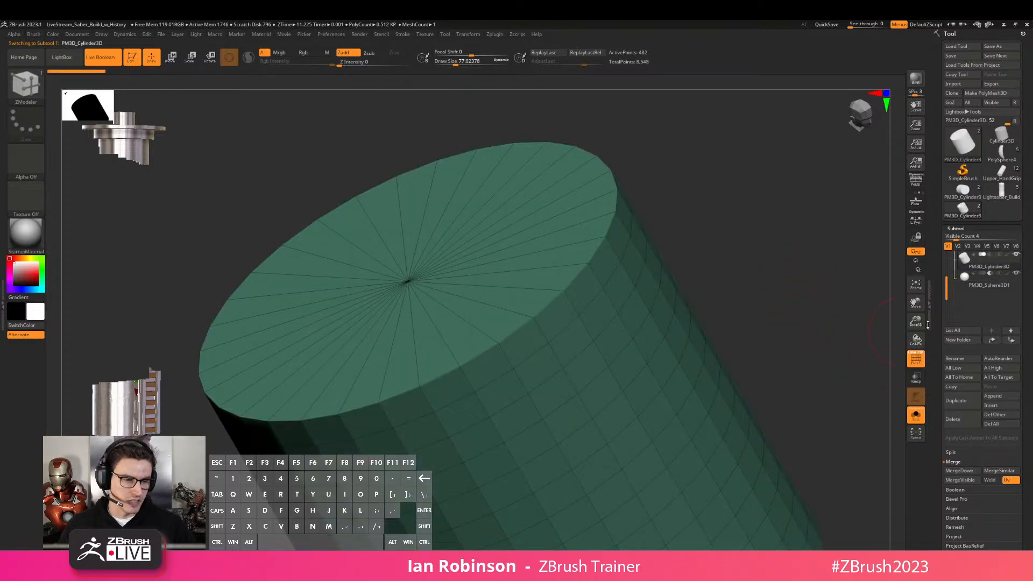
Collapse the subtool folder, exit solo mode, and run Boolean With DSDiv on the folder
drag(948, 265, 948, 258)
click(986, 268)
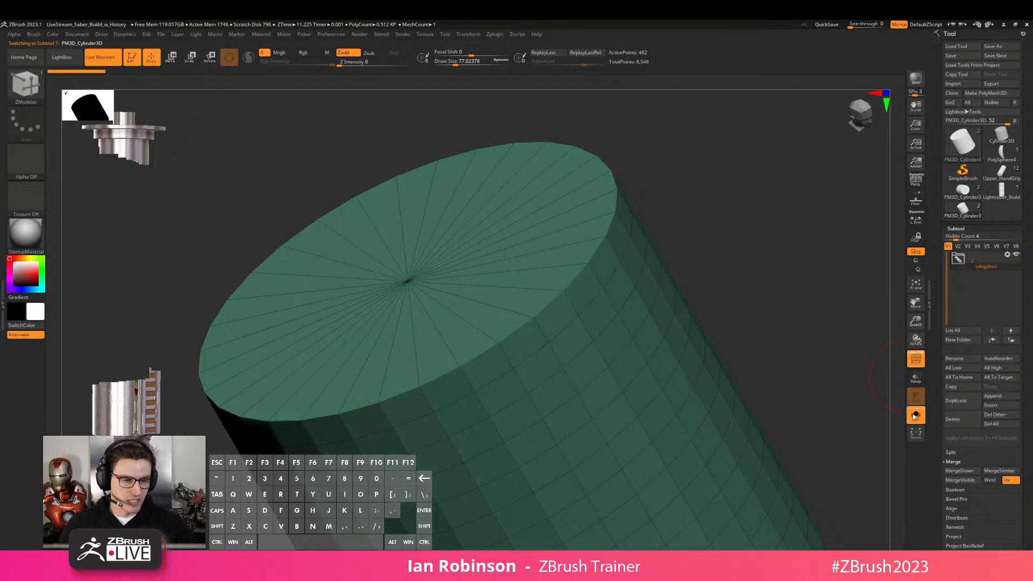
click(915, 416)
click(1007, 255)
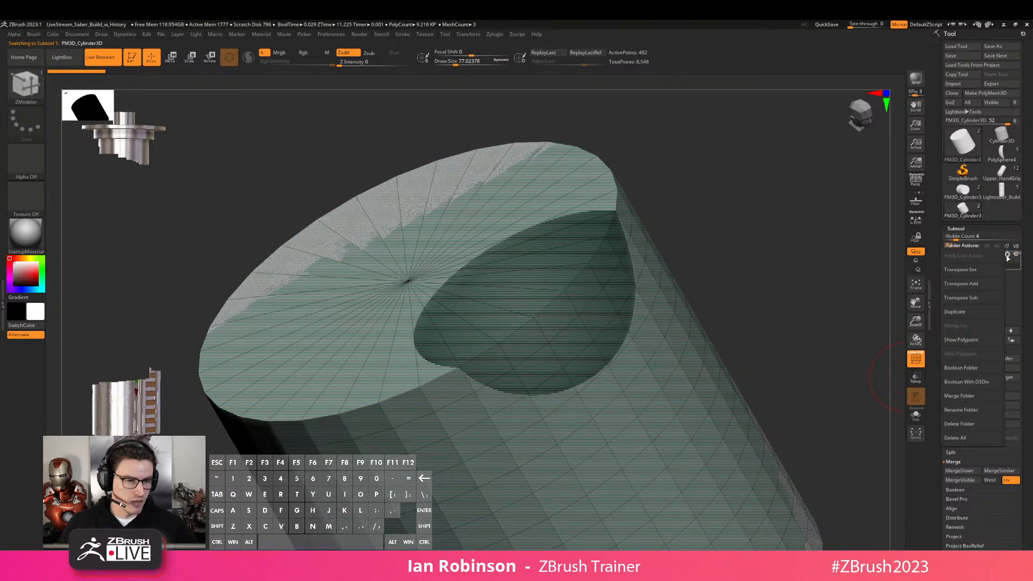
click(967, 382)
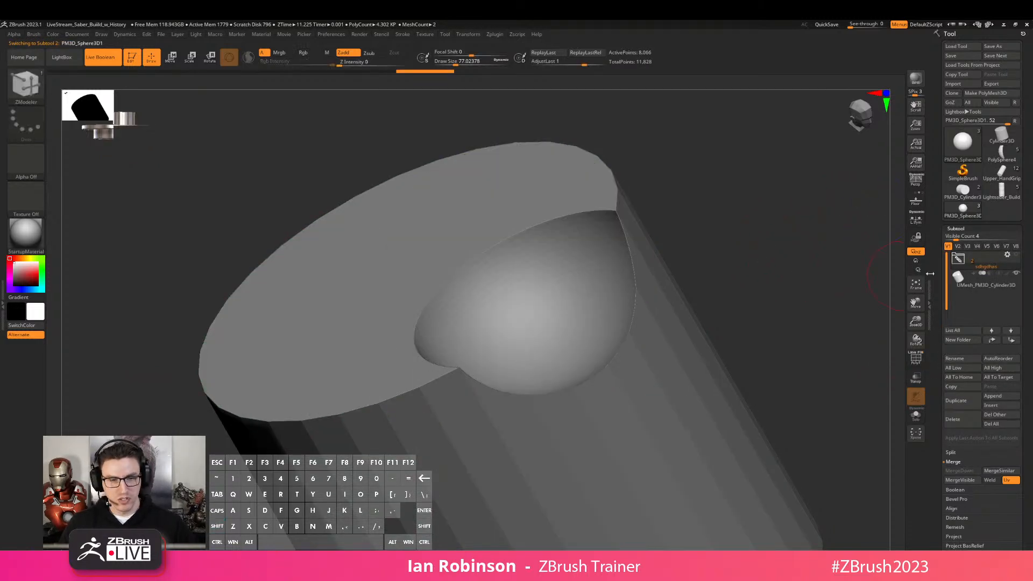
Show the polyframe on the Boolean result and examine the triangulated edges around the spherical cut
key(shift+f)
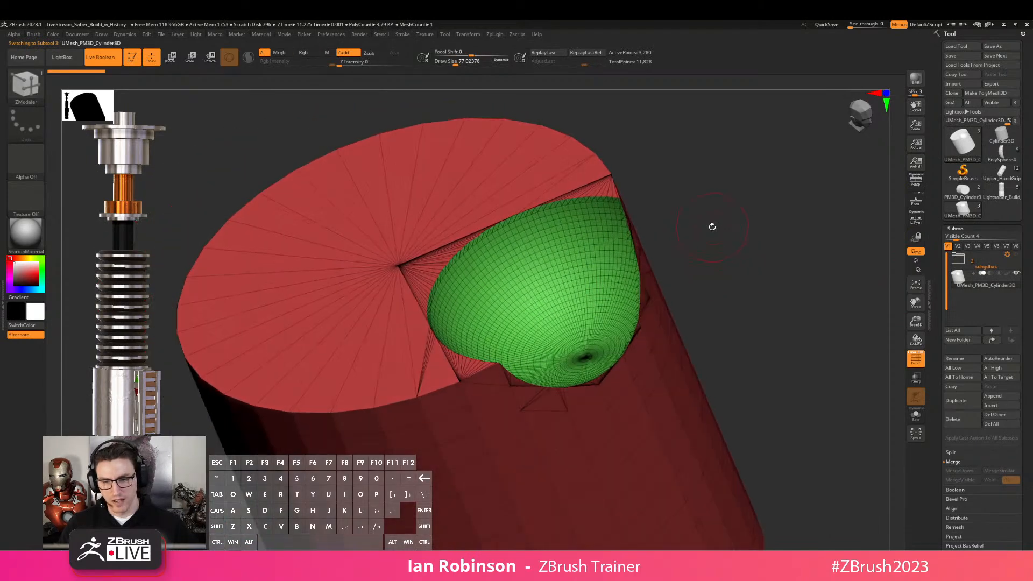
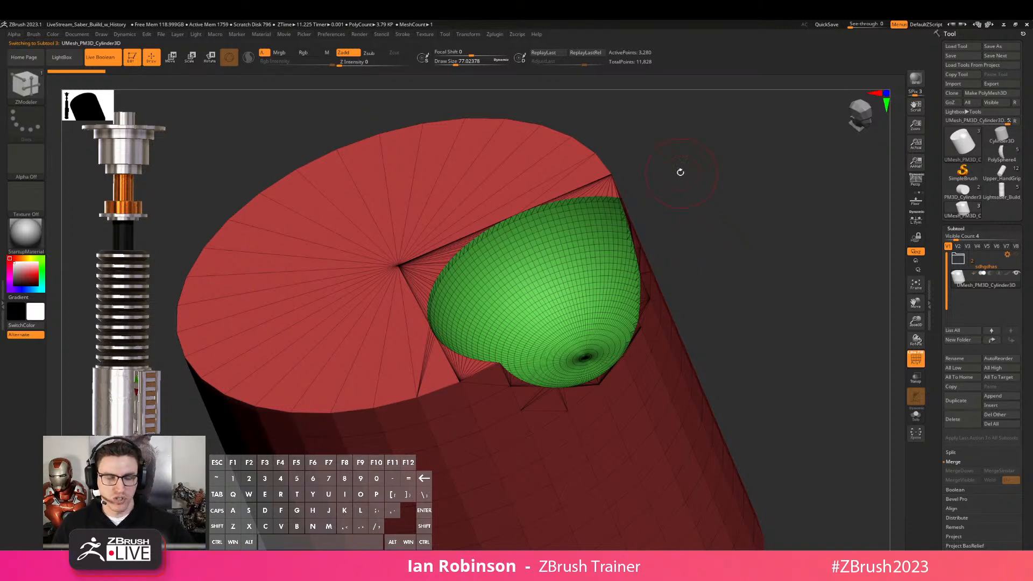
drag(738, 290, 650, 288)
alt+right_drag(650, 288, 621, 298)
mouse_move(628, 258)
right_down()
mouse_move(627, 214)
mouse_move(618, 227)
mouse_move(645, 213)
mouse_move(689, 292)
mouse_move(706, 269)
right_up()
ctrl+right_drag(707, 269, 678, 331)
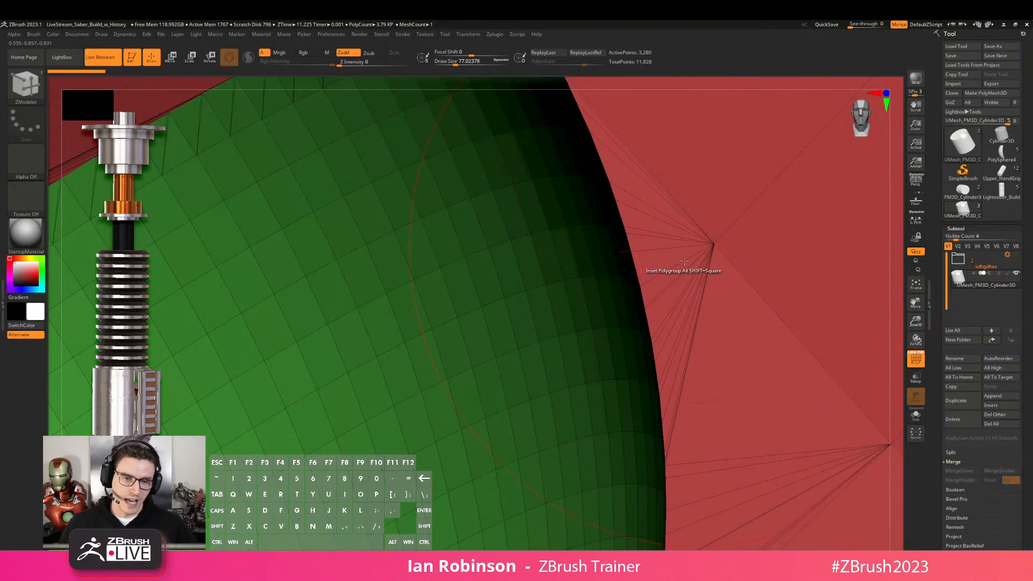
right_drag(707, 370, 685, 304)
right_click(685, 305)
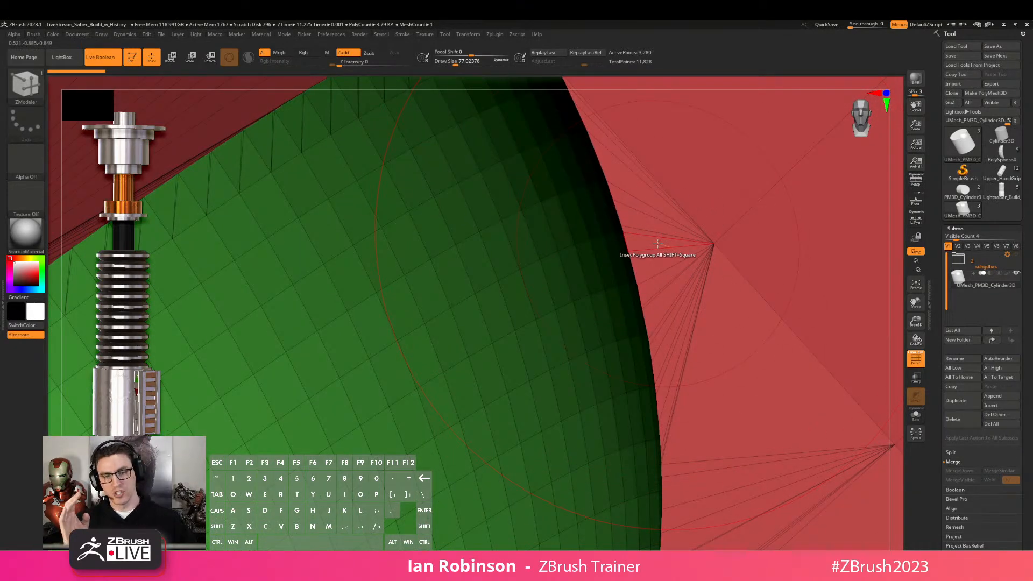
Reduce the Draw Size to about 3.67 and inspect the points along the spherical cut's edge
key(s)
drag(687, 254, 673, 255)
mouse_move(685, 259)
alt+right_down()
mouse_move(650, 260)
mouse_move(616, 277)
mouse_move(633, 279)
alt+right_up()
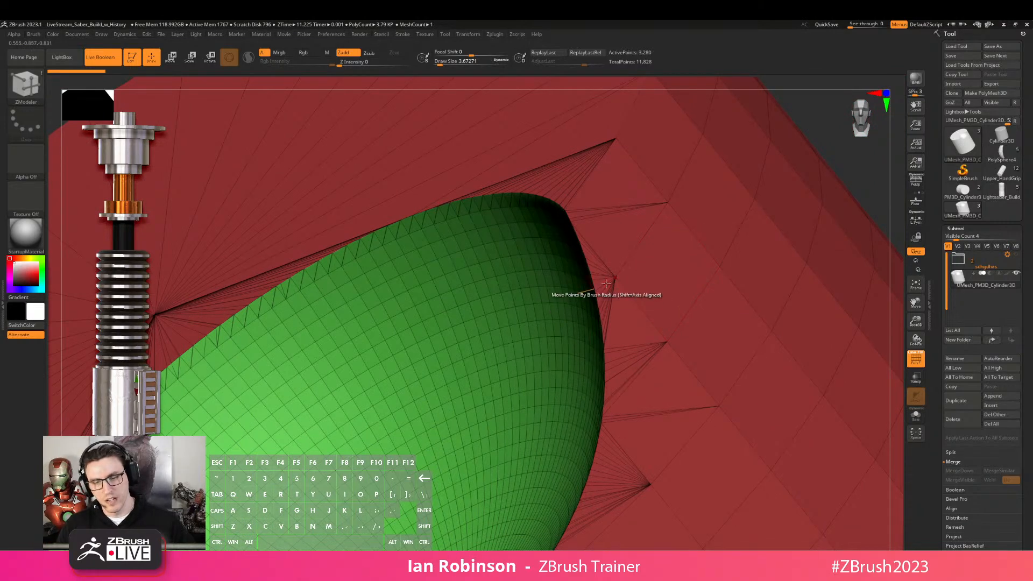
mouse_move(599, 296)
alt+right_down()
mouse_move(623, 346)
mouse_move(601, 299)
alt+right_up()
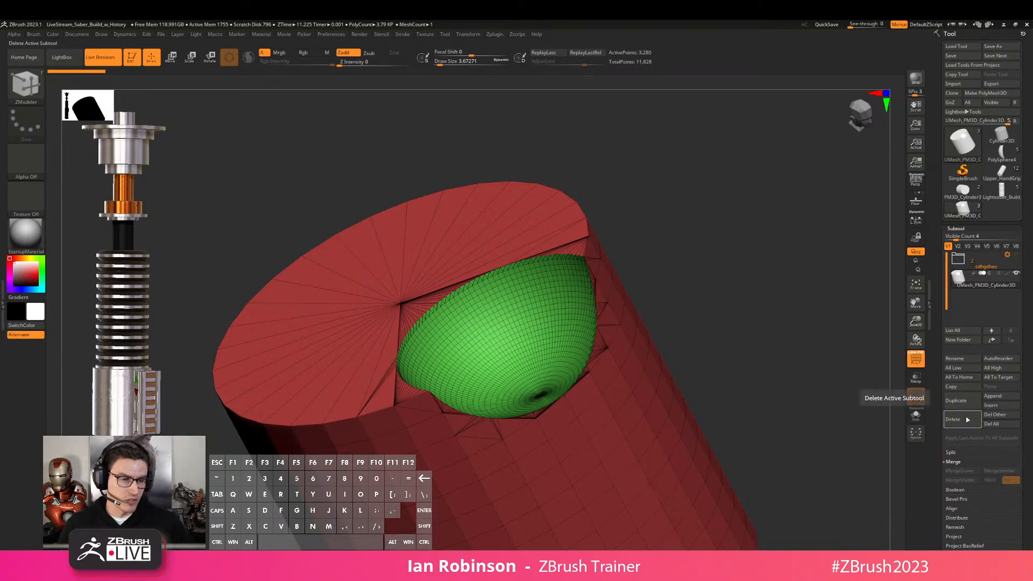
Expand the subtool folder, show its contents, and select the cylinder with its polyframe hidden
click(958, 266)
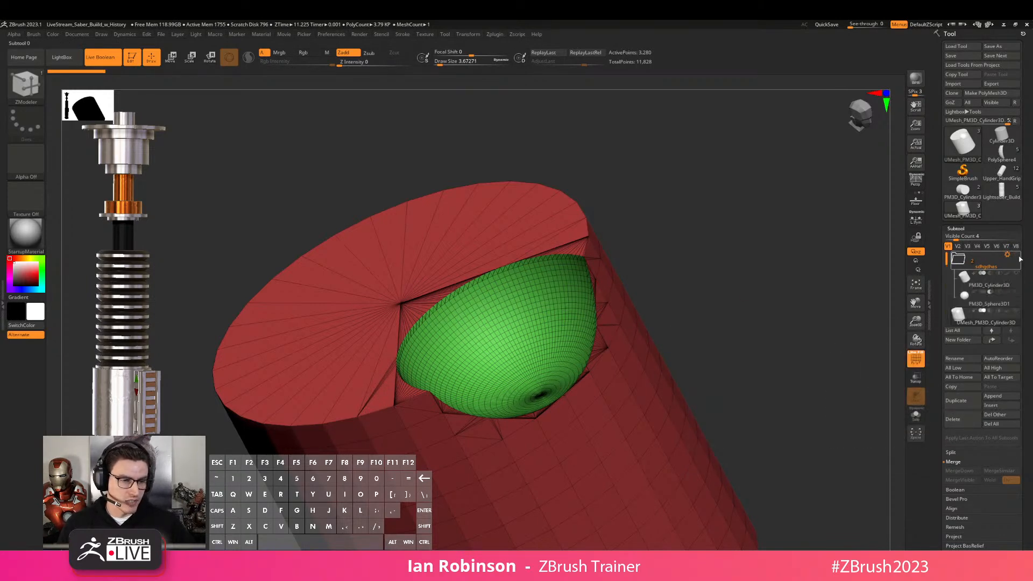
click(1017, 255)
click(958, 261)
click(960, 263)
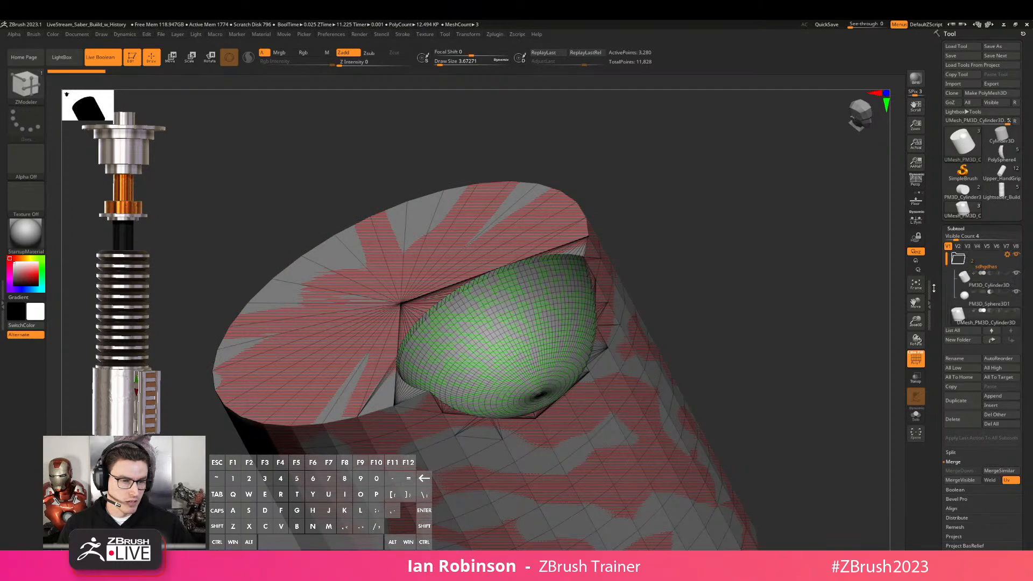
click(991, 281)
drag(820, 290, 764, 270)
key(shift+f)
drag(877, 257, 717, 322)
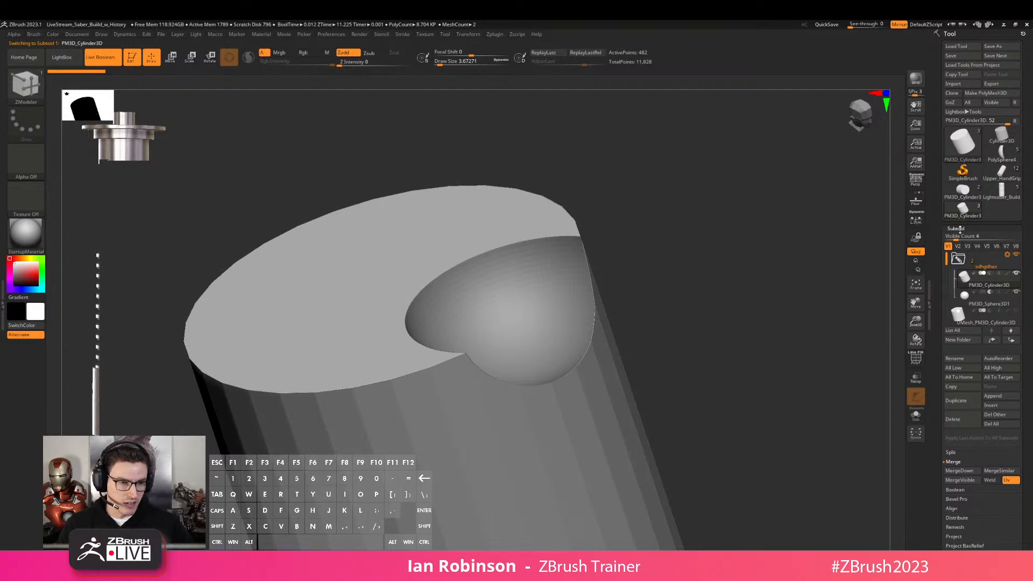
Display the polyframe, assign separate polygroups to the cylinder's cap and side, and solo the cylinder
click(956, 229)
key(shift+f)
click(963, 359)
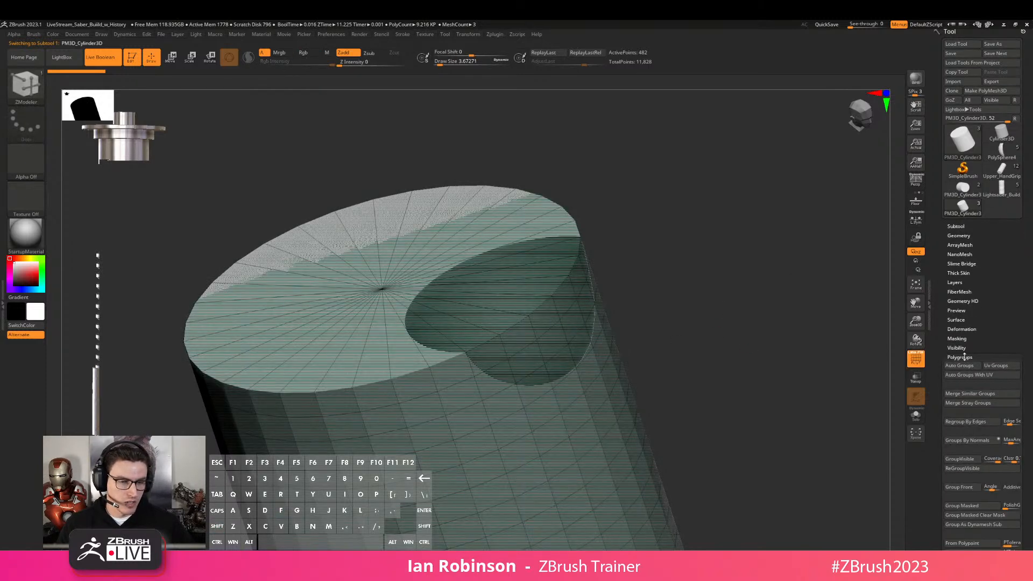
click(916, 414)
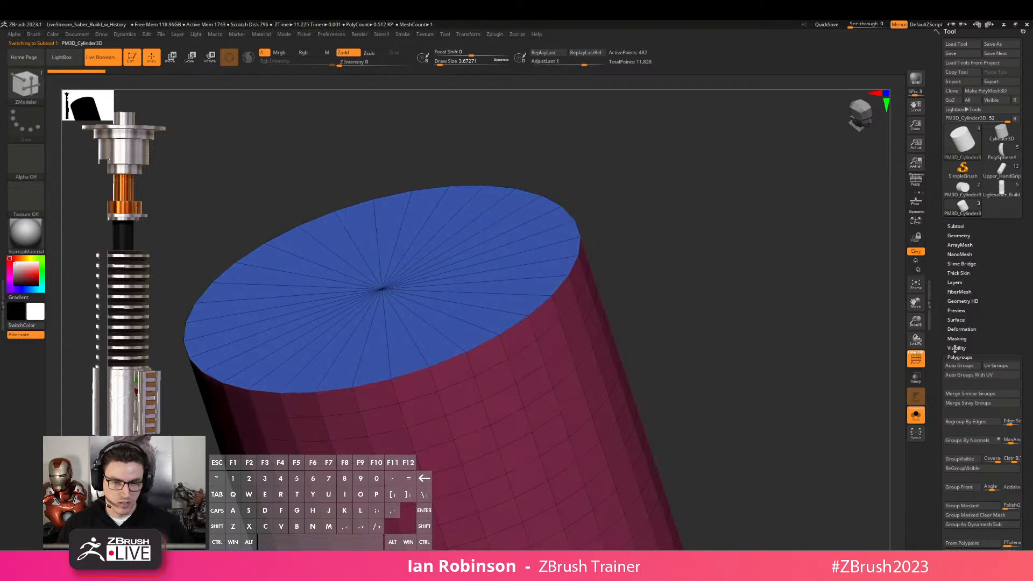
Crease the cylinder's edges along its polygroup borders with Crease PG
click(961, 235)
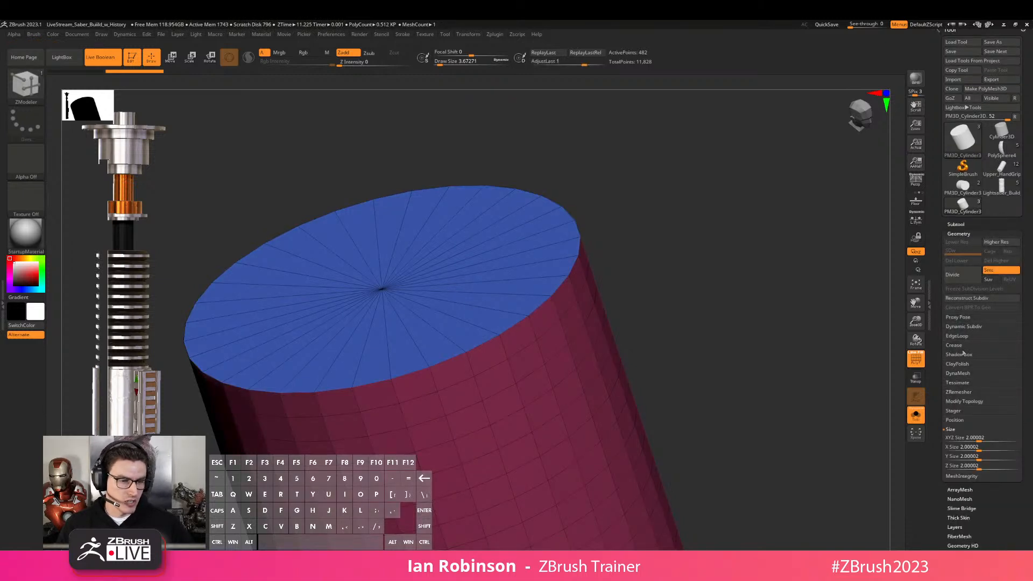
click(962, 346)
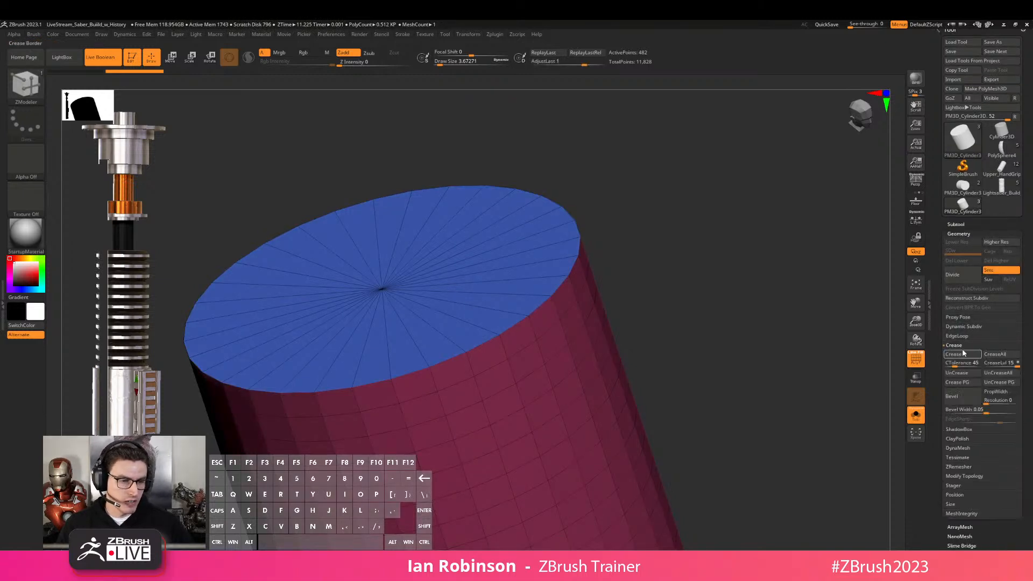
click(963, 382)
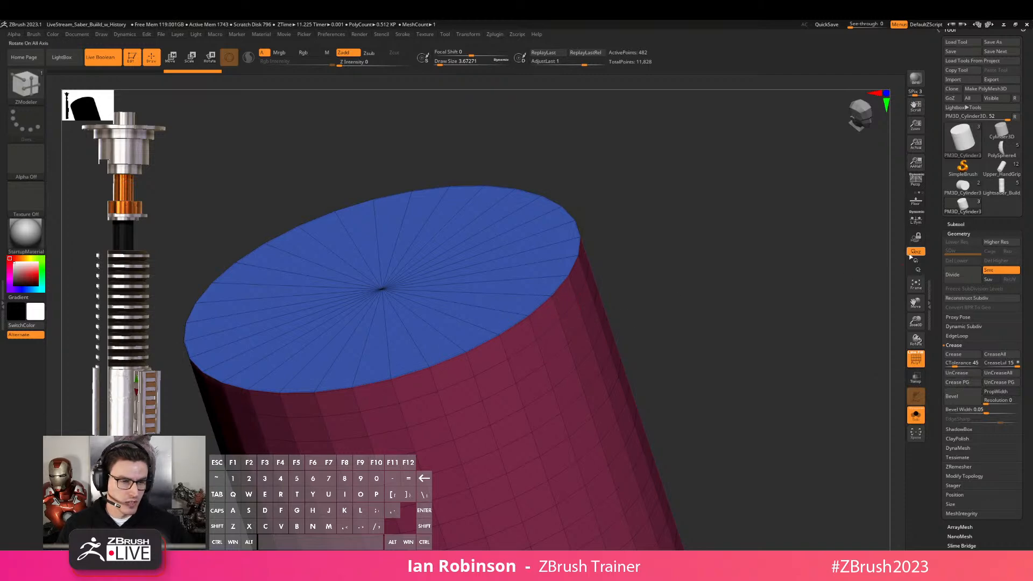
Subdivide the cylinder to level 3 and delete its lower subdivision levels
key(ctrl+d)
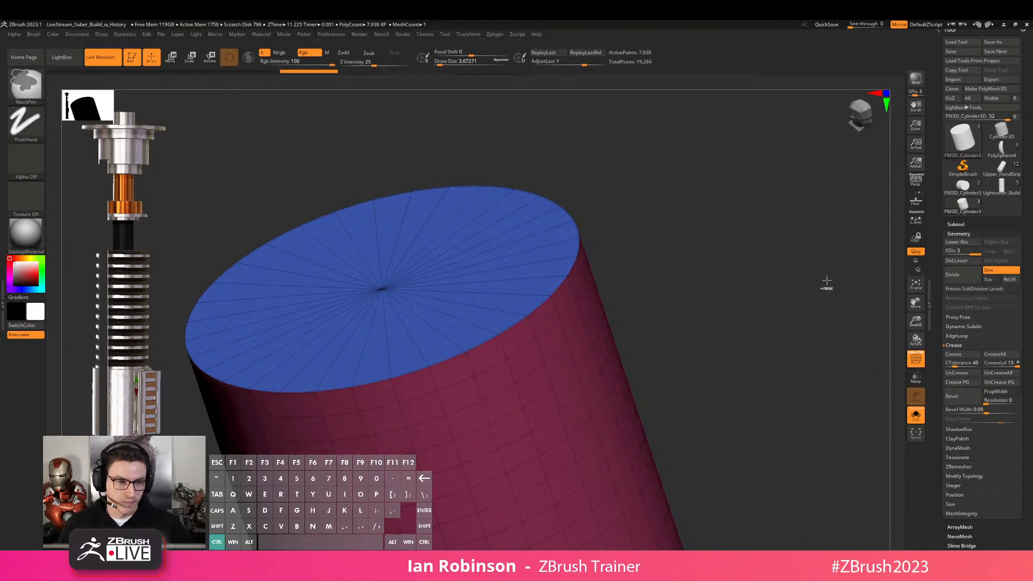
key(b)
key(z)
key(m)
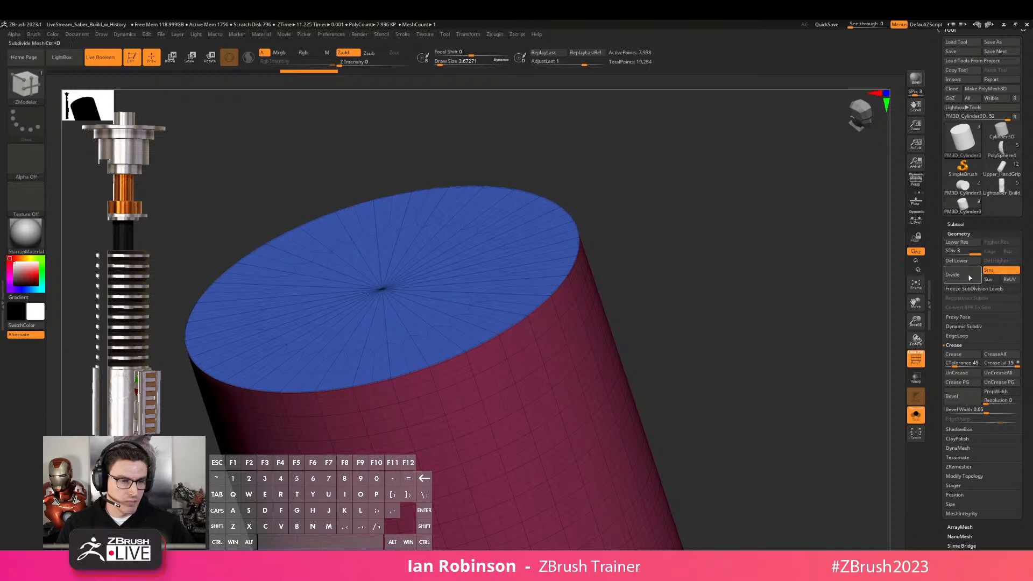
click(965, 265)
alt+drag(669, 278, 645, 276)
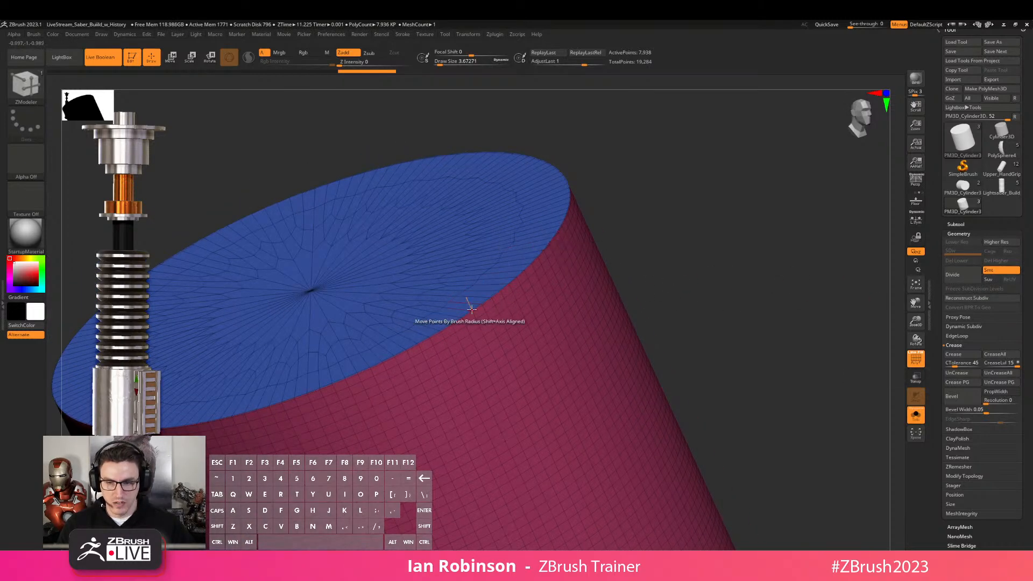
Compare the polygon density of the subdivided cylinder with that of the sphere
key(Down)
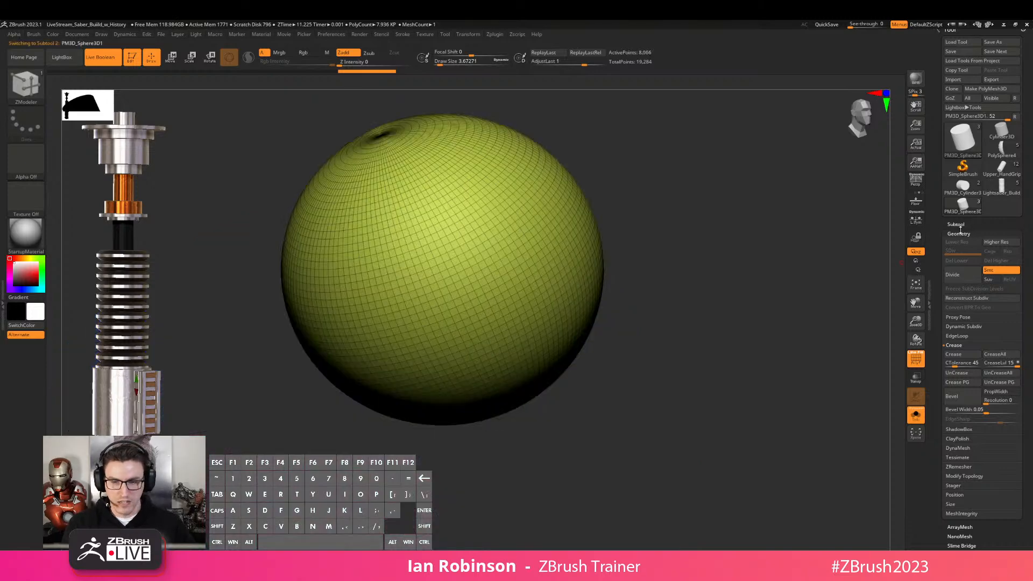
key(Up)
key(Down)
key(Up)
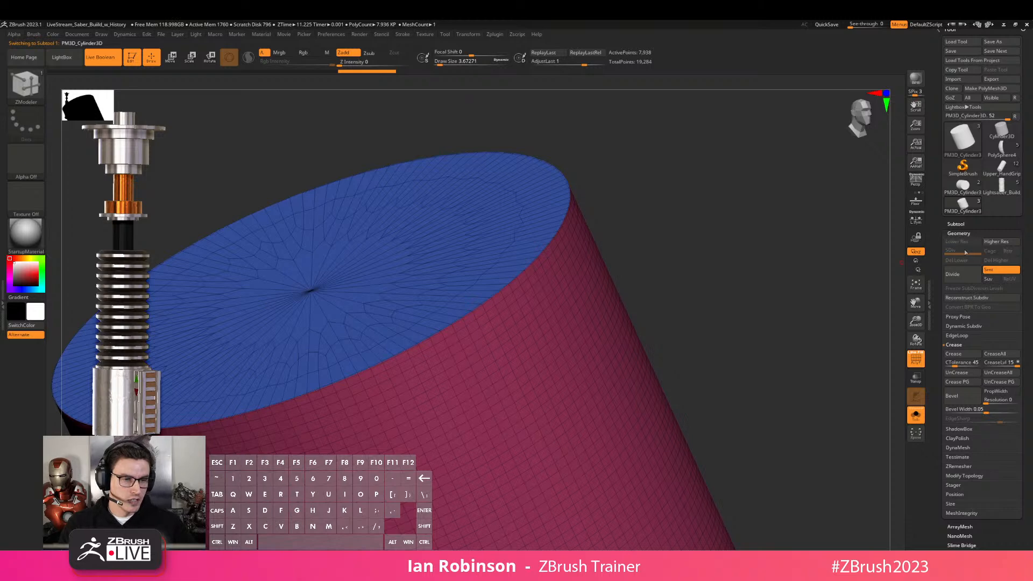
Exit solo mode, run the Boolean on the collapsed folder again, and view the new result mesh
click(963, 224)
click(914, 415)
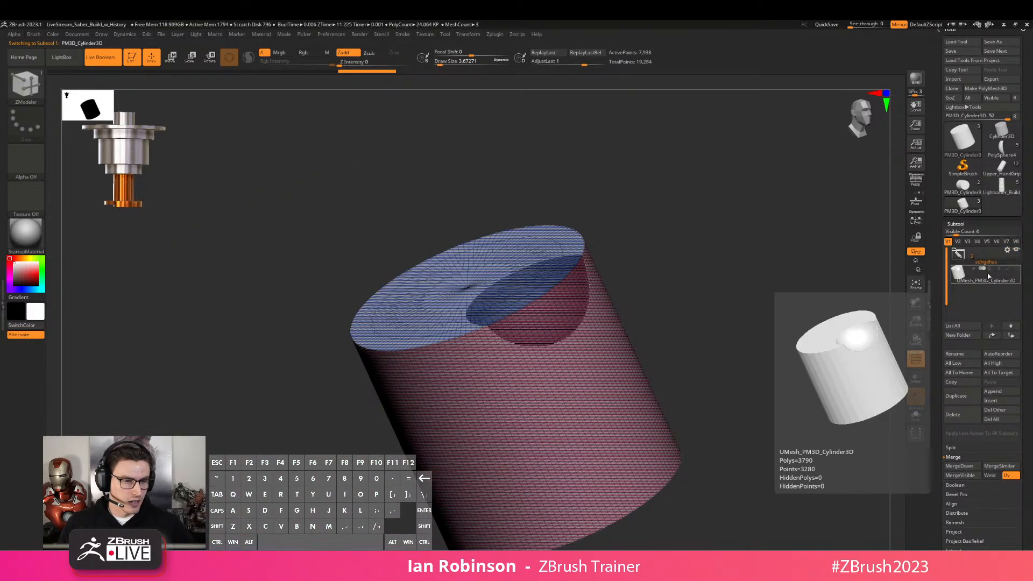
click(1007, 251)
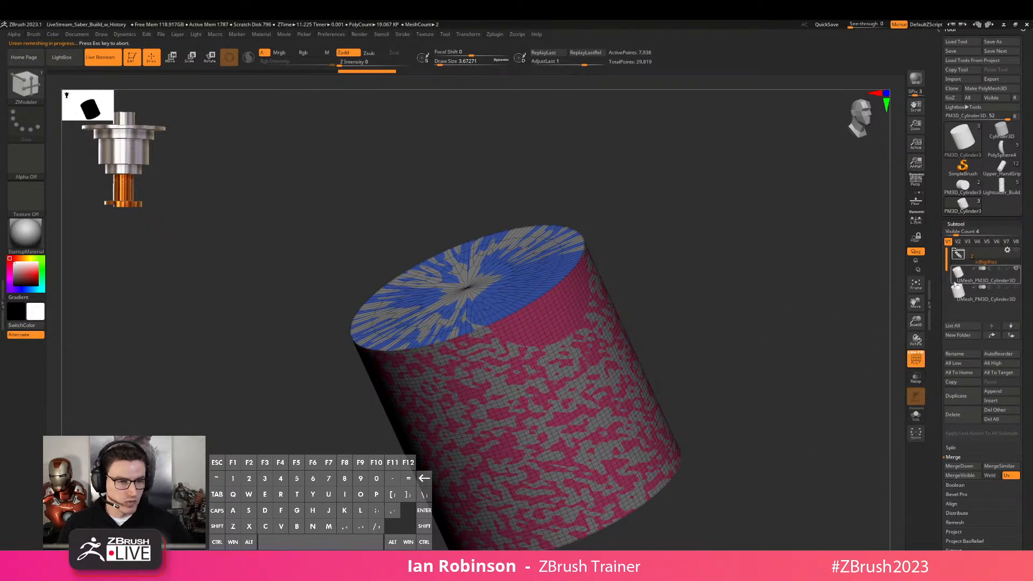
drag(754, 296, 721, 335)
drag(713, 291, 692, 296)
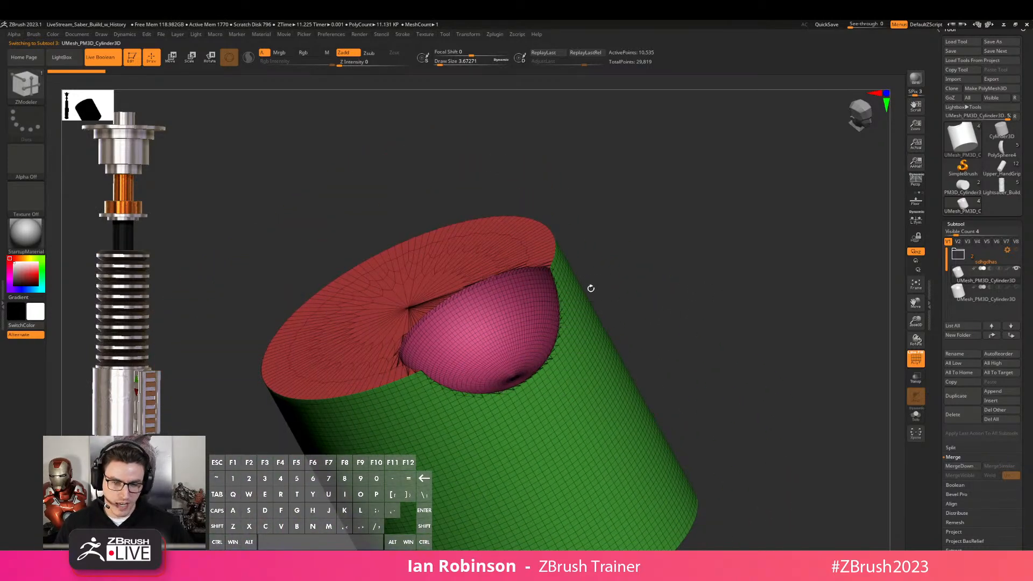
Open the ZRemesher settings for the new Boolean mesh and examine the topology around its spherical cut
click(961, 224)
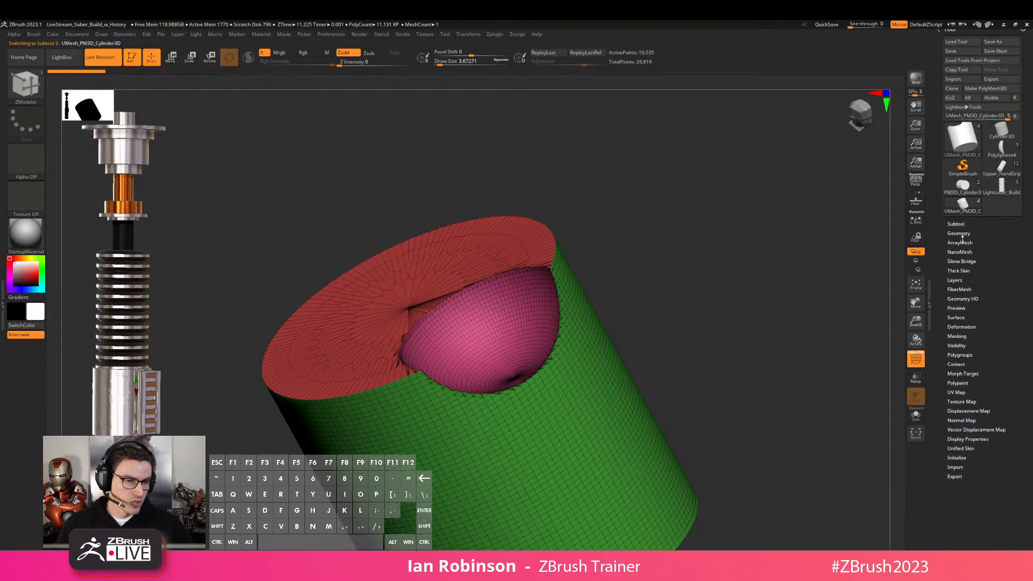
drag(782, 288, 799, 309)
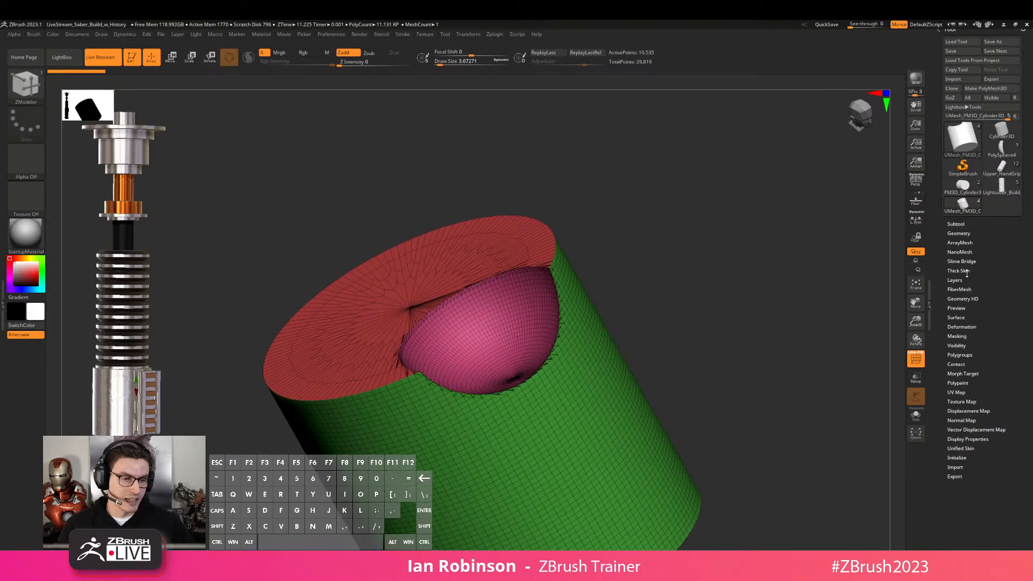
click(967, 233)
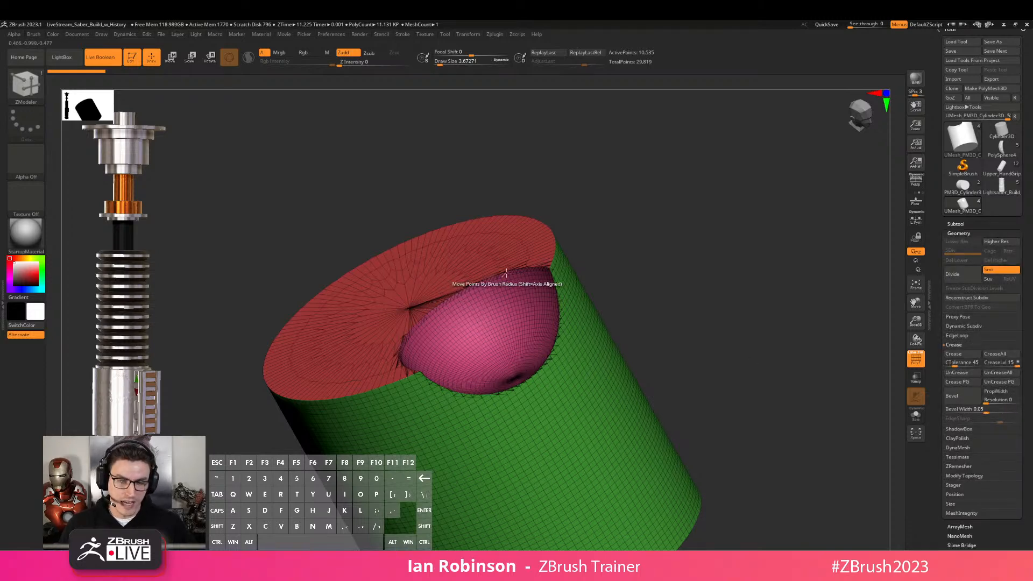
click(964, 345)
click(960, 391)
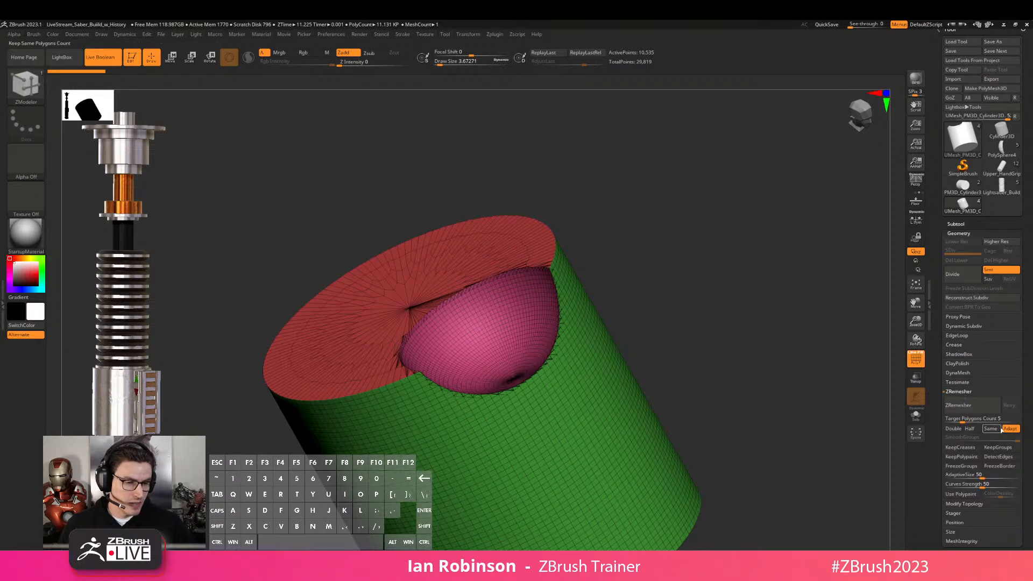
shift+drag(694, 336, 705, 325)
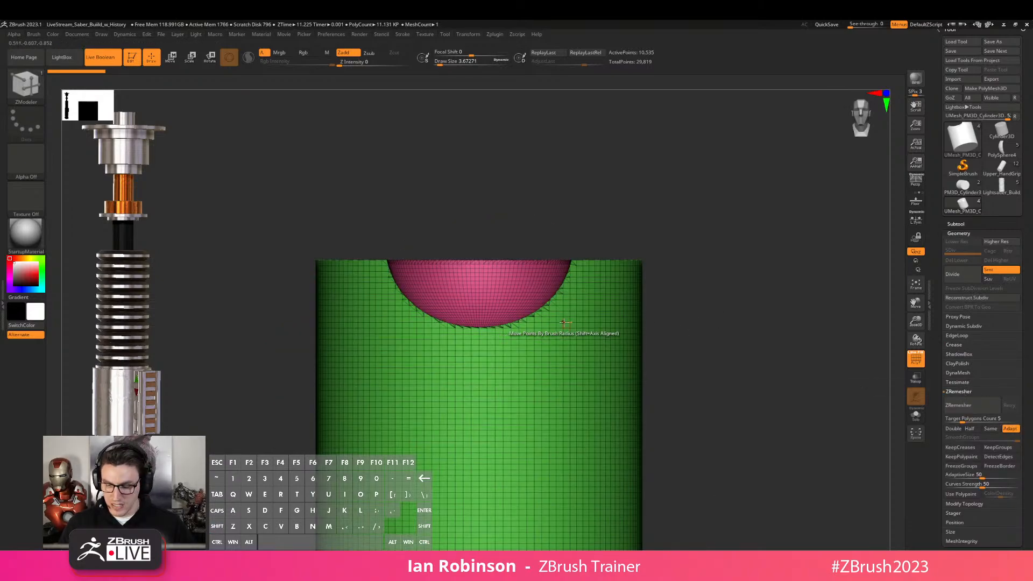
drag(644, 327, 699, 346)
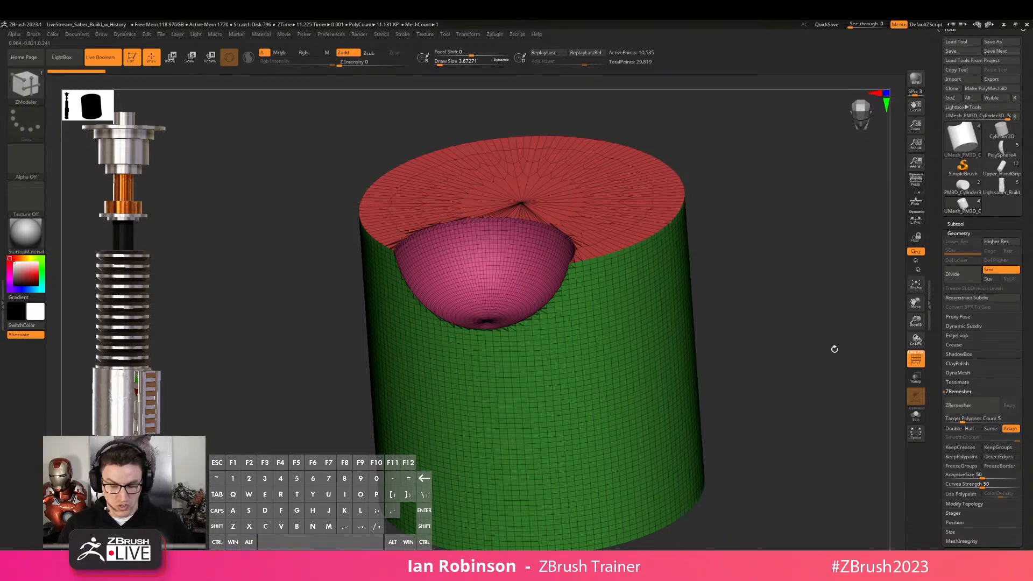
ZRemesh the Boolean mesh with Target Polygons Count 10, KeepGroups on, SmoothGroups 0 and AdaptiveSize 0
click(1006, 420)
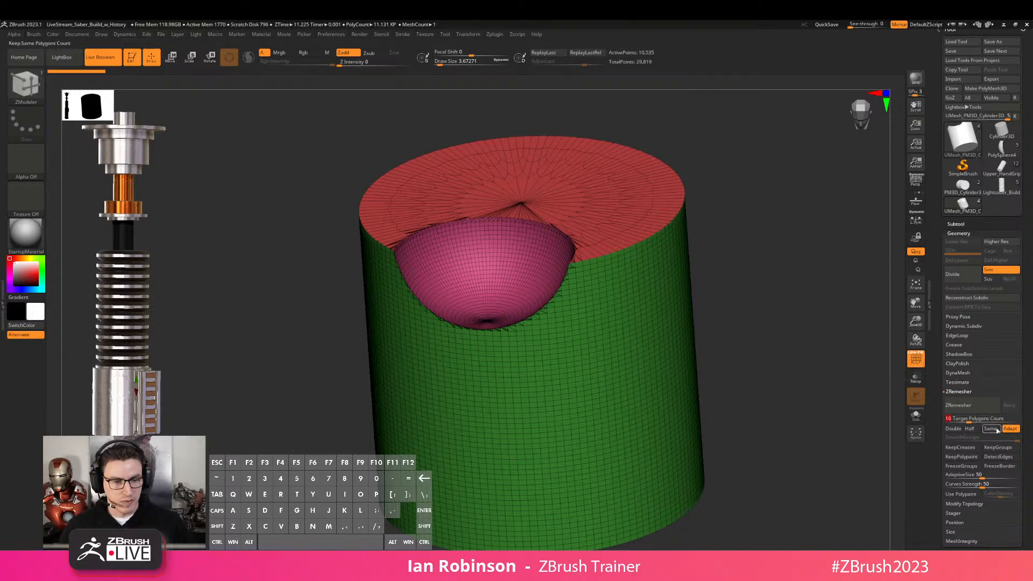
click(998, 447)
click(965, 437)
text(0 SmoothGroups)
key(Return)
click(964, 475)
text(0)
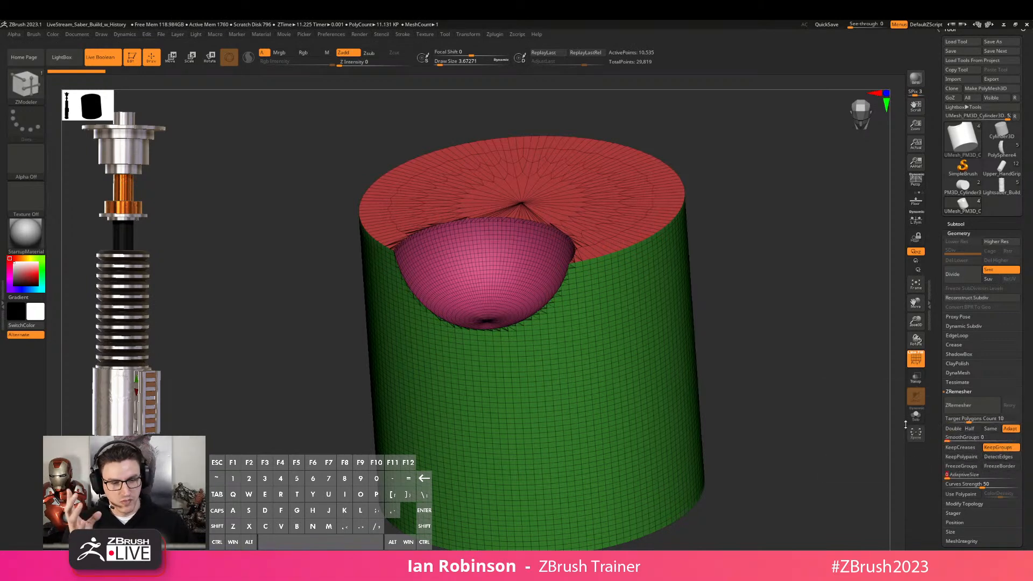
click(958, 405)
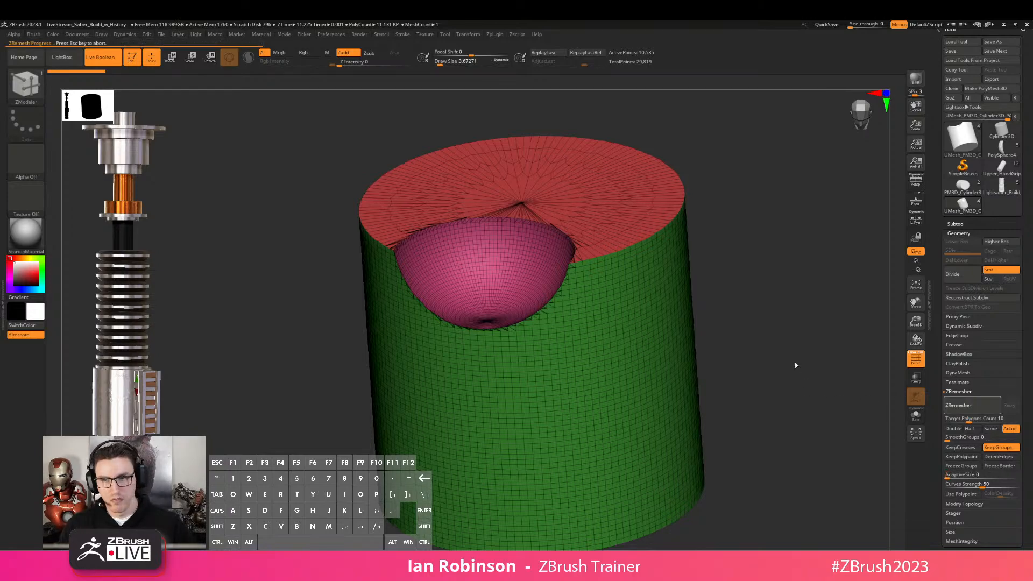
right_drag(563, 272, 592, 315)
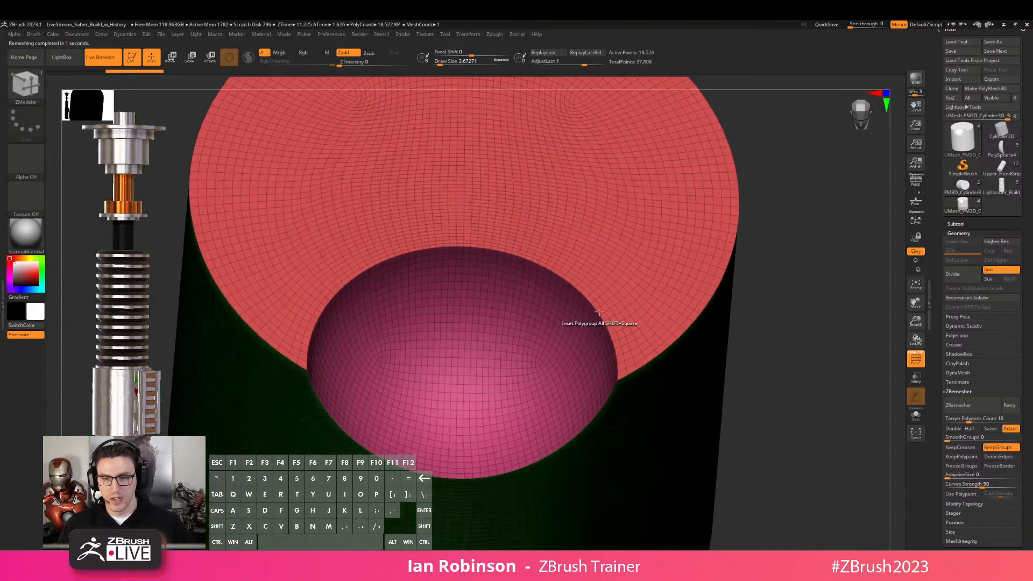
Compare the topology and point counts of the remeshed cylinder and the earlier low-resolution Boolean mesh
click(966, 220)
click(988, 294)
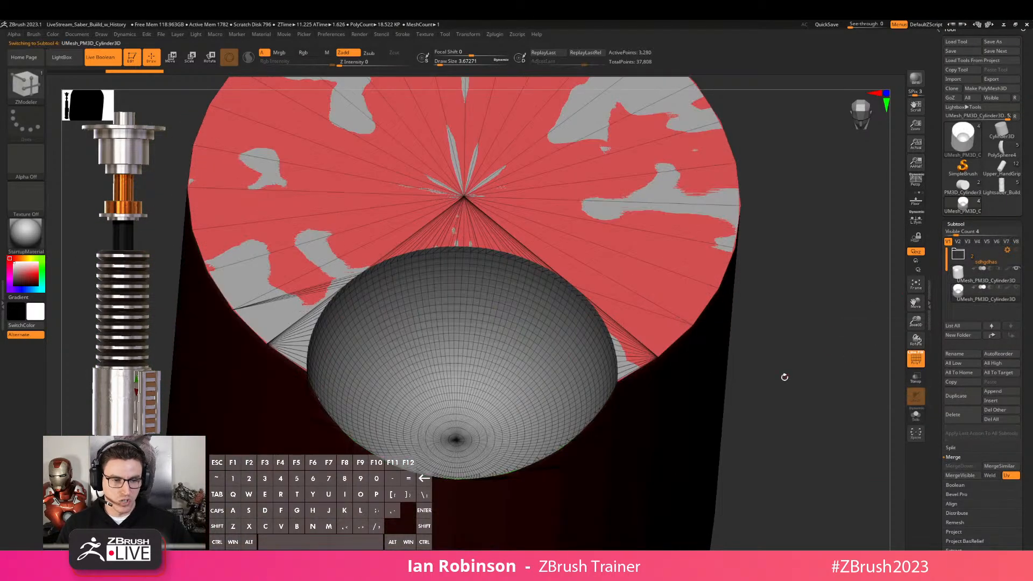
scroll(951, 444, down, 5)
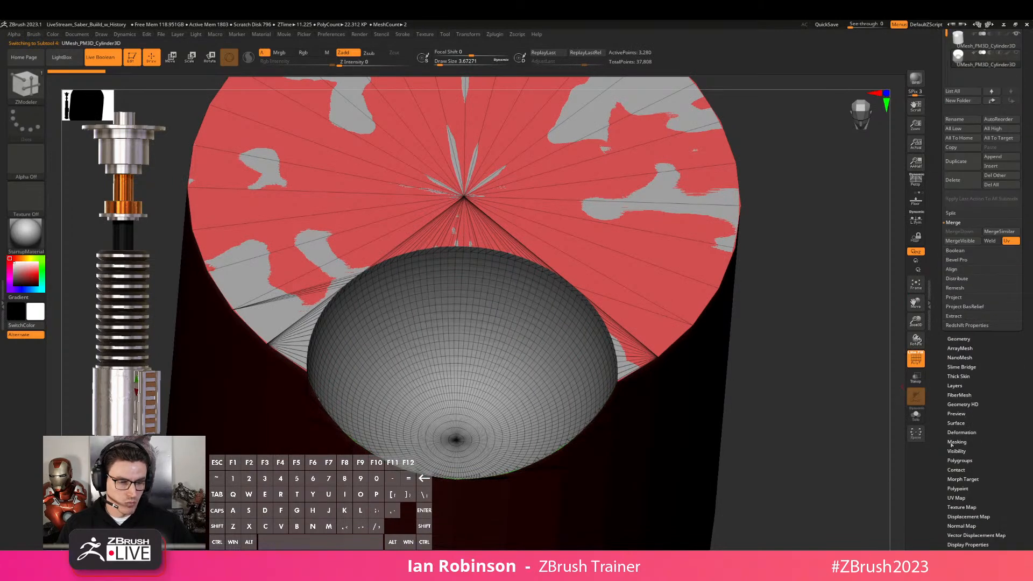
key(shift+m)
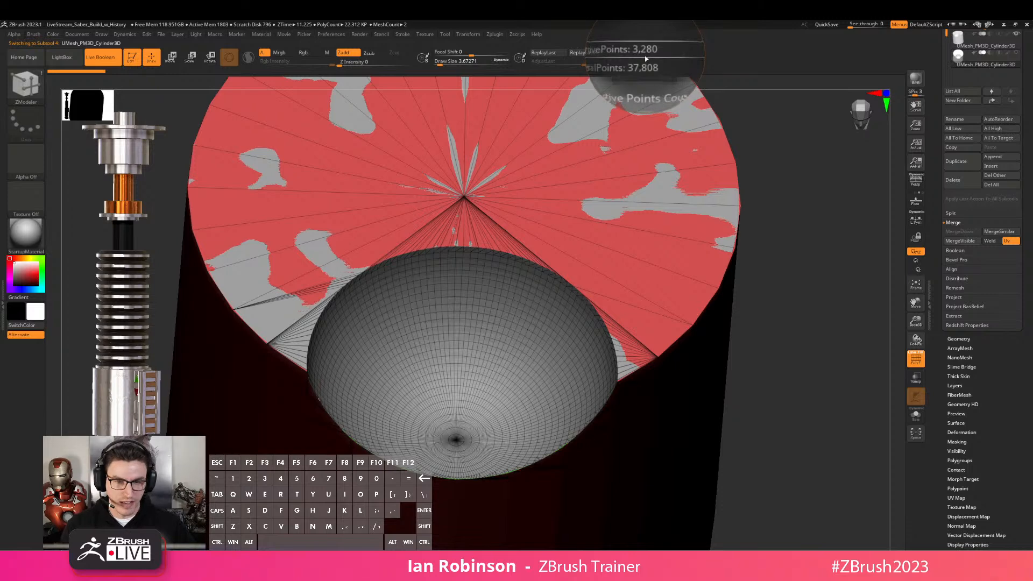
key(Up)
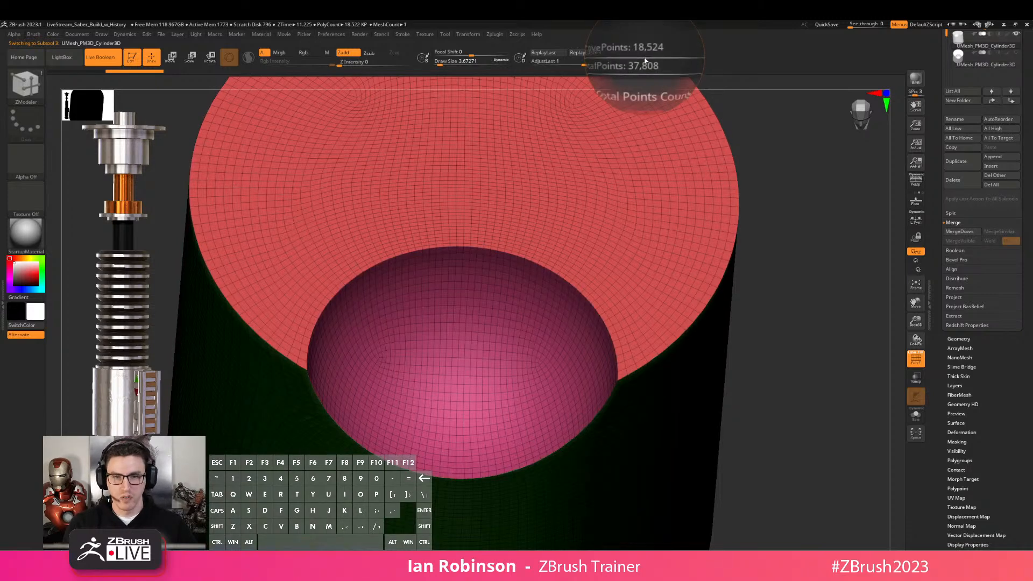
key(Down)
key(Up)
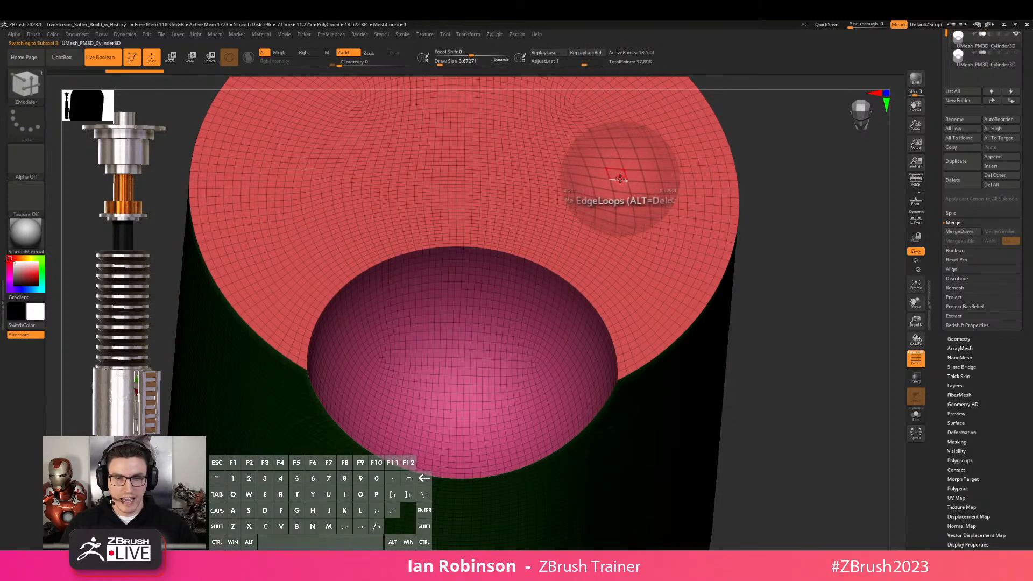
Remesh the cylinder again with ZRemesher's Half option, keeping its polygroups, and inspect the reduced topology
alt+right_drag(687, 205, 645, 194)
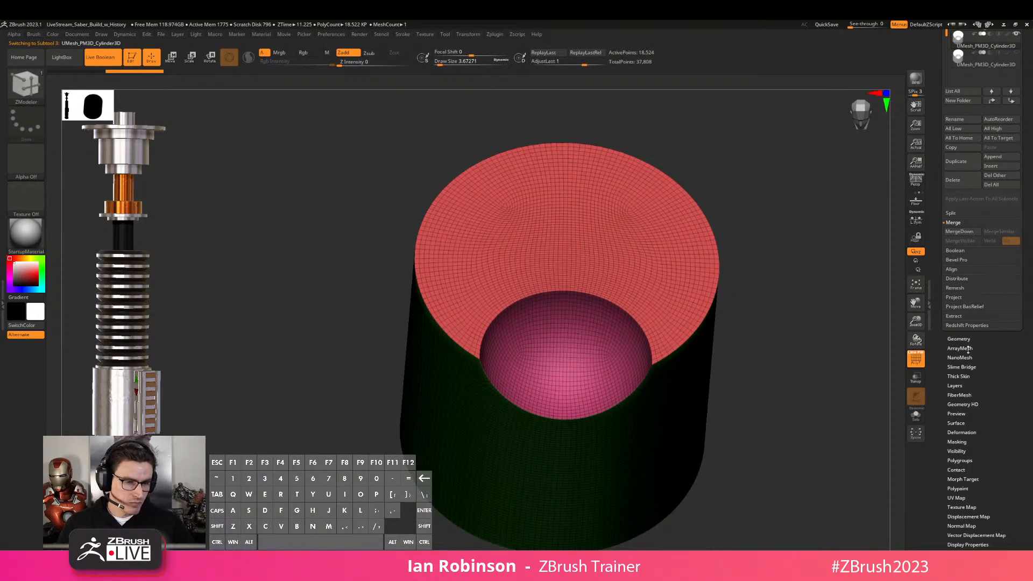
click(969, 339)
click(977, 239)
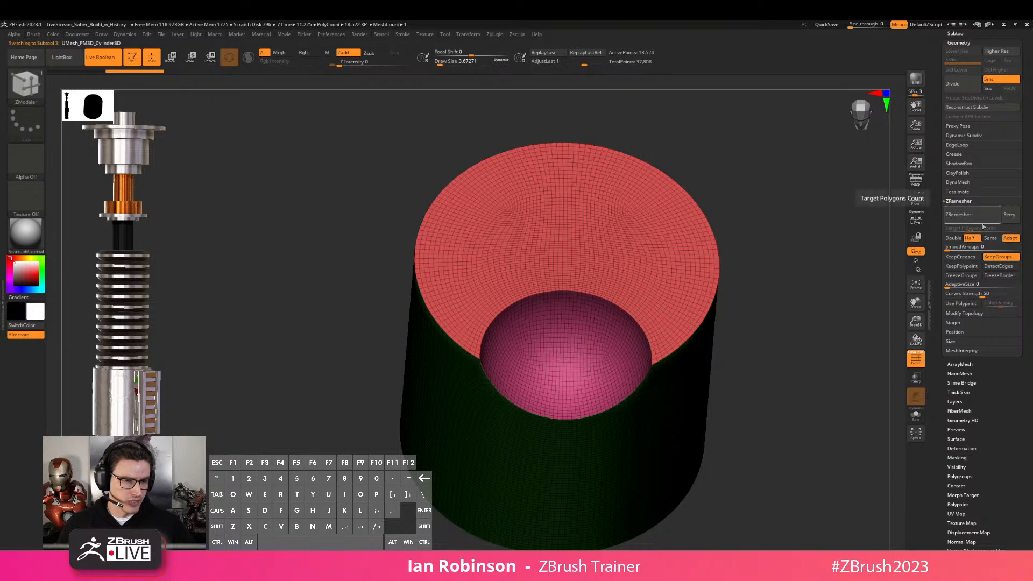
click(1009, 215)
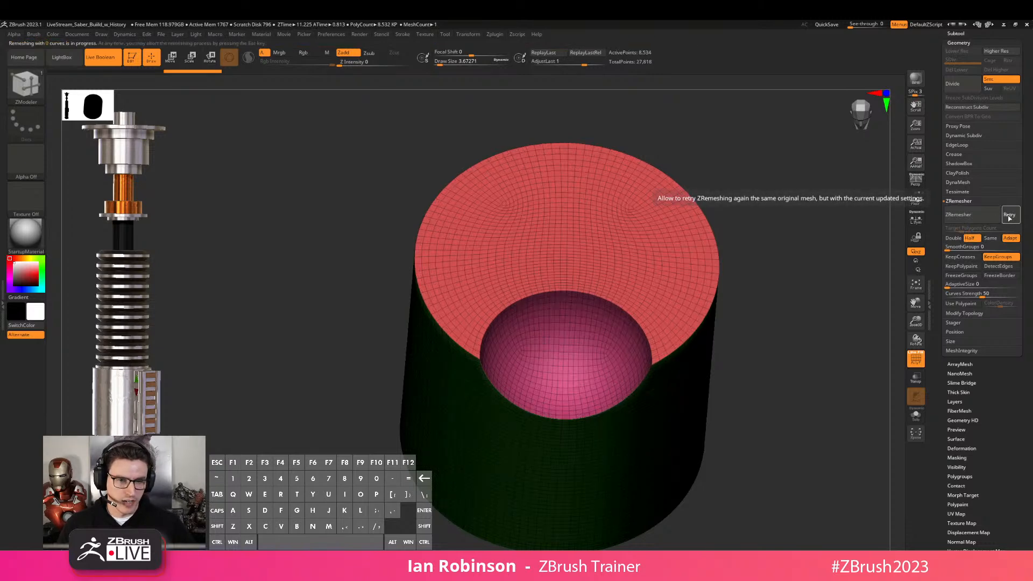
drag(840, 230, 786, 282)
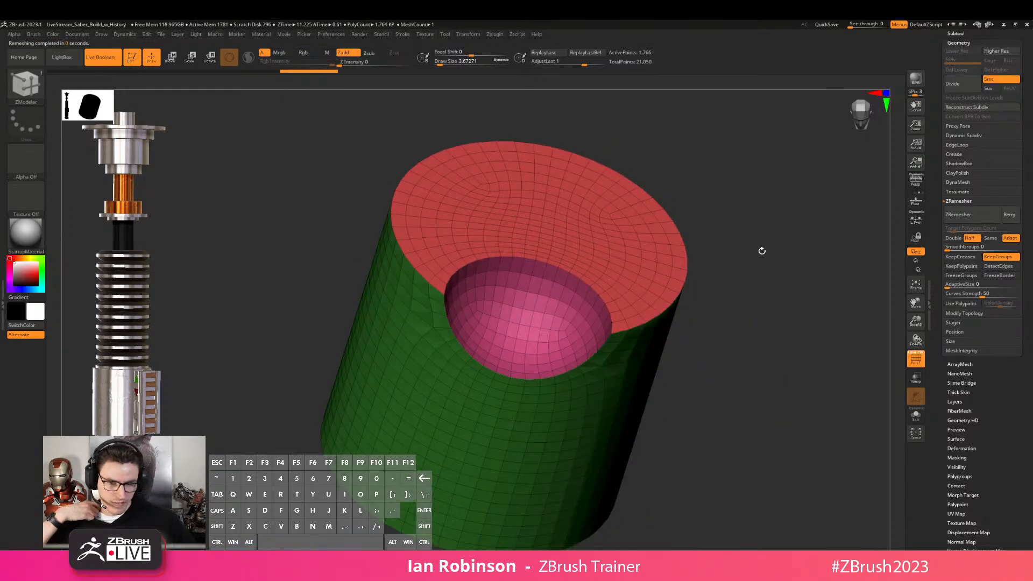
Isolate the cylinder's green side polygroup, examine its topology around the spherical cut, and show the whole mesh again
drag(754, 290, 744, 298)
key(s)
click(758, 299)
ctrl+shift+click(602, 339)
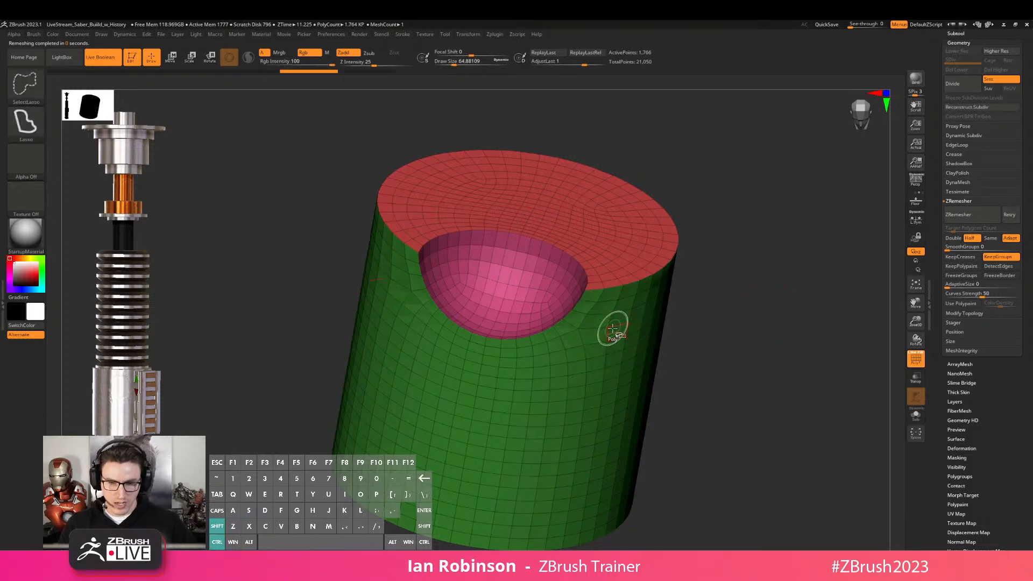
ctrl+shift+click(604, 337)
key(shift)
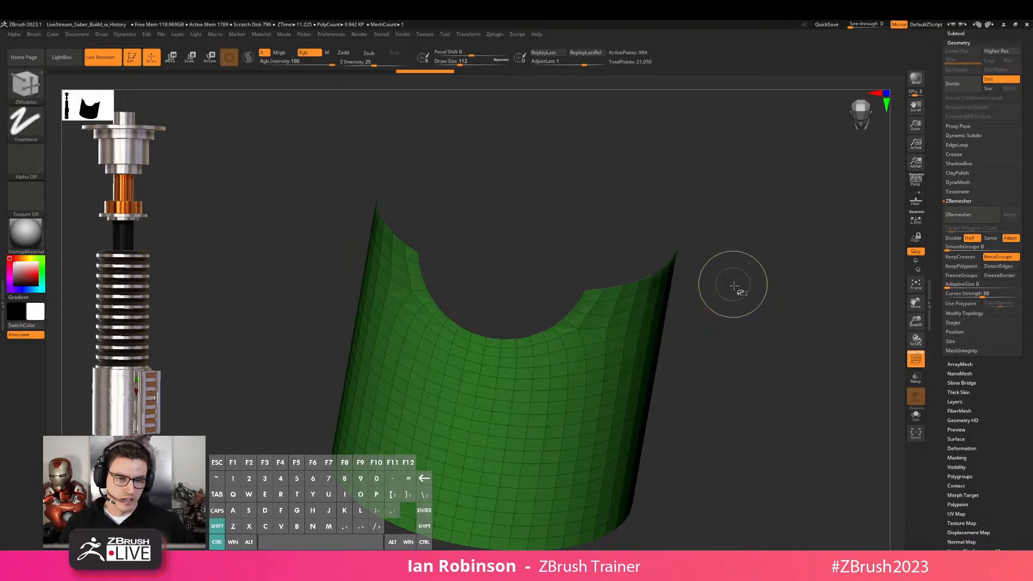
ctrl+shift+click(709, 279)
Undo the latest Half remeshes to restore the denser cylinder mesh with its spherical cut
key(ctrl+z)
key(ctrl+z)
key(ctrl+z)
key(ctrl+z)
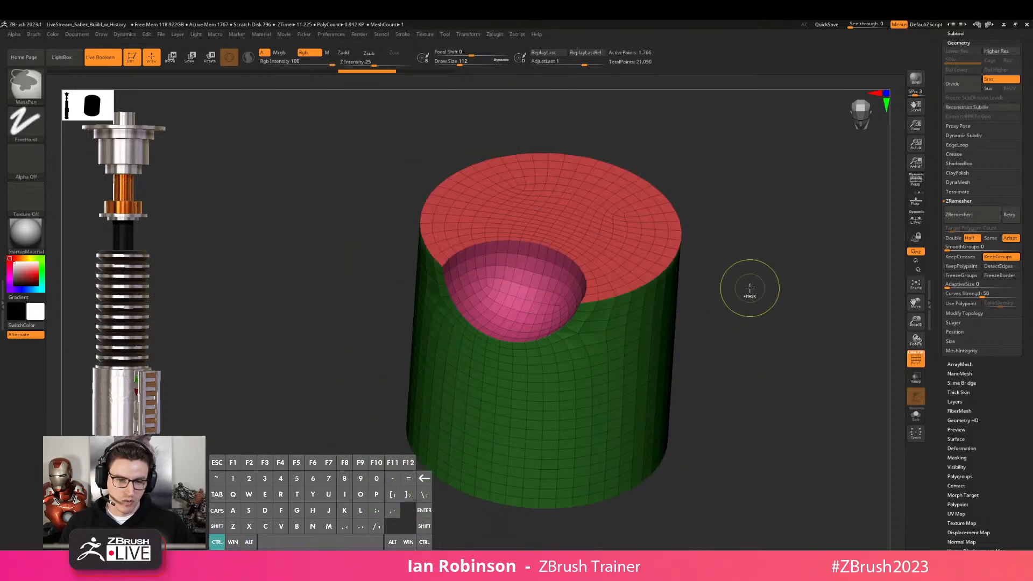
key(ctrl+shift+z)
mouse_move(754, 279)
shift+mouse_down()
mouse_move(777, 273)
mouse_move(772, 306)
mouse_move(733, 312)
shift+mouse_up()
key(s)
key(ctrl+z)
mouse_move(667, 345)
alt+mouse_down()
mouse_move(667, 315)
mouse_move(644, 328)
mouse_move(654, 315)
alt+mouse_up()
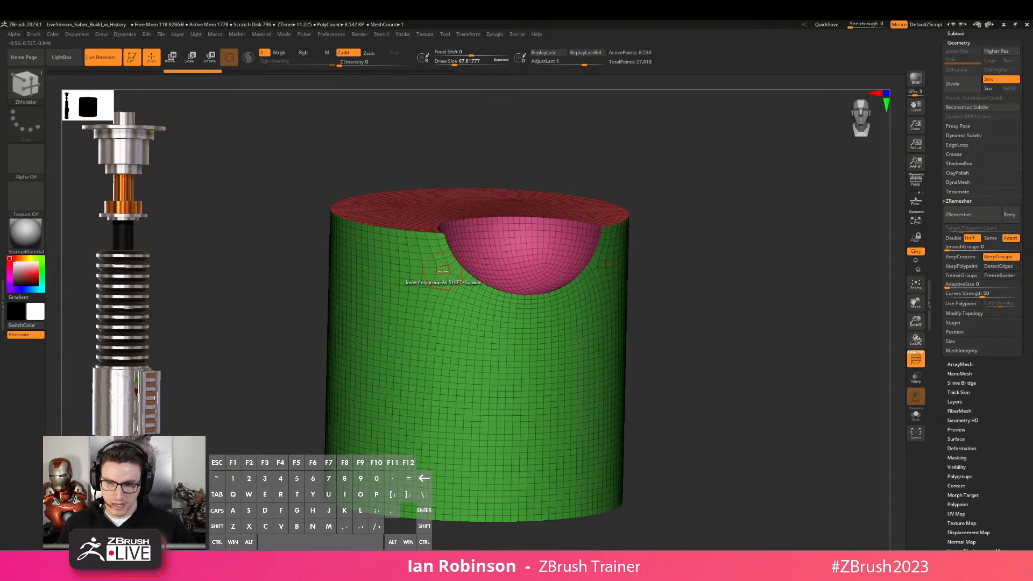
Draw ZRemesherGuides curves around the spherical cut and one guide curve down the green side of the cylinder
key(b)
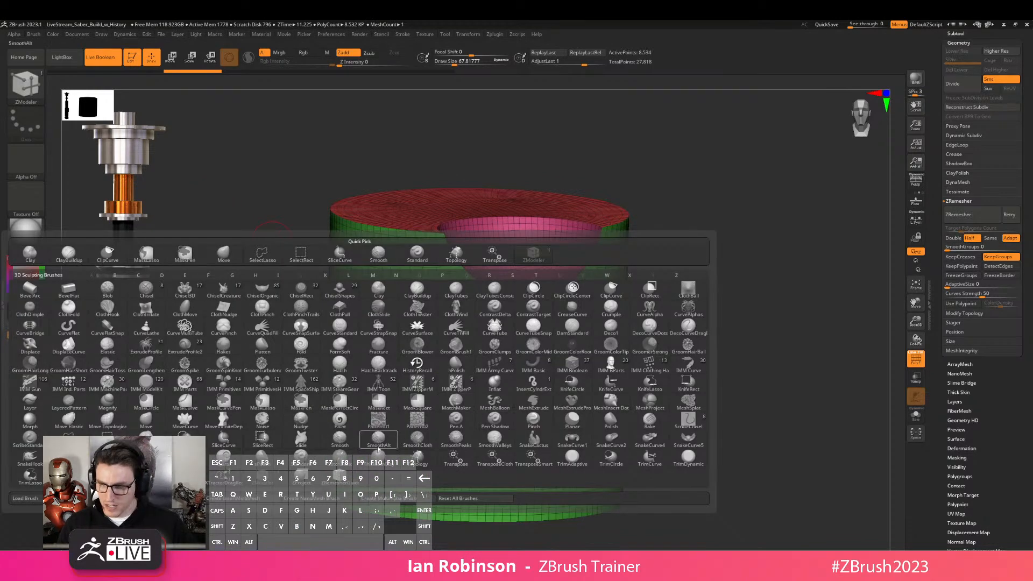
click(348, 480)
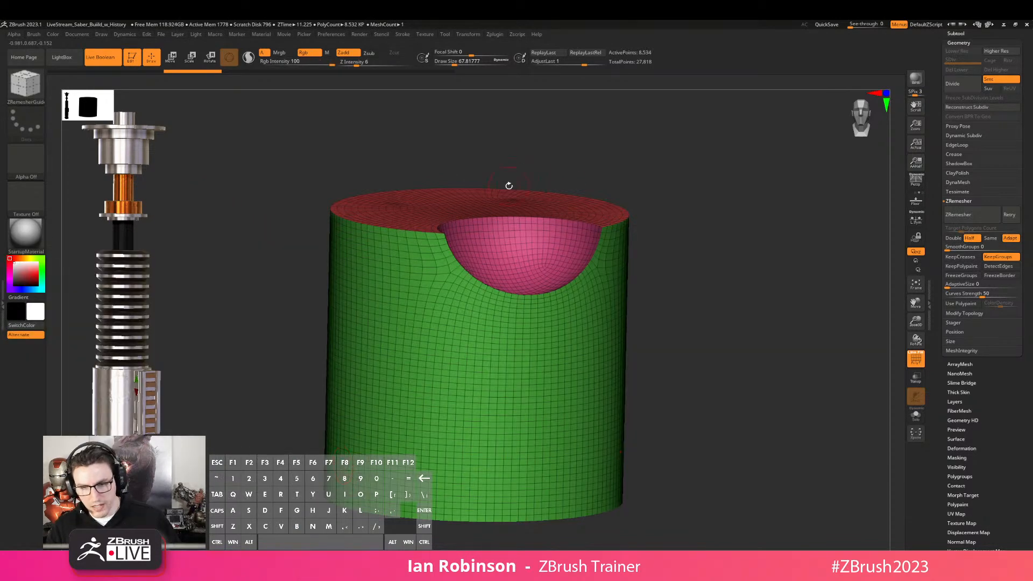
shift+drag(525, 169, 696, 156)
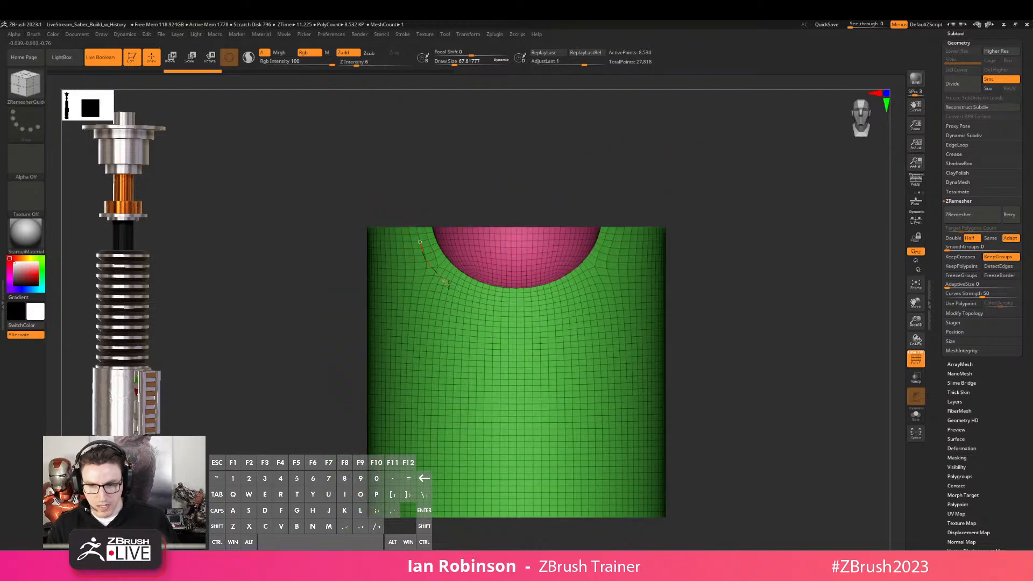
drag(517, 307, 475, 318)
alt+right_drag(473, 353, 395, 301)
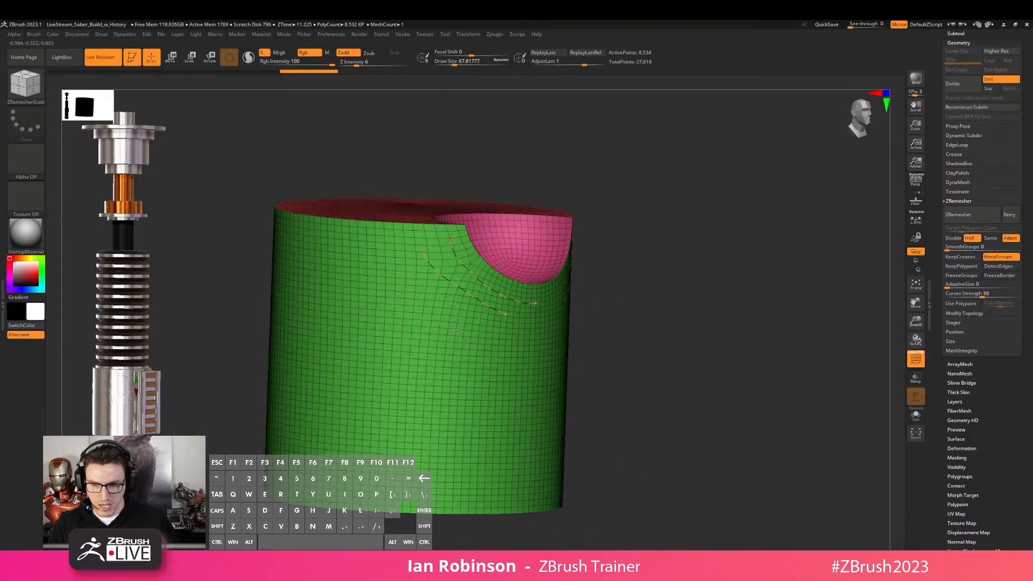
drag(456, 323, 461, 460)
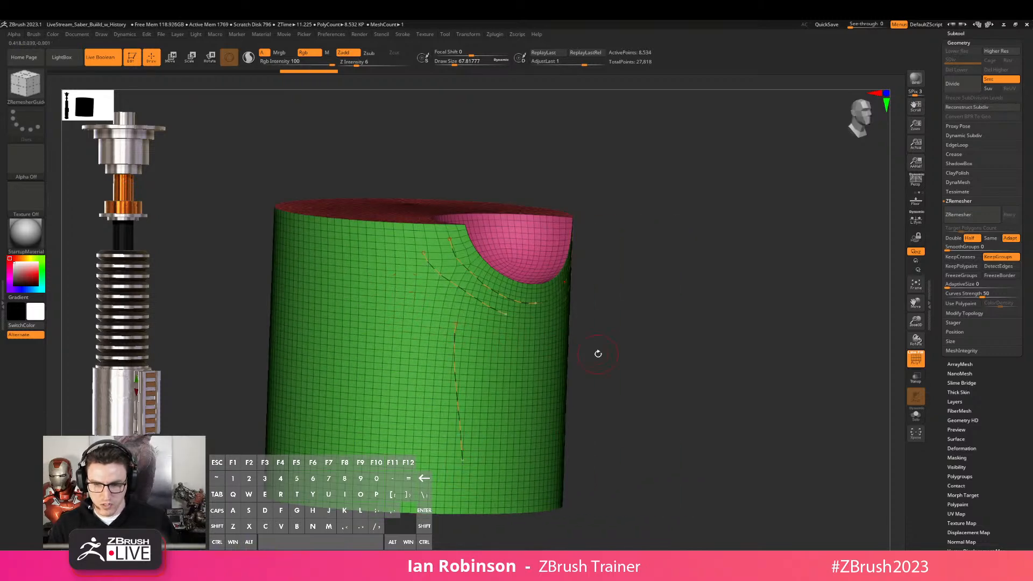
ZRemesh the guided cylinder with the Same option and inspect the topology around the cut
click(990, 238)
click(963, 215)
right_drag(716, 262, 565, 286)
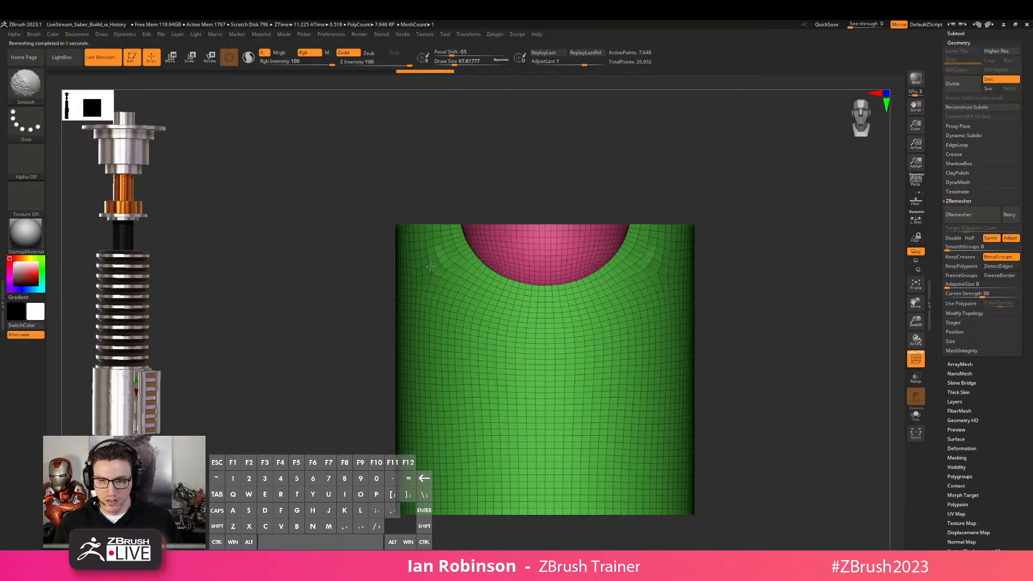
drag(611, 157, 506, 188)
alt+drag(729, 152, 699, 125)
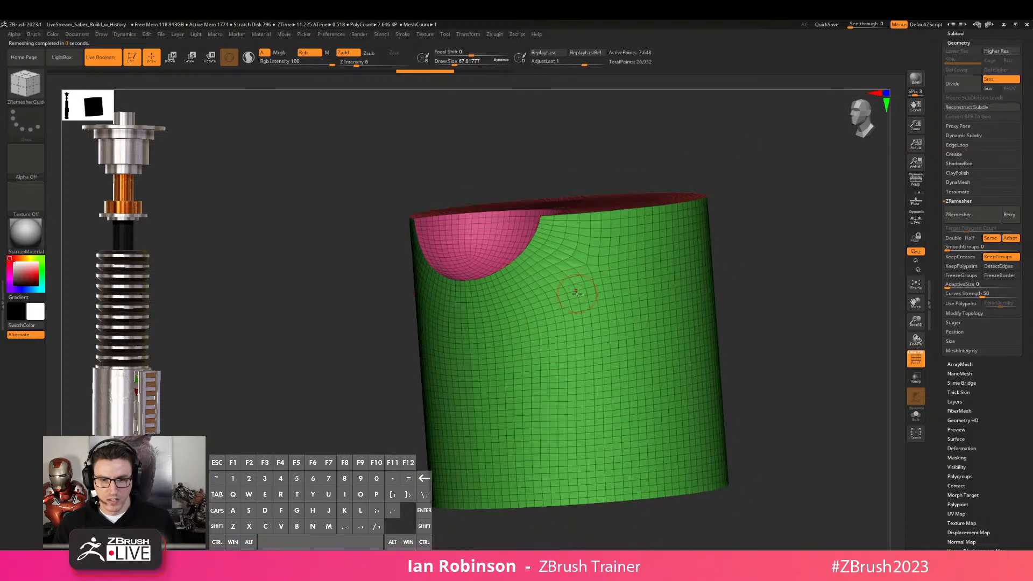
Hide the PolyFrame and subdivide the remeshed cylinder twice, up to subdivision level 3
key(shift+f)
drag(740, 202, 775, 243)
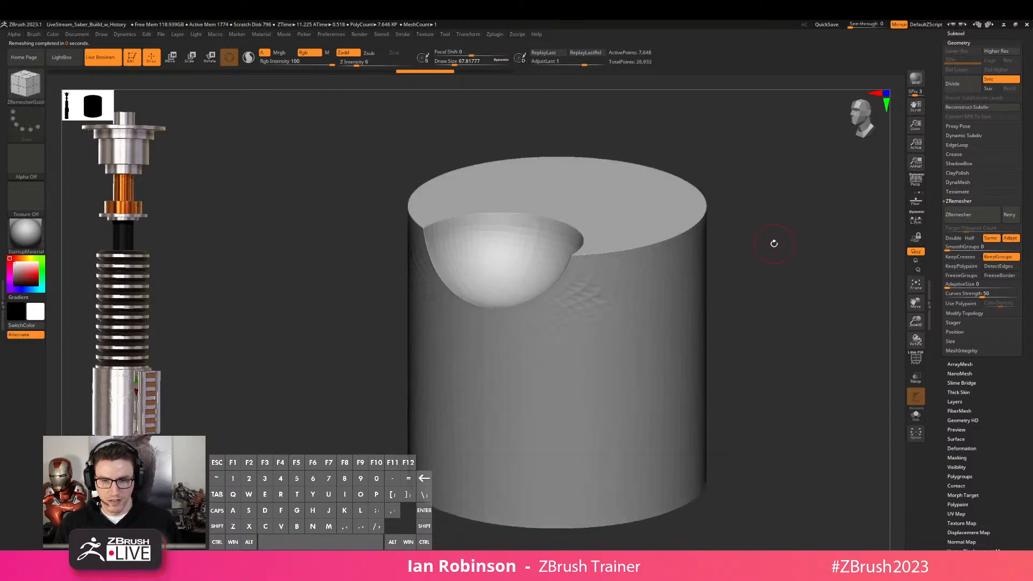
key(ctrl+d)
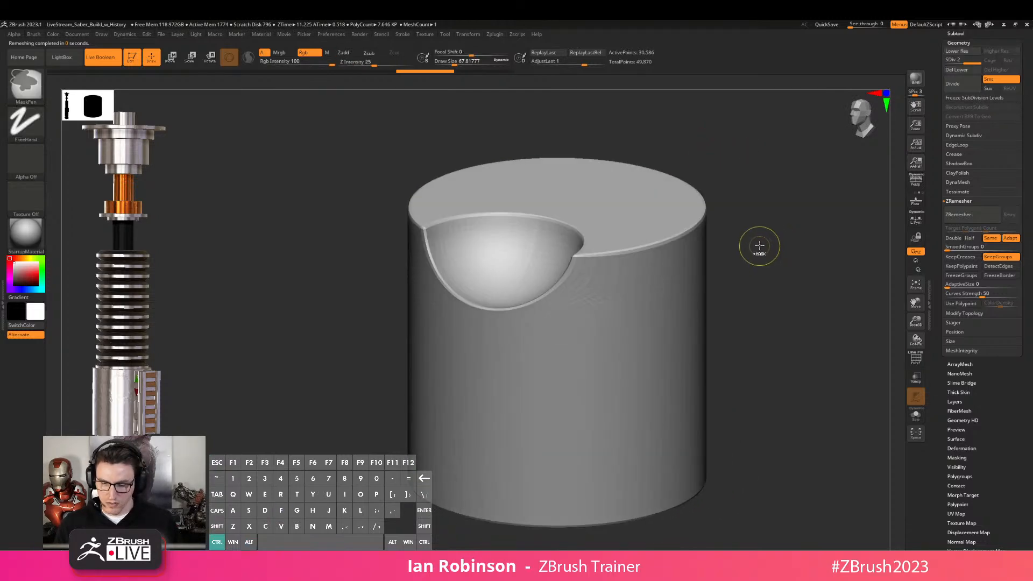
key(ctrl+d)
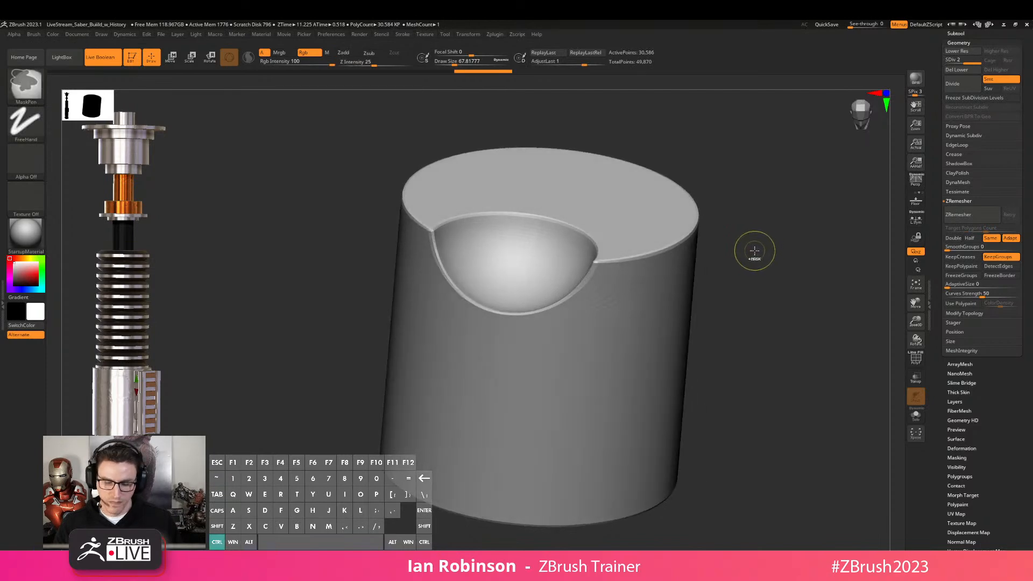
key(shift)
Examine the smoothed edges and wireframe where the spherical cut meets the cylinder's rim
key(shift+f)
key(shift+f)
drag(762, 255, 748, 304)
key(shift+f)
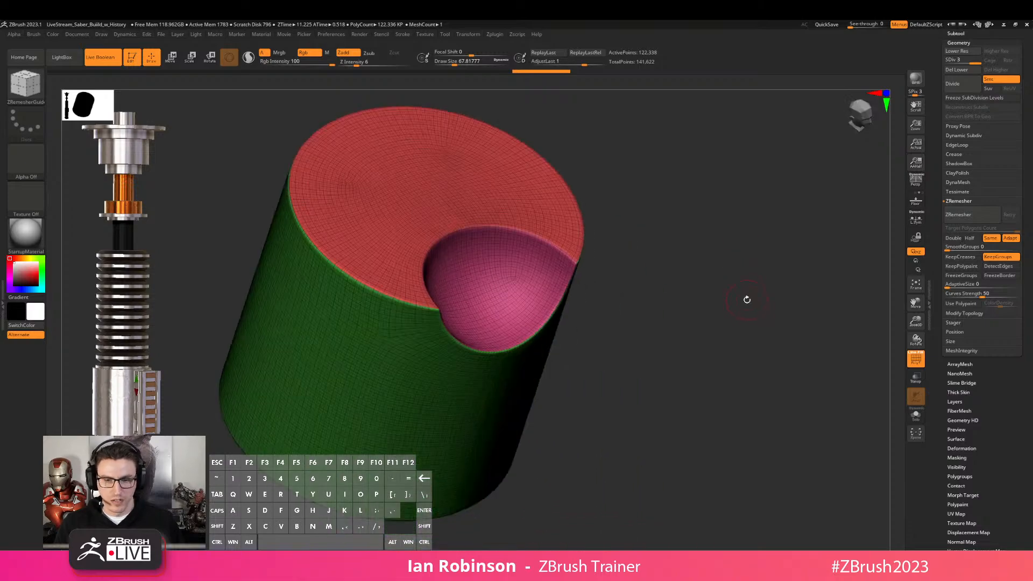
alt+drag(665, 247, 672, 334)
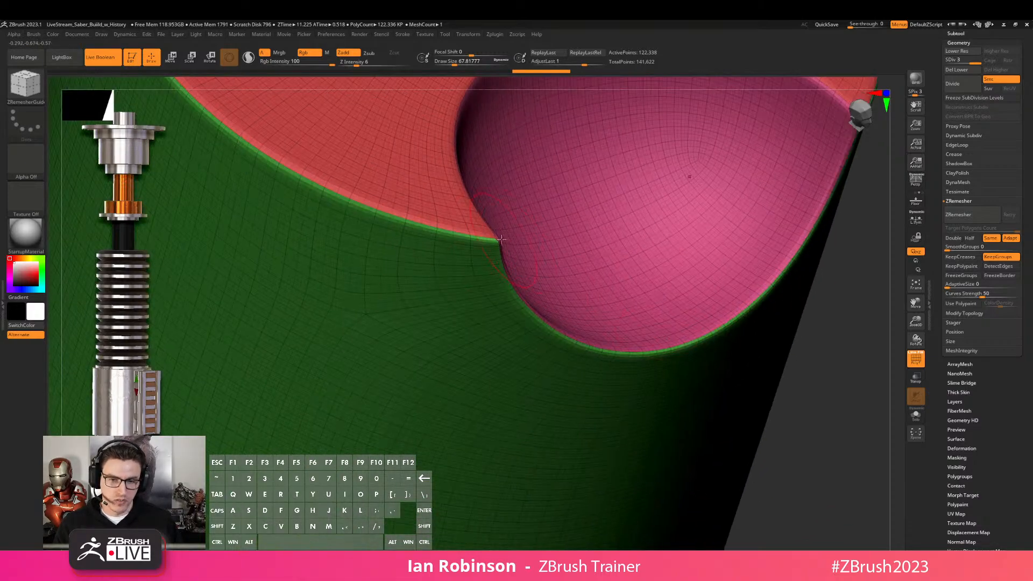
alt+right_drag(500, 257, 508, 220)
key(shift+f)
right_drag(549, 269, 538, 357)
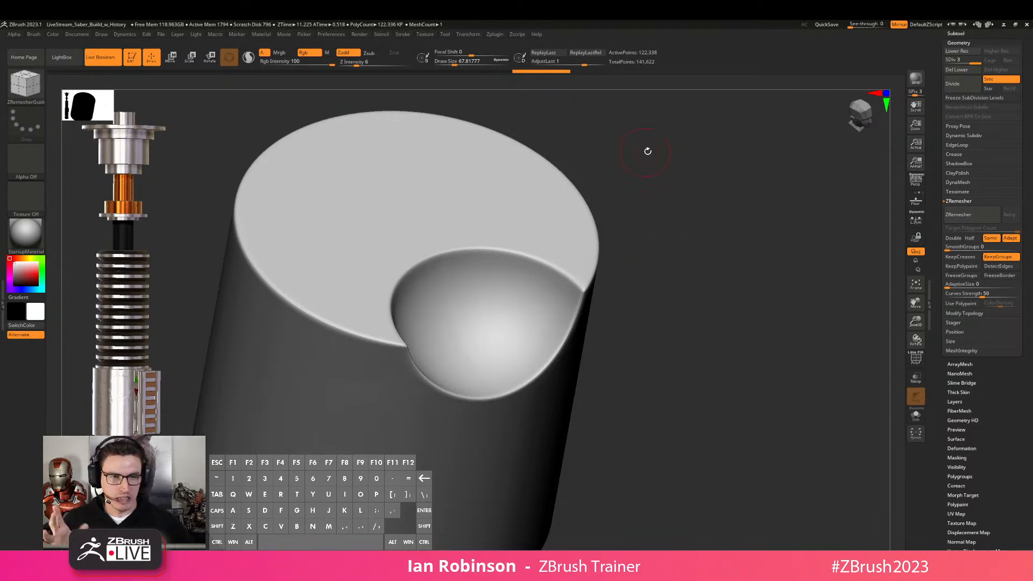
Frame the cylinder and compare its subdivision levels with the PolyFrame shown and hidden
scroll(971, 111, up, 3)
click(951, 149)
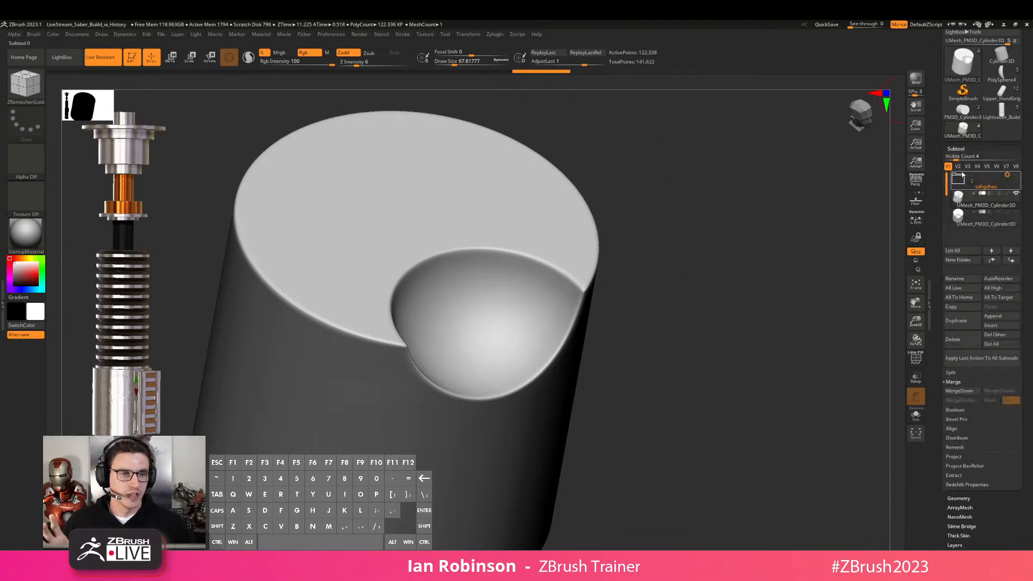
key(f)
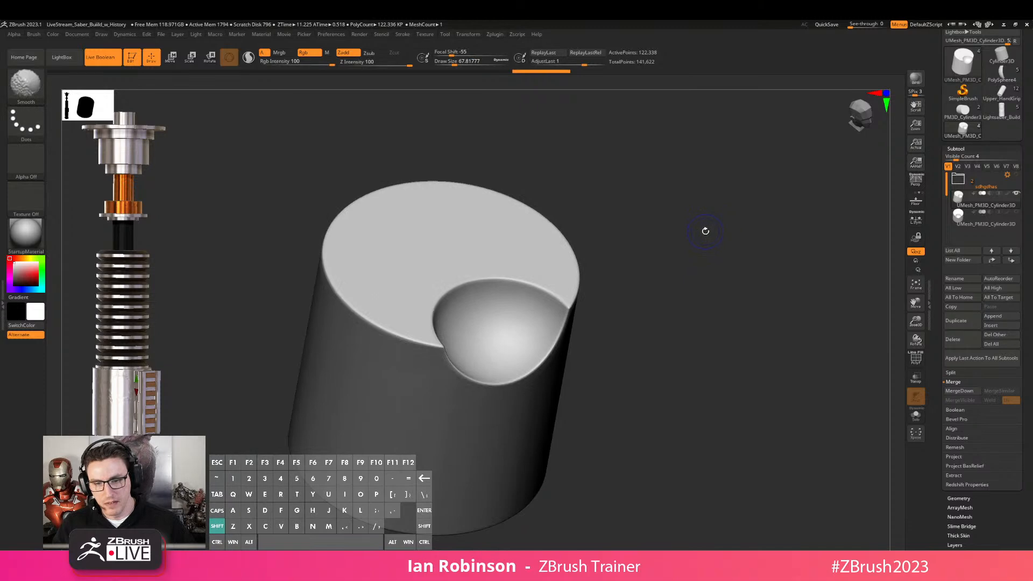
key(shift+f)
drag(681, 233, 685, 229)
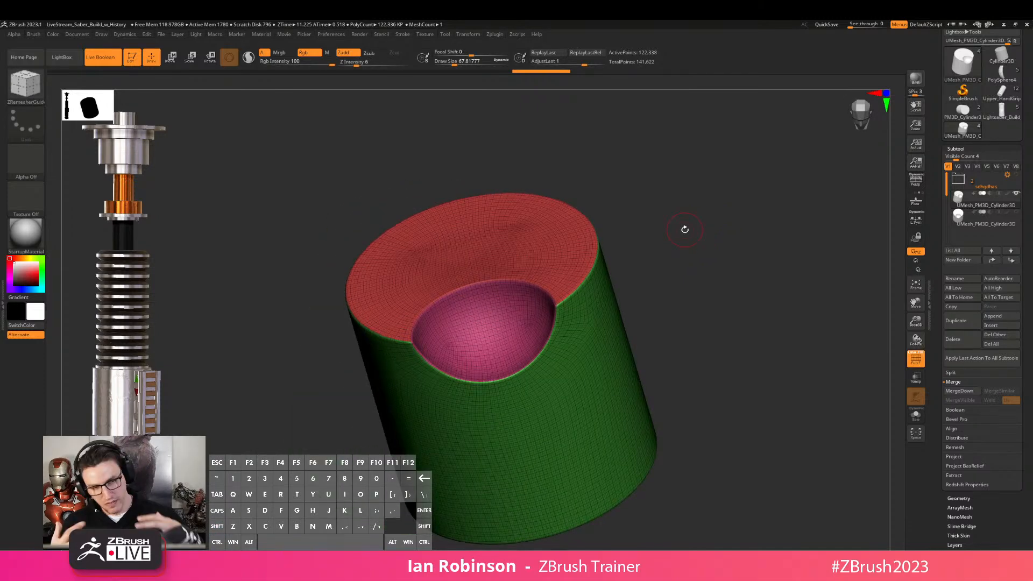
mouse_move(610, 232)
mouse_down()
mouse_move(653, 225)
mouse_move(592, 272)
mouse_move(538, 271)
mouse_move(602, 257)
mouse_up()
key(shift+d)
mouse_move(594, 212)
mouse_down()
mouse_move(498, 318)
mouse_move(453, 267)
mouse_up()
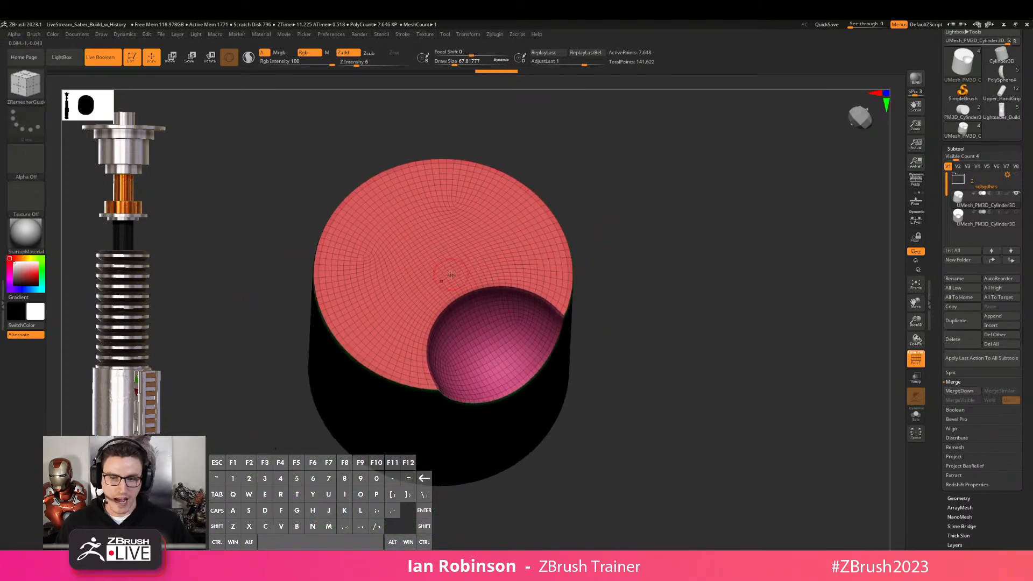
key(d)
key(shift+f)
mouse_move(638, 300)
mouse_down()
mouse_move(495, 290)
mouse_move(654, 298)
mouse_up()
Delete the cylinder's higher subdivision levels from the lowest level and inspect it with Dynamic Subdivision on
key(shift+d)
click(959, 498)
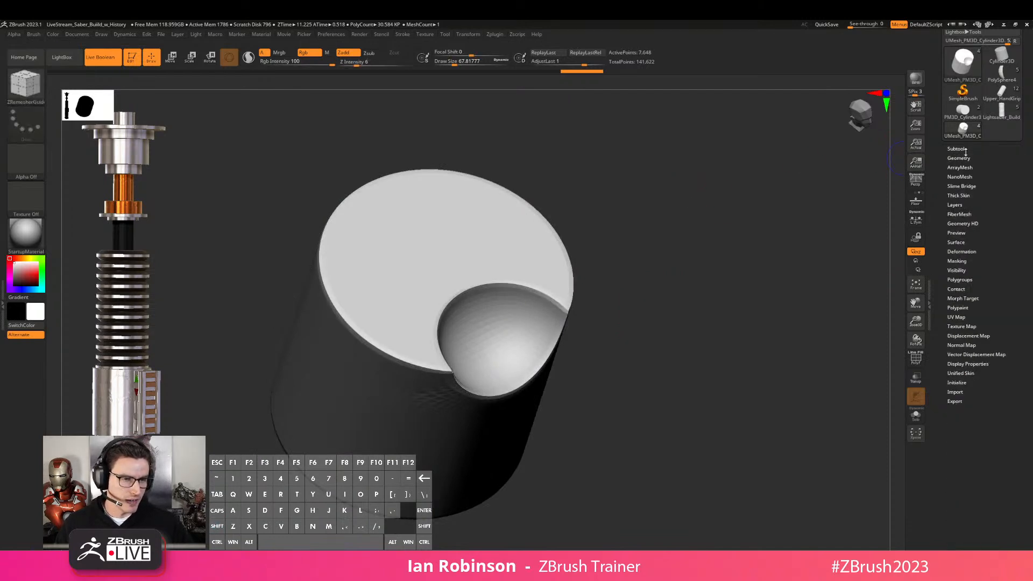
click(1002, 189)
drag(780, 210, 587, 321)
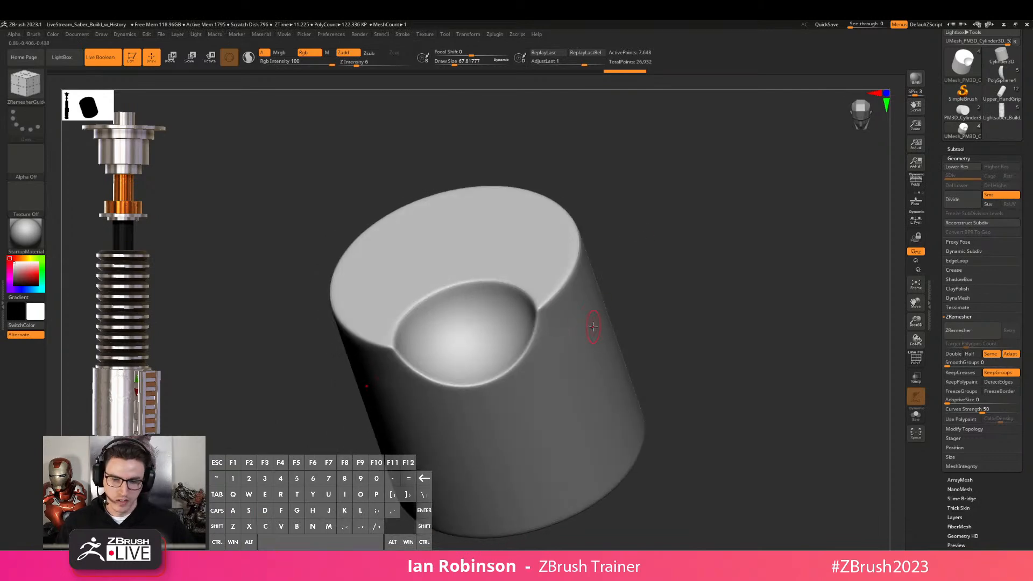
drag(636, 299, 420, 306)
key(shift+f)
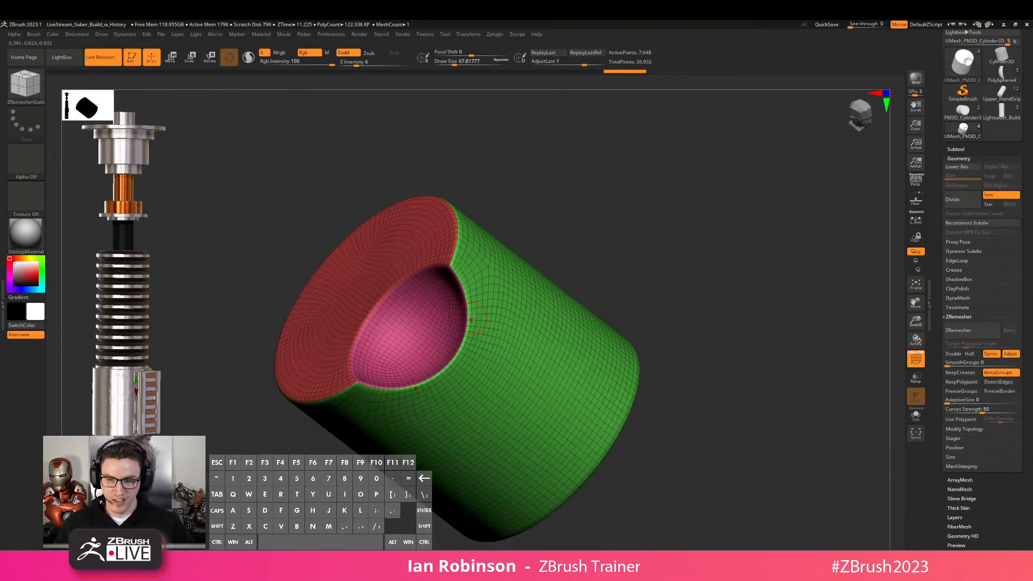
drag(656, 244, 434, 362)
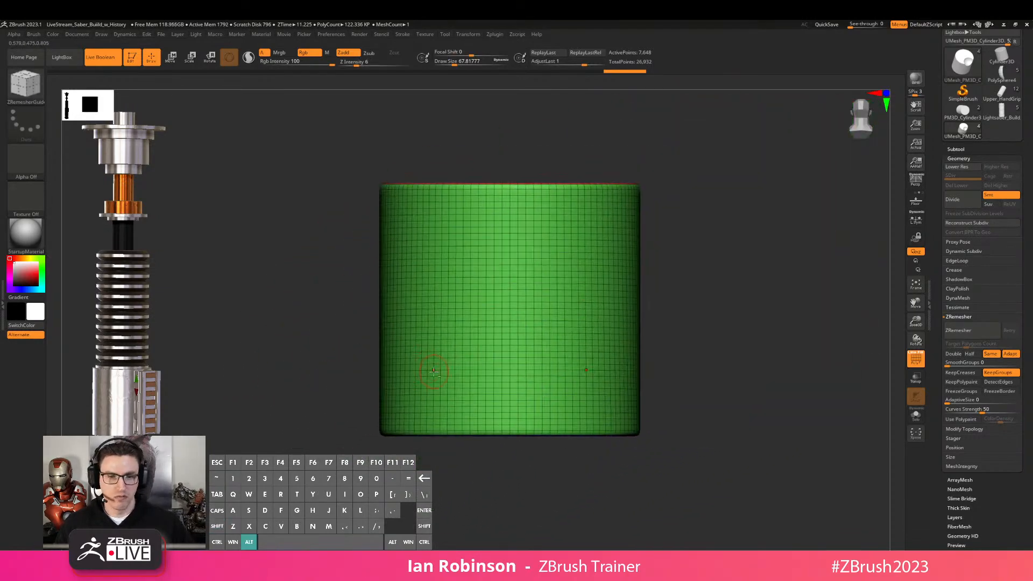
Set the brush draw size to about 56 and turn off the cylinder's Dynamic Subdivision preview
drag(520, 260, 515, 275)
key(s)
click(552, 219)
key(shift+d)
ctrl+right_drag(541, 215, 534, 216)
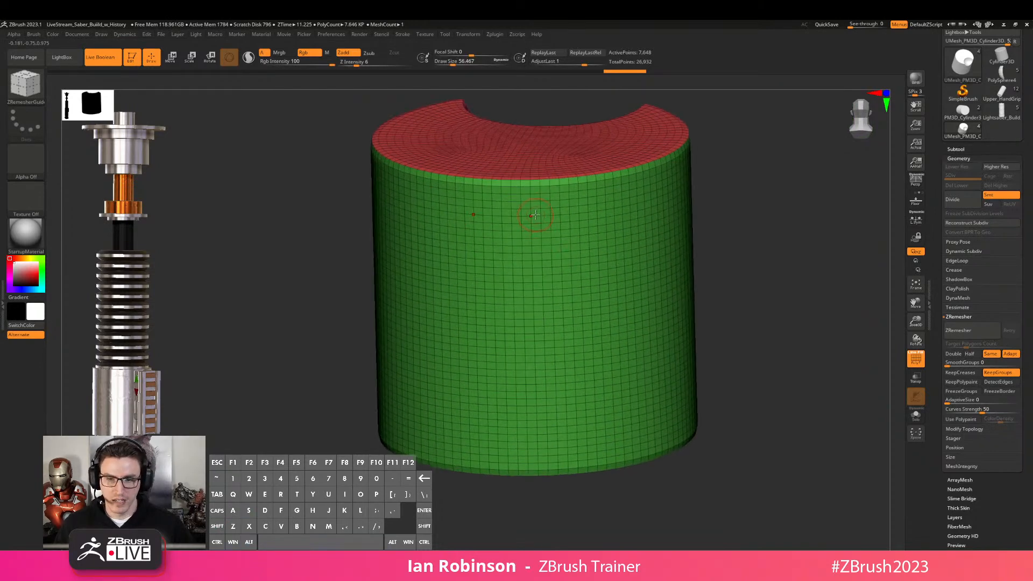
Switch to the ZModeler brush with all polygroups visible and open the Crease settings
ctrl+shift+click(526, 204)
key(b)
key(z)
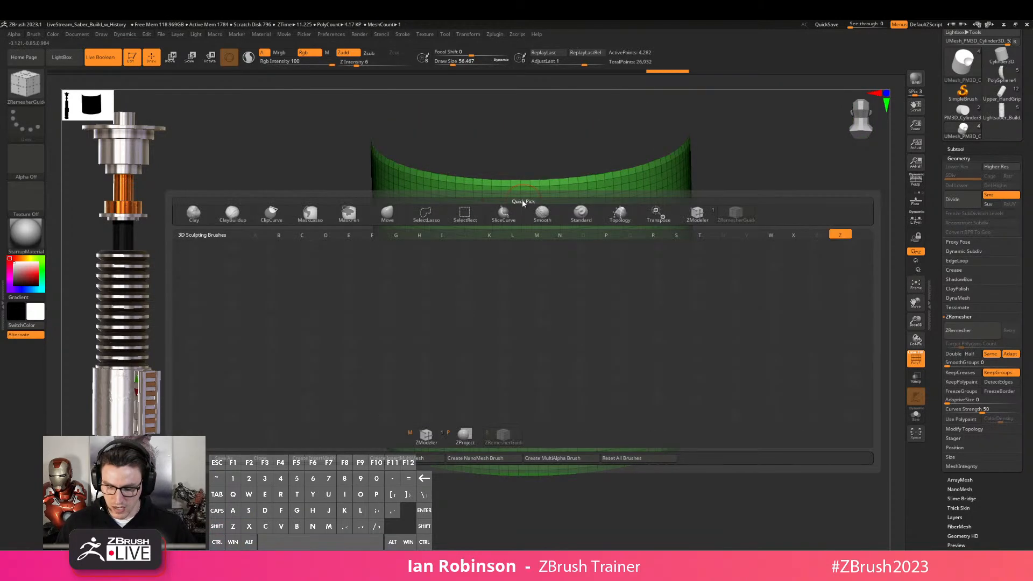
key(m)
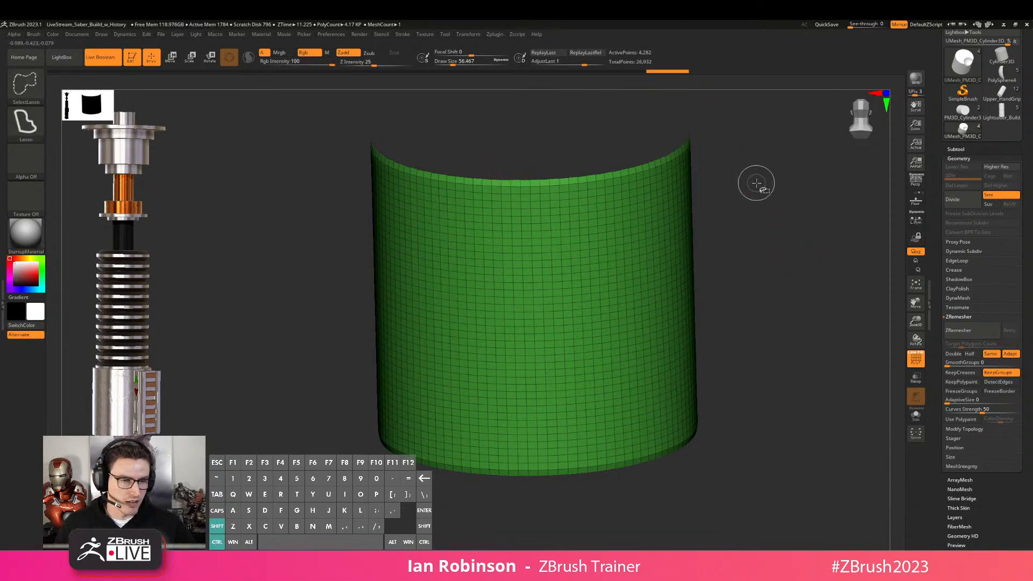
ctrl+shift+click(754, 177)
click(962, 270)
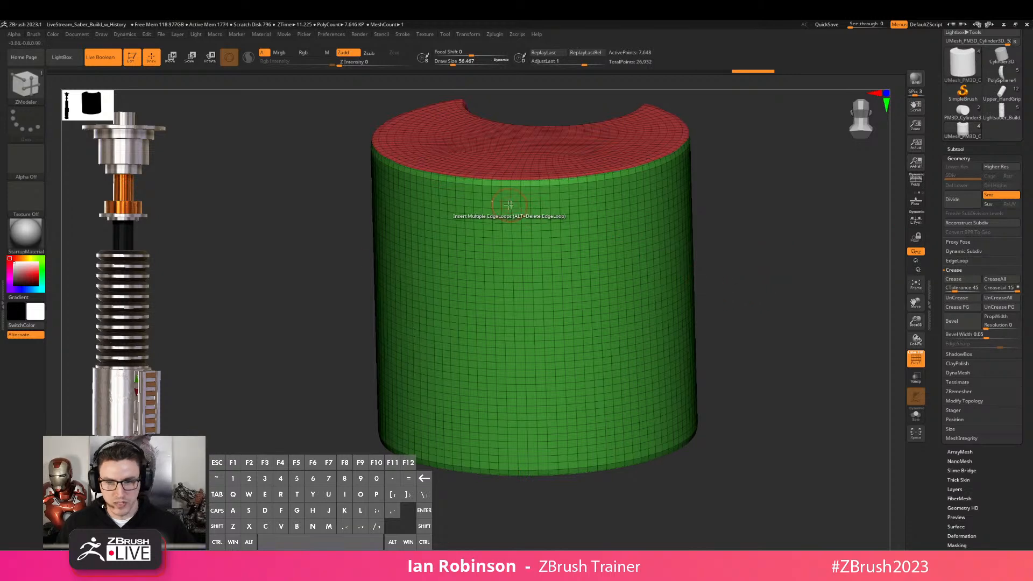
Set the ZModeler point action to Crease for the cylinder's top rim, viewed from the front
shift+right_drag(525, 209, 517, 211)
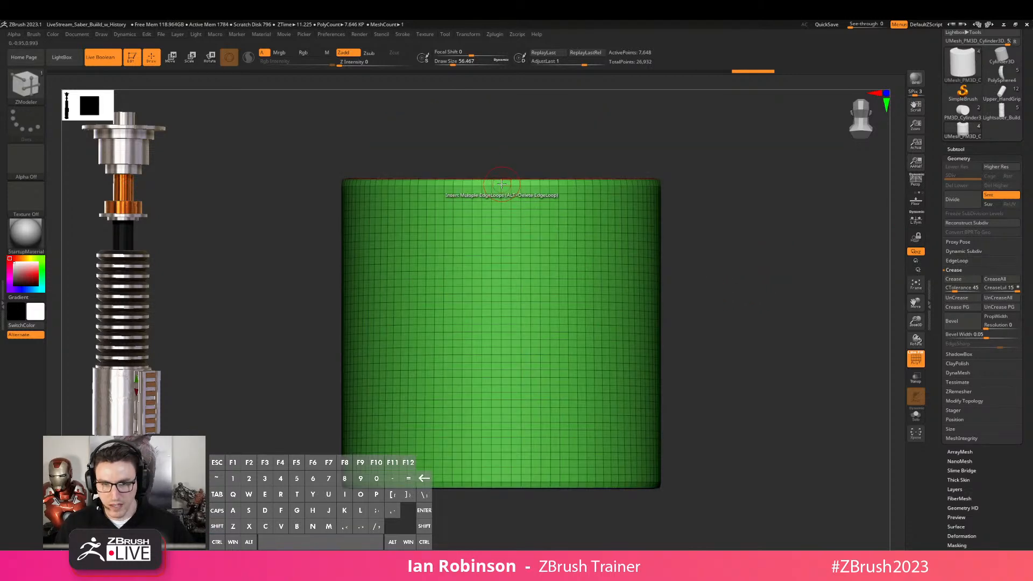
key(space)
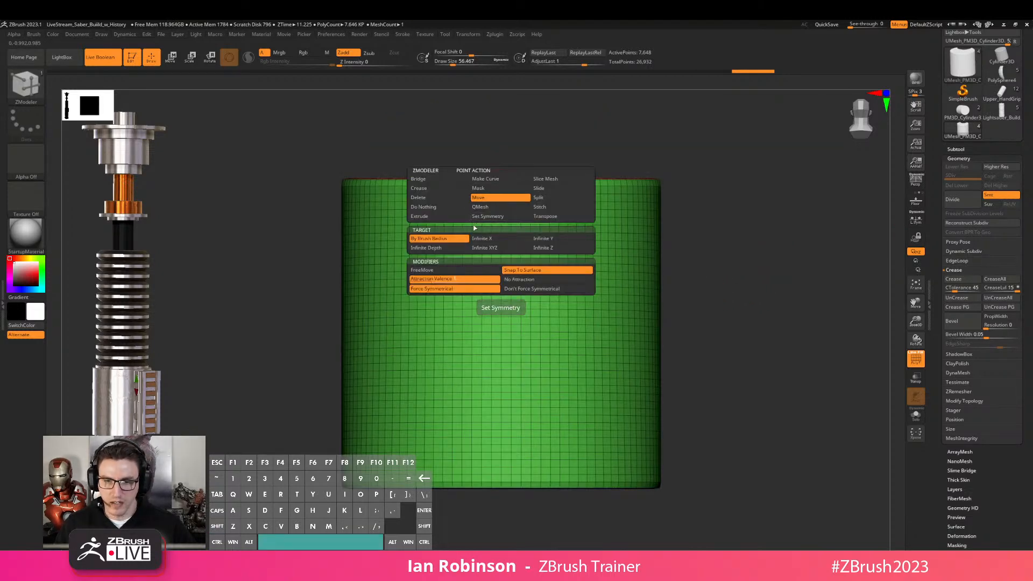
alt+right_drag(505, 205, 500, 179)
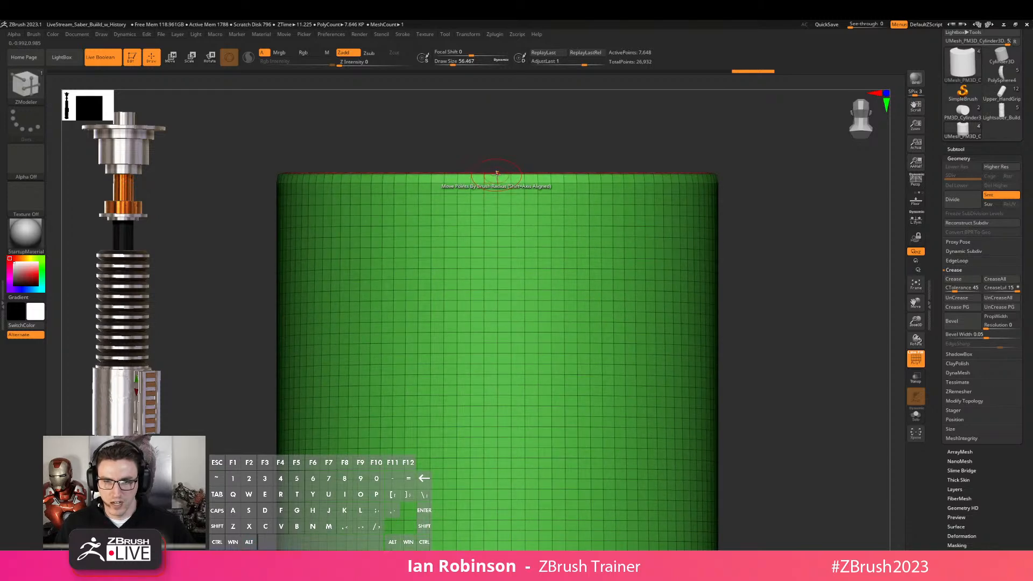
key(space)
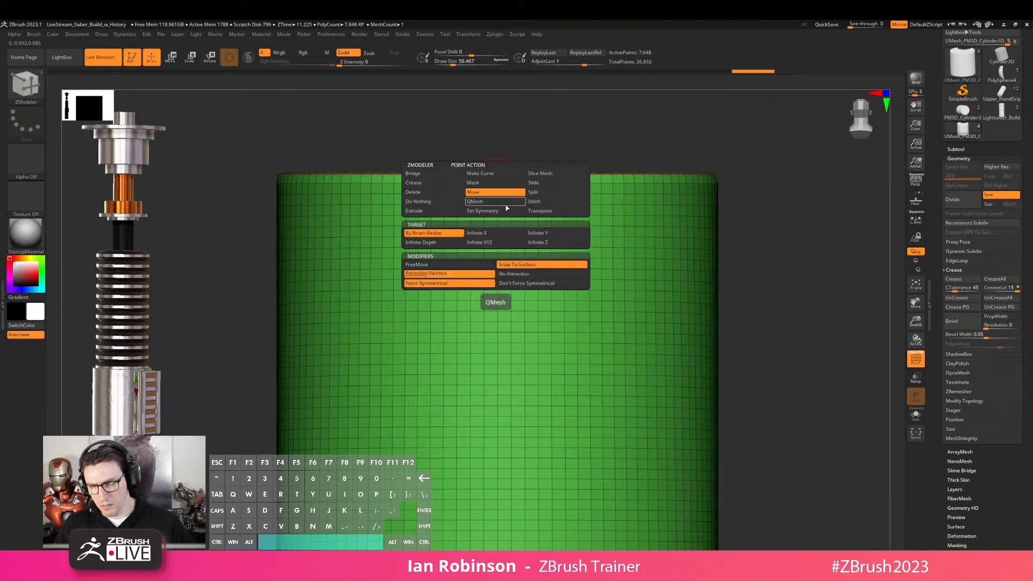
drag(749, 244, 399, 215)
alt+right_drag(398, 215, 394, 214)
right_drag(626, 220, 595, 221)
mouse_move(594, 221)
alt+right_down()
mouse_move(530, 230)
mouse_move(640, 227)
alt+right_up()
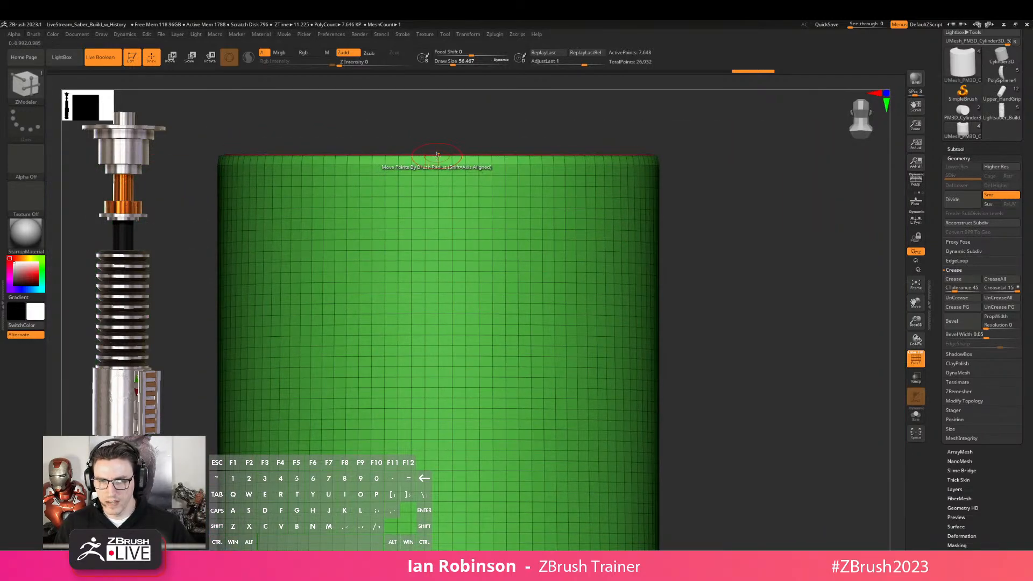
key(space)
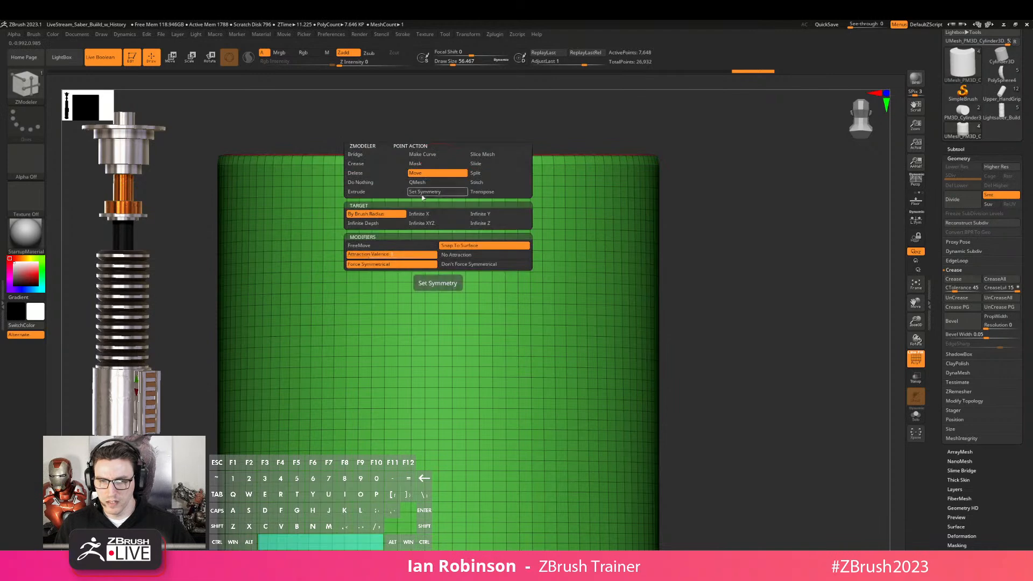
click(378, 164)
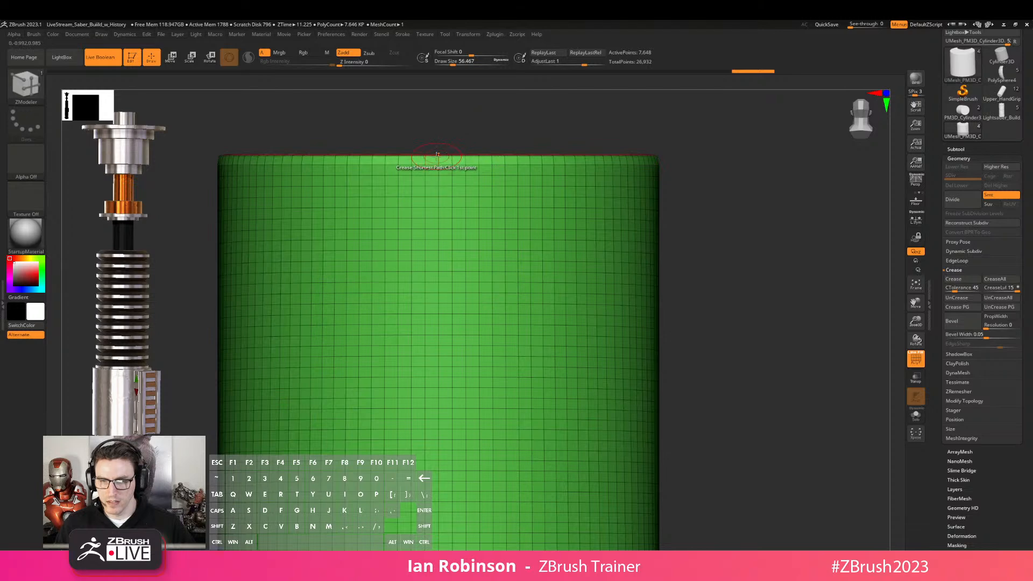
Crease the shortest path between a top-rim point and a bottom-rim point to form a vertical seam down the cylinder
alt+right_drag(466, 301, 480, 221)
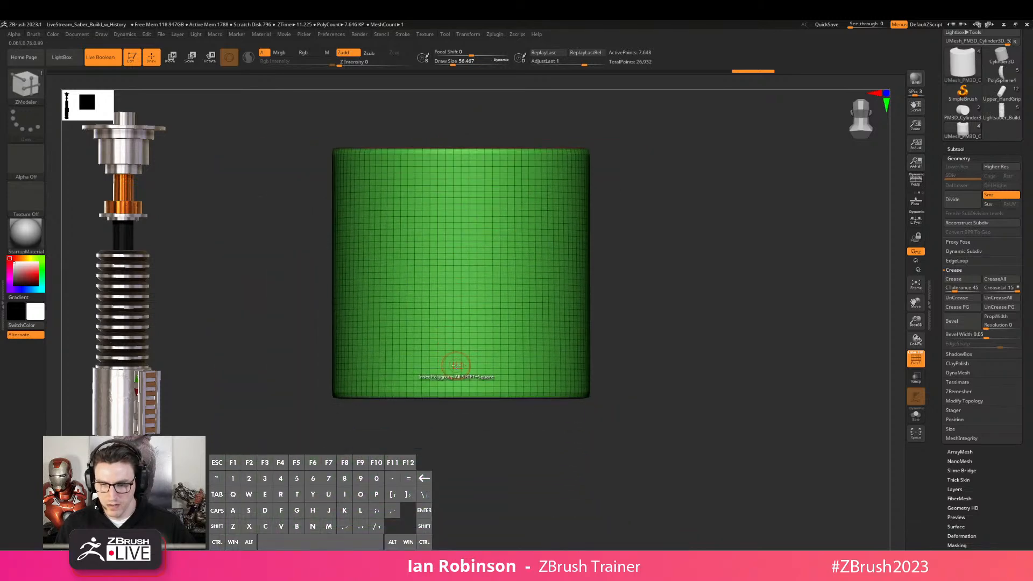
click(461, 397)
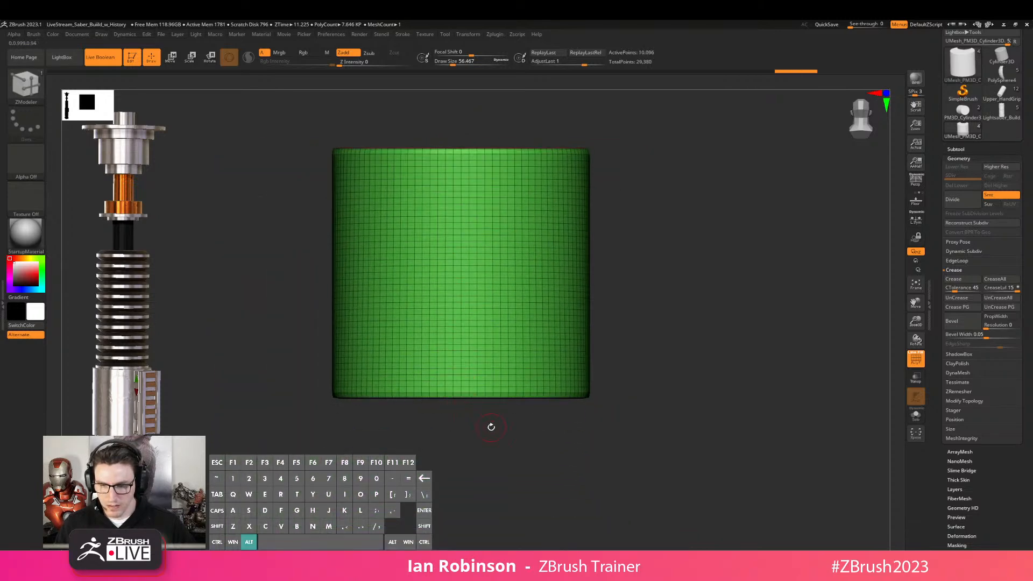
alt+right_drag(491, 427, 492, 485)
drag(467, 332, 467, 185)
alt+right_drag(467, 185, 447, 421)
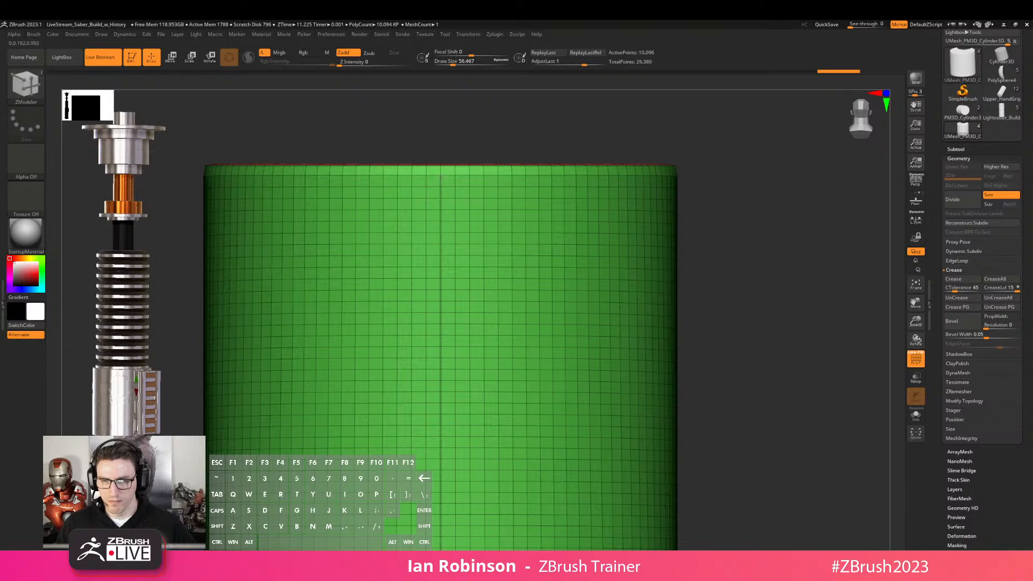
right_drag(484, 215, 694, 285)
Unwrap the cylinder's UVs with Creased edges and Symmetry enabled, and preview the flattened layout with Morph UV
scroll(967, 445, down, 5)
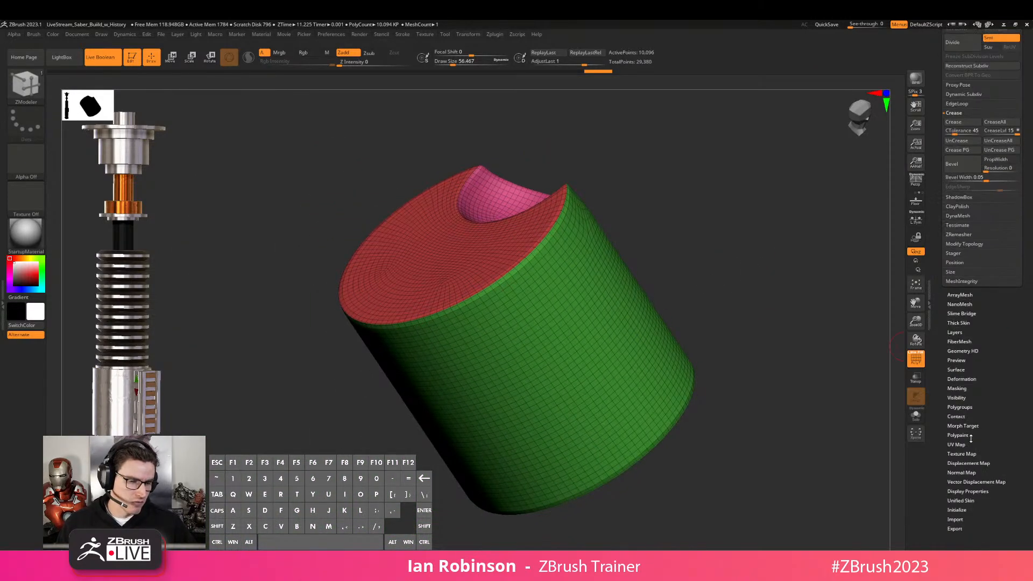
click(957, 329)
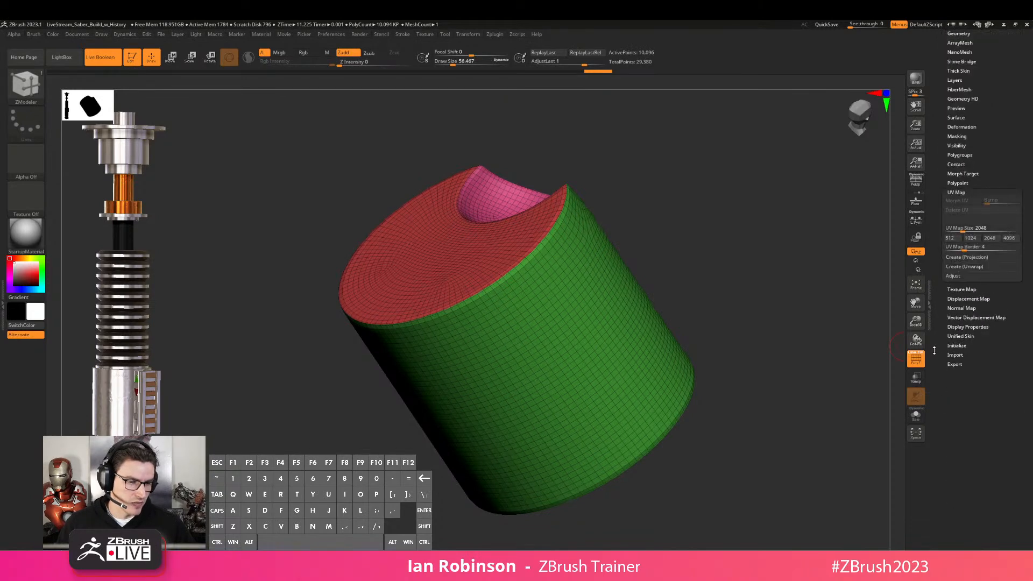
click(958, 267)
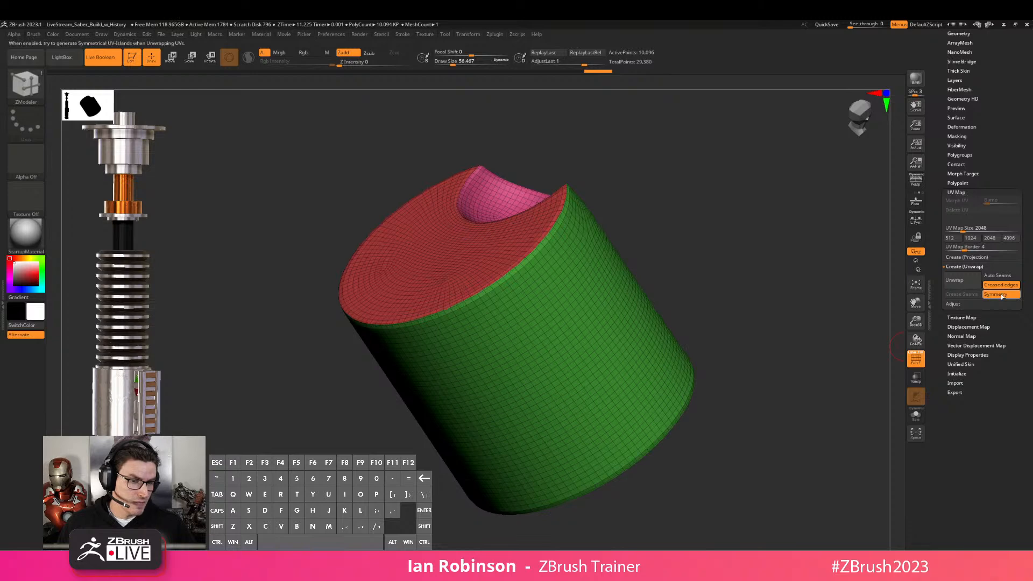
shift+right_drag(871, 280, 805, 260)
right_drag(453, 342, 775, 302)
click(965, 283)
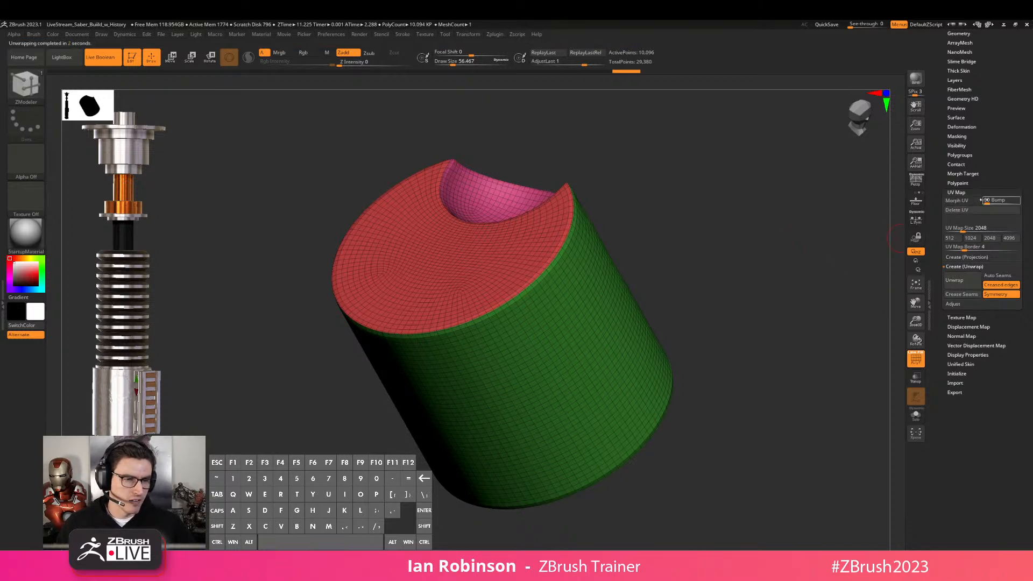
click(975, 200)
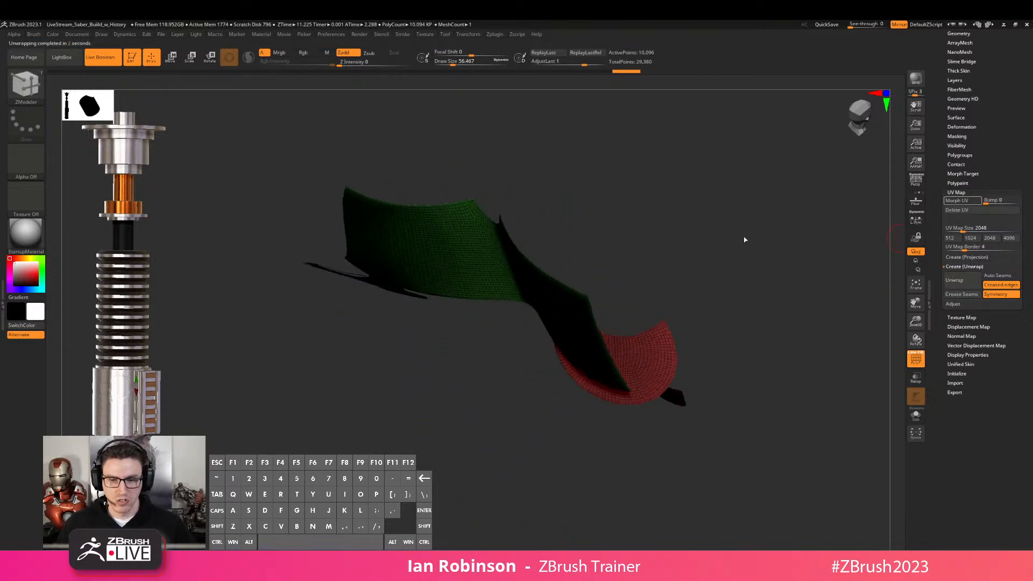
drag(777, 203, 717, 271)
Switch to the Lightsaber_Build tool and view the saber upright beside the reference, comparing it with and without PolyFrame
scroll(949, 259, up, 3)
scroll(958, 218, up, 5)
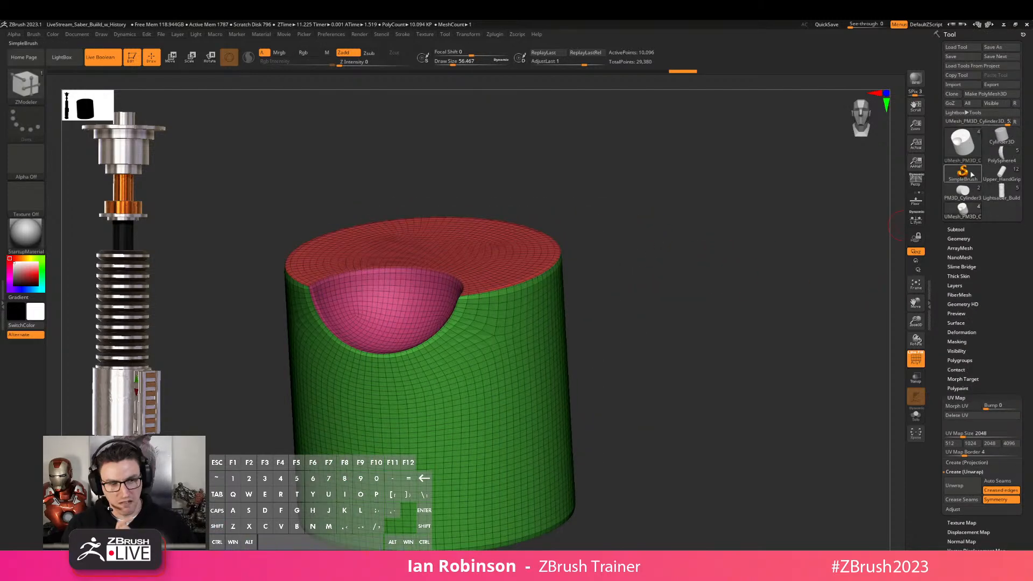
click(1001, 190)
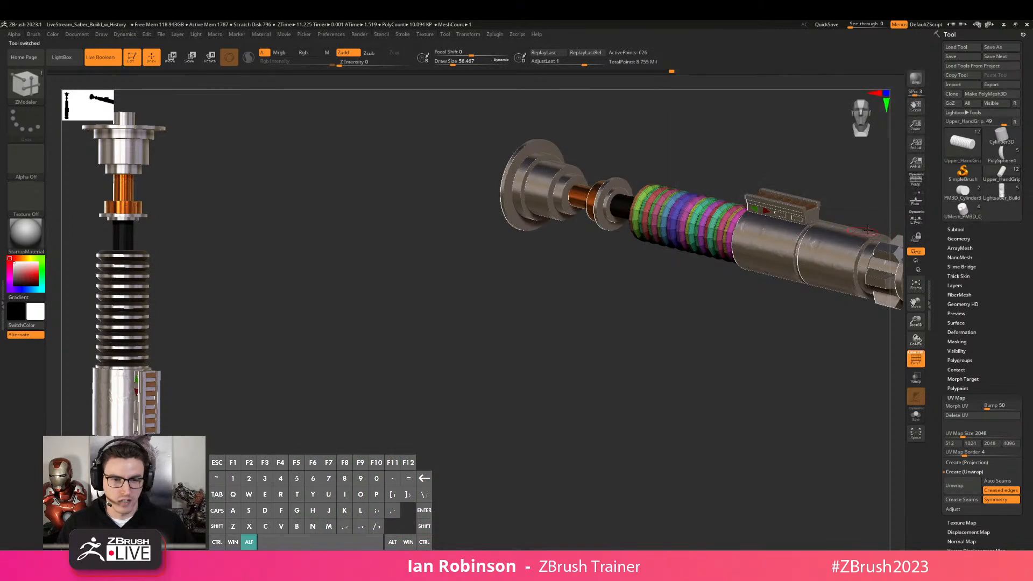
shift+right_drag(691, 368, 764, 262)
right_click(718, 295)
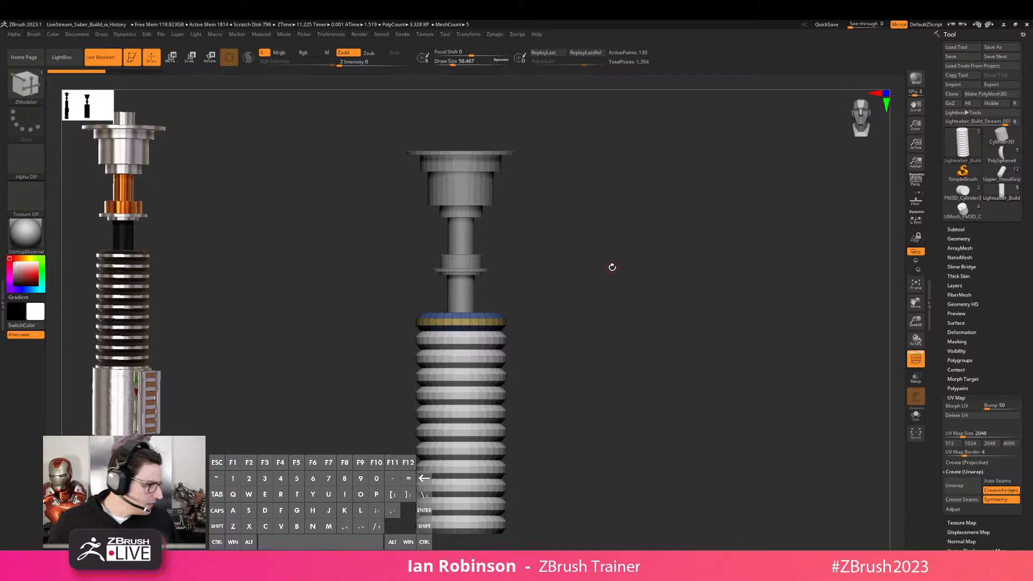
drag(621, 298, 664, 270)
key(shift+f)
key(shift+f)
drag(636, 316, 654, 301)
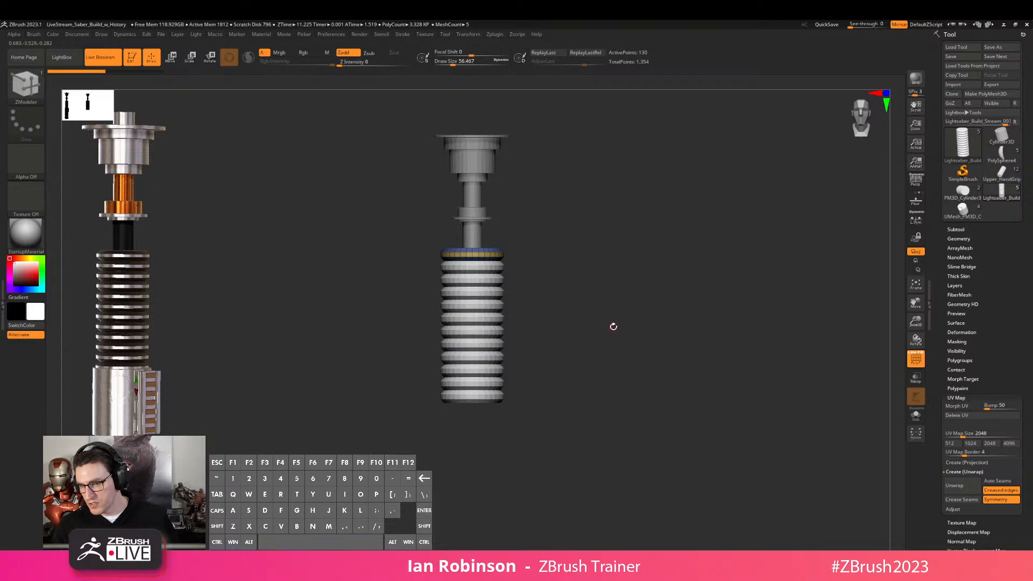
alt+drag(612, 340, 661, 315)
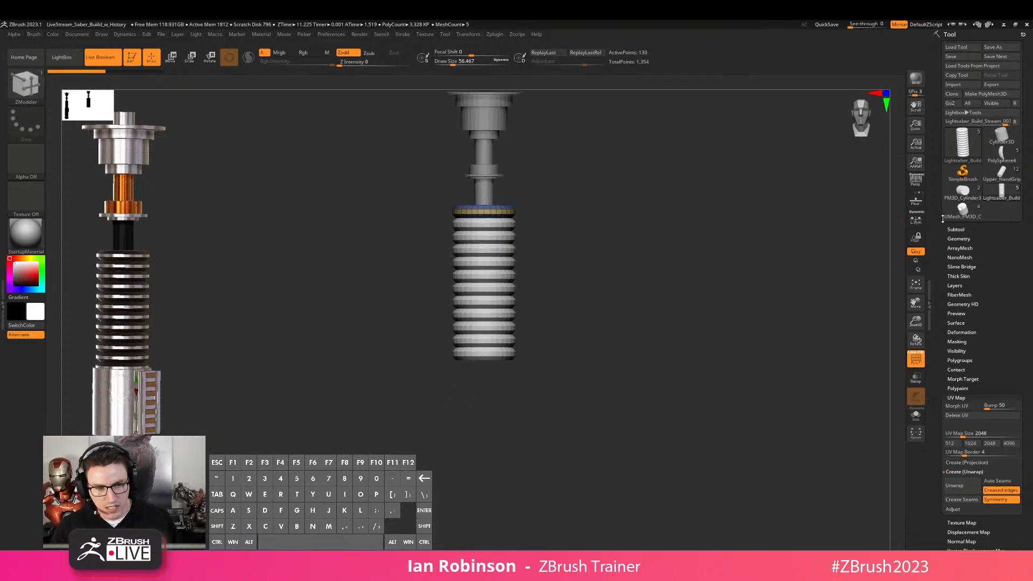
Duplicate the Lightsaber_Build_Stream_001 cylinder and place the copy at the end of the subtool list
click(956, 229)
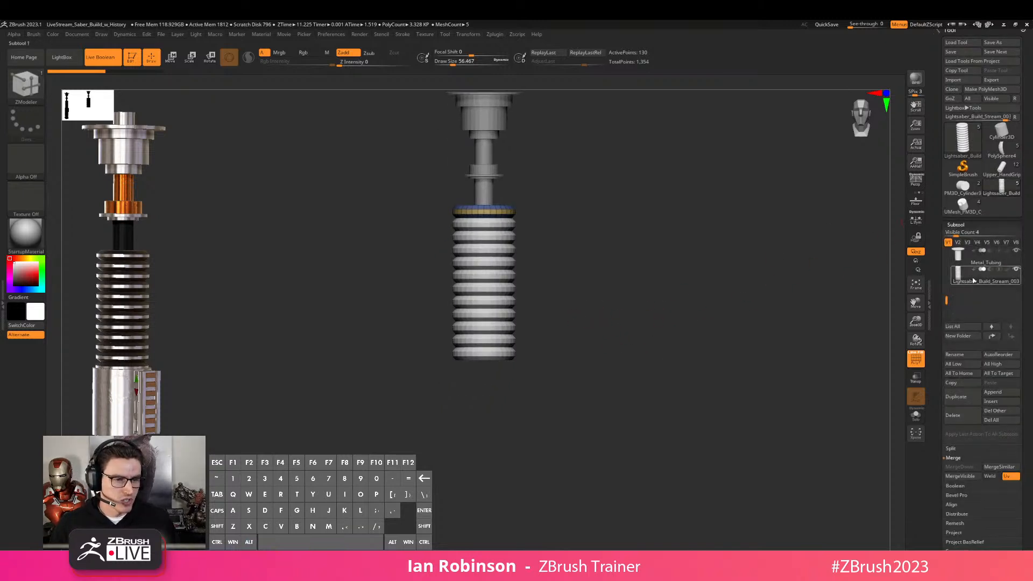
drag(944, 297, 945, 250)
click(960, 257)
alt+drag(722, 313, 688, 265)
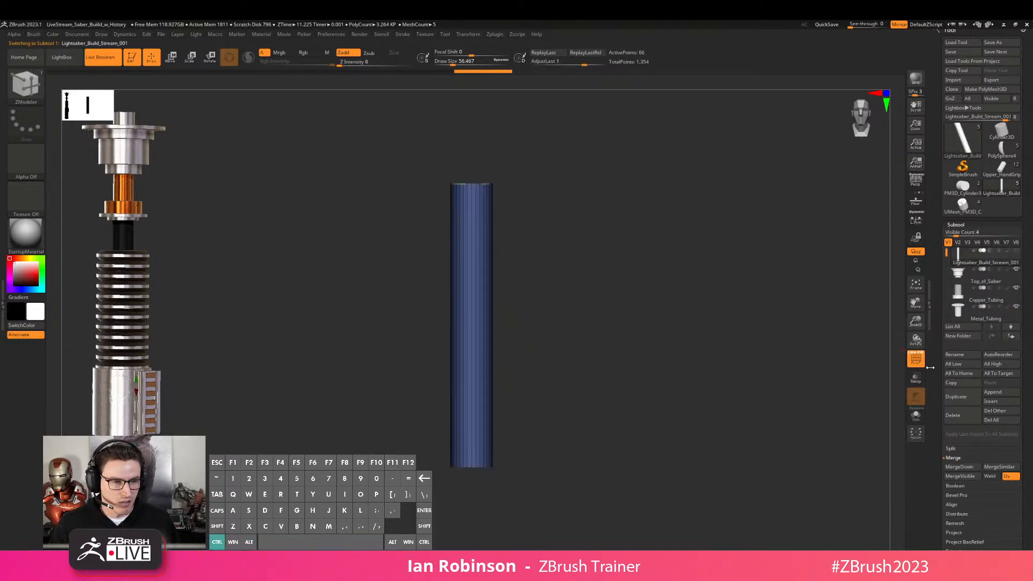
click(1011, 337)
click(1011, 337)
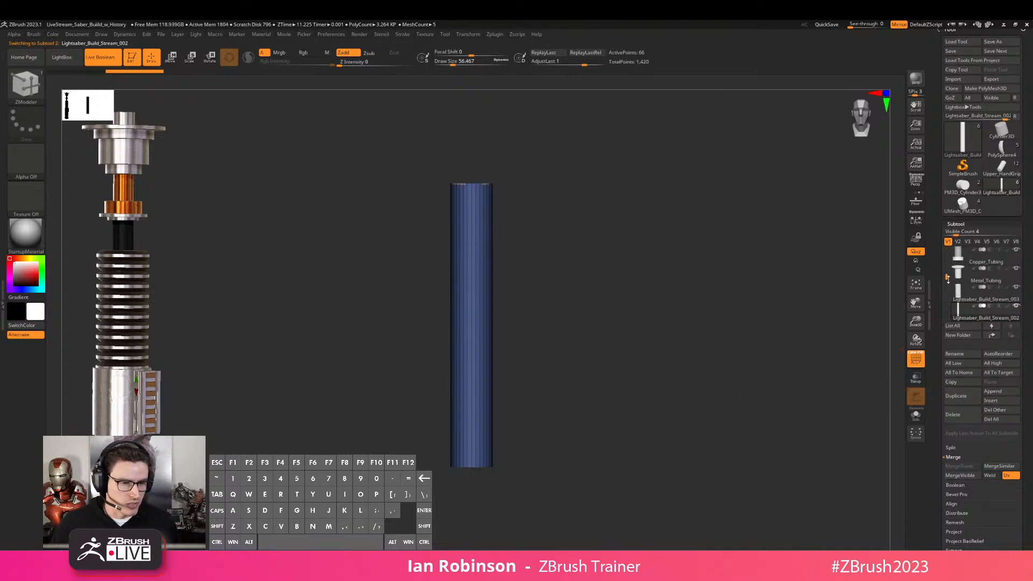
Enable Transparency and cut away the part of the duplicated cylinder above the ribbed grip's lower end
click(917, 379)
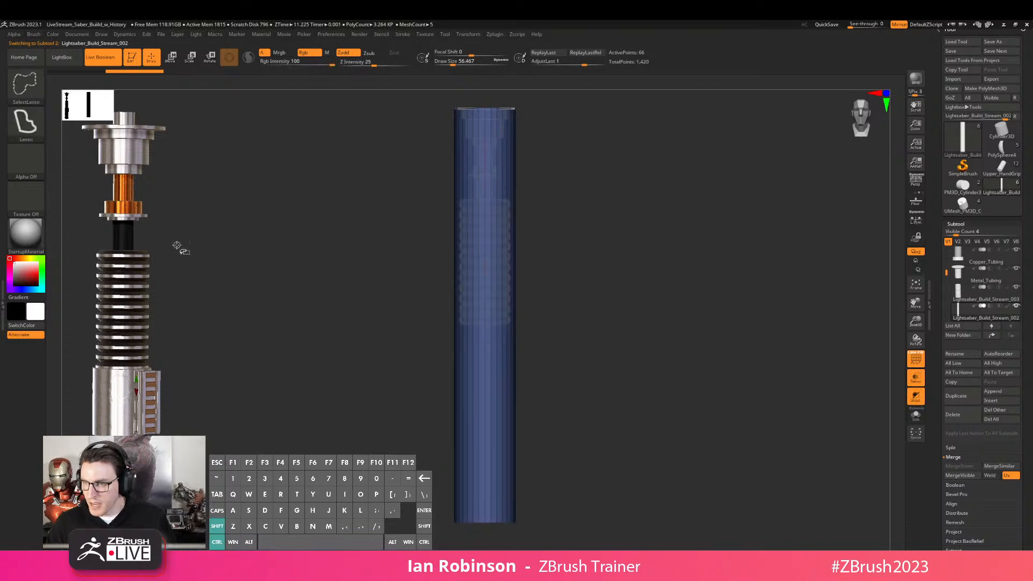
click(26, 86)
ctrl+shift+click(152, 131)
mouse_move(377, 323)
ctrl+shift+mouse_down()
mouse_move(726, 325)
mouse_move(633, 305)
ctrl+shift+mouse_up()
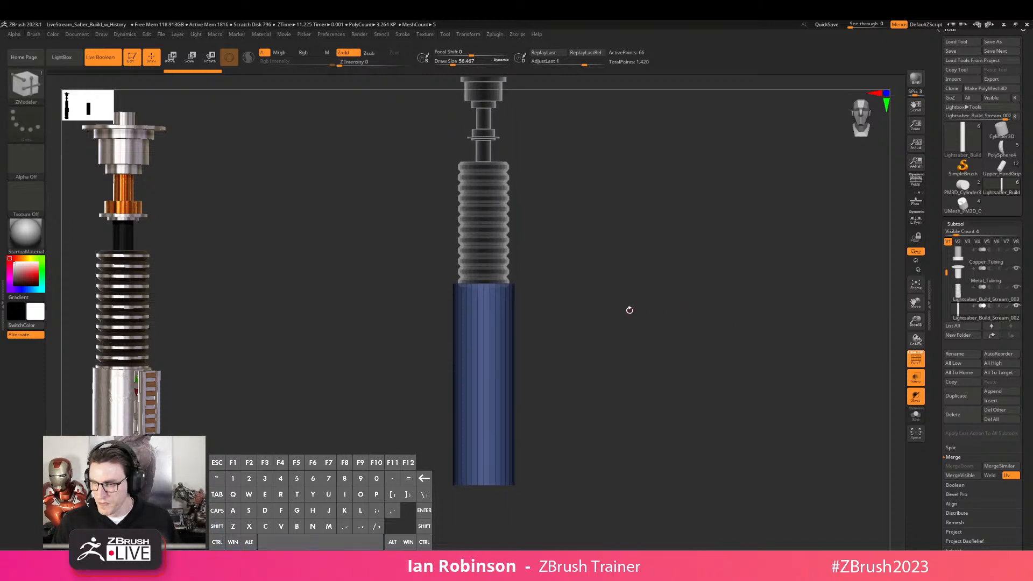
Align the saber beside the reference and adjust the lower cylinder's length with the gizmo to match the reference handle
alt+drag(720, 320, 511, 364)
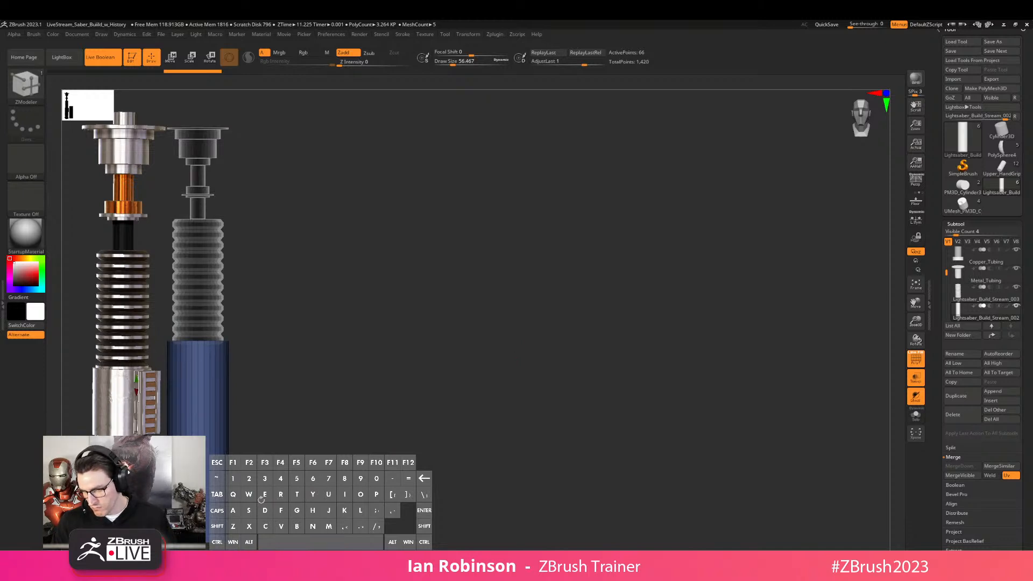
mouse_move(407, 405)
alt+mouse_down()
mouse_move(417, 404)
mouse_move(416, 419)
alt+mouse_up()
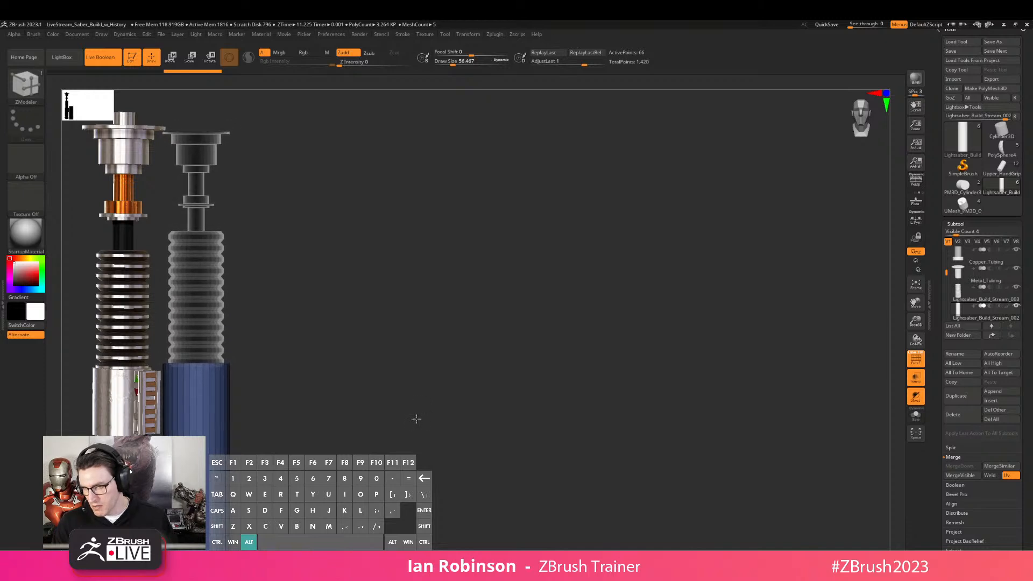
key(w)
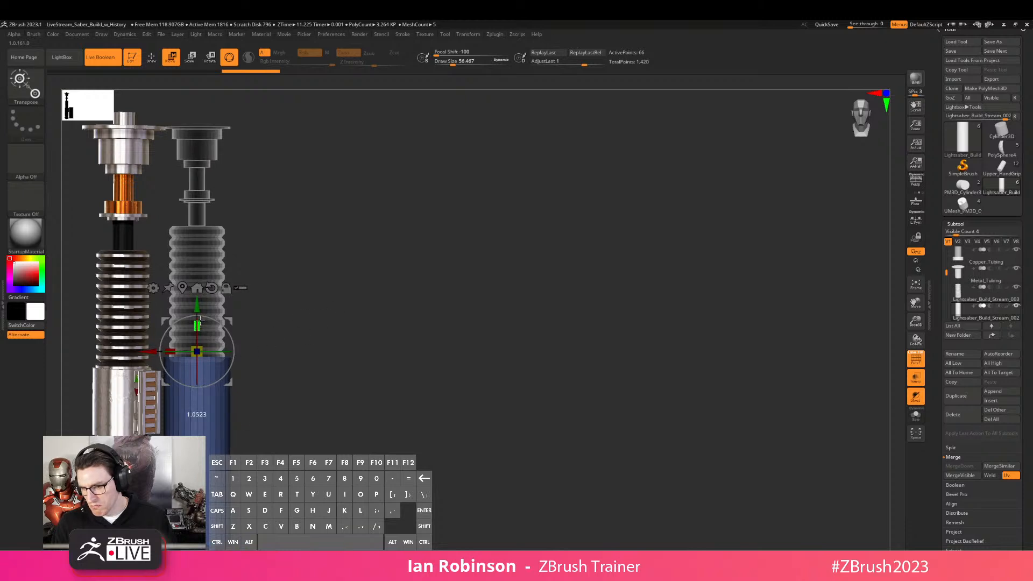
key(q)
Bring the saber back to the centre of the canvas and turn off Transparency
mouse_move(353, 281)
alt+mouse_down()
mouse_move(708, 249)
mouse_move(708, 267)
mouse_move(703, 250)
alt+mouse_up()
key(shift+f)
key(shift+f)
key(shift+f)
click(915, 379)
Examine the lower handle cylinder and its junction with the ribbed grip from below and from the side
drag(698, 353, 720, 294)
alt+drag(720, 294, 678, 278)
alt+drag(453, 256, 467, 291)
mouse_move(546, 321)
right_down()
mouse_move(629, 266)
mouse_move(611, 270)
right_up()
key(shift+f)
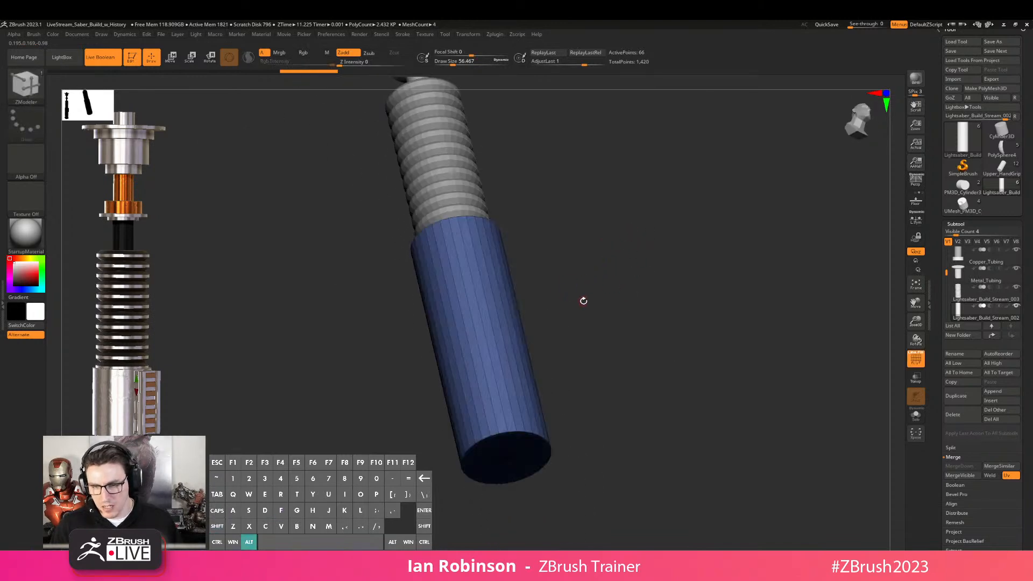
shift+right_drag(572, 306, 609, 266)
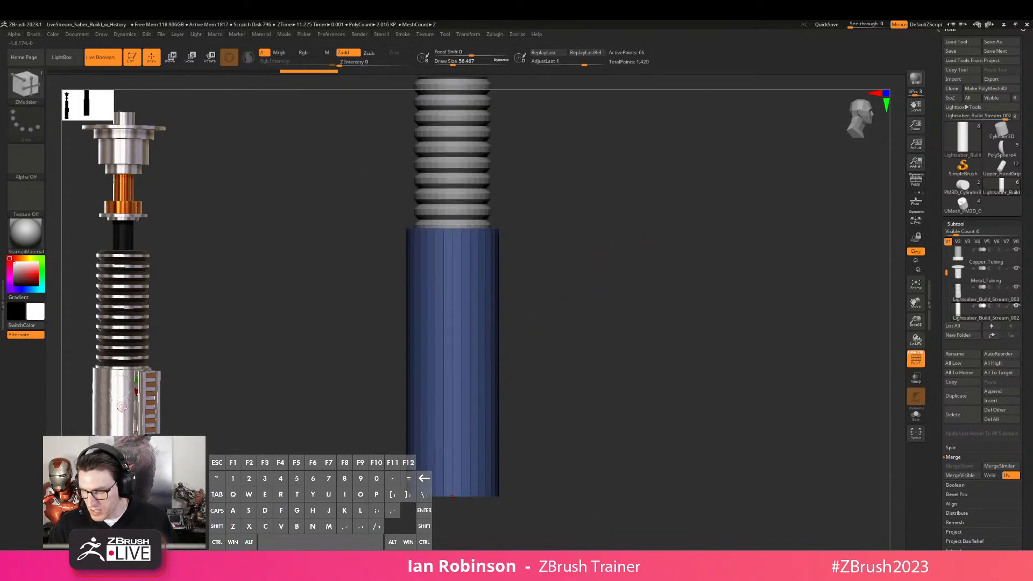
mouse_move(631, 296)
alt+mouse_down()
mouse_move(545, 309)
mouse_move(690, 346)
mouse_move(486, 415)
mouse_move(519, 380)
mouse_move(503, 364)
mouse_move(733, 323)
mouse_move(699, 336)
mouse_move(735, 297)
alt+mouse_up()
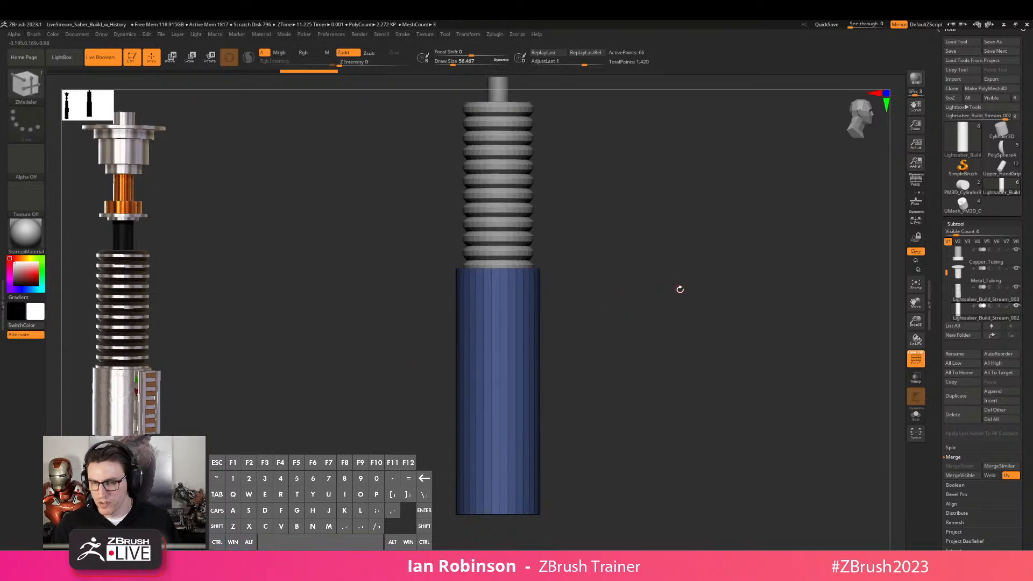
alt+drag(673, 288, 687, 263)
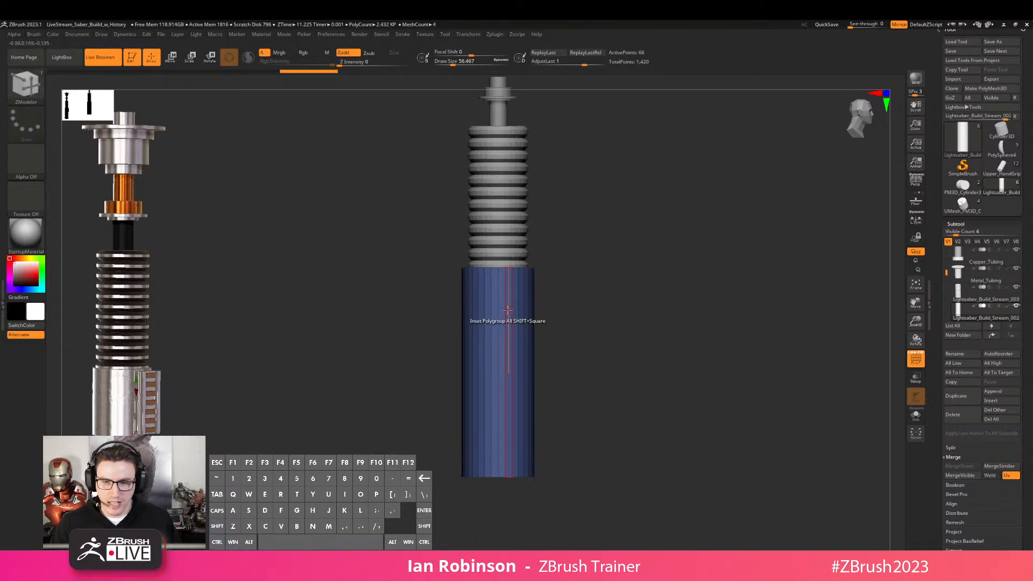
Set the ZModeler edge Insert action to Single EdgeLoop and undo the stray polygon action on the lower cylinder
key(space)
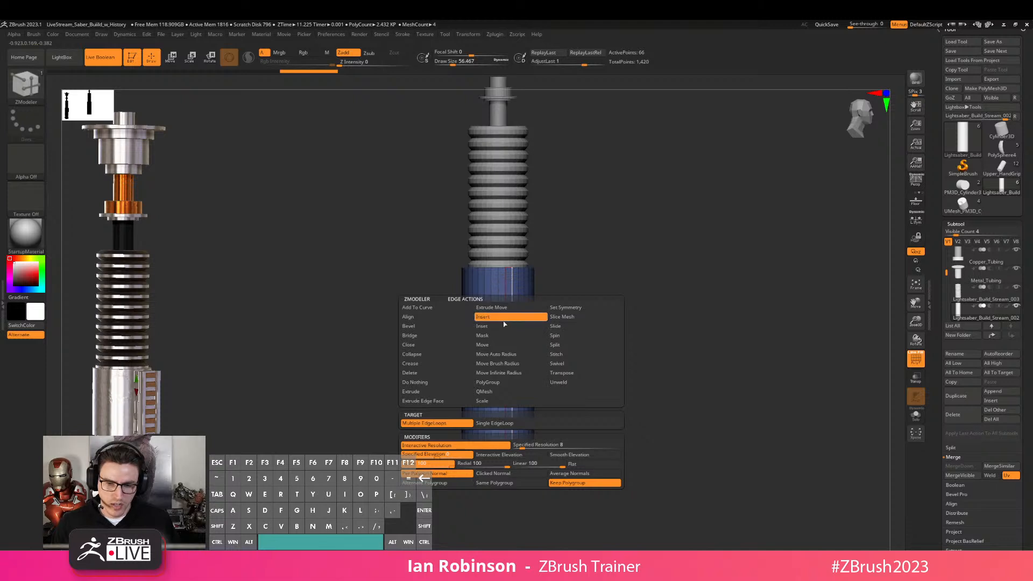
click(496, 422)
click(512, 305)
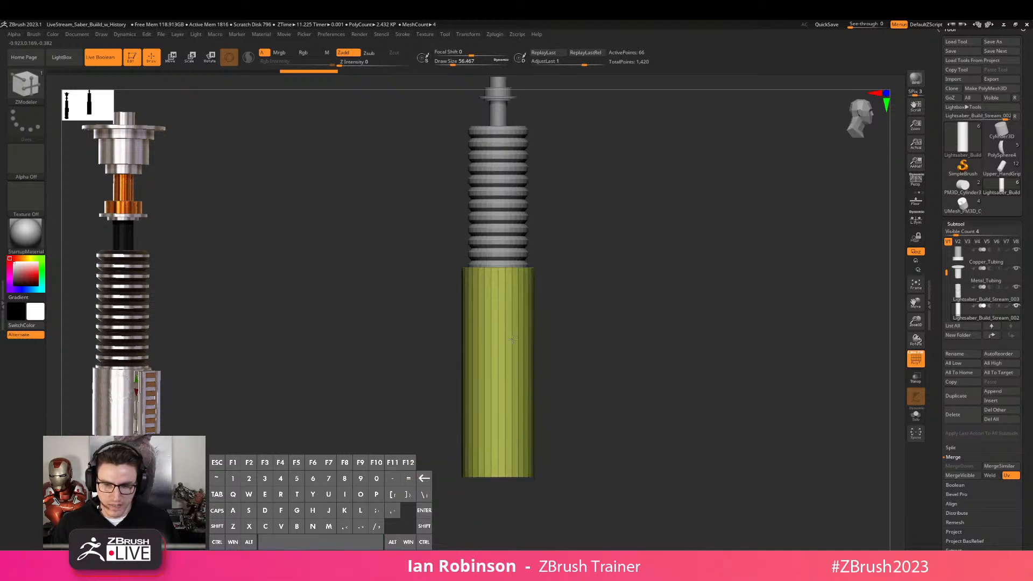
key(ctrl+z)
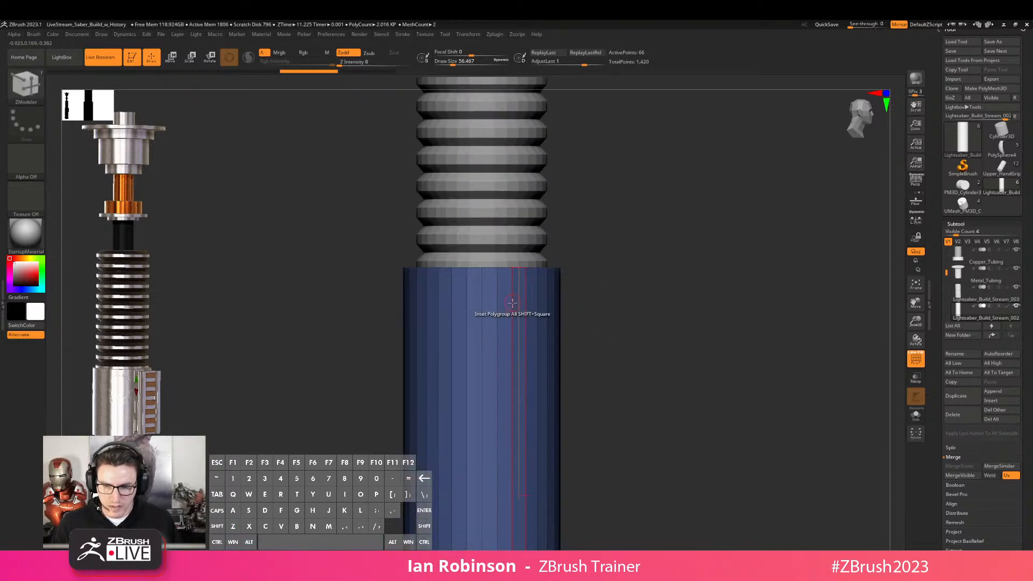
Try inserting edge loops around the middle of the lower cylinder
click(511, 306)
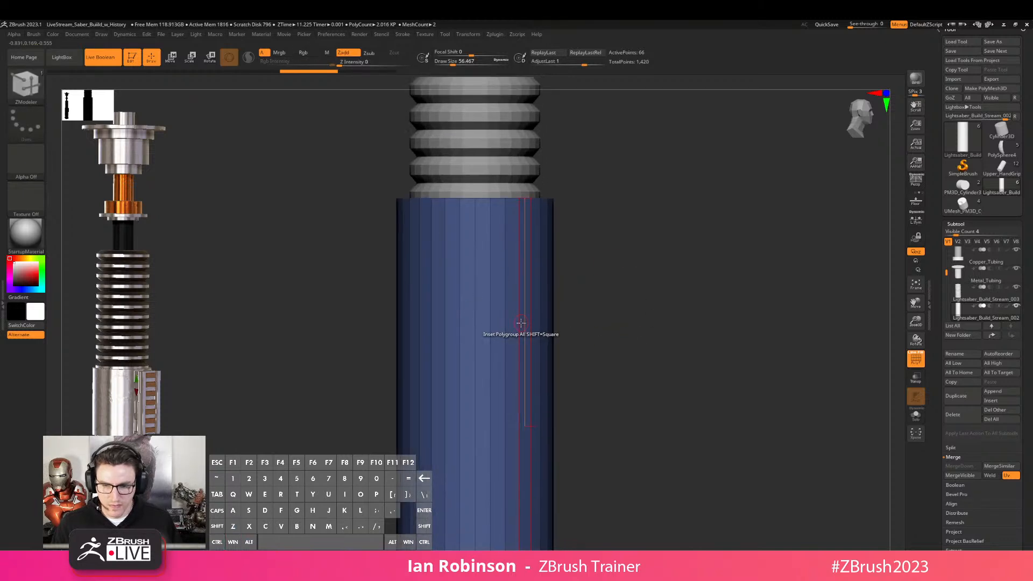
click(518, 324)
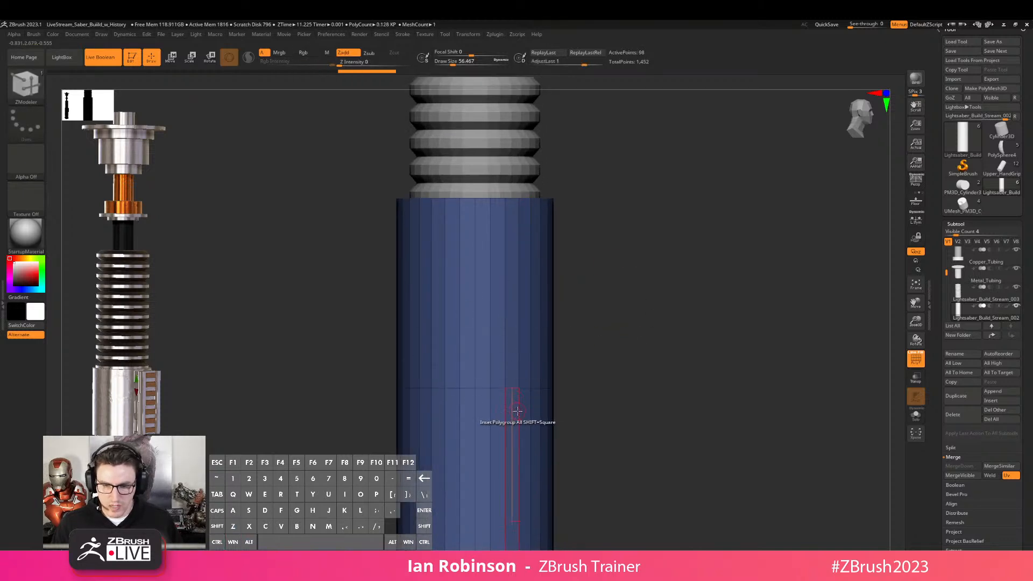
click(515, 397)
key(ctrl+z)
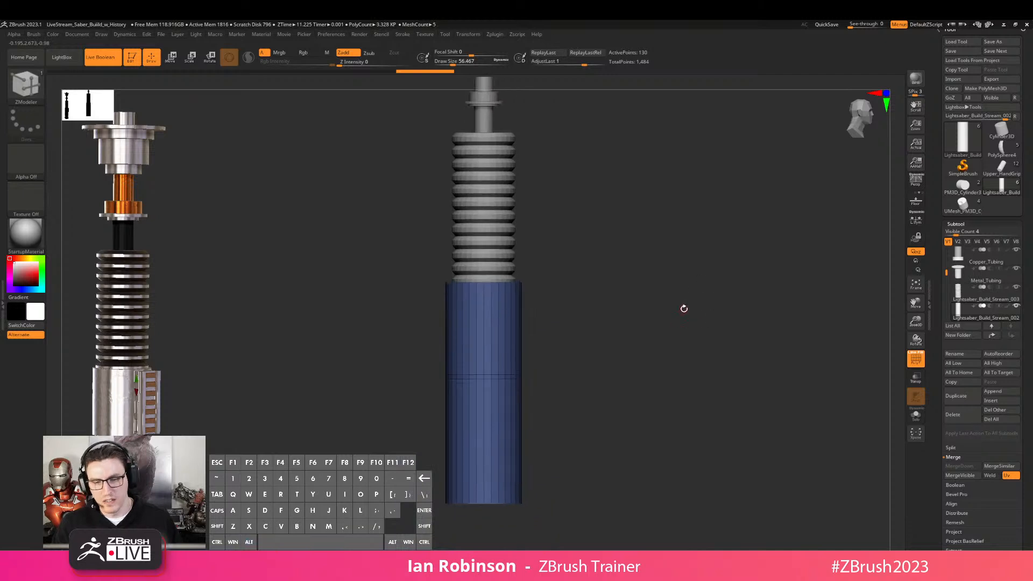
key(ctrl+z)
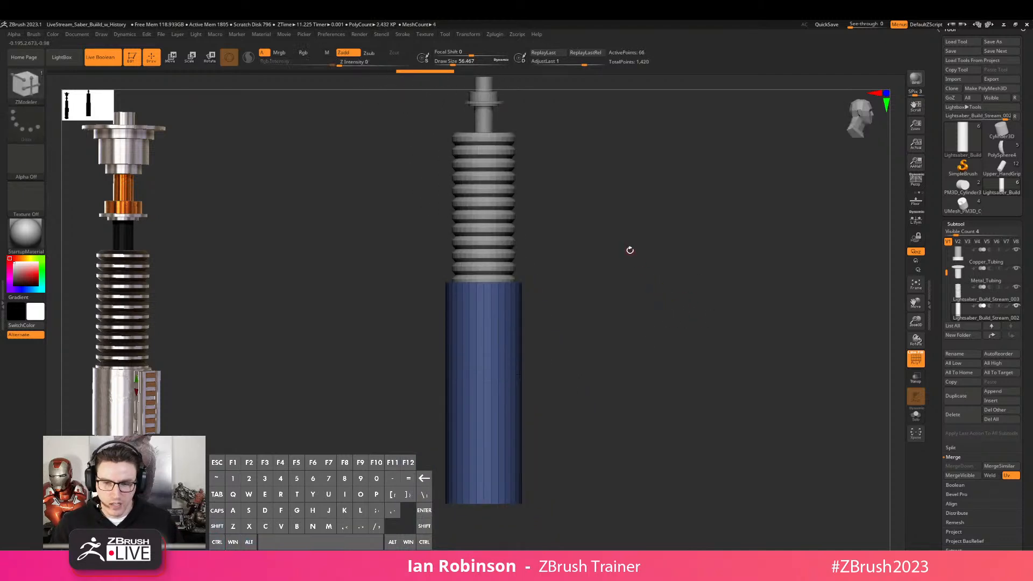
Mask the whole lower cylinder and choose the SliceCurve brush
mouse_move(644, 270)
shift+mouse_down()
mouse_move(653, 279)
mouse_move(662, 273)
mouse_move(651, 283)
shift+mouse_up()
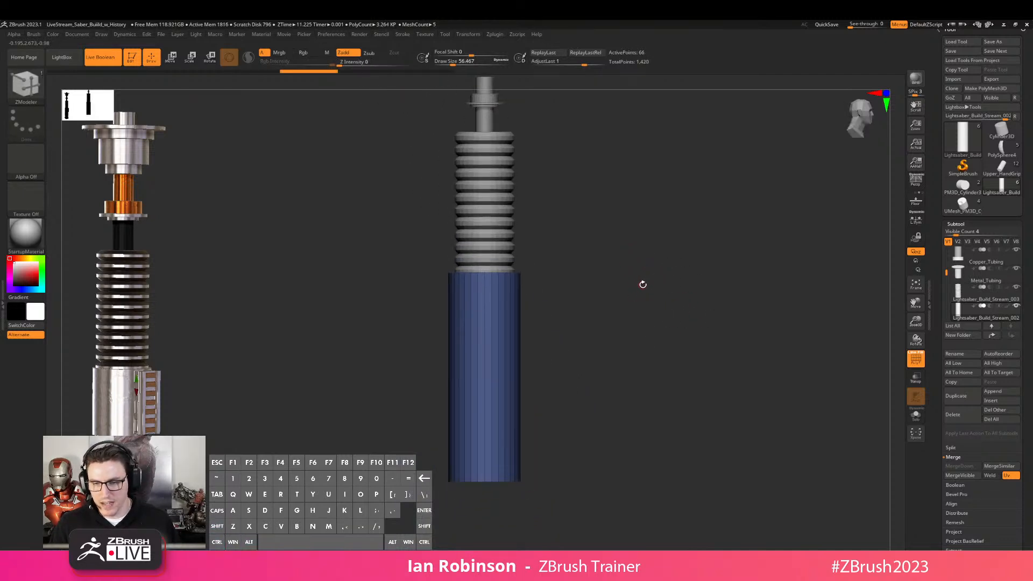
key(w)
key(q)
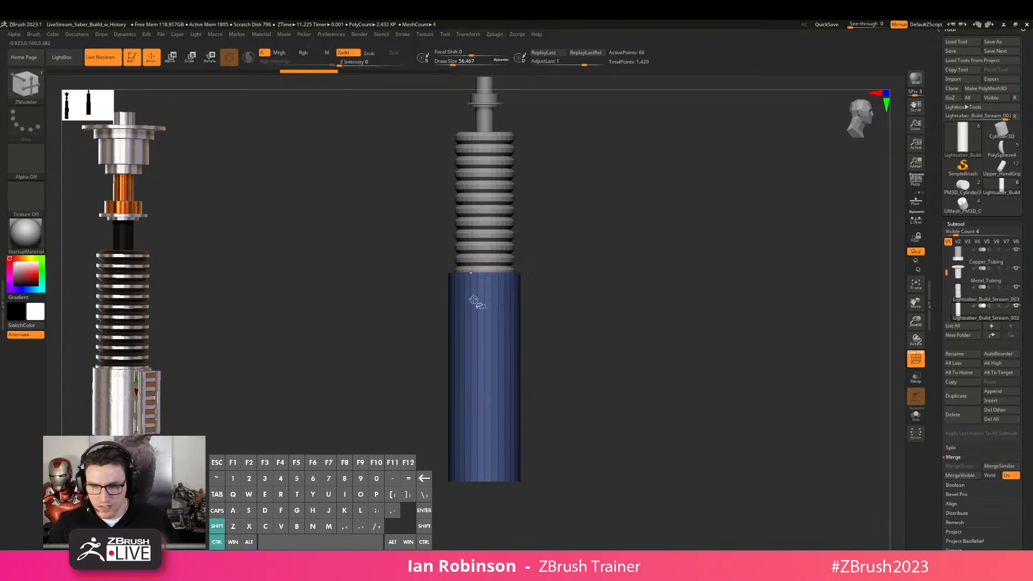
key(ctrl)
ctrl+drag(651, 518, 382, 179)
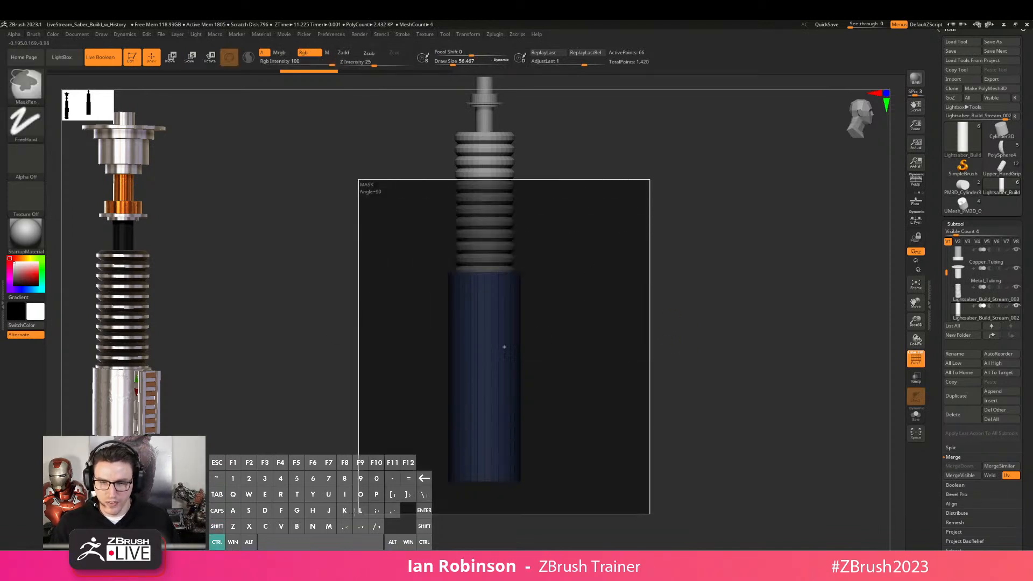
ctrl+shift+click(30, 89)
ctrl+shift+click(37, 93)
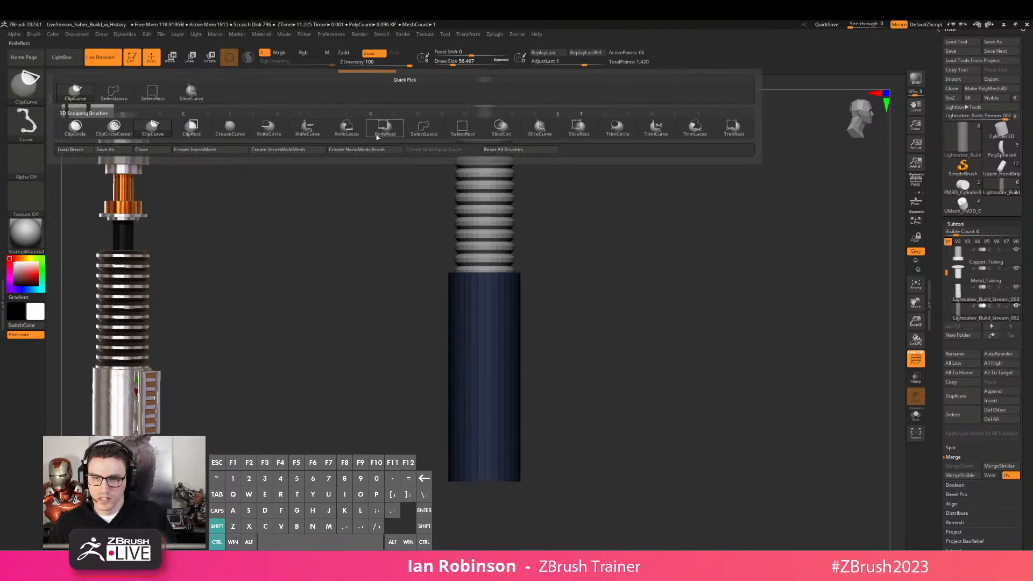
ctrl+shift+click(541, 130)
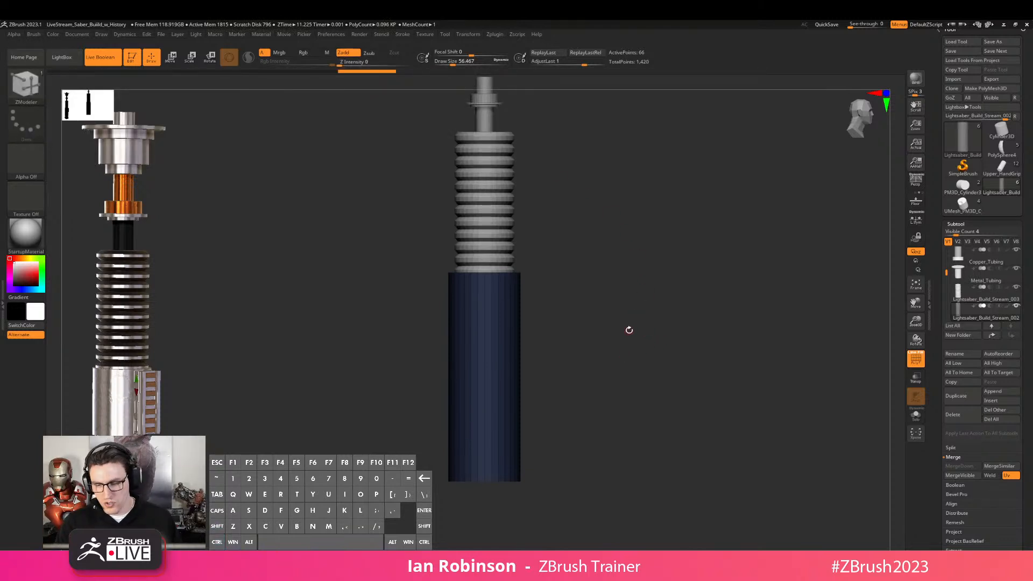
Try slicing the lower cylinder with two horizontal cuts near its middle
alt+drag(628, 342, 596, 309)
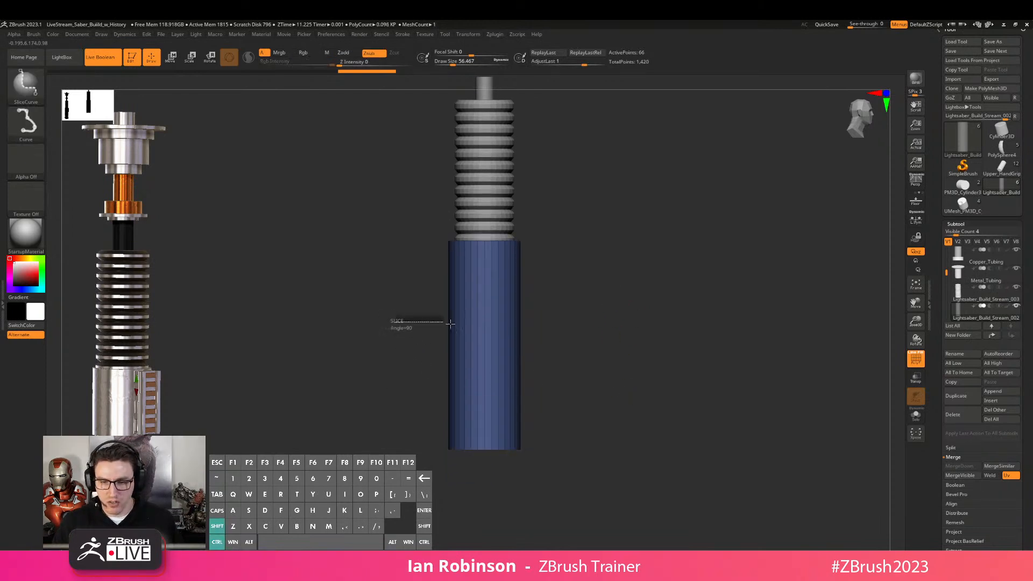
ctrl+shift+drag(399, 323, 684, 357)
ctrl+shift+drag(415, 342, 627, 357)
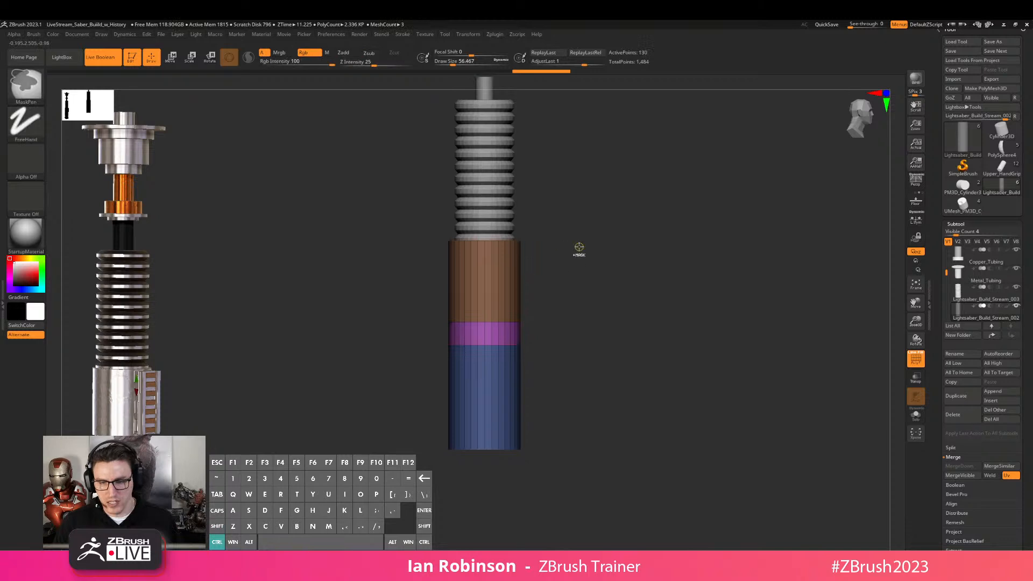
key(ctrl+z)
key(ctrl+z)
Mask the whole lower cylinder and slice it horizontally twice to define a narrow band near its middle
ctrl+click(624, 328)
alt+drag(640, 294, 653, 295)
mouse_move(406, 325)
ctrl+shift+mouse_down()
mouse_move(676, 323)
mouse_move(651, 325)
ctrl+shift+mouse_up()
mouse_move(342, 343)
ctrl+shift+mouse_down()
mouse_move(690, 346)
mouse_move(681, 339)
ctrl+shift+mouse_up()
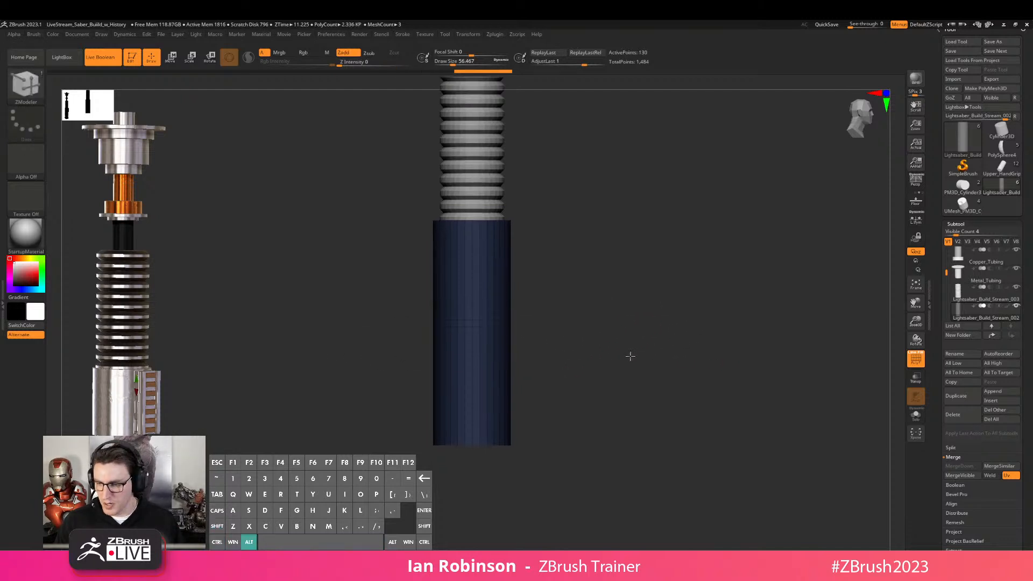
Unmask the cylinder's bottom end and move it upward with the gizmo to shorten the handle
drag(600, 328, 697, 269)
ctrl+alt+drag(385, 384, 551, 462)
key(w)
drag(452, 188, 452, 157)
key(q)
Use the ZModeler edge action PolyGroup to give the narrow band its own polygroup
mouse_move(601, 242)
alt+mouse_down()
mouse_move(609, 287)
mouse_move(640, 238)
mouse_move(652, 259)
alt+mouse_up()
drag(653, 263, 643, 301)
key(space)
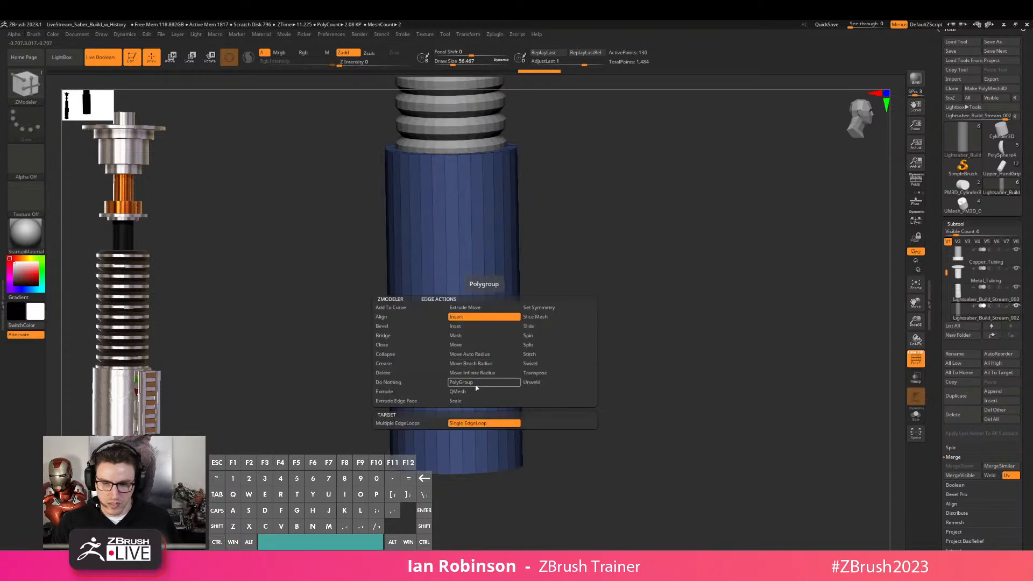
click(486, 362)
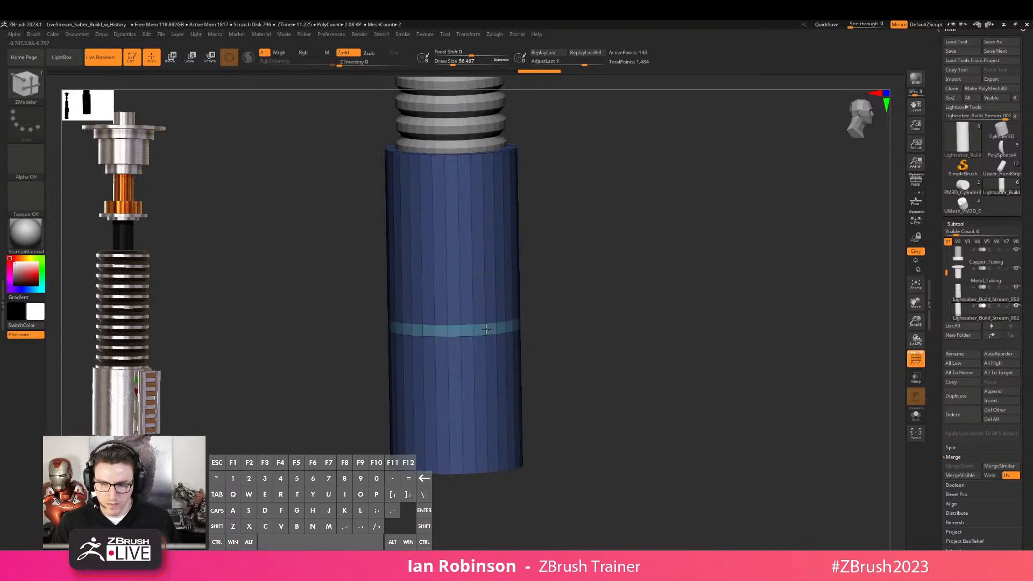
Push the narrow band inward with the ZModeler QMesh polygon action to form a recessed groove
mouse_move(543, 329)
mouse_down()
mouse_move(554, 340)
mouse_move(592, 300)
mouse_move(565, 309)
mouse_up()
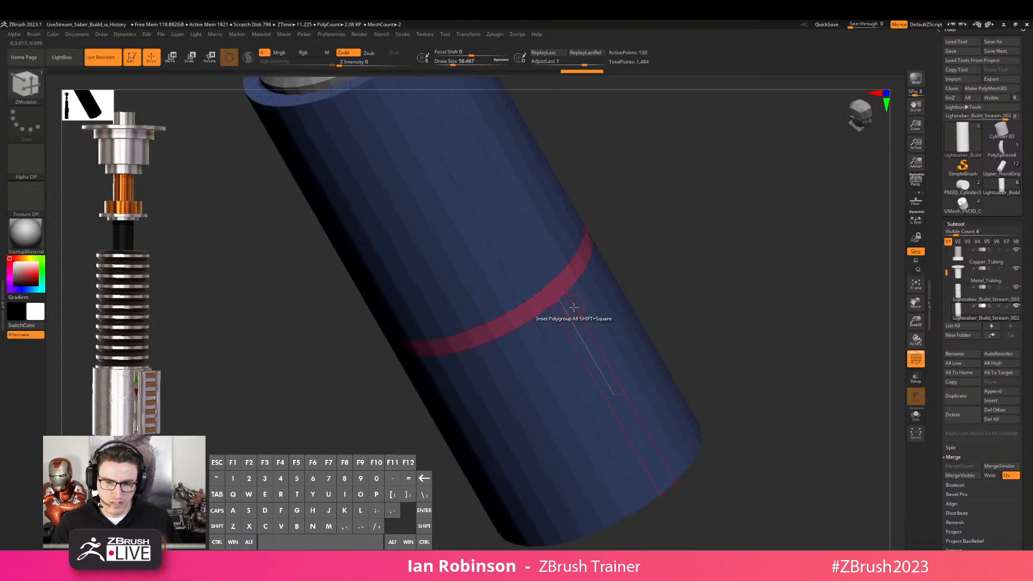
key(space)
click(527, 311)
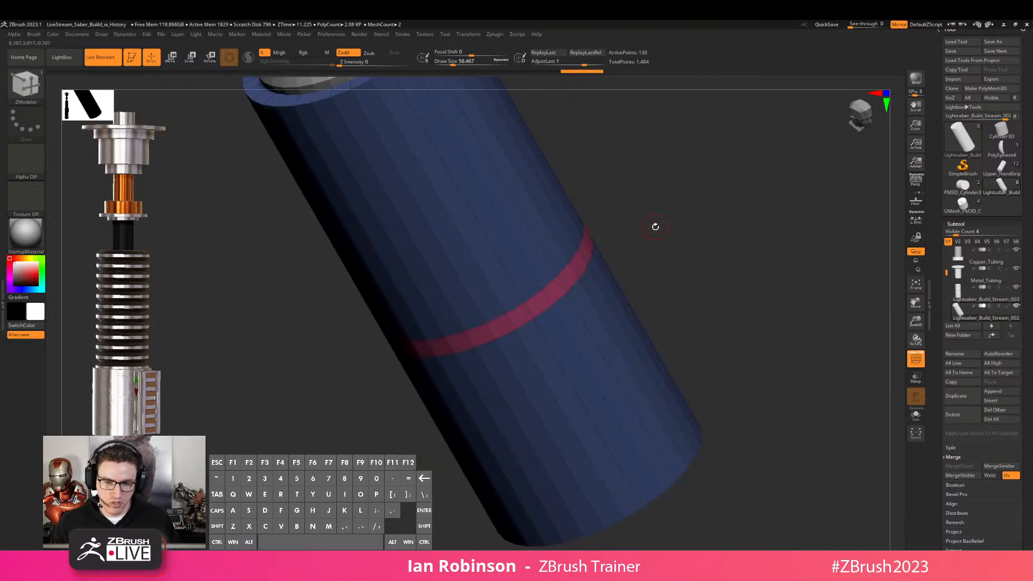
drag(643, 236, 628, 249)
drag(561, 278, 556, 278)
click(565, 275)
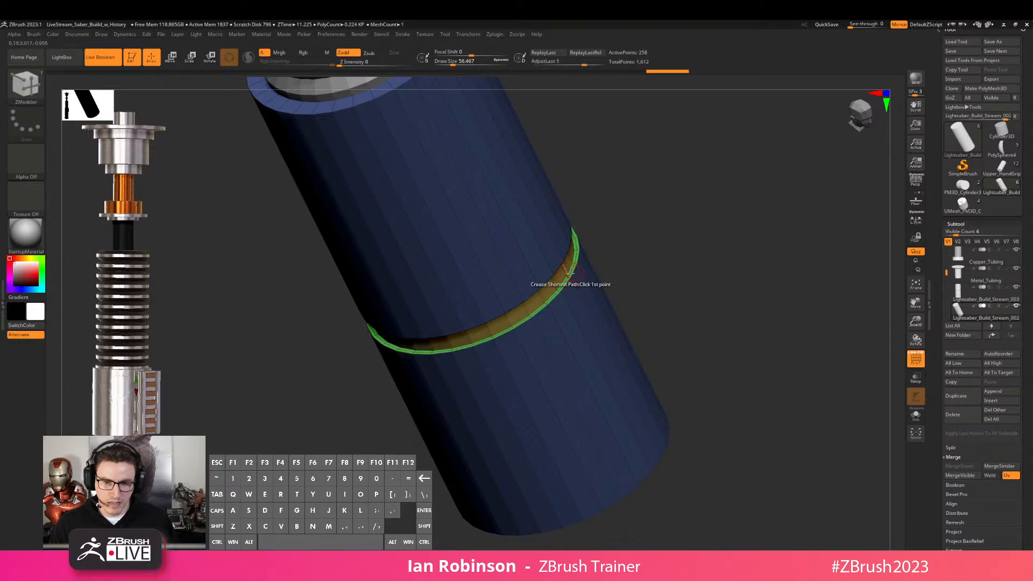
Inset the Polygroup All target on the cylinder's bottom cap, leaving a thin rim around its edge
drag(661, 251, 650, 295)
drag(660, 259, 558, 286)
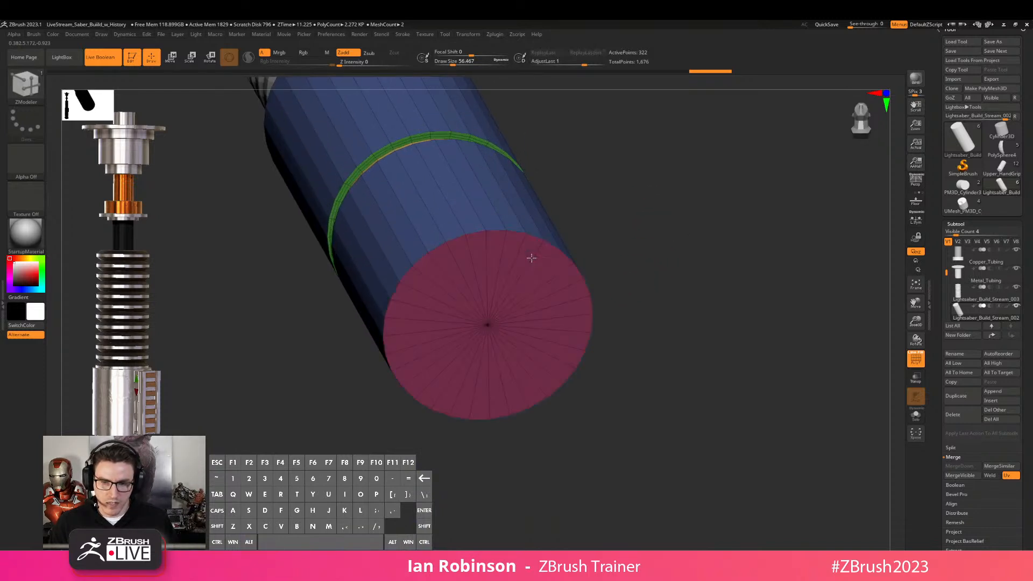
key(space)
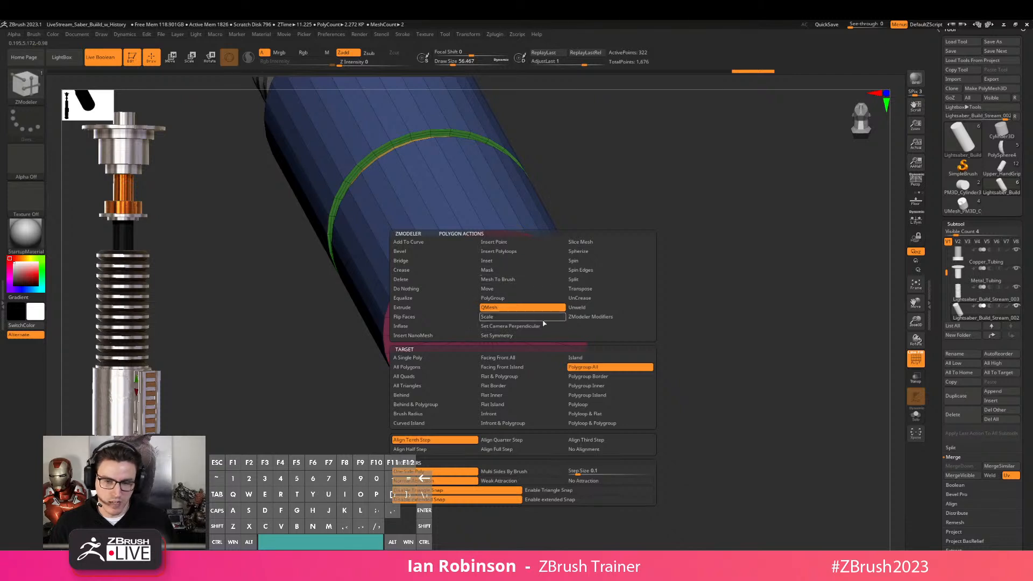
key(space)
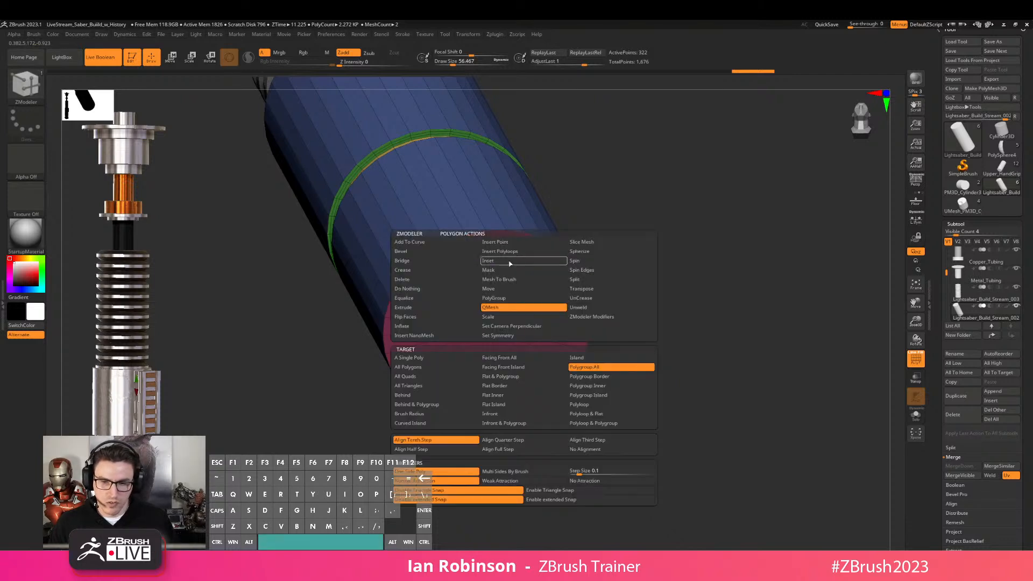
click(510, 261)
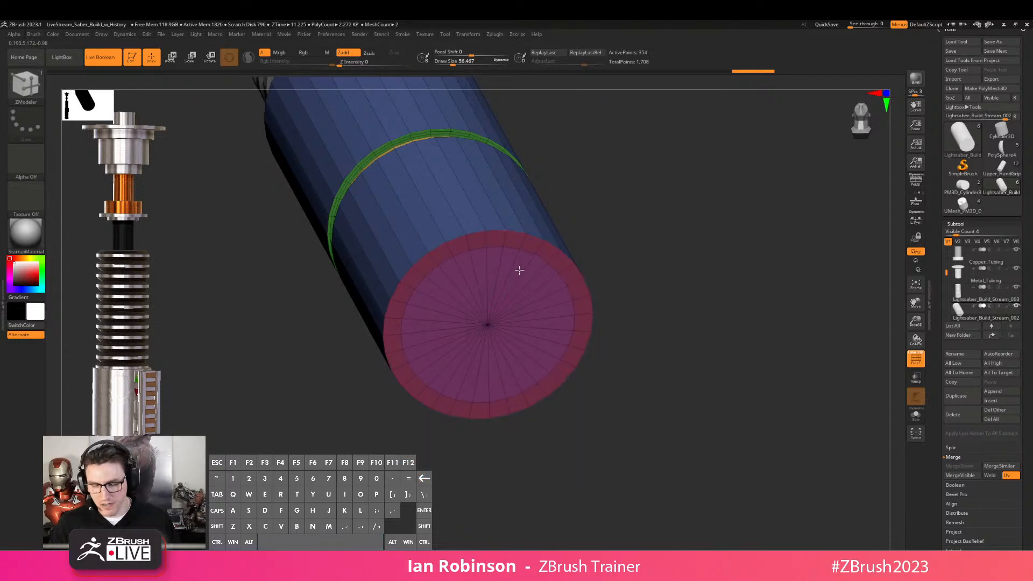
drag(607, 263, 519, 265)
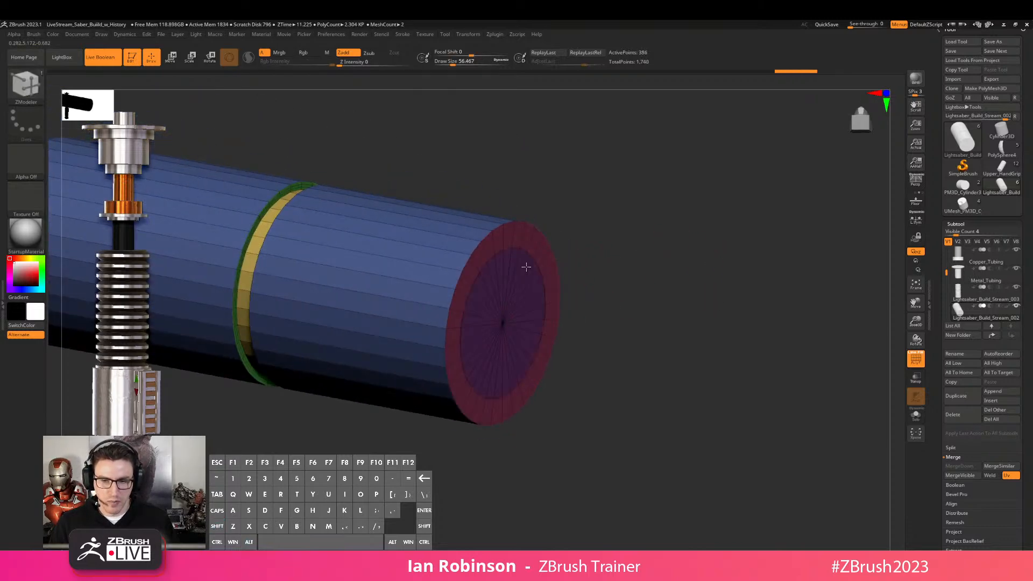
Set the polygon action to QMesh and extrude the inset cap outward as a narrower end cylinder
key(space)
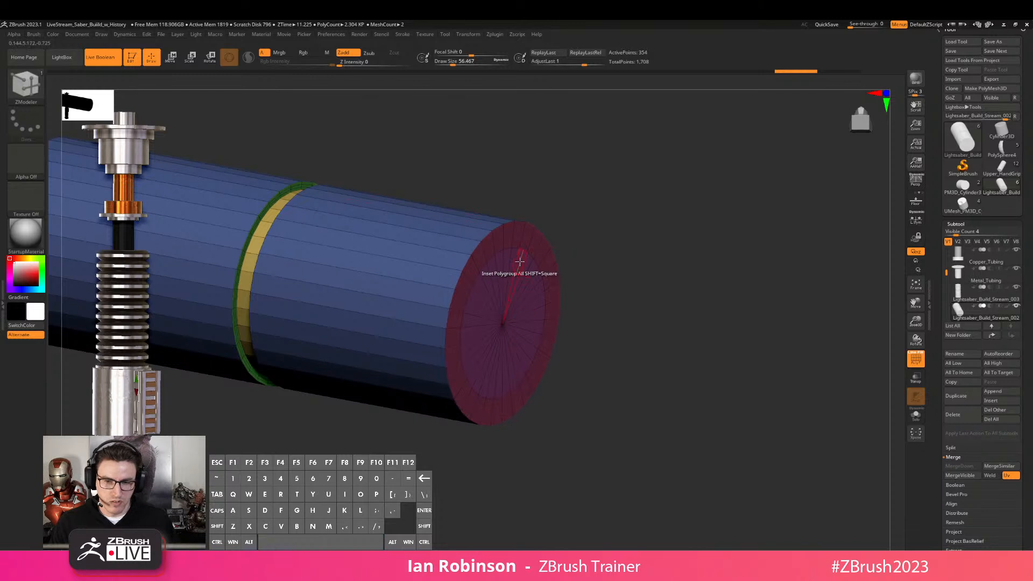
key(space)
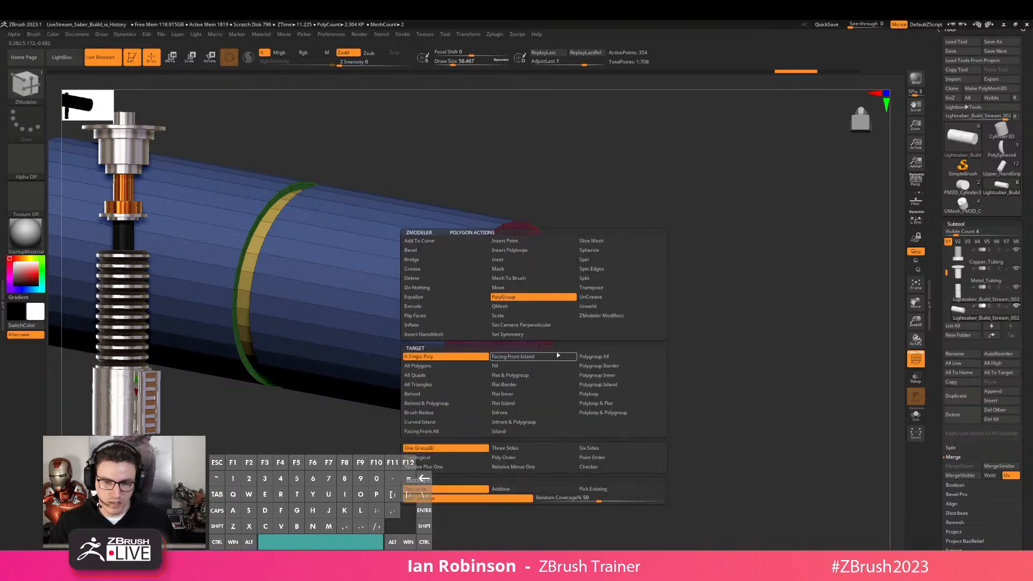
click(548, 311)
drag(531, 270, 611, 332)
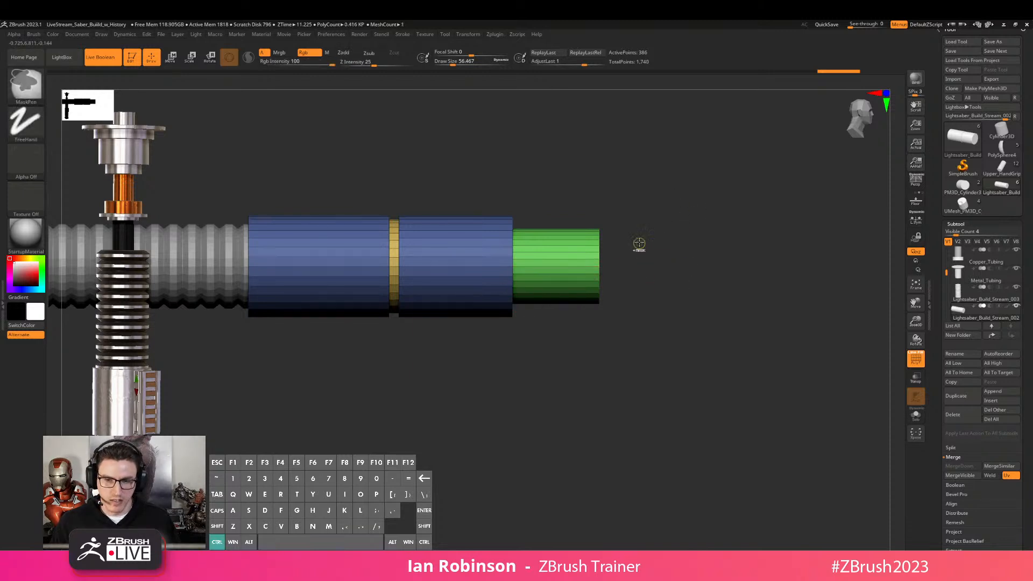
Mask the lower handle and slice the green end cylinder once near its base and once near its tip
ctrl+click(641, 274)
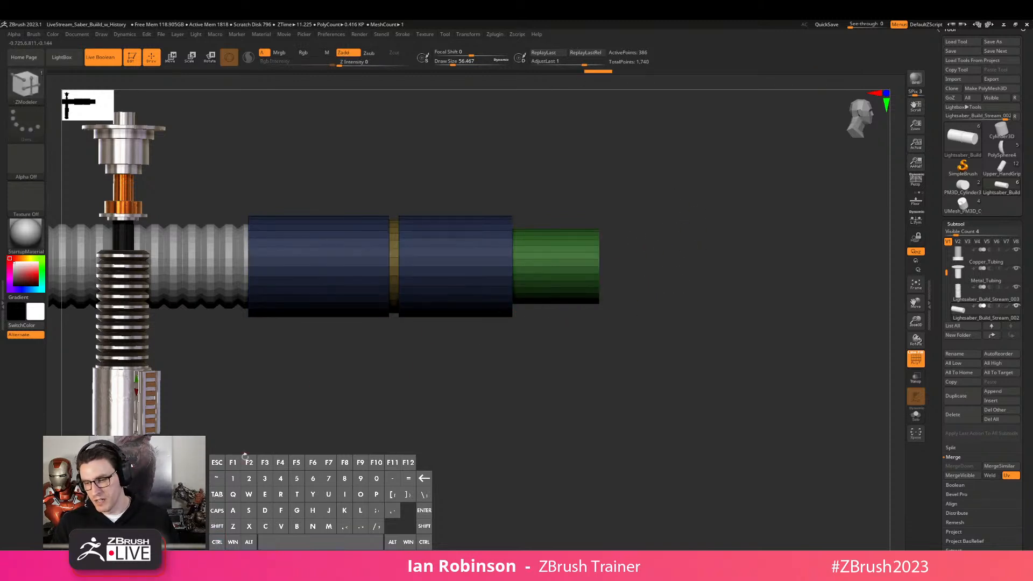
mouse_move(536, 178)
ctrl+mouse_down()
mouse_move(539, 404)
mouse_move(674, 346)
ctrl+mouse_up()
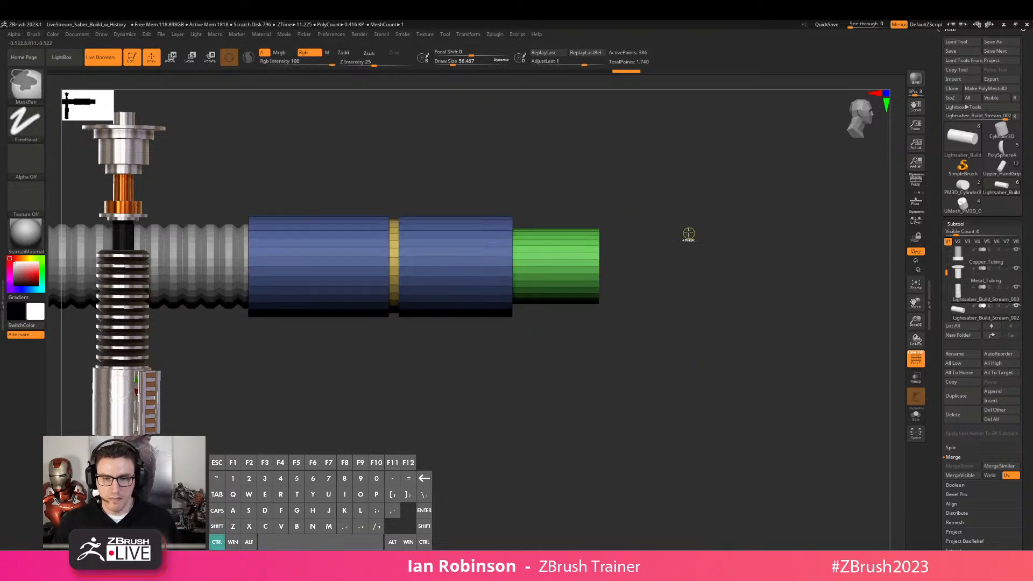
ctrl+click(670, 240)
ctrl+shift+drag(530, 150, 526, 468)
ctrl+shift+drag(586, 142, 593, 482)
alt+drag(694, 237, 740, 285)
ctrl+drag(757, 248, 757, 282)
Assign the middle section of the green end cylinder to its own polygroup with the PolyGroup Polyloop edge action
key(space)
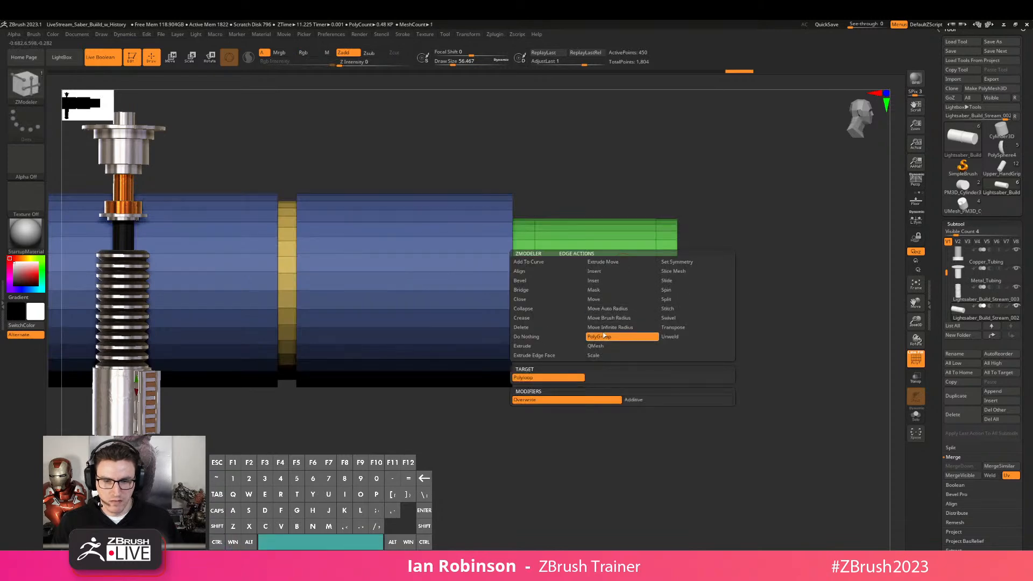
click(617, 250)
key(alt)
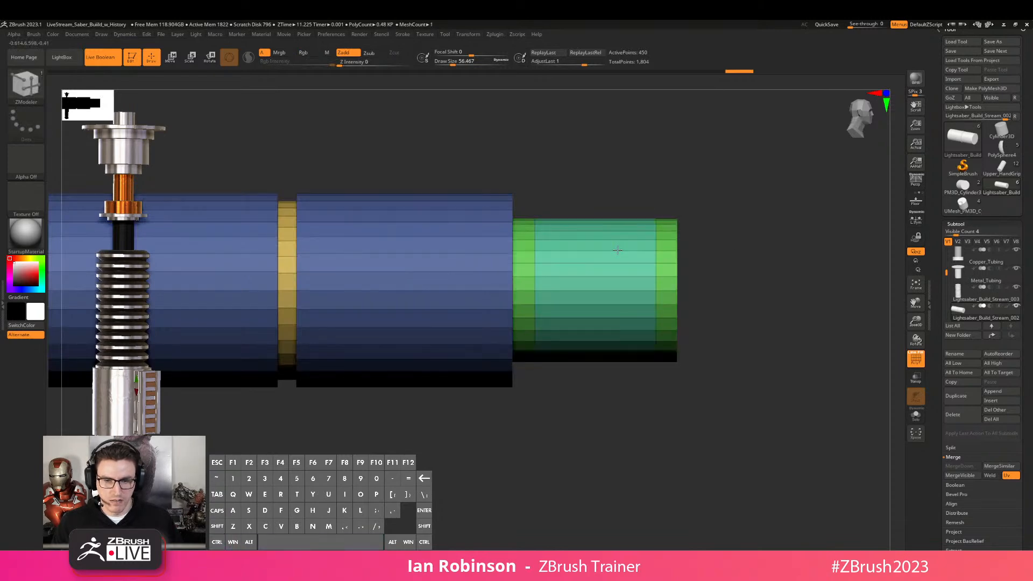
key(alt)
drag(700, 211, 720, 214)
Push the end cylinder's middle section inward with QMesh, leaving raised collars at both ends
key(space)
click(605, 252)
click(611, 258)
click(612, 257)
click(614, 255)
mouse_move(713, 232)
alt+mouse_down()
mouse_move(723, 194)
mouse_move(762, 171)
mouse_move(784, 284)
mouse_move(676, 300)
alt+mouse_up()
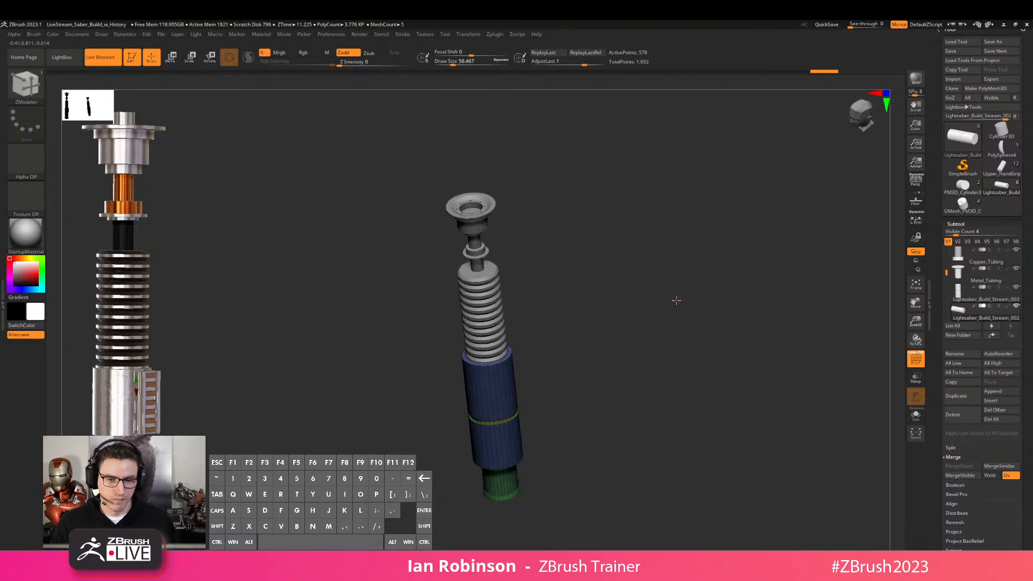
Regroup the lower handle with Groups By Normals and open the Geometry crease settings
click(958, 223)
click(969, 356)
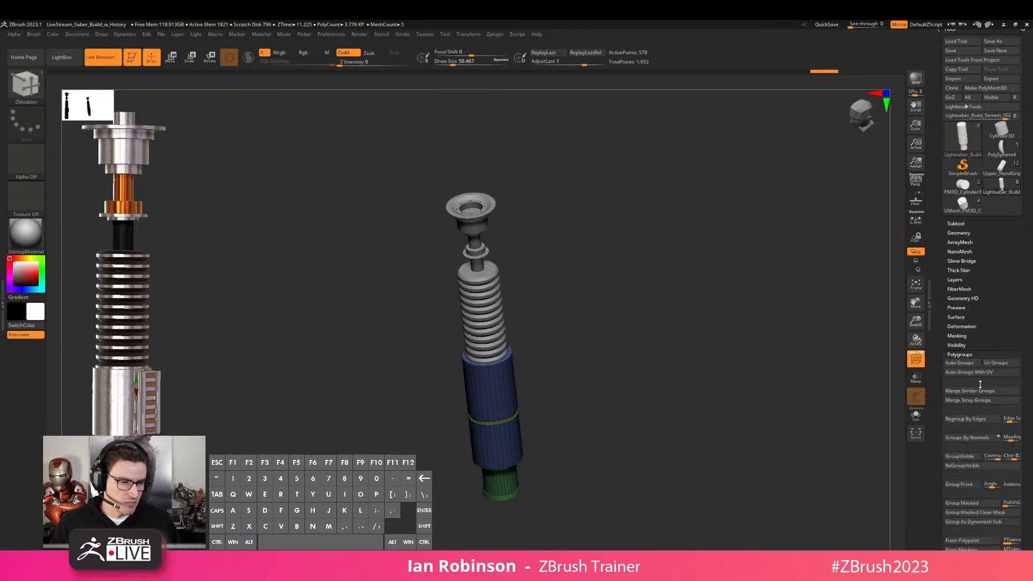
click(966, 437)
mouse_move(700, 301)
mouse_down()
mouse_move(670, 260)
mouse_move(683, 268)
mouse_move(681, 306)
mouse_up()
drag(843, 259, 717, 297)
click(958, 233)
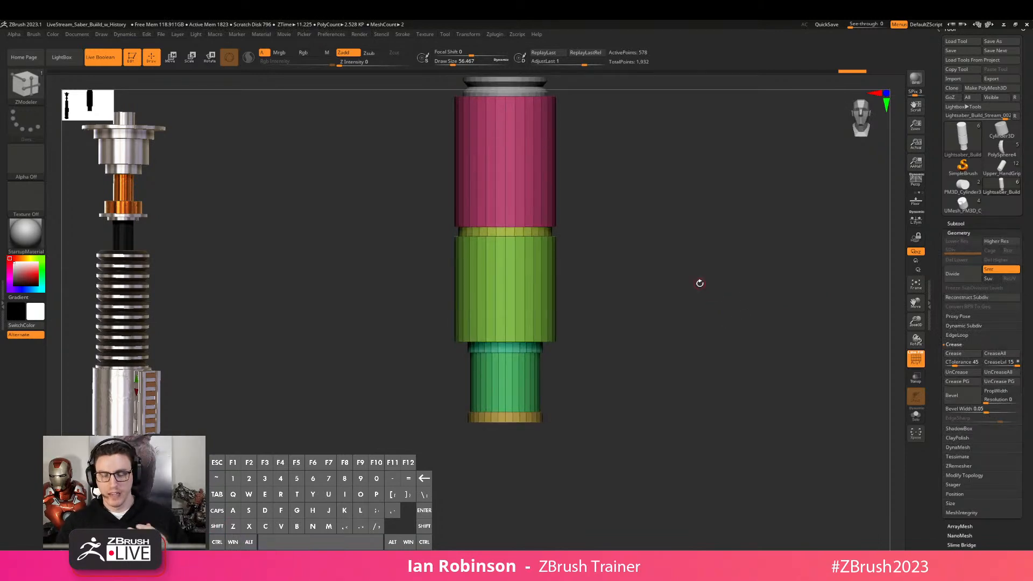
Inset the polygroup on the lower handle's flat end cap to form a smaller concentric disc
alt+drag(661, 266, 673, 296)
alt+drag(672, 295, 682, 373)
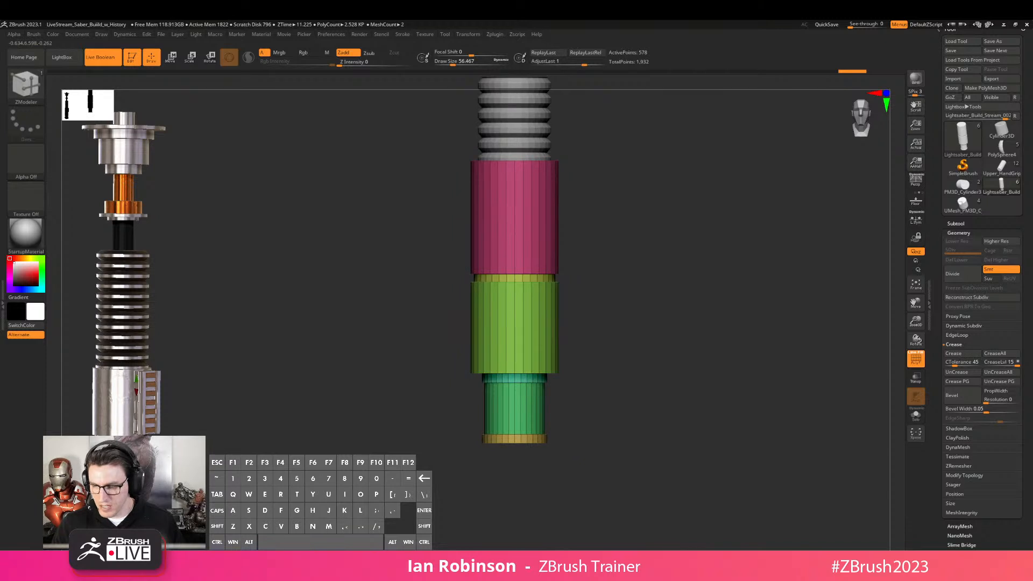
drag(663, 295, 700, 341)
drag(843, 297, 501, 331)
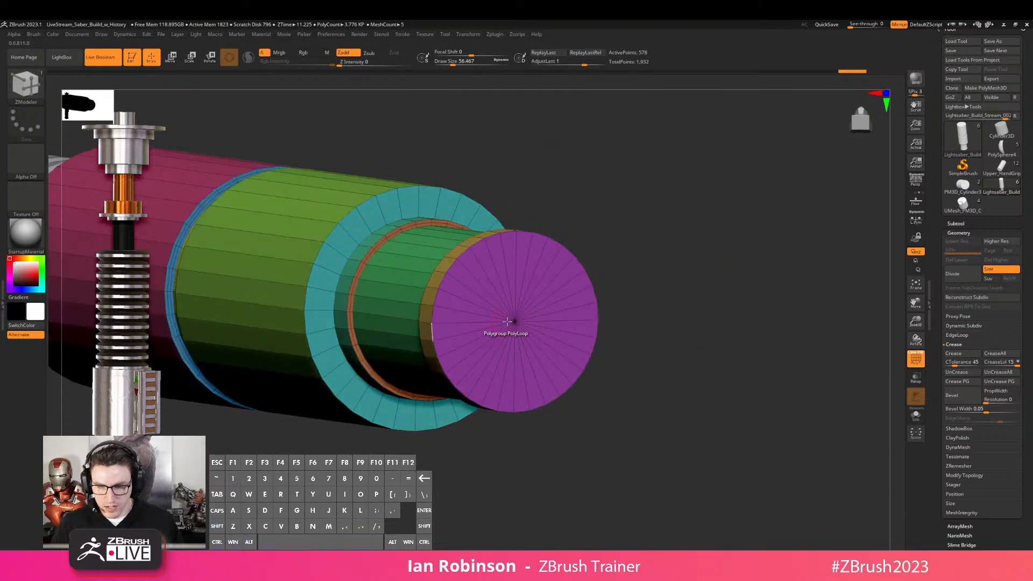
key(space)
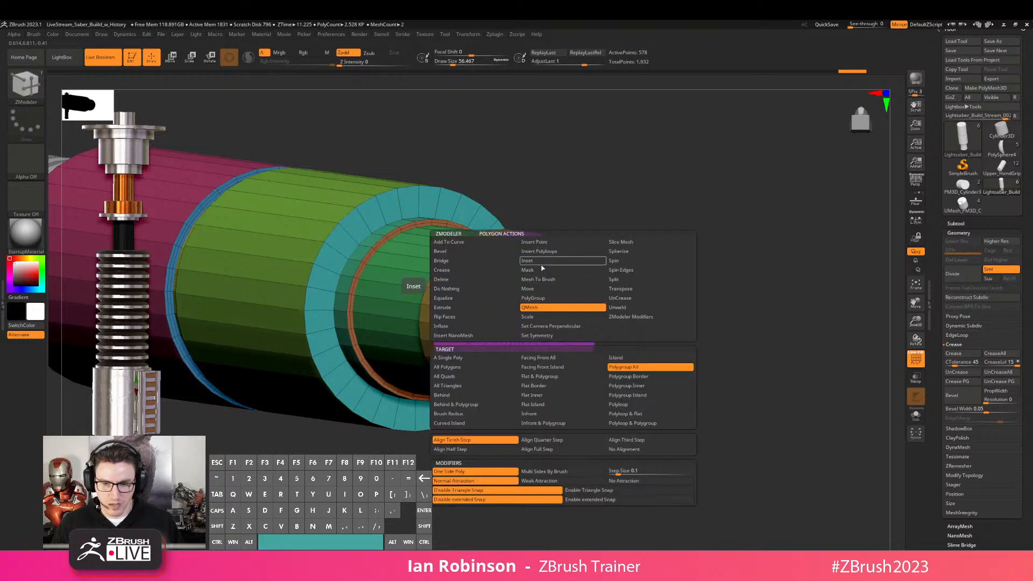
click(542, 264)
drag(566, 297, 524, 324)
key(ctrl+z)
Extrude the end cap's inner disc outward with QMesh to form a short knob
key(space)
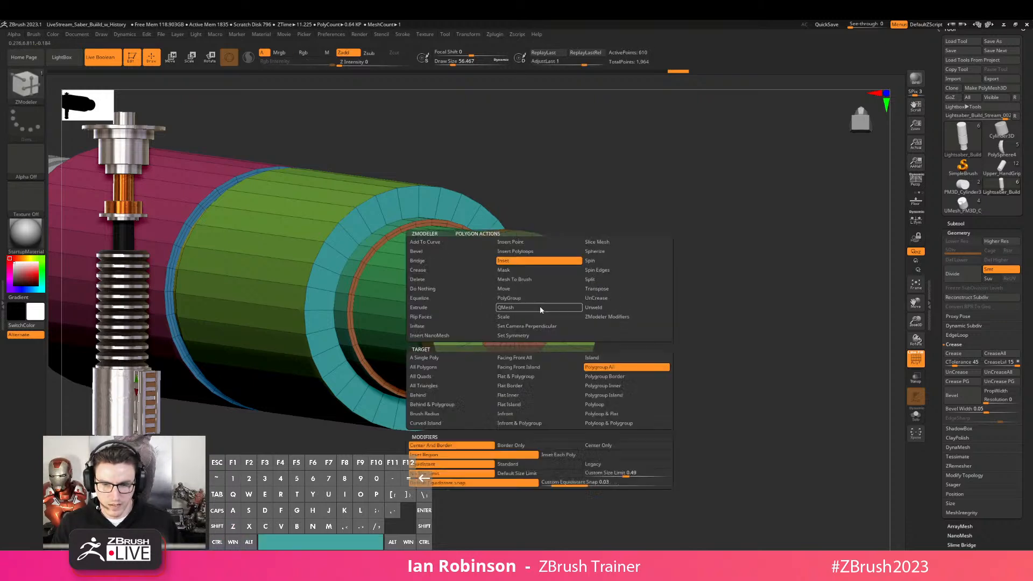
drag(717, 222, 759, 220)
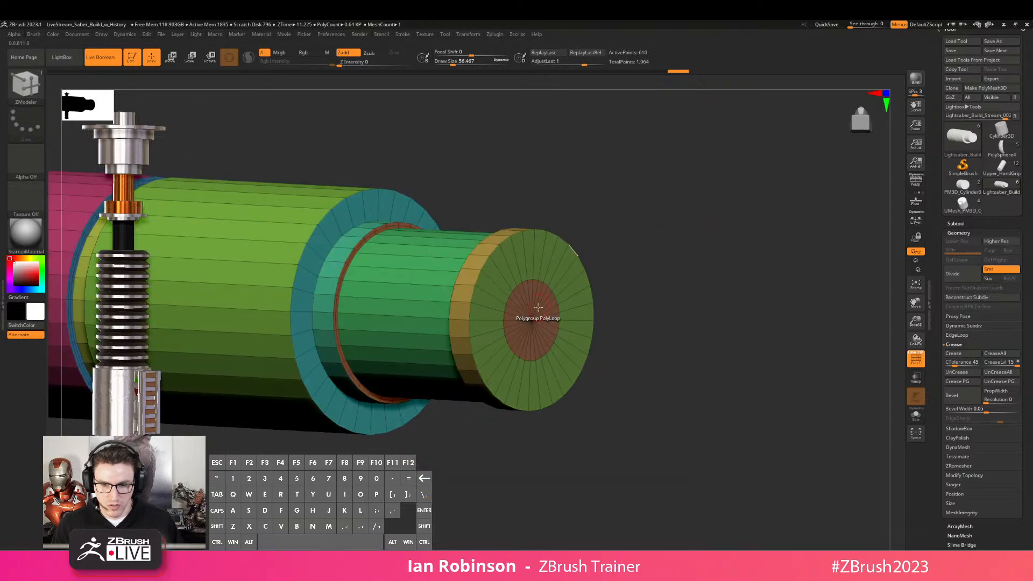
drag(532, 319, 670, 290)
Mask all but the knob's outer face, scale that face down and shift it inward about 0.022, and clear the mask
ctrl+alt+drag(635, 197, 562, 442)
key(w)
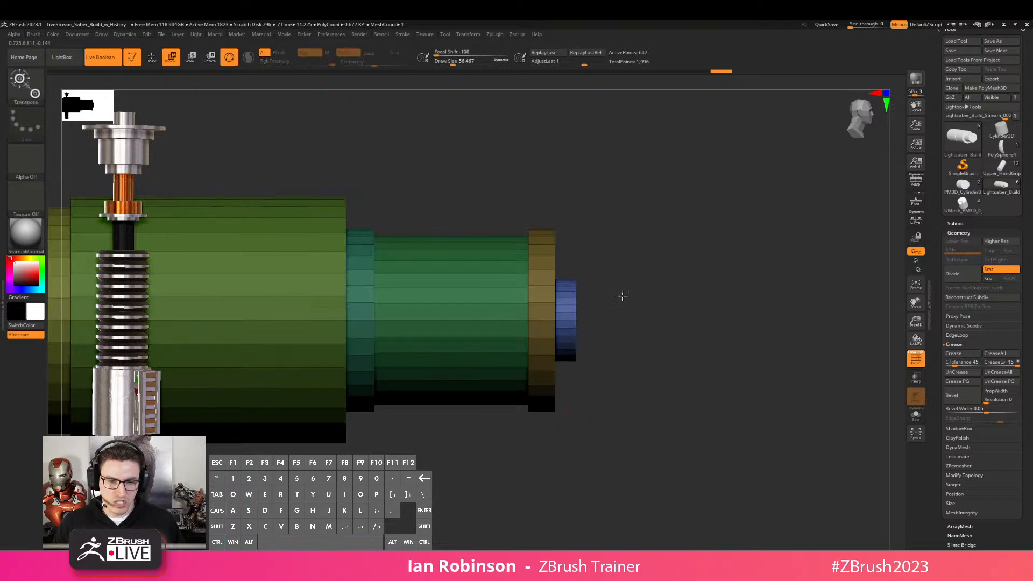
alt+click(557, 286)
alt+click(577, 320)
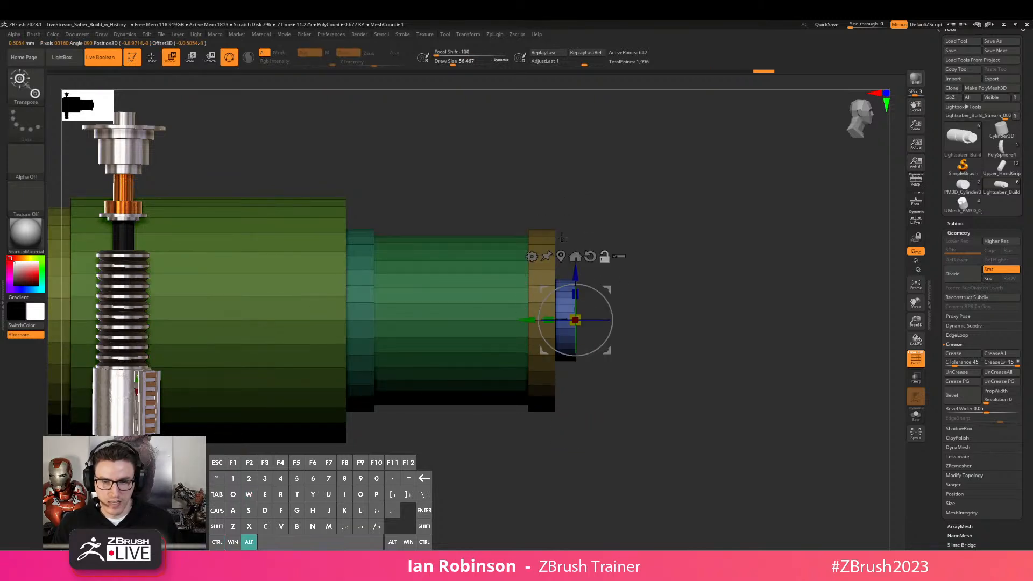
drag(577, 319, 575, 336)
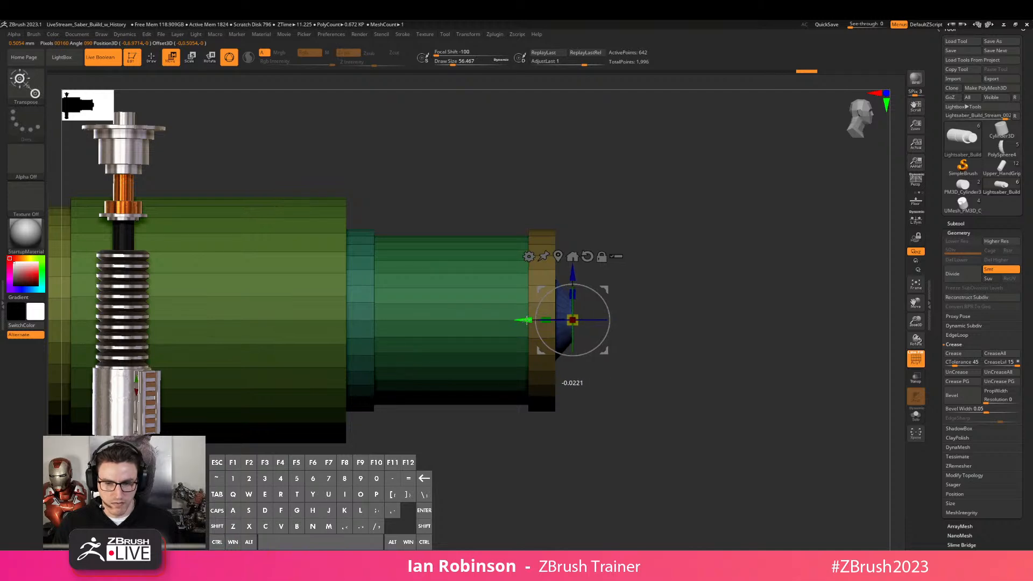
key(q)
mouse_move(672, 258)
ctrl+mouse_down()
mouse_move(681, 263)
mouse_move(653, 244)
mouse_move(711, 244)
mouse_move(690, 238)
mouse_move(818, 273)
ctrl+mouse_up()
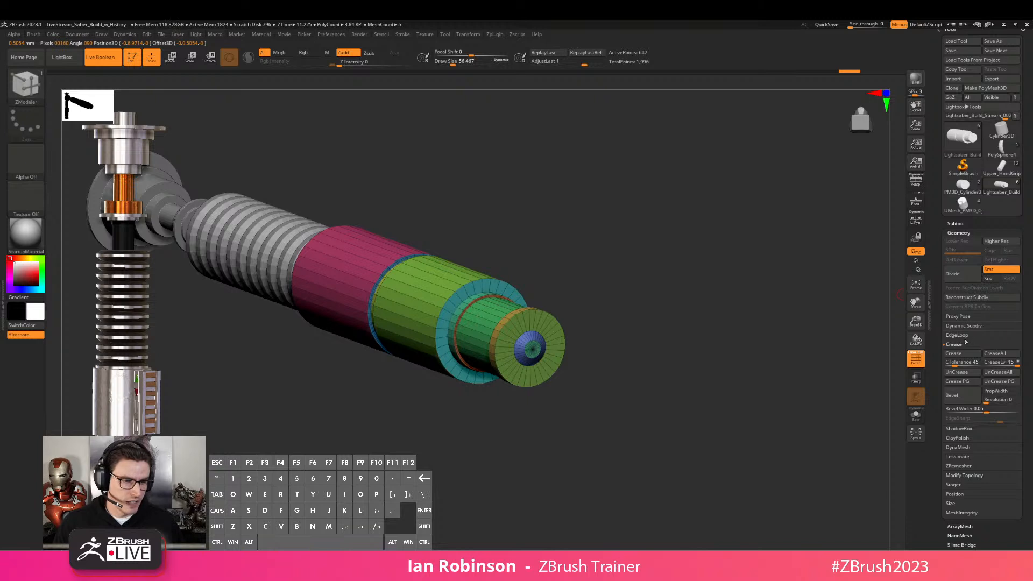
Crease the lower handle's polygroup borders, hide the polyframe, and save the project
click(961, 382)
drag(847, 415, 658, 317)
key(shift+f)
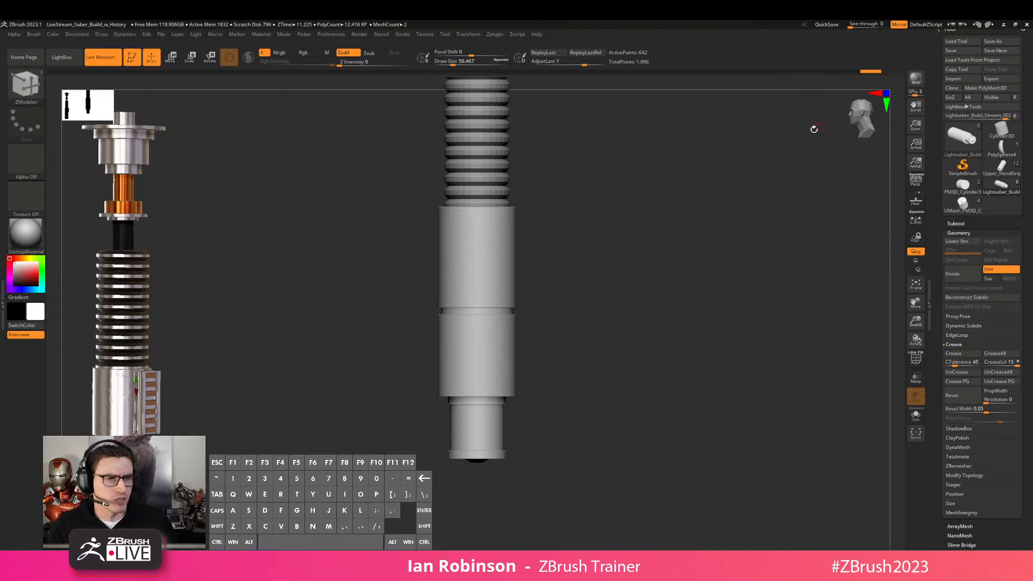
mouse_move(695, 244)
shift+mouse_down()
mouse_move(713, 235)
mouse_move(687, 253)
shift+mouse_up()
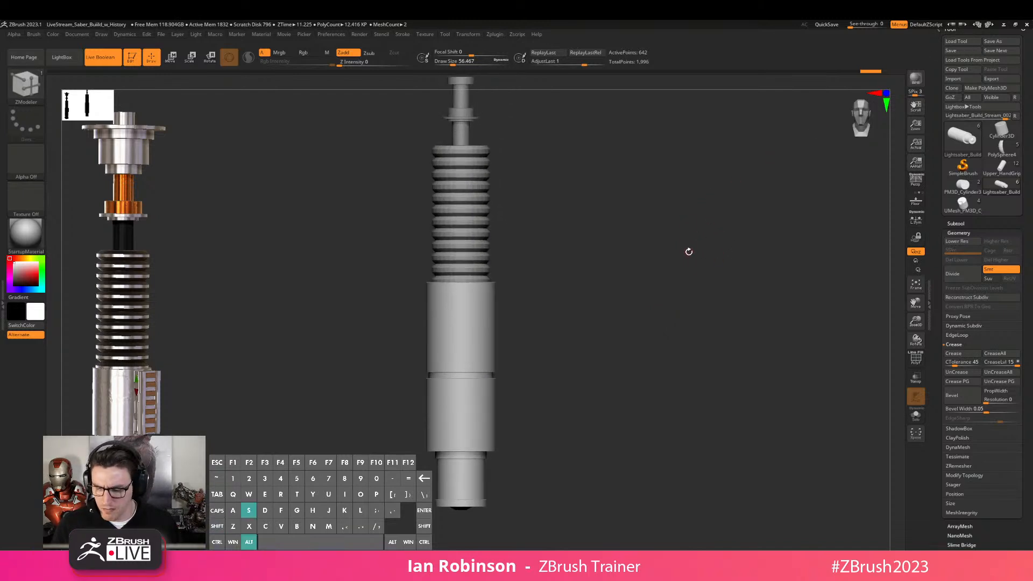
key(ctrl+s)
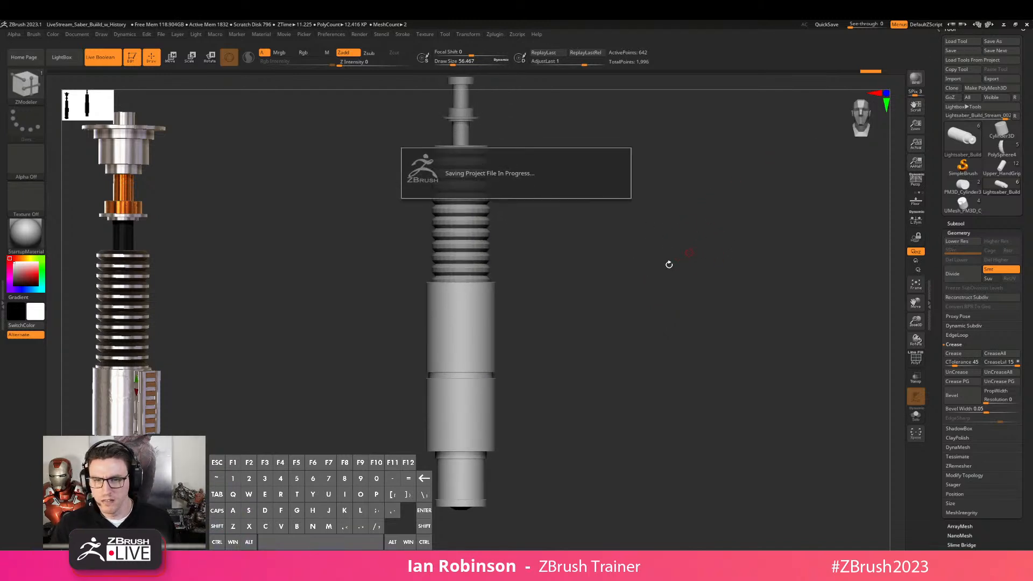
Turn off Live Boolean and show the lightsaber without polyframe in a front view
alt+drag(671, 296, 671, 382)
key(shift+f)
key(shift+f)
key(shift+f)
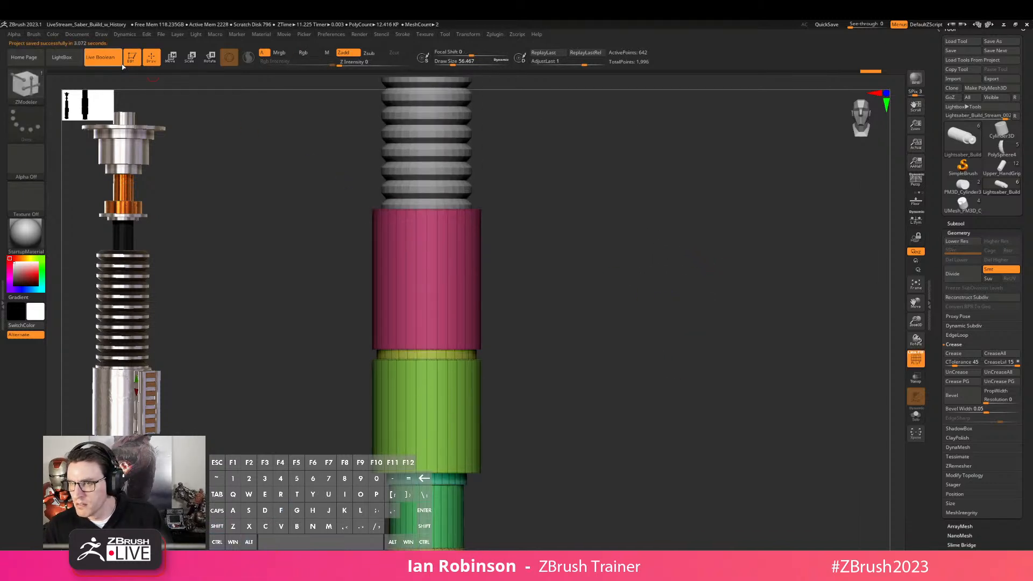
click(112, 60)
alt+drag(637, 242, 500, 247)
key(shift+f)
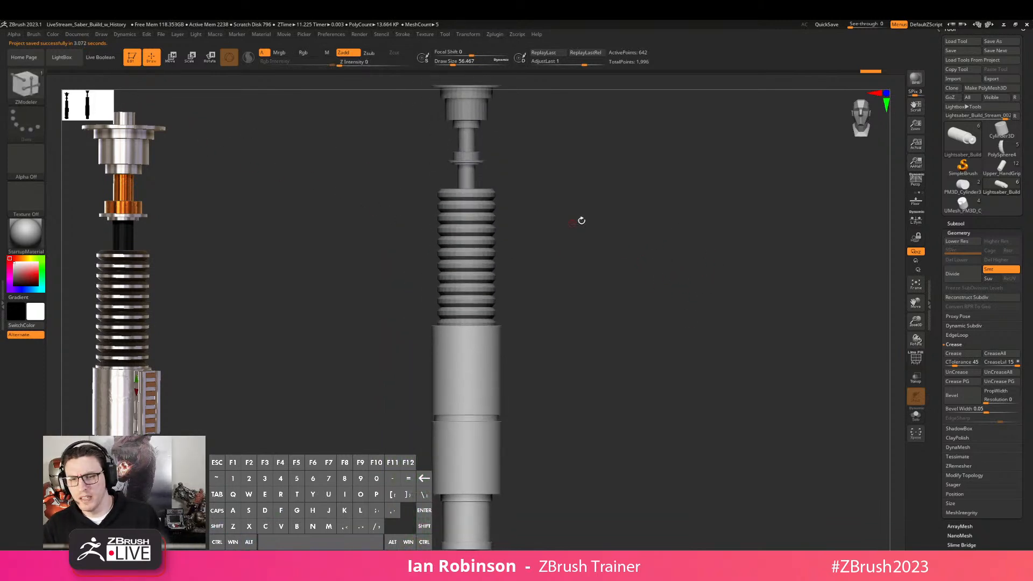
Enable Drop3D for the document and select the SingleLayerBrush 2.5D brush
mouse_move(74, 33)
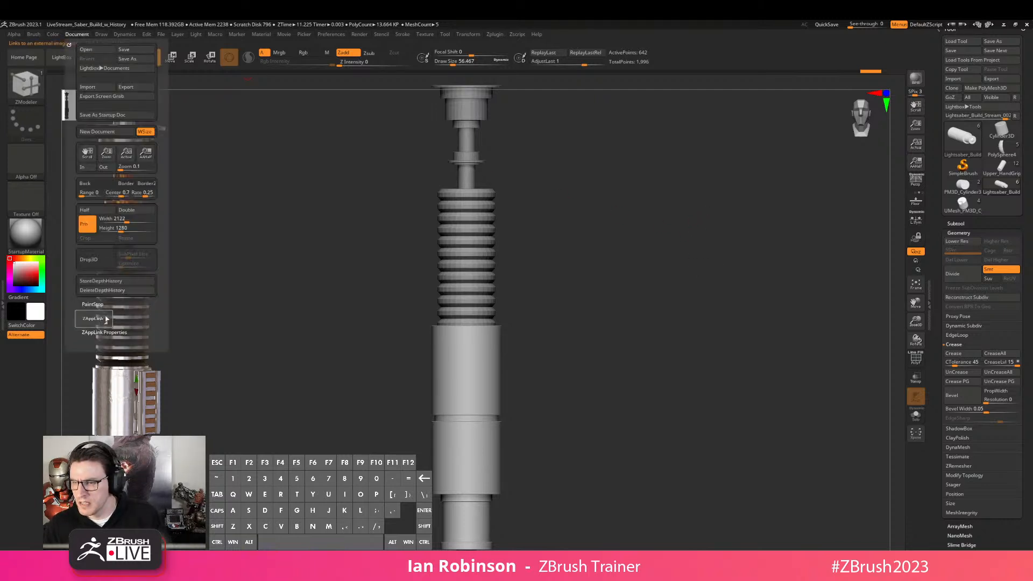
click(103, 262)
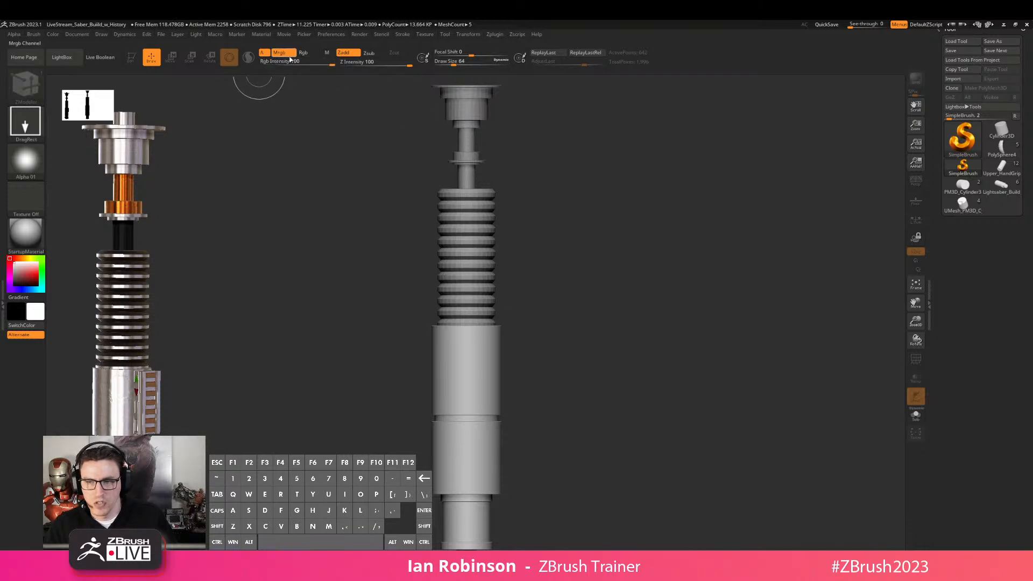
click(293, 57)
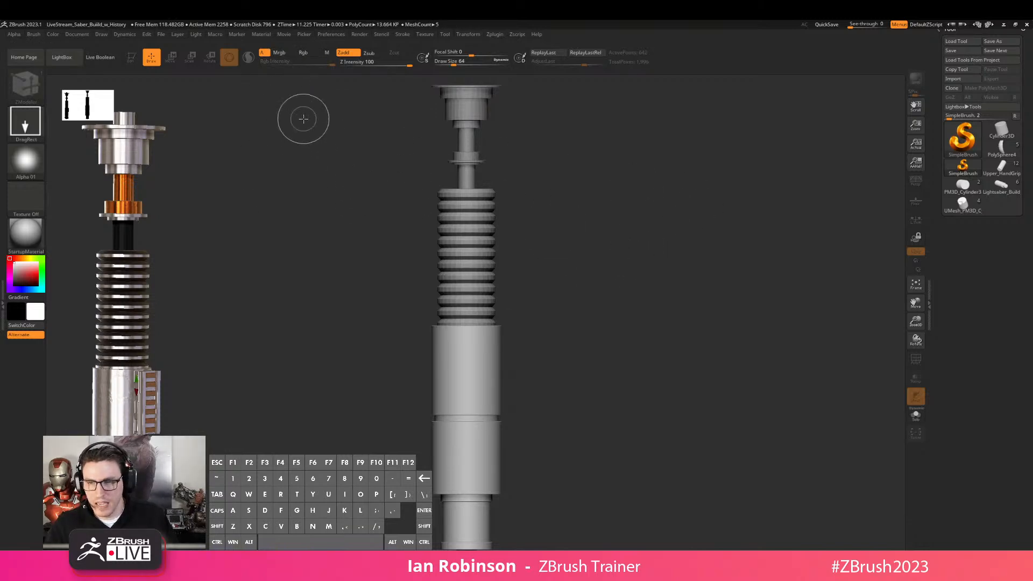
click(78, 35)
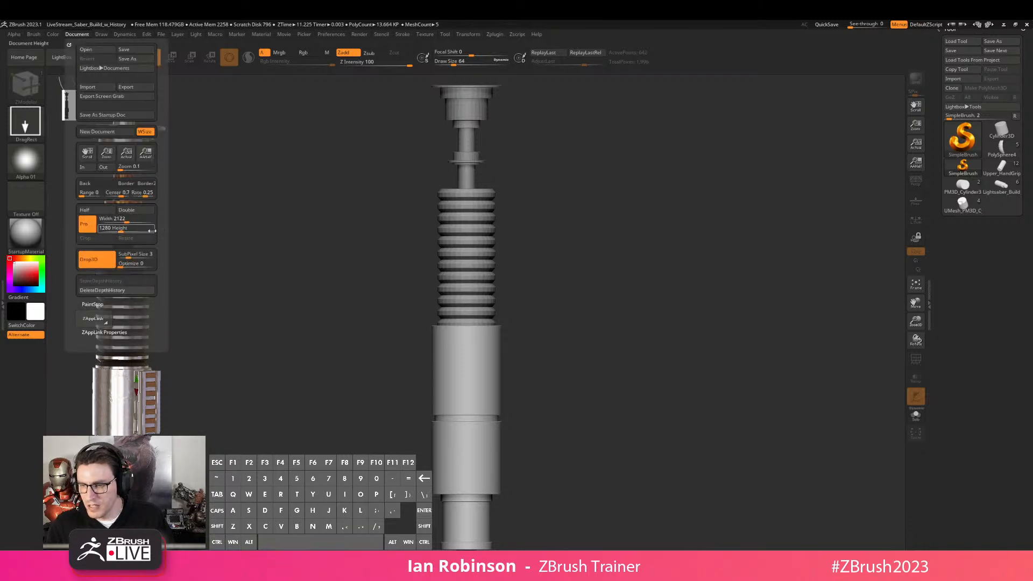
click(963, 139)
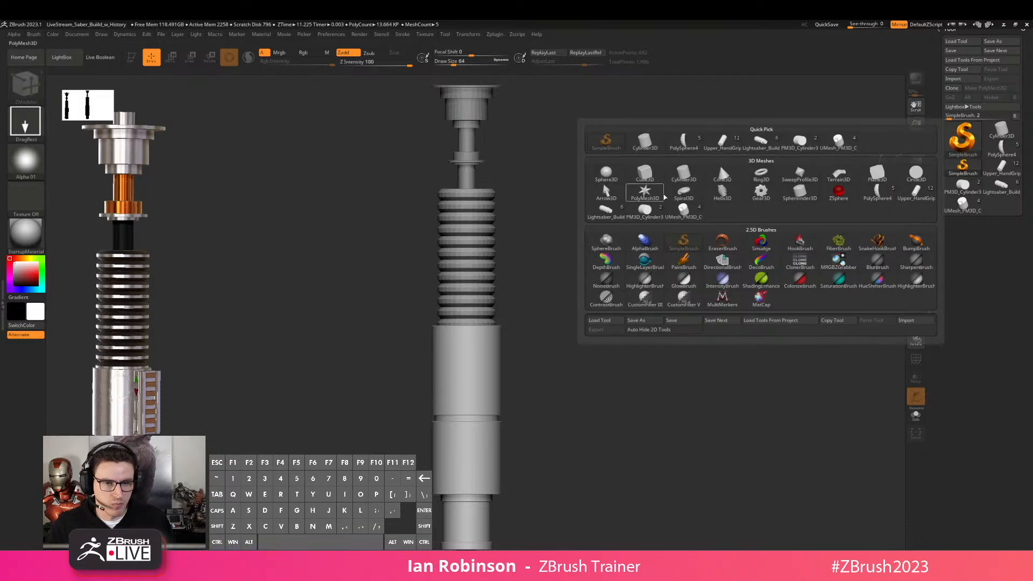
click(645, 262)
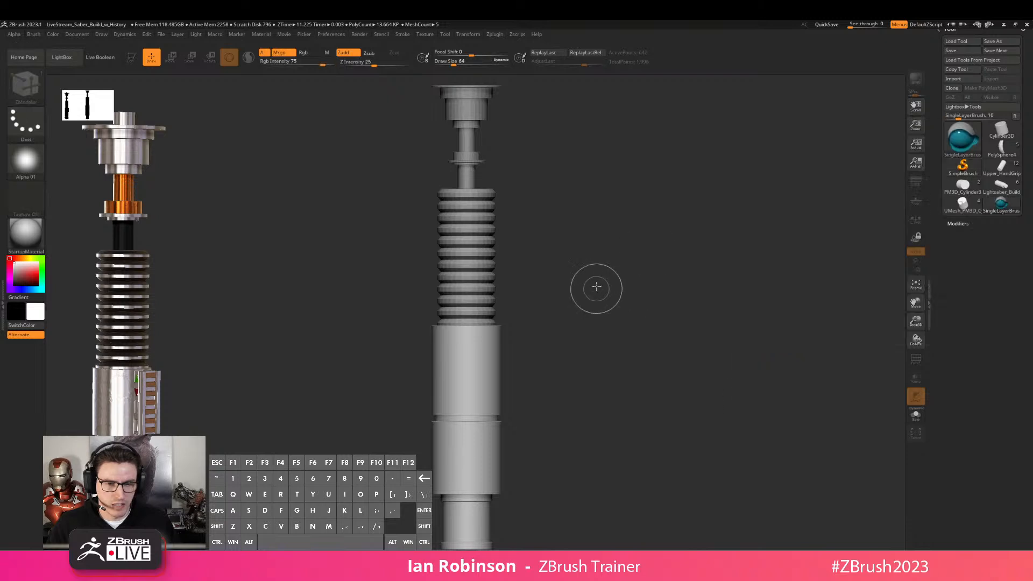
Turn off Mrgb for the SingleLayerBrush and reduce its draw size to about 21.6
key(s)
drag(602, 263, 602, 263)
click(285, 53)
key(s)
drag(547, 291, 543, 291)
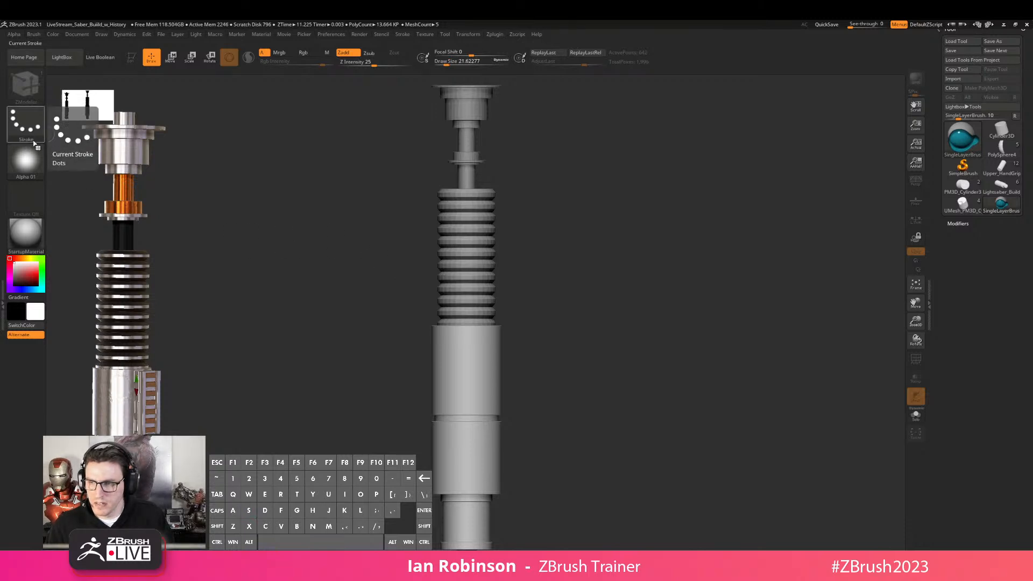
Set the brush stroke to Line and draw a raised vertical and horizontal cross on the lower handle's upper section
click(26, 162)
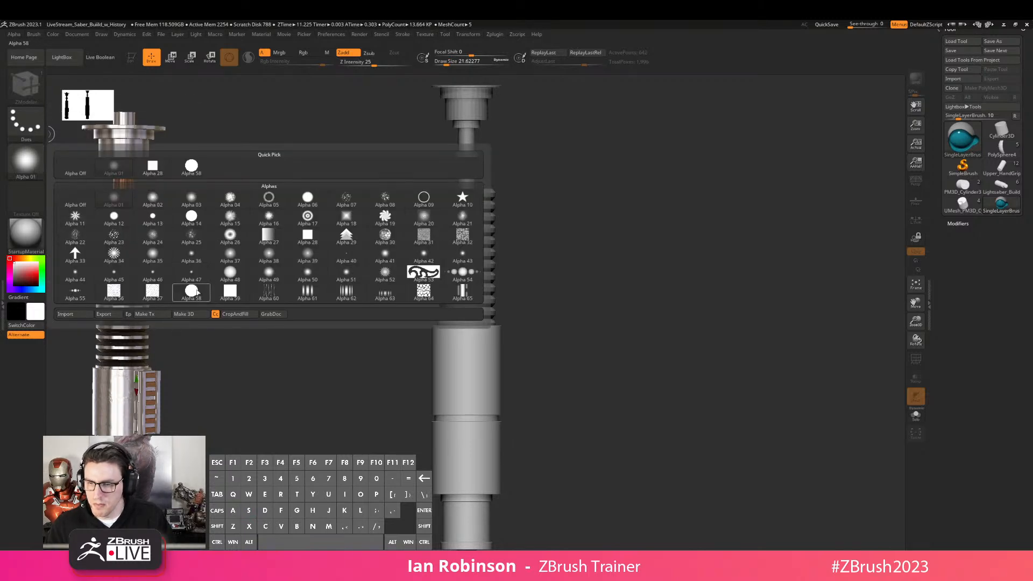
click(42, 134)
click(299, 130)
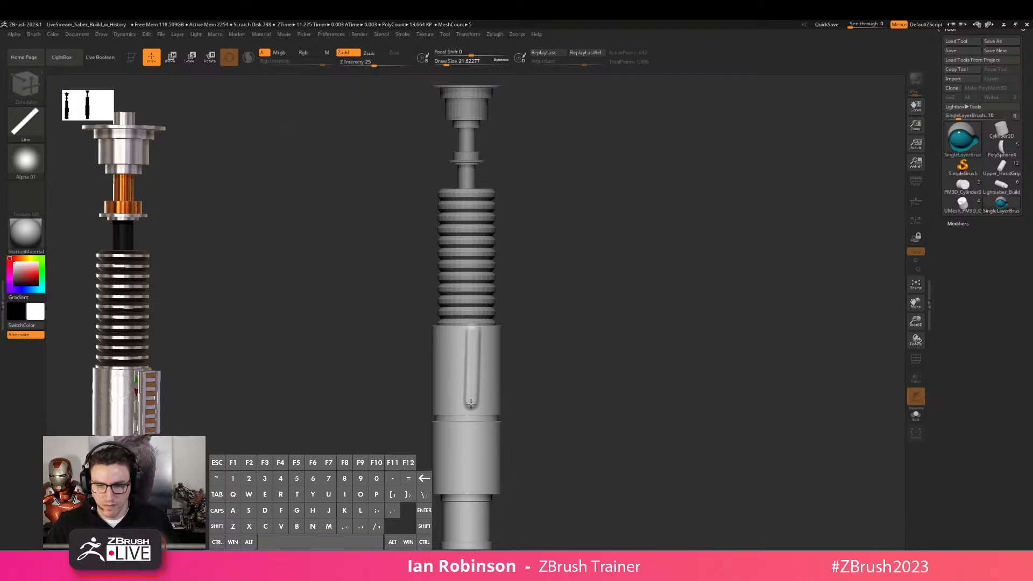
drag(449, 368, 496, 370)
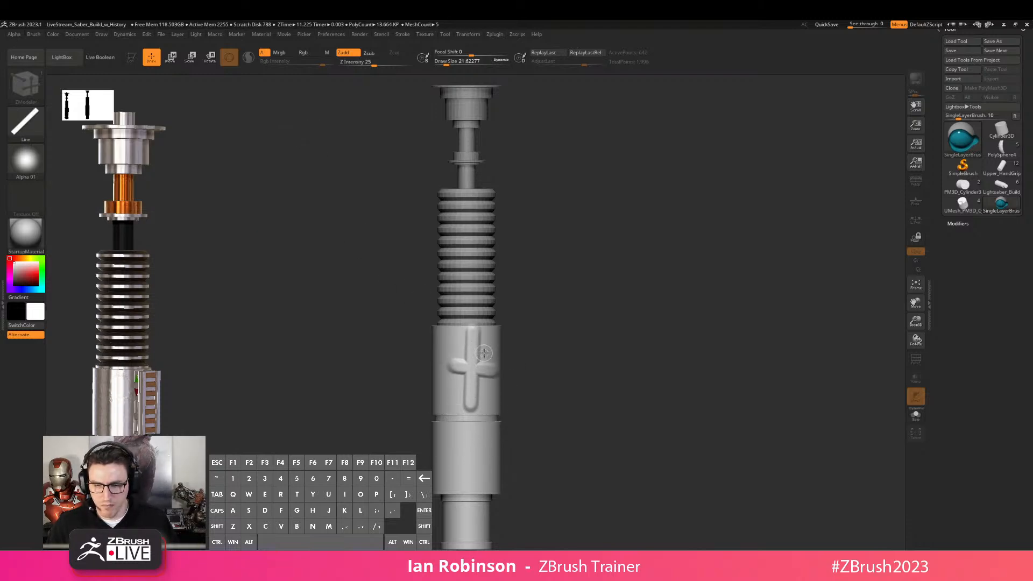
Dock the Document palette, set Drop3D's SubPixel Size to 2, and switch Drop3D off to transfer the strokes to the mesh
click(81, 35)
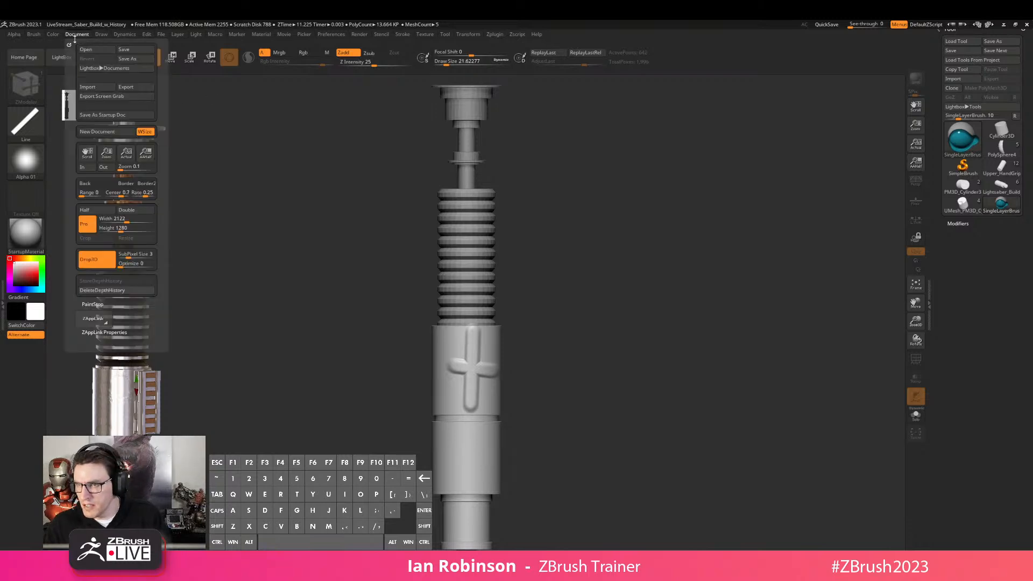
click(68, 46)
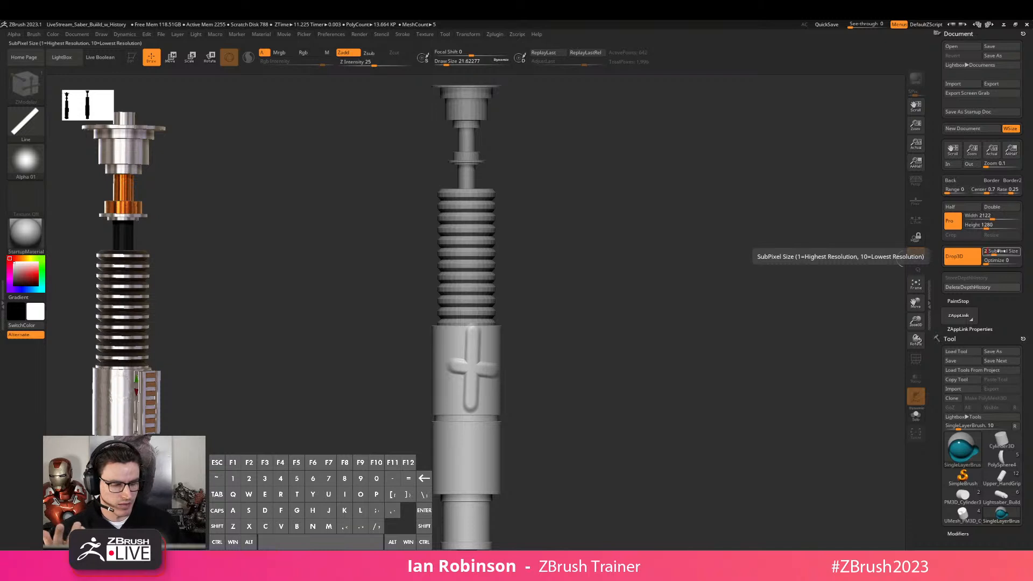
click(960, 264)
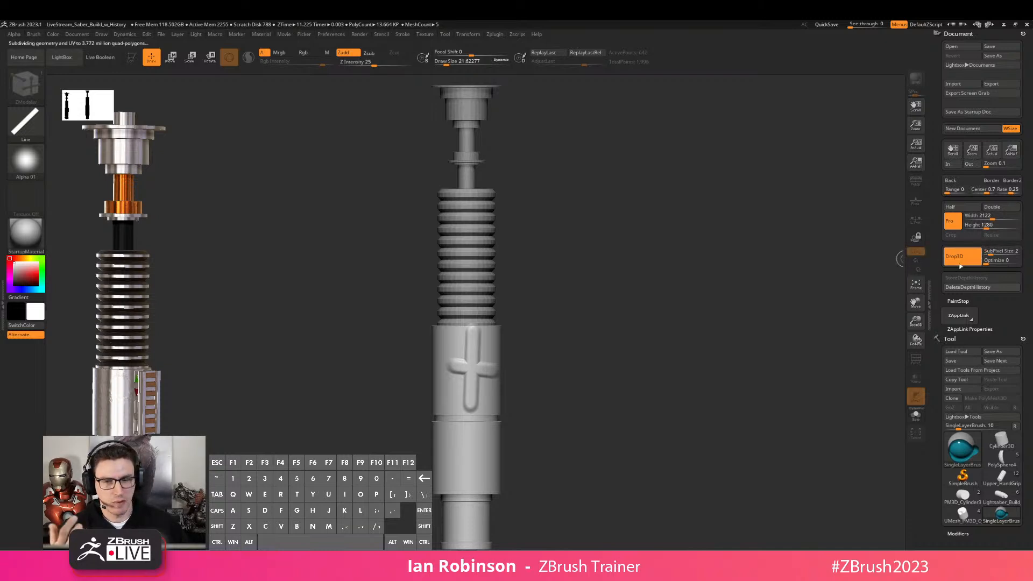
Inspect the raised cross on the handle up close and undo its transfer to the mesh
alt+drag(535, 325, 574, 290)
key(shift+f)
key(shift+f)
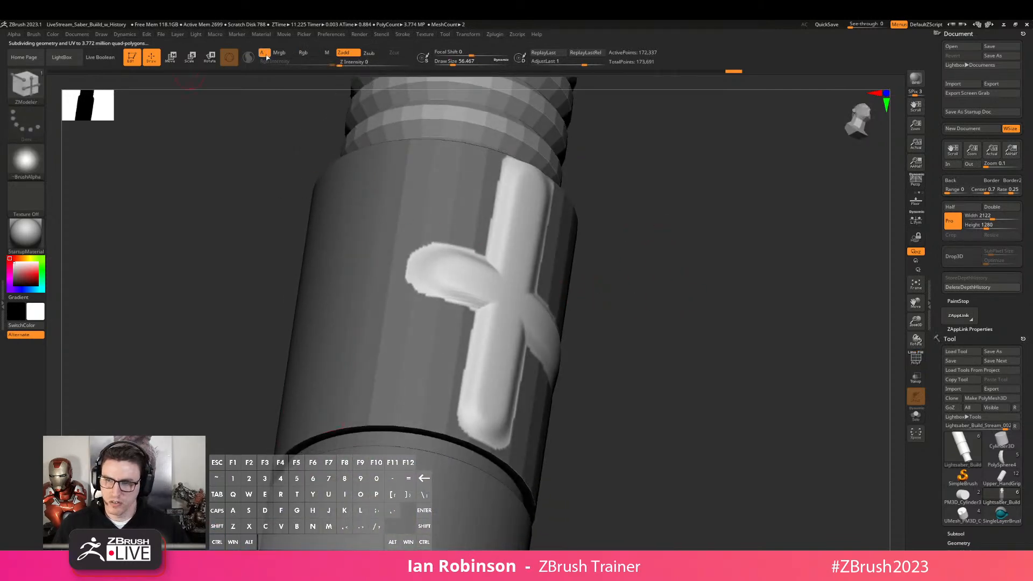
mouse_move(804, 302)
alt+mouse_down()
mouse_move(729, 263)
mouse_move(705, 295)
alt+mouse_up()
key(ctrl+z)
key(ctrl+z)
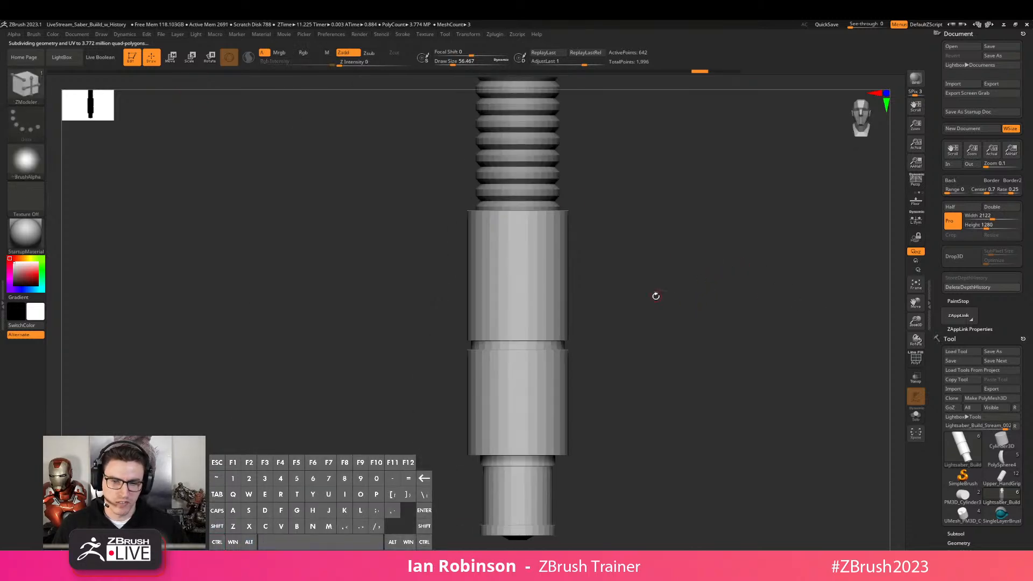
Re-enable Drop3D, choose the SkinShade4 material, and turn on Mrgb for the brush
click(954, 256)
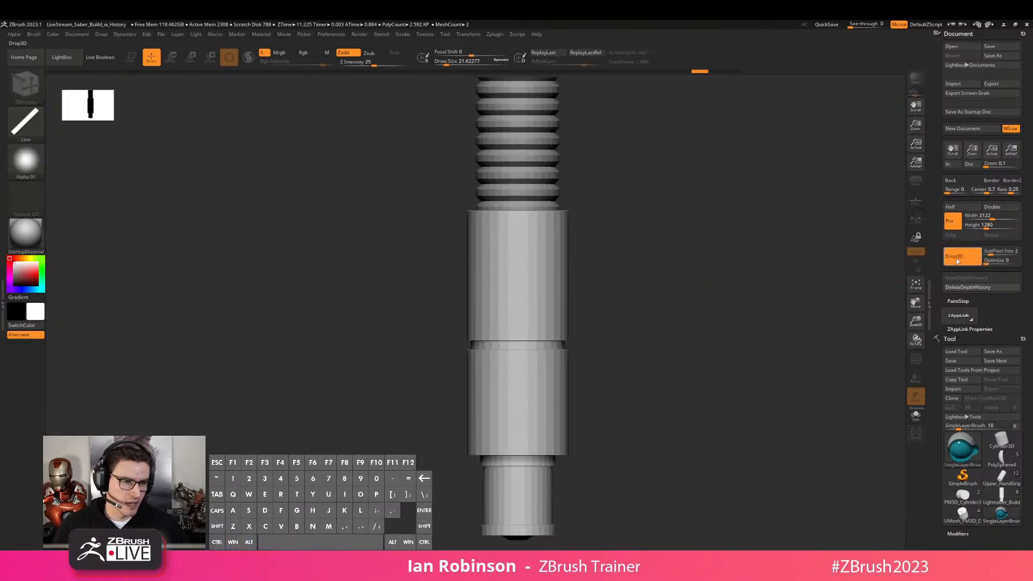
click(32, 230)
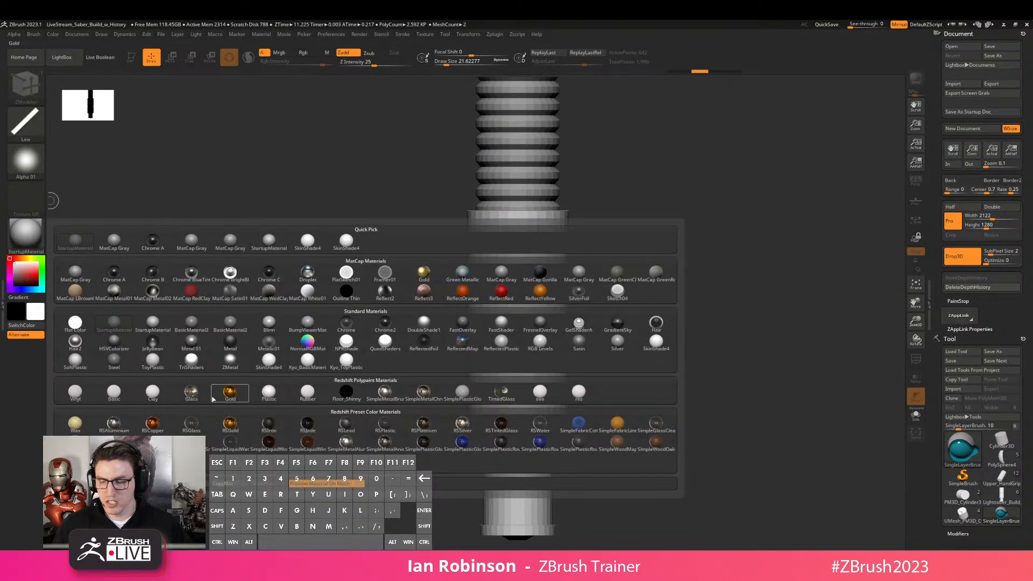
click(23, 237)
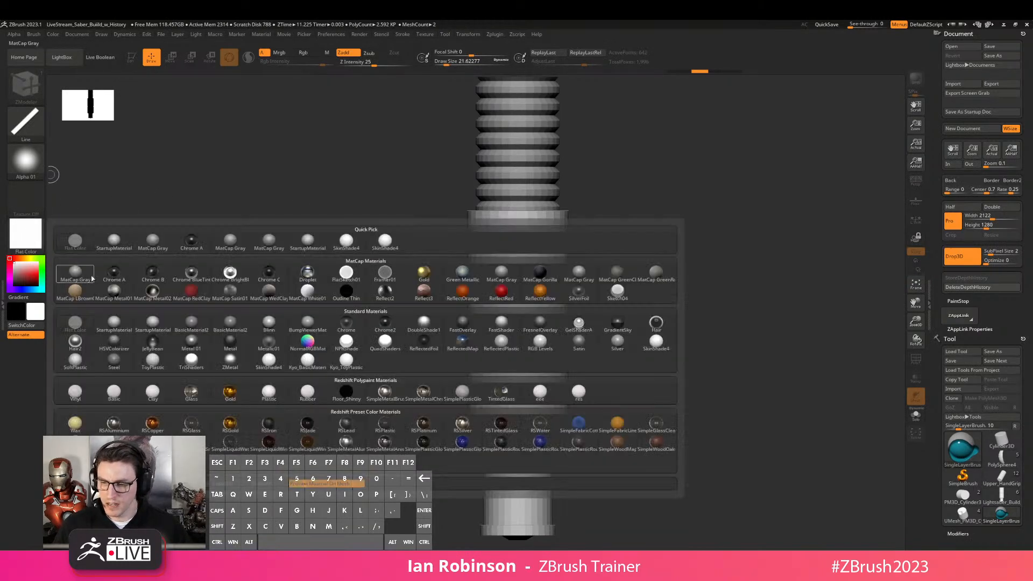
click(656, 344)
click(279, 52)
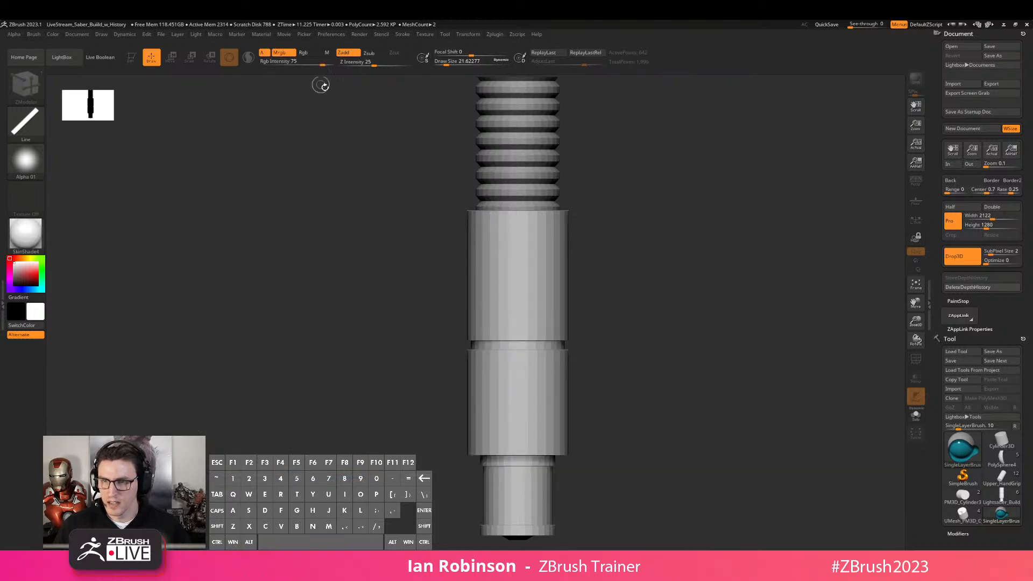
Draw three crossing white raised lines on the lower handle's upper section and transfer them to the mesh with Drop3D
drag(523, 225, 537, 326)
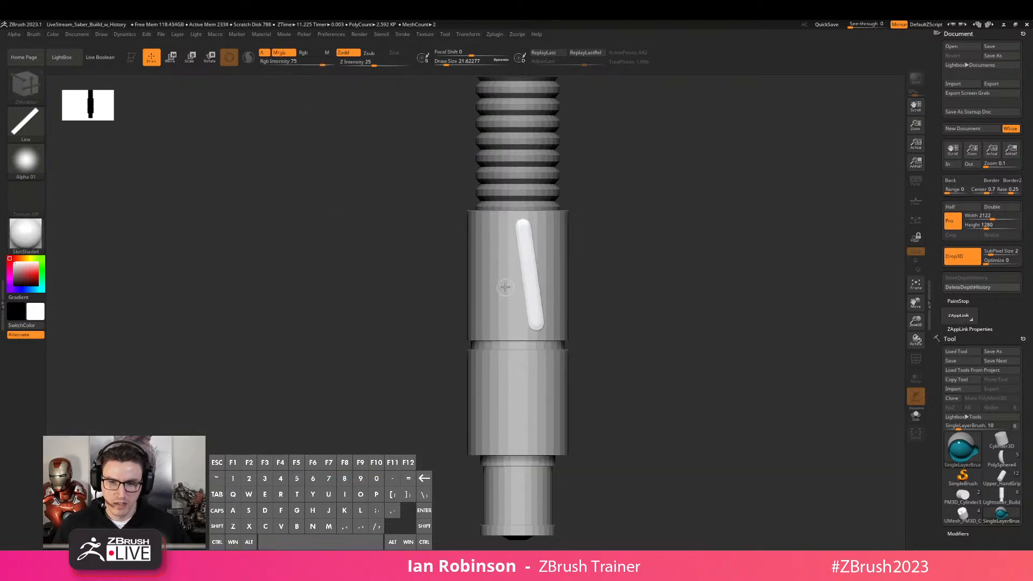
drag(498, 284, 556, 271)
drag(487, 238, 559, 306)
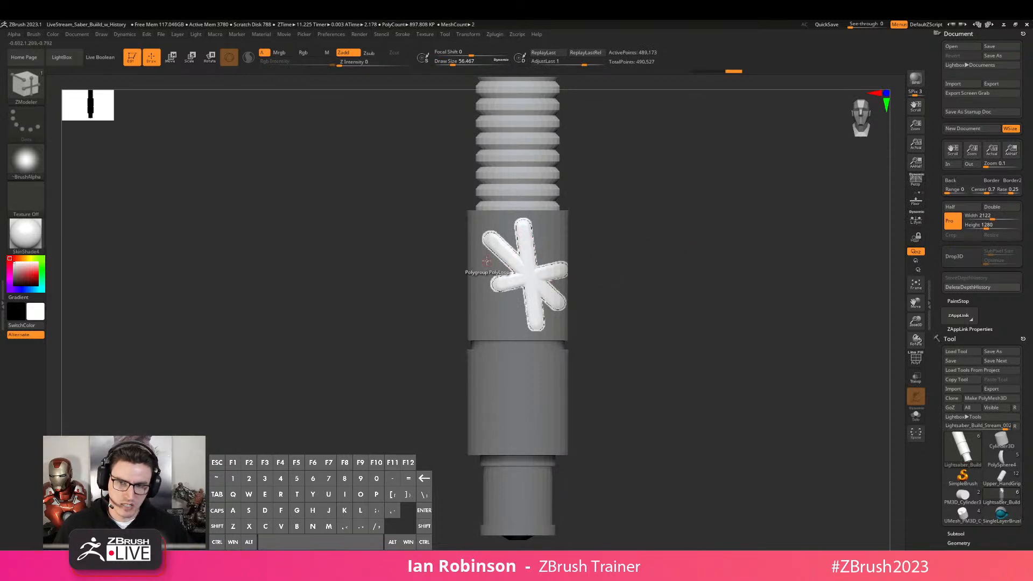
Inspect the crossing white raised lines on the lower handle up close, with and without the wireframe
drag(593, 284, 607, 345)
drag(599, 259, 589, 301)
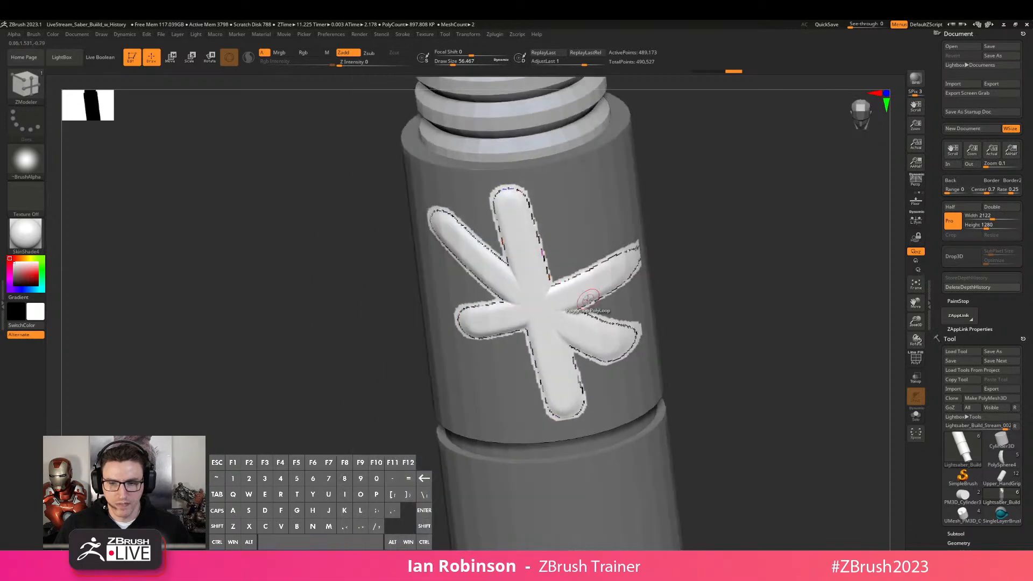
right_drag(549, 264, 514, 246)
key(shift+f)
right_drag(580, 291, 624, 333)
key(shift+f)
alt+drag(712, 336, 715, 309)
shift+drag(716, 309, 634, 265)
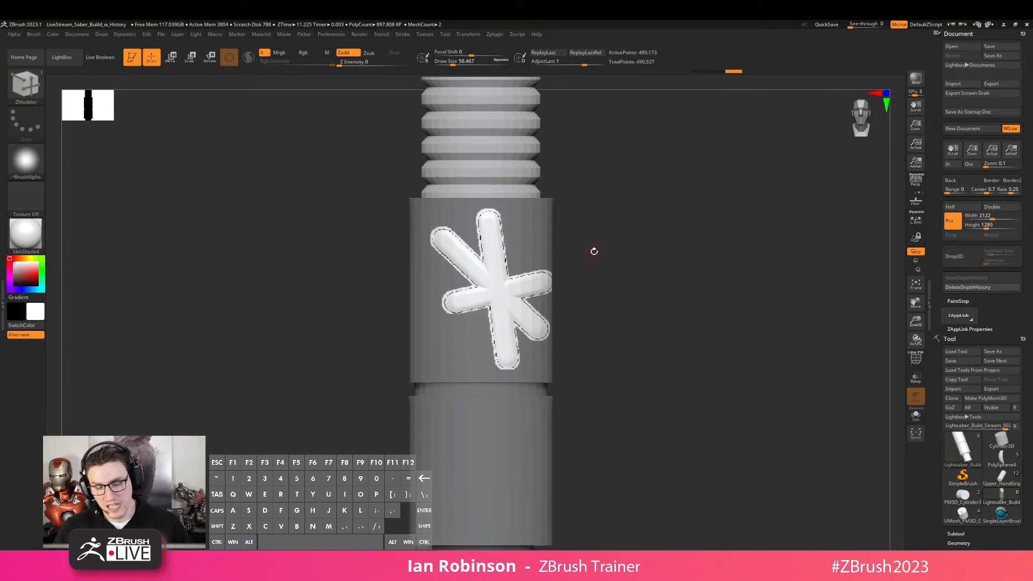
Undo the transfer of the white raised lines to the lower handle mesh and check its wireframe
key(ctrl+z)
key(ctrl+z)
key(shift+f)
key(shift+f)
alt+drag(658, 286, 602, 316)
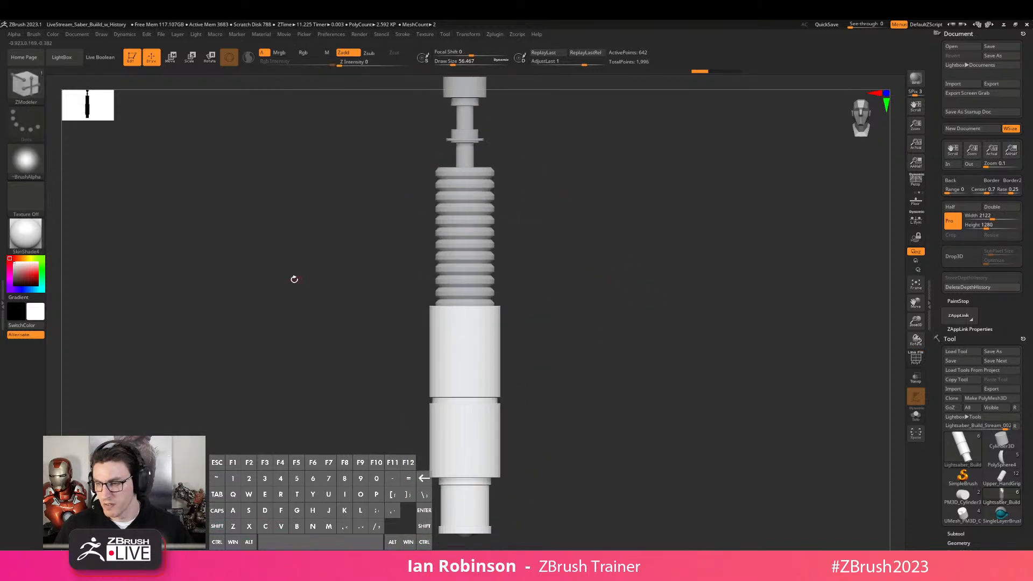
Set the active material to StartupMaterial for the whole lightsaber
click(25, 233)
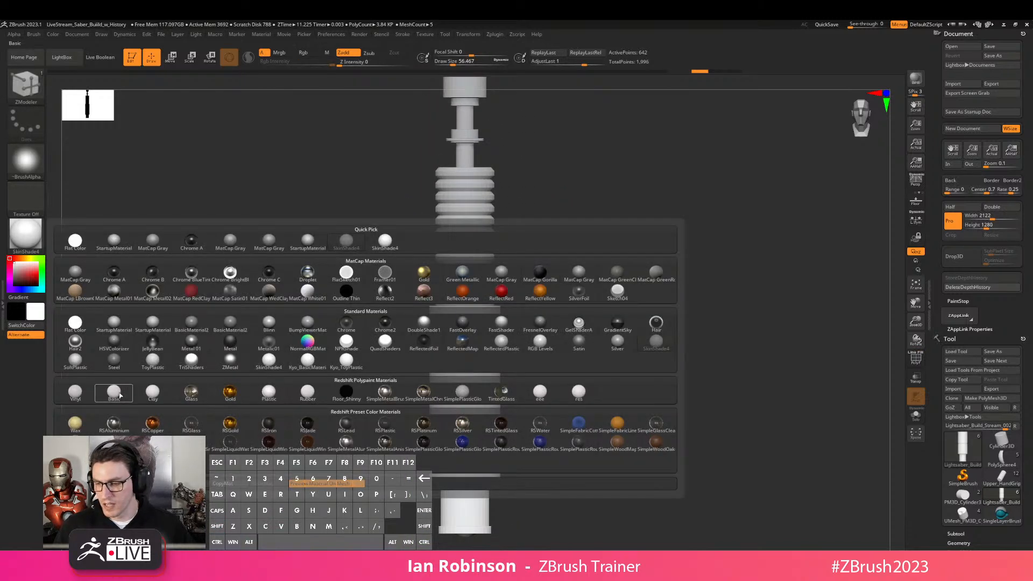
click(114, 322)
alt+drag(657, 269, 632, 292)
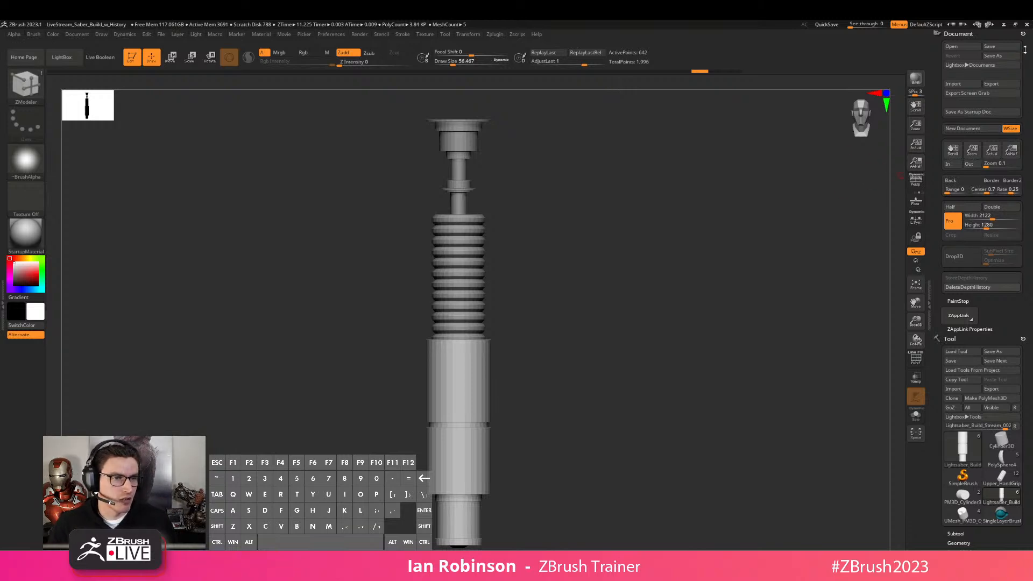
scroll(979, 167, down, 10)
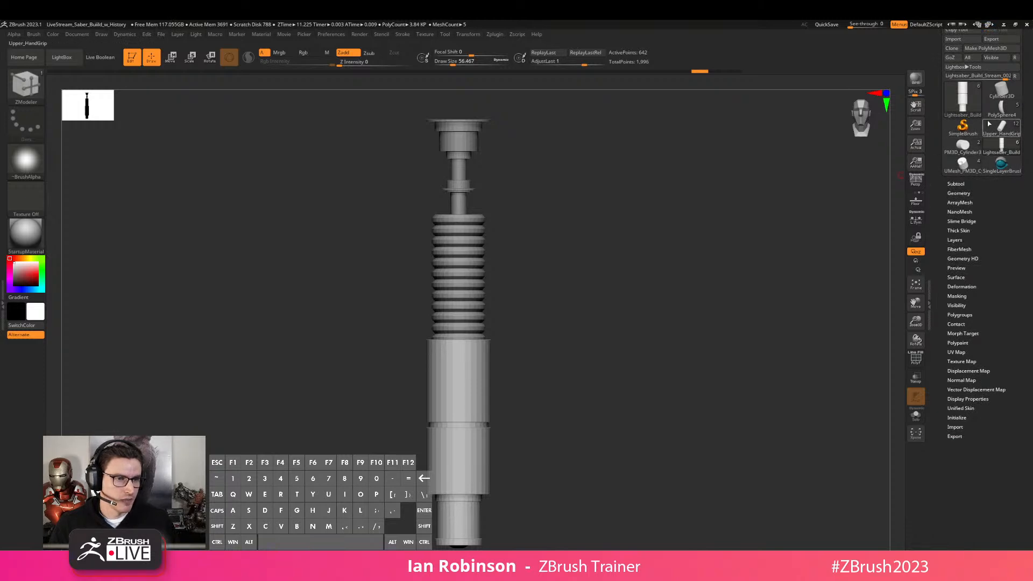
mouse_move(1003, 169)
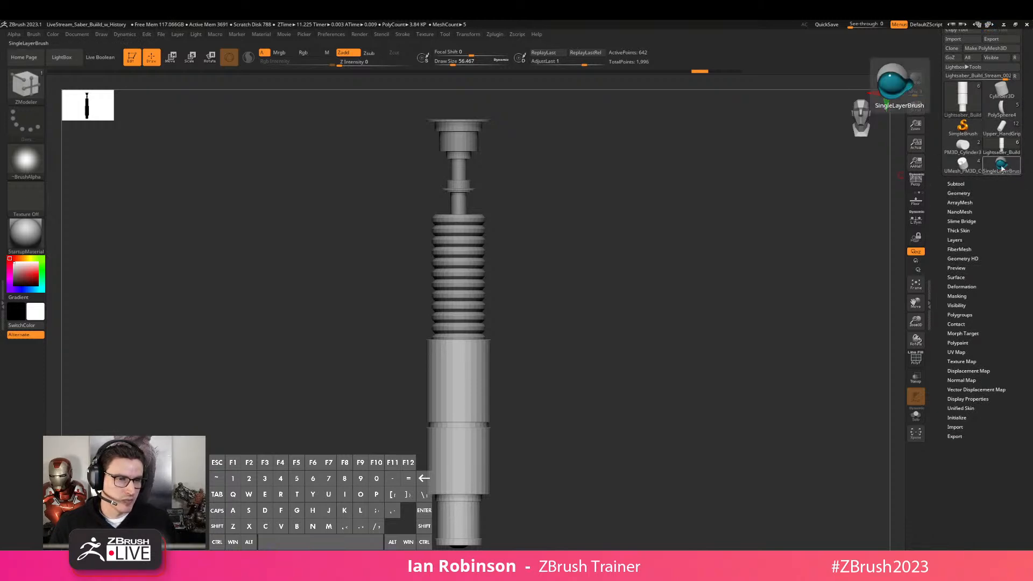
click(1000, 168)
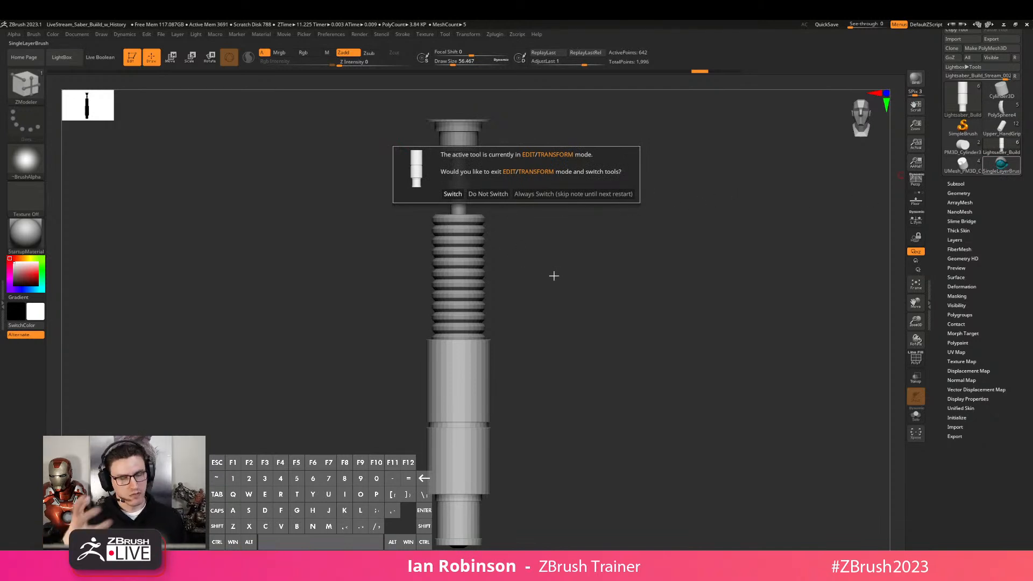
key(Escape)
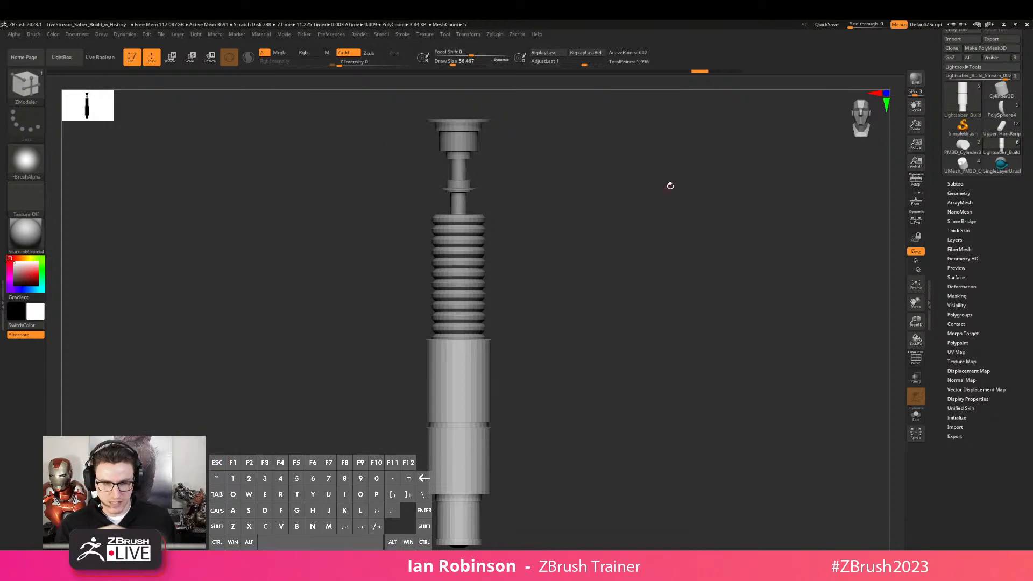
Make the Top_of_Saber subtool active and create a standalone copy of it as a separate tool
alt+drag(678, 235, 684, 200)
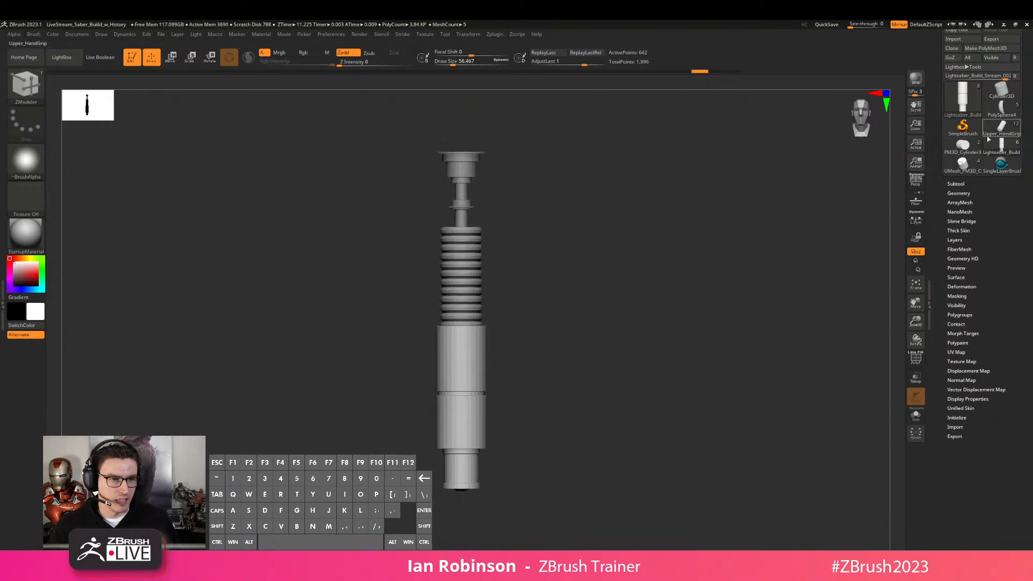
alt+click(476, 163)
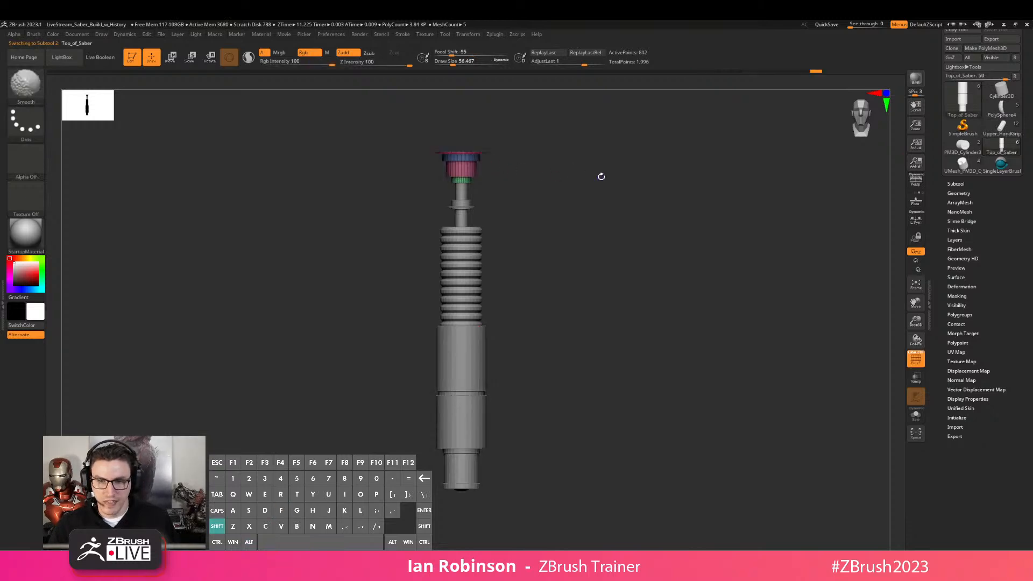
drag(627, 219, 669, 263)
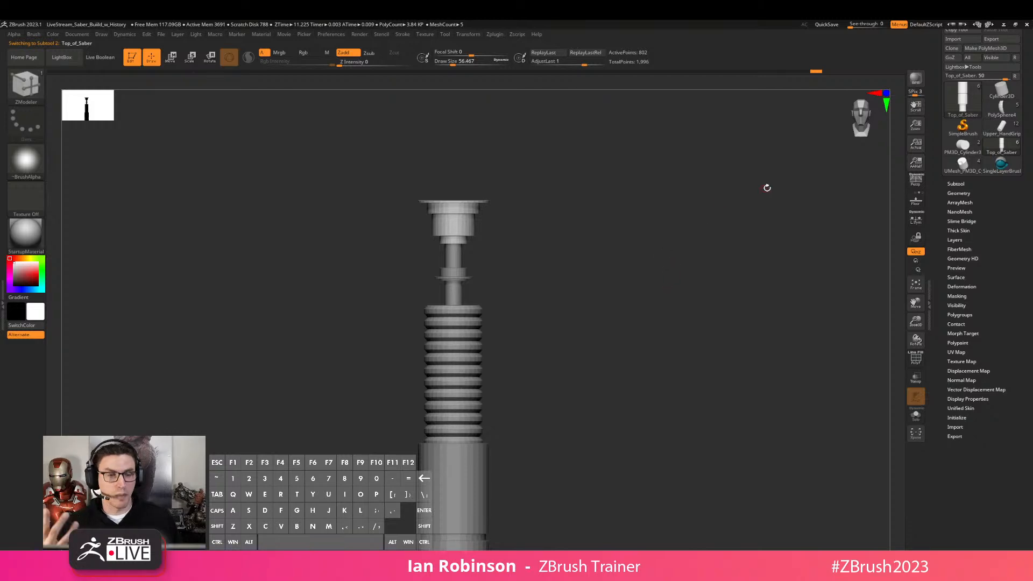
drag(962, 188, 962, 186)
click(957, 182)
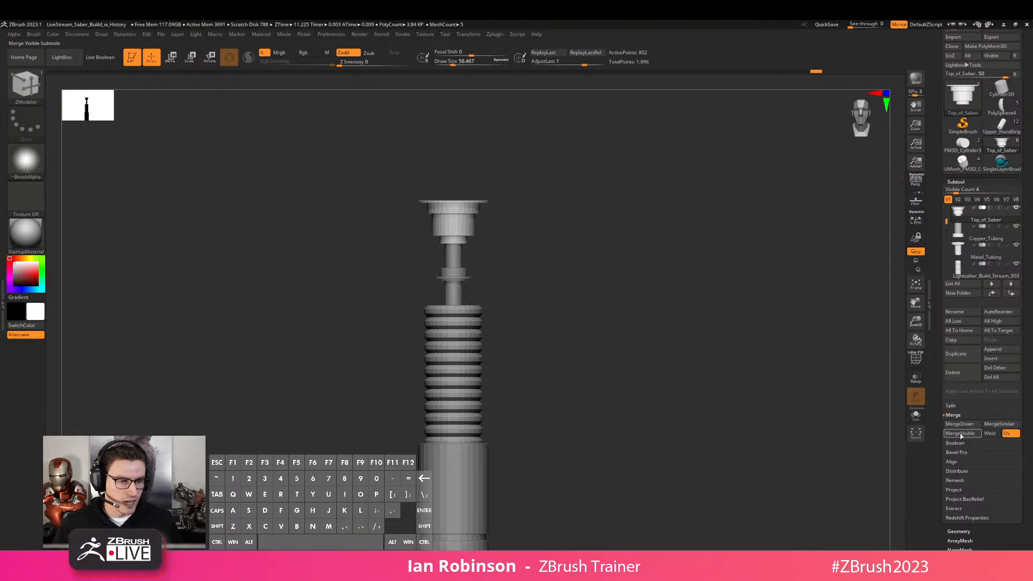
click(965, 341)
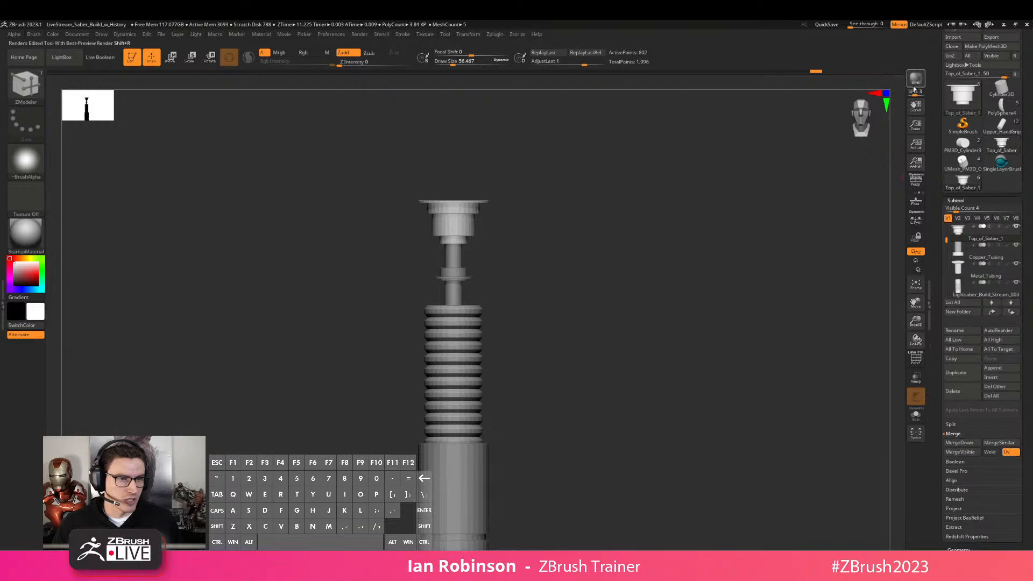
Turn the standalone Top_of_Saber tool to an end-on view and switch back to the full lightsaber tool, Top_of_Saber_1
key(shift+f)
key(shift+f)
shift+drag(687, 239, 698, 289)
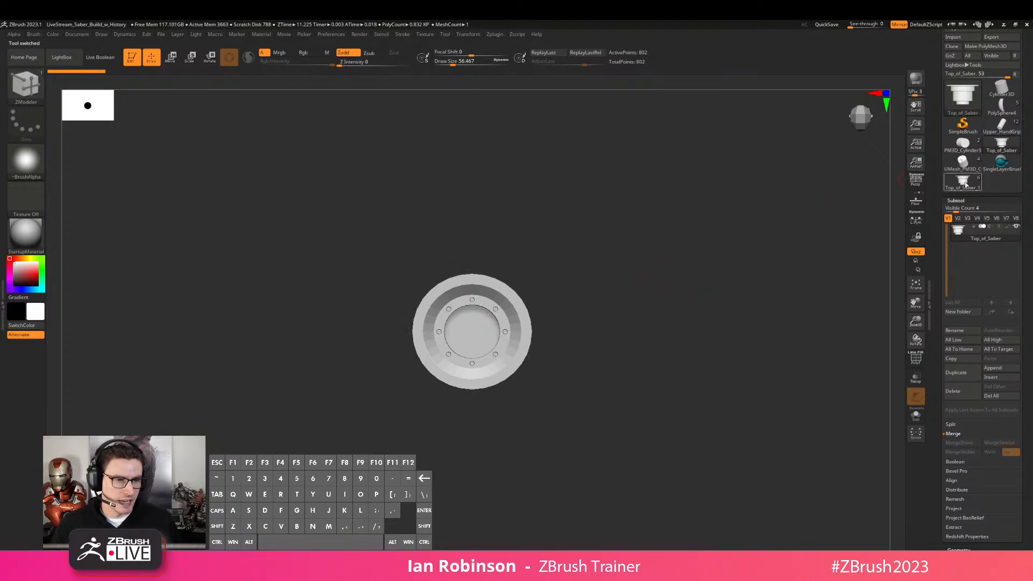
click(963, 183)
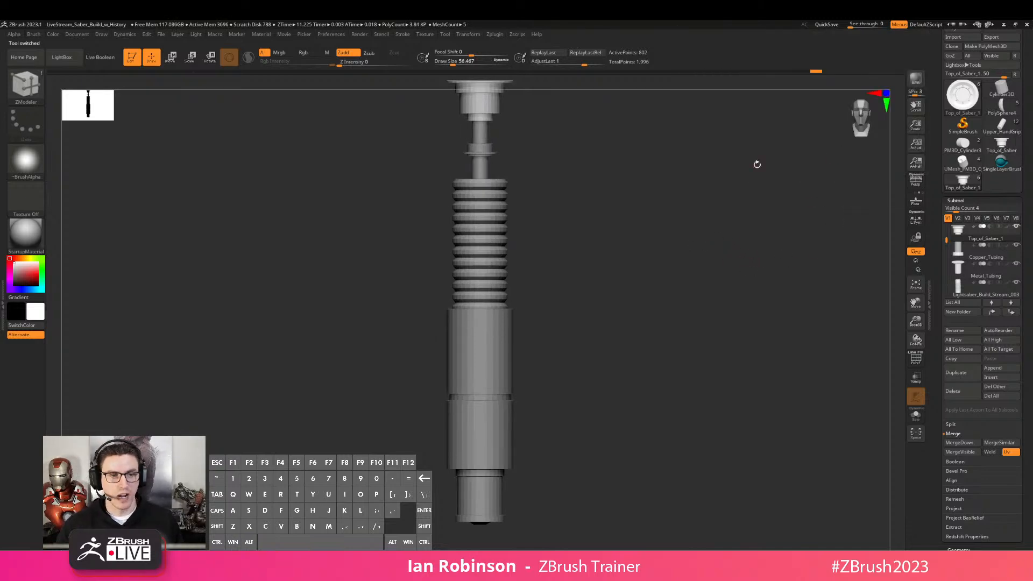
Try placing a Top_of_Saber copy on the lightsaber with Drop3D, undo it, and return to the full lightsaber in Edit mode
click(77, 33)
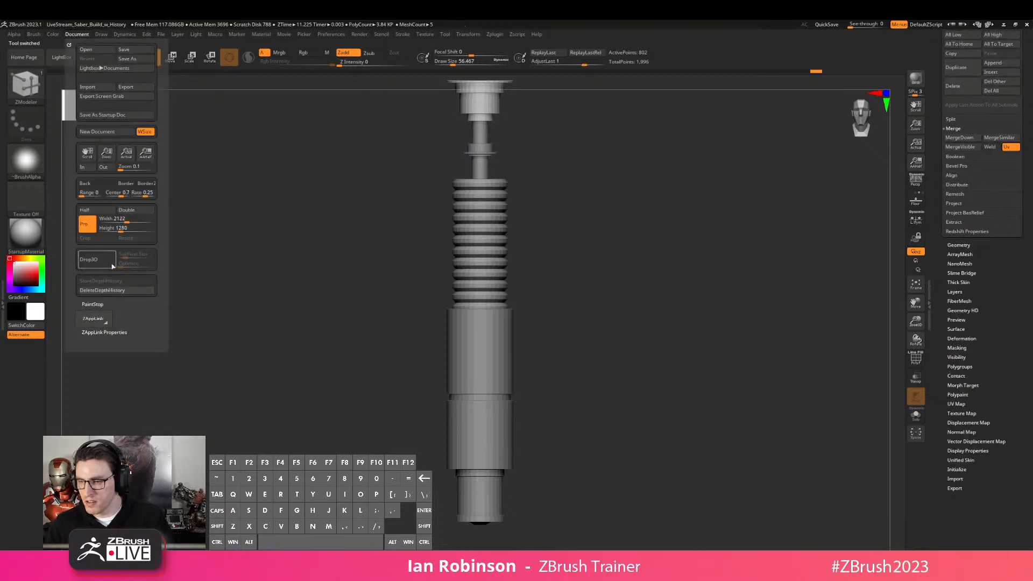
click(113, 266)
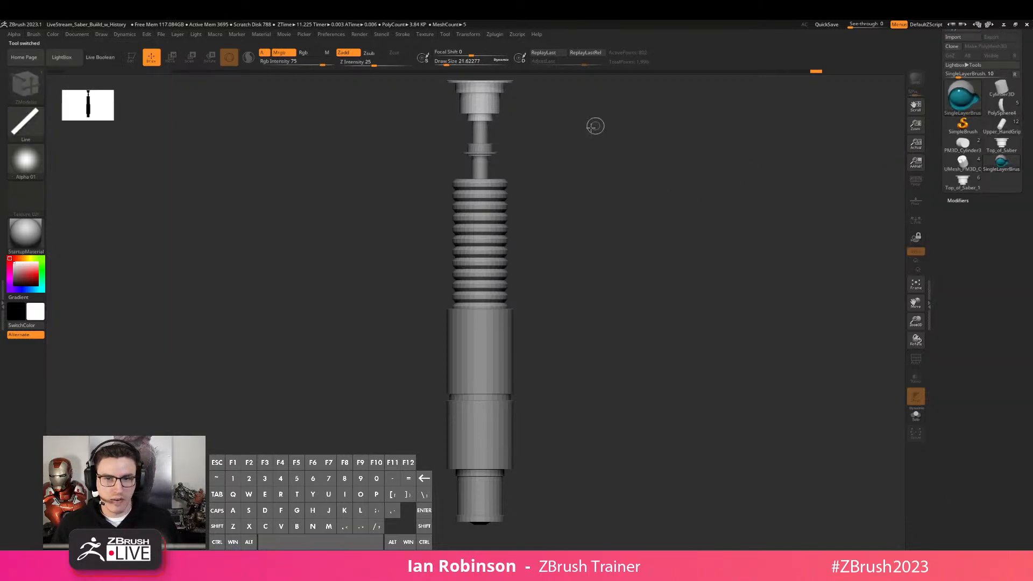
click(1002, 144)
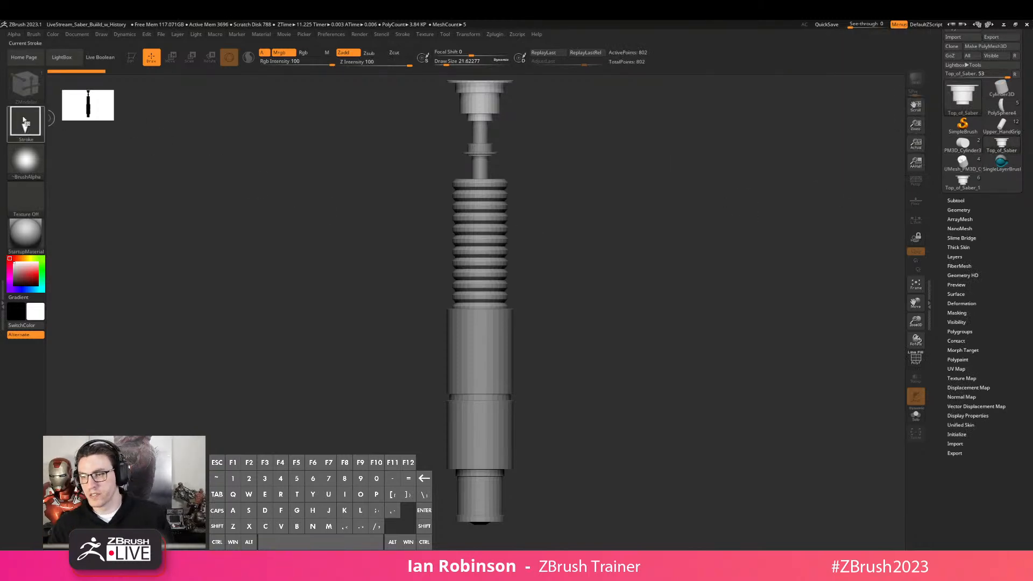
drag(483, 335, 481, 374)
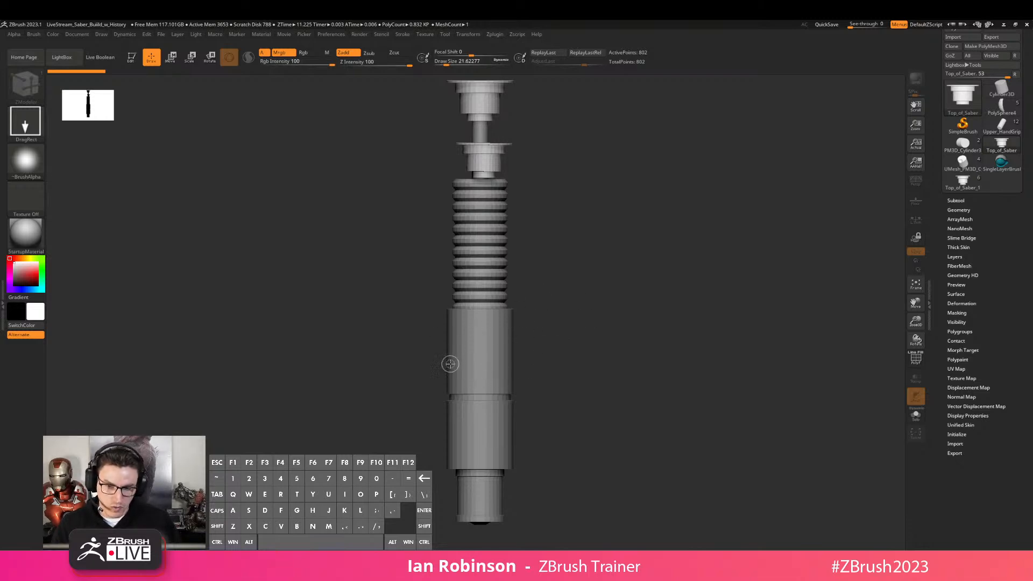
key(ctrl+z)
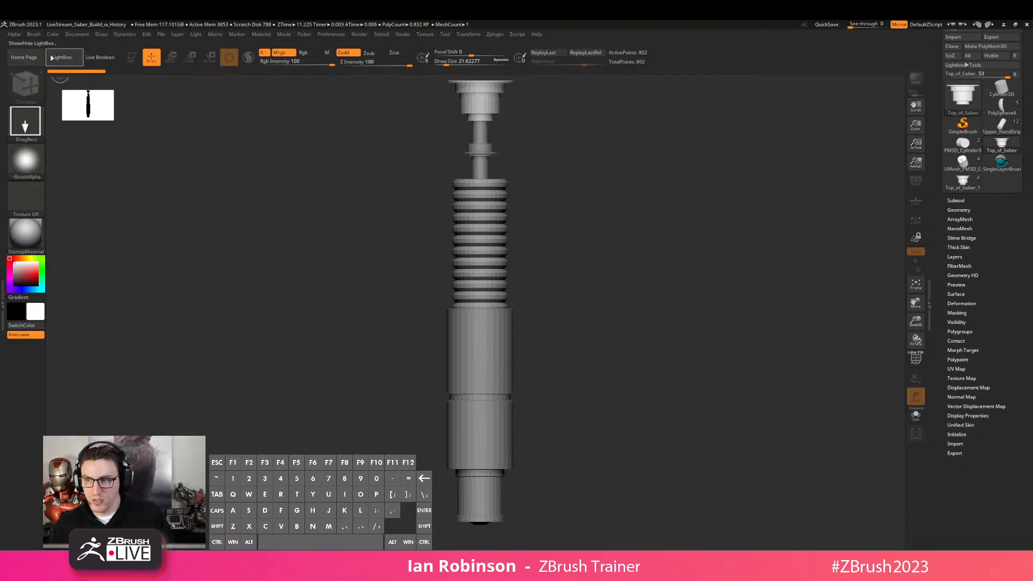
click(77, 35)
click(963, 182)
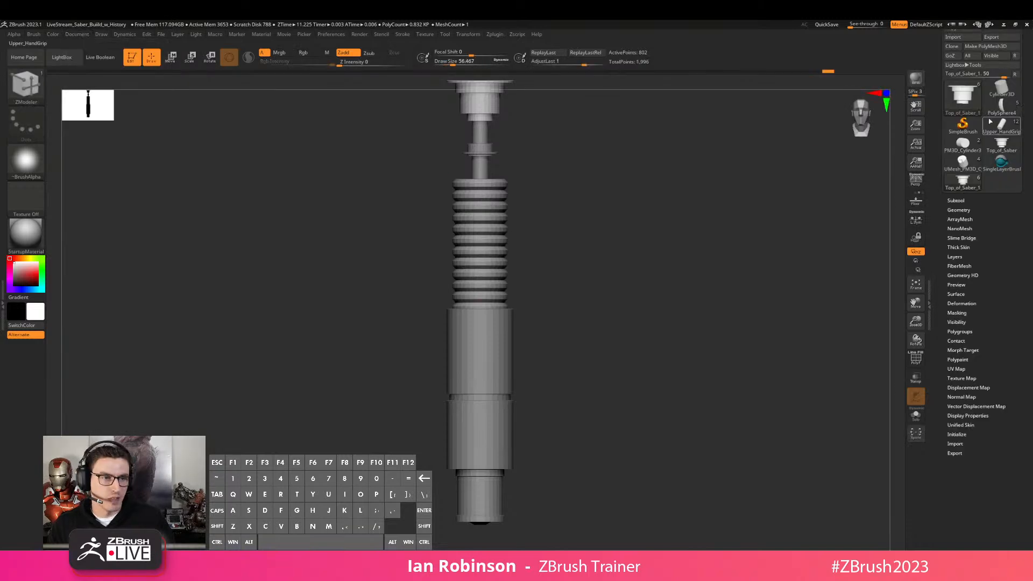
Orient the standalone Top_of_Saber tool so its round end faces the view, and switch back to the full lightsaber tool
click(1002, 144)
key(w)
click(469, 139)
alt+drag(615, 310, 627, 218)
shift+drag(480, 330, 483, 387)
alt+drag(641, 280, 649, 335)
key(q)
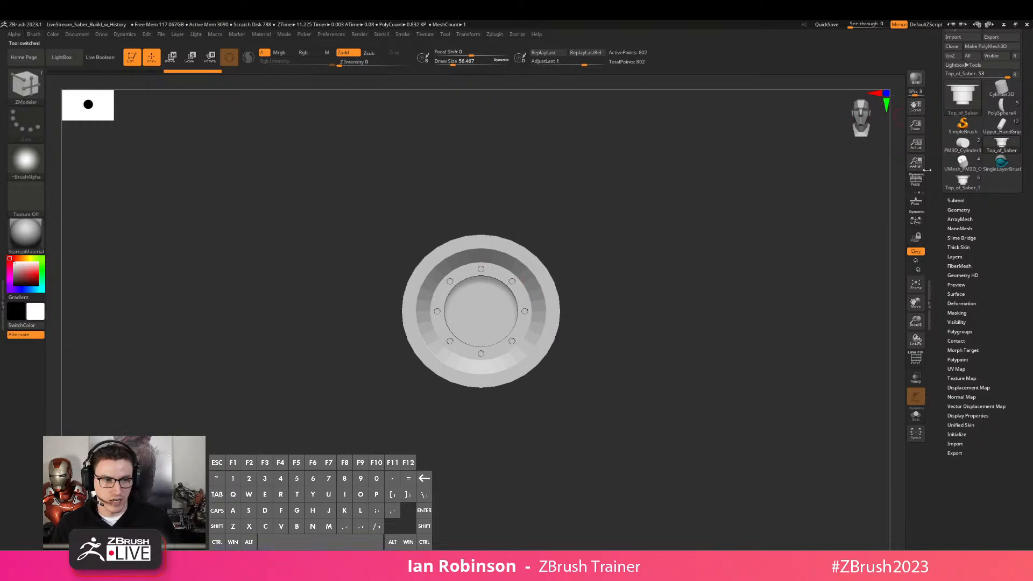
click(948, 188)
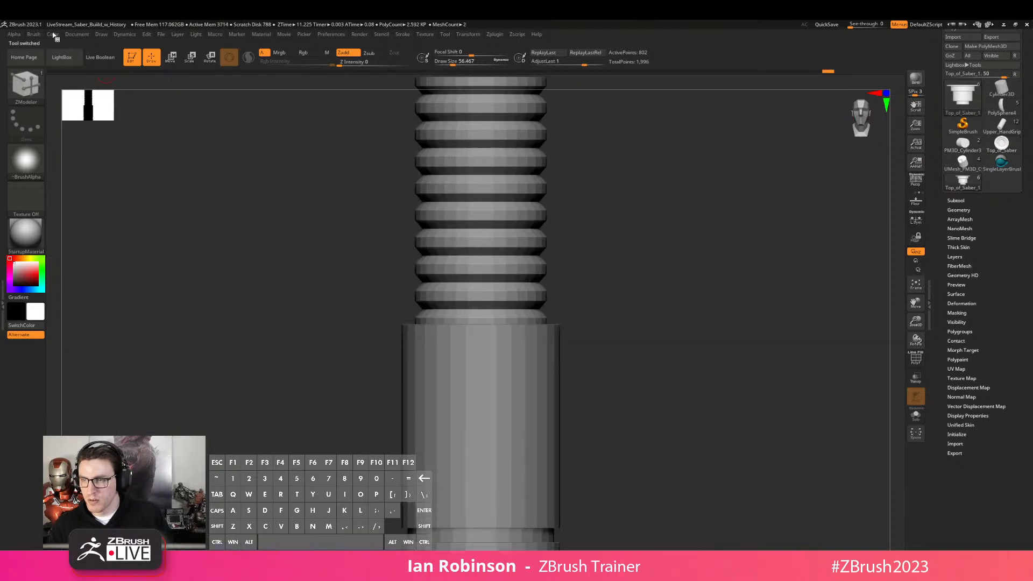
Enable Drop3D and place an end-on Top_of_Saber copy on the lower handle's upper section, ready for moving
click(76, 35)
click(107, 130)
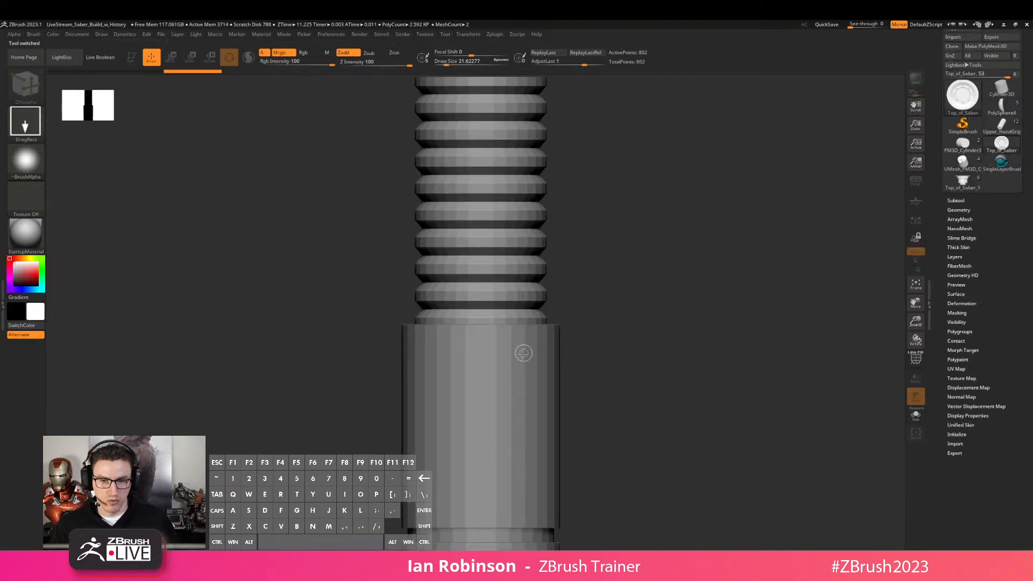
click(1002, 125)
click(1006, 141)
drag(480, 391, 484, 455)
key(w)
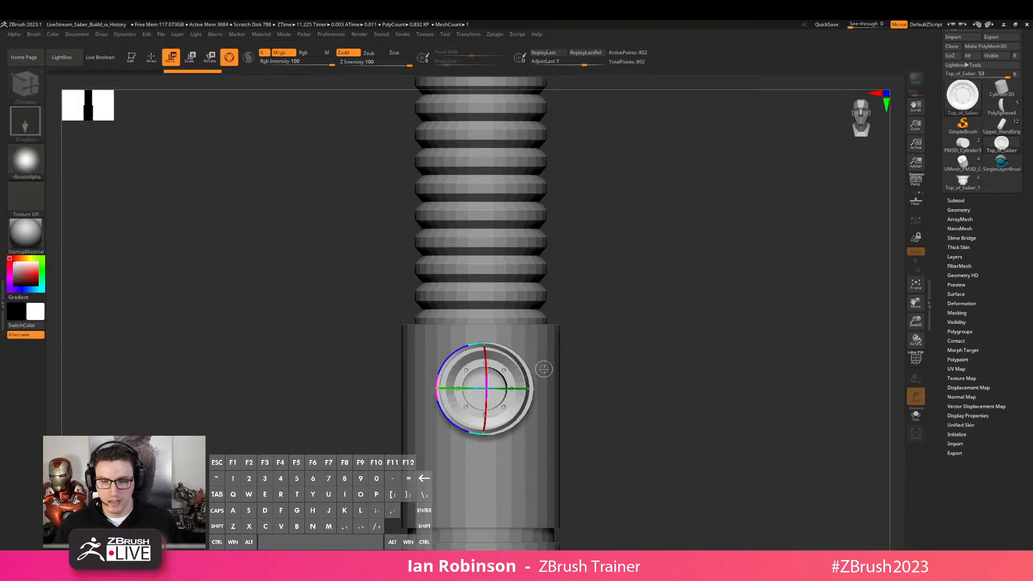
Adjust the position, rotation and depth of the placed Top_of_Saber copy so it sits face-on against the handle
mouse_move(548, 365)
alt+mouse_down()
mouse_move(544, 347)
mouse_move(546, 401)
mouse_move(550, 351)
alt+mouse_up()
key(ctrl+z)
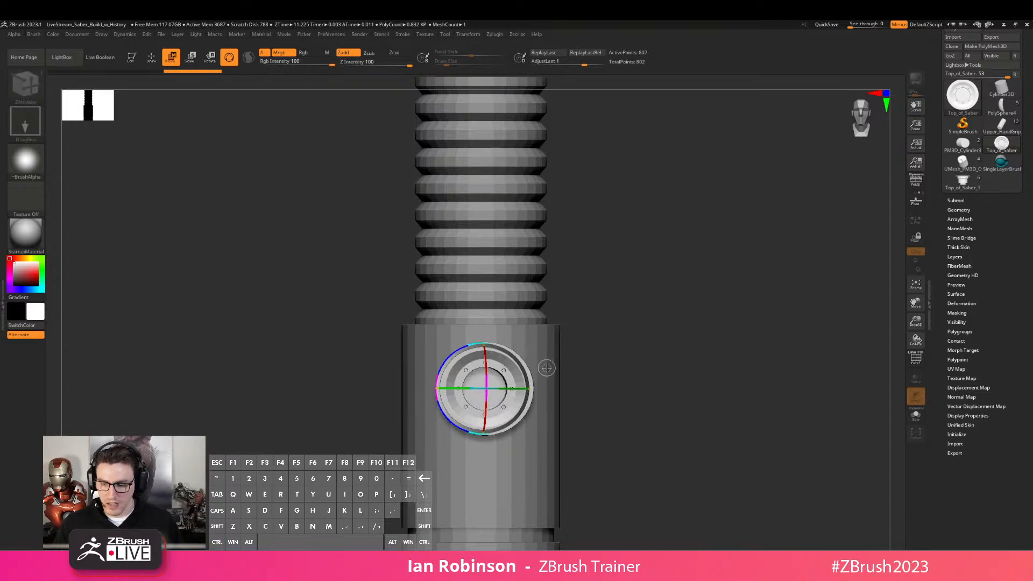
key(r)
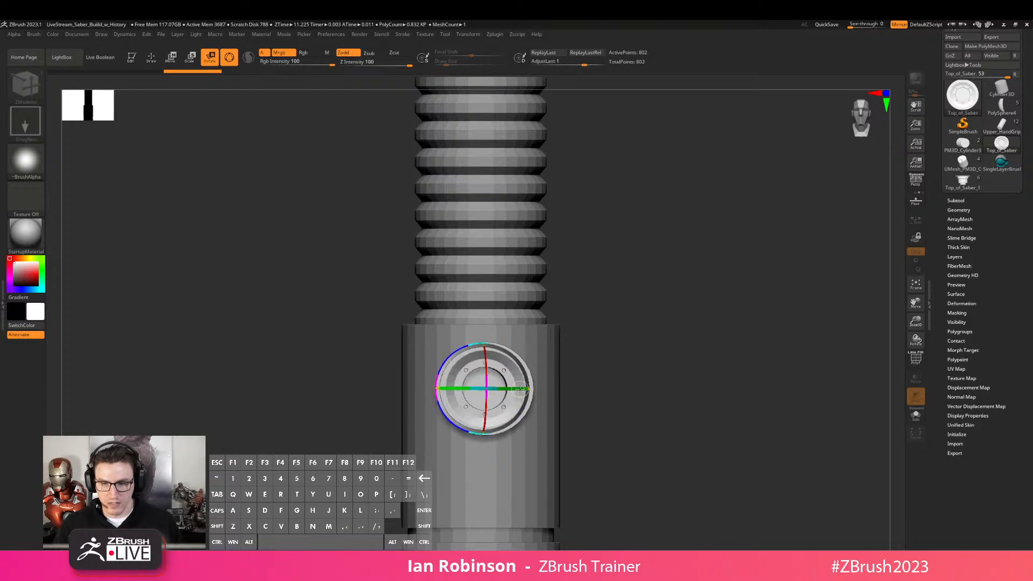
mouse_move(515, 389)
mouse_down()
mouse_move(490, 389)
mouse_move(515, 390)
mouse_up()
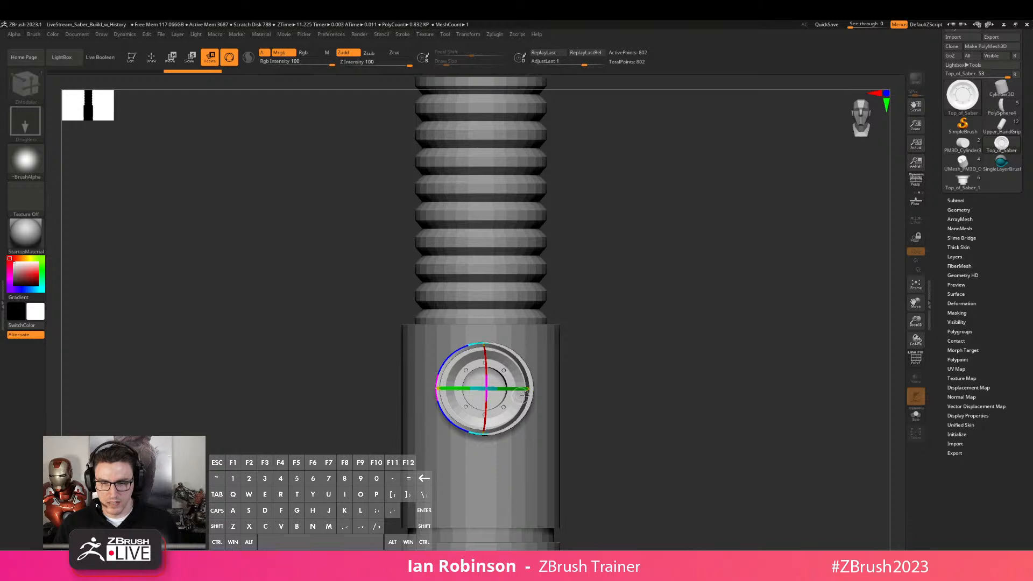
key(w)
mouse_move(526, 367)
mouse_down()
mouse_move(534, 291)
mouse_move(527, 375)
mouse_up()
key(r)
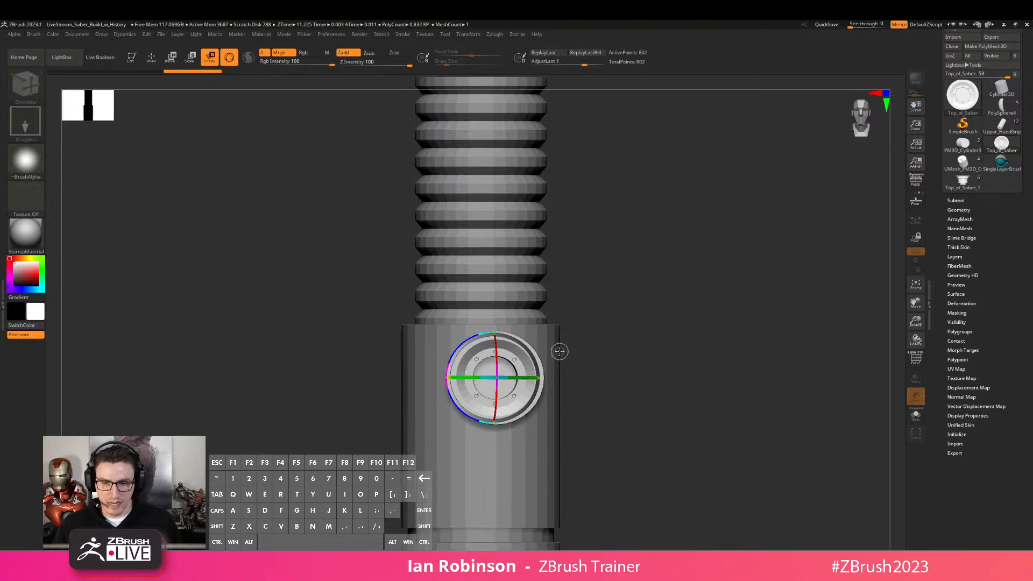
key(w)
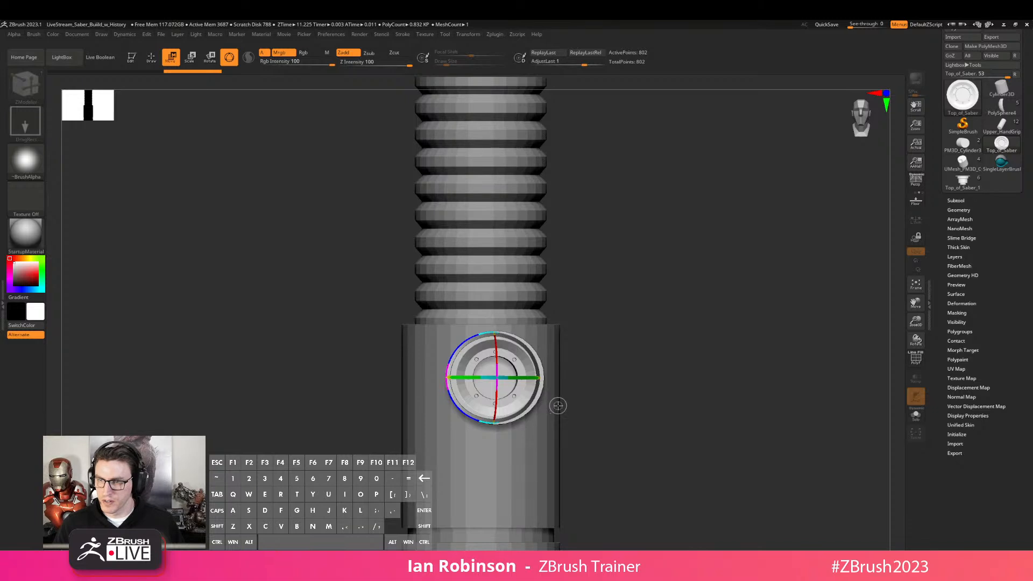
key(ctrl)
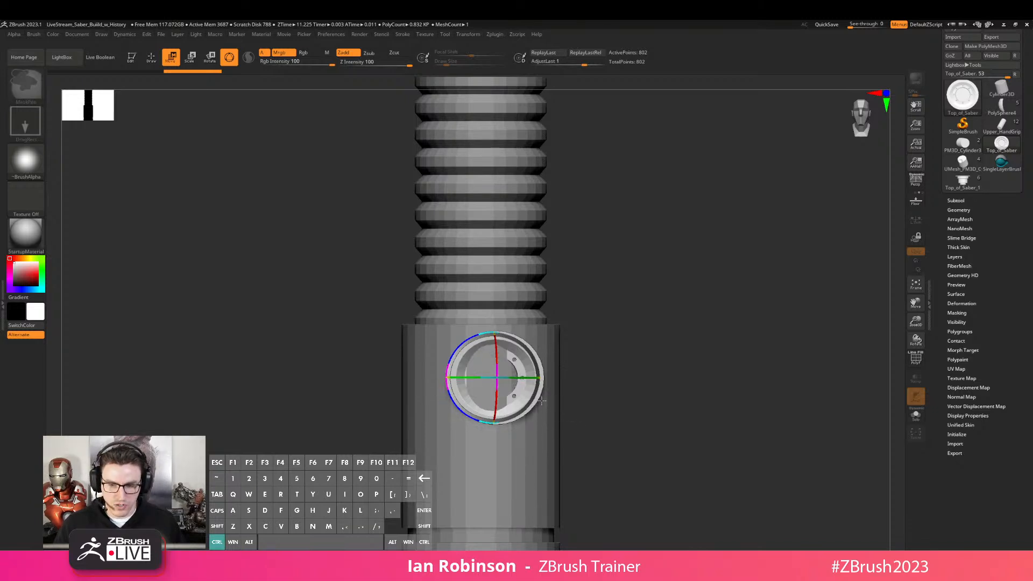
Try to transfer the placed Top_of_Saber copy to the handle mesh by switching Drop3D off, and check the handle
key(q)
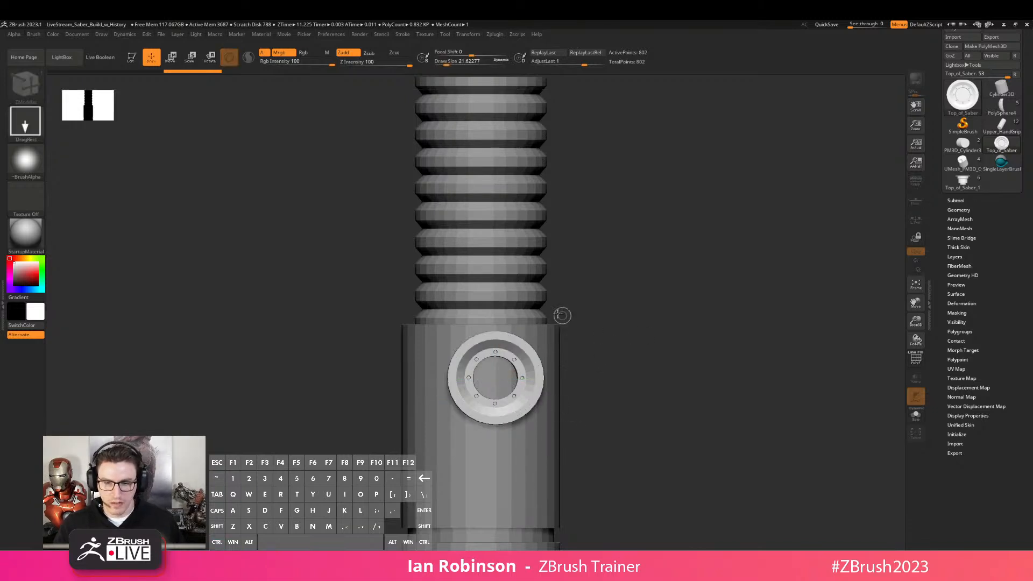
click(52, 35)
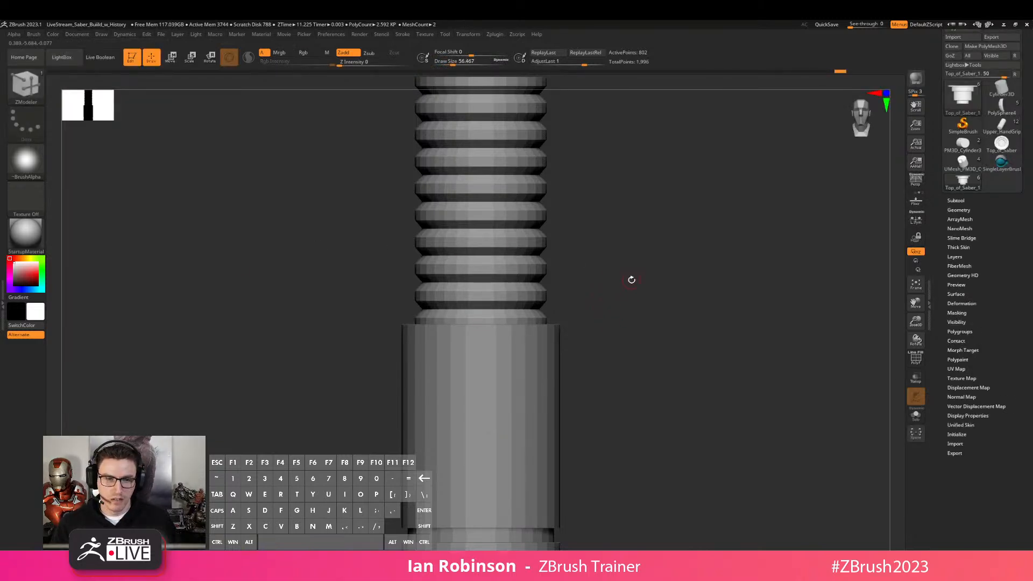
mouse_move(655, 268)
mouse_down()
mouse_move(644, 314)
mouse_move(710, 304)
mouse_move(699, 353)
mouse_move(734, 333)
mouse_move(710, 275)
mouse_move(714, 298)
mouse_move(719, 286)
mouse_move(694, 332)
mouse_move(712, 360)
mouse_move(699, 341)
mouse_move(699, 277)
mouse_move(713, 326)
mouse_move(844, 201)
mouse_up()
key(shift+f)
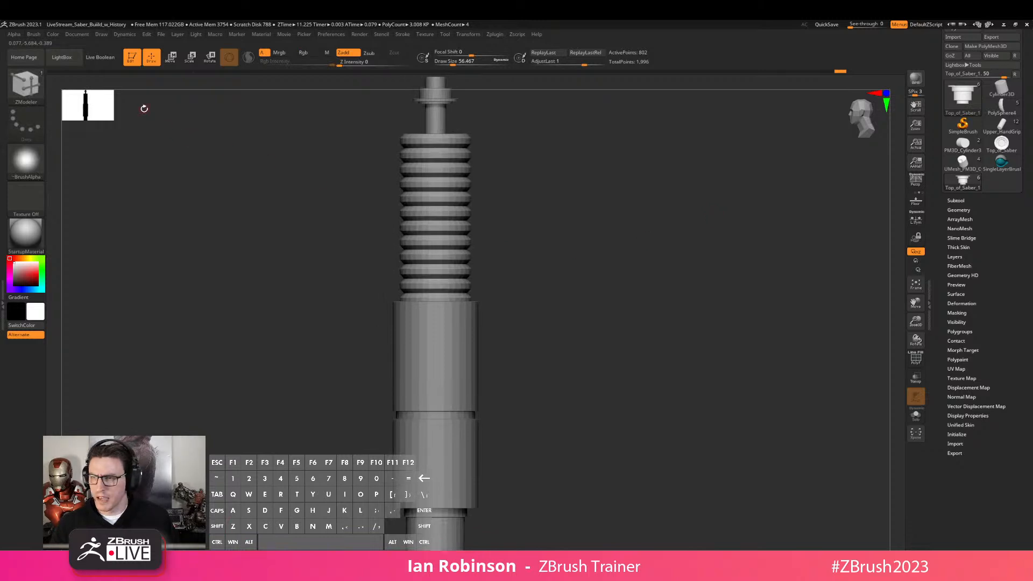
Enable Drop3D, place a Top_of_Saber copy on the lower handle, and try to transfer it by switching Drop3D off
click(79, 35)
click(101, 261)
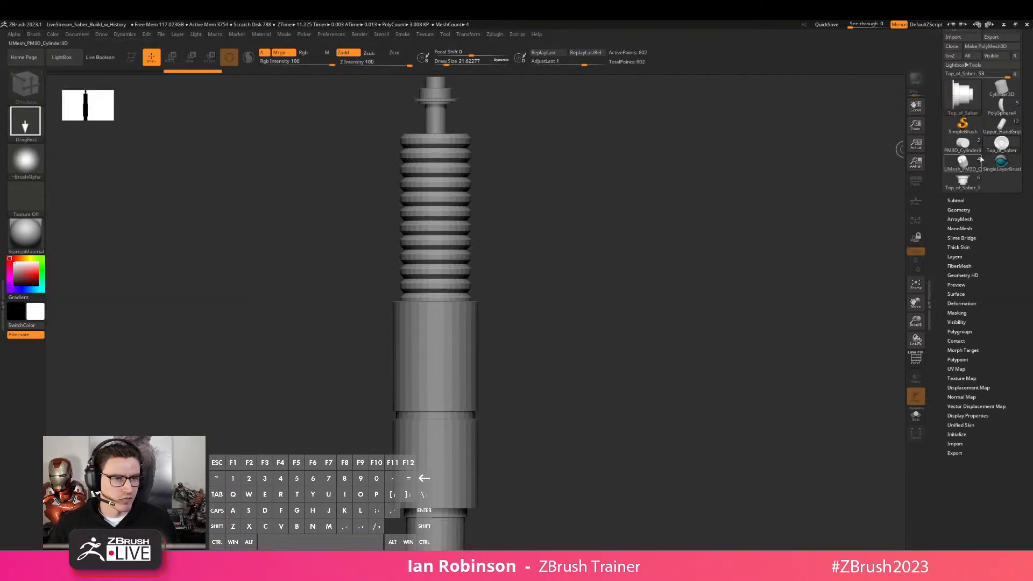
drag(440, 345, 464, 331)
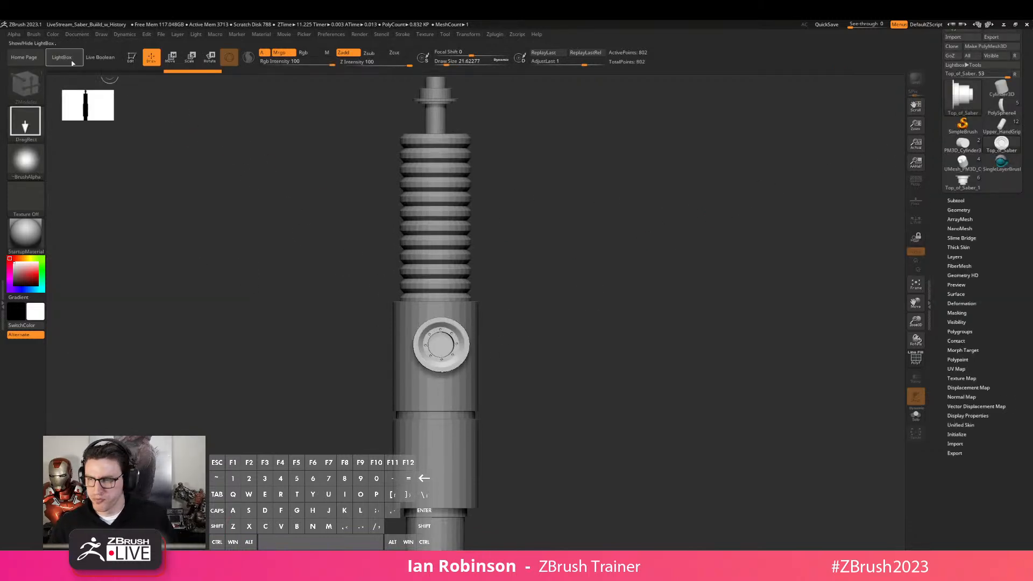
click(77, 34)
click(108, 263)
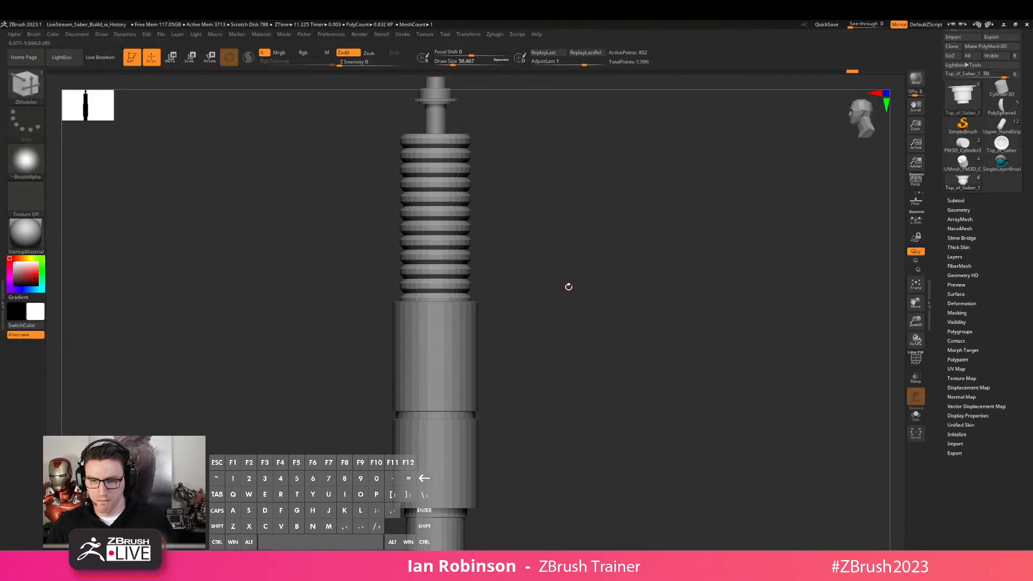
Make the lower handle the active subtool of the lightsaber
alt+drag(812, 268, 630, 311)
key(shift+f)
key(shift+f)
key(shift+f)
alt+drag(588, 226, 602, 332)
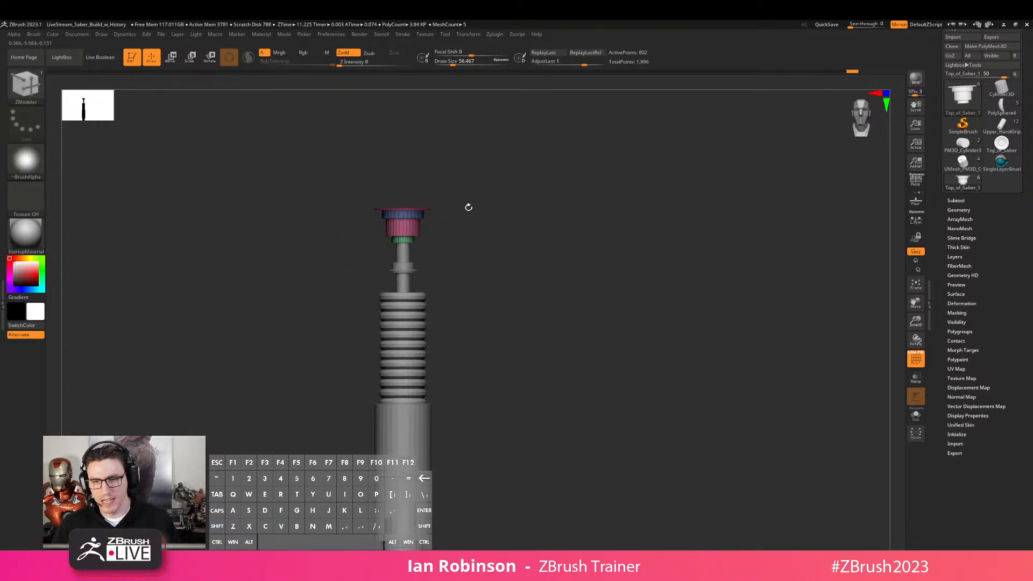
ctrl+drag(315, 179, 614, 310)
alt+drag(577, 339, 616, 246)
ctrl+drag(618, 320, 620, 342)
alt+click(452, 352)
alt+drag(554, 344, 662, 212)
alt+drag(629, 341, 626, 220)
alt+drag(618, 268, 665, 293)
key(shift+f)
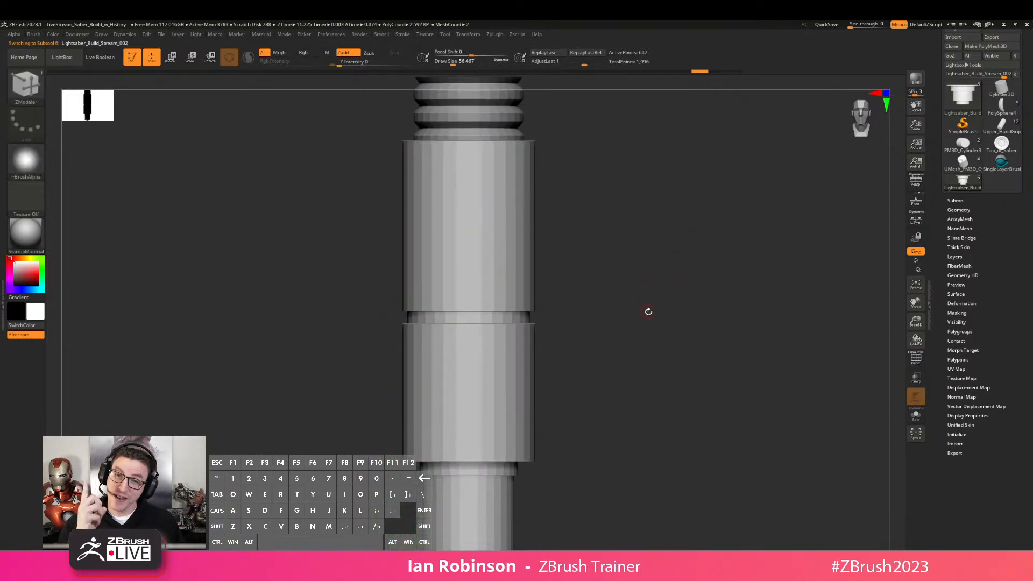
Enable Drop3D and place a face-on Top_of_Saber copy centred on the upper section of the active lower handle
key(shift+f)
key(shift+f)
alt+drag(669, 332, 580, 312)
key(shift+f)
key(shift+f)
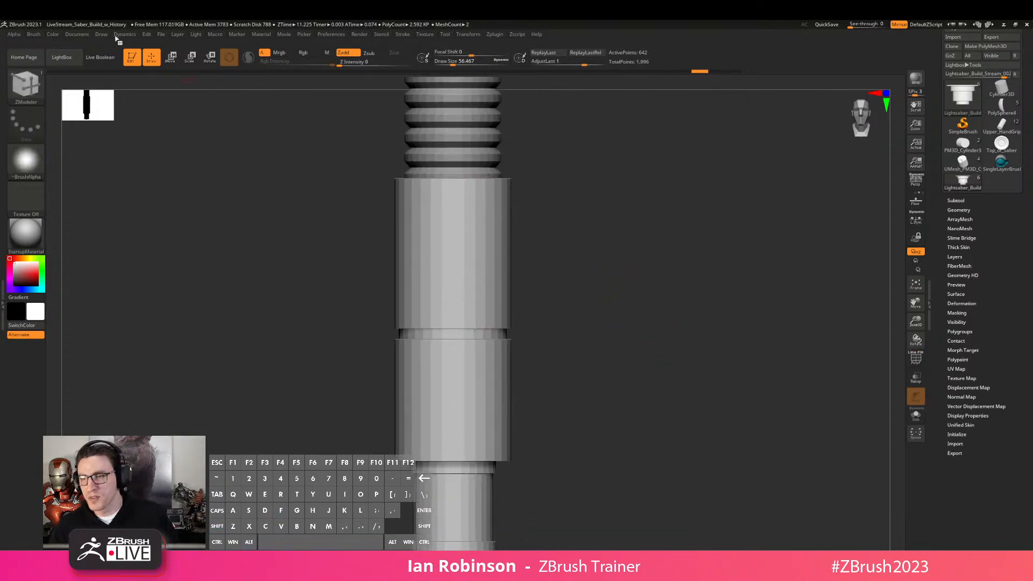
click(77, 34)
click(100, 261)
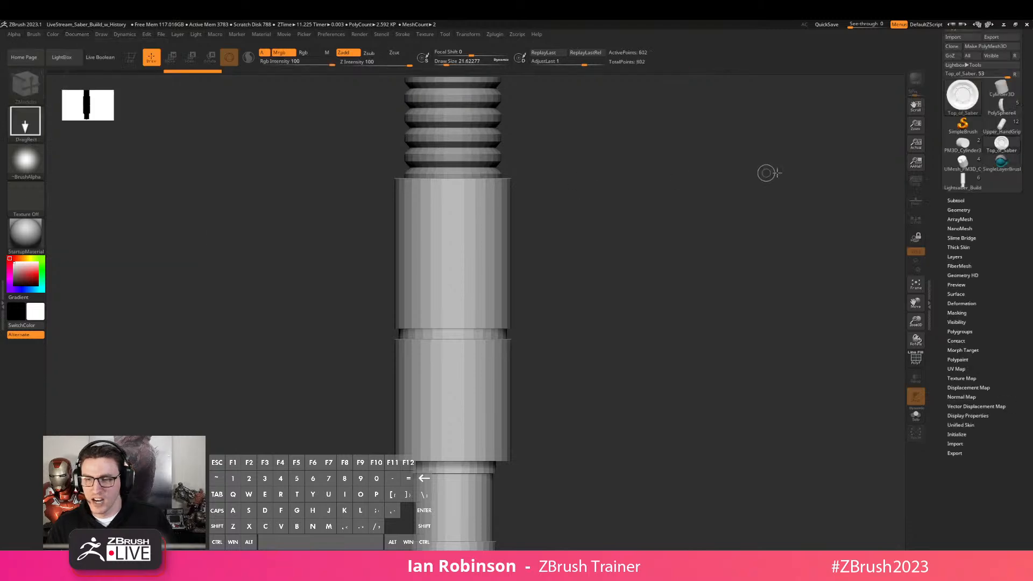
drag(453, 241, 428, 216)
click(131, 56)
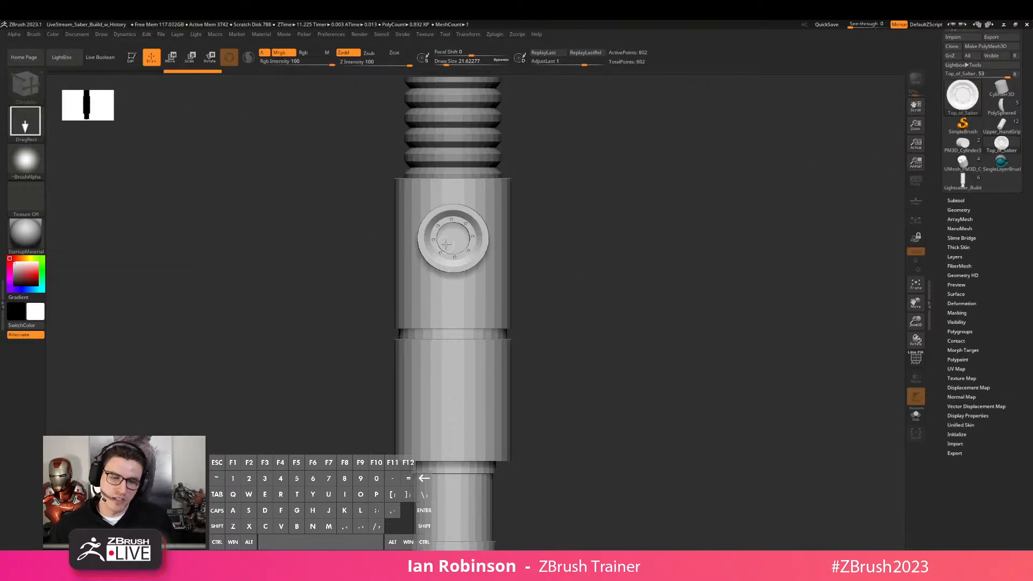
Switch Drop3D off to transfer the placed copy to the handle mesh, inspect it from the side, and undo the transfer
click(77, 35)
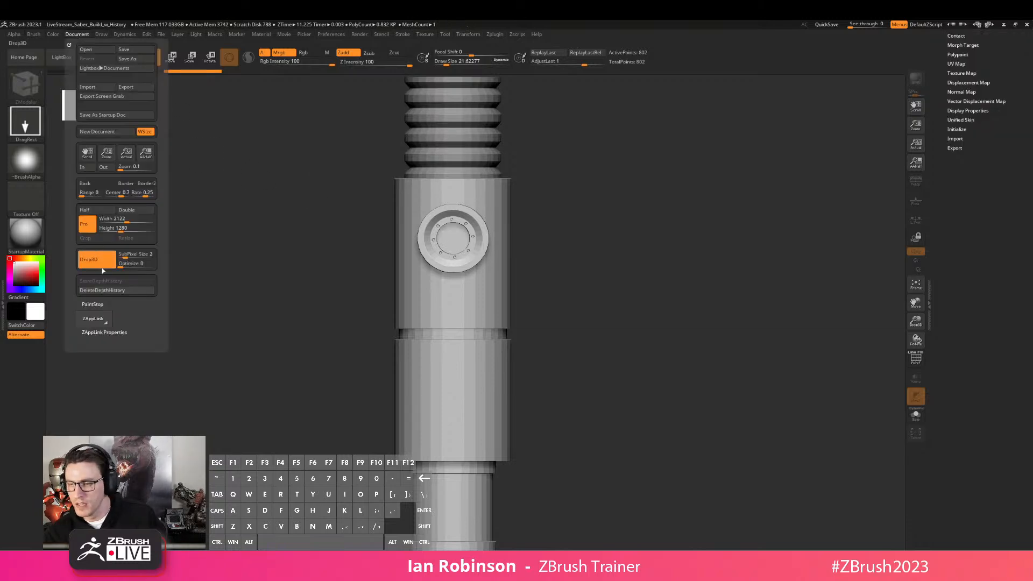
drag(582, 284, 639, 274)
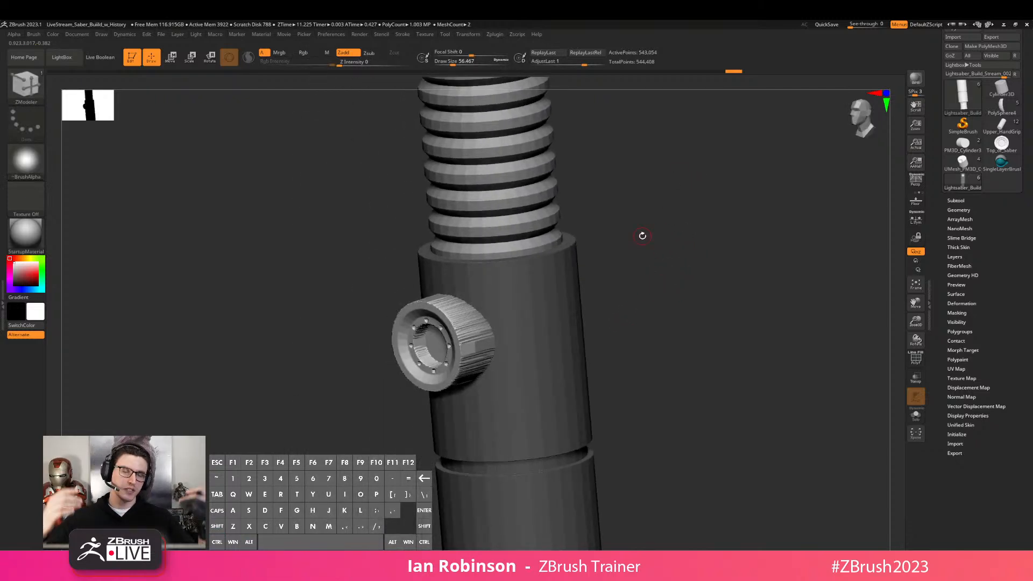
drag(586, 63, 577, 66)
drag(646, 230, 764, 247)
alt+drag(764, 248, 678, 279)
key(ctrl)
key(ctrl+z)
Reframe the lower handle, enable Drop3D again, and place another face-on Top_of_Saber copy on its upper section
key(shift+f)
key(shift+f)
alt+drag(626, 285, 715, 170)
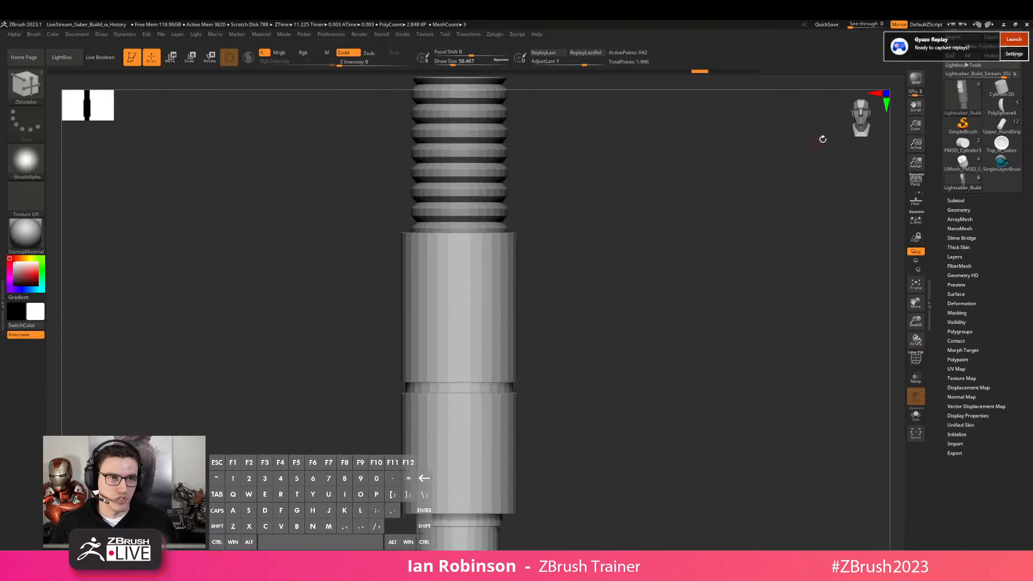
key(shift+f)
alt+drag(635, 308, 615, 300)
key(shift+f)
key(shift+f)
click(87, 35)
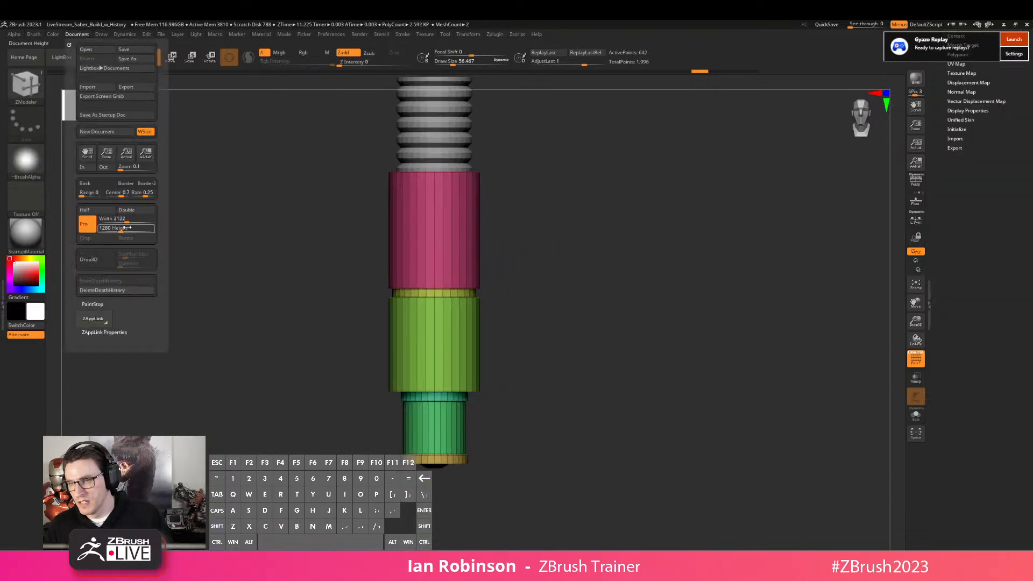
click(106, 259)
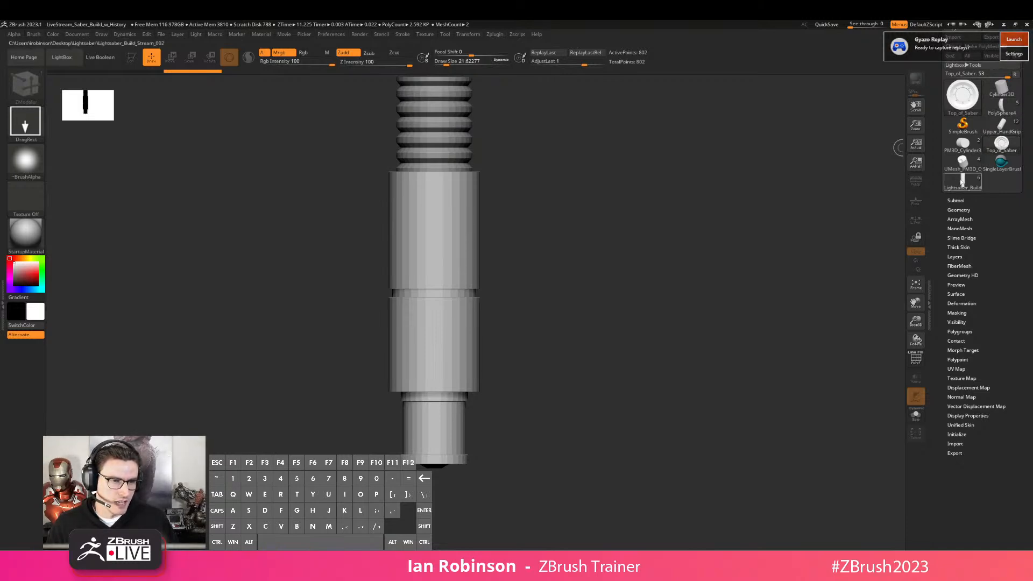
drag(434, 241, 435, 292)
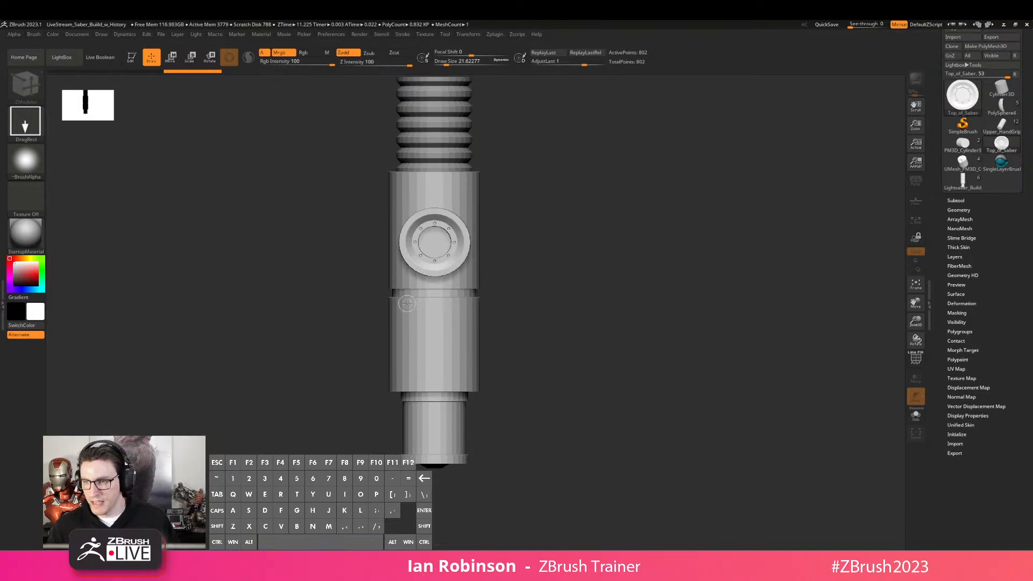
Transfer the second Top_of_Saber copy to the handle mesh by switching Drop3D off, and undo the result
click(77, 34)
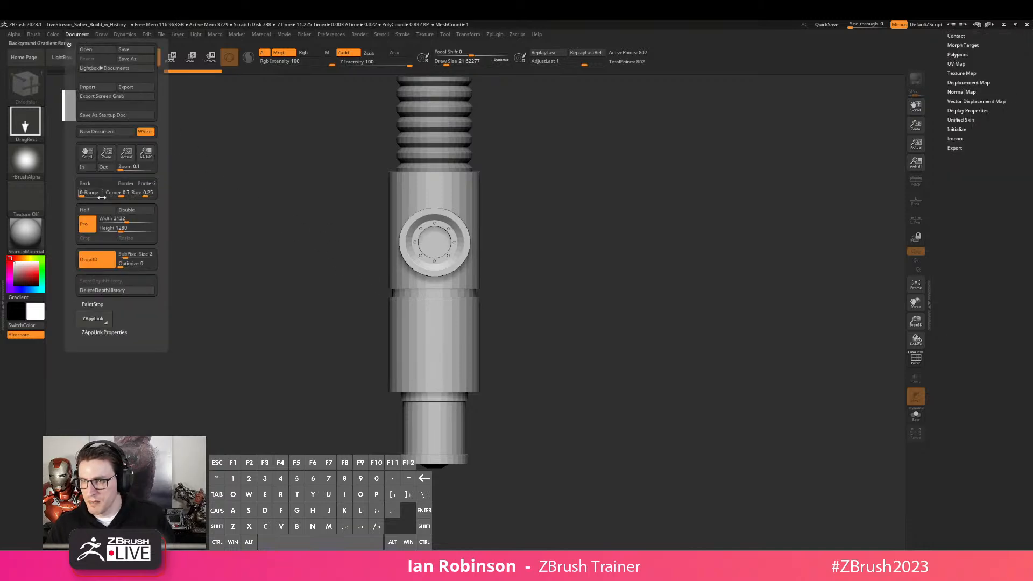
click(106, 263)
drag(645, 291, 670, 269)
key(ctrl+z)
key(ctrl+z)
Choose the IMM SpaceShip brush and pick its panelled round PM3D_Sphere3 insert mesh
alt+drag(670, 269, 660, 304)
key(b)
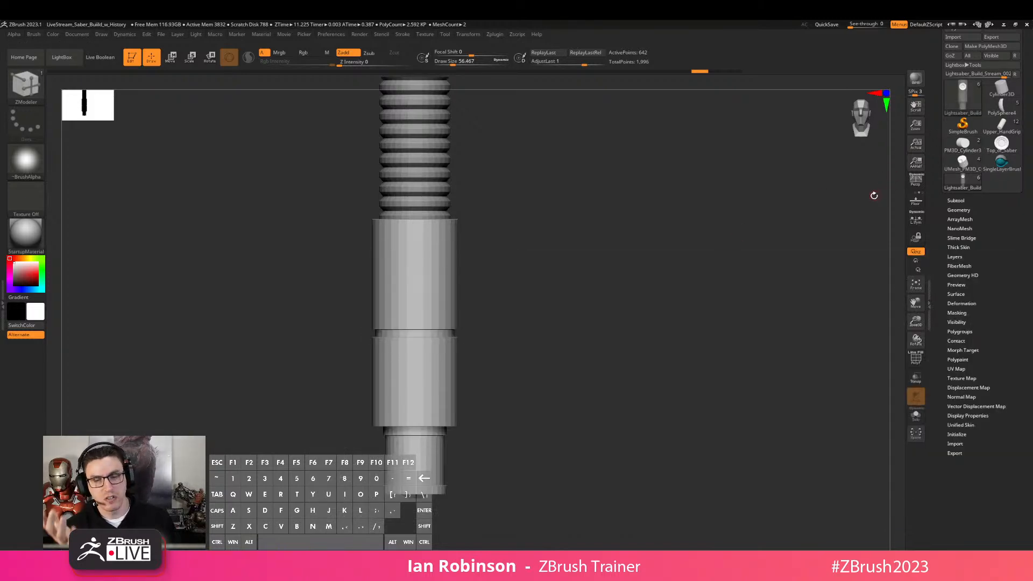
key(b)
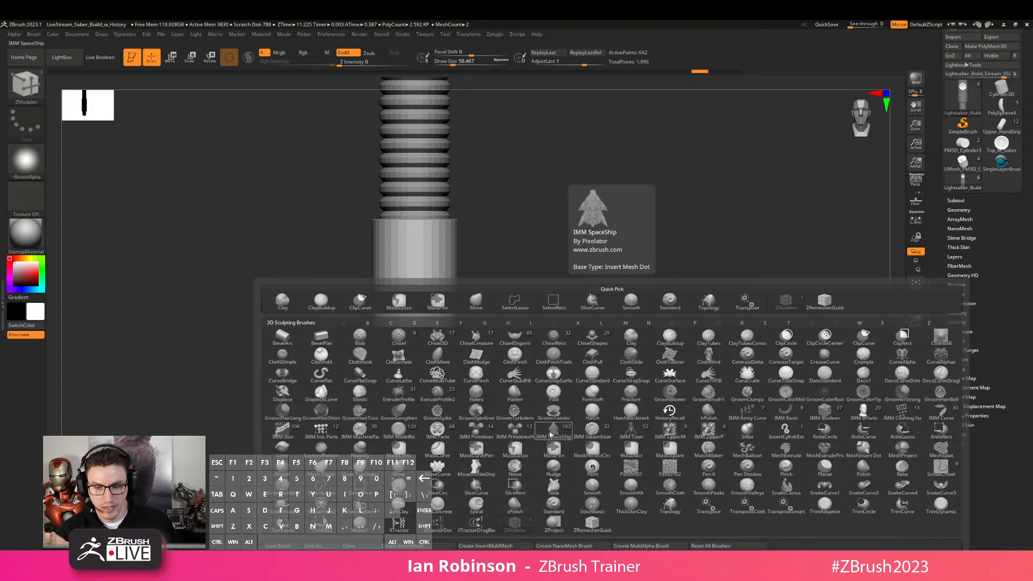
click(553, 430)
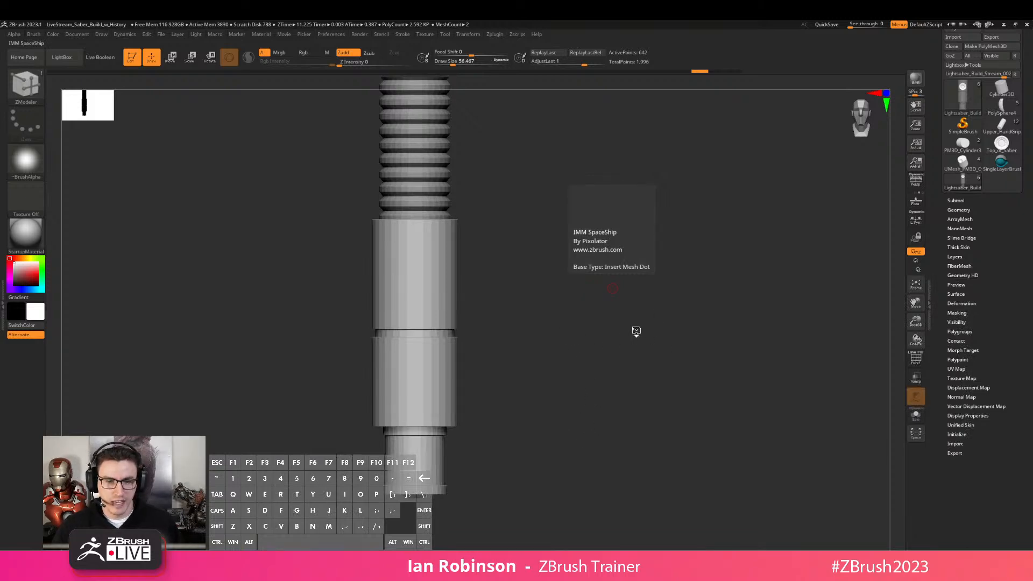
drag(632, 101, 251, 114)
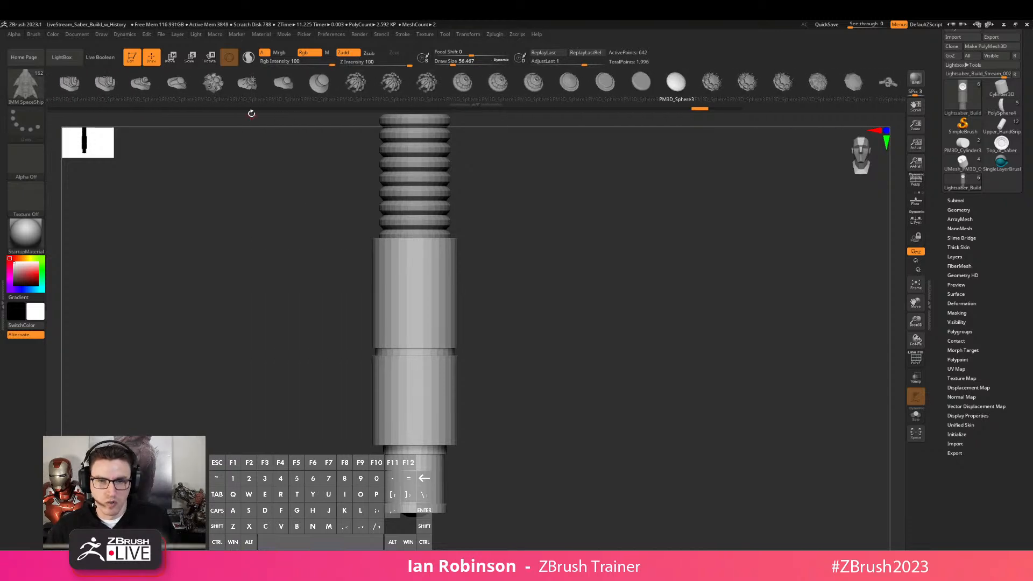
click(534, 82)
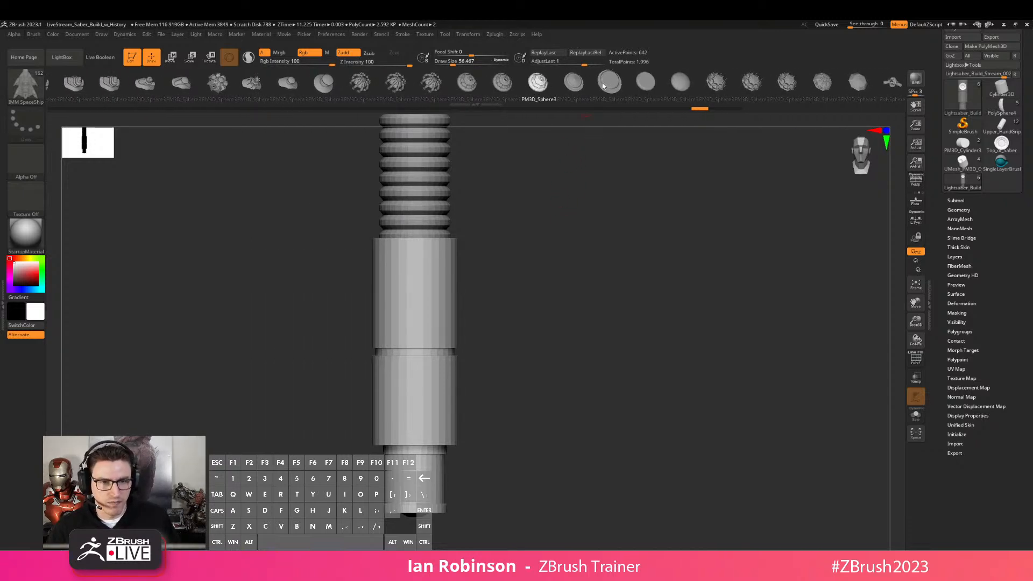
drag(609, 86, 457, 113)
drag(399, 88, 467, 86)
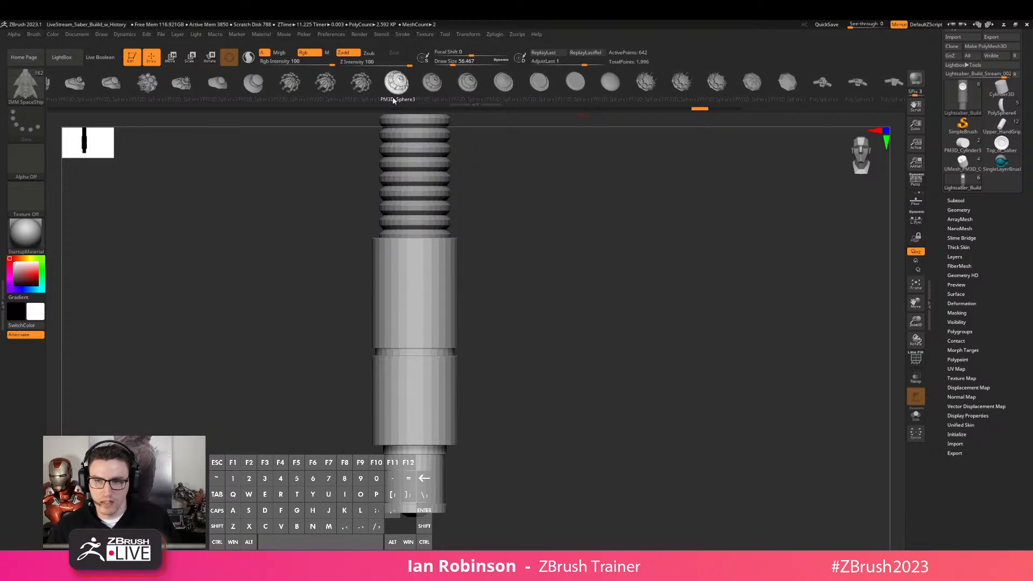
Convert the picked spaceship insert into a standalone tool, and switch back to the lightsaber tool
click(40, 35)
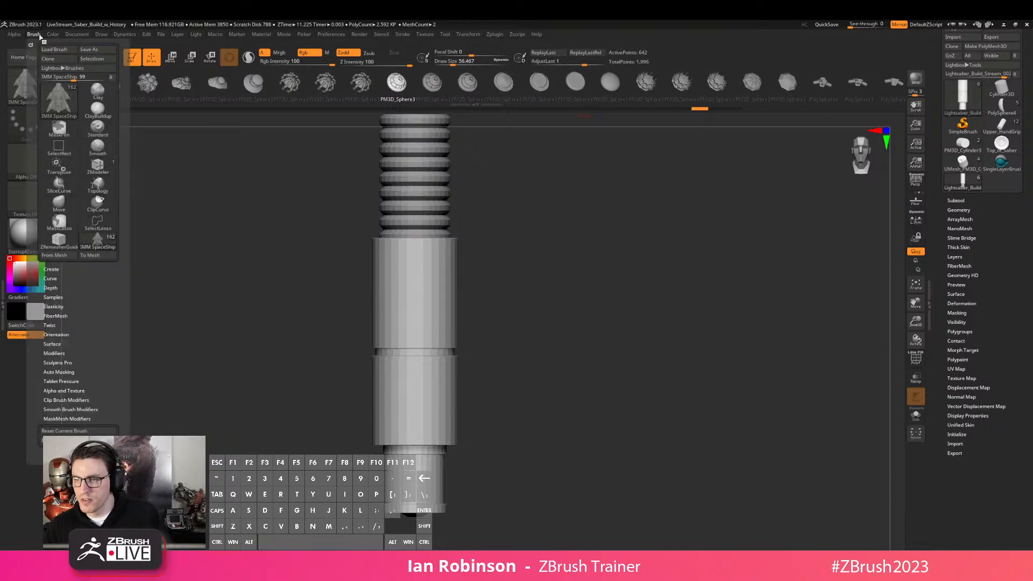
click(105, 258)
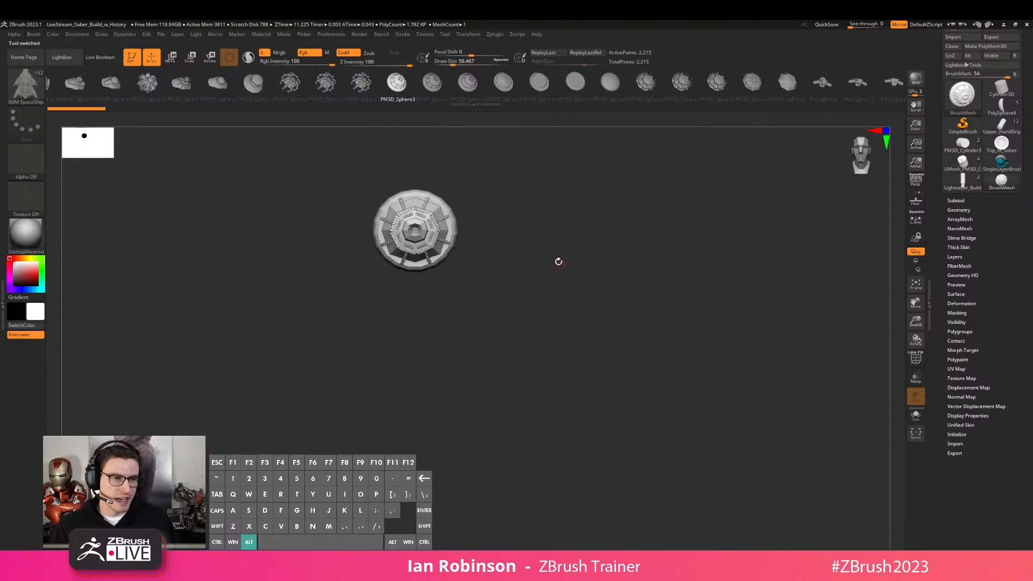
alt+drag(576, 275, 567, 270)
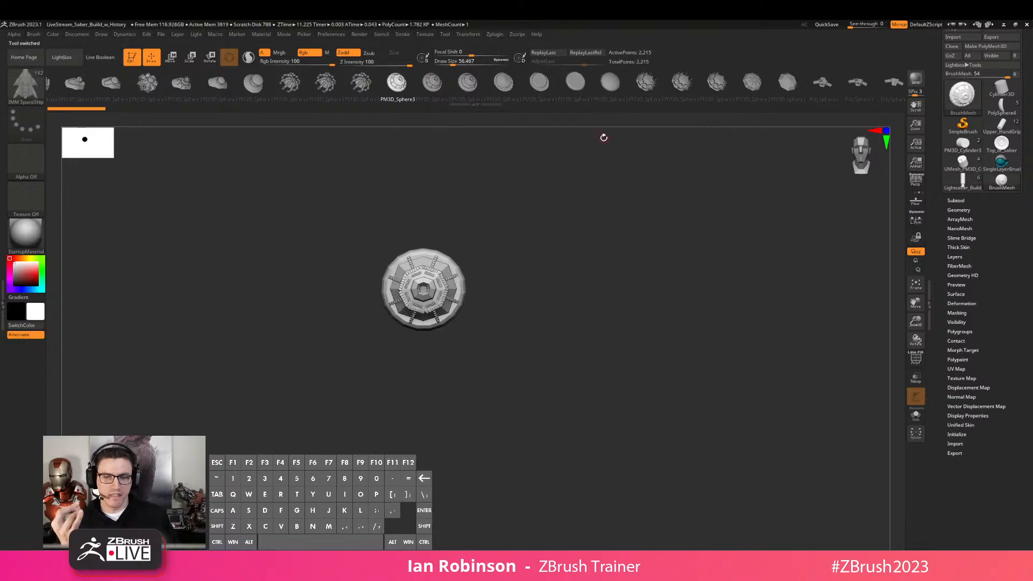
key(f)
mouse_move(730, 232)
alt+mouse_down()
mouse_move(699, 228)
mouse_move(740, 239)
mouse_move(818, 200)
alt+mouse_up()
mouse_move(805, 253)
mouse_down()
mouse_move(763, 191)
mouse_move(730, 189)
mouse_move(766, 240)
mouse_move(715, 226)
mouse_move(708, 321)
mouse_up()
click(962, 181)
key(shift+f)
alt+drag(714, 242, 692, 387)
key(shift+f)
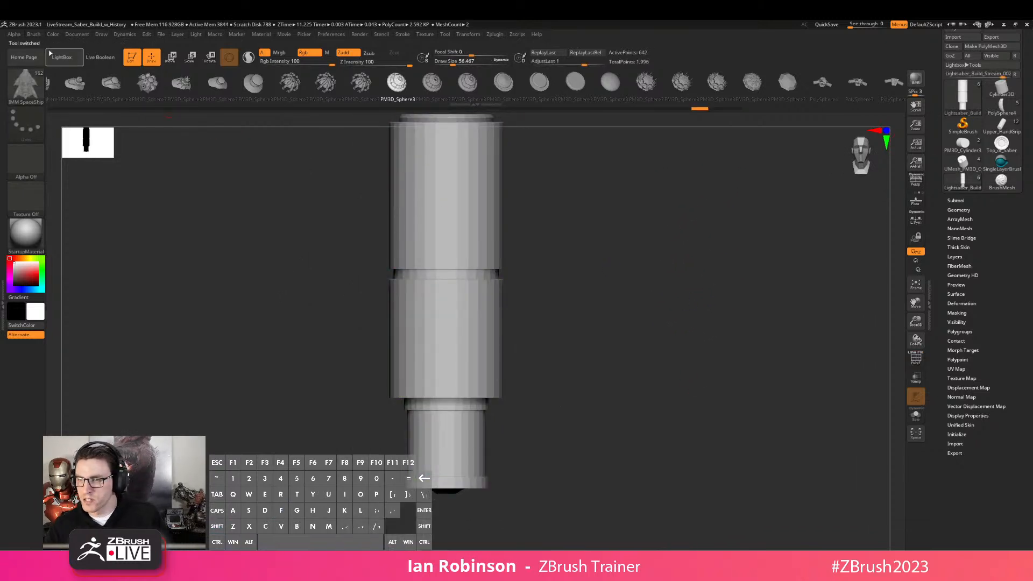
Enable Drop3D and place the BrushMesh disc face-on on the lower handle's upper section
click(77, 34)
click(97, 132)
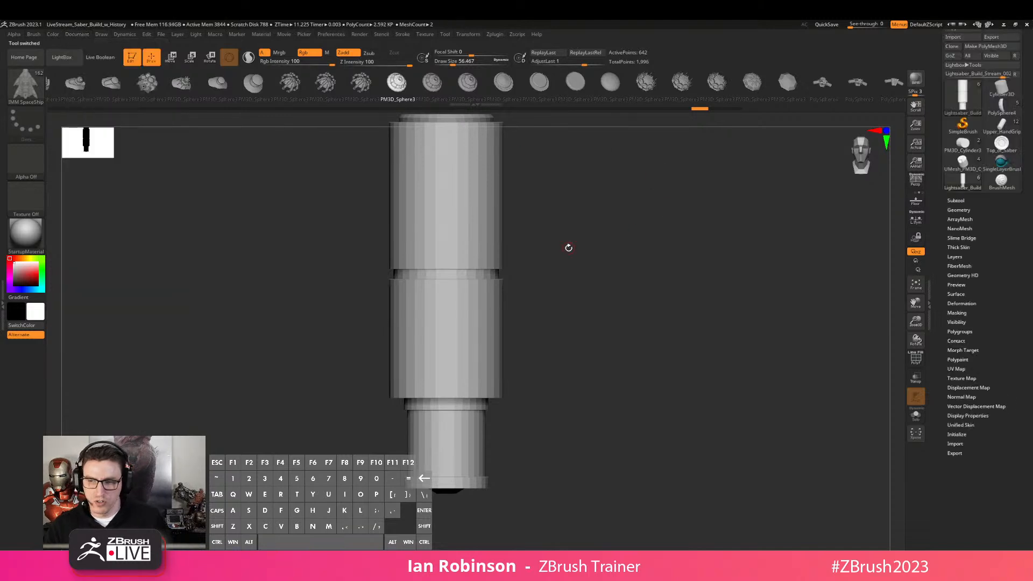
click(83, 35)
click(102, 133)
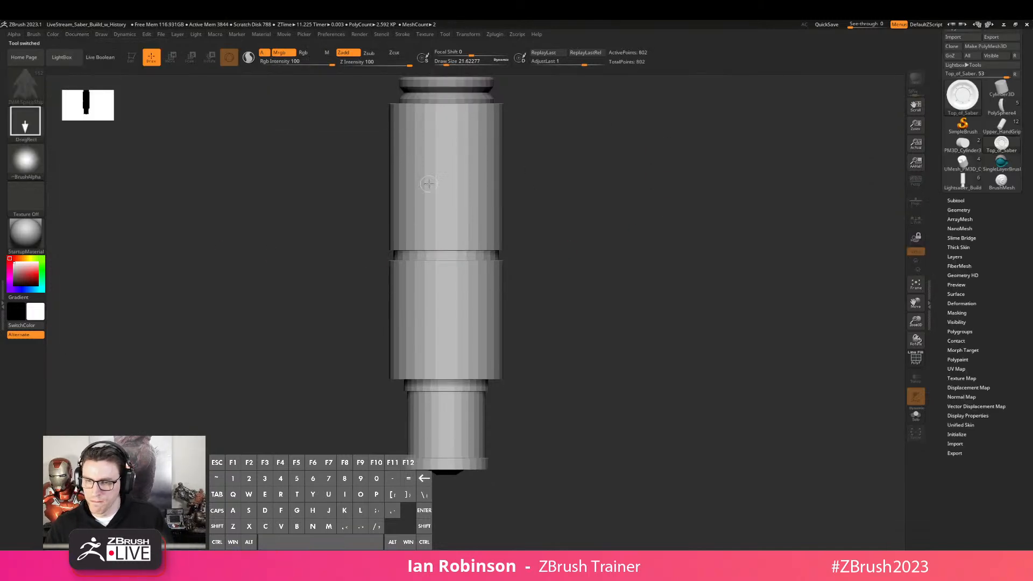
click(1002, 180)
drag(451, 197, 443, 248)
key(w)
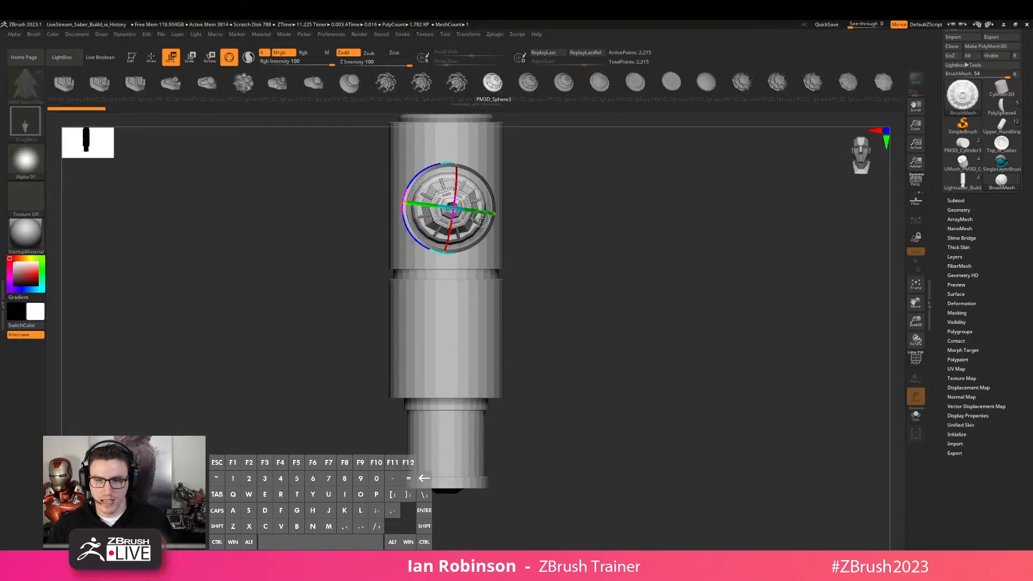
key(q)
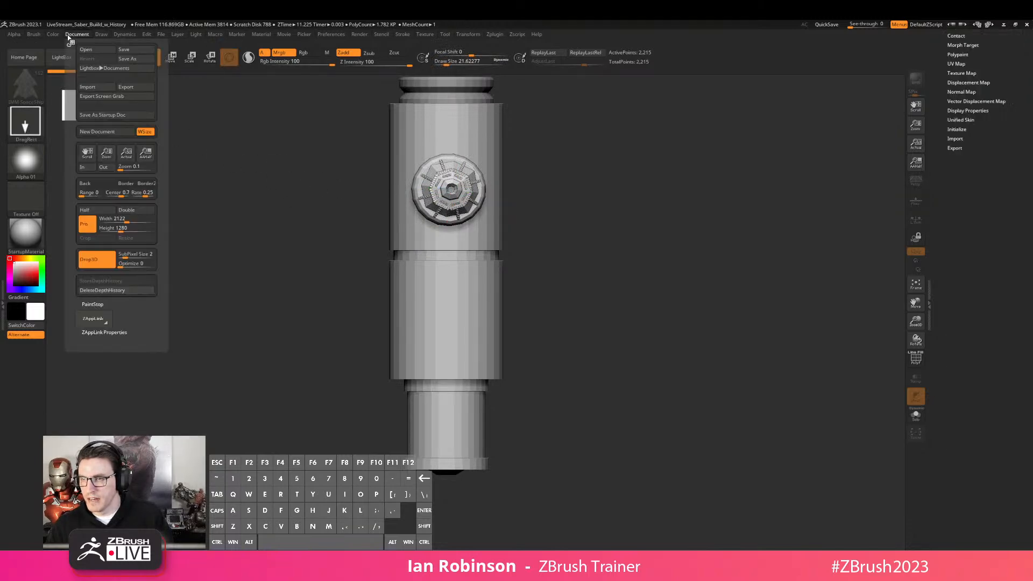
Transfer the placed BrushMesh disc to the handle mesh by switching Drop3D off, inspect it, and undo the transfer
mouse_move(54, 35)
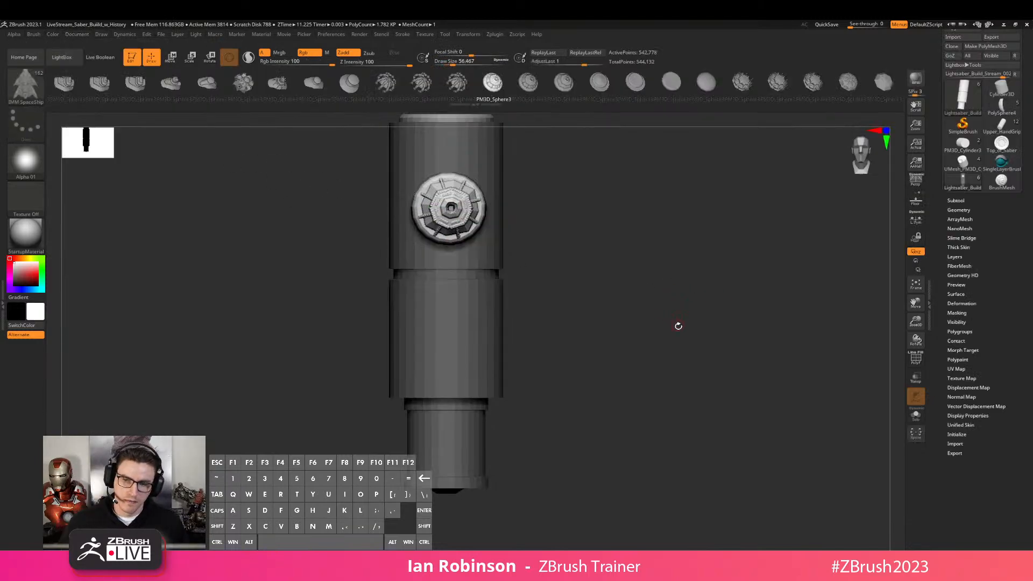
drag(678, 325, 617, 409)
mouse_move(584, 64)
mouse_down()
mouse_move(543, 65)
mouse_move(585, 71)
mouse_up()
key(ctrl+z)
key(ctrl+z)
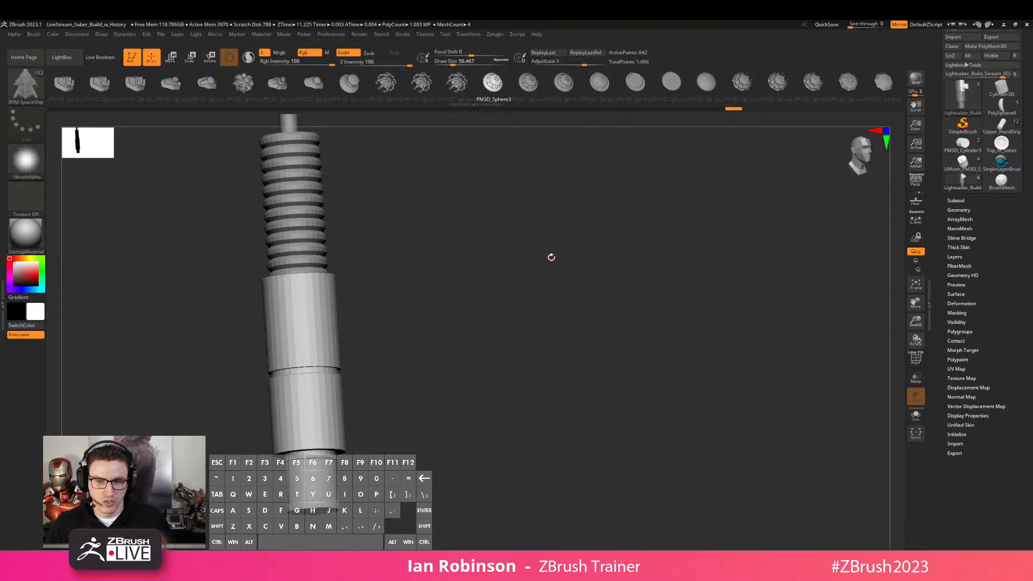
Run GoZ, accept the detected Cinema 4D 2023 and 3ds Max 2023 locations, and skip the 3ds Max file installation
shift+drag(549, 252, 563, 296)
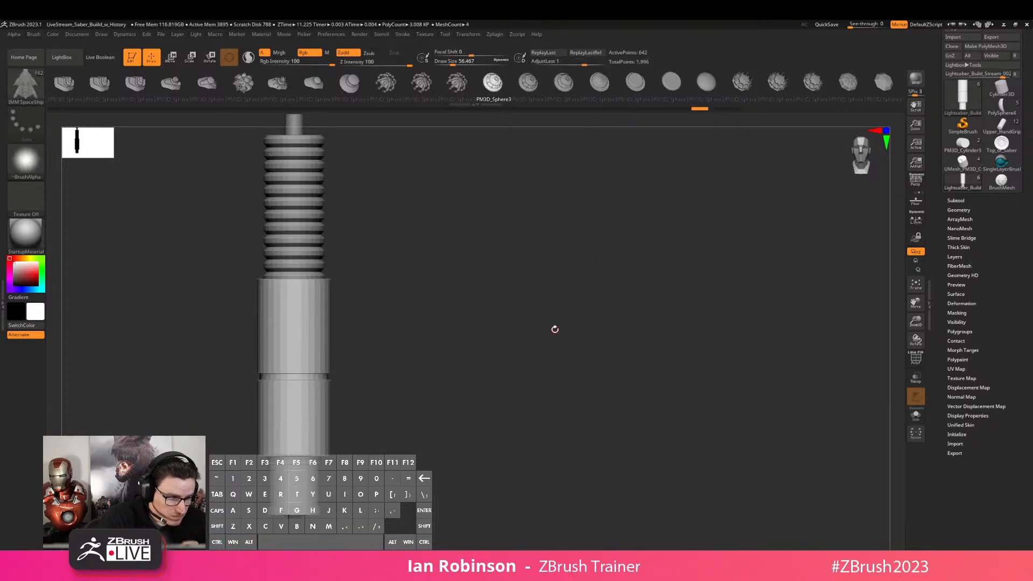
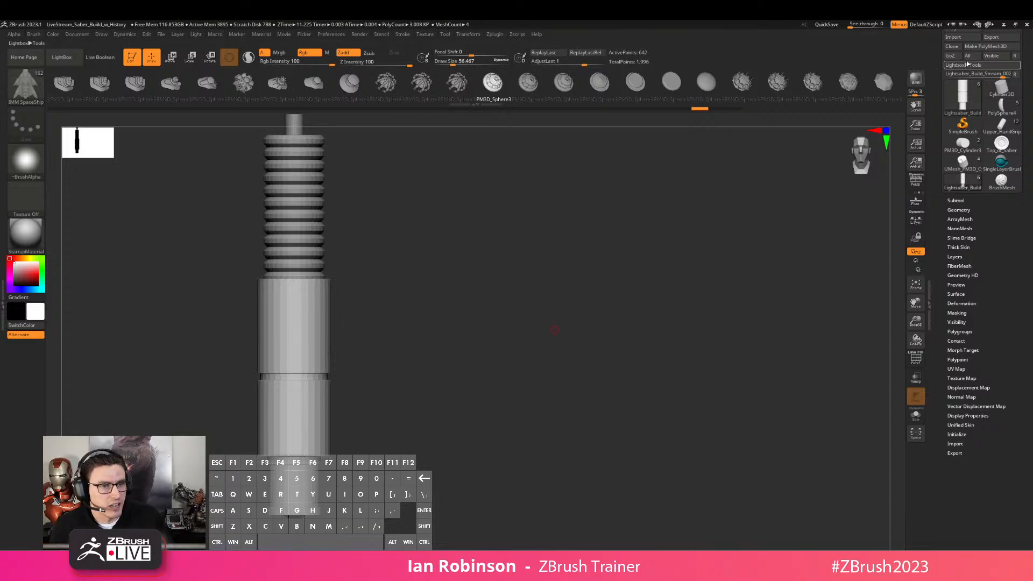
scroll(995, 76, up, 2)
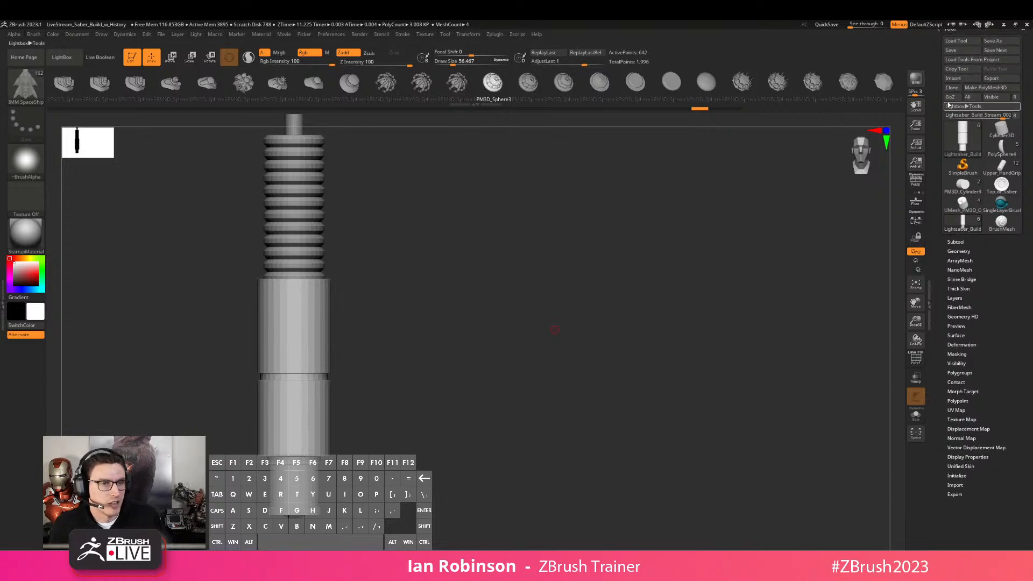
click(952, 98)
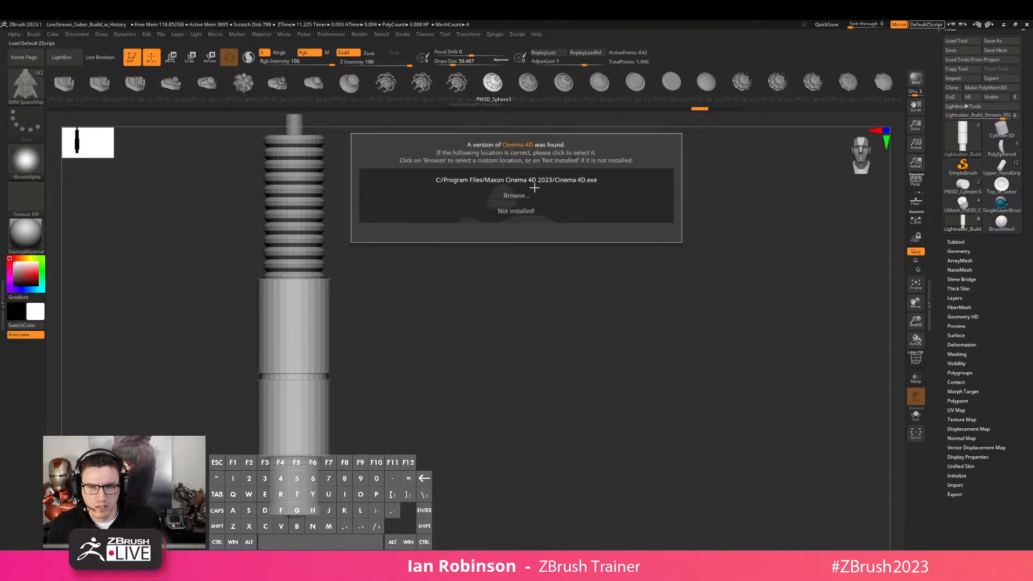
click(534, 180)
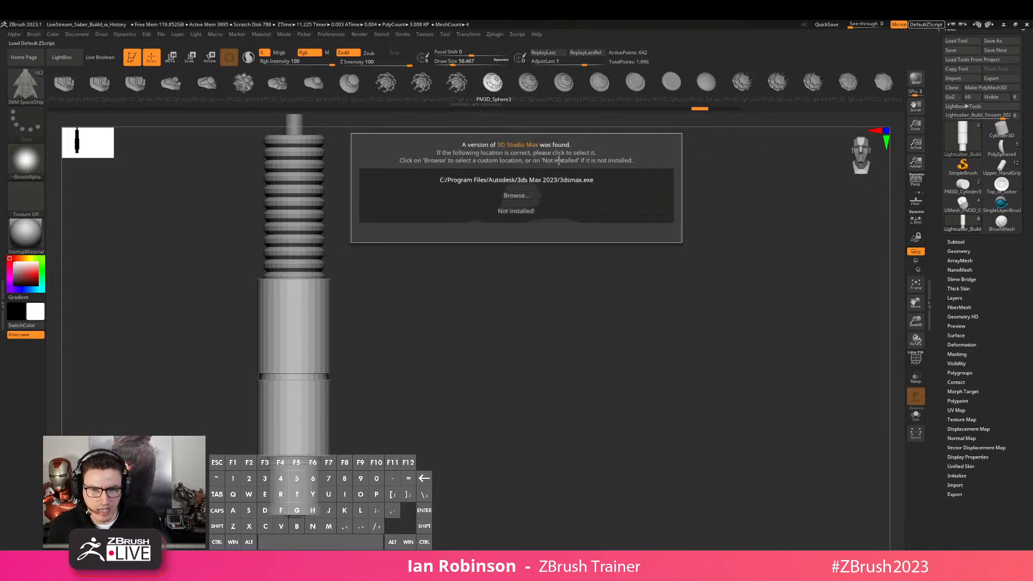
click(555, 180)
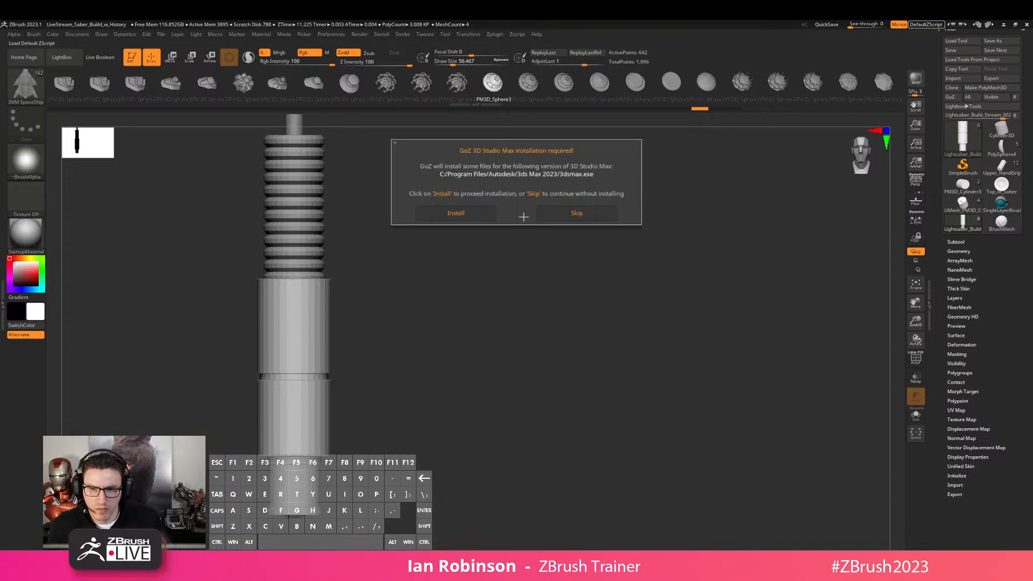
click(577, 213)
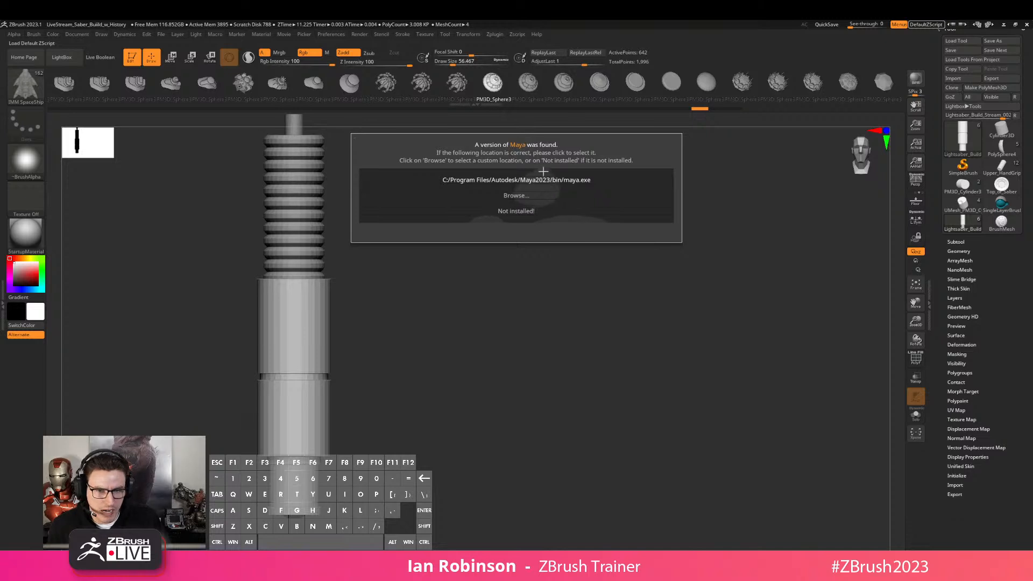
Accept the detected Maya 2023 and Photoshop 2023 locations, skip their GoZ file installations, and cancel choosing the GoZ target application
click(565, 184)
click(578, 221)
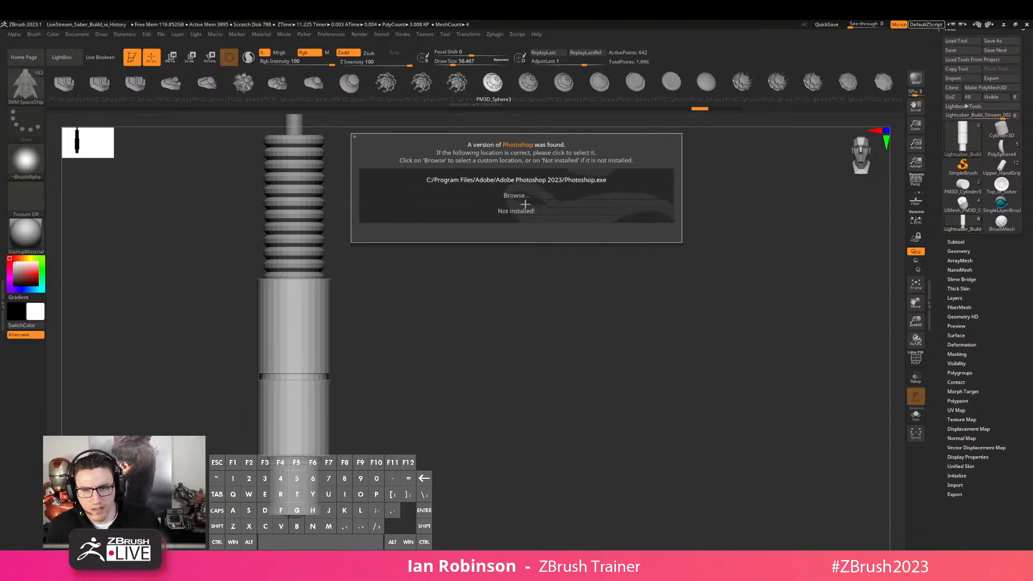
click(535, 180)
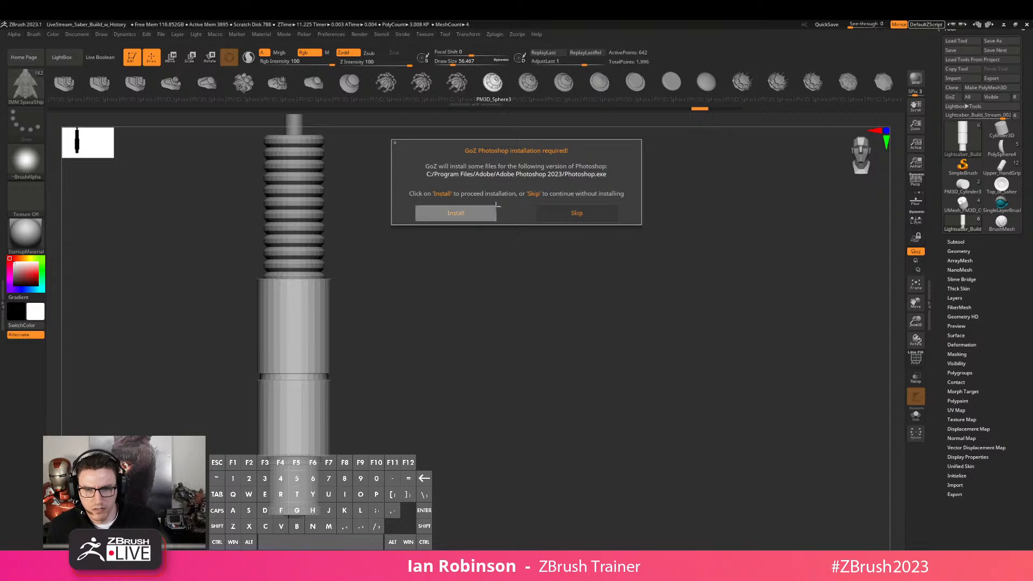
click(518, 212)
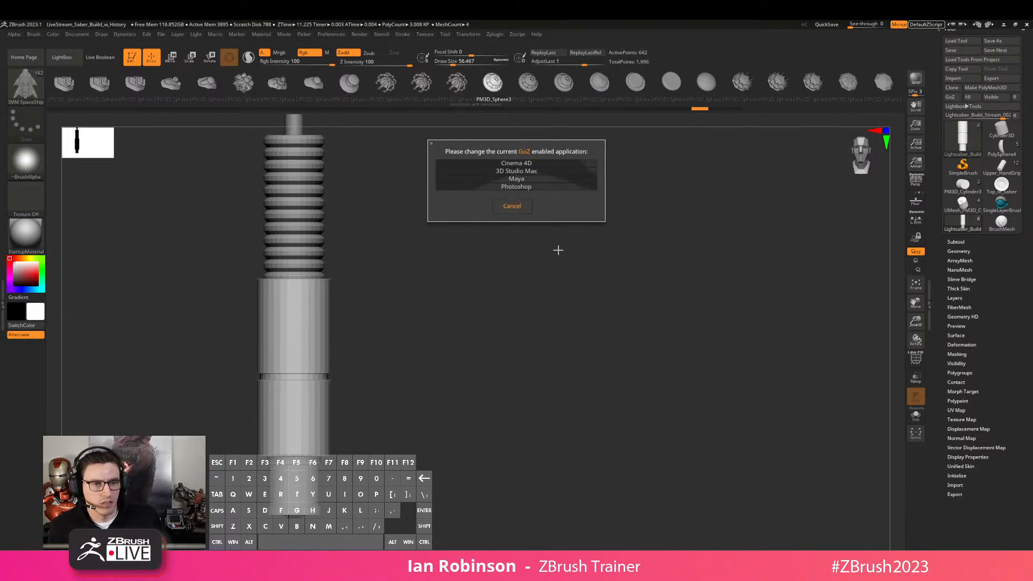
click(512, 206)
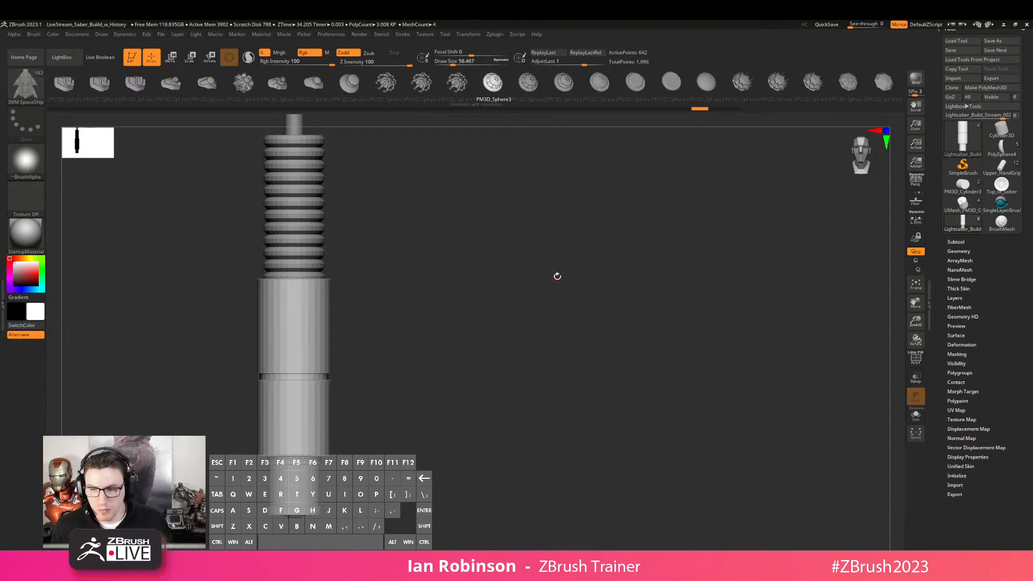
Switch to the finished Upper_HandGrip lightsaber tool, stamp a snapshot of it on the canvas, and place the live model beside it
alt+drag(607, 336, 696, 323)
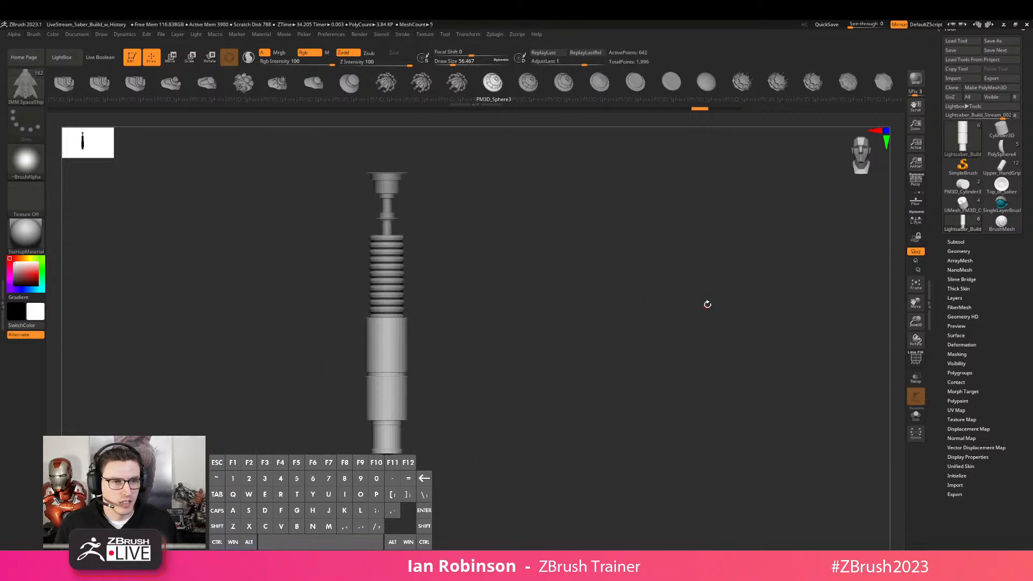
click(1001, 167)
mouse_move(679, 267)
mouse_down()
mouse_move(699, 312)
mouse_move(694, 346)
mouse_move(662, 351)
mouse_move(687, 352)
mouse_move(718, 285)
mouse_move(650, 279)
mouse_move(523, 325)
mouse_move(540, 350)
mouse_move(524, 360)
mouse_move(573, 369)
mouse_move(598, 364)
mouse_move(549, 293)
mouse_move(494, 240)
mouse_move(453, 226)
mouse_move(464, 261)
mouse_move(497, 260)
mouse_up()
key(shift+s)
alt+drag(429, 309, 789, 300)
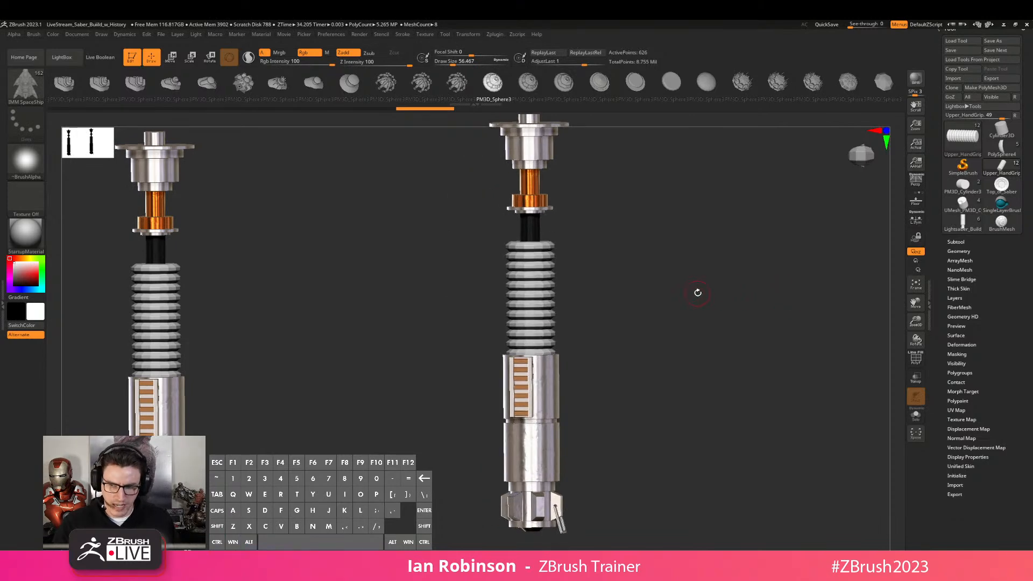
drag(687, 276, 712, 263)
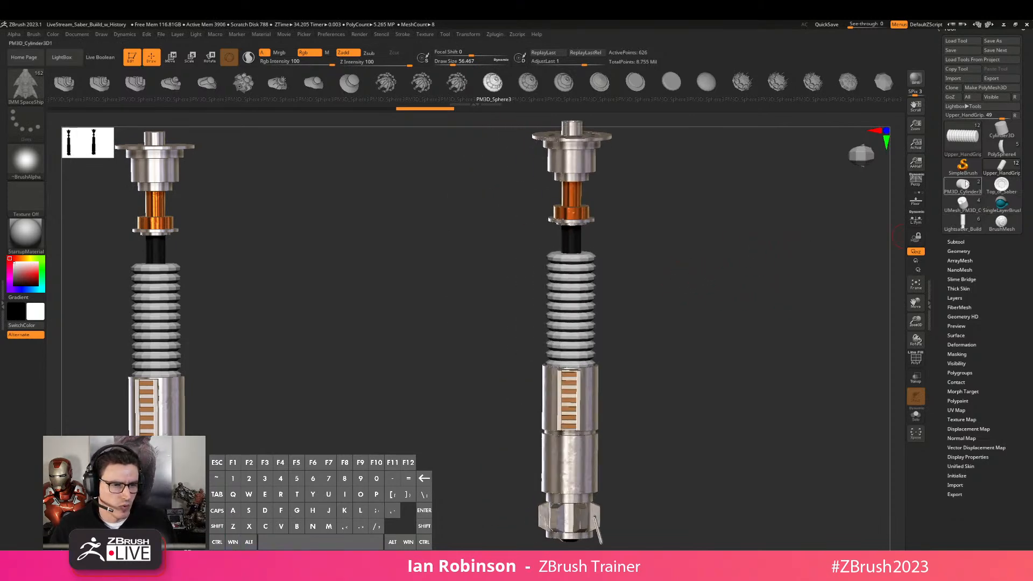
Switch back to the Lightsaber_Build tool beside the snapshot, and clear the snapshot from the canvas
click(963, 204)
click(979, 226)
alt+drag(840, 204, 617, 221)
drag(617, 222, 593, 242)
alt+drag(594, 242, 700, 243)
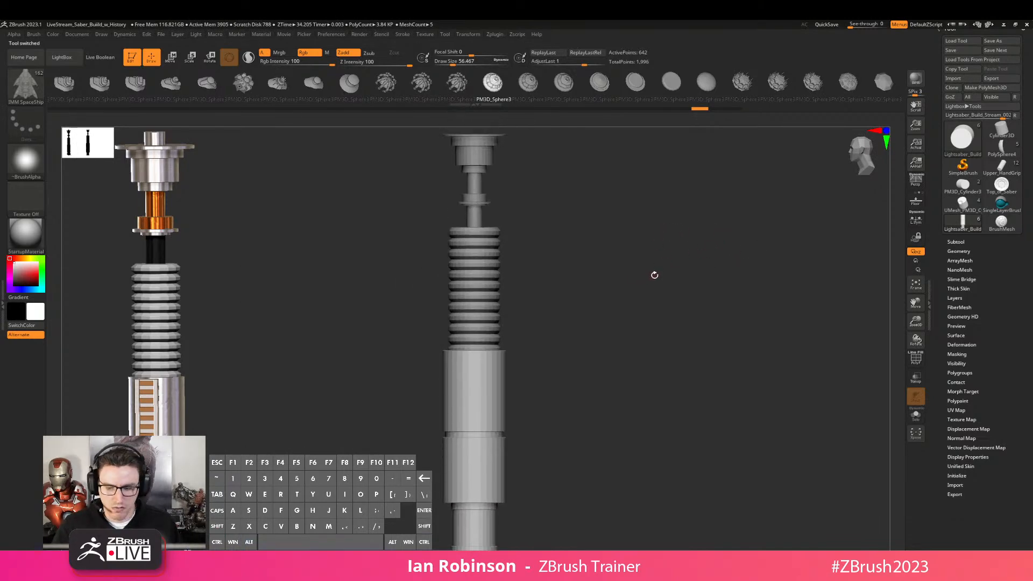
key(ctrl+n)
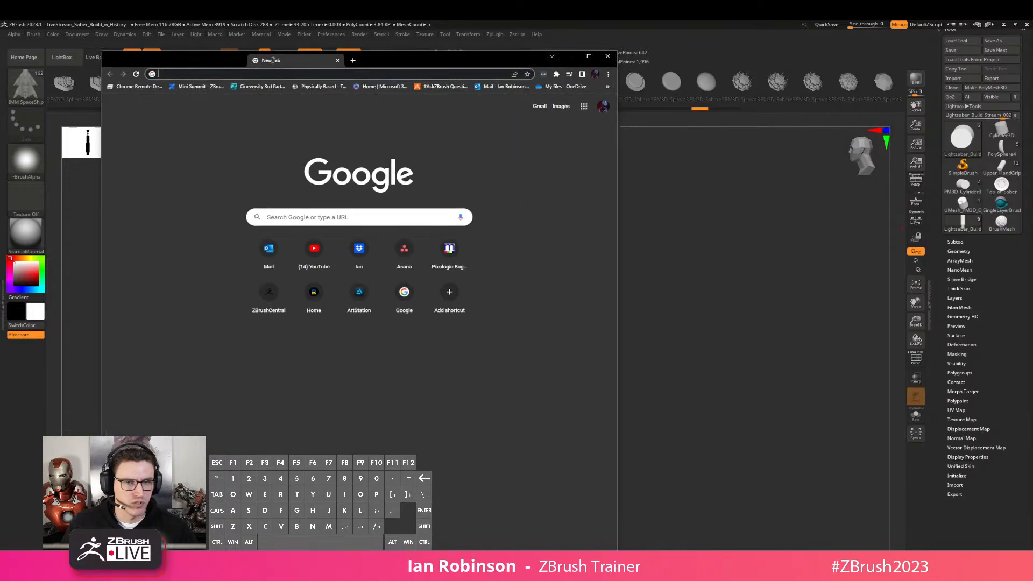
Switch to the web browser, search Google for "lukes lightsaber", and look through the image results
click(326, 198)
text(lu)
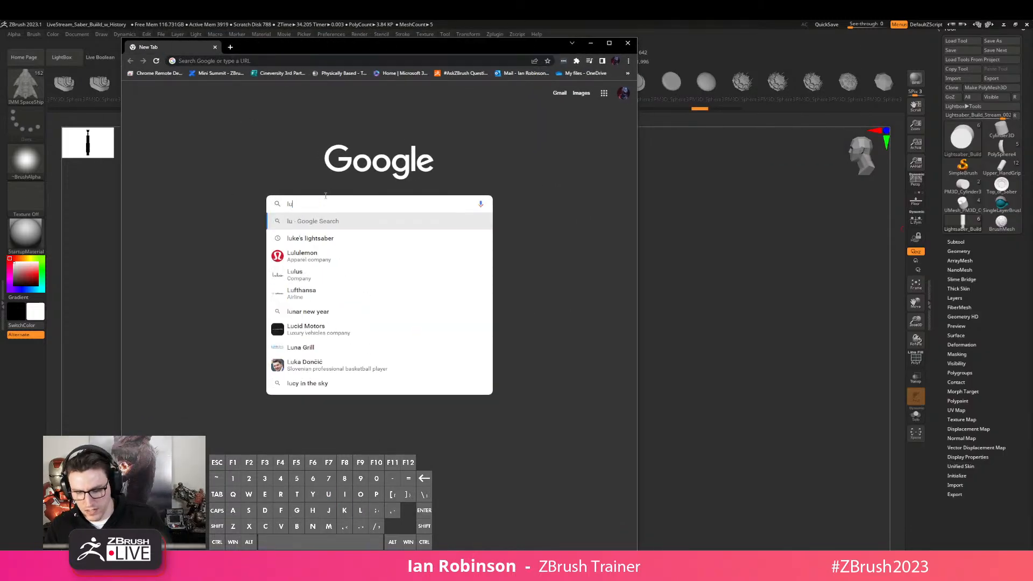
text(kes lightsaber)
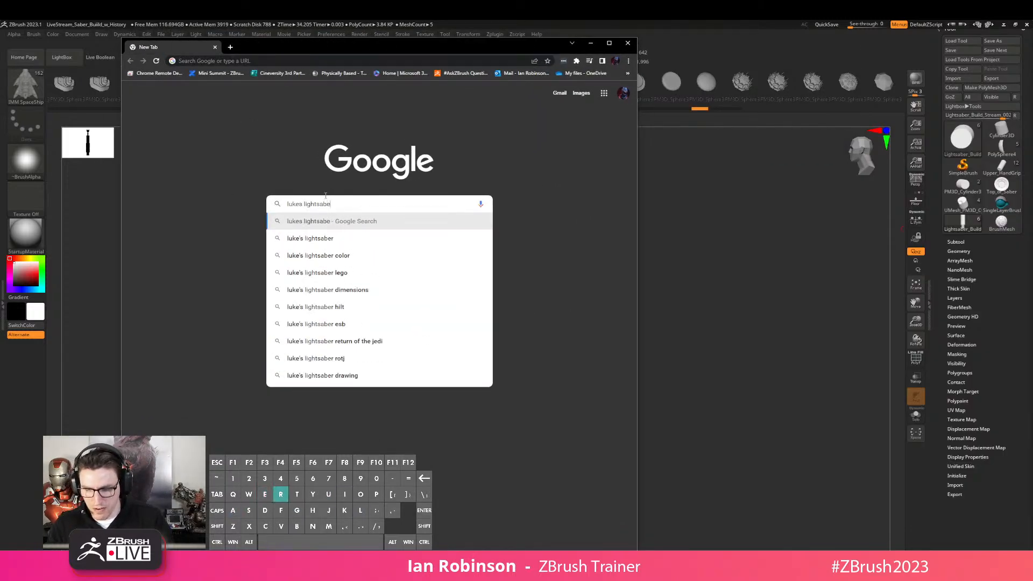
key(Return)
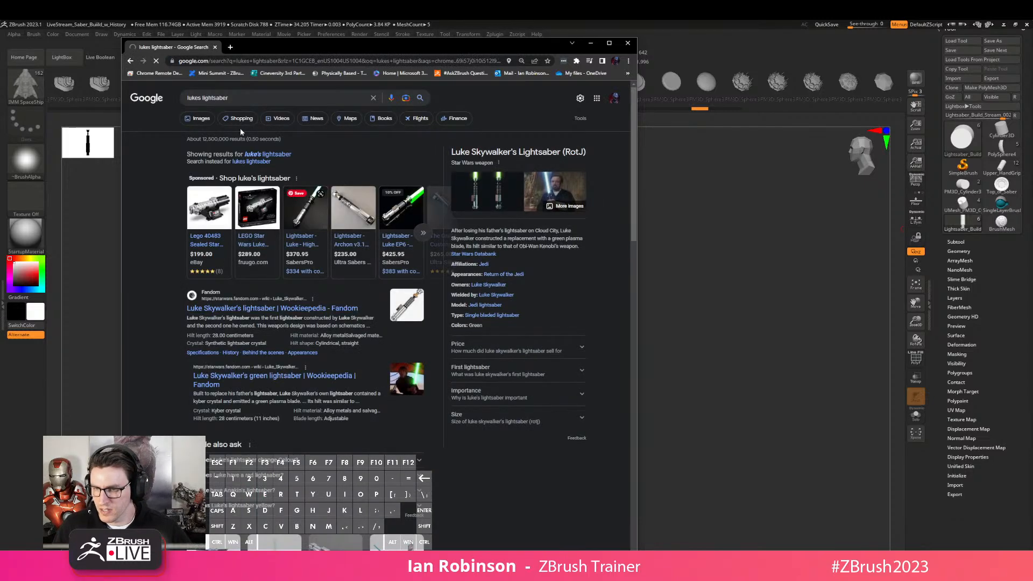
click(199, 119)
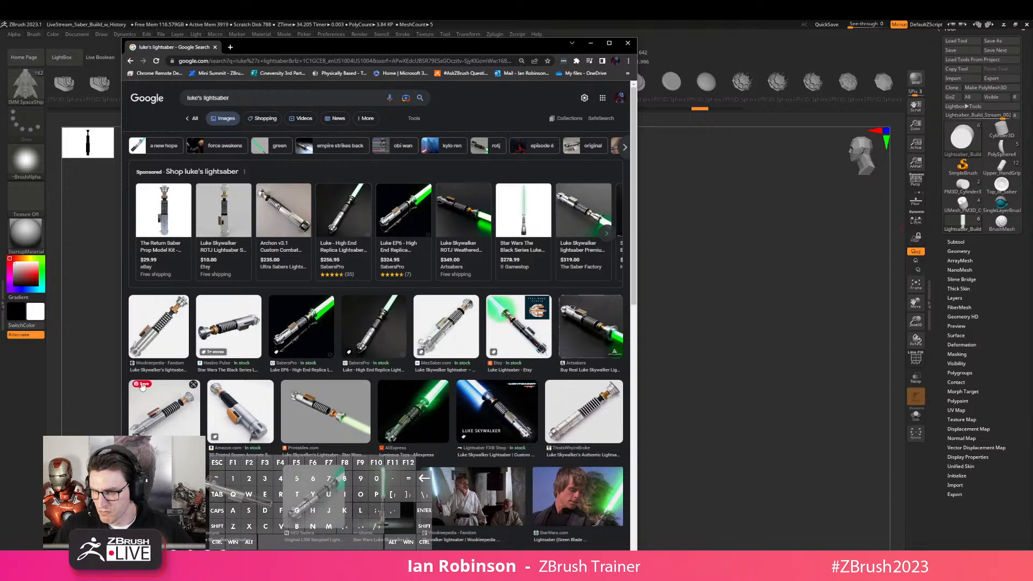
scroll(437, 328, down, 2)
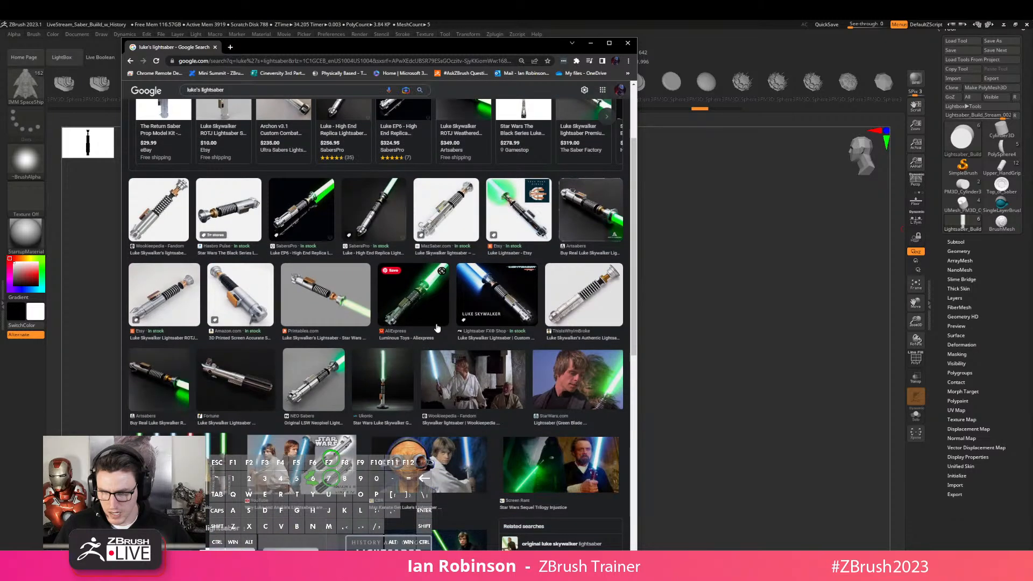
Open the Luke Skywalker's Authentic Lightsaber picture, save it as luke-skywalkers-authentic-lightsaber_400x333.jpg, and return to ZBrush
click(600, 296)
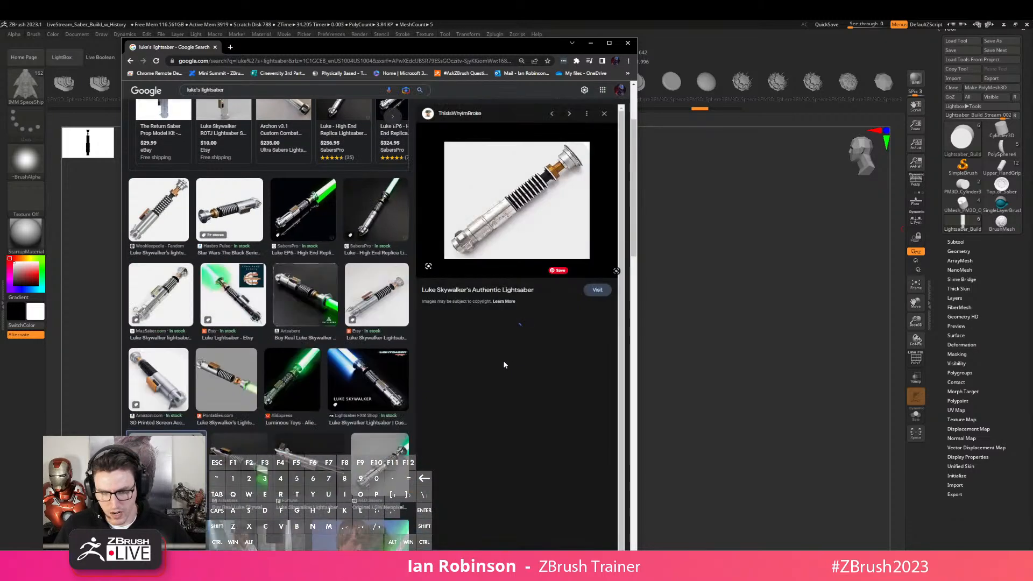
right_click(516, 202)
click(538, 291)
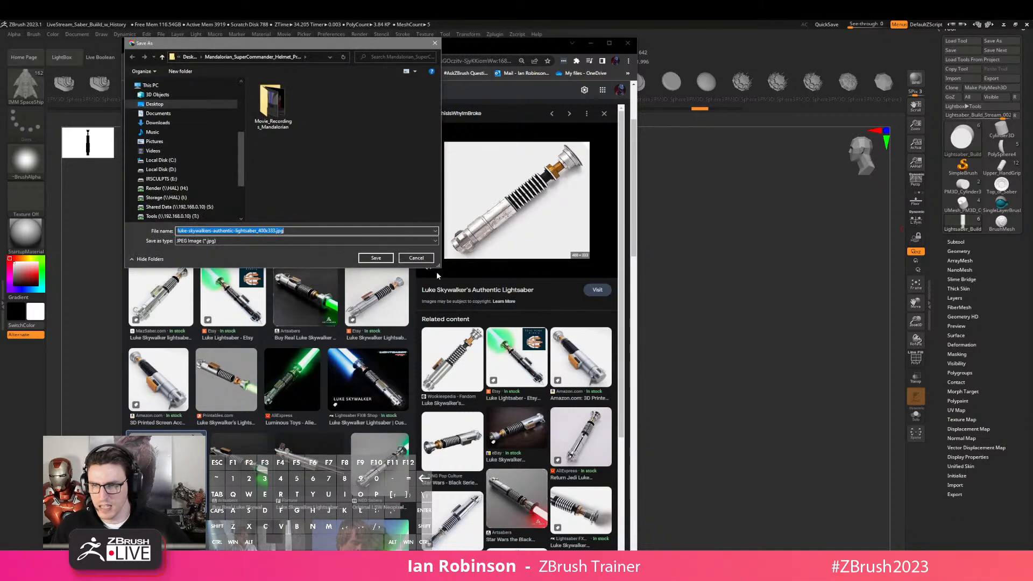
key(Return)
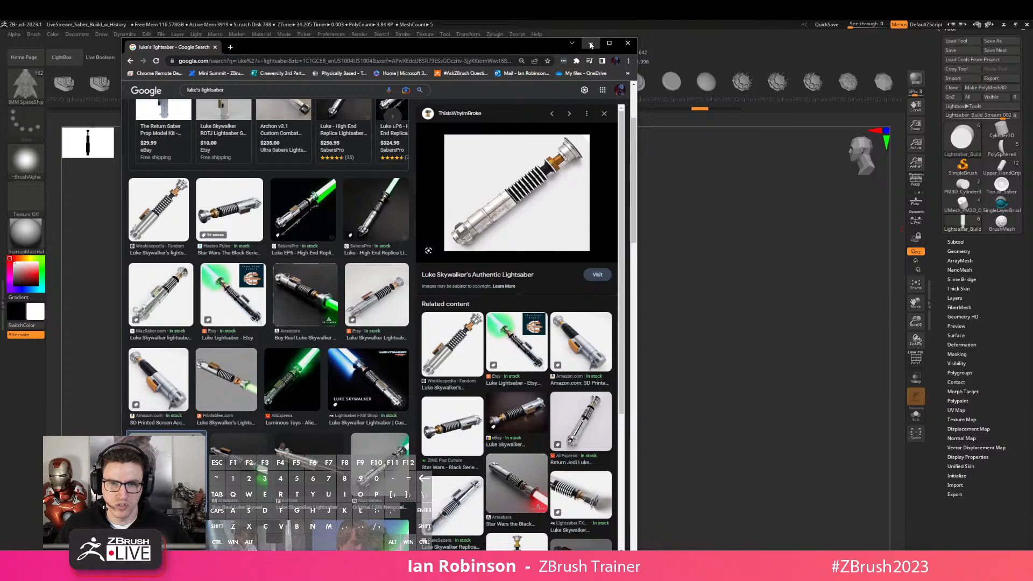
click(590, 45)
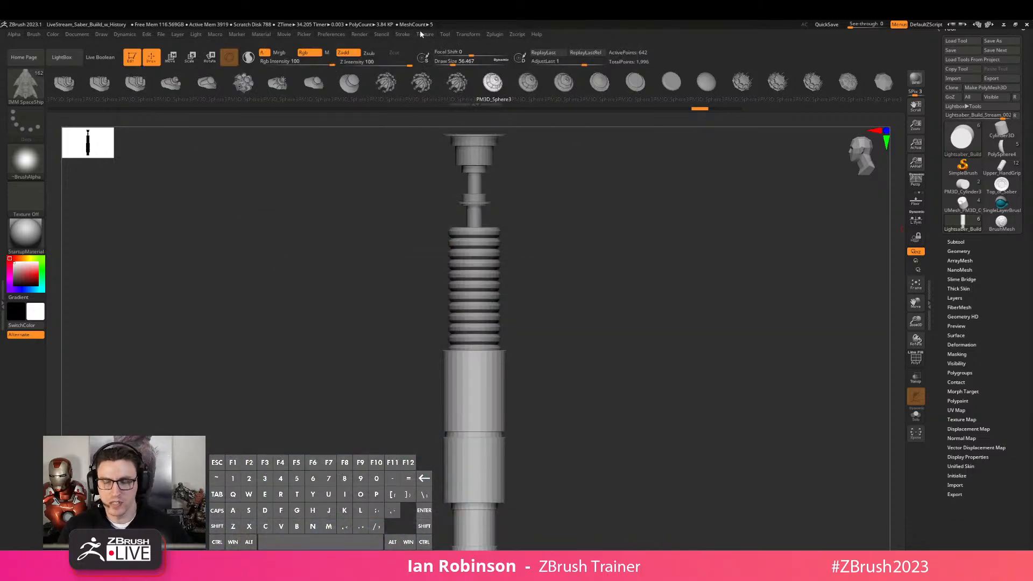
Insert a Plane3D as a new subtool below the lightsaber parts and isolate it with Solo
click(965, 244)
drag(959, 236, 959, 239)
click(958, 239)
click(956, 239)
drag(946, 287, 946, 308)
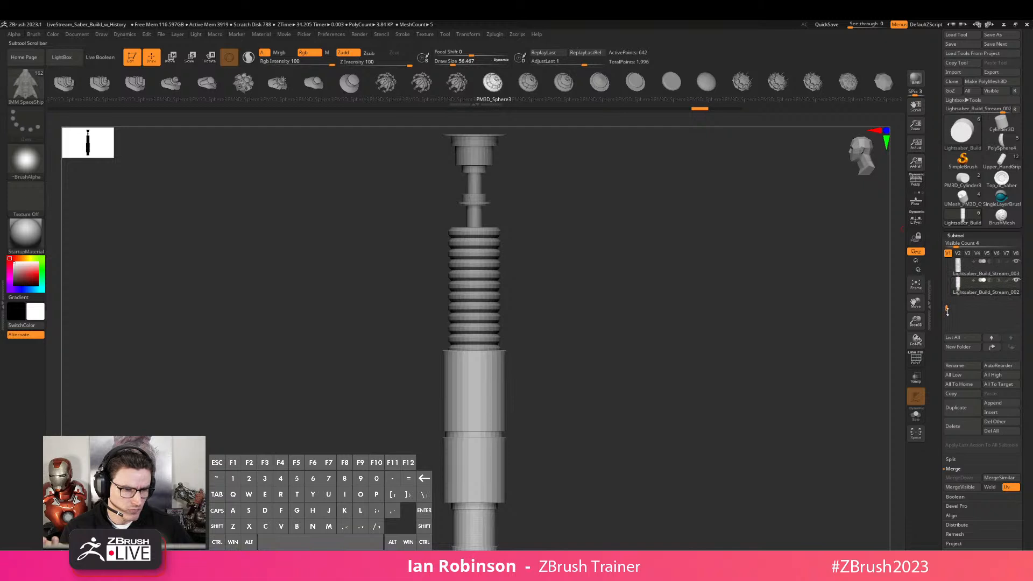
click(997, 413)
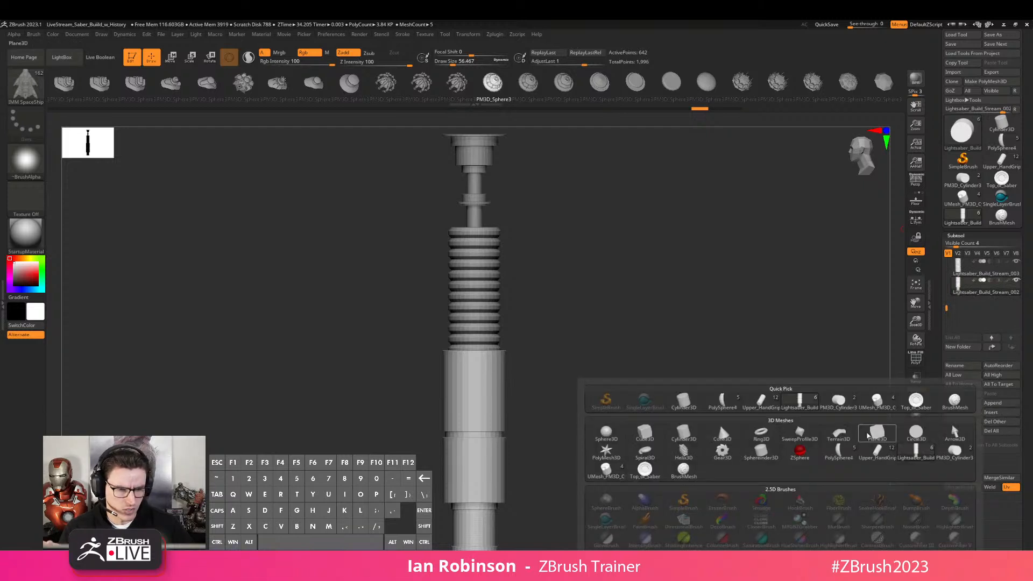
click(883, 439)
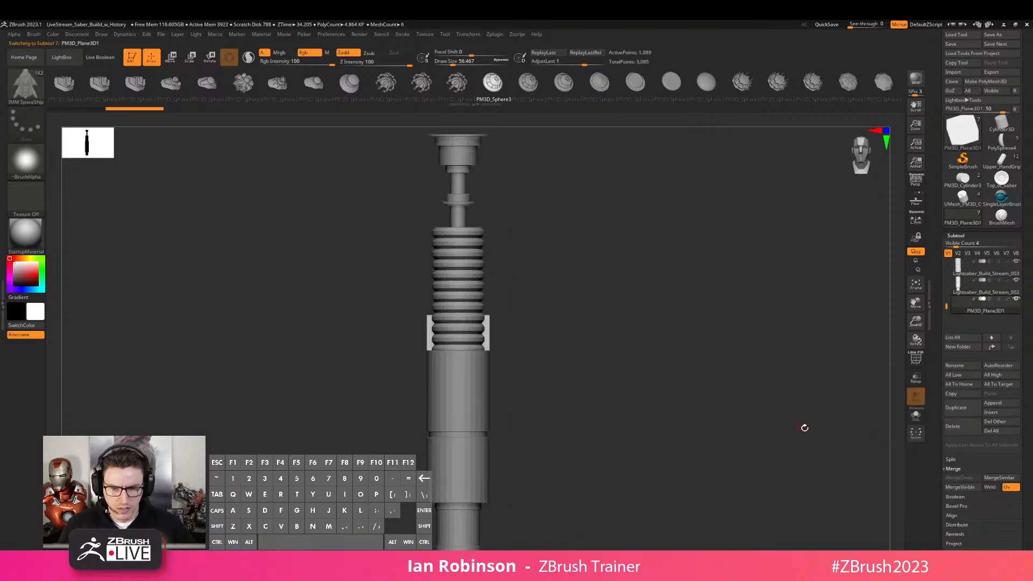
click(916, 414)
Start importing an image for the plane's texture map, and look for the reference picture in the Lightsaber and Downloads folders
scroll(984, 357, down, 6)
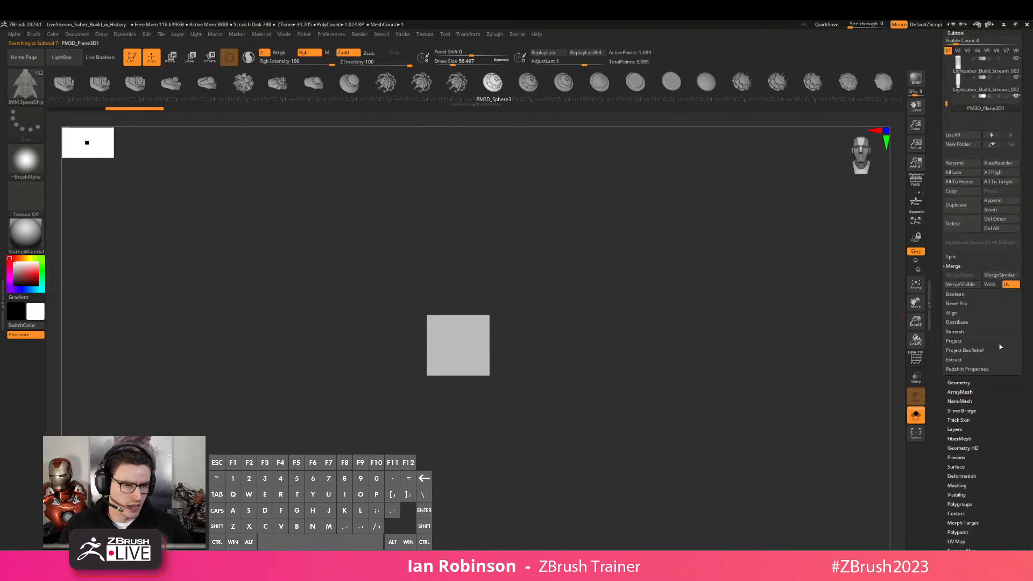
click(961, 424)
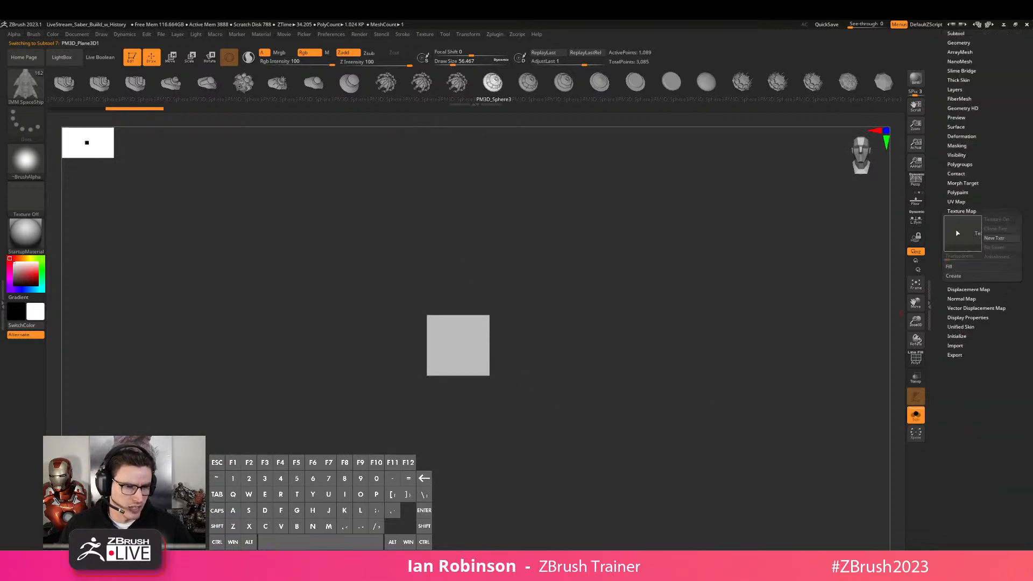
click(955, 231)
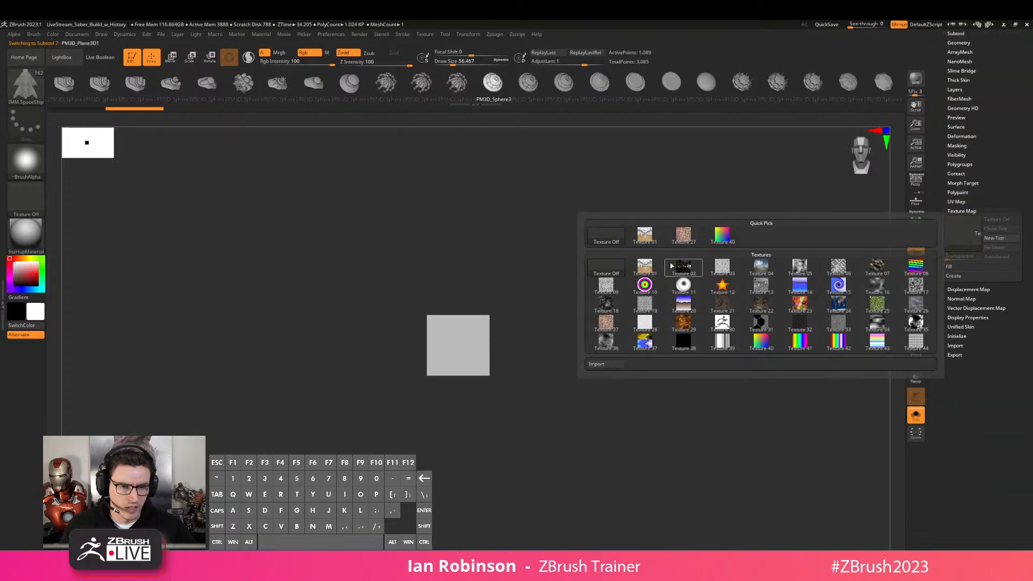
click(605, 365)
click(147, 167)
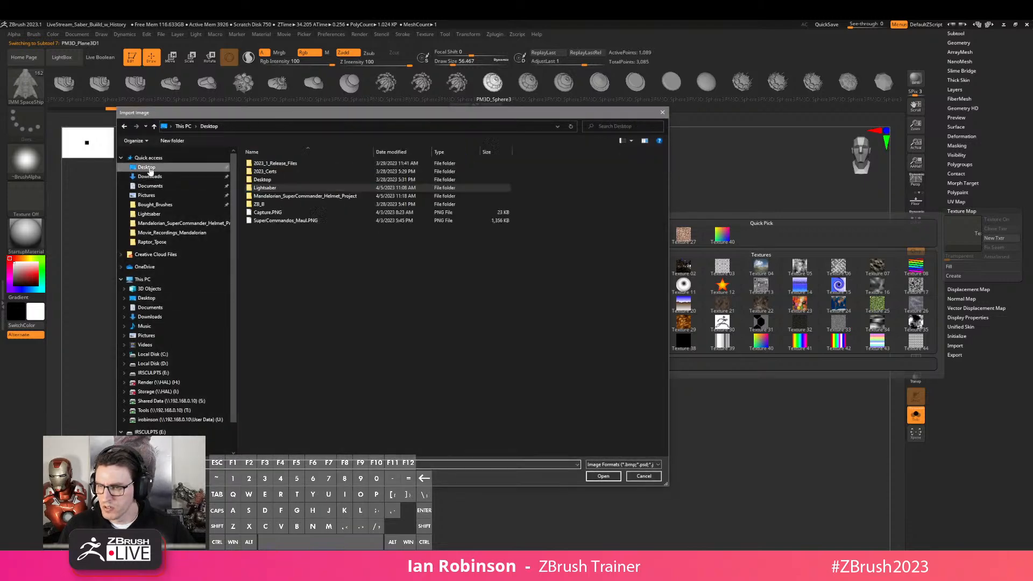
double_click(284, 189)
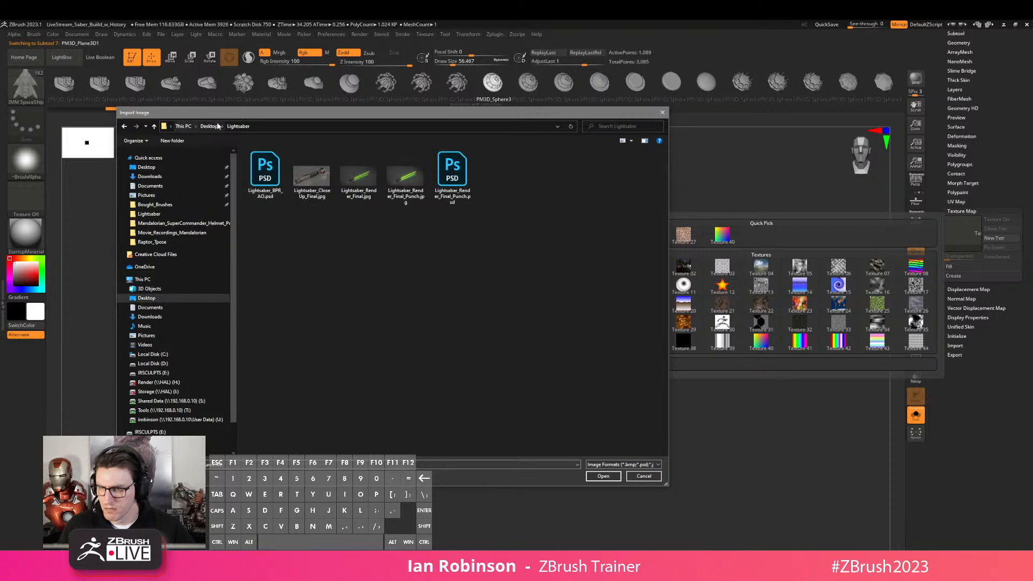
click(216, 126)
click(149, 176)
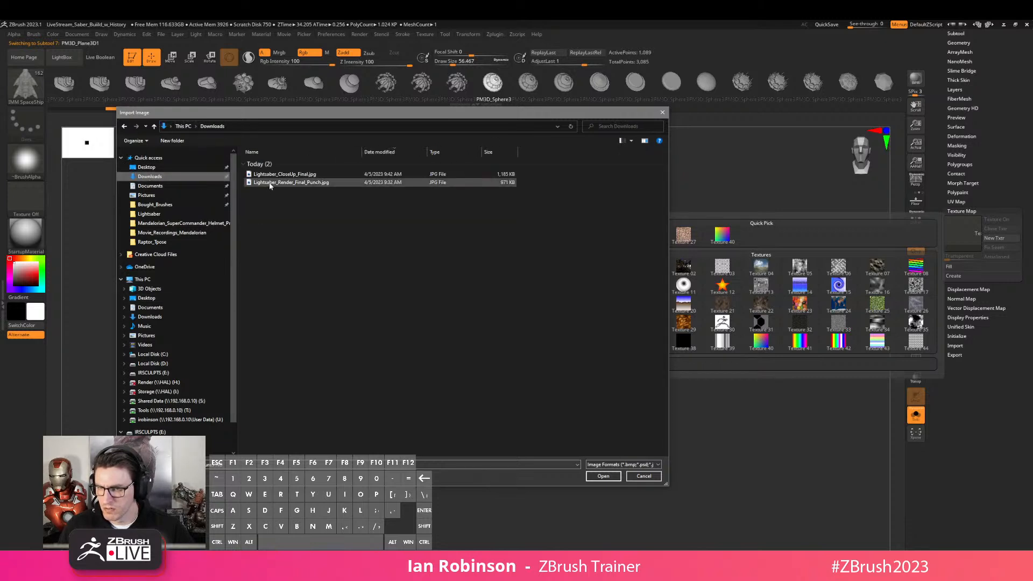
Look for the reference image in the Desktop's Lightsaber folder, and check the browser's save location for the Luke Skywalker lightsaber picture
click(172, 169)
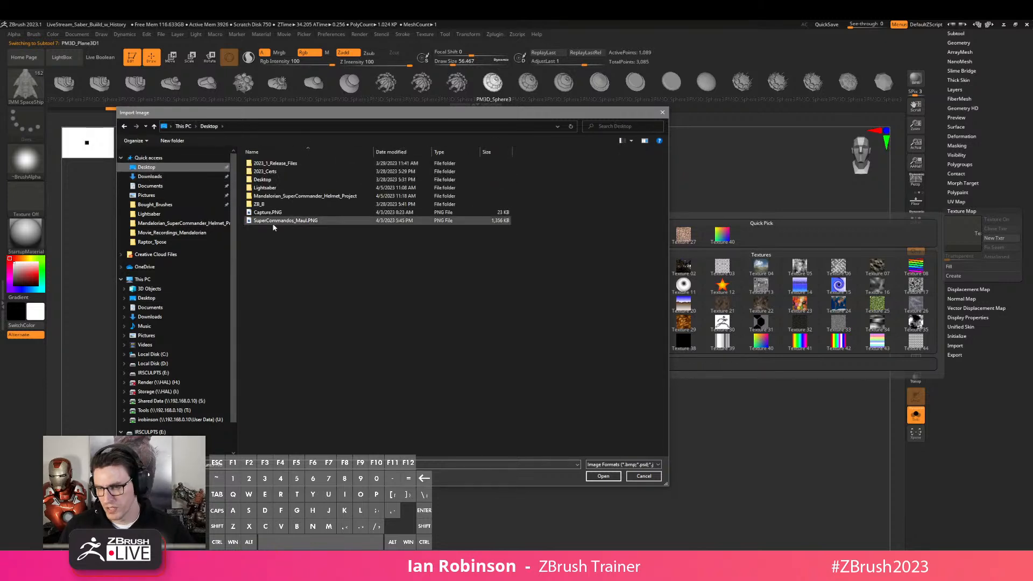
double_click(268, 189)
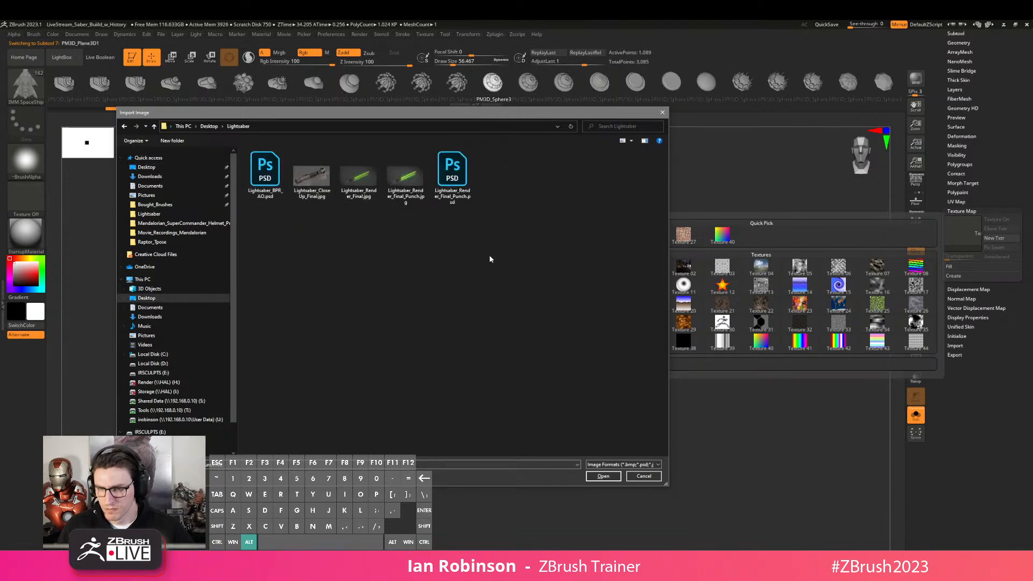
key(alt+Tab)
key(alt+Tab)
key(alt+Tab)
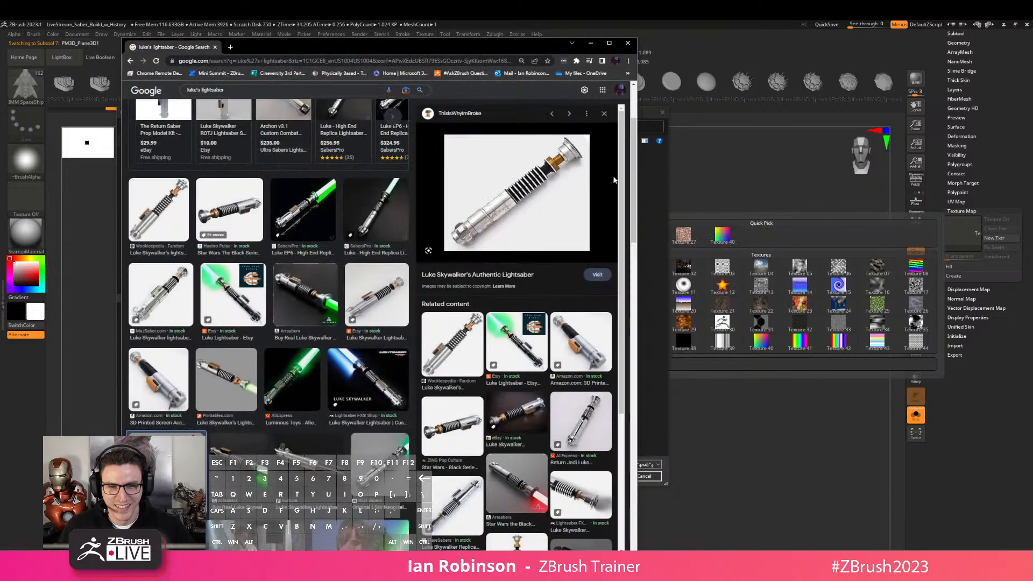
right_click(516, 173)
click(547, 254)
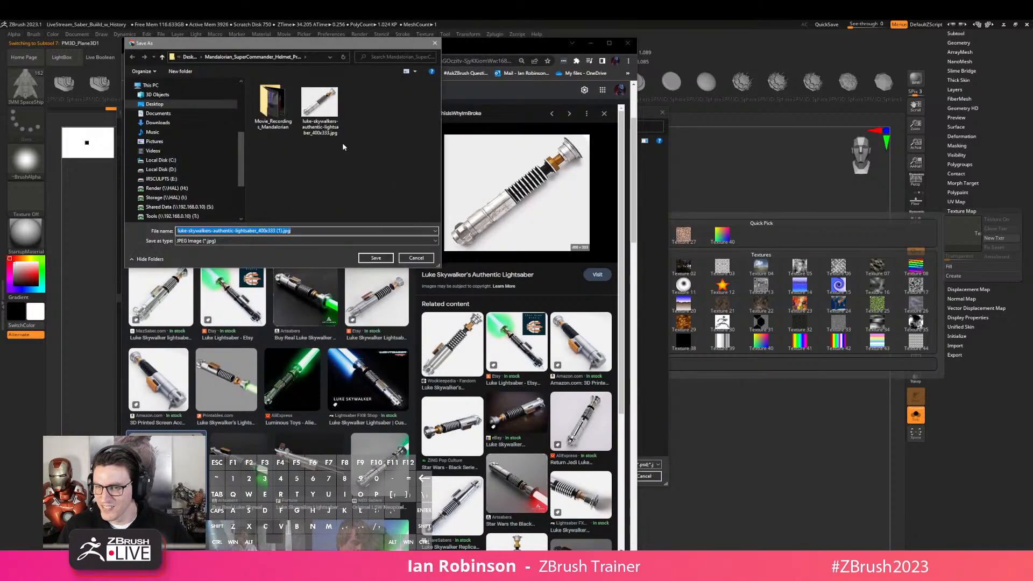
click(376, 258)
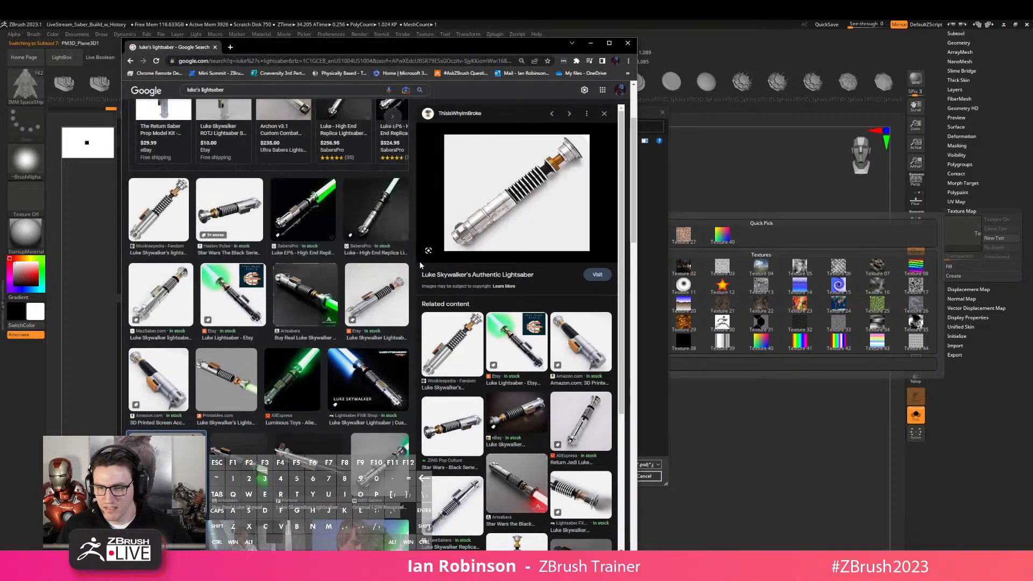
key(Escape)
click(653, 294)
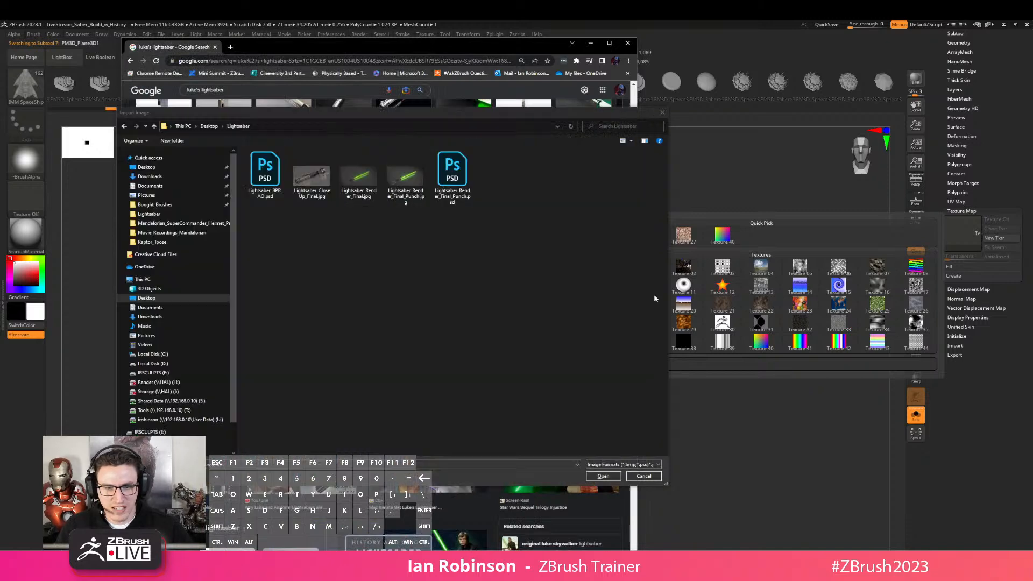
Import luke-skywalkers-authentic-lightsaber_400x333.jpg from the Mandalorian_SuperCommander_Helmet_Project folder as the plane's texture map
click(210, 126)
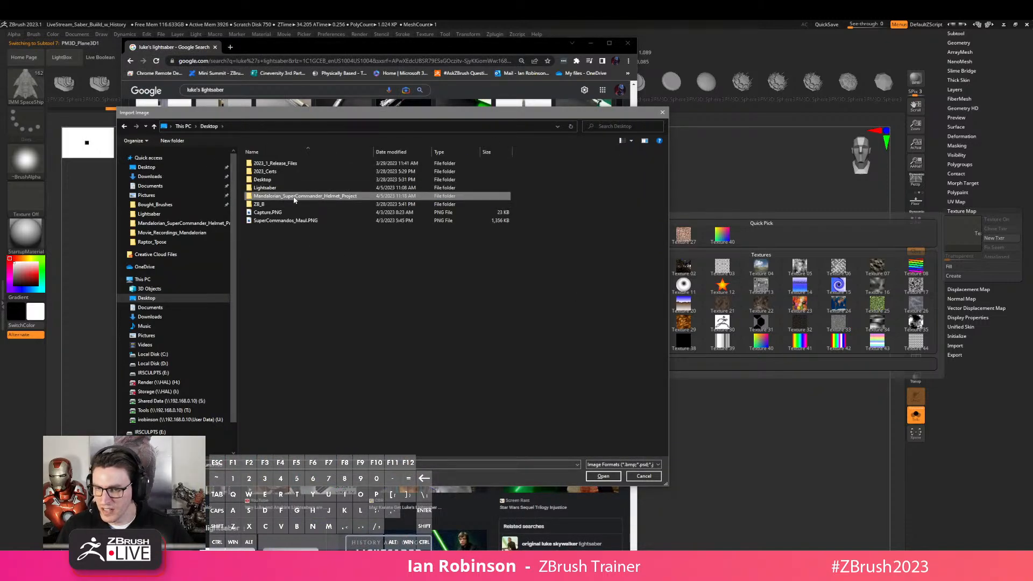
double_click(329, 197)
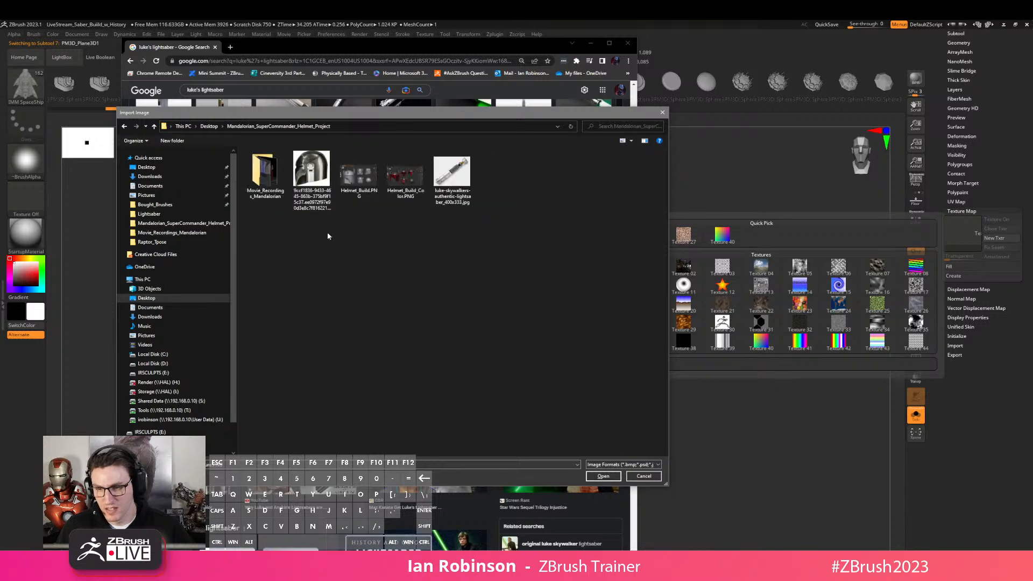
click(452, 193)
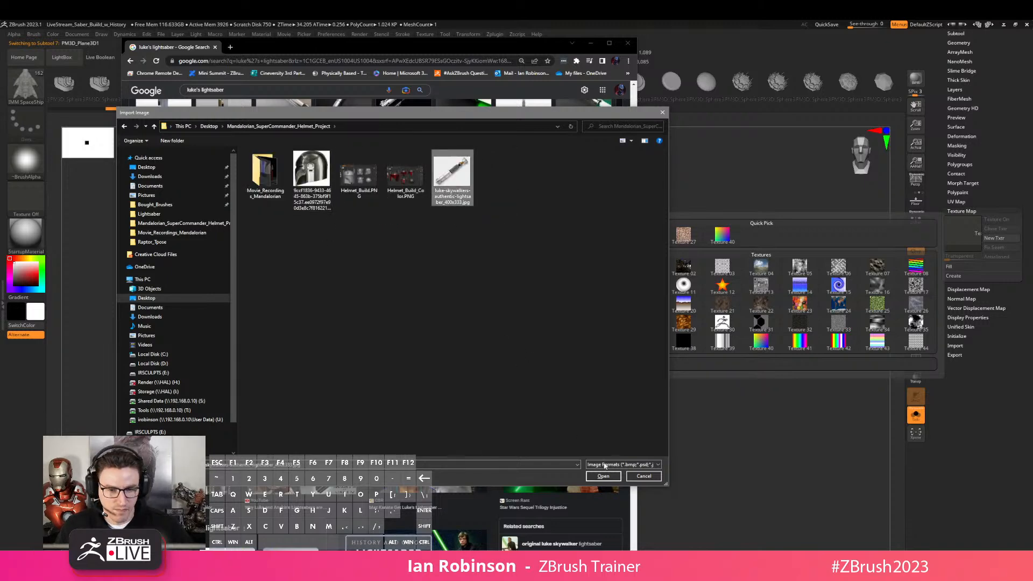
click(604, 477)
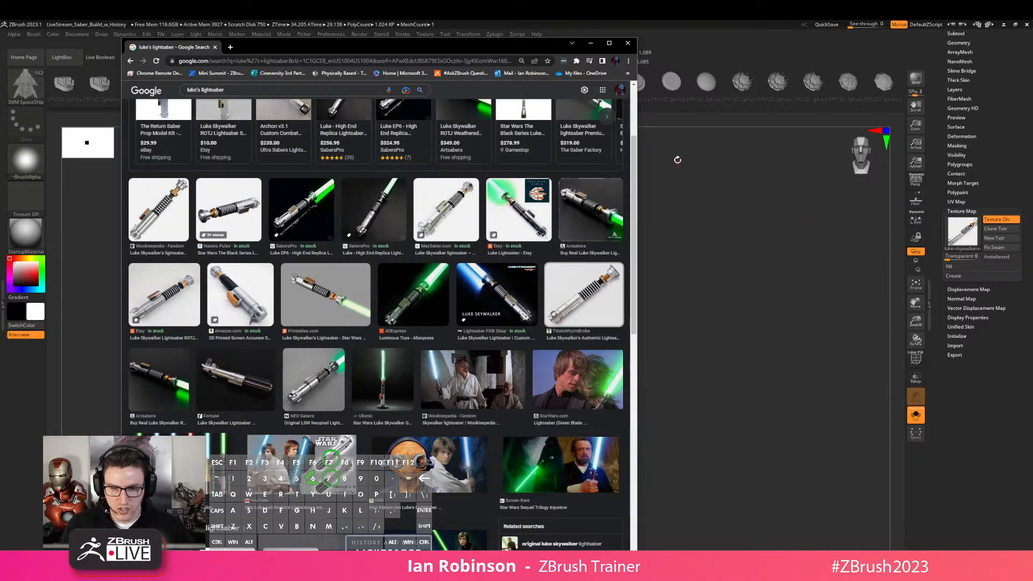
Try moving the textured plane, undo the change, and turn off its texture display
click(678, 175)
key(space)
alt+drag(709, 300, 611, 296)
key(w)
mouse_move(482, 368)
shift+mouse_down()
mouse_move(498, 398)
mouse_move(474, 436)
mouse_move(486, 430)
shift+mouse_up()
key(ctrl+z)
key(q)
click(997, 219)
scroll(959, 210, up, 5)
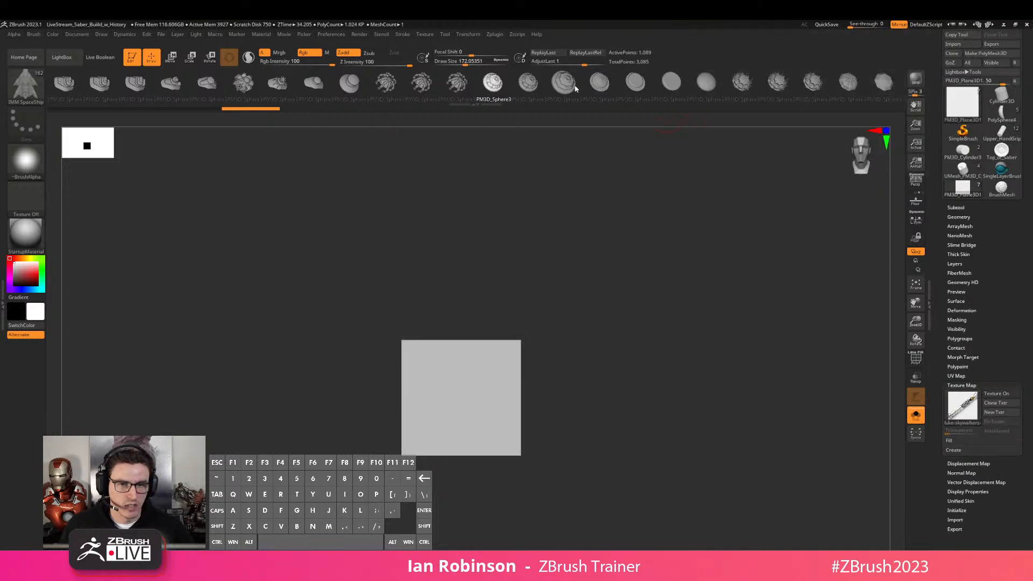
Import luke-skywalkers-authentic-lightsaber_400x333.jpg into the general texture library and add it to Spotlight
click(432, 35)
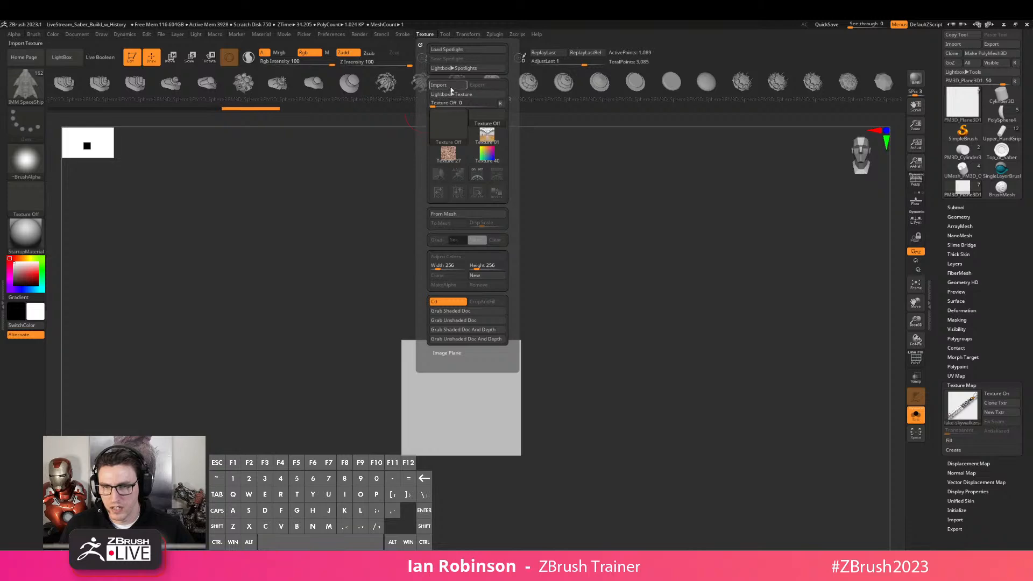
click(439, 86)
click(439, 178)
key(Return)
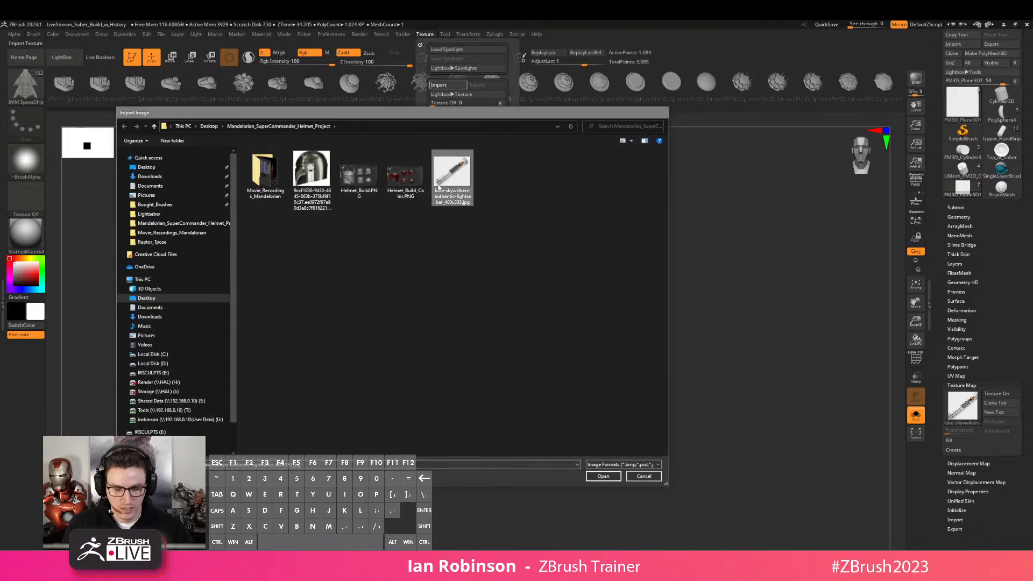
click(425, 35)
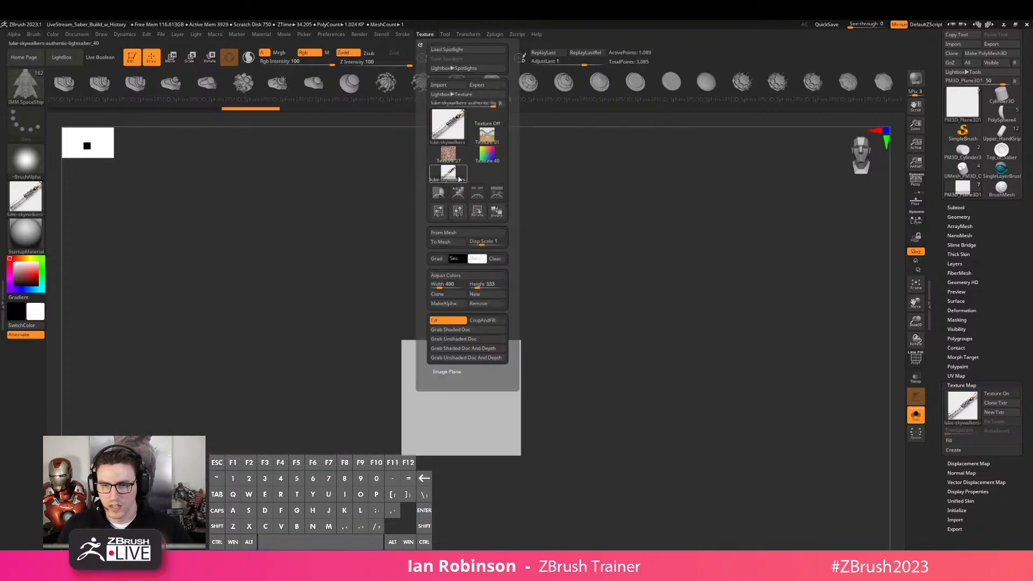
click(496, 195)
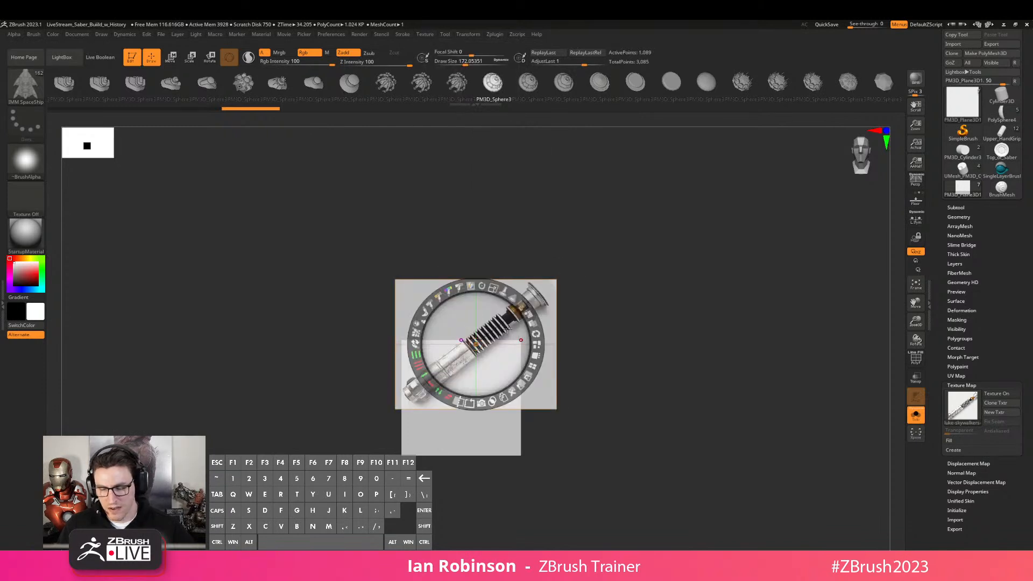
Move the Spotlight image beside the plane, enlarge it and rotate it until the lightsaber stands upright
drag(493, 290, 219, 292)
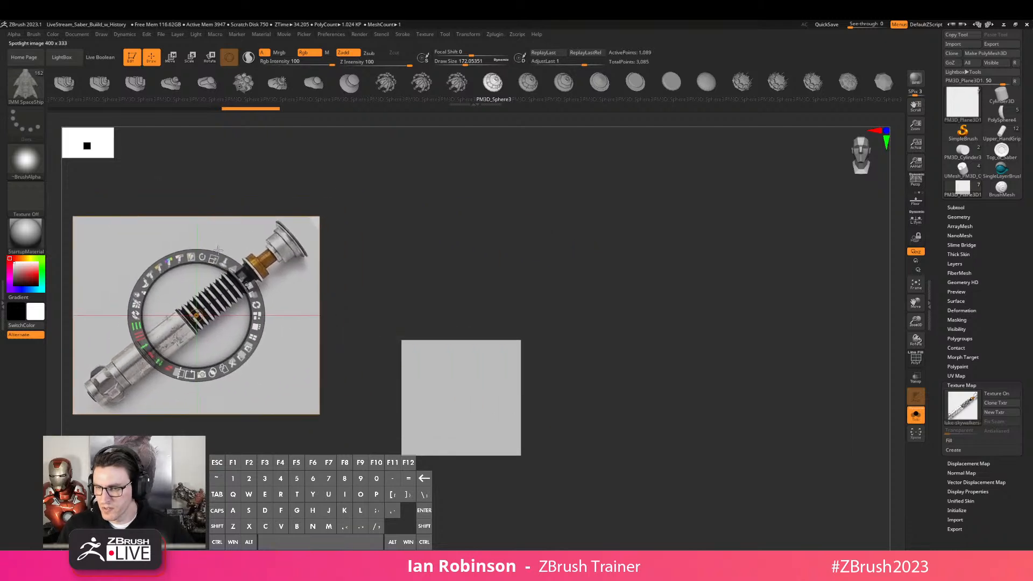
drag(201, 254, 129, 261)
drag(234, 305, 193, 284)
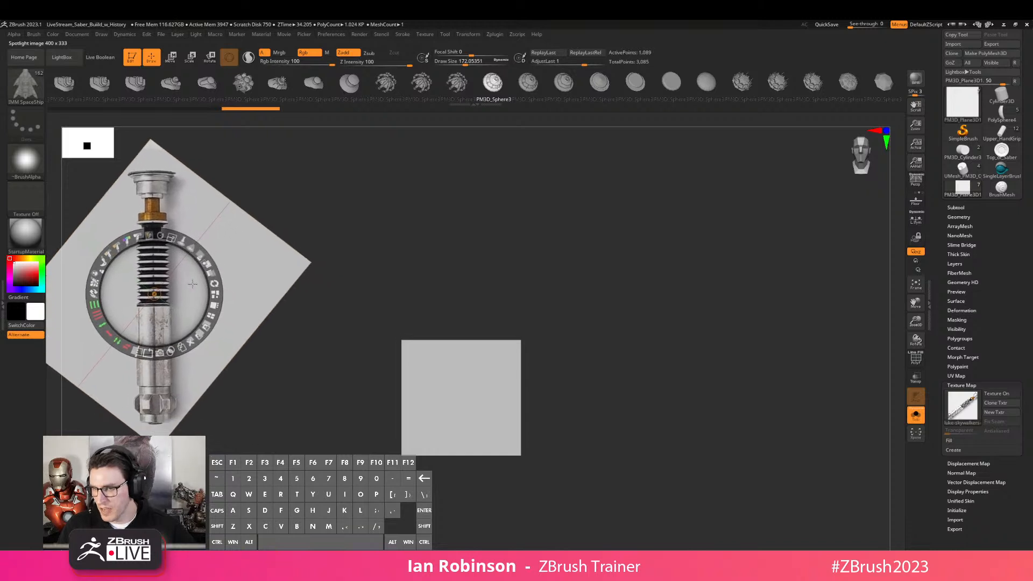
key(z)
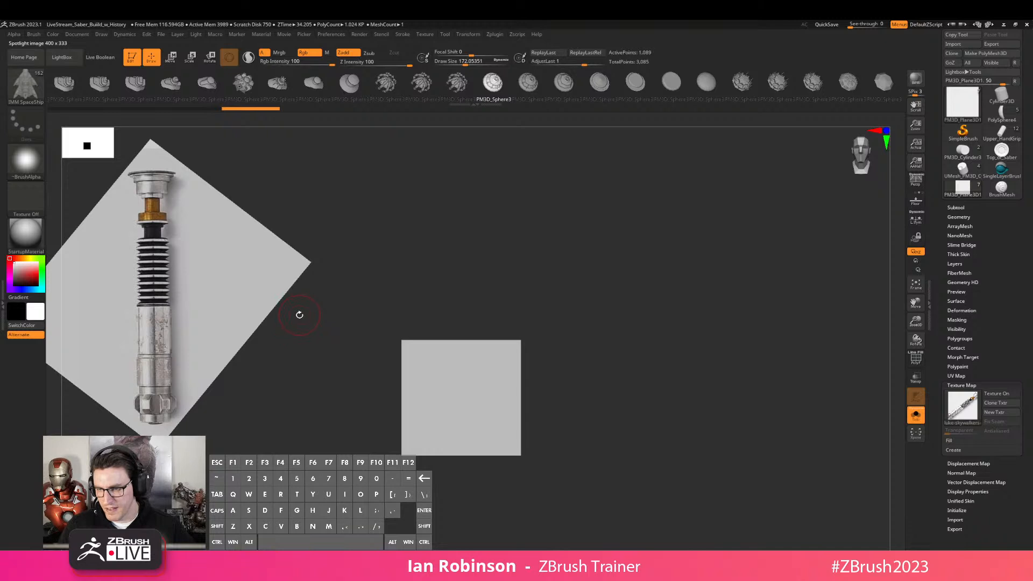
key(shift+z)
key(shift+z)
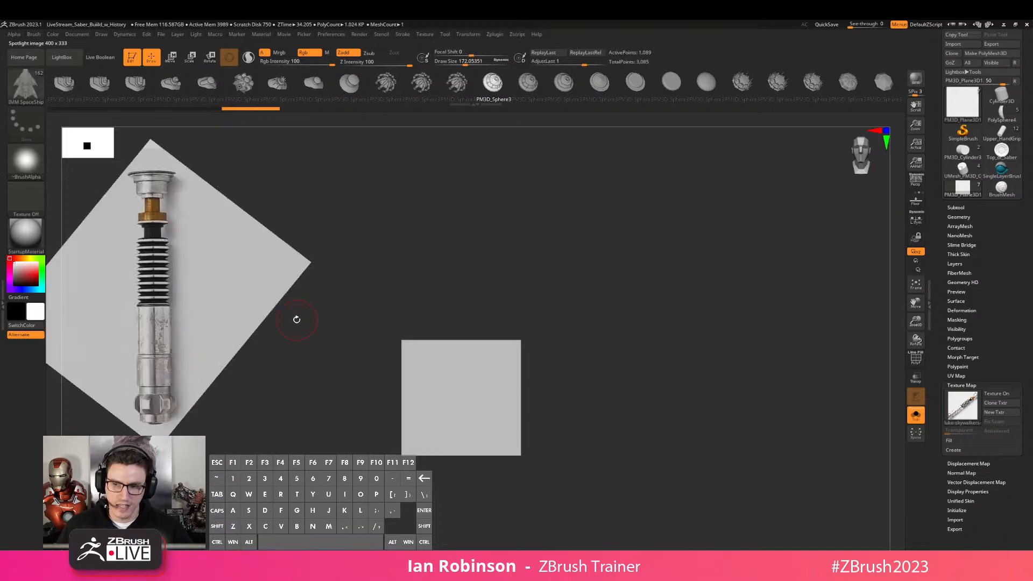
Try adjusting the Spotlight image's contrast, and step back through its edit history
key(z)
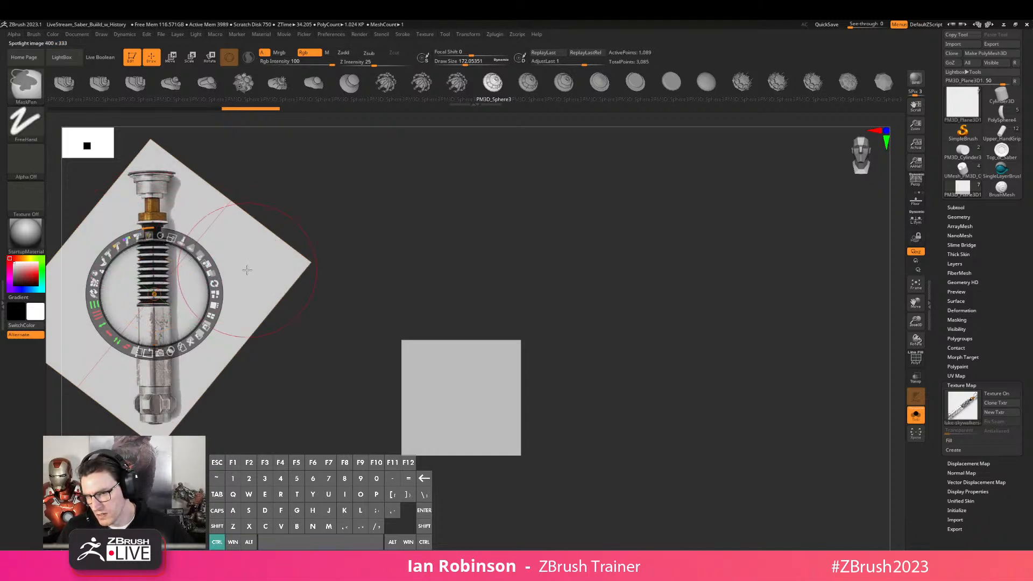
key(alt)
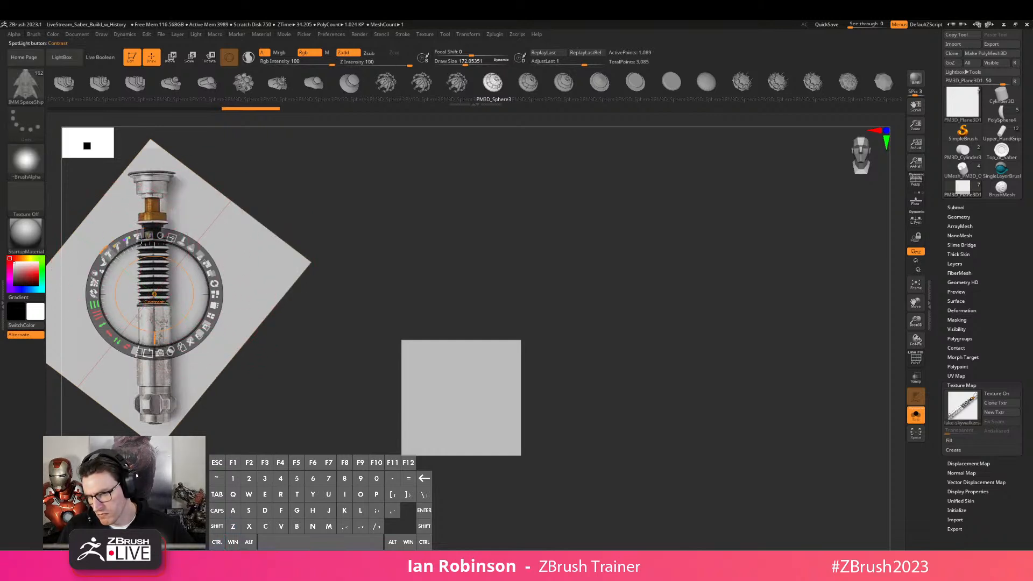
key(ctrl+z)
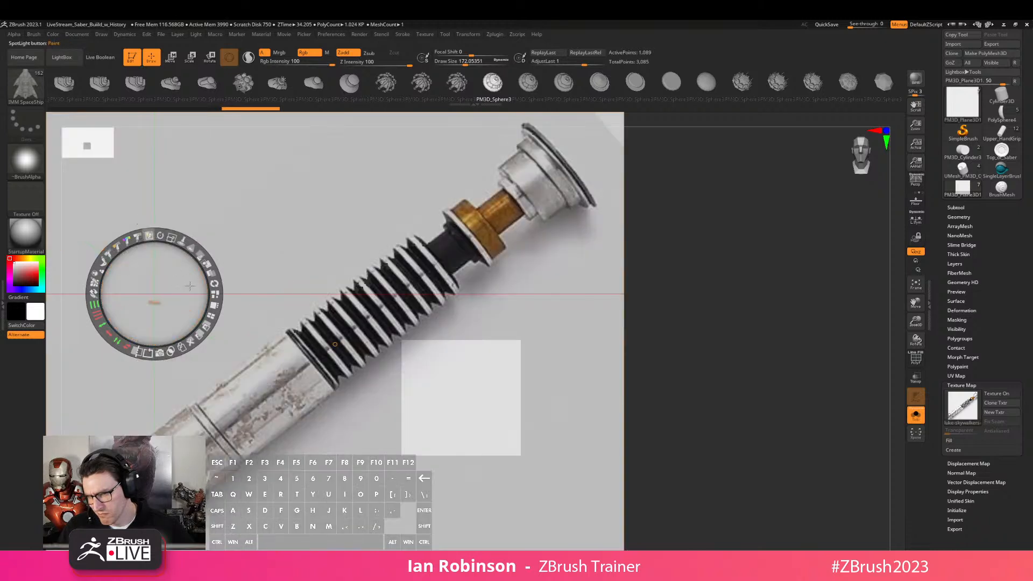
key(ctrl+shift+z)
key(ctrl+shift+z)
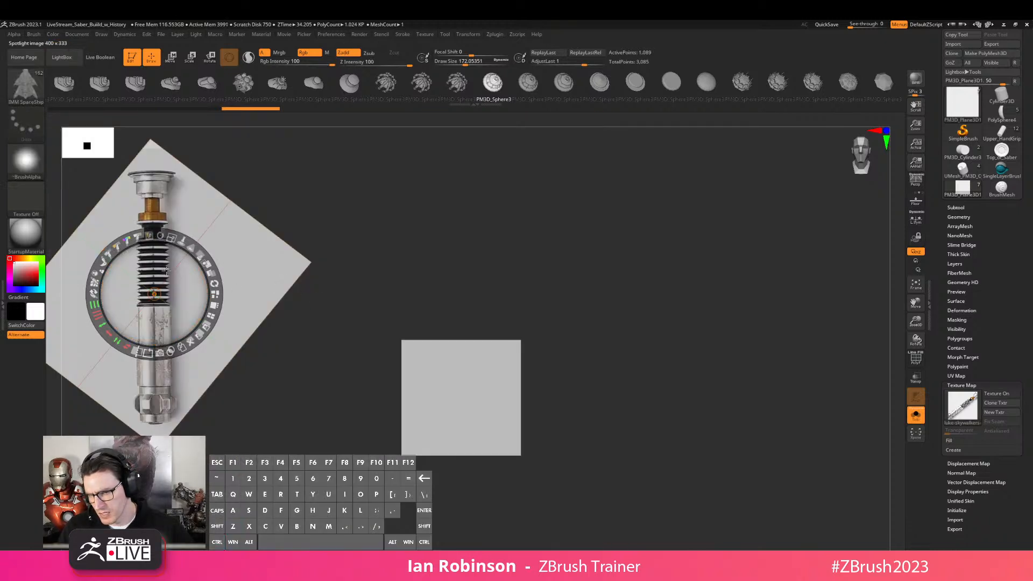
Clear the grey background around the lightsaber in the Spotlight image, including the leftover patch at the image's upper corner
key(ctrl)
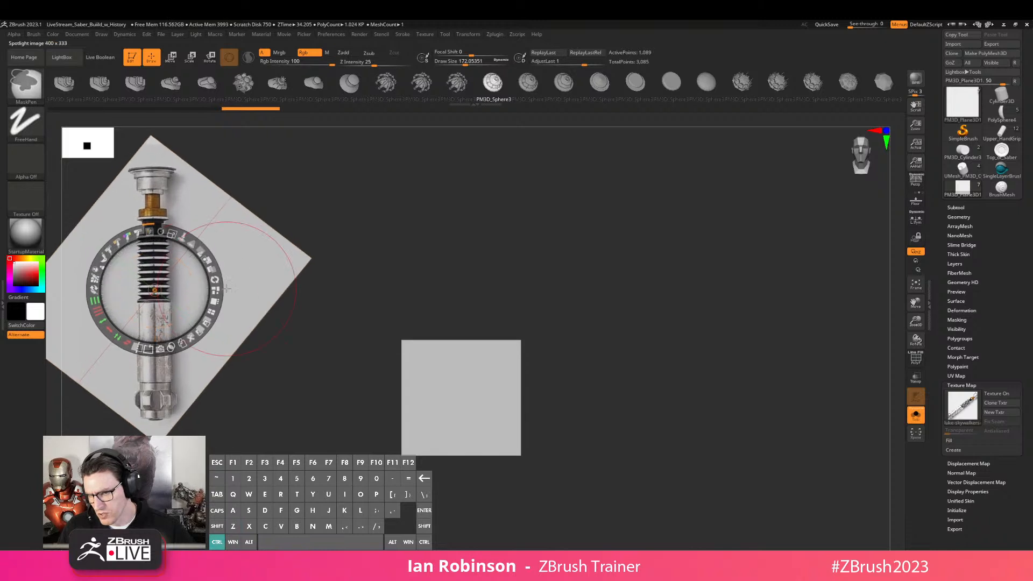
key(alt)
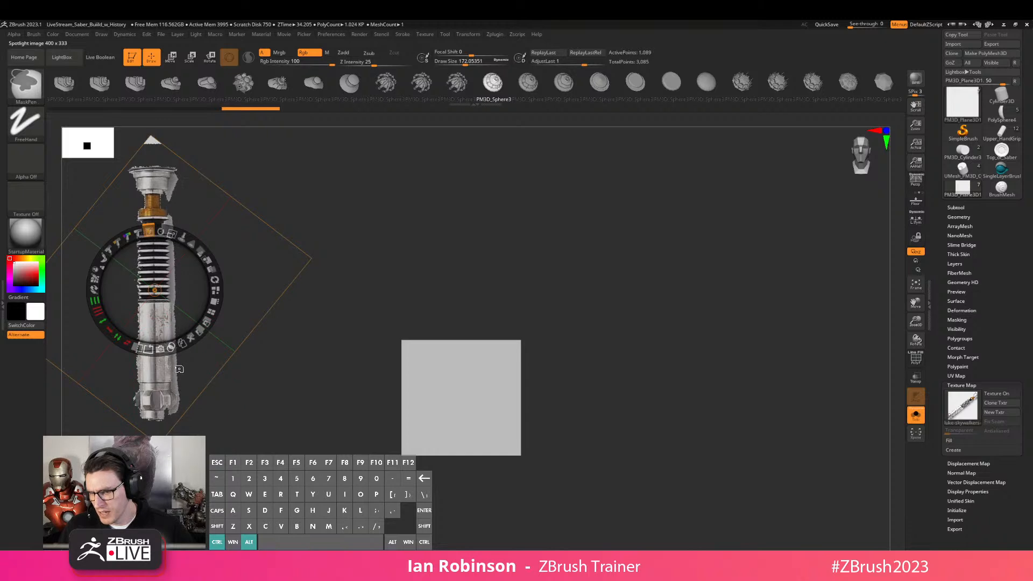
ctrl+alt+click(149, 142)
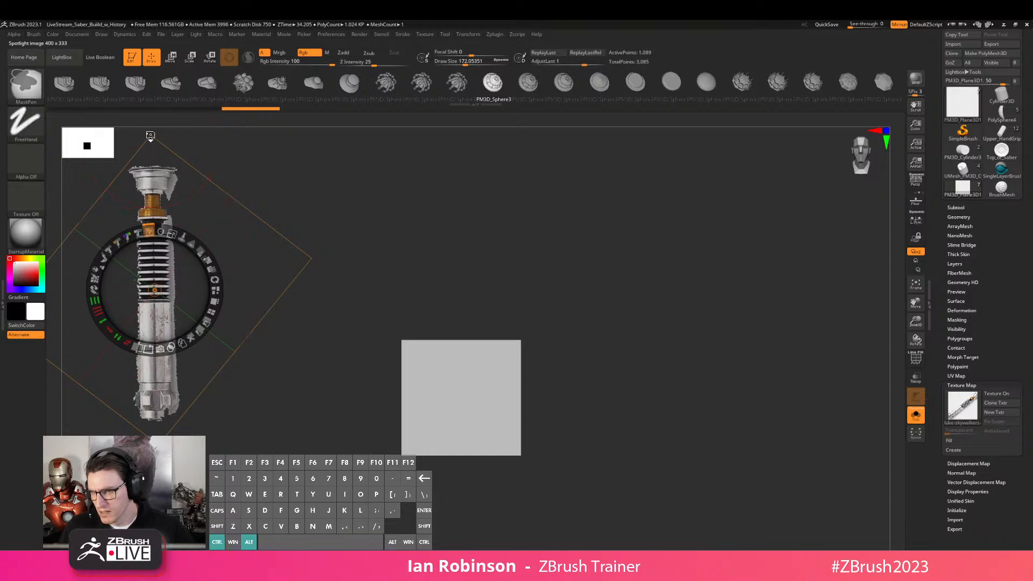
key(shift+z)
key(shift+z)
mouse_move(270, 314)
alt+mouse_down()
mouse_move(263, 325)
mouse_move(277, 321)
alt+mouse_up()
key(z)
Undo a trial paint stroke on the Spotlight image, enlarge and reposition it, and adjust its opacity
drag(239, 268, 249, 296)
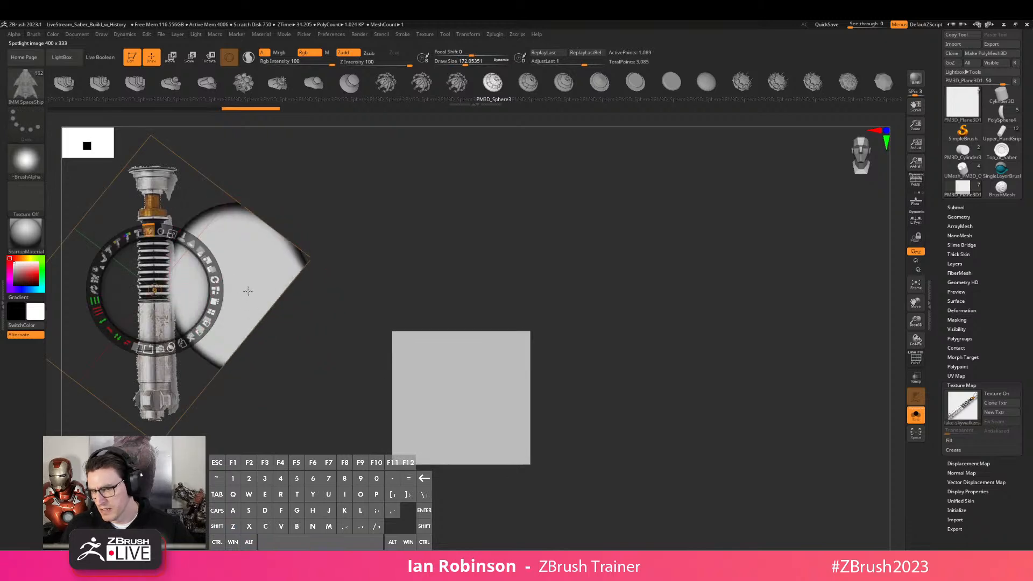
key(ctrl+z)
drag(175, 233, 169, 274)
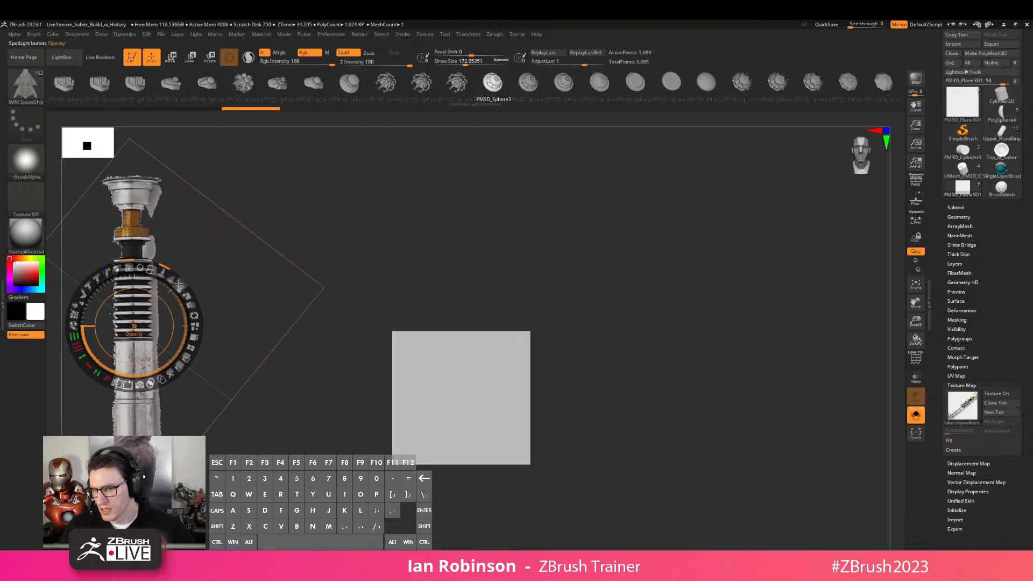
key(shift+z)
key(z)
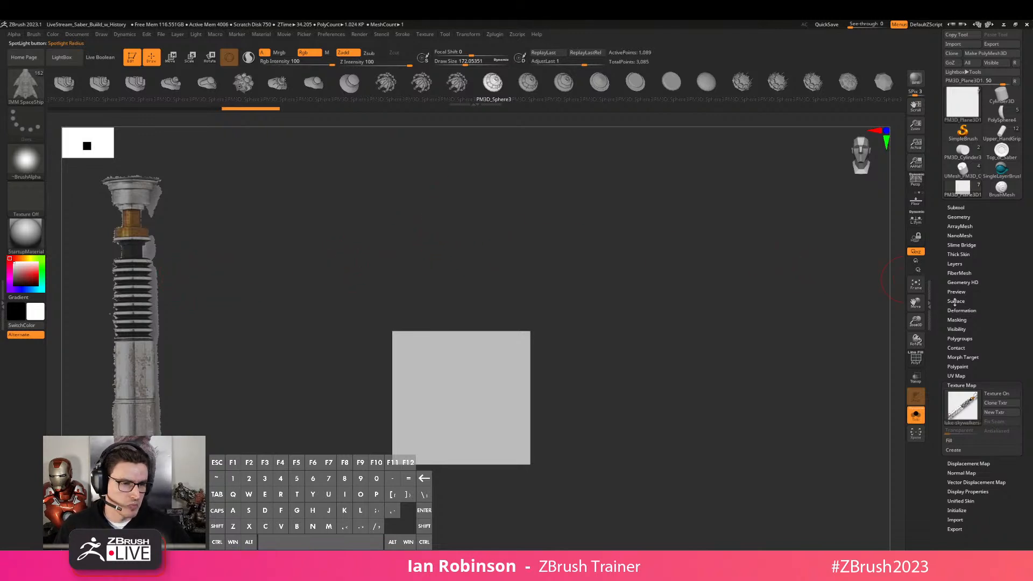
Delete the PM3D_Plane3D1 subtool and turn off Solo mode to show the lightsaber model
click(971, 208)
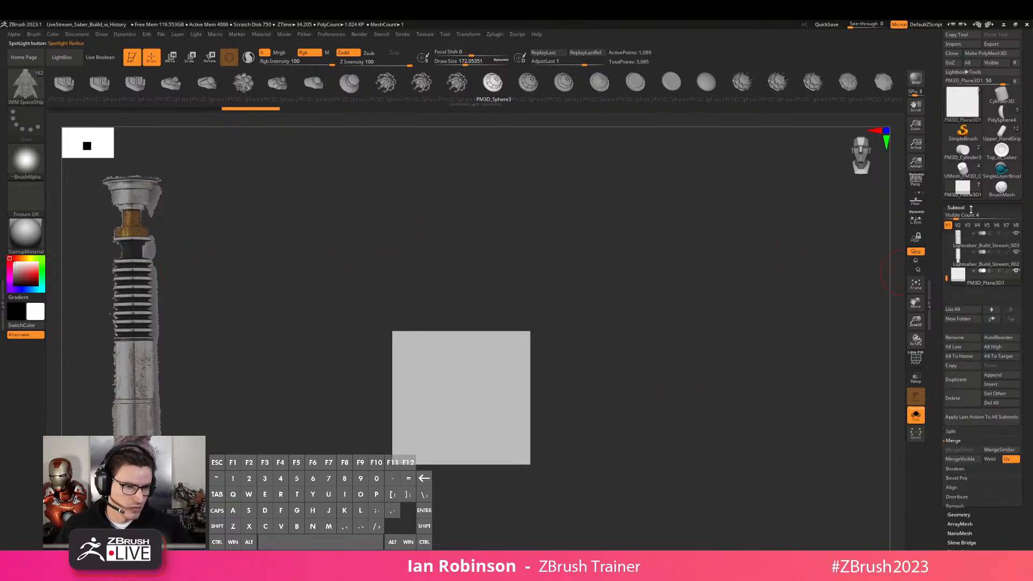
click(966, 399)
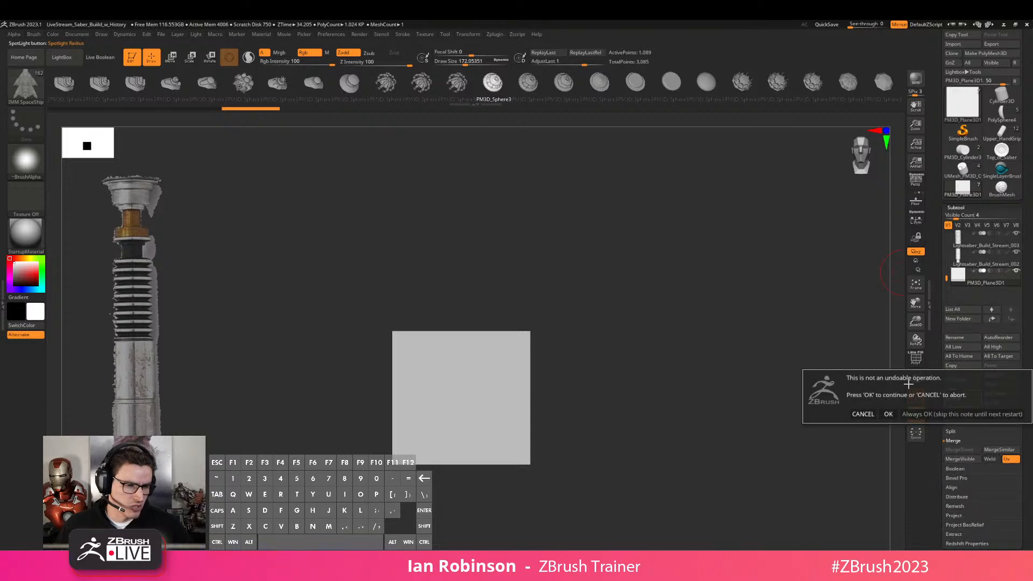
click(885, 415)
click(916, 415)
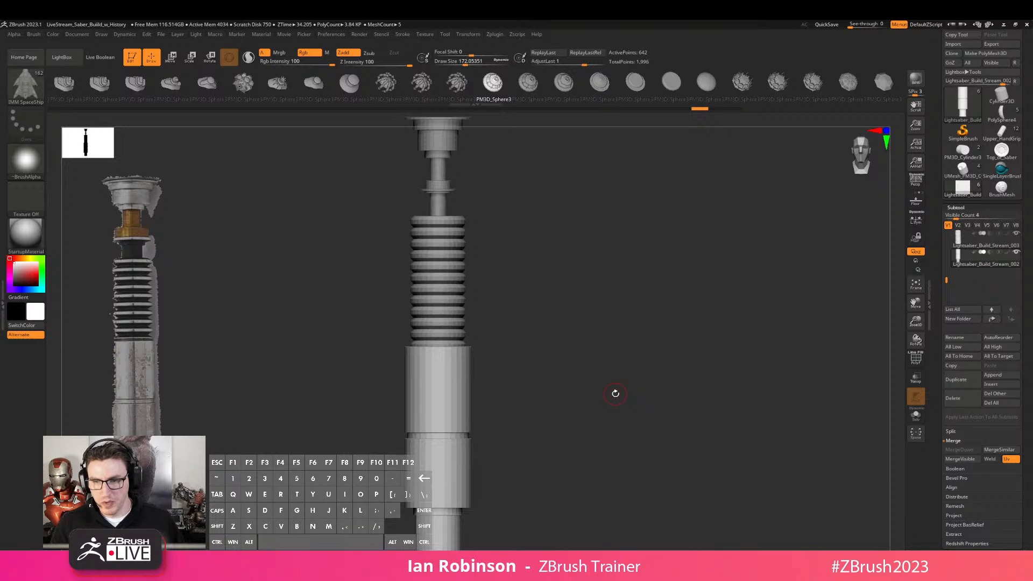
Frame the full lightsaber model beside the Spotlight reference to compare their proportions
drag(519, 271, 591, 305)
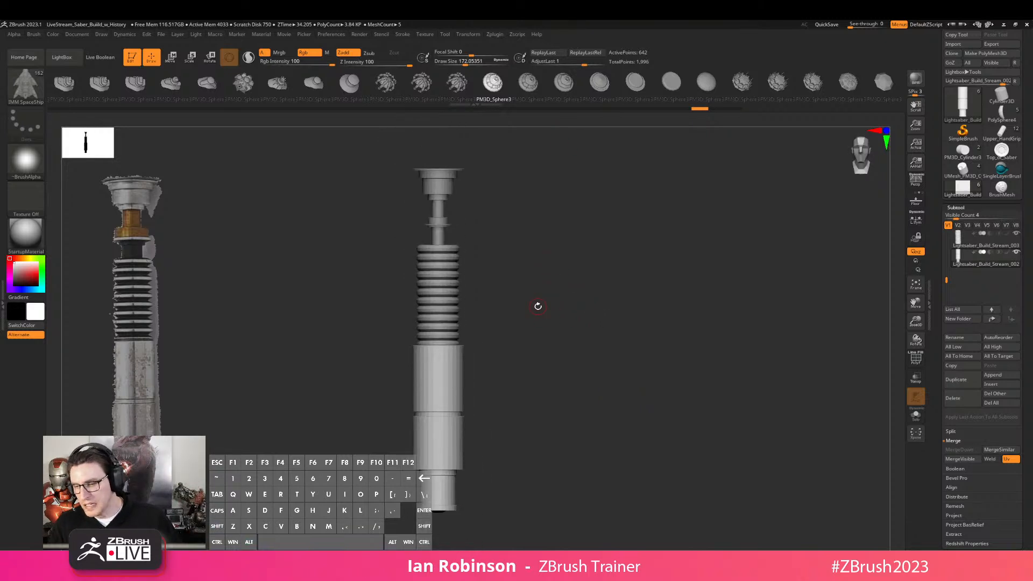
mouse_move(946, 279)
mouse_down()
mouse_move(943, 249)
mouse_move(935, 283)
mouse_up()
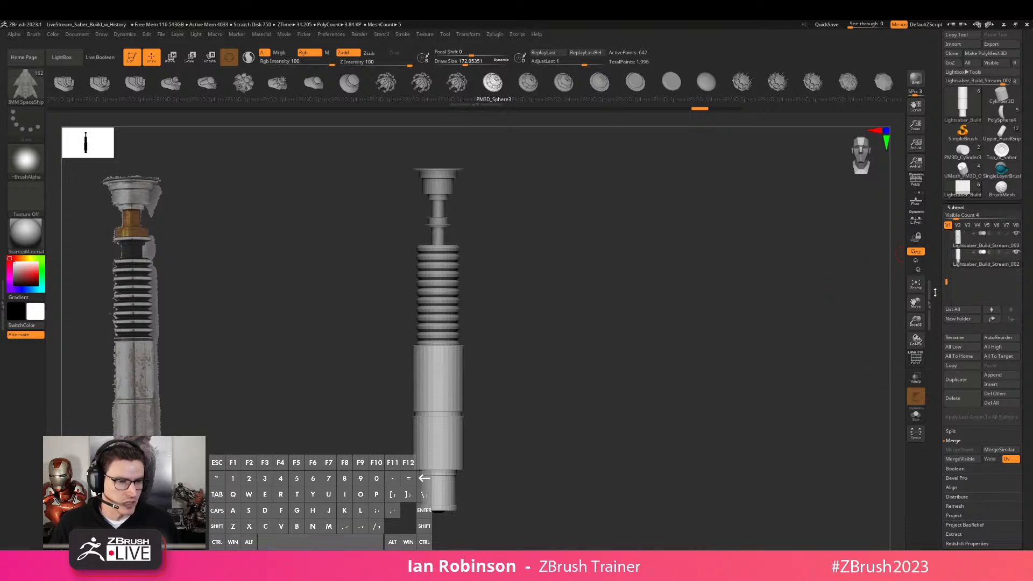
drag(533, 247, 480, 271)
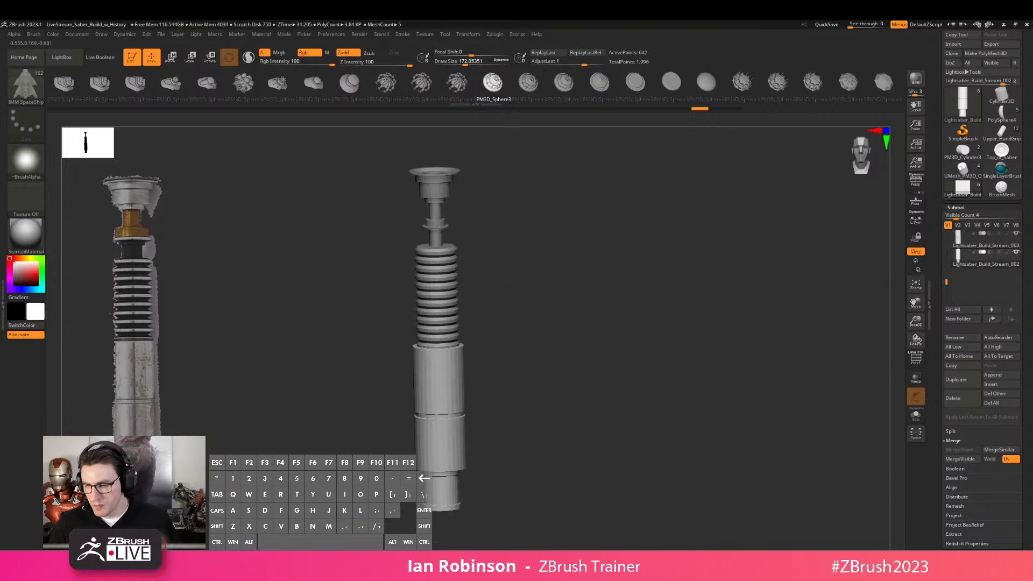
Enlarge the Spotlight lightsaber photo, reposition it to show the lower handle, and exit Spotlight editing
key(shift+z)
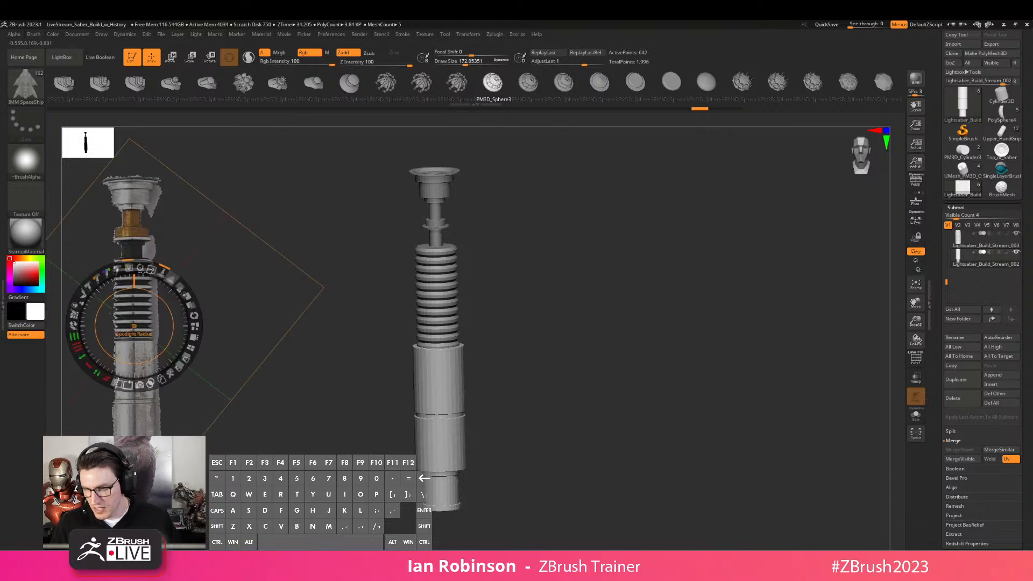
drag(151, 267, 189, 294)
drag(153, 326, 138, 178)
key(z)
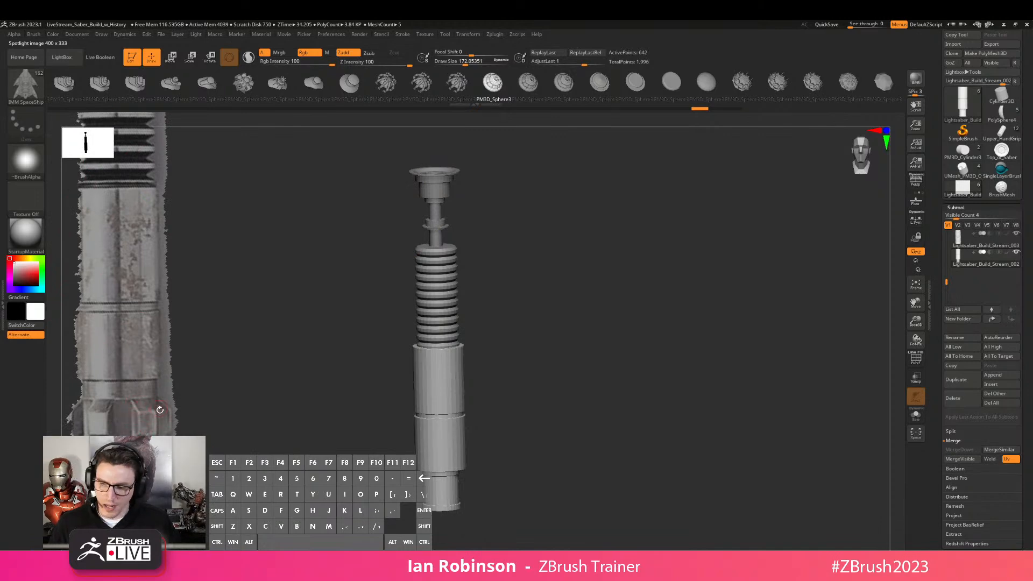
Insert a Cube3D subtool into the lightsaber, isolate it with Solo mode, and display its polyframe
shift+drag(421, 467, 551, 430)
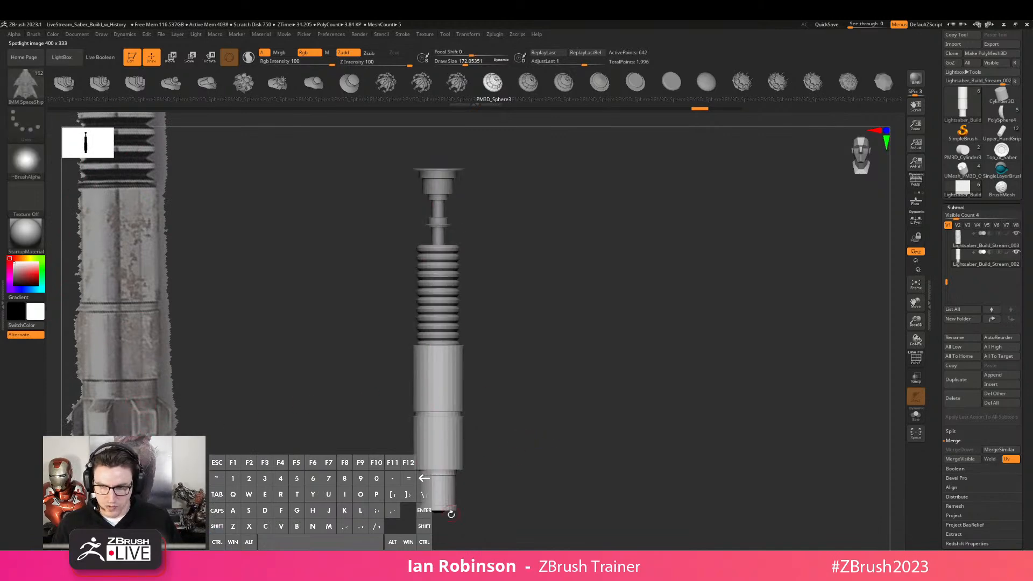
click(990, 384)
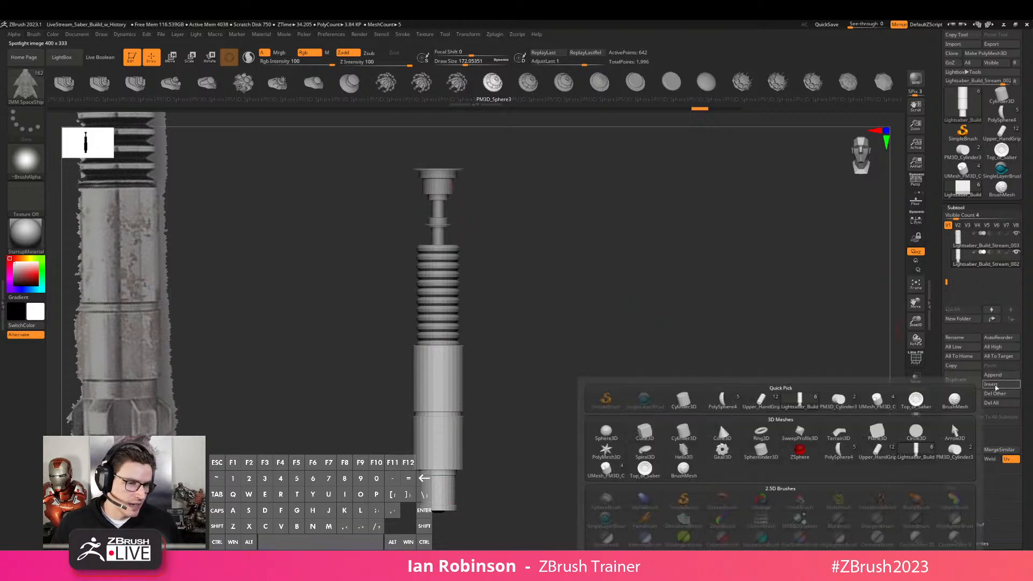
click(648, 436)
alt+drag(727, 387, 726, 342)
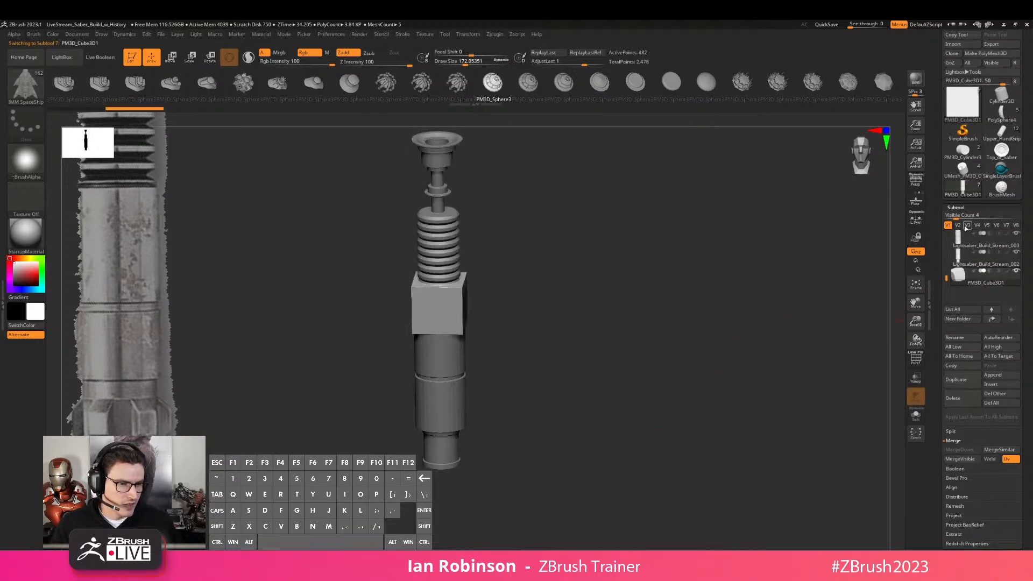
click(915, 416)
key(shift+f)
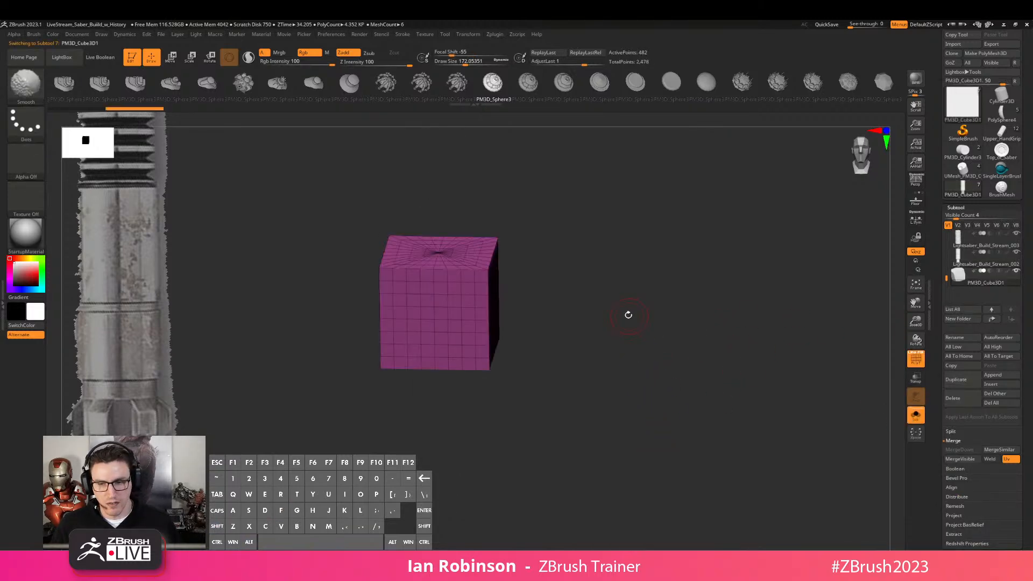
drag(638, 289, 662, 299)
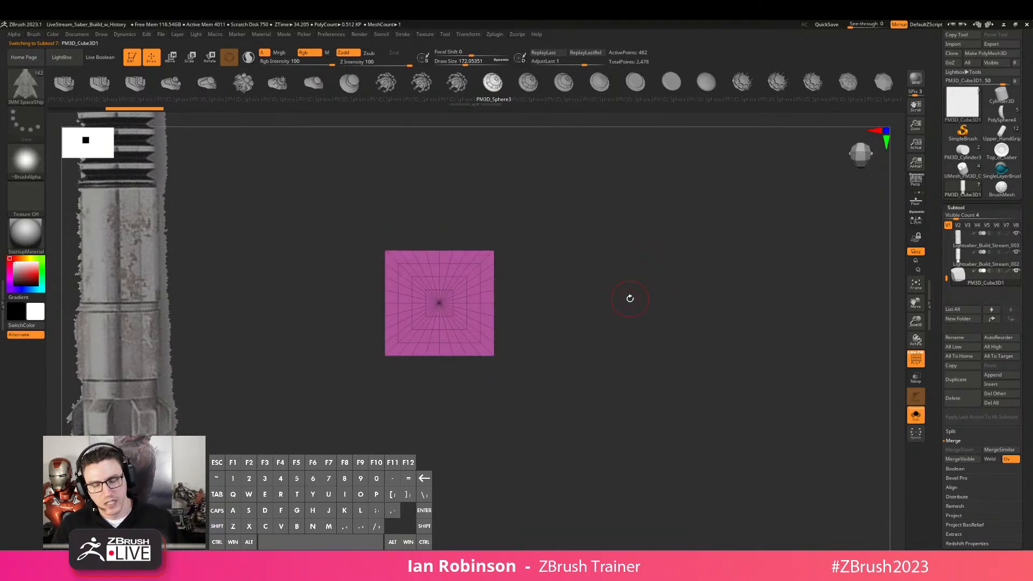
Try masking part of the cube and stretching its unmasked faces along the vertical axis
ctrl+drag(575, 260, 596, 274)
ctrl+click(622, 310)
key(w)
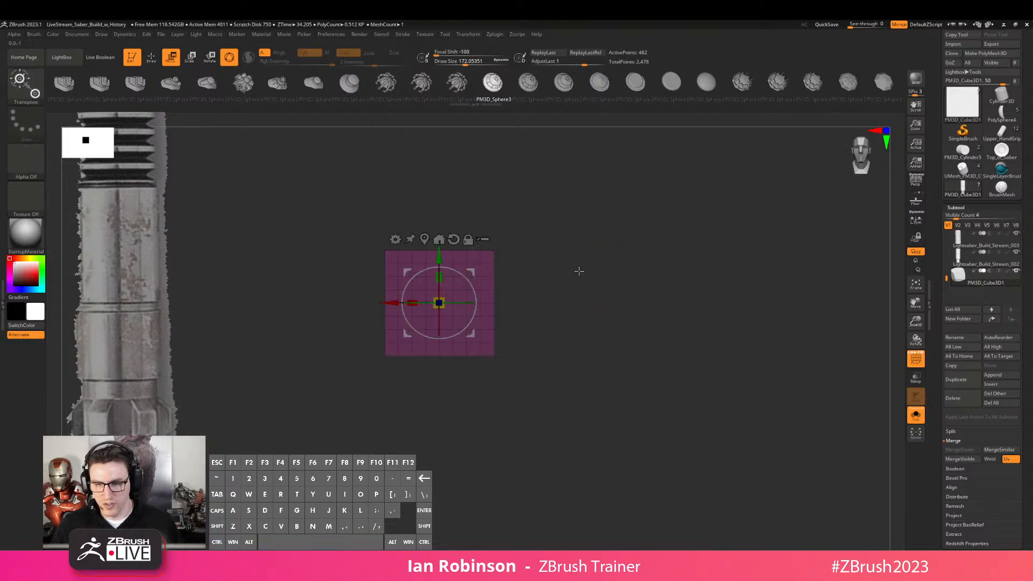
drag(439, 277, 441, 244)
drag(631, 240, 643, 288)
key(q)
shift+drag(648, 246, 611, 316)
mouse_move(607, 260)
ctrl+mouse_down()
mouse_move(508, 327)
mouse_move(409, 332)
ctrl+mouse_up()
shift+drag(566, 286, 587, 215)
key(w)
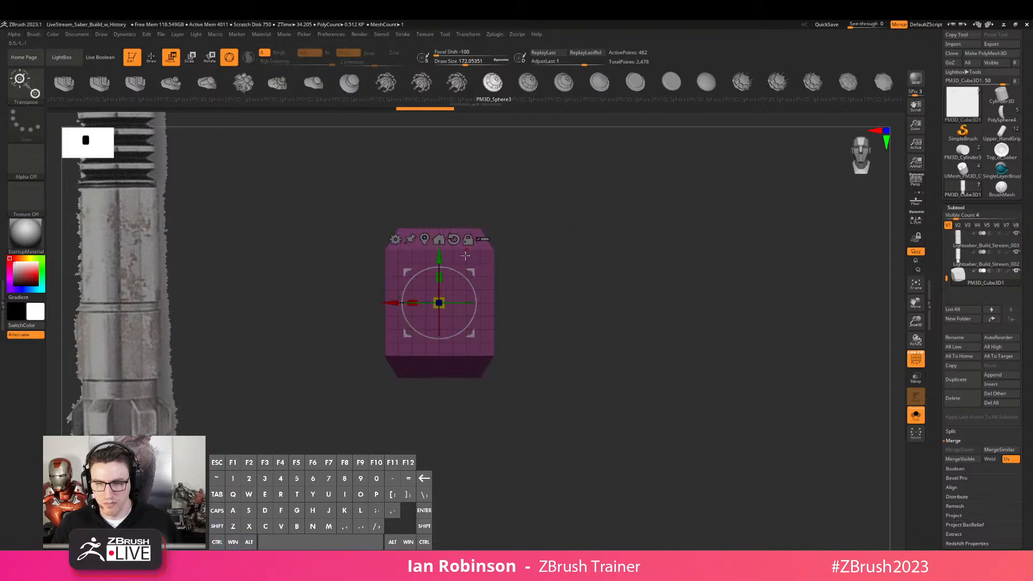
drag(441, 278, 441, 268)
Try masking another region of the cube and scaling the unmasked area to taper the shape
key(q)
mouse_move(585, 249)
mouse_down()
mouse_move(590, 284)
mouse_move(612, 293)
mouse_move(570, 347)
mouse_move(439, 399)
mouse_move(426, 374)
mouse_up()
drag(617, 333, 638, 304)
key(w)
drag(454, 343, 464, 325)
mouse_move(634, 293)
shift+mouse_down()
mouse_move(651, 272)
mouse_move(617, 316)
mouse_move(538, 350)
mouse_move(541, 362)
mouse_move(405, 406)
mouse_move(376, 399)
mouse_move(434, 365)
shift+mouse_up()
key(q)
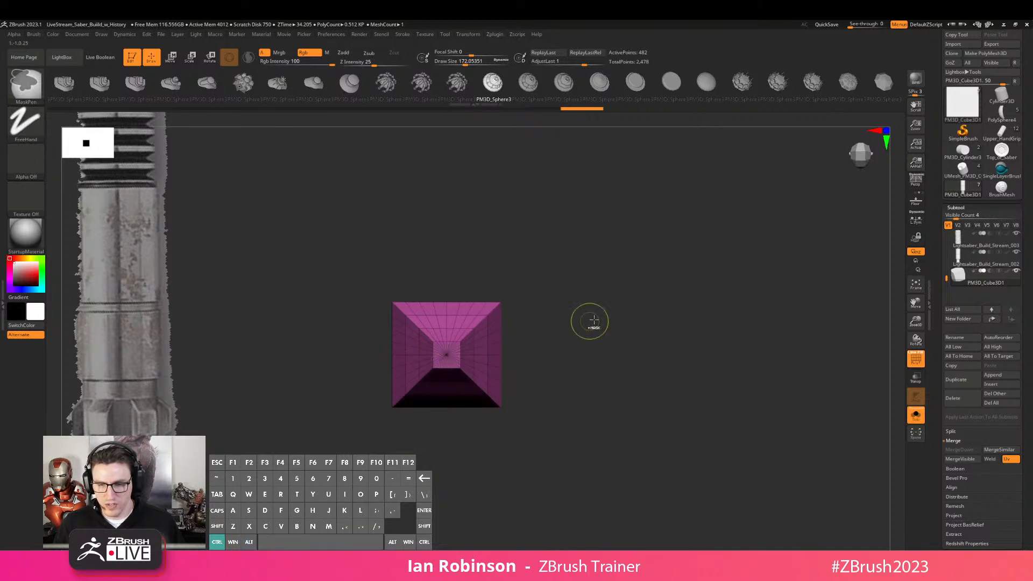
Try inverting the mask, scaling the tapered cube further with the Gizmo, and hiding the polyframe to inspect the shape
ctrl+click(640, 330)
drag(641, 330, 595, 296)
key(w)
drag(481, 339, 466, 323)
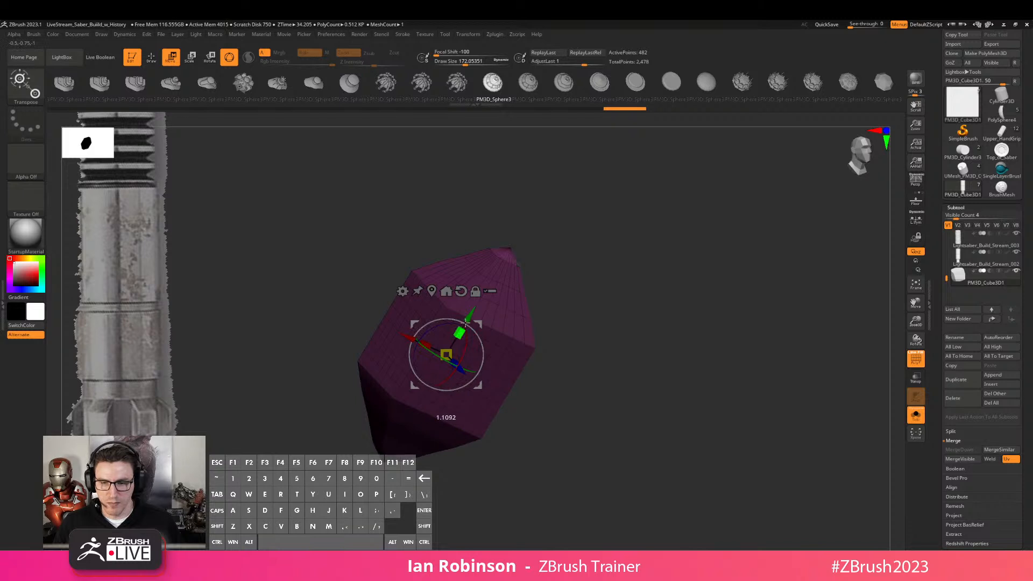
key(q)
mouse_move(637, 307)
shift+mouse_down()
mouse_move(674, 274)
mouse_move(646, 331)
shift+mouse_up()
key(shift+f)
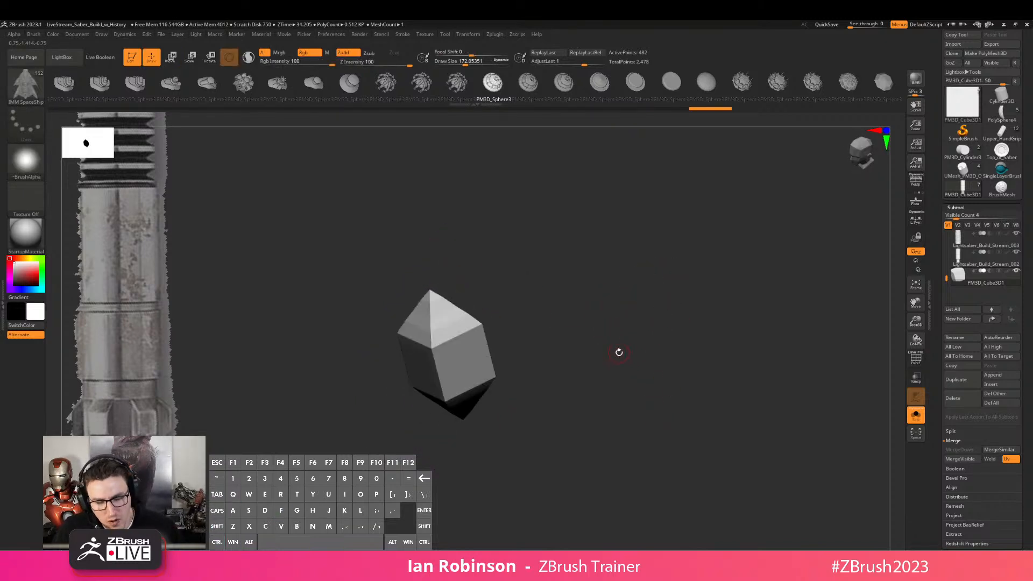
shift+drag(725, 293, 639, 327)
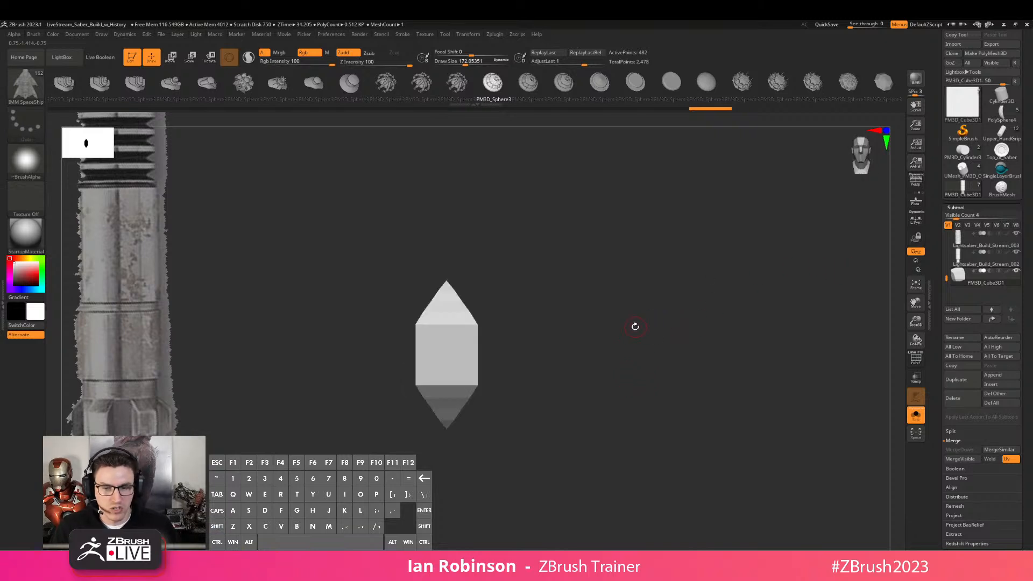
Replace the shape with a QCube at resolution 1 on all axes, display its polyframe, and assign it a single polygroup
scroll(1021, 297, down, 6)
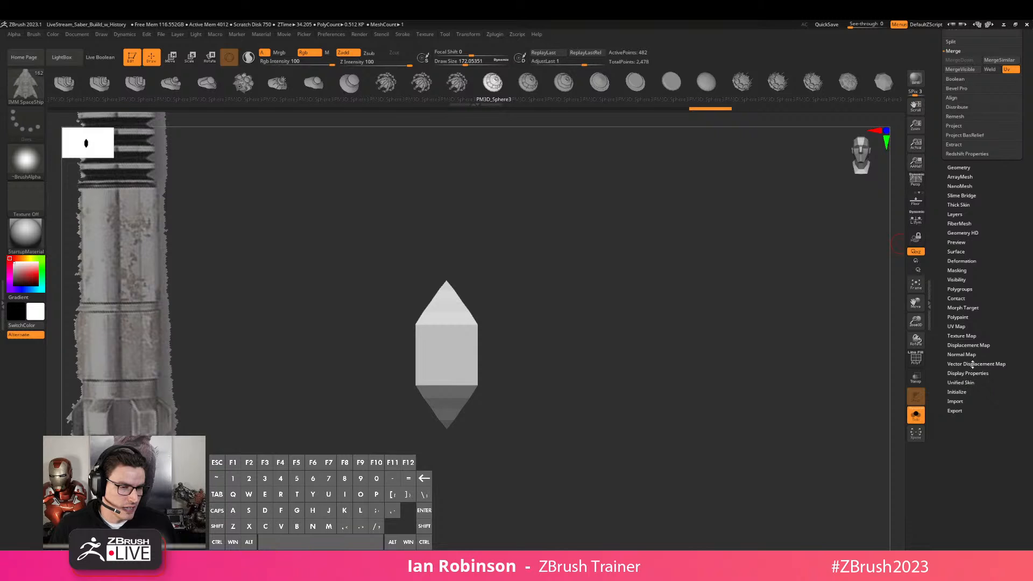
click(963, 392)
click(971, 295)
click(955, 276)
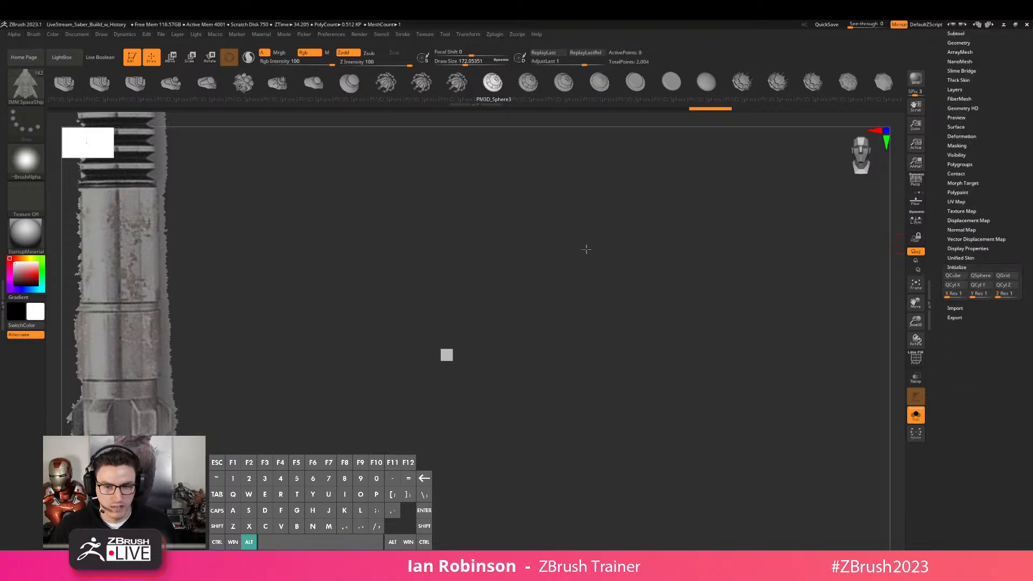
alt+drag(588, 261, 617, 345)
key(f)
key(f)
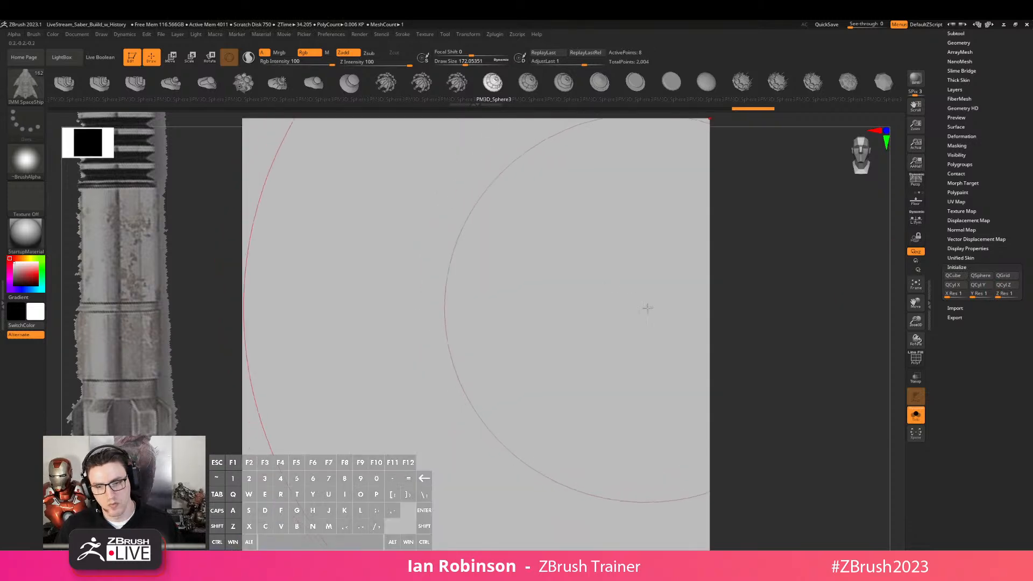
mouse_move(752, 293)
alt+mouse_down()
mouse_move(717, 278)
mouse_move(717, 309)
mouse_move(703, 297)
mouse_move(701, 311)
mouse_move(733, 290)
mouse_move(692, 306)
alt+mouse_up()
key(shift+f)
key(s)
key(ctrl+w)
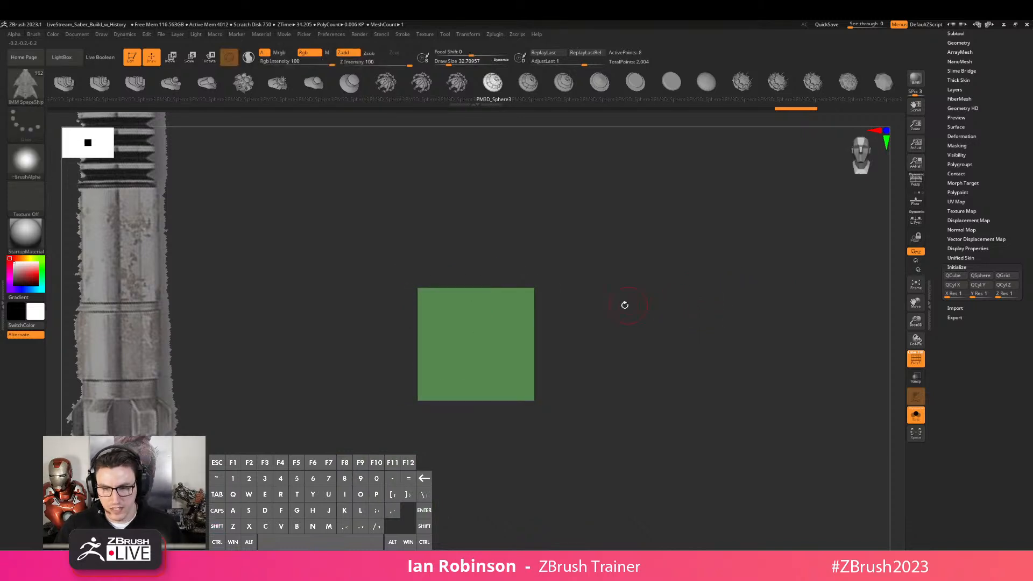
Try converting the cube to a PolyCube primitive and reducing its divisions to a single polygon per side
key(w)
click(432, 283)
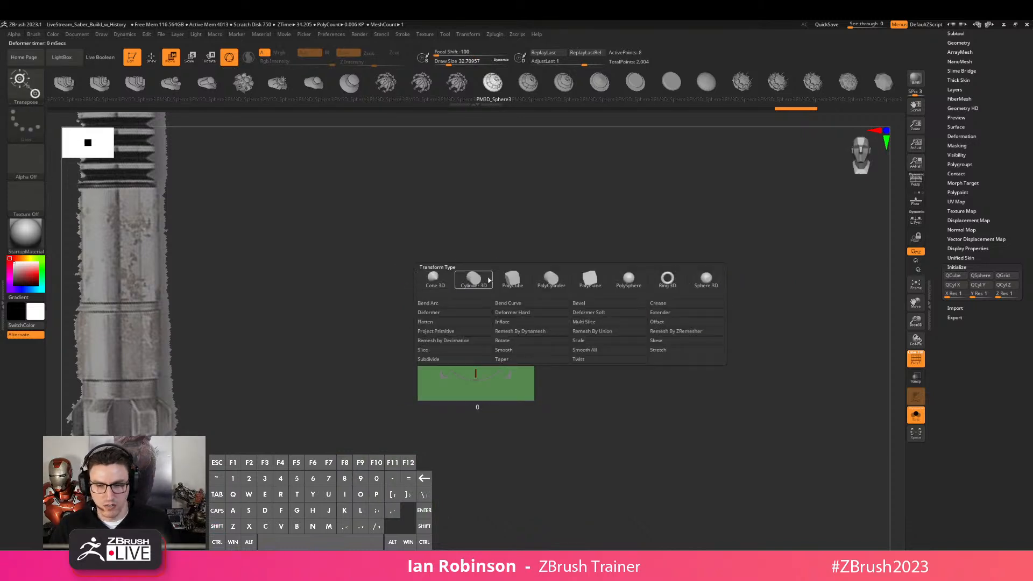
click(513, 279)
key(f)
alt+drag(610, 327, 661, 348)
mouse_move(483, 314)
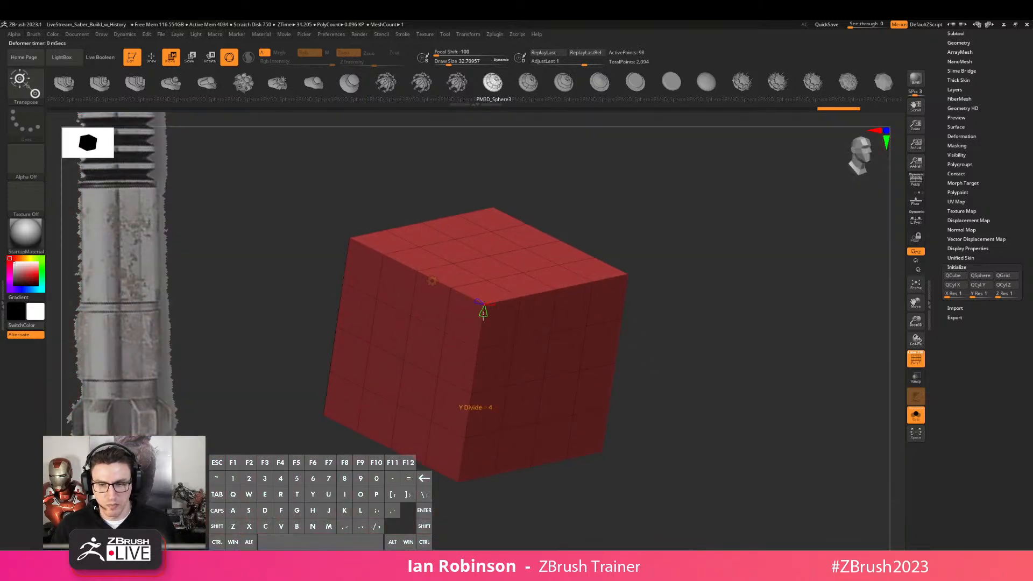
drag(482, 311, 487, 316)
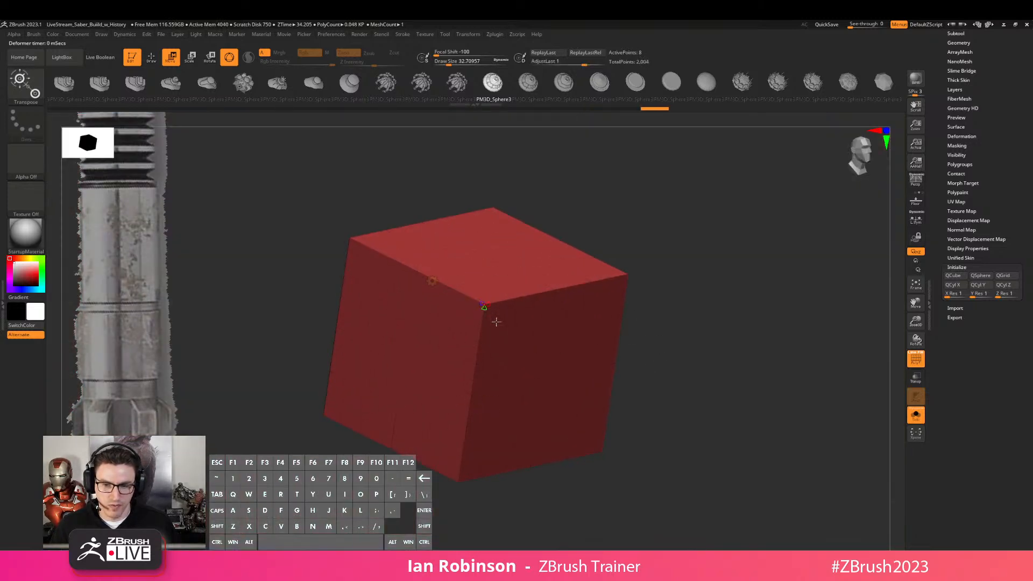
key(q)
mouse_move(711, 282)
alt+mouse_down()
mouse_move(715, 269)
mouse_move(709, 278)
alt+mouse_up()
mouse_move(709, 279)
alt+mouse_down()
mouse_move(701, 263)
mouse_move(708, 269)
alt+mouse_up()
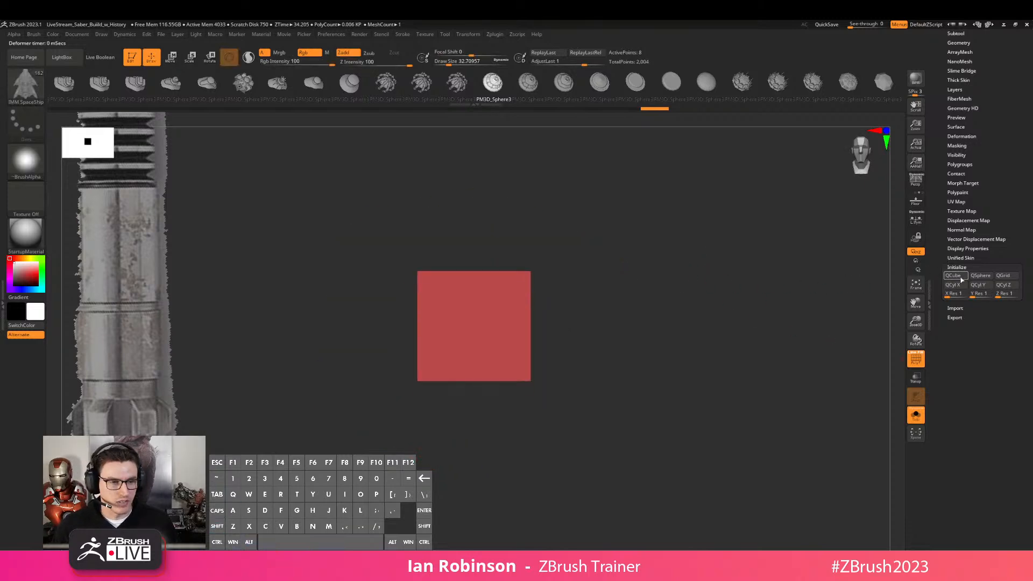
Reinitialize the subtool as a QCube with resolution 1 on every axis and give it one polygroup
click(961, 279)
shift+drag(695, 303, 645, 308)
key(ctrl+w)
alt+drag(669, 268, 649, 294)
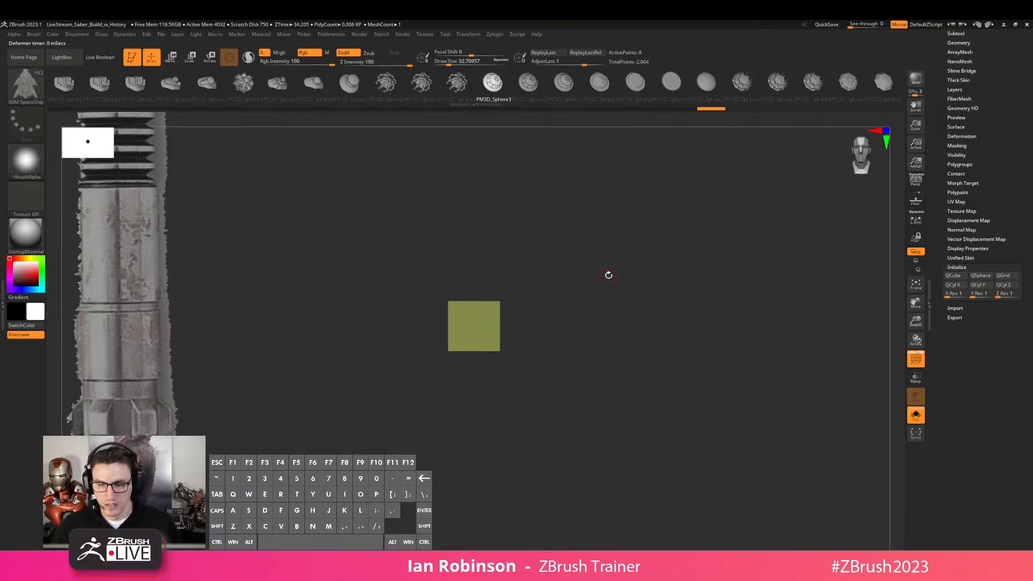
Apply Mirror And Weld to the QCube to add a central edge loop
drag(1010, 159, 1007, 364)
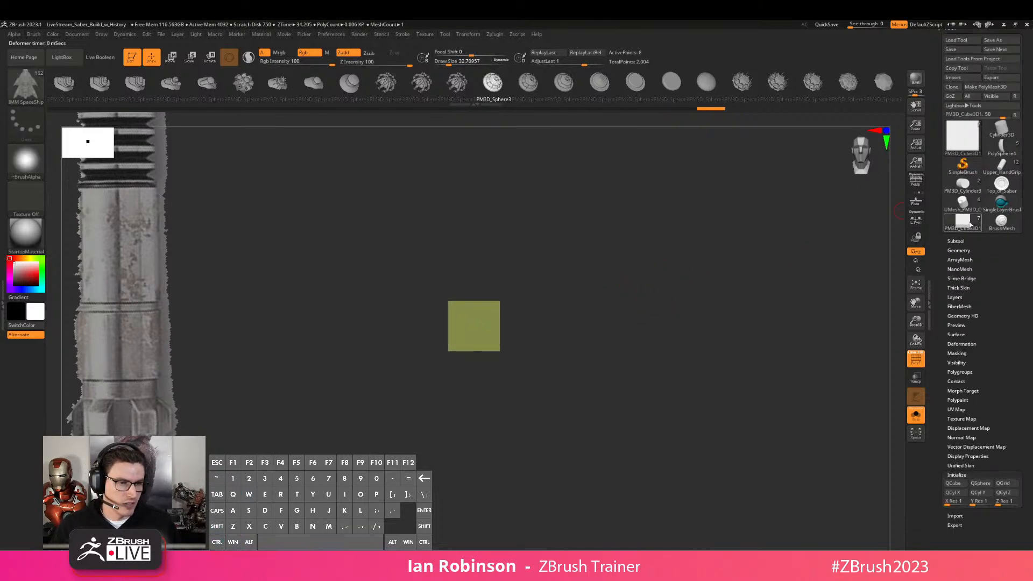
click(961, 250)
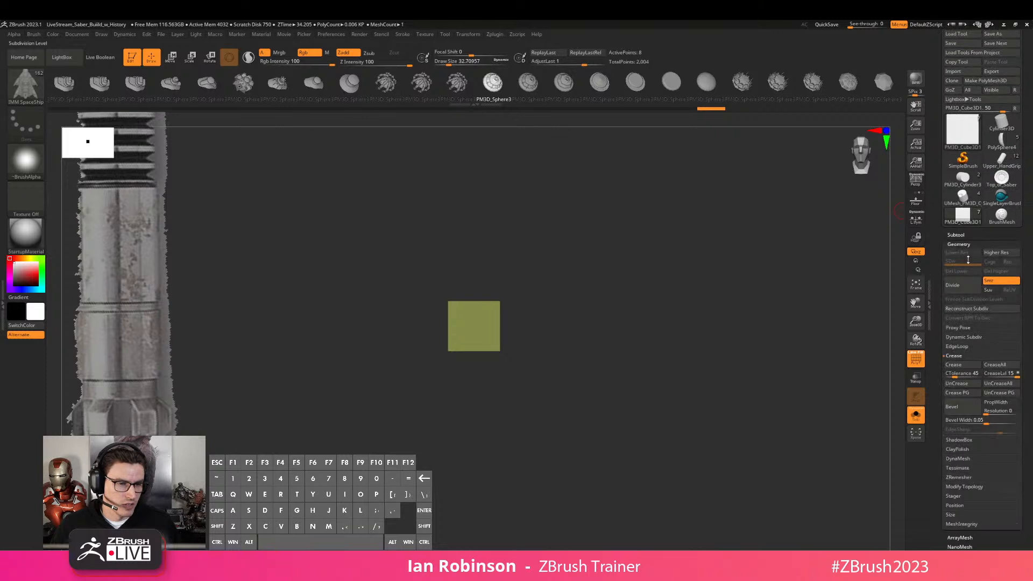
click(962, 487)
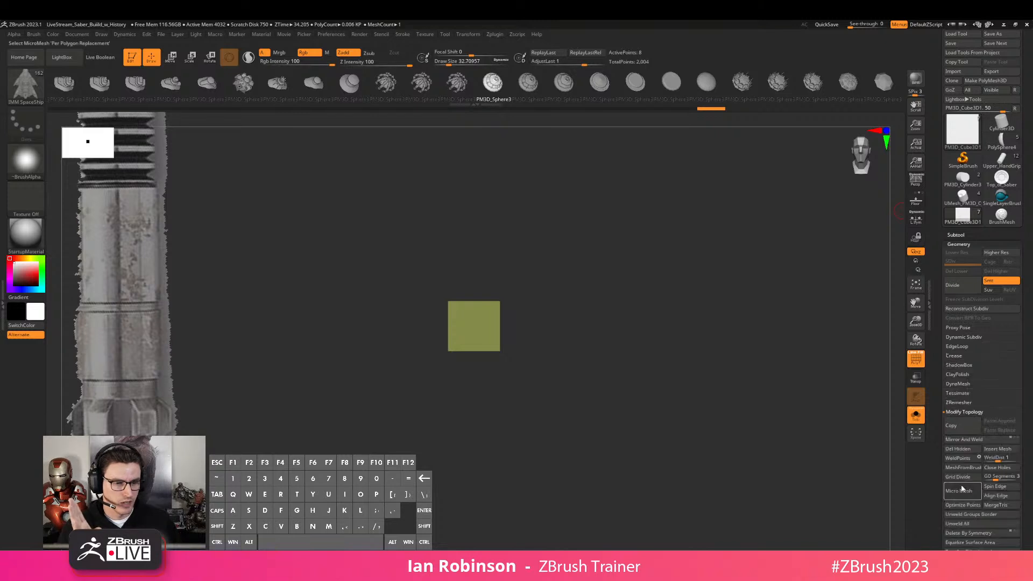
click(980, 439)
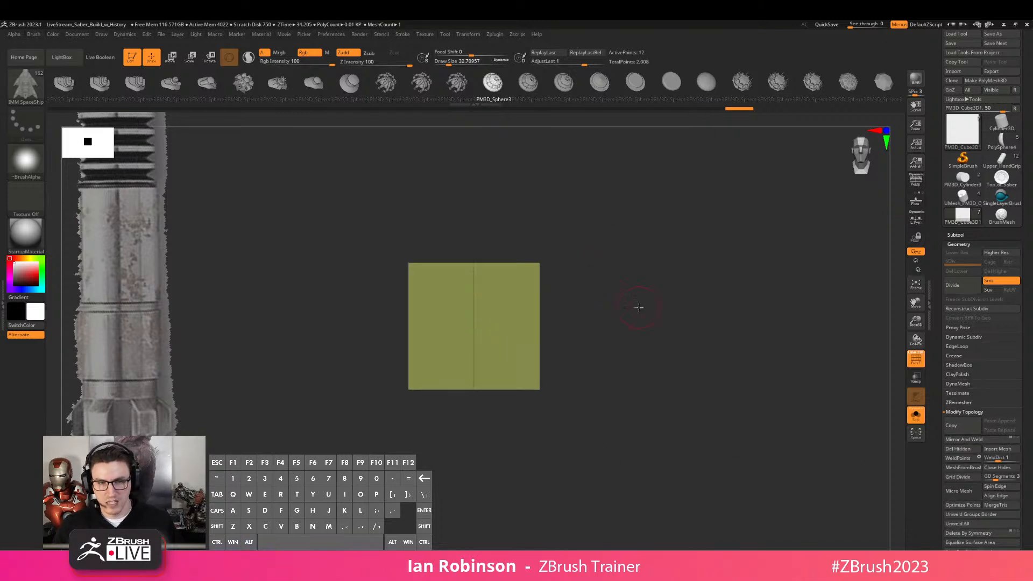
Turn off Solo mode and move the block down along the vertical axis until it sits below the lightsaber's base
click(915, 415)
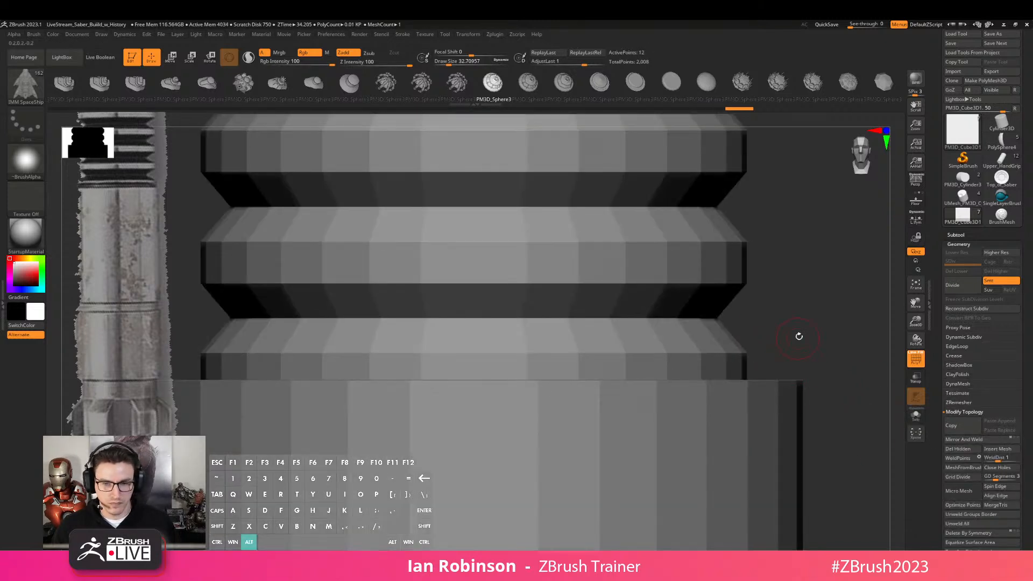
alt+drag(791, 364, 657, 196)
alt+drag(736, 384, 723, 210)
key(w)
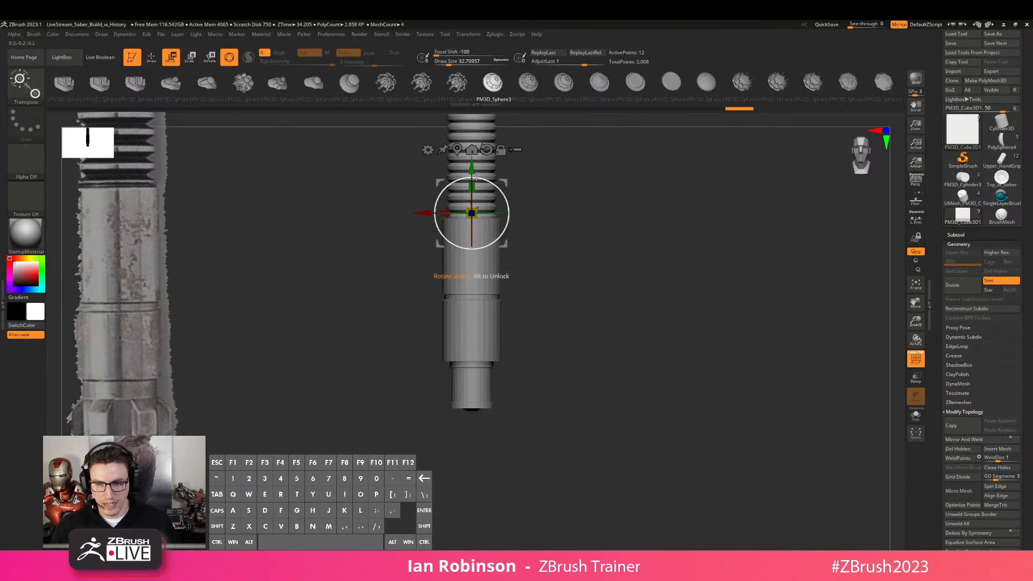
drag(474, 171, 479, 383)
Mask the block's front face and stretch its back face vertically into a trapezoidal side profile
mouse_move(584, 345)
mouse_down()
mouse_move(670, 310)
mouse_move(746, 358)
mouse_move(724, 393)
mouse_up()
key(q)
ctrl+drag(613, 353, 504, 532)
key(w)
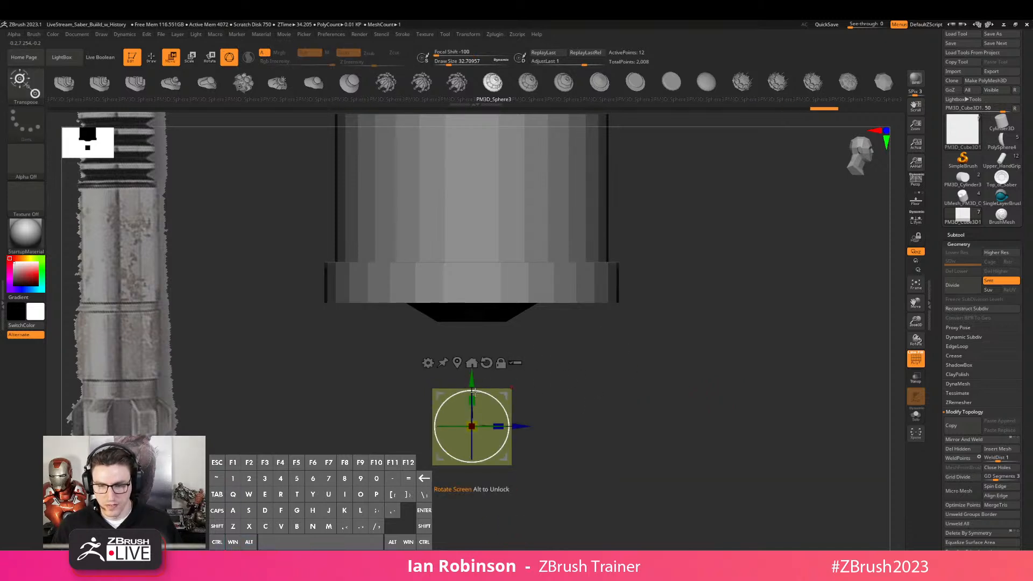
drag(472, 380, 475, 383)
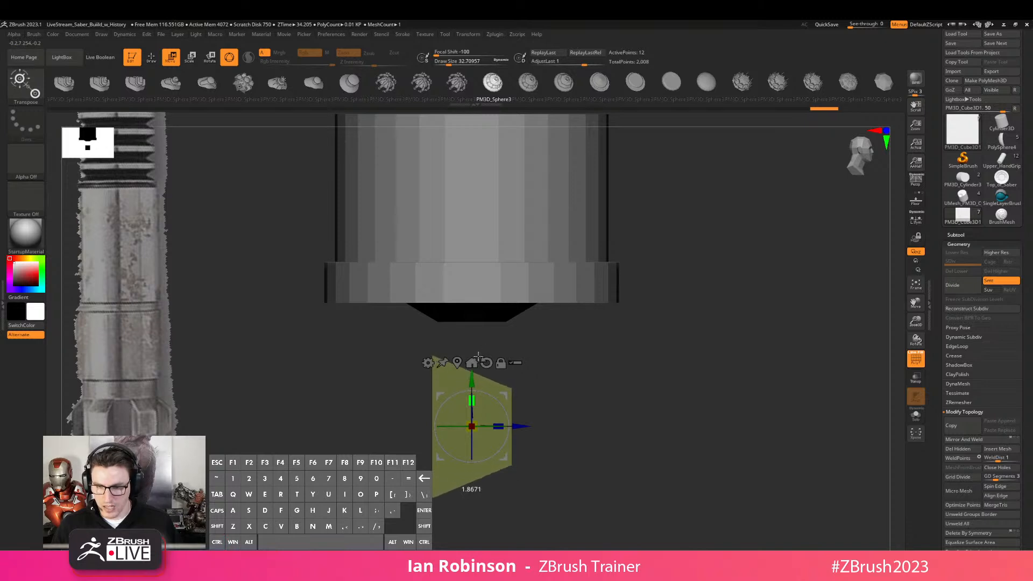
Narrow the trapezoidal block across its width using the Gizmo
drag(611, 364, 604, 398)
drag(503, 415, 472, 426)
key(q)
mouse_move(657, 365)
mouse_down()
mouse_move(628, 392)
mouse_move(657, 396)
mouse_move(651, 362)
mouse_move(671, 348)
mouse_up()
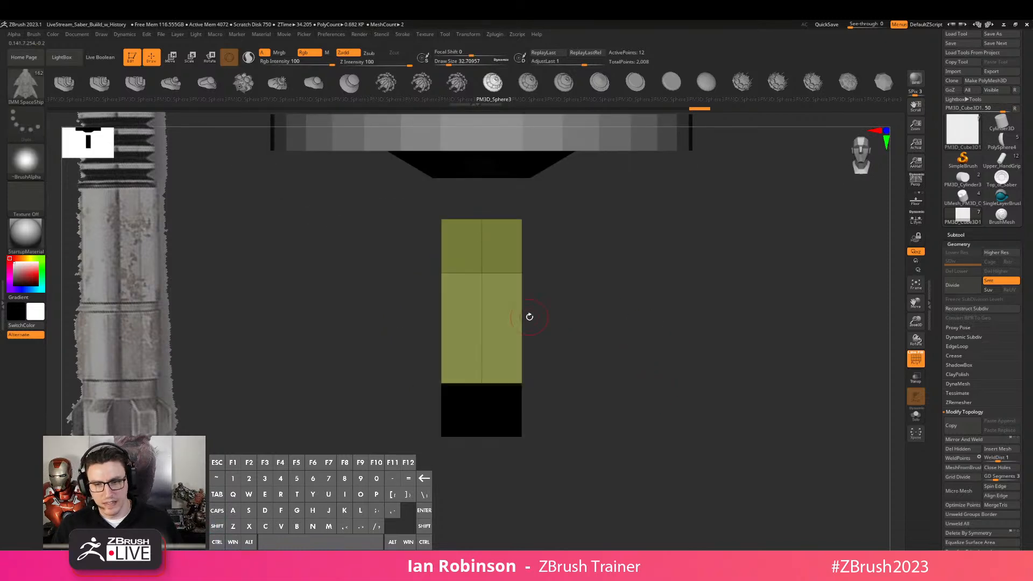
Inset the block's side faces with the ZModeler polygon action Inset, targeting Polygroup All, to leave a thin border around each
drag(630, 291, 597, 287)
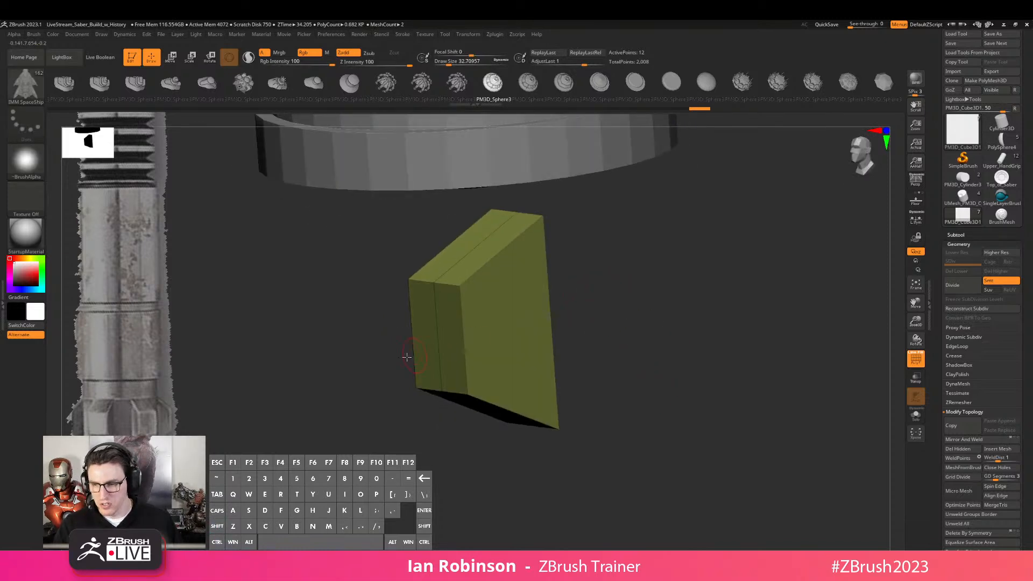
right_drag(511, 311, 503, 298)
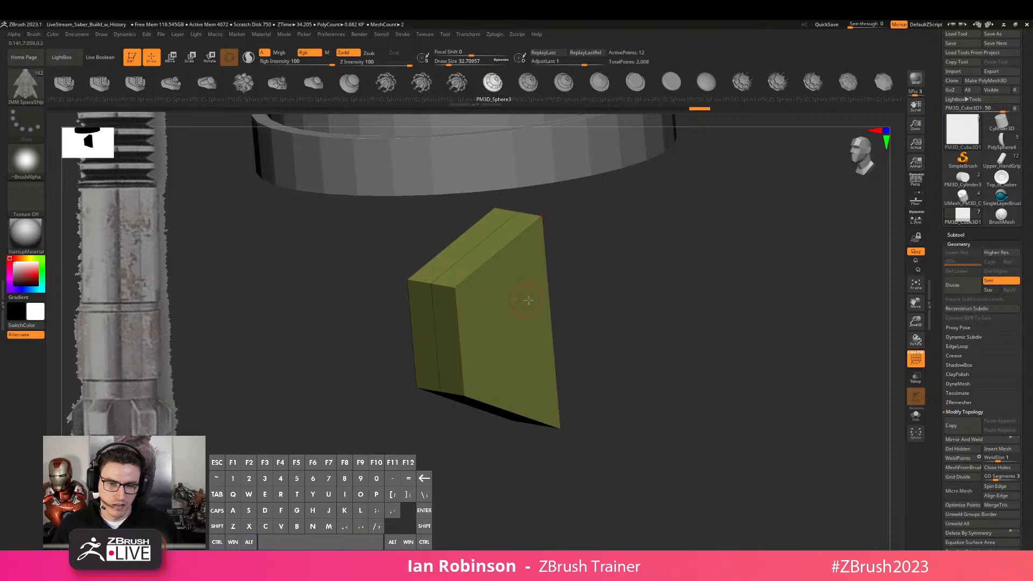
key(b)
key(z)
key(m)
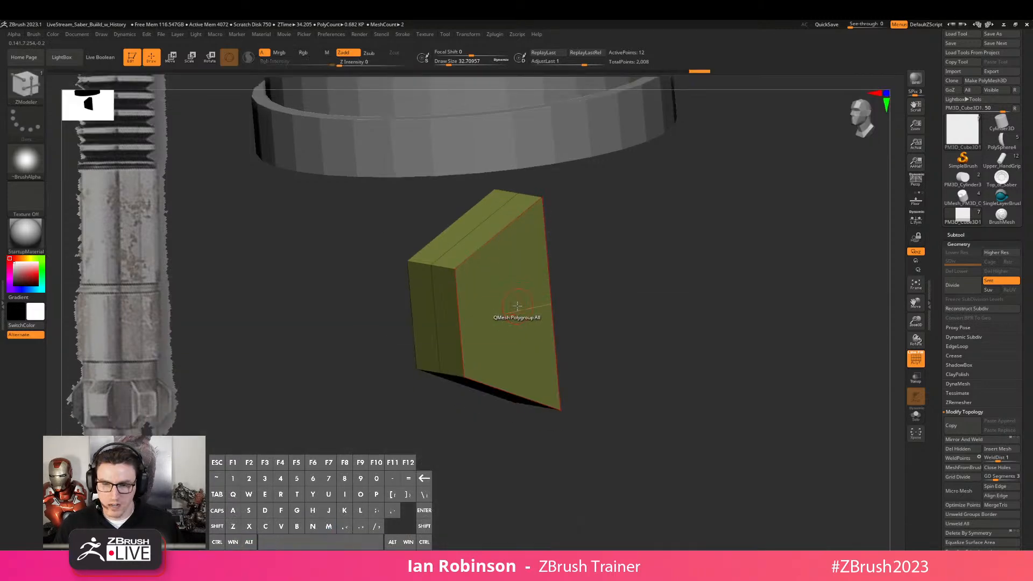
key(space)
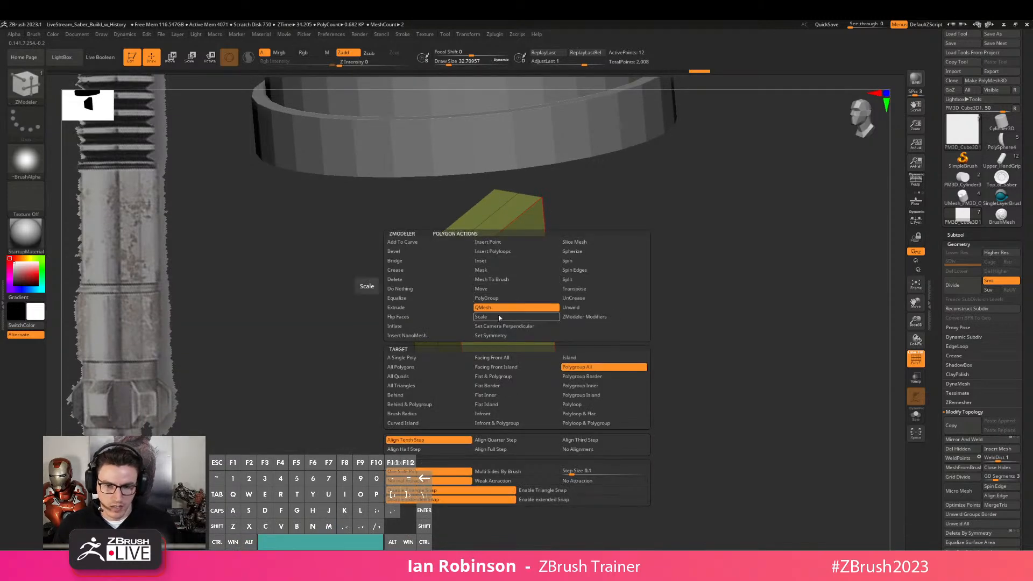
click(480, 261)
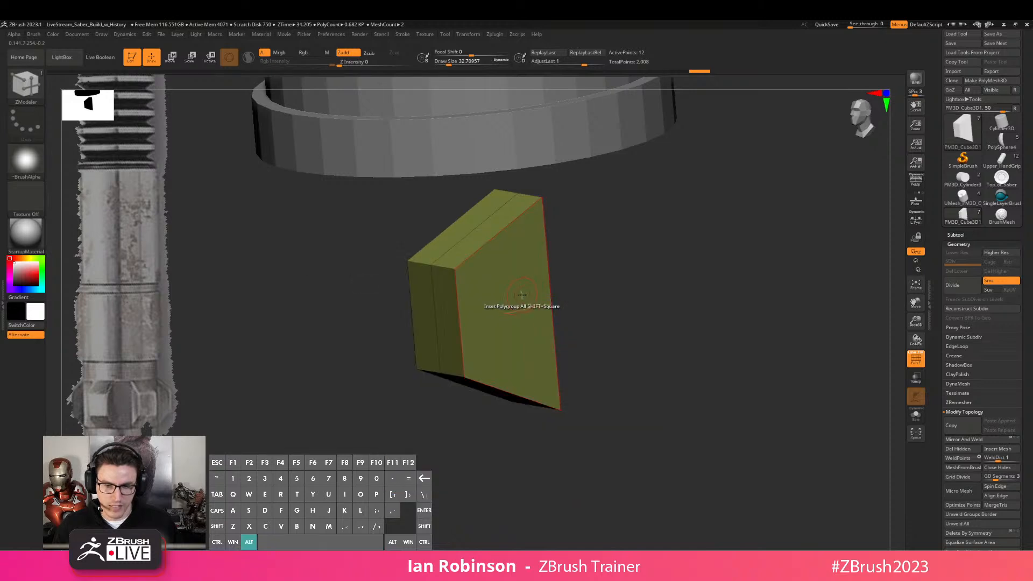
drag(508, 297, 505, 300)
drag(605, 278, 538, 282)
key(ctrl+z)
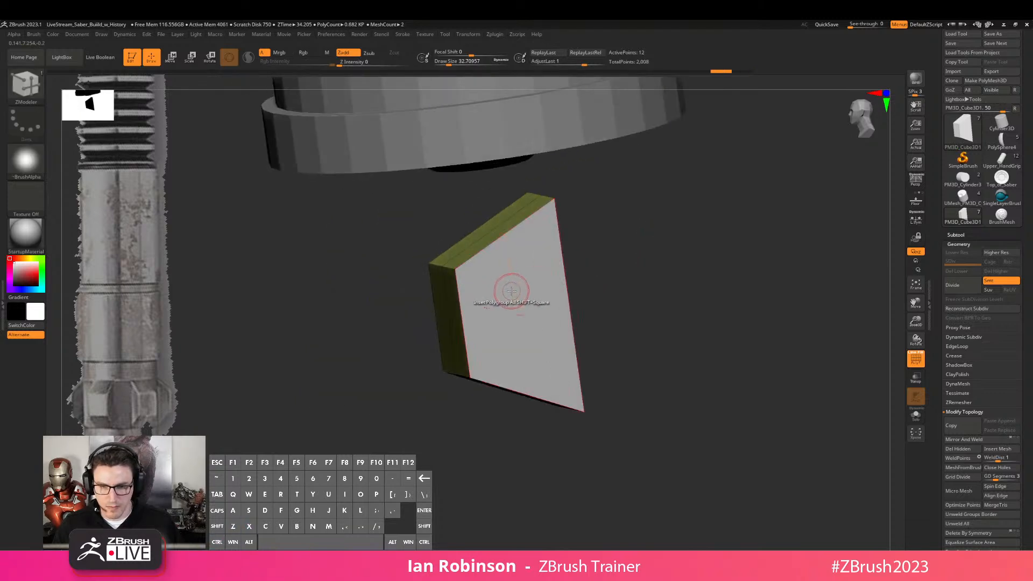
drag(641, 269, 674, 289)
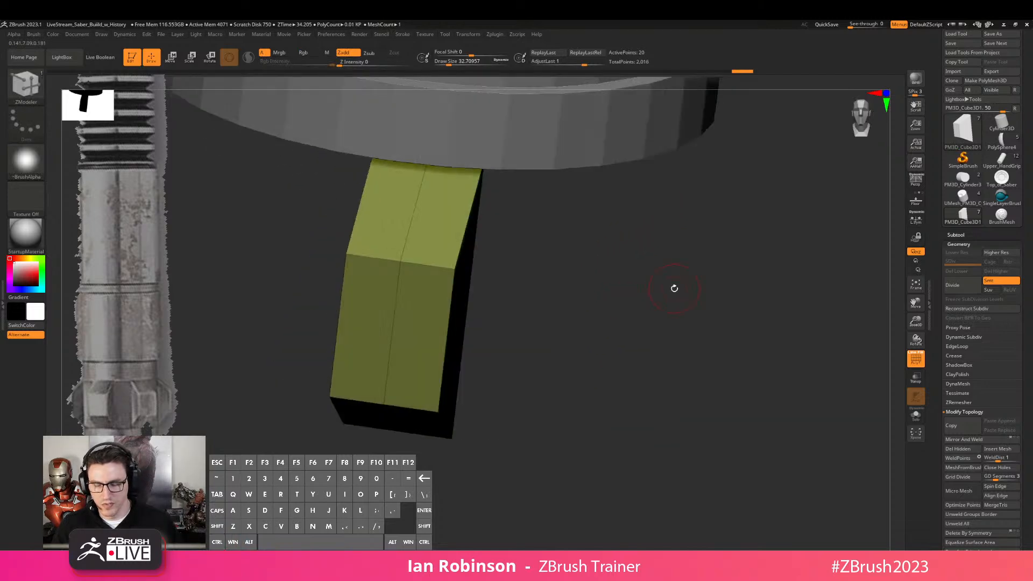
Insert mirrored edge loops close to the block's side edges with ZModeler and preview the smoothing with Dynamic Subdivision
key(space)
click(428, 274)
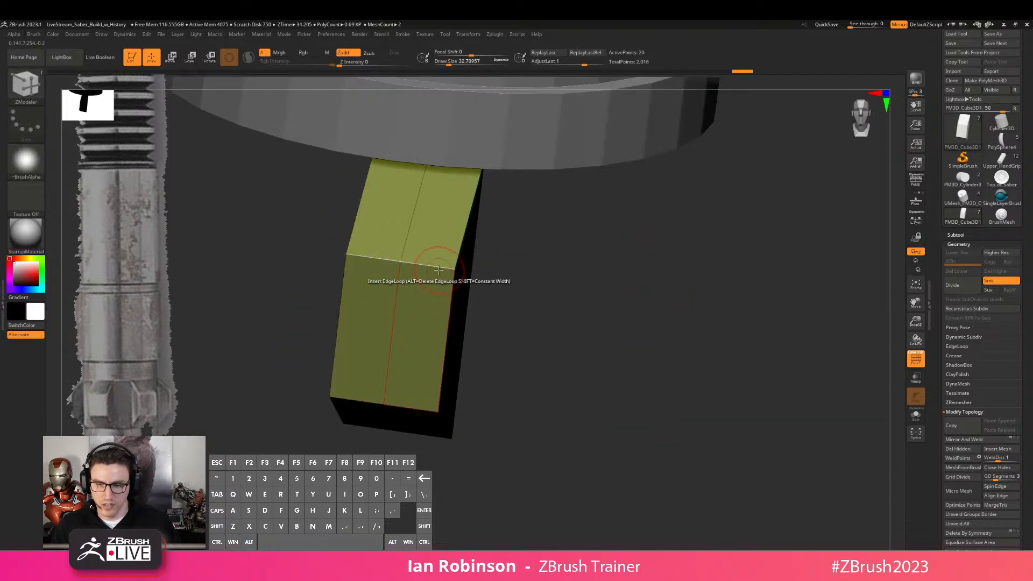
click(447, 271)
drag(554, 279, 600, 273)
drag(465, 280, 595, 281)
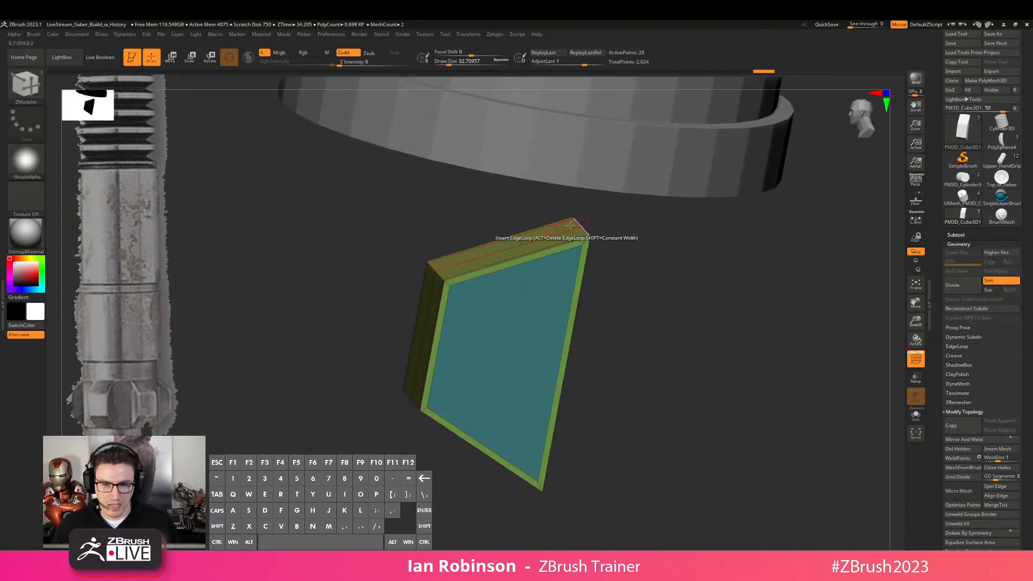
drag(615, 226, 572, 227)
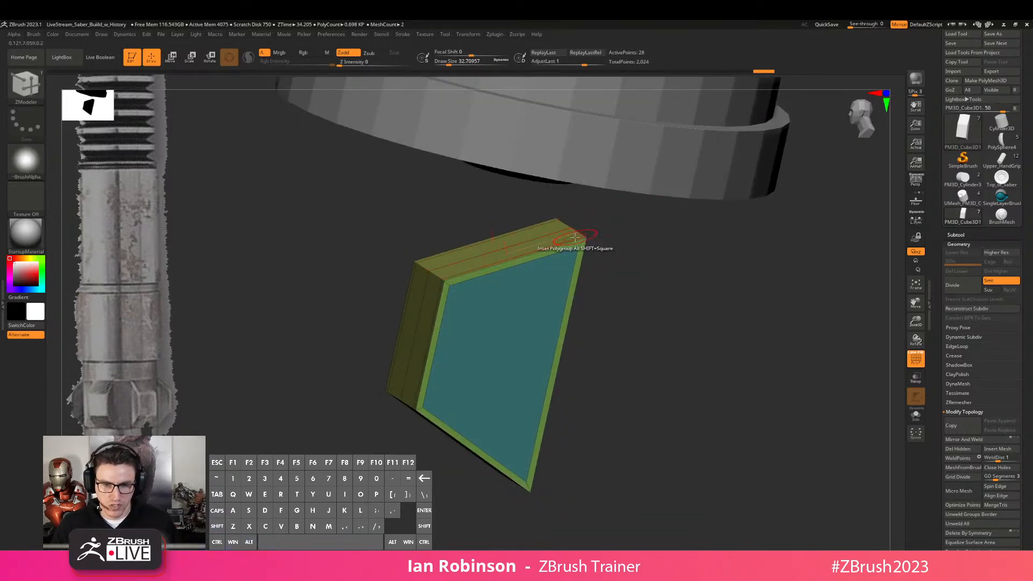
key(d)
key(shift+f)
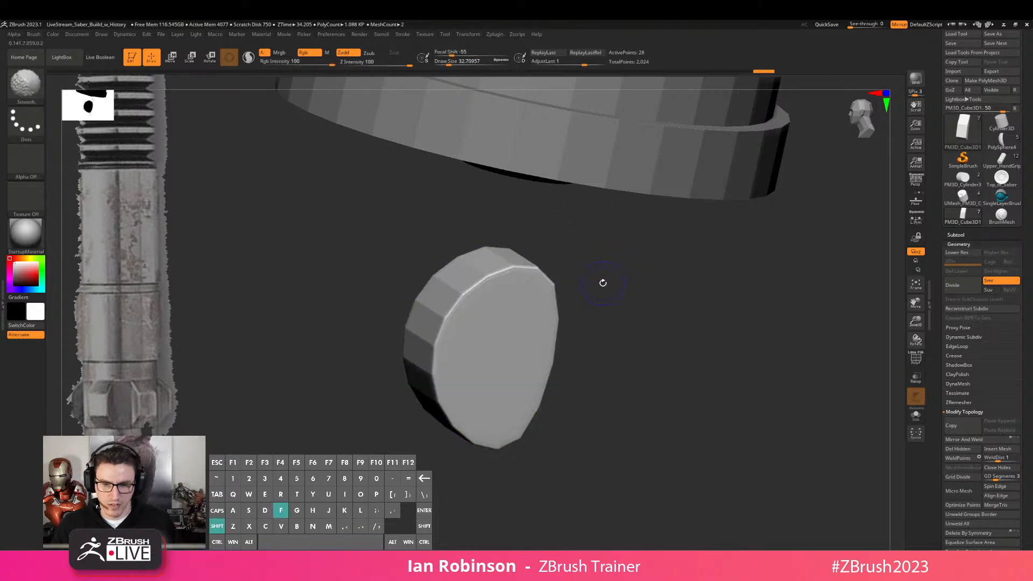
key(shift+d)
drag(632, 288, 656, 303)
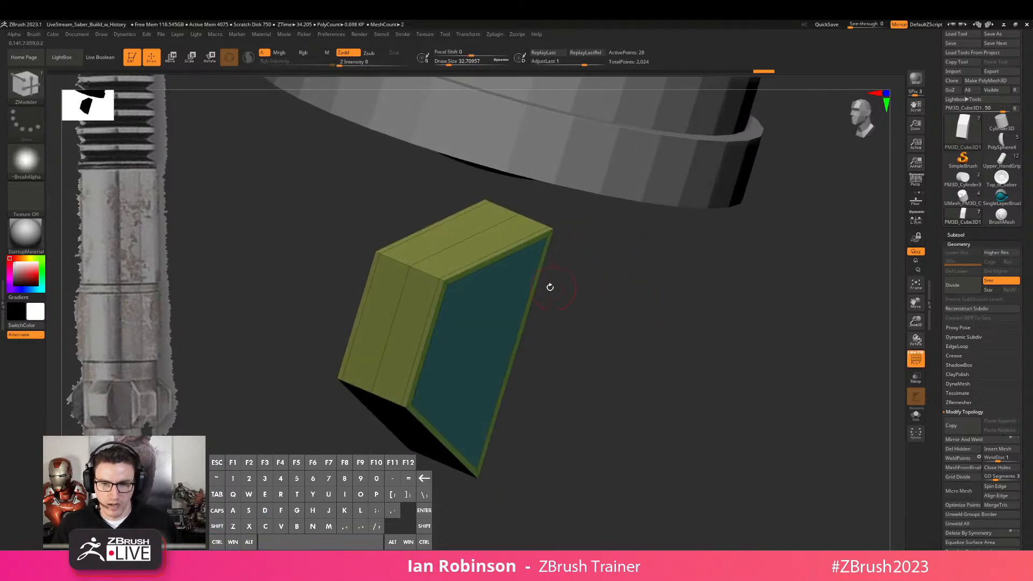
Insert a supporting edge loop beside the corner between the block's sloped top and front face, and check the smoothed preview
click(421, 262)
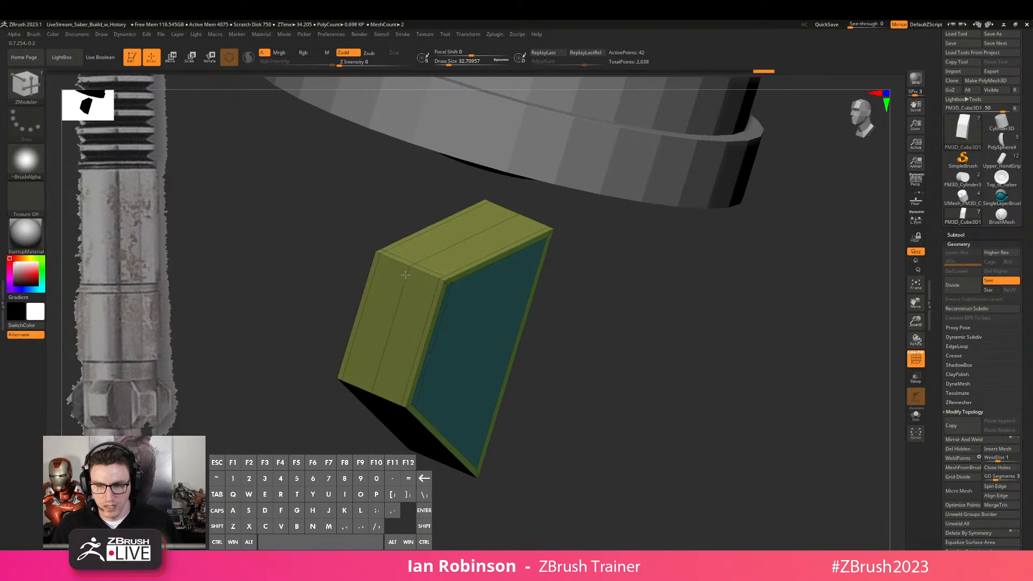
key(d)
drag(651, 272, 312, 340)
key(shift+f)
key(shift+f)
key(shift+d)
Add supporting edge loops along the block's remaining corners, including the lower front edge, and check the smoothed shape
click(337, 308)
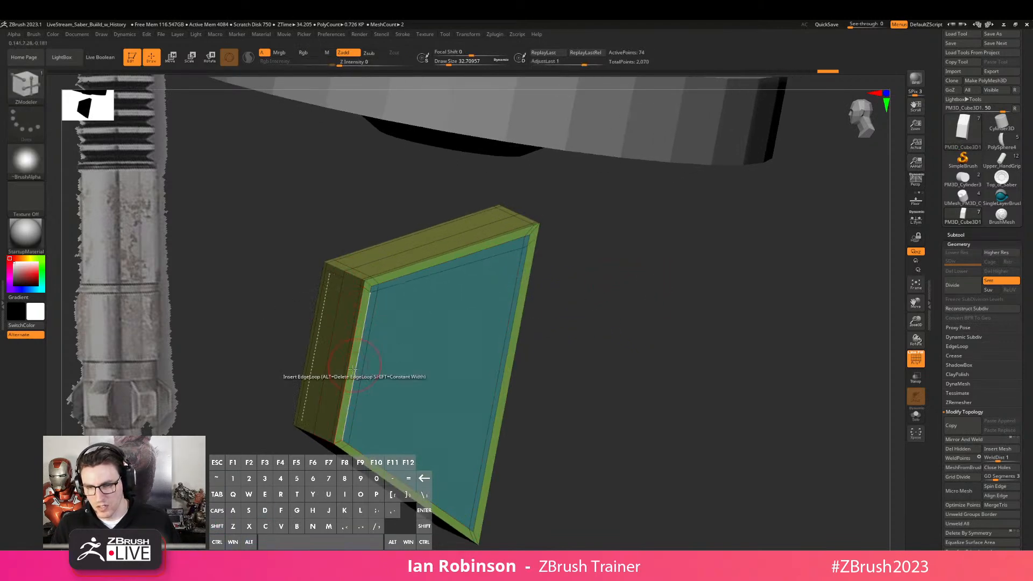
click(313, 428)
key(d)
key(shift+f)
drag(662, 285, 678, 319)
key(shift+f)
key(shift+d)
Insert multiple edge loops across the block's faces with the Multiple EdgeLoops target and turn on Dynamic Subdivision
alt+drag(613, 328, 692, 298)
key(space)
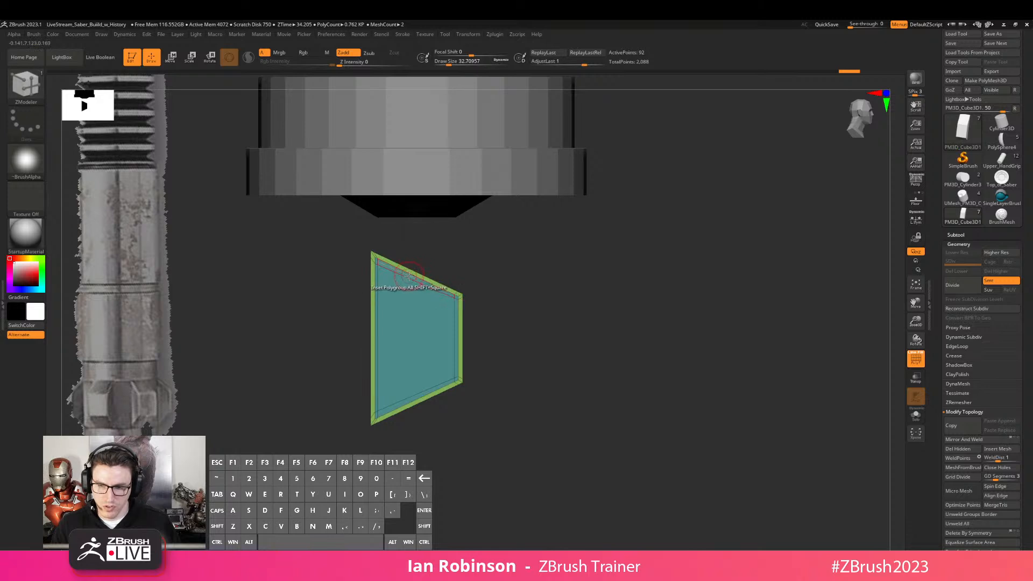
key(space)
click(360, 391)
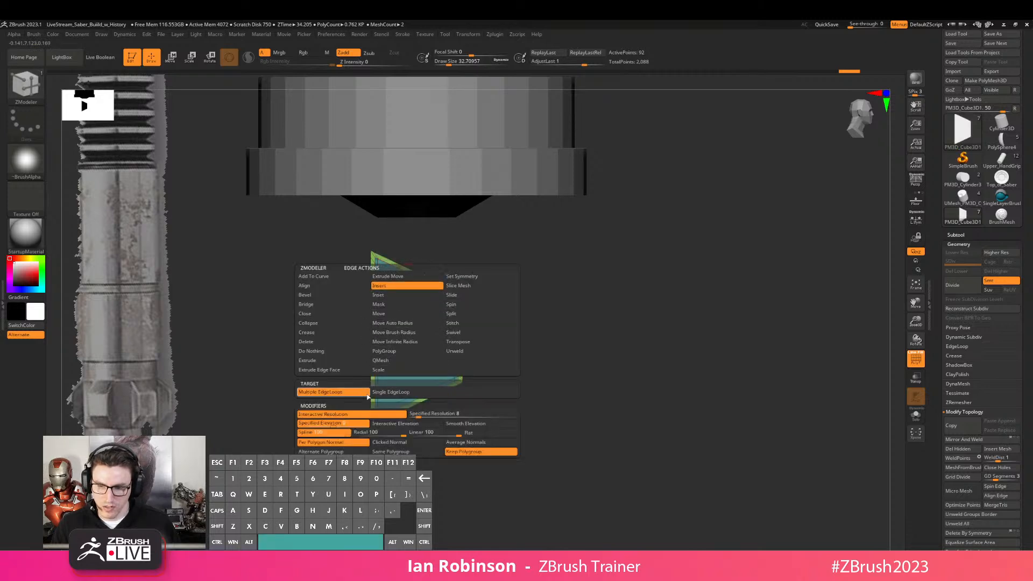
drag(416, 287, 506, 303)
drag(576, 299, 542, 309)
mouse_move(675, 290)
mouse_down()
mouse_move(567, 318)
mouse_move(682, 278)
mouse_up()
key(d)
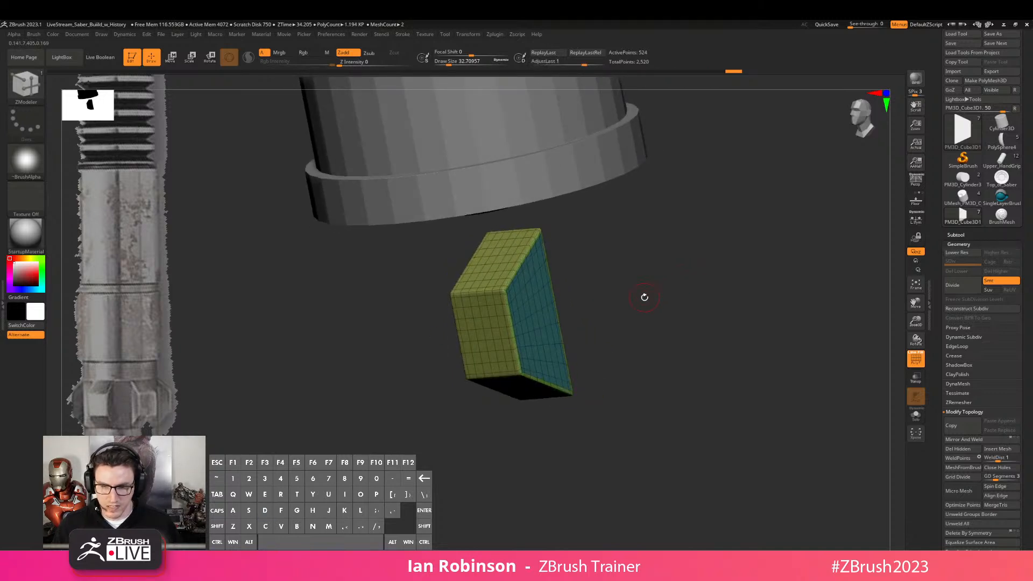
Hide the polyframe and examine the smoothed block from the front beneath the lightsaber base
key(shift+f)
key(shift+f)
shift+drag(637, 305, 663, 318)
key(shift+f)
key(shift+f)
key(shift+f)
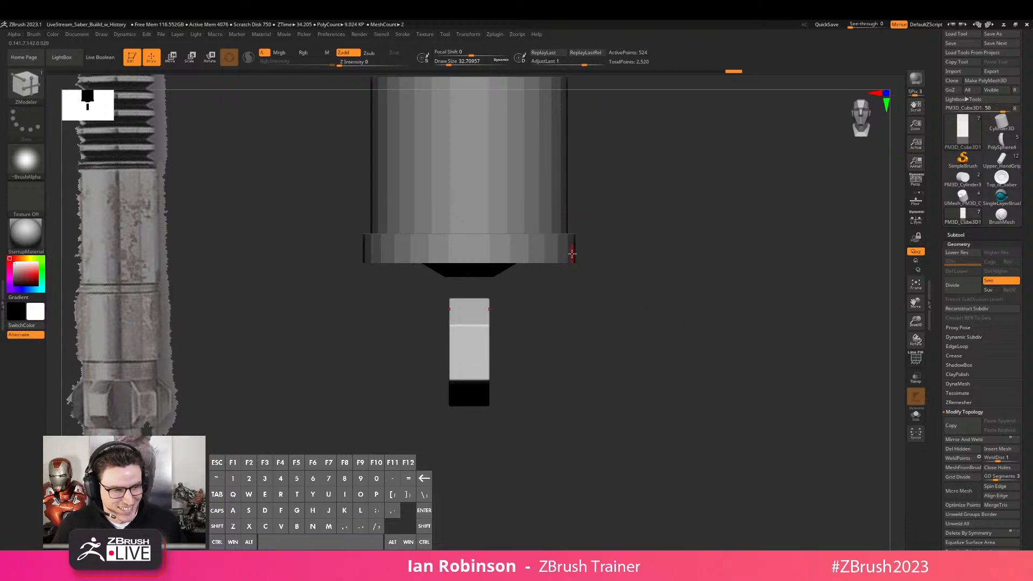
mouse_move(579, 326)
alt+mouse_down()
mouse_move(597, 300)
mouse_move(586, 325)
alt+mouse_up()
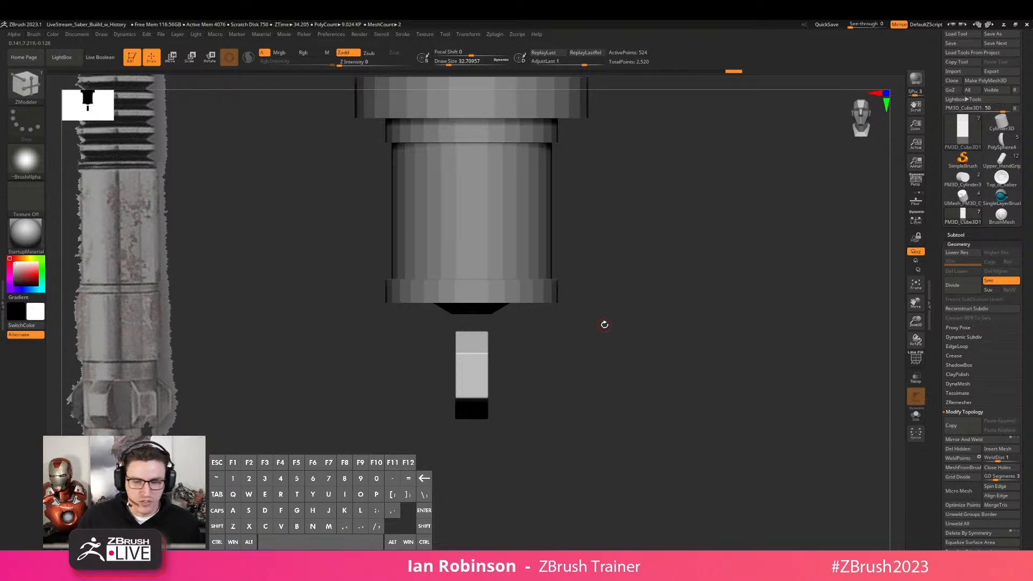
Draw four mirrored pairs of curved tubes outward from the block with the CurveMultiTube brush
alt+drag(596, 307, 653, 287)
key(b)
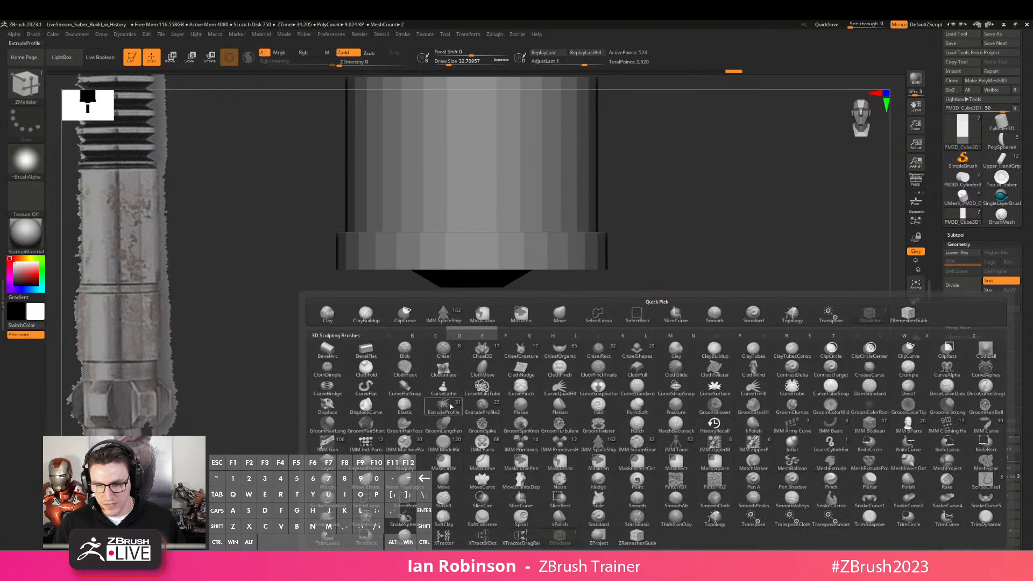
click(488, 393)
mouse_move(644, 334)
alt+mouse_down()
mouse_move(724, 353)
mouse_move(664, 273)
alt+mouse_up()
drag(506, 273, 756, 221)
drag(671, 122, 681, 117)
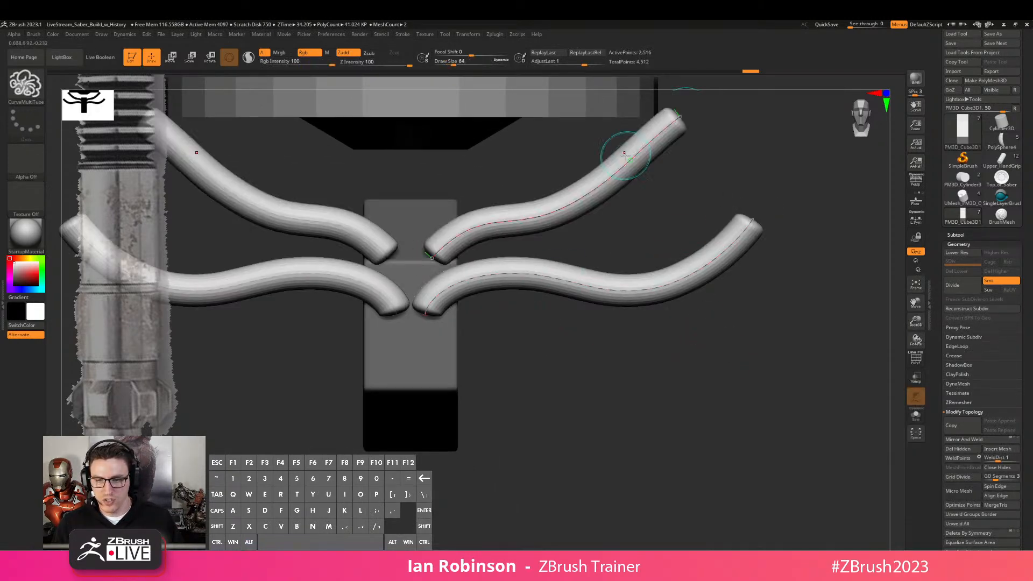
drag(411, 213, 647, 97)
drag(417, 371, 666, 350)
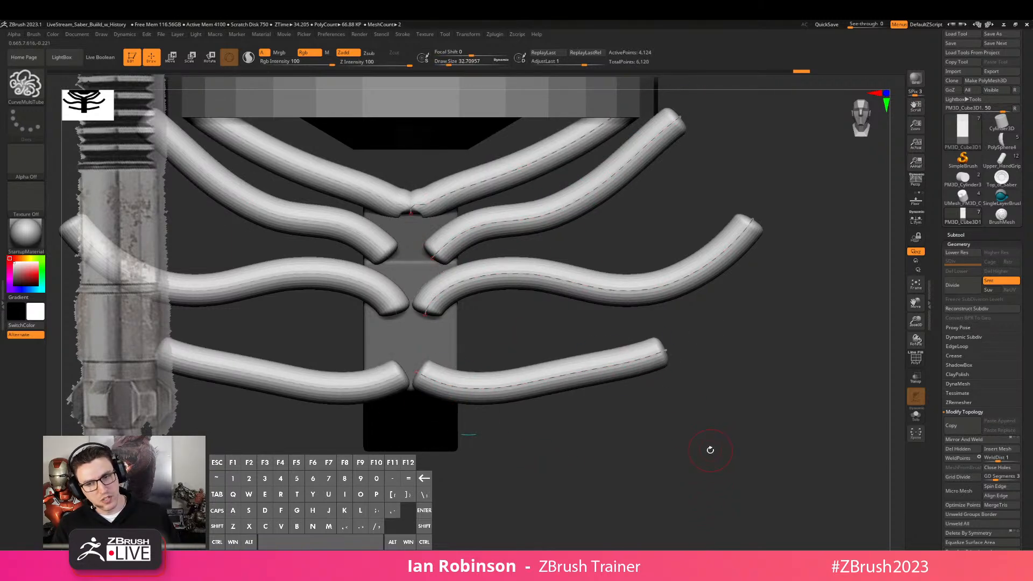
Undo all the CurveMultiTube strokes on the block
key(ctrl+z)
key(ctrl+z)
key(ctrl+z)
key(ctrl+z)
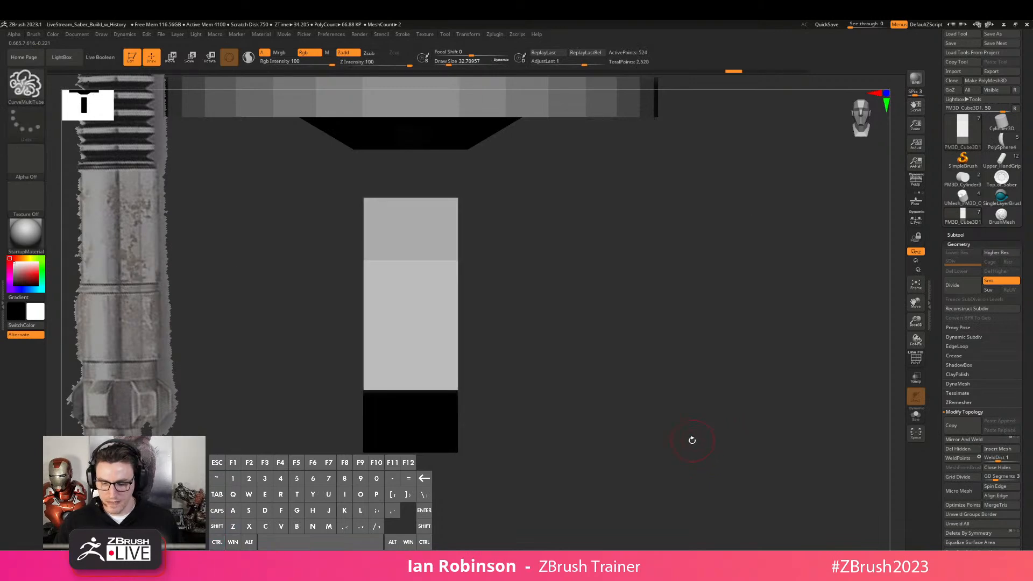
Draw two mirrored pairs of curved tubes across the block with the CurveTube brush
key(b)
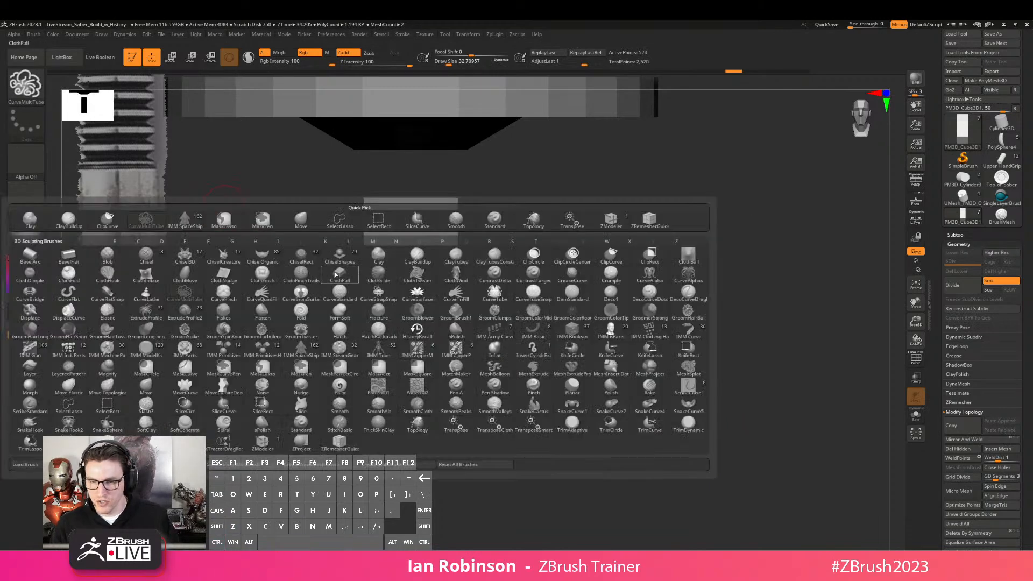
key(z)
key(m)
key(b)
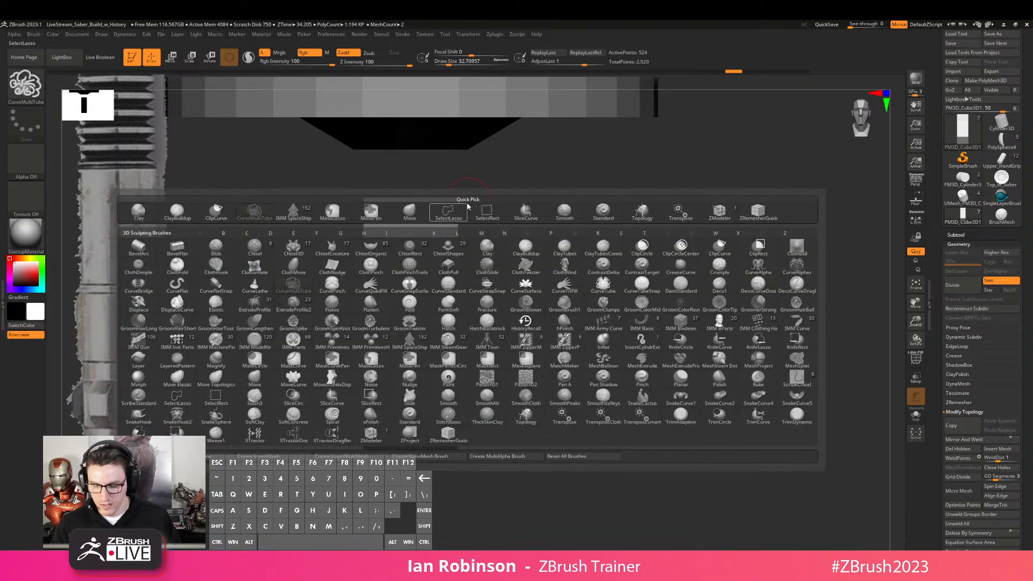
key(c)
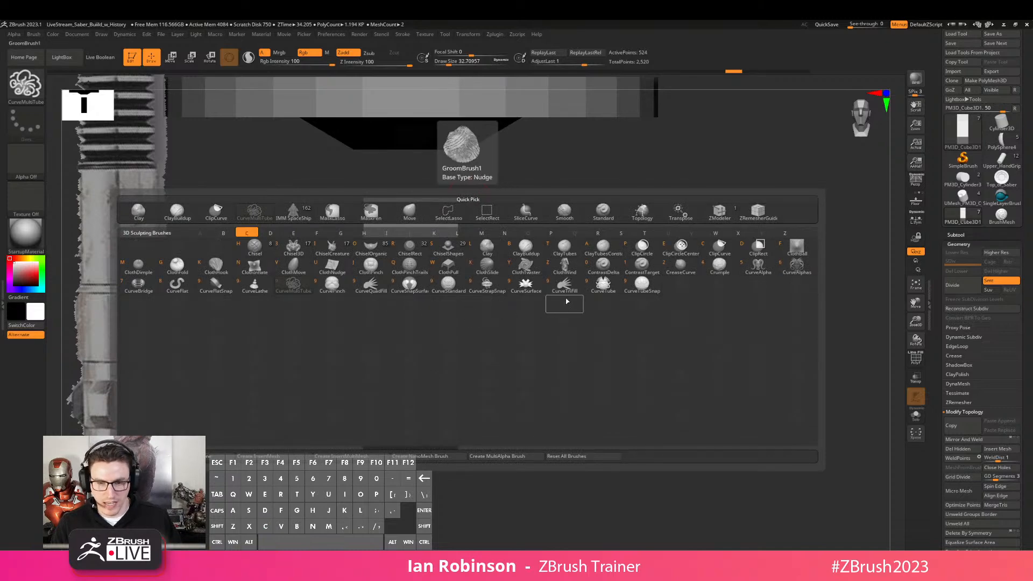
click(603, 284)
drag(433, 279, 739, 185)
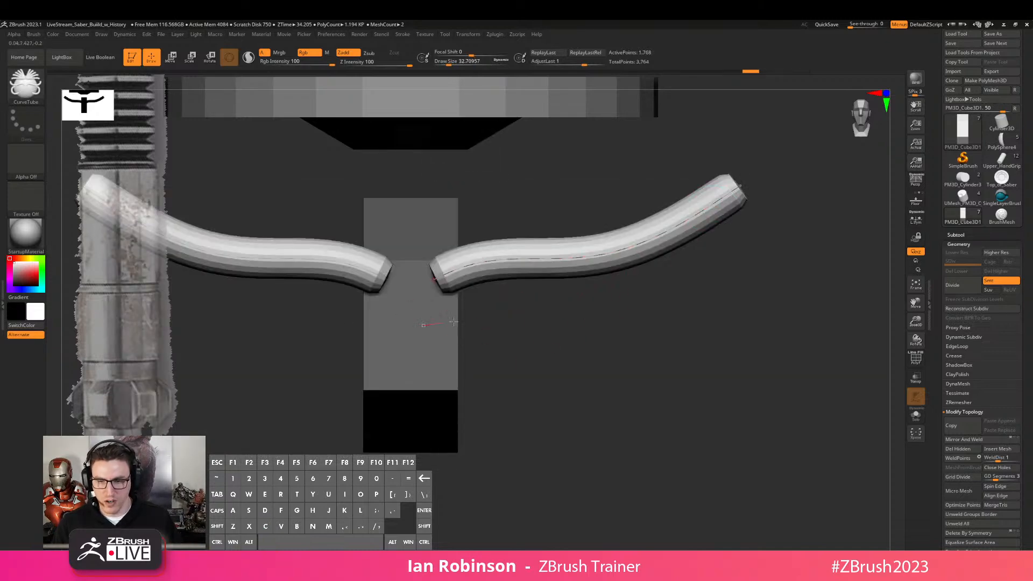
drag(426, 326, 756, 303)
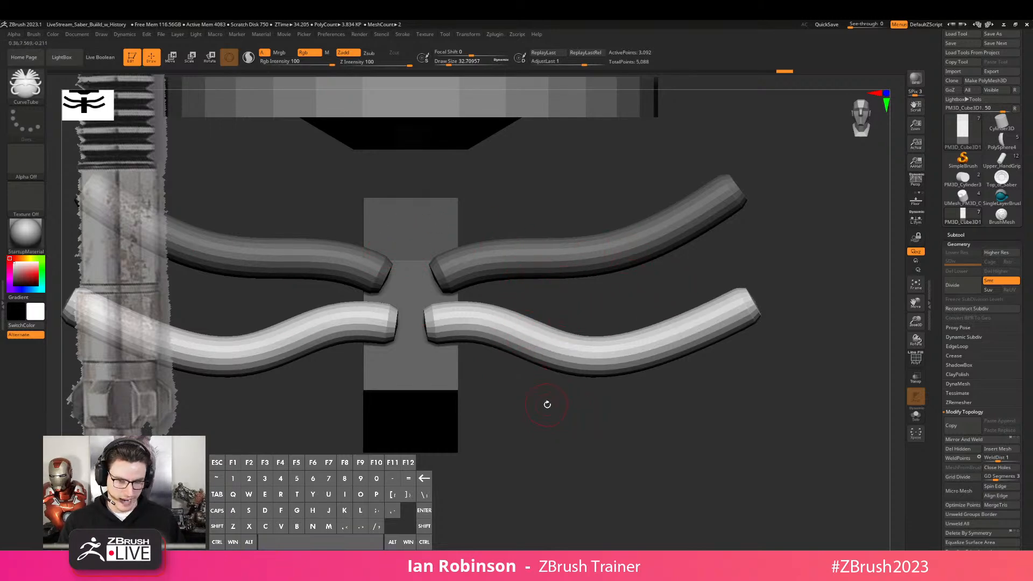
Set the draw size to 64, update the lower curve tube with it, and undo the resize
text(s)
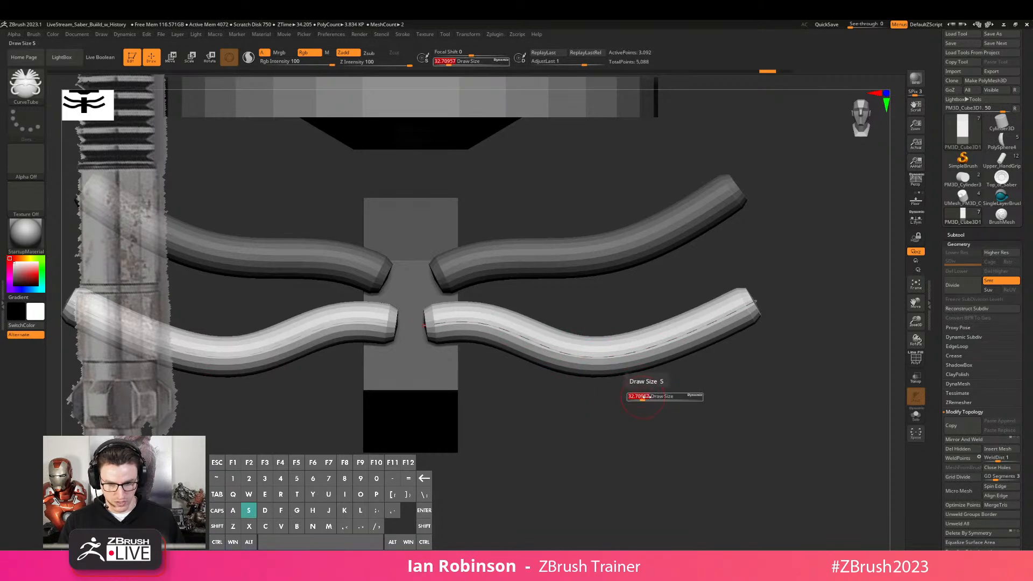
text(64)
key(Return)
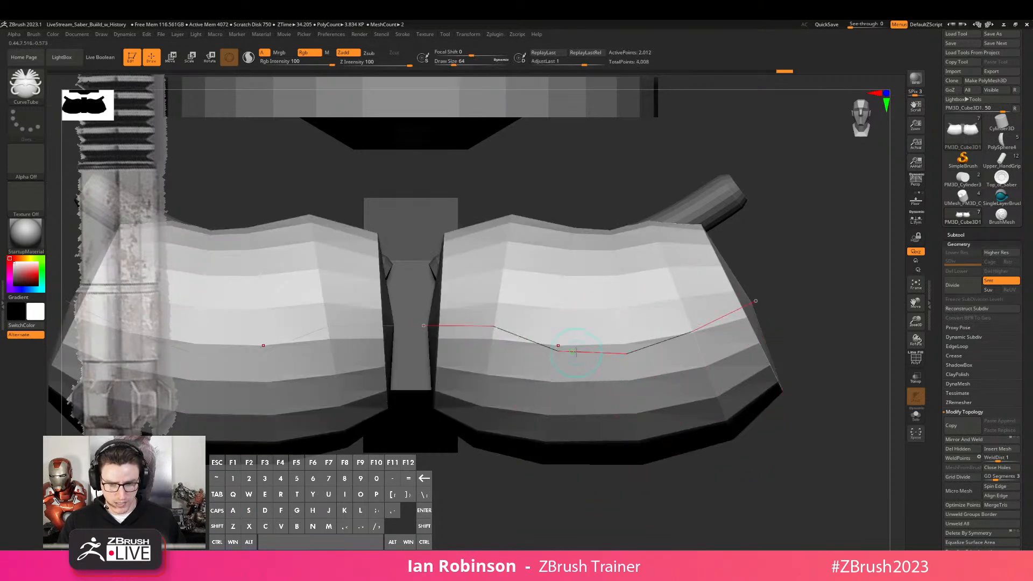
key(ctrl+z)
Undo the CurveTube strokes and turn Dynamic Subdivision back on for the block
alt+drag(563, 205, 709, 253)
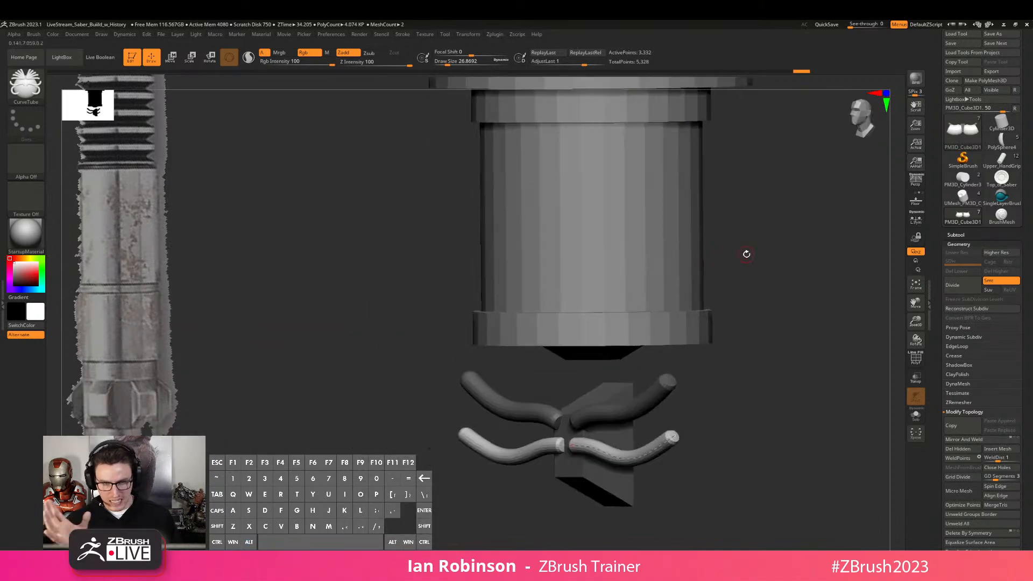
mouse_move(766, 295)
mouse_down()
mouse_move(608, 479)
mouse_move(724, 527)
mouse_move(699, 376)
mouse_up()
mouse_move(746, 354)
alt+mouse_down()
mouse_move(716, 330)
mouse_move(680, 350)
mouse_move(685, 360)
mouse_move(718, 339)
mouse_move(720, 310)
mouse_move(655, 320)
mouse_move(635, 272)
mouse_move(590, 395)
mouse_move(647, 317)
alt+mouse_up()
key(ctrl+z)
key(ctrl+z)
key(ctrl+z)
key(ctrl+z)
key(ctrl+z)
key(ctrl+z)
key(shift+f)
key(ctrl+shift+z)
key(d)
key(shift+f)
alt+drag(632, 225, 576, 360)
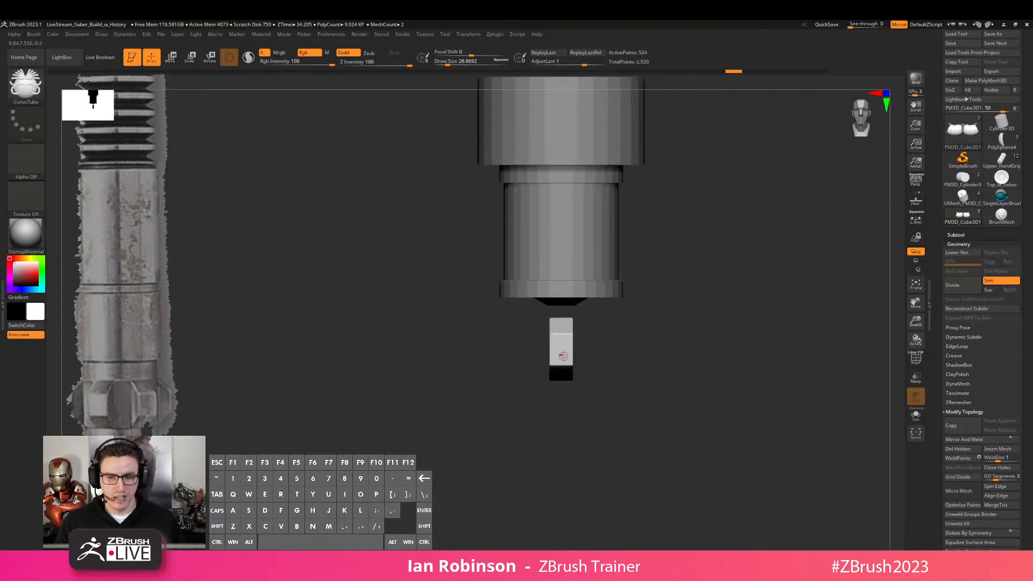
Center the block on the world origin and move it about 7.52 along the saber's length to just beyond the handle's end
drag(670, 331, 893, 226)
key(w)
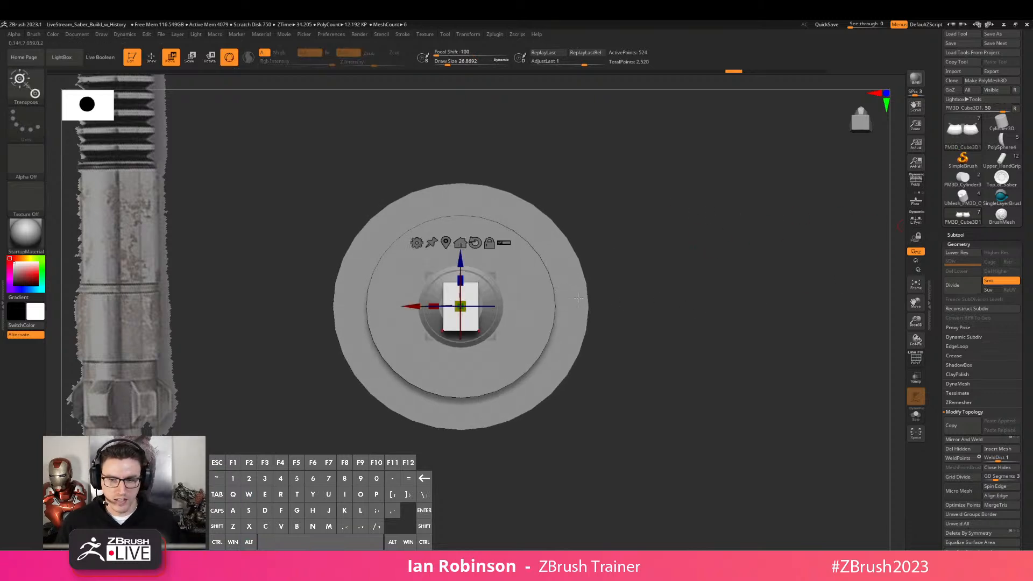
alt+click(447, 242)
key(x)
alt+click(455, 244)
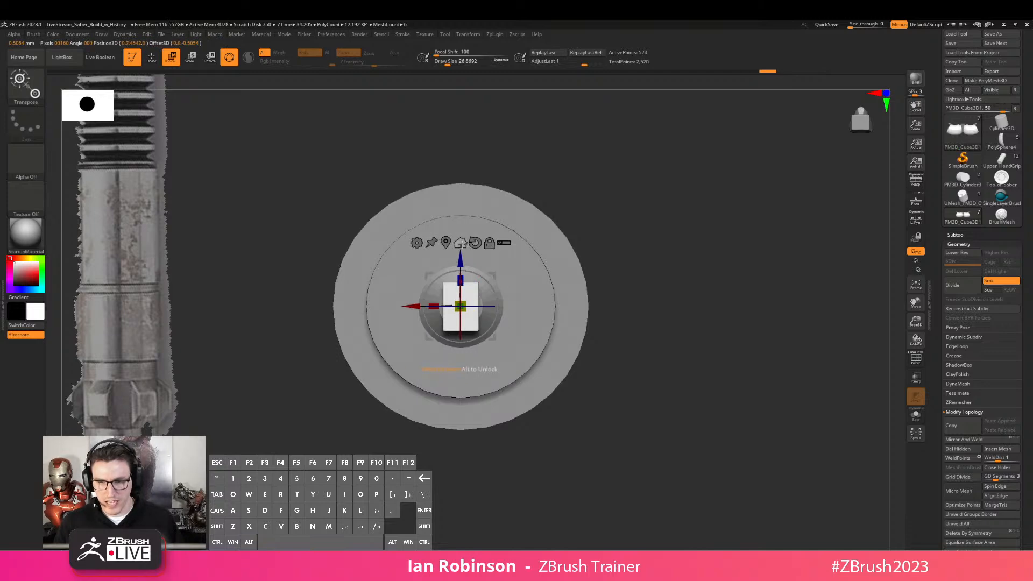
drag(609, 220, 591, 198)
alt+click(391, 250)
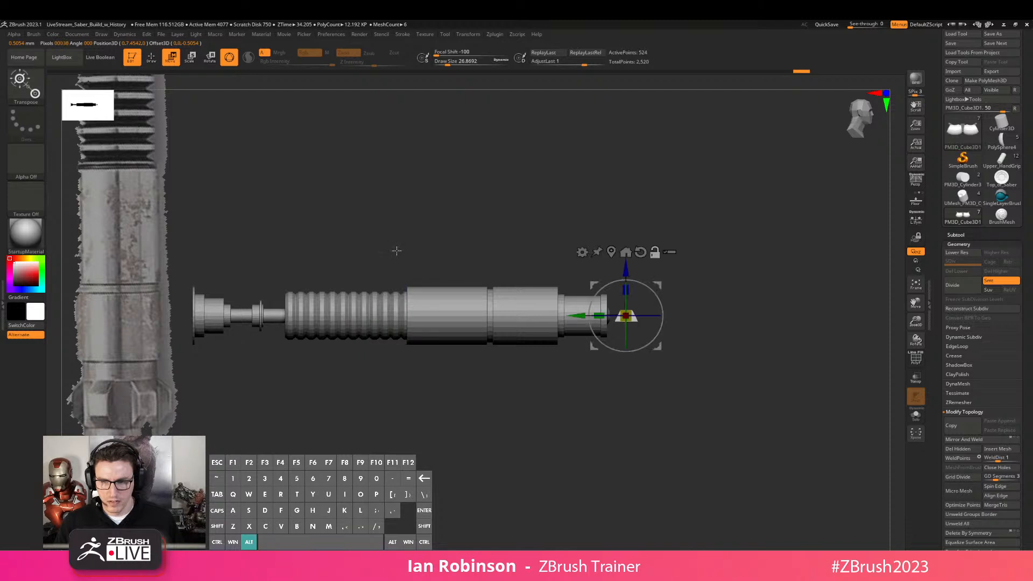
click(626, 251)
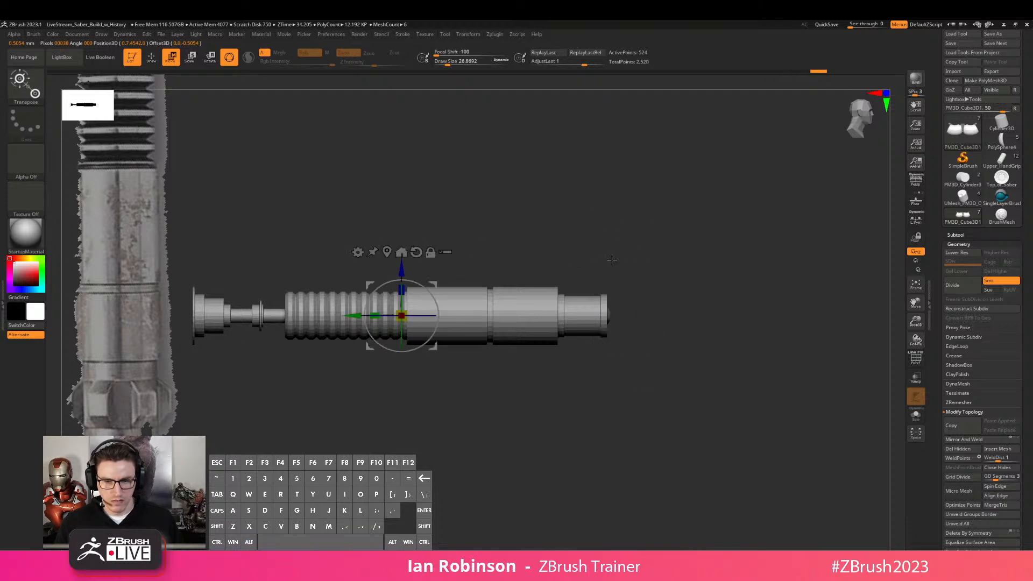
drag(353, 316, 580, 316)
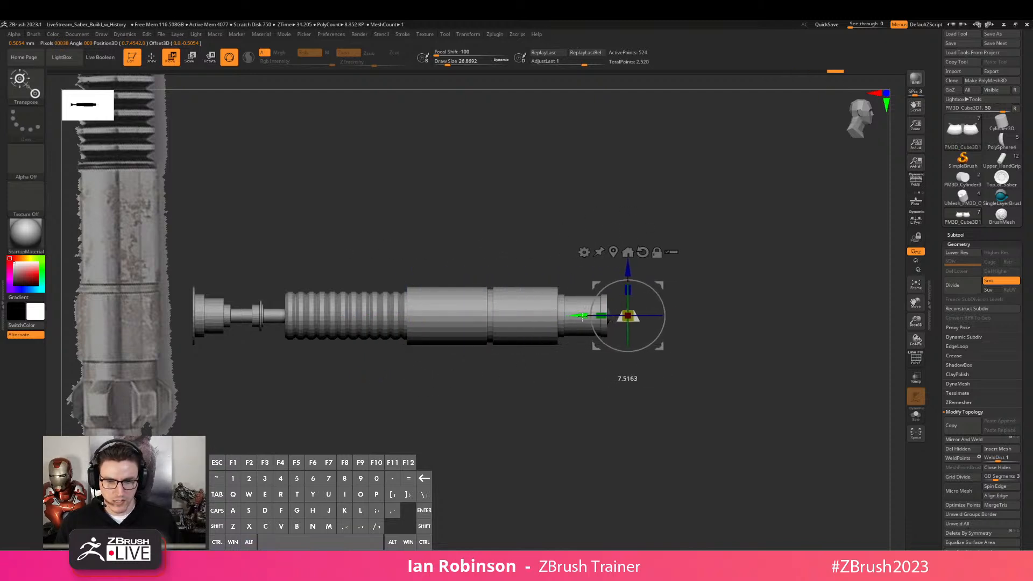
Enable ArrayMesh with Transpose on the block
key(q)
alt+drag(749, 238, 770, 328)
drag(807, 344, 683, 376)
alt+drag(680, 438, 584, 418)
alt+drag(701, 367, 711, 403)
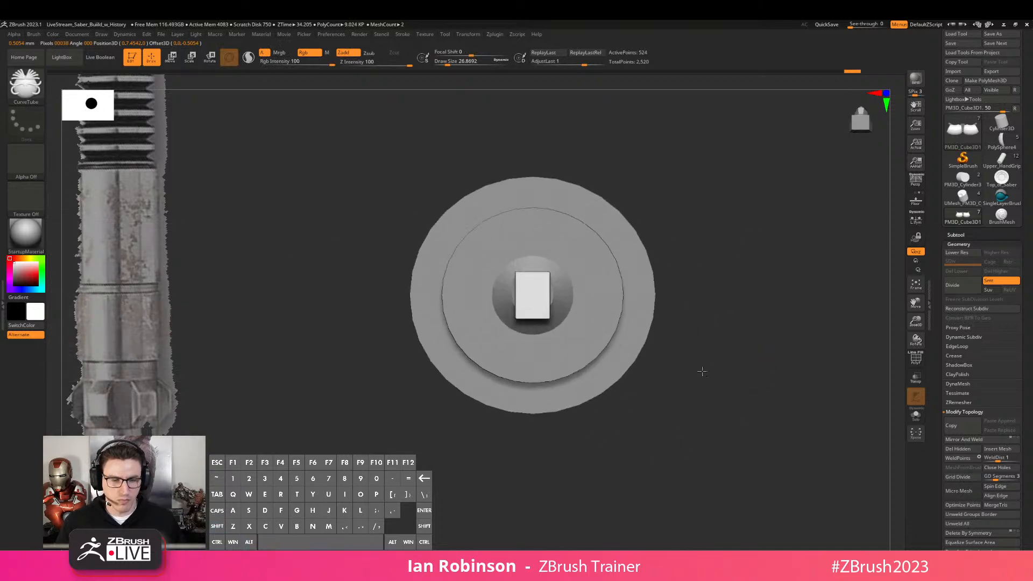
click(952, 244)
click(959, 252)
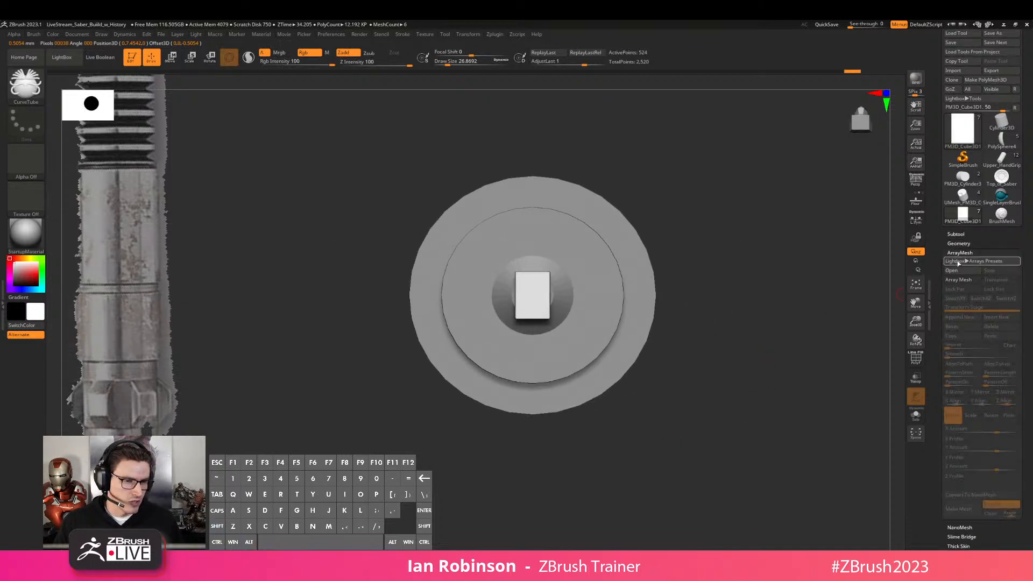
click(964, 279)
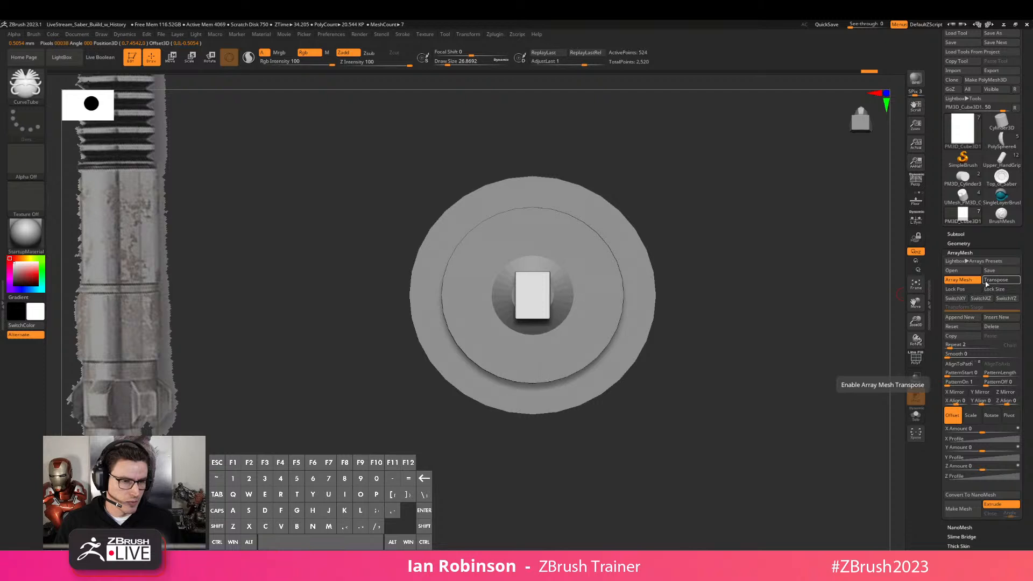
click(997, 280)
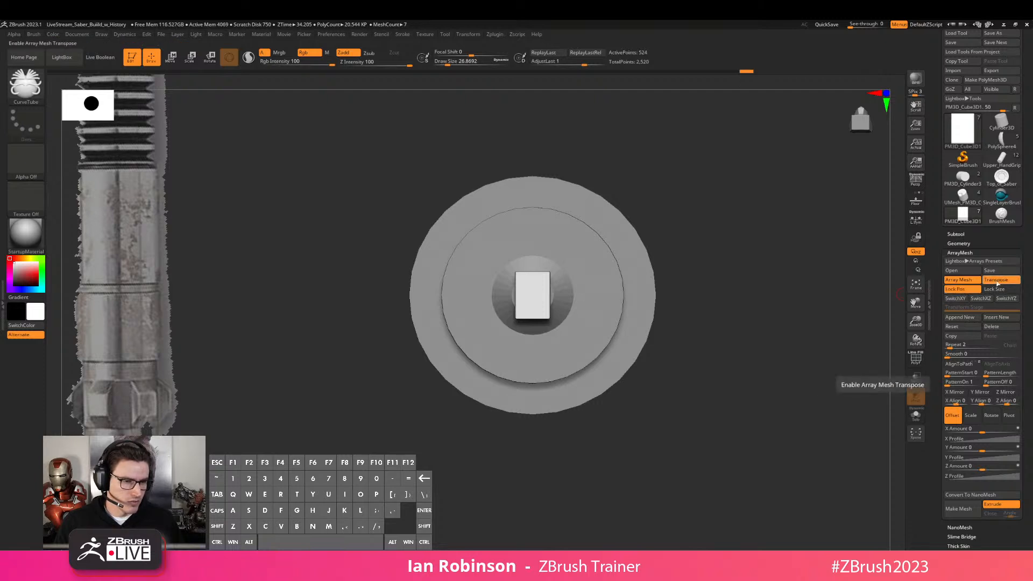
Set the block's array to rotate 360 around Y with 8 repeats
alt+drag(735, 287, 703, 262)
shift+drag(752, 332, 695, 441)
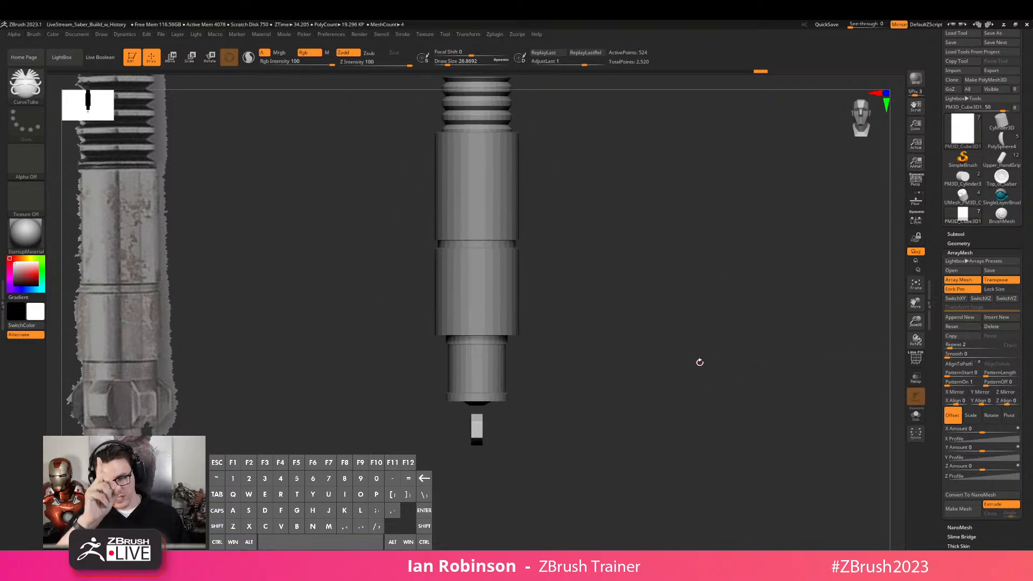
drag(698, 353, 808, 340)
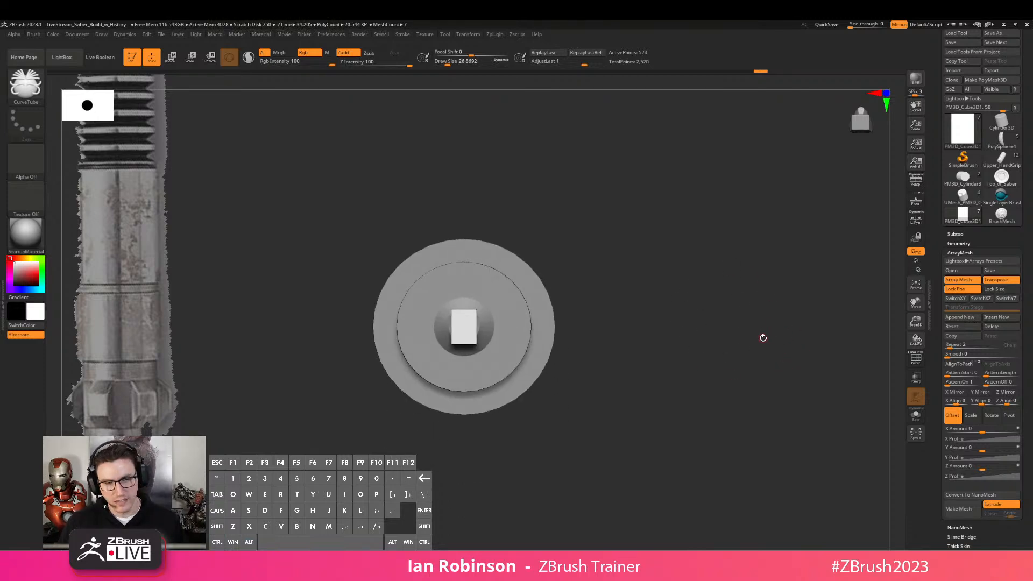
click(987, 420)
drag(982, 450, 998, 447)
text(8)
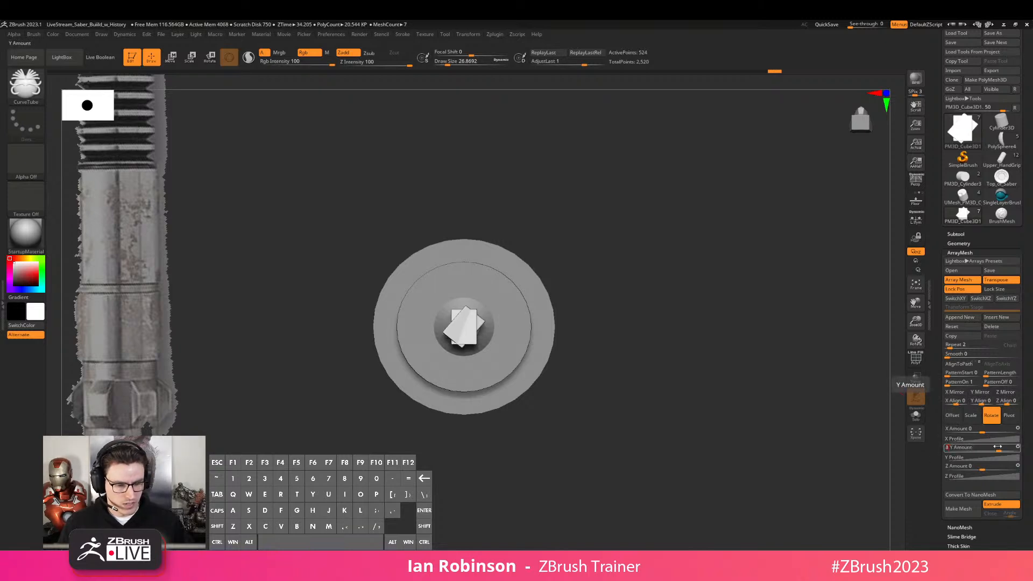
key(Return)
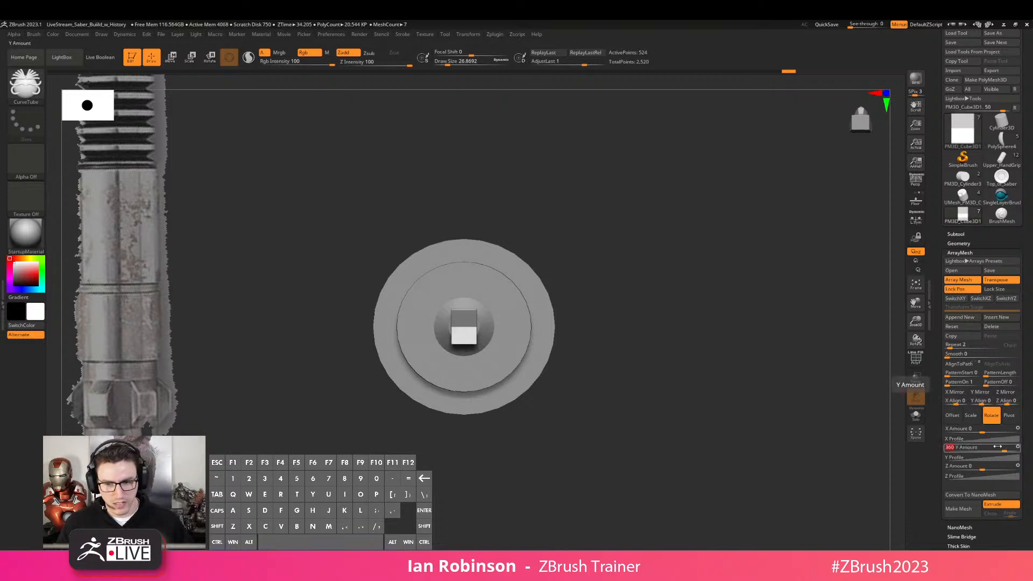
click(952, 342)
text(8)
key(Return)
Move the arrayed block outward and along the saber's axis so the copies ring the handle's lower neck
key(w)
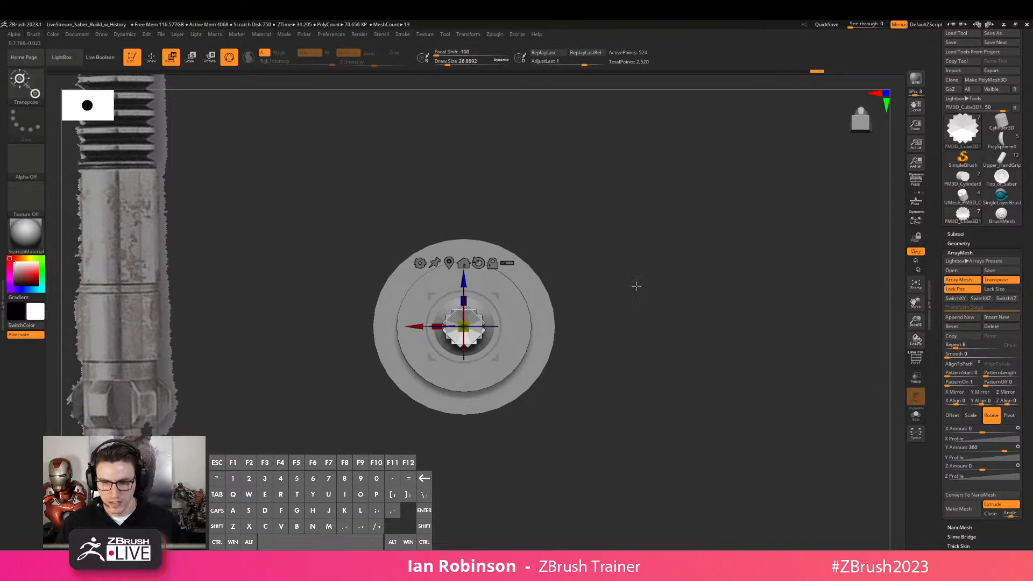
drag(464, 280, 466, 219)
drag(593, 182, 620, 215)
drag(435, 263, 289, 261)
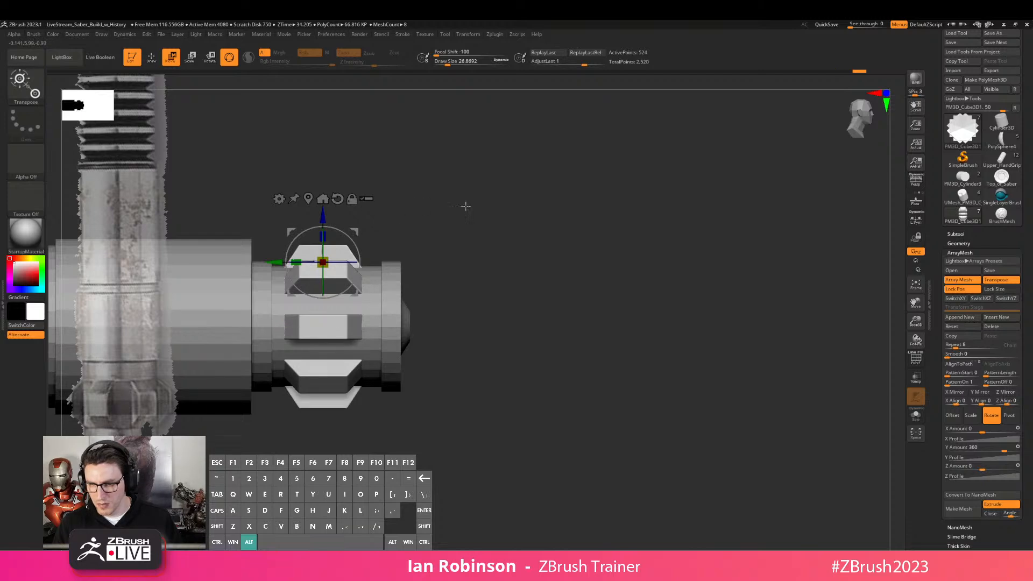
Shift the ring of blocks slightly along the neck toward the main grip section
key(ctrl+z)
shift+drag(627, 232, 624, 277)
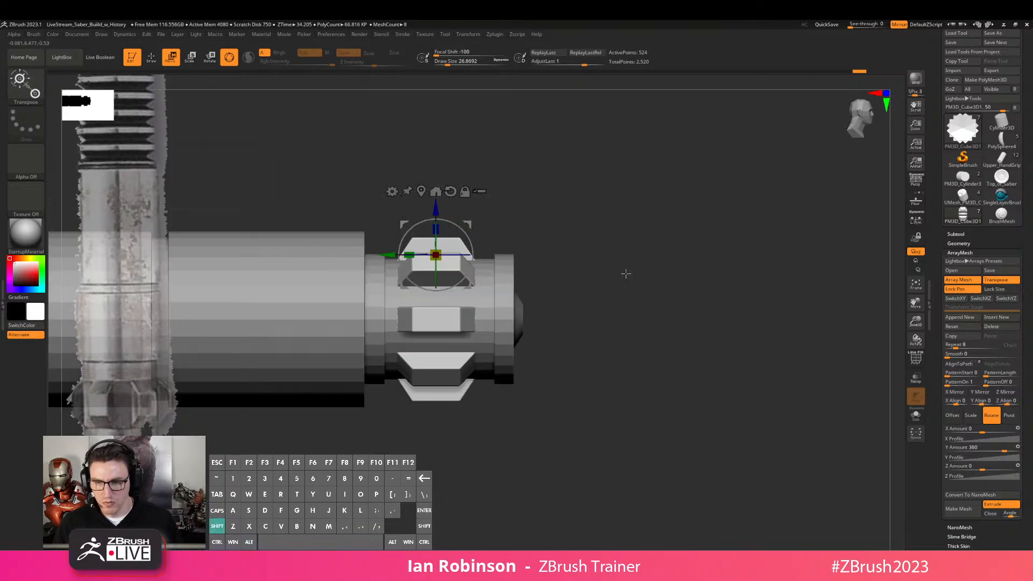
shift+drag(574, 248, 589, 291)
drag(390, 259, 377, 259)
Fine-tune the arrayed blocks' radial distance so they sit against the surface of the neck
shift+drag(641, 204, 646, 143)
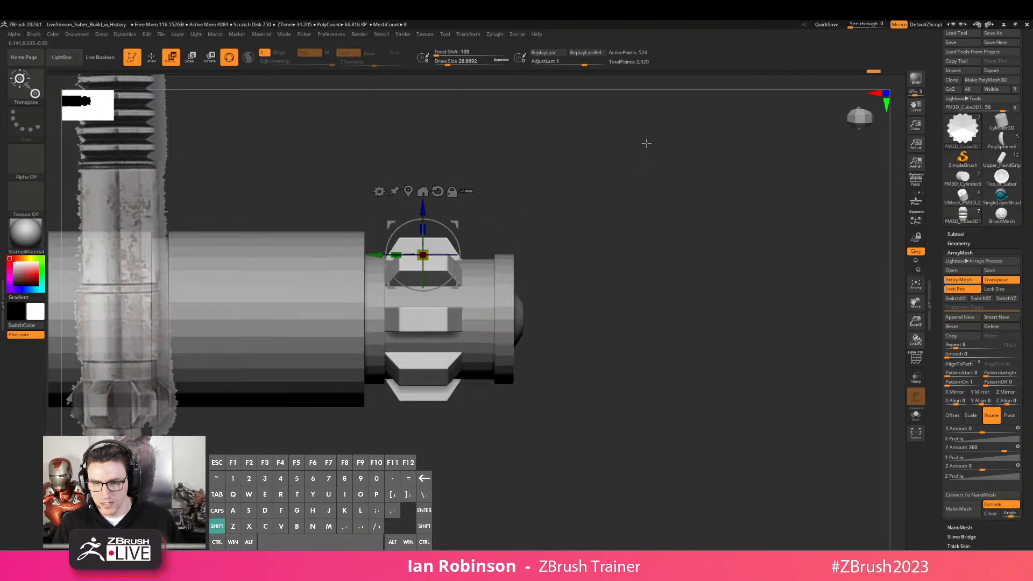
shift+drag(655, 186, 614, 192)
mouse_move(422, 209)
mouse_down()
mouse_move(427, 227)
mouse_move(394, 253)
mouse_up()
mouse_move(586, 207)
mouse_down()
mouse_move(621, 251)
mouse_move(628, 220)
mouse_move(701, 305)
mouse_up()
key(q)
key(shift+f)
mouse_move(673, 215)
mouse_down()
mouse_move(687, 235)
mouse_move(674, 244)
mouse_move(715, 245)
mouse_move(738, 260)
mouse_move(699, 226)
mouse_move(740, 202)
mouse_move(741, 306)
mouse_move(828, 221)
mouse_move(721, 208)
mouse_move(708, 231)
mouse_up()
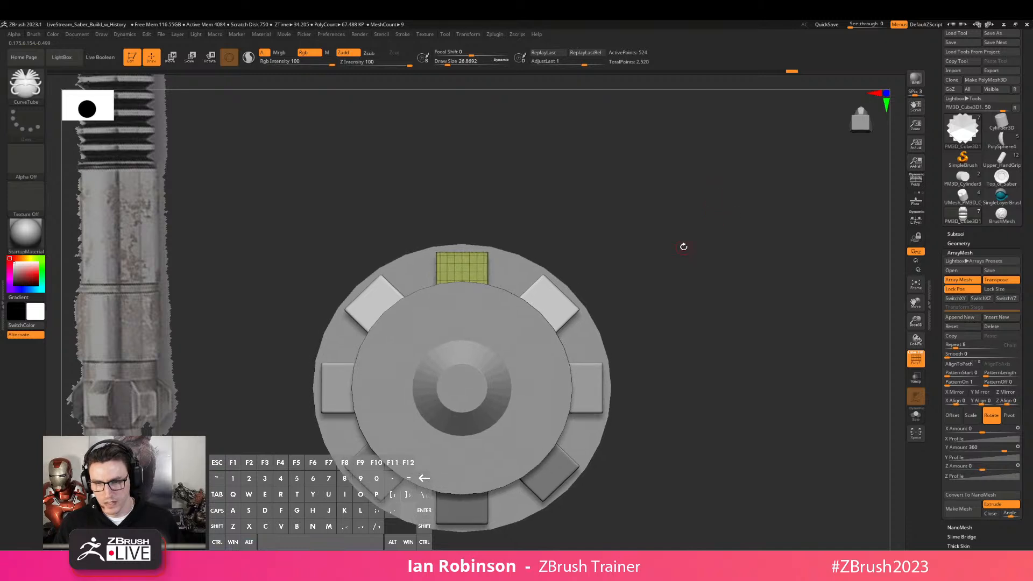
key(w)
drag(463, 260, 466, 256)
key(q)
mouse_move(645, 222)
alt+mouse_down()
mouse_move(646, 205)
mouse_move(632, 209)
mouse_move(666, 221)
mouse_move(705, 212)
mouse_move(706, 257)
alt+mouse_up()
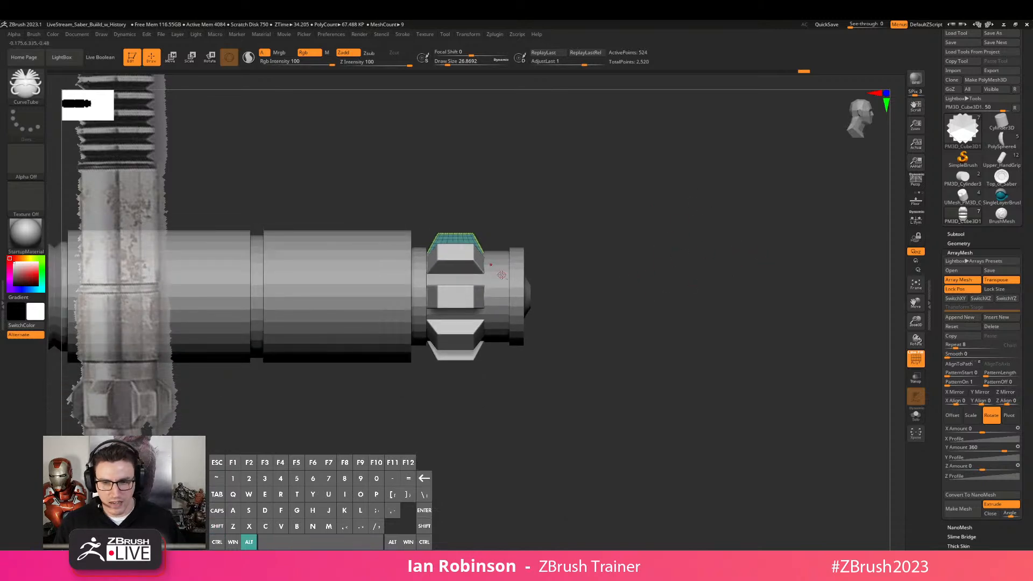
Use a mask to isolate the handle's end flange and cap, and move them along the axis close to the blocks
alt+click(518, 273)
ctrl+drag(584, 180, 495, 422)
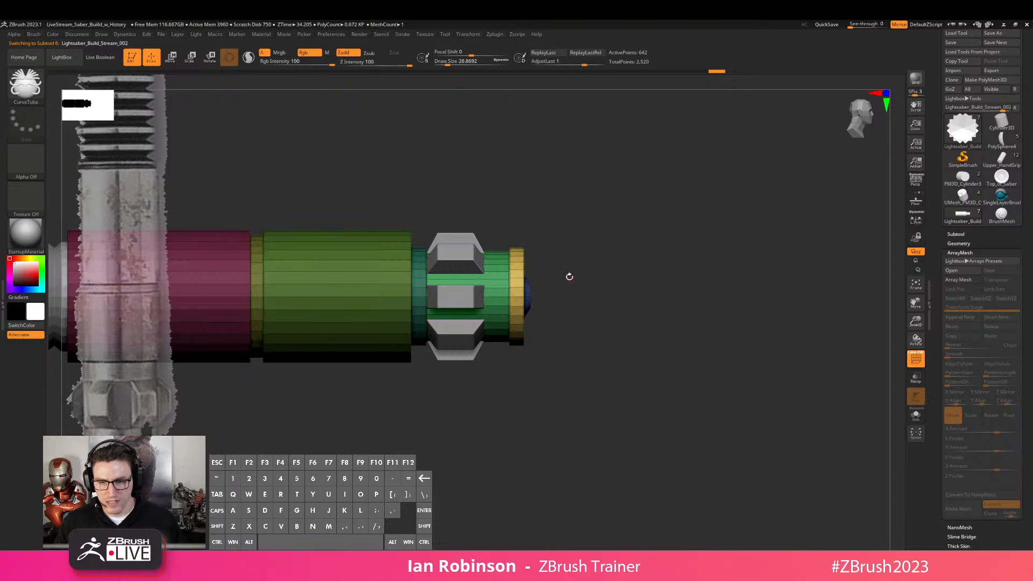
key(w)
drag(477, 299, 454, 300)
key(q)
Examine the whole lightsaber's proportions from the front against the reference photo
mouse_move(565, 288)
mouse_down()
mouse_move(706, 266)
mouse_move(716, 280)
mouse_up()
alt+drag(692, 226, 682, 344)
drag(682, 345, 690, 312)
shift+drag(689, 312, 703, 277)
key(shift+f)
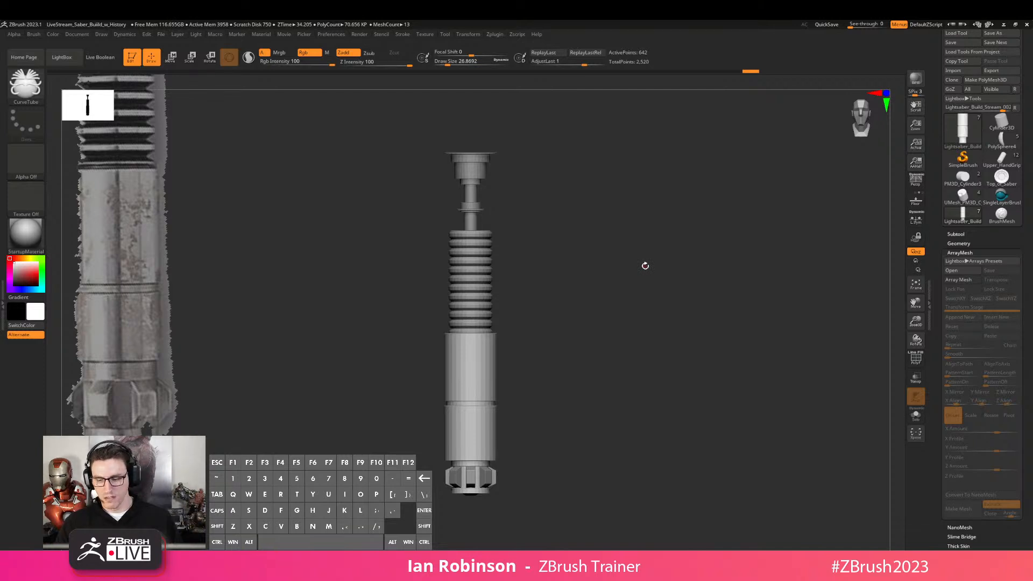
drag(597, 274, 592, 232)
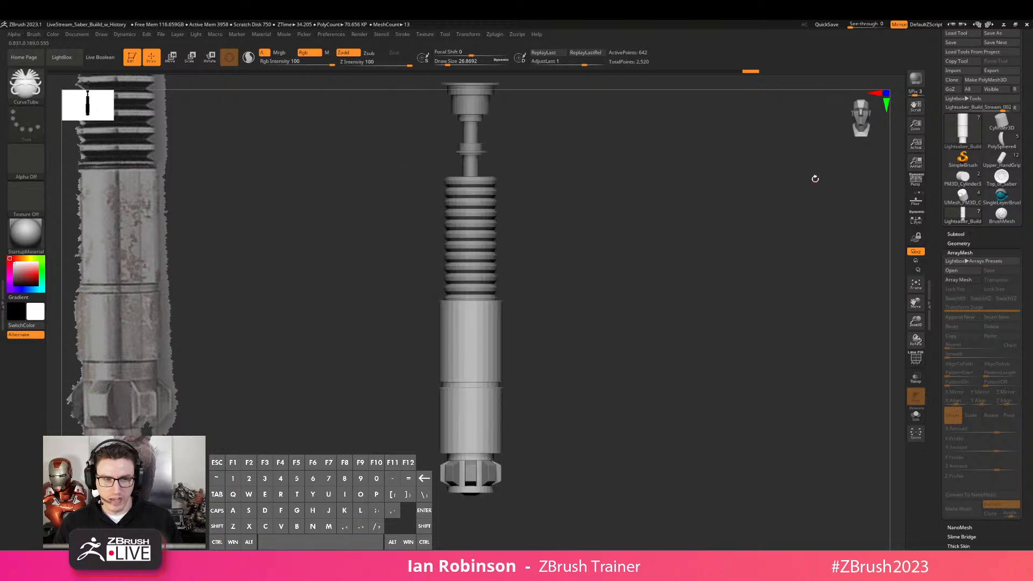
drag(853, 124, 859, 117)
click(851, 119)
alt+drag(646, 244, 703, 193)
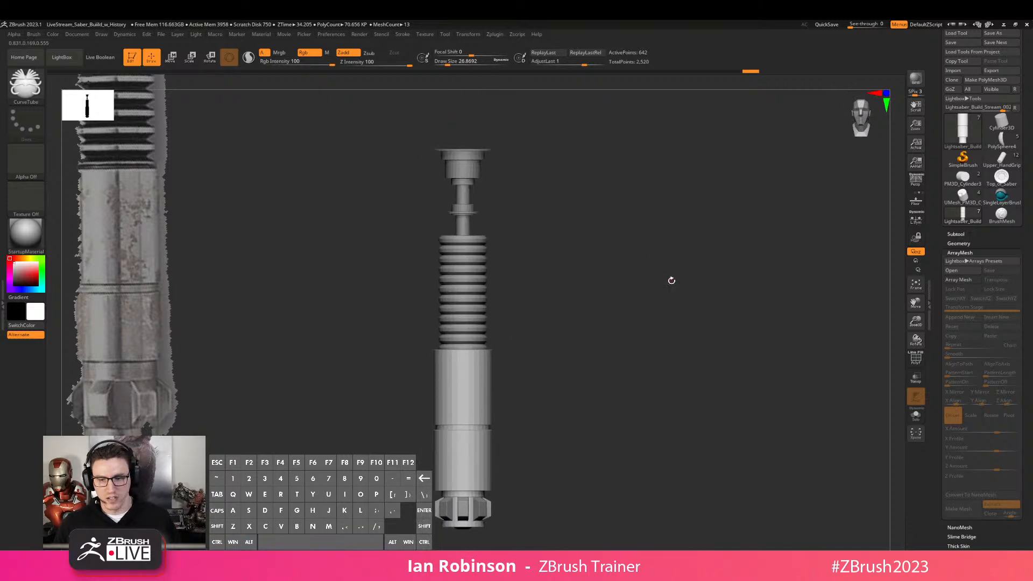
drag(664, 291, 644, 331)
alt+drag(530, 350, 629, 291)
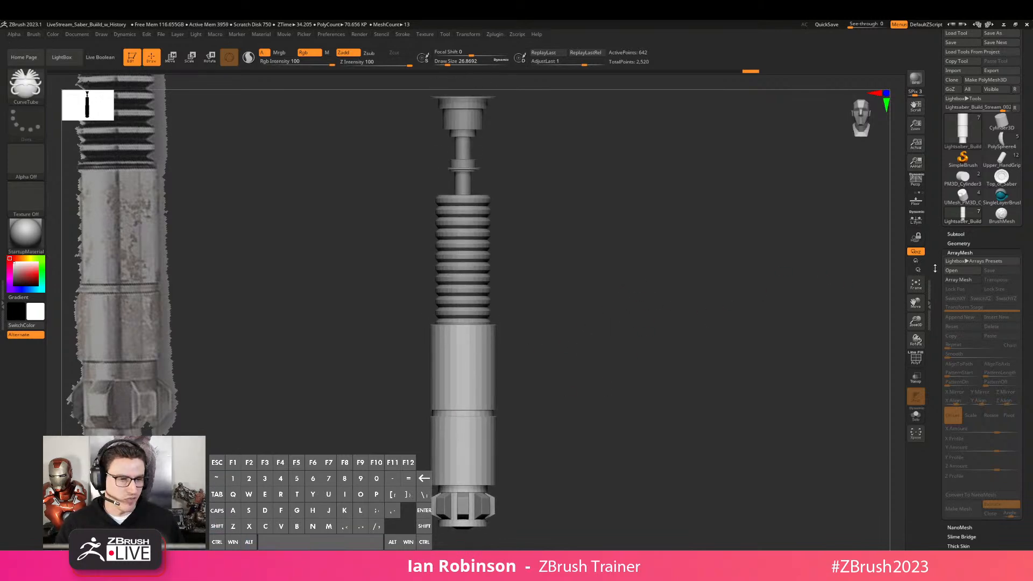
Rename the Lightsaber_Build_Stream_002 subtool as Handle
click(958, 235)
click(969, 302)
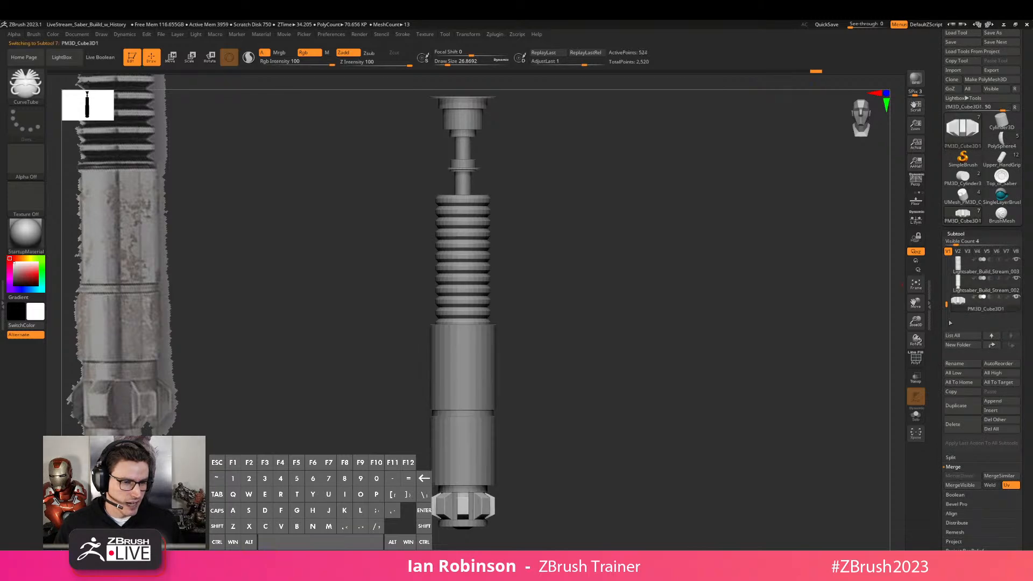
click(970, 289)
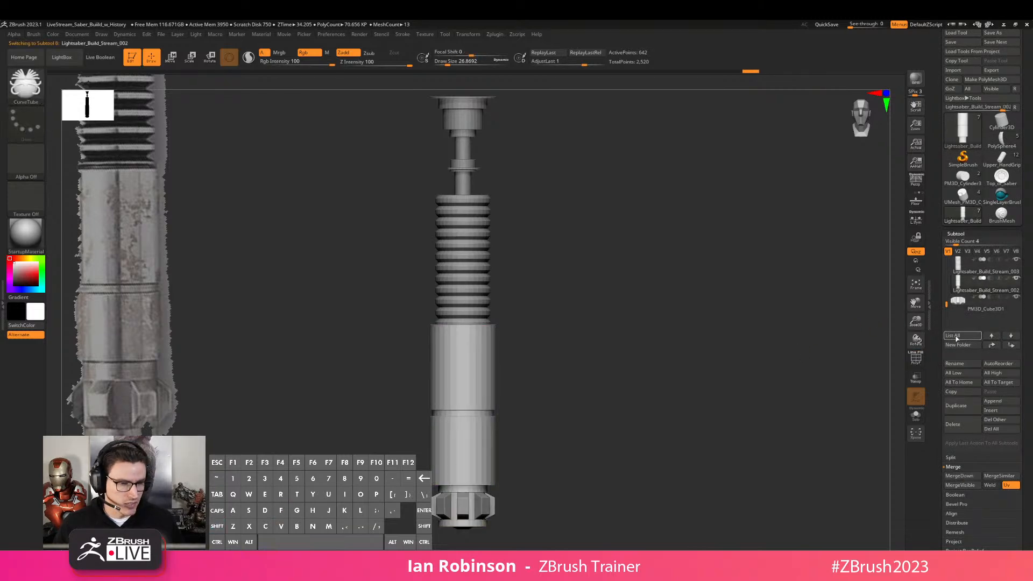
click(956, 366)
text(Gan)
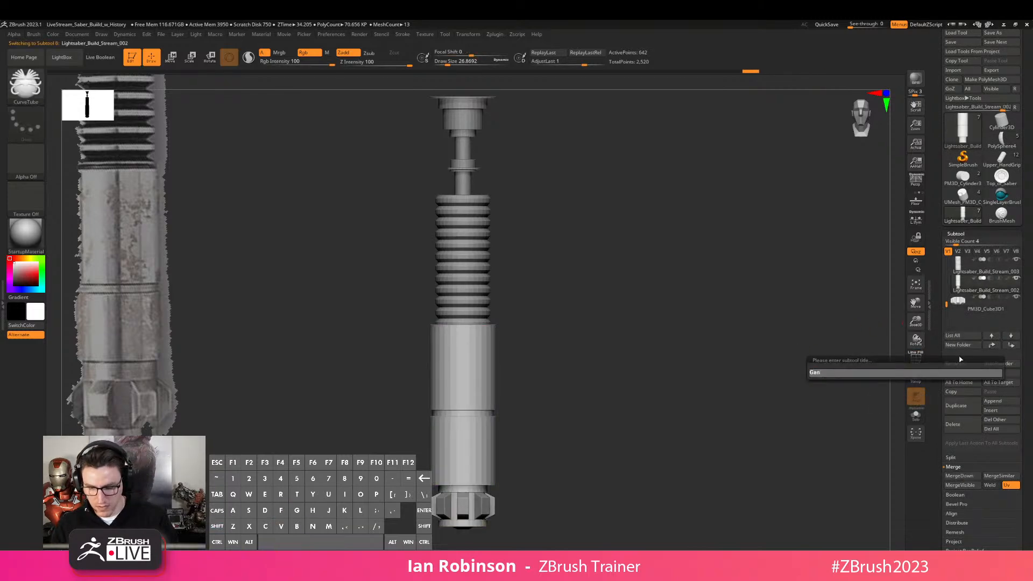
key(BackSpace)
key(BackSpace)
key(BackSpace)
text(Handle)
key(Return)
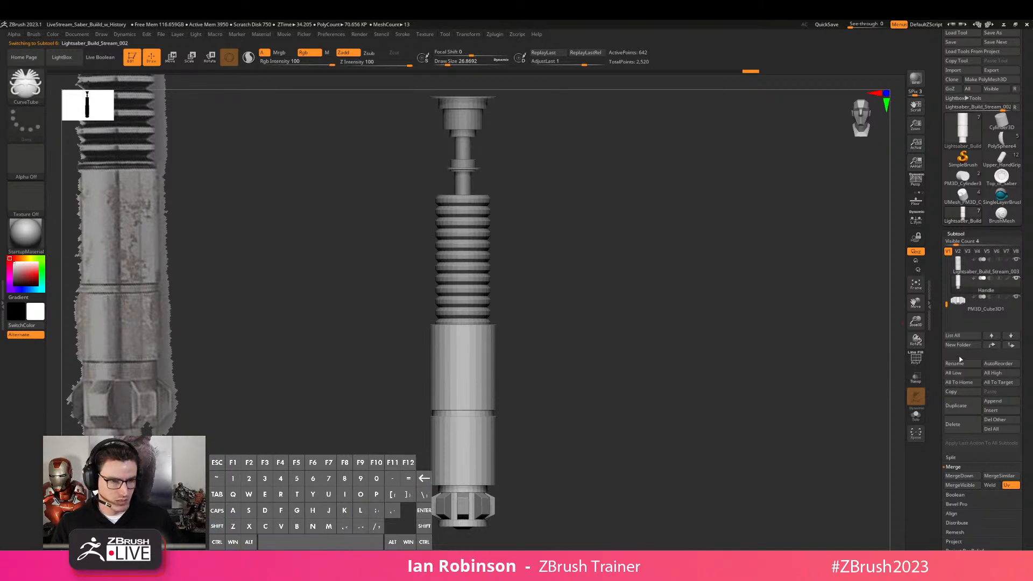
Rename the ribbed section's subtool, Lightsaber_Build_Stream_003, as Heatsink
key(Up)
key(shift+f)
key(shift+f)
click(955, 364)
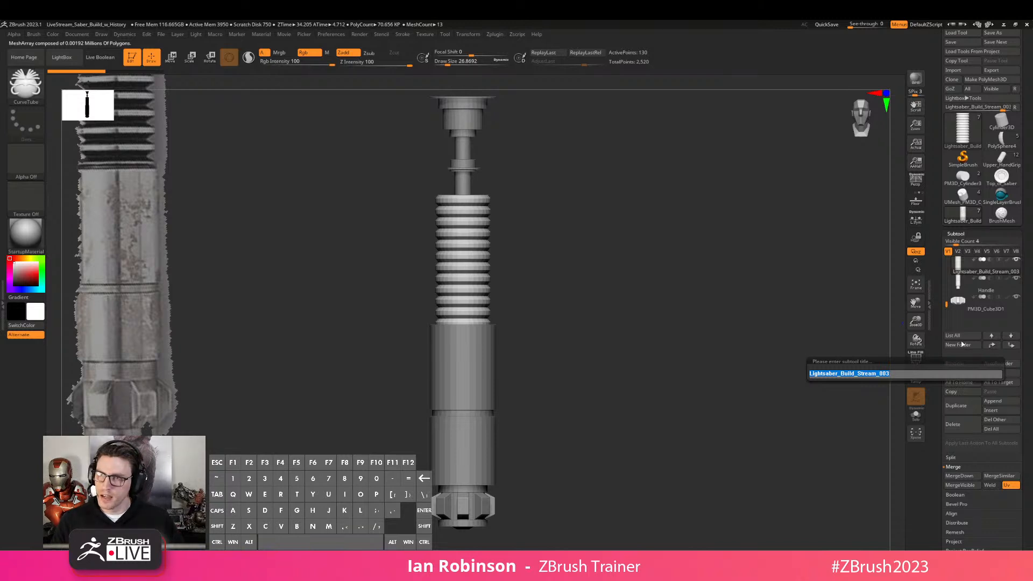
text(Heat)
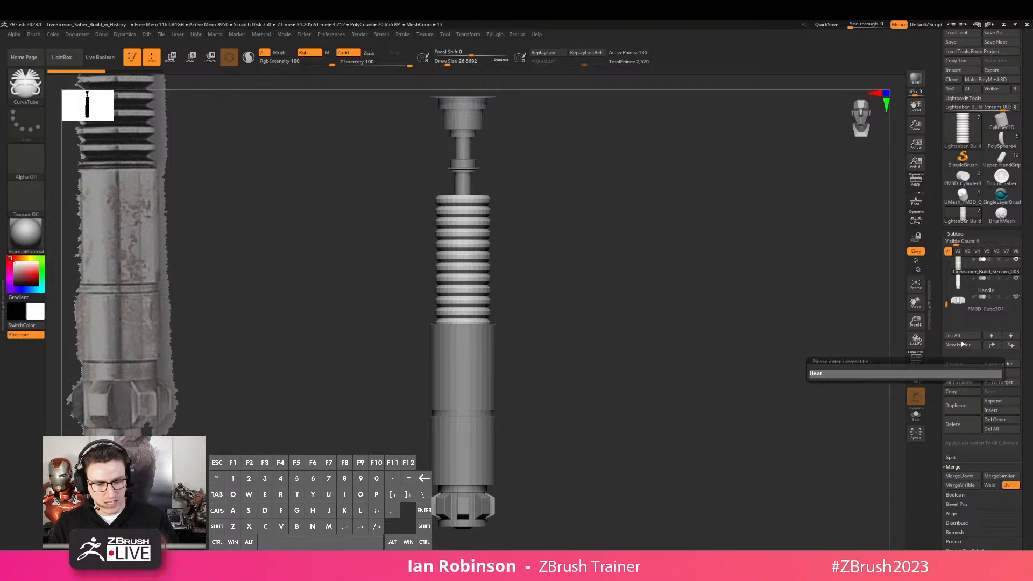
text(sni)
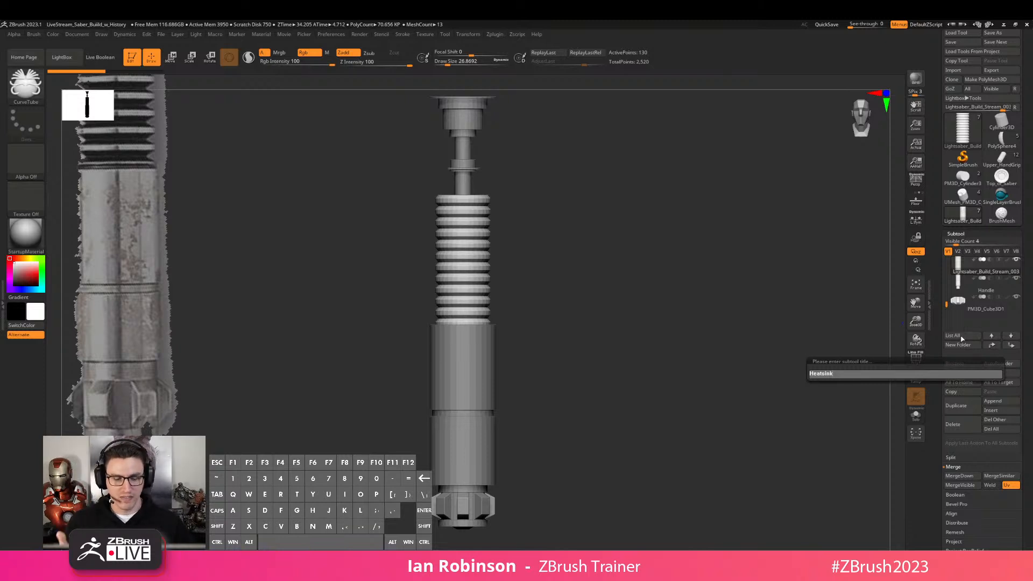
key(Return)
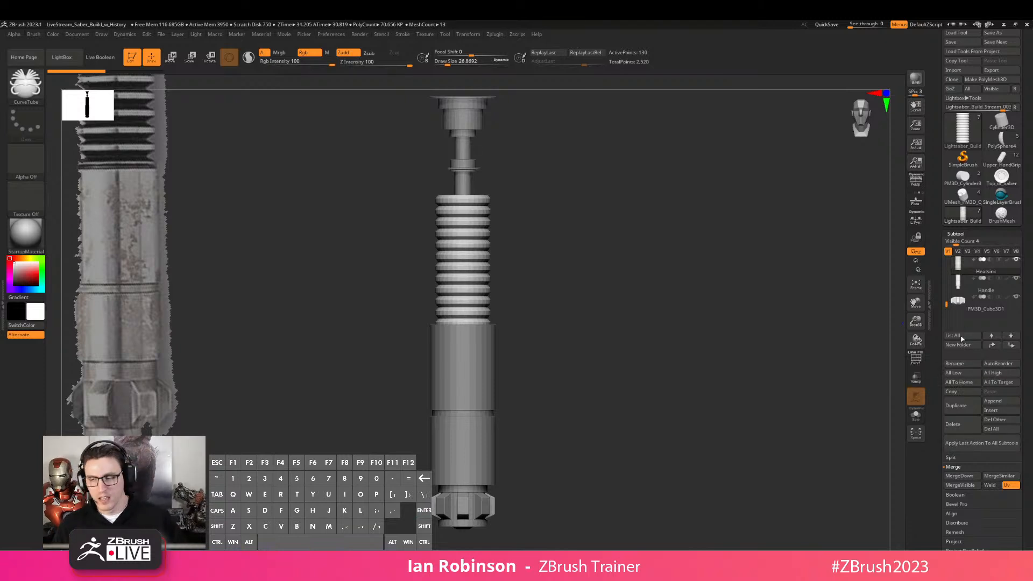
Rename the grip blocks' subtool, PM3D_Cube3D1, as Handle_Points
drag(560, 254, 728, 320)
click(958, 305)
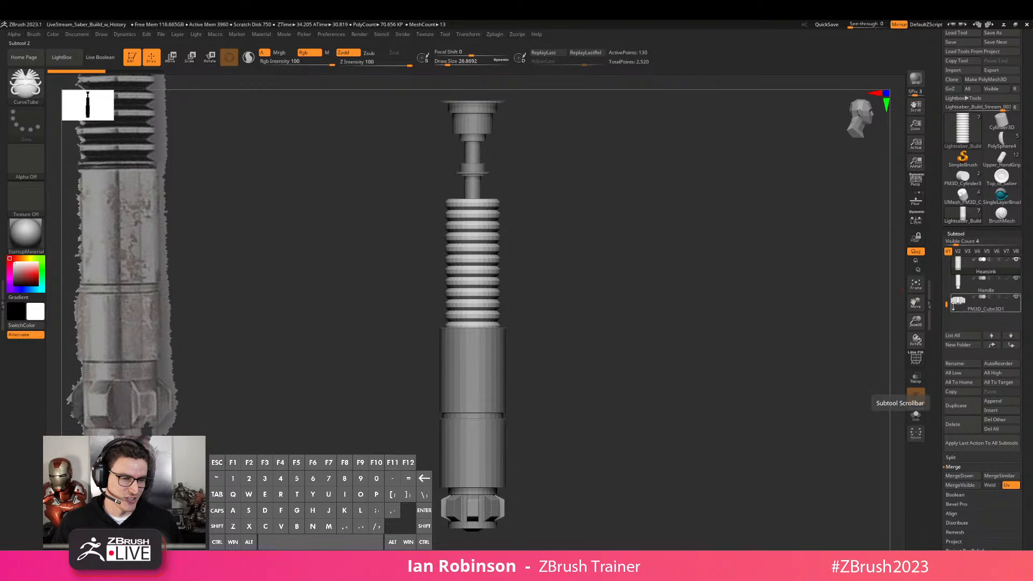
drag(850, 416, 805, 367)
drag(724, 413, 705, 398)
alt+drag(705, 398, 749, 405)
click(966, 365)
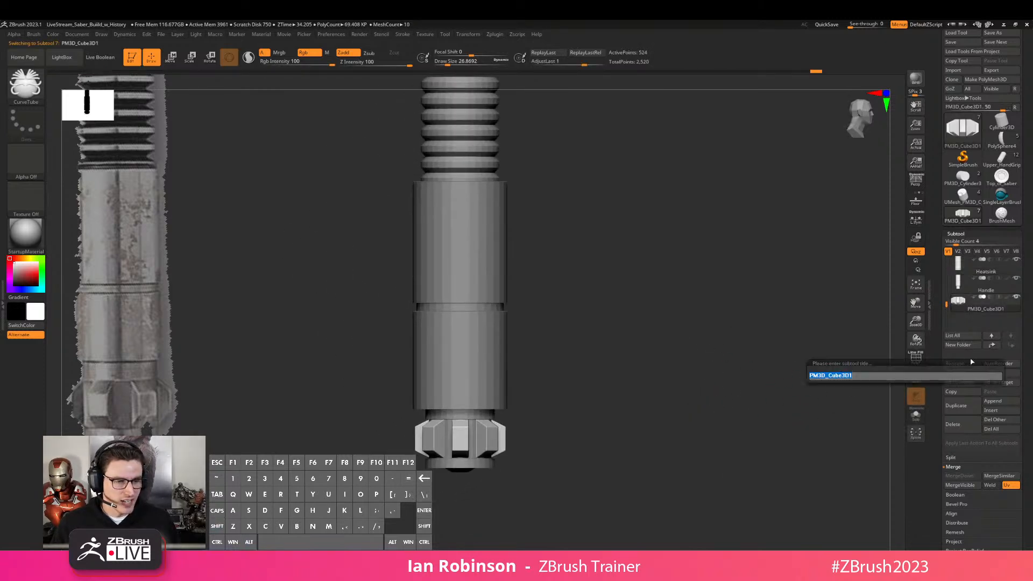
text(Handle_)
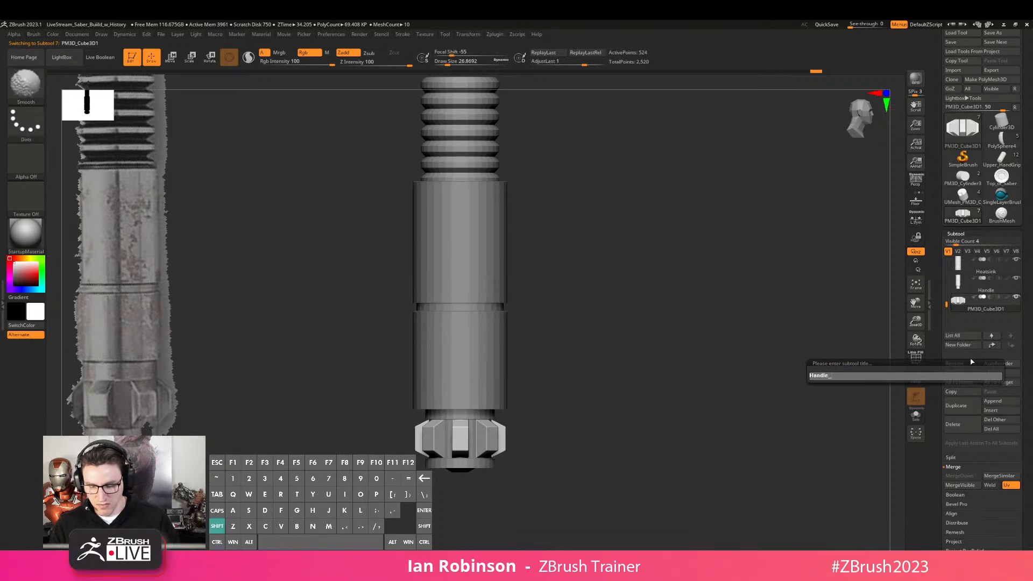
text(B)
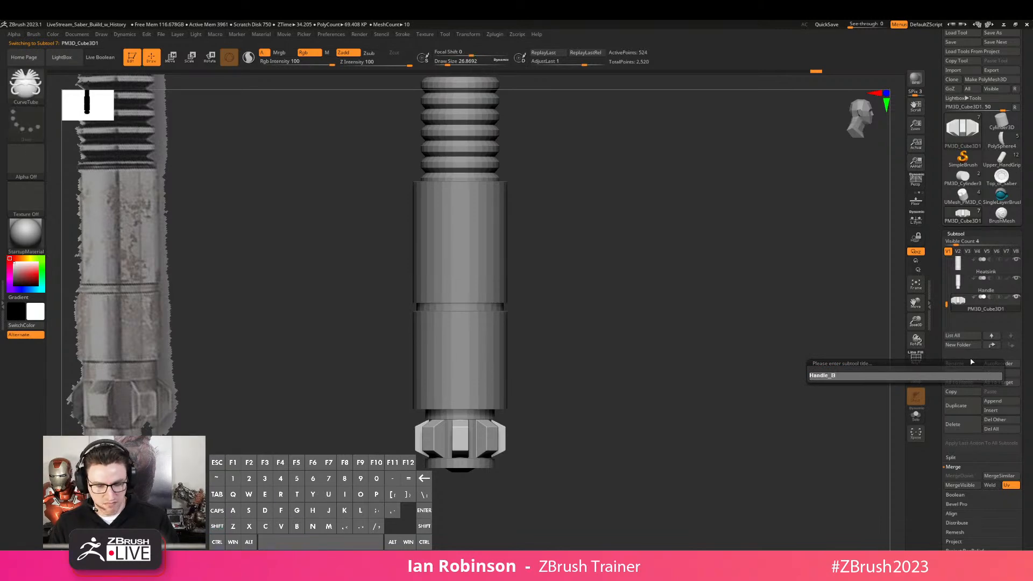
text(Points)
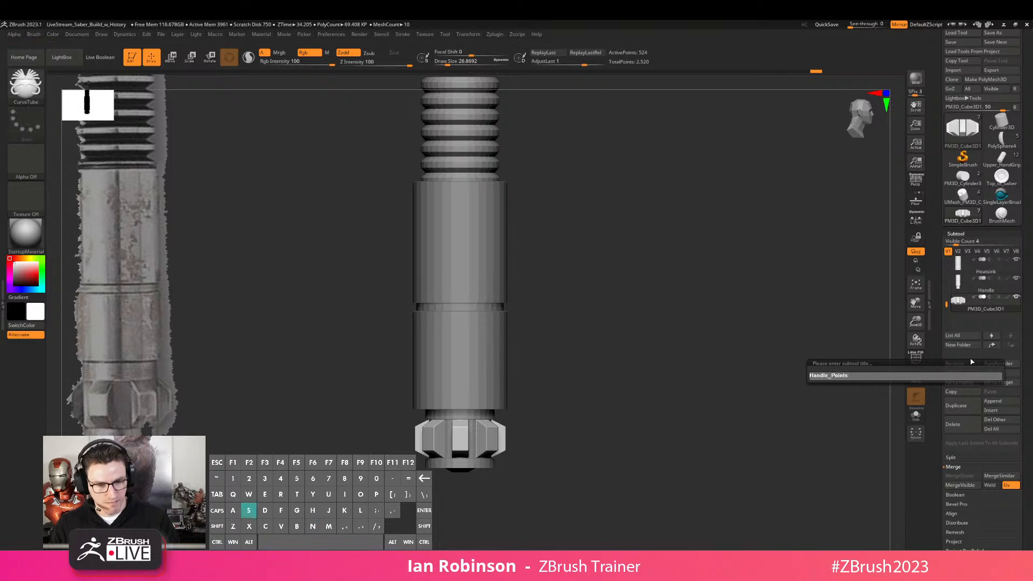
key(Return)
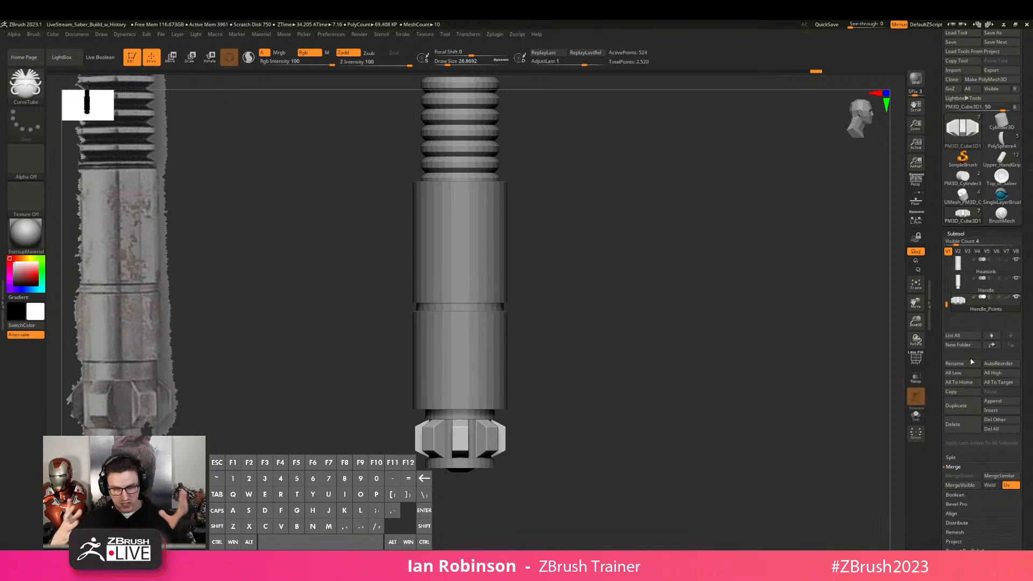
Examine the full lightsaber from the side, front and slightly above to review its main forms
mouse_move(678, 293)
alt+mouse_down()
mouse_move(669, 268)
mouse_move(673, 302)
mouse_move(687, 307)
mouse_move(676, 305)
alt+mouse_up()
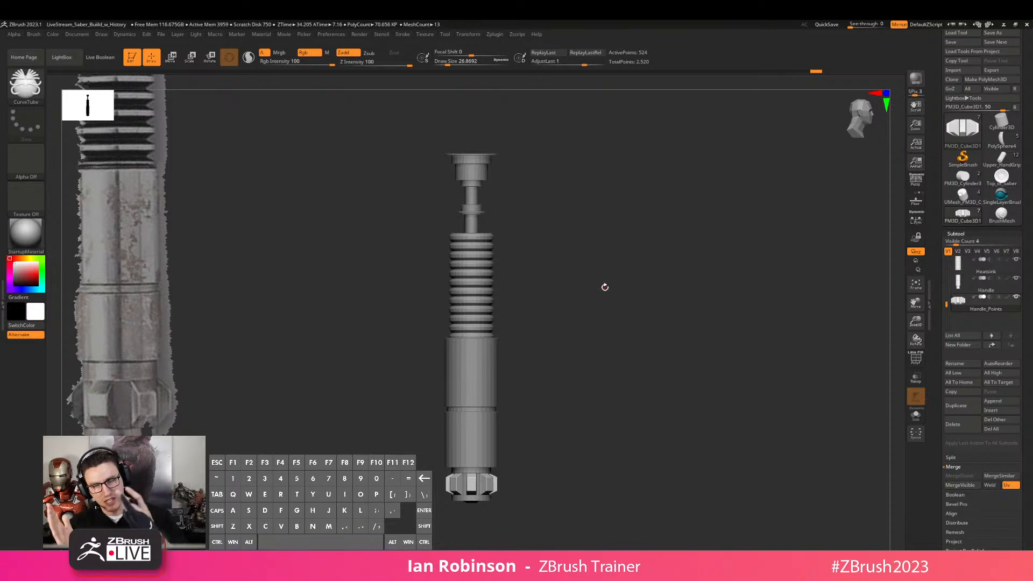
mouse_move(634, 210)
shift+mouse_down()
mouse_move(657, 202)
mouse_move(648, 242)
mouse_move(660, 238)
shift+mouse_up()
key(f)
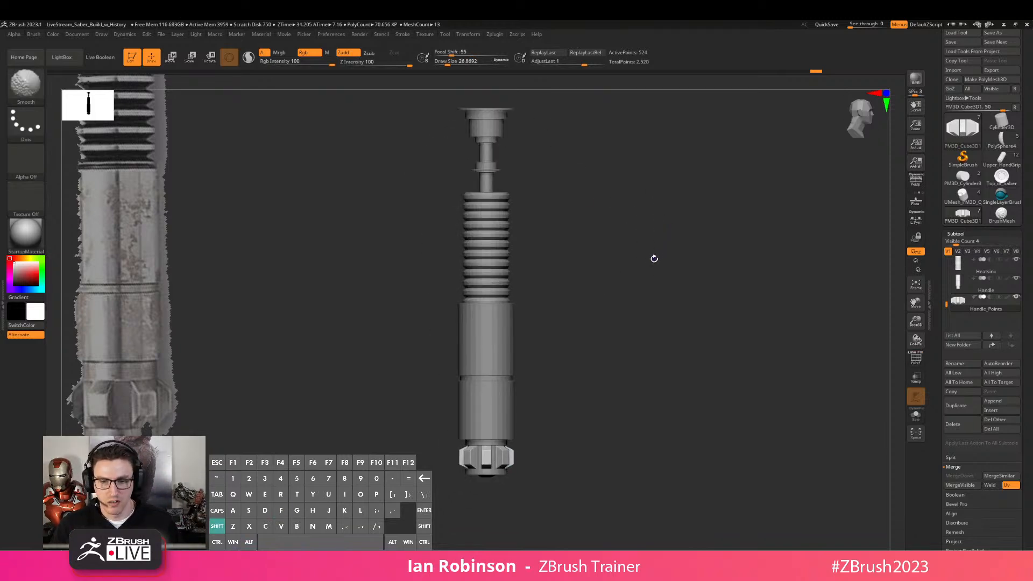
mouse_move(668, 303)
alt+mouse_down()
mouse_move(664, 291)
mouse_move(681, 300)
mouse_move(673, 285)
alt+mouse_up()
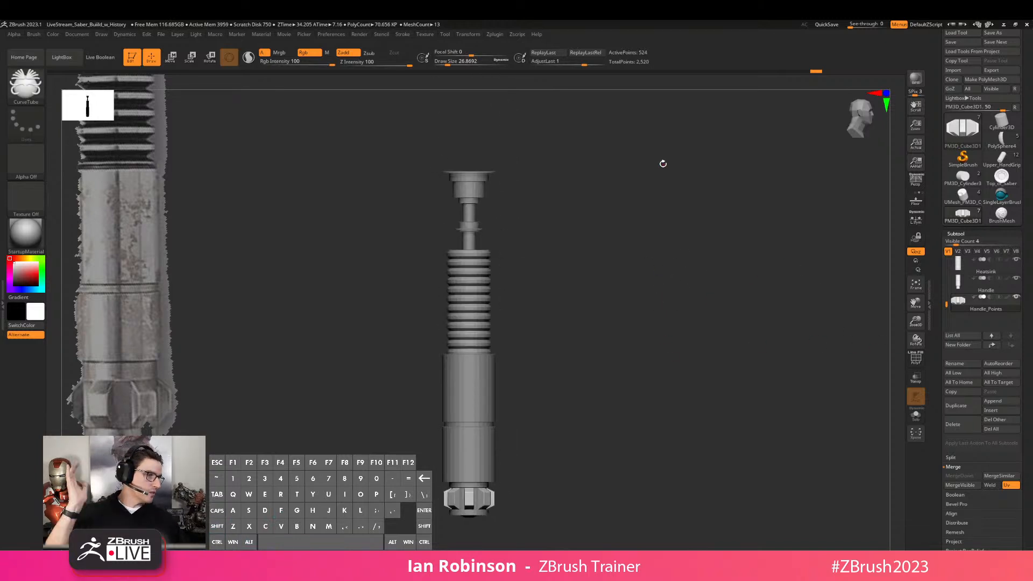
drag(644, 301, 647, 199)
alt+drag(624, 276, 694, 264)
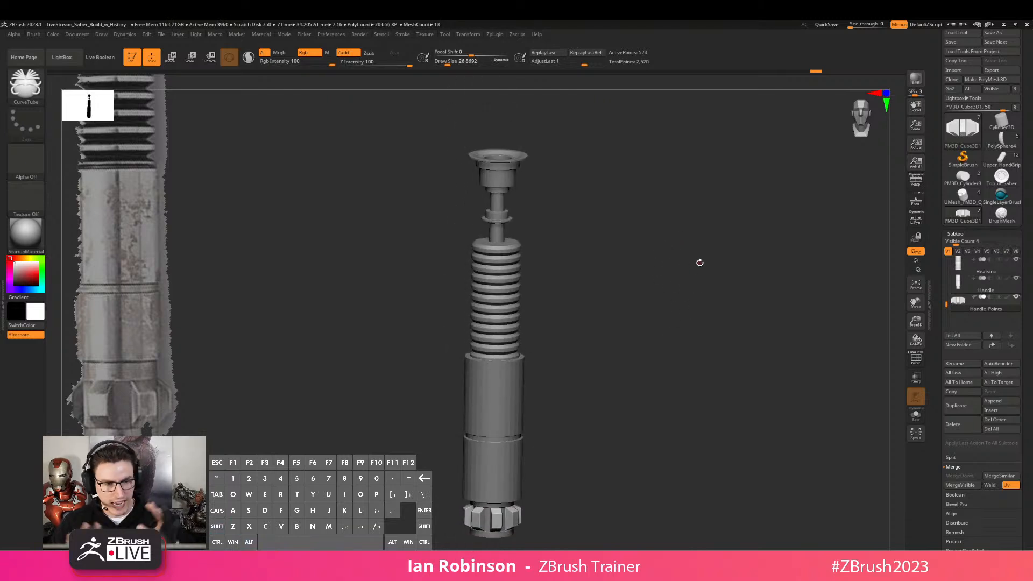
alt+drag(600, 234, 649, 256)
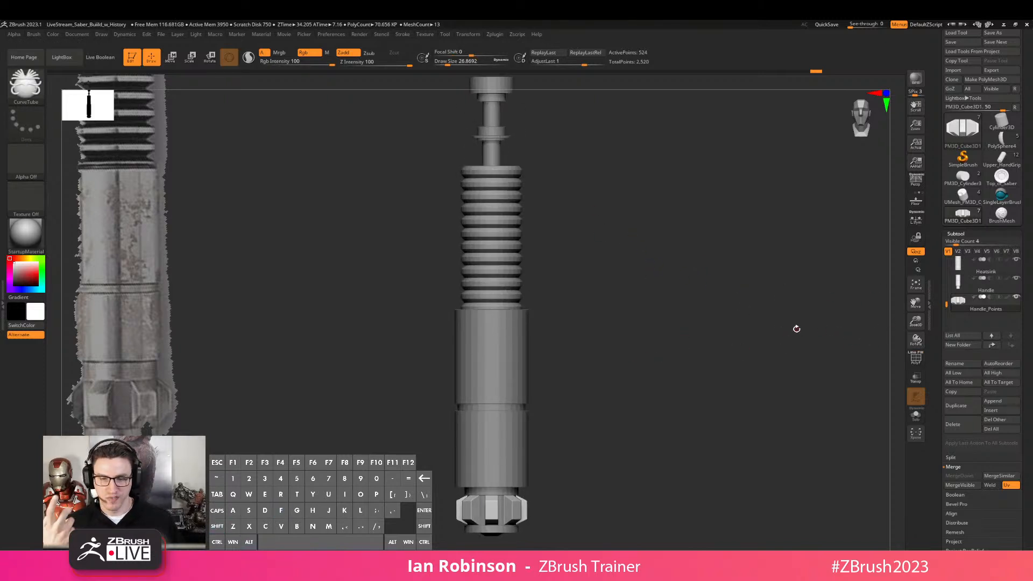
Switch to the finished textured lightsaber tool and turn it to view the handle end straight on
click(1001, 160)
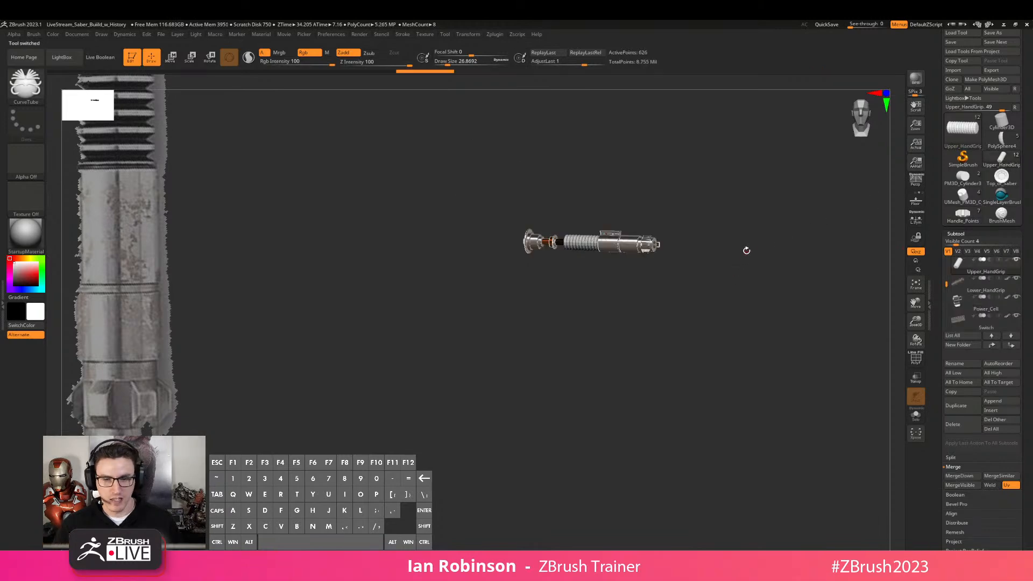
alt+drag(749, 275, 496, 325)
alt+drag(549, 237, 360, 379)
right_drag(619, 317, 603, 345)
drag(636, 342, 697, 258)
drag(697, 259, 952, 289)
Isolate the finished model's Switch subtool and drop a canvas snapshot of its end profile beside the reference photo
click(994, 290)
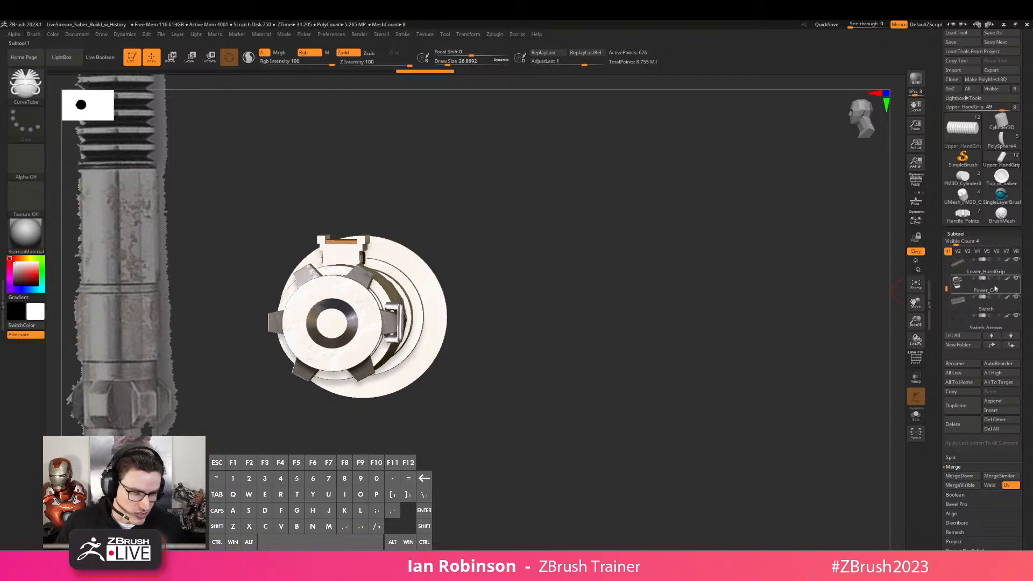
click(1014, 309)
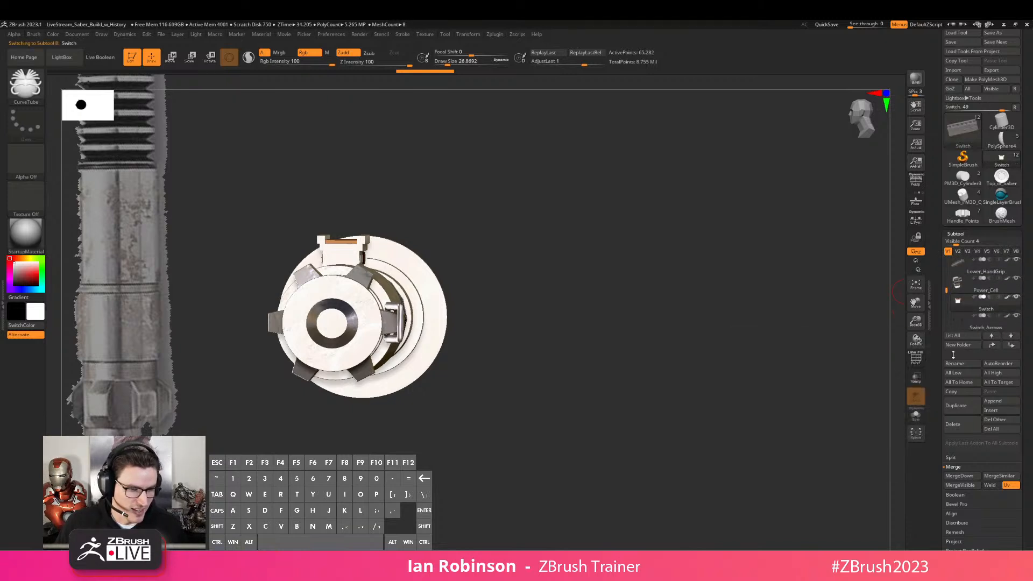
click(916, 415)
drag(629, 290, 568, 262)
drag(399, 180, 445, 146)
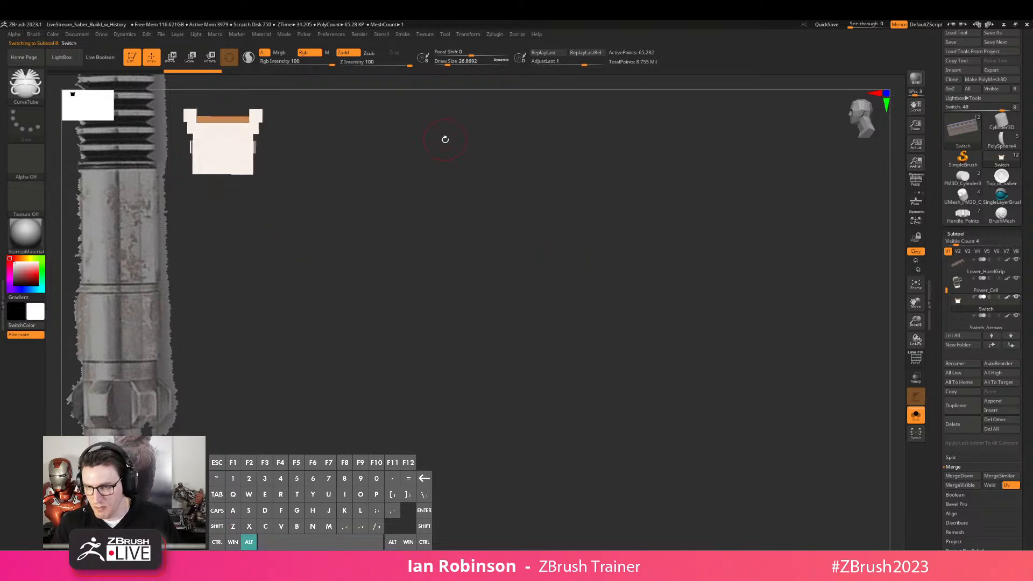
drag(570, 210, 707, 285)
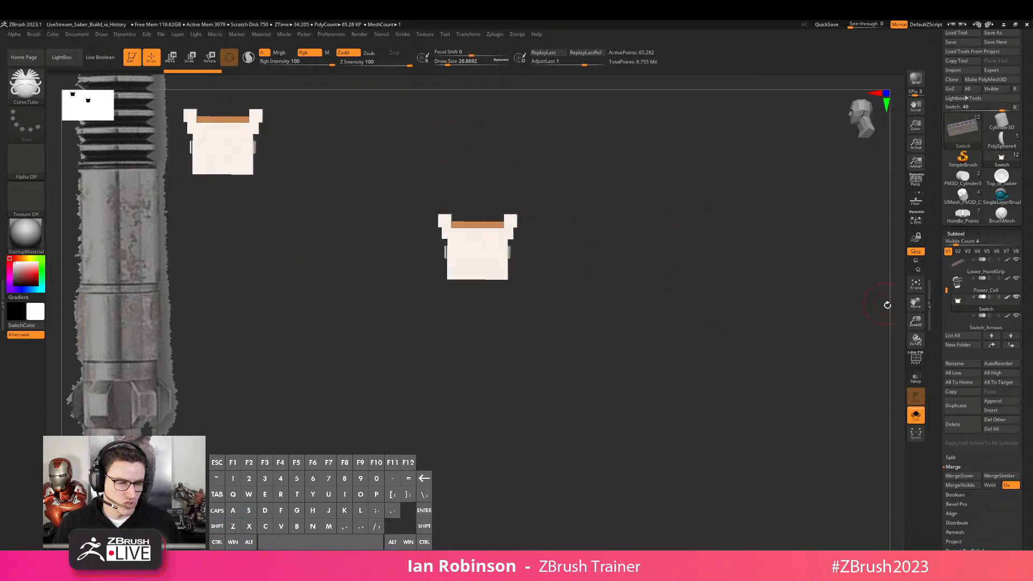
Drop a second canvas snapshot of the Switch, showing its slatted top face, below the end-profile snapshot
mouse_move(678, 254)
mouse_down()
mouse_move(619, 301)
mouse_move(657, 341)
mouse_move(673, 334)
mouse_move(641, 300)
mouse_move(650, 299)
mouse_move(473, 247)
mouse_move(511, 244)
mouse_move(507, 261)
mouse_move(548, 248)
mouse_up()
key(shift)
key(shift+s)
mouse_move(523, 289)
alt+mouse_down()
mouse_move(710, 278)
mouse_move(804, 315)
alt+mouse_up()
Return to the Handle_Points tool and show the whole lightsaber build beside the Switch snapshots
click(965, 218)
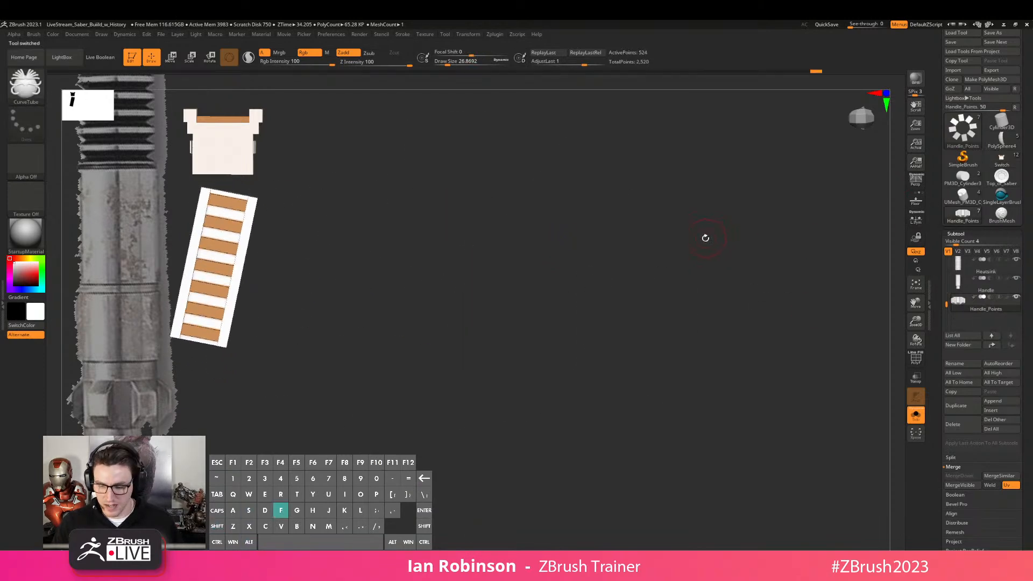
key(f)
alt+drag(773, 279, 683, 305)
click(914, 414)
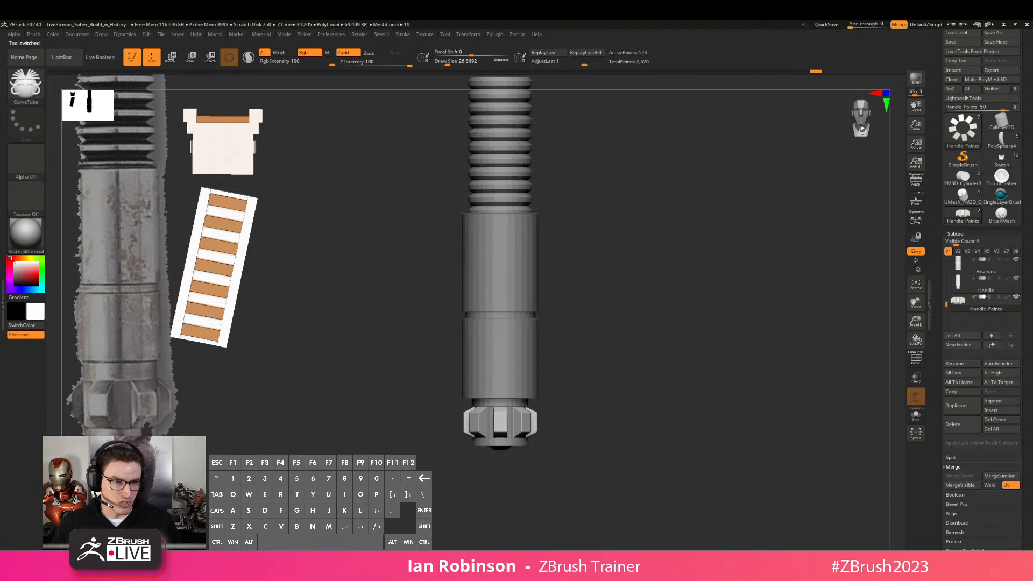
alt+drag(717, 177, 683, 215)
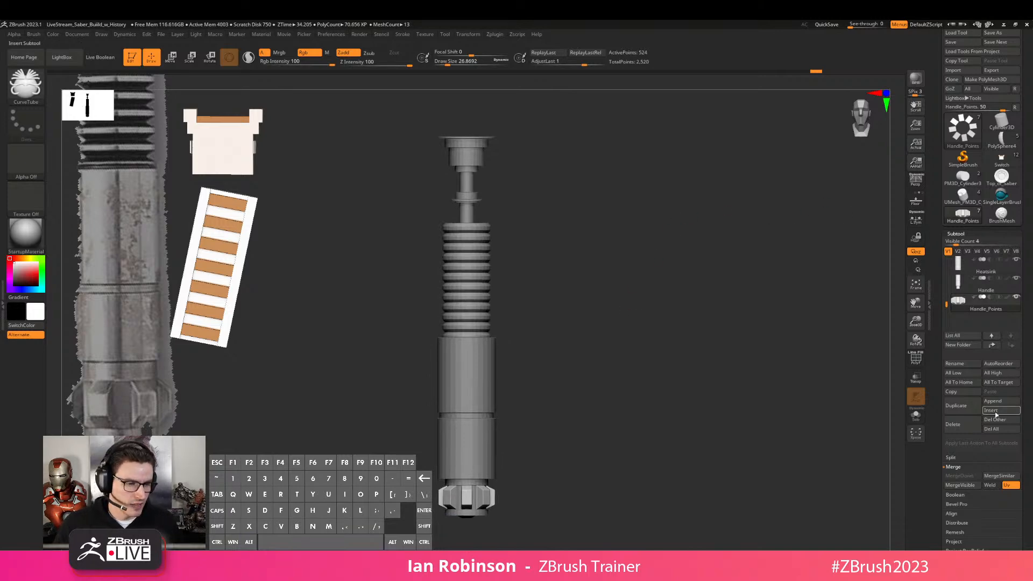
Insert a cube subtool below Handle_Points and reinitialize it as a QCube with X, Y and Z resolution 1
click(1004, 412)
click(648, 435)
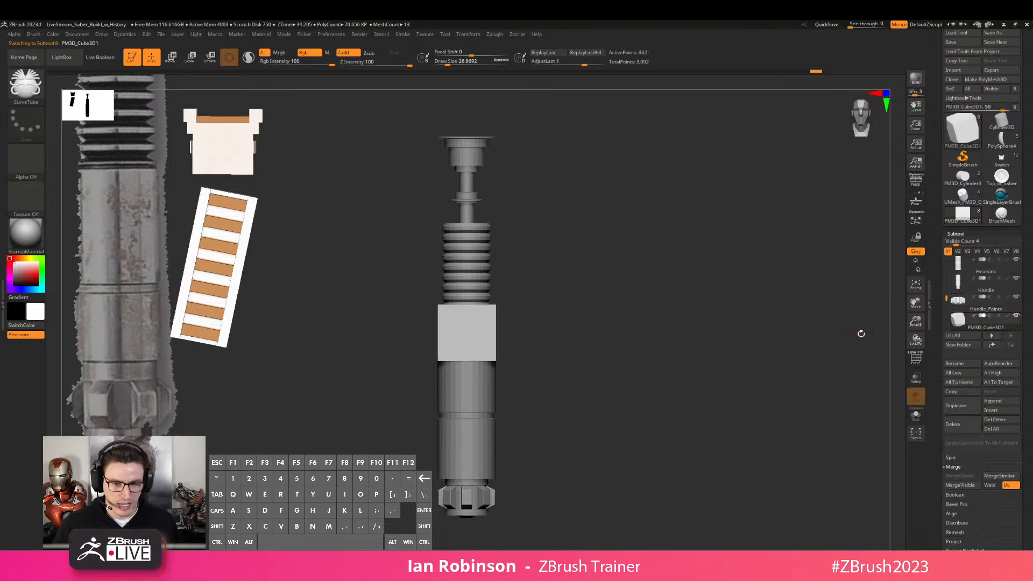
scroll(1030, 251, down, 5)
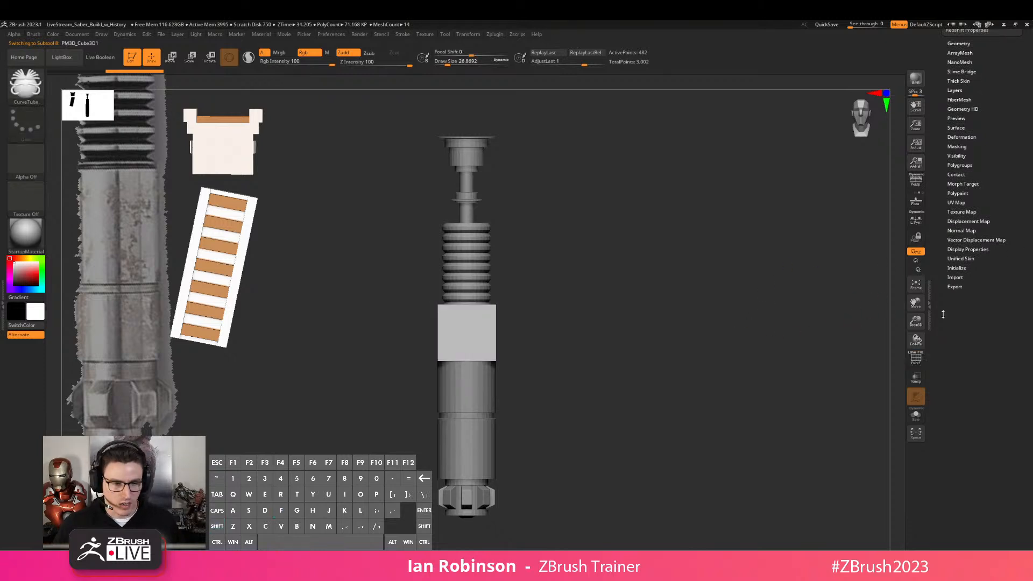
click(968, 249)
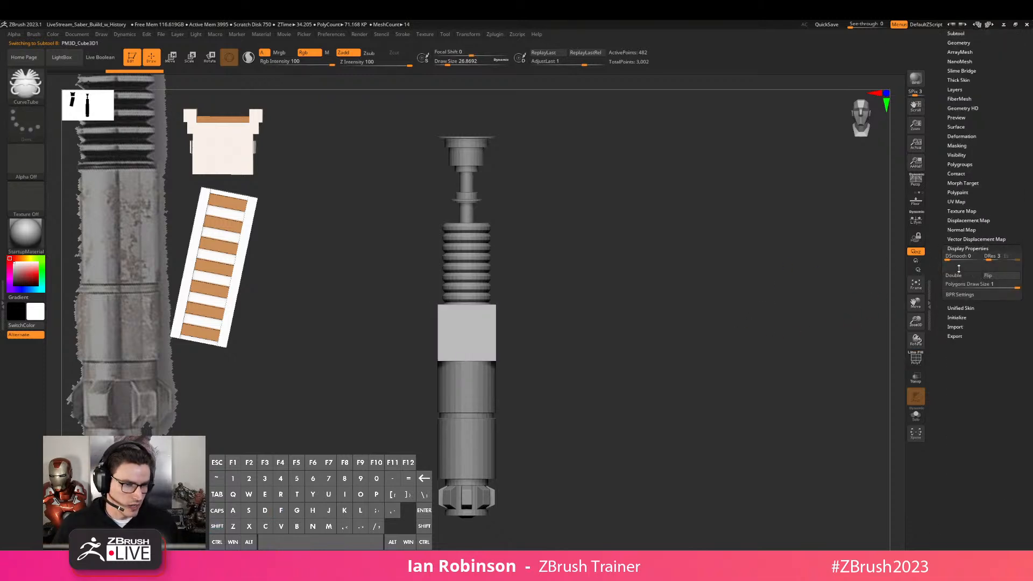
click(957, 317)
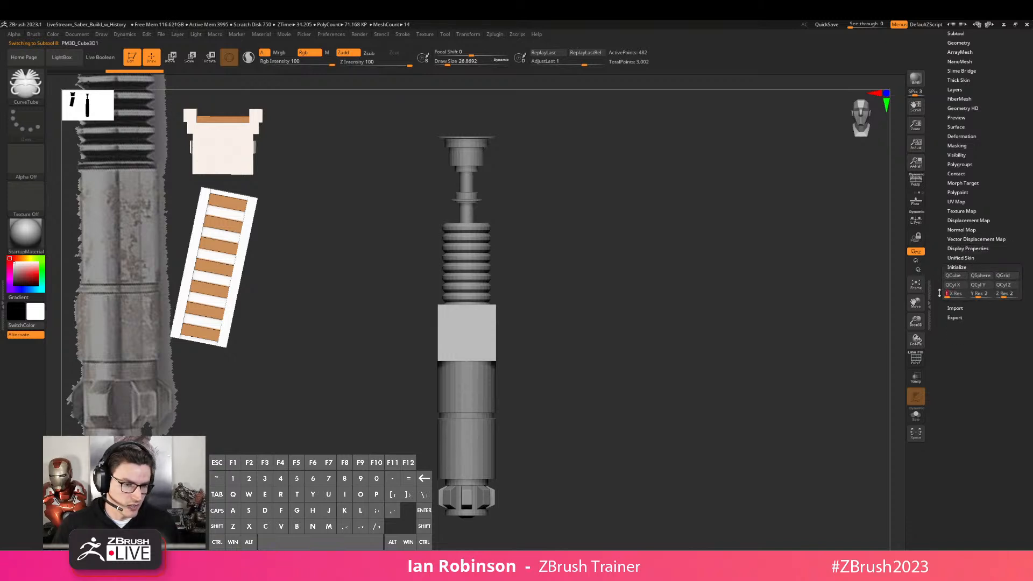
click(953, 276)
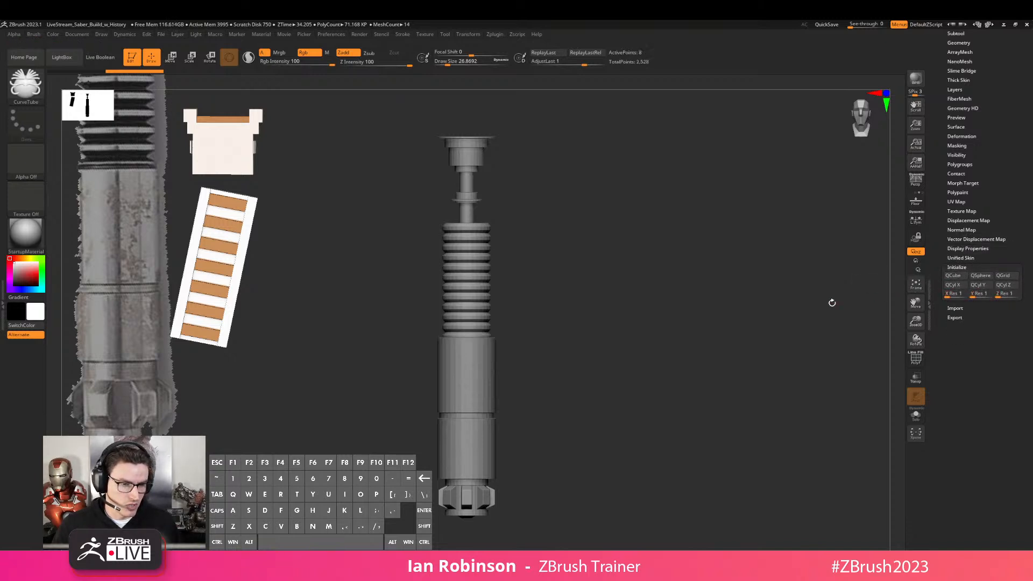
Move the small cube out of the handle's core to its front surface, just below the ribbed section, and show its polyframe
key(w)
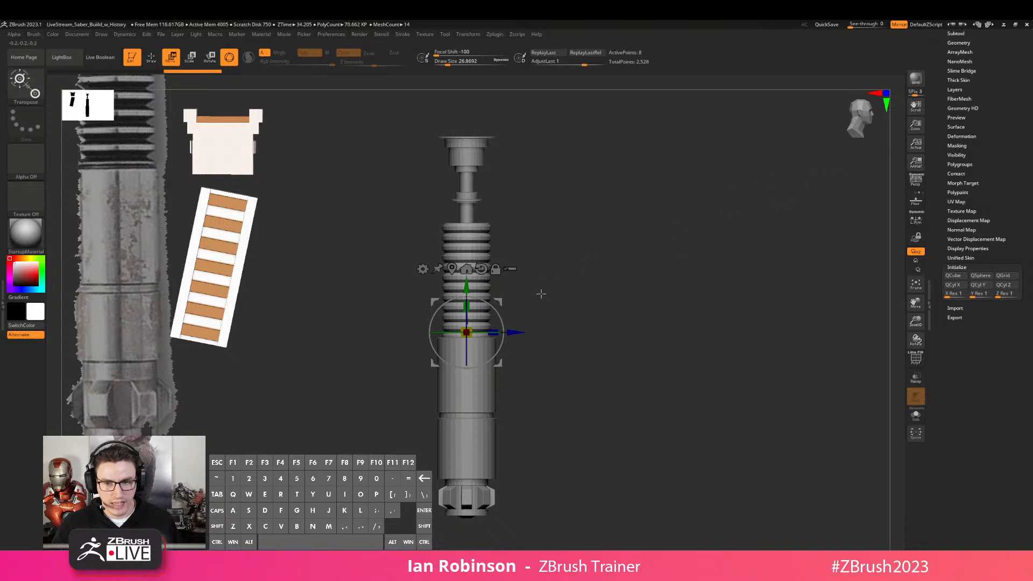
drag(518, 330, 557, 330)
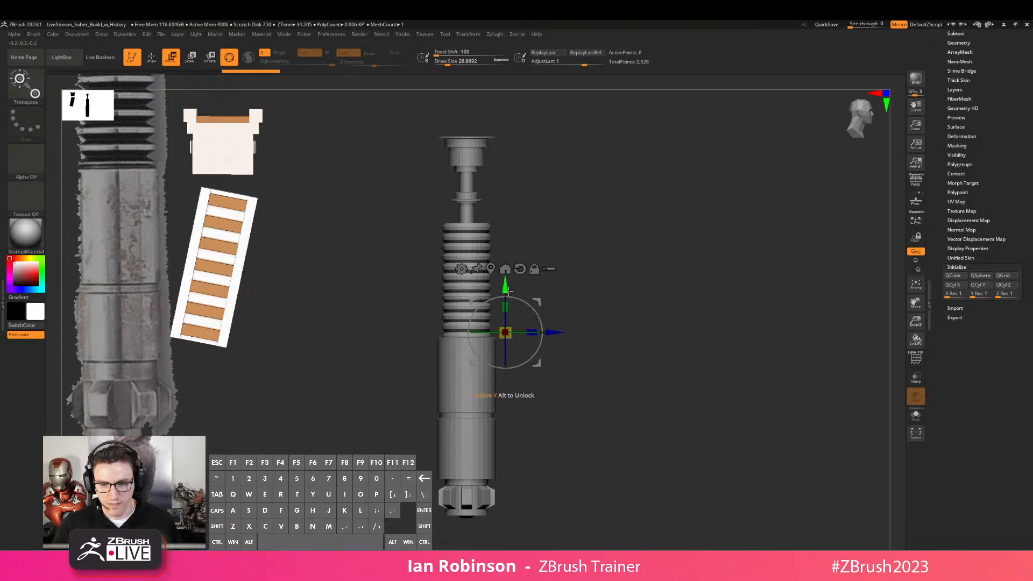
shift+drag(749, 307, 704, 253)
key(shift+f)
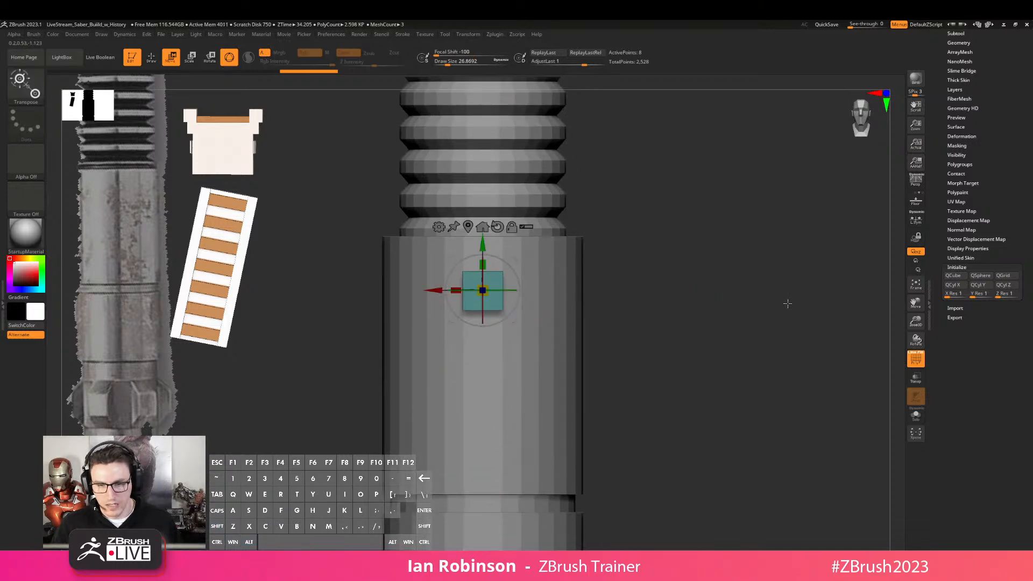
Mirror and weld the cube to give it a centre edge loop
drag(980, 210, 980, 380)
click(961, 213)
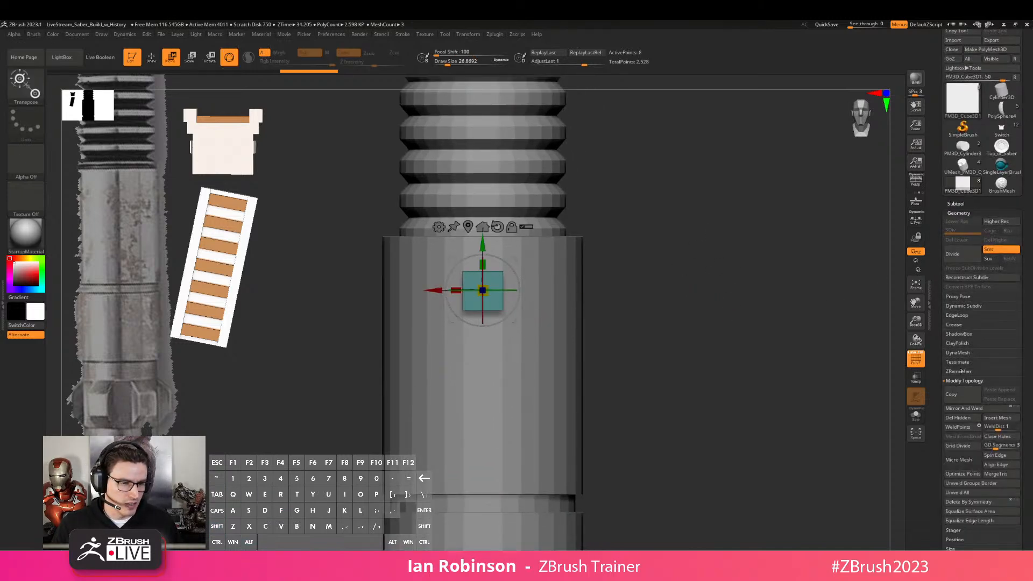
key(shift+f)
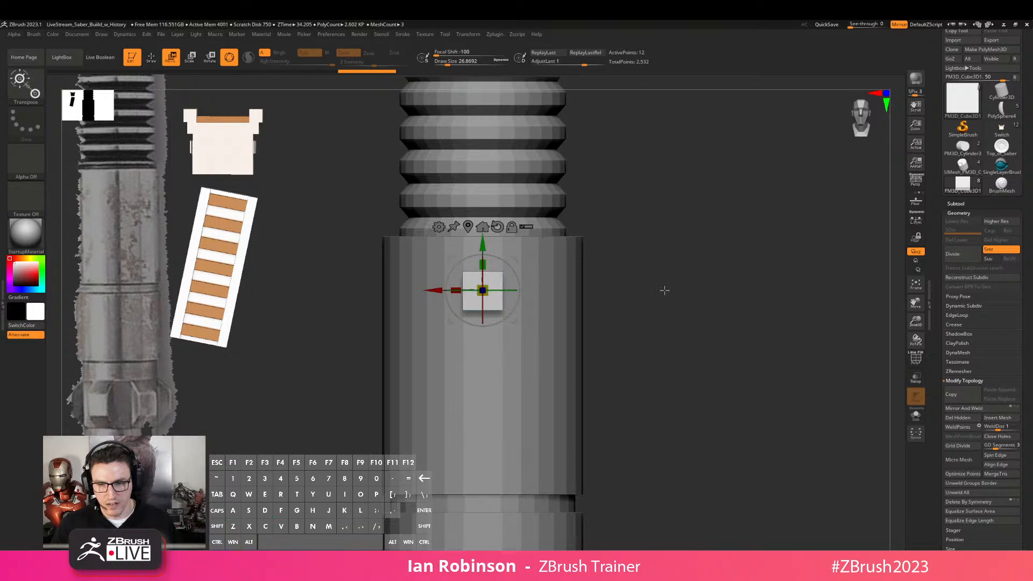
key(q)
key(shift+f)
Stretch the cube into a tall box, adjust its width and depth, and seat it against the upper handle's surface
key(w)
mouse_move(482, 265)
mouse_down()
mouse_move(483, 246)
mouse_move(485, 262)
mouse_up()
drag(457, 310, 443, 310)
shift+drag(598, 290, 631, 286)
drag(518, 310, 510, 316)
alt+drag(594, 260, 600, 265)
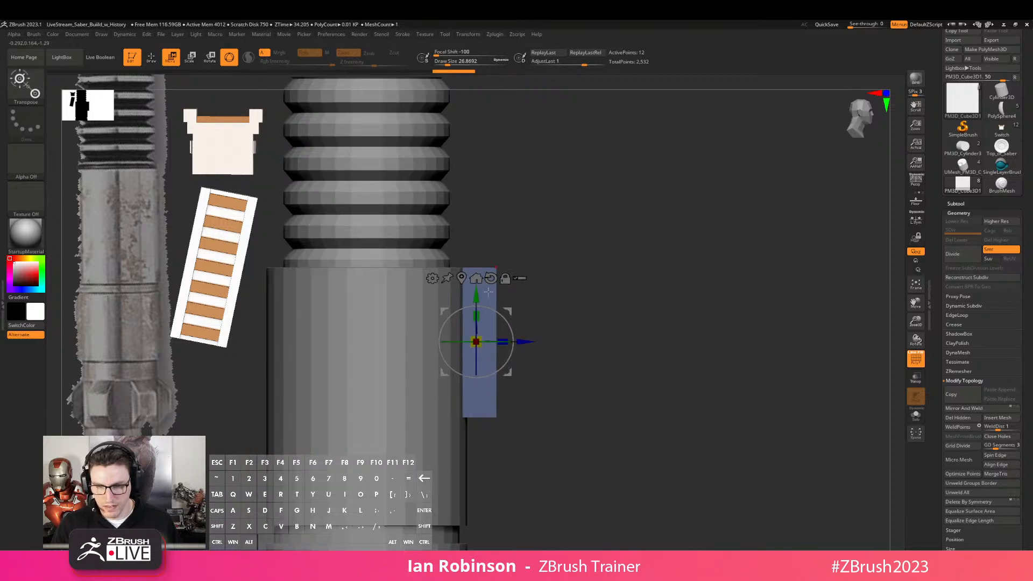
drag(477, 296, 477, 307)
key(q)
Isolate the box and view its end profile straight on beside the Switch snapshot
alt+drag(615, 277, 619, 248)
mouse_move(670, 260)
mouse_down()
mouse_move(623, 277)
mouse_move(660, 299)
mouse_up()
drag(591, 352, 901, 420)
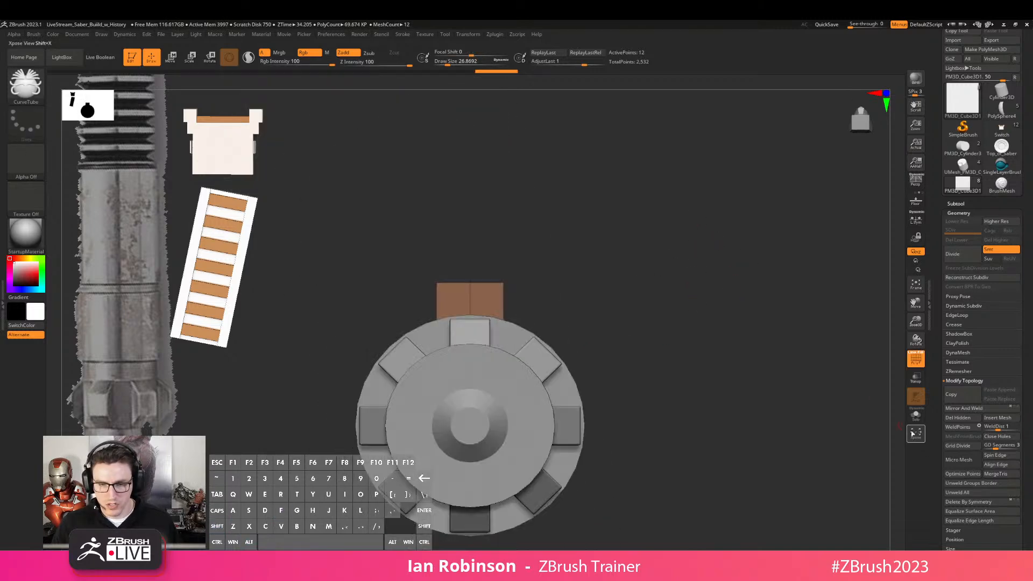
click(918, 416)
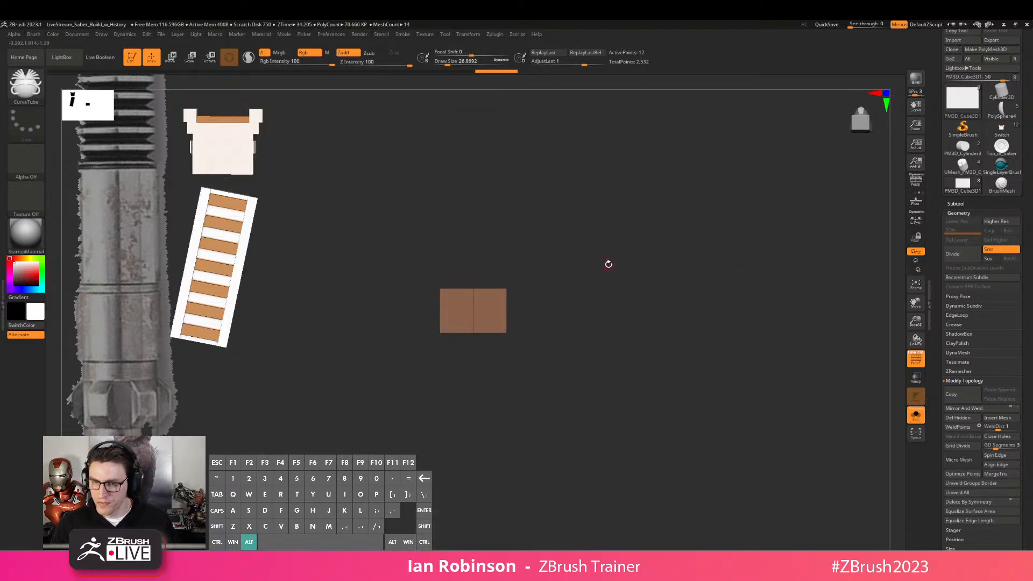
drag(604, 267, 595, 227)
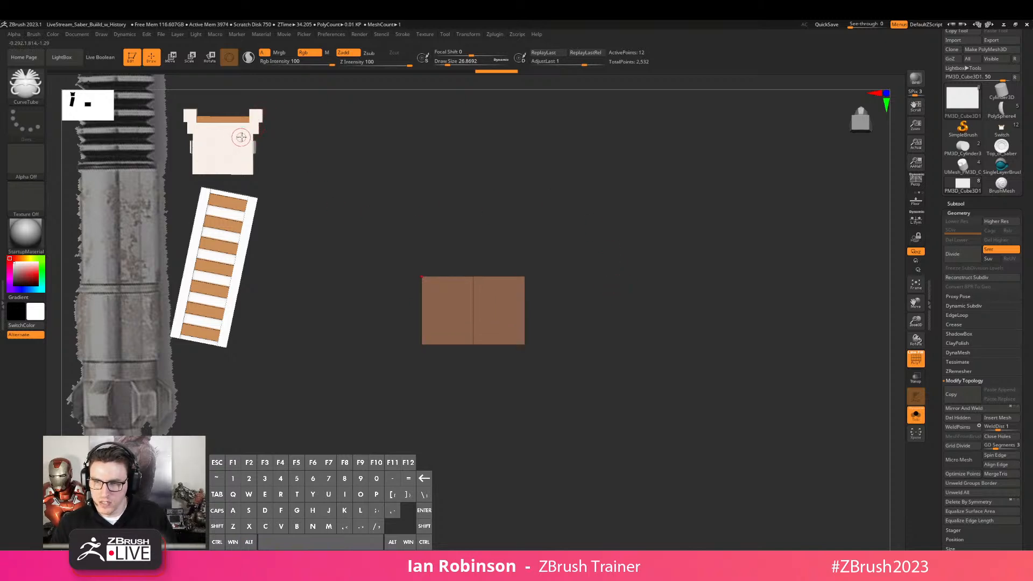
With ZModeler and X symmetry on, insert a mirrored pair of single edge loops either side of the box's centre line
key(shift+f)
key(shift+f)
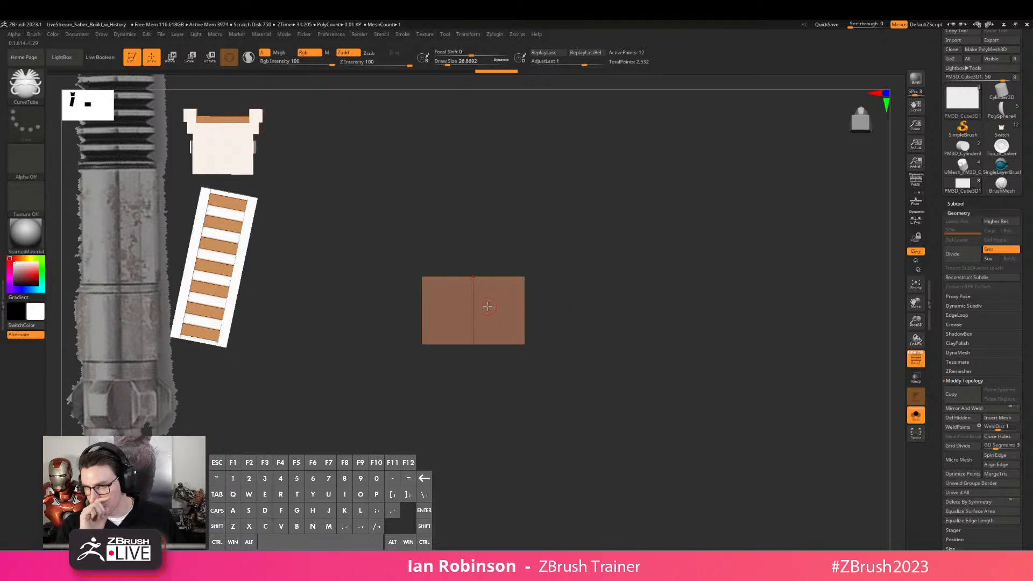
key(b)
key(z)
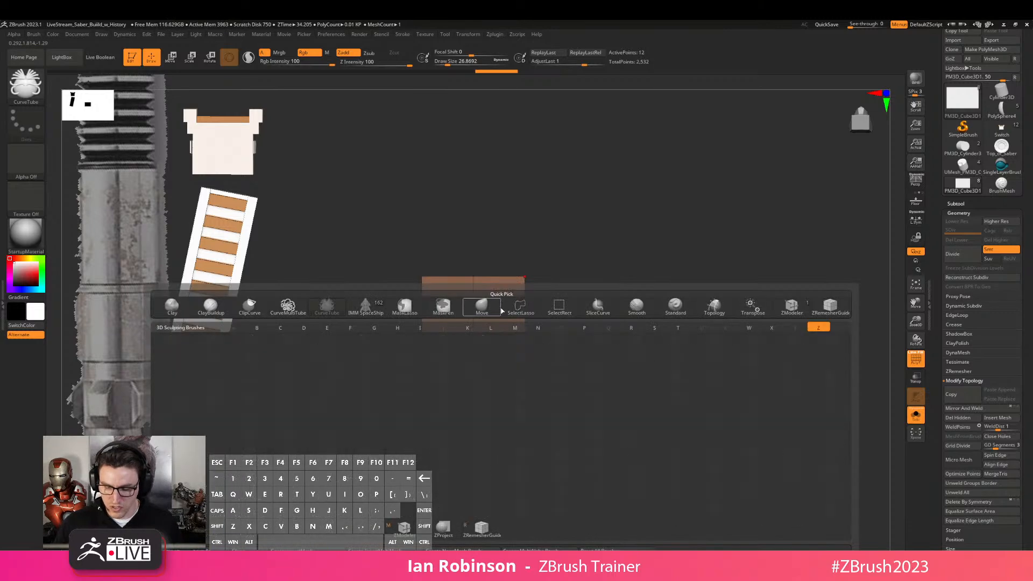
key(m)
key(x)
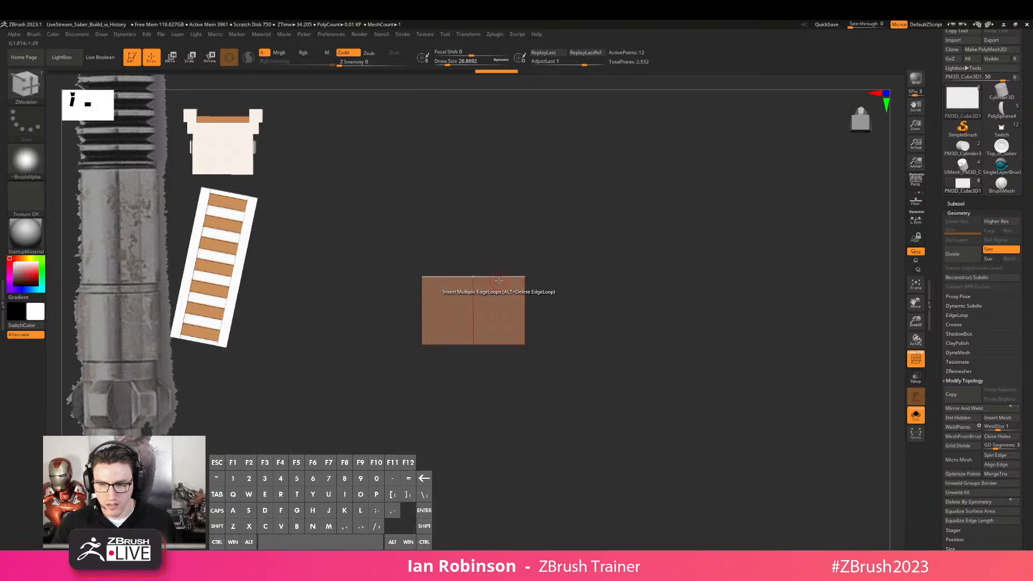
key(space)
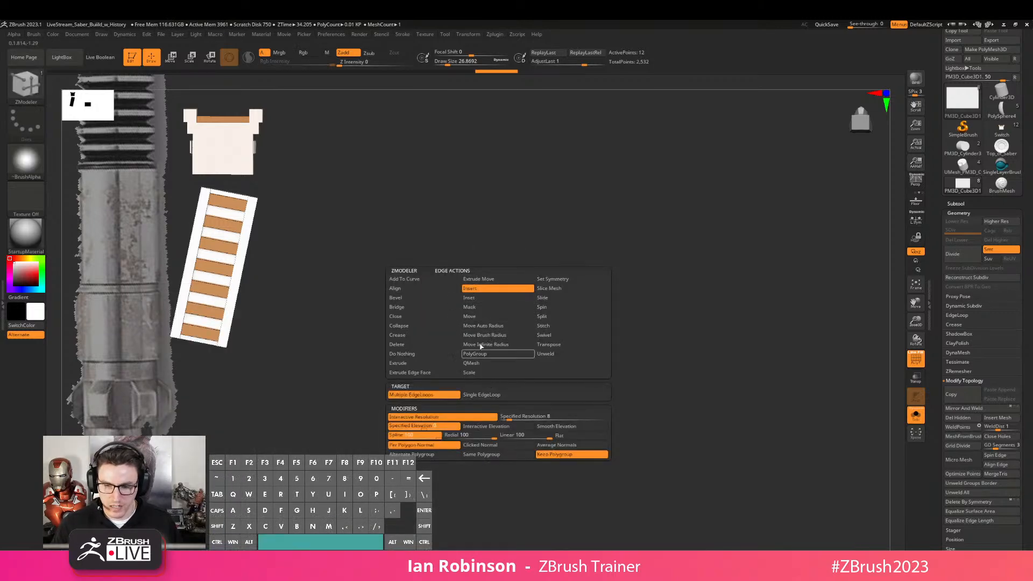
click(498, 395)
click(498, 288)
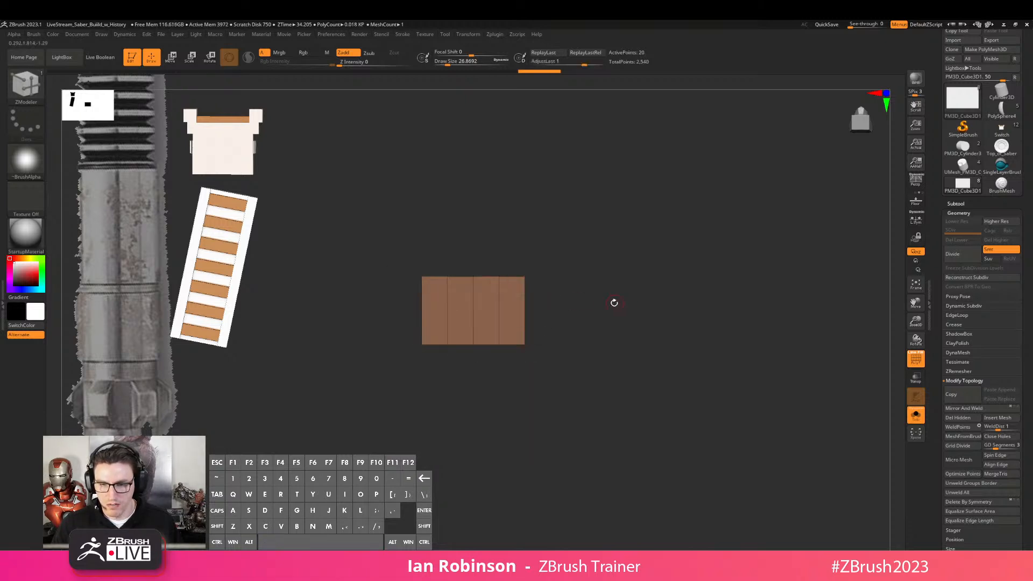
Insert a horizontal edge loop near the box's outer face and relocate the mirrored vertical loops closer to the sides
key(space)
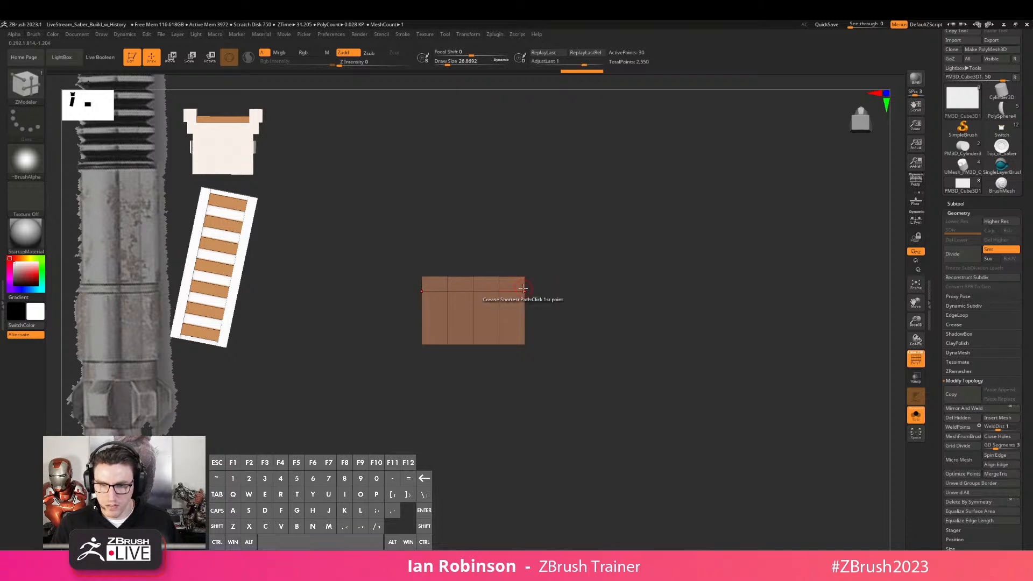
click(514, 291)
mouse_move(598, 254)
mouse_down()
mouse_move(595, 272)
mouse_move(618, 259)
mouse_move(599, 253)
mouse_up()
alt+click(498, 290)
drag(561, 283, 584, 249)
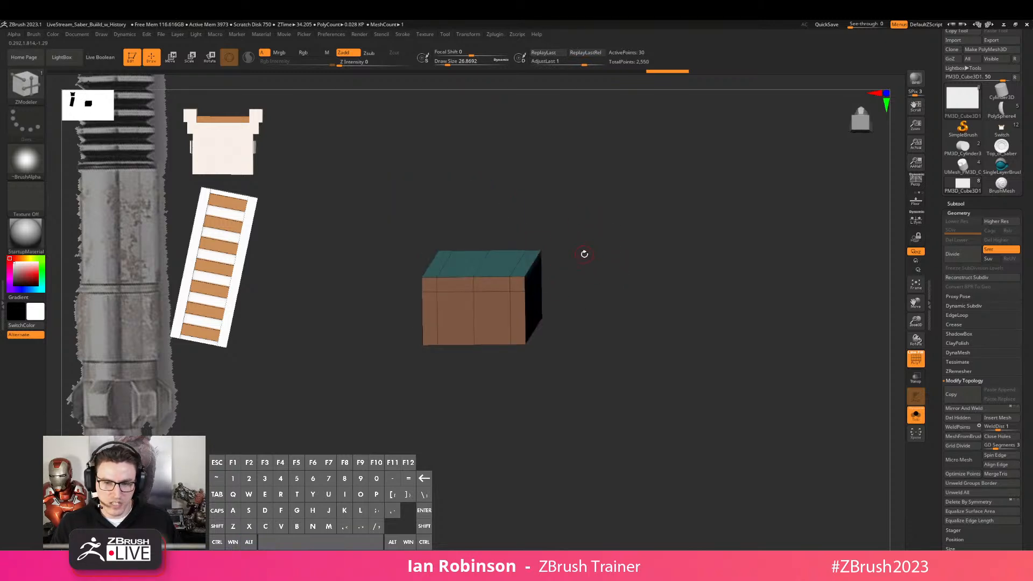
Push the box's centre strip inward by one row with QMesh Polygroup All to cut a channel between two side walls
click(498, 285)
drag(645, 239, 653, 252)
alt+drag(607, 281, 611, 319)
drag(598, 264, 581, 286)
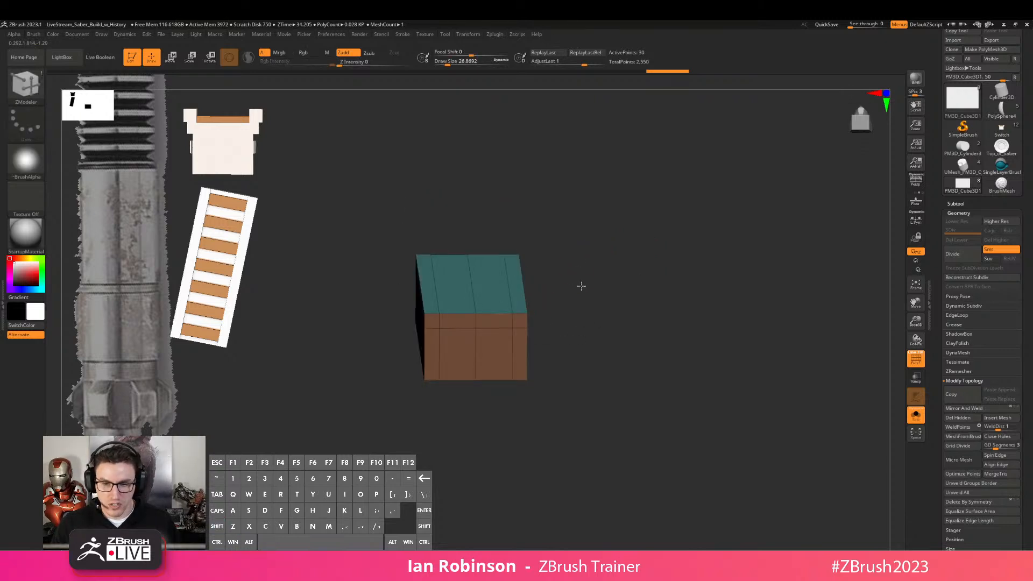
alt+click(488, 290)
key(space)
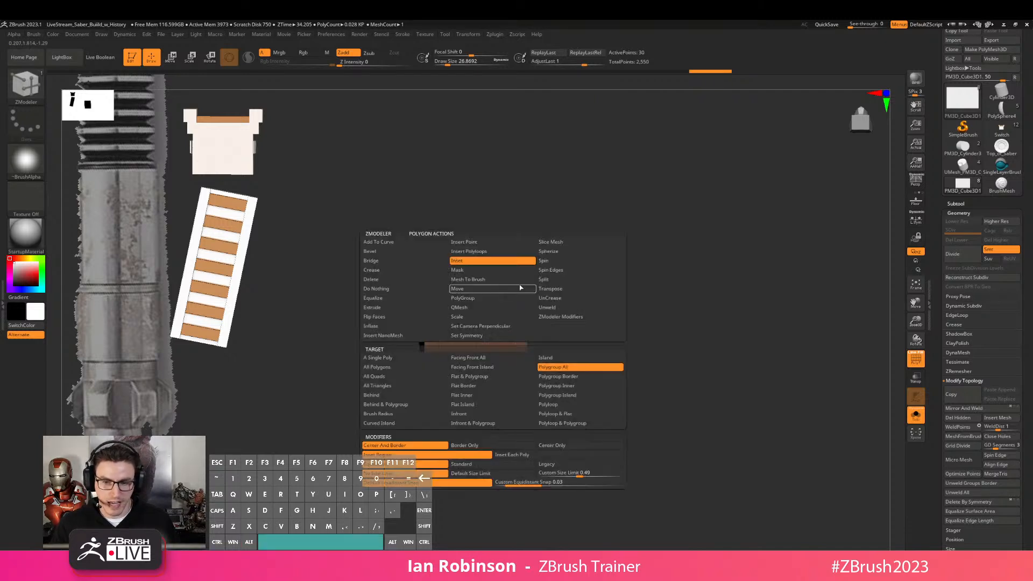
click(479, 313)
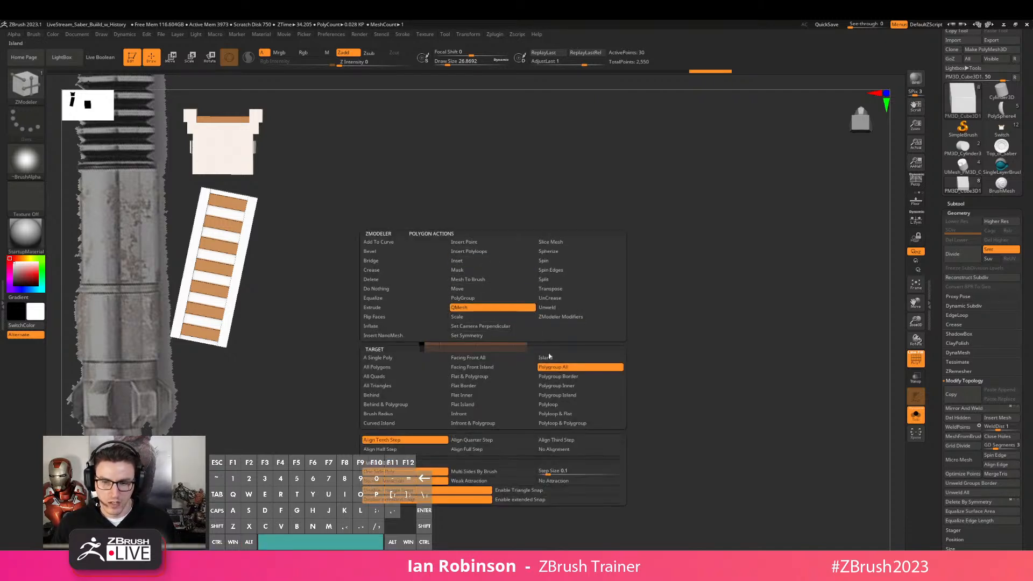
drag(499, 280, 492, 295)
drag(583, 302, 635, 265)
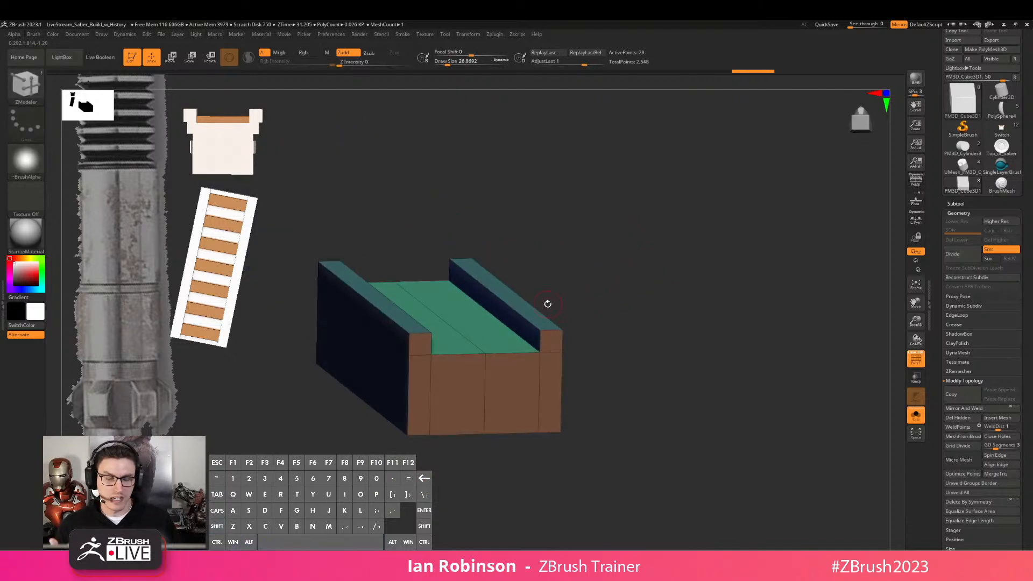
Pull the upper outer strips of both channel walls outward with QMesh to form overhanging ledges
shift+drag(652, 230, 714, 257)
drag(650, 258, 553, 295)
key(space)
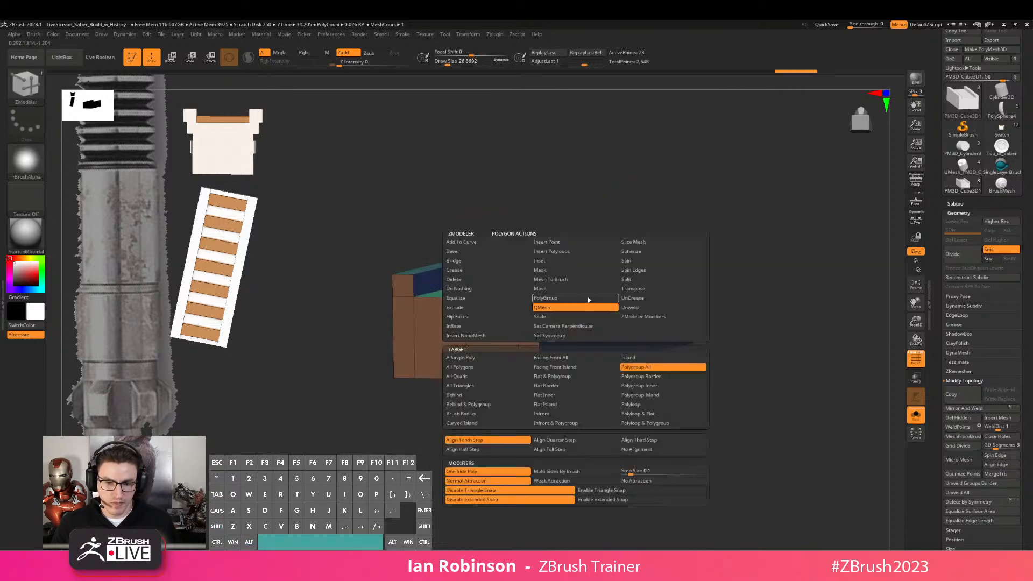
drag(574, 289, 580, 281)
key(alt)
drag(726, 226, 563, 265)
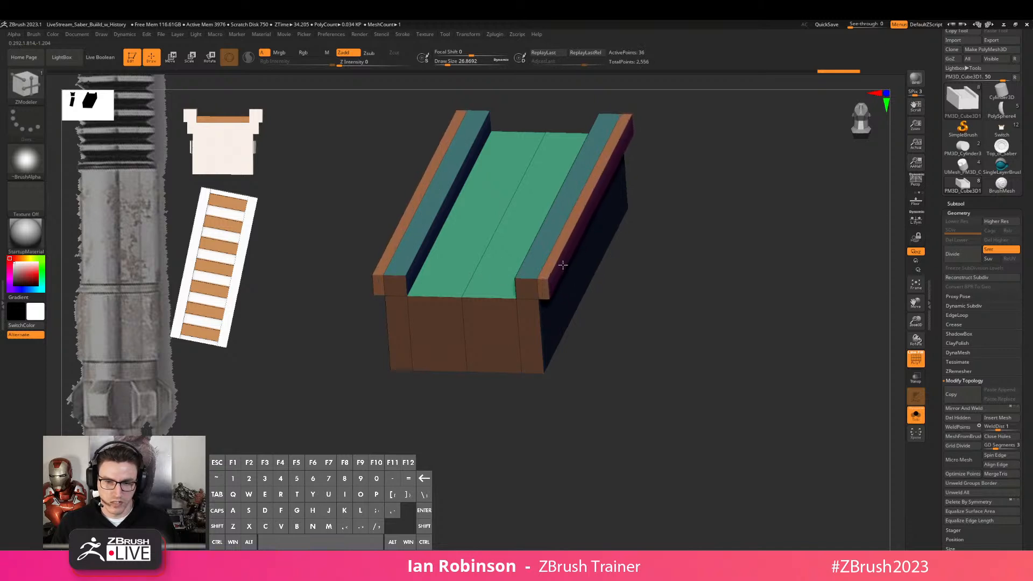
Raise the tops of both walls with QMesh and extend the new top row outward past the ledges as lips
drag(635, 272, 691, 279)
drag(547, 251, 546, 240)
drag(681, 253, 619, 251)
alt+click(600, 255)
mouse_move(727, 412)
shift+mouse_down()
mouse_move(554, 438)
mouse_move(717, 415)
mouse_move(696, 357)
mouse_move(677, 365)
shift+mouse_up()
key(shift)
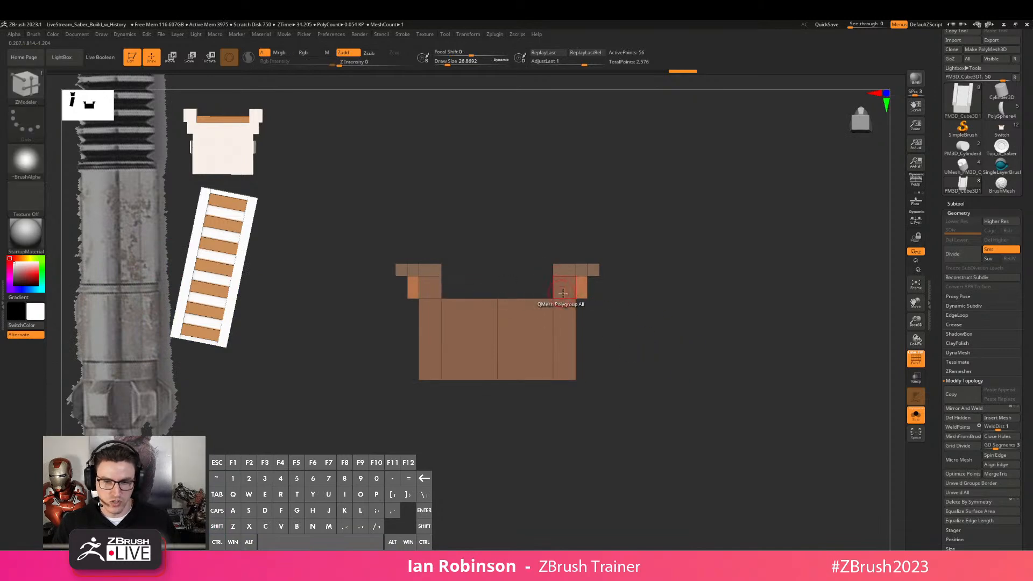
drag(622, 298, 600, 290)
drag(653, 220, 581, 261)
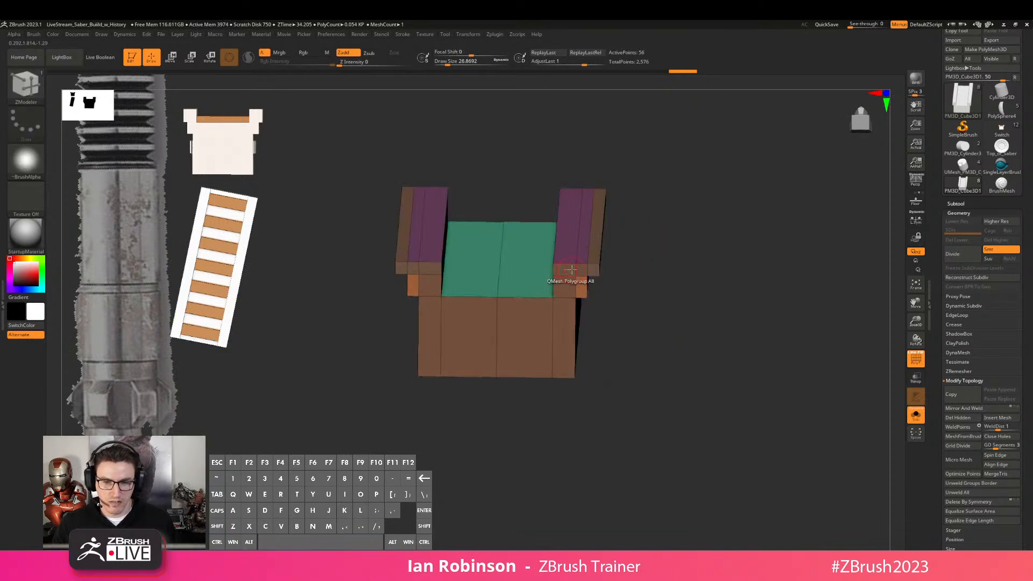
Isolate the edge row between the top lips and the ledges with a mask and move it down to thicken the lips
right_drag(572, 265, 698, 266)
ctrl+drag(638, 273, 498, 288)
key(space)
ctrl+click(624, 300)
key(w)
key(q)
mouse_move(689, 299)
ctrl+mouse_down()
mouse_move(637, 324)
mouse_move(616, 305)
mouse_move(495, 346)
ctrl+mouse_up()
key(ctrl)
ctrl+click(608, 315)
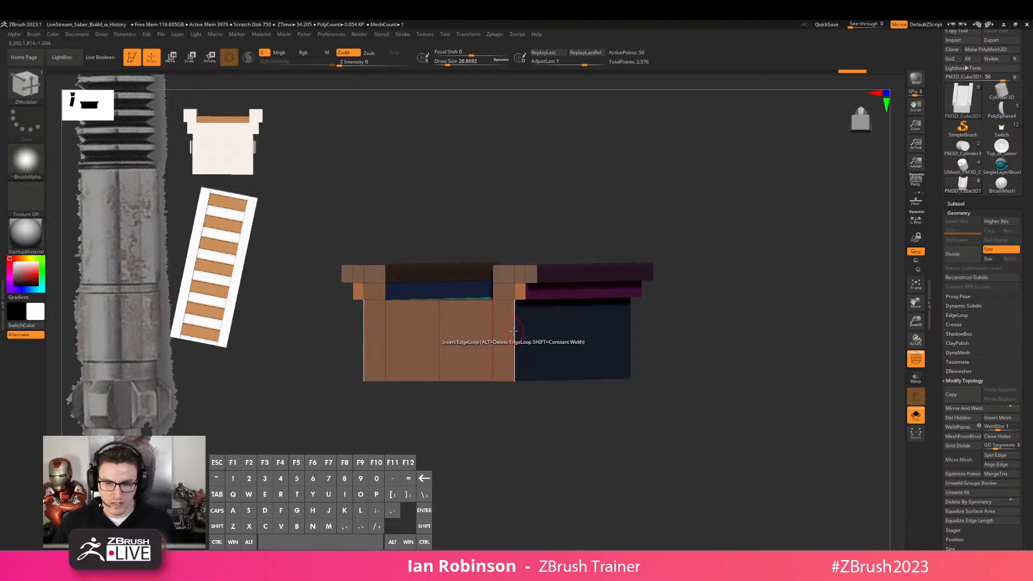
Insert an edge loop just below the ledges and pull the new side strips outward to extend the ledges downward
drag(685, 350, 591, 318)
alt+click(558, 330)
shift+drag(665, 284, 703, 309)
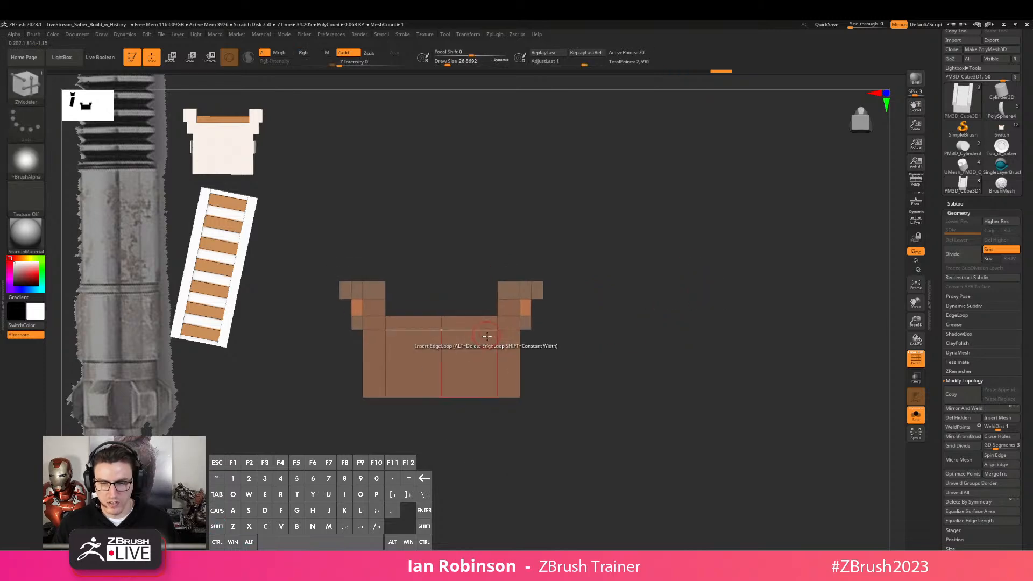
Isolate the lower edge row of the ledges with a mask, nudge it slightly upward and clear the mask
alt+drag(613, 341, 644, 331)
ctrl+drag(580, 319, 353, 341)
key(space)
ctrl+drag(373, 312, 615, 330)
key(space)
ctrl+click(615, 329)
key(w)
drag(472, 290, 472, 286)
key(q)
mouse_move(609, 274)
ctrl+mouse_down()
mouse_move(649, 291)
mouse_move(630, 312)
ctrl+mouse_up()
drag(699, 307, 766, 297)
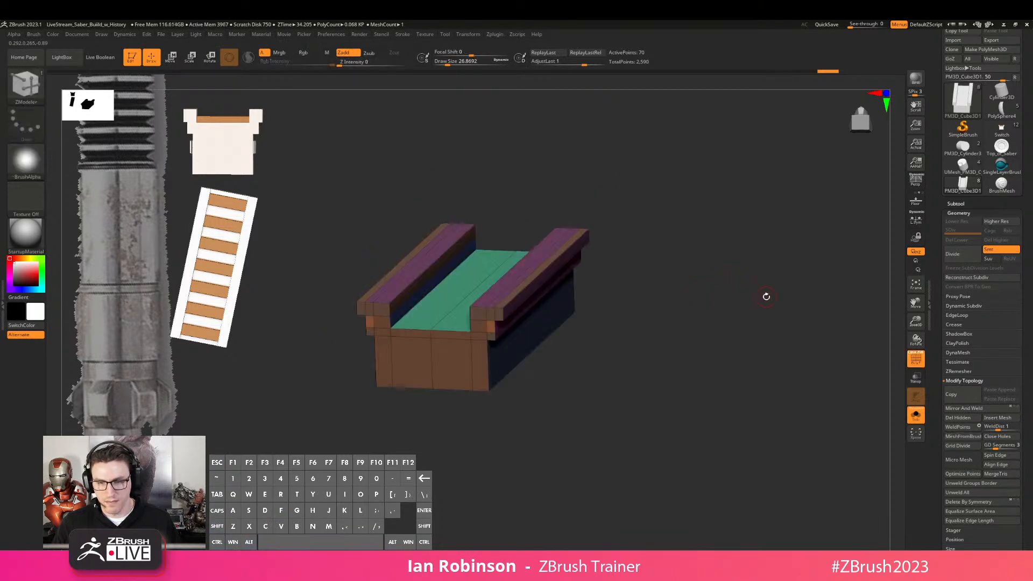
Regroup the switch box's faces into polygroups by their normals
click(957, 211)
drag(966, 348, 966, 330)
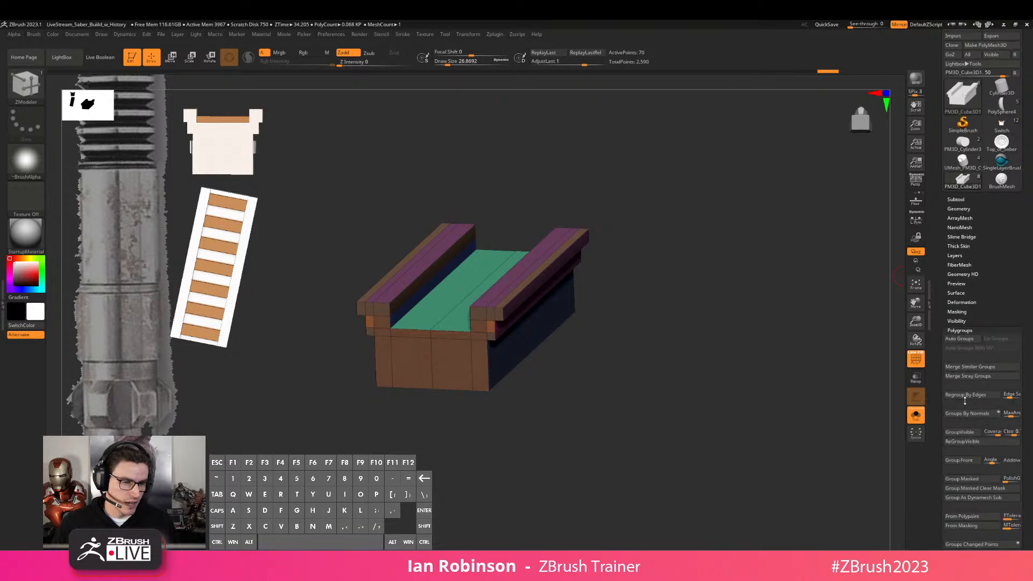
click(965, 400)
shift+drag(726, 315, 696, 334)
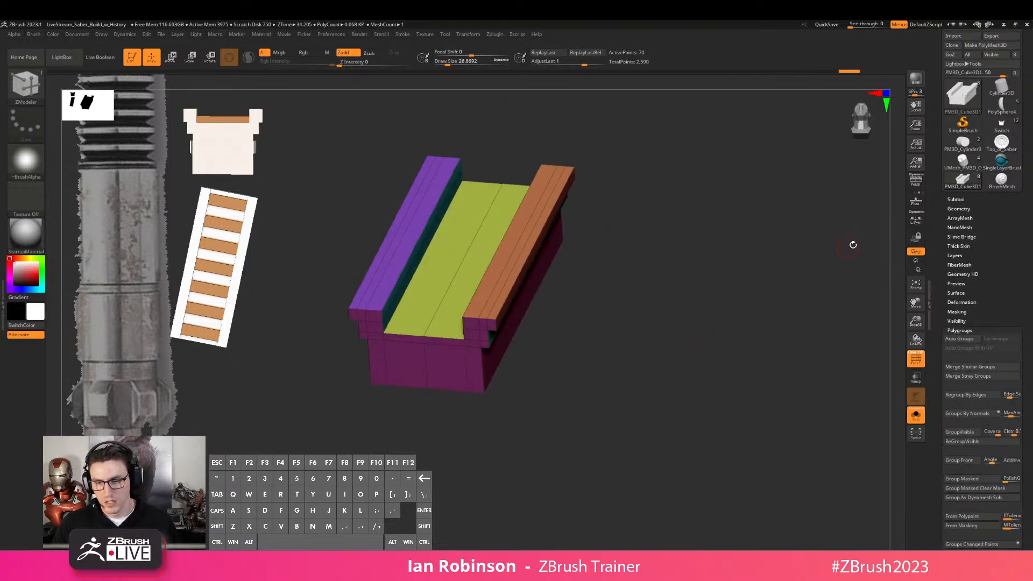
shift+drag(674, 258, 714, 302)
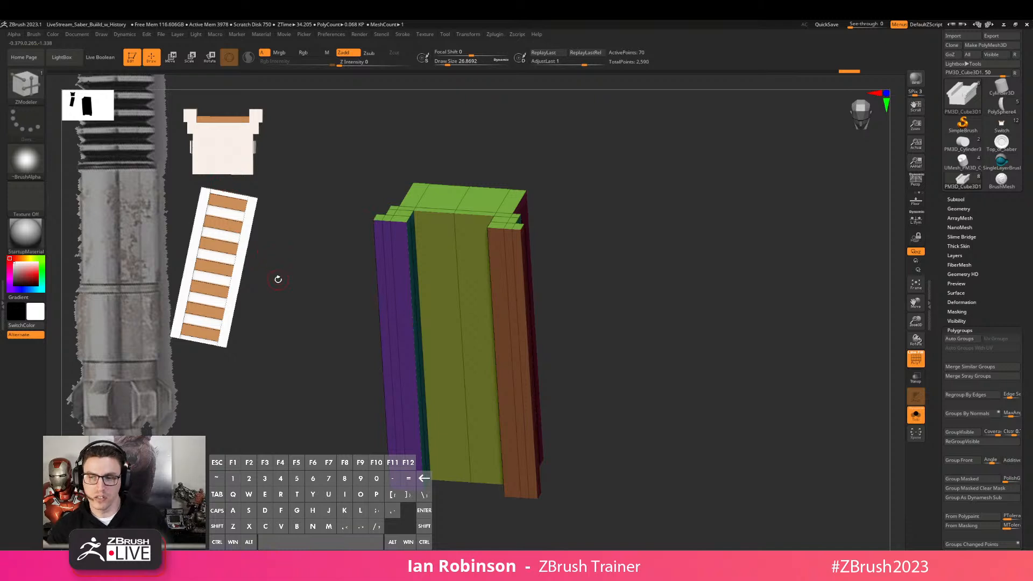
Insert multiple edge loops across the box's height, width and length to subdivide it into an even grid
drag(662, 258, 667, 312)
key(space)
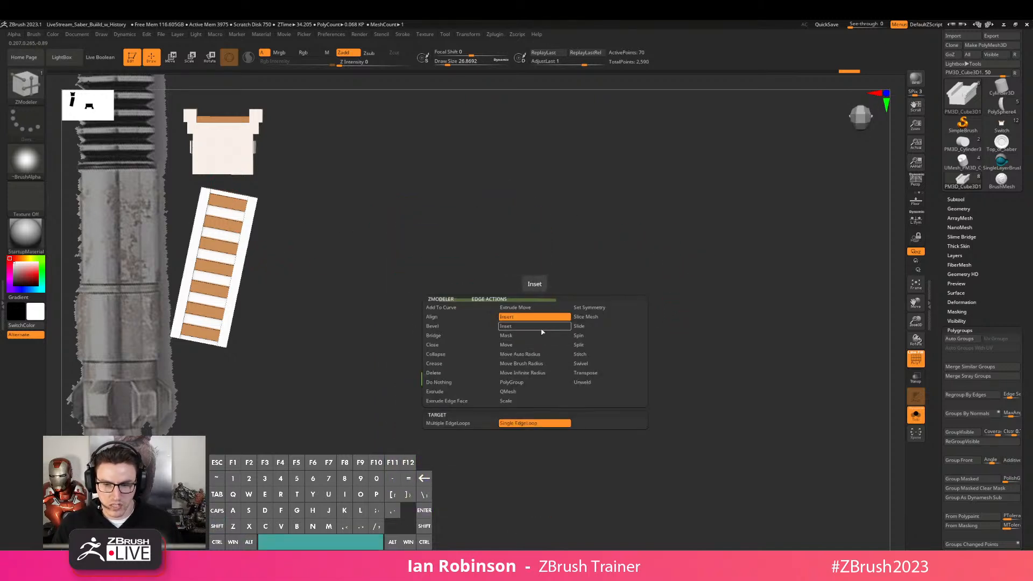
click(477, 424)
drag(539, 325, 620, 306)
click(530, 314)
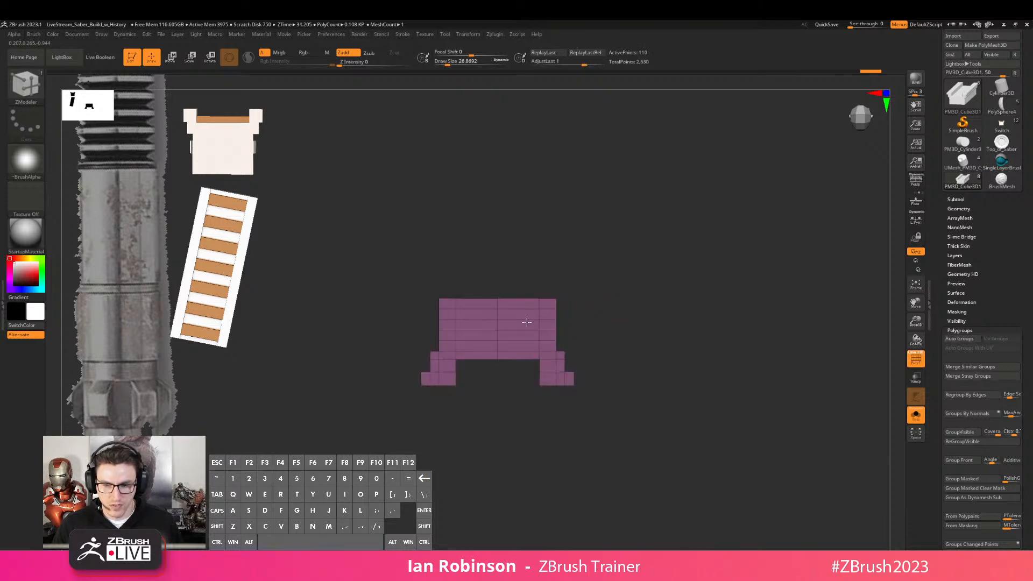
key(ctrl+z)
click(520, 324)
drag(591, 323, 612, 296)
click(595, 270)
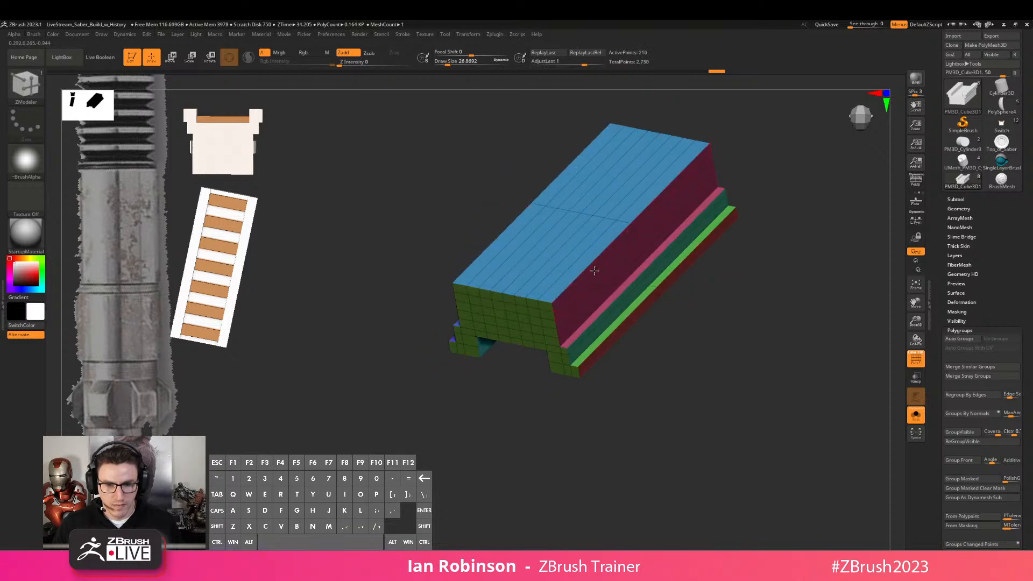
drag(642, 333, 692, 246)
Insert a small QCube from the IMM Primitives brush onto the channel floor near its upper end
key(b)
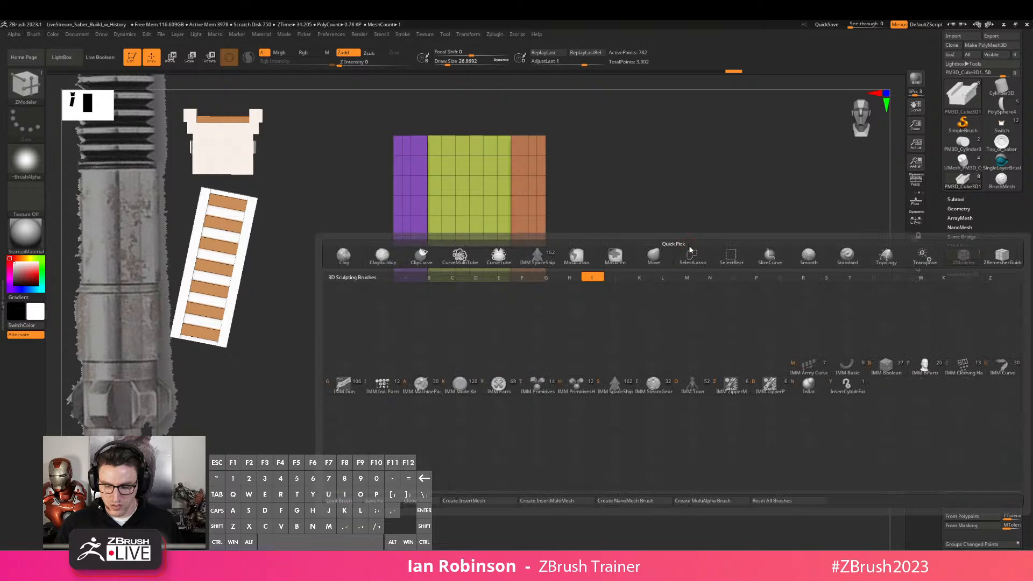
key(h)
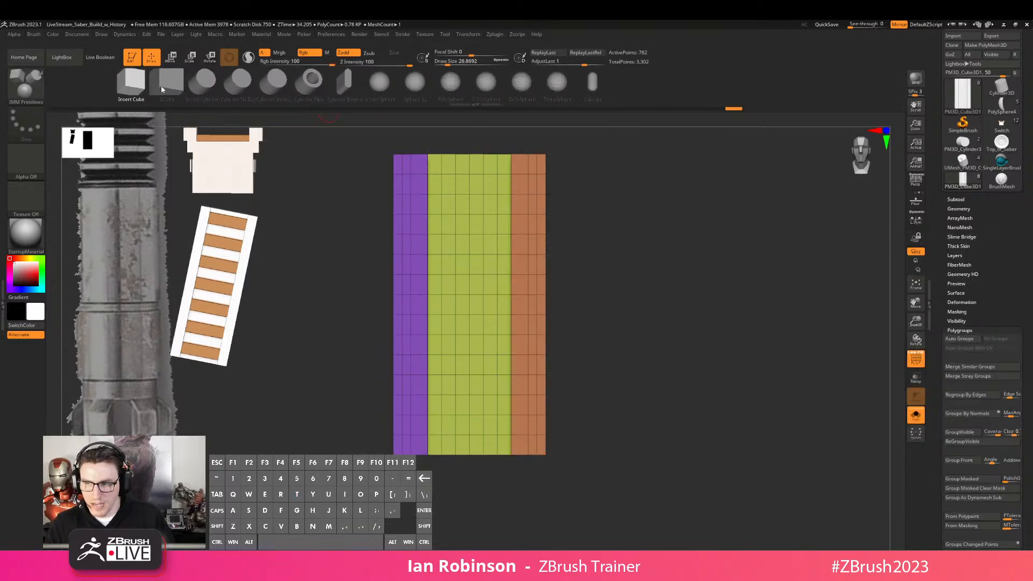
click(162, 90)
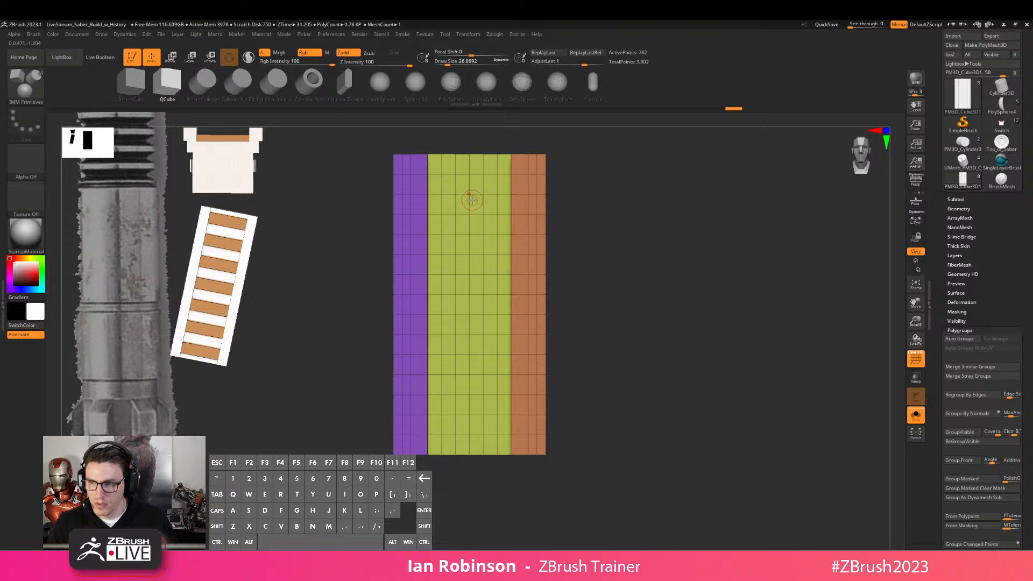
drag(469, 195, 485, 212)
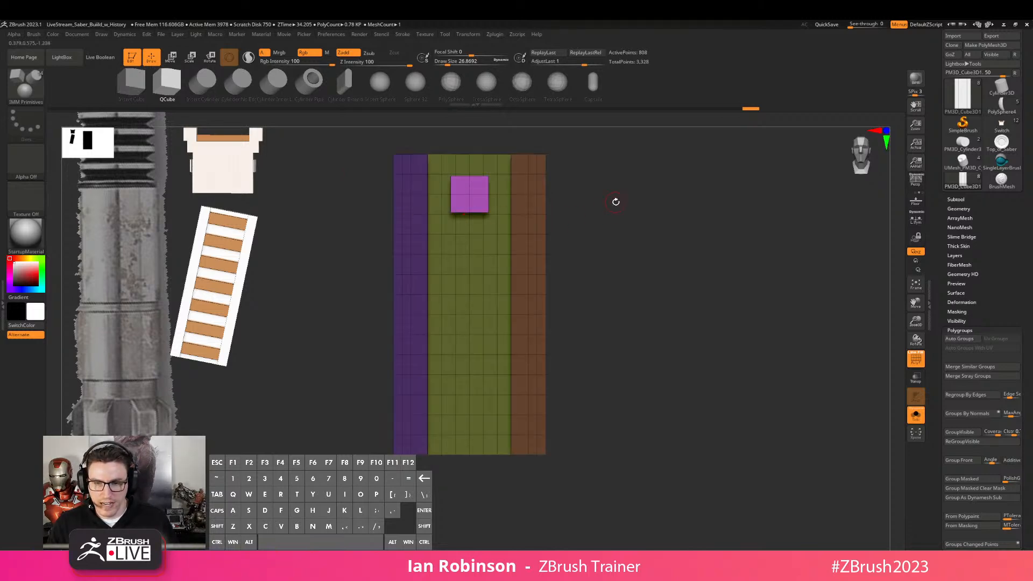
Reshape the inserted cube into a thin, wide bar and lift it clear above the channel
key(w)
drag(470, 168, 432, 194)
drag(631, 244, 640, 197)
mouse_move(457, 268)
mouse_down()
mouse_move(459, 280)
mouse_move(455, 212)
mouse_up()
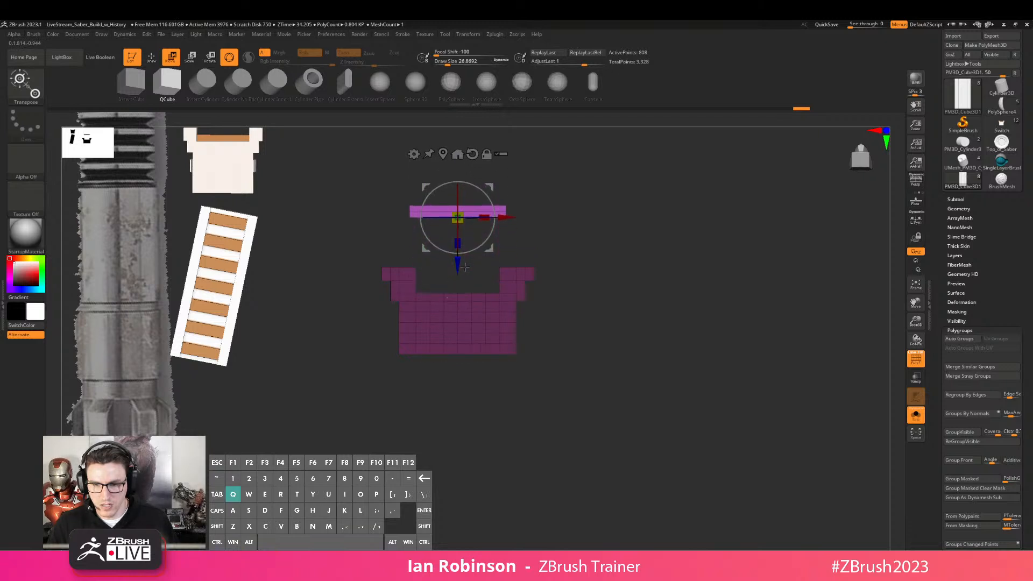
key(q)
ctrl+drag(386, 181, 557, 243)
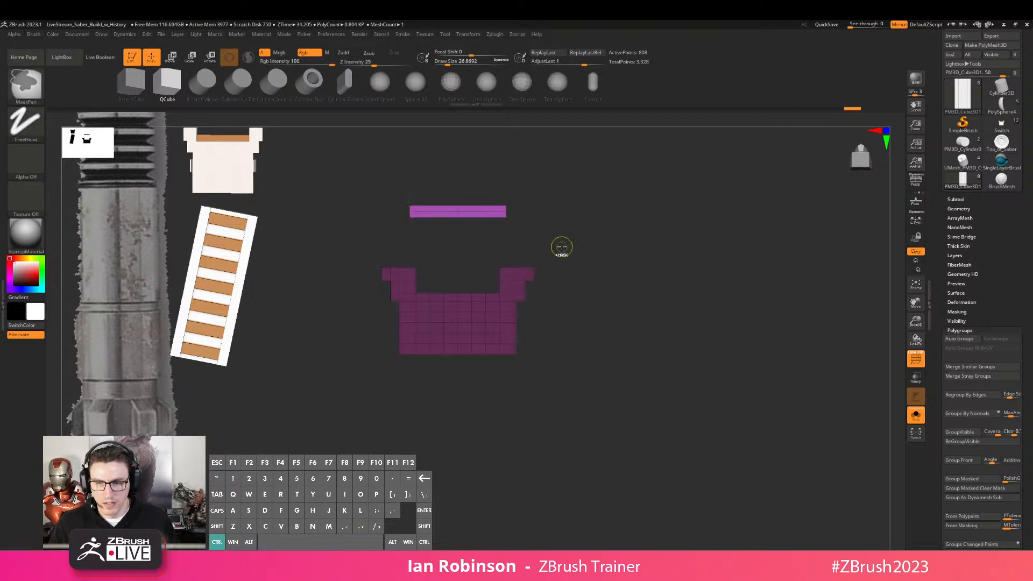
key(ctrl+w)
drag(574, 189, 506, 233)
key(ctrl+z)
ctrl+click(608, 230)
key(ctrl+w)
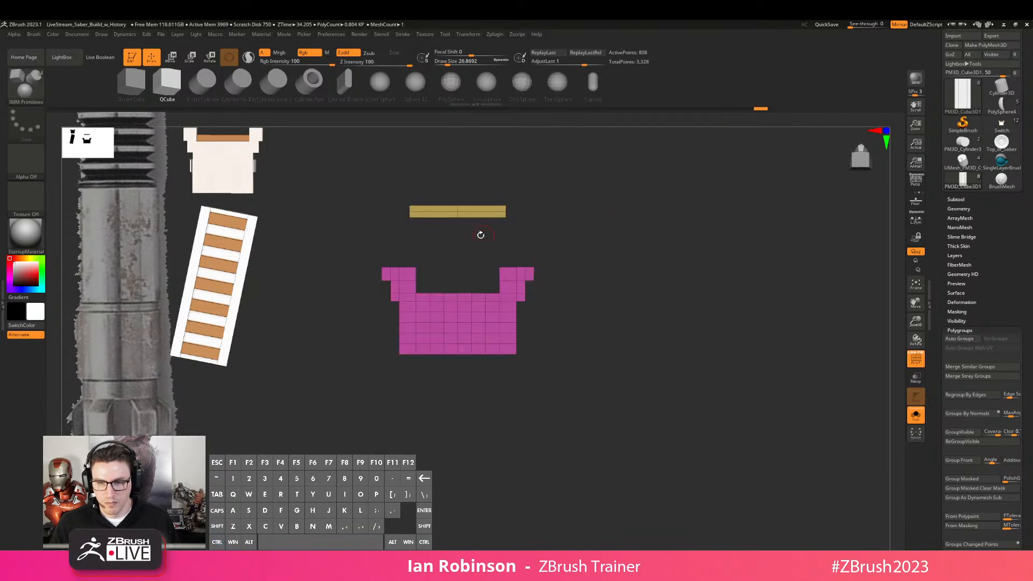
ctrl+click(584, 213)
key(ctrl+z)
Mask only the raised bar and assign it its own polygroup
drag(577, 198, 440, 226)
key(ctrl+w)
shift+drag(608, 260, 614, 252)
shift+drag(616, 200, 639, 225)
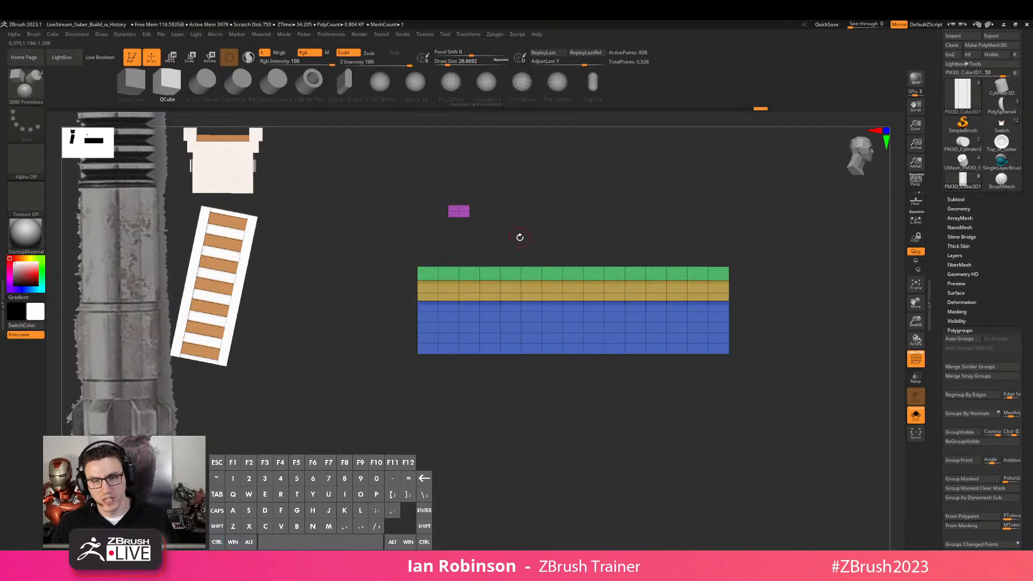
Mask off the box and lower the bar into the channel between the side walls
ctrl+drag(409, 187, 458, 312)
ctrl+click(487, 230)
key(w)
drag(530, 218, 611, 207)
drag(459, 318, 458, 348)
drag(614, 258, 696, 276)
mouse_move(698, 275)
alt+mouse_down()
mouse_move(697, 283)
mouse_move(668, 273)
mouse_move(710, 265)
alt+mouse_up()
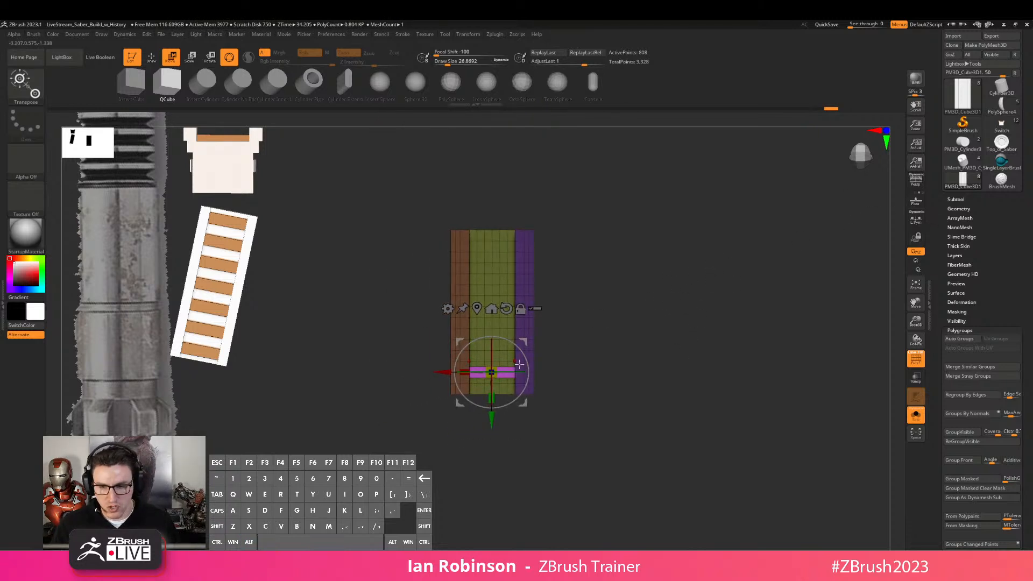
Position the bar close to the lower end of the channel, between the two side walls
mouse_move(491, 417)
mouse_down()
mouse_move(492, 427)
mouse_move(495, 411)
mouse_up()
alt+drag(553, 381, 647, 403)
key(ctrl+z)
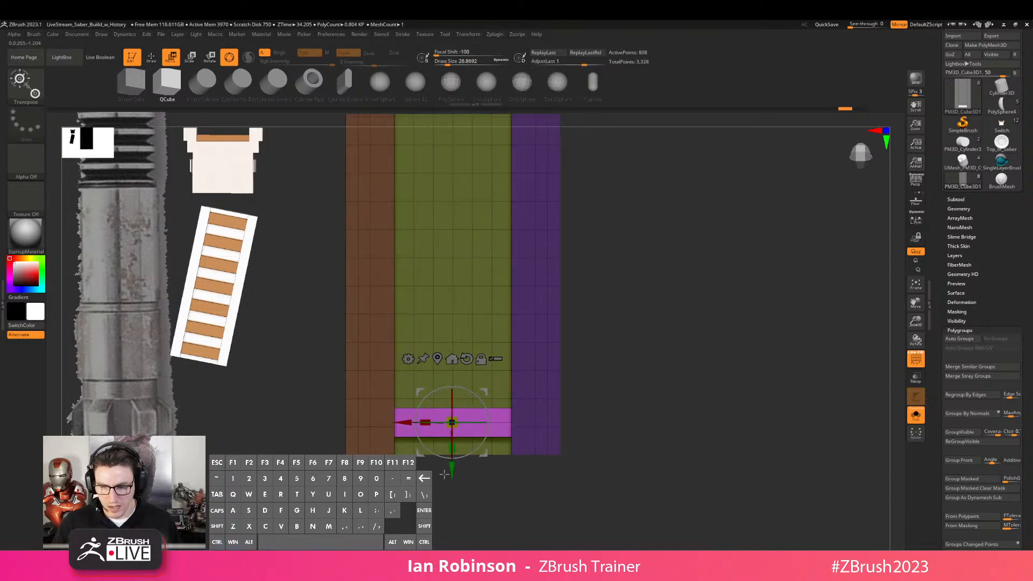
drag(452, 470, 452, 474)
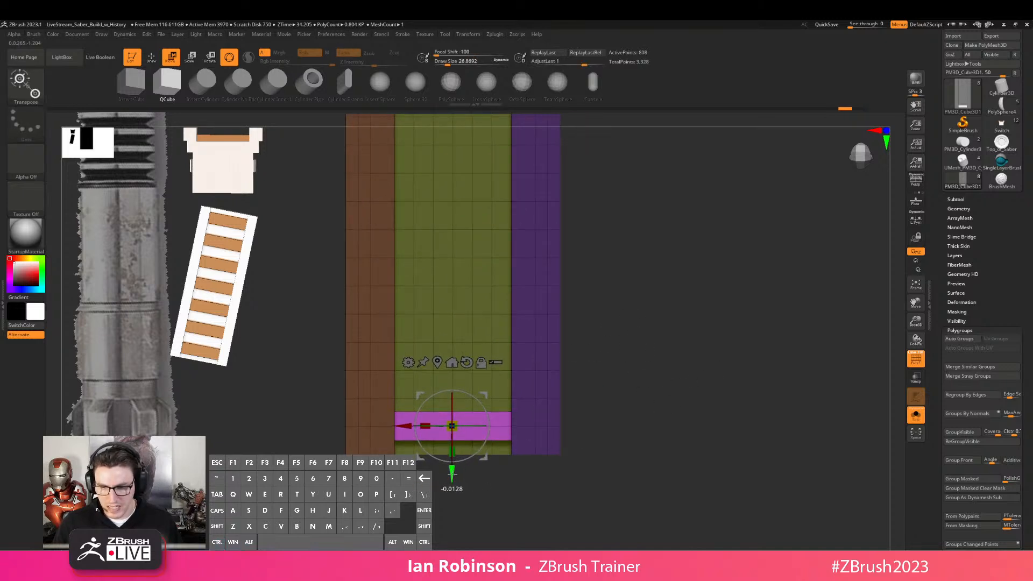
alt+drag(584, 414, 634, 396)
alt+drag(453, 489, 459, 448)
alt+drag(673, 377, 659, 287)
Repeat the bar up the channel as eight evenly spaced crossbars and mask everything except the crossbars
ctrl+drag(469, 447, 492, 170)
key(f)
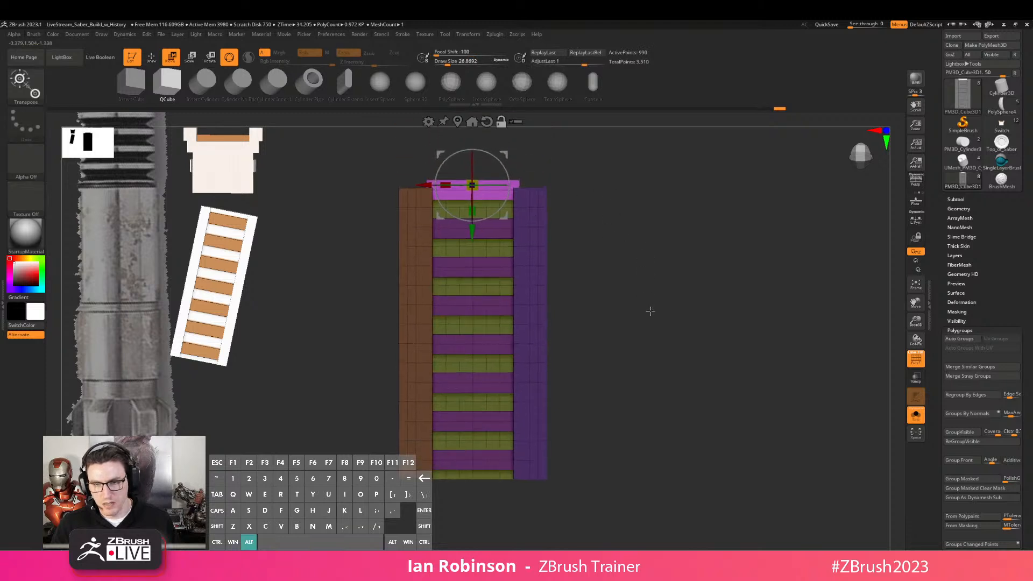
key(q)
ctrl+shift+click(500, 229)
ctrl+click(624, 213)
ctrl+shift+click(641, 223)
ctrl+click(641, 224)
Center the gizmo on the unmasked crossbars, fit the row along the channel's length, and hide the polyframe
key(w)
alt+click(457, 122)
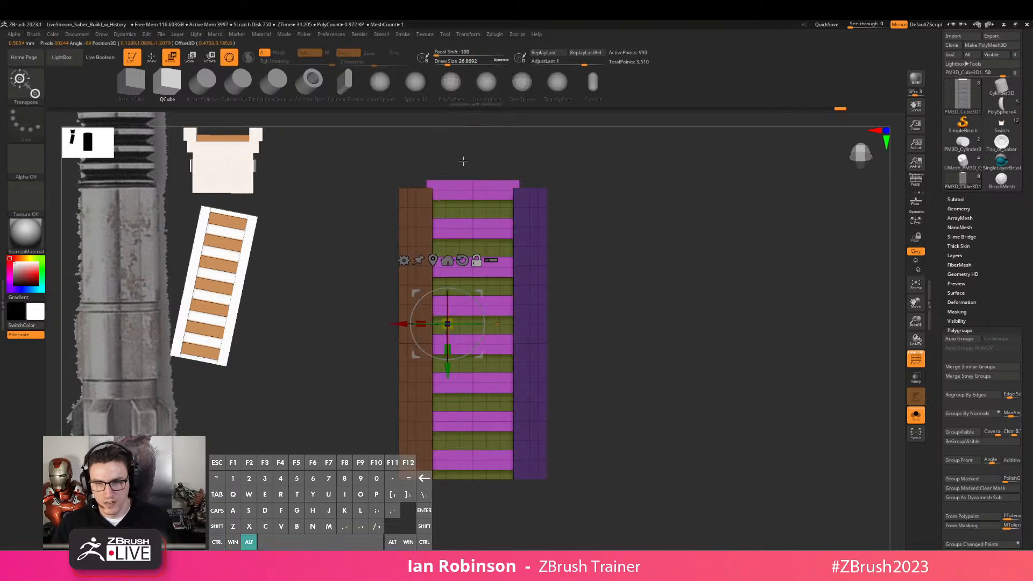
alt+click(433, 260)
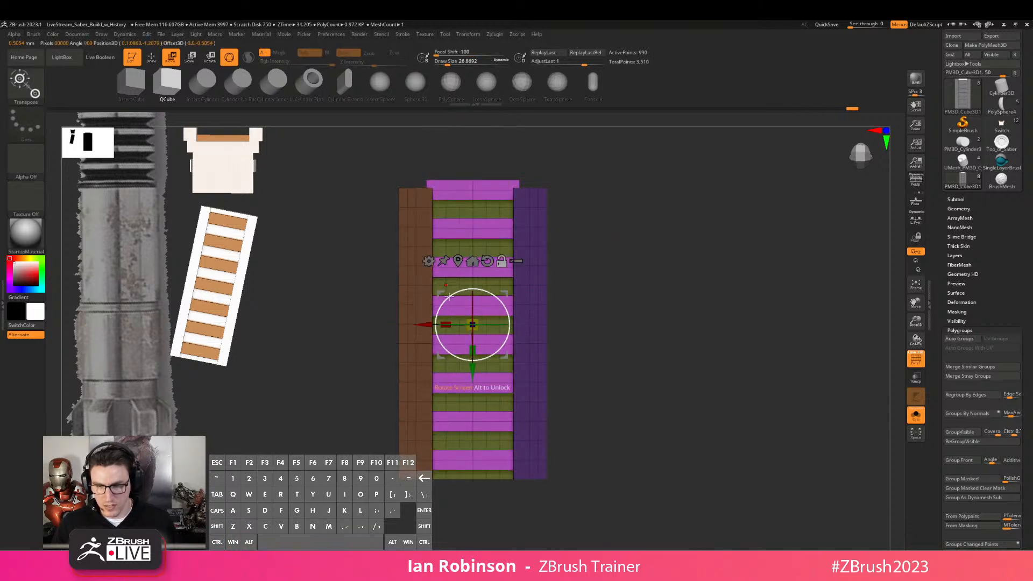
mouse_move(472, 350)
mouse_down()
mouse_move(473, 380)
mouse_move(473, 366)
mouse_up()
key(q)
alt+click(617, 330)
mouse_move(618, 330)
mouse_down()
mouse_move(641, 287)
mouse_move(664, 314)
mouse_move(664, 276)
mouse_move(619, 294)
mouse_up()
key(shift+f)
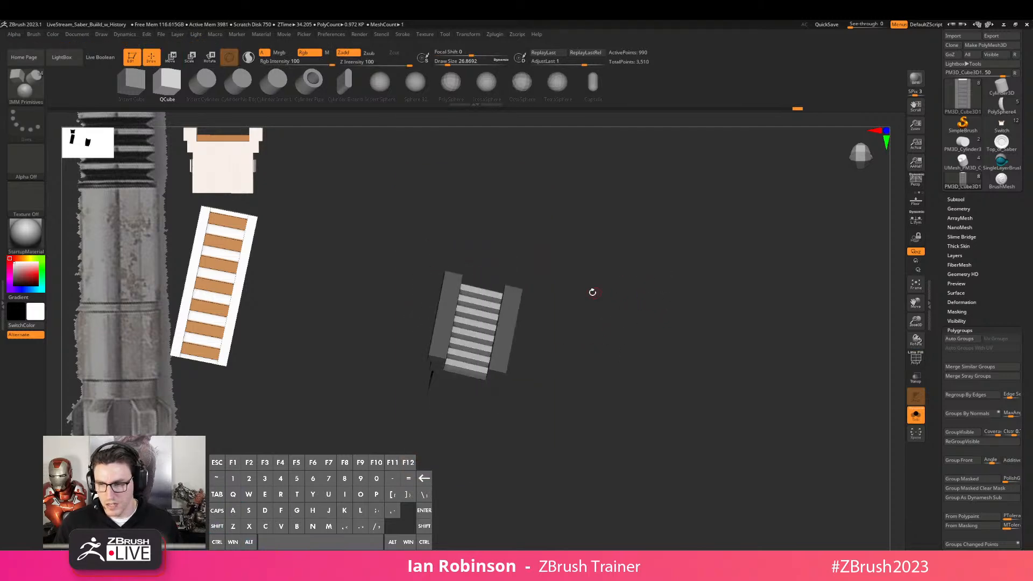
Sample the copper colour (R 205, G 145, B 93) from the reference and fill the unmasked crossbars with it
key(c)
drag(583, 212, 580, 237)
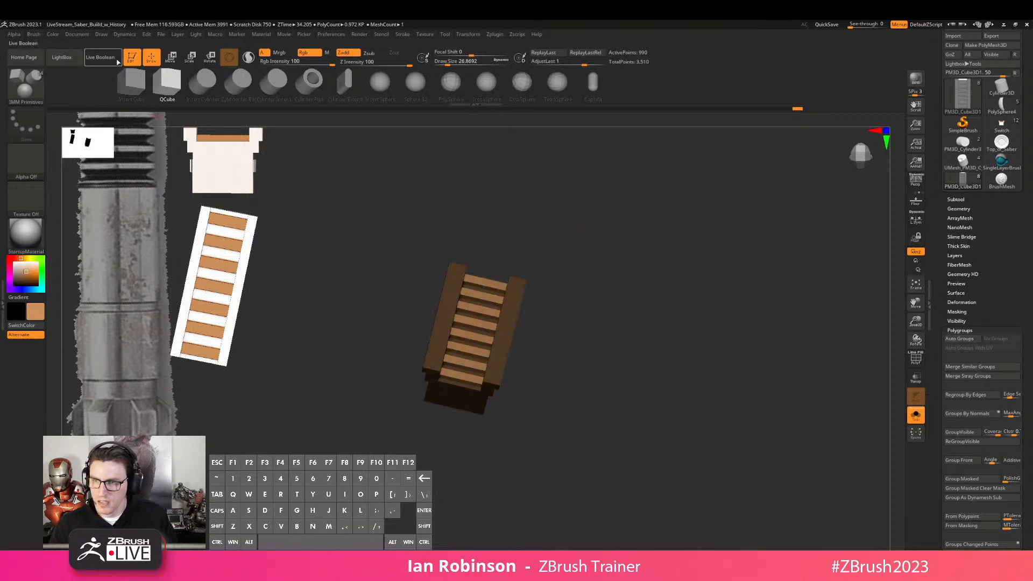
click(53, 35)
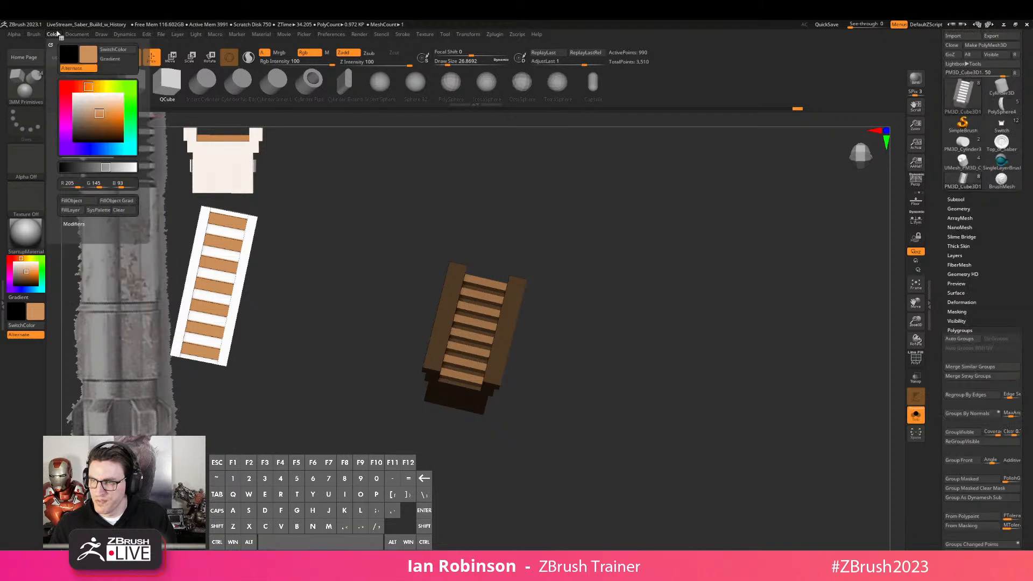
click(72, 200)
drag(586, 258, 665, 331)
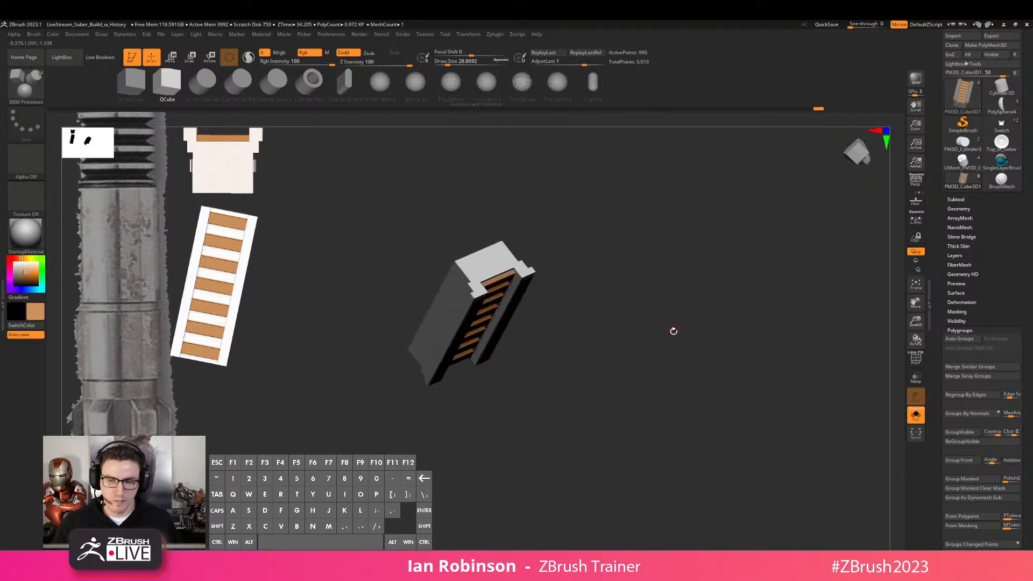
Show the rest of the lightsaber and fill the Handle subtool with white sampled from the reference
click(915, 415)
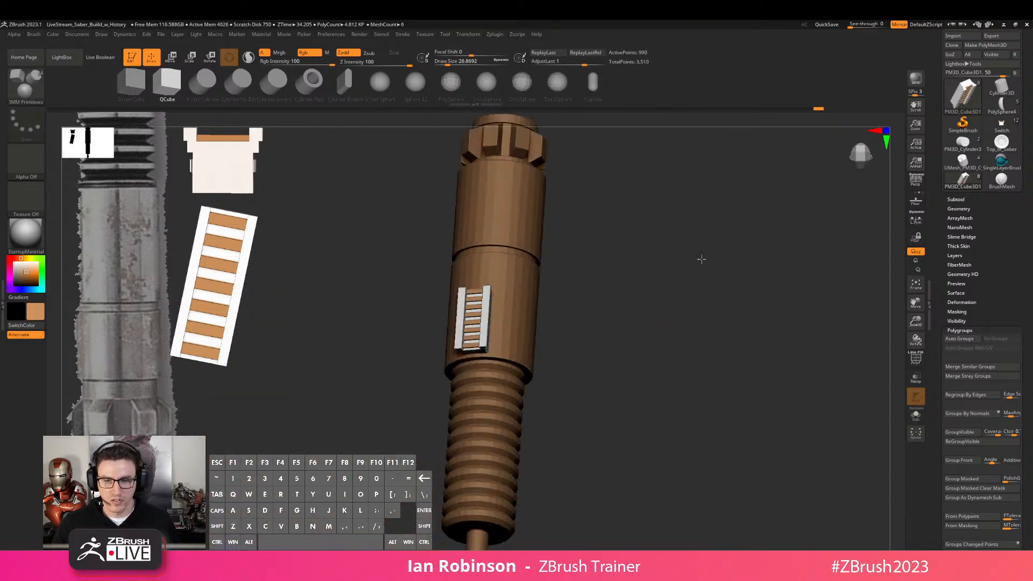
drag(725, 267, 633, 308)
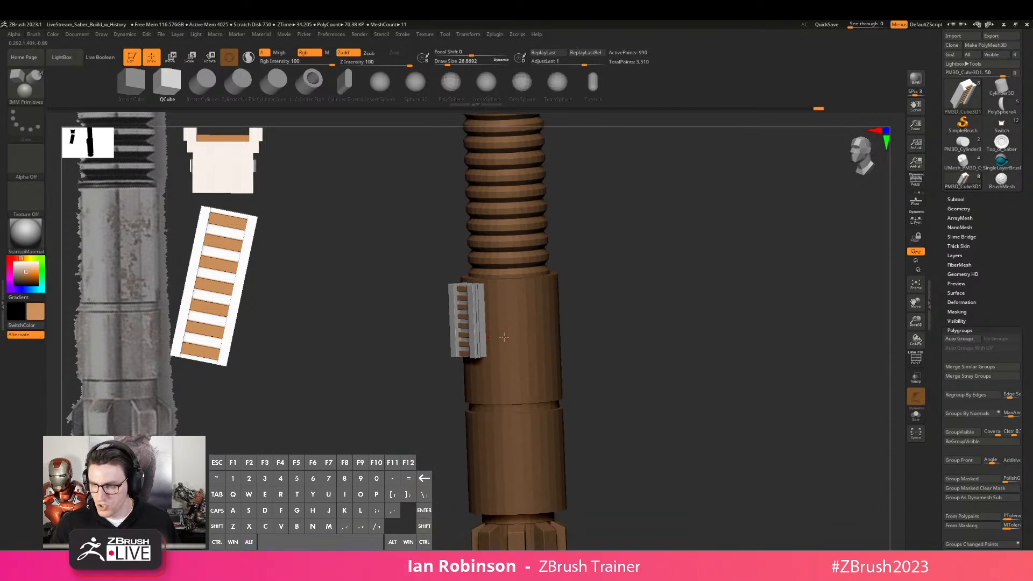
key(c)
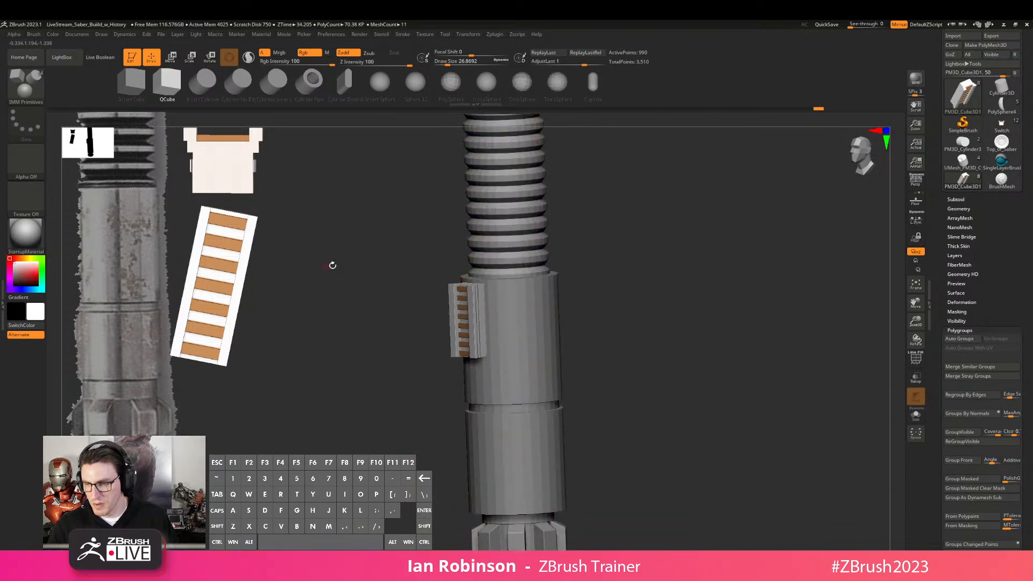
alt+click(544, 323)
click(53, 35)
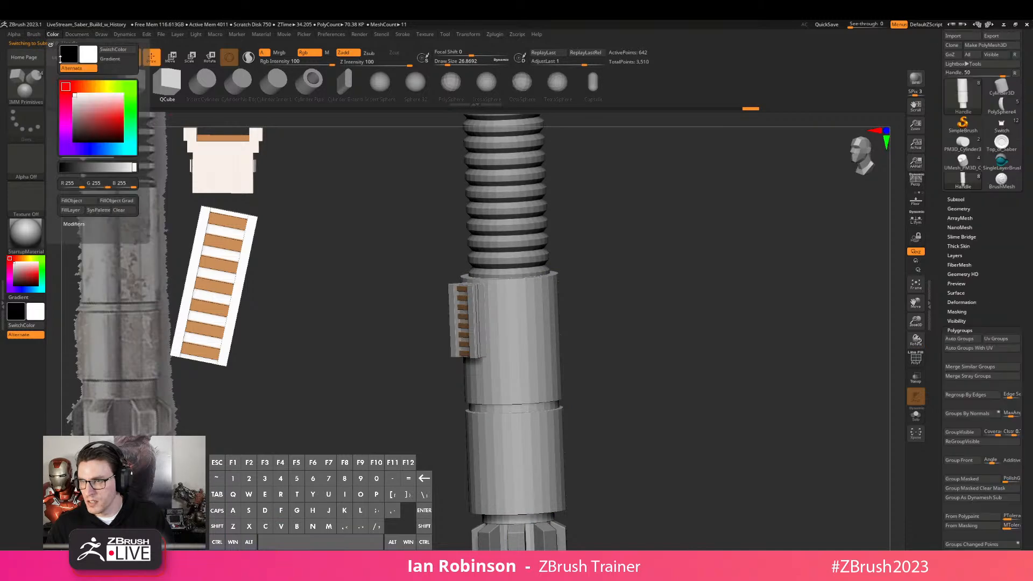
click(92, 205)
alt+drag(611, 263, 616, 320)
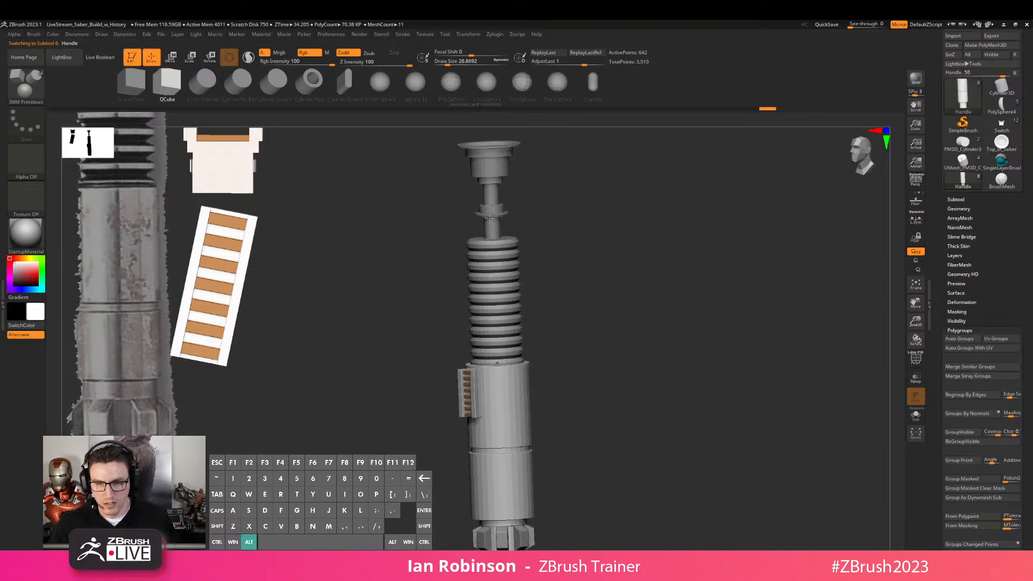
Fill the Top_of_Saber_1 subtool with the same white
alt+click(494, 191)
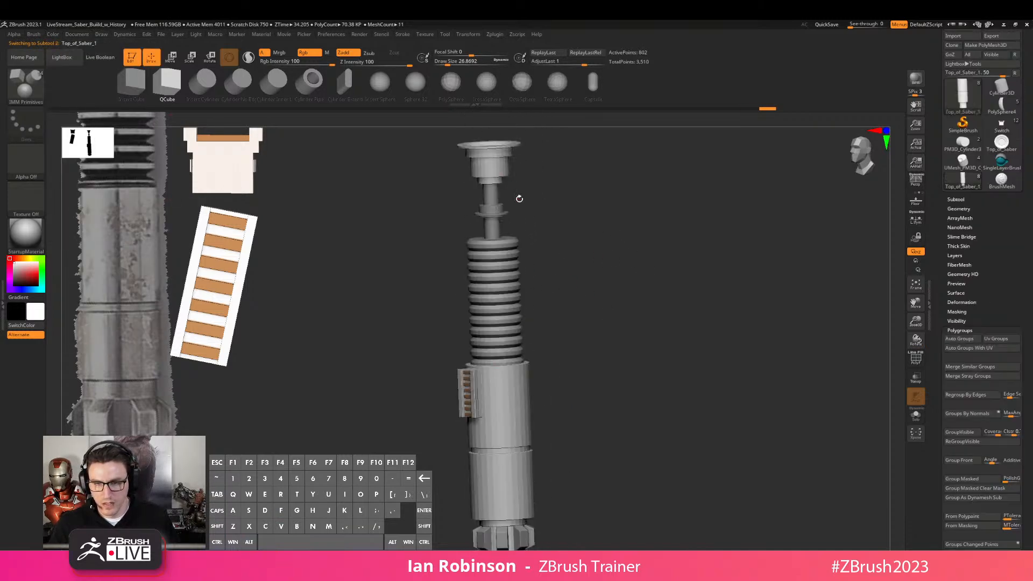
click(53, 35)
click(80, 201)
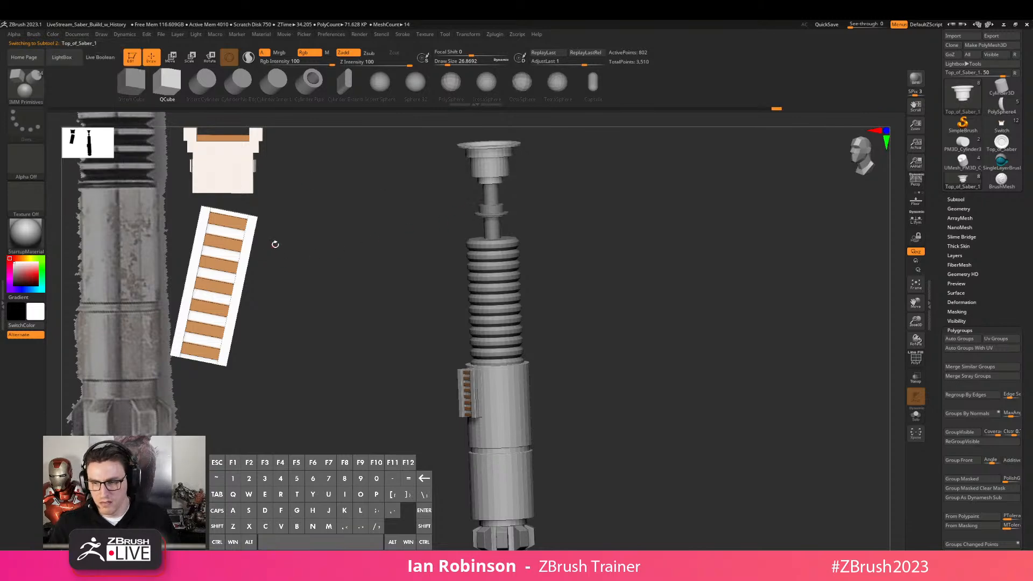
drag(462, 253, 414, 312)
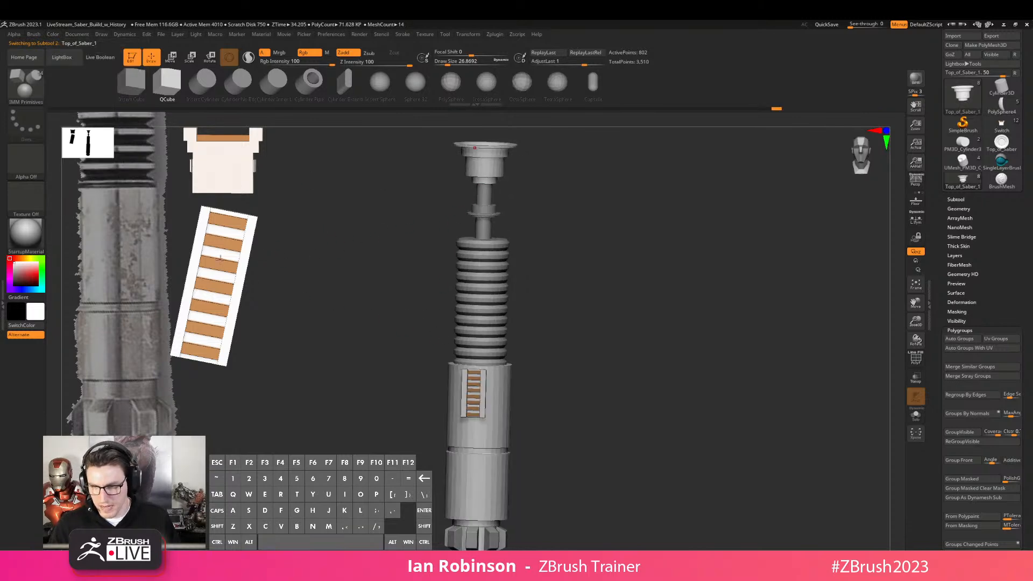
Sample the copper colour from the reference and make Copper_Tubing the active subtool with its polygroups displayed
key(c)
alt+click(483, 225)
key(shift+f)
key(shift+f)
alt+click(478, 200)
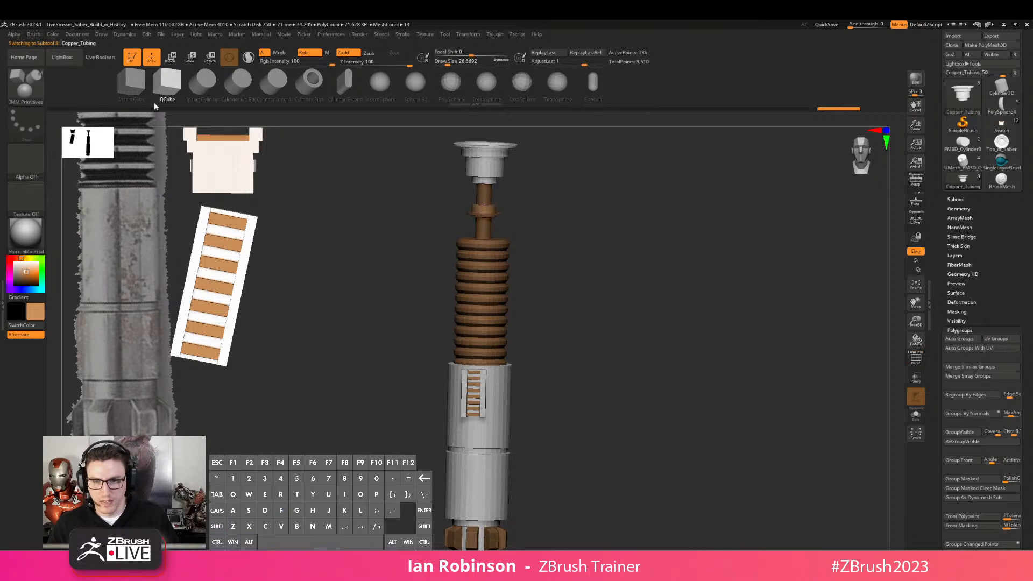
alt+drag(540, 198, 618, 249)
key(ctrl+z)
key(ctrl+shift+z)
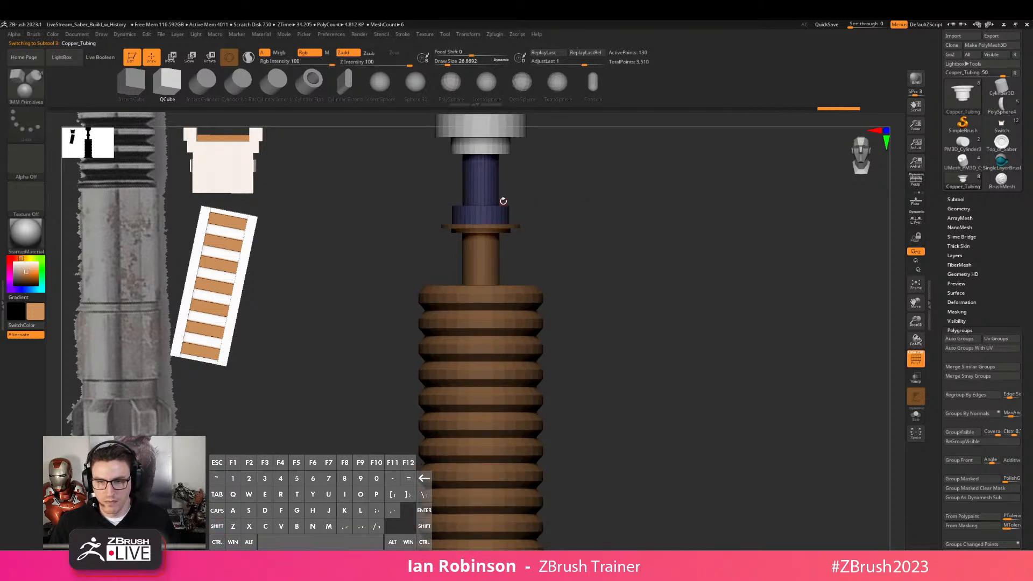
Switch to the Move brush and fill the Copper_Tubing subtool with the sampled copper colour
key(b)
key(m)
click(486, 220)
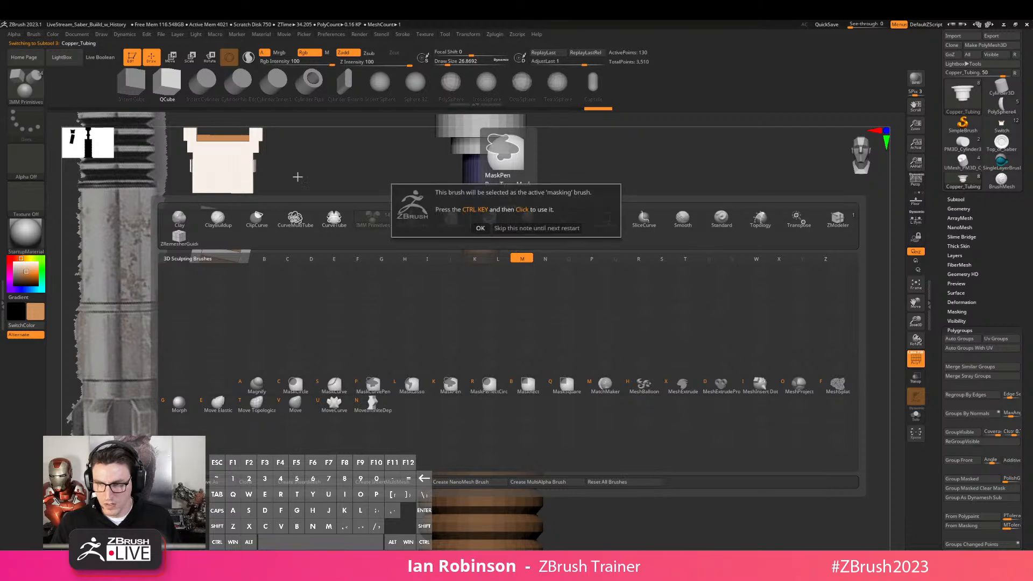
key(b)
key(m)
key(v)
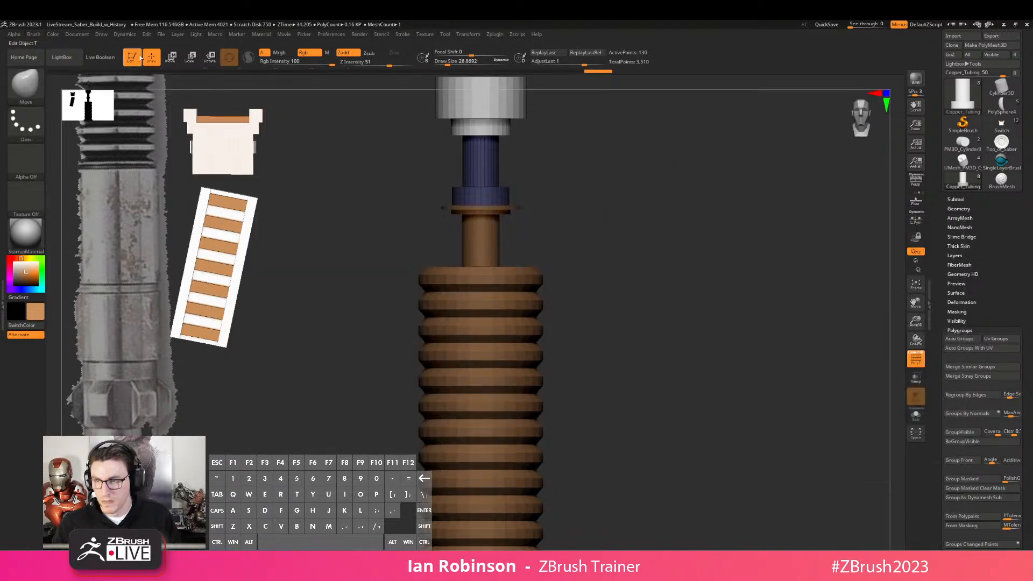
alt+drag(373, 169, 387, 239)
click(77, 35)
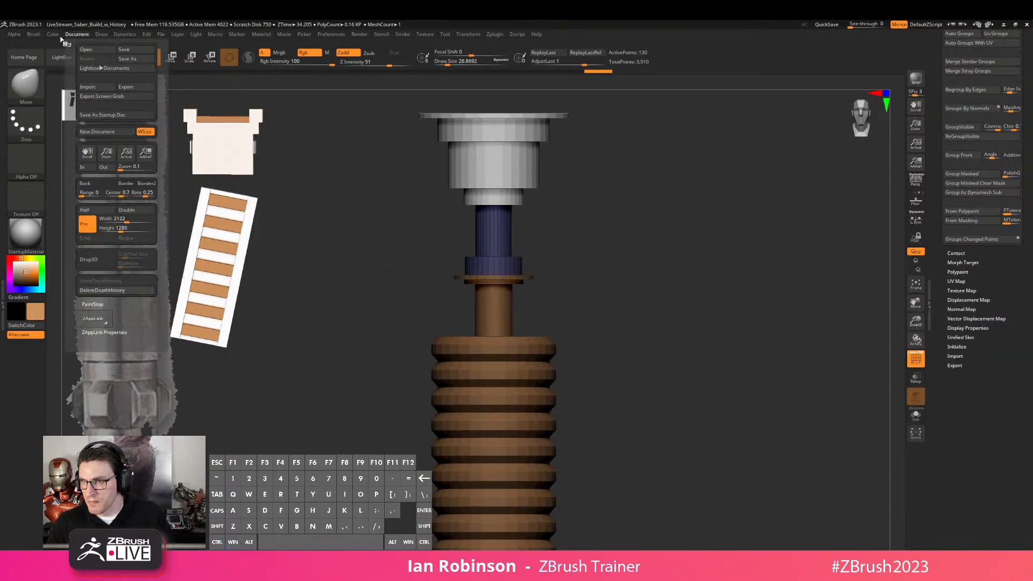
mouse_move(53, 35)
click(86, 202)
key(shift+f)
alt+drag(619, 242, 504, 209)
Pick black as the active colour and fill the Metal_Tubing subtool with it
alt+click(489, 258)
alt+drag(581, 240, 538, 299)
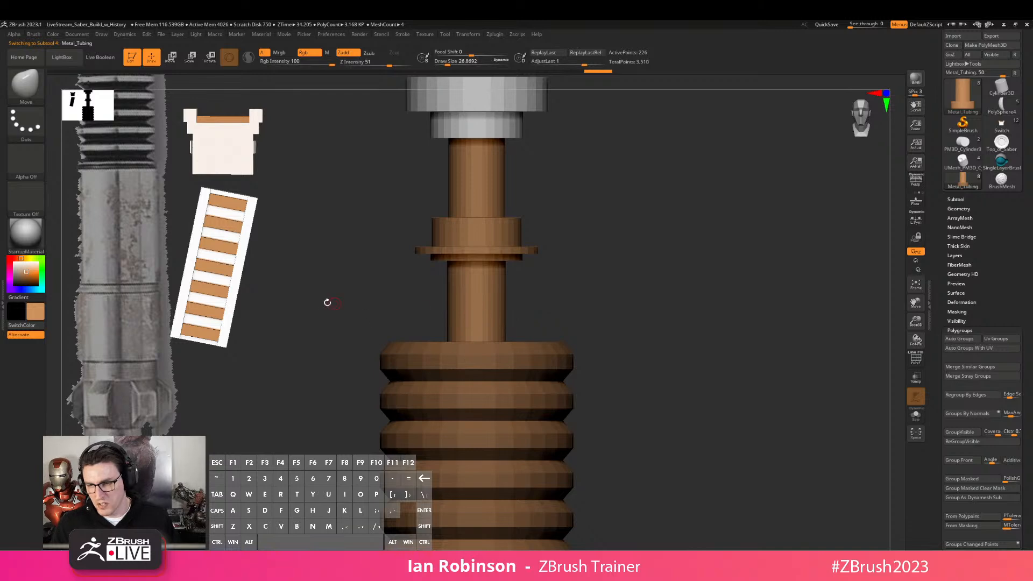
drag(24, 279, 12, 283)
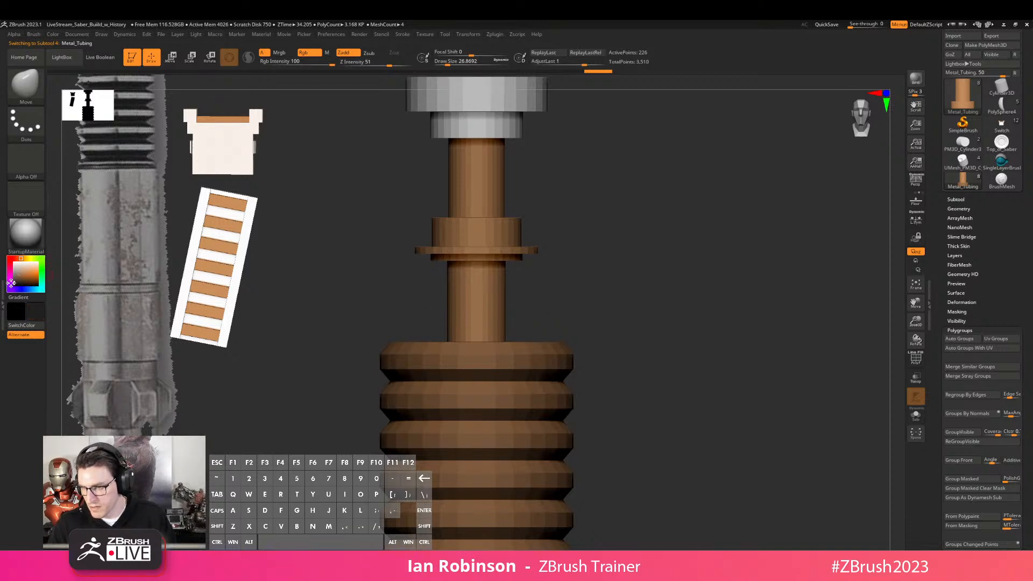
mouse_move(50, 35)
click(87, 202)
Display the polygroups of Metal_Tubing and solo it in a straight front view of its collar and lower tube
alt+drag(648, 293, 504, 249)
key(shift+f)
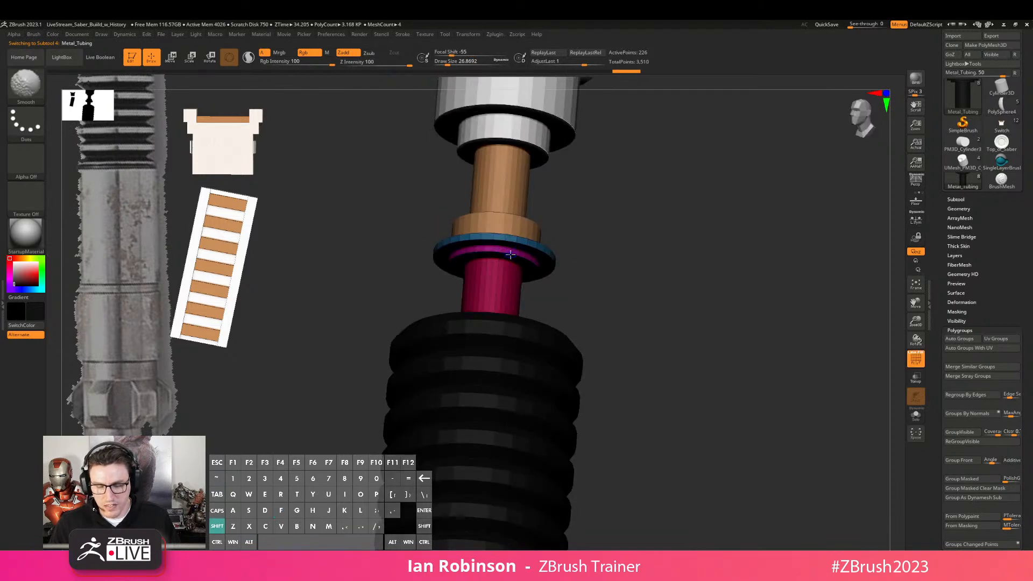
mouse_move(601, 195)
mouse_down()
mouse_move(637, 205)
mouse_move(623, 213)
mouse_up()
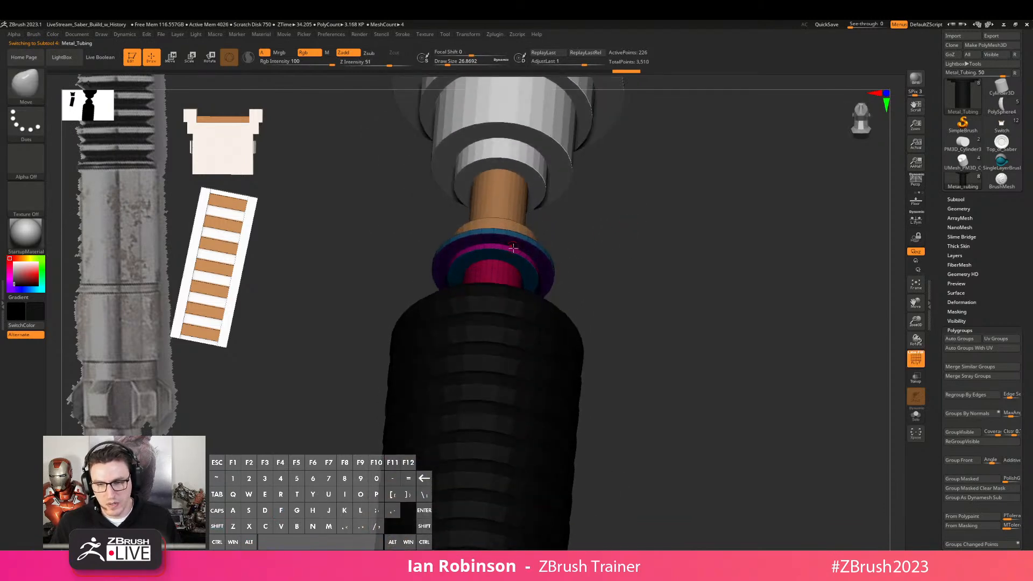
click(916, 416)
shift+drag(809, 392, 709, 281)
alt+drag(698, 407, 872, 393)
alt+drag(657, 211, 573, 274)
Insert multiple edge loops along the length of the lower tube with the ZModeler brush
key(b)
key(z)
key(m)
key(space)
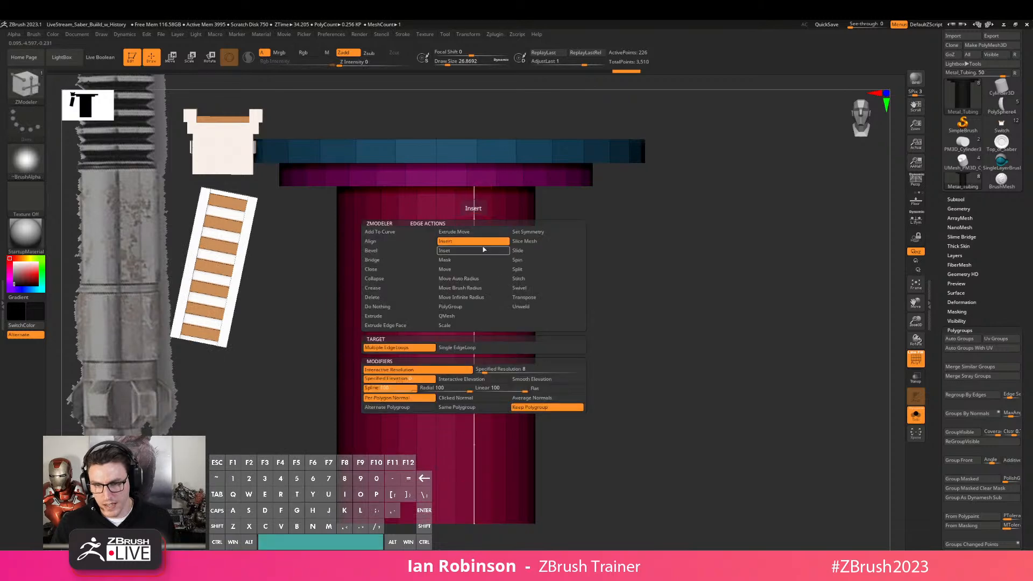
click(456, 348)
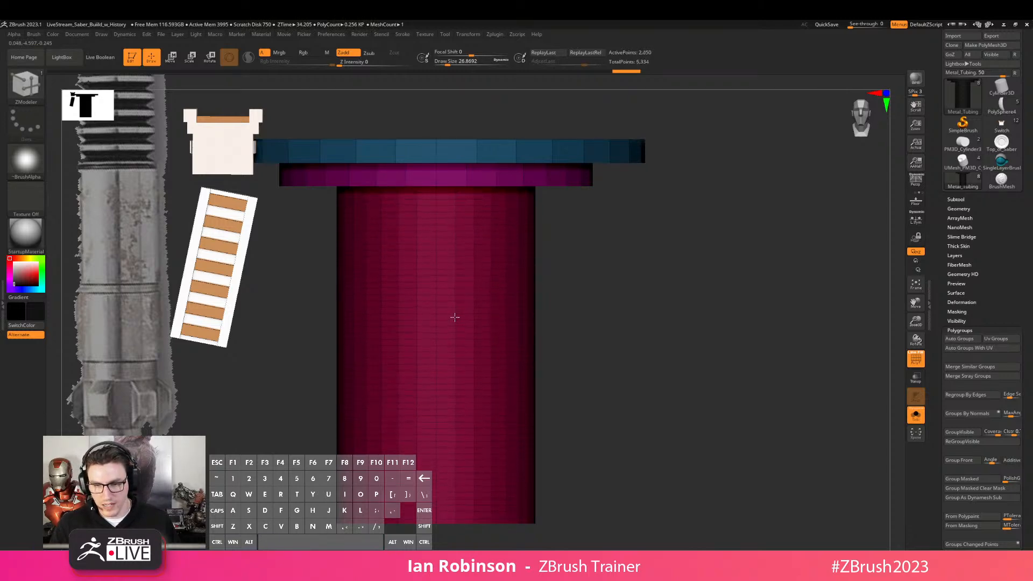
Insert further edge loops across the flat faces of the Metal_Tubing collar
drag(629, 295, 595, 252)
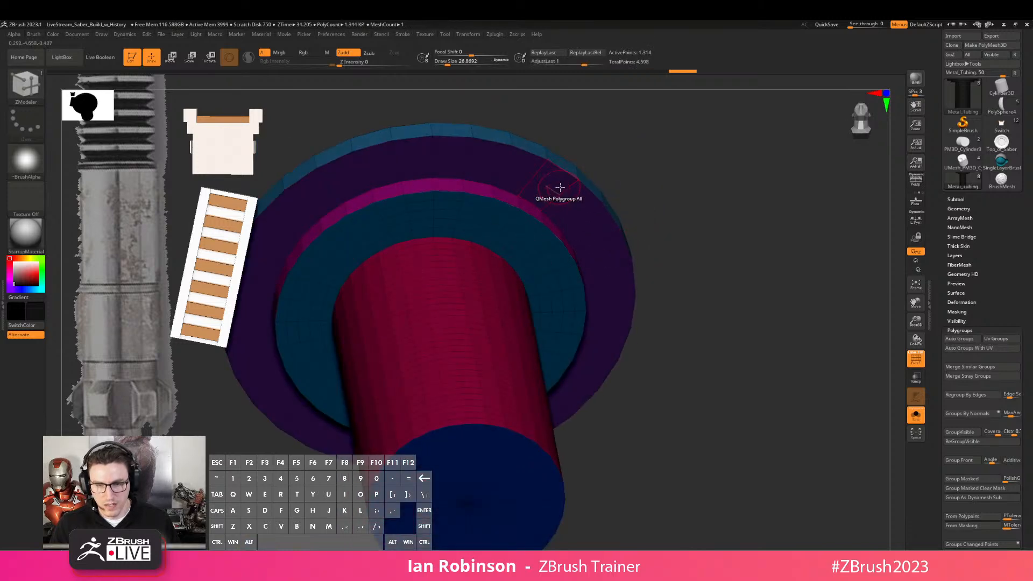
click(492, 191)
drag(643, 159, 512, 202)
click(531, 196)
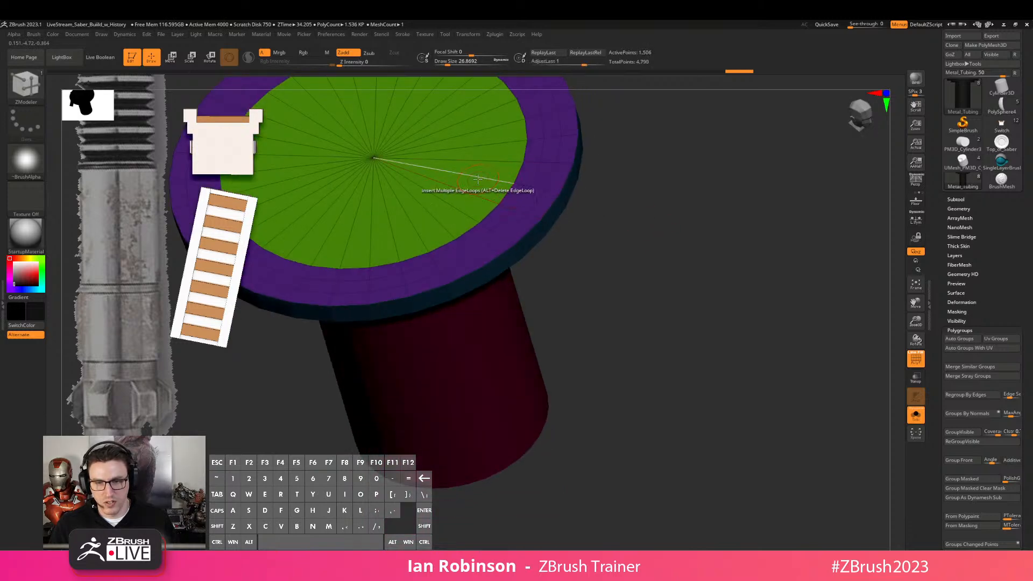
click(467, 200)
Hide the lower tube of Metal_Tubing so only the flanged collar stays visible
drag(692, 237, 752, 183)
alt+drag(649, 300, 644, 326)
ctrl+shift+click(495, 224)
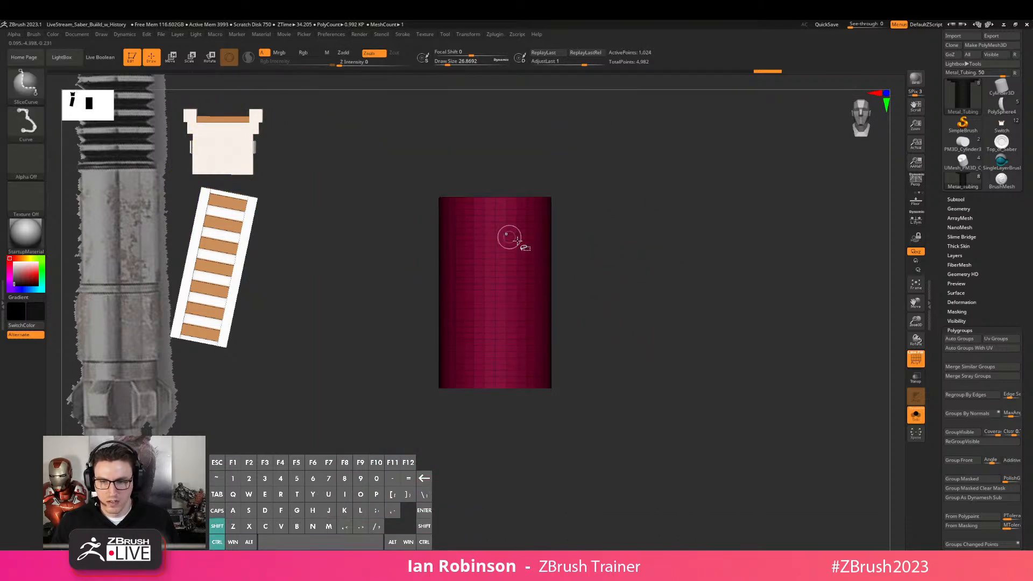
ctrl+shift+click(653, 225)
ctrl+alt+shift+drag(325, 269, 692, 462)
drag(734, 362, 743, 299)
key(shift)
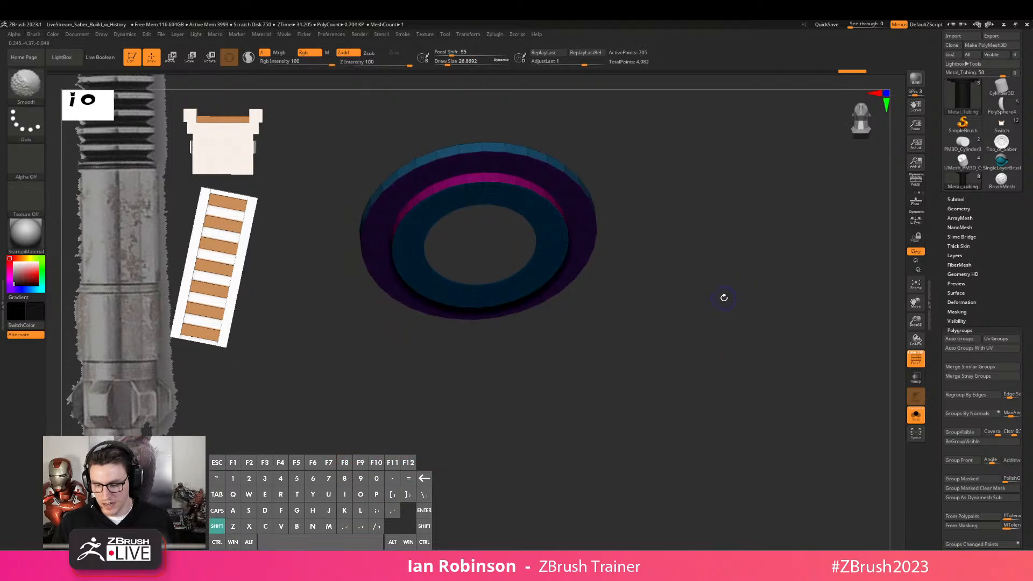
Fill the visible collar with white sampled from the reference and unhide the lower tube
key(shift+f)
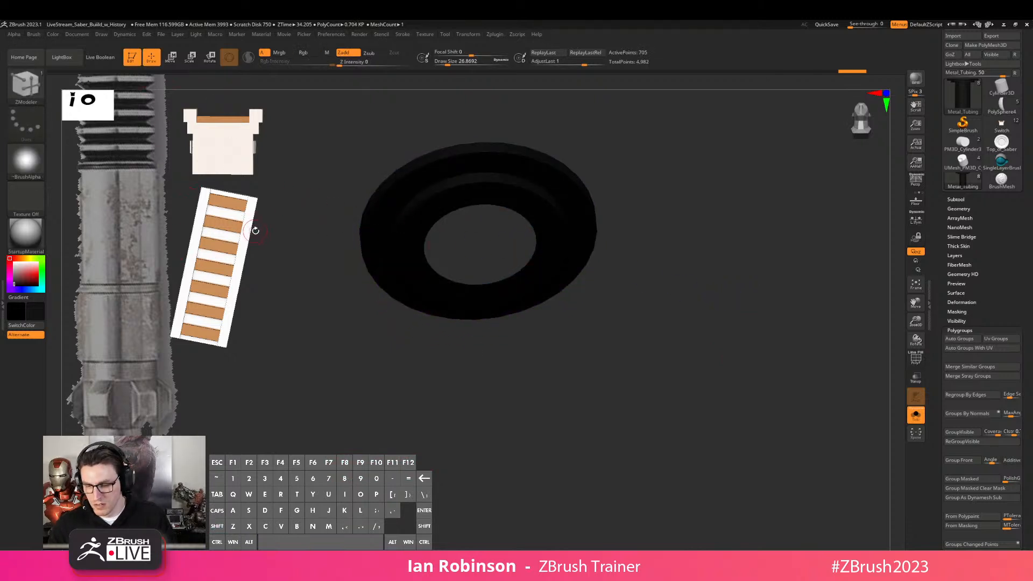
key(c)
click(53, 35)
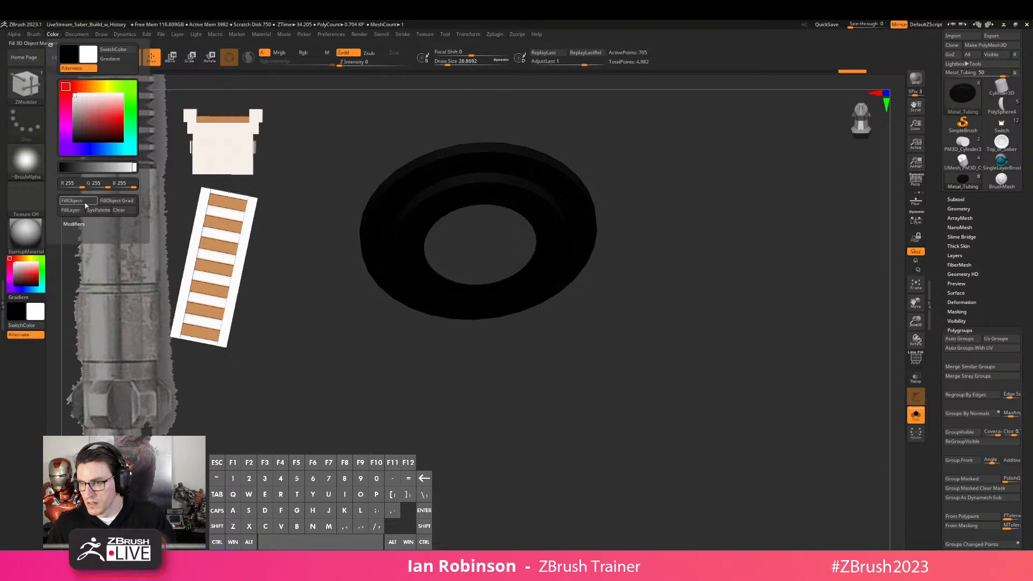
click(80, 202)
ctrl+shift+click(673, 245)
alt+drag(674, 244, 719, 252)
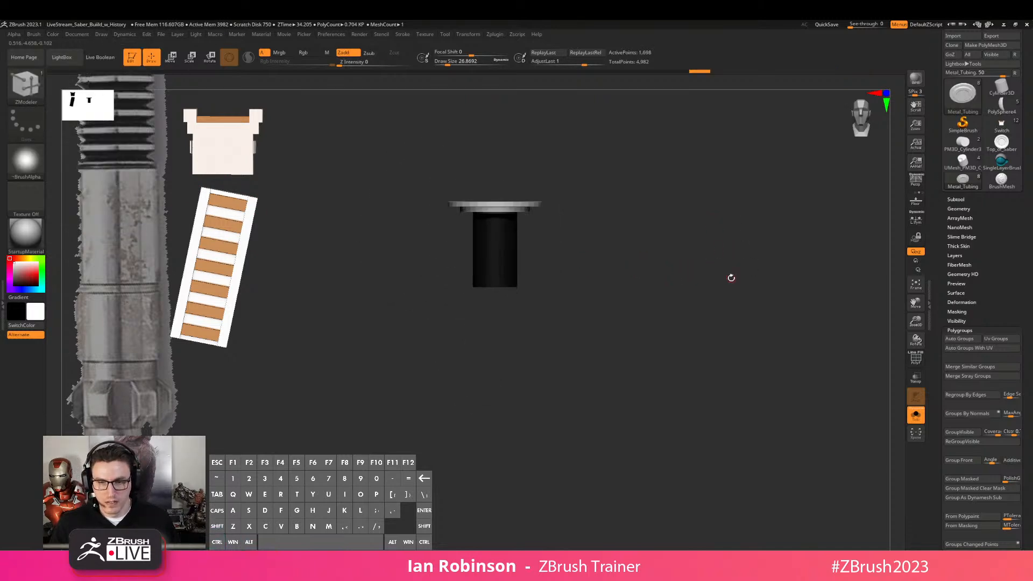
Bring the other parts back into view, select the Heatsink subtool, and isolate it with its polygroup wireframe shown
click(916, 415)
drag(818, 362, 701, 235)
shift+drag(573, 254, 667, 273)
key(shift+f)
alt+drag(606, 196, 622, 312)
alt+click(505, 269)
drag(585, 248, 659, 274)
key(shift+f)
key(shift+f)
shift+drag(605, 246, 675, 251)
click(915, 415)
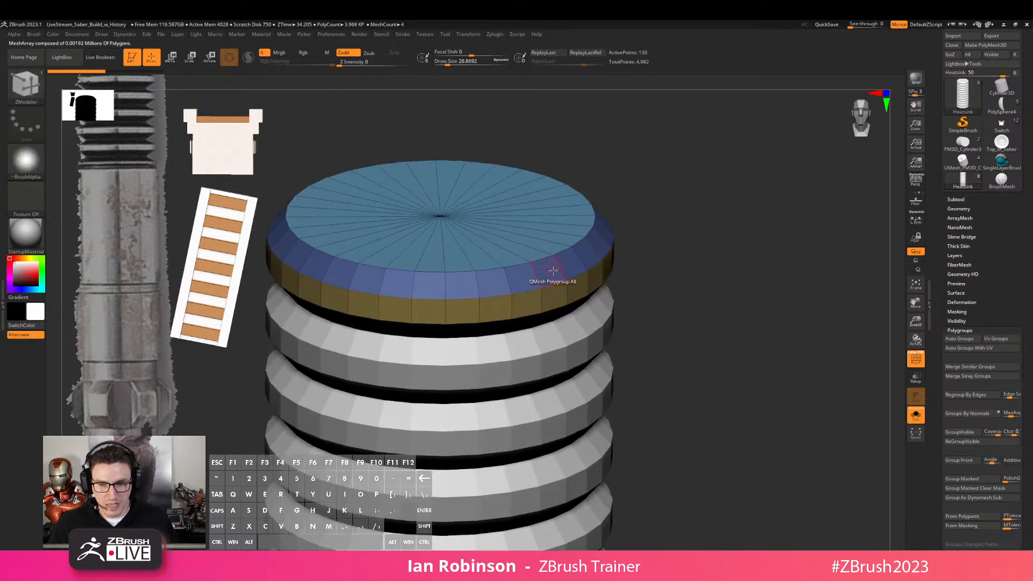
Turn off the Heatsink's ArrayMesh and insert multiple edge loops around the single disc's bevels and rim
click(963, 218)
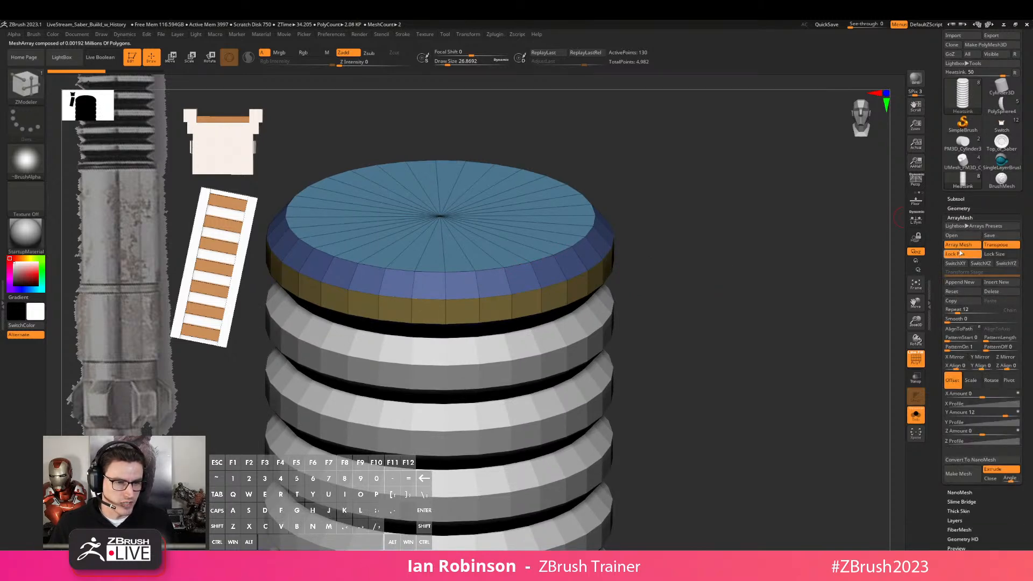
click(958, 245)
key(space)
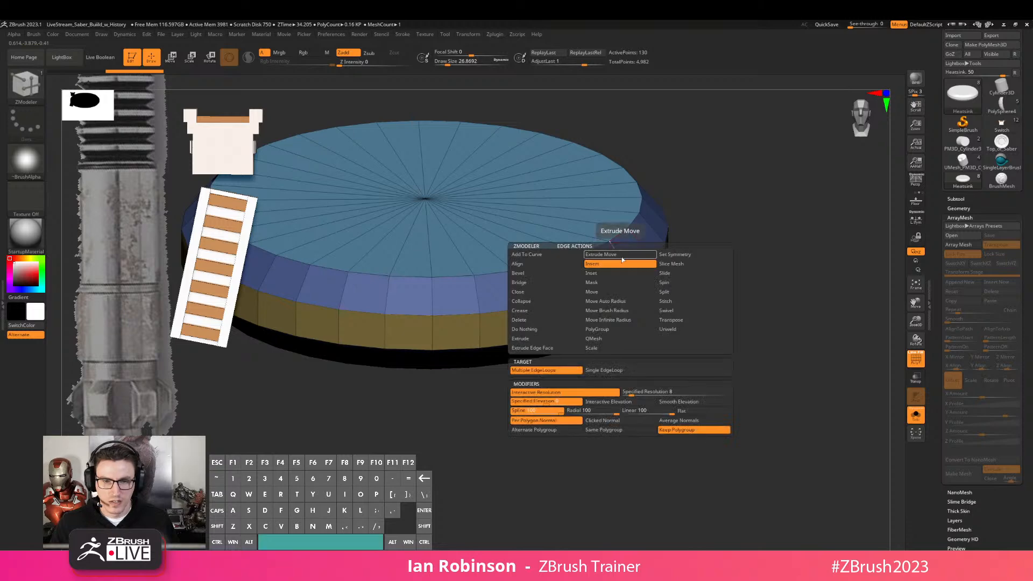
drag(614, 291, 594, 276)
drag(723, 323, 710, 231)
click(616, 294)
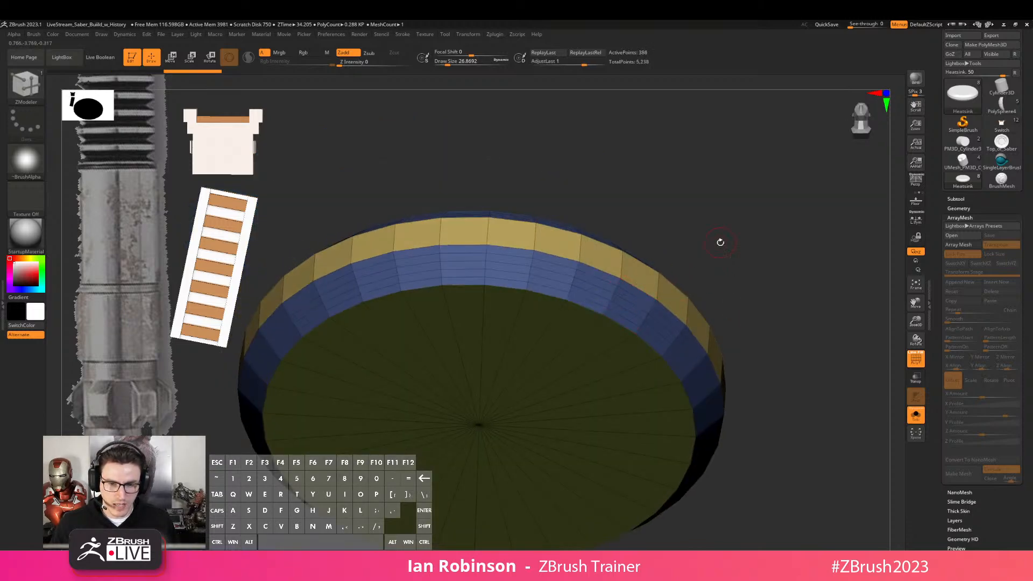
drag(568, 347, 594, 375)
drag(727, 216, 740, 237)
click(589, 243)
click(630, 300)
Hide the Heatsink disc's flat outer rim band so only the bevels and flat faces stay visible
mouse_move(715, 411)
mouse_down()
mouse_move(724, 376)
mouse_move(715, 362)
mouse_up()
key(ctrl+shift)
ctrl+shift+click(603, 325)
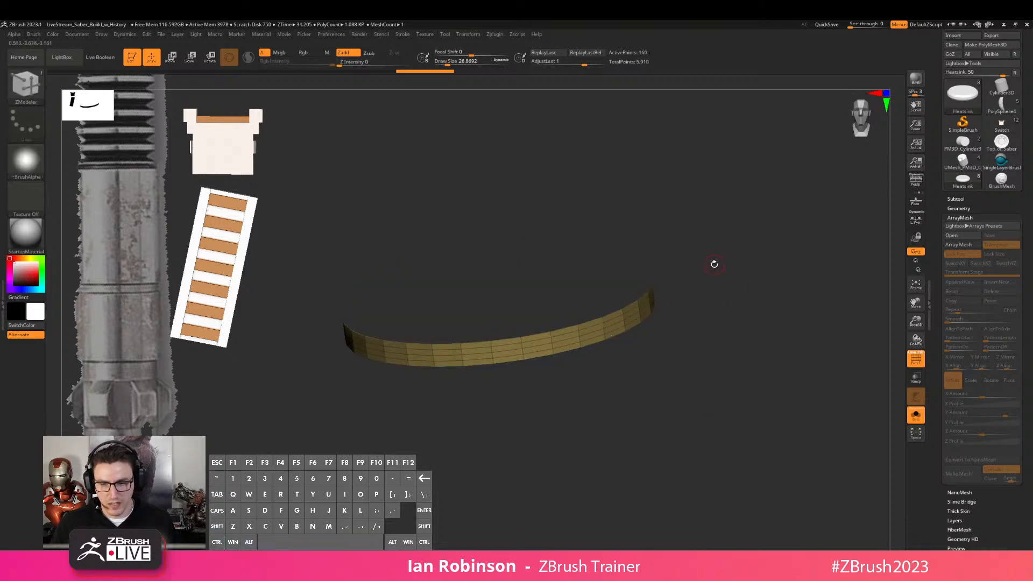
key(shift+f)
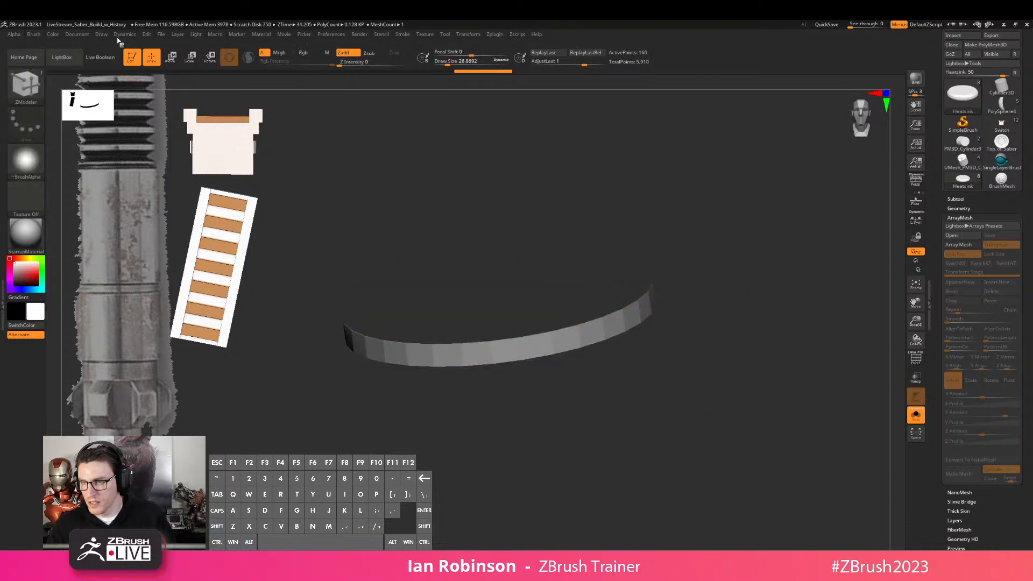
ctrl+shift+click(454, 159)
drag(554, 180, 616, 254)
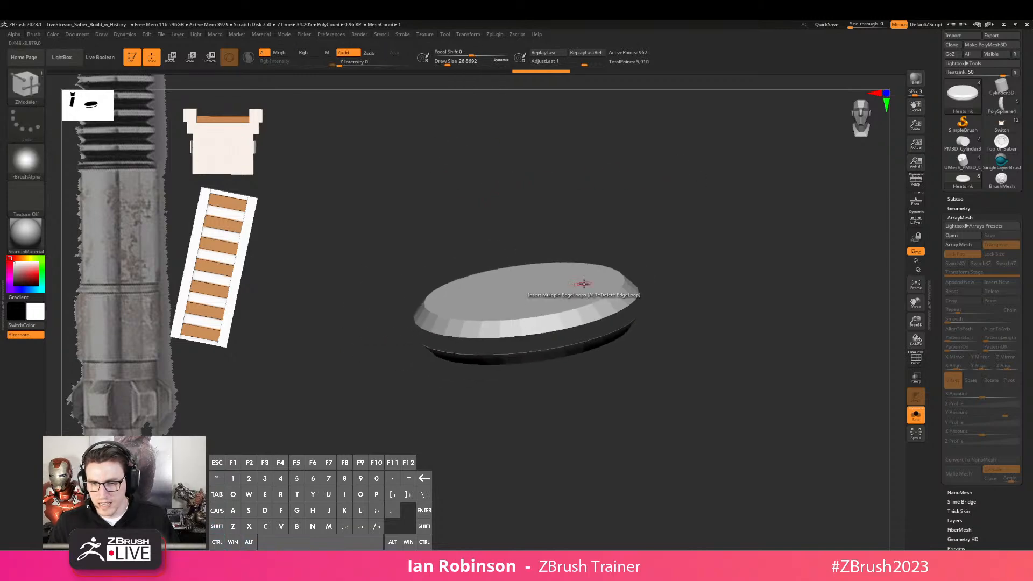
Fill the visible Heatsink faces with the dark colour (RGB 20, 20, 20) sampled from the lower black tube
mouse_move(52, 37)
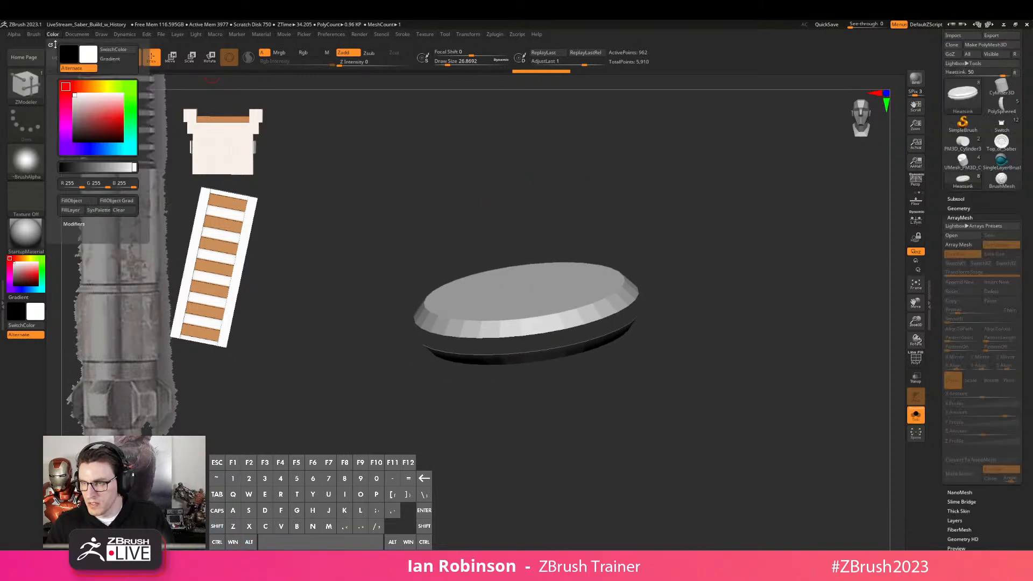
key(v)
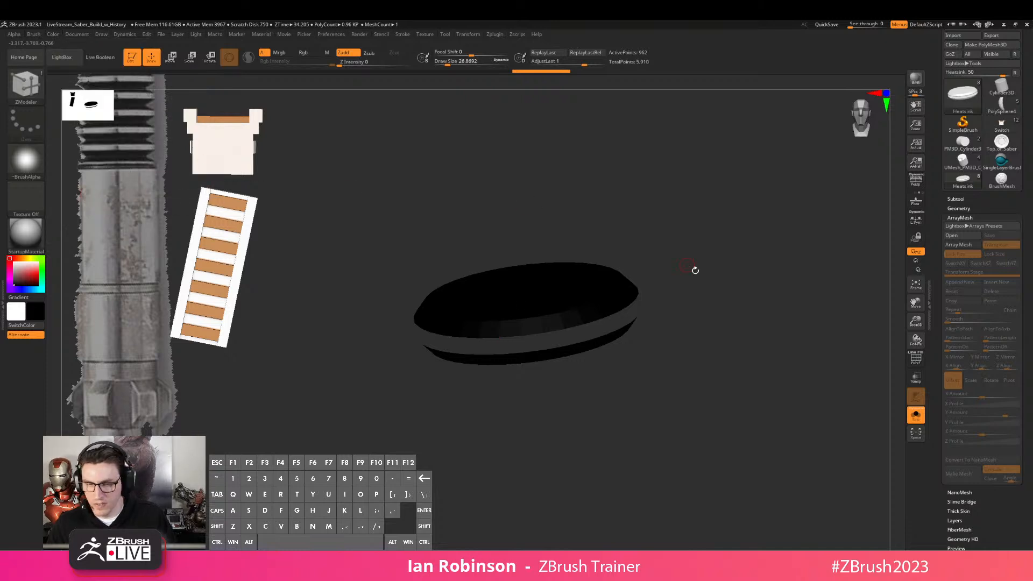
click(915, 415)
drag(827, 351, 752, 274)
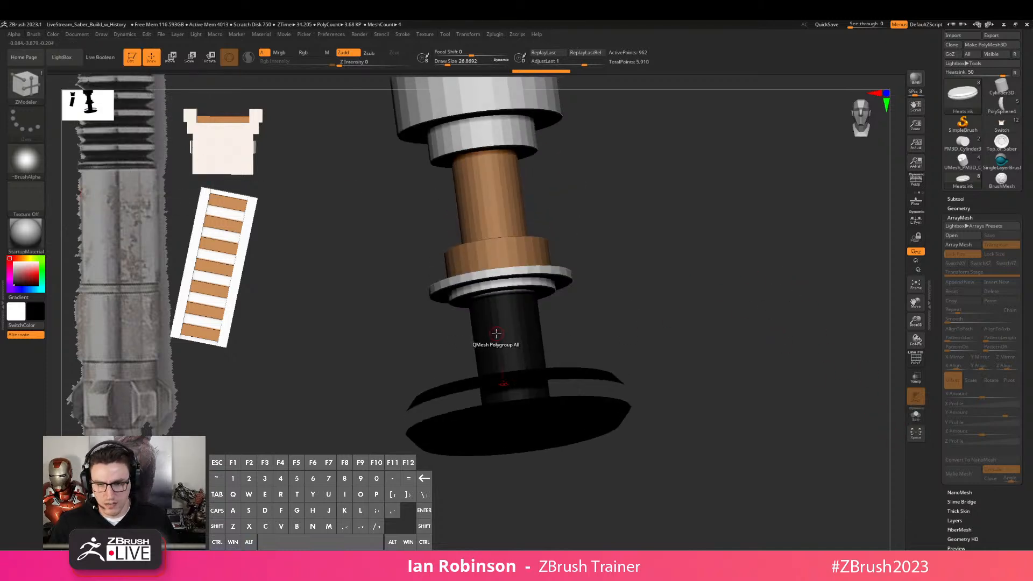
mouse_move(52, 33)
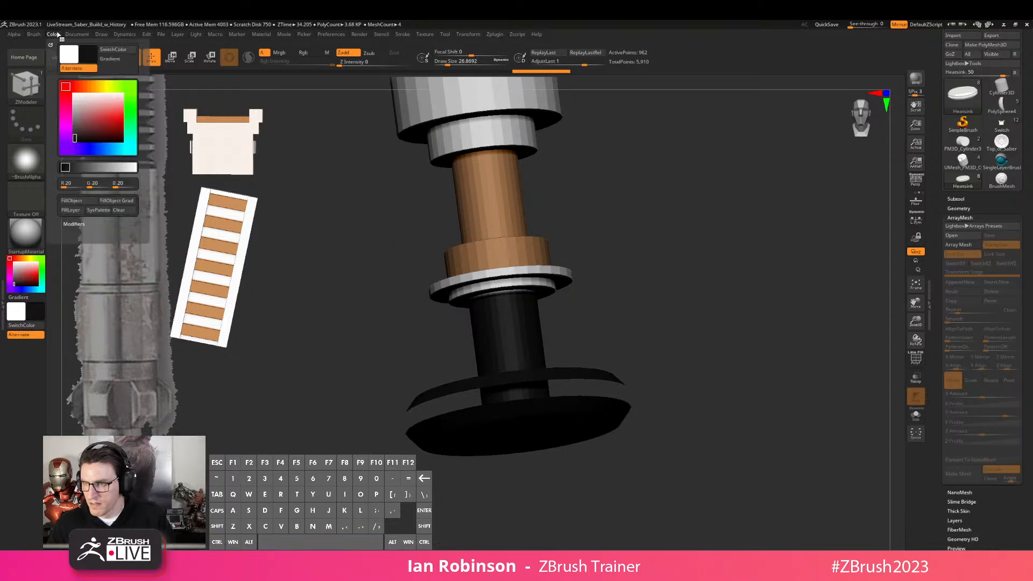
click(86, 202)
Unhide the Heatsink's rim band and turn its ArrayMesh back on
drag(680, 242, 774, 269)
click(969, 246)
shift+drag(774, 269, 680, 304)
key(shift+f)
key(shift+f)
alt+drag(730, 335, 709, 249)
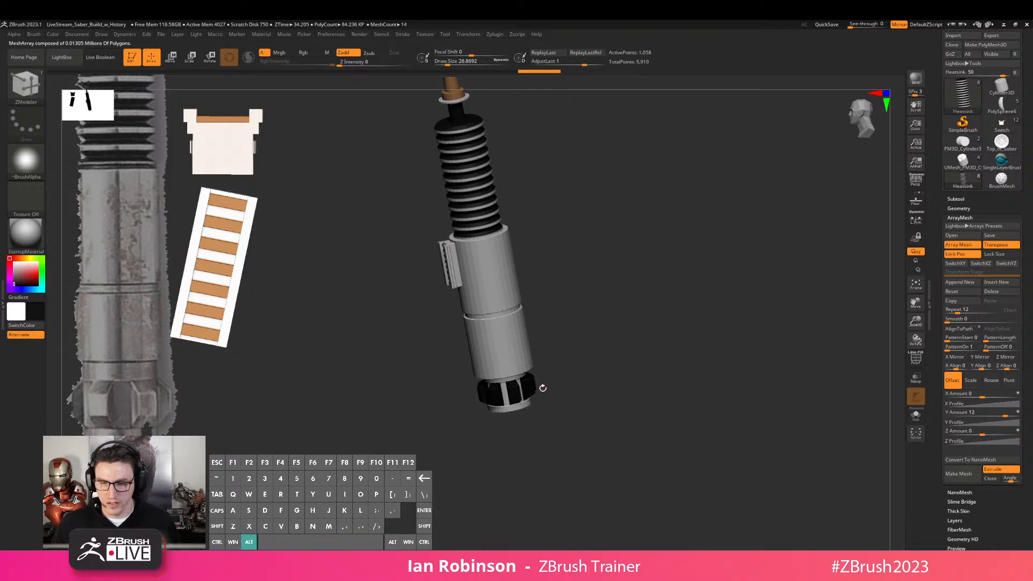
Fill the Handle_Points subtool at the base of the handle with white (RGB 255, 255, 255)
alt+click(536, 394)
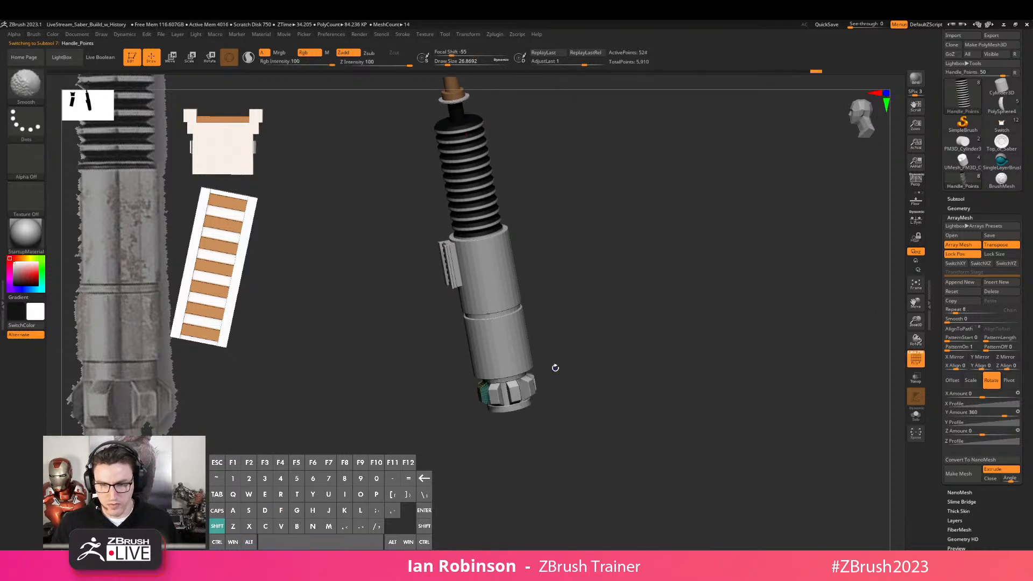
click(53, 34)
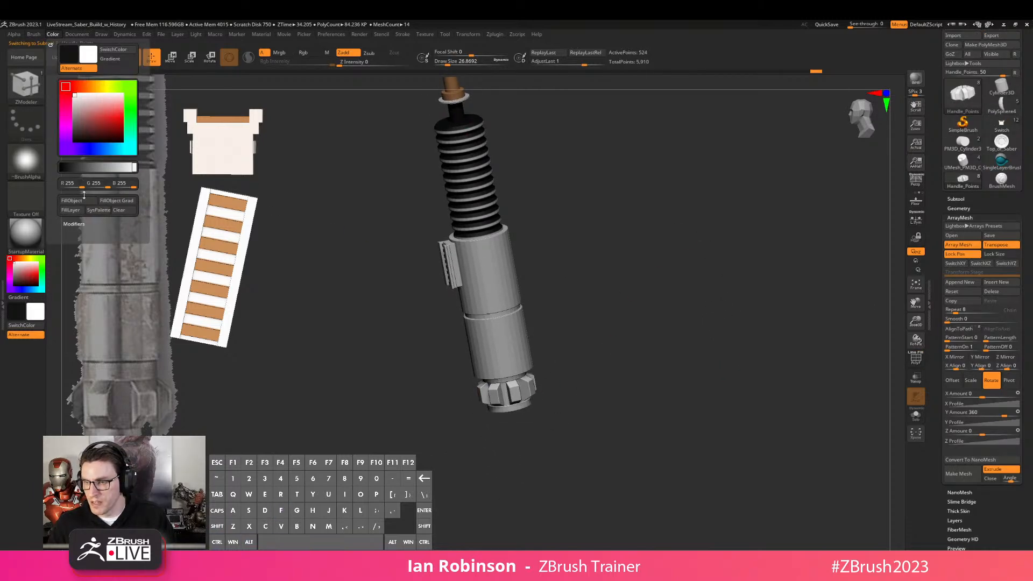
drag(689, 253, 724, 286)
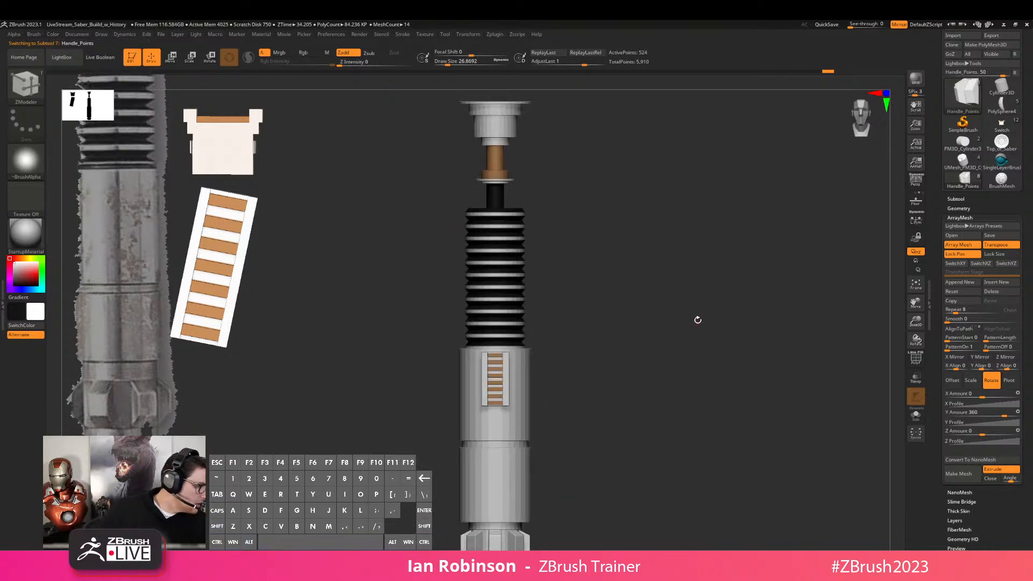
alt+drag(673, 234, 697, 244)
key(shift+f)
key(shift+f)
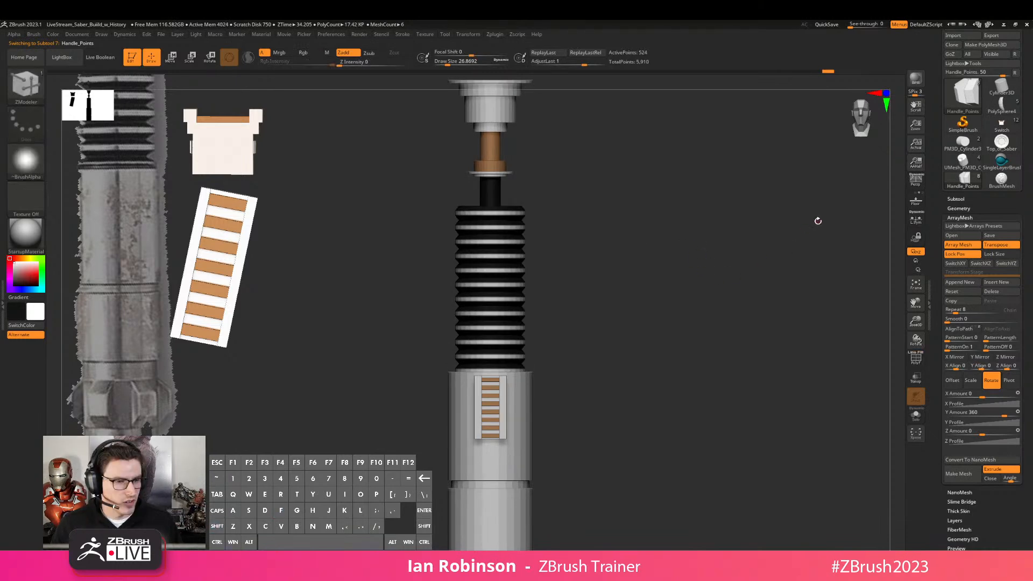
Save the project file
scroll(974, 134, up, 3)
click(971, 104)
alt+drag(671, 254, 670, 237)
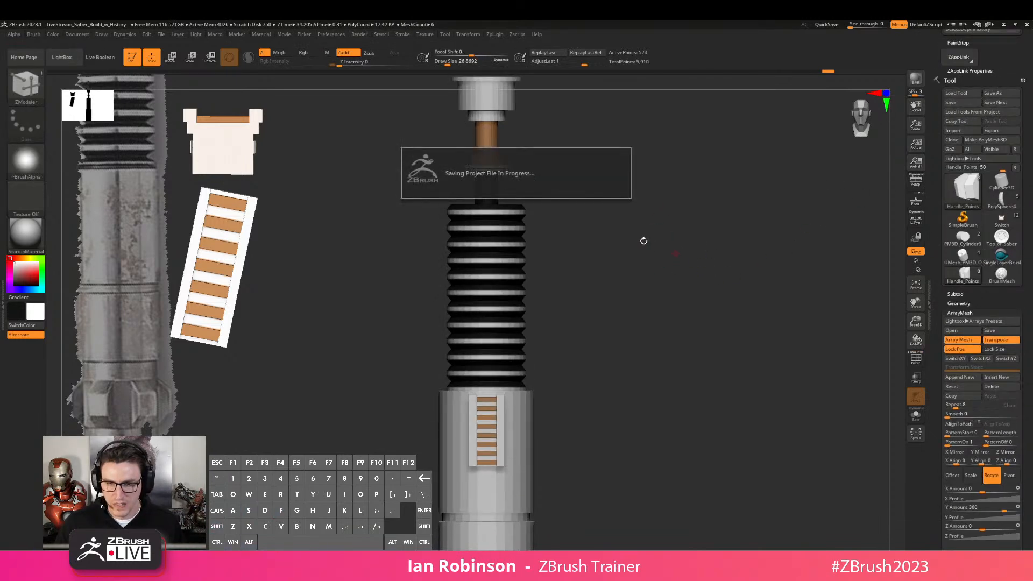
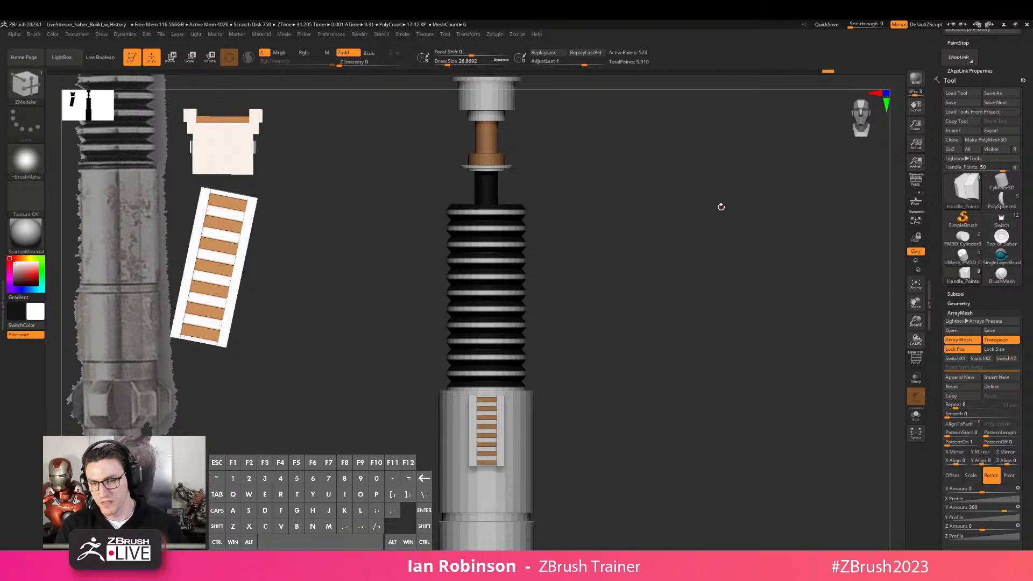
Examine the handle and switch box from the side and compare them with saber F on the reference board
alt+drag(744, 325, 724, 331)
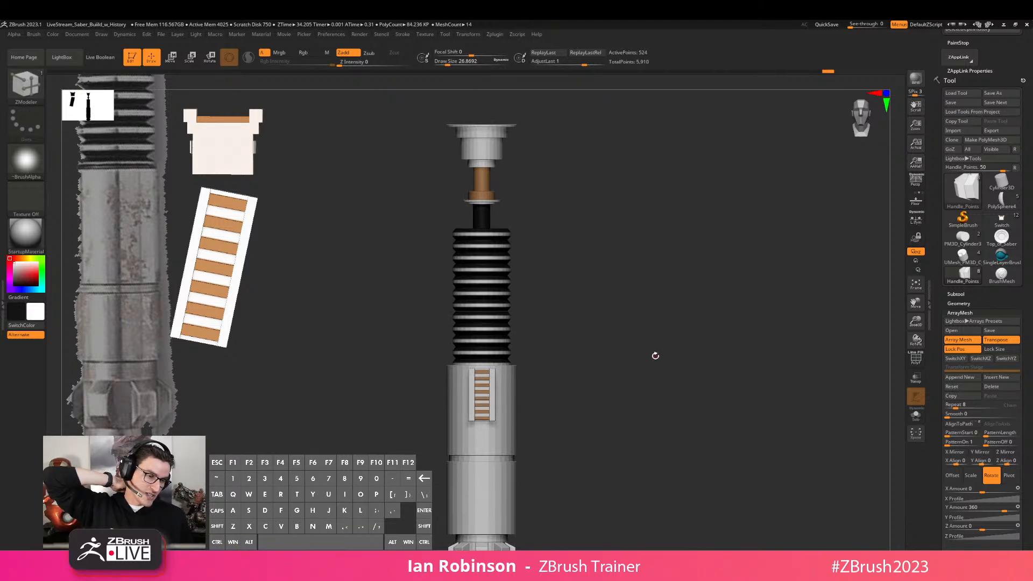
alt+drag(673, 362, 682, 287)
drag(682, 288, 715, 309)
alt+drag(716, 310, 681, 282)
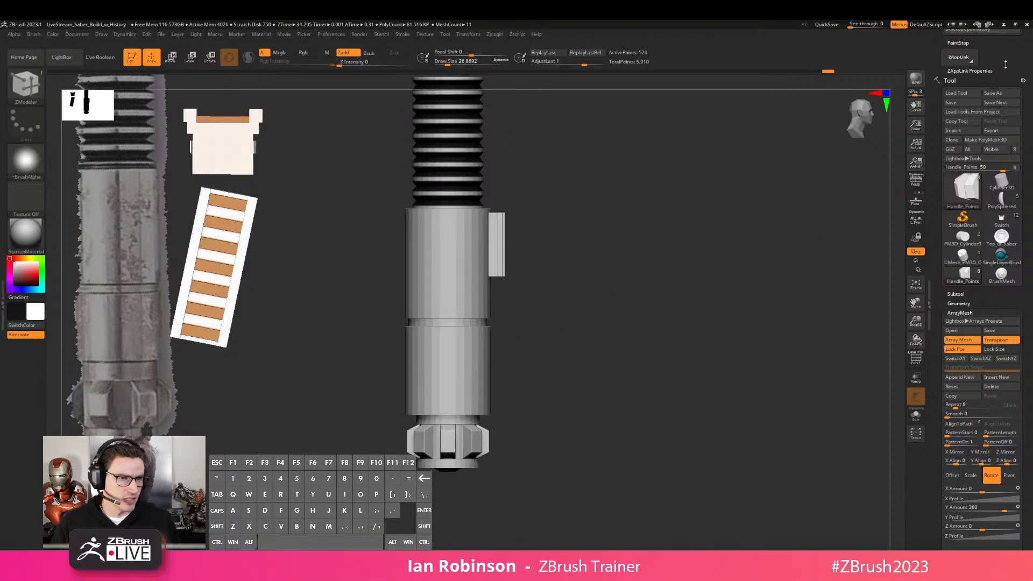
scroll(1001, 77, up, 6)
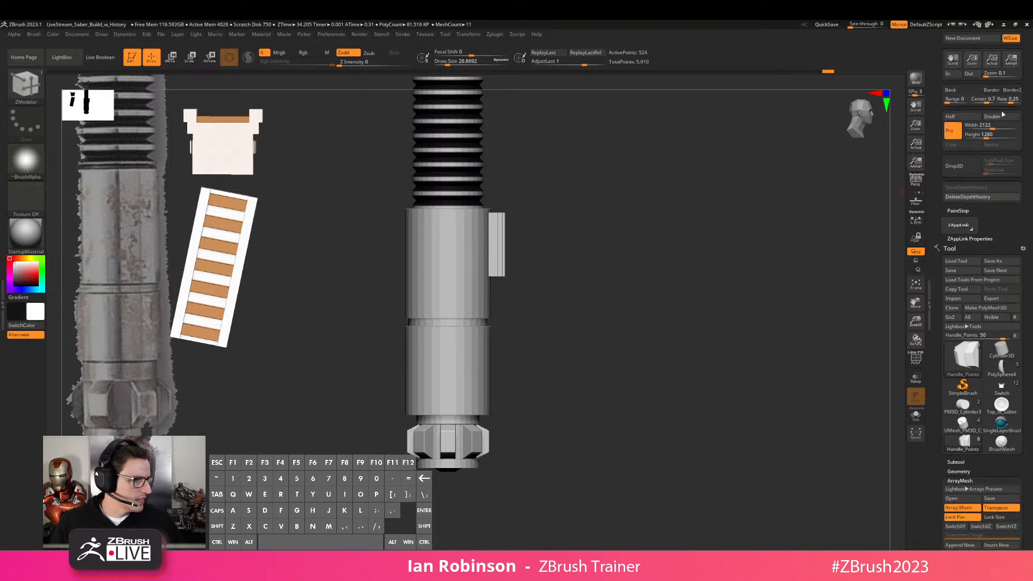
right_drag(0, 205, 744, 210)
scroll(744, 210, up, 7)
scroll(745, 213, down, 10)
scroll(656, 215, down, 3)
middle_drag(656, 215, 595, 295)
scroll(624, 259, up, 10)
scroll(669, 308, up, 4)
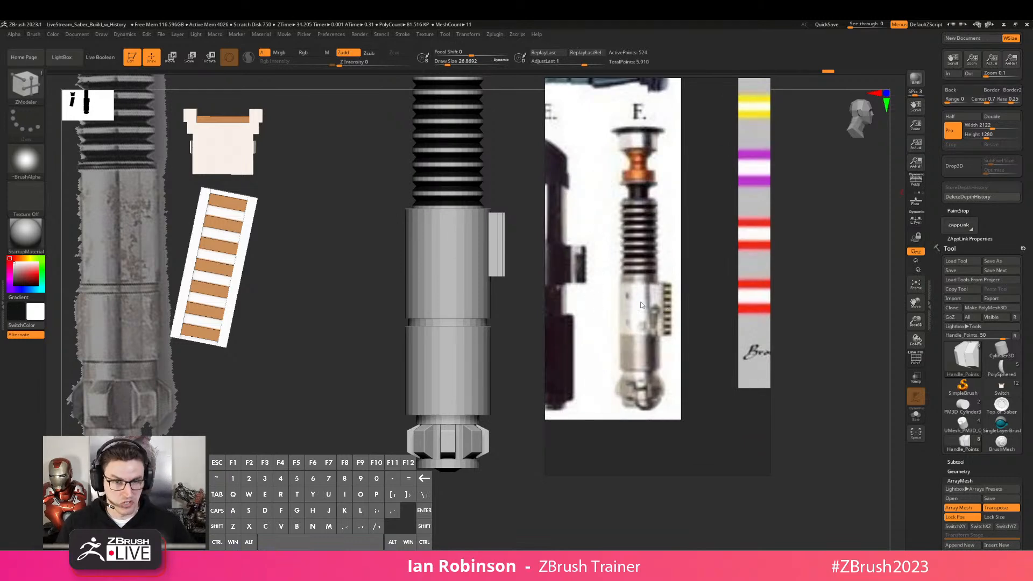
right_drag(625, 253, 1032, 258)
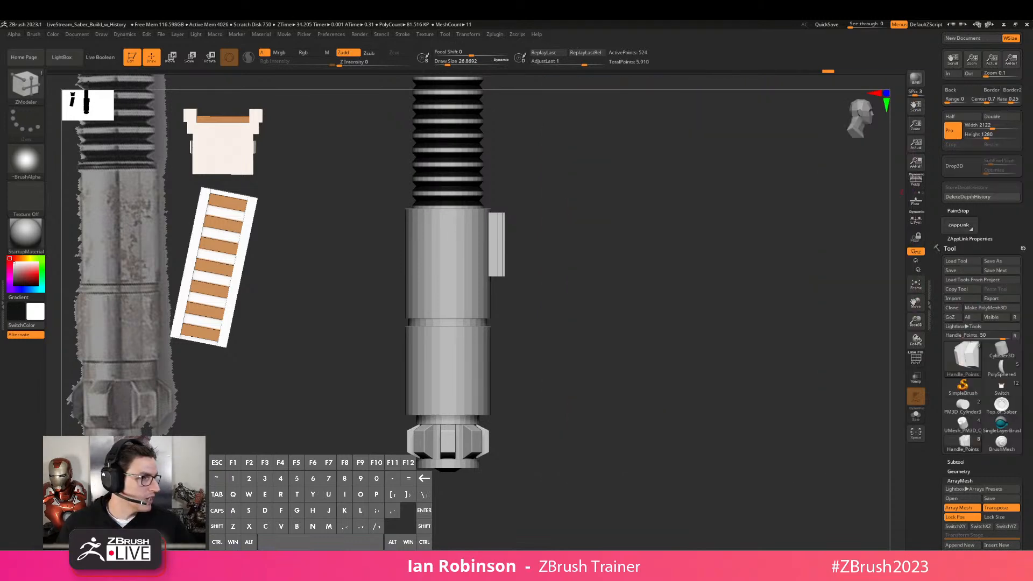
Select the switch box subtool with its polygroup wireframe shown and remove the Document palette from the side tray
drag(627, 308, 587, 312)
key(shift+f)
drag(577, 274, 611, 259)
alt+click(499, 251)
key(shift+f)
key(shift+f)
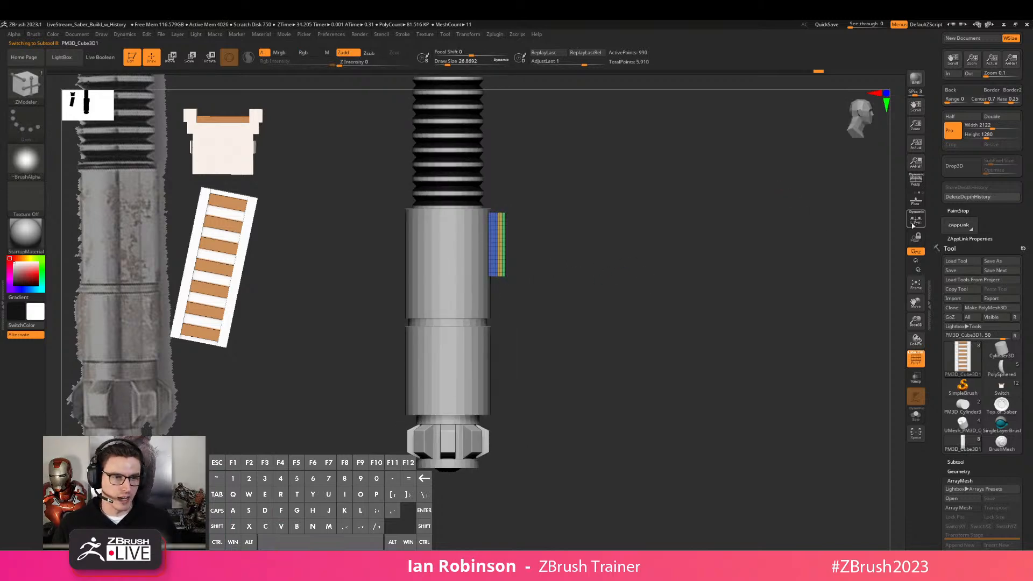
scroll(1012, 59, up, 3)
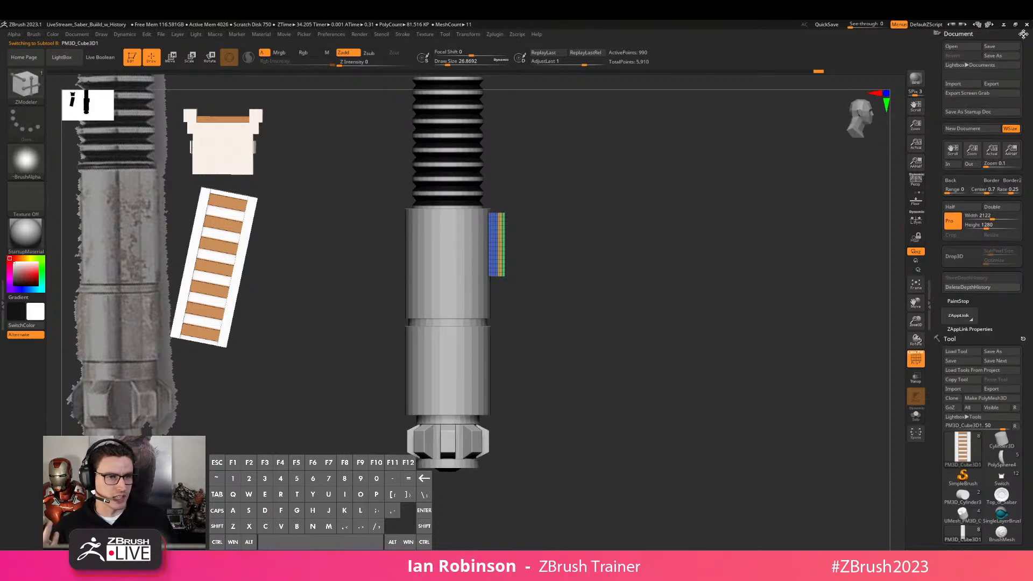
click(1023, 34)
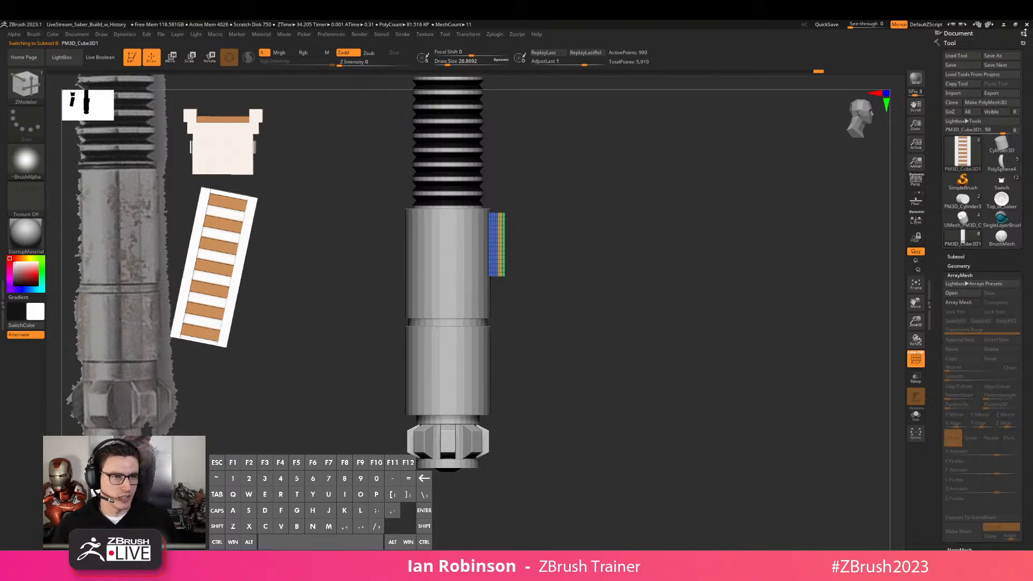
click(1023, 33)
alt+drag(726, 198, 710, 158)
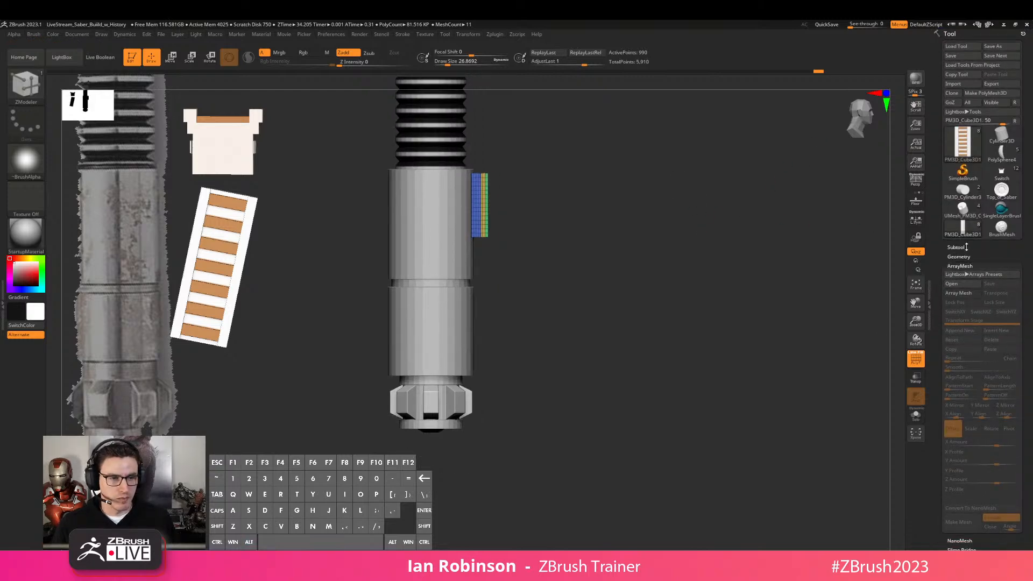
Find the switch box subtool PM3D_Cube3D1 in the subtool list and rename it Switch
drag(967, 247, 966, 246)
drag(726, 300, 653, 277)
key(shift+f)
alt+click(464, 261)
key(shift+f)
shift+drag(572, 276, 575, 275)
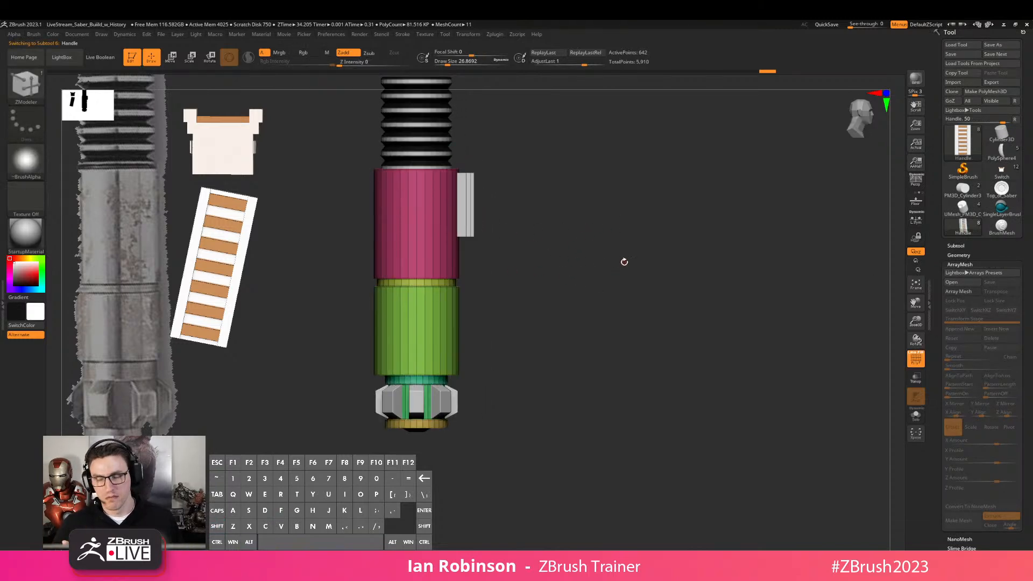
click(957, 246)
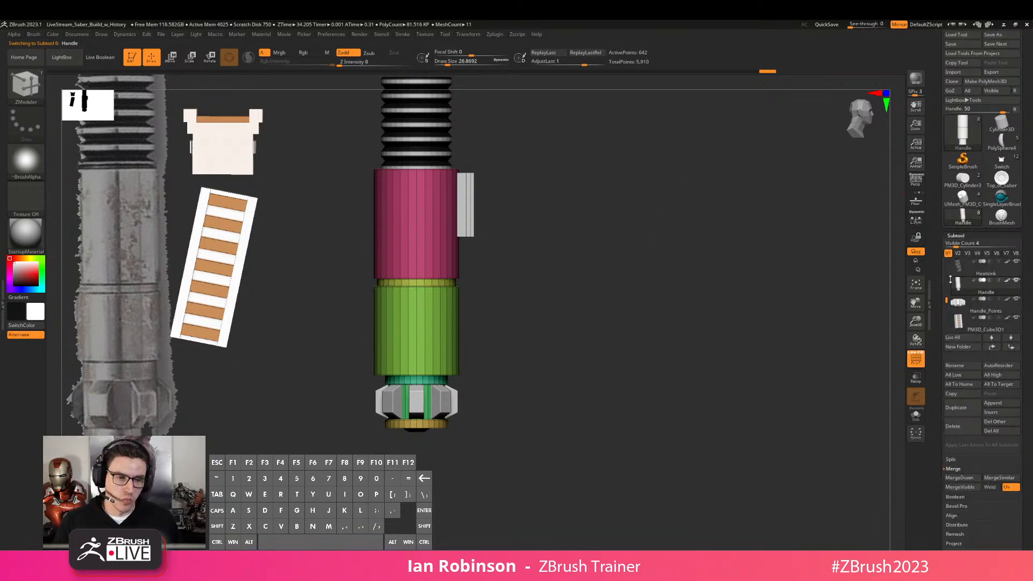
click(964, 325)
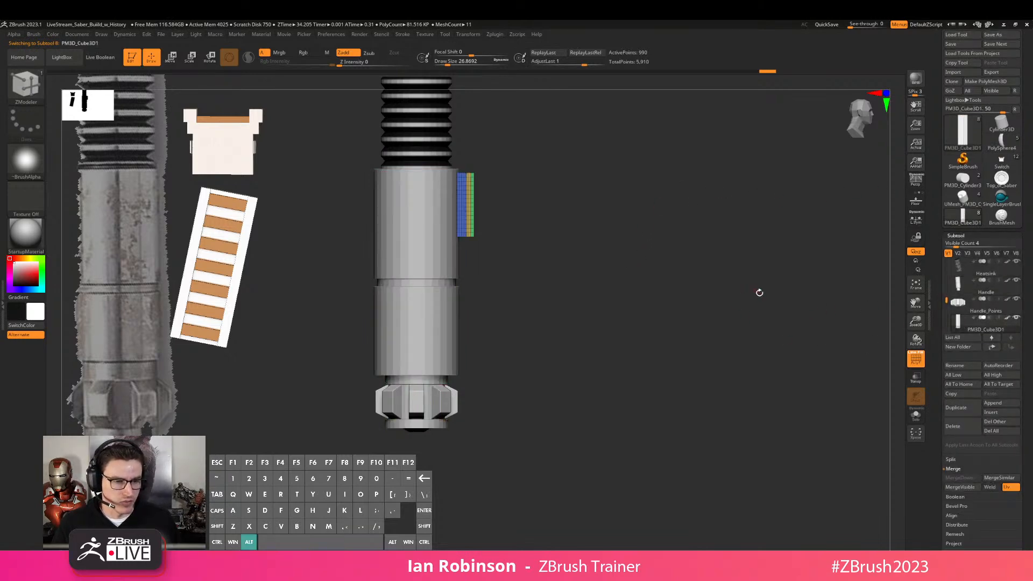
click(962, 365)
text(Switch)
key(Return)
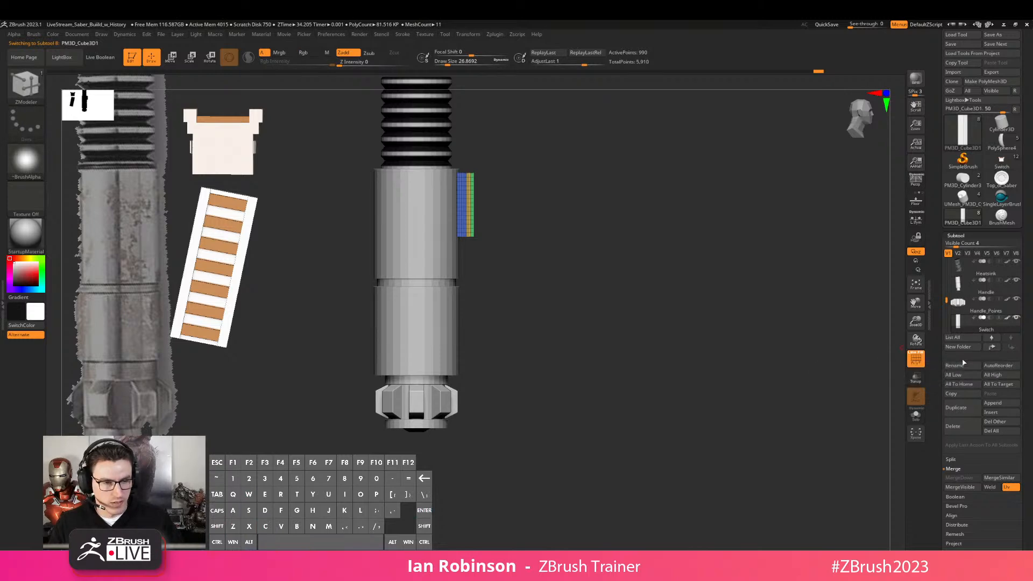
Centre the gizmo on the switch box, enlarge the box uniformly, and move it along the upper handle section
key(w)
shift+drag(635, 281, 759, 343)
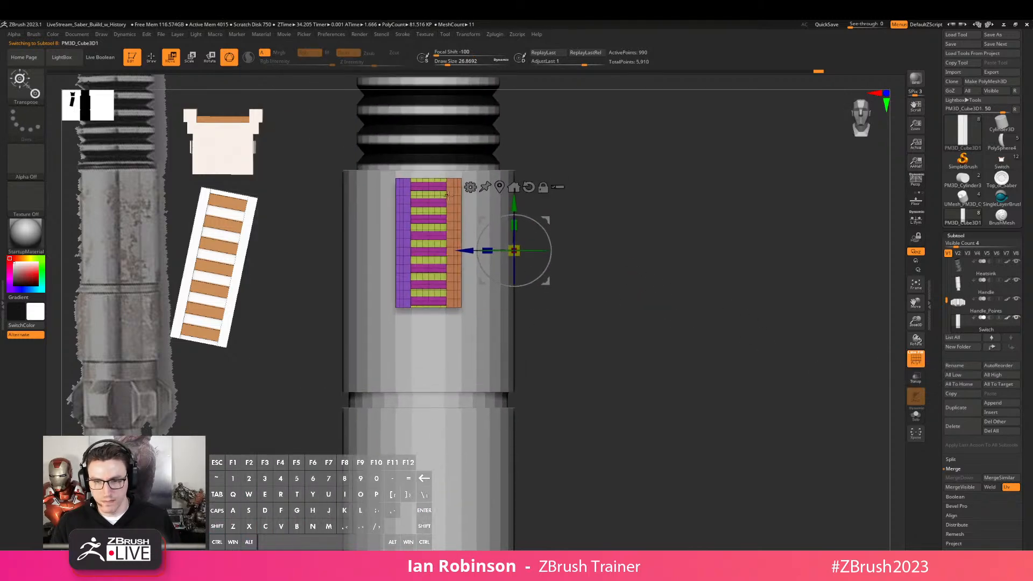
alt+click(499, 188)
shift+drag(592, 229, 561, 250)
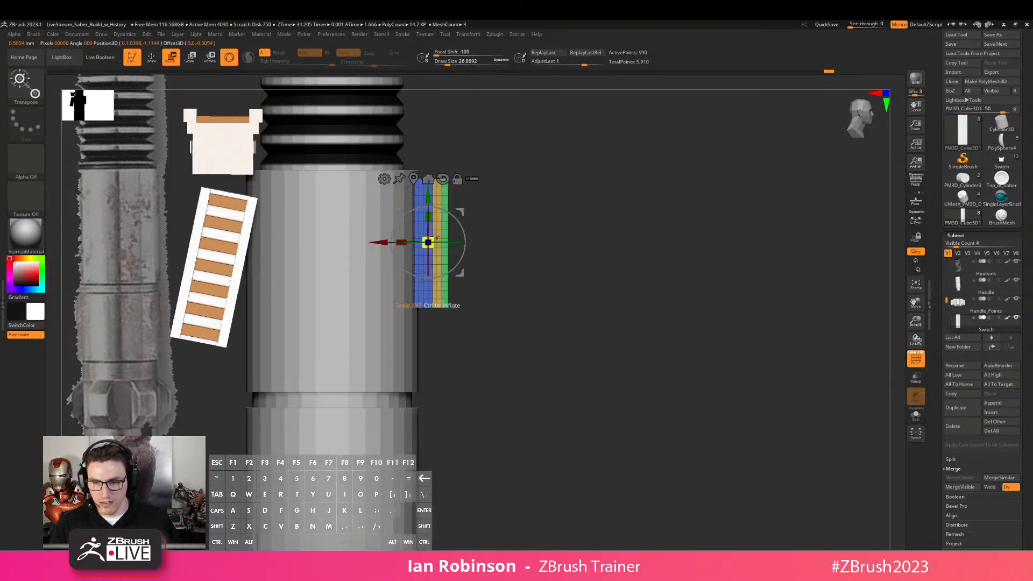
mouse_move(434, 238)
mouse_down()
mouse_move(429, 205)
mouse_move(429, 230)
mouse_up()
shift+drag(553, 208, 587, 213)
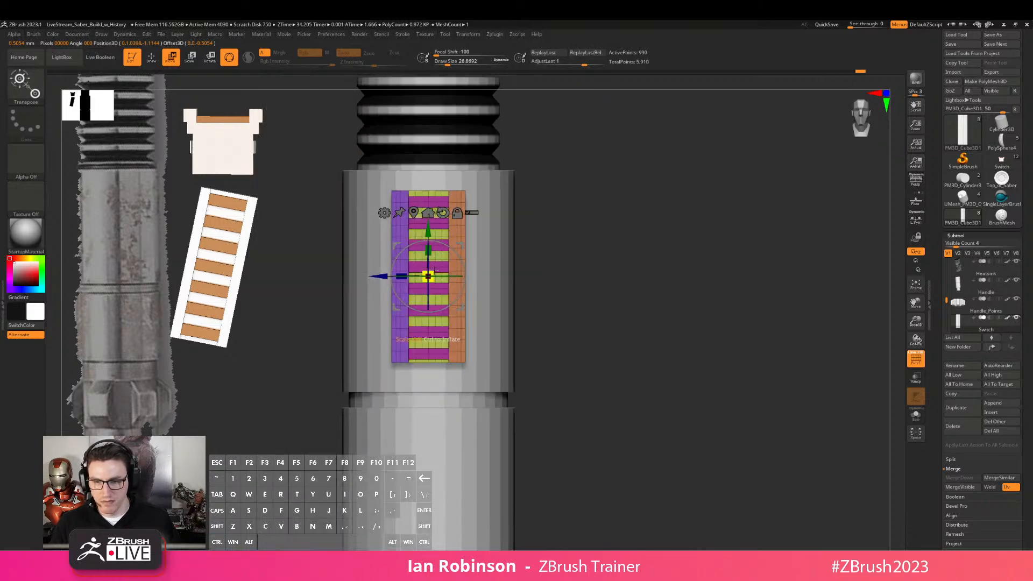
drag(429, 250, 429, 238)
Move the switch box against the surface of the handle in side view and check its fit without the polygroup wireframe
key(q)
mouse_move(648, 253)
alt+mouse_down()
mouse_move(650, 243)
mouse_move(632, 247)
alt+mouse_up()
key(w)
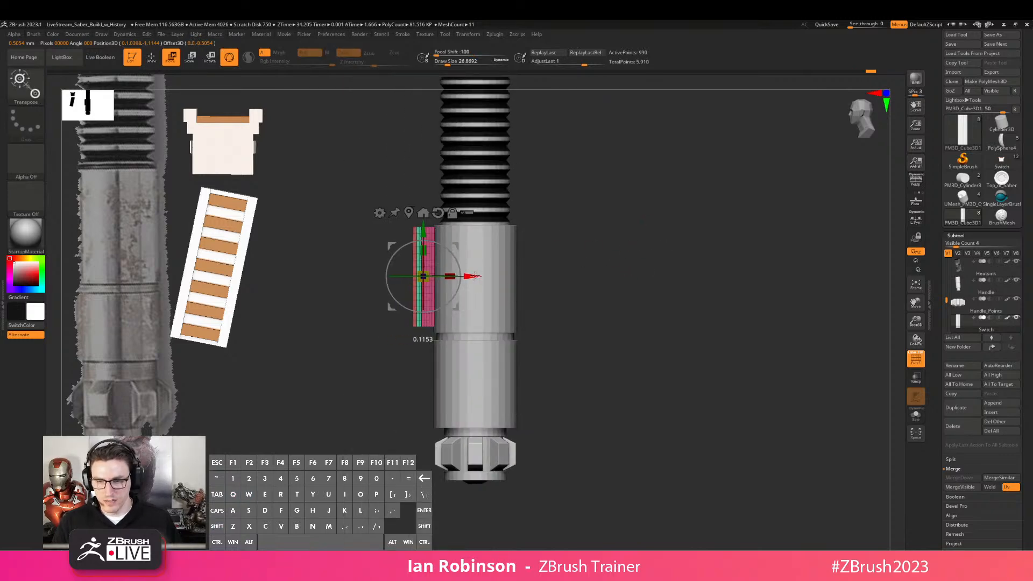
key(q)
mouse_move(610, 249)
mouse_down()
mouse_move(627, 295)
mouse_move(638, 248)
mouse_move(592, 302)
mouse_move(570, 353)
mouse_move(584, 403)
mouse_move(611, 355)
mouse_move(604, 330)
mouse_up()
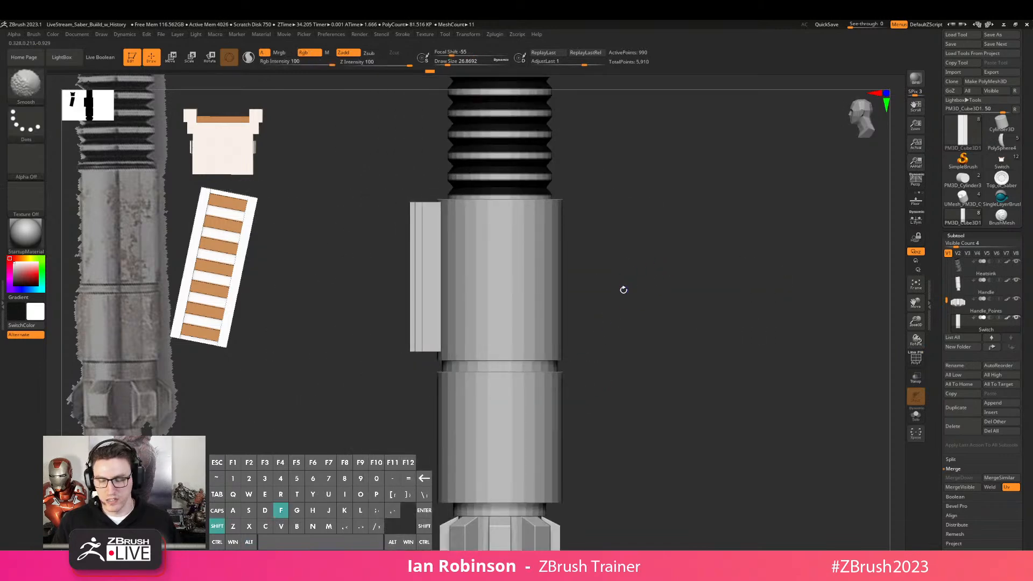
key(shift+f)
right_drag(431, 312, 448, 362)
shift+drag(662, 344, 773, 226)
drag(357, 383, 365, 414)
Mask part of the switch box with MaskPen and pull its outer portion slightly away from the handle to deepen the box
ctrl+drag(375, 115, 377, 112)
key(ctrl+b)
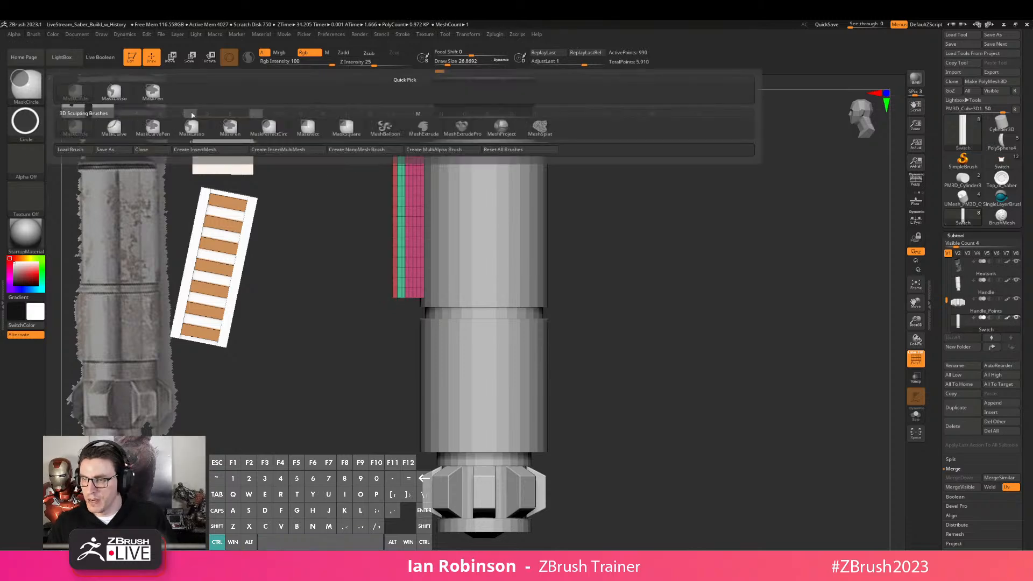
click(153, 94)
ctrl+alt+drag(350, 117, 408, 348)
key(w)
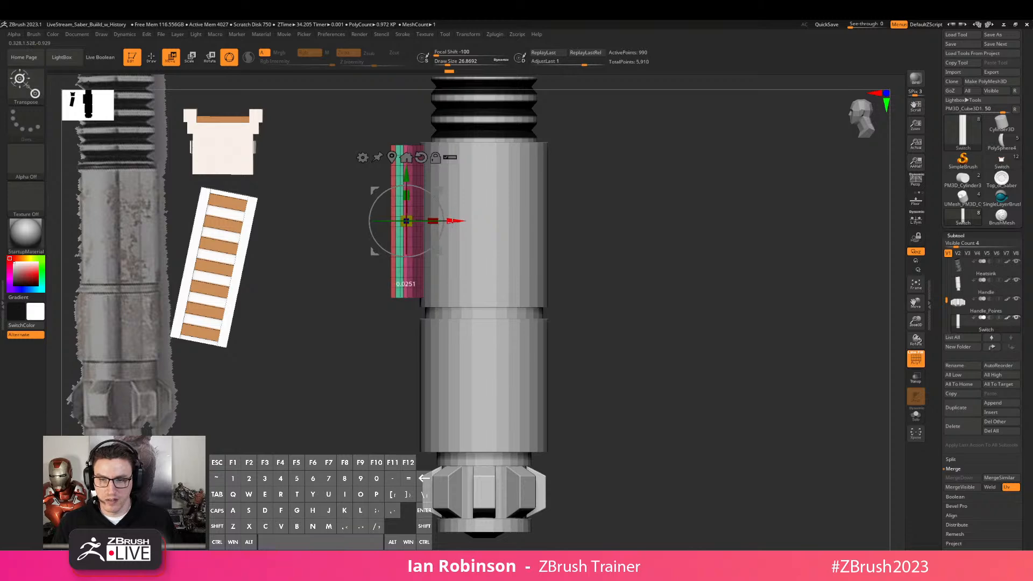
key(q)
mouse_move(648, 208)
mouse_down()
mouse_move(653, 253)
mouse_move(651, 226)
mouse_up()
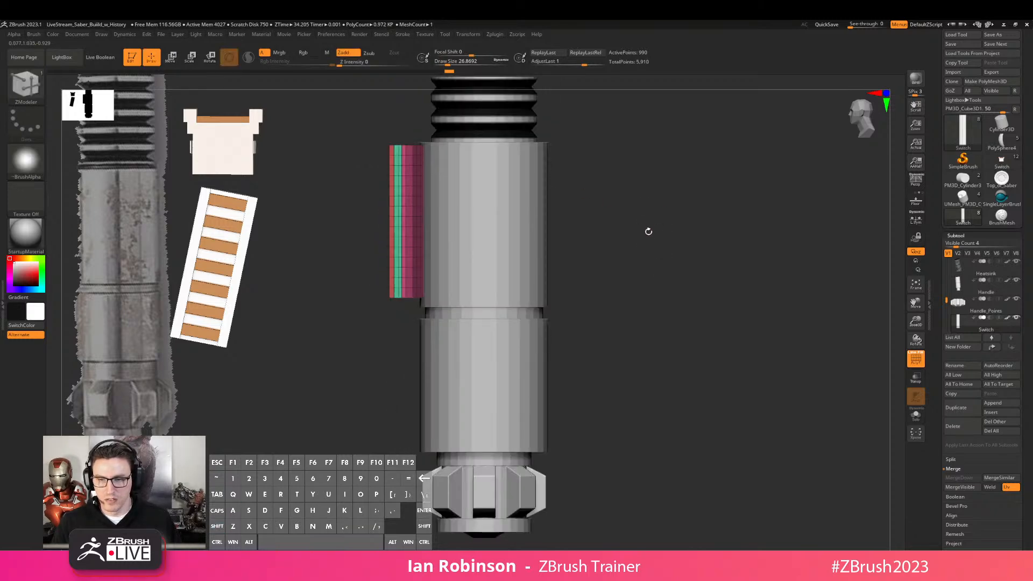
ctrl+click(422, 234)
key(w)
drag(455, 220, 451, 220)
key(q)
Try marking rectangular polygon patches on the pink side face of the switch box as a temporary polygroup
key(f)
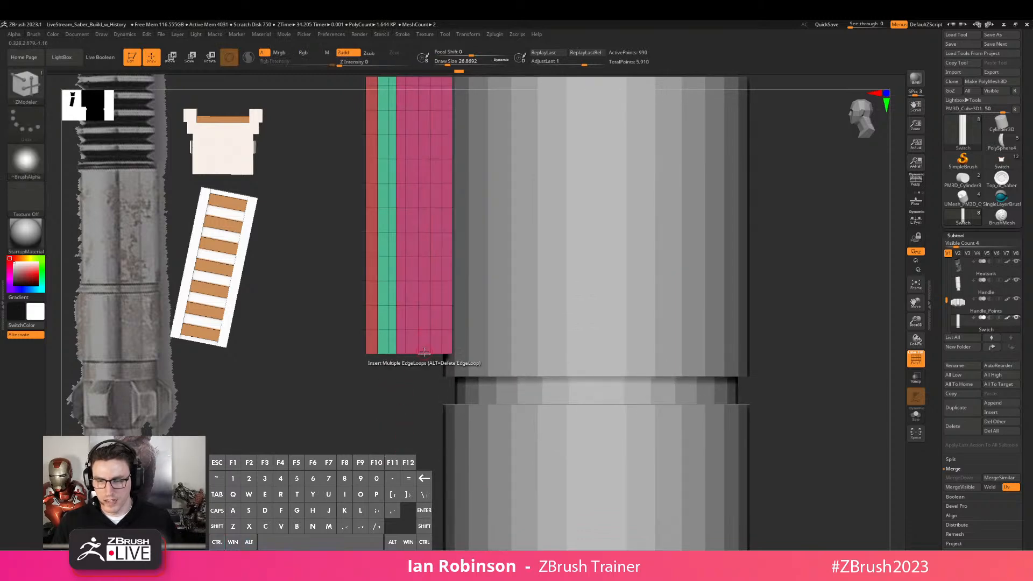
key(b)
click(423, 353)
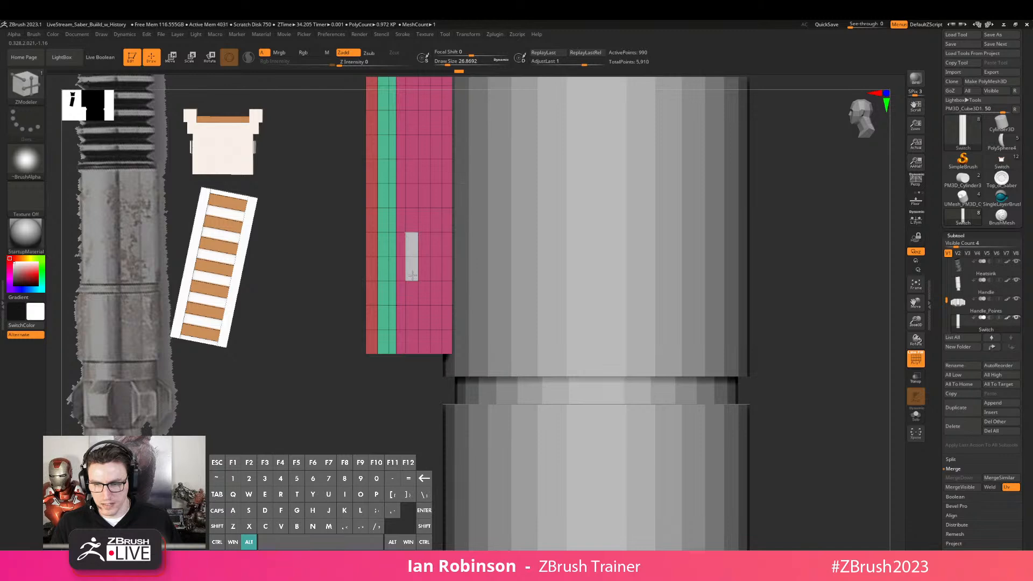
alt+drag(299, 396, 309, 482)
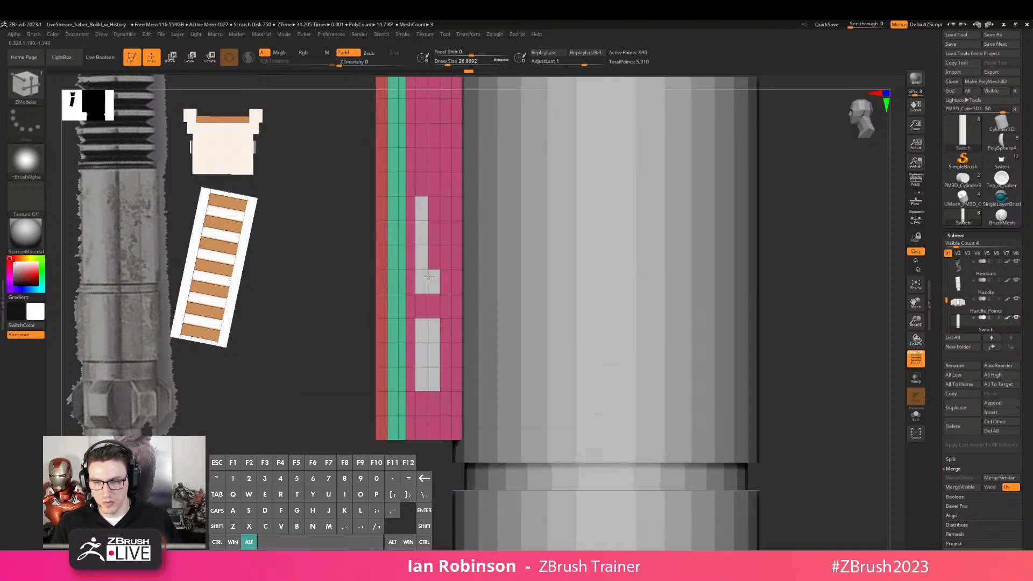
click(444, 211)
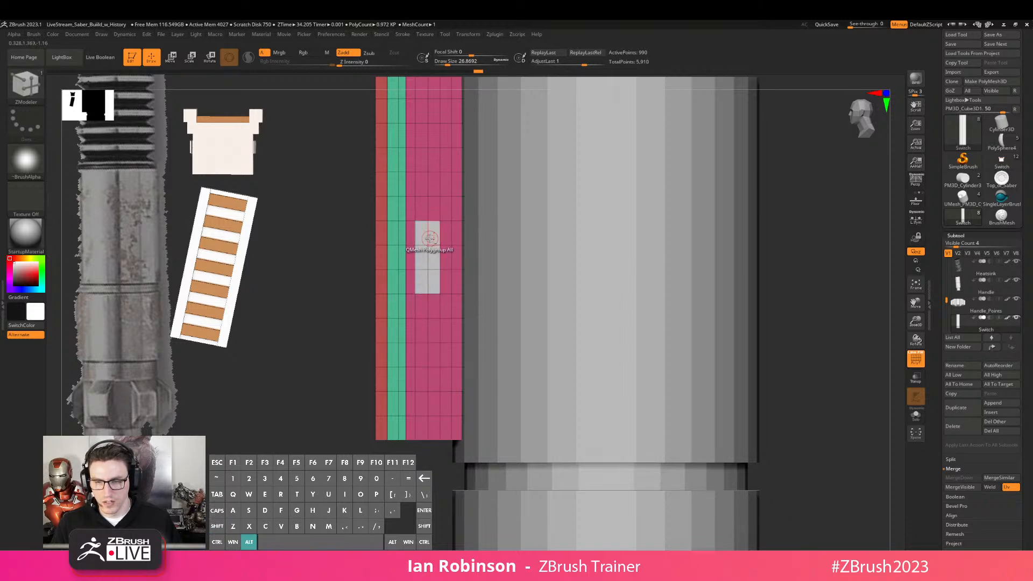
drag(335, 454, 492, 345)
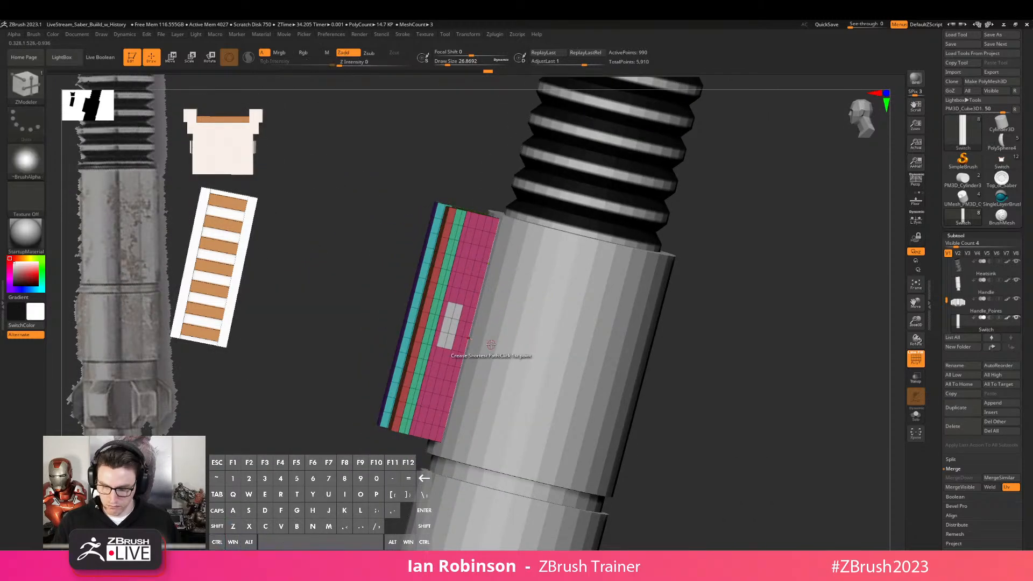
Mark two rectangular patches of two by three polygons on the switch box's side face as a temporary polygroup
right_drag(427, 350, 687, 305)
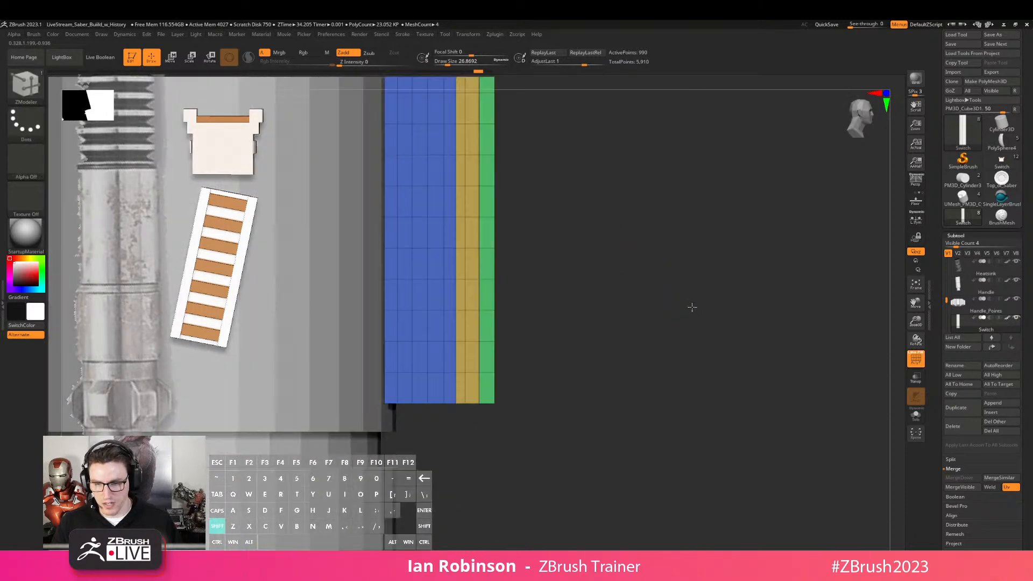
alt+drag(439, 316, 435, 269)
alt+drag(425, 322, 444, 244)
key(ctrl+z)
key(ctrl+z)
key(ctrl+z)
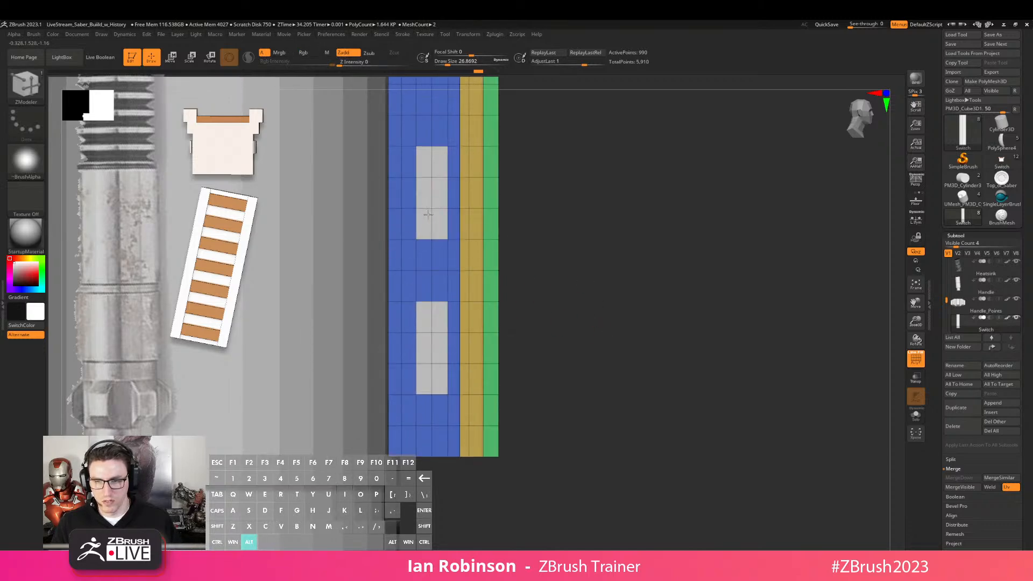
key(ctrl+shift+z)
key(ctrl+shift+z)
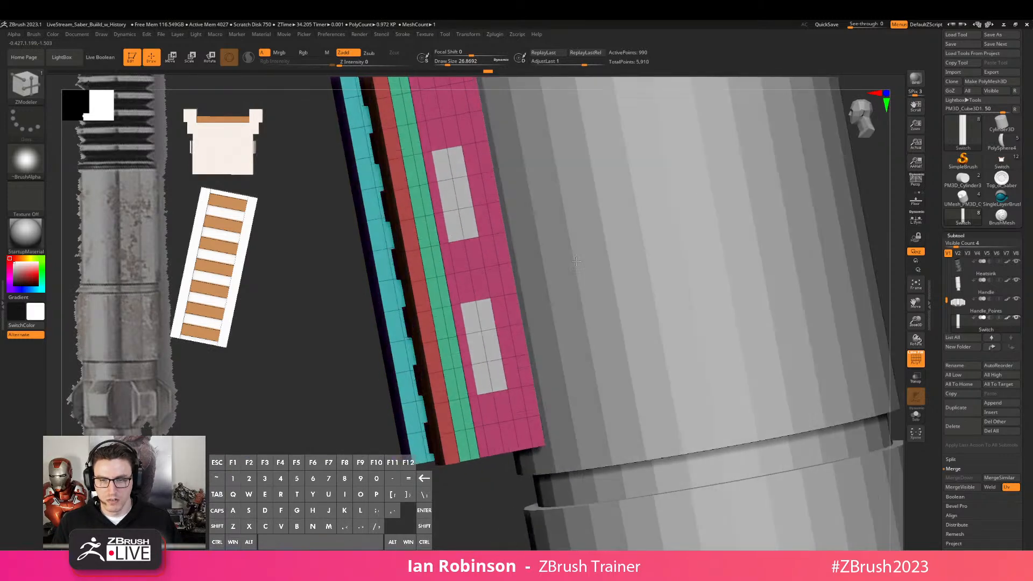
Inset the marked side patches with the Polygroup All target and push the inset areas into the switch box using QMesh
key(space)
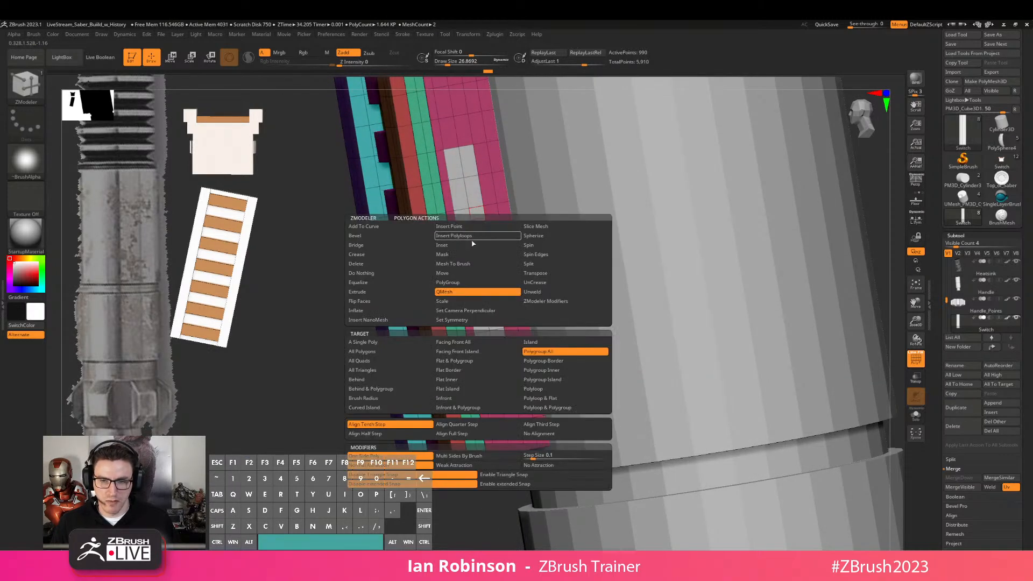
click(460, 249)
alt+right_drag(498, 253, 479, 280)
drag(470, 247, 472, 251)
key(alt)
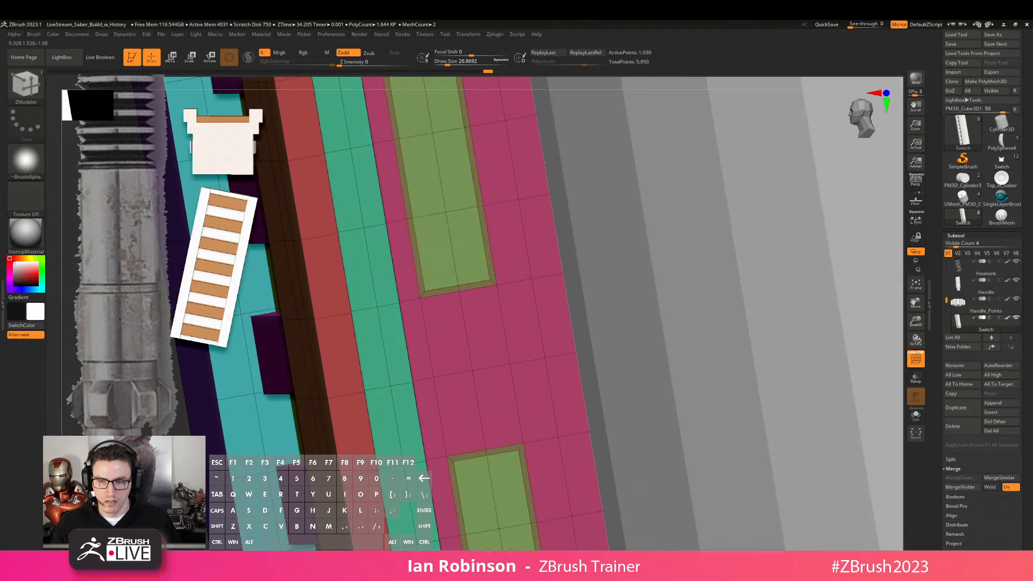
key(space)
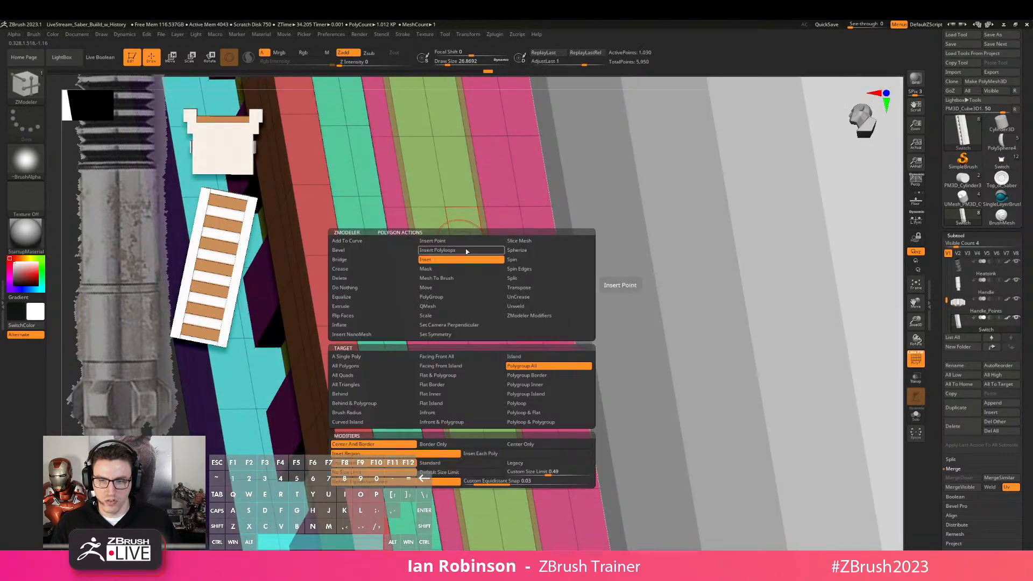
click(452, 306)
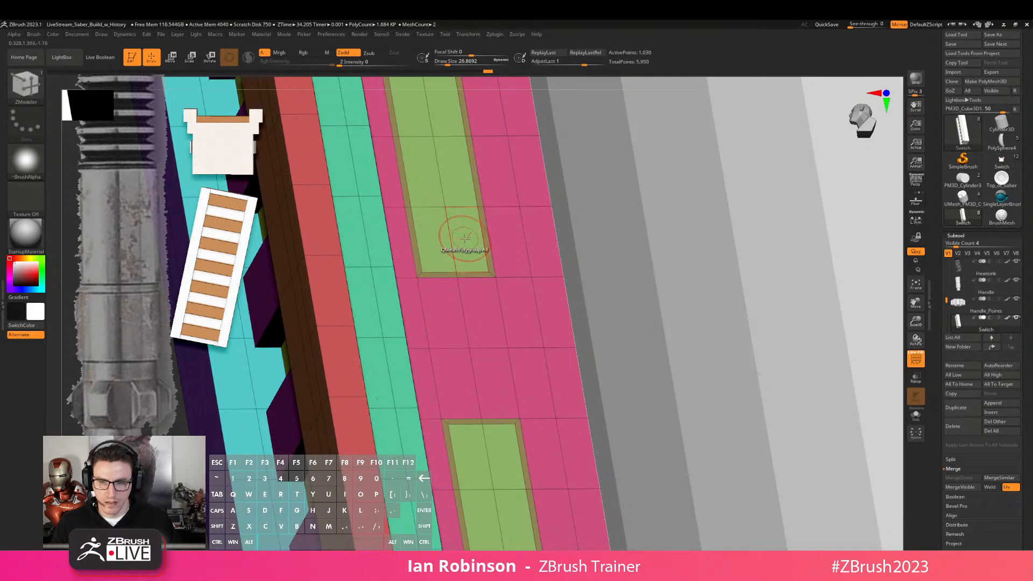
drag(465, 237, 461, 244)
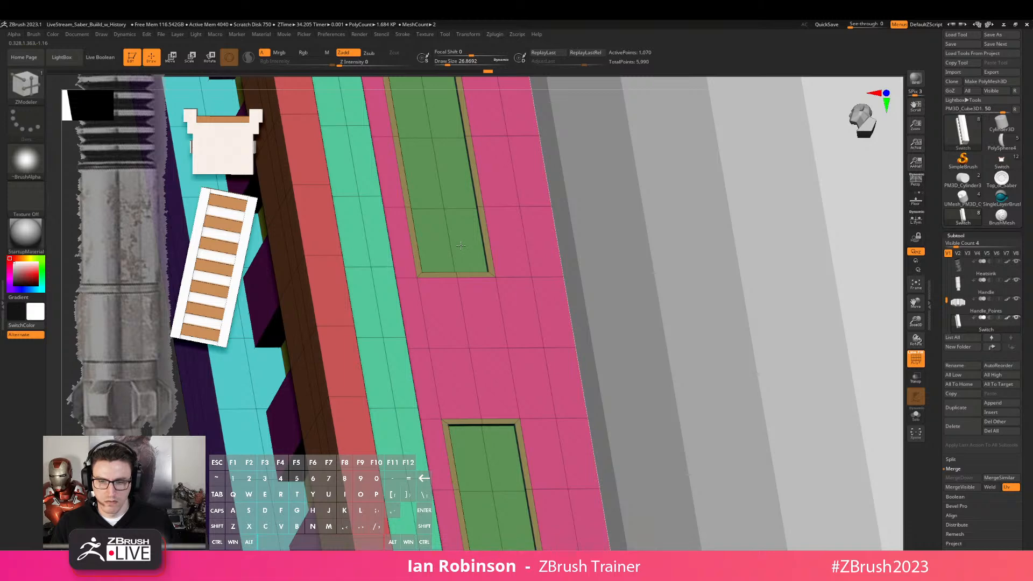
Inset the recessed floors with Polygroup All and raise the resulting inner panels outward using QMesh
key(space)
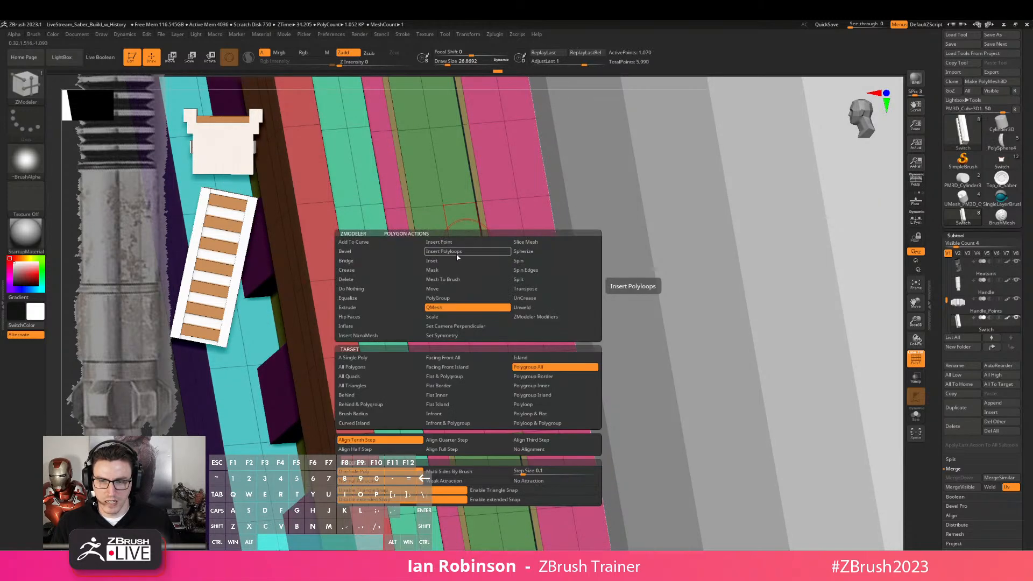
click(455, 265)
click(461, 242)
mouse_move(469, 244)
right_down()
mouse_move(469, 213)
mouse_move(468, 259)
mouse_move(467, 241)
right_up()
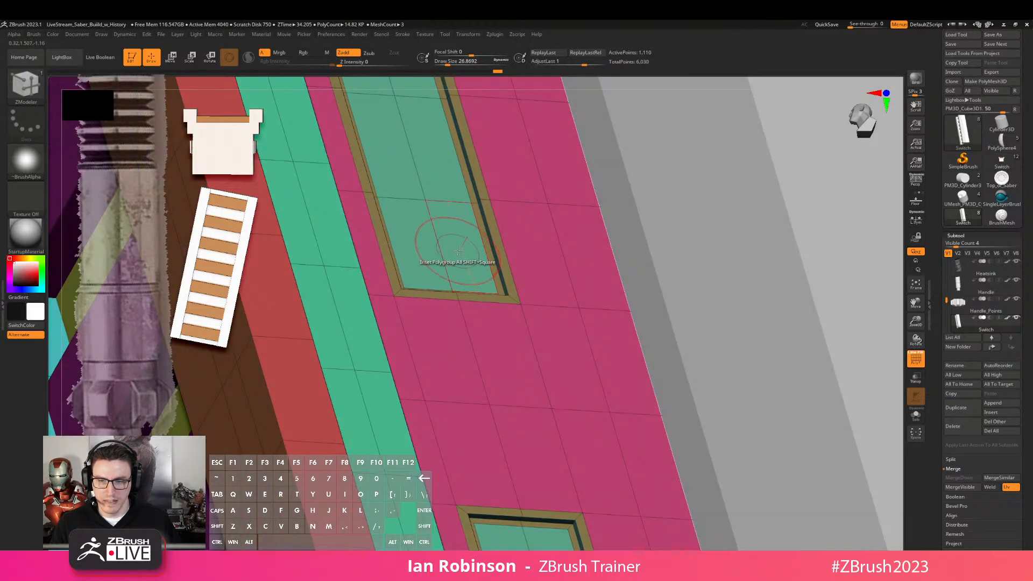
key(space)
click(446, 311)
drag(480, 229, 483, 258)
Isolate the switch box with Solo and lower its raised side panels slightly in the end view
shift+right_drag(535, 216, 519, 253)
click(916, 414)
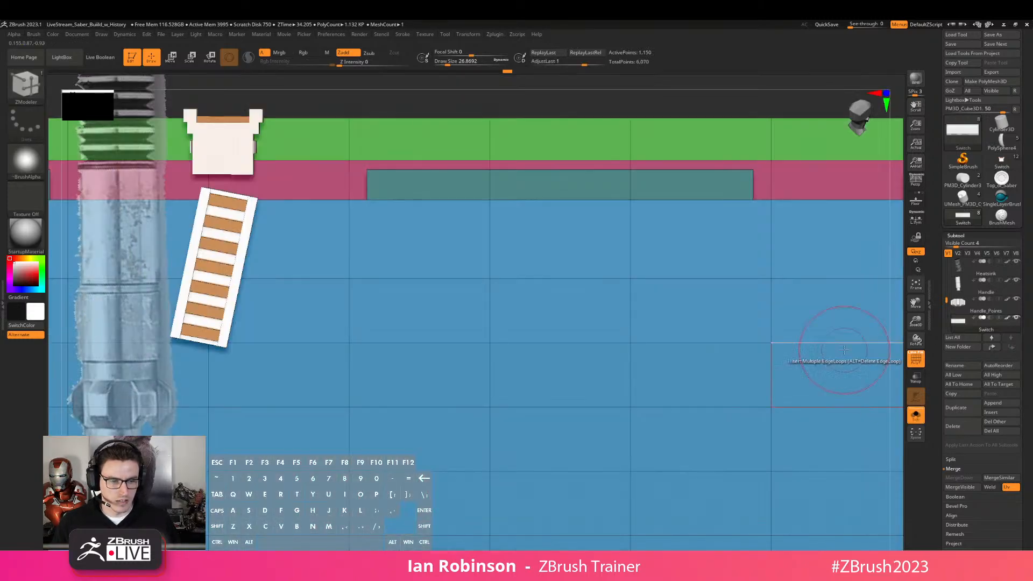
key(f)
shift+drag(478, 434, 549, 436)
alt+drag(685, 225, 588, 328)
alt+drag(544, 190, 497, 234)
key(w)
click(481, 320)
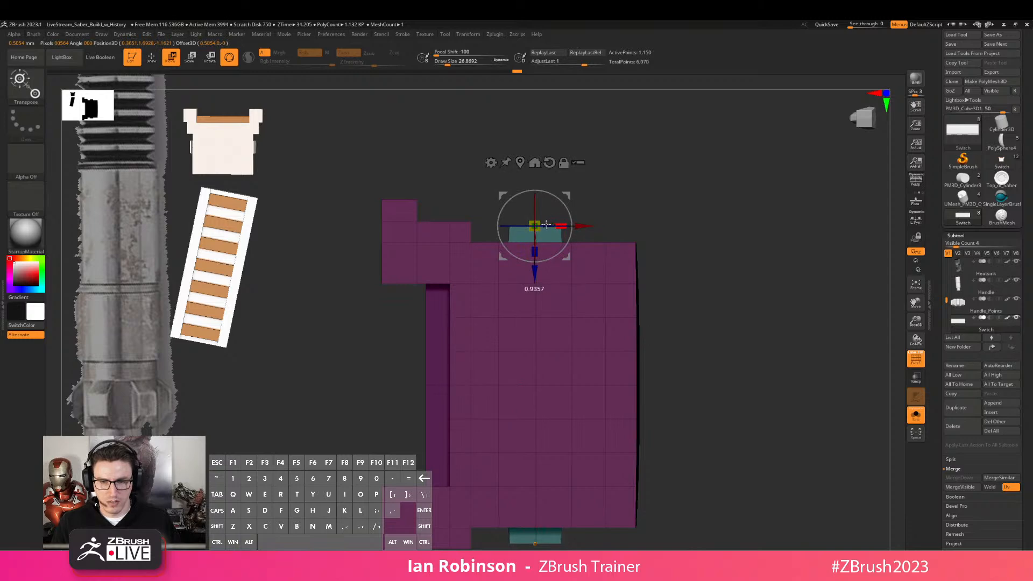
drag(532, 280, 534, 282)
key(q)
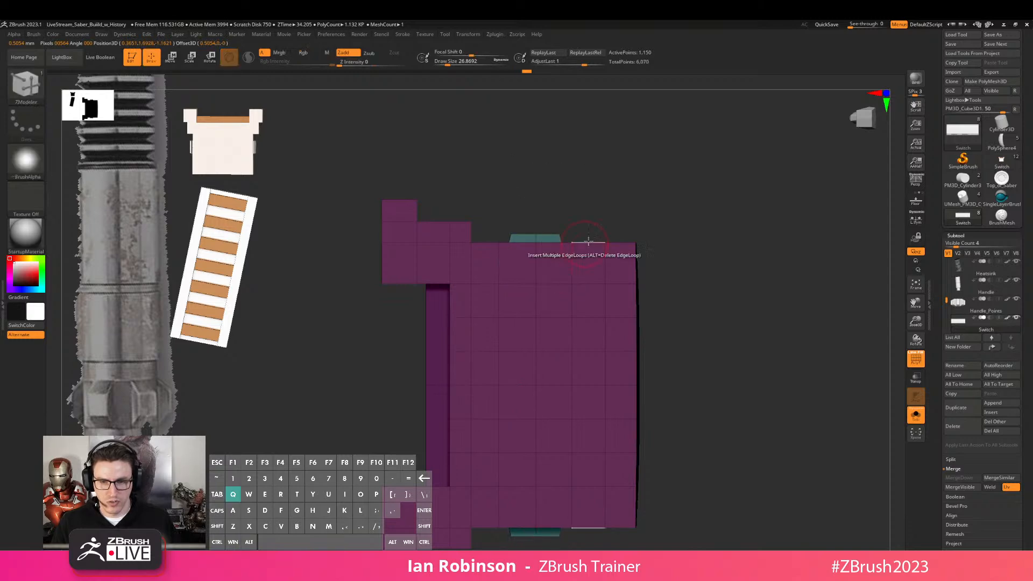
Examine the recessed side panels of the switch box from several angles, with and without the polygroup wireframe
drag(695, 185, 662, 228)
key(shift+f)
mouse_move(719, 363)
alt+mouse_down()
mouse_move(742, 361)
mouse_move(694, 304)
mouse_move(716, 324)
mouse_move(706, 327)
mouse_move(699, 267)
mouse_move(676, 267)
mouse_move(692, 256)
mouse_move(708, 201)
mouse_move(701, 210)
mouse_move(738, 269)
mouse_move(495, 357)
mouse_move(682, 305)
mouse_move(639, 330)
mouse_move(655, 298)
mouse_move(710, 288)
alt+mouse_up()
key(g)
key(Escape)
key(shift+f)
mouse_move(709, 244)
mouse_down()
mouse_move(729, 263)
mouse_move(716, 250)
mouse_up()
right_drag(715, 250, 733, 270)
alt+right_drag(567, 224, 911, 252)
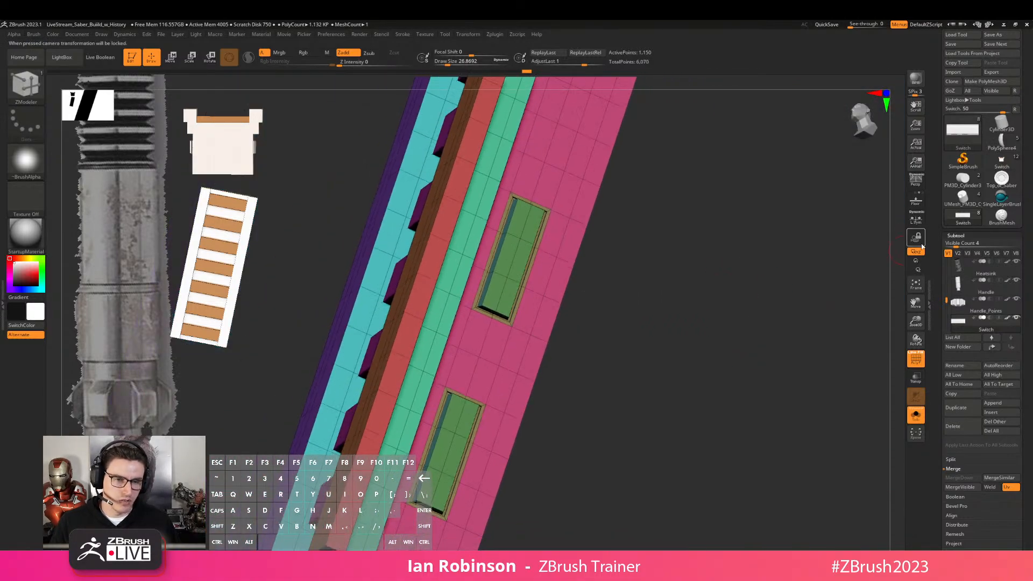
Regroup the switch box's polygons using Groups By Normals
click(966, 236)
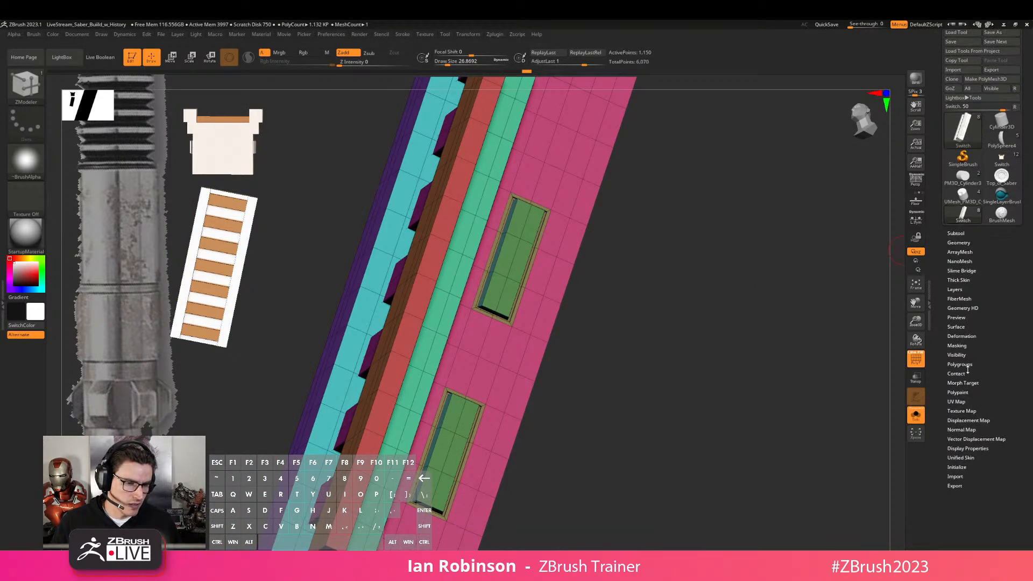
click(963, 366)
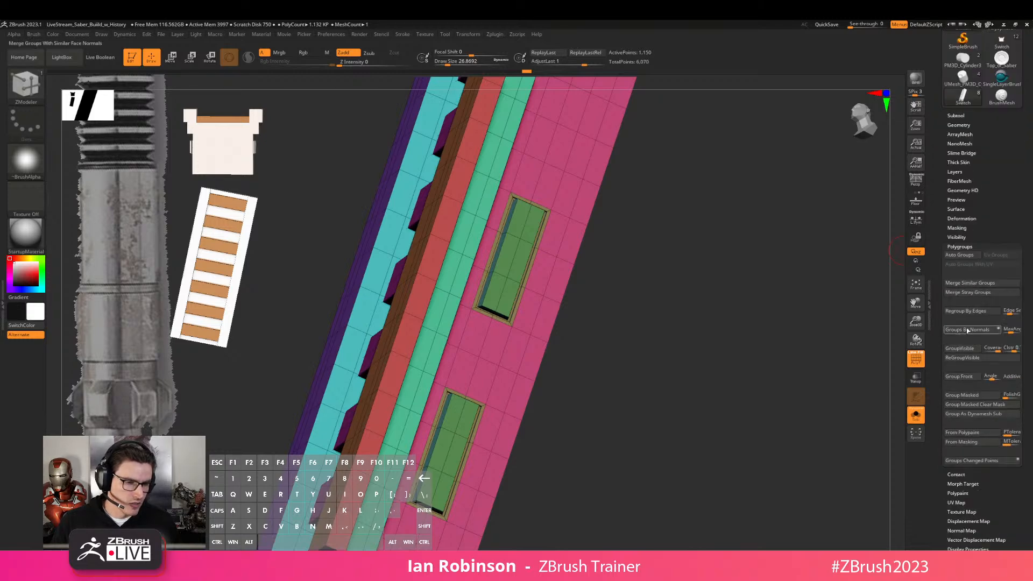
click(967, 330)
drag(721, 335, 774, 333)
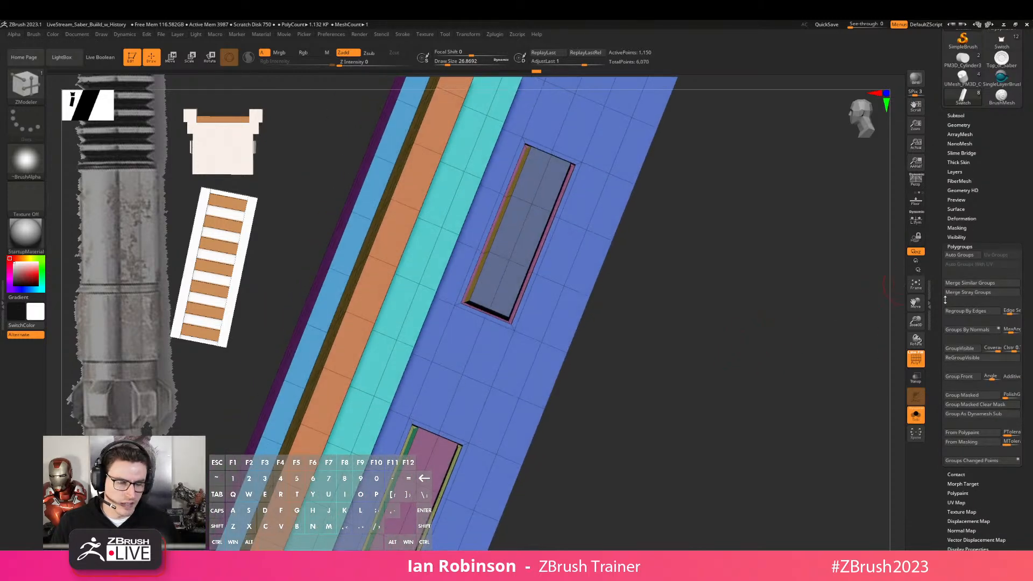
Crease the switch box's polygroup borders using Crease PG
click(959, 125)
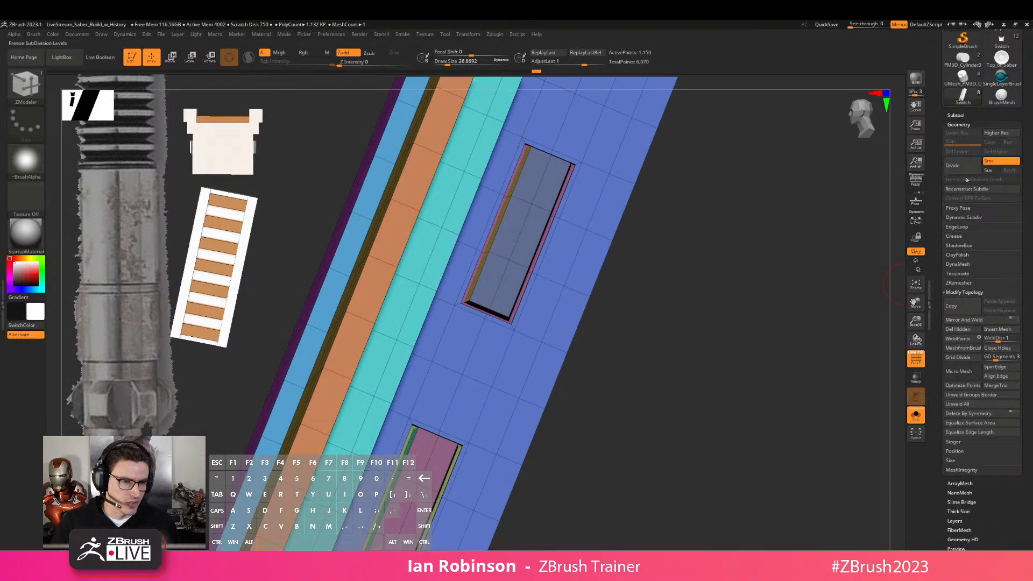
click(954, 237)
click(966, 276)
Reduce the draw size and set the ZModeler edge action to Crease with the EdgeLoop Complete target
alt+drag(747, 318, 753, 340)
alt+right_drag(542, 338, 532, 342)
key(s)
drag(531, 341, 525, 341)
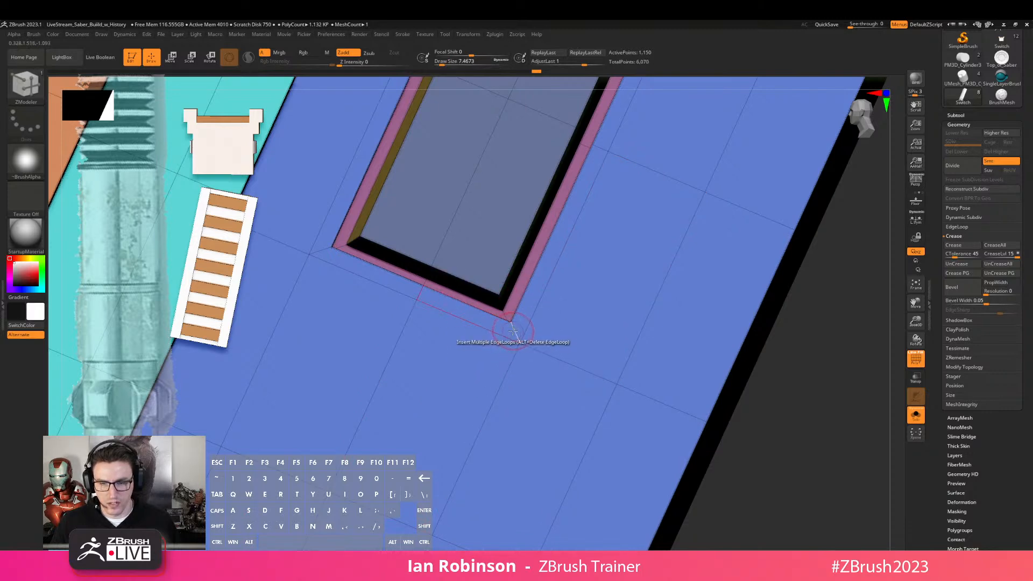
key(space)
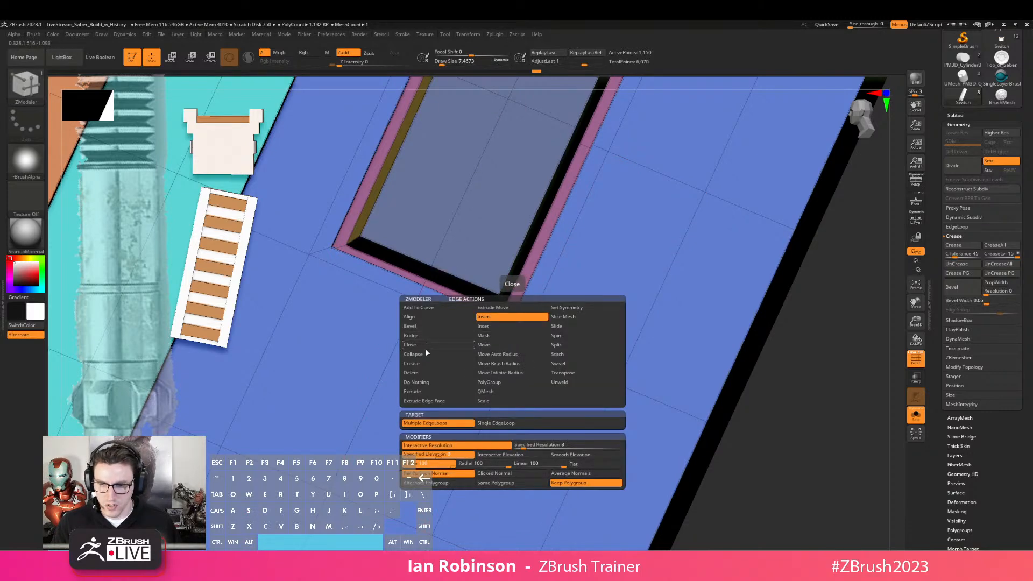
click(428, 366)
click(439, 433)
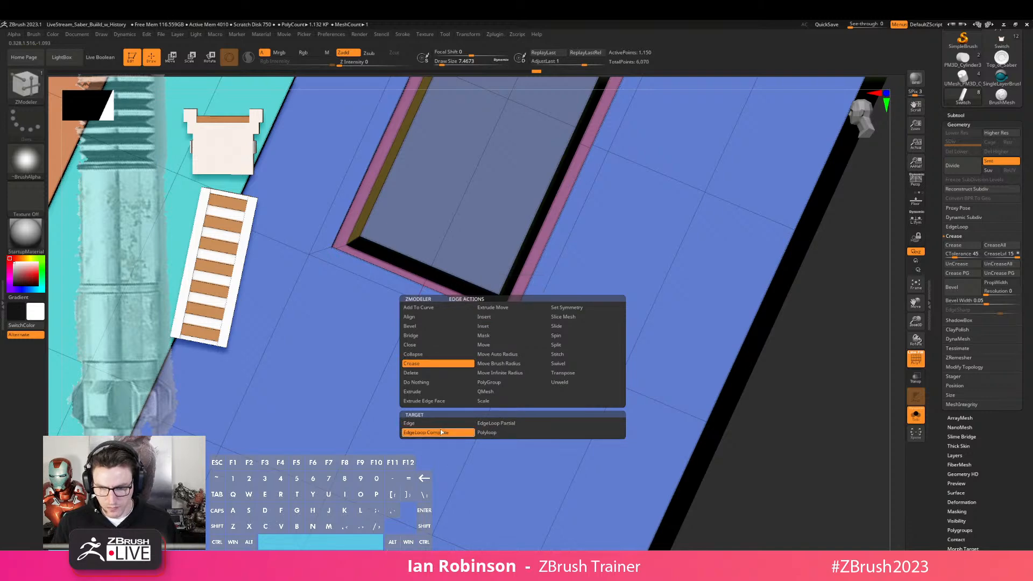
Undo the complete-loop crease and crease the edge around the recessed side panel using the EdgeLoop Partial target
click(443, 312)
key(ctrl+z)
key(space)
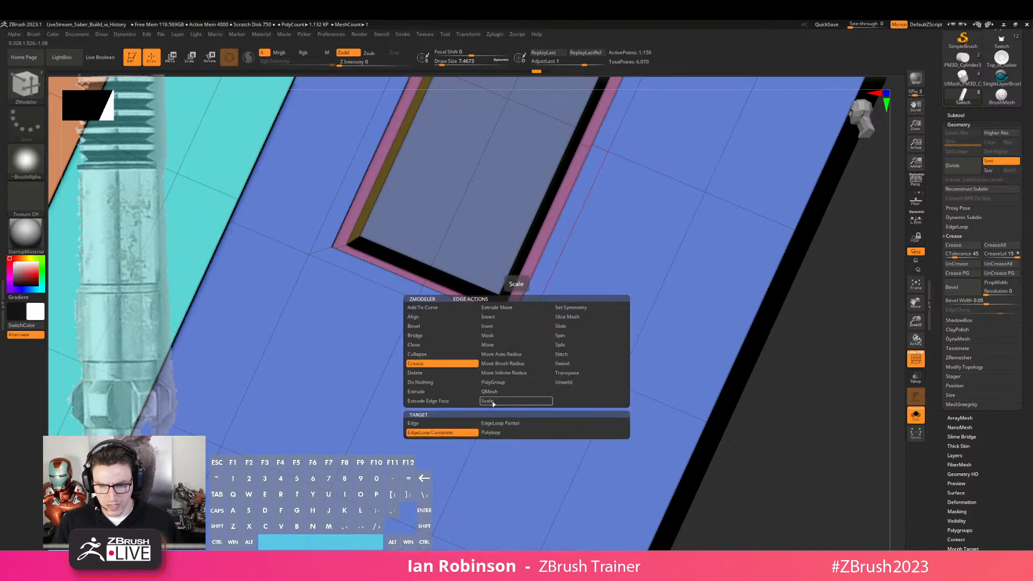
click(500, 423)
click(506, 315)
alt+right_drag(496, 280, 464, 303)
right_drag(464, 246, 525, 394)
alt+right_drag(617, 194, 508, 357)
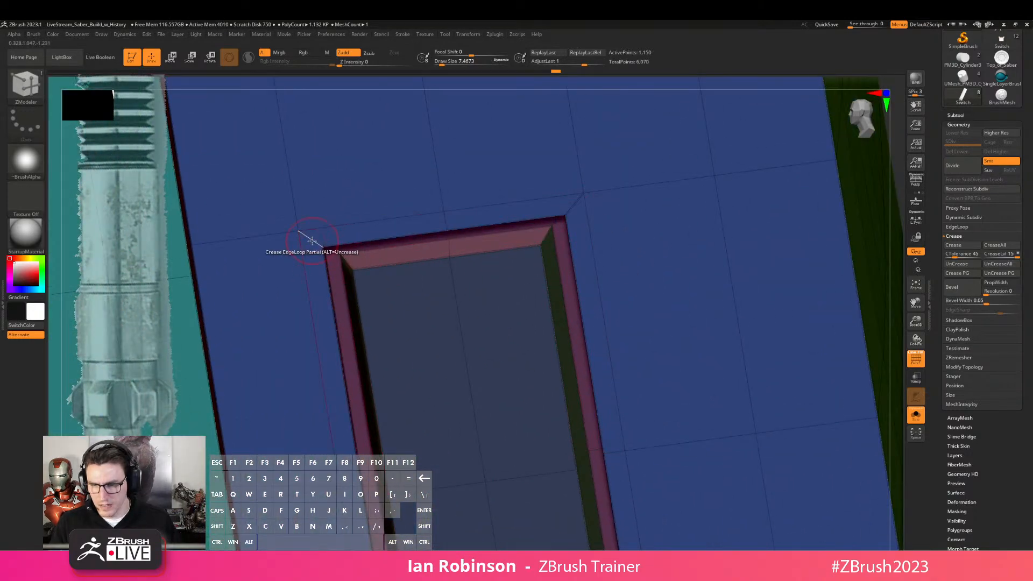
alt+right_drag(407, 308, 417, 269)
right_drag(576, 162, 565, 180)
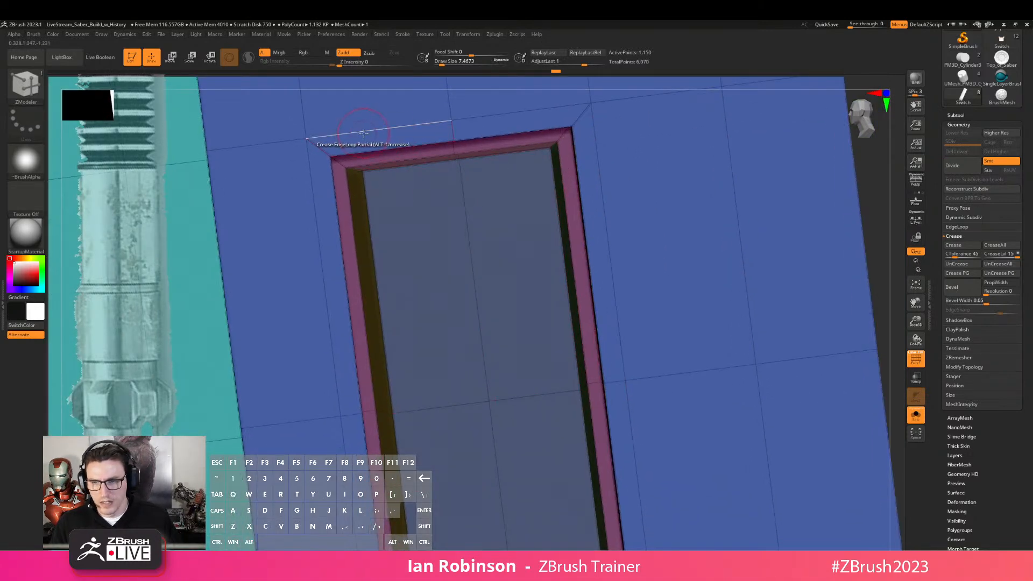
Change the crease target to Edge and crease single edges along both sides of the panel's outer border
key(space)
click(289, 250)
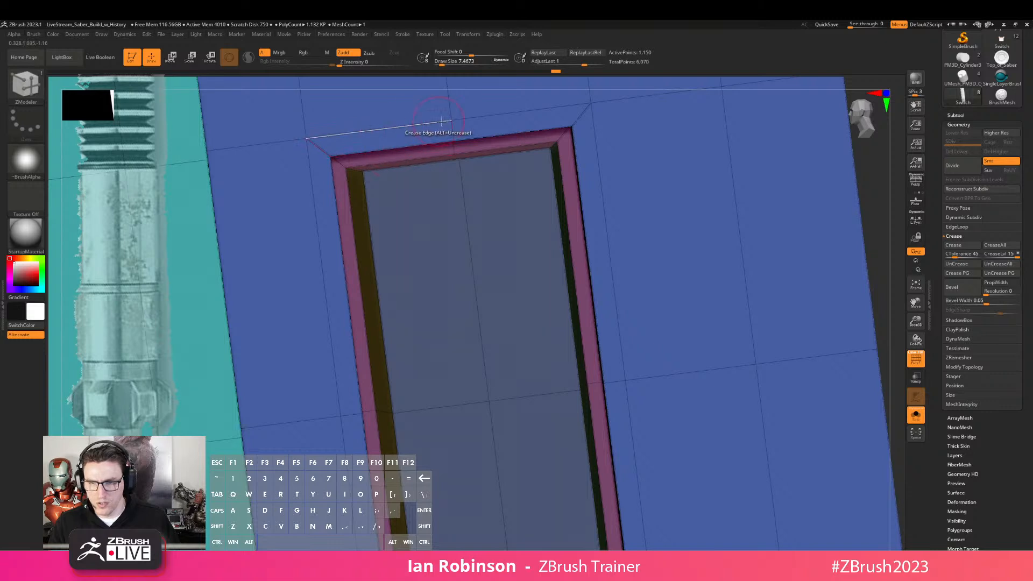
alt+right_drag(334, 293, 375, 205)
click(342, 423)
key(ctrl+z)
click(335, 432)
click(338, 428)
click(610, 287)
click(621, 377)
Examine the edges around the second recessed panel, with and without the polygroup wireframe and the smoothed preview
mouse_move(631, 396)
alt+right_down()
mouse_move(577, 316)
mouse_move(517, 154)
alt+right_up()
mouse_move(486, 326)
alt+right_down()
mouse_move(513, 357)
mouse_move(526, 318)
mouse_move(470, 92)
mouse_move(471, 172)
alt+right_up()
key(space)
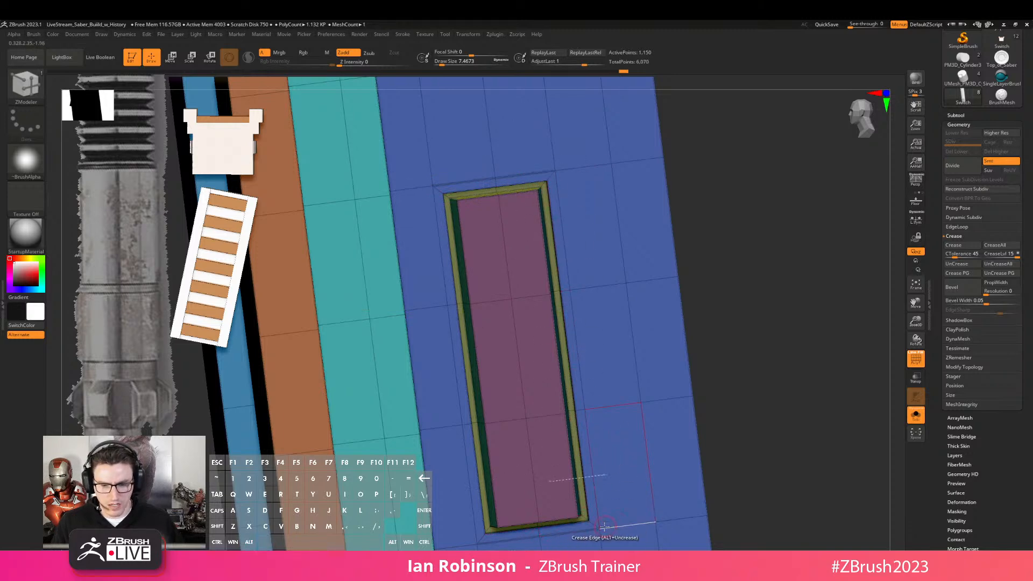
key(space)
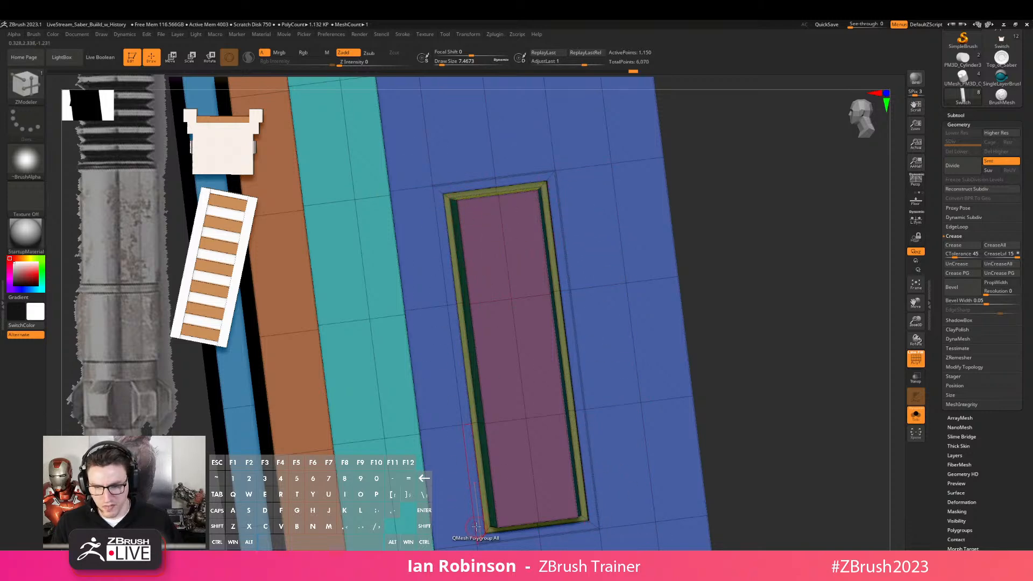
alt+drag(747, 366, 748, 272)
alt+drag(748, 271, 691, 215)
key(d)
key(shift+f)
key(shift+d)
key(shift+f)
alt+drag(593, 236, 718, 350)
drag(694, 230, 654, 228)
alt+drag(588, 204, 613, 333)
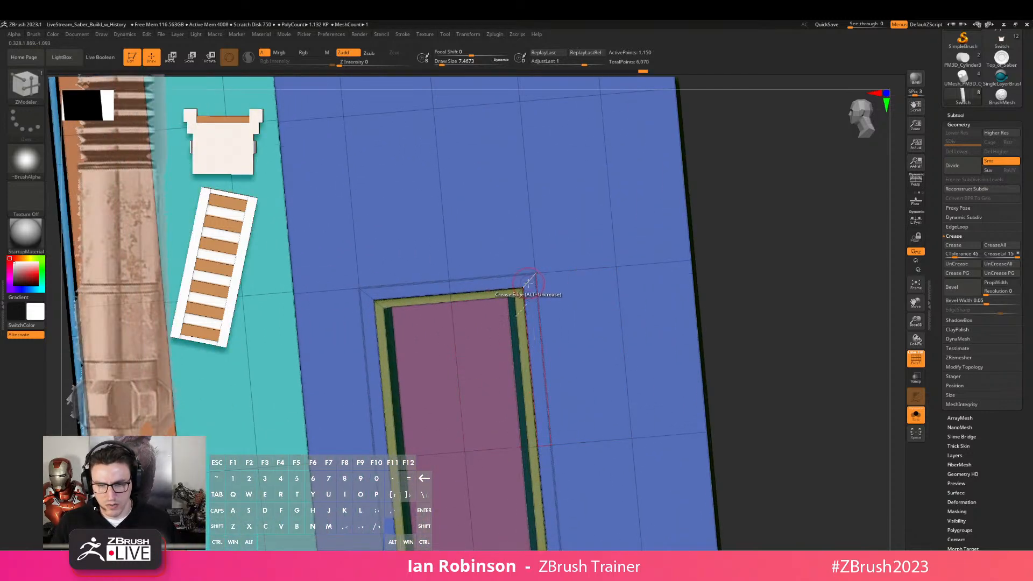
Crease the second panel's outer border with the EdgeLoop Partial target and subdivide the switch box
key(space)
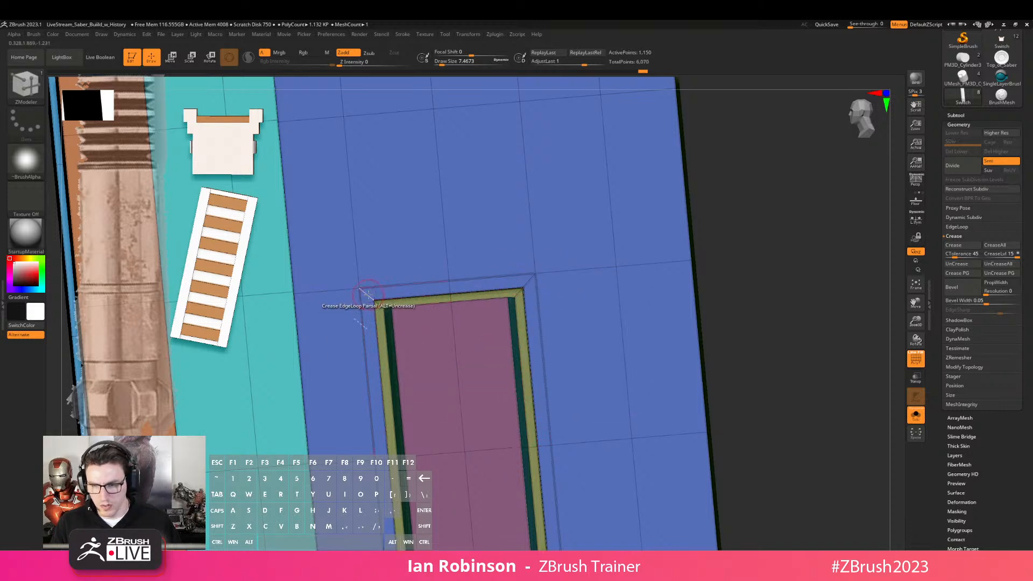
alt+right_drag(570, 363, 498, 92)
alt+right_drag(466, 382, 467, 267)
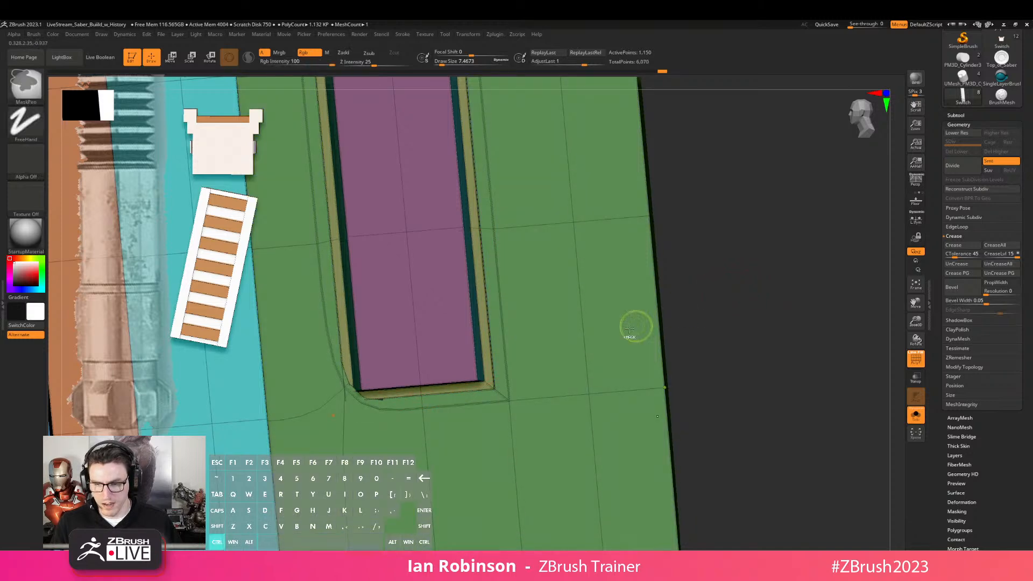
click(340, 408)
Examine the subdivided switch box and its side panels from several angles, with and without the polygroup wireframe
alt+right_drag(770, 275, 698, 220)
key(shift+f)
key(shift+f)
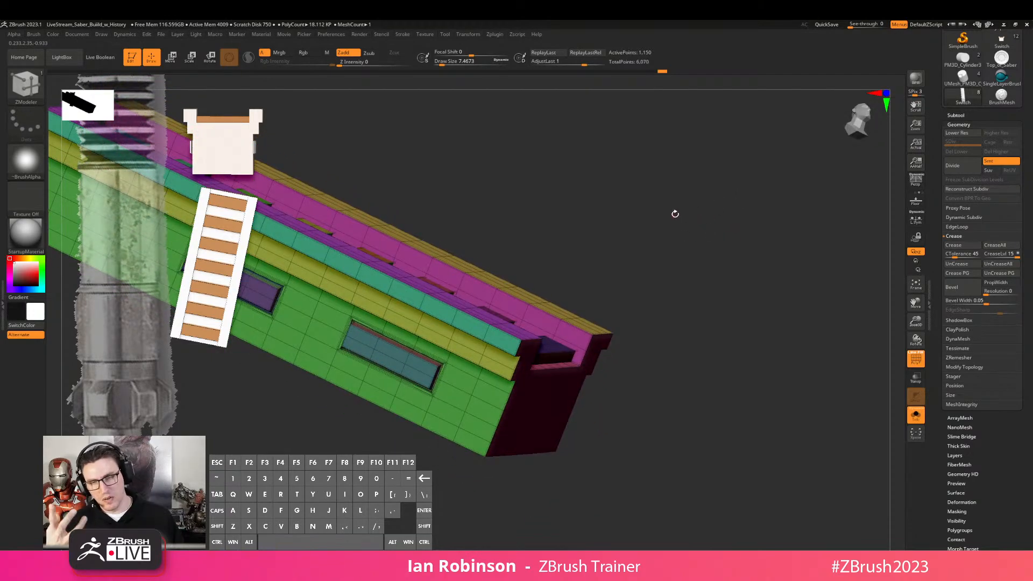
right_drag(575, 216, 625, 244)
key(shift+f)
key(shift+f)
right_drag(721, 222, 712, 341)
key(shift+f)
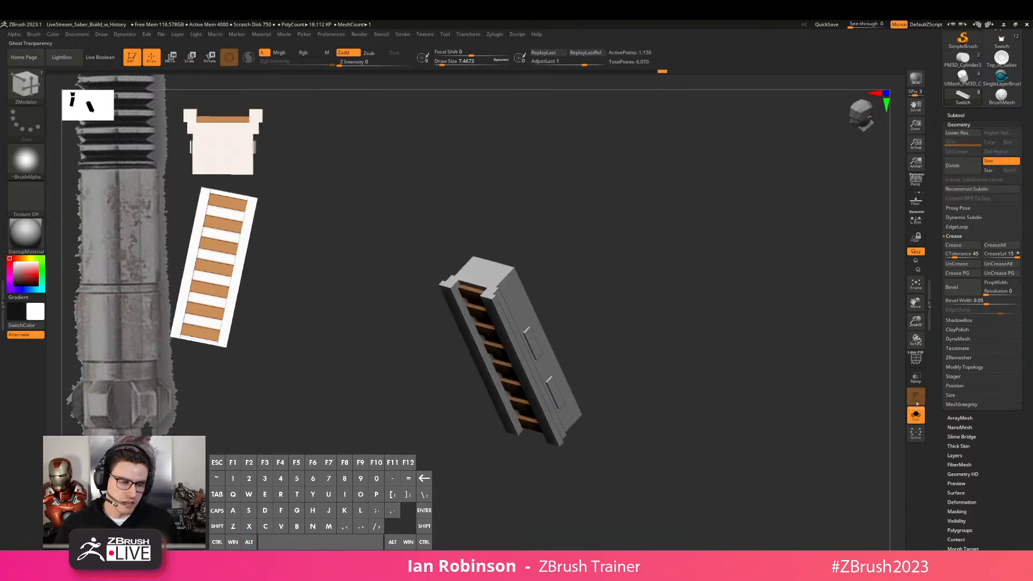
Turn off Solo and examine how the switch box sits on the full lightsaber
click(916, 417)
drag(770, 277, 721, 323)
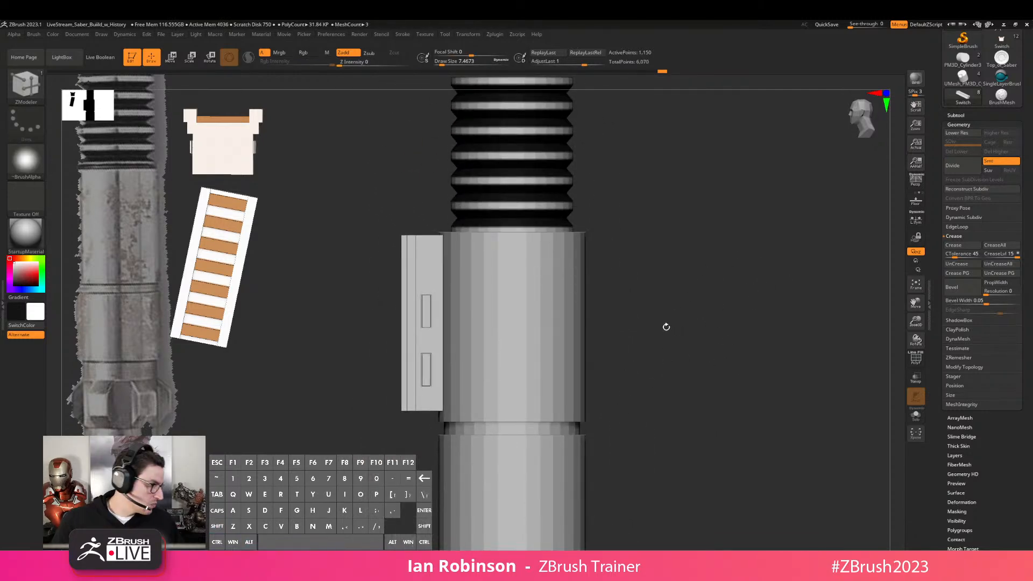
alt+drag(692, 332, 715, 293)
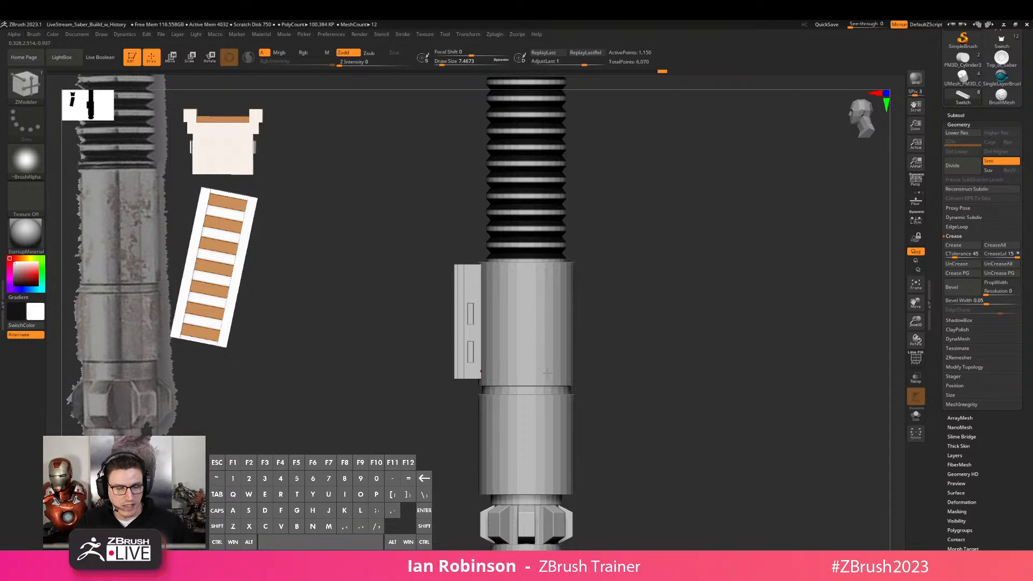
mouse_move(627, 338)
alt+mouse_down()
mouse_move(609, 309)
mouse_move(607, 338)
alt+mouse_up()
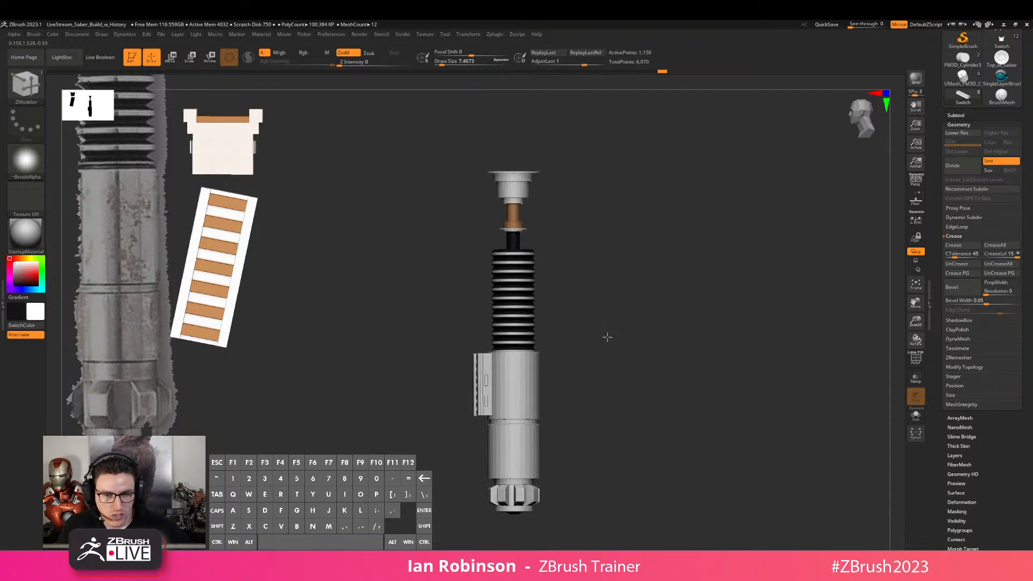
Switch to the PolySphere4 tool and make its PolySphere2 subtool active
click(957, 116)
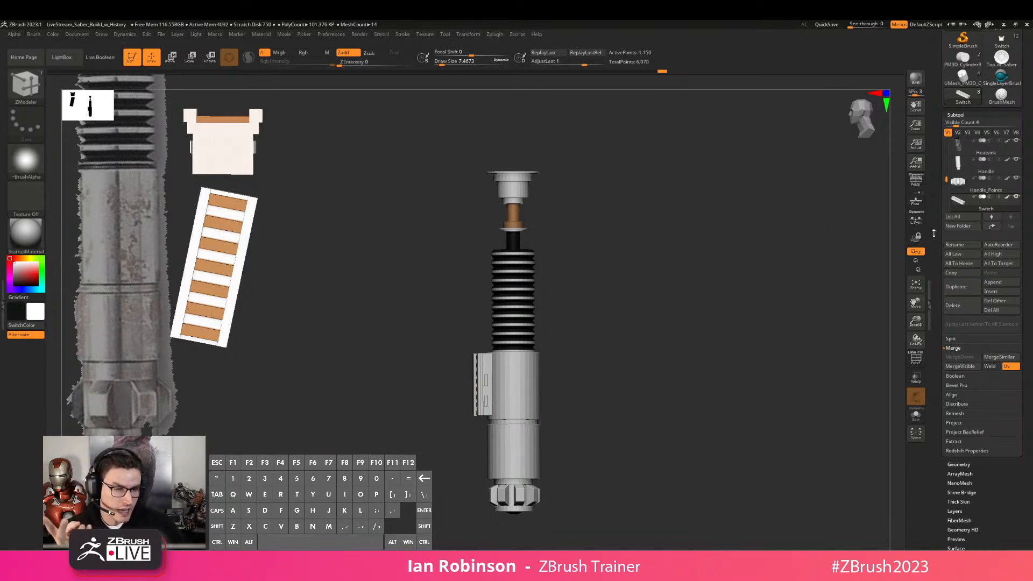
drag(1026, 98, 1027, 231)
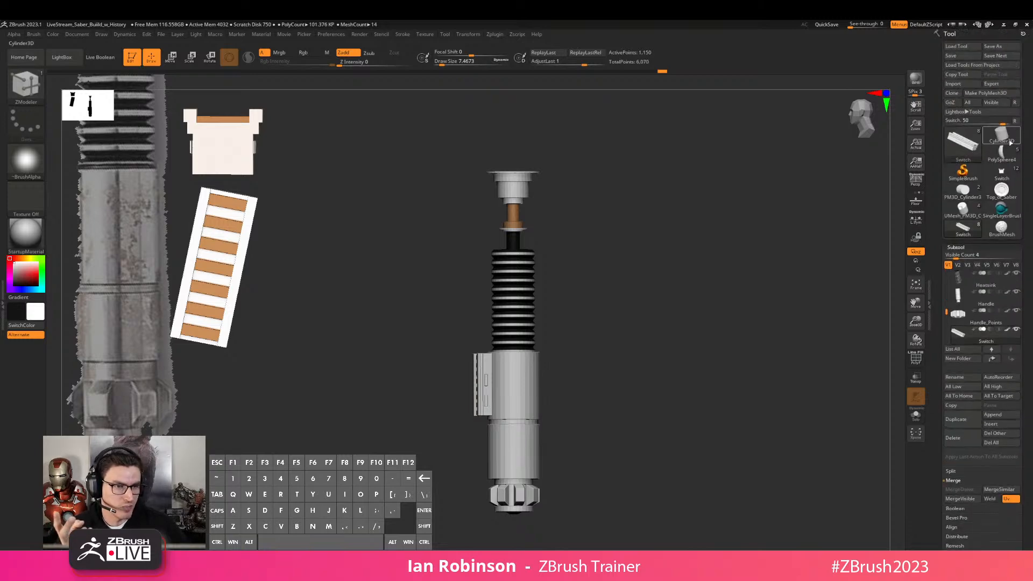
click(1002, 155)
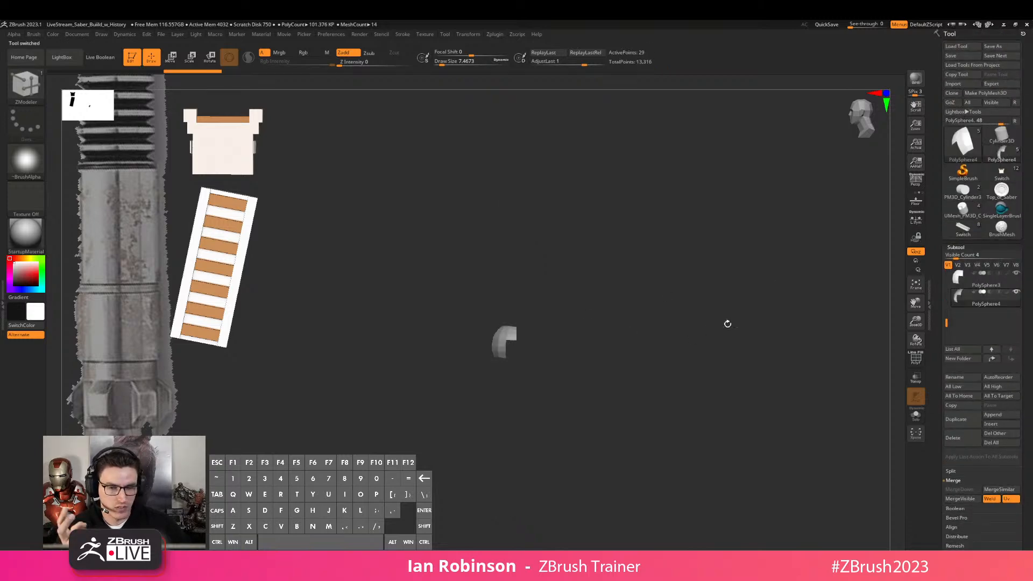
drag(945, 321, 946, 276)
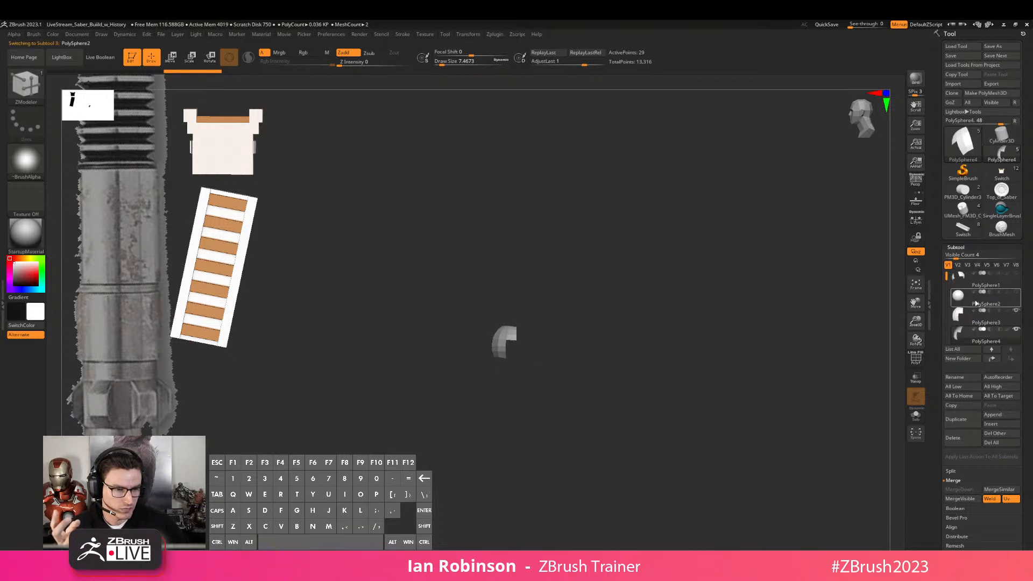
click(977, 303)
Duplicate the PolySphere2 subtool
ctrl+right_drag(640, 255, 663, 276)
key(ctrl+shift+d)
alt+drag(688, 231, 691, 264)
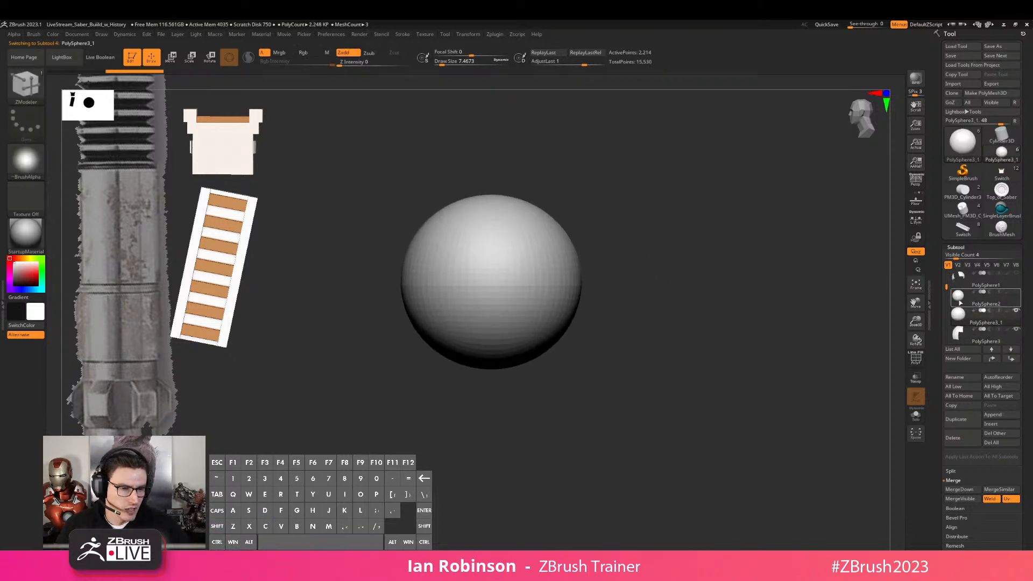
Try a brush stroke on the sphere, then step backward and forward through its undo history
key(s)
drag(732, 256, 733, 256)
alt+drag(679, 240, 681, 255)
key(2)
drag(522, 256, 527, 244)
key(ctrl+z)
key(ctrl+z)
key(ctrl+z)
key(ctrl+shift+z)
key(ctrl+shift+z)
key(ctrl+shift+z)
Isolate PolySphere2 with Solo and choose the ClayBuildup brush with a draw size of about 158
click(920, 418)
alt+drag(667, 272, 744, 306)
key(shift+f)
key(shift+f)
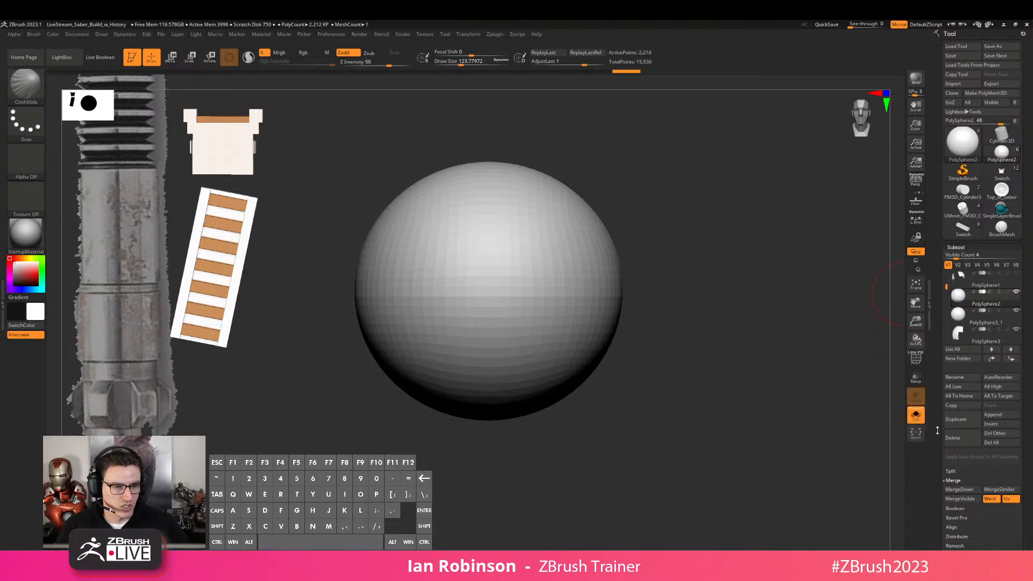
key(b)
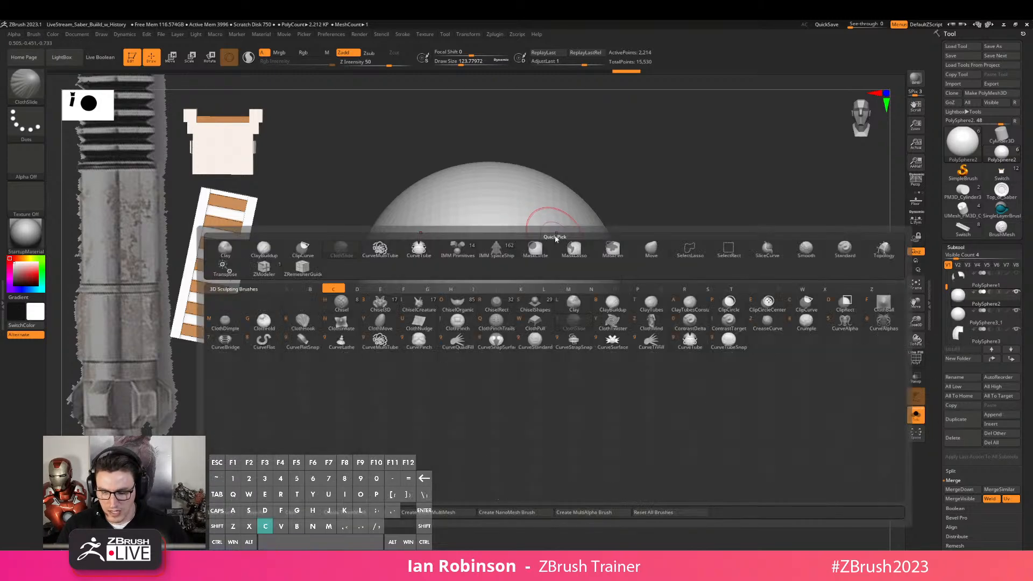
key(b)
key(shift+f)
key(shift+f)
key(s)
drag(710, 266, 713, 264)
key(space)
drag(713, 301, 715, 301)
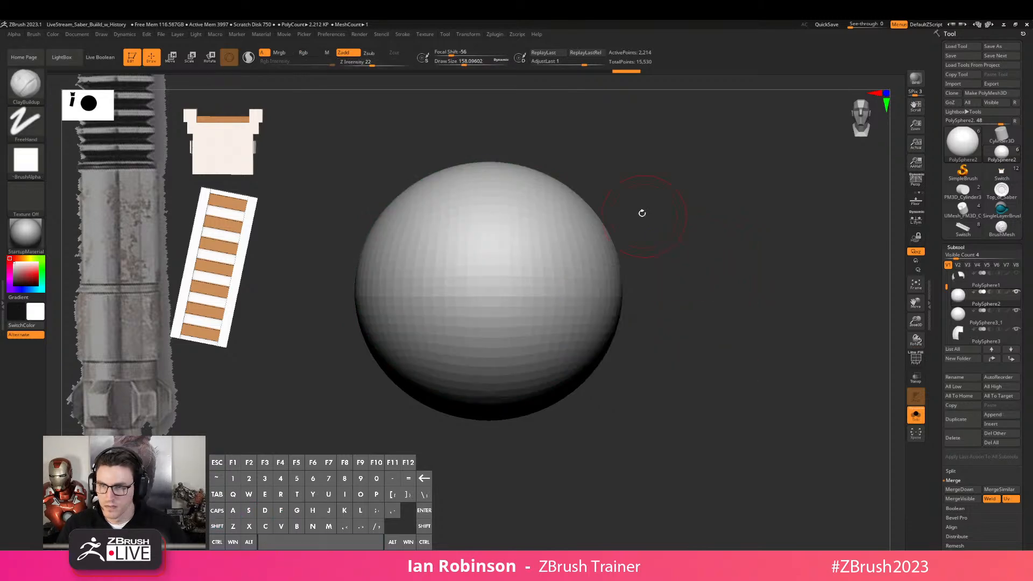
Try ClayBuildup strokes on the isolated sphere and undo them
drag(626, 159, 595, 216)
key(shift+f)
key(shift+f)
key(ctrl)
drag(570, 258, 547, 234)
alt+drag(738, 364, 840, 371)
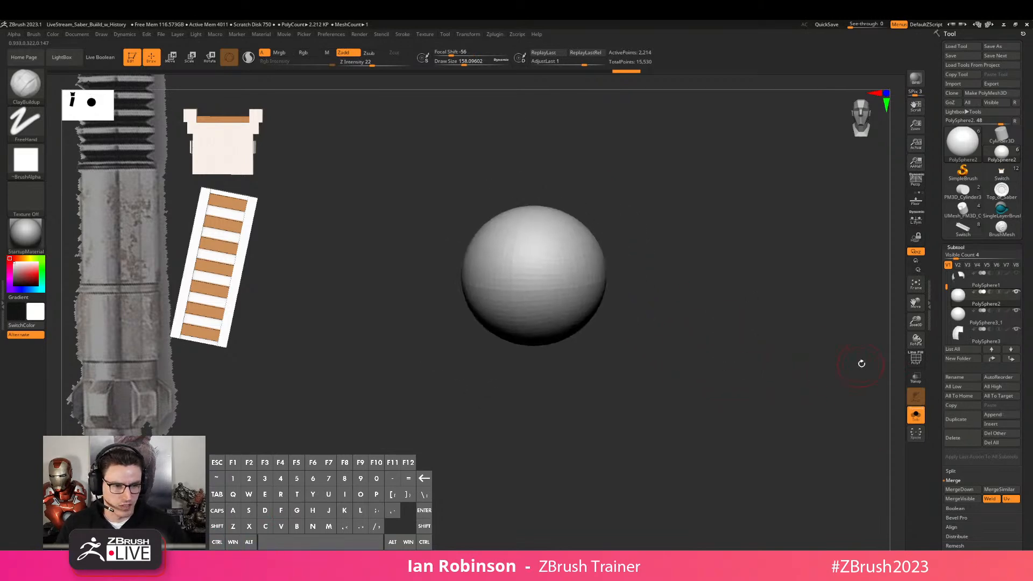
Turn off Solo and move PolySphere2 straight up until it is clear of its duplicate
click(915, 413)
key(w)
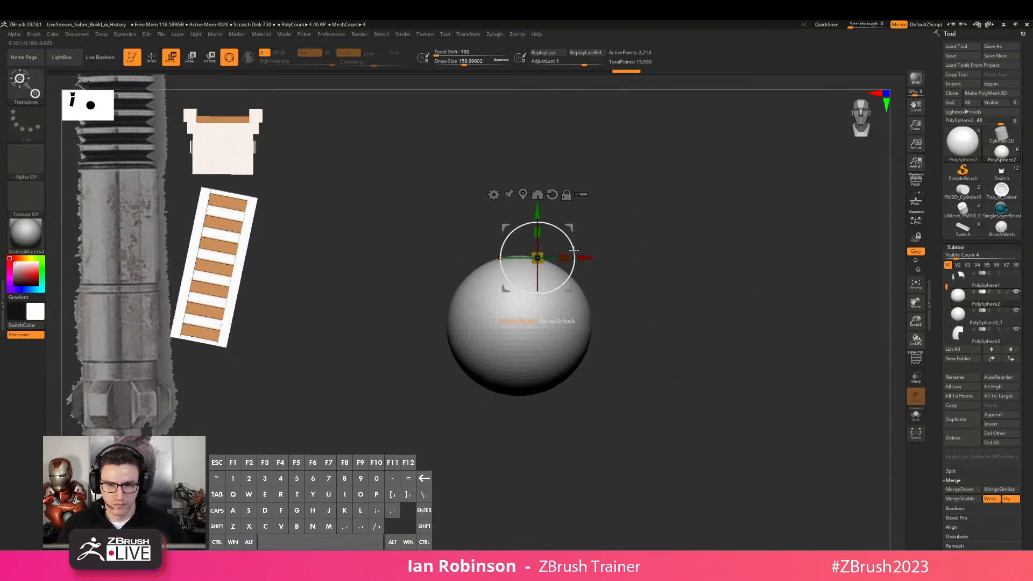
click(537, 194)
drag(519, 278, 519, 130)
key(q)
alt+drag(701, 201, 687, 281)
Toggle the Spotlight reference images and their edit dial on and off beside the two spheres
key(shift+z)
key(shift+z)
key(z)
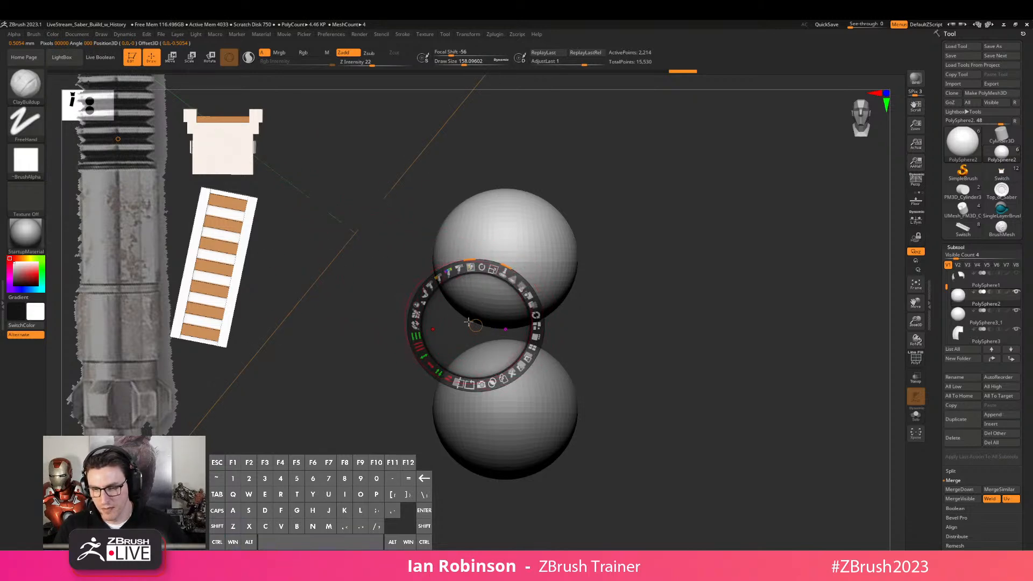
key(z)
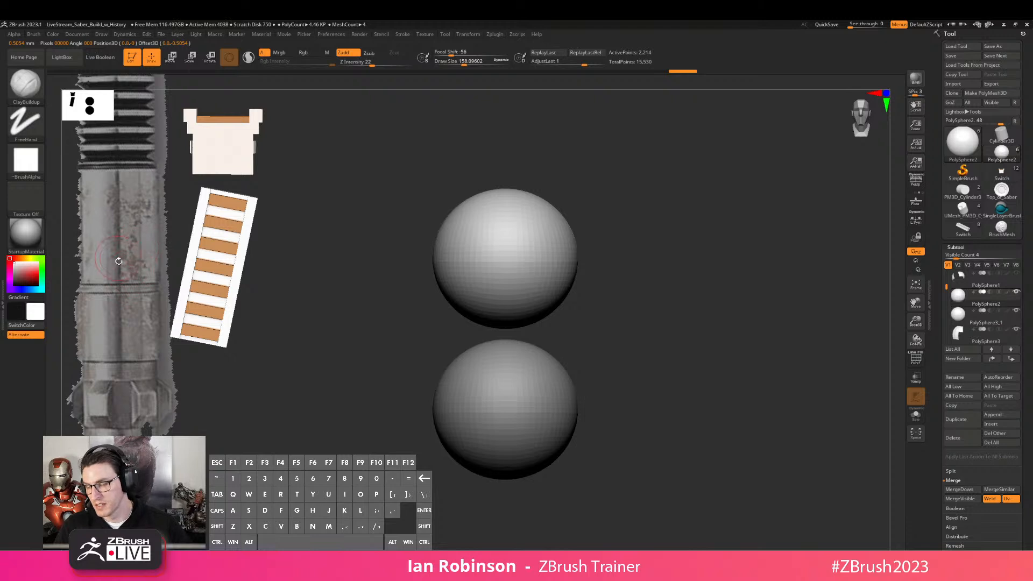
key(z)
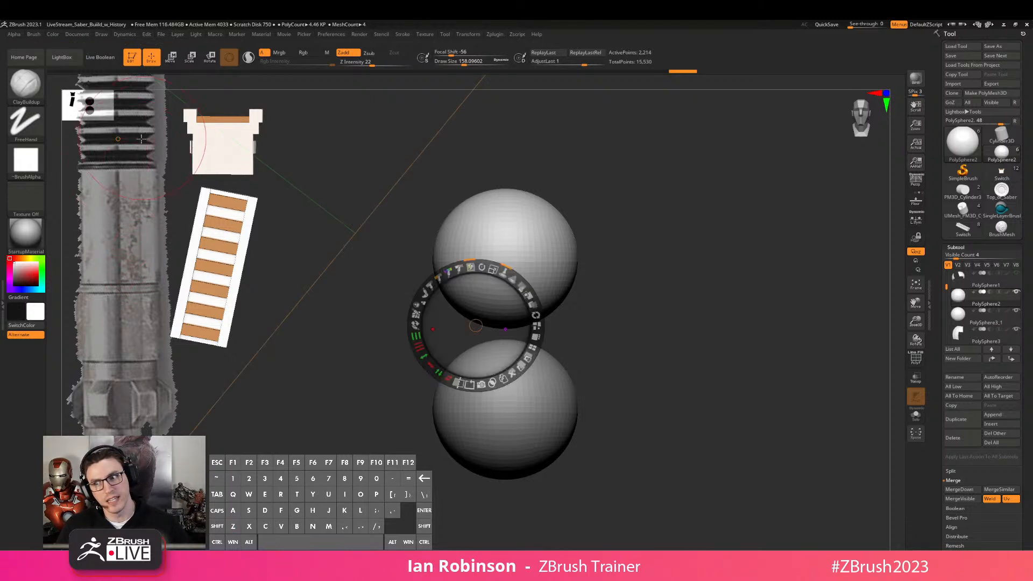
key(shift+z)
key(shift+z)
key(shift+z)
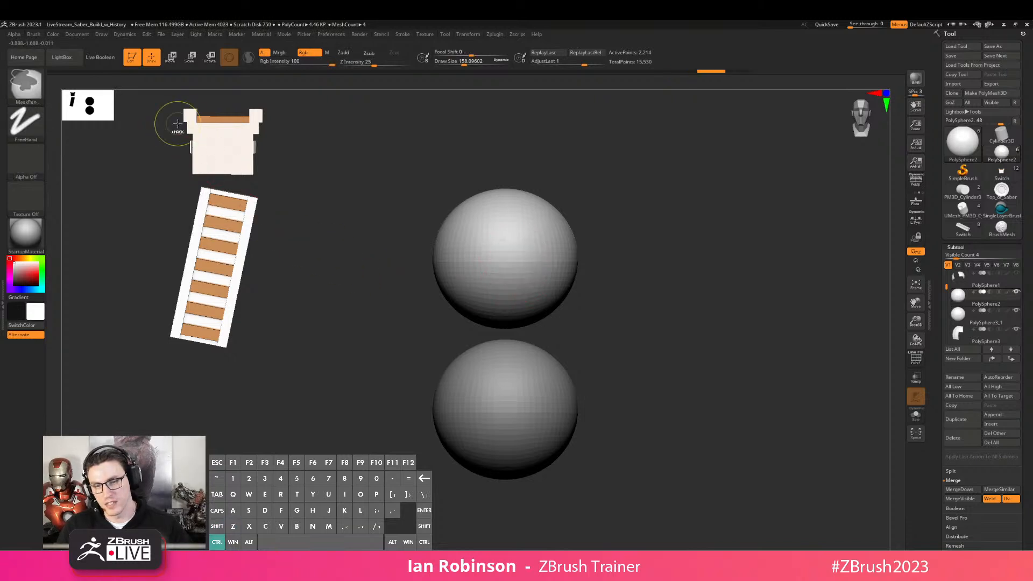
key(shift+z)
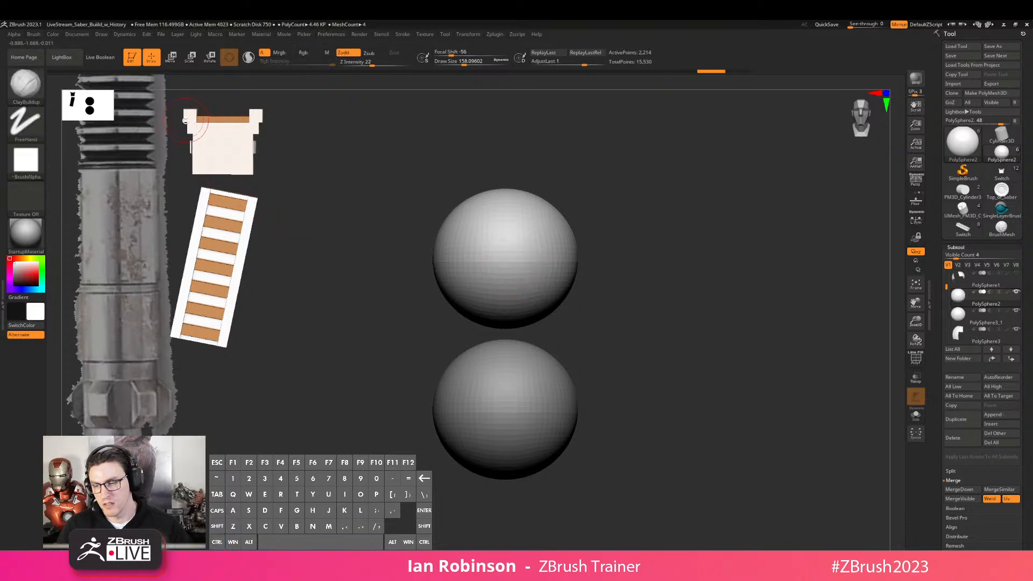
Open the ClayBuildup brush's Samples settings and toggle a sampling option
click(51, 35)
mouse_move(36, 36)
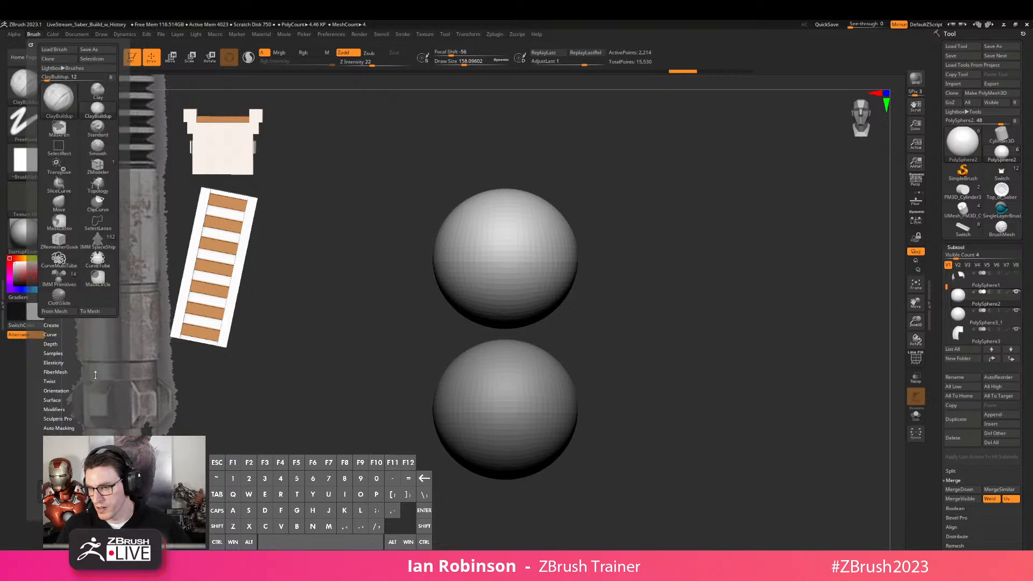
drag(92, 371, 105, 328)
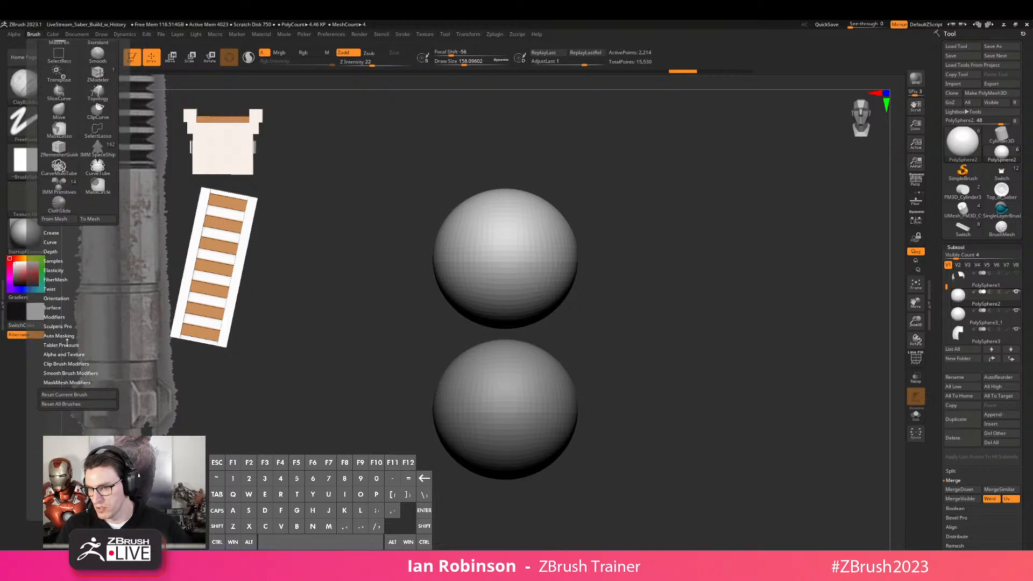
double_click(54, 260)
click(54, 261)
click(77, 344)
click(77, 345)
Try two ClayBuildup strokes on the upper sphere and undo them
drag(525, 242, 533, 286)
drag(528, 248, 534, 277)
key(ctrl+z)
key(ctrl+z)
key(ctrl+z)
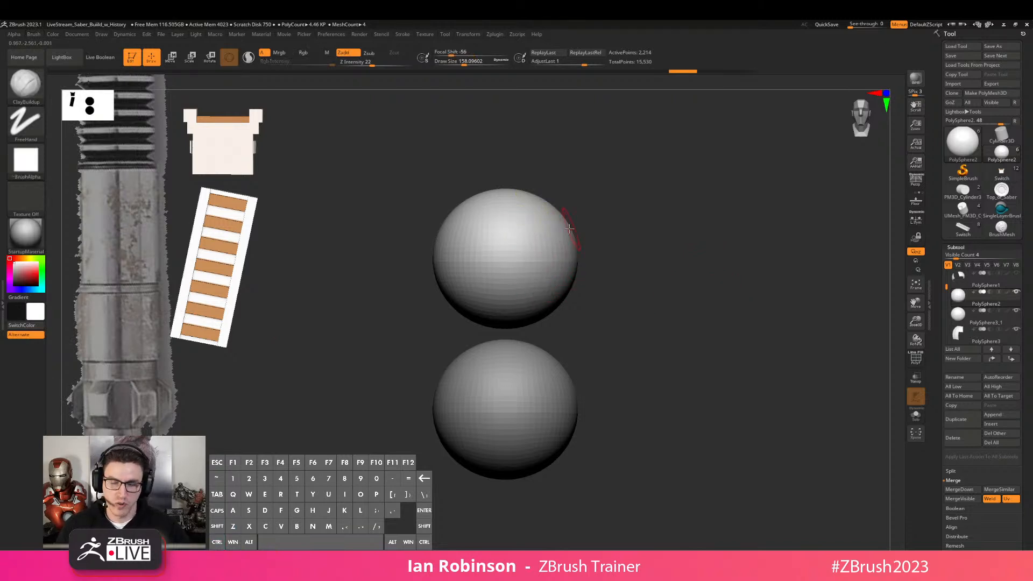
Build up mirrored clay clumps on both sides of the upper sphere with ClayBuildup and subdivide the sphere once
alt+drag(628, 210, 661, 267)
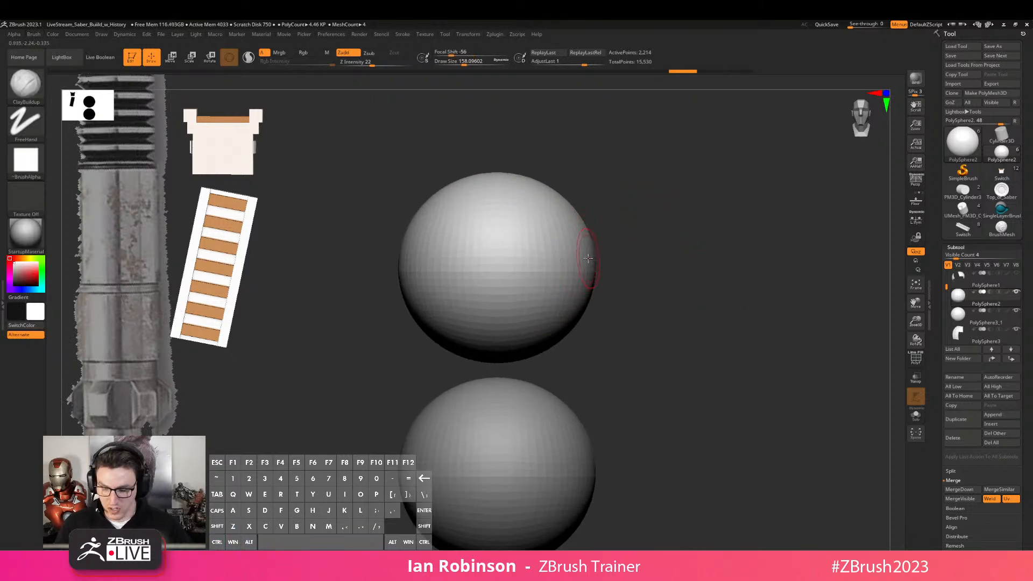
mouse_move(563, 222)
mouse_down()
mouse_move(570, 257)
mouse_move(650, 273)
mouse_move(594, 233)
mouse_move(581, 252)
mouse_move(582, 239)
mouse_move(554, 219)
mouse_up()
key(ctrl+d)
mouse_move(701, 237)
shift+mouse_down()
mouse_move(654, 253)
mouse_move(656, 266)
shift+mouse_up()
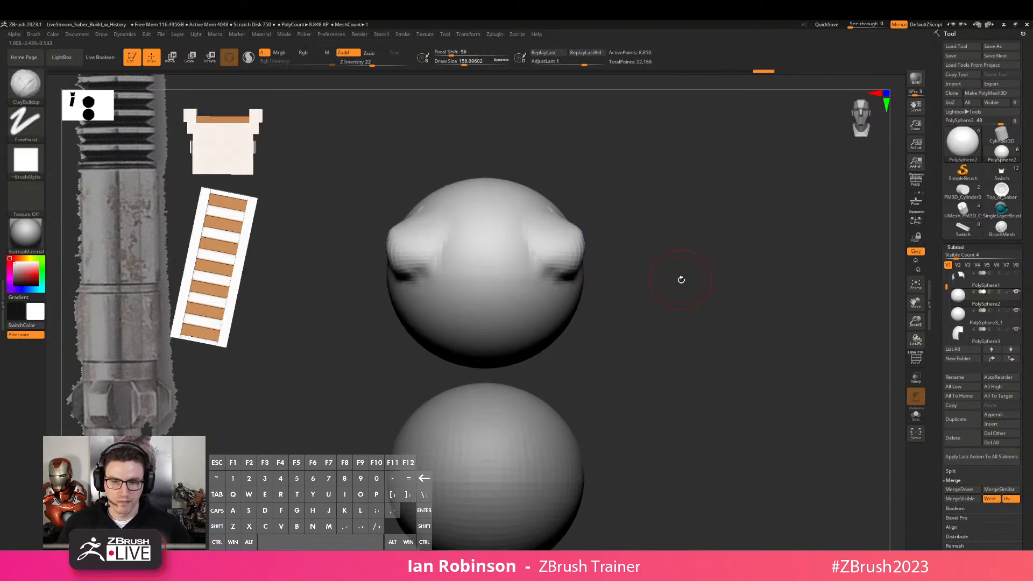
drag(726, 260, 563, 253)
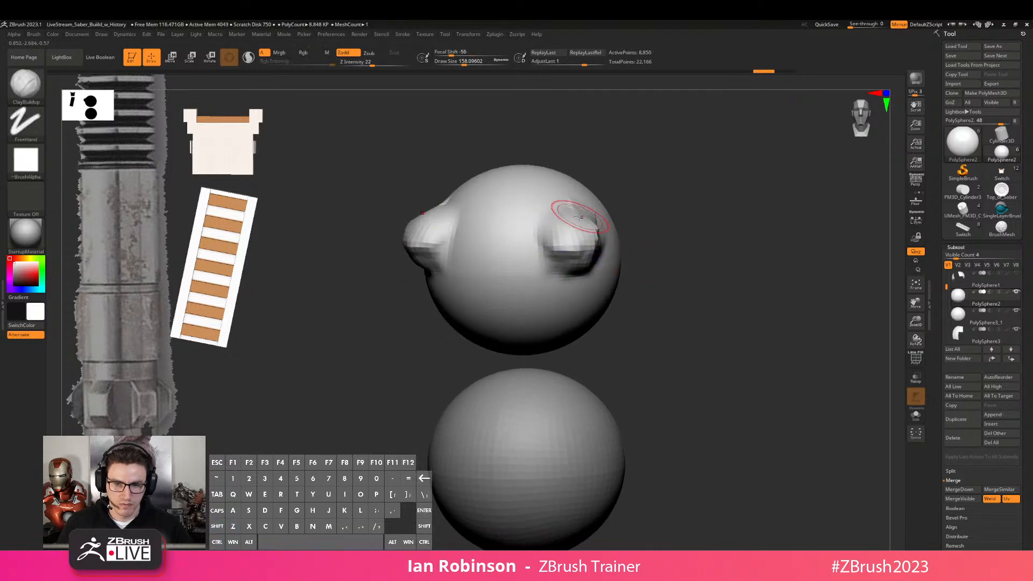
drag(584, 216, 560, 230)
drag(703, 226, 715, 212)
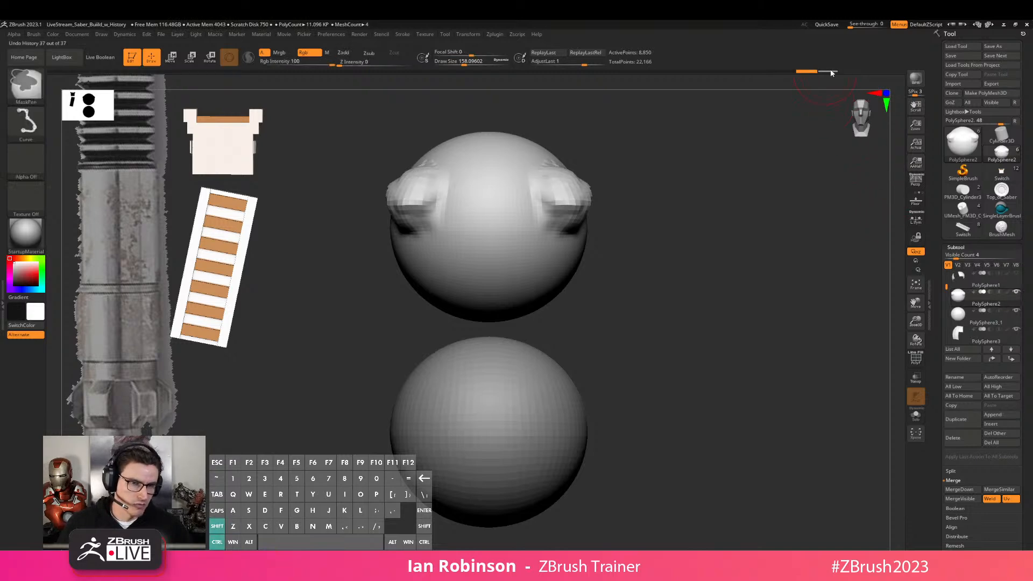
Flag PolySphere2 and PolySphere3 as Start subtools so that PolySphere2 groups with only PolySphere3_1
click(967, 436)
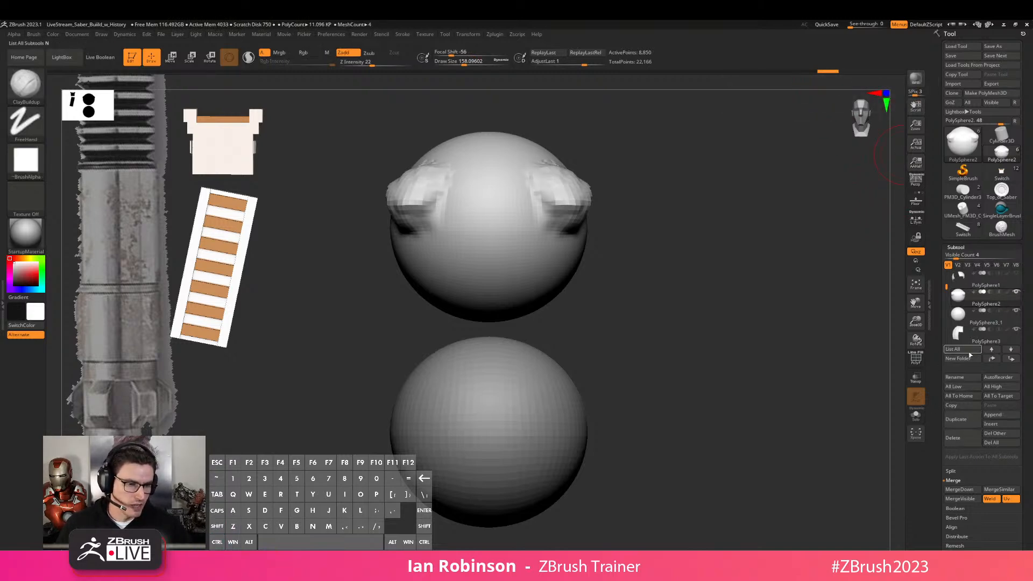
click(1017, 312)
click(974, 294)
drag(947, 285, 947, 292)
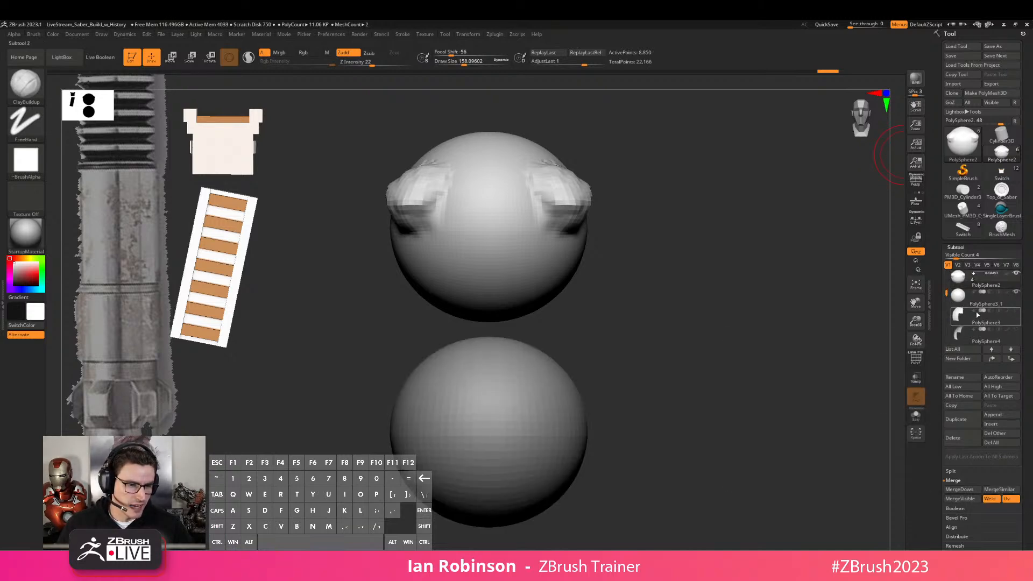
click(971, 295)
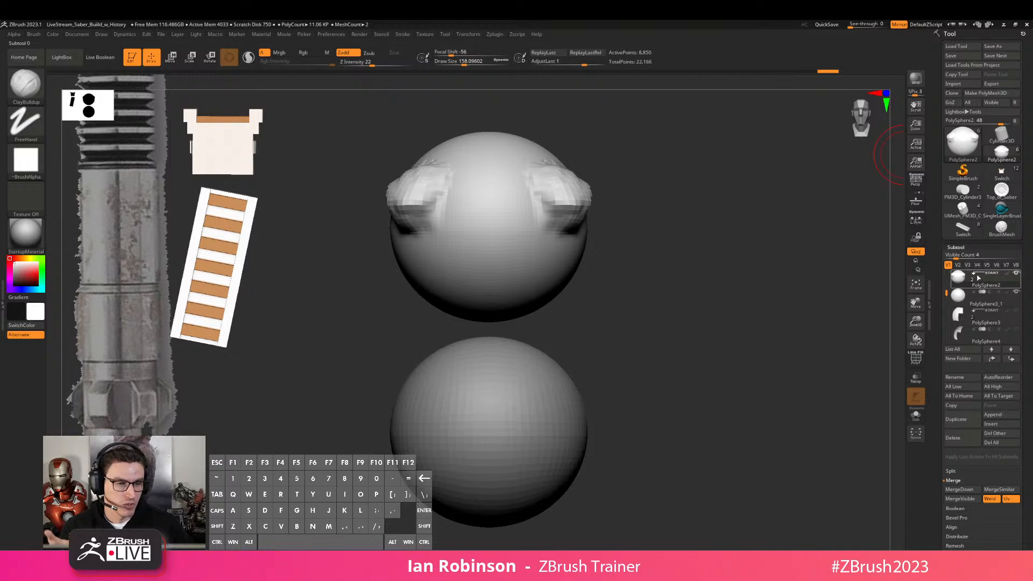
mouse_move(978, 278)
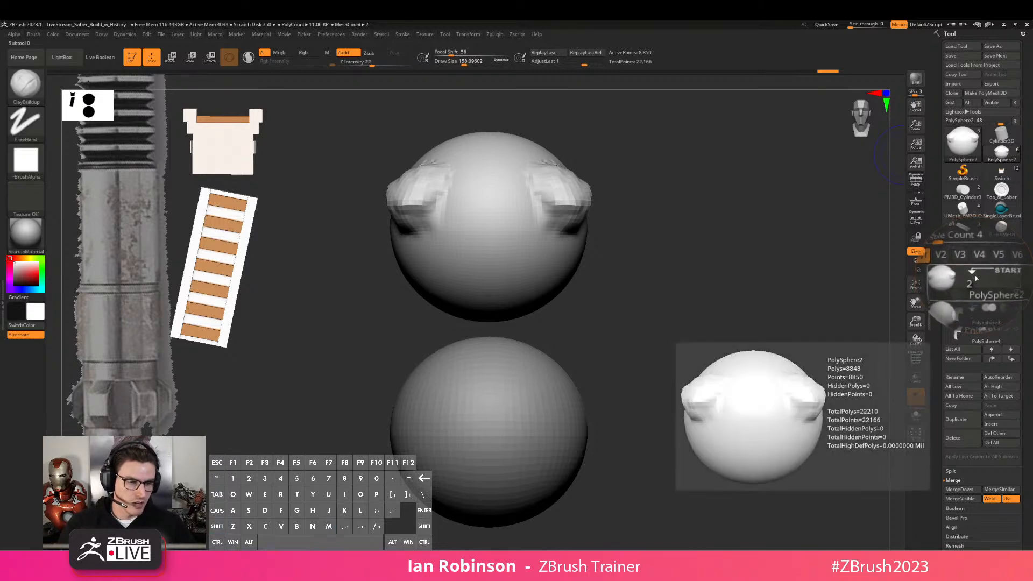
mouse_move(977, 312)
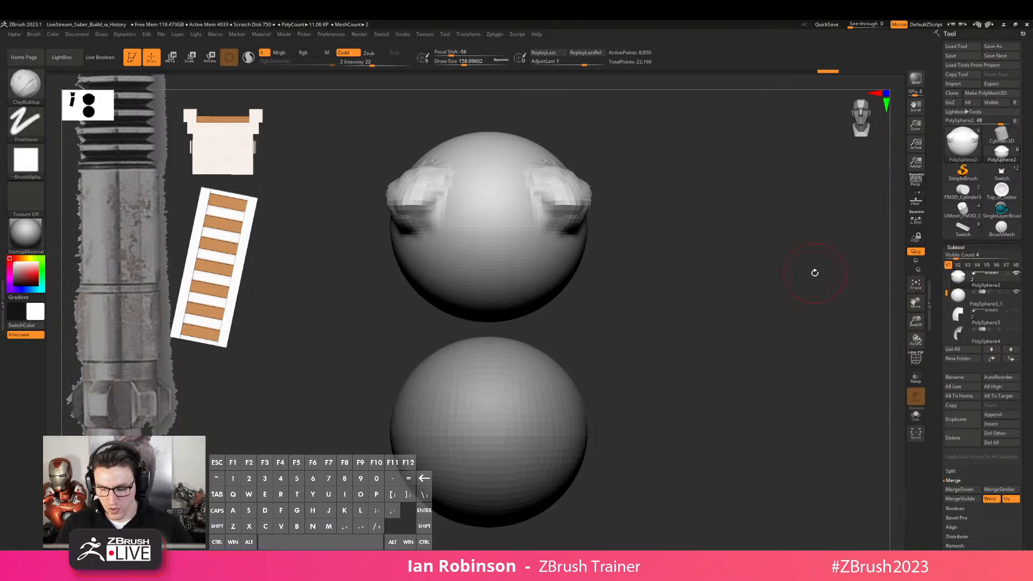
Group PolySphere2 and PolySphere3_1 in a new subtool folder named ";lkgnjs"
key(ctrl+f)
text(;lkgnjs)
key(Return)
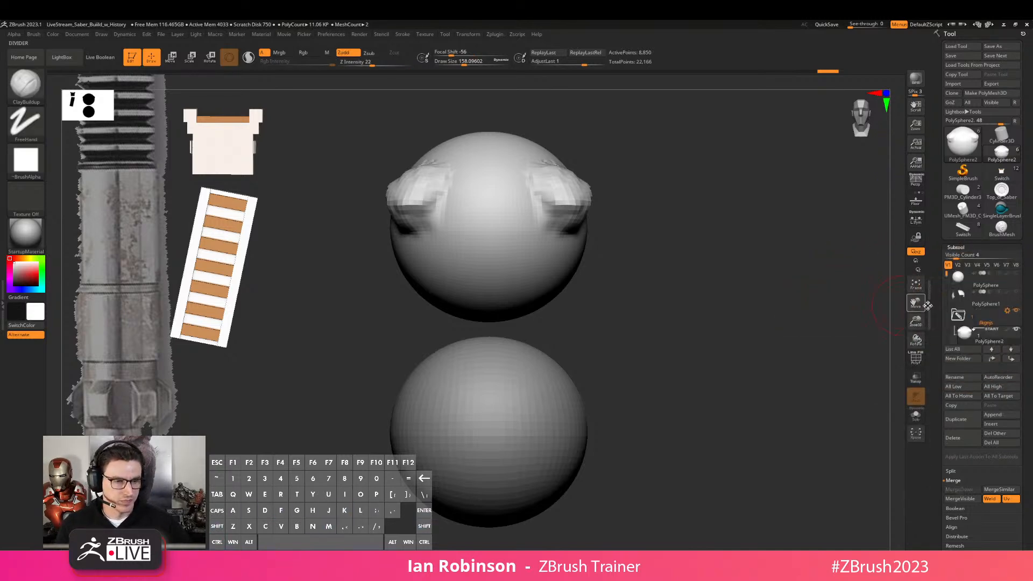
scroll(968, 311, down, 2)
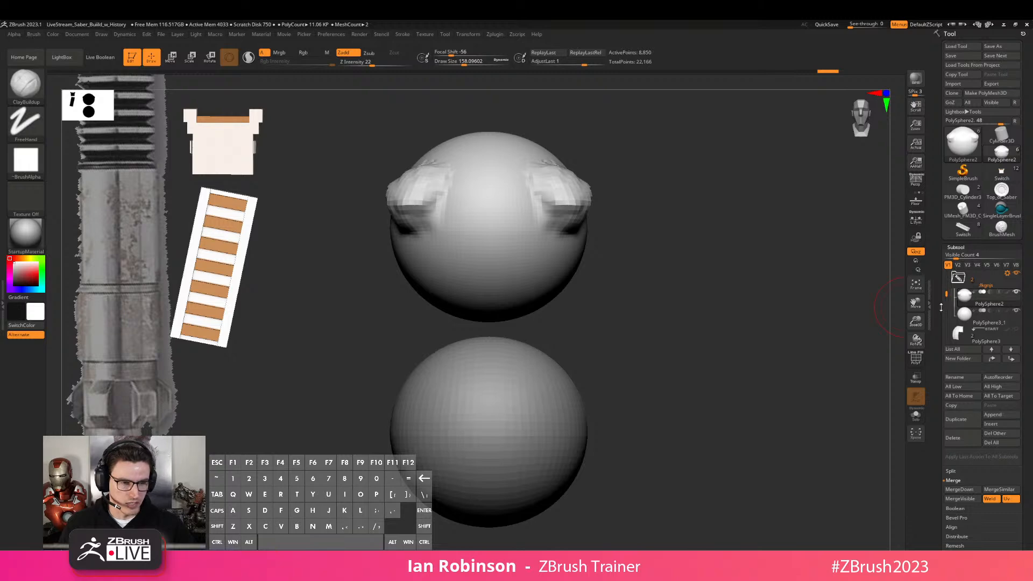
Move the sculpted sphere PolySphere2 straight up, farther away from the plain sphere below it
alt+drag(729, 286, 719, 323)
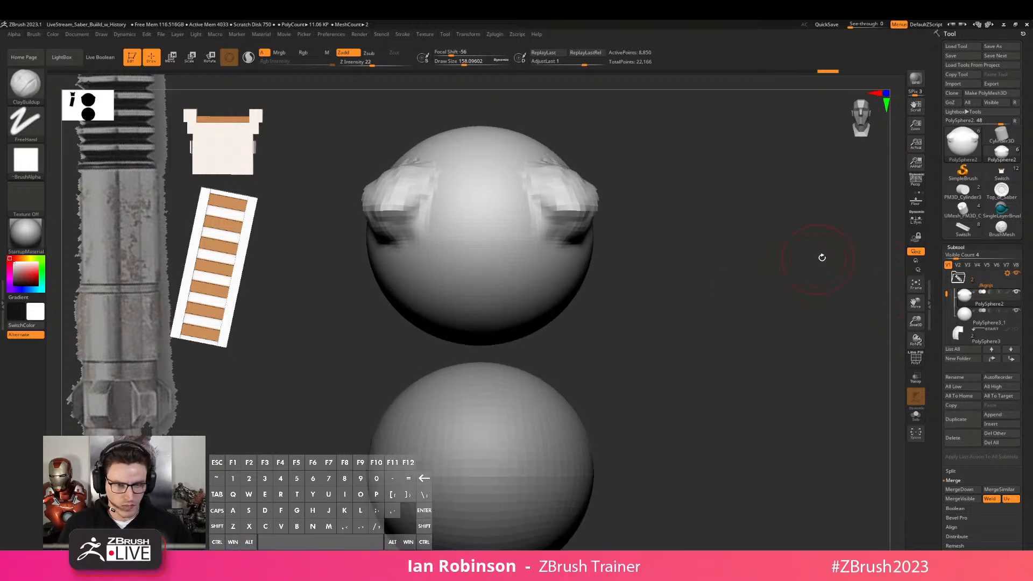
alt+drag(777, 358, 745, 353)
key(w)
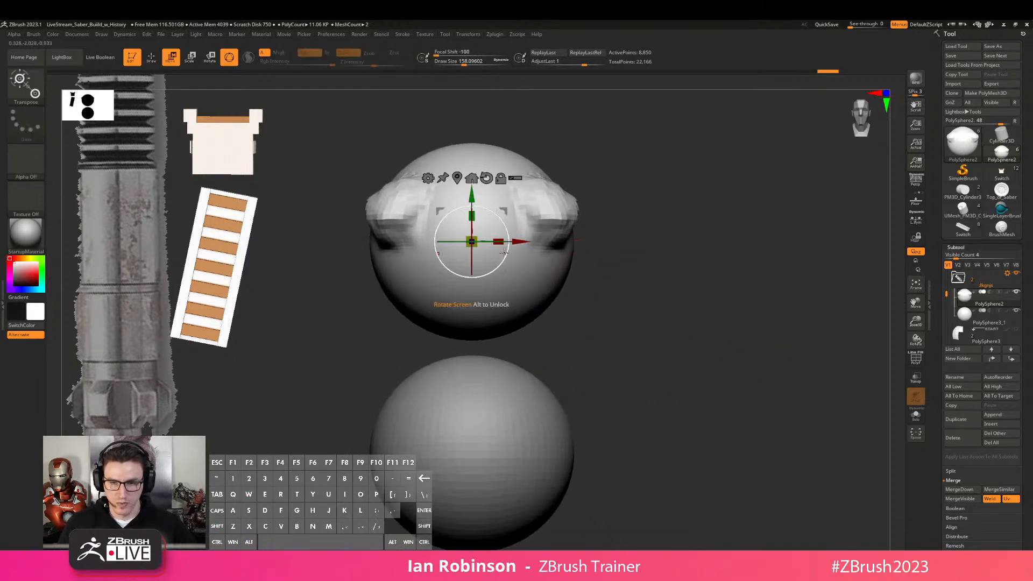
drag(471, 195, 471, 170)
Select the plain lower sphere PolySphere3_1 and run Project All on it with a distance of 0.02
alt+click(555, 387)
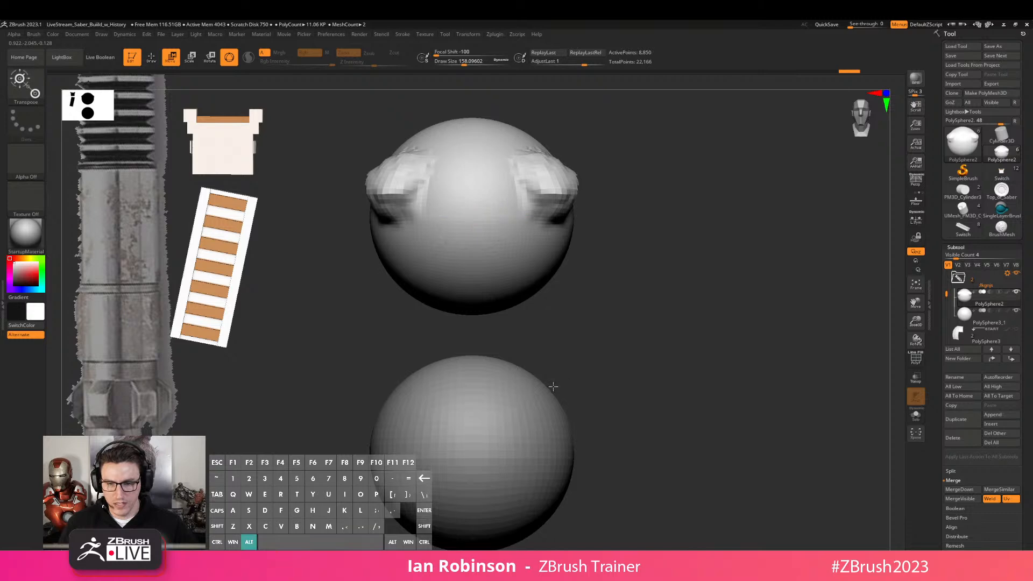
alt+click(555, 387)
key(q)
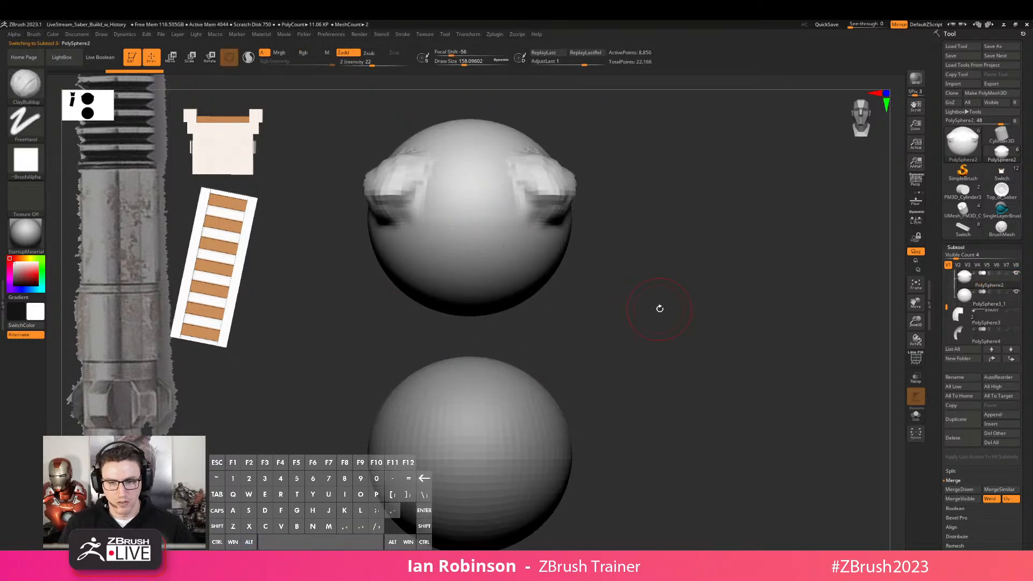
alt+drag(659, 308, 682, 267)
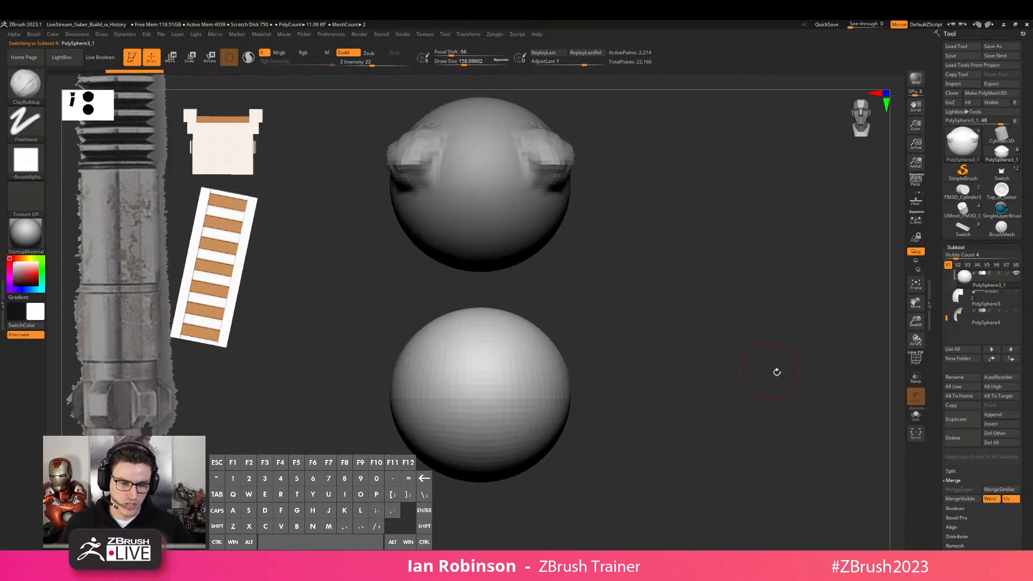
scroll(970, 476, down, 3)
click(972, 478)
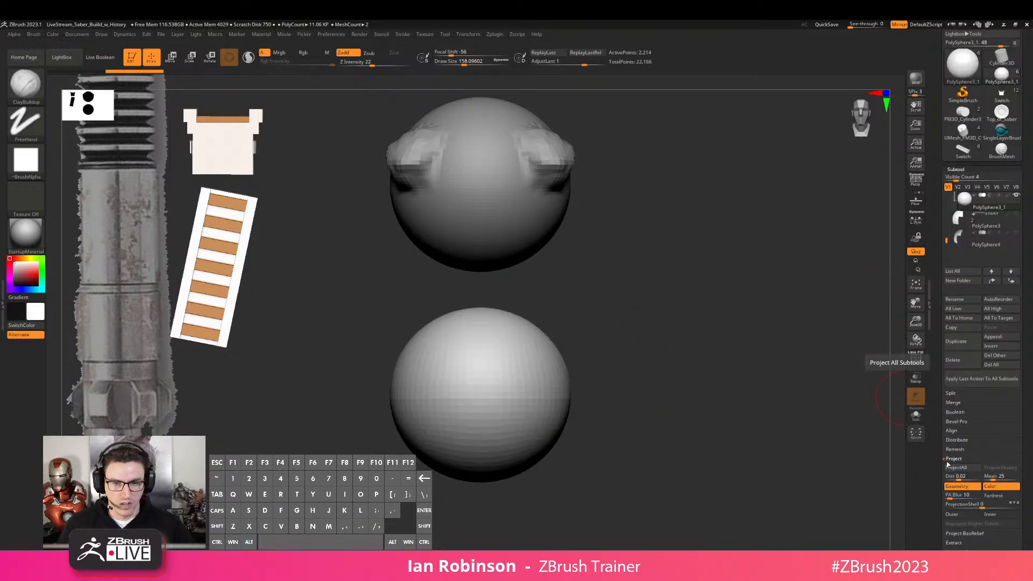
click(963, 467)
mouse_move(710, 317)
mouse_down()
mouse_move(659, 323)
mouse_move(712, 333)
mouse_move(715, 346)
mouse_move(695, 302)
mouse_up()
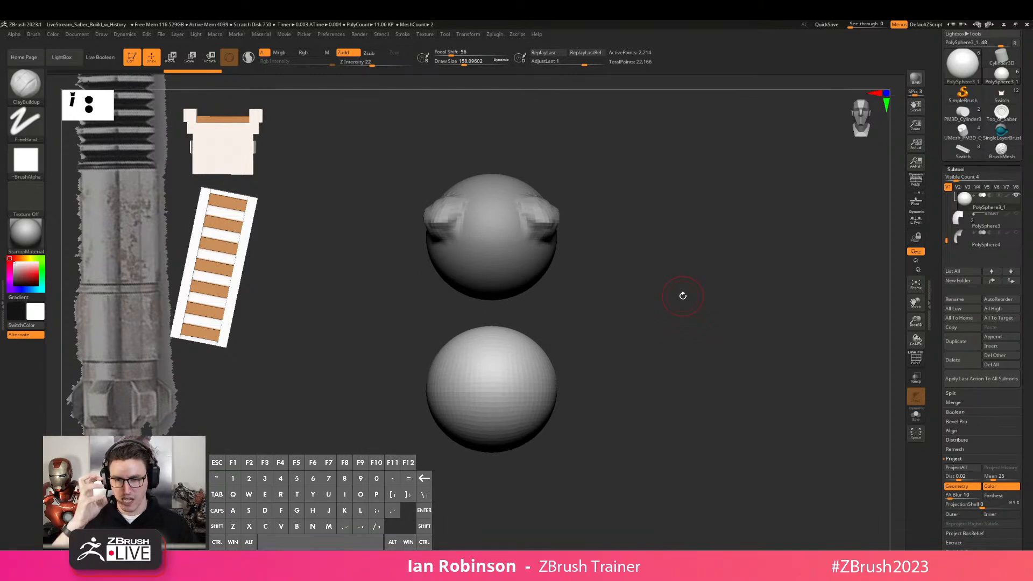
Select the sculpted sphere PolySphere2 and reposition it directly over the plain sphere, then return to Draw mode
key(w)
alt+click(538, 265)
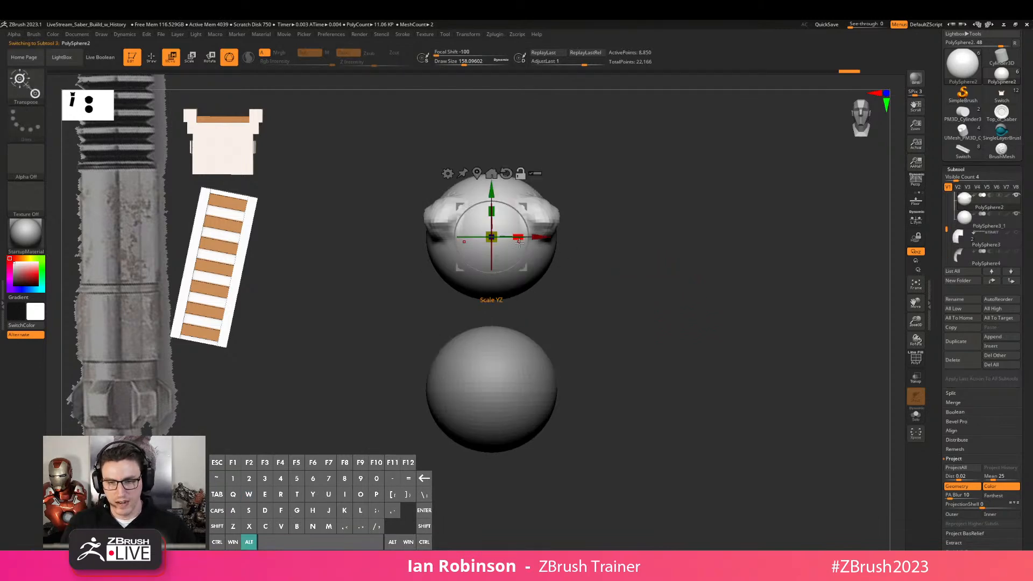
click(491, 173)
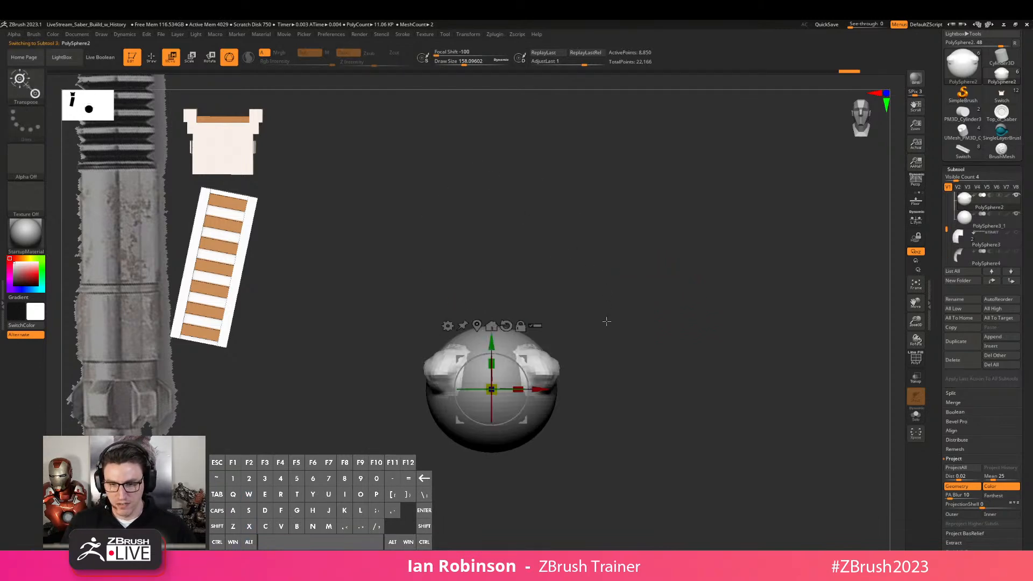
key(q)
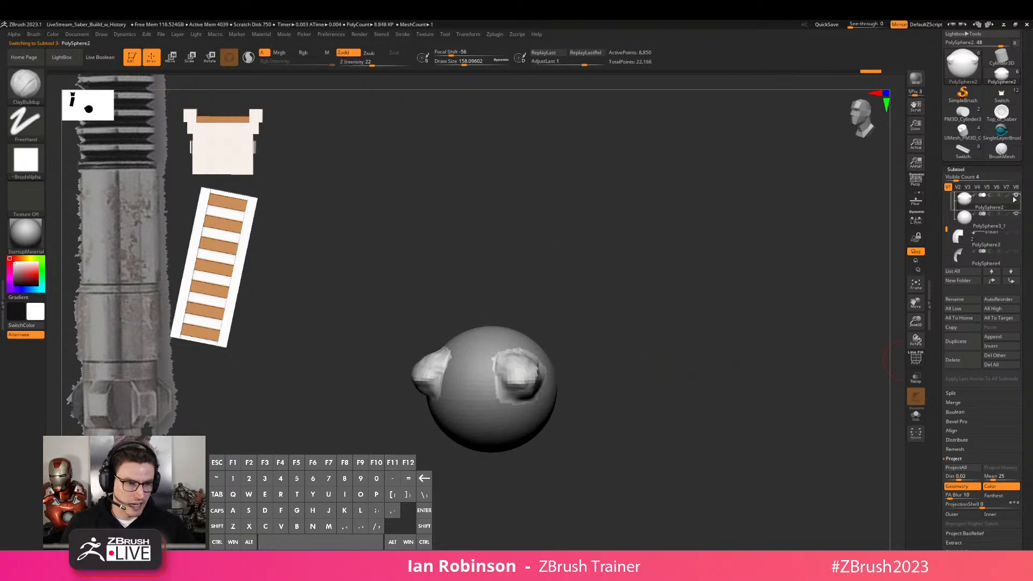
Make PolySphere3_1 the active subtool, keep PolySphere2 visible, and isolate the active sphere with Solo
click(1015, 197)
click(1007, 224)
alt+drag(752, 312, 757, 339)
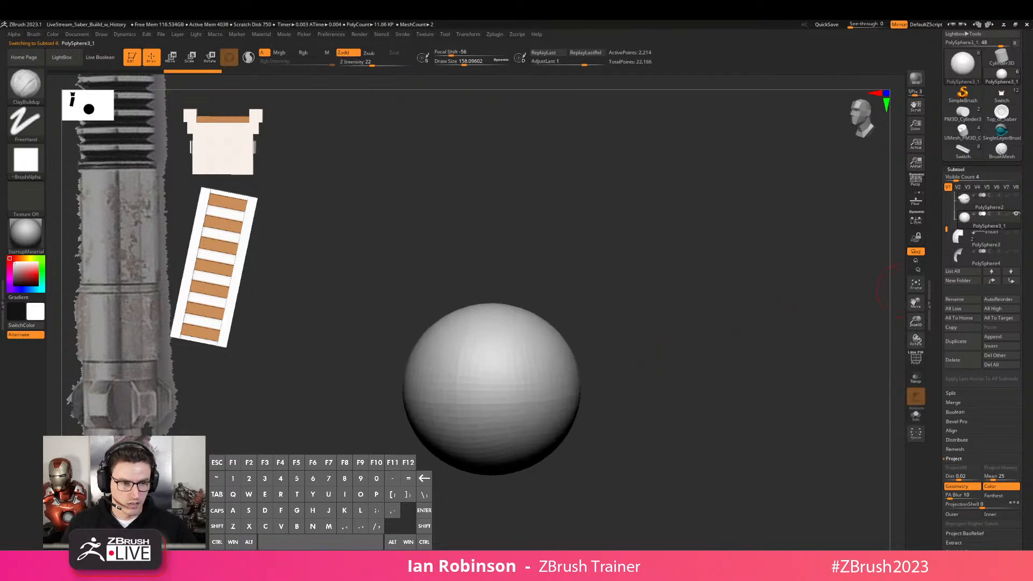
click(1016, 196)
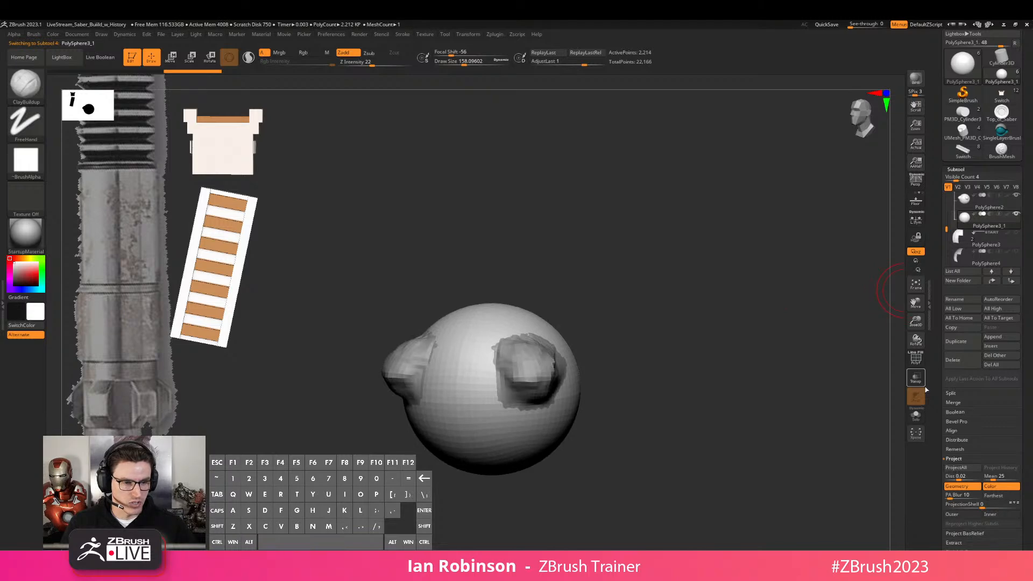
click(916, 417)
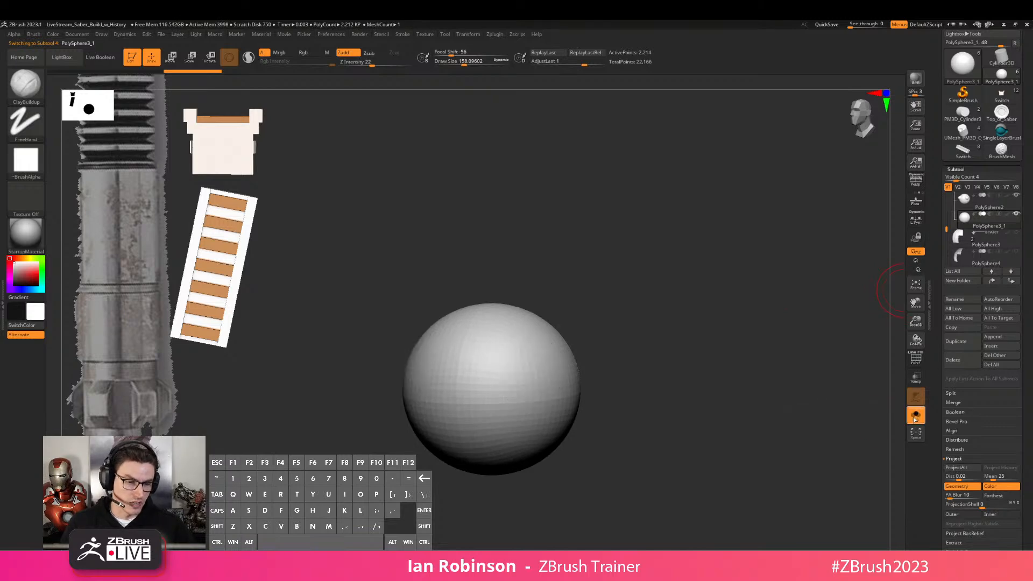
Try projecting PolySphere2's sculpted shape onto PolySphere3_1 with Project All, subdividing twice and projecting again at each level
click(948, 469)
drag(715, 339, 678, 358)
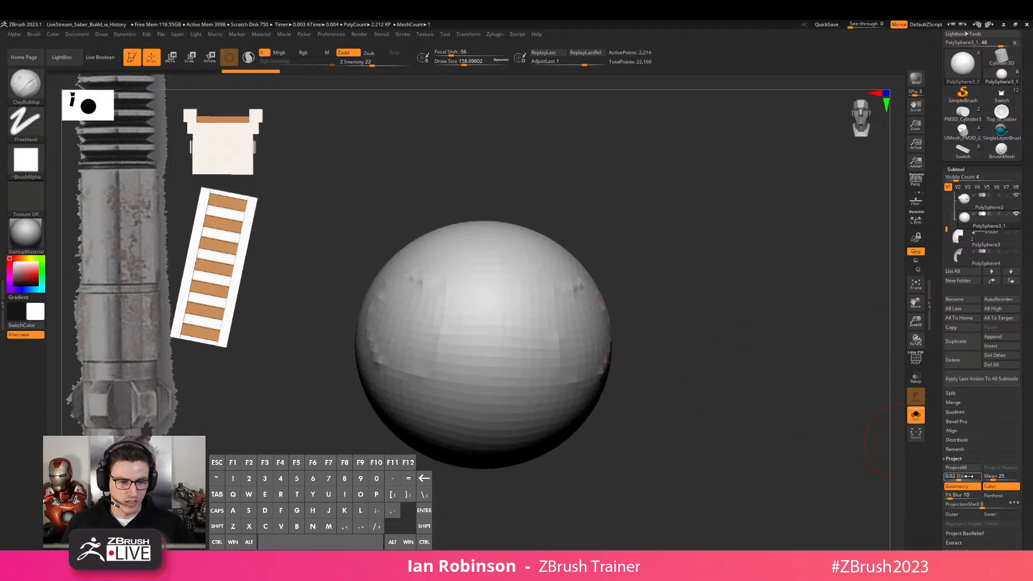
key(ctrl+d)
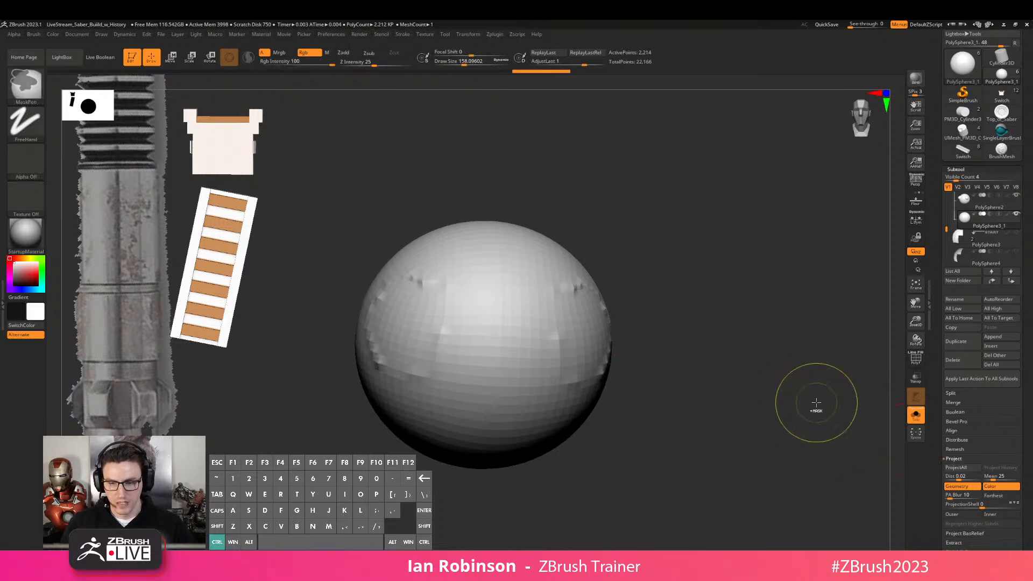
click(955, 468)
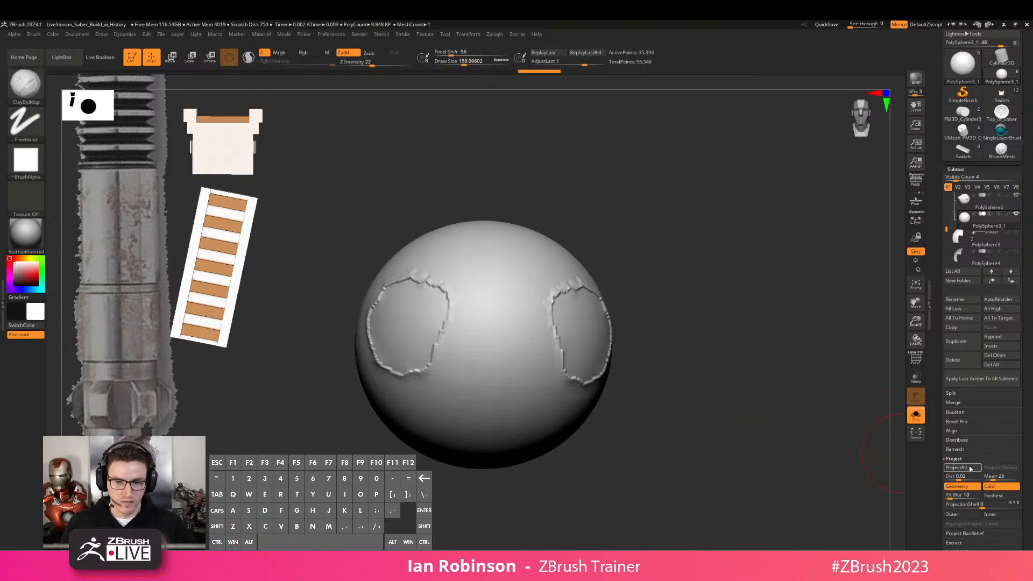
drag(777, 373, 737, 371)
key(ctrl+d)
click(942, 468)
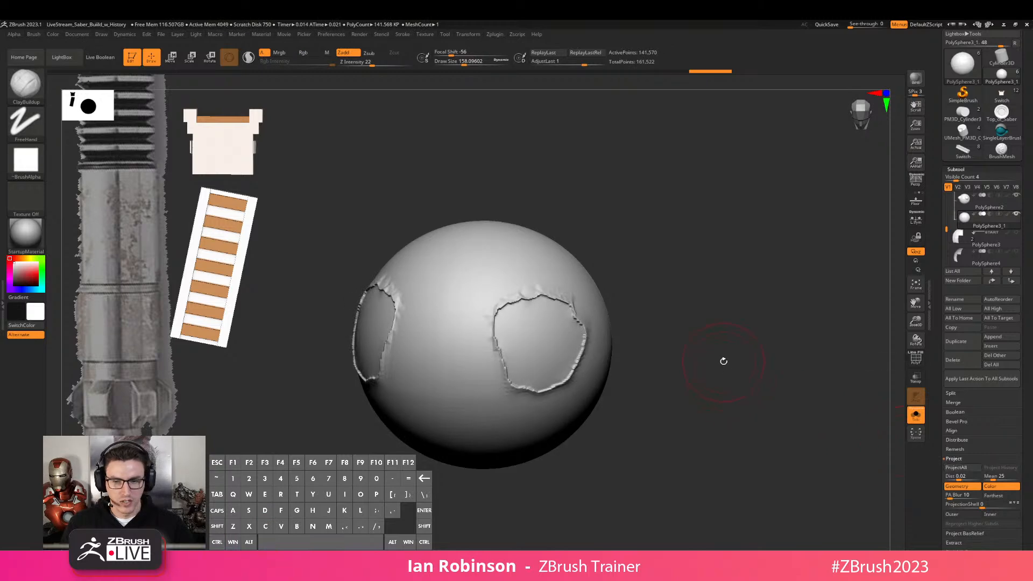
Undo the subdivisions and Project All operations on PolySphere3_1 back to the plain low-resolution sphere
key(ctrl+z)
key(ctrl+z)
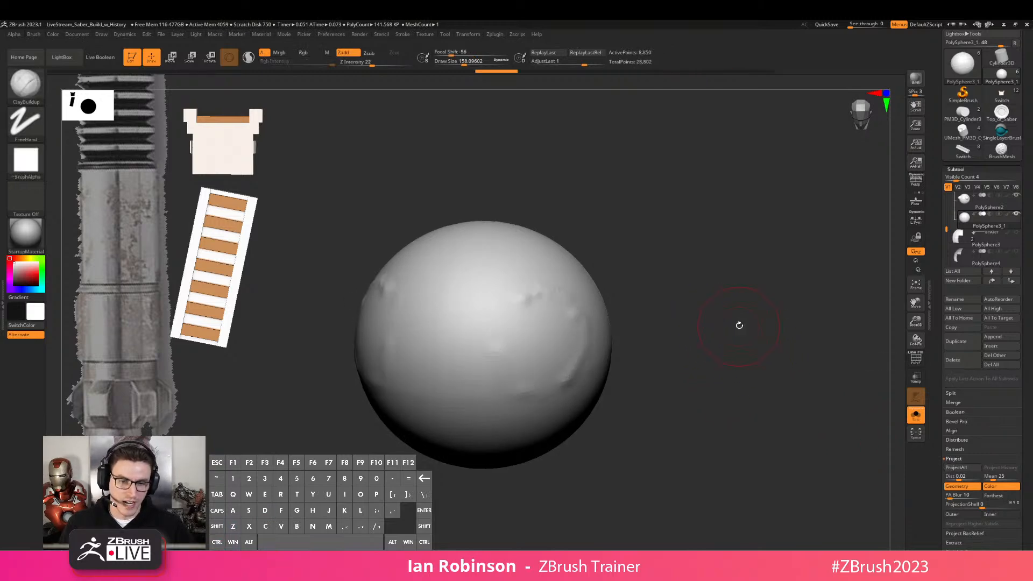
key(ctrl+z)
key(ctrl+z)
key(ctrl+z)
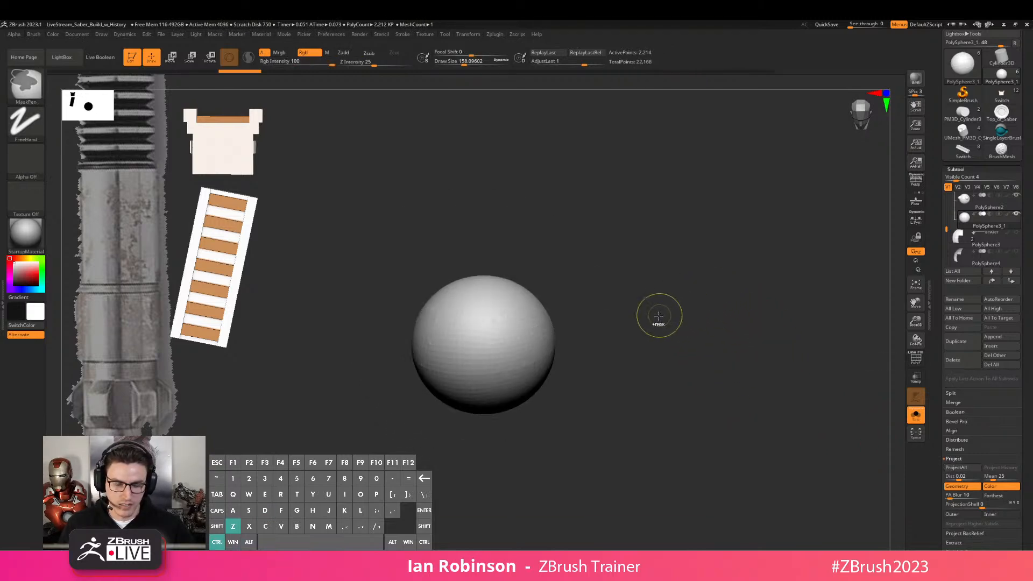
Smooth the side bumps on PolySphere2 with a draw size of about 262 and mark that undo history state for projection
click(1015, 202)
mouse_move(626, 284)
mouse_down()
mouse_move(586, 291)
mouse_move(509, 333)
mouse_move(516, 329)
mouse_up()
key(s)
mouse_move(620, 350)
shift+mouse_down()
mouse_move(655, 323)
mouse_move(665, 336)
shift+mouse_up()
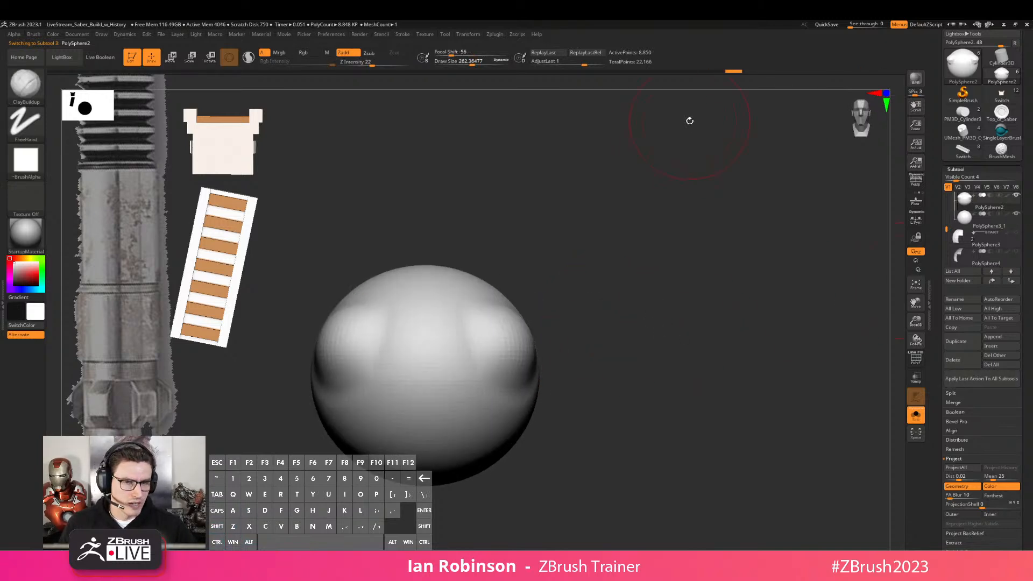
ctrl+click(733, 72)
Display the wireframe and compare the topology of PolySphere2 and PolySphere3_1, ending with PolySphere3_1 selected
key(shift+f)
key(shift+f)
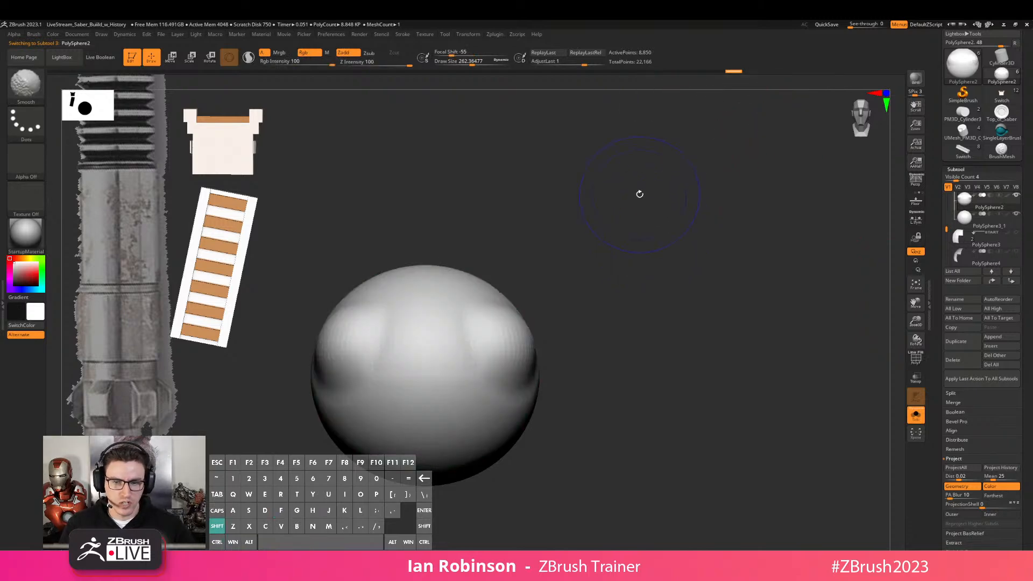
key(shift+f)
click(989, 219)
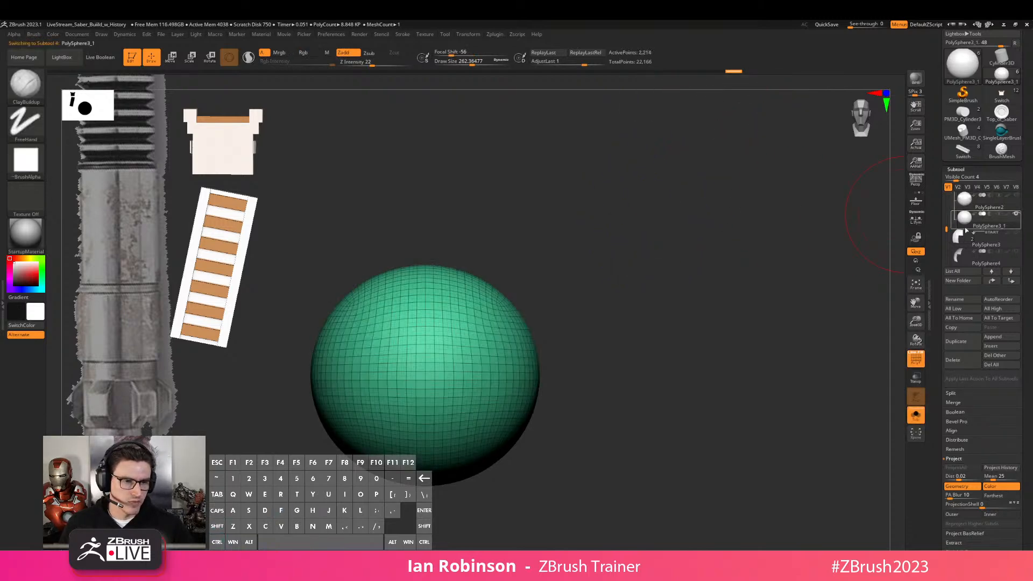
key(shift)
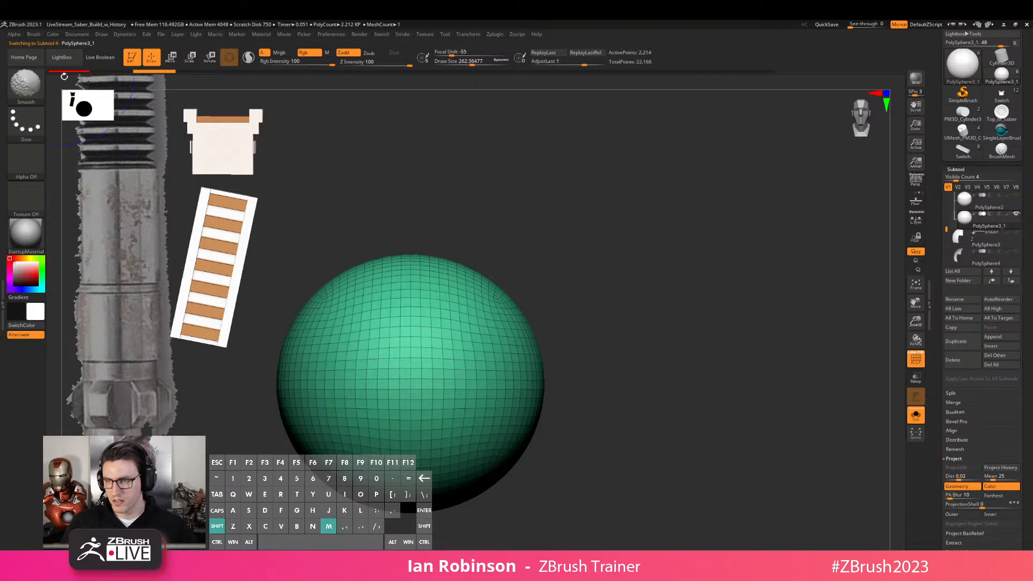
mouse_move(574, 308)
alt+mouse_down()
mouse_move(565, 293)
mouse_move(587, 274)
alt+mouse_up()
drag(587, 274, 574, 302)
key(shift)
Subdivide PolySphere3_1 twice and turn off the wireframe display
key(ctrl+d)
key(ctrl+d)
key(shift+f)
key(shift+f)
key(shift+f)
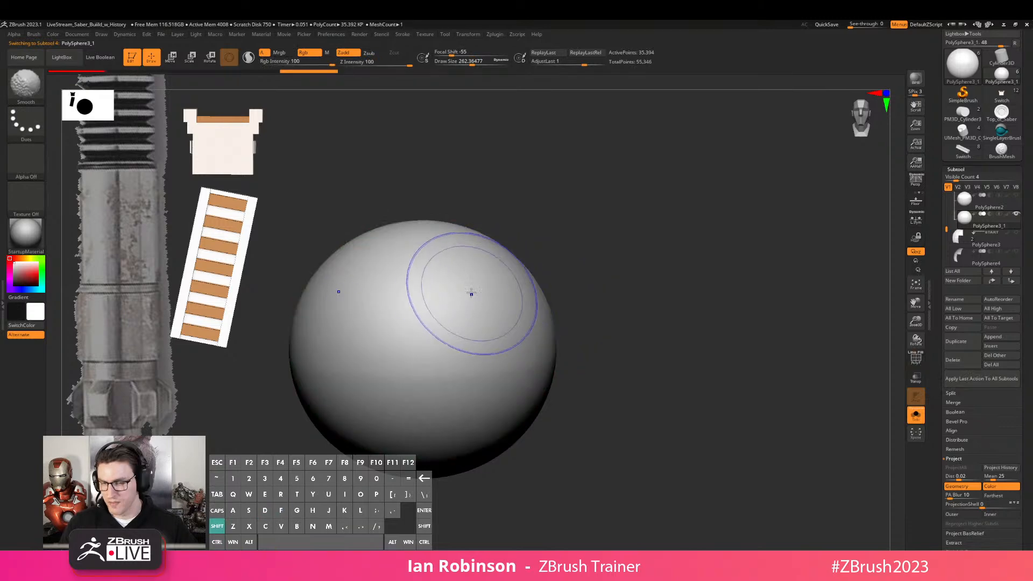
key(shift)
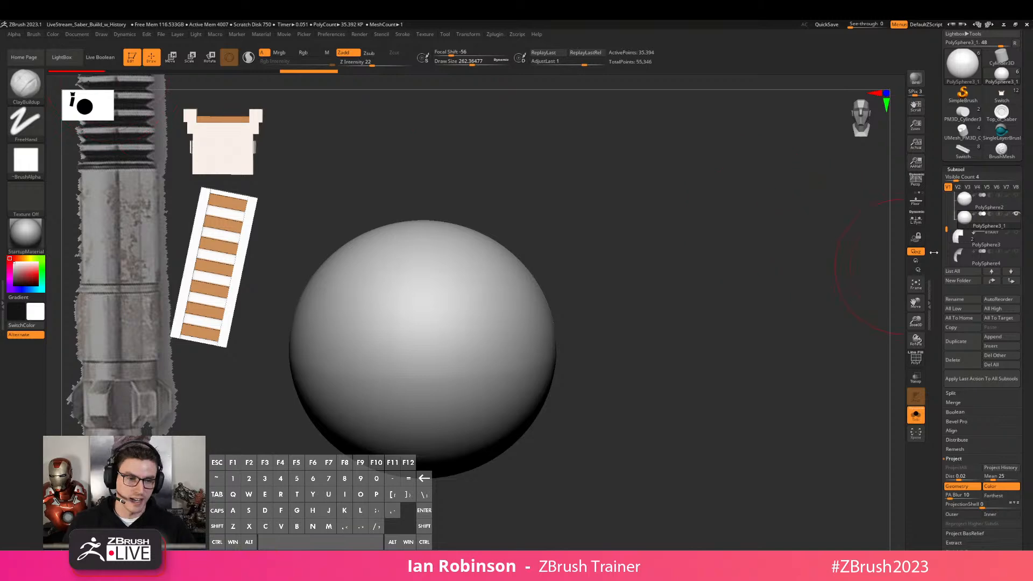
Carve two mirrored vertical grooves into the front of PolySphere2 using the DamStandard brush at a draw size of about 124
click(963, 203)
drag(754, 258, 640, 242)
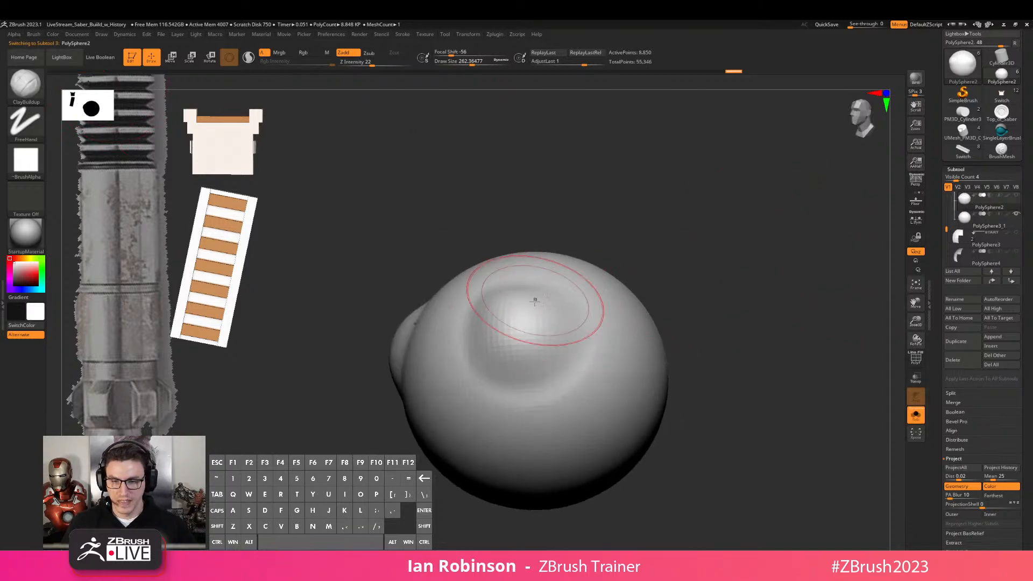
key(b)
key(d)
key(s)
mouse_move(665, 285)
mouse_down()
mouse_move(690, 275)
mouse_move(655, 362)
mouse_move(663, 321)
mouse_up()
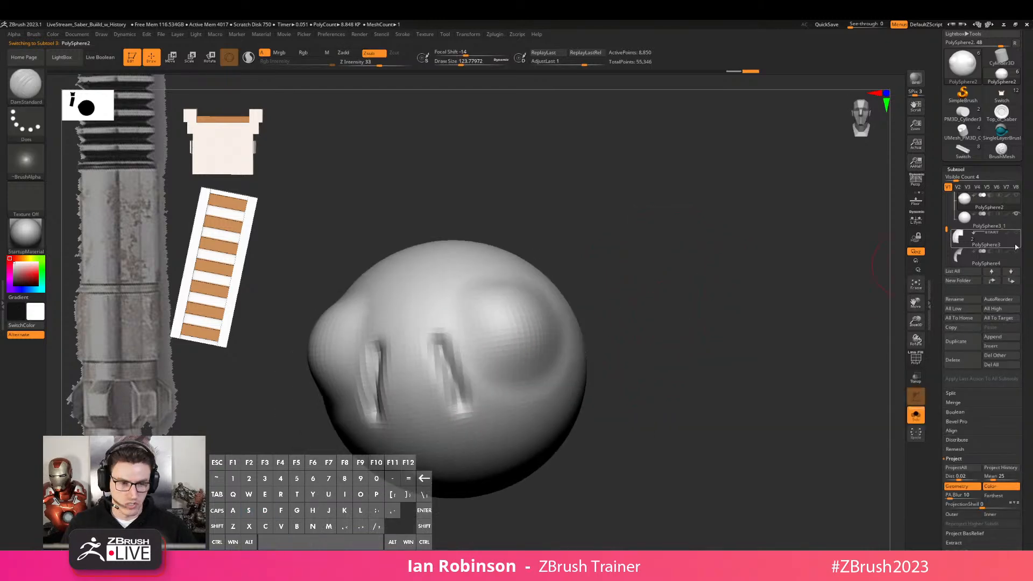
Mark PolySphere2's grooved undo history state as the source, then run Project History on PolySphere3_1 and inspect the projected detail
ctrl+click(750, 72)
key(shift+f)
key(shift+f)
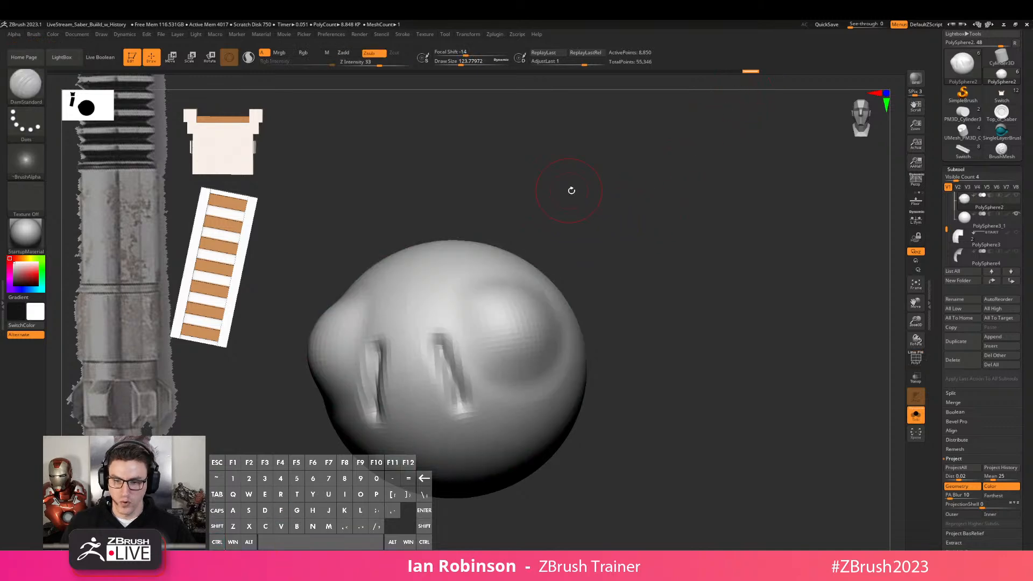
click(958, 228)
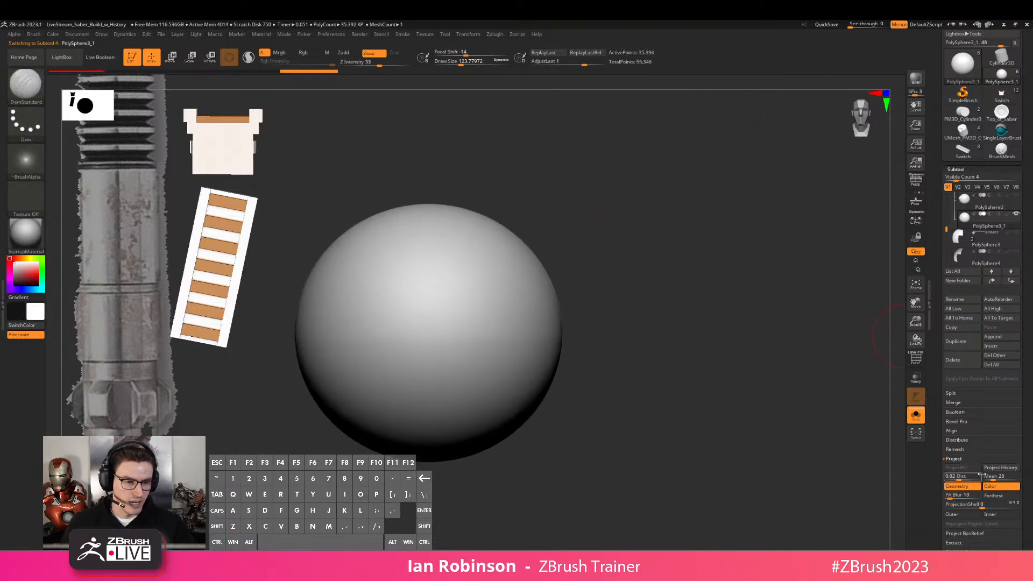
click(999, 468)
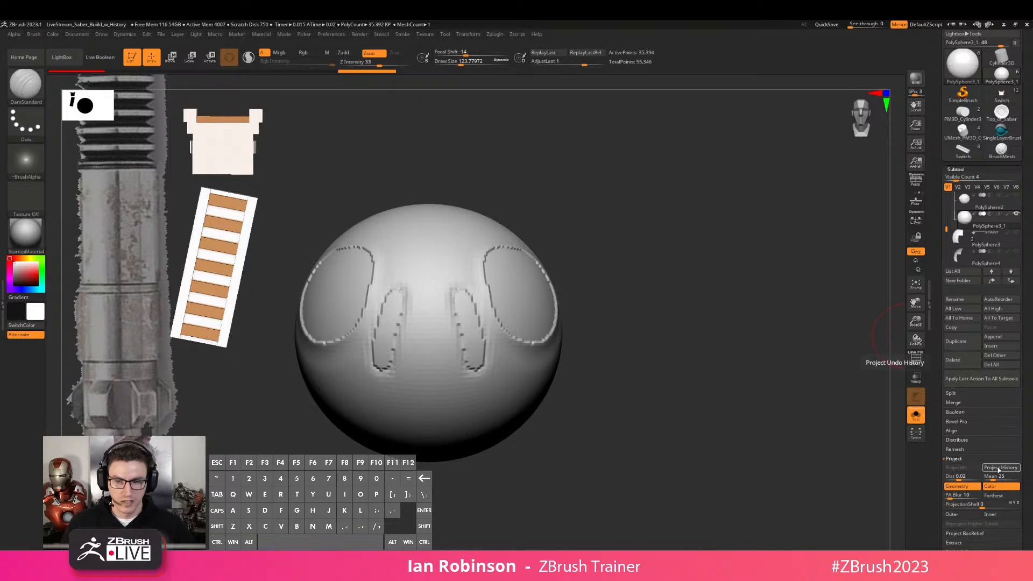
drag(812, 436, 750, 422)
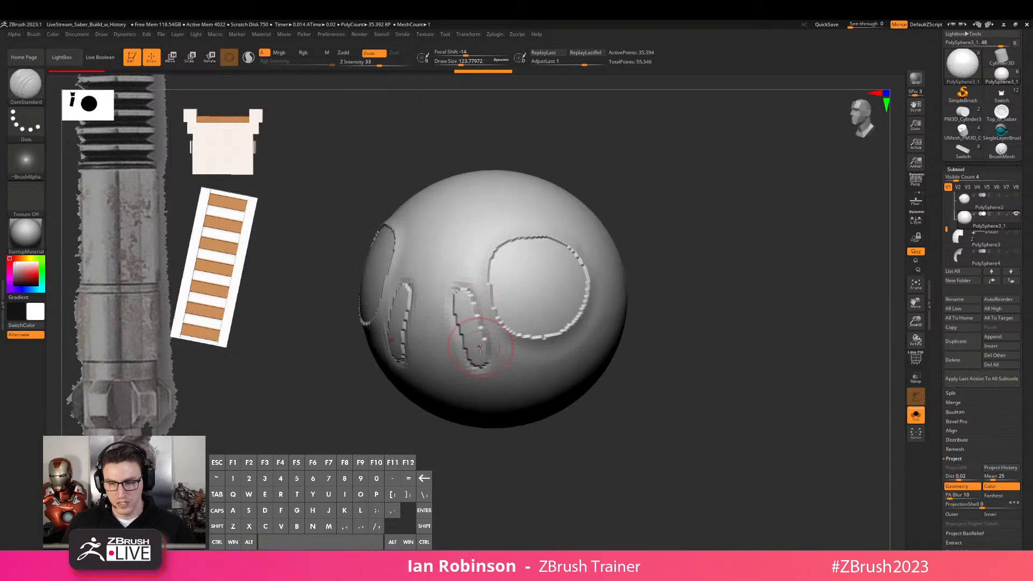
drag(777, 341, 806, 329)
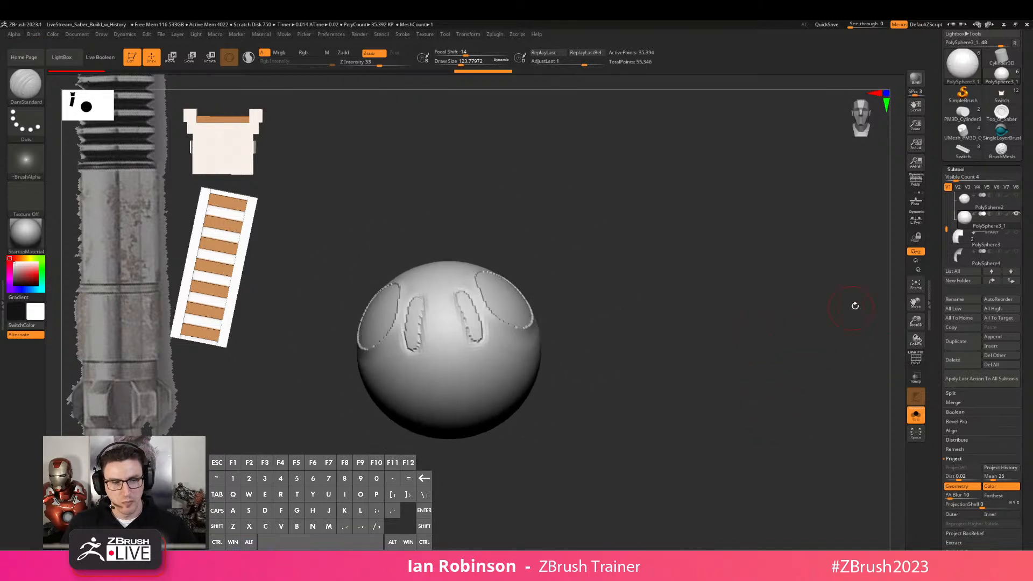
drag(944, 229, 945, 202)
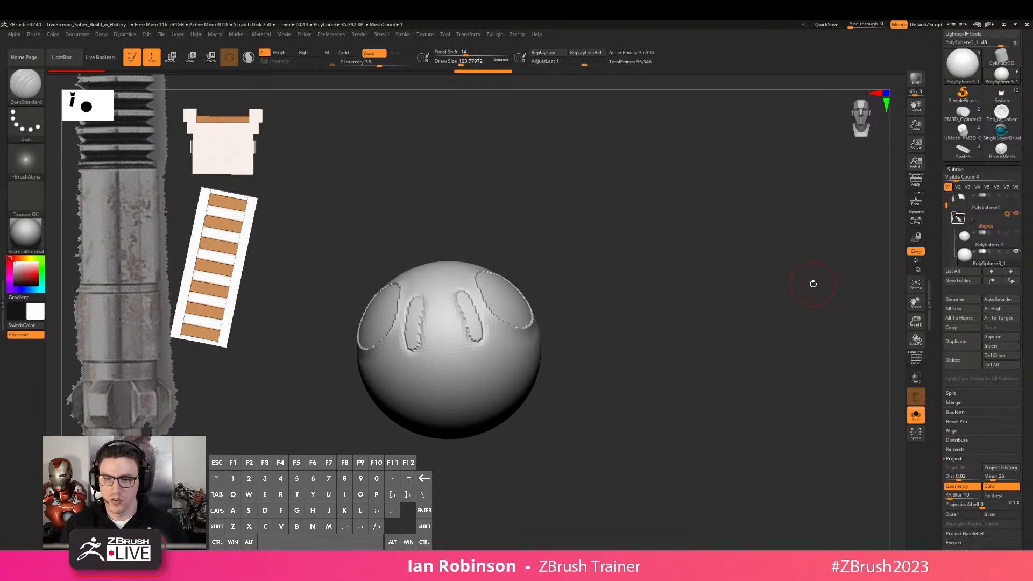
Select PolySphere2, switch to the Move brush at a draw size of about 212, and reselect PolySphere3_1
alt+drag(723, 245, 598, 318)
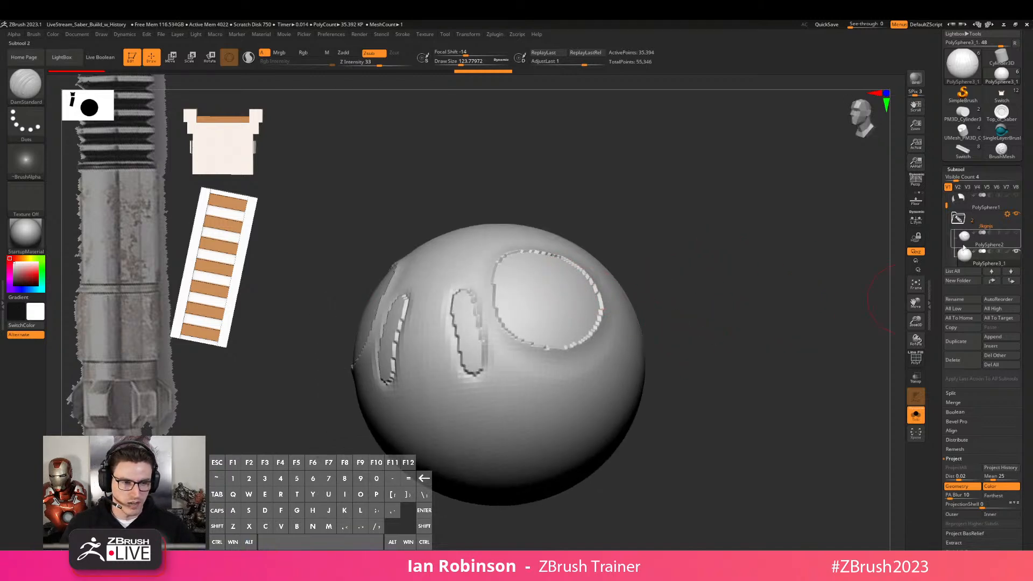
click(983, 241)
drag(778, 304, 604, 293)
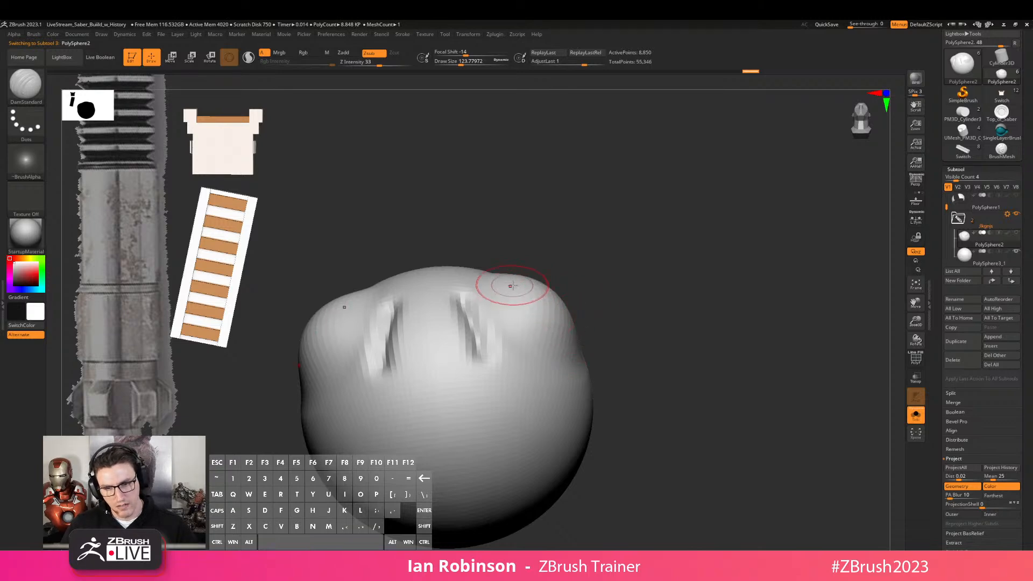
key(s)
click(553, 293)
drag(624, 328, 595, 301)
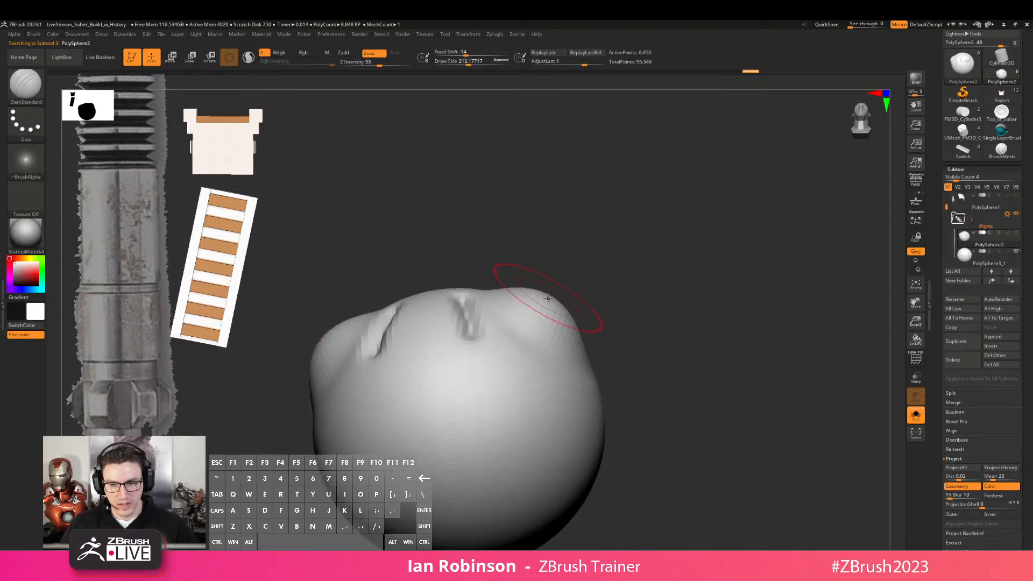
key(b)
key(m)
key(v)
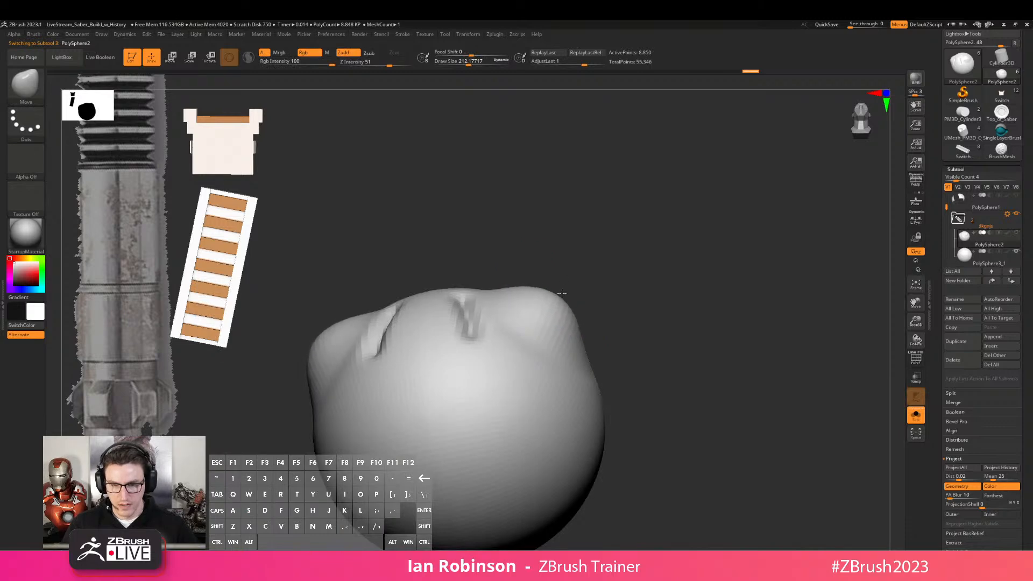
click(986, 259)
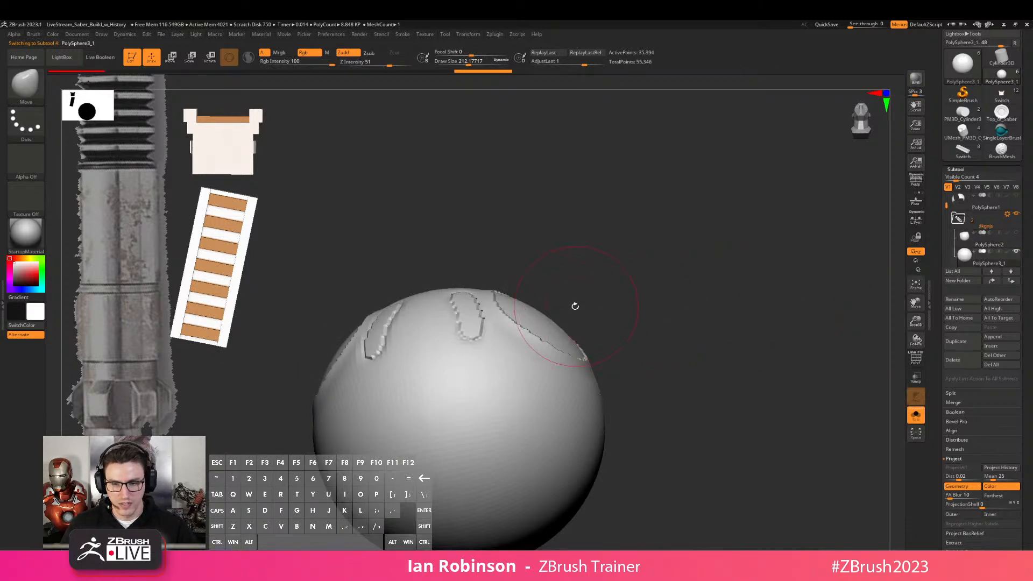
Pull two mirrored bumps out of the upper sides of PolySphere3_1 with the Move brush and smooth the grooves away
mouse_move(543, 318)
mouse_down()
mouse_move(556, 300)
mouse_move(526, 279)
mouse_move(585, 324)
mouse_up()
right_drag(585, 324, 595, 316)
drag(595, 316, 619, 289)
right_drag(620, 289, 641, 305)
drag(640, 305, 634, 293)
drag(584, 318, 562, 315)
right_drag(791, 309, 859, 267)
mouse_move(519, 340)
shift+mouse_down()
mouse_move(538, 327)
mouse_move(449, 332)
shift+mouse_up()
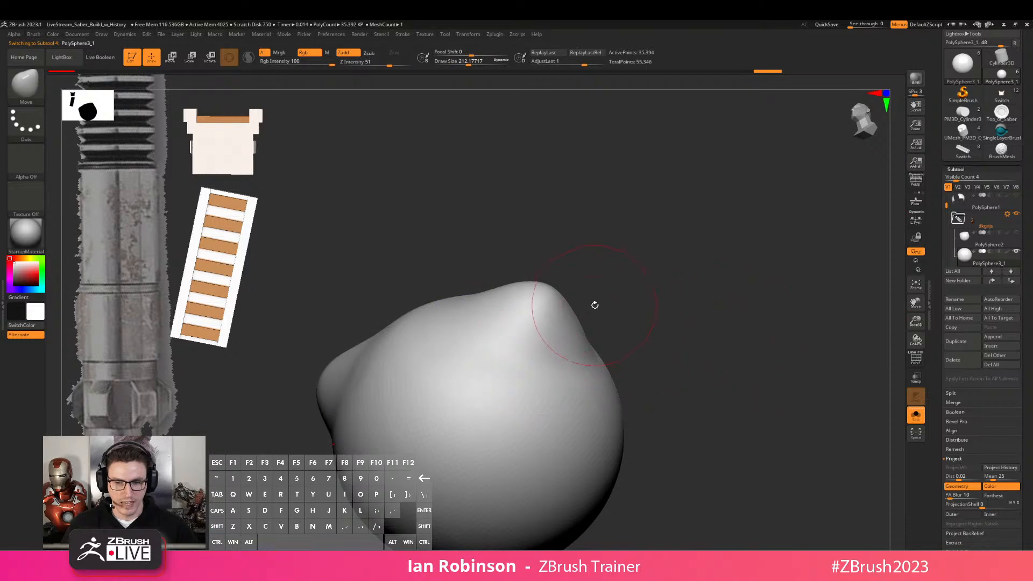
right_drag(589, 308, 645, 323)
right_drag(565, 300, 619, 274)
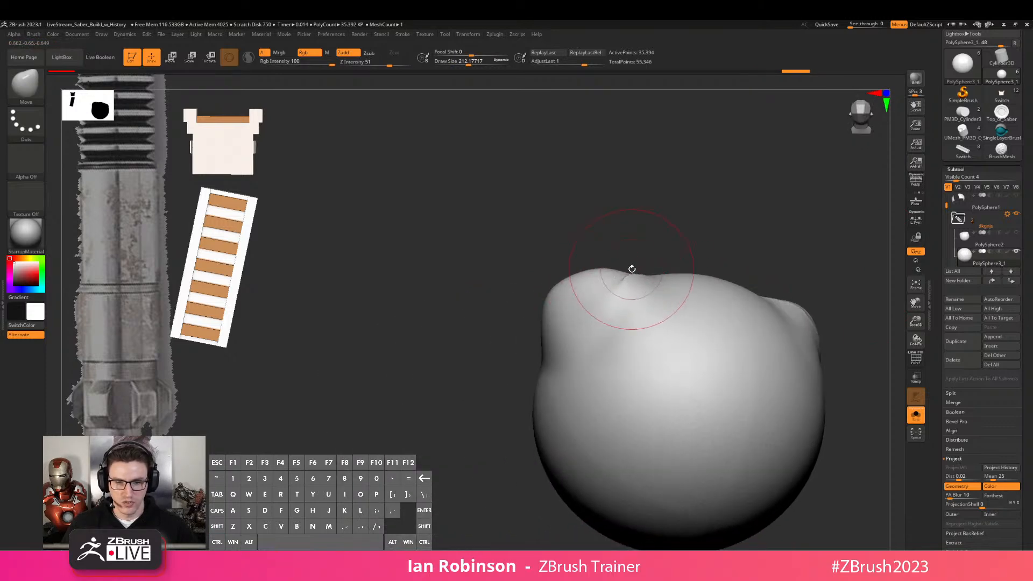
Run Project History on the reshaped PolySphere3_1 and inspect the projected outlines from several angles
right_drag(718, 267, 943, 431)
click(1001, 466)
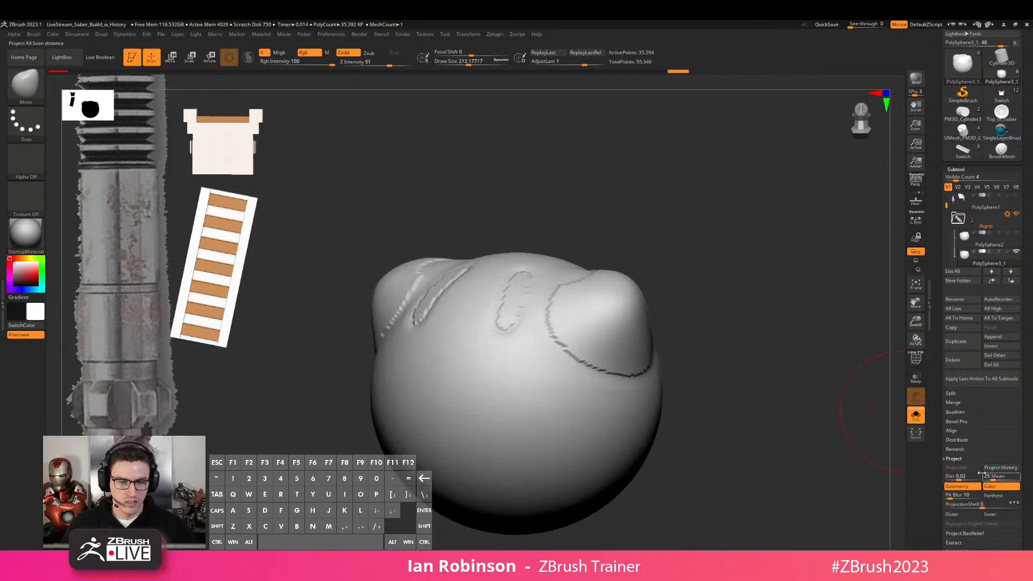
right_drag(800, 362, 729, 380)
right_drag(715, 339, 905, 300)
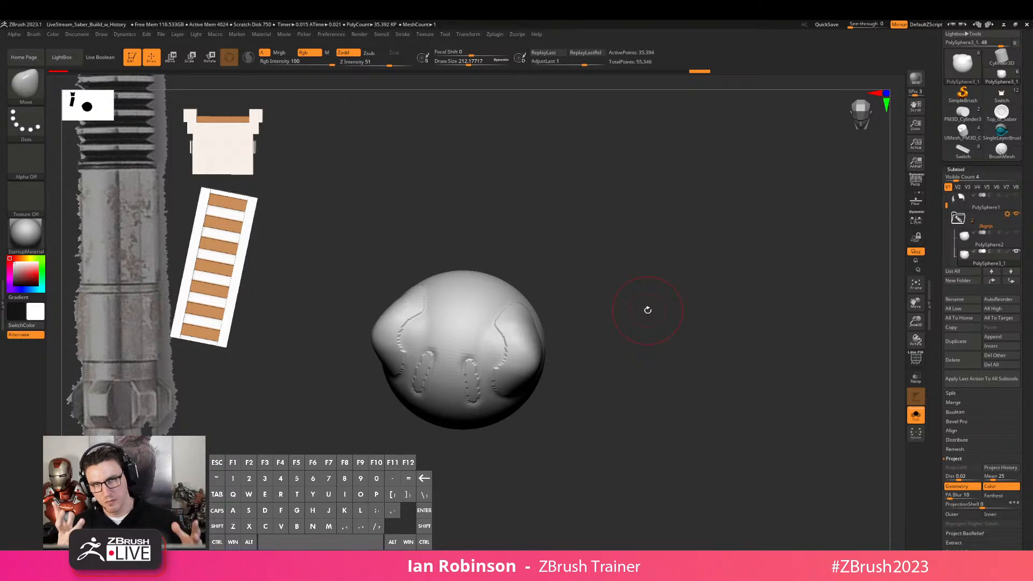
right_drag(637, 253, 836, 328)
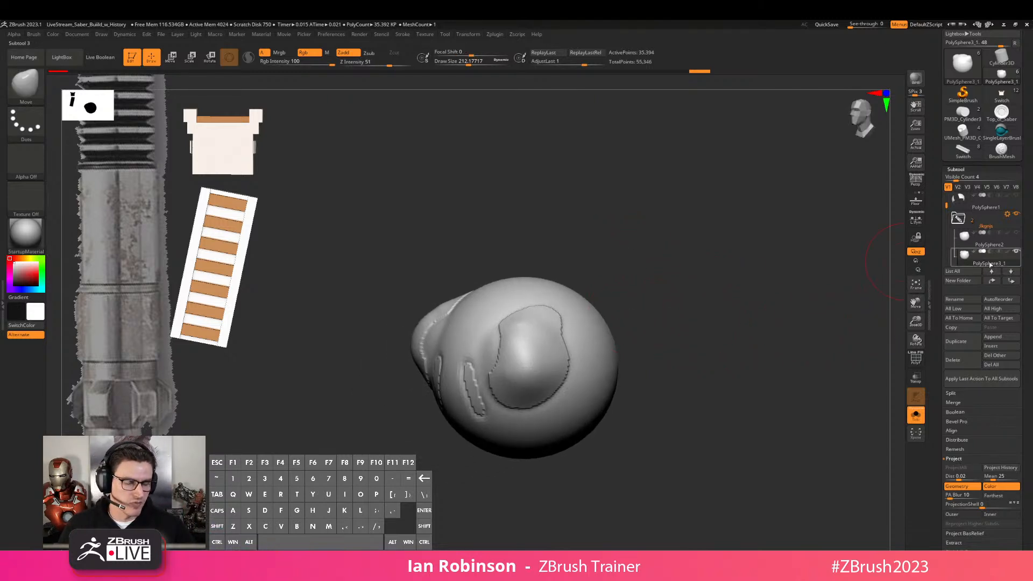
Collapse the spheres' subtool folder, load the Switch tool, and turn off Solo to show the whole lightsaber
click(957, 218)
right_drag(703, 316, 796, 318)
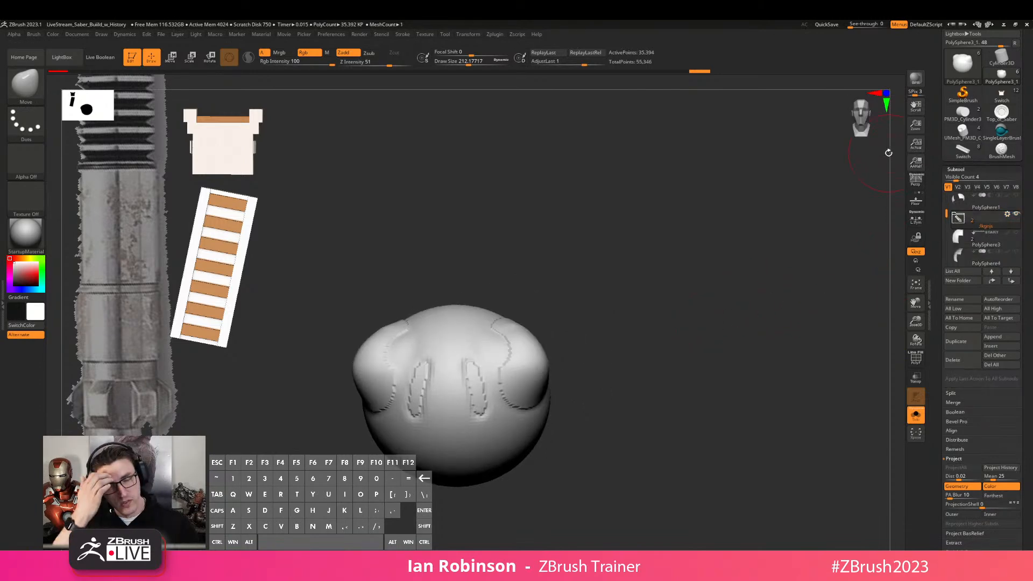
click(964, 152)
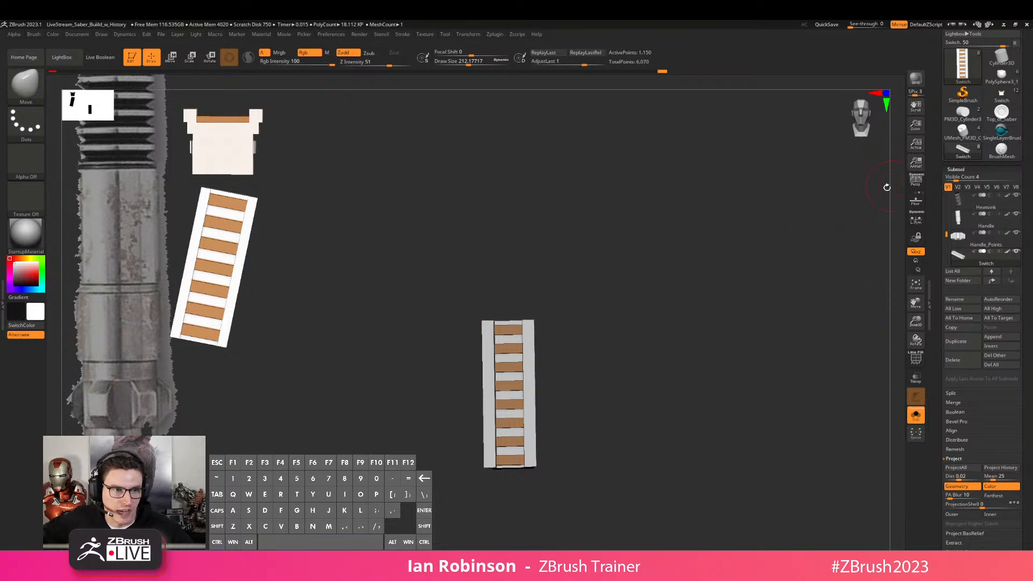
click(916, 414)
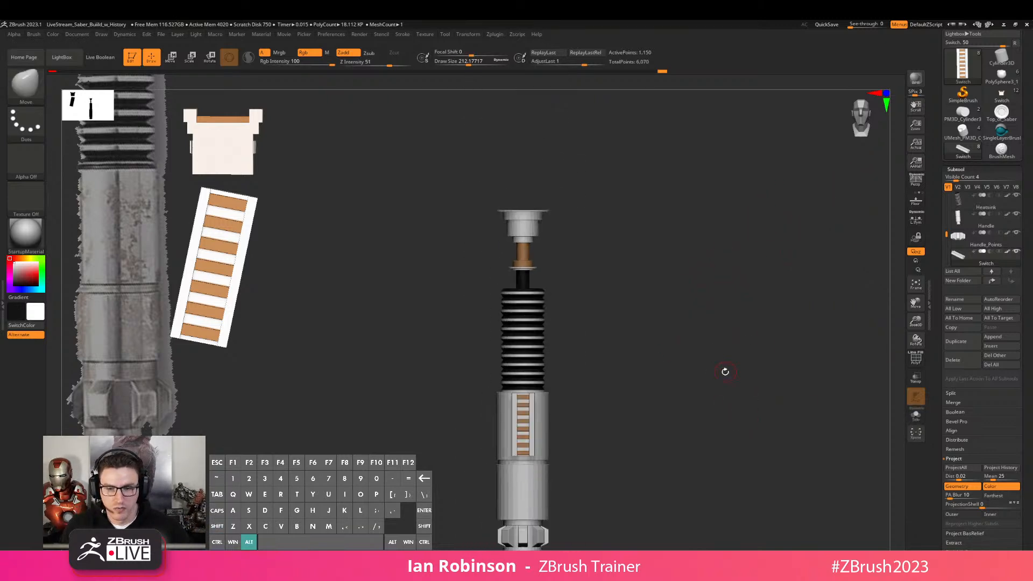
Look over the saber by selecting the Heatsink, Handle_Points and Switch subtools in turn, ending on a straight side view
alt+click(540, 235)
key(shift+f)
key(shift+f)
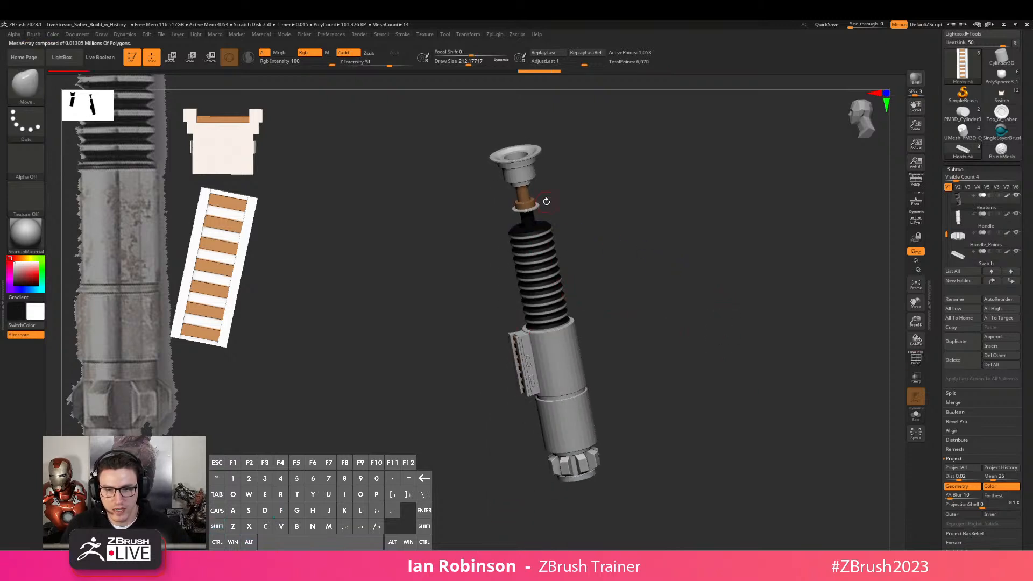
drag(628, 328, 665, 312)
alt+click(538, 477)
drag(694, 438, 690, 403)
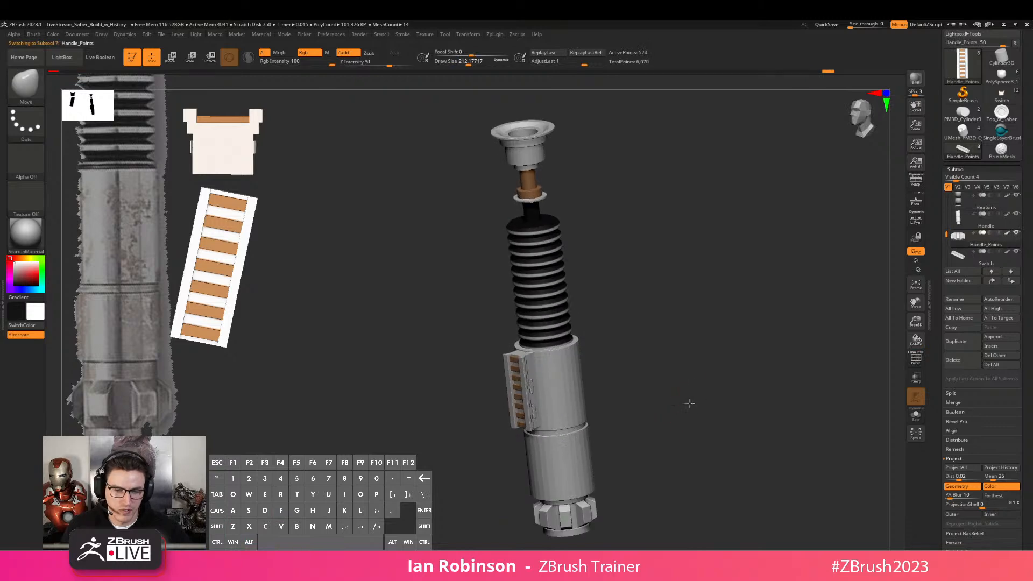
alt+click(511, 371)
shift+drag(668, 301, 682, 323)
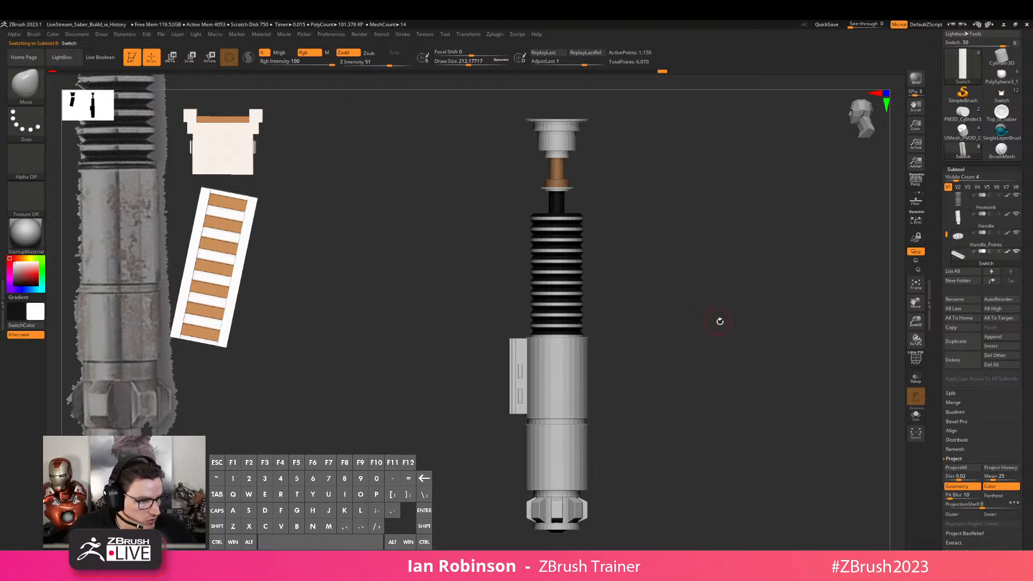
drag(683, 319, 702, 371)
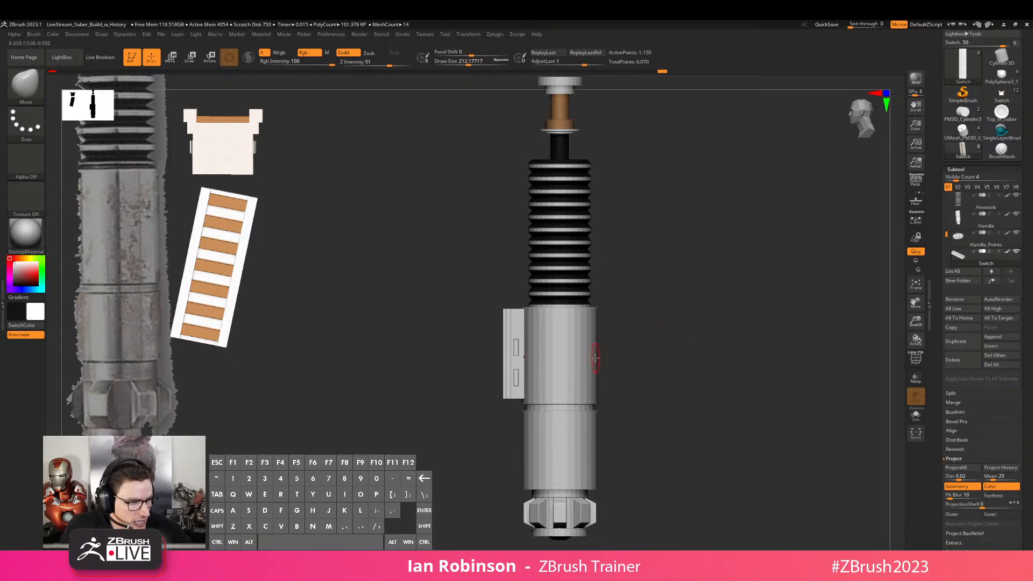
Frame the Switch subtool closely from the side and display its polygroup wireframe
alt+drag(644, 355, 648, 329)
key(shift+f)
key(shift+f)
alt+right_drag(494, 248, 496, 269)
key(shift+f)
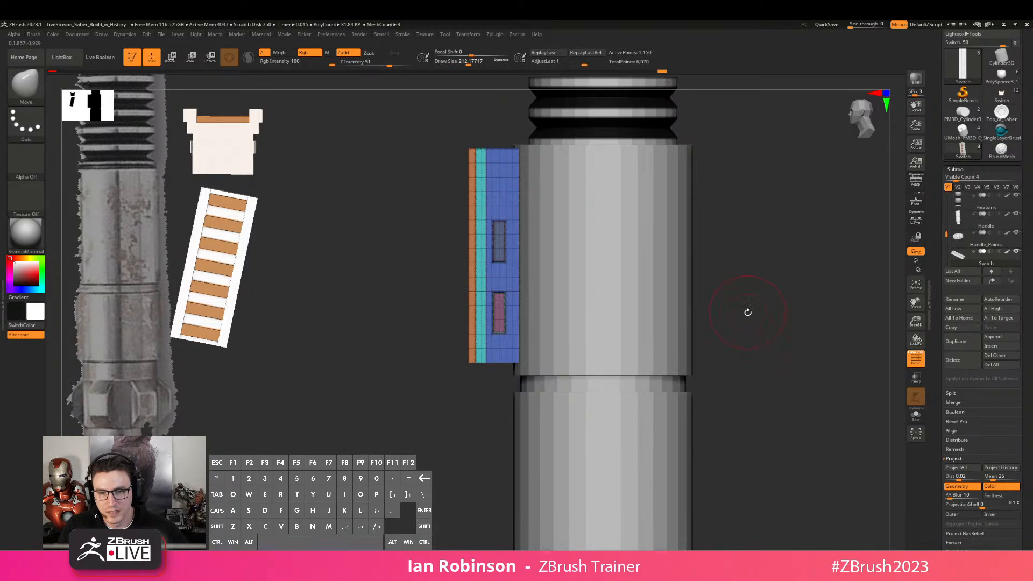
Mask the outer part of the Switch and move its handle-side geometry about 0.04 along X to widen the side panels
click(923, 417)
ctrl+drag(560, 139, 496, 410)
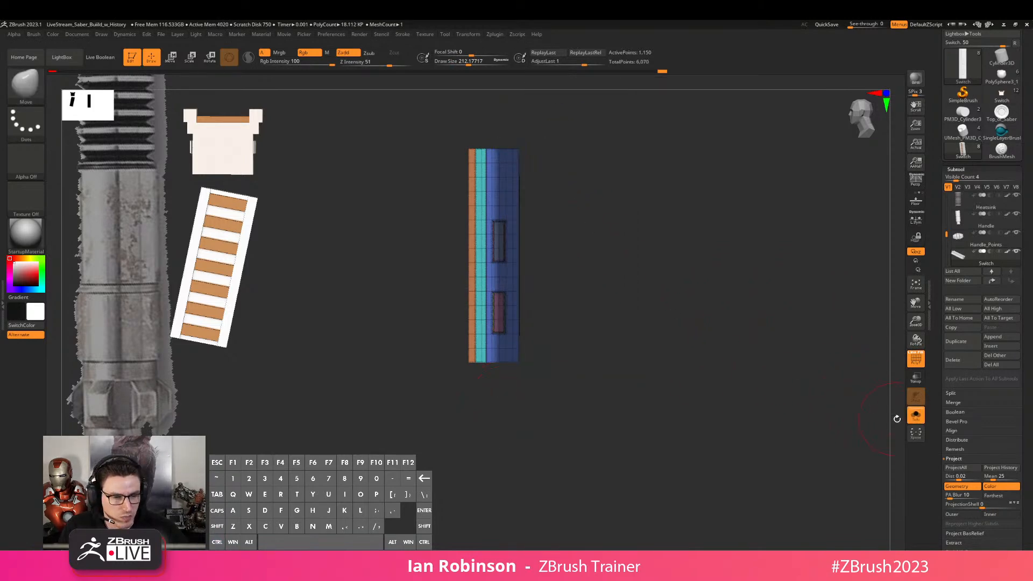
key(w)
drag(546, 276, 550, 277)
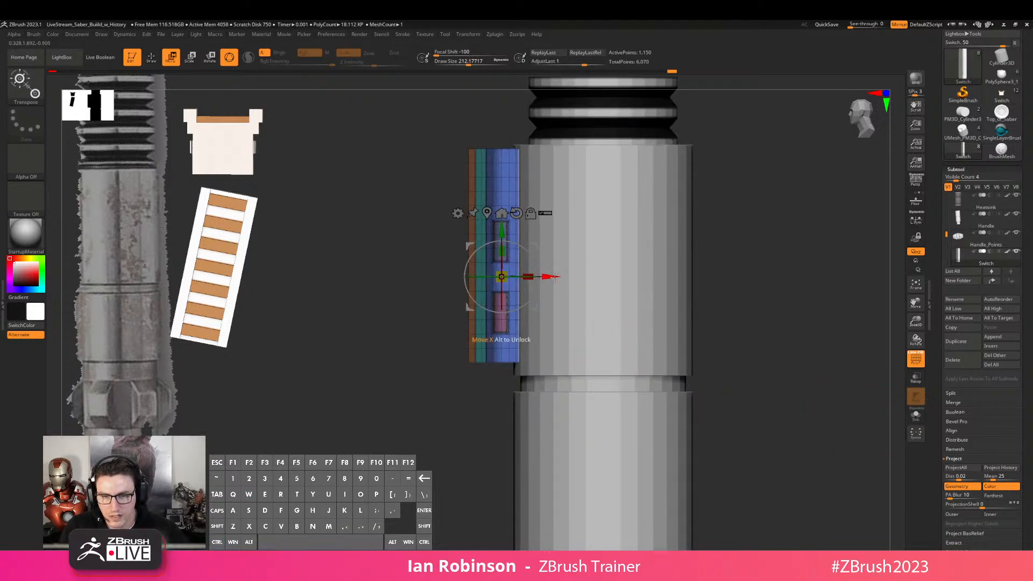
key(q)
mouse_move(421, 140)
ctrl+mouse_down()
mouse_move(455, 380)
mouse_move(494, 425)
mouse_move(510, 425)
ctrl+mouse_up()
key(w)
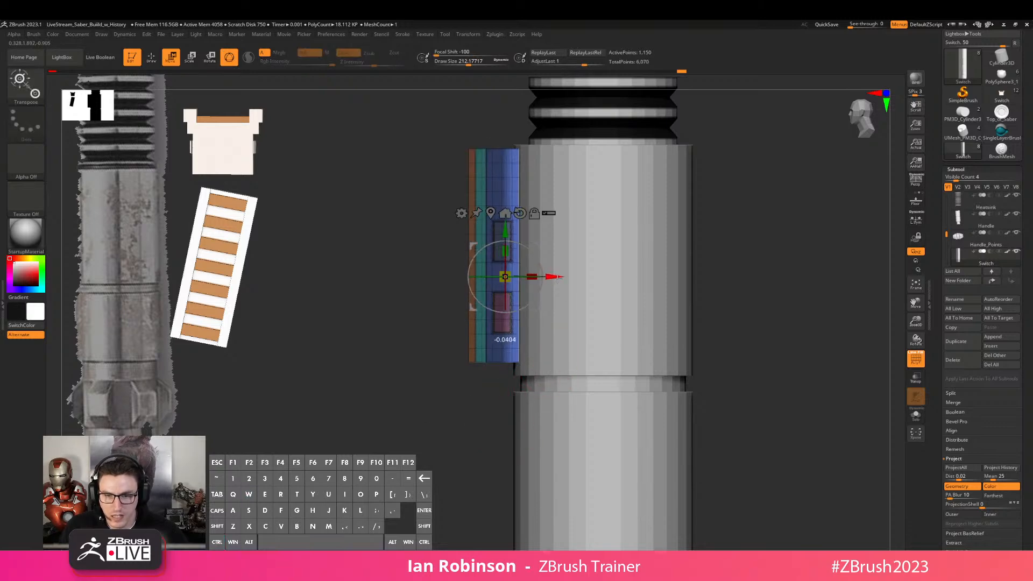
key(q)
Check the widened Switch panels against the handle, with and without the wireframe, and return to the full saber side view
drag(780, 334, 714, 344)
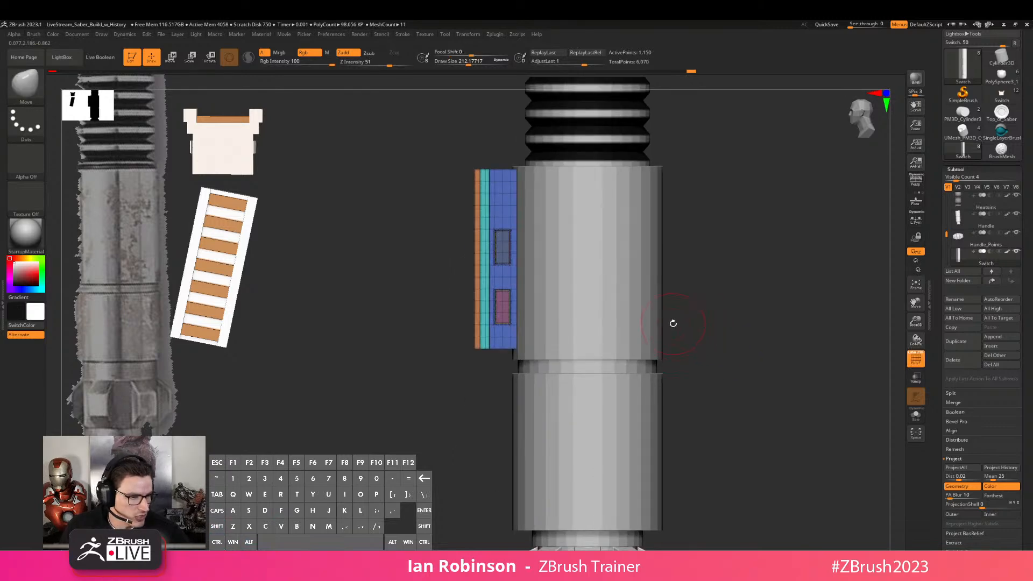
alt+drag(722, 337, 687, 322)
key(shift+f)
key(shift+f)
drag(725, 265, 503, 236)
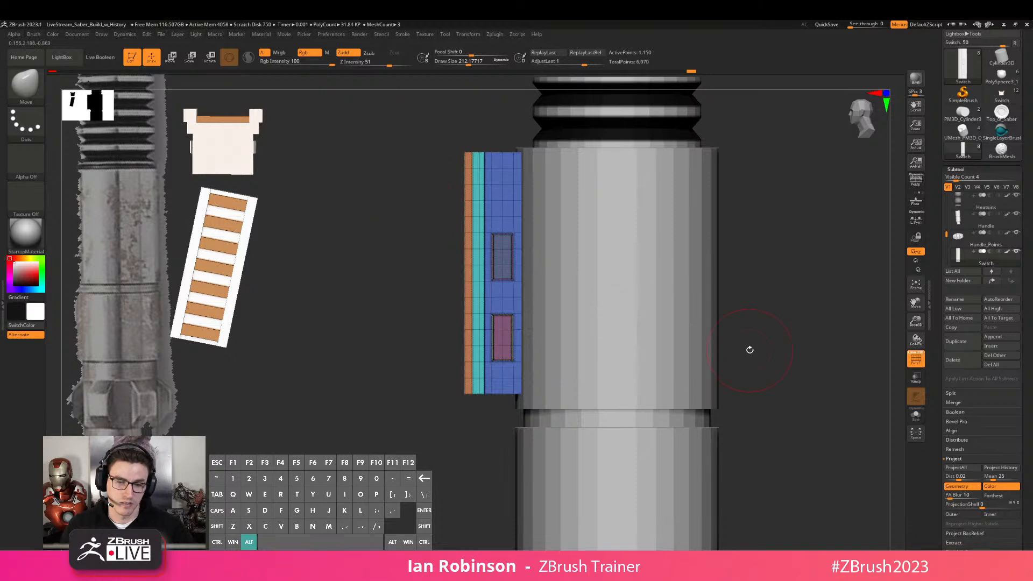
key(shift+f)
key(f)
alt+drag(722, 315, 753, 350)
mouse_move(685, 325)
shift+mouse_down()
mouse_move(705, 327)
mouse_move(686, 326)
shift+mouse_up()
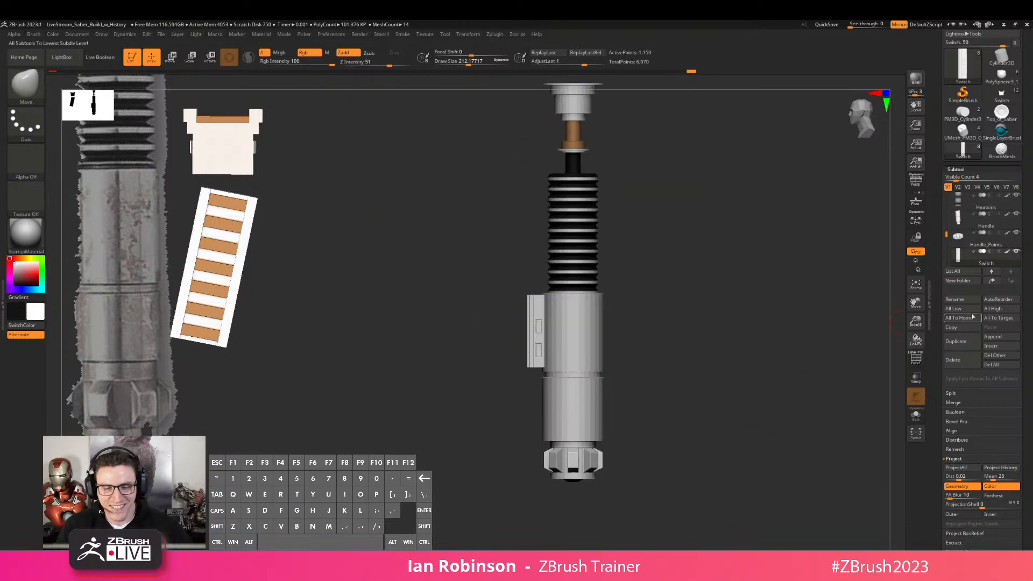
Insert a Plane3D subtool below the Switch, isolate it in Solo, and display its wireframe from the front
mouse_move(949, 232)
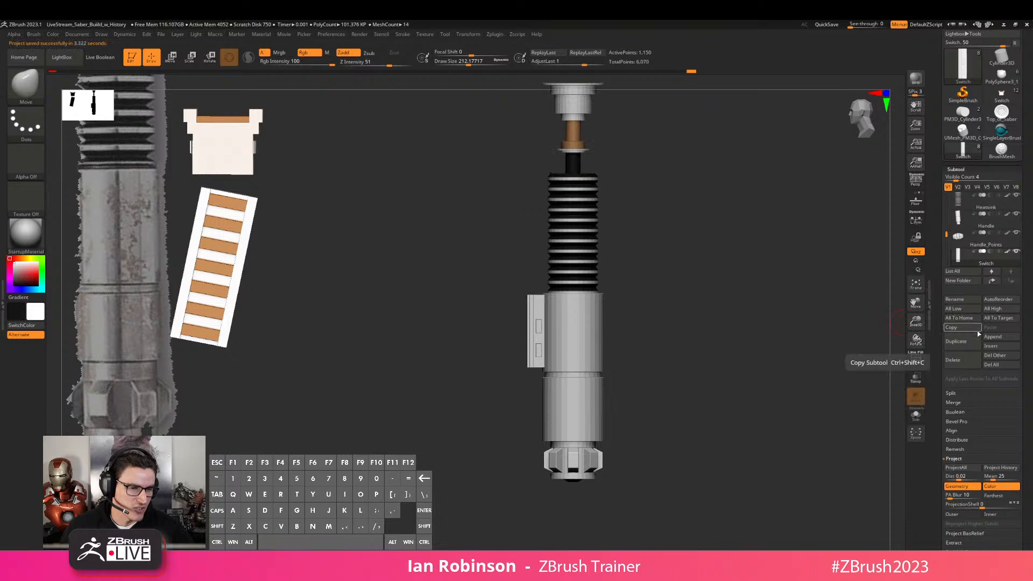
click(996, 348)
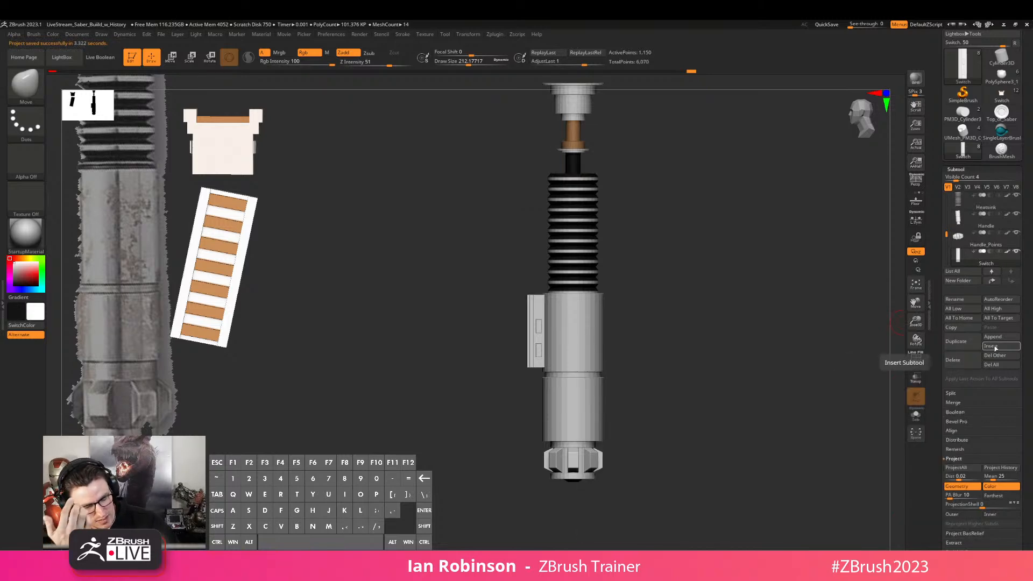
click(995, 348)
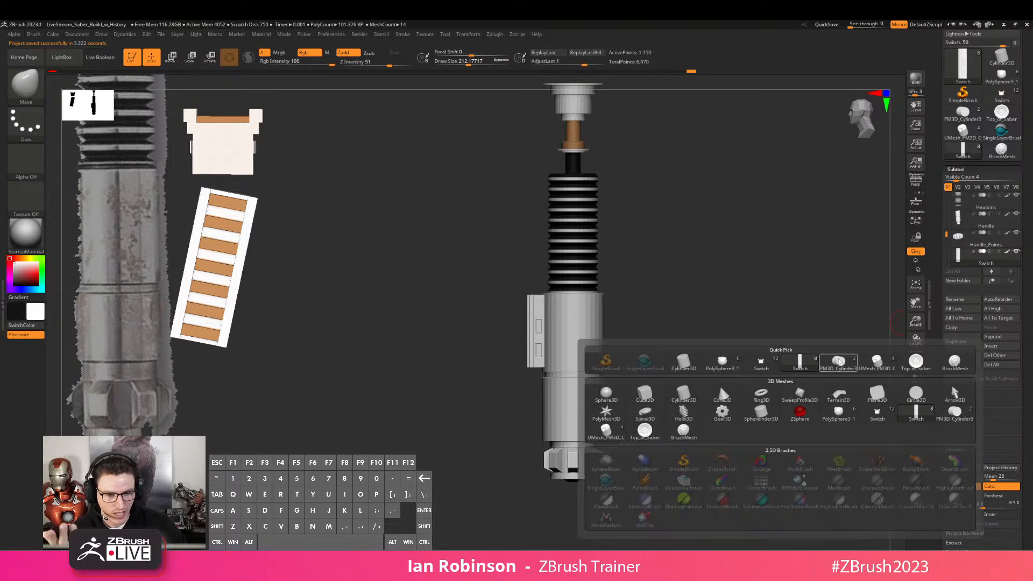
click(880, 389)
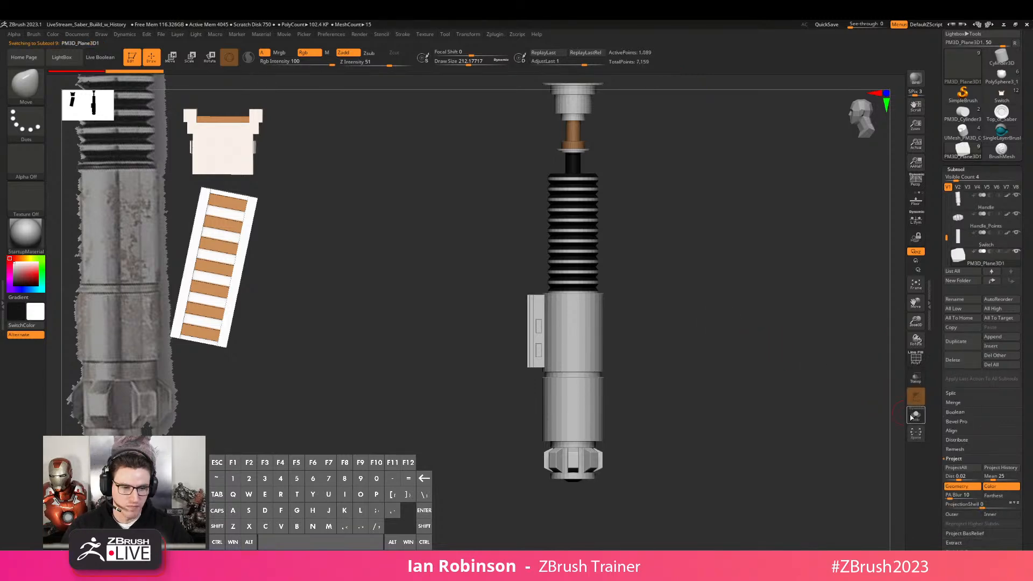
key(ctrl+shift+s)
shift+drag(791, 379, 798, 372)
key(shift+f)
alt+drag(768, 273, 795, 342)
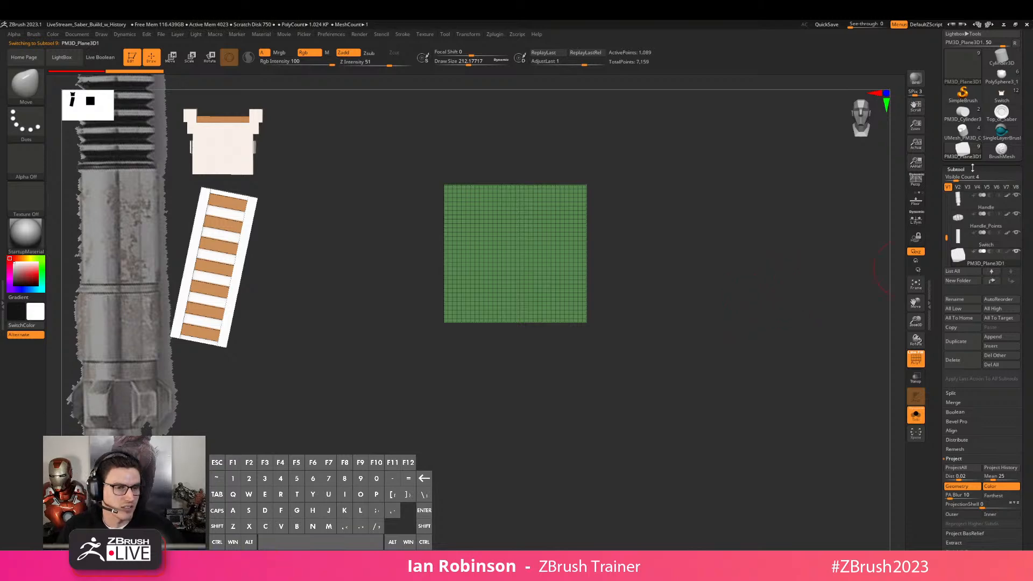
Reconstruct lower subdivision levels of the plane three times to reduce it to a 4 by 4 grid
click(957, 169)
click(962, 179)
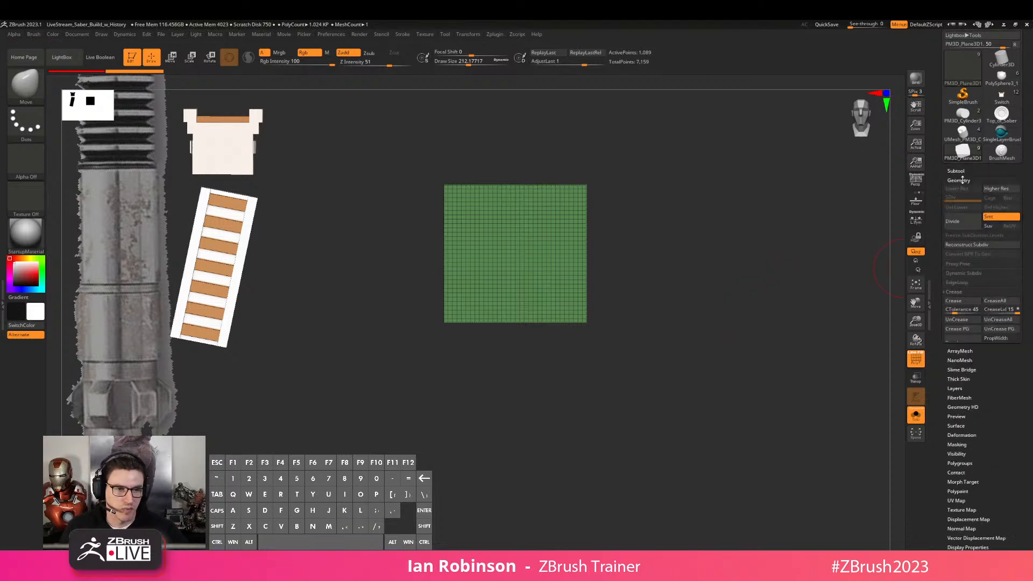
click(965, 246)
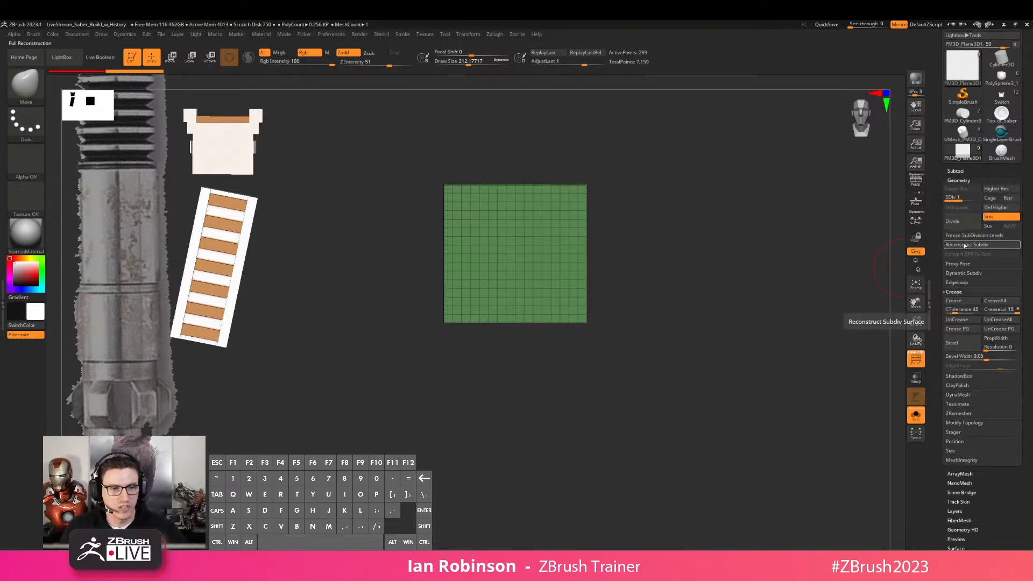
click(965, 246)
click(965, 246)
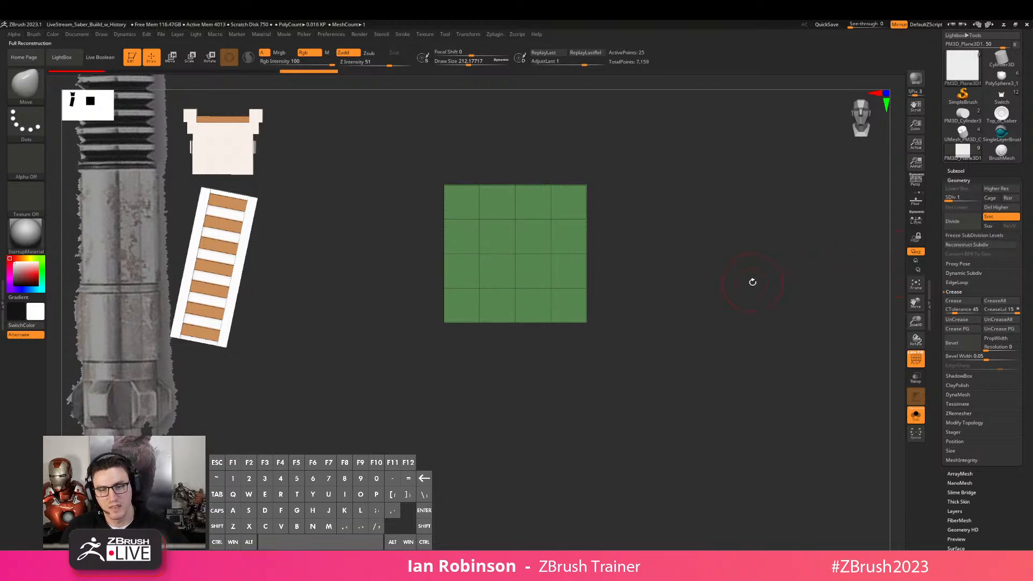
Rotate the plane 45 degrees into a diamond and delete its higher subdivision levels
key(w)
shift+drag(538, 226, 545, 247)
key(q)
alt+drag(696, 274, 720, 316)
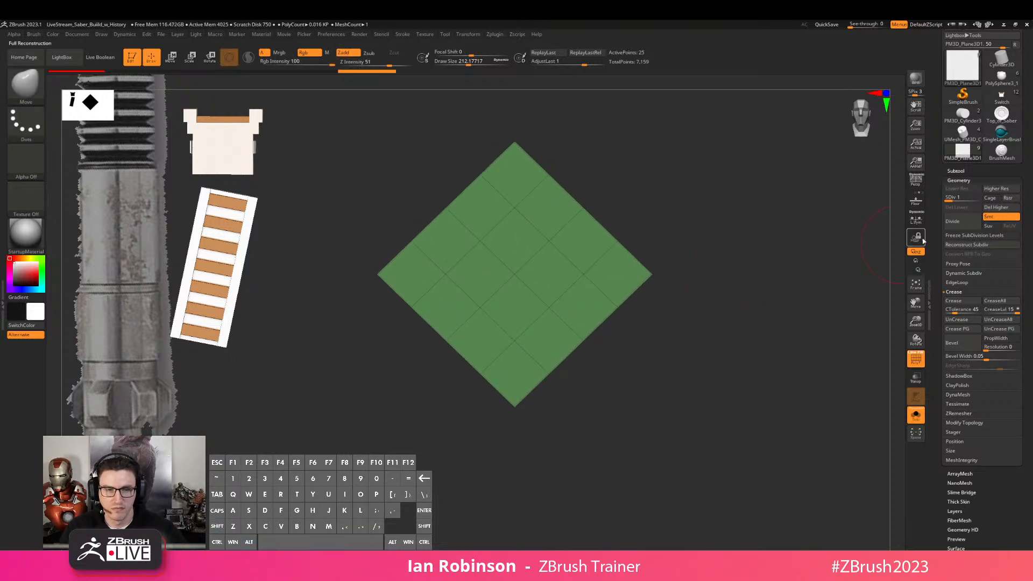
click(1002, 207)
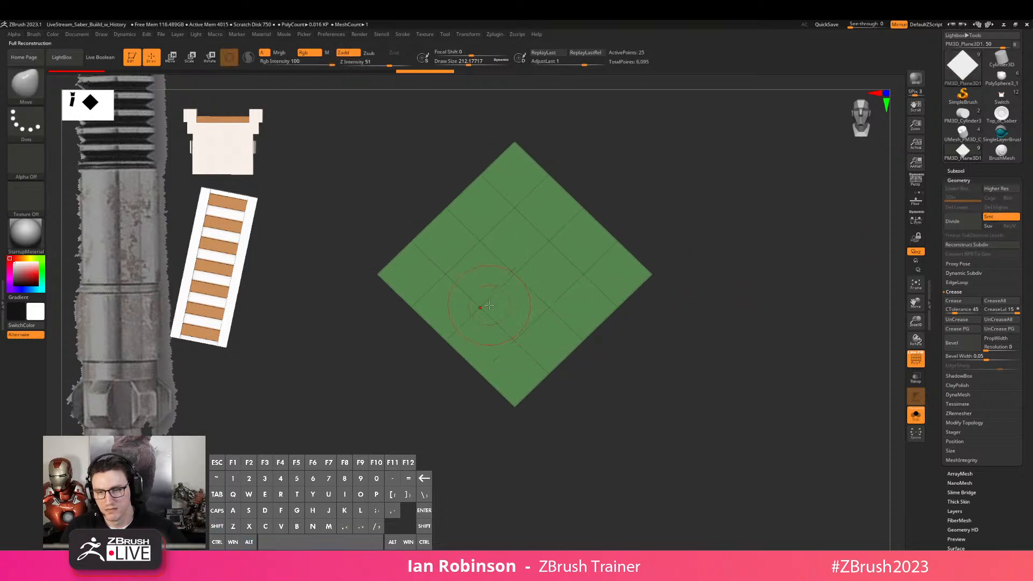
Slice the diamond plane horizontally through its middle with SliceCurve and isolate the lower triangular half
key(ctrl+shift)
ctrl+shift+click(38, 97)
ctrl+shift+drag(715, 275, 300, 269)
ctrl+shift+click(549, 305)
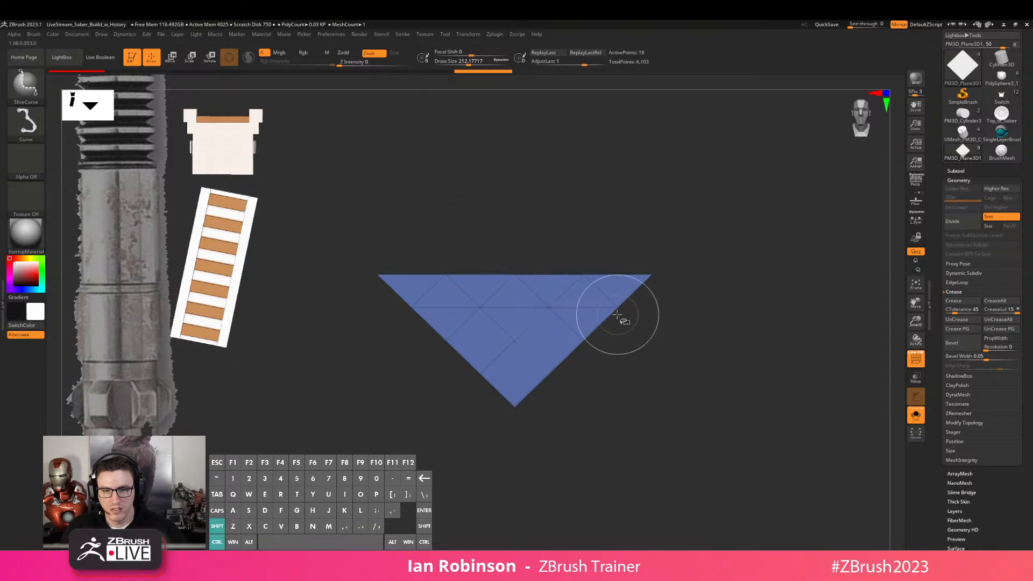
Switch visibility to the upper triangular half of the diamond plane and delete the hidden lower half
ctrl+shift+click(716, 270)
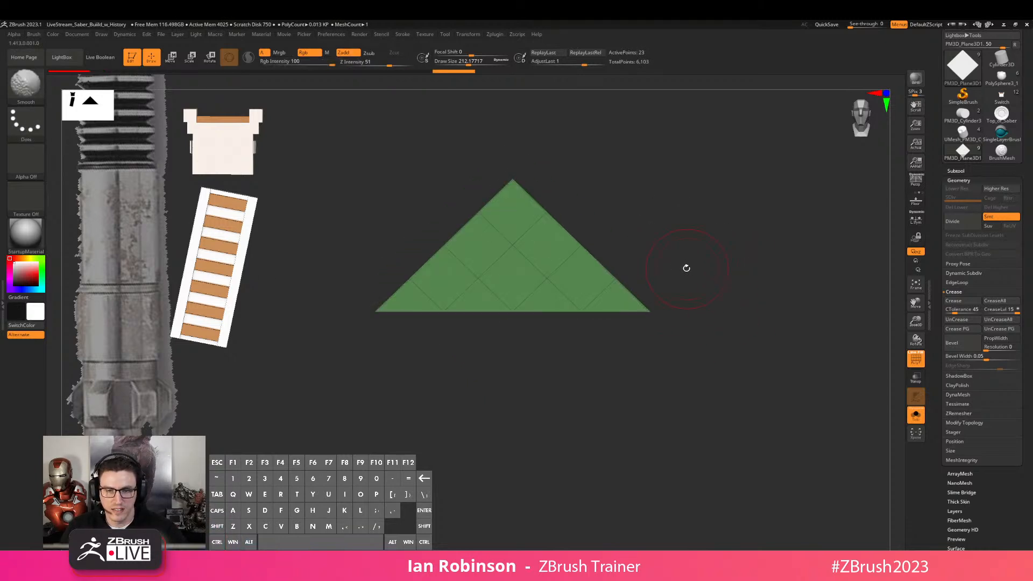
click(965, 180)
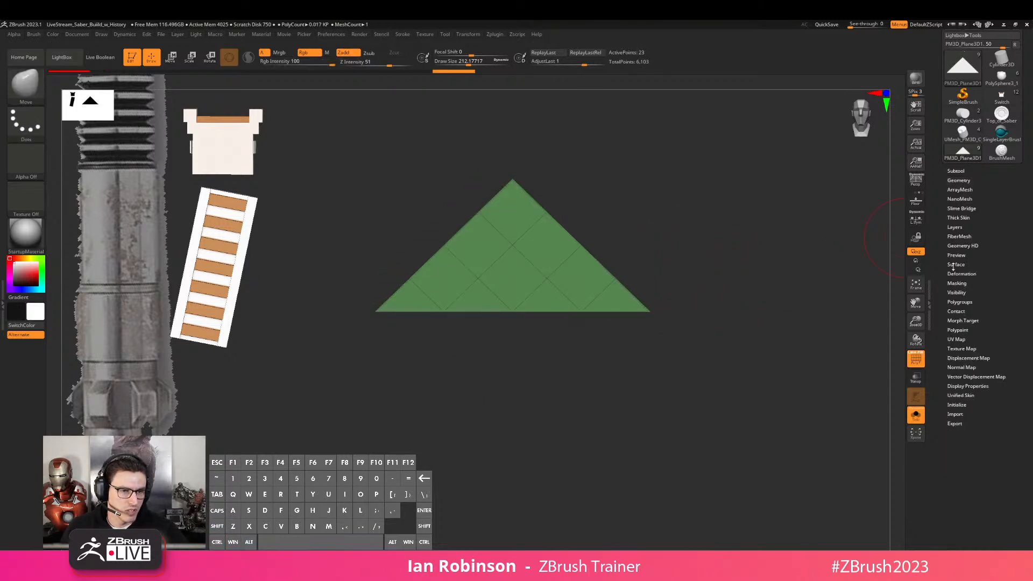
click(967, 181)
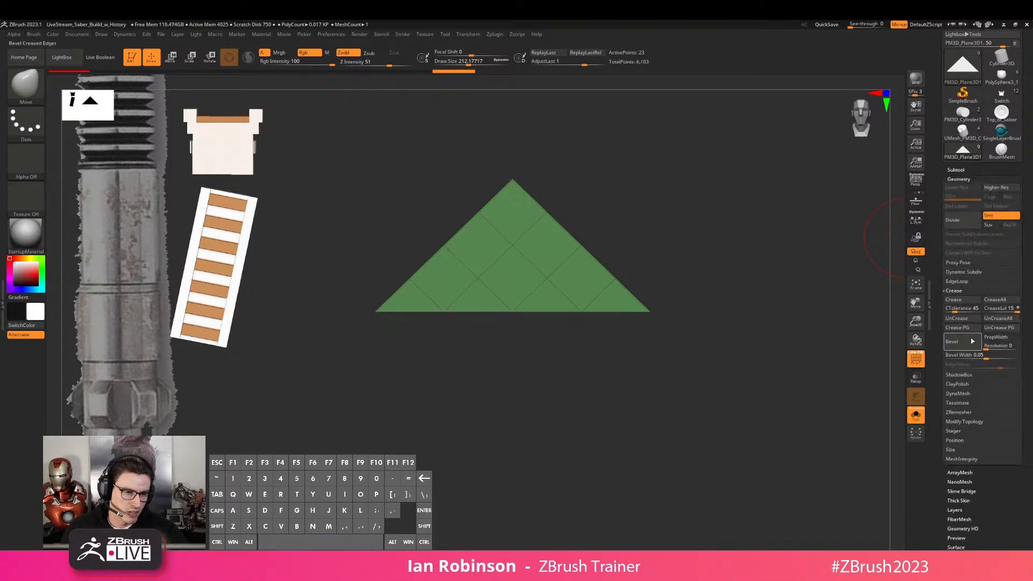
click(976, 424)
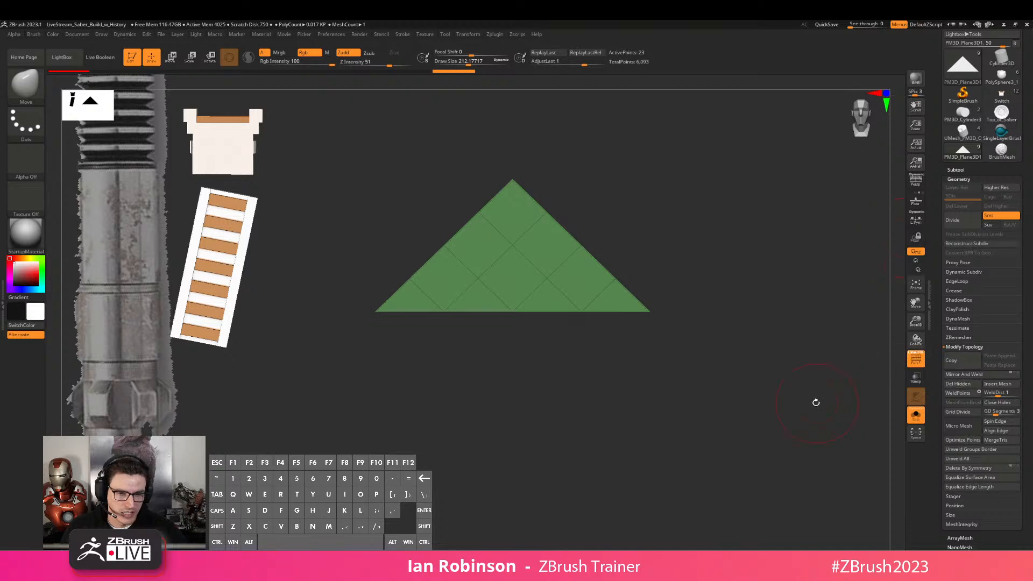
Scale the triangle narrower across its width to form a slim, tall arrow shape
key(w)
mouse_move(506, 303)
mouse_down()
mouse_move(646, 323)
mouse_move(644, 343)
mouse_up()
key(q)
Extrude the triangle into a thin solid with ZModeler's polygon QMesh action targeting Polygroup All
key(b)
key(z)
key(m)
key(space)
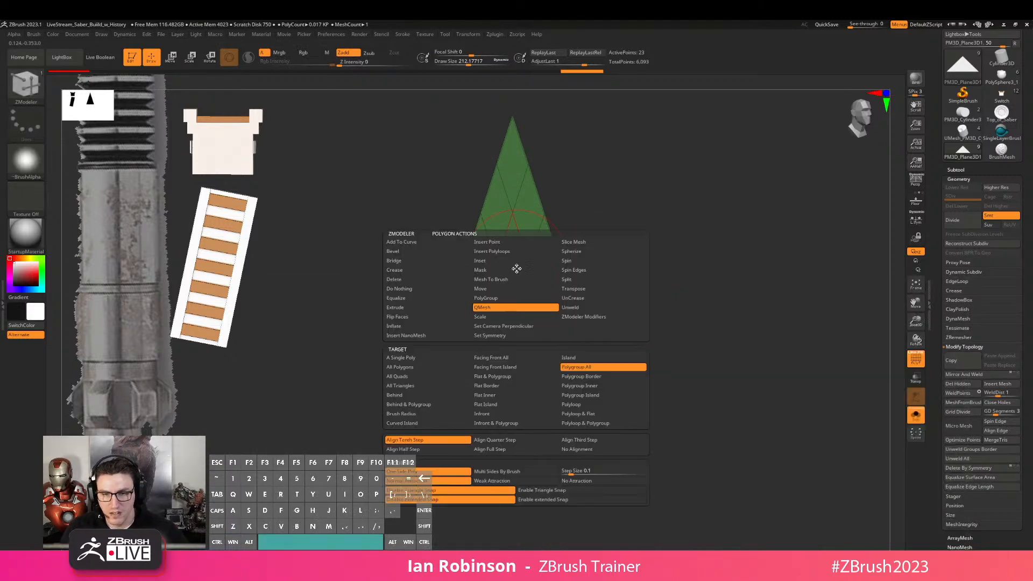
drag(508, 281, 539, 282)
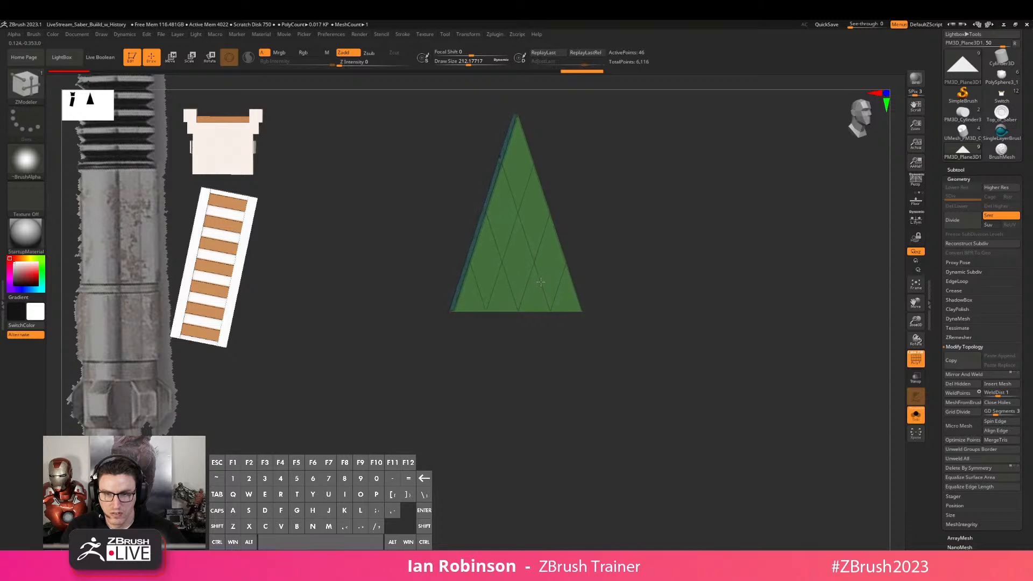
drag(640, 376, 672, 273)
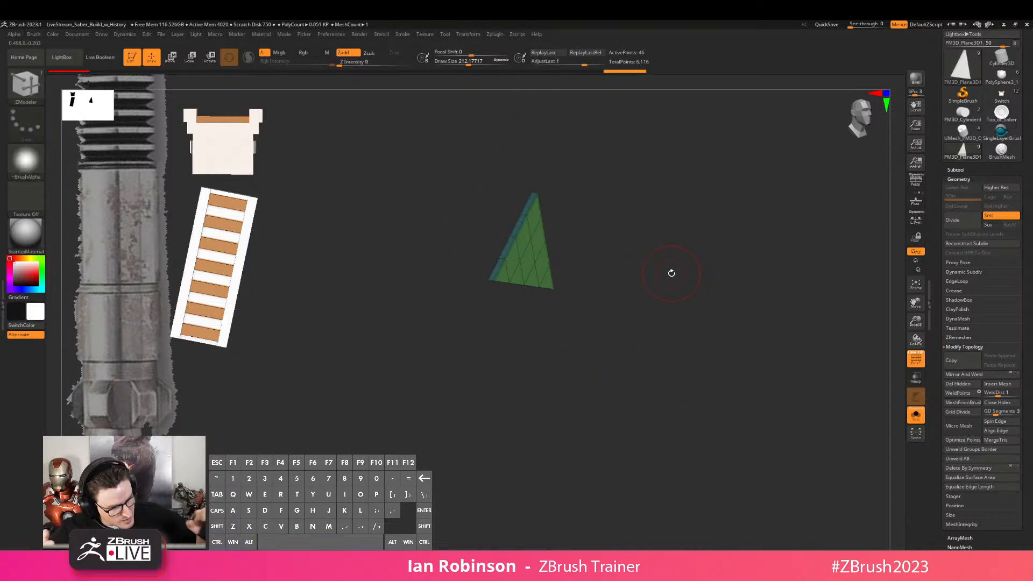
Assign separate polygroups to the triangle's faces and sides with Groups By Normals
mouse_move(606, 278)
shift+mouse_down()
mouse_move(694, 256)
mouse_move(659, 290)
mouse_move(696, 276)
mouse_move(674, 293)
mouse_move(682, 215)
mouse_move(675, 236)
shift+mouse_up()
scroll(987, 326, down, 3)
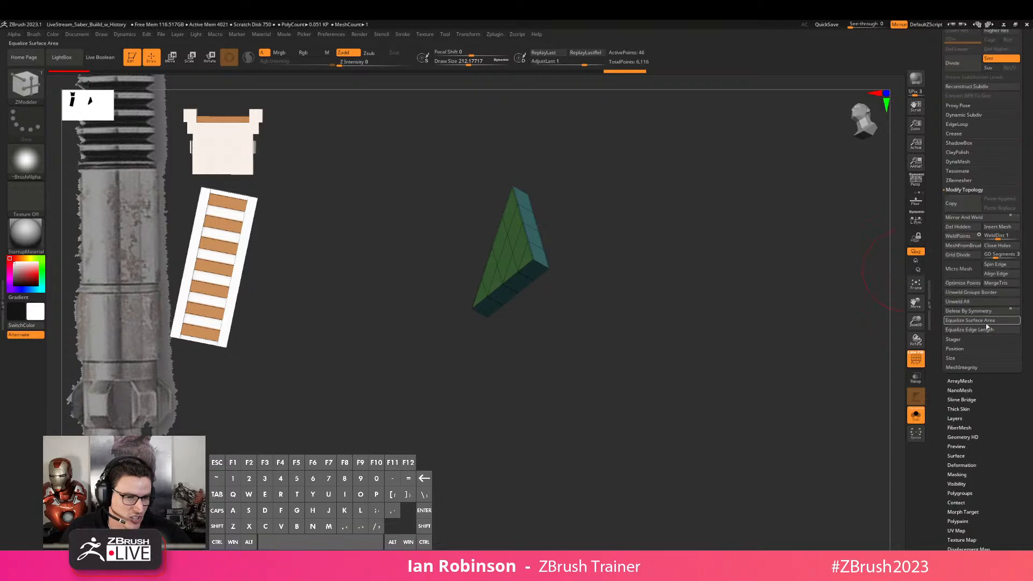
scroll(969, 350, down, 4)
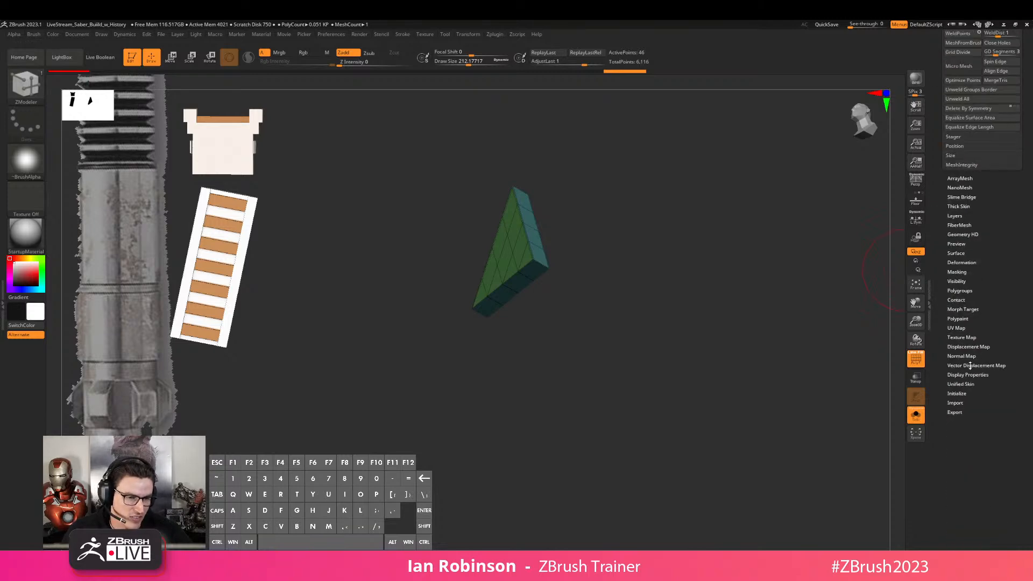
click(960, 290)
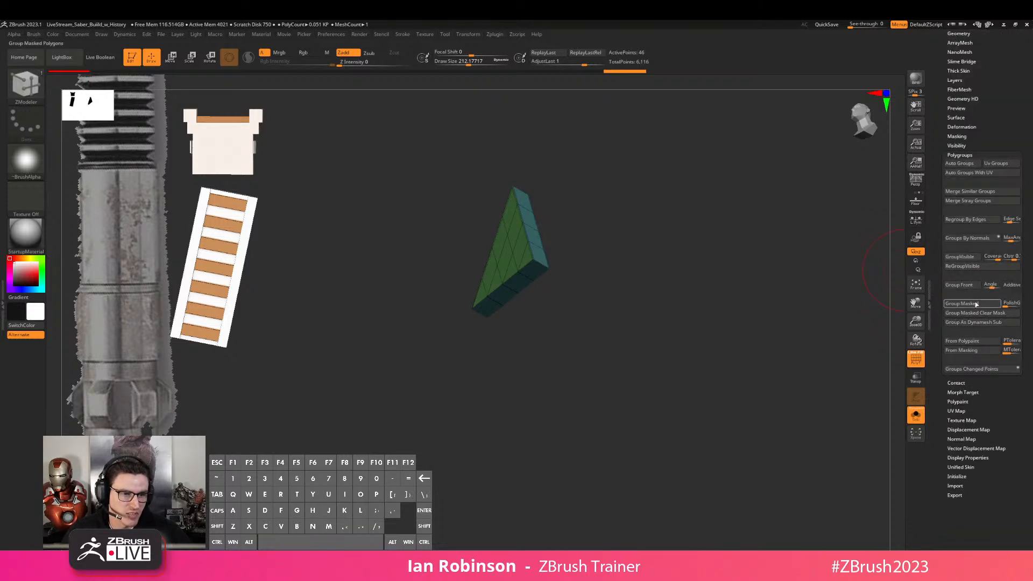
click(975, 239)
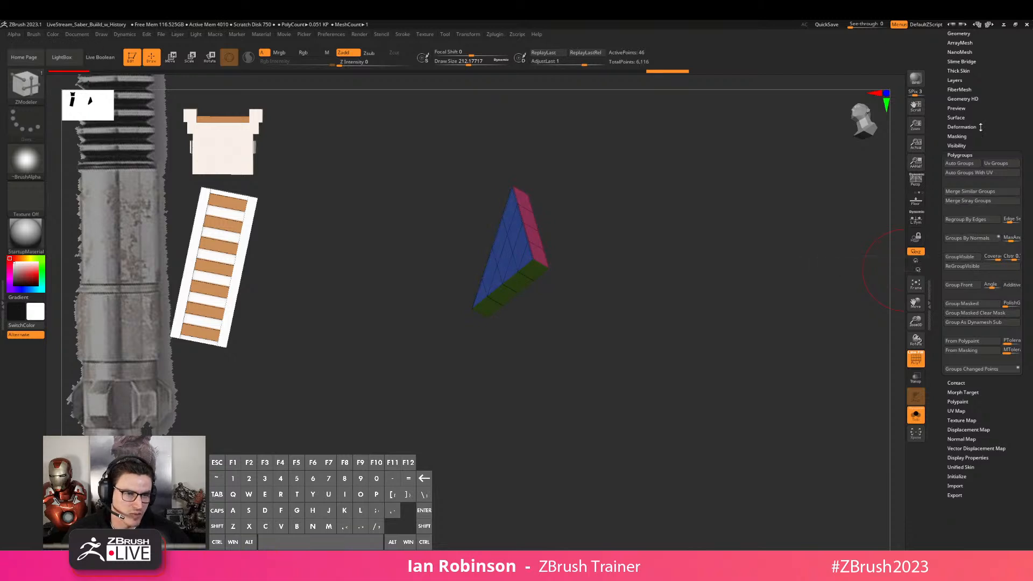
Apply Mirror And Weld to the triangle to make its topology symmetrical
scroll(964, 223, up, 4)
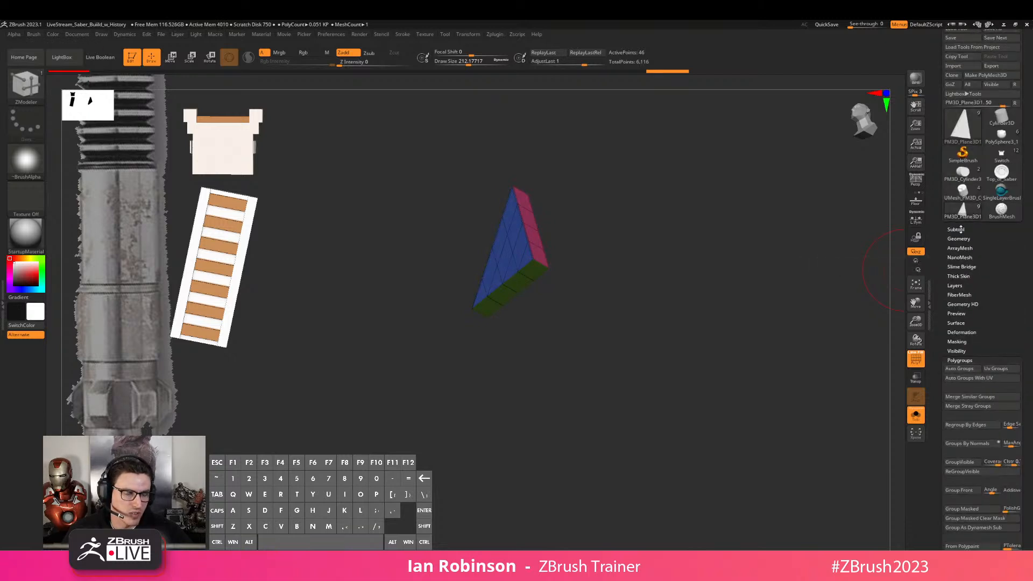
click(961, 229)
scroll(960, 187, down, 1)
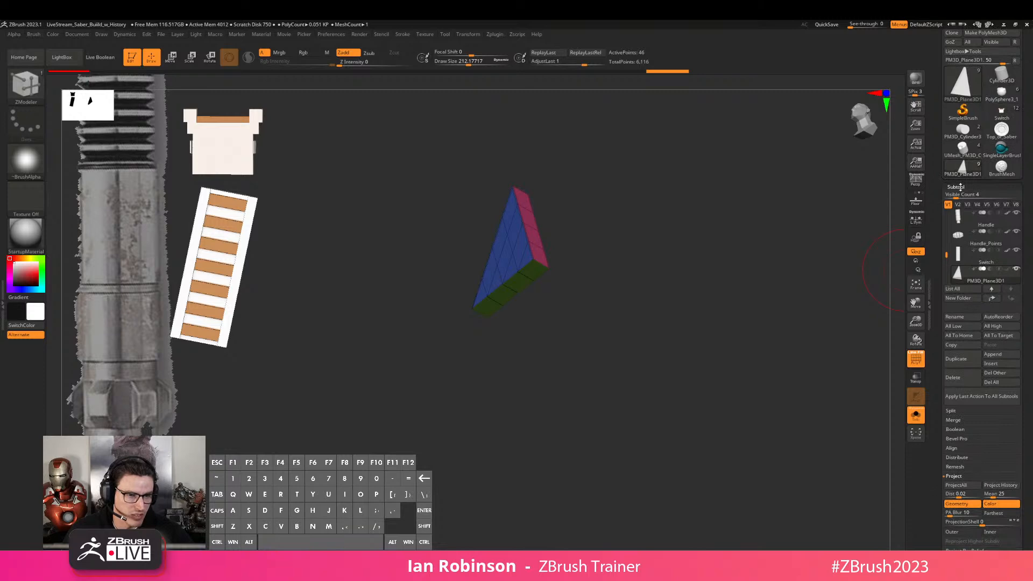
click(961, 187)
click(960, 195)
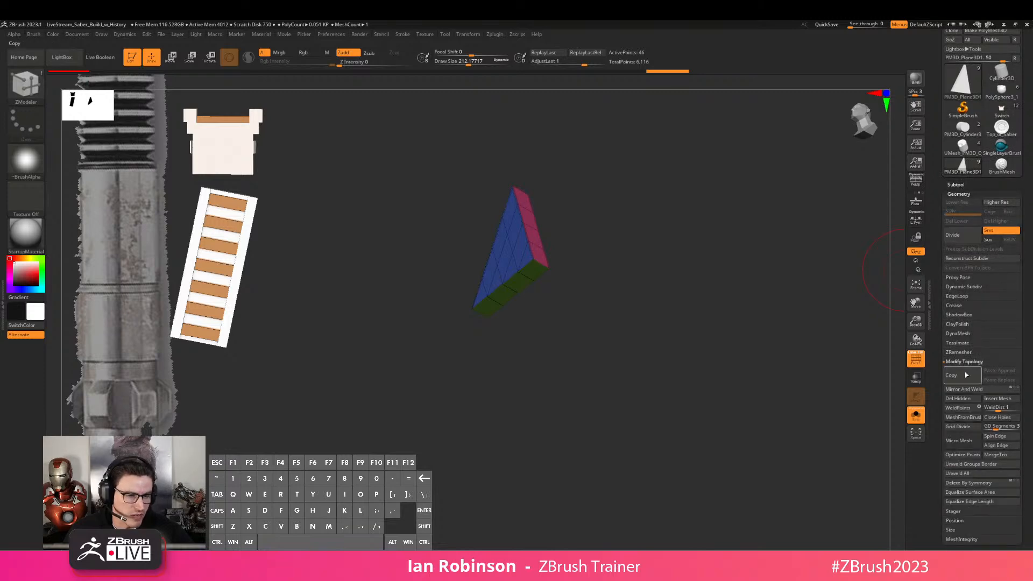
click(966, 393)
mouse_move(782, 365)
shift+mouse_down()
mouse_move(766, 339)
mouse_move(770, 371)
mouse_move(784, 374)
mouse_move(763, 356)
shift+mouse_up()
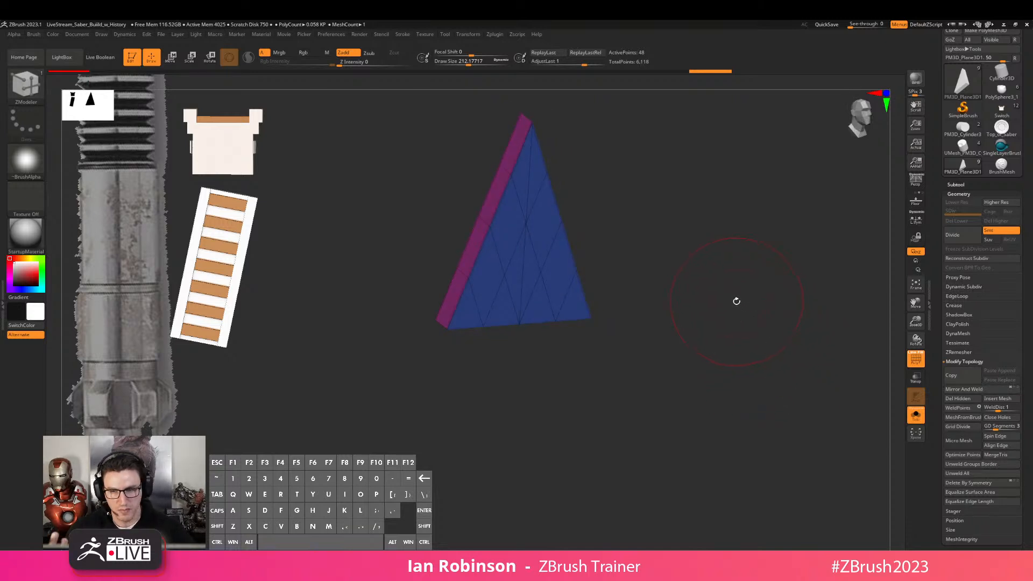
Turn off Solo to show the whole saber and move the triangle out in front of the Switch
click(958, 305)
drag(723, 325, 747, 289)
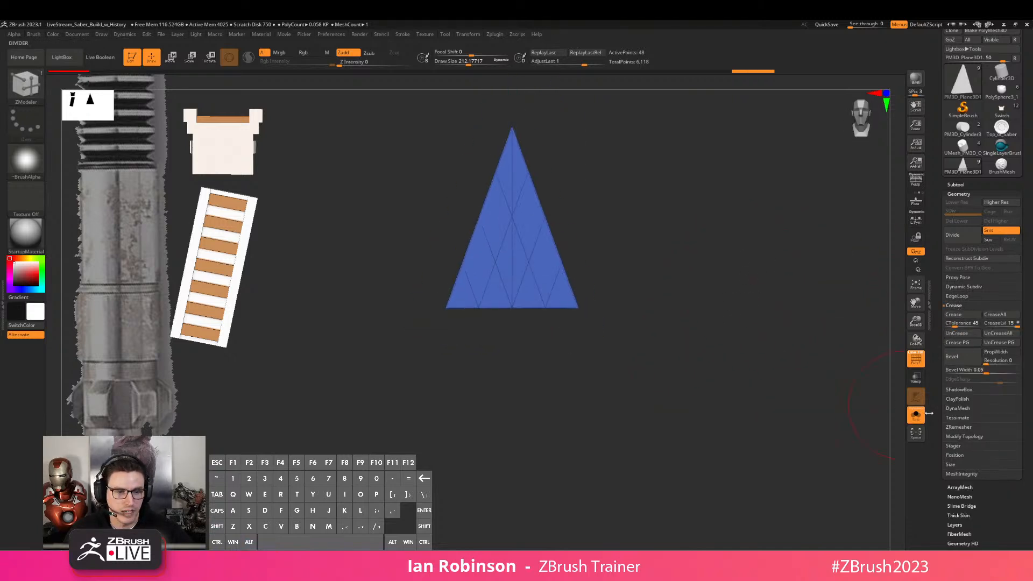
alt+drag(777, 345, 762, 286)
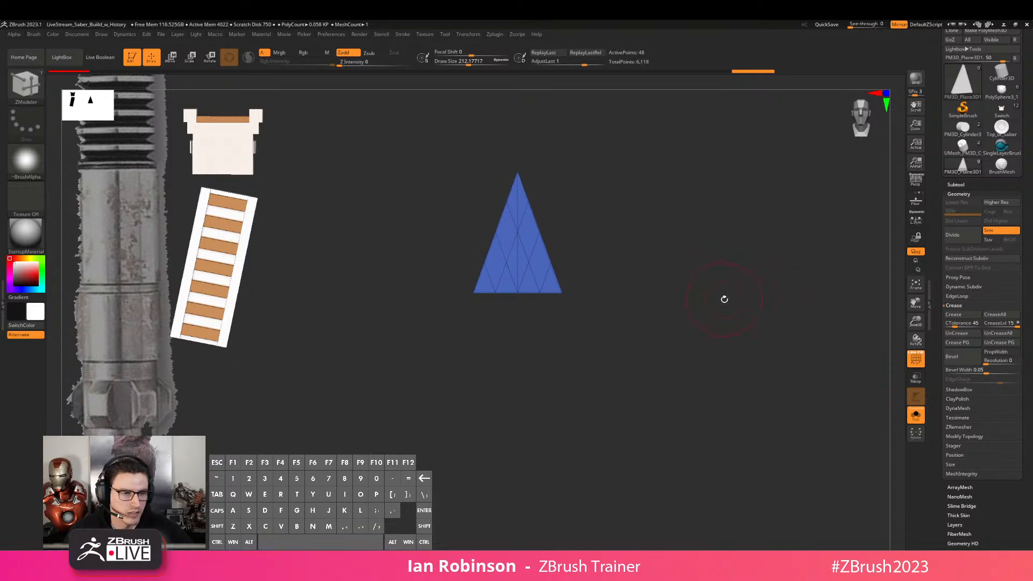
click(916, 415)
alt+drag(771, 341, 761, 302)
shift+drag(761, 303, 713, 316)
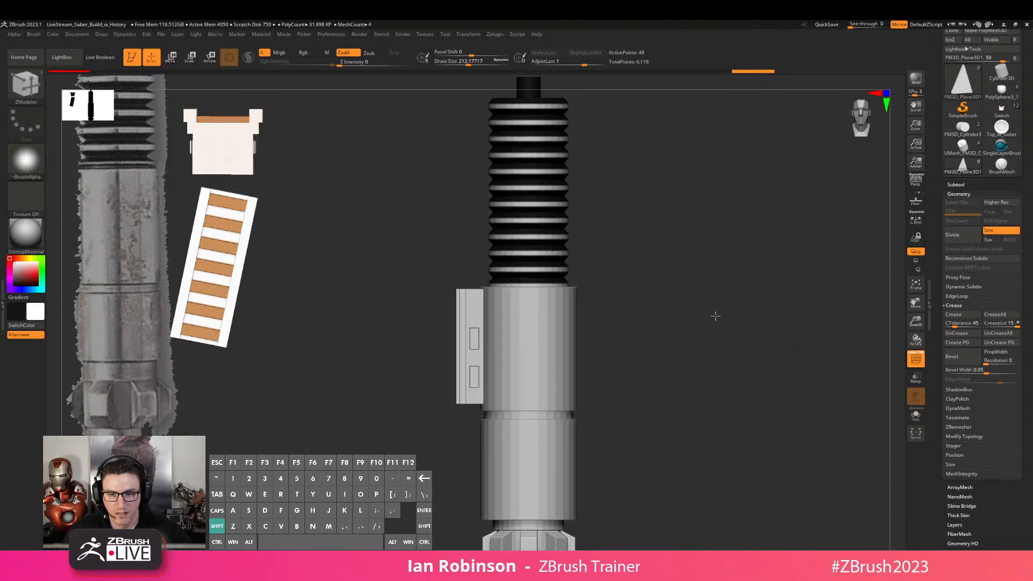
key(w)
drag(478, 276, 389, 271)
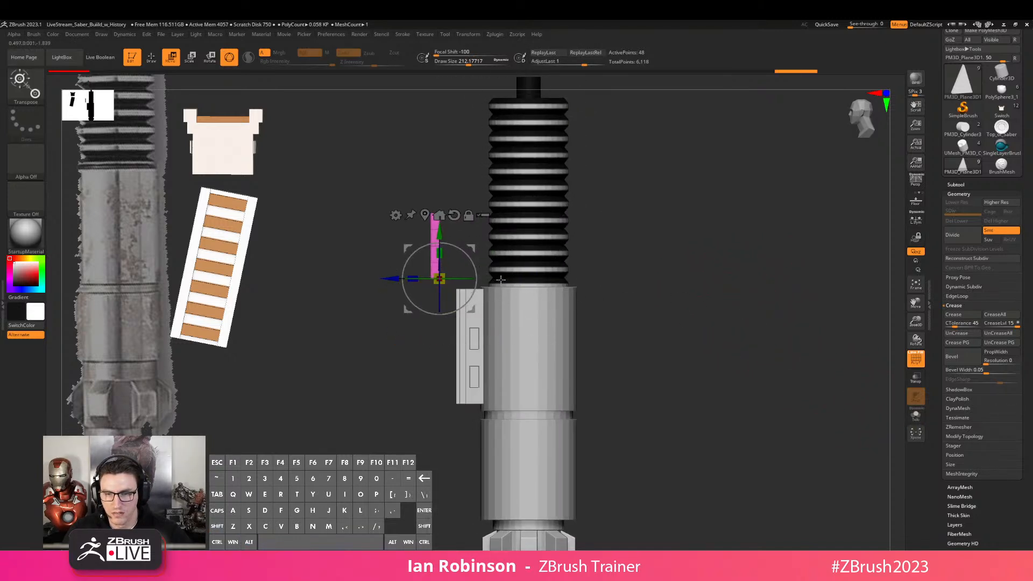
Rotate the triangle 90 degrees to face sideways, center the gizmo on it, and shrink it beside the Switch
key(q)
shift+drag(584, 288, 606, 283)
alt+drag(606, 284, 636, 322)
key(w)
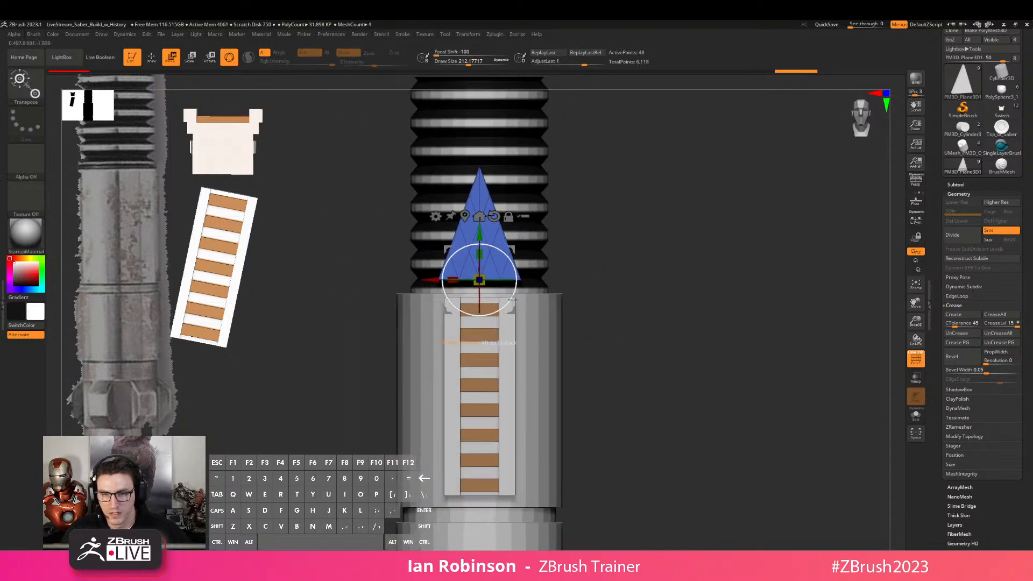
drag(505, 283, 563, 279)
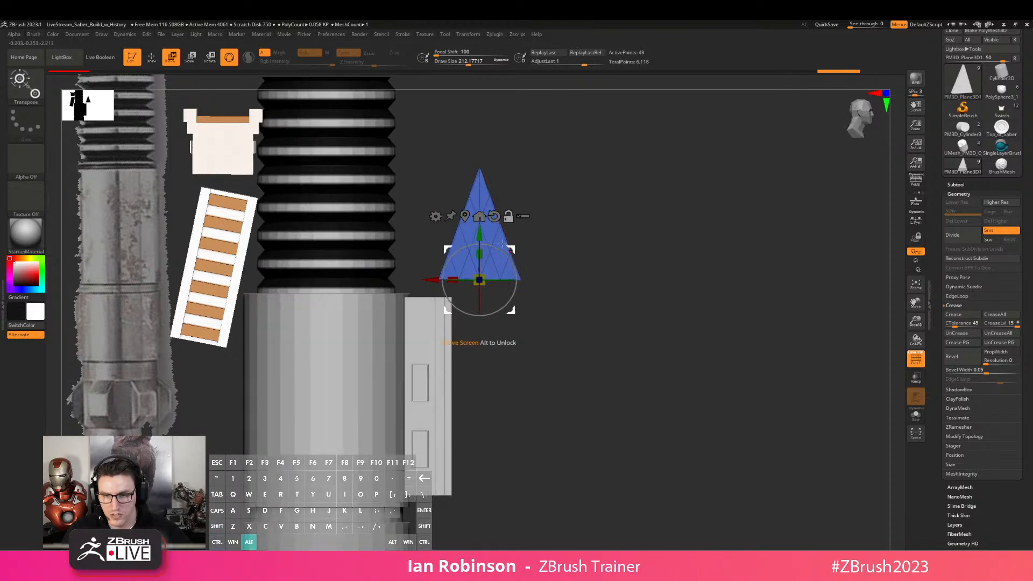
alt+click(465, 216)
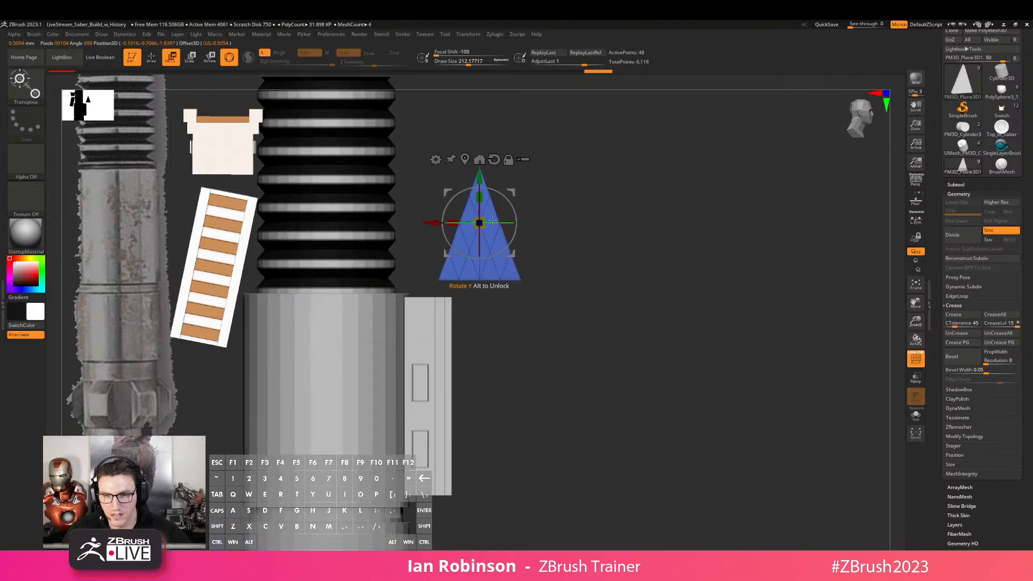
drag(477, 220, 455, 295)
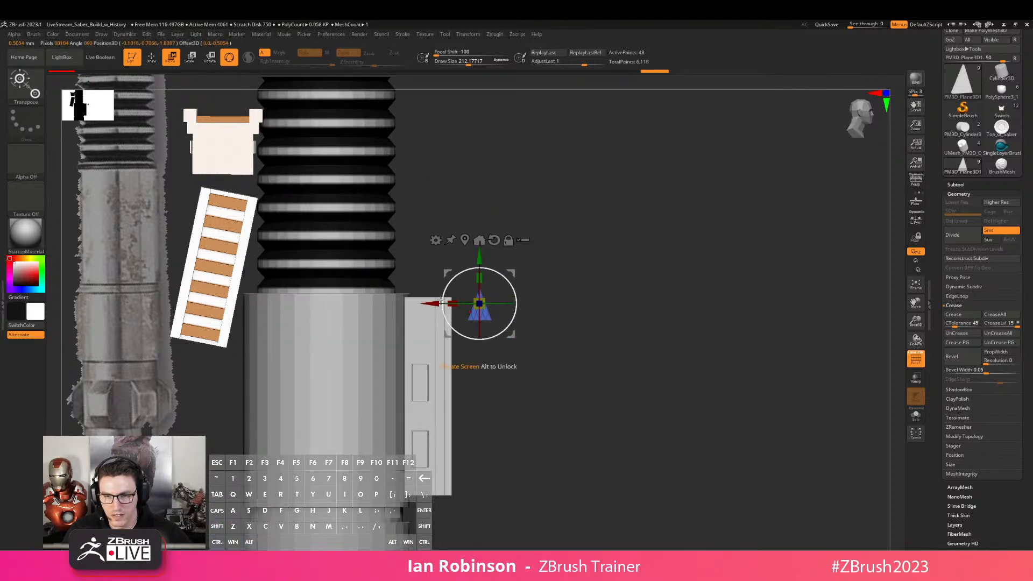
Position the small triangle on the Switch's side panel, near its upper end above the rectangular inset
shift+right_drag(373, 307, 490, 338)
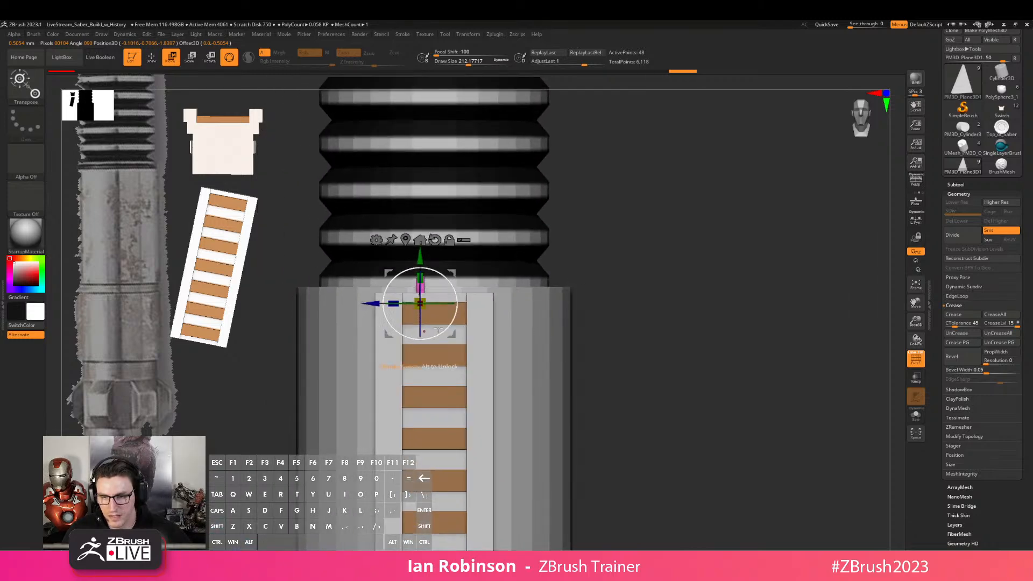
drag(368, 304, 325, 304)
right_drag(355, 312, 511, 324)
drag(364, 301, 353, 323)
alt+right_drag(356, 323, 427, 311)
drag(421, 226, 422, 266)
right_drag(479, 286, 357, 323)
drag(387, 320, 413, 313)
right_drag(409, 323, 502, 273)
right_drag(715, 278, 713, 249)
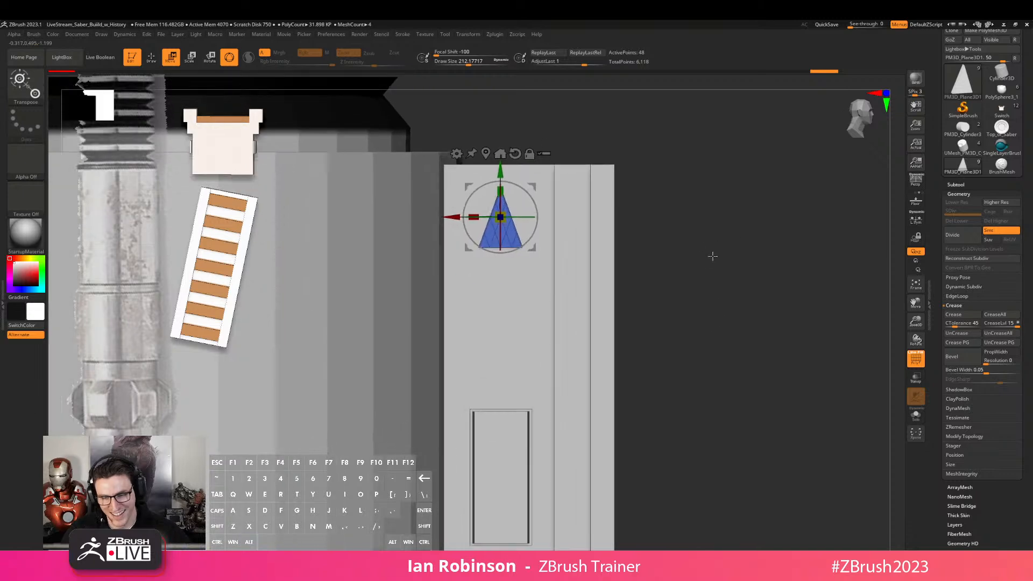
Duplicate the triangle below the original on the side panel, flipped to point downward, and clear the mask
ctrl+drag(499, 178, 497, 264)
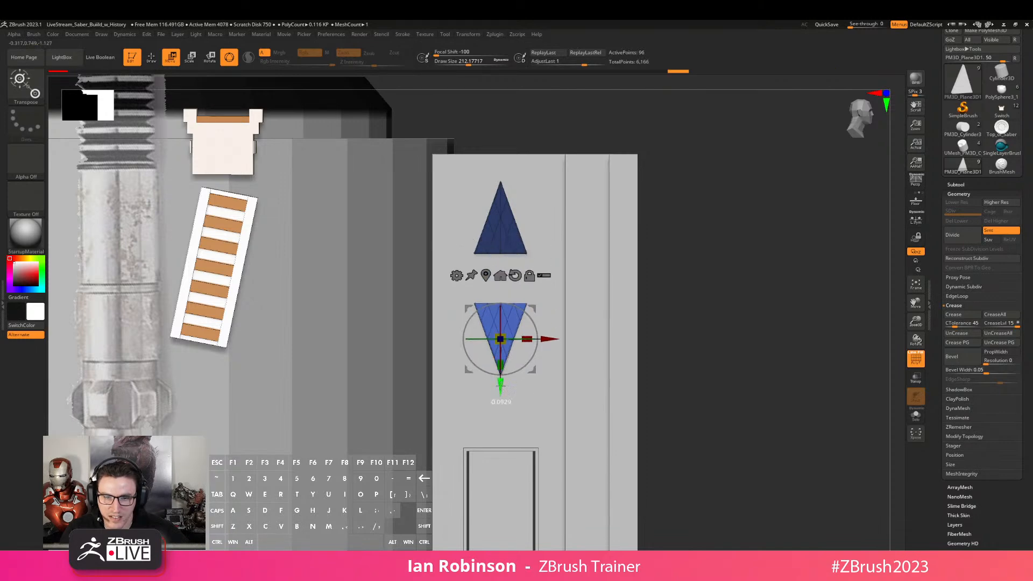
ctrl+drag(784, 311, 743, 301)
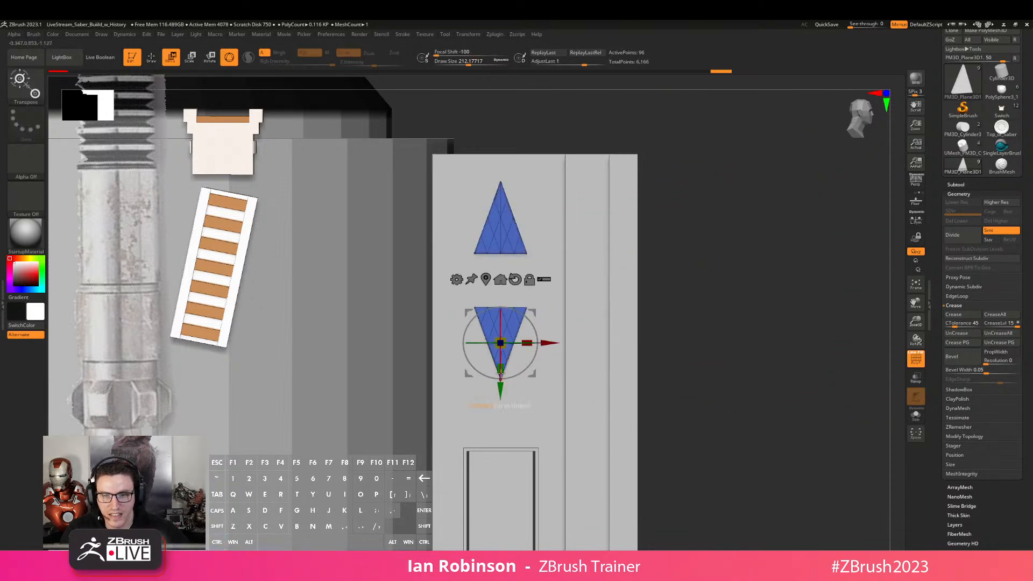
drag(501, 402, 500, 411)
key(q)
Mirror both triangles onto the opposite side of the Switch with Mirror And Weld, and hide the wireframe
alt+drag(770, 371, 721, 341)
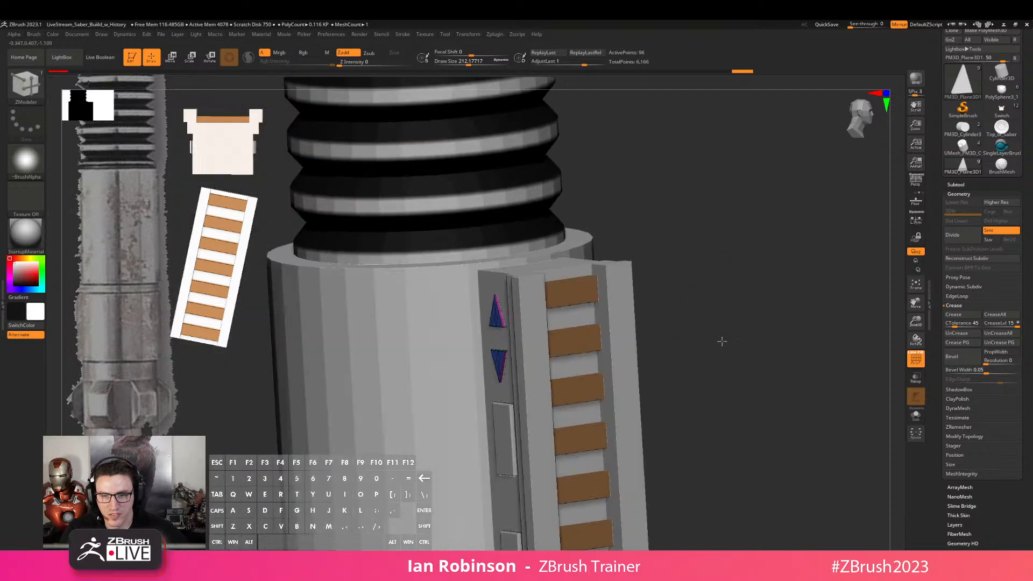
click(966, 436)
mouse_move(877, 369)
mouse_down()
mouse_move(795, 390)
mouse_move(812, 392)
mouse_move(722, 364)
mouse_move(691, 368)
mouse_move(705, 368)
mouse_up()
key(shift+f)
alt+drag(723, 344, 748, 379)
Mask the upward-pointing triangle and set the current color to green
mouse_move(434, 252)
ctrl+mouse_down()
mouse_move(482, 302)
mouse_move(564, 347)
ctrl+mouse_up()
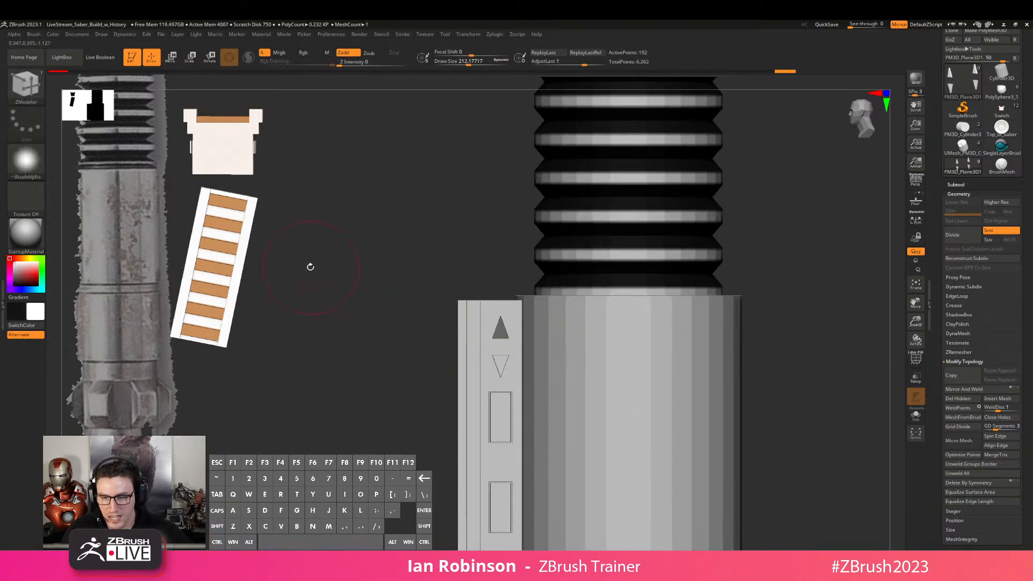
click(41, 264)
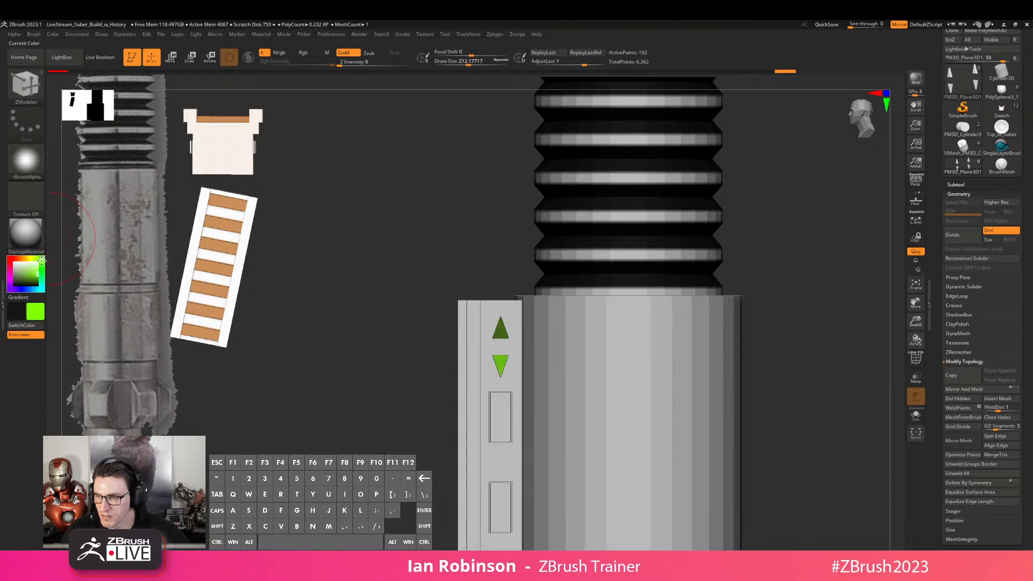
drag(42, 269, 41, 265)
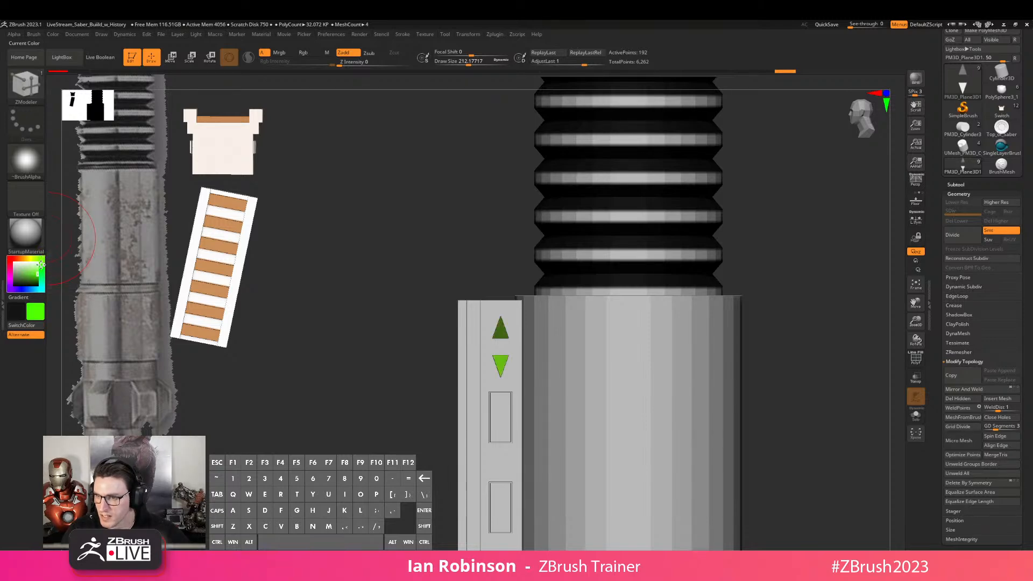
click(36, 275)
click(44, 268)
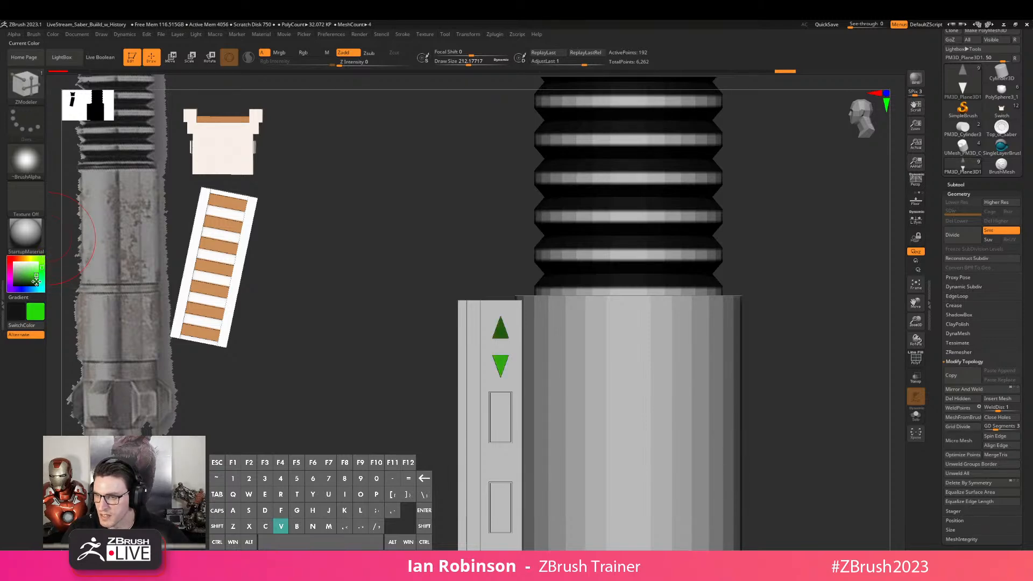
Set the current color to red (R 246, G 37, B 37), enable Rgb, and fill the unmasked downward triangle with it
key(v)
click(35, 276)
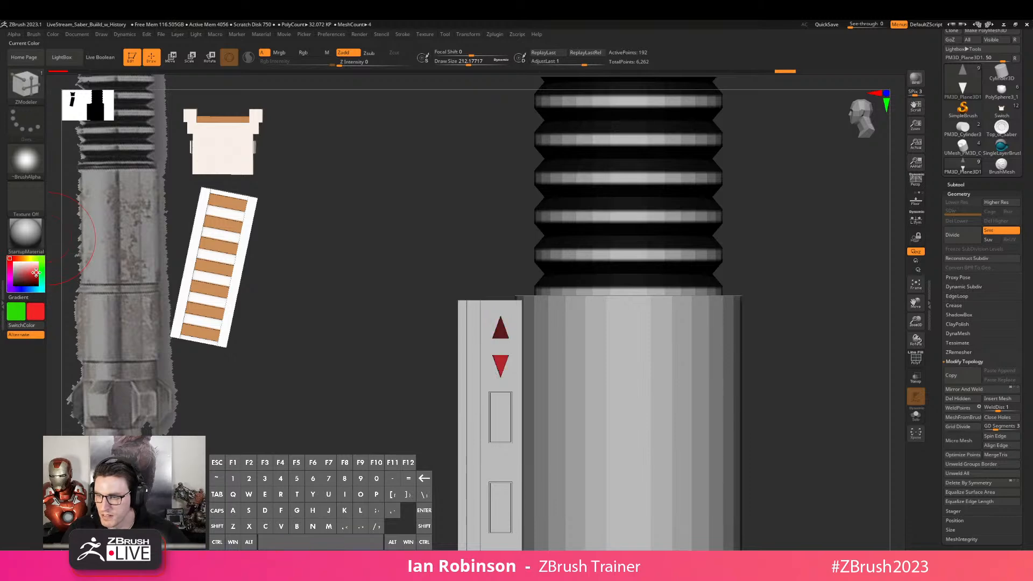
click(53, 34)
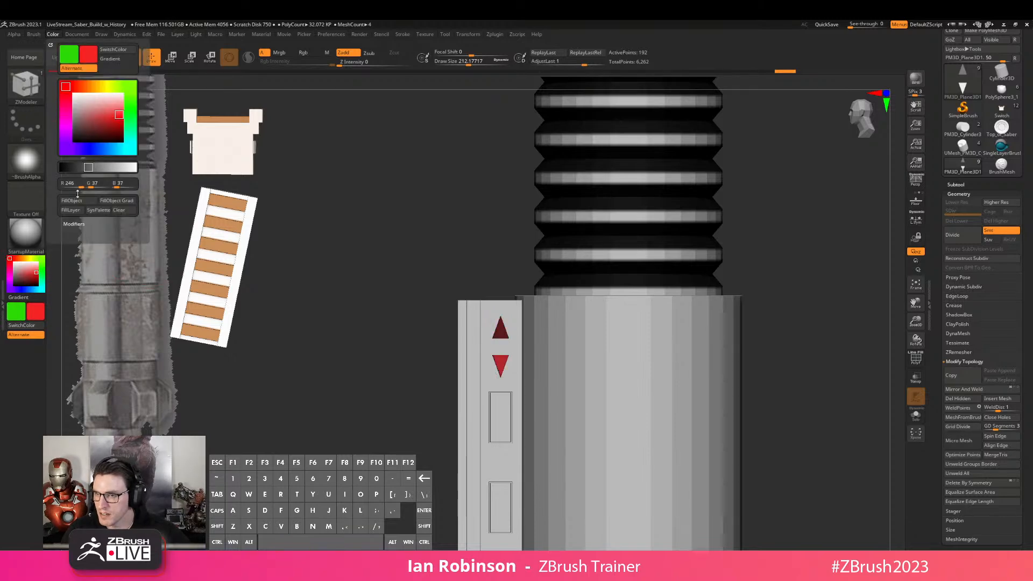
click(304, 53)
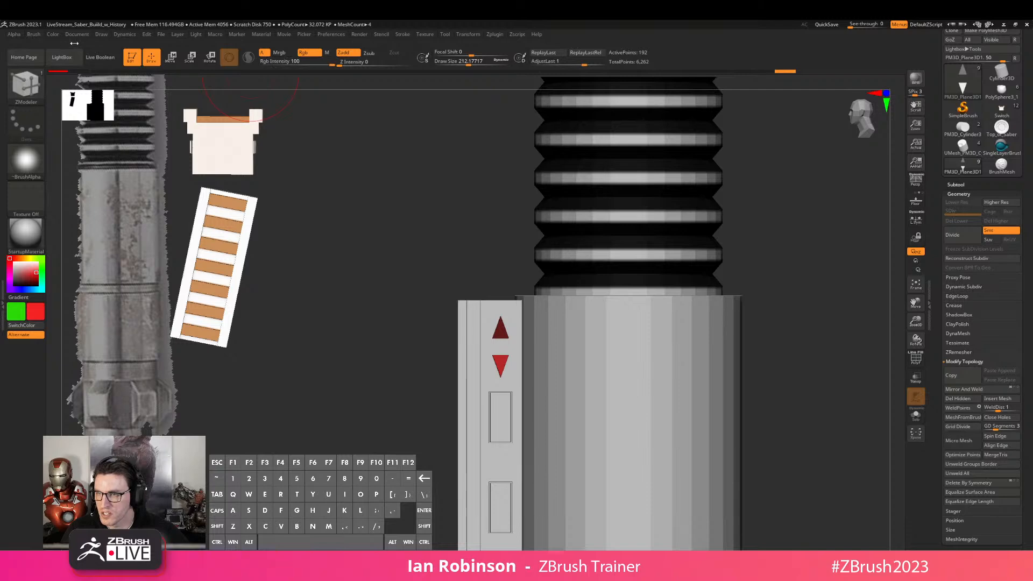
click(53, 34)
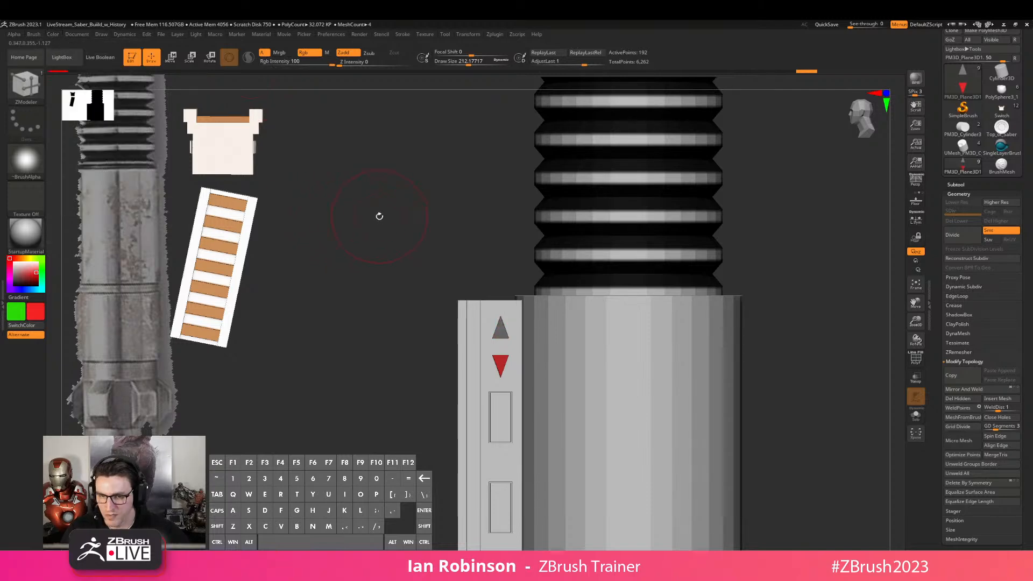
Invert the mask on the triangles, switch the current color back to green, and fill the upward triangle with it
key(ctrl)
key(v)
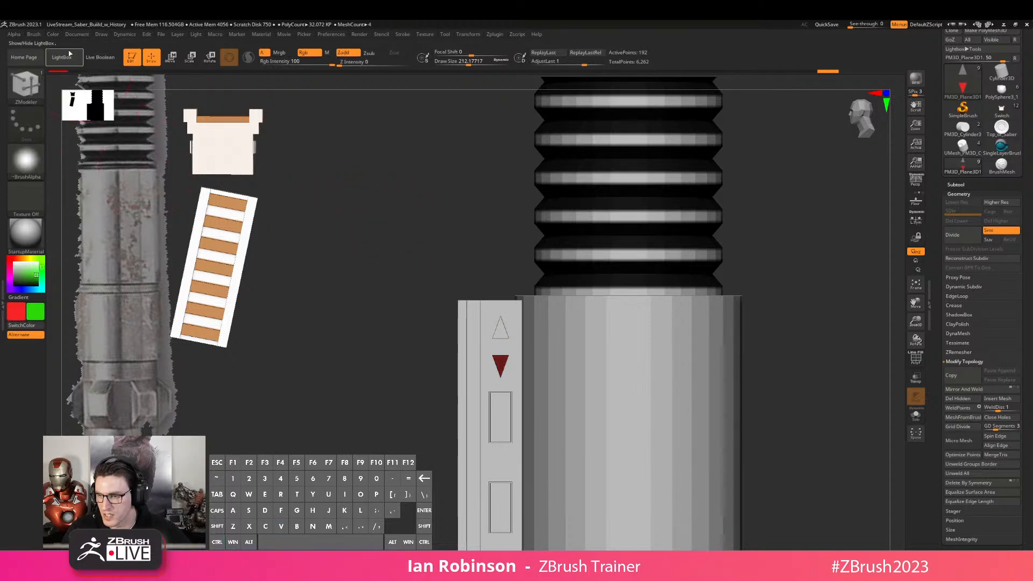
click(57, 34)
drag(424, 257, 681, 272)
drag(710, 340, 713, 294)
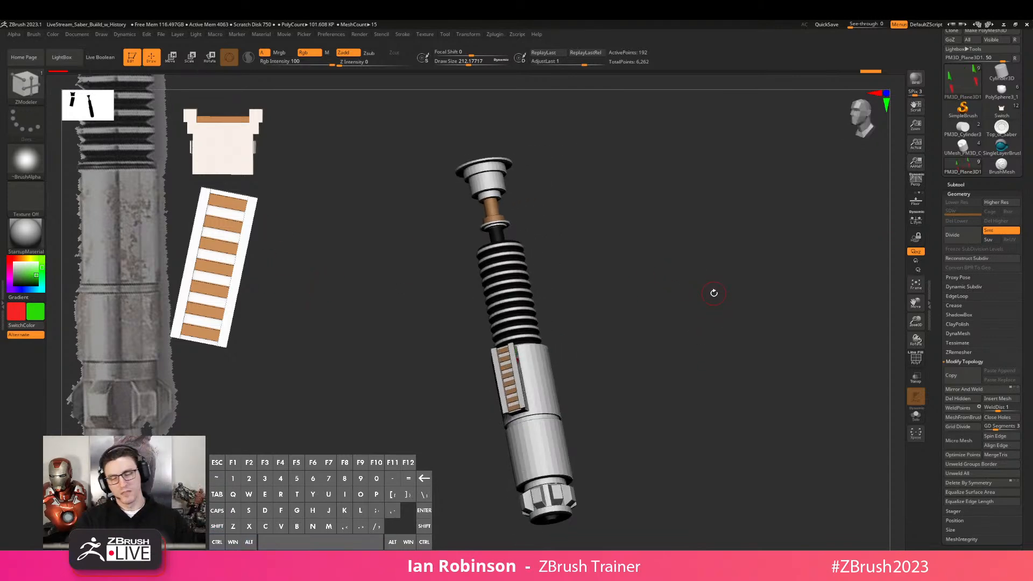
Select the Handle subtool, show its wireframe, activate the ZModeler brush, and isolate the handle with Solo
drag(616, 337, 619, 369)
alt+click(577, 373)
key(shift+f)
key(shift+f)
key(shift+f)
alt+drag(656, 316, 693, 337)
key(b)
key(z)
key(m)
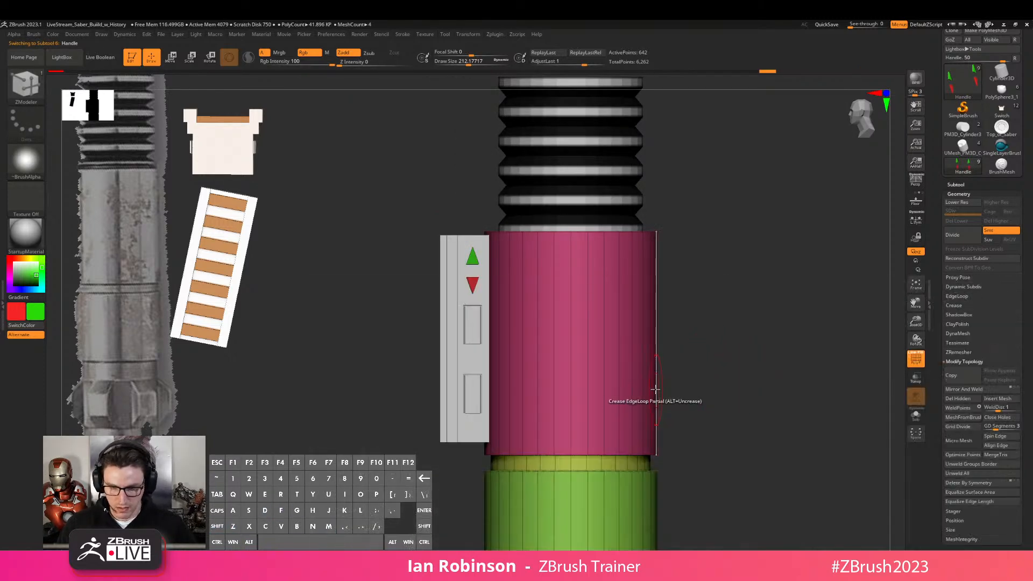
click(916, 416)
Set ZModeler's edge action to Insert with Multiple EdgeLoops as the target
drag(766, 369, 588, 322)
key(space)
click(566, 316)
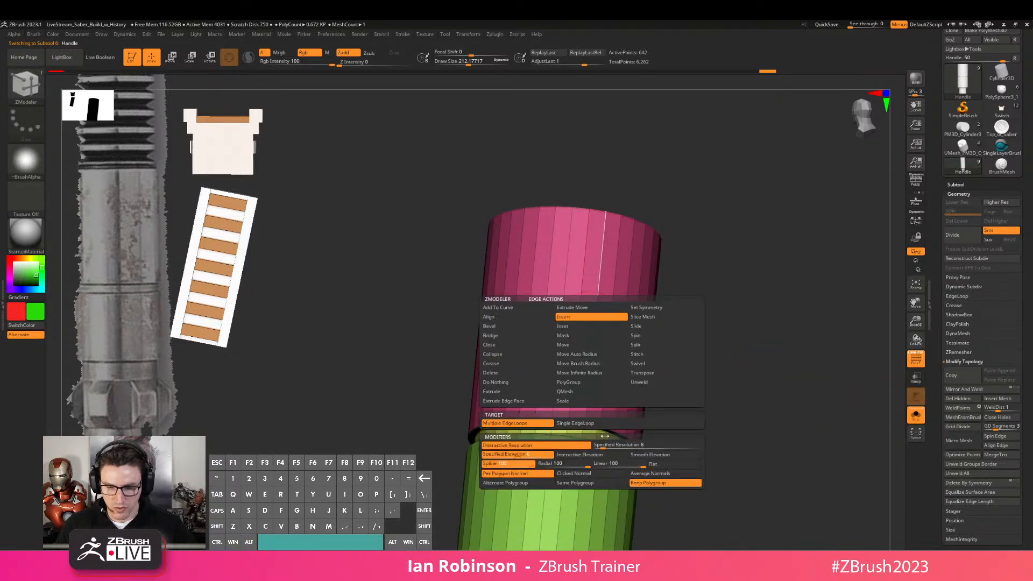
Try inserting multiple edge loops around the handle's upper section, and undo them
shift+drag(777, 388, 759, 381)
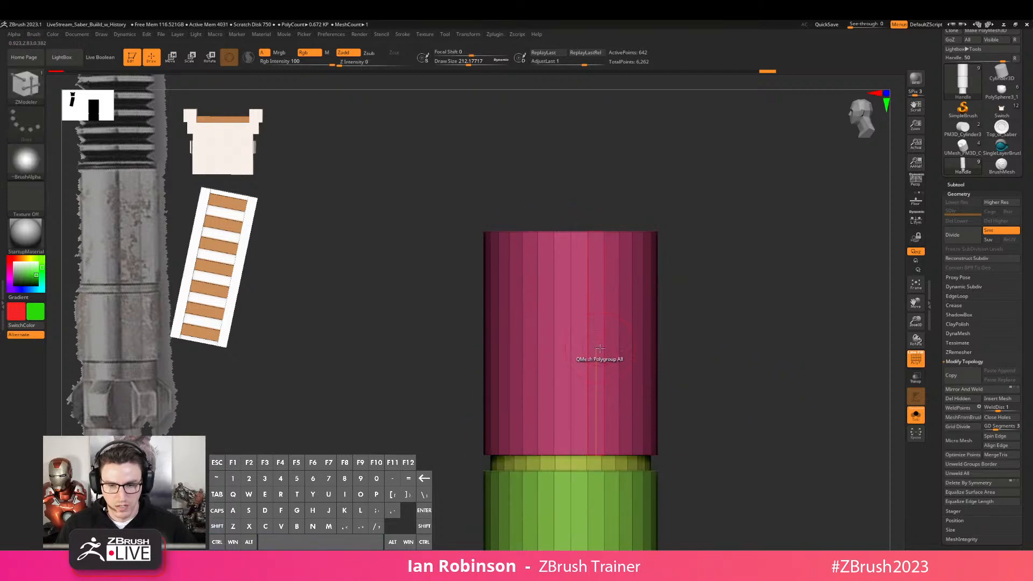
drag(601, 345, 601, 376)
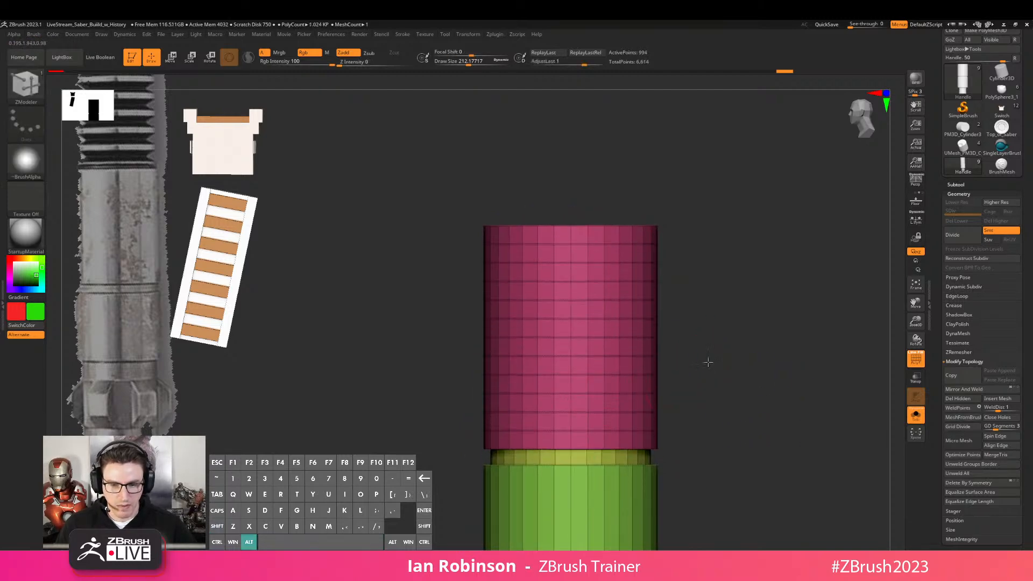
key(ctrl+z)
drag(709, 370, 701, 364)
scroll(576, 281, up, 3)
drag(577, 313, 568, 347)
key(ctrl+z)
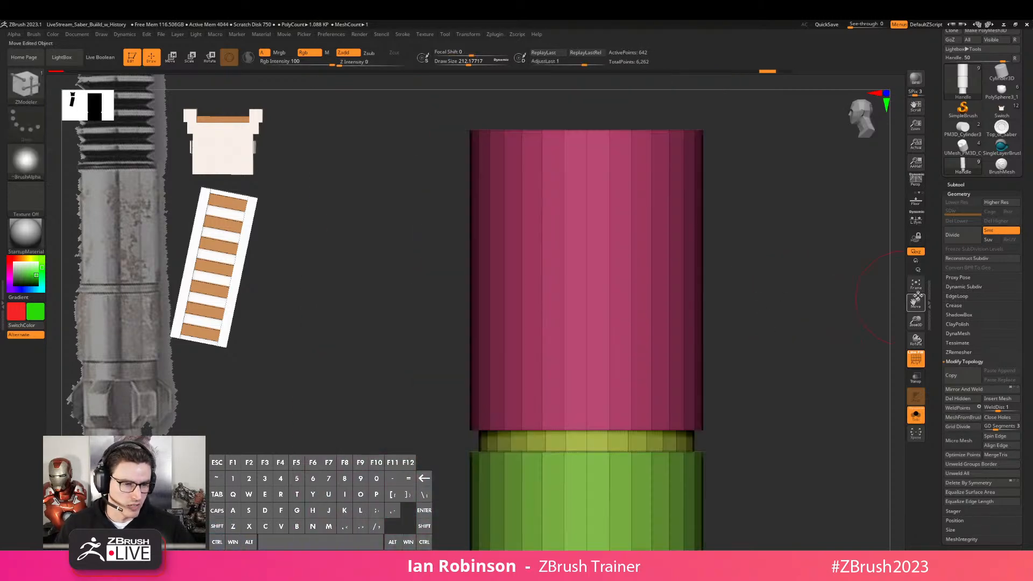
Remove all creases from the handle and insert multiple edge loops around its large upper section
click(954, 305)
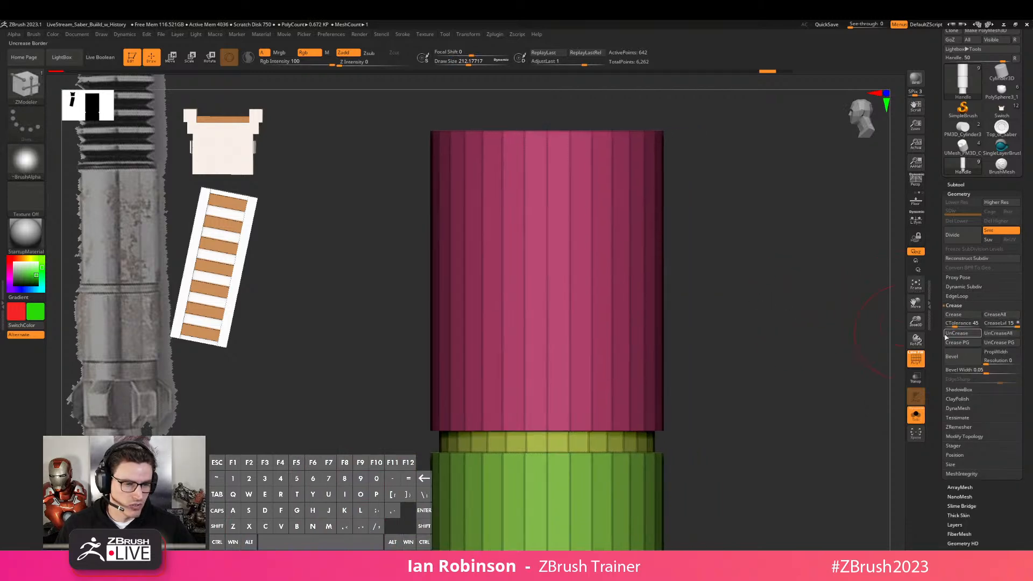
click(997, 334)
click(613, 282)
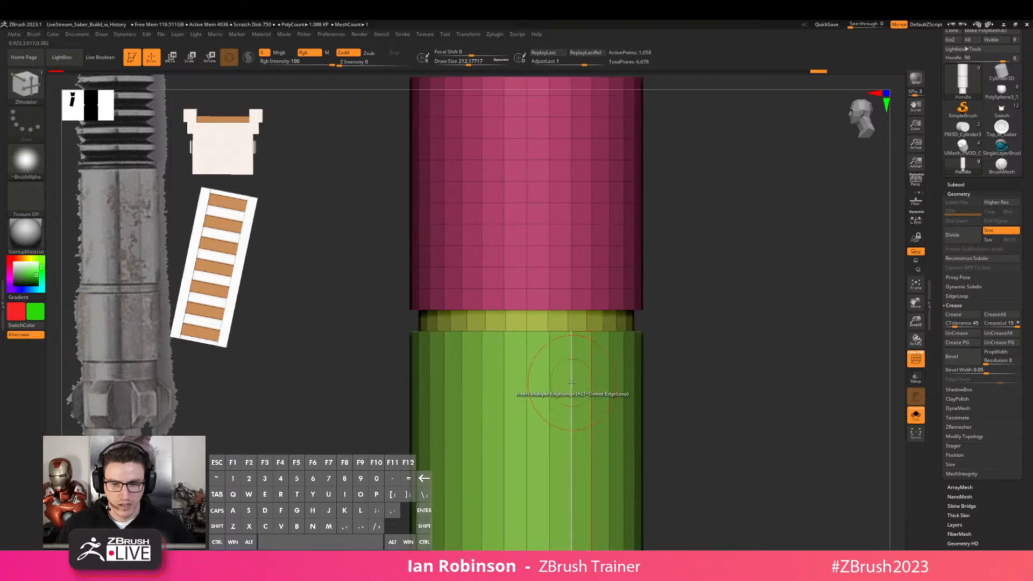
Insert multiple edge loops around the handle's second large section and the recessed groove above it
click(591, 377)
alt+drag(716, 366, 680, 323)
alt+drag(679, 314, 679, 339)
click(577, 204)
click(586, 211)
drag(766, 341, 635, 323)
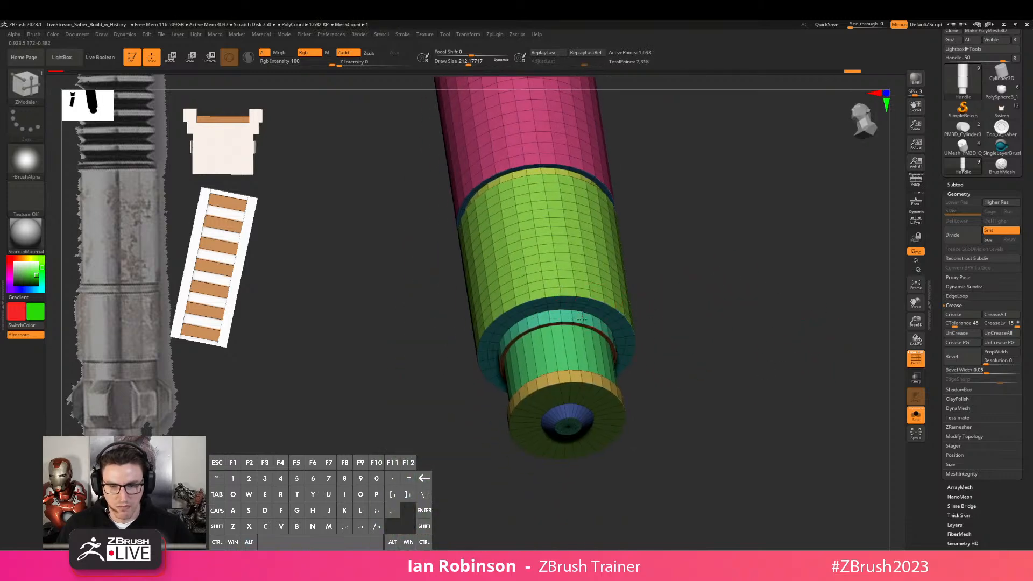
Insert multiple edge loops around the narrow lower neck, its collar, and the ring at the handle's lower end
alt+click(583, 317)
ctrl+right_drag(583, 318, 549, 419)
click(541, 318)
click(478, 329)
alt+right_drag(634, 412, 531, 391)
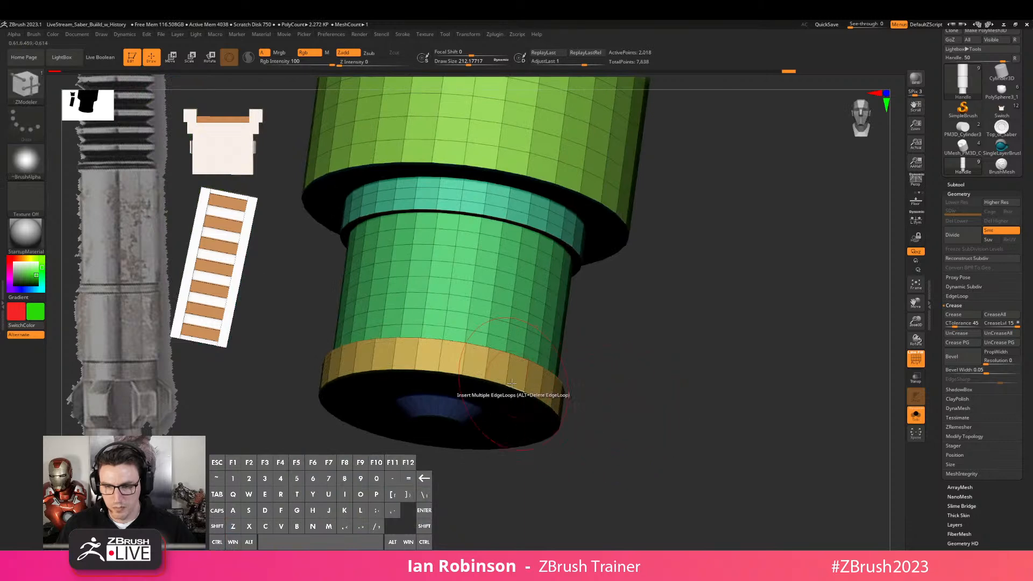
click(488, 373)
Insert multiple edge loops on the raised cone and the small central disc of the handle's bottom cap
right_drag(605, 412, 554, 418)
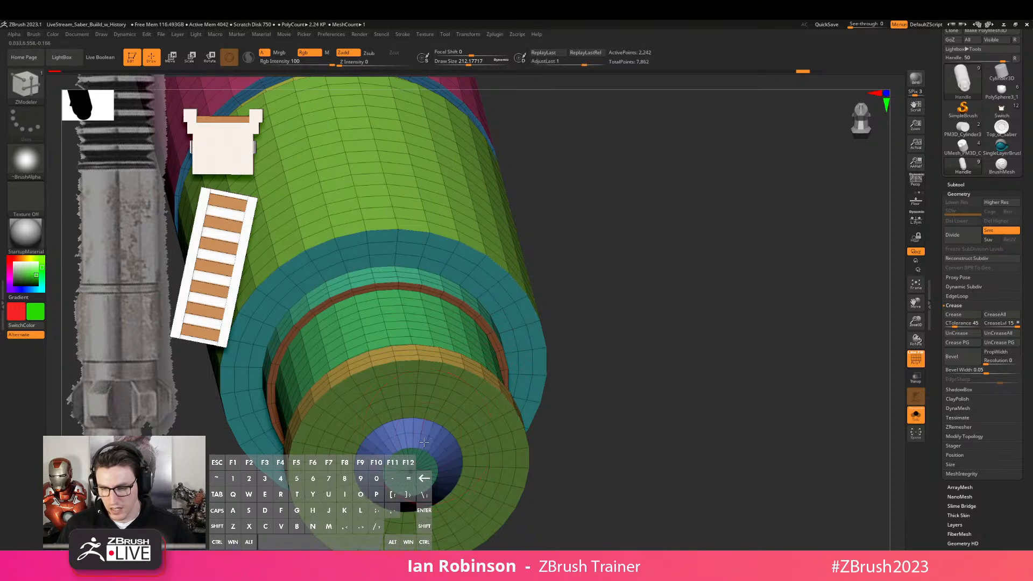
click(417, 454)
right_drag(628, 464, 650, 429)
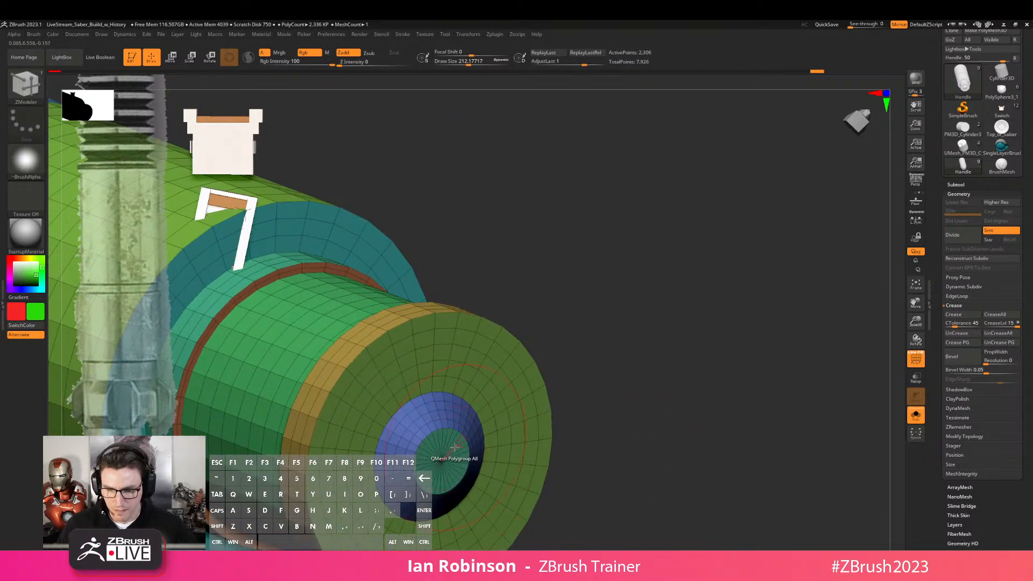
click(454, 458)
right_drag(619, 457, 714, 362)
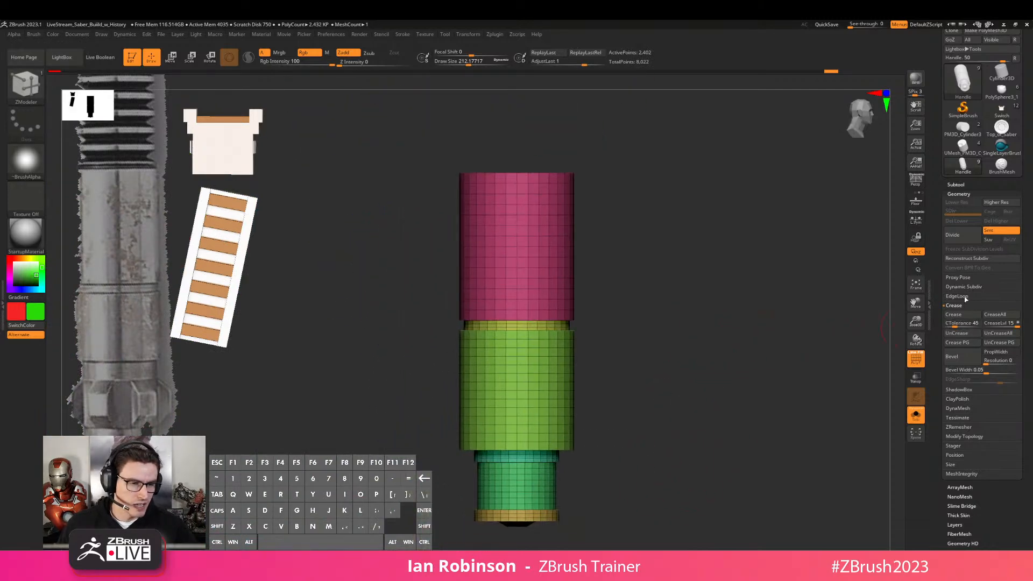
Crease the handle's edges along its polygroup borders with Crease PG
click(959, 344)
right_drag(774, 327, 741, 344)
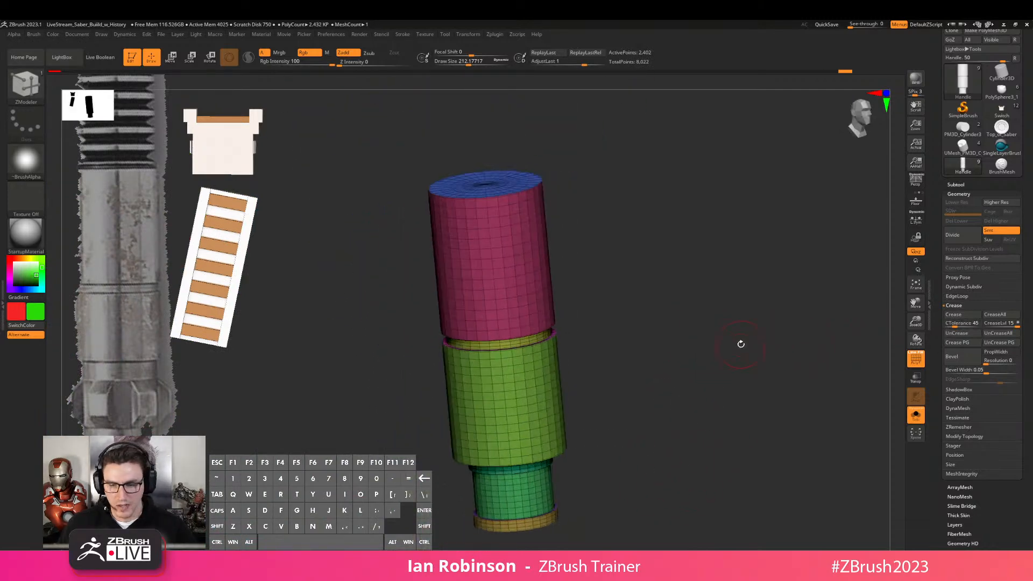
mouse_move(636, 312)
shift+right_down()
mouse_move(685, 307)
mouse_move(711, 364)
mouse_move(697, 362)
mouse_move(699, 376)
shift+right_up()
Reduce the draw size to about 94 and switch ZModeler's edge Insert target to Single EdgeLoop at the handle's groove
key(s)
drag(699, 376, 689, 376)
mouse_move(680, 321)
alt+right_down()
mouse_move(727, 381)
mouse_move(722, 396)
alt+right_up()
mouse_move(721, 344)
alt+right_down()
mouse_move(709, 253)
mouse_move(588, 329)
alt+right_up()
right_drag(658, 332, 649, 377)
alt+right_drag(554, 369, 582, 395)
shift+right_drag(686, 389, 803, 372)
key(space)
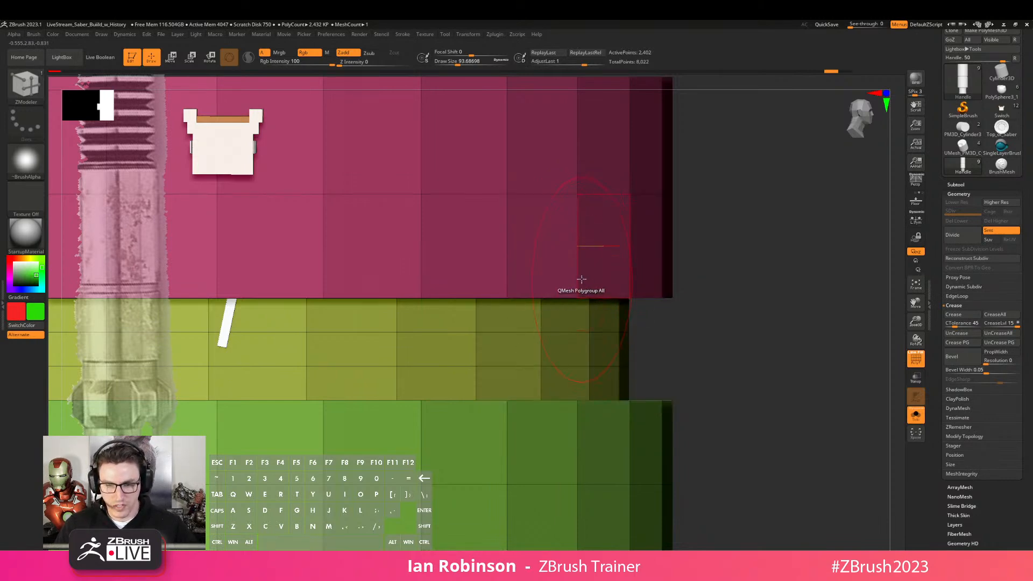
key(space)
click(560, 391)
Try adding single edge loops close to both rims of the groove, then deleting the extra loops beside it
click(578, 269)
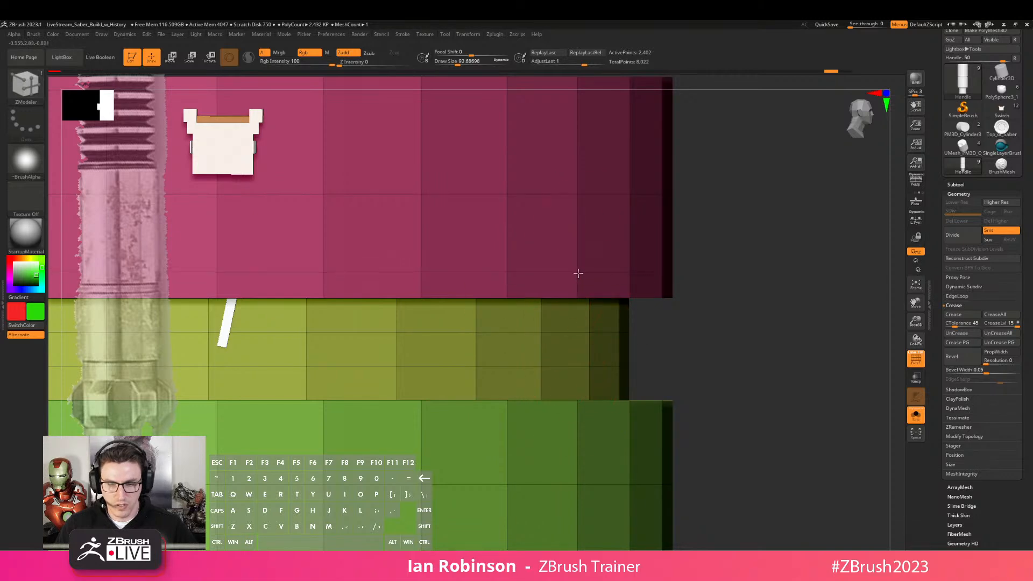
drag(578, 419, 578, 416)
drag(697, 341, 693, 397)
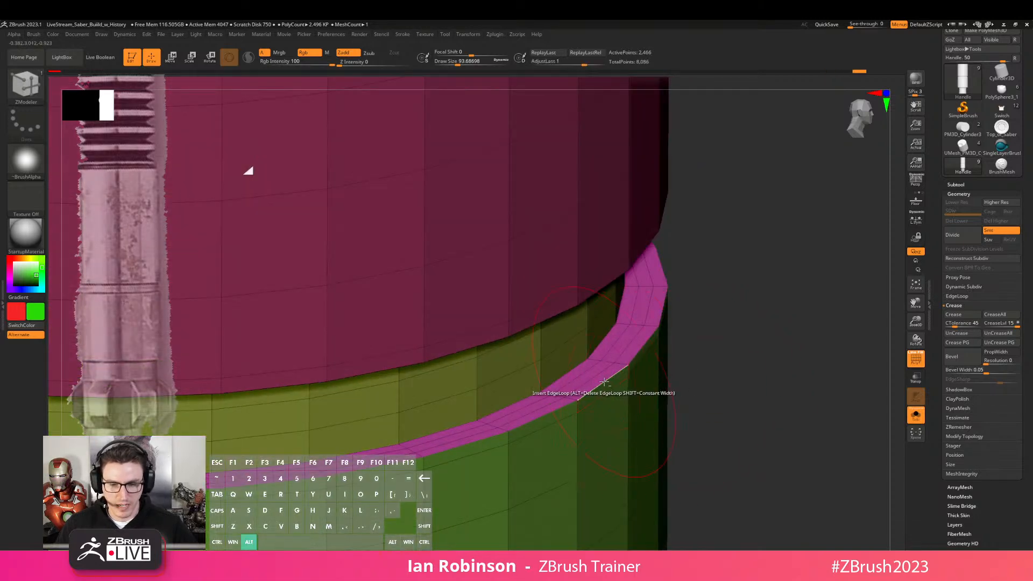
alt+click(606, 382)
drag(700, 315, 699, 245)
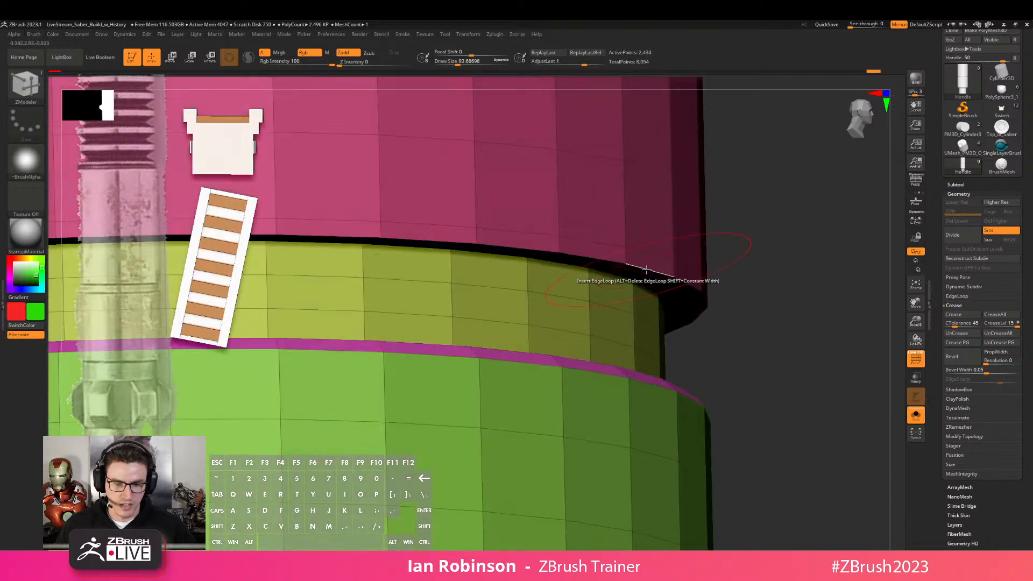
alt+click(601, 258)
Undo the single edge loop edits around the groove, redo them for comparison, and undo them again
alt+drag(694, 342, 650, 324)
key(ctrl+z)
key(ctrl+z)
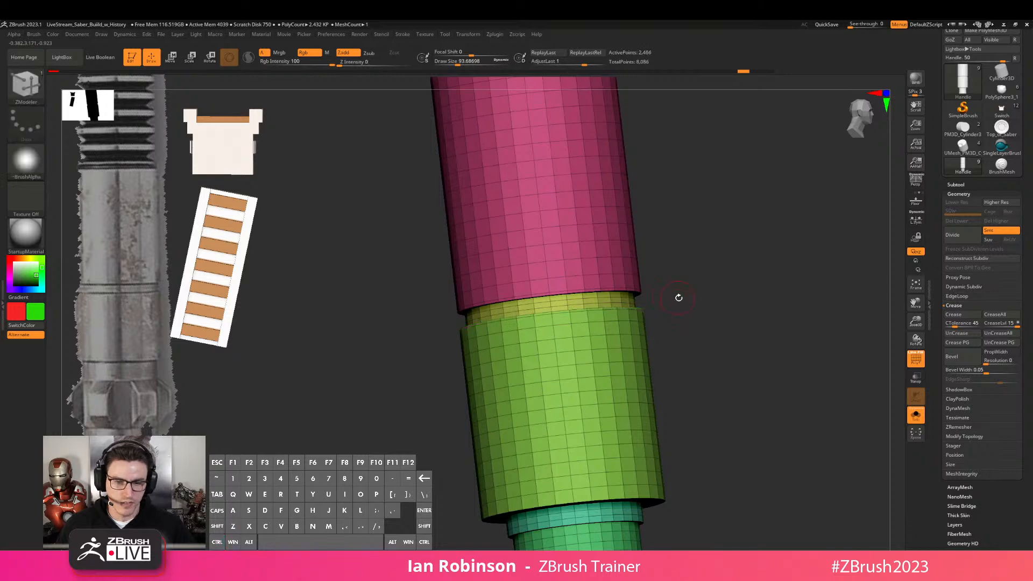
key(ctrl+shift+z)
key(ctrl+shift+z)
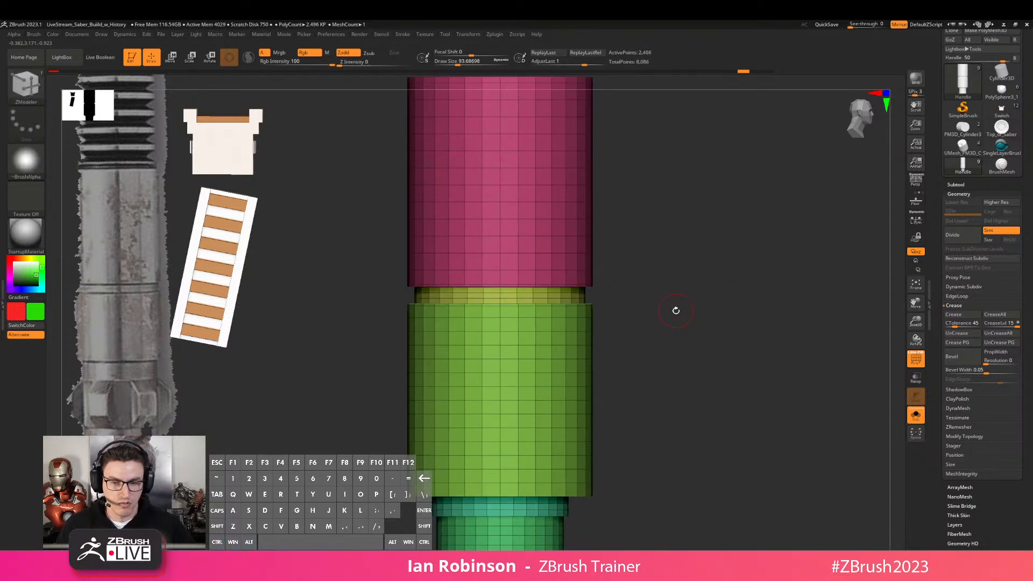
key(ctrl+z)
key(ctrl+z)
Save the project with the handle's new edge loops and creases
alt+drag(657, 277, 648, 309)
mouse_move(648, 310)
mouse_down()
mouse_move(641, 339)
mouse_move(632, 323)
mouse_move(653, 323)
mouse_move(644, 290)
mouse_move(638, 297)
mouse_up()
shift+drag(564, 287, 614, 308)
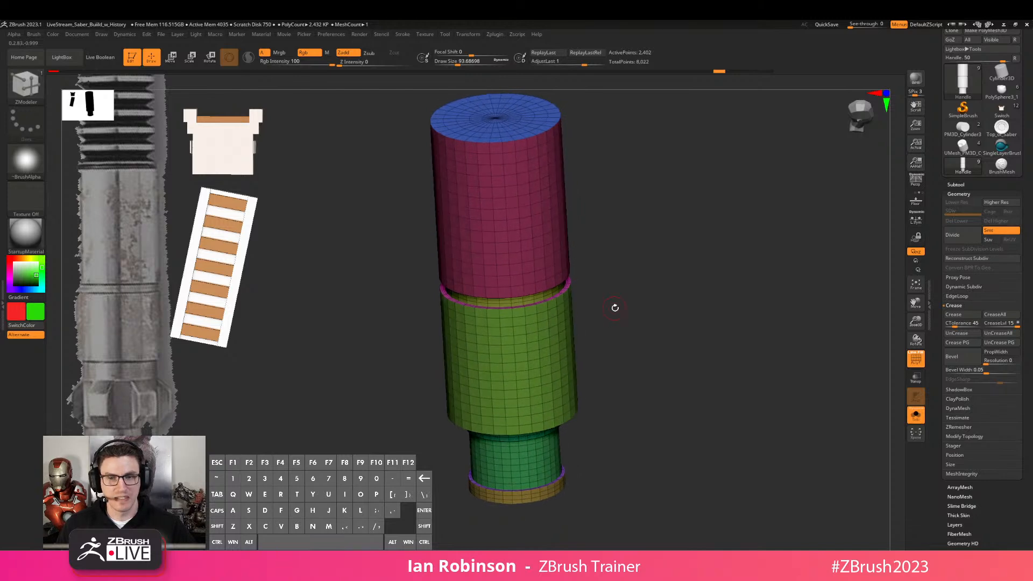
key(ctrl+s)
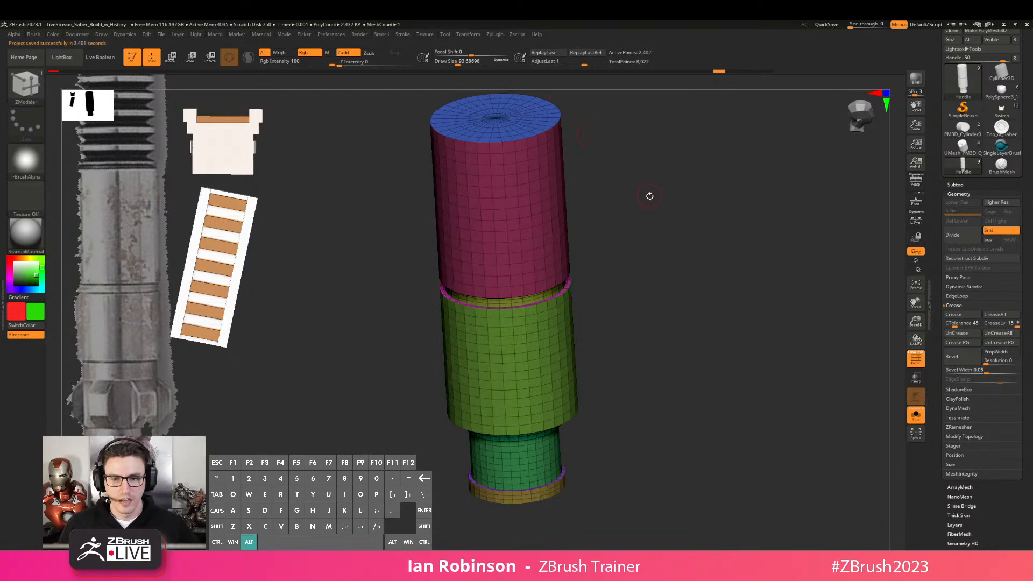
Reduce the draw size to about 77 and examine the handle's wireframe from several angles
alt+drag(646, 225, 653, 263)
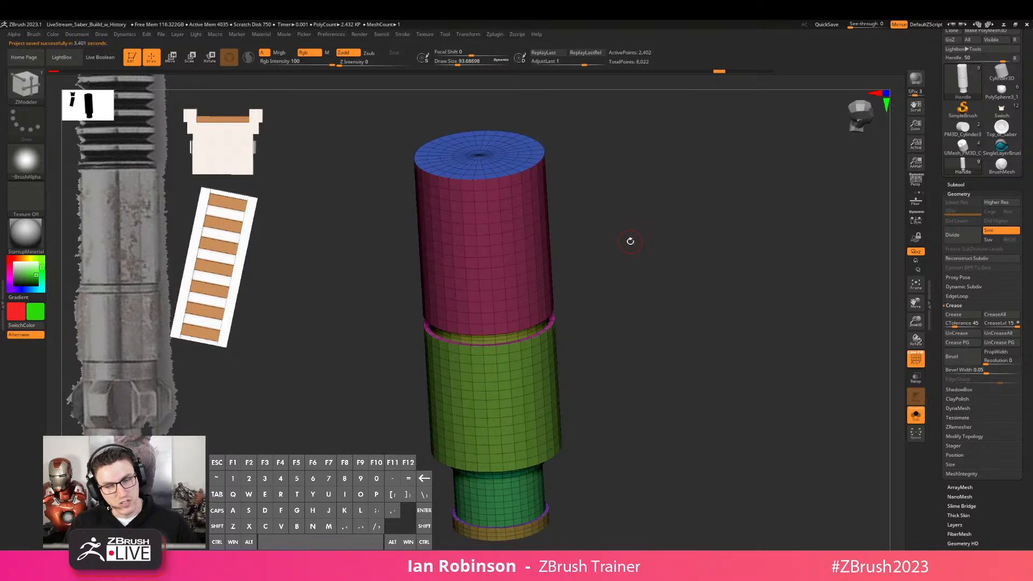
alt+drag(628, 227, 657, 265)
key(shift+f)
key(shift+f)
drag(657, 265, 653, 274)
key(s)
drag(533, 120, 598, 134)
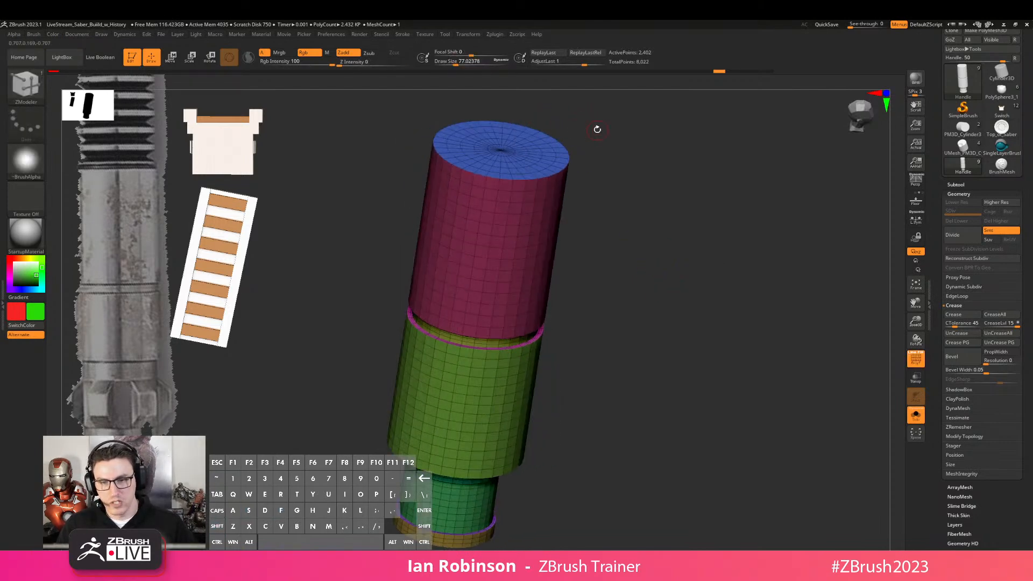
drag(520, 112, 577, 120)
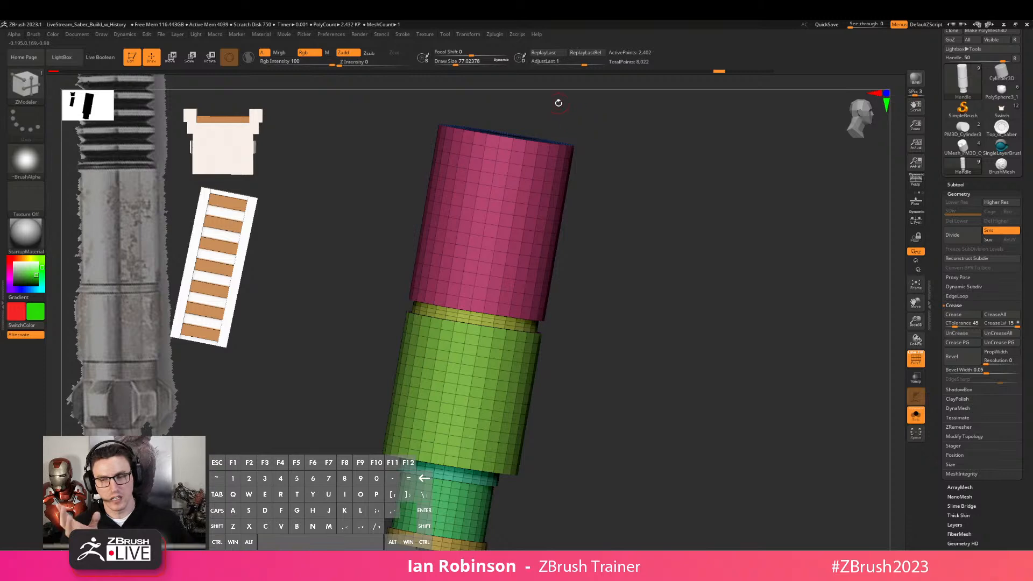
drag(606, 168, 607, 204)
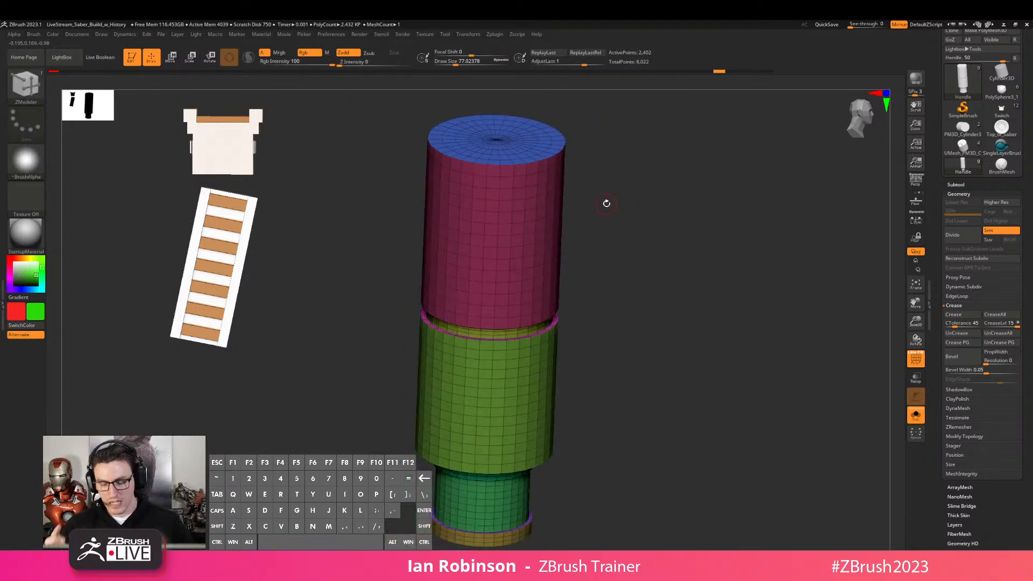
Clear the leftover reference images from the canvas and examine the handle from above and below
key(ctrl+n)
drag(638, 158, 570, 177)
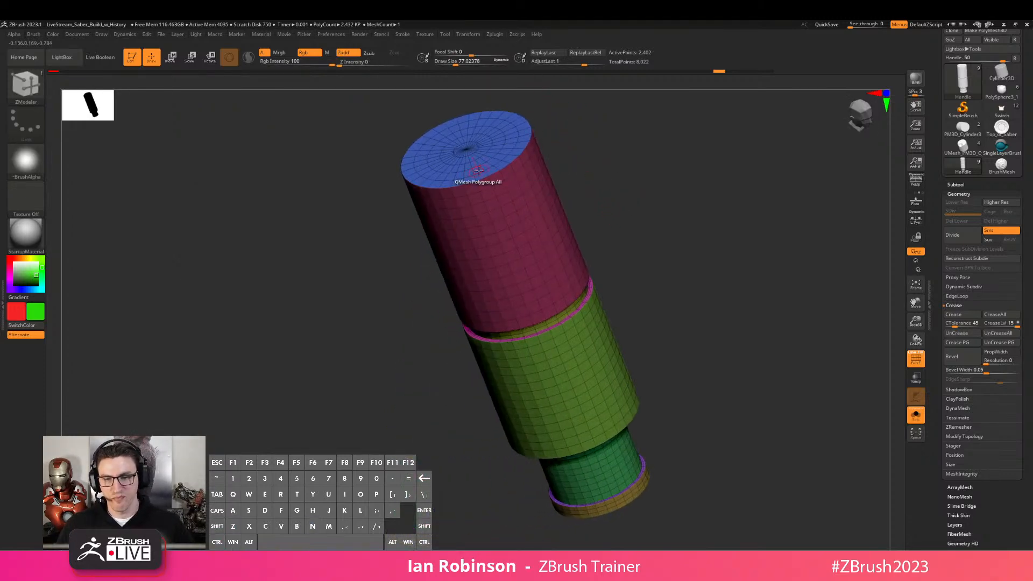
drag(634, 177, 677, 177)
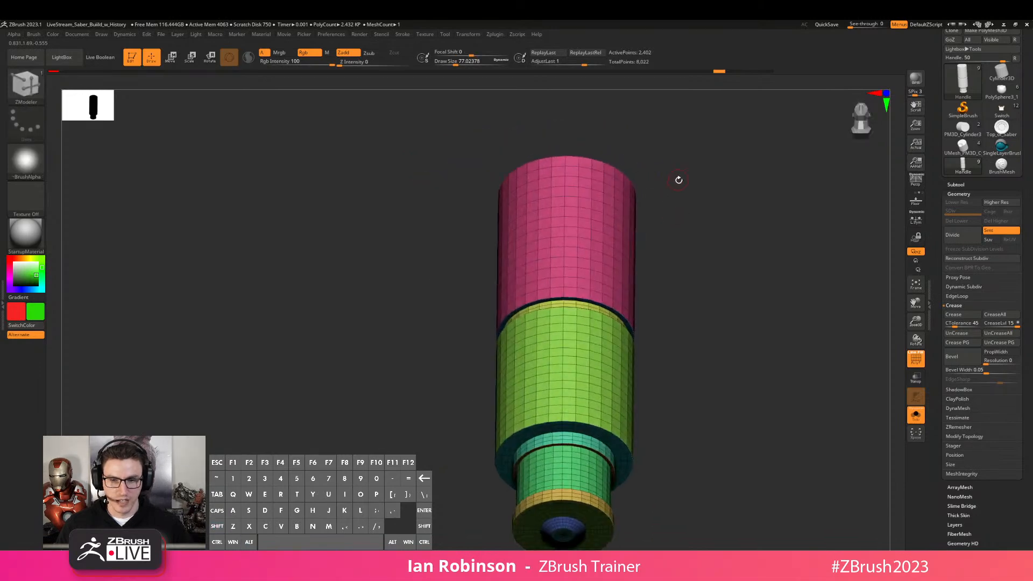
drag(638, 146, 671, 265)
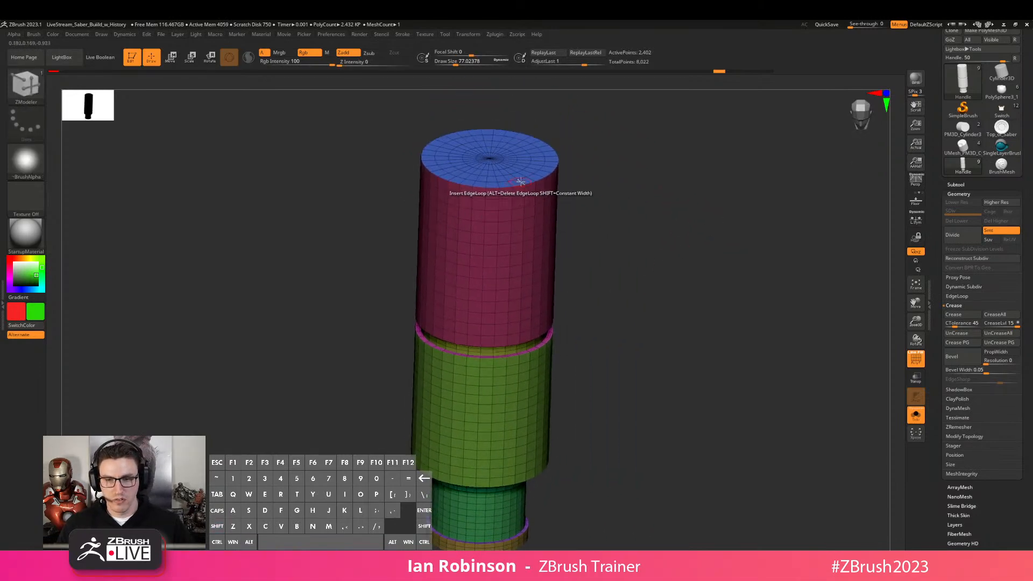
mouse_move(619, 183)
mouse_down()
mouse_move(642, 198)
mouse_move(638, 184)
mouse_up()
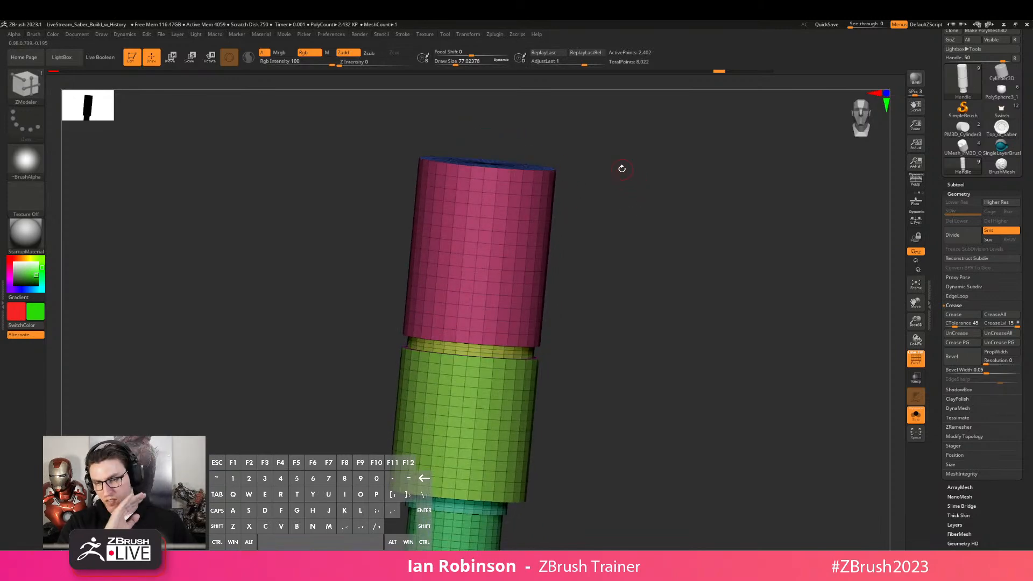
Load the Handle subtool into BevelPro
click(956, 185)
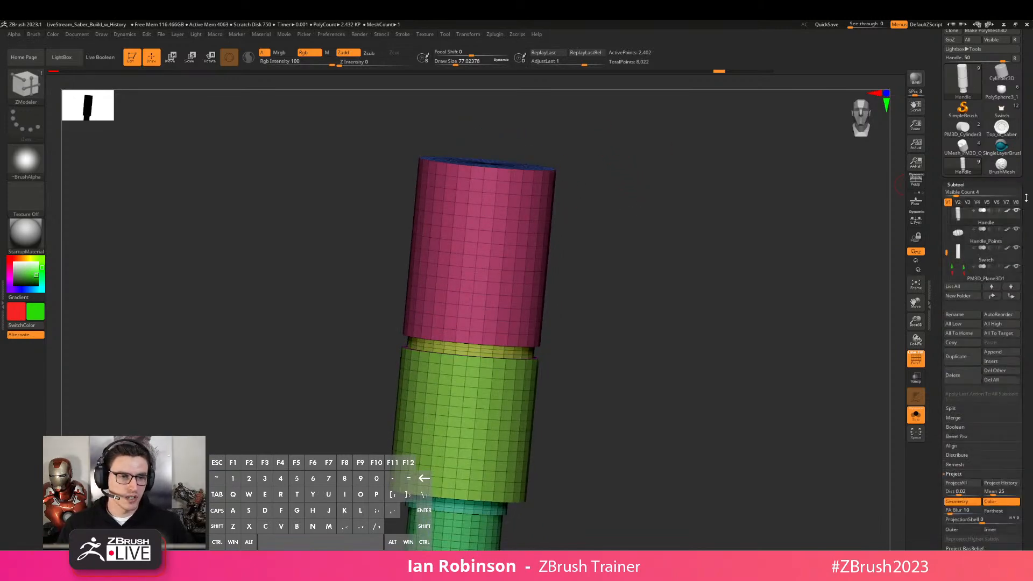
click(500, 35)
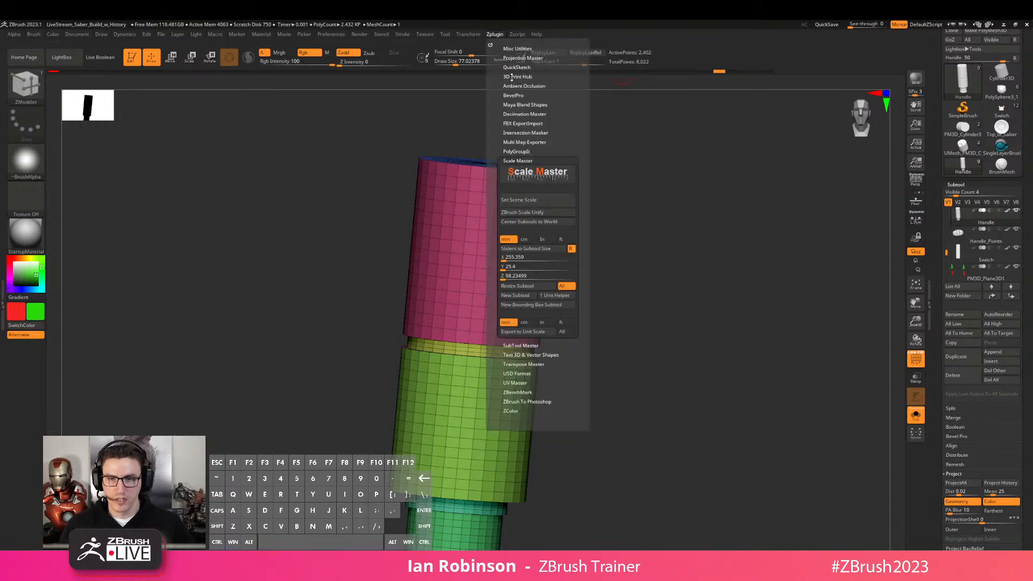
click(514, 96)
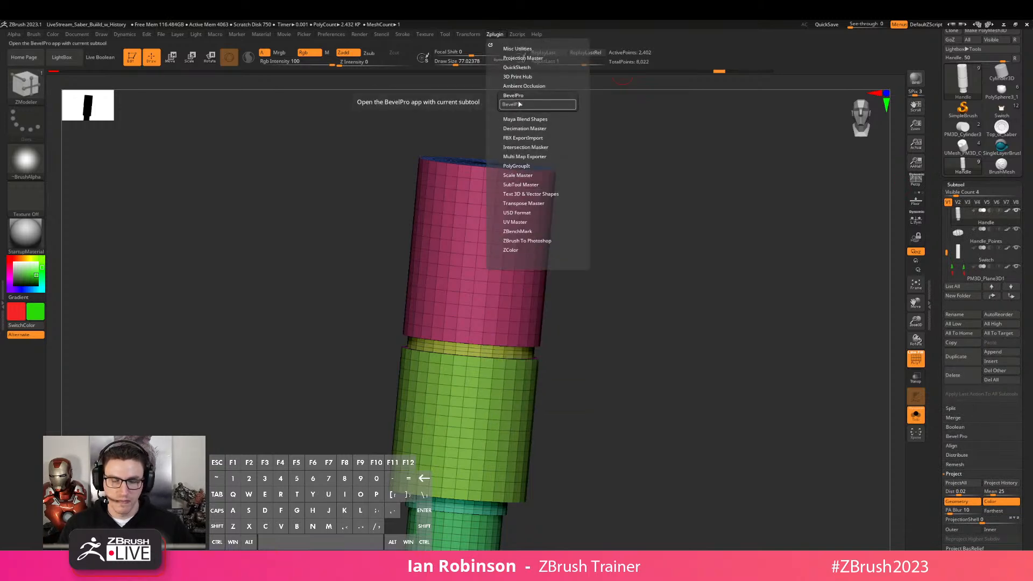
scroll(1017, 146, down, 3)
scroll(963, 319, down, 1)
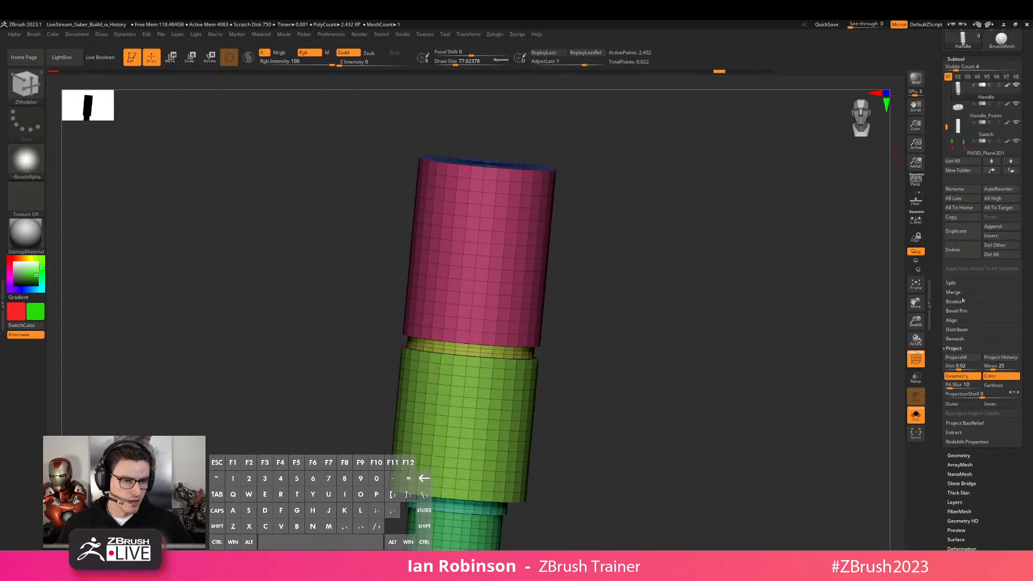
click(963, 312)
click(964, 320)
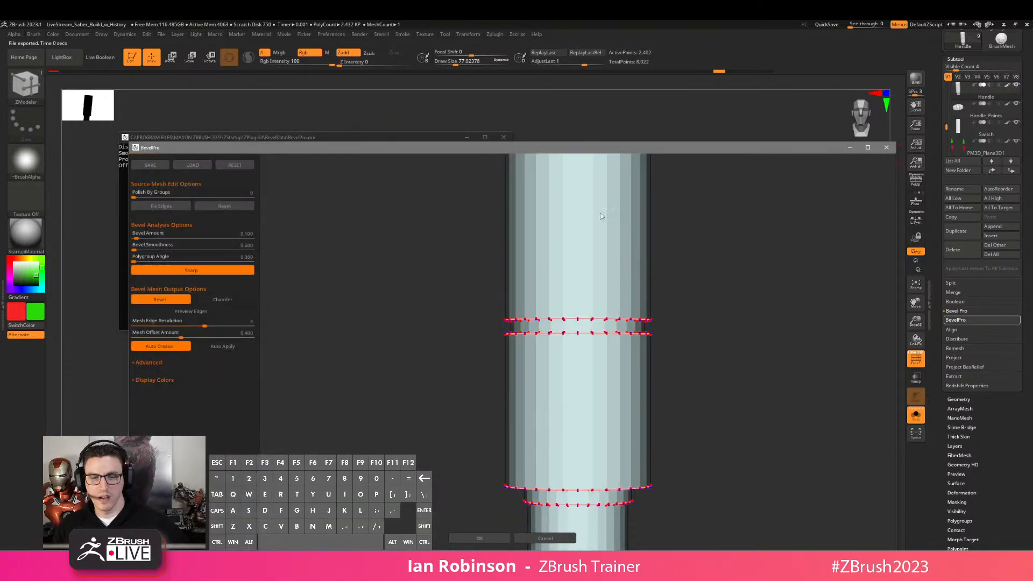
Preview the bevel mesh edges and examine the groove's bevel strips up close
drag(653, 206, 555, 247)
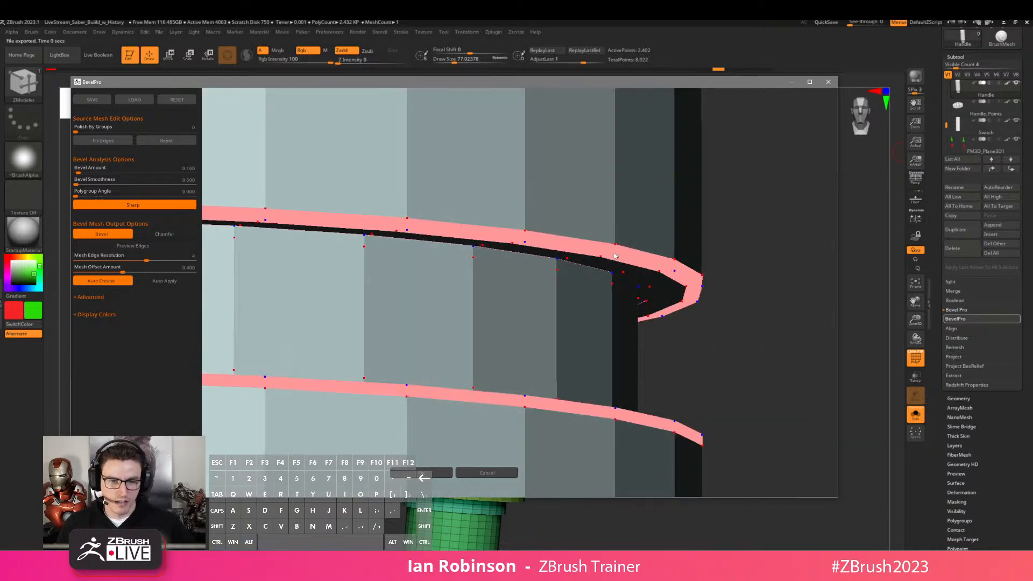
drag(603, 258, 617, 262)
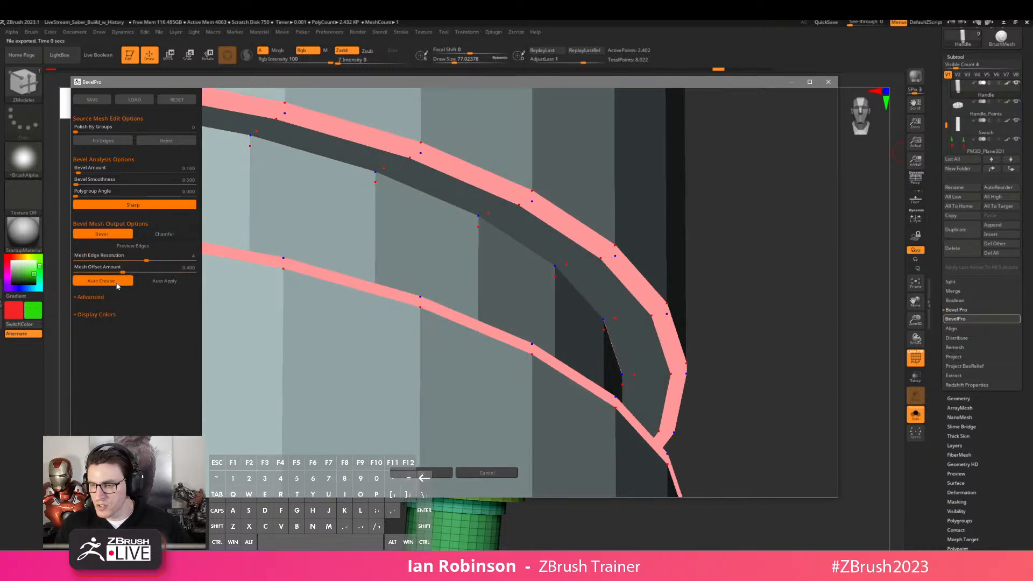
click(114, 244)
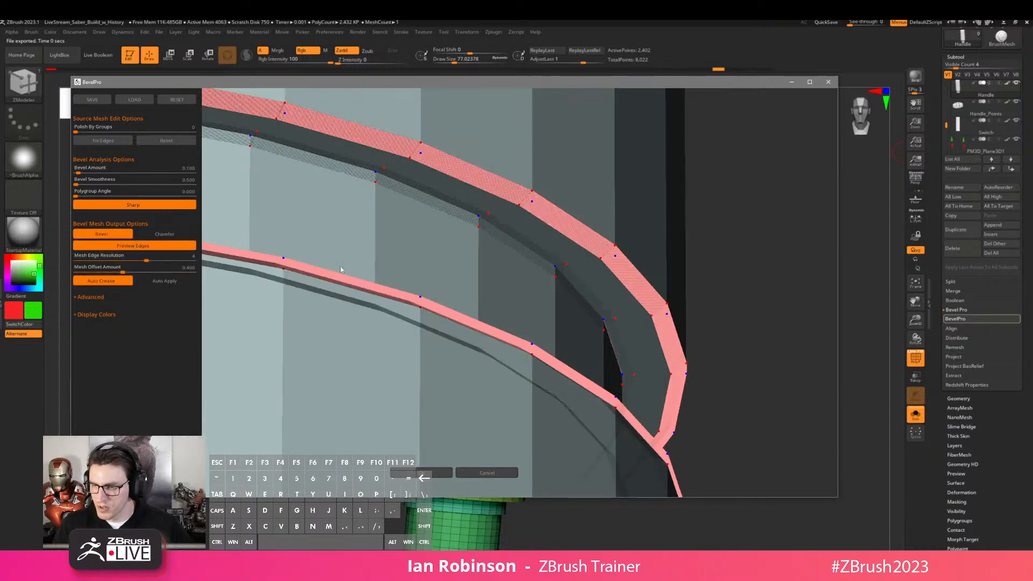
drag(657, 246, 628, 240)
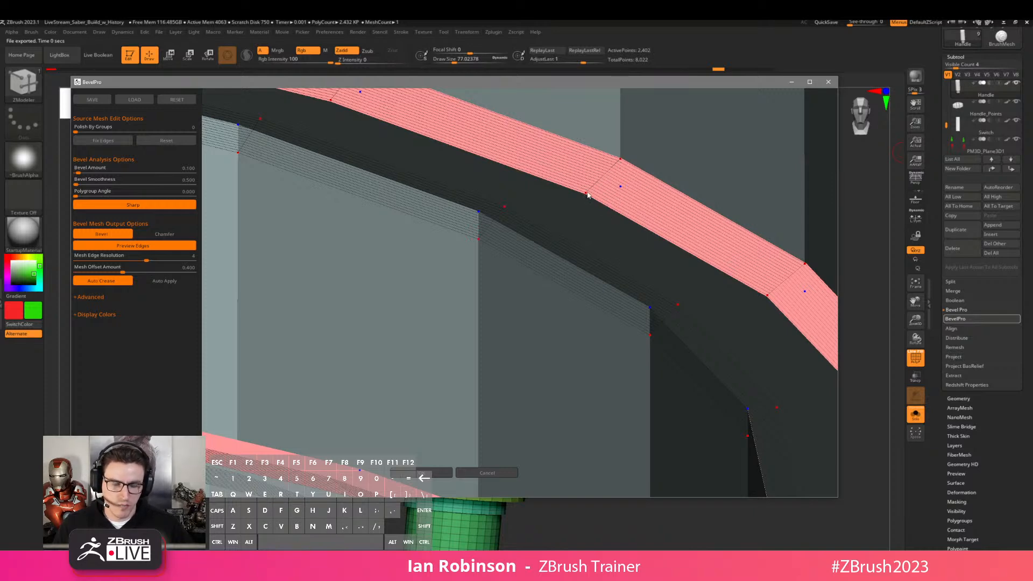
drag(621, 188, 404, 256)
Try a Bevel Amount of about 0.3 with higher Bevel Smoothness on the groove, then reset the BevelPro settings
drag(82, 174, 85, 173)
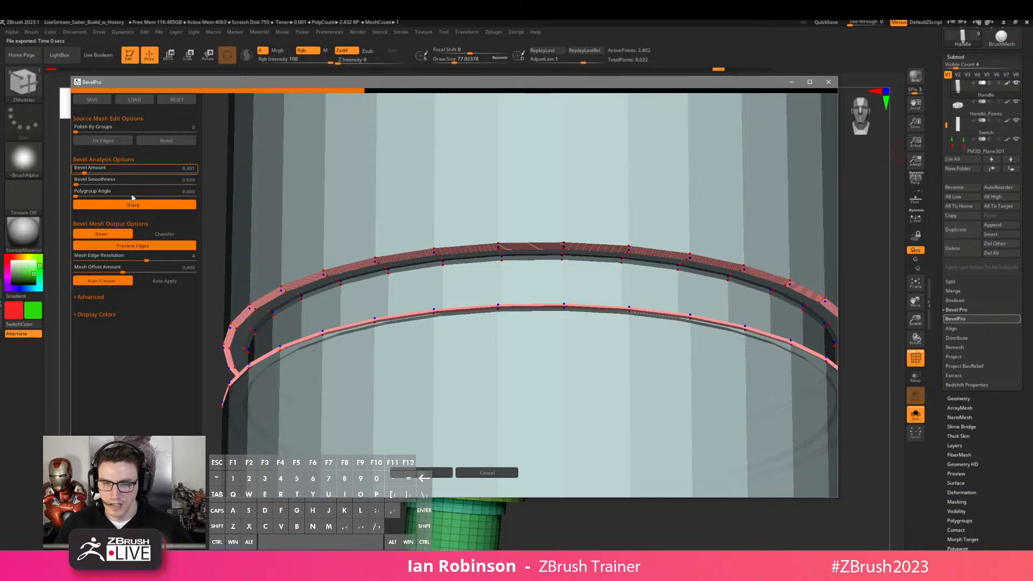
drag(239, 208, 66, 236)
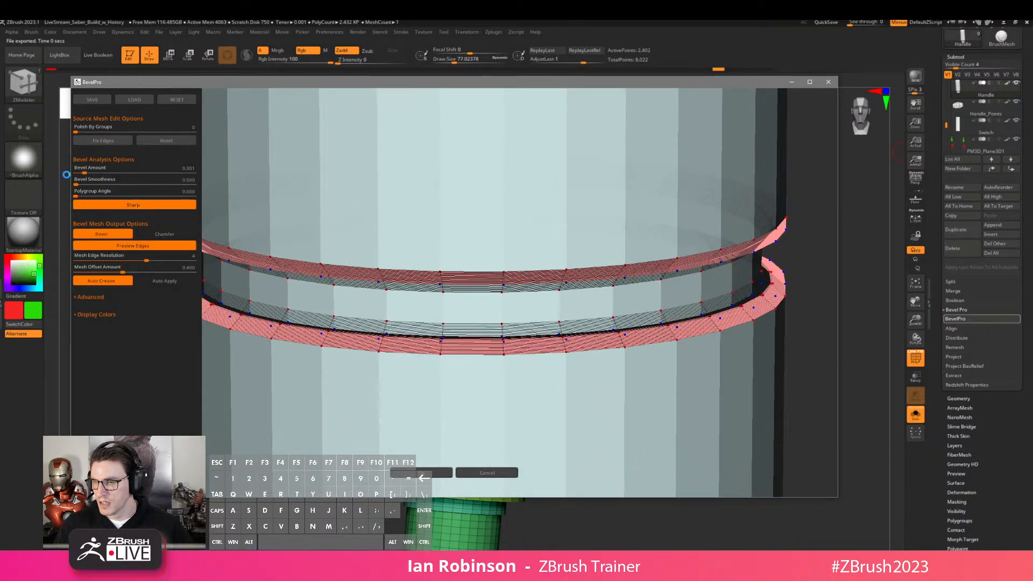
drag(76, 184, 89, 185)
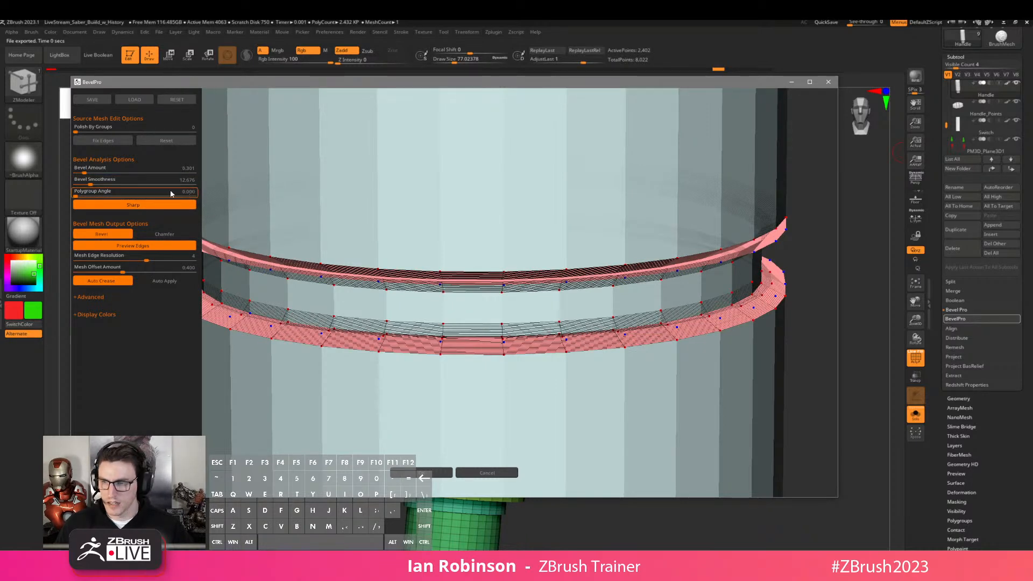
drag(90, 185, 85, 183)
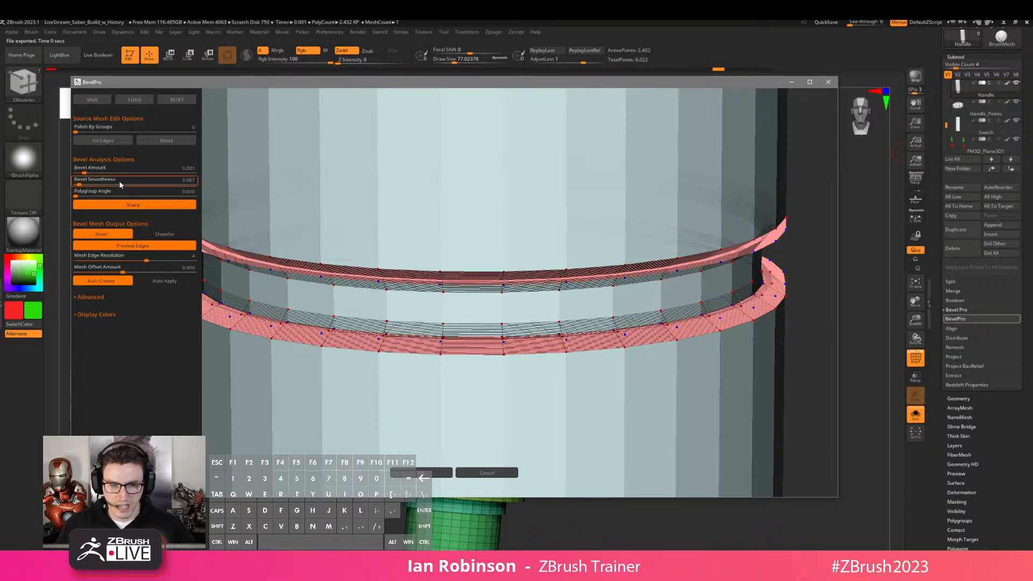
click(177, 99)
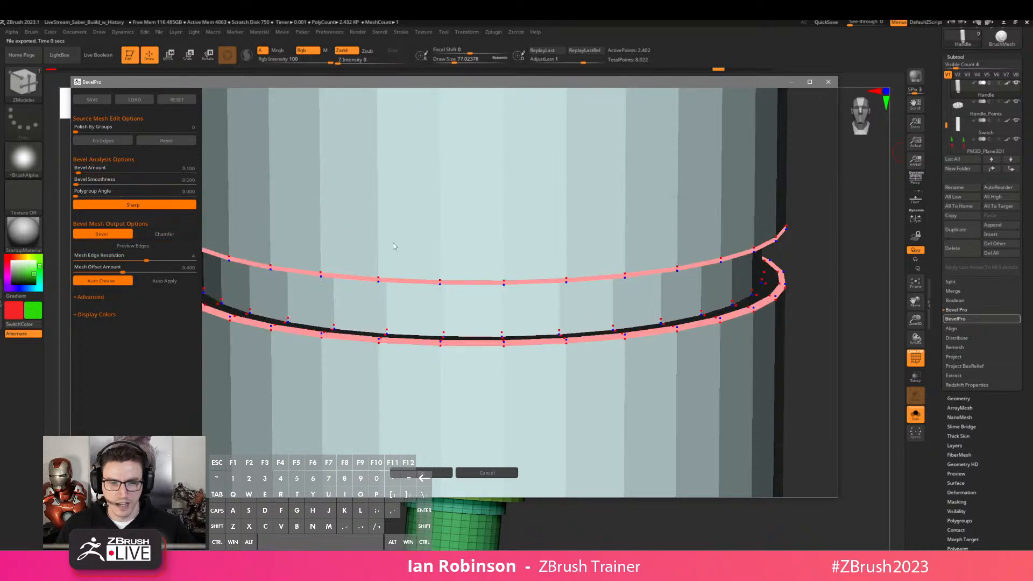
Try the Chamfer output on the groove edges and switch back to Bevel
scroll(392, 243, down, 5)
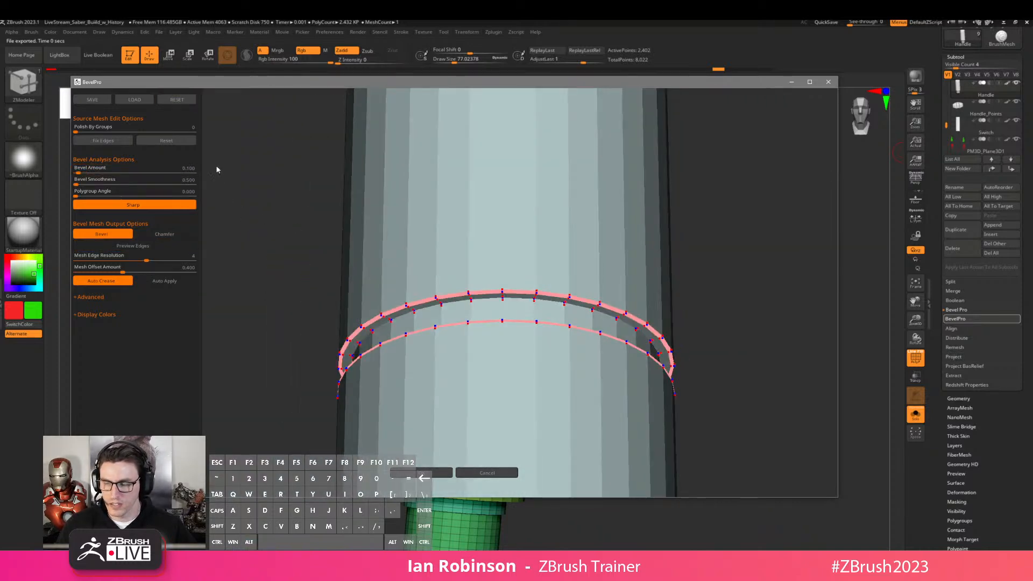
click(161, 233)
scroll(430, 252, up, 6)
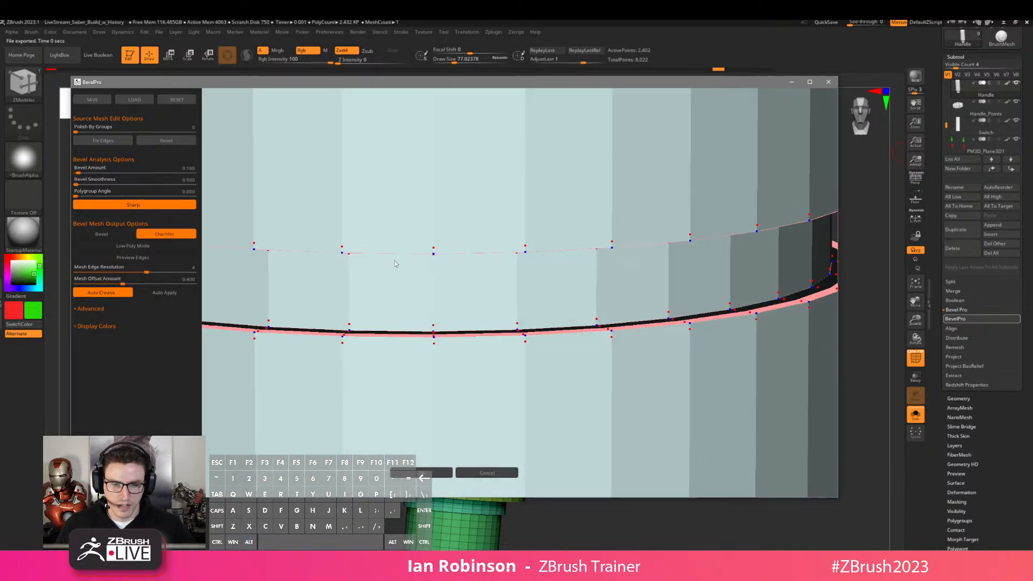
click(102, 233)
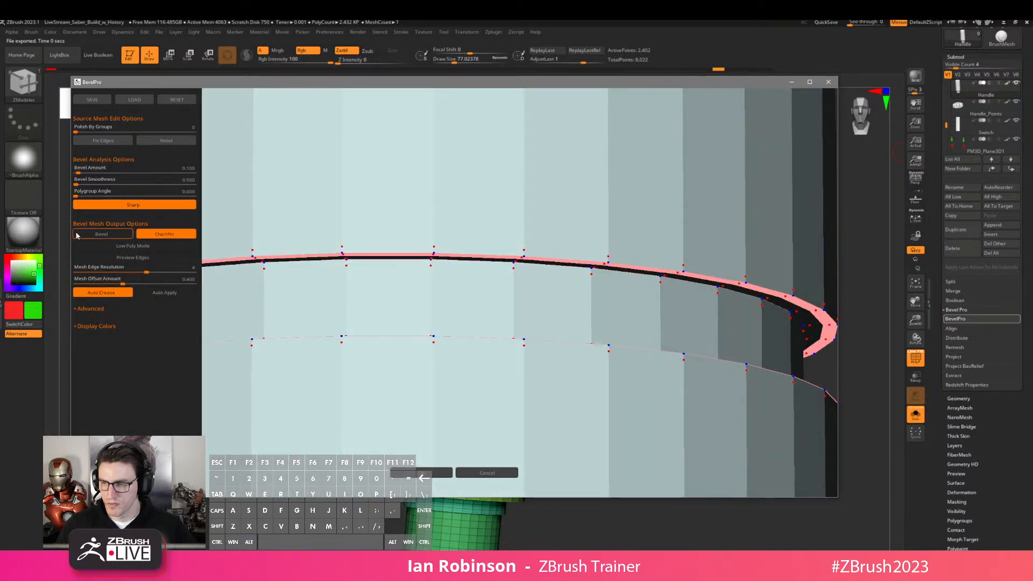
scroll(334, 248, down, 3)
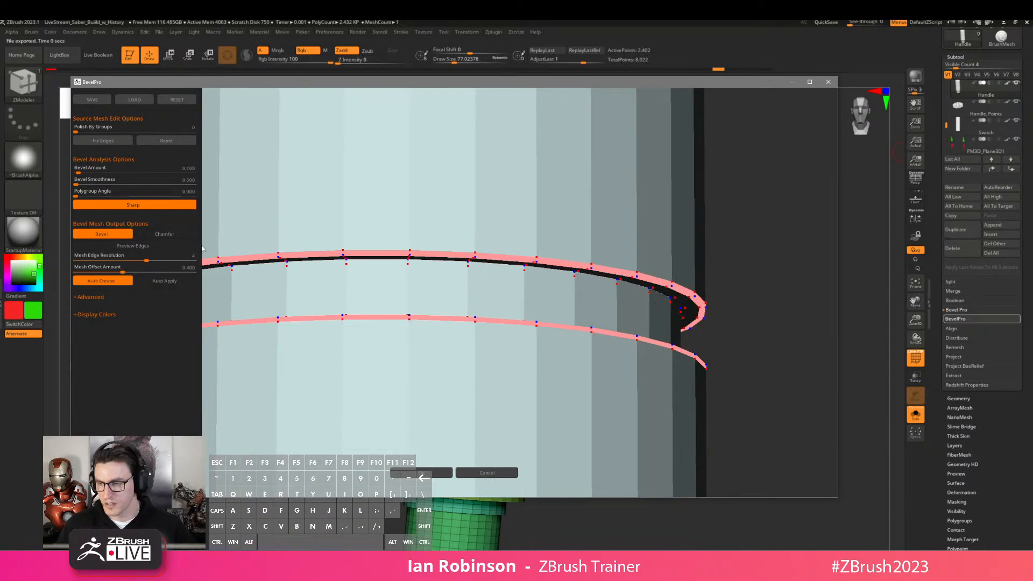
Turn on Auto Apply and examine the bevelled result around the handle's groove
mouse_move(359, 297)
mouse_down()
mouse_move(493, 286)
mouse_move(464, 311)
mouse_move(350, 293)
mouse_up()
scroll(389, 300, down, 4)
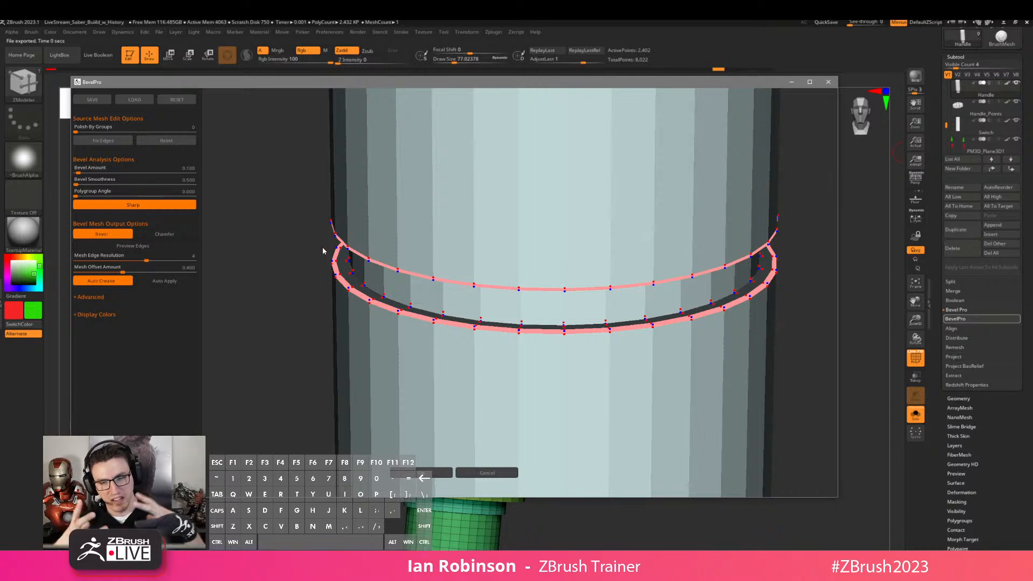
scroll(357, 280, down, 3)
drag(357, 280, 385, 245)
scroll(386, 244, up, 3)
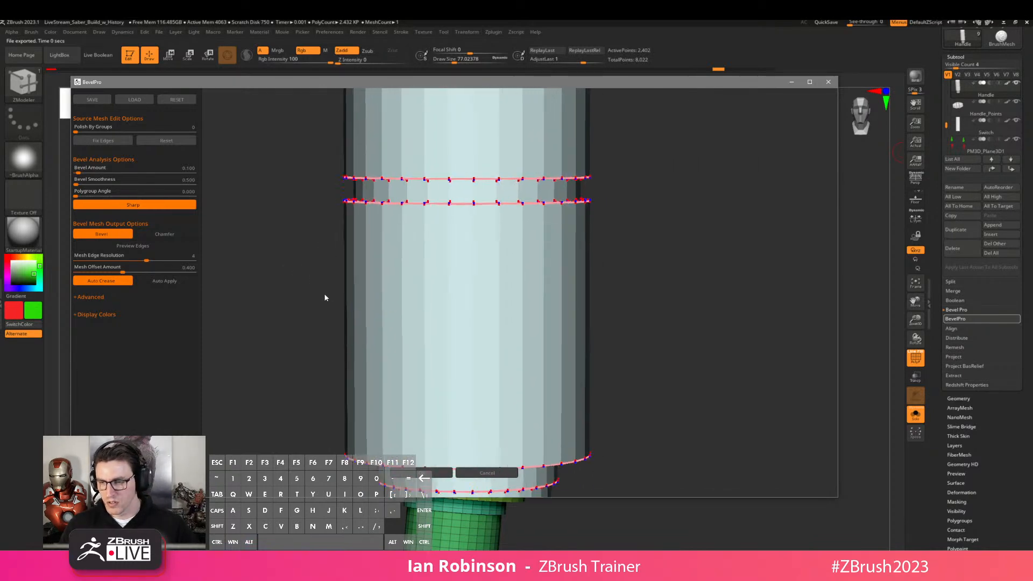
click(160, 282)
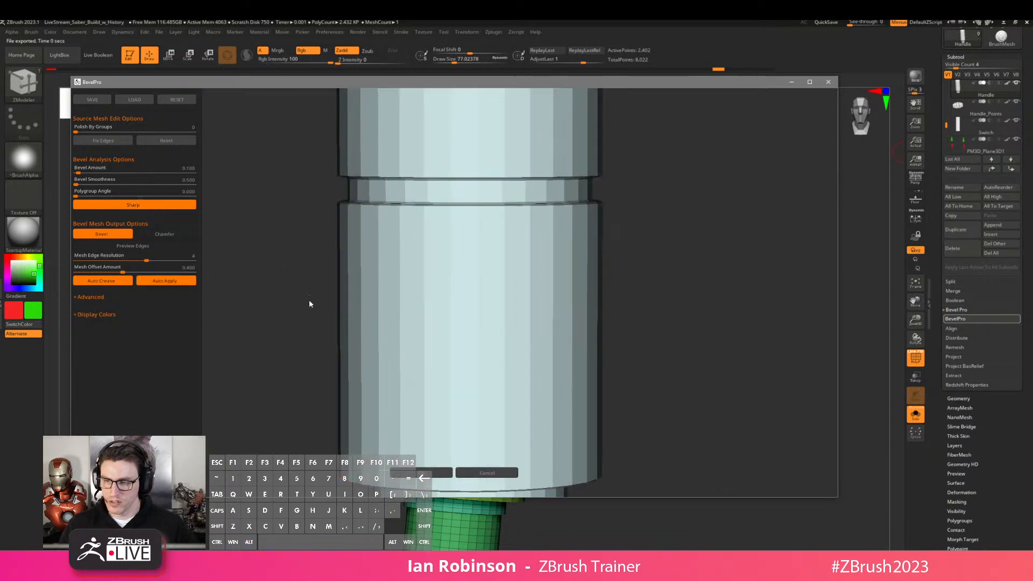
drag(368, 245, 243, 285)
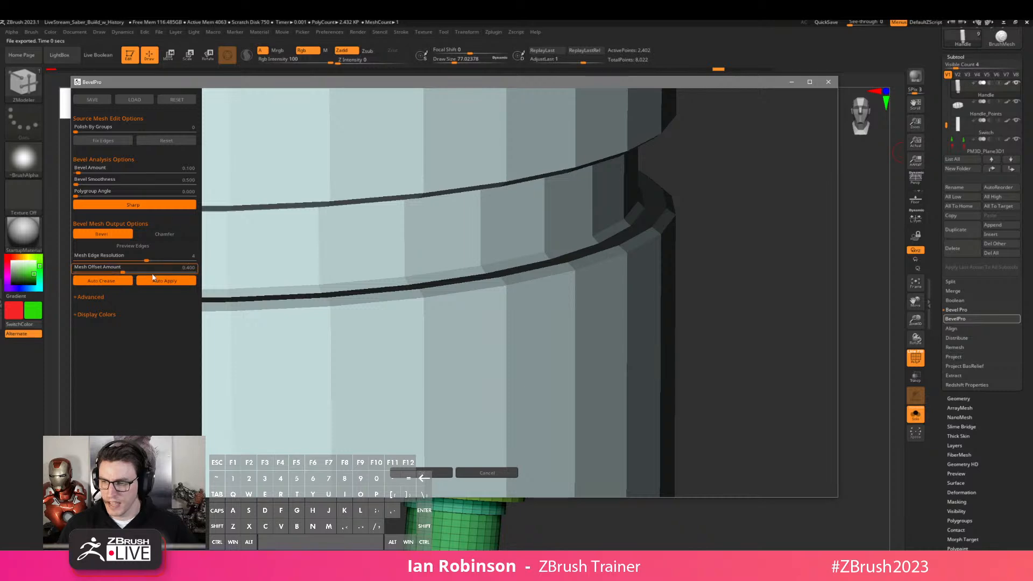
Preview the bevel edges with Mesh Edge Resolution at 2 and turn off Auto Apply
click(141, 247)
alt+drag(467, 273, 490, 380)
drag(148, 258, 95, 262)
drag(446, 267, 537, 242)
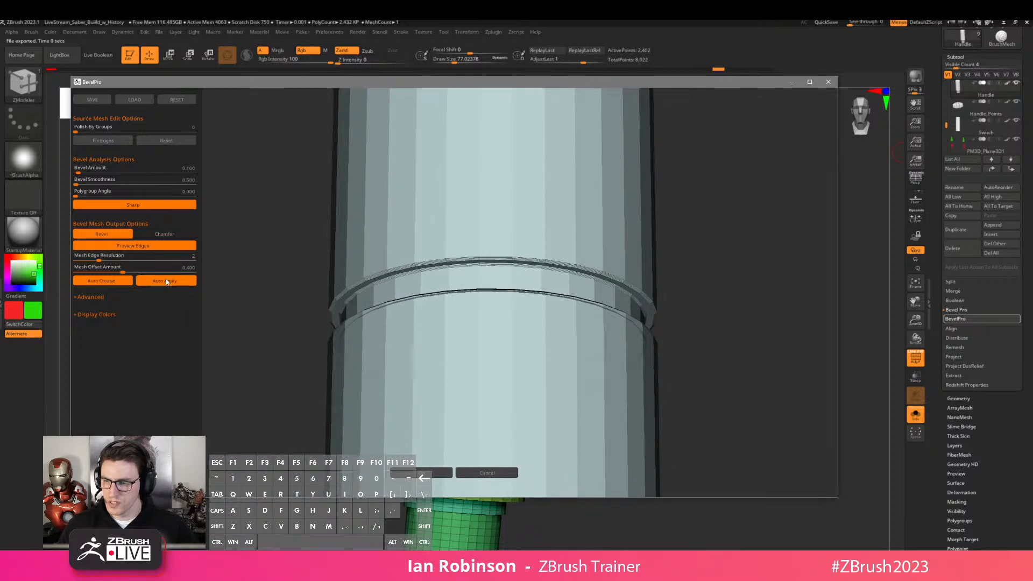
click(167, 282)
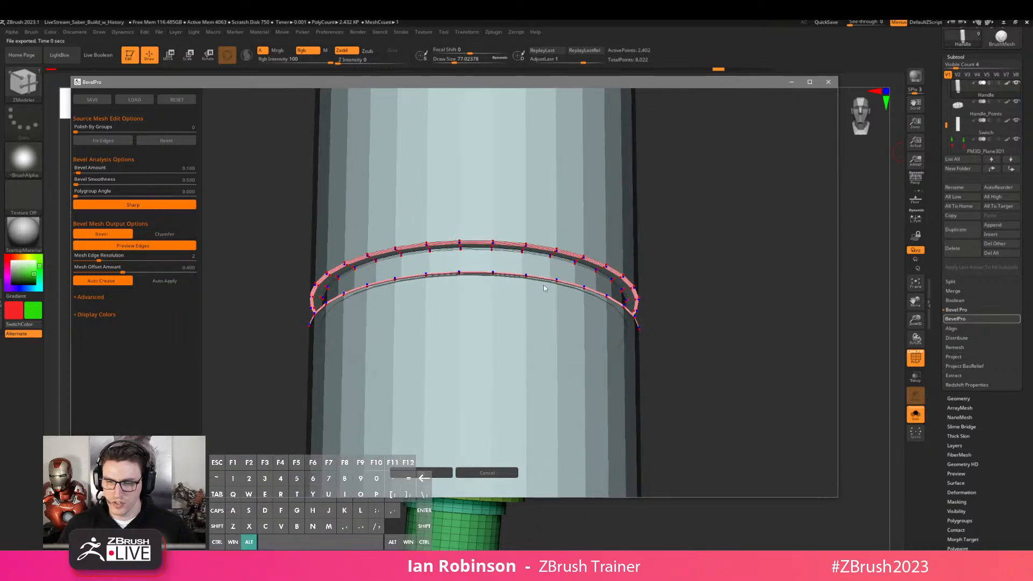
Try a Bevel Amount of about 2.8, examine it on the handle's open end, and reset the BevelPro settings
drag(107, 171, 150, 175)
drag(544, 315, 482, 346)
drag(547, 271, 440, 314)
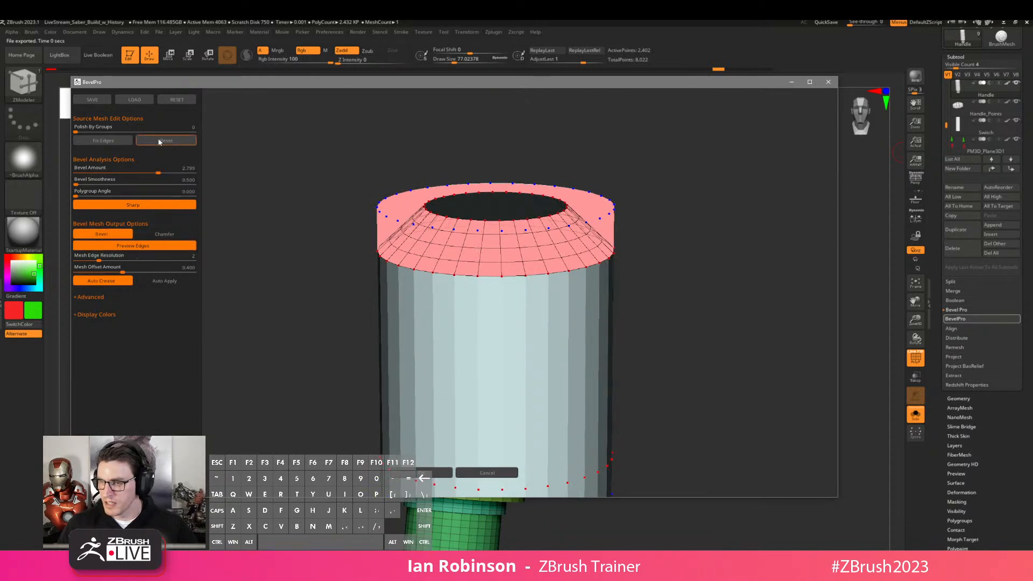
click(175, 101)
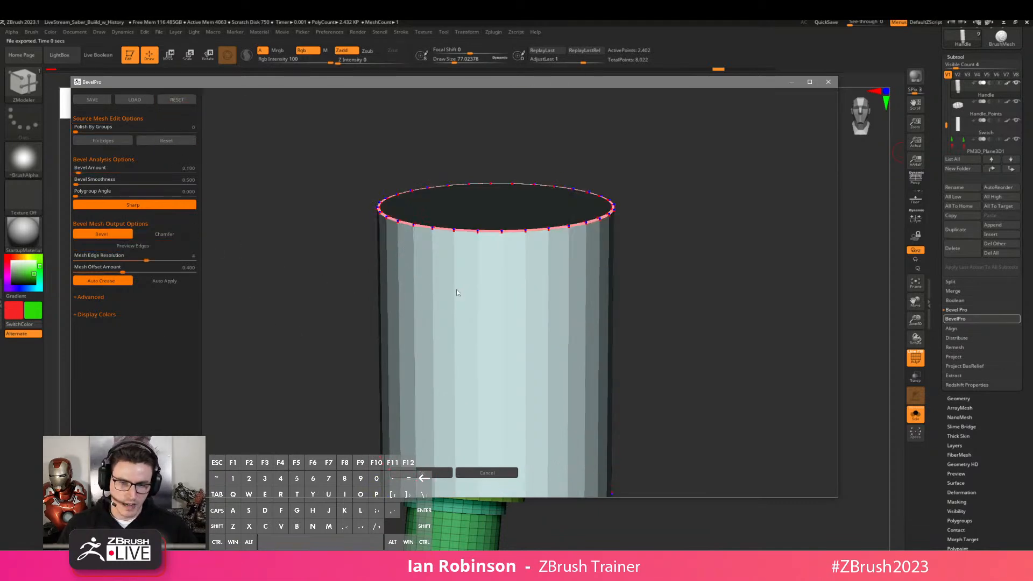
Check the bevel edges along the whole handle and accept the bevel with the default settings
mouse_move(486, 265)
mouse_down()
mouse_move(478, 338)
mouse_move(501, 242)
mouse_move(484, 226)
mouse_move(446, 302)
mouse_move(477, 270)
mouse_up()
alt+drag(457, 442, 453, 293)
alt+drag(289, 298, 298, 204)
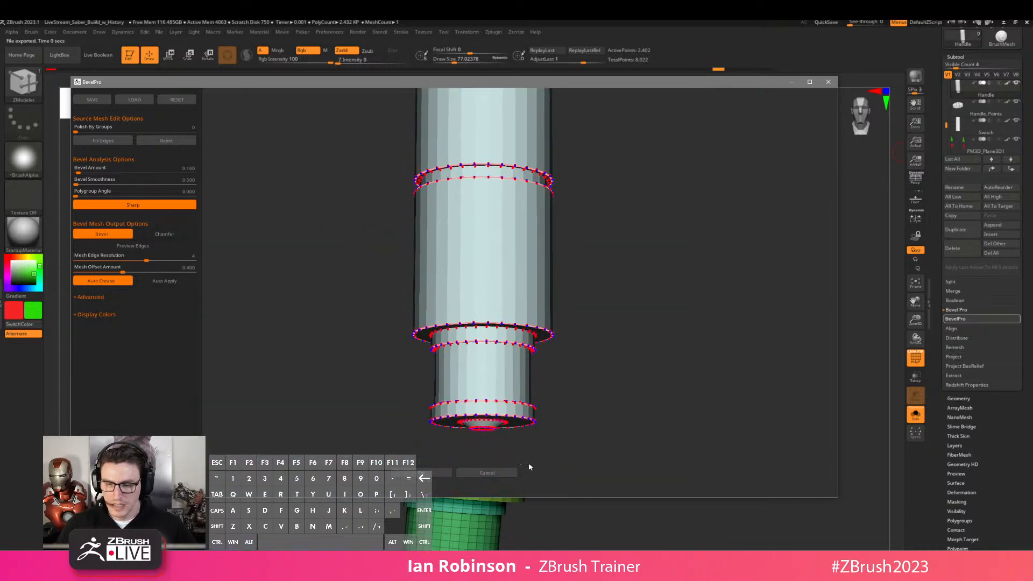
click(429, 476)
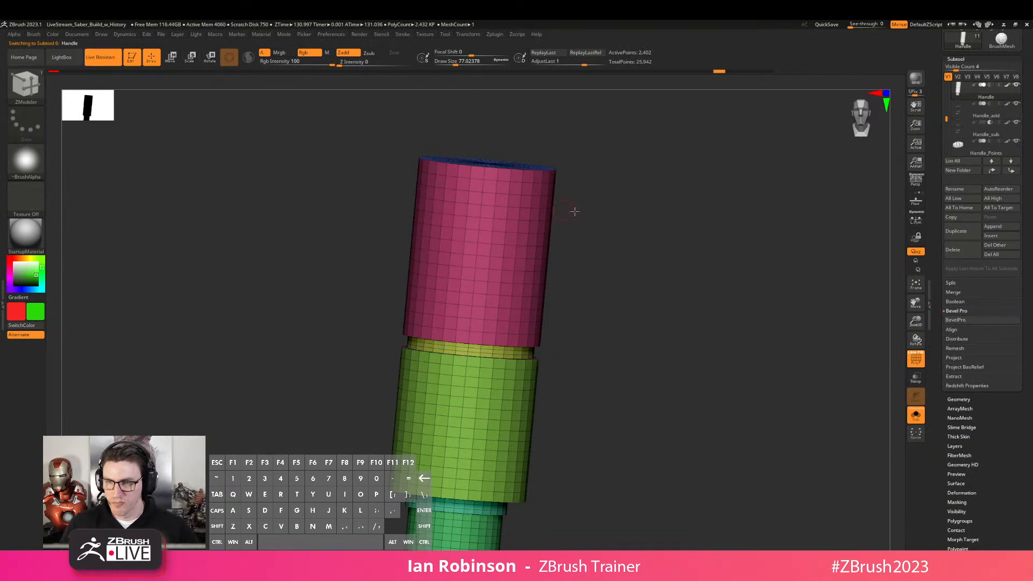
Select the Handle_add and Handle_sub subtools in turn and examine their bevel rings
click(967, 111)
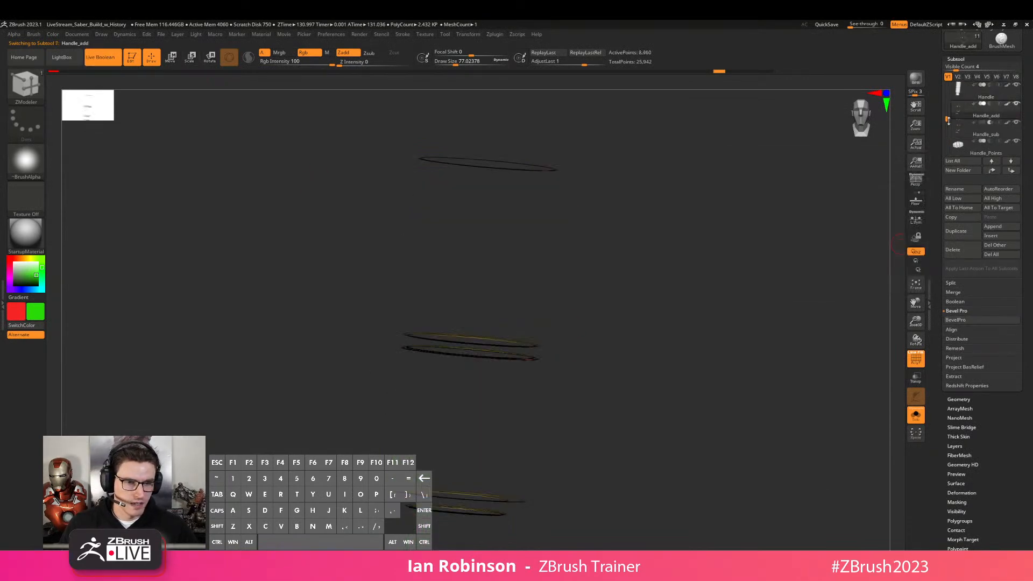
key(f)
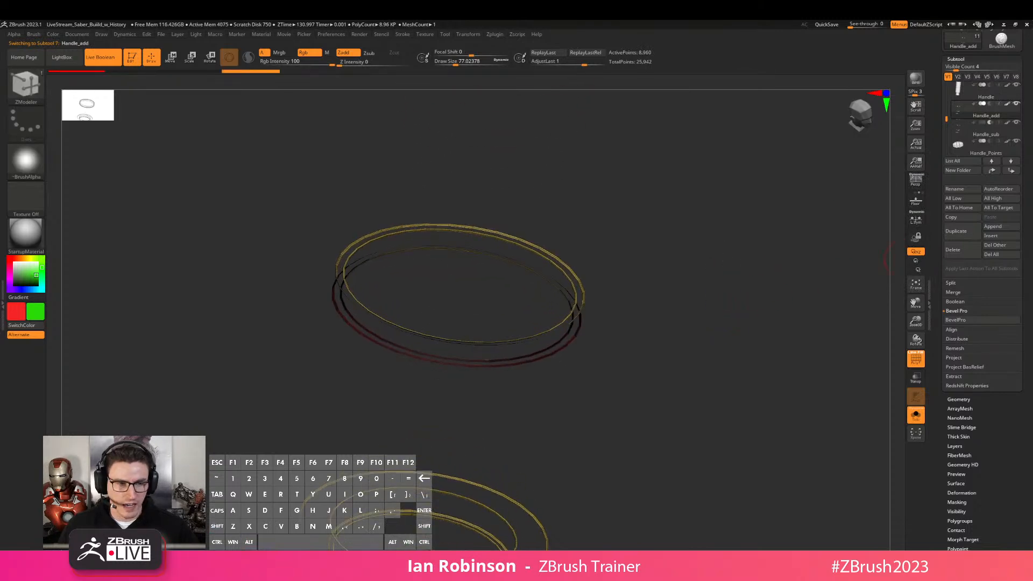
click(974, 132)
drag(704, 323, 854, 361)
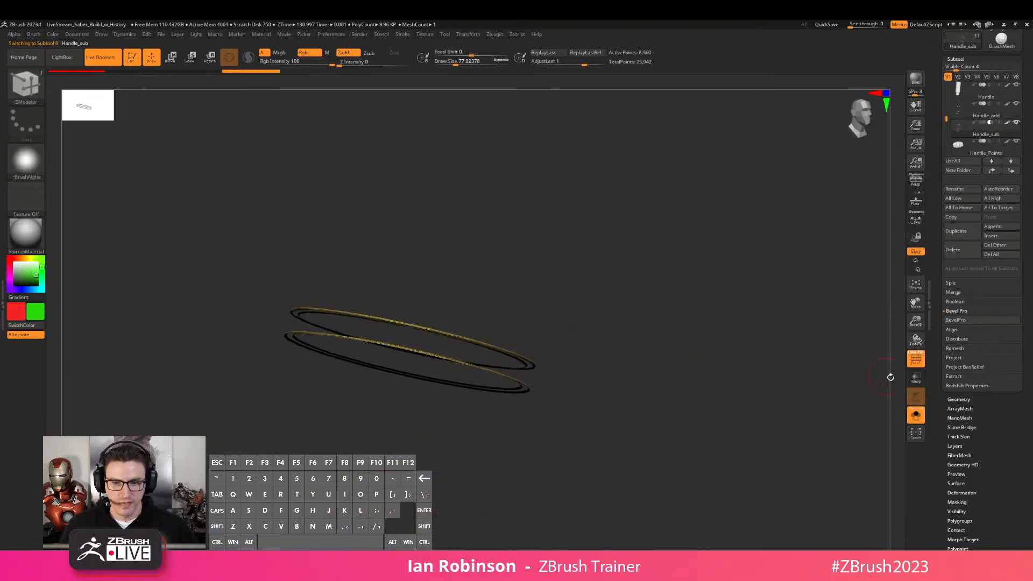
Turn off Solo and the polyframe to view the bevelled groove within the full lightsaber
click(914, 416)
alt+drag(732, 404, 612, 356)
key(shift+f)
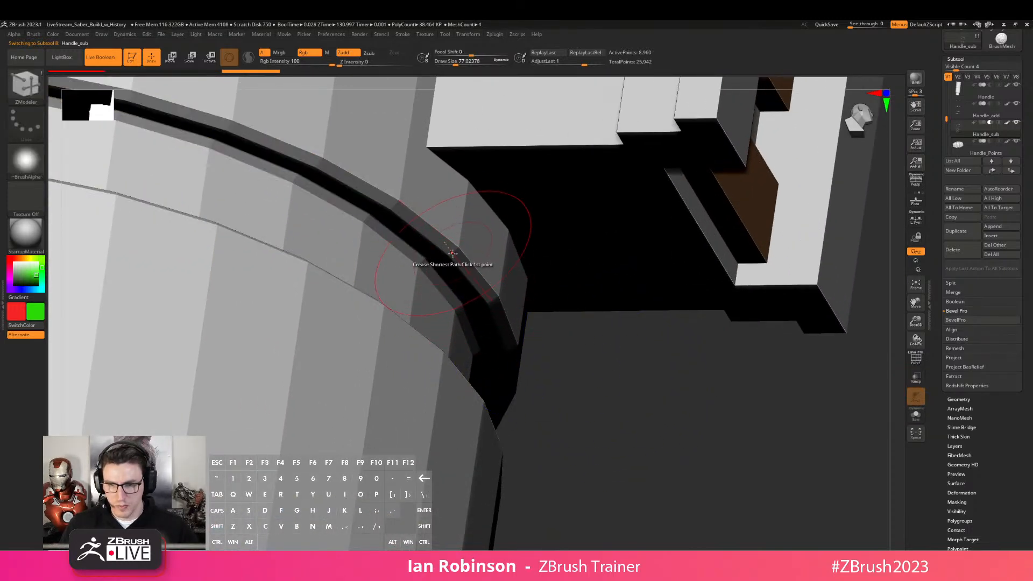
Select the Handle_add subtool and examine the groove's live Boolean bevels up close and on the whole lightsaber
click(974, 116)
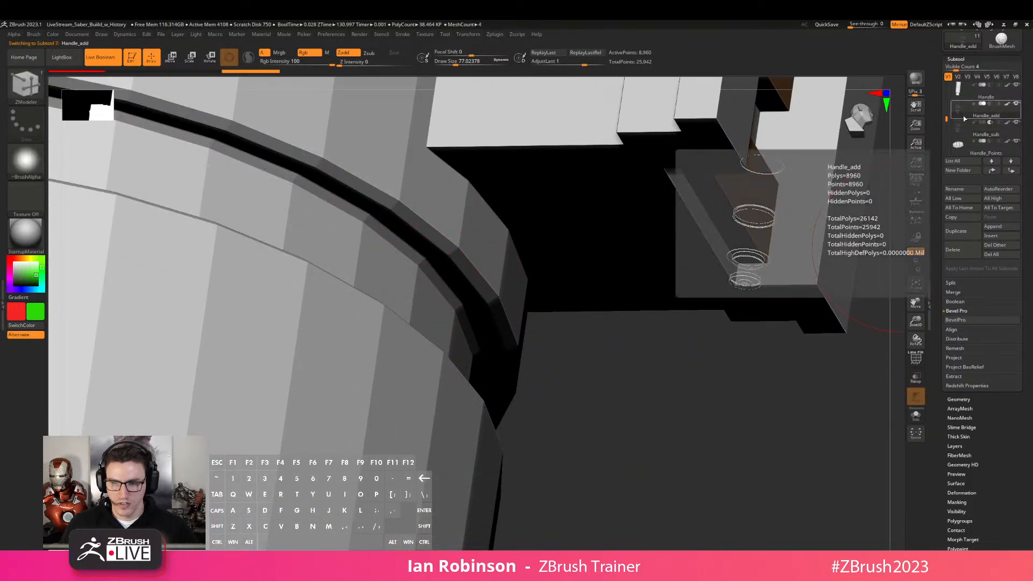
alt+drag(627, 374, 570, 344)
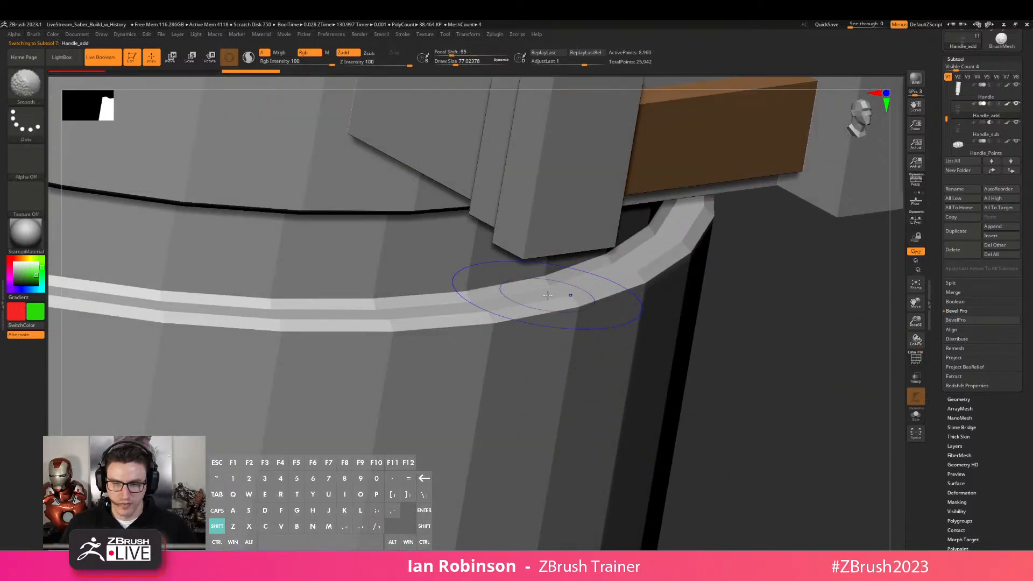
key(shift+f)
key(shift+f)
alt+right_drag(630, 332, 672, 356)
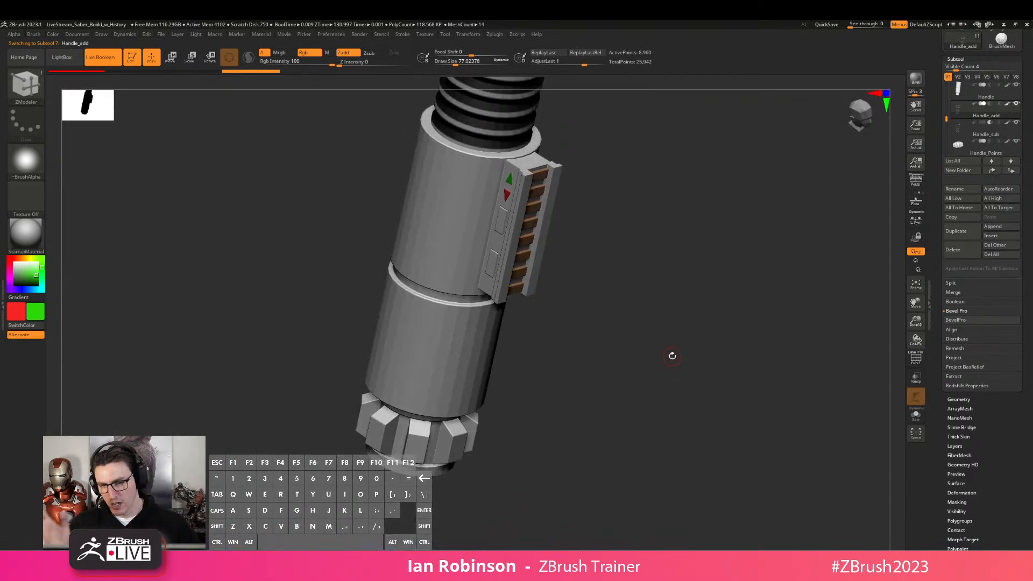
Select the Handle subtool, create a subtool folder named Handle, and group the Handle_add and Handle_sub subtools in it
click(975, 88)
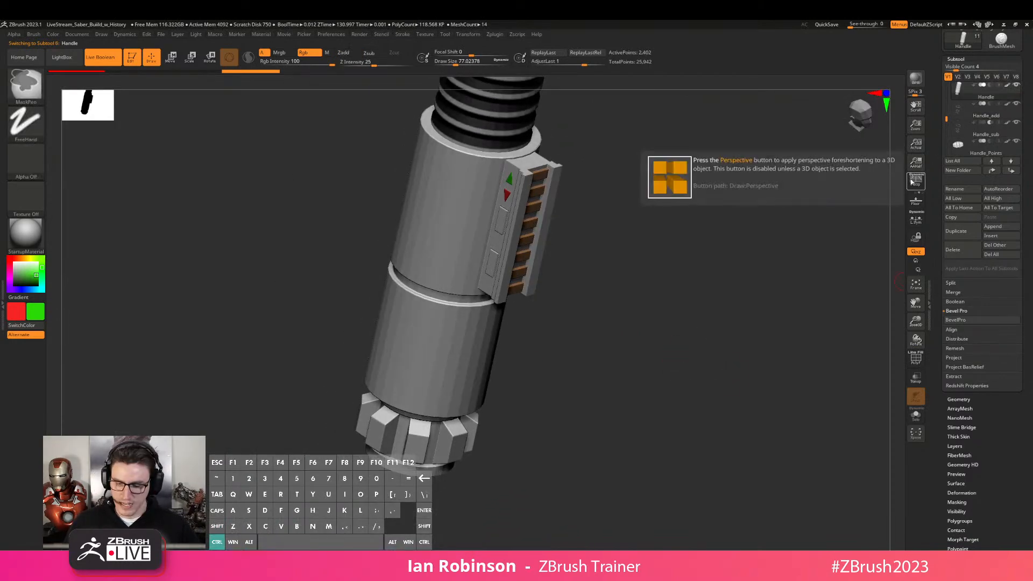
click(958, 170)
text(Handle)
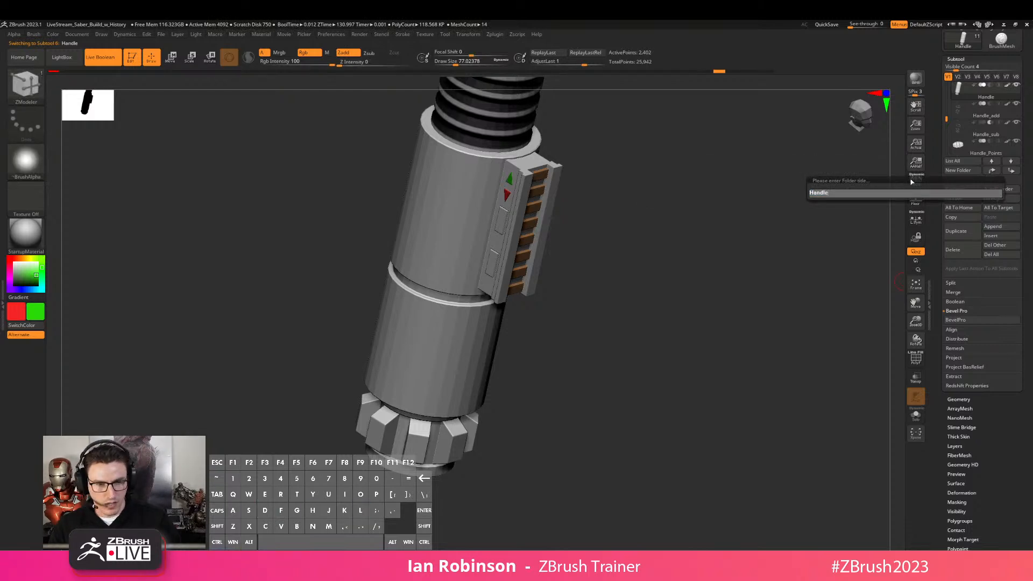
key(Return)
drag(945, 104, 948, 123)
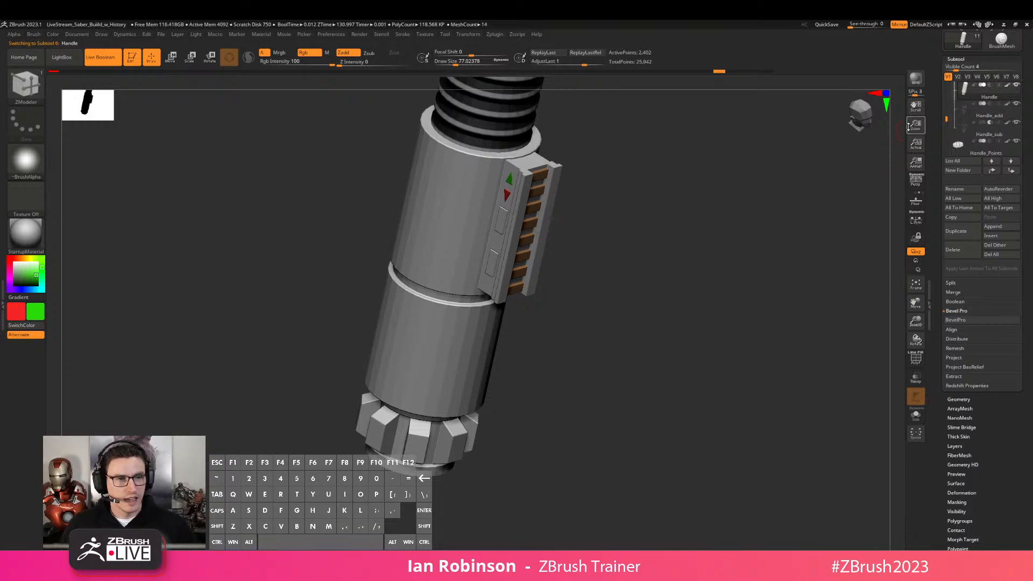
Isolate the Handle subtool around its groove, with live Boolean rendering off and the polyframe shown
click(916, 416)
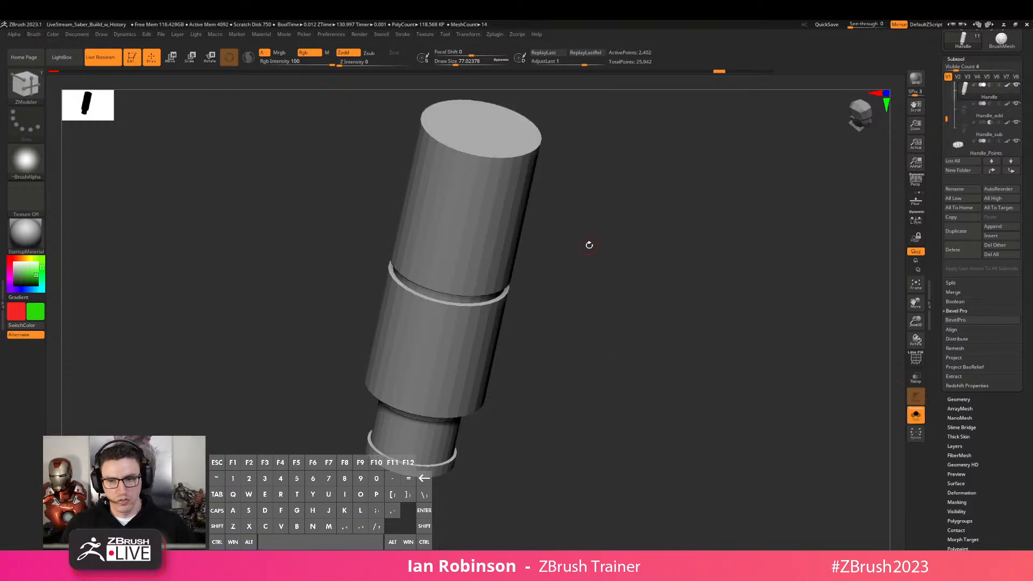
shift+drag(589, 244, 347, 160)
click(119, 63)
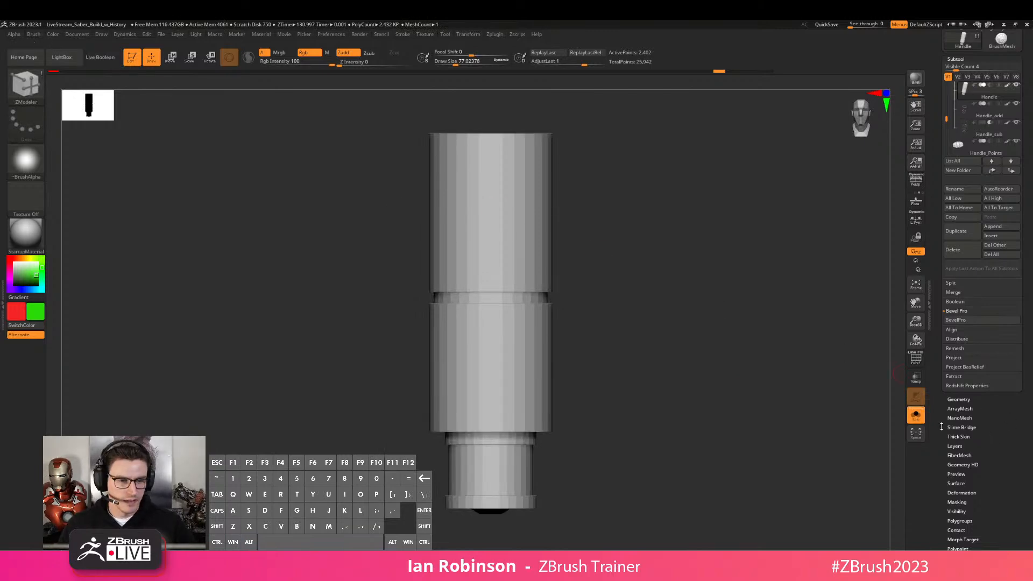
click(916, 418)
drag(593, 314, 581, 296)
key(shift+f)
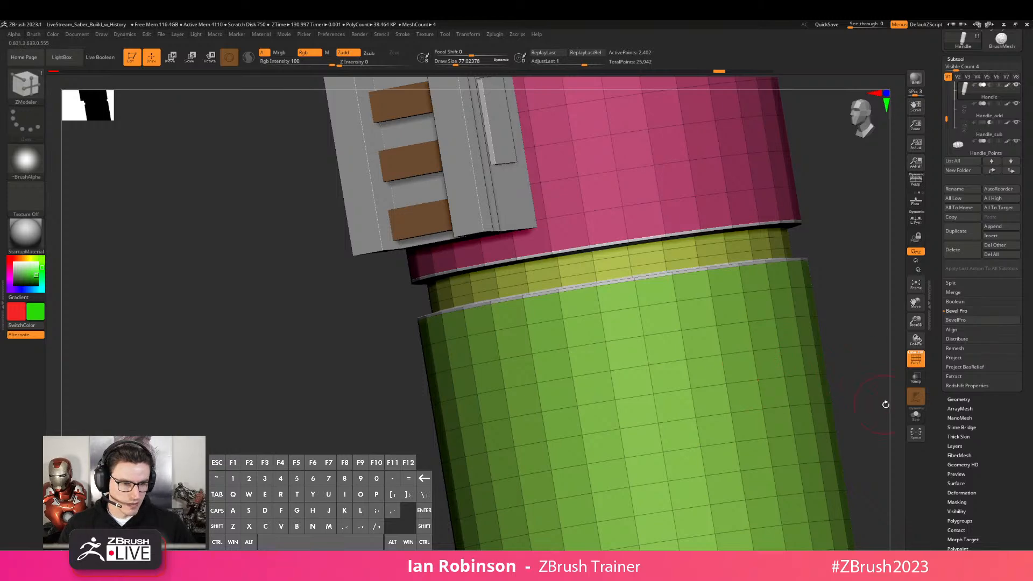
click(916, 417)
alt+drag(821, 324, 646, 329)
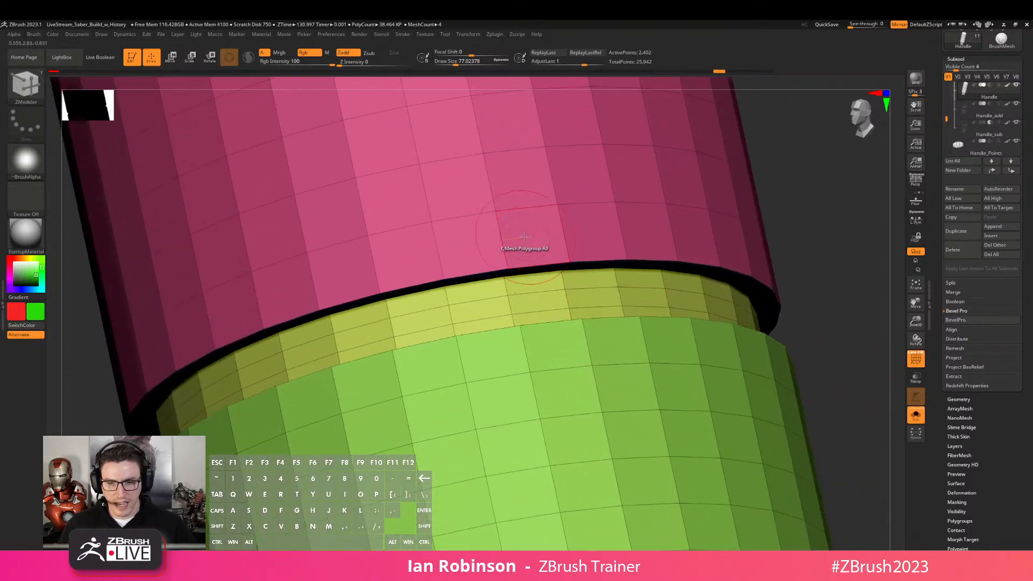
Chamfer the groove's upper and lower rims by inserting edge loops beside the corners and deleting the original corner loops
click(563, 251)
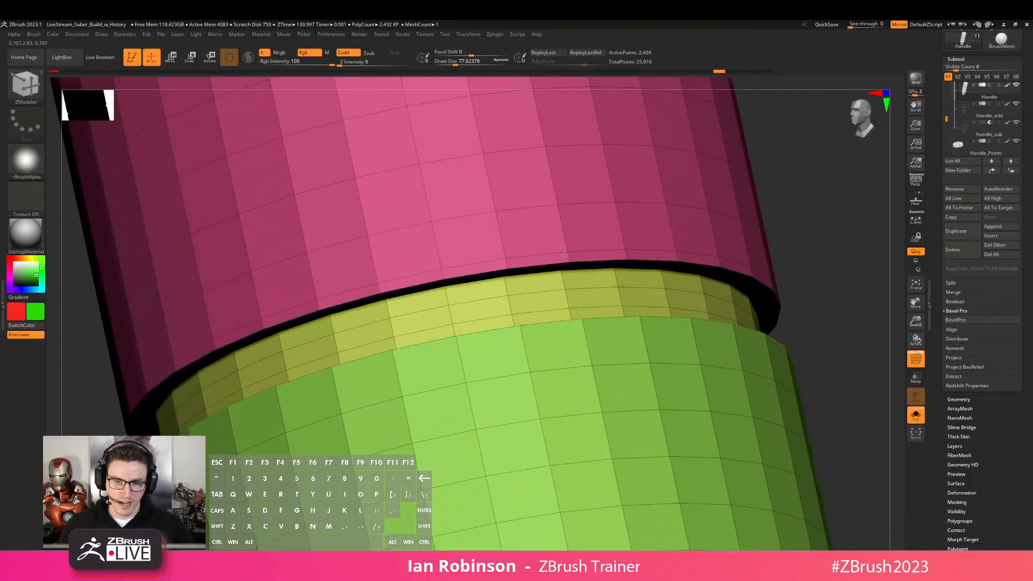
click(585, 326)
alt+click(603, 260)
right_drag(603, 261, 603, 301)
alt+click(606, 334)
alt+right_drag(602, 301, 609, 418)
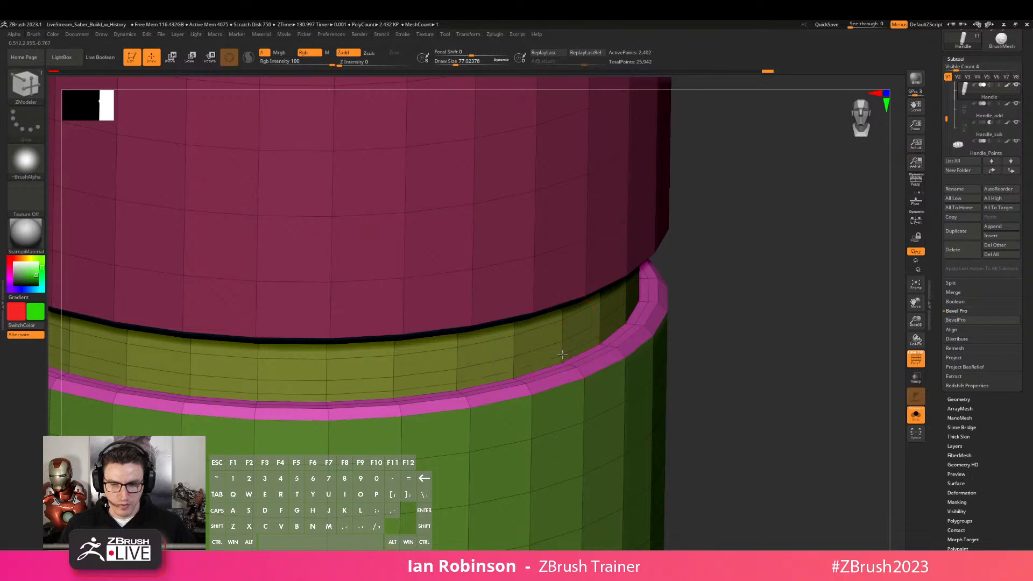
right_drag(562, 355, 567, 293)
click(564, 305)
alt+right_drag(567, 293, 584, 315)
alt+click(574, 320)
alt+click(586, 404)
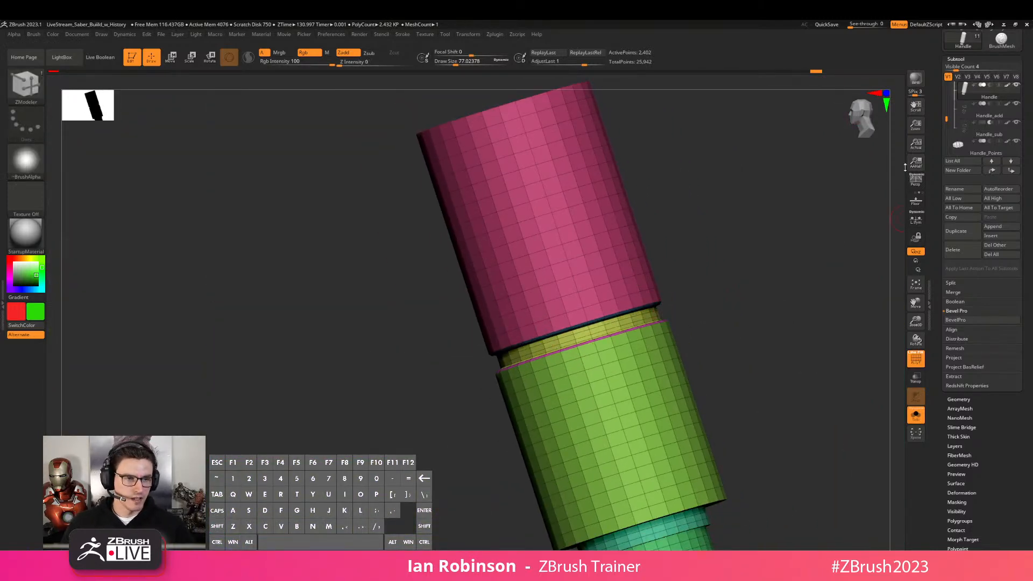
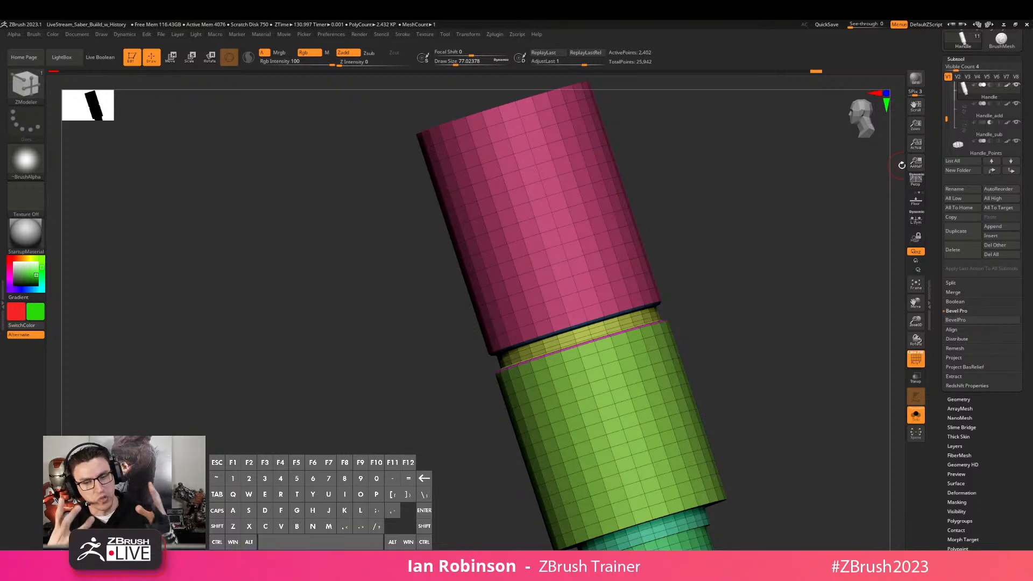
Insert edge loops on both sides of the rim around the blue cap at the handle's upper end
right_drag(706, 176, 692, 380)
click(575, 184)
click(564, 165)
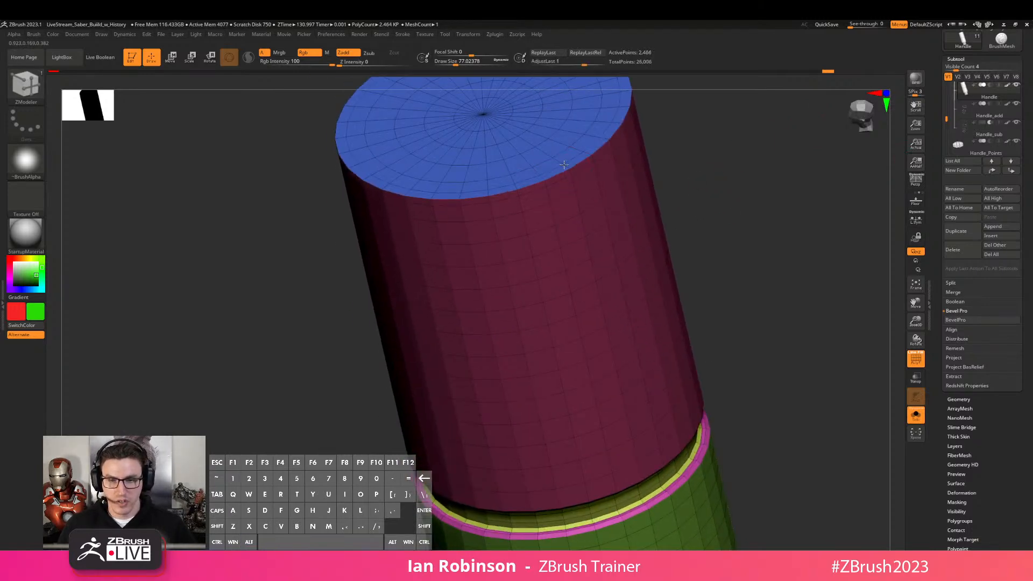
key(ctrl+z)
Try to chamfer the narrow brown ring below the handle's shoulder by deleting its corner edge loops
right_drag(581, 172, 539, 275)
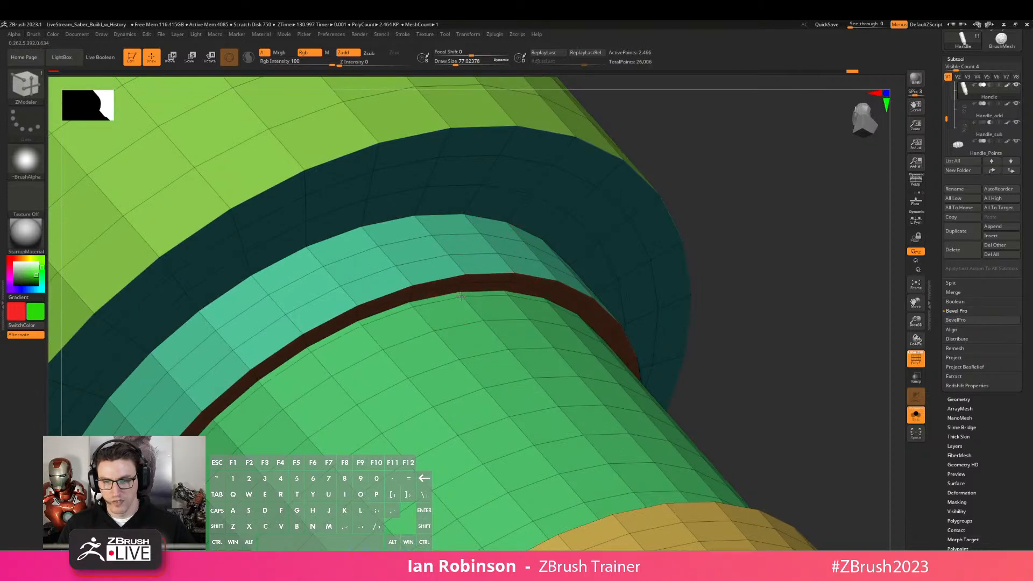
alt+drag(479, 275, 482, 285)
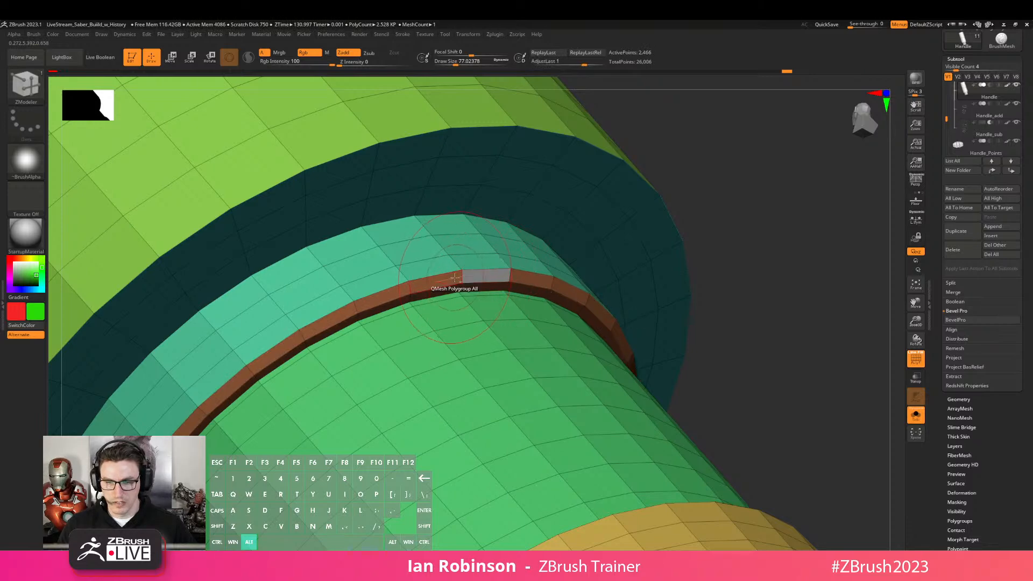
alt+click(483, 278)
alt+click(479, 290)
key(ctrl+z)
right_drag(508, 281, 509, 389)
key(ctrl+z)
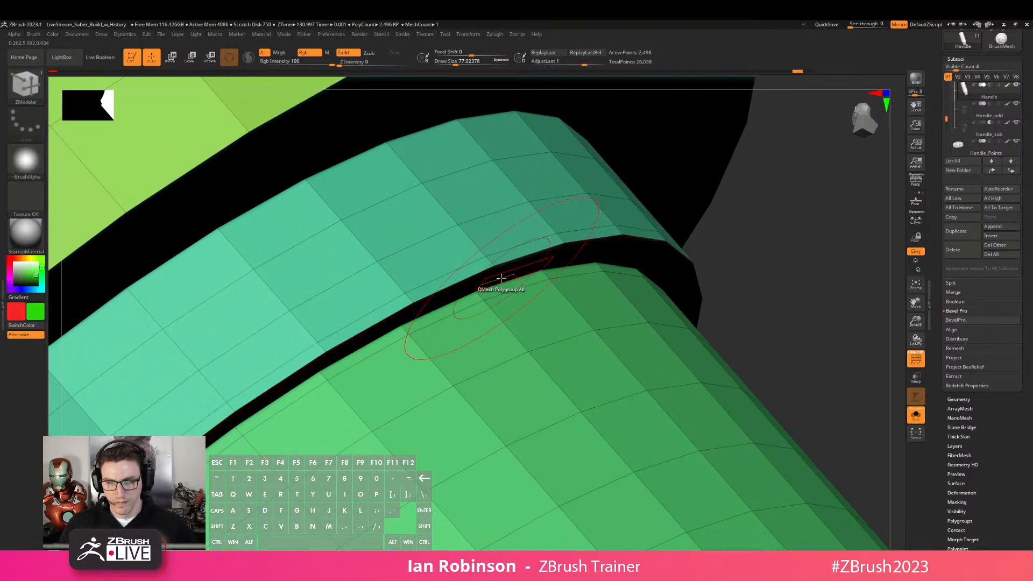
right_drag(522, 278, 478, 254)
key(ctrl+z)
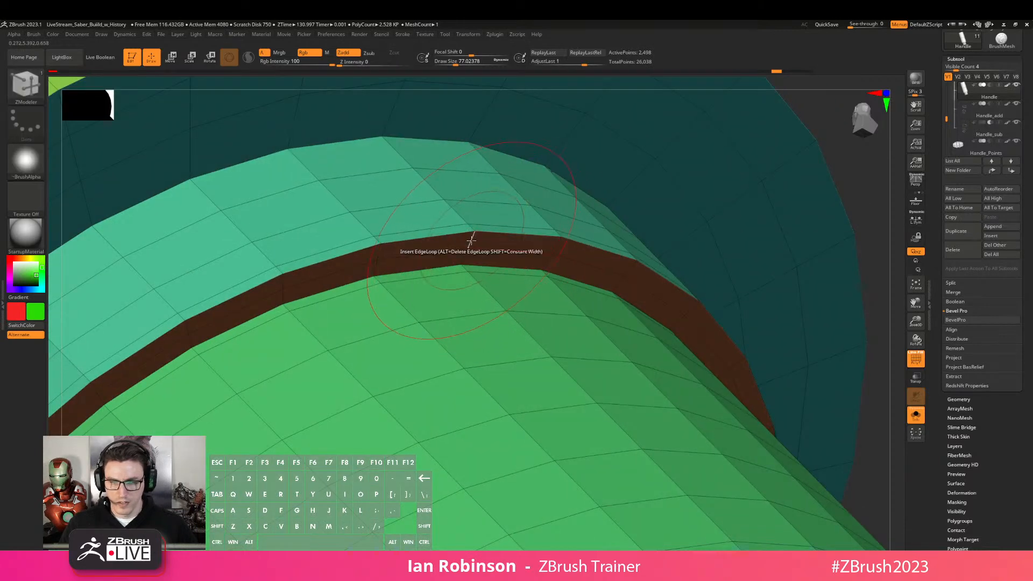
Chamfer both edges of the narrow brown ring by inserting adjacent edge loops and deleting the corner loops
alt+click(489, 235)
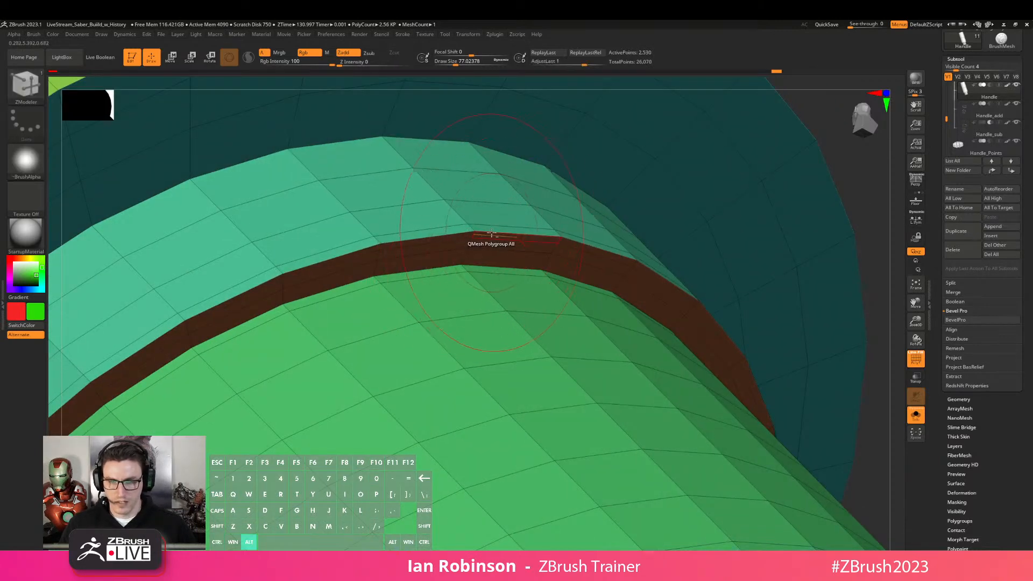
alt+click(491, 233)
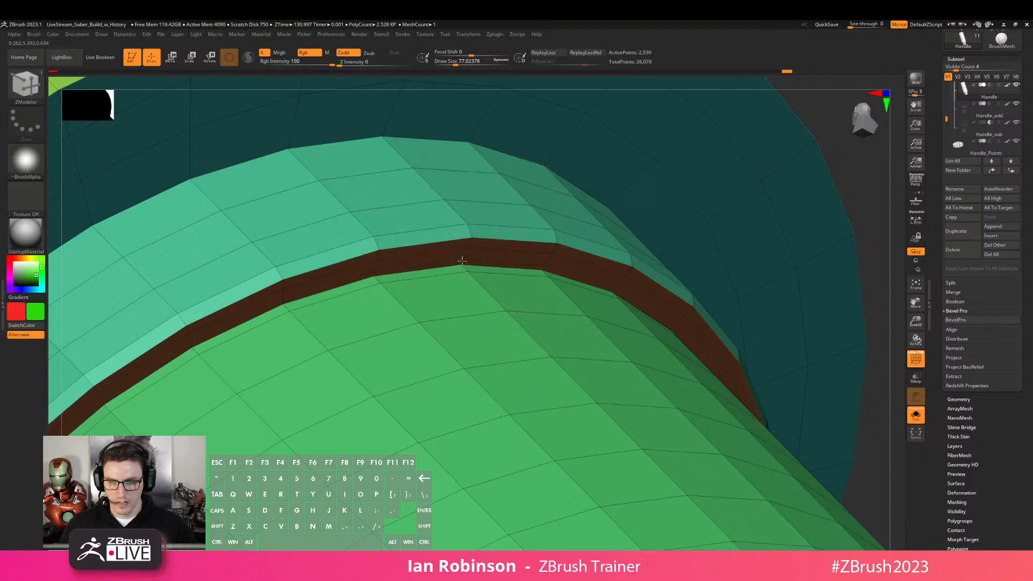
key(alt)
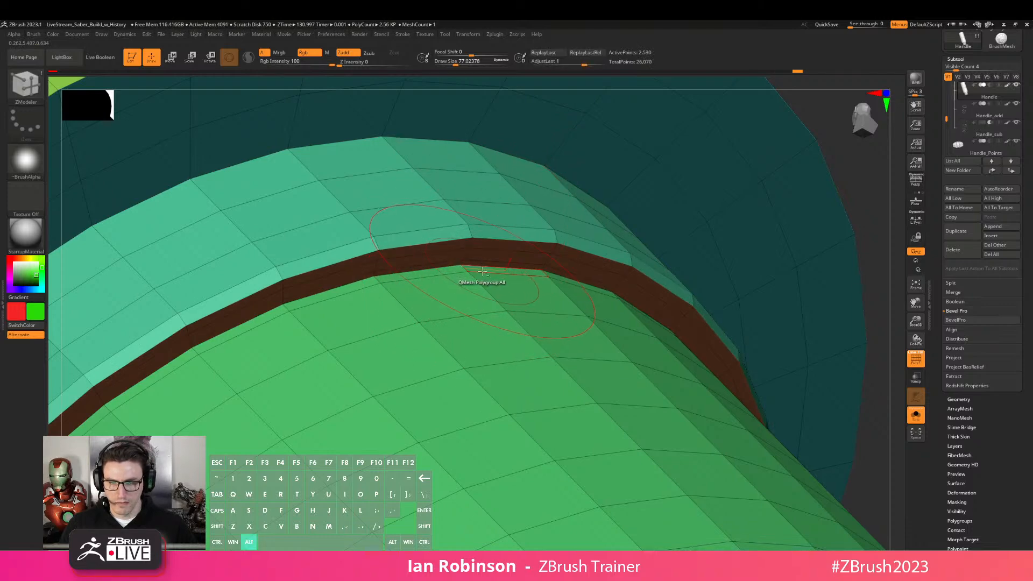
alt+click(482, 273)
alt+click(470, 267)
Chamfer the inner and outer edges of the dark teal shoulder by replacing the corner loops with adjacent edge loops
alt+right_drag(477, 266, 464, 244)
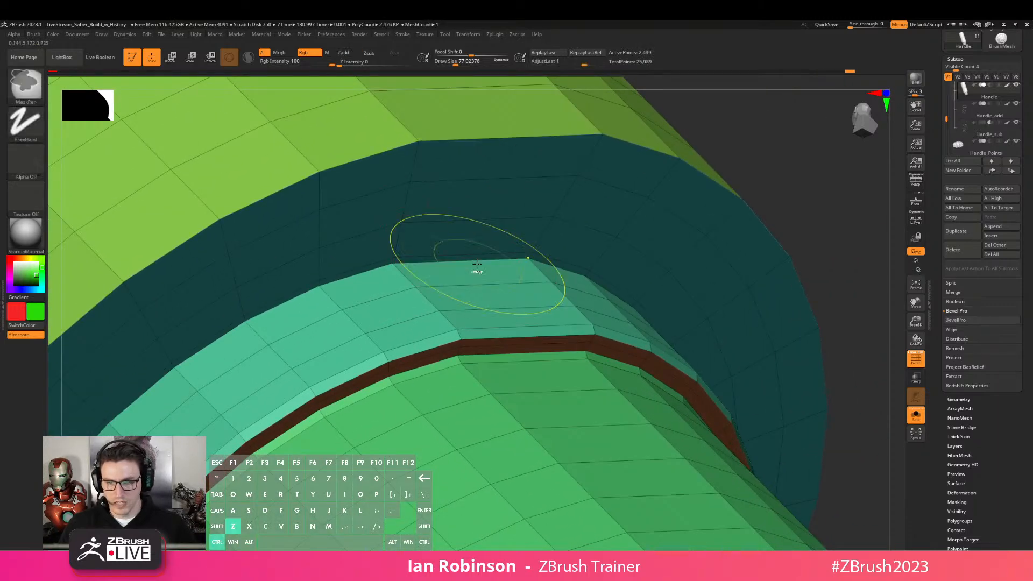
alt+click(472, 263)
key(ctrl+z)
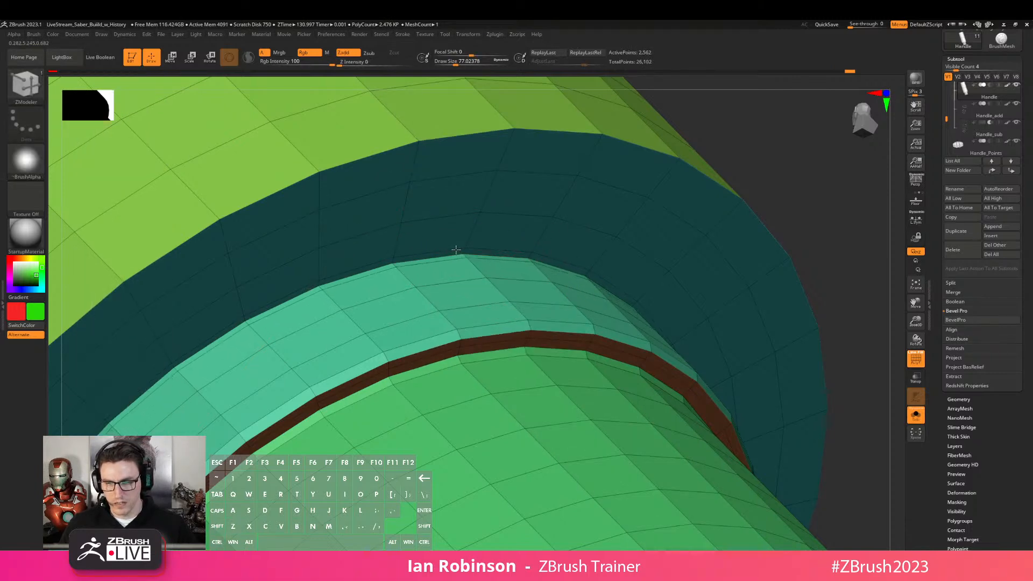
alt+click(447, 256)
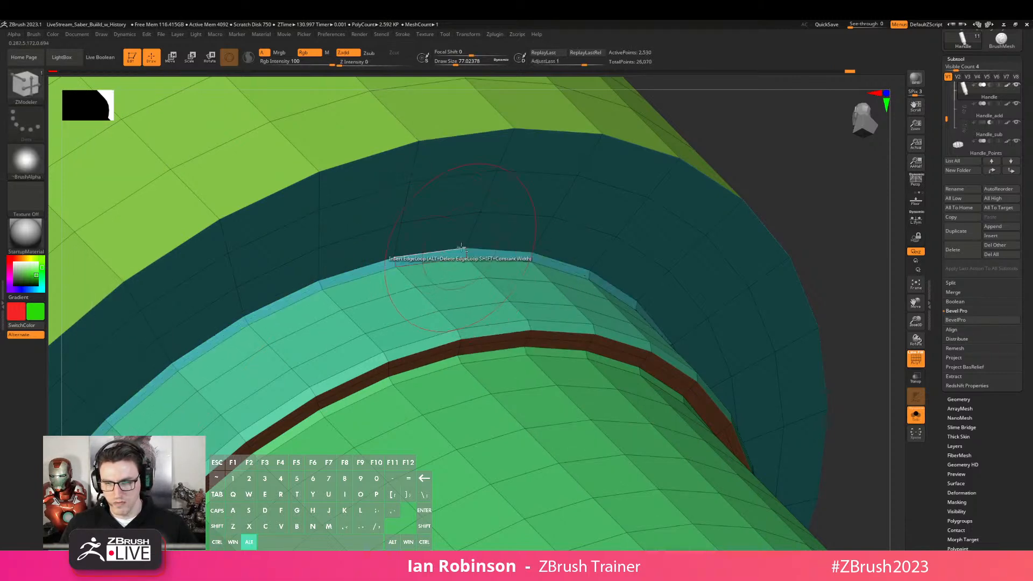
alt+click(510, 139)
alt+click(500, 131)
Chamfer both edges of the purple ring between the gold flange and green cylinder, adding edge loops and deleting the corner ones
alt+right_drag(529, 156, 464, 189)
right_drag(424, 291, 499, 290)
drag(499, 291, 583, 358)
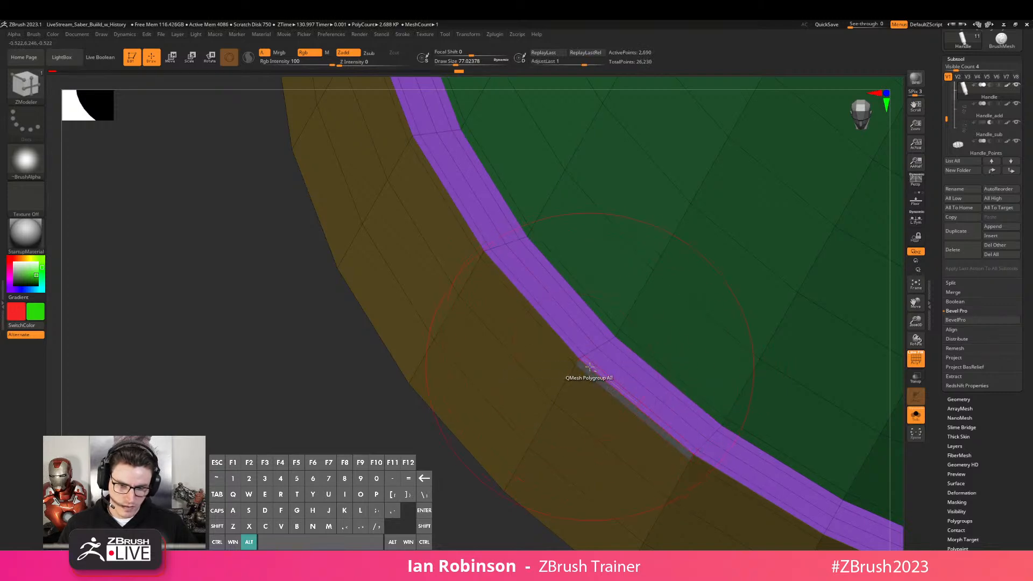
click(581, 364)
key(ctrl)
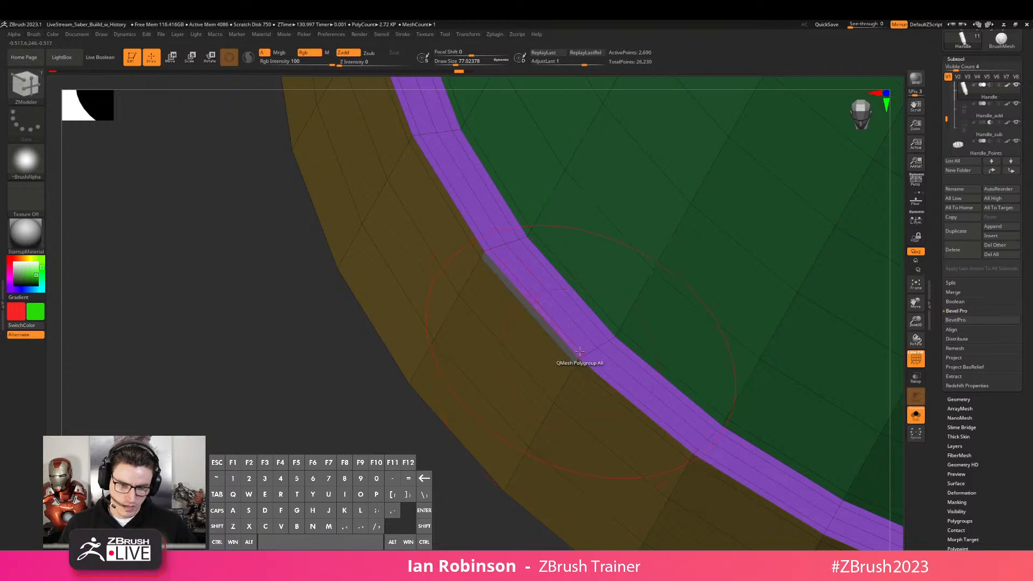
key(alt)
alt+click(564, 341)
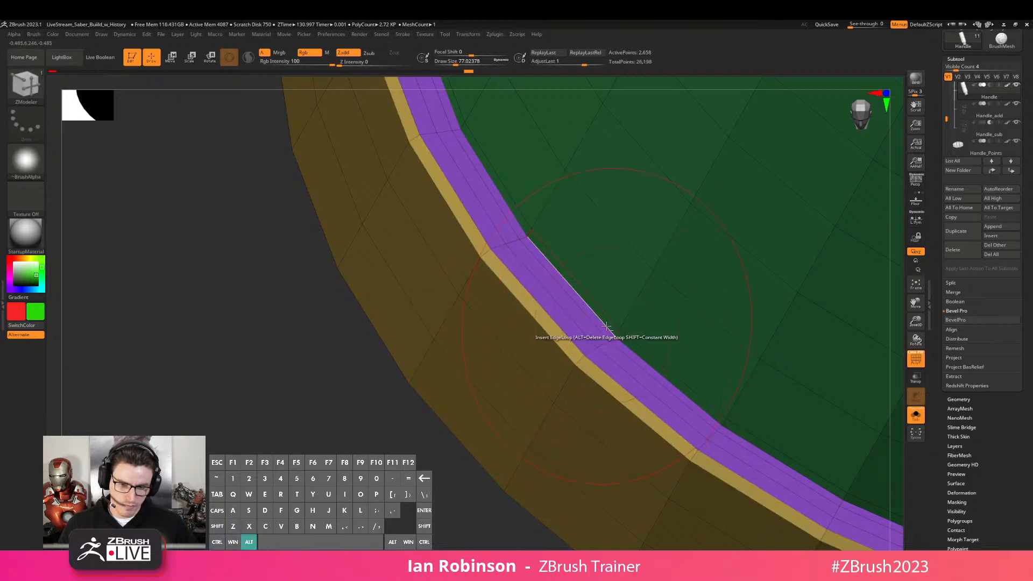
key(ctrl)
alt+click(605, 325)
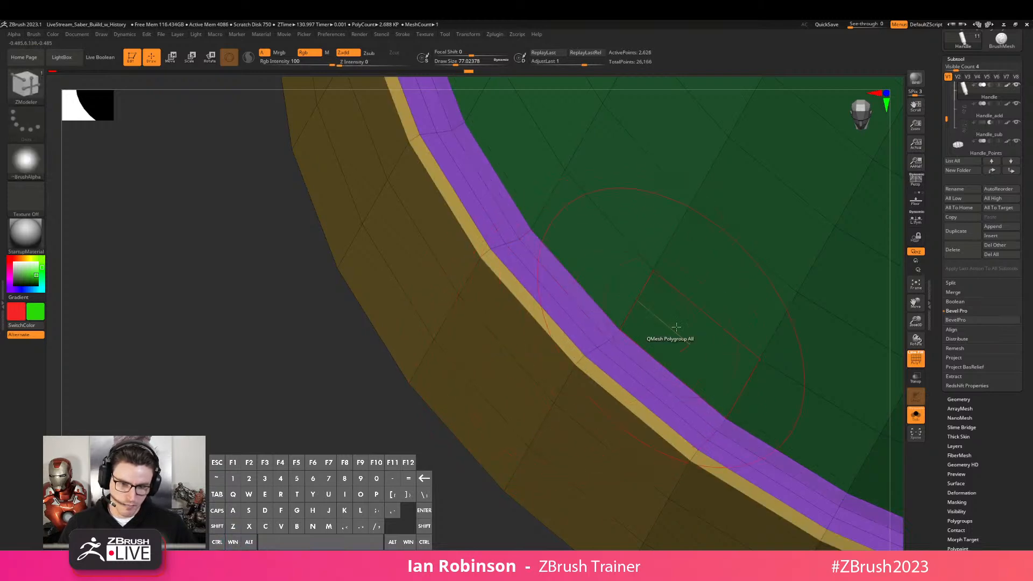
Reduce the brush draw size to about 12.9 for working on the edge of the handle's lower end cap
alt+right_drag(640, 329, 411, 288)
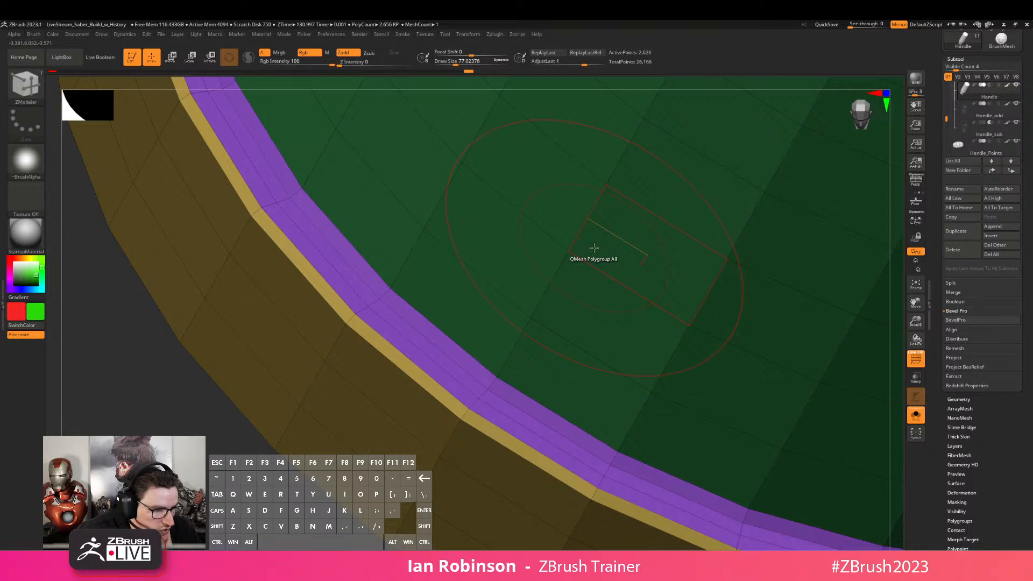
drag(594, 247, 503, 346)
right_drag(503, 346, 459, 361)
drag(431, 351, 453, 330)
alt+right_drag(453, 330, 433, 299)
right_drag(433, 300, 452, 342)
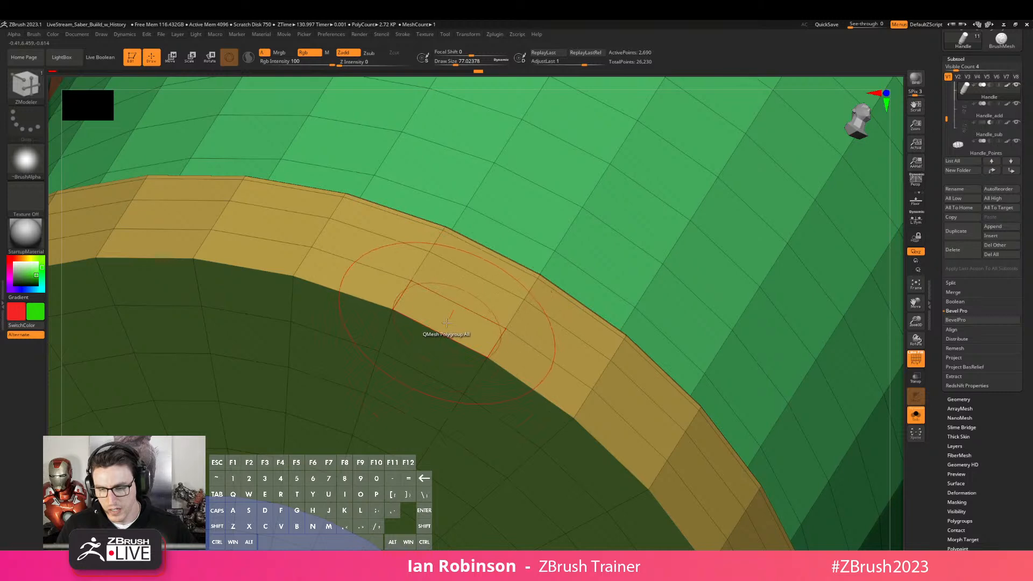
key(s)
mouse_move(461, 323)
mouse_down()
mouse_move(436, 323)
mouse_move(485, 342)
mouse_move(481, 364)
mouse_up()
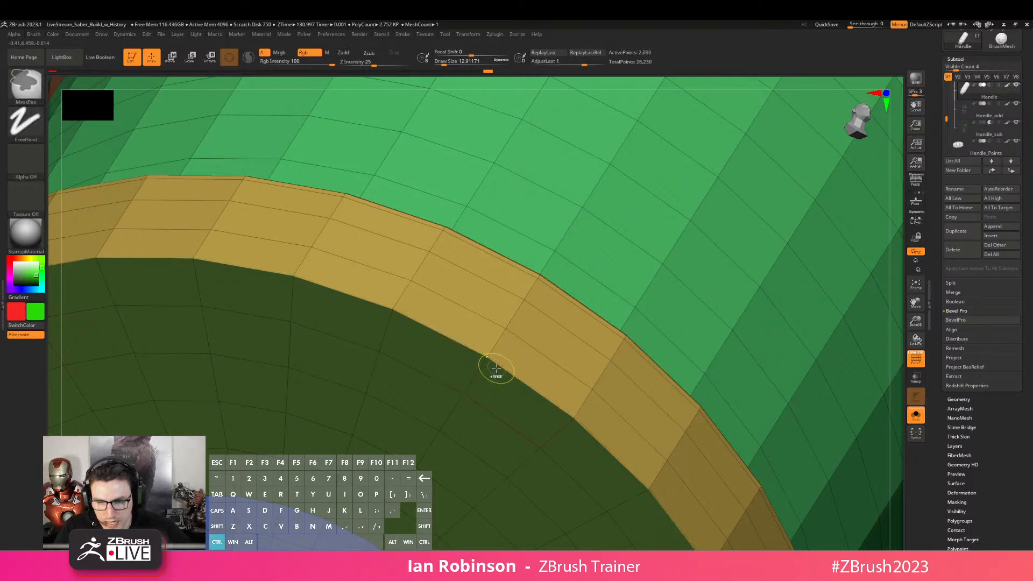
Try to sharpen the lower end cap's rim with inserted support edge loops while previewing dynamic subdivision
key(ctrl+z)
key(shift+f)
key(shift+f)
alt+right_drag(505, 355, 484, 339)
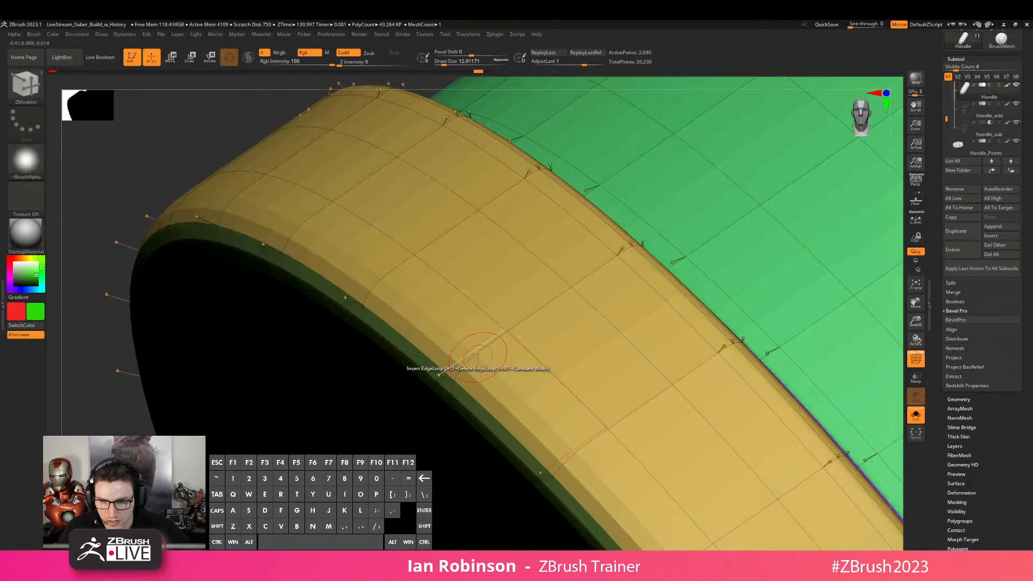
drag(473, 353, 435, 374)
right_drag(434, 373, 457, 344)
drag(437, 391, 437, 385)
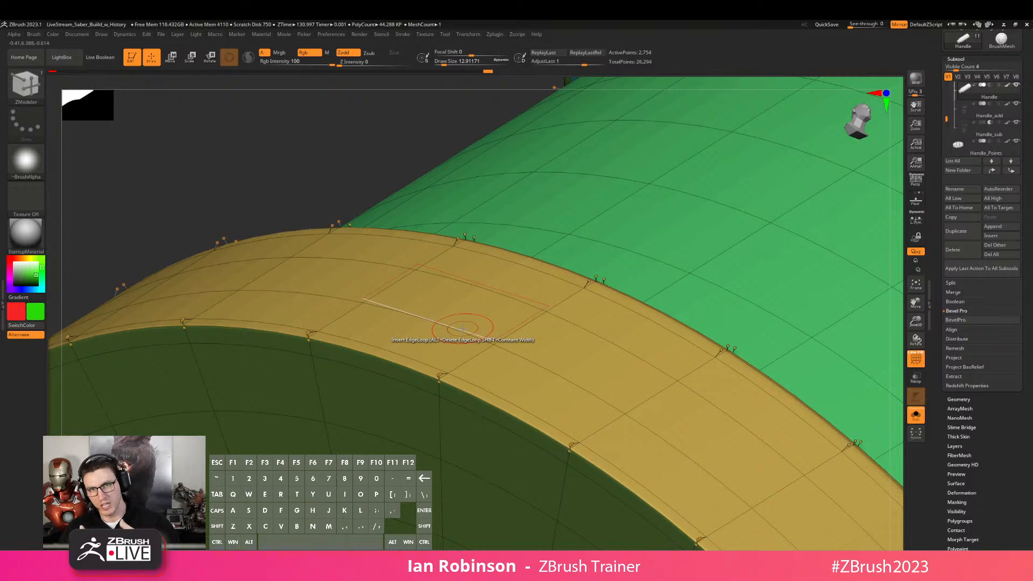
key(ctrl+z)
key(ctrl+z)
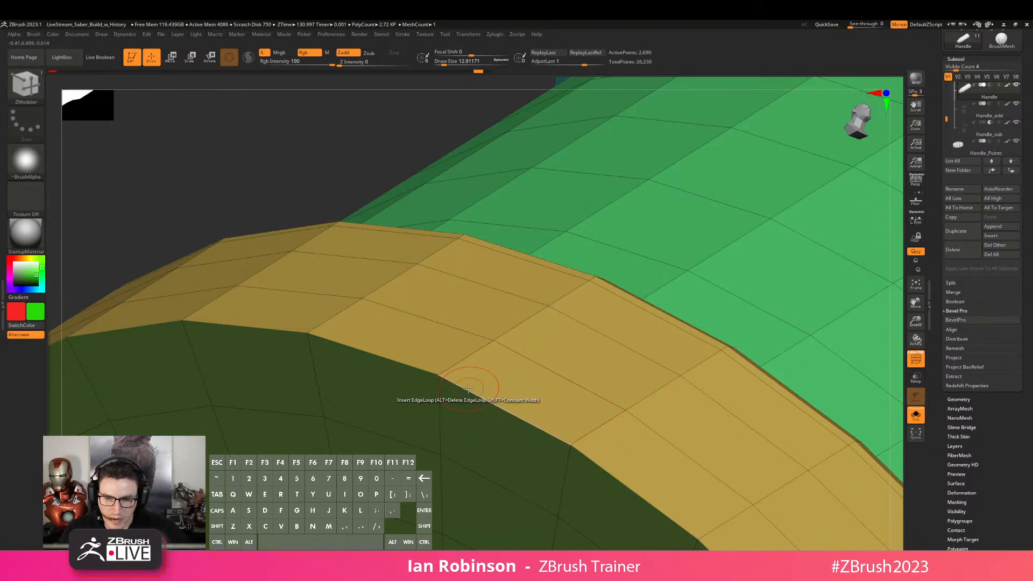
Crease the lower end cap's rim with the ZModeler edge action Crease on EdgeLoop Complete, and preview it with dynamic subdivision
key(space)
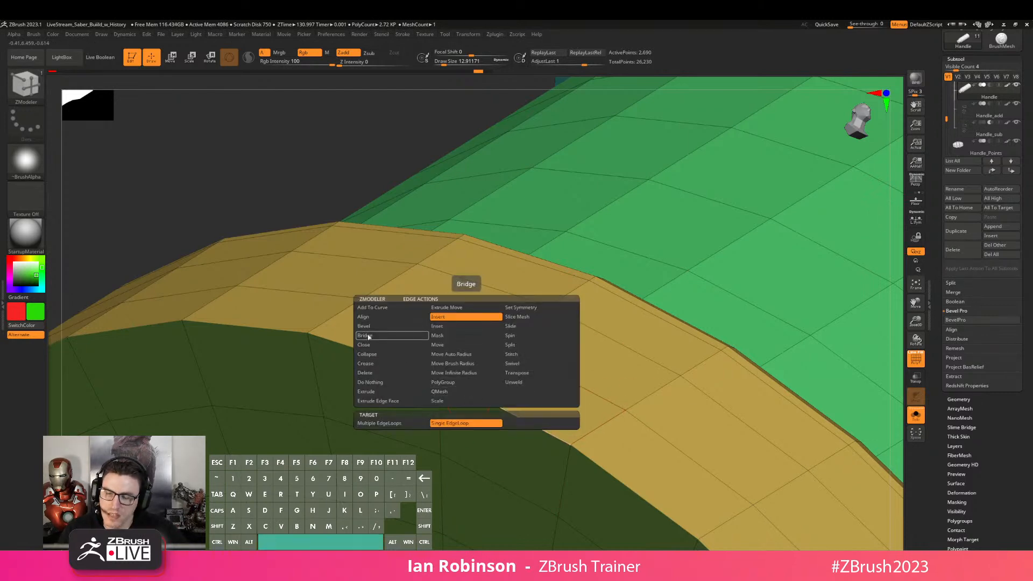
click(375, 364)
click(380, 432)
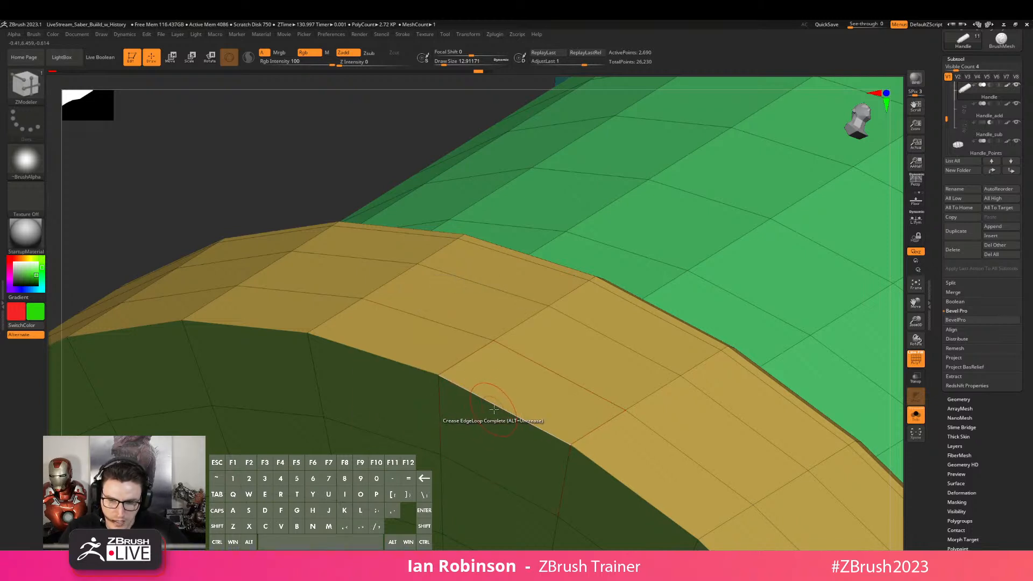
click(488, 407)
key(d)
right_drag(538, 389, 495, 384)
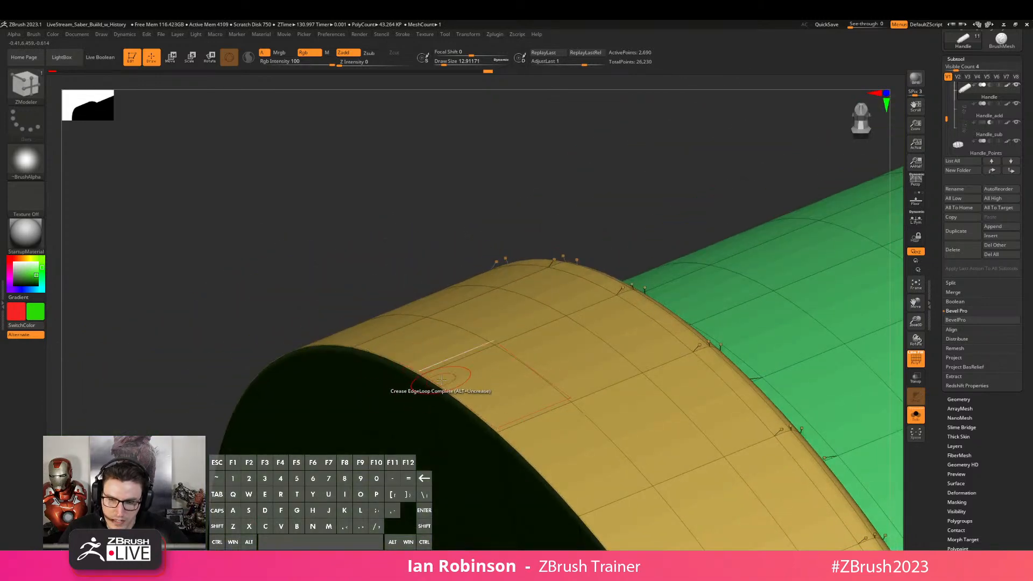
Set the handle's crease level to 2 in the geometry crease settings
right_drag(435, 401, 434, 370)
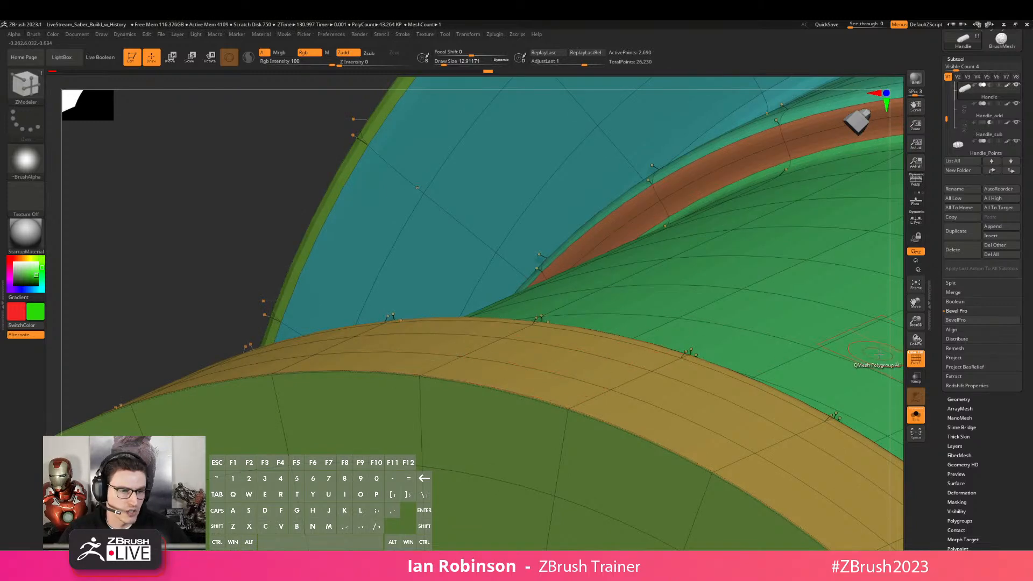
click(960, 398)
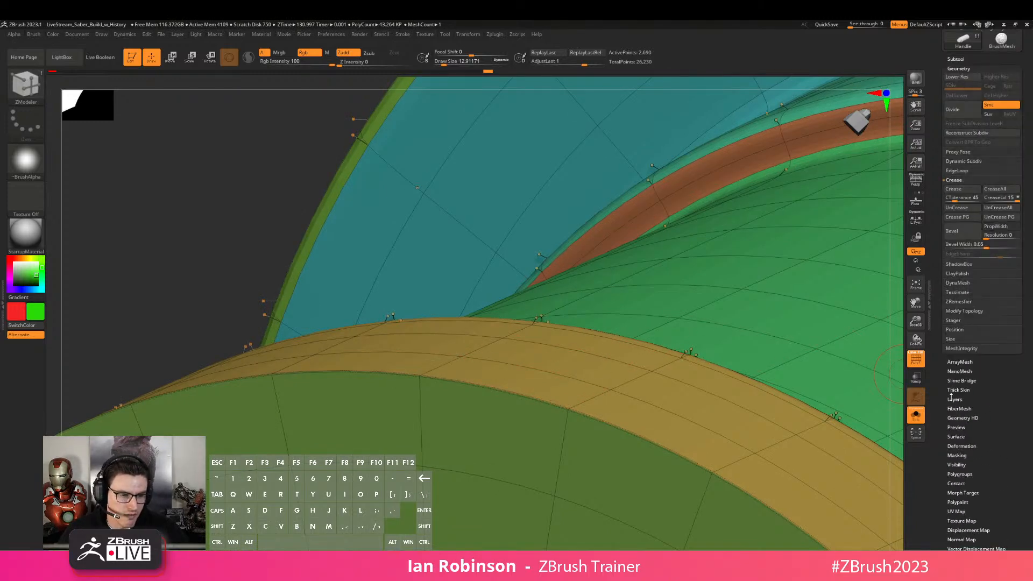
click(997, 234)
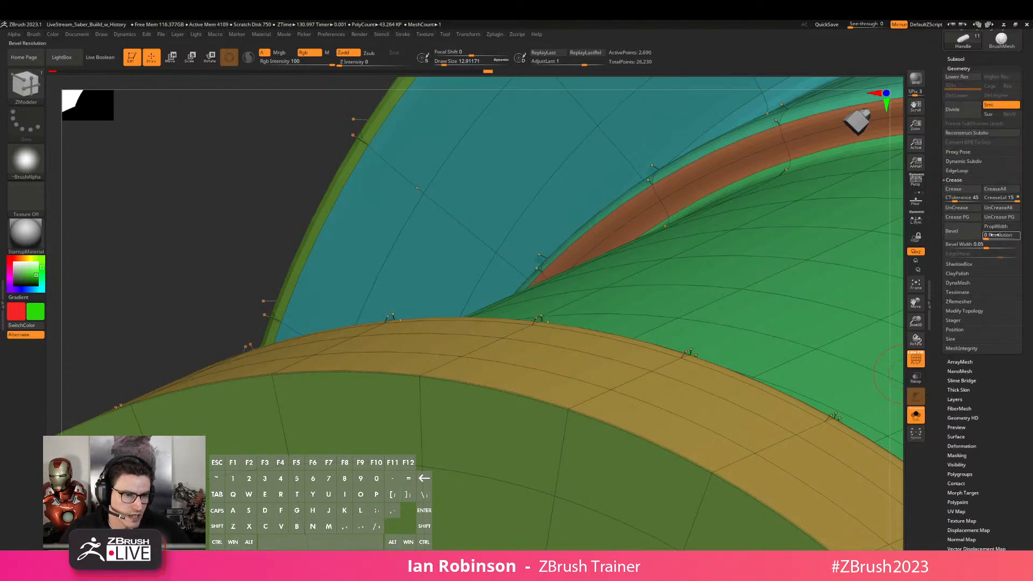
click(1001, 197)
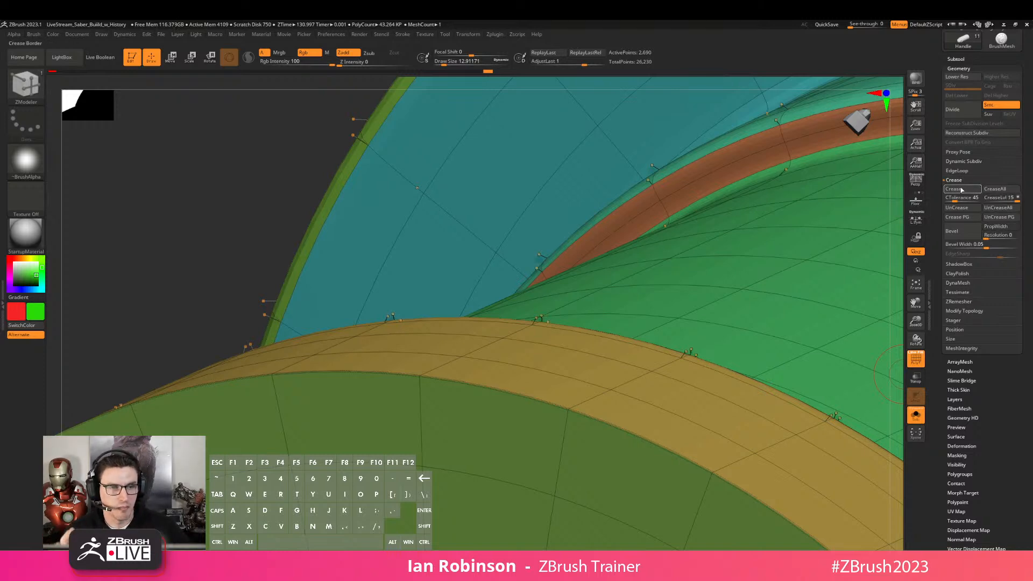
click(518, 300)
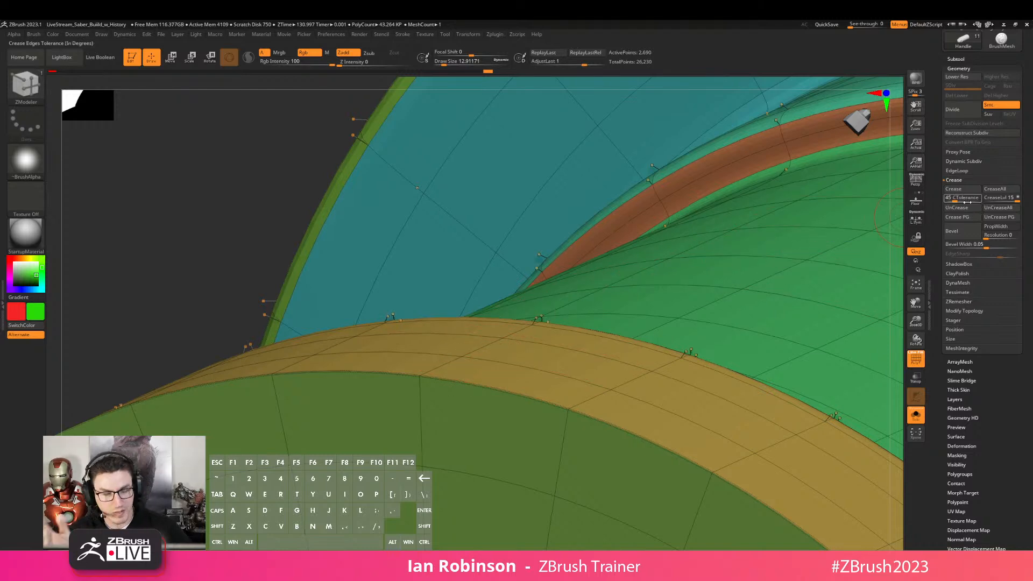
click(988, 199)
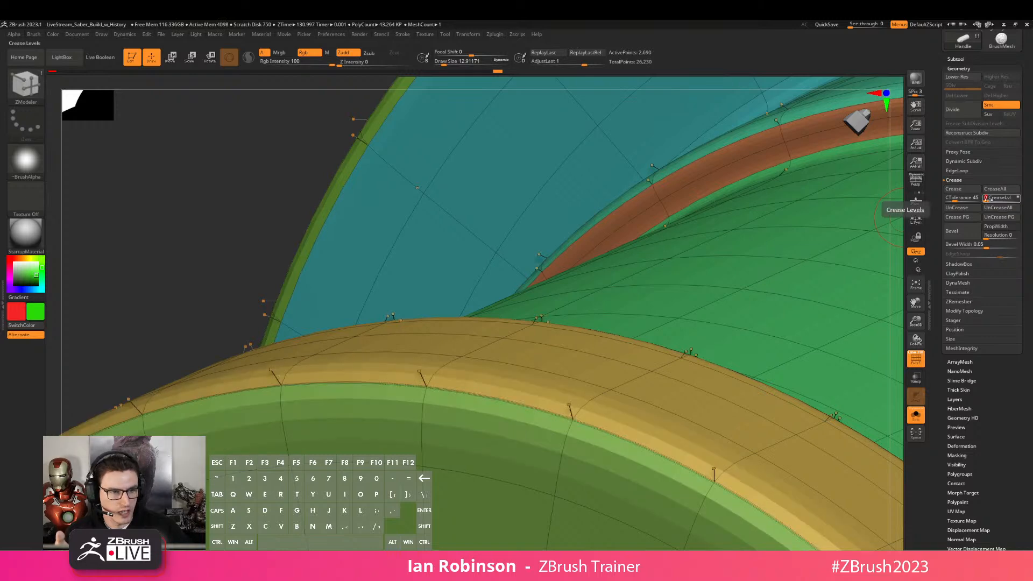
drag(989, 199, 991, 199)
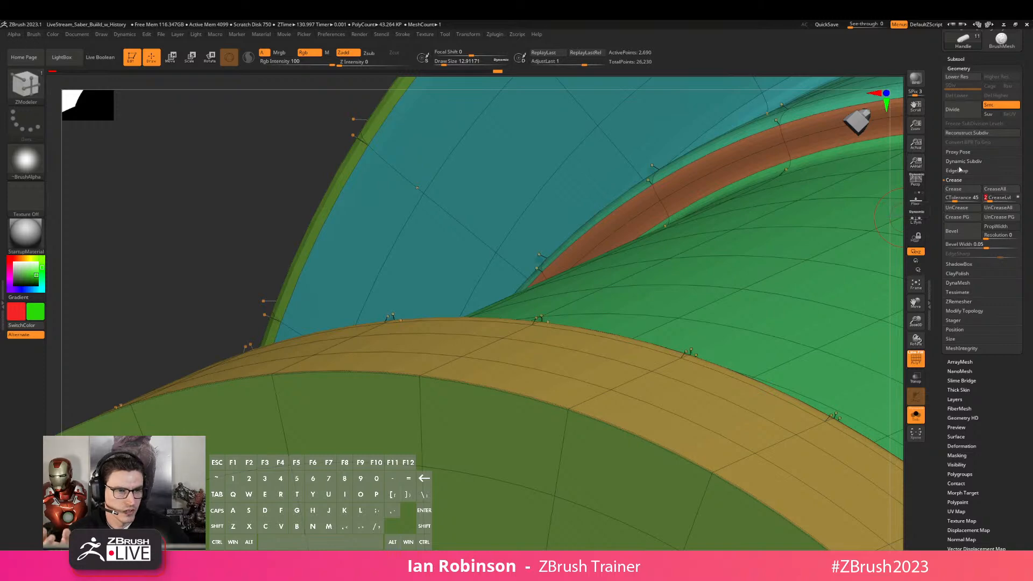
Turn off dynamic subdivision and subdivide the handle to level 6, inspecting the lower end cap's rim with and without polyframe
key(shift+d)
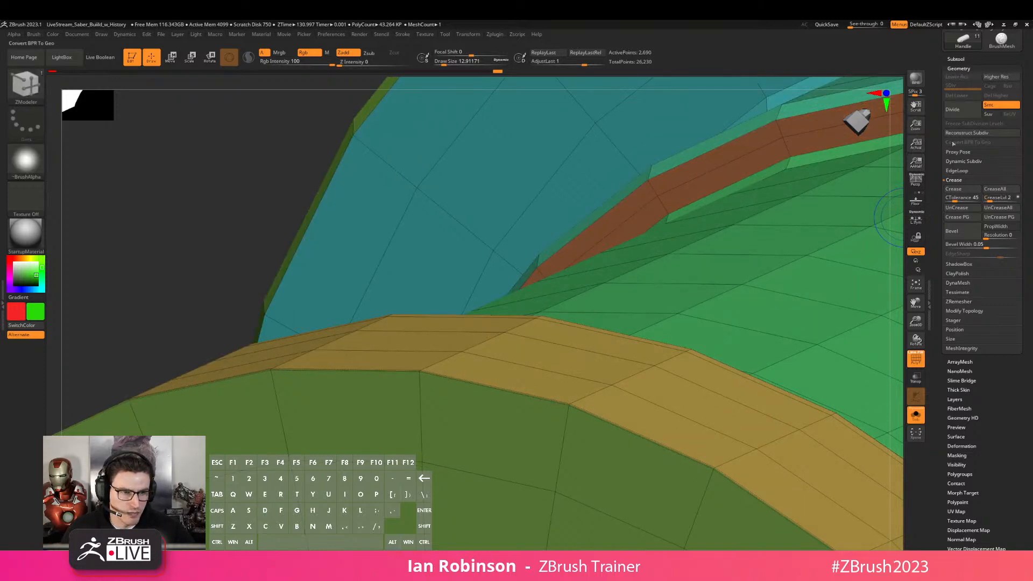
key(d)
key(shift+d)
key(ctrl+d)
key(ctrl+d)
key(ctrl+d)
alt+right_drag(576, 328, 384, 316)
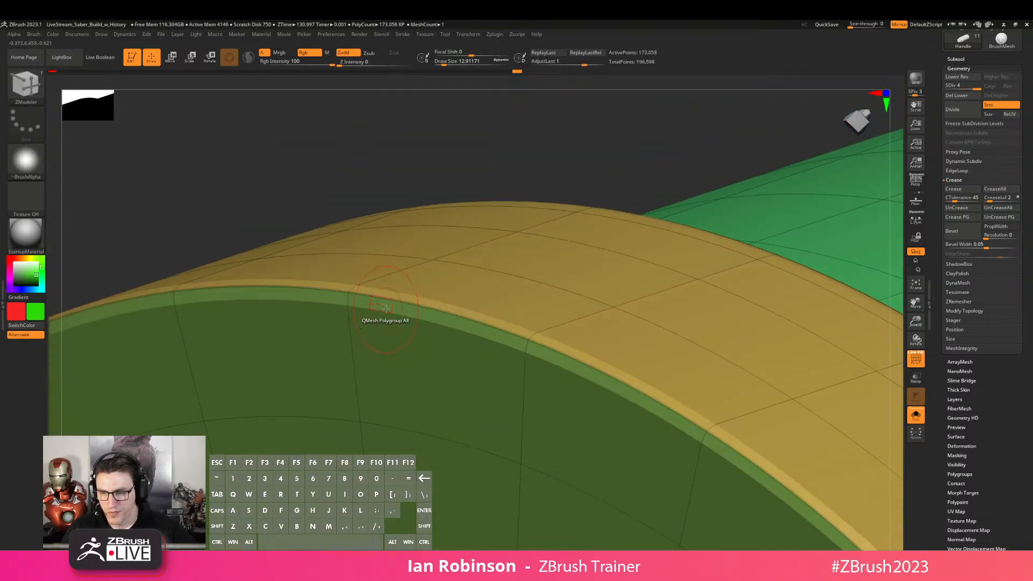
key(ctrl+d)
key(ctrl+d)
key(shift+f)
key(shift+f)
right_drag(479, 310, 431, 315)
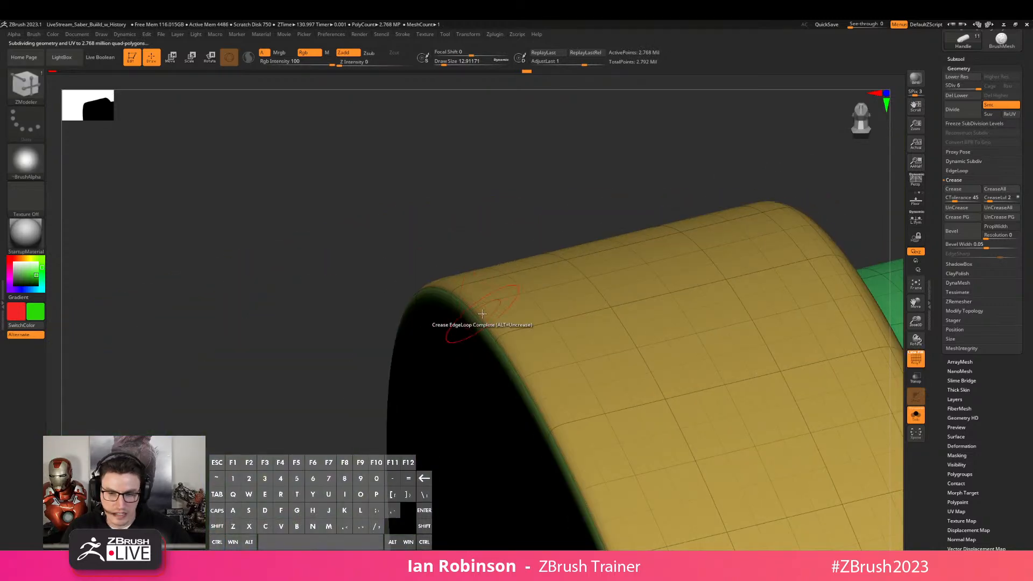
Undo the handle's subdivisions and set its crease level to 15
key(shift+d)
key(shift+d)
key(shift+d)
key(ctrl+z)
key(ctrl+z)
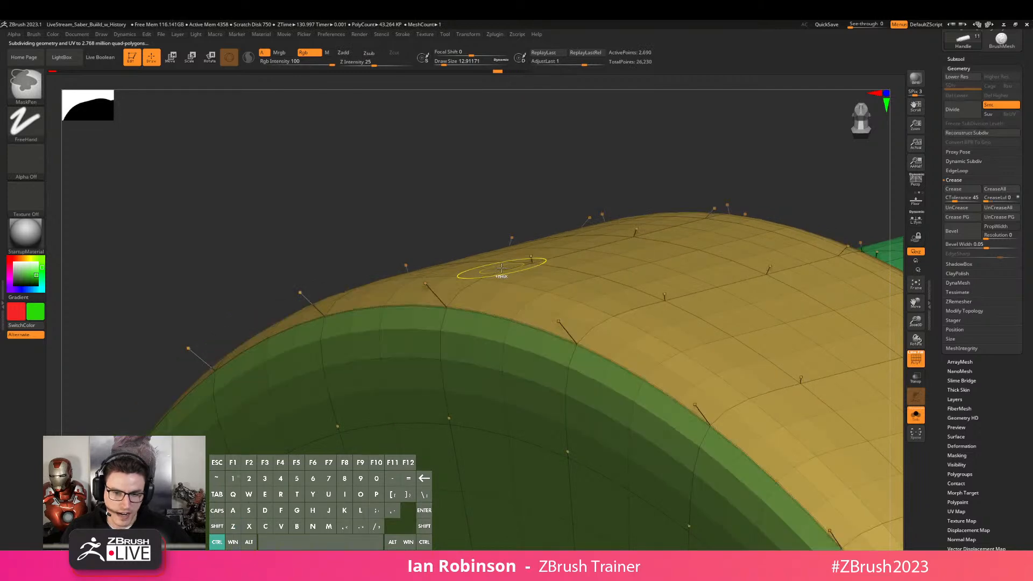
key(ctrl+z)
key(shift+f)
key(shift+f)
alt+right_drag(517, 262, 560, 302)
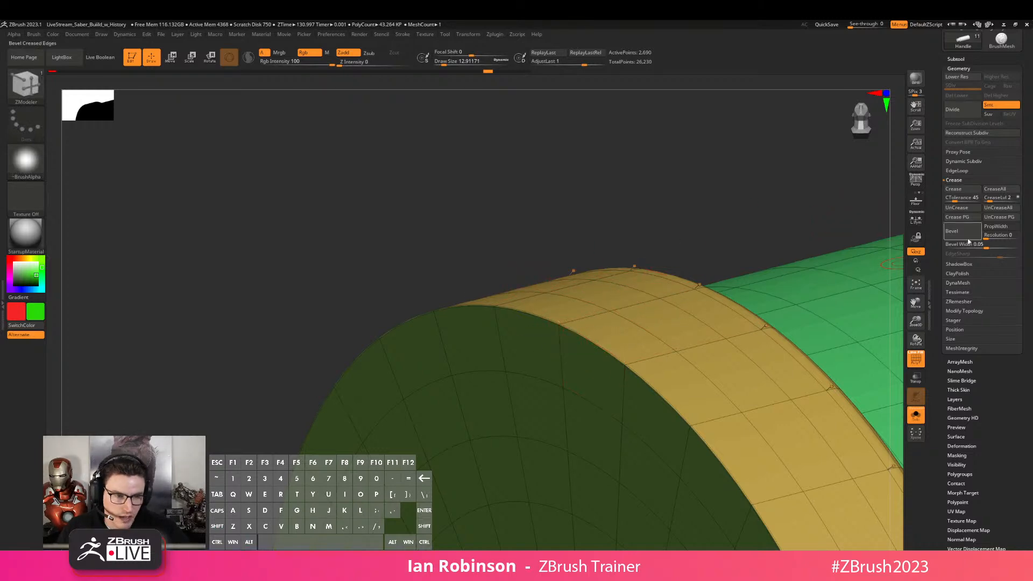
drag(999, 198, 1010, 197)
Subdivide the handle to level 2, check the lower cap's rim without polyframe, and delete the lower subdivision level
drag(639, 262, 505, 334)
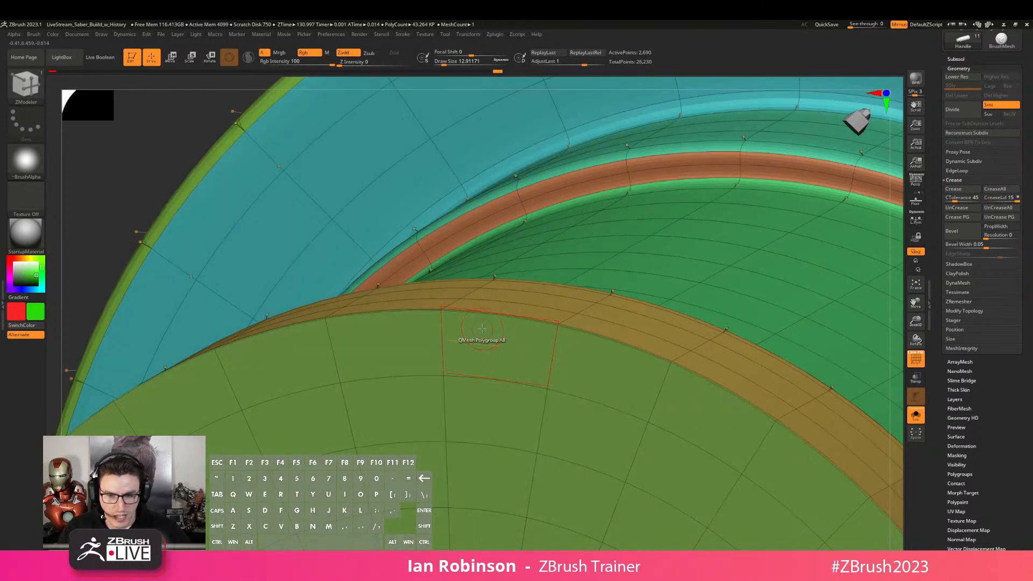
key(ctrl+d)
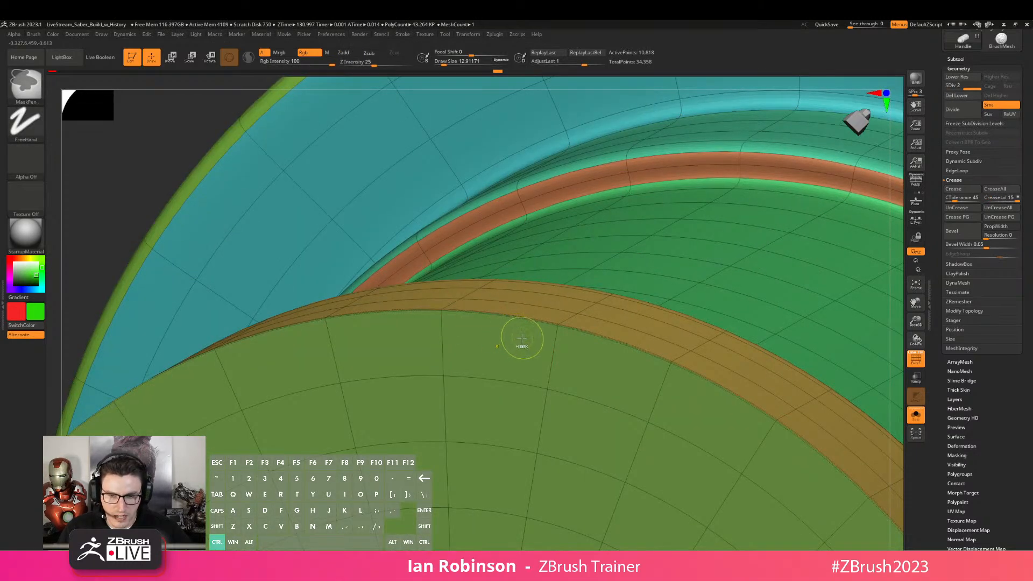
key(shift+f)
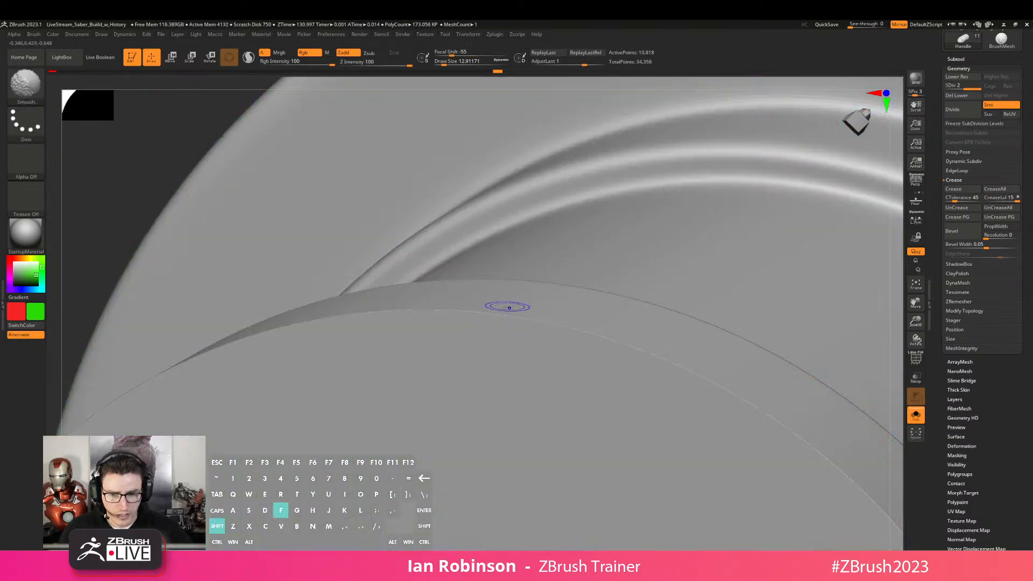
key(shift+f)
right_drag(506, 292, 608, 332)
click(966, 96)
alt+right_drag(450, 290, 425, 325)
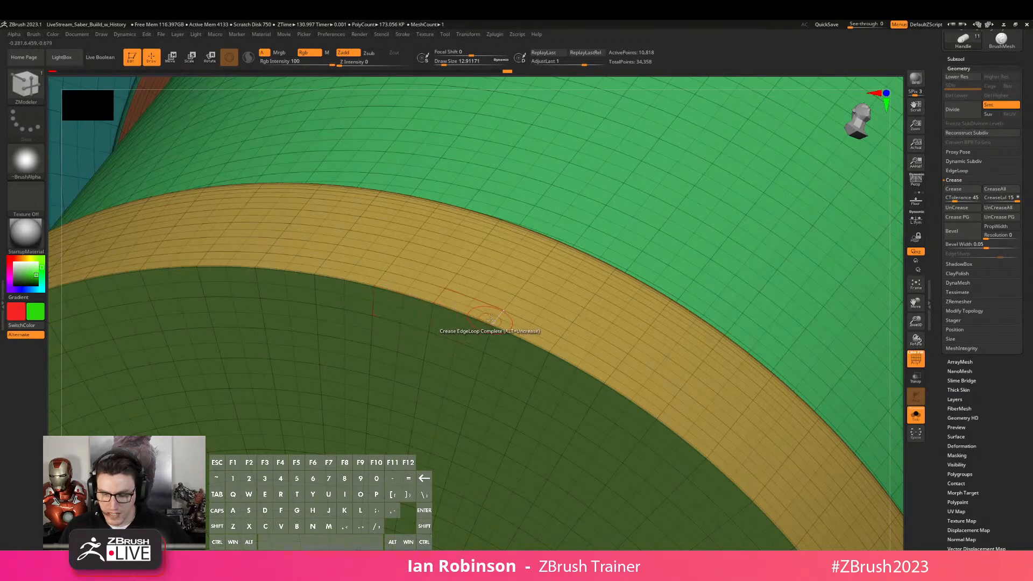
Undo the lower-level deletion and the subdivision to restore the handle's base mesh
mouse_move(484, 304)
right_down()
mouse_move(449, 318)
mouse_move(483, 293)
mouse_move(512, 292)
right_up()
key(ctrl)
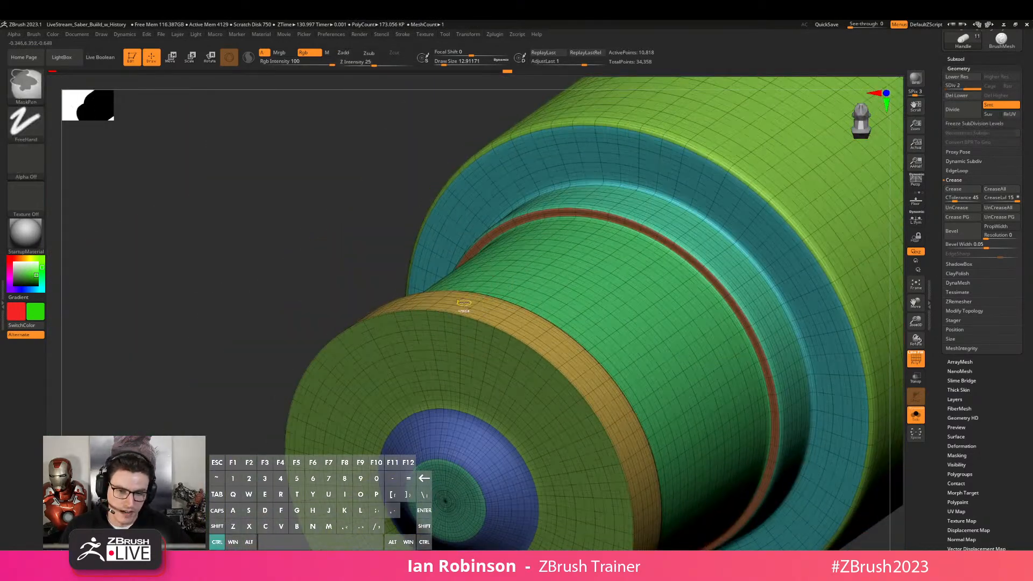
mouse_move(469, 260)
right_down()
mouse_move(454, 355)
mouse_move(467, 328)
mouse_move(485, 323)
mouse_move(559, 355)
mouse_move(578, 329)
mouse_move(644, 376)
mouse_move(655, 311)
mouse_move(583, 312)
right_up()
key(shift+f)
key(shift+f)
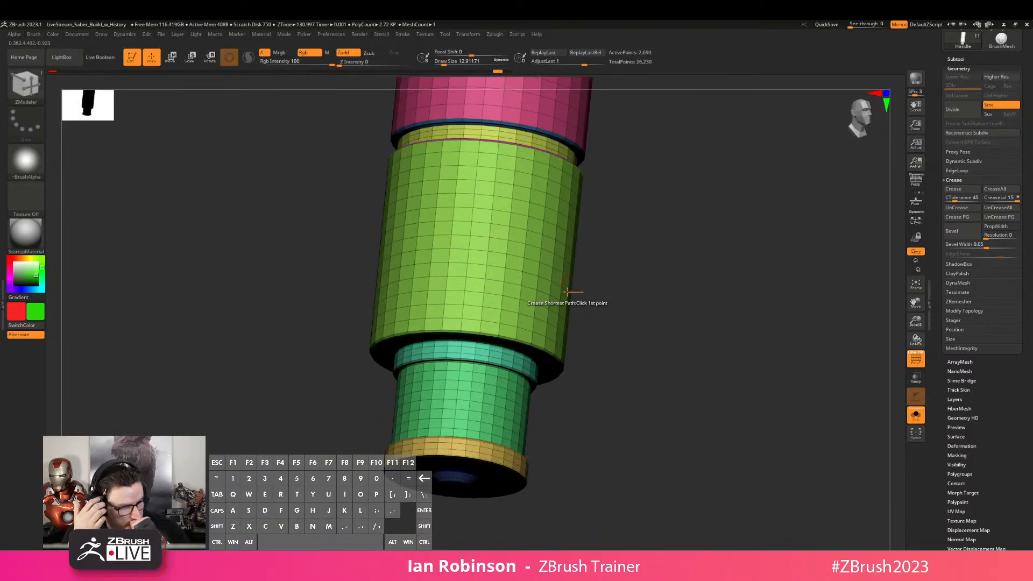
Examine the whole handle from its front, upper end and lower end, comparing it with and without polyframe
alt+right_drag(577, 329, 608, 331)
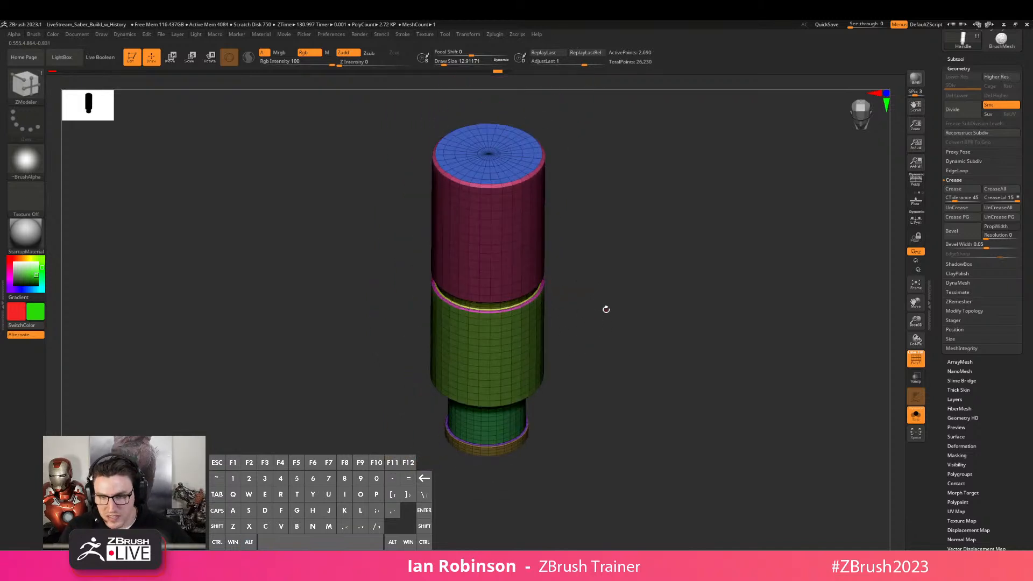
right_drag(606, 268, 597, 227)
shift+right_drag(620, 285, 605, 304)
alt+right_drag(606, 304, 637, 306)
shift+right_drag(663, 347, 686, 355)
alt+right_drag(686, 356, 763, 351)
alt+right_drag(764, 350, 576, 458)
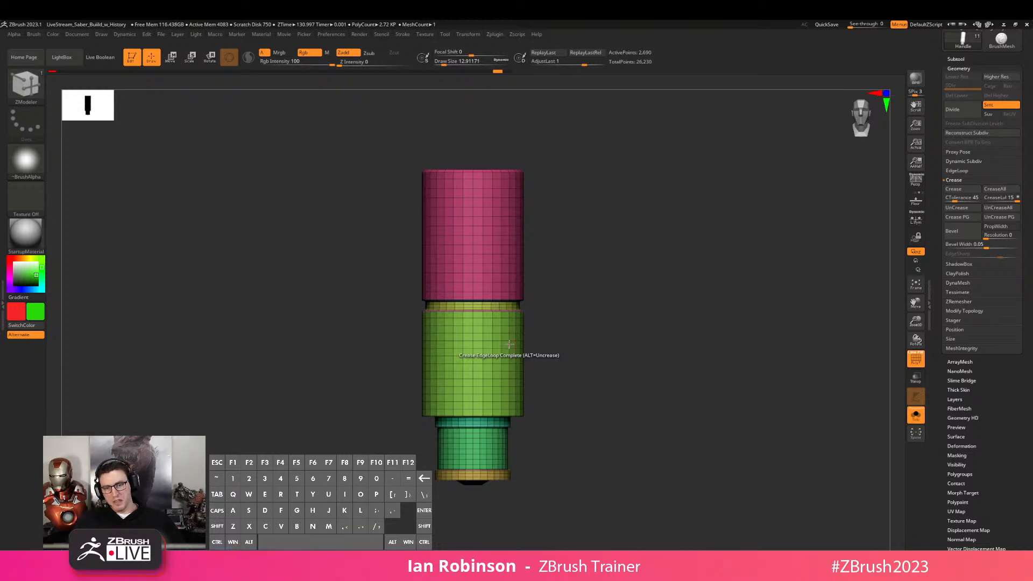
drag(526, 270, 667, 221)
key(shift+f)
key(shift+f)
alt+drag(595, 230, 537, 272)
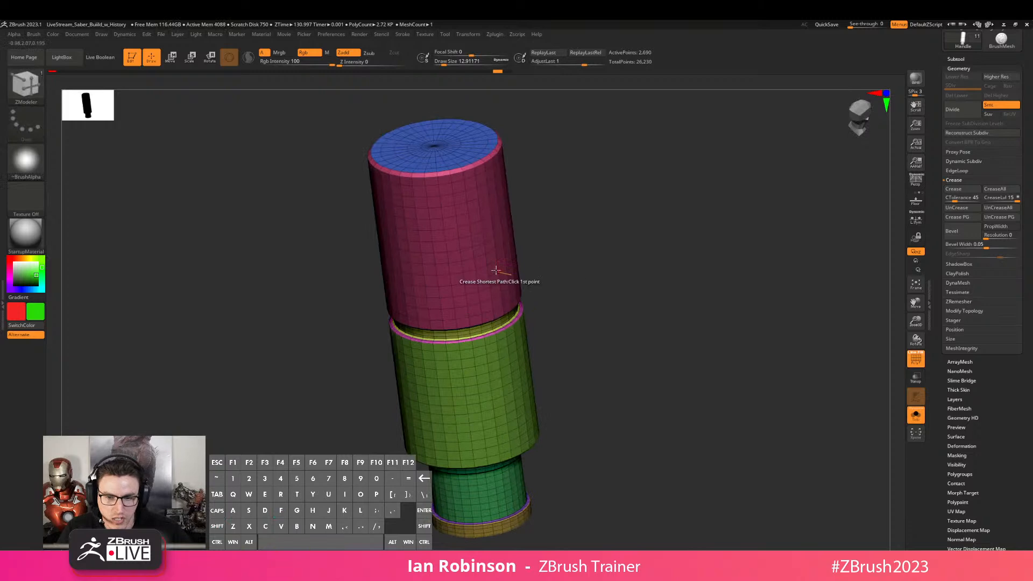
shift+drag(589, 209, 613, 205)
key(shift+f)
key(shift+f)
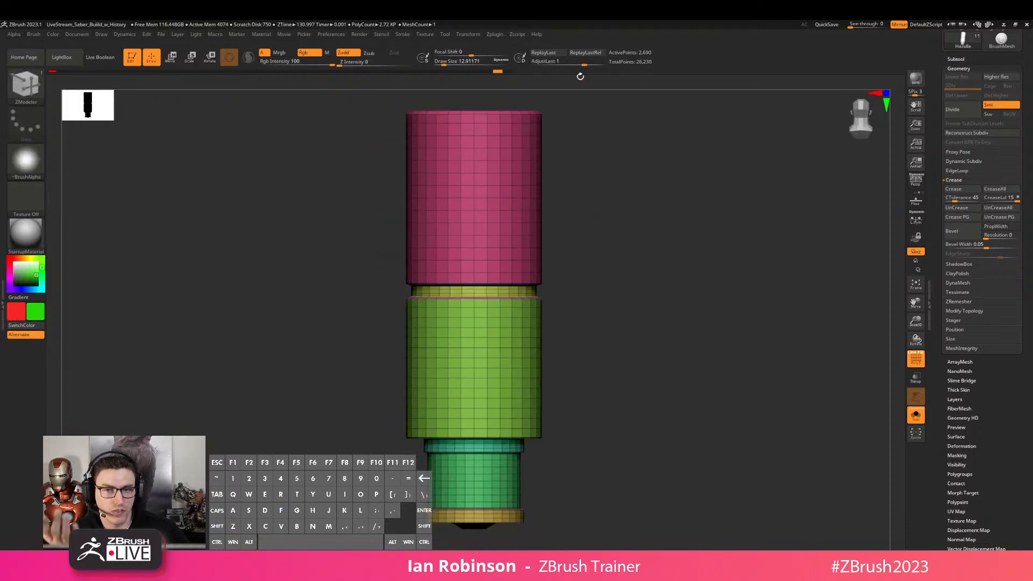
Look over the UV Master plugin options and examine the upper end of the handle
click(500, 35)
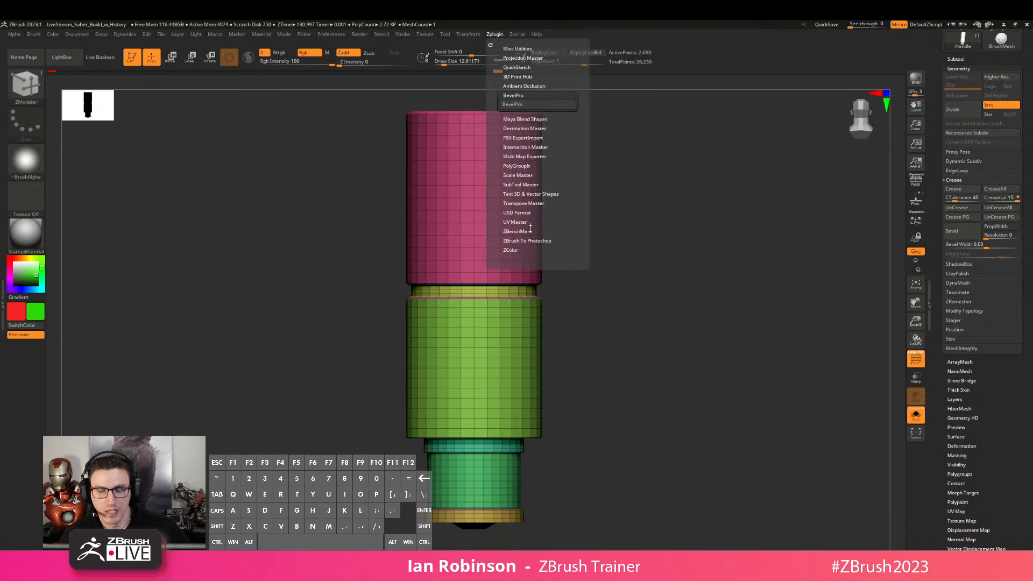
click(515, 221)
click(526, 244)
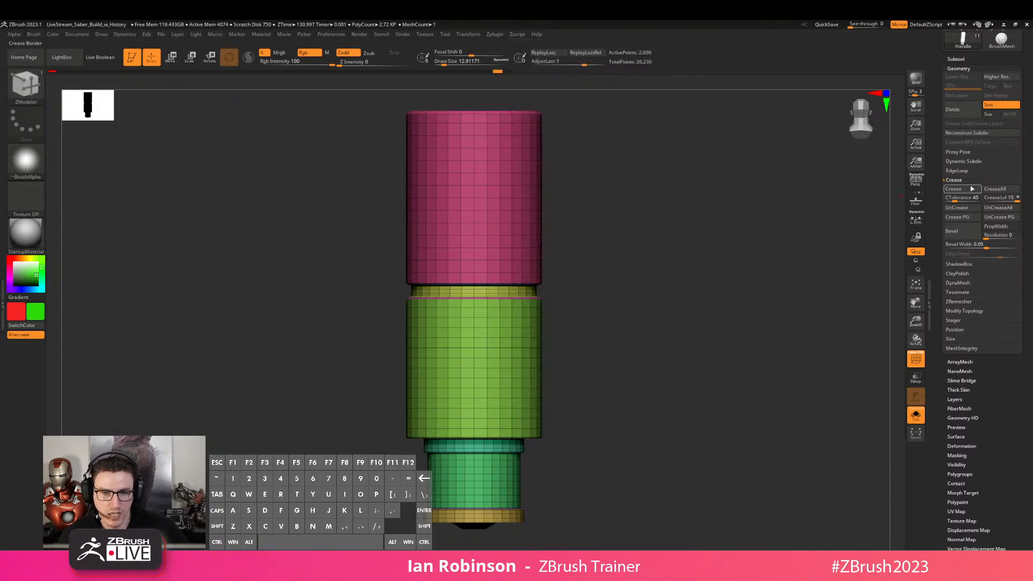
drag(609, 189, 614, 218)
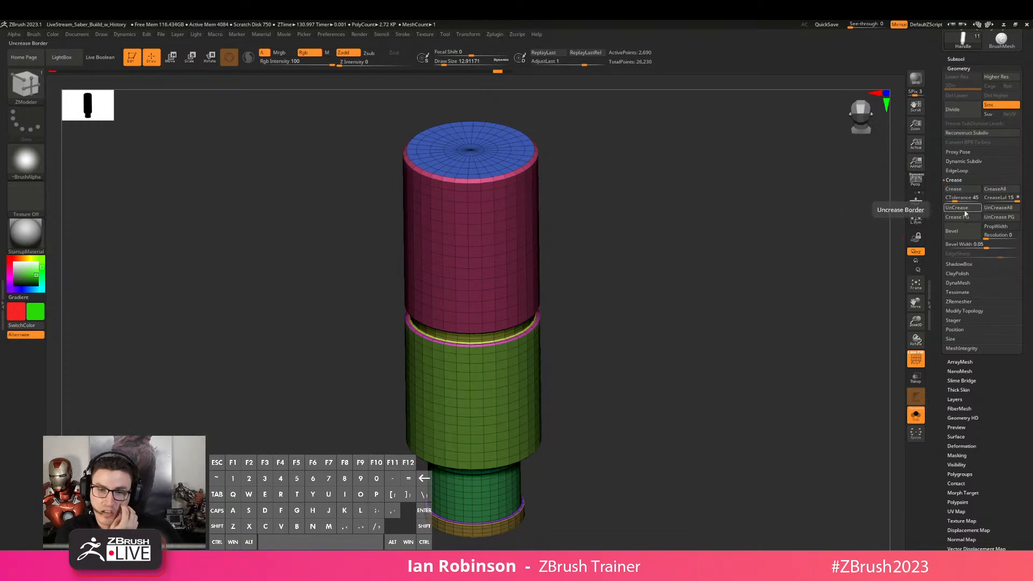
drag(596, 153, 584, 176)
Switch the ZModeler Crease edge action to the Edge target at the rim of the handle's lower end cap
alt+right_drag(472, 139, 490, 296)
key(space)
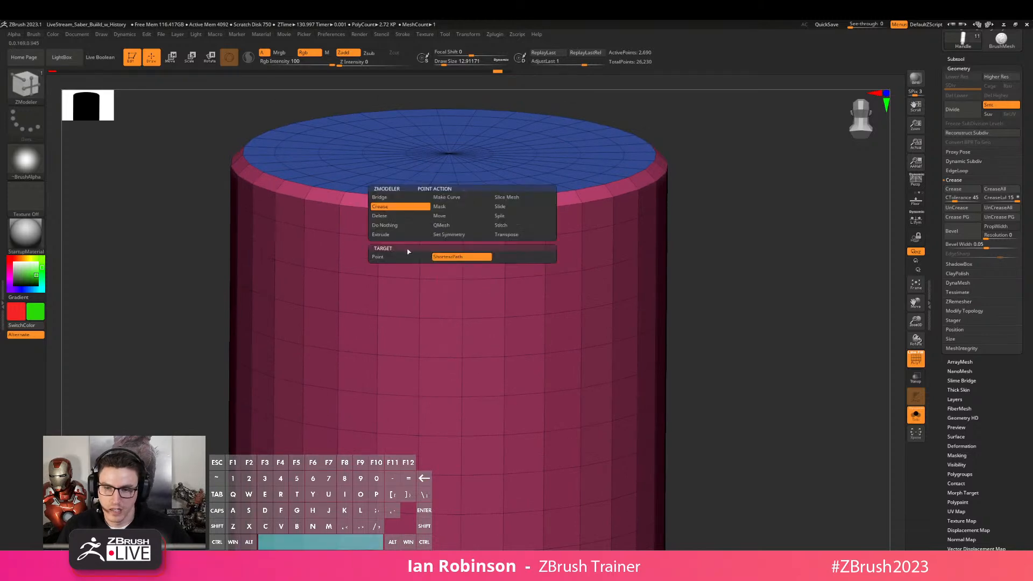
alt+right_drag(464, 197, 673, 347)
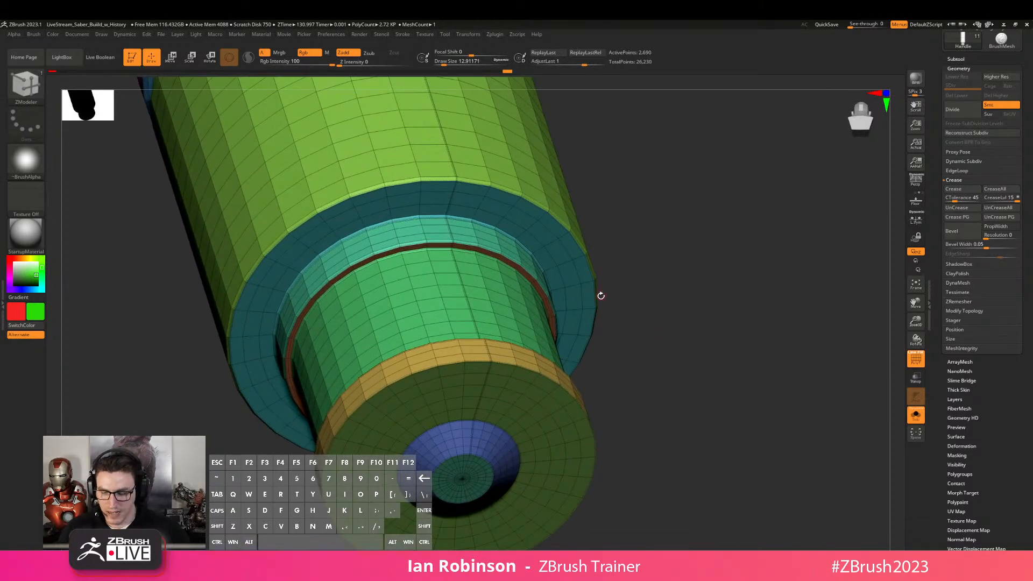
right_drag(657, 383, 545, 404)
alt+right_drag(464, 420, 492, 421)
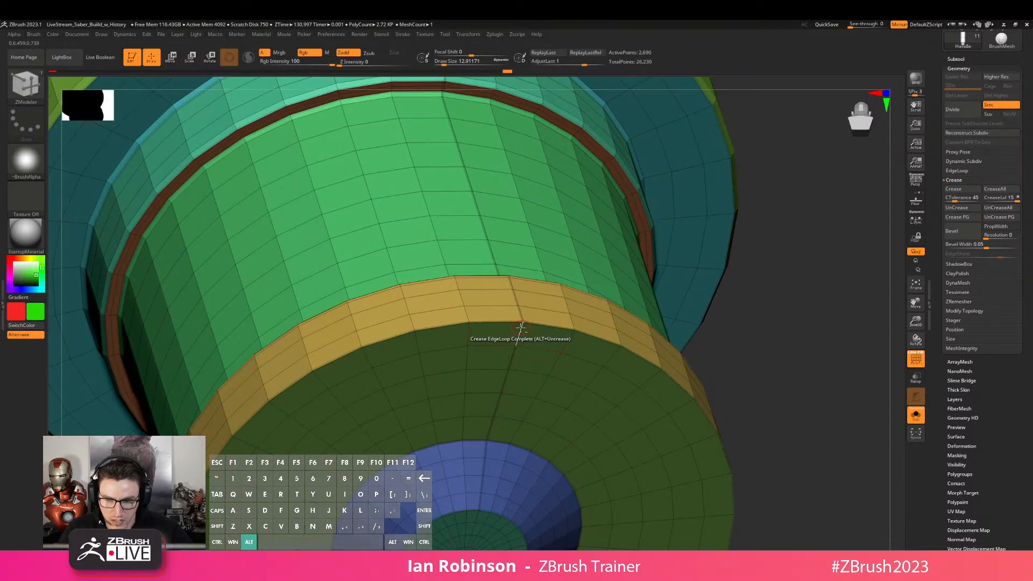
key(space)
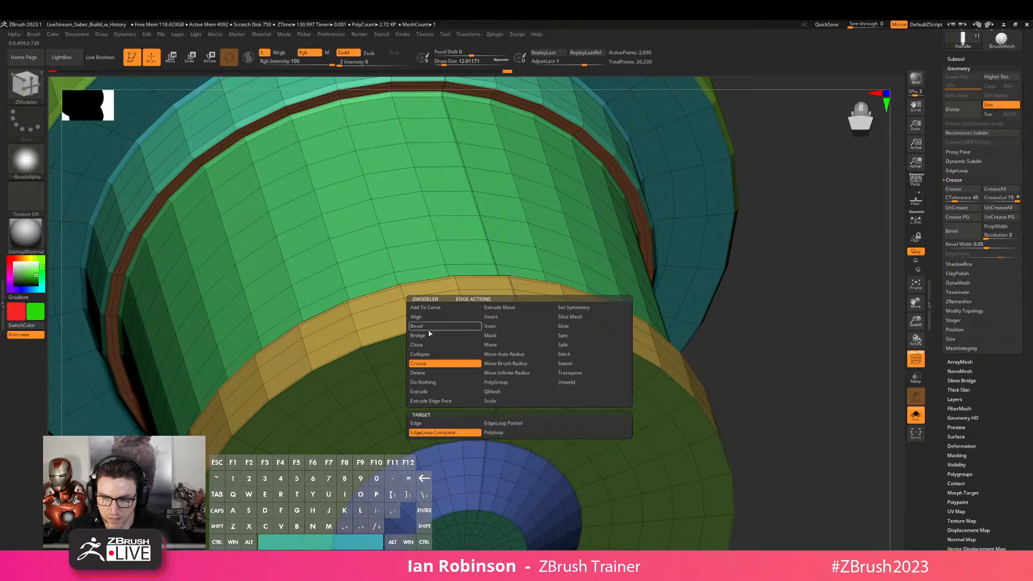
key(alt)
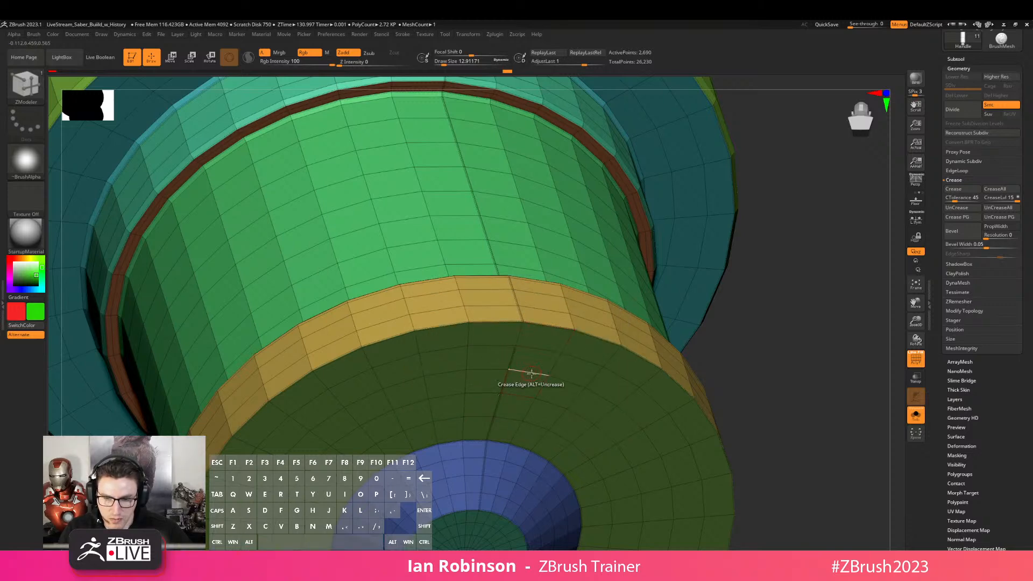
Try uncreasing the lower end cap with the EdgeLoop Complete and EdgeLoop Partial targets, undoing each attempt
alt+right_drag(529, 385, 517, 328)
key(space)
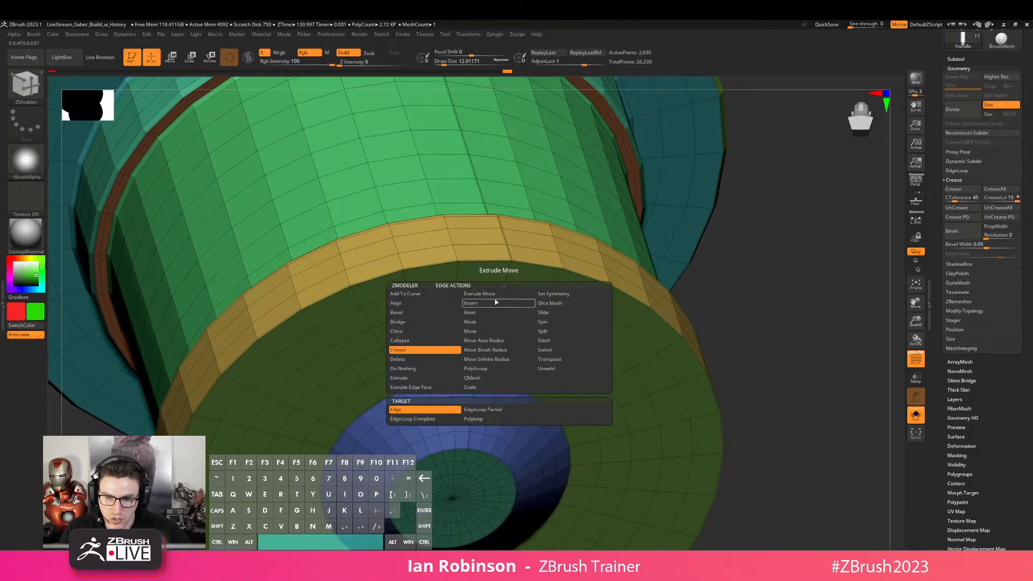
click(443, 418)
key(ctrl+z)
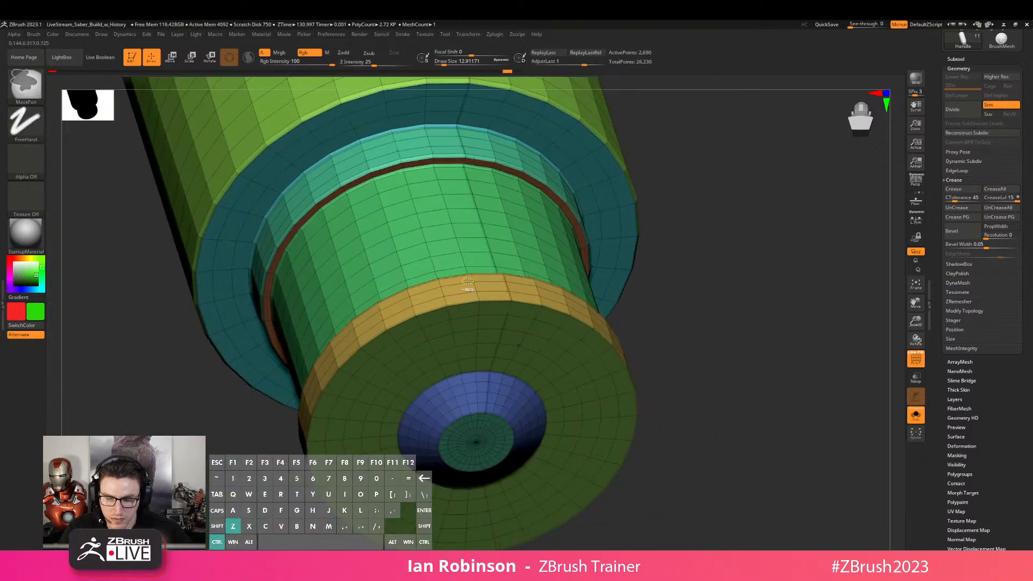
key(space)
click(482, 424)
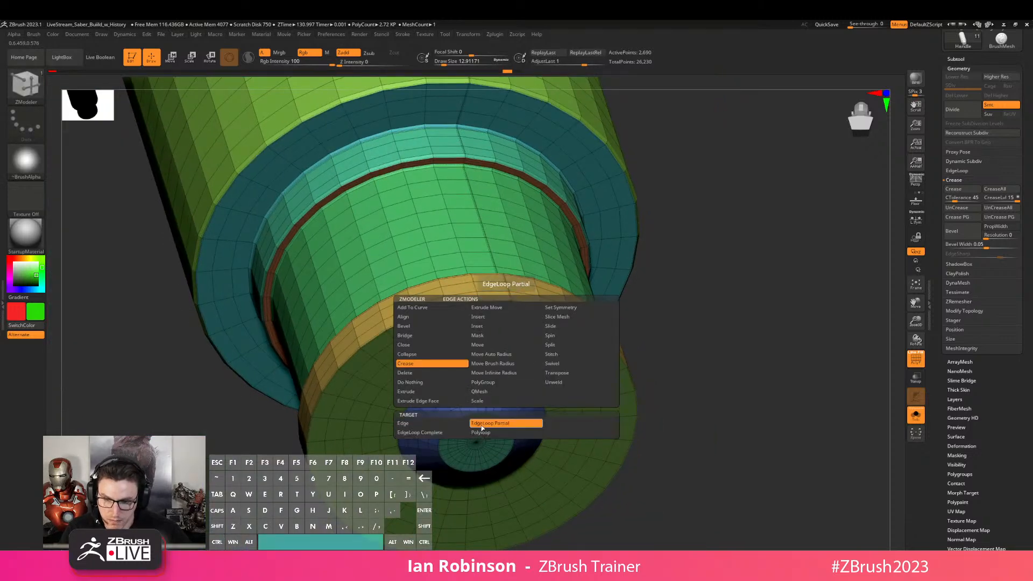
key(alt)
key(ctrl+z)
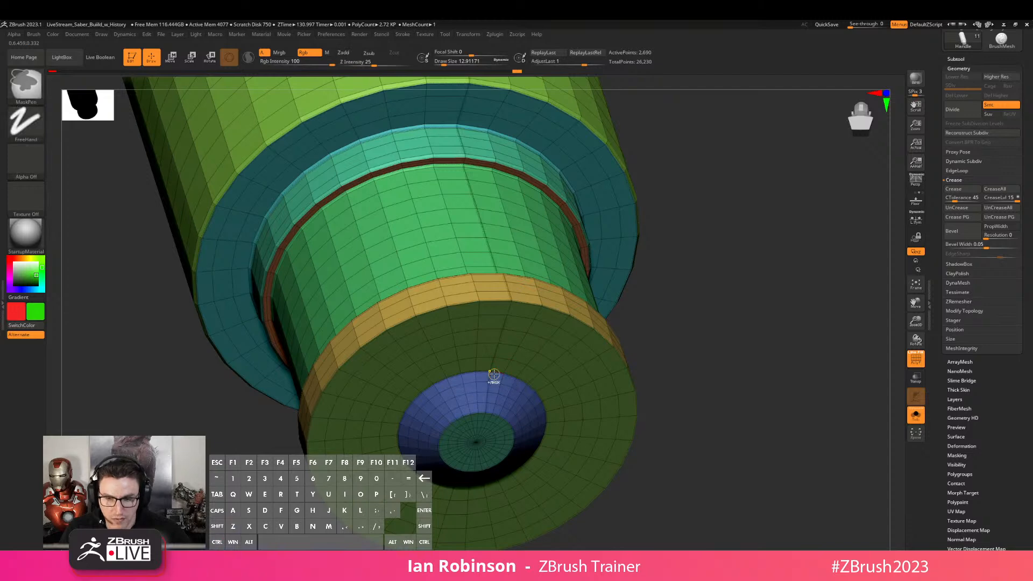
Uncrease the radial seam edges across the outer ring of the lower end cap using the Edge target
ctrl+right_drag(493, 380, 507, 349)
key(space)
click(447, 414)
ctrl+right_drag(456, 500, 498, 432)
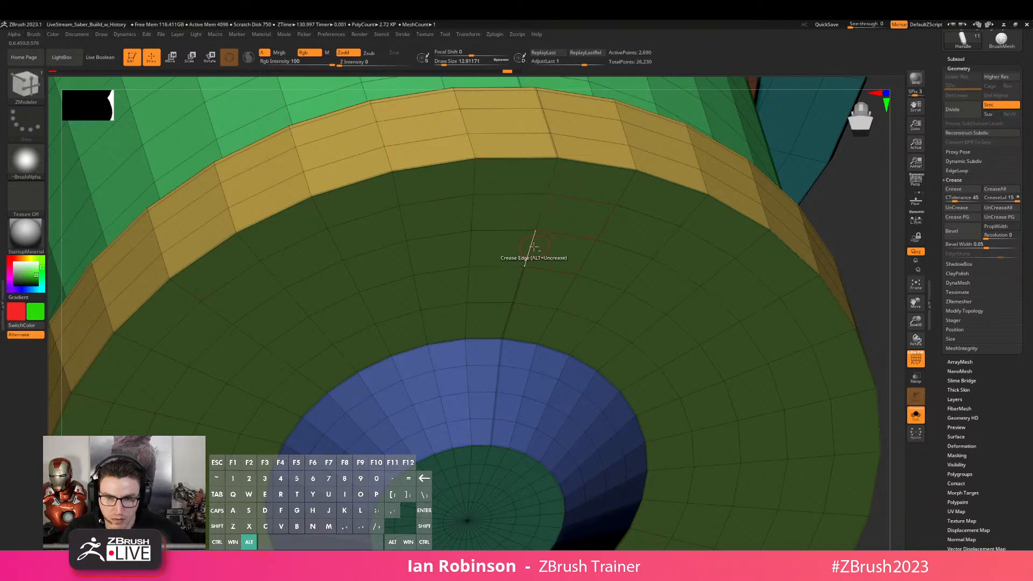
alt+click(508, 316)
ctrl+right_drag(508, 315, 530, 274)
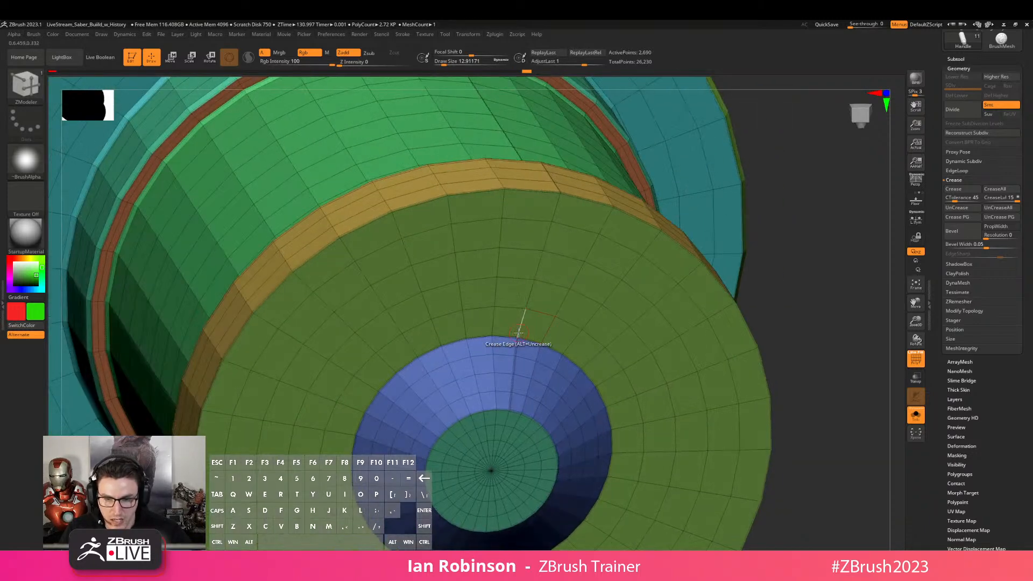
Delete the handle's existing UVs and unwrap it with creased edges as seams
right_drag(514, 362, 522, 379)
alt+right_drag(522, 379, 498, 307)
alt+right_drag(498, 307, 671, 260)
scroll(970, 423, down, 5)
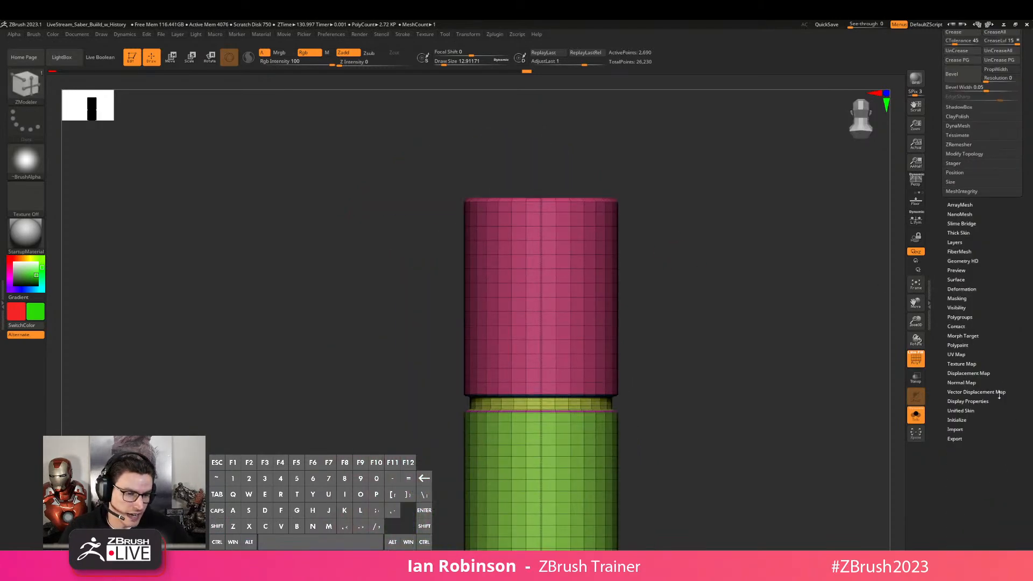
click(958, 355)
click(964, 210)
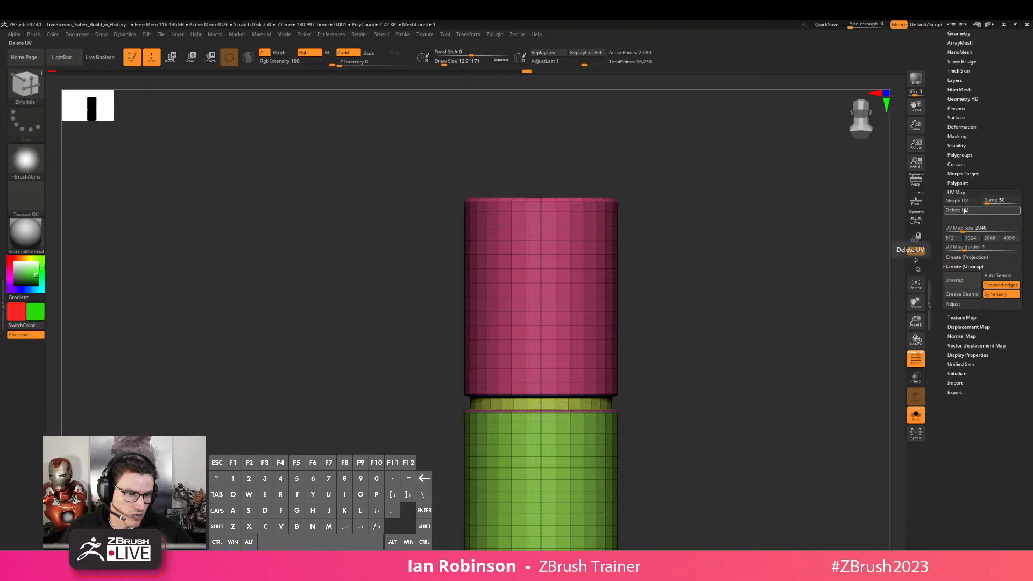
alt+drag(786, 295, 679, 258)
key(shift+f)
key(shift+f)
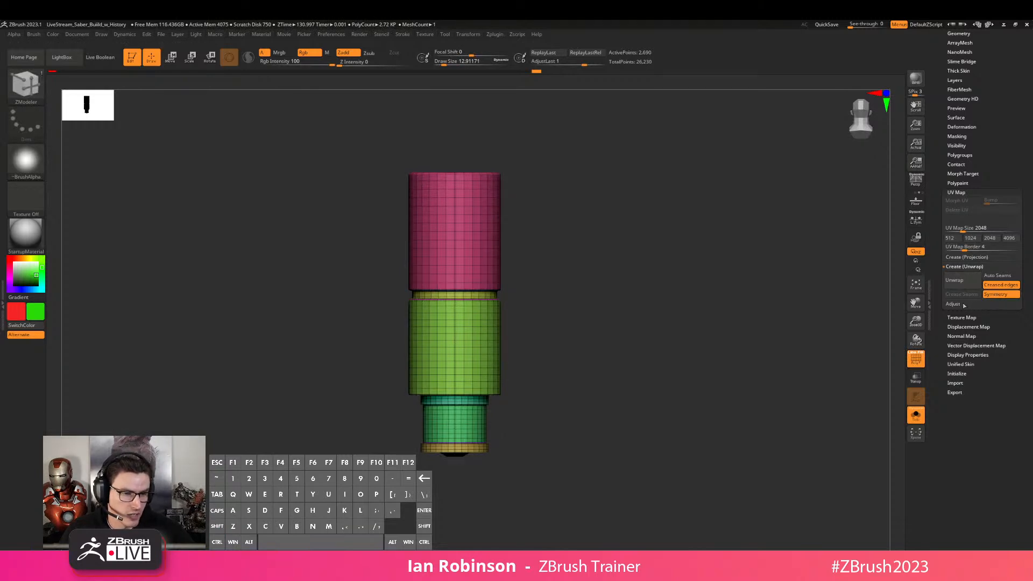
click(955, 280)
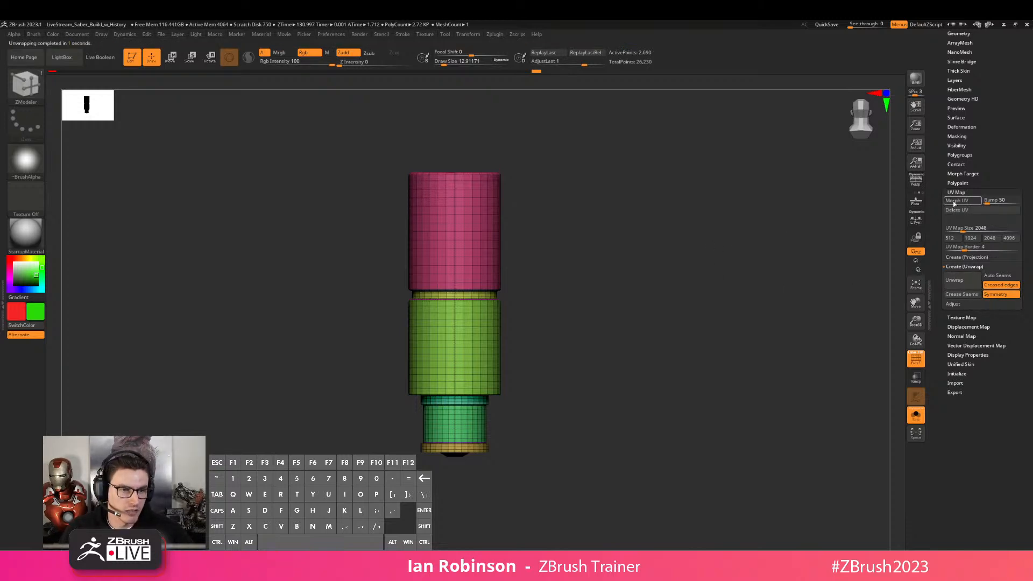
Morph the handle to its UV layout, examine the lower end cap's island, and return to the 3D shape
click(969, 203)
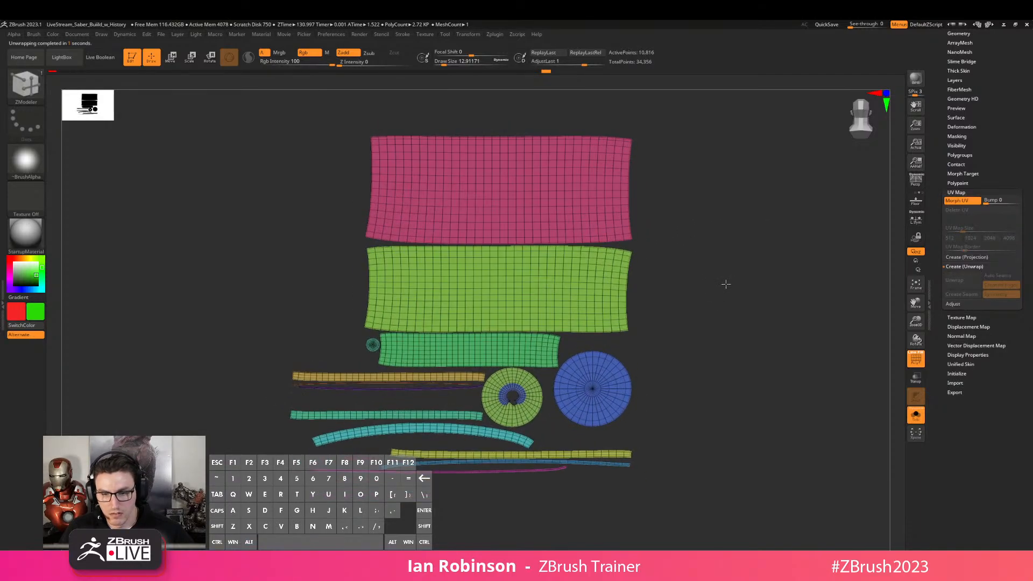
alt+right_drag(487, 391, 459, 360)
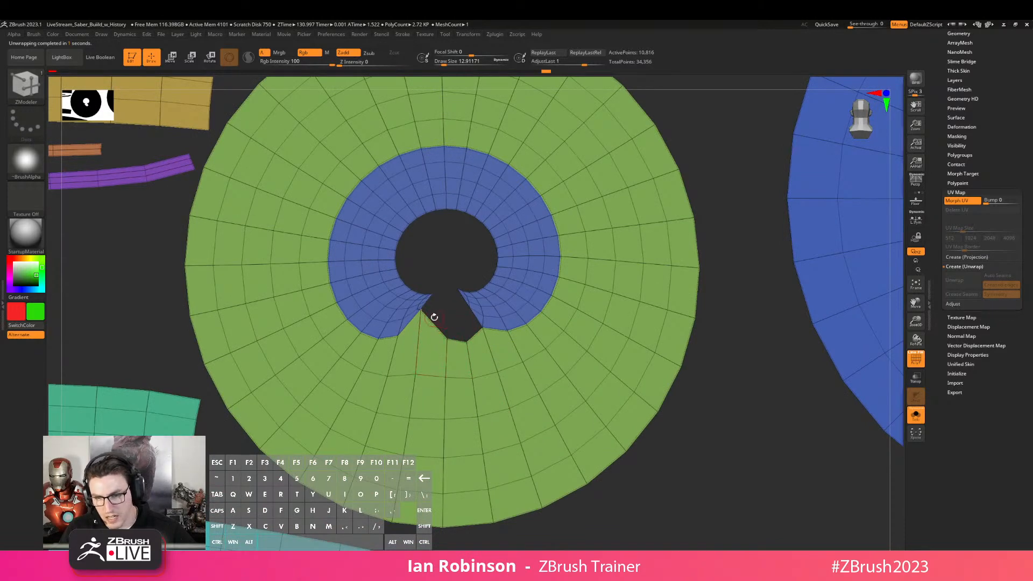
alt+right_drag(458, 317, 408, 293)
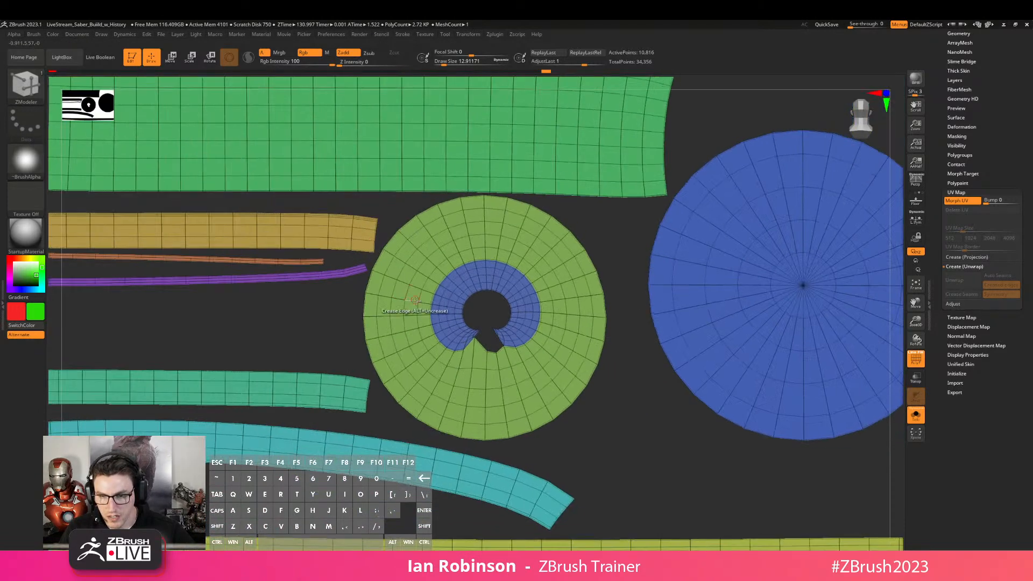
ctrl+shift+click(549, 354)
ctrl+shift+drag(637, 360, 651, 385)
ctrl+shift+click(517, 342)
ctrl+click(580, 353)
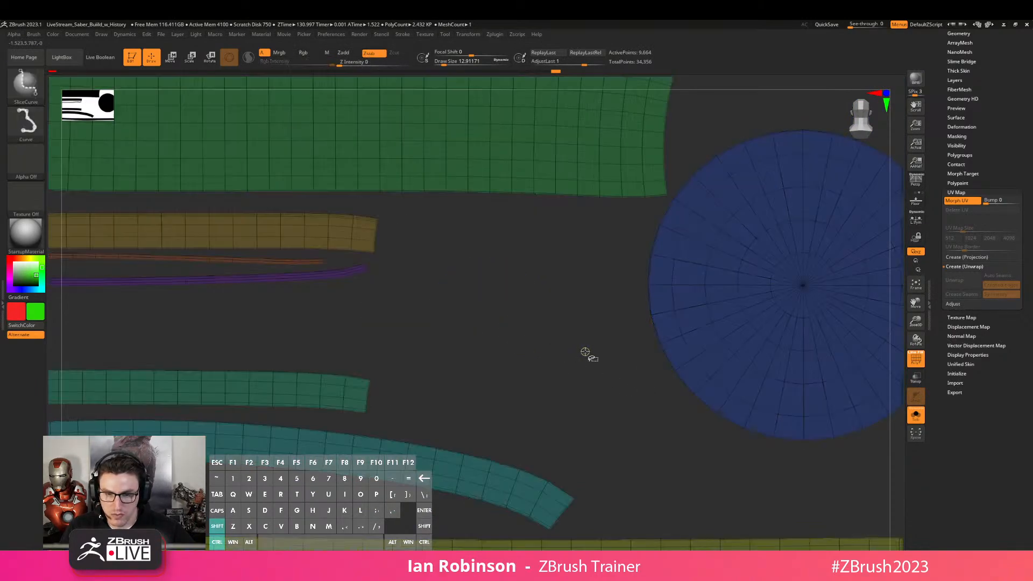
ctrl+shift+click(585, 353)
click(966, 203)
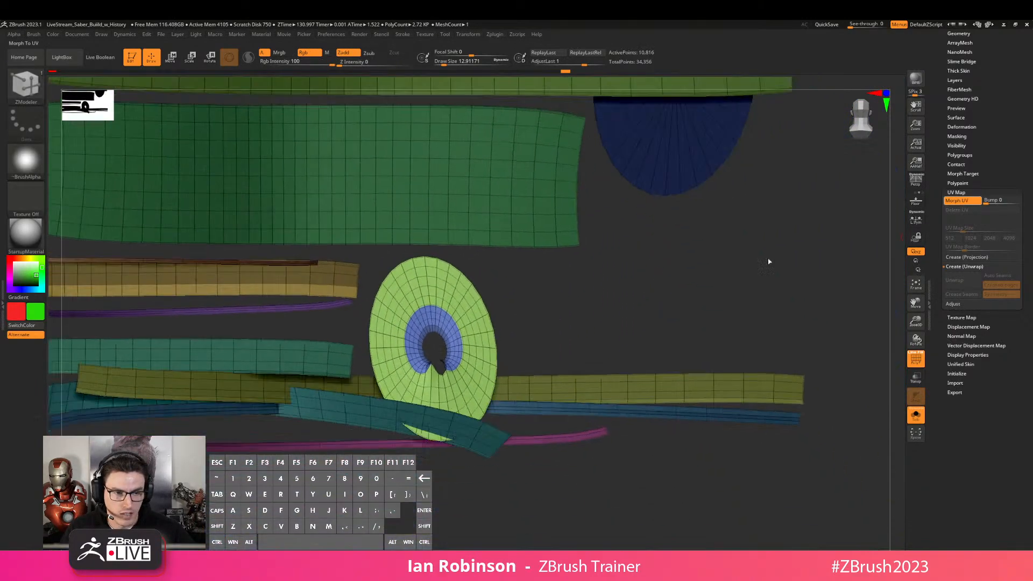
Crease the radial seam edges across the lower end cap's outer ring again using the Edge target
right_drag(477, 376, 523, 323)
alt+right_drag(246, 237, 301, 261)
ctrl+drag(210, 215, 231, 237)
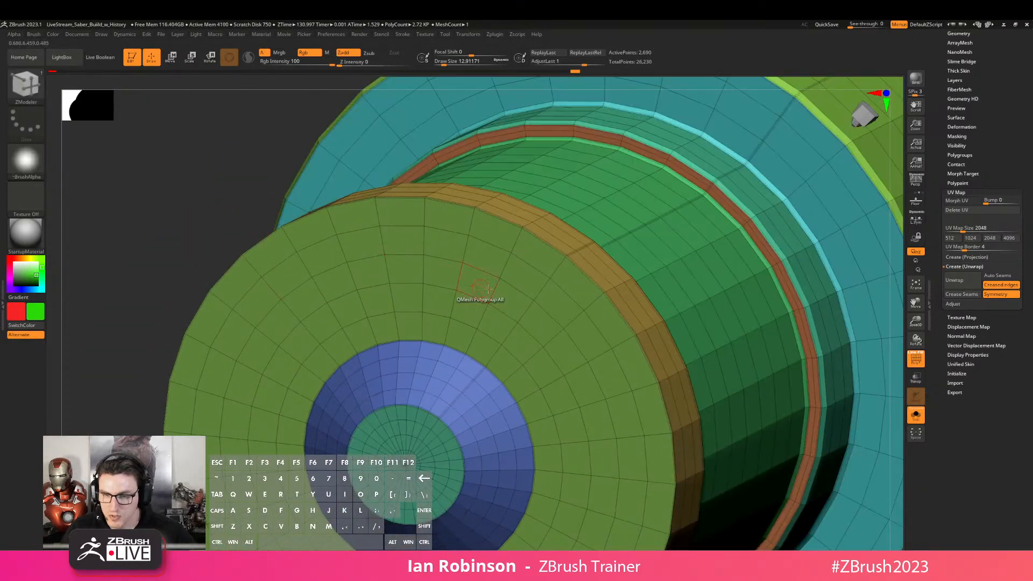
key(space)
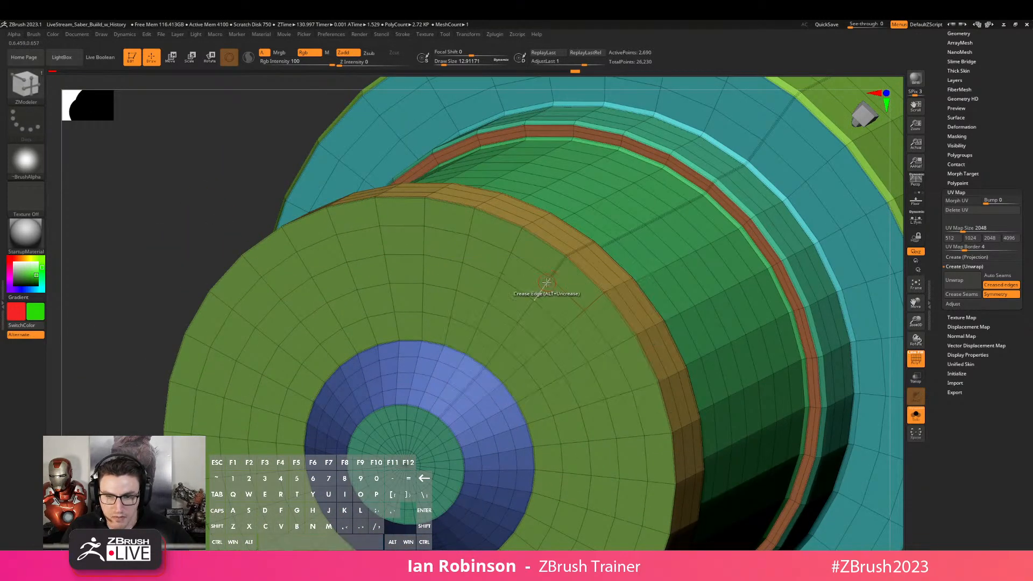
right_drag(496, 353, 485, 280)
Delete the UVs and unwrap the handle again from the updated creased seams
click(975, 211)
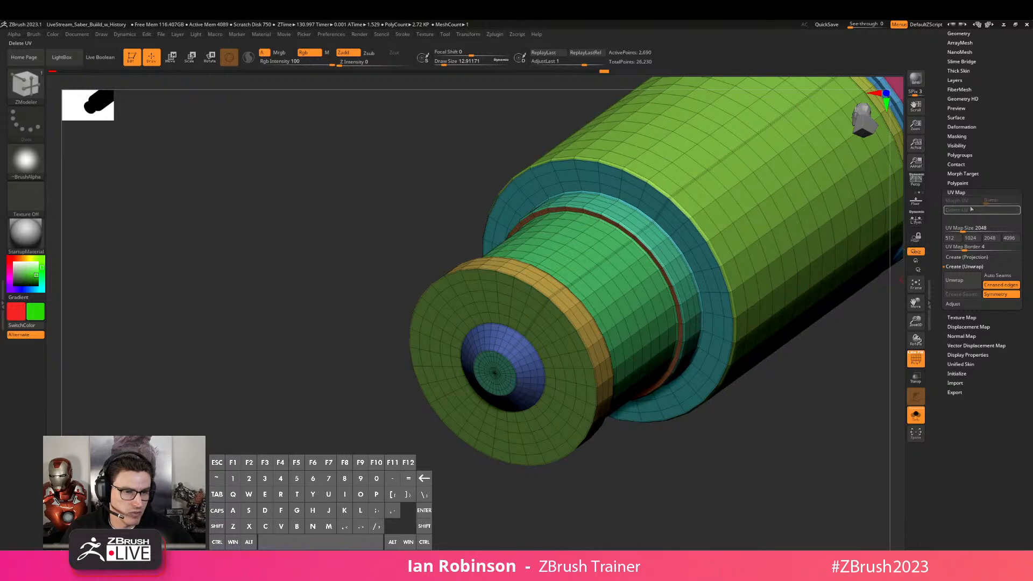
click(961, 286)
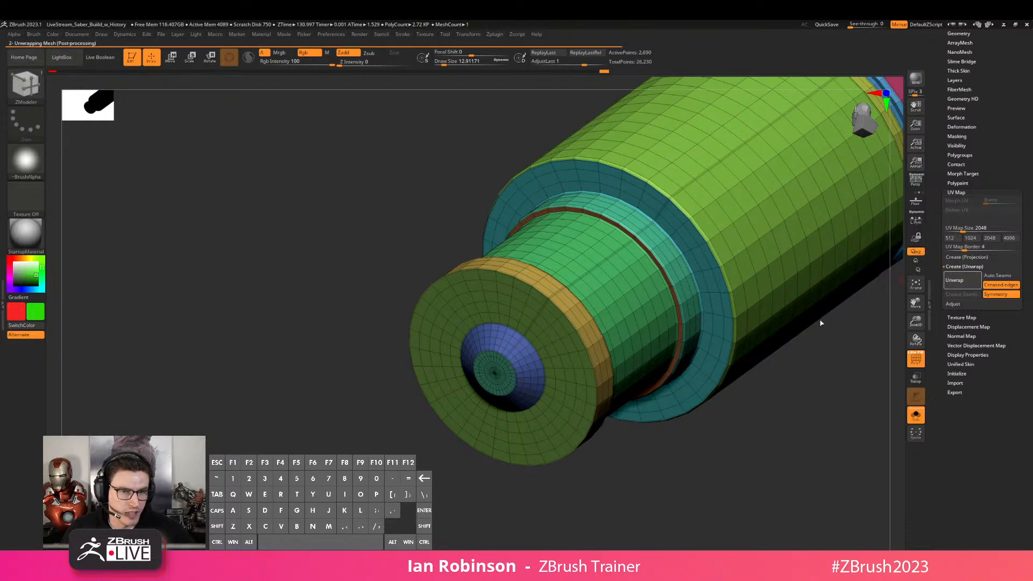
alt+click(821, 351)
shift+drag(816, 349, 725, 334)
alt+click(777, 326)
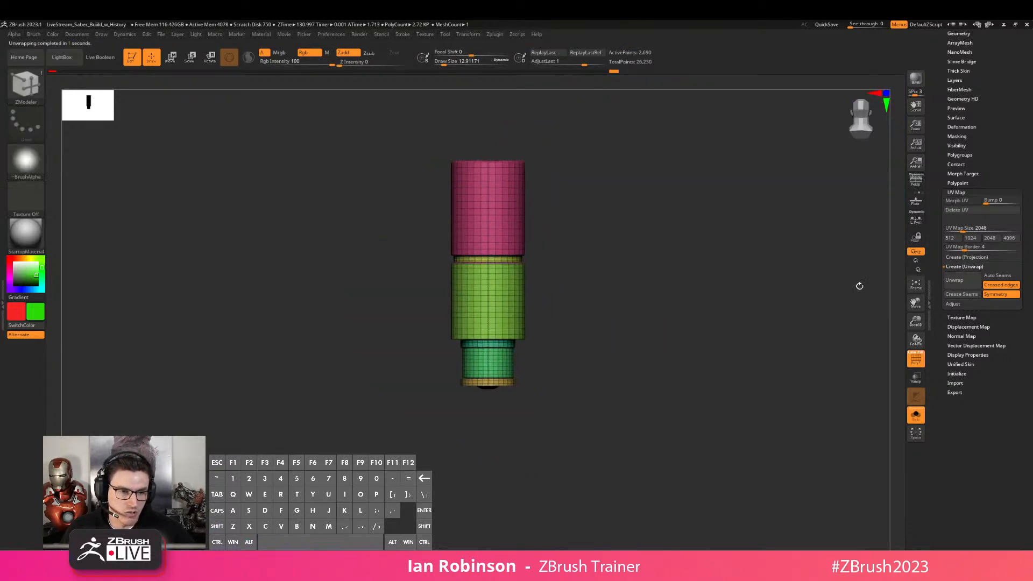
Morph the handle to its new UV layout, check how the islands are split, and return to the 3D shape
click(974, 202)
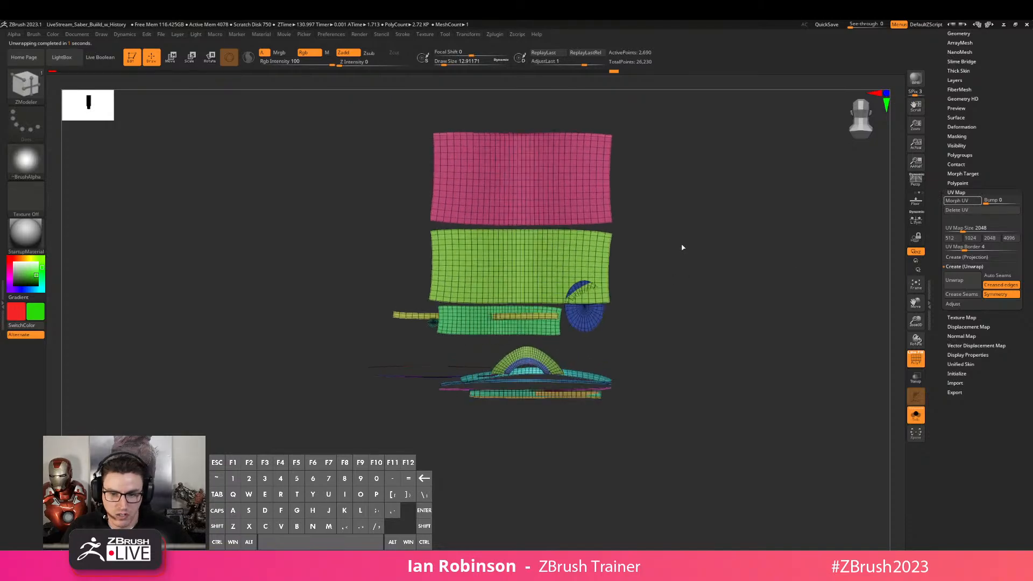
mouse_move(549, 342)
alt+right_down()
mouse_move(568, 379)
mouse_move(545, 313)
mouse_move(557, 358)
mouse_move(550, 322)
alt+right_up()
mouse_move(607, 273)
alt+right_down()
mouse_move(657, 226)
mouse_move(624, 288)
mouse_move(622, 276)
alt+right_up()
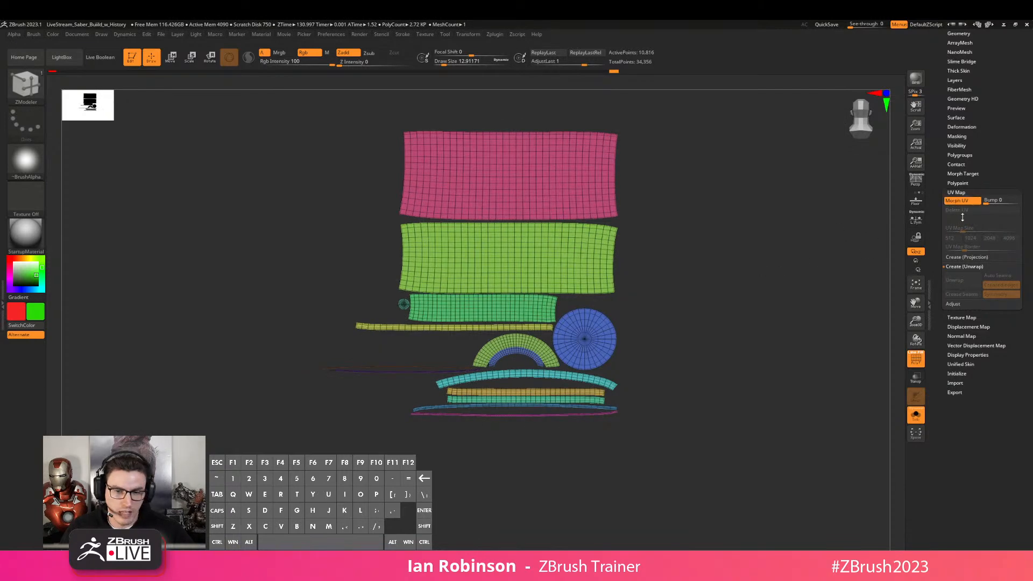
click(953, 201)
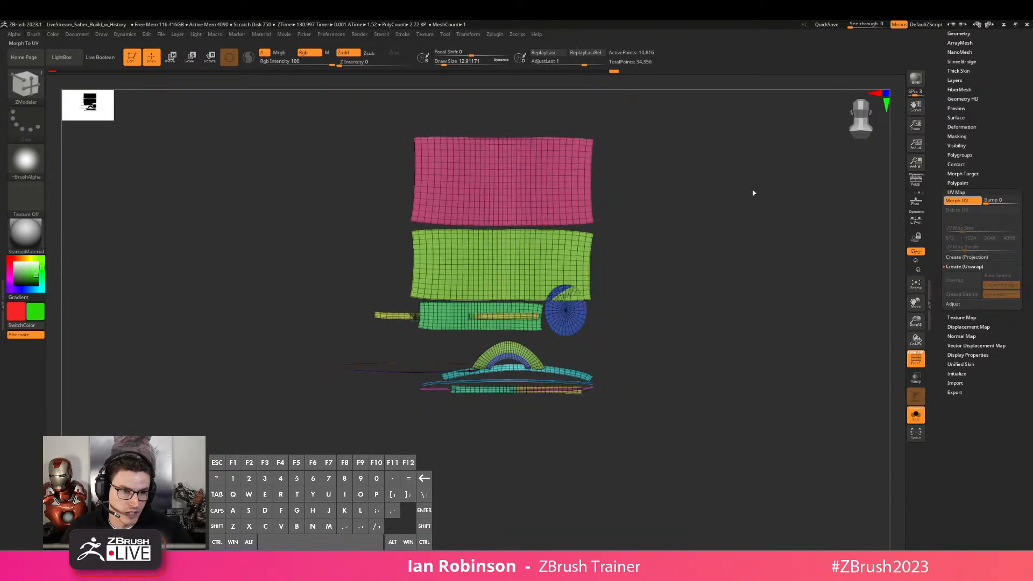
Create a UV Master work clone of the handle and flatten its UVs
click(495, 34)
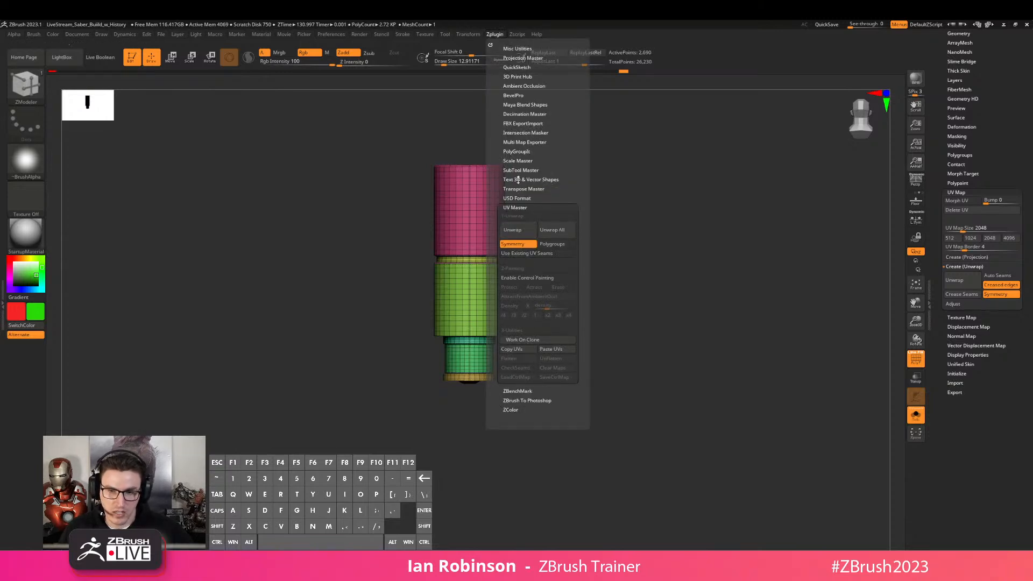
click(532, 343)
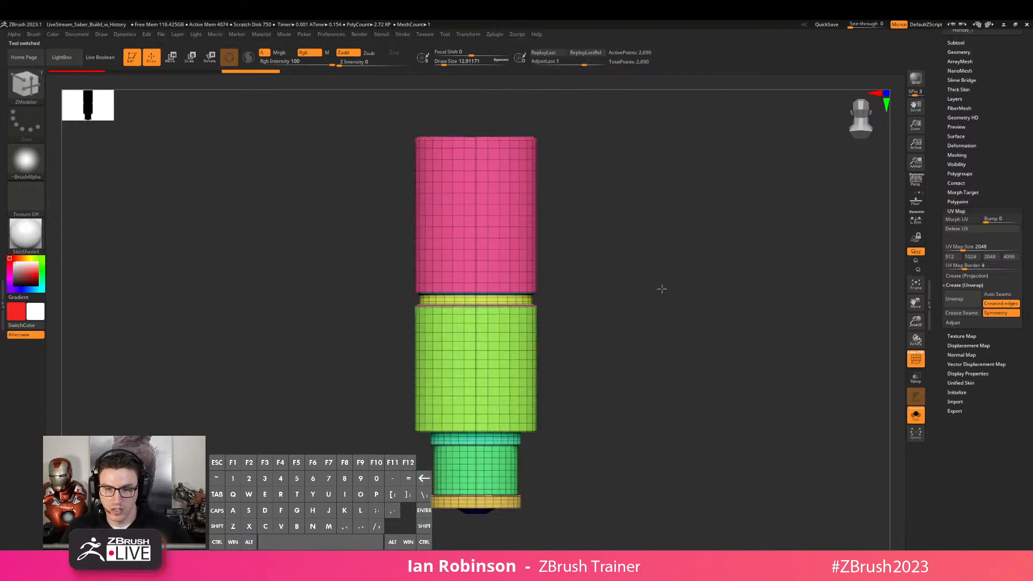
click(493, 34)
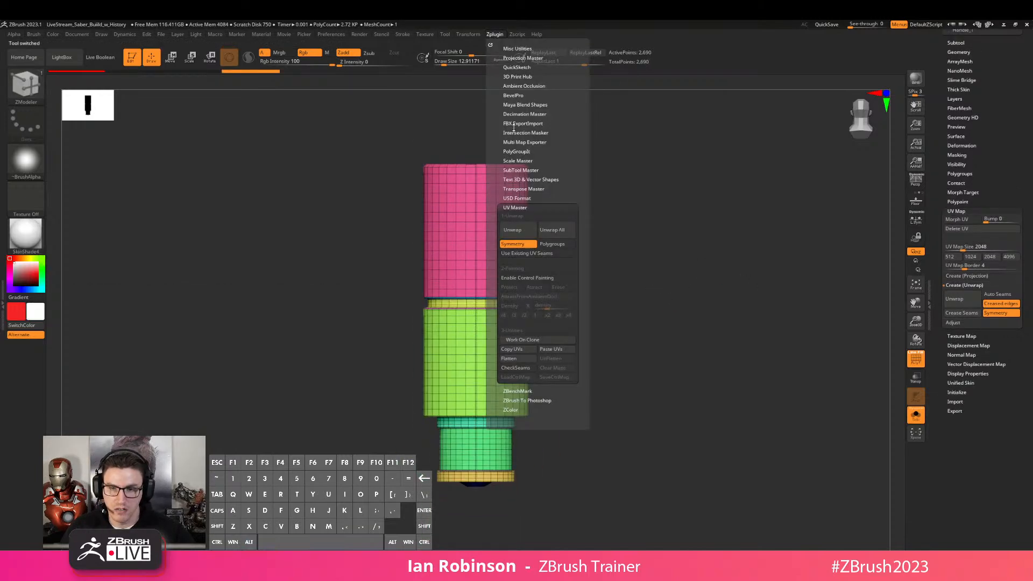
click(525, 359)
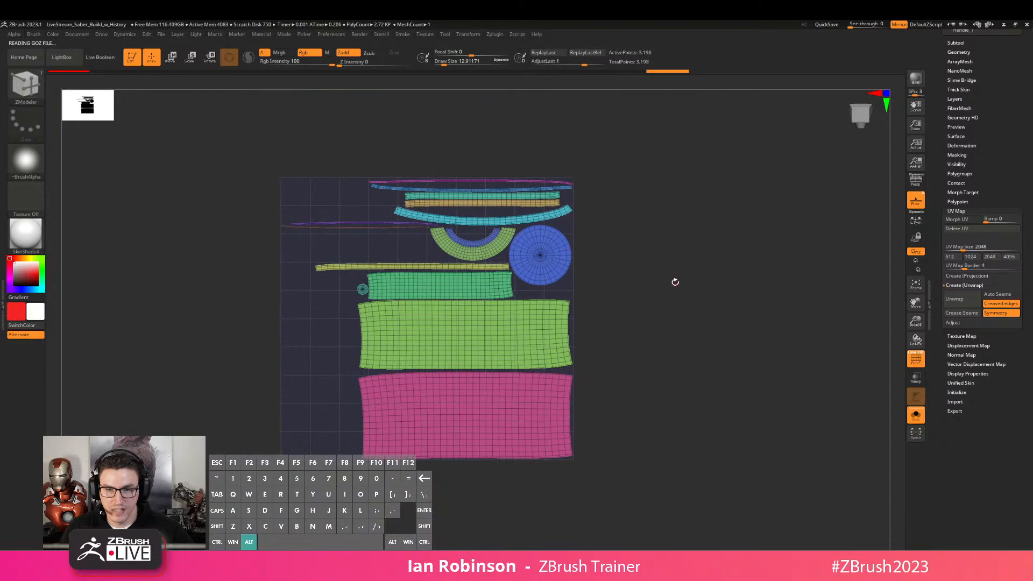
Set the ZModeler edge action to Mask at the right border of the large pink UV island
alt+right_drag(455, 254, 528, 353)
alt+right_drag(482, 503, 478, 380)
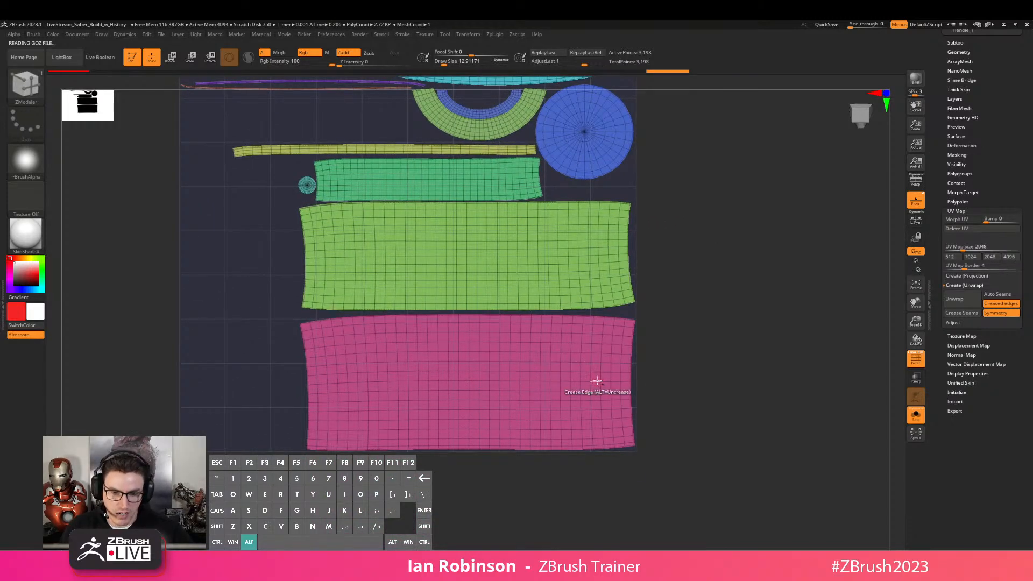
alt+right_drag(650, 347, 695, 381)
mouse_move(592, 370)
alt+right_down()
mouse_move(506, 322)
mouse_move(576, 335)
mouse_move(519, 287)
mouse_move(528, 348)
mouse_move(503, 289)
alt+right_up()
ctrl+shift+click(501, 323)
ctrl+shift+click(574, 326)
alt+right_drag(576, 329, 535, 311)
key(space)
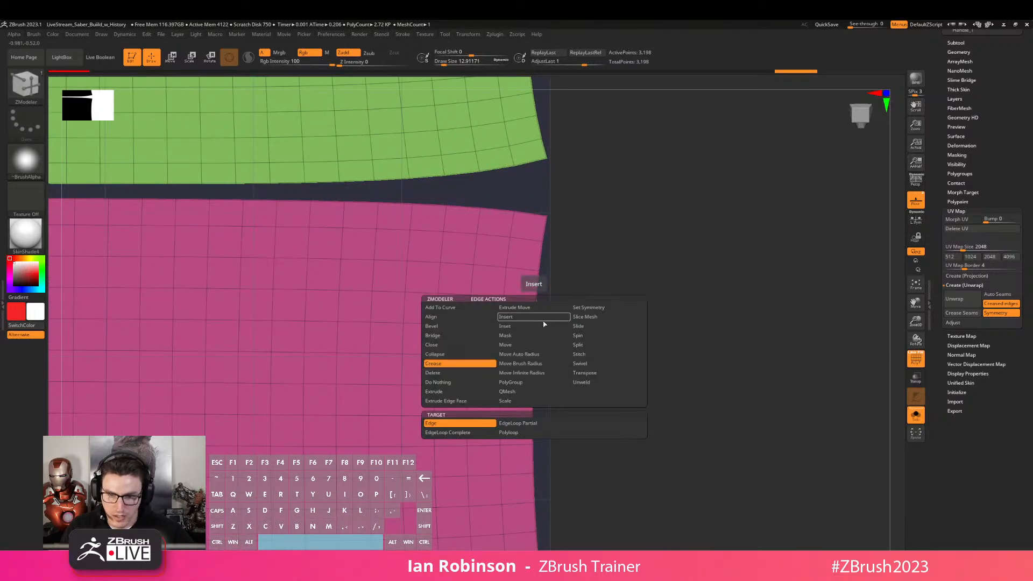
click(520, 336)
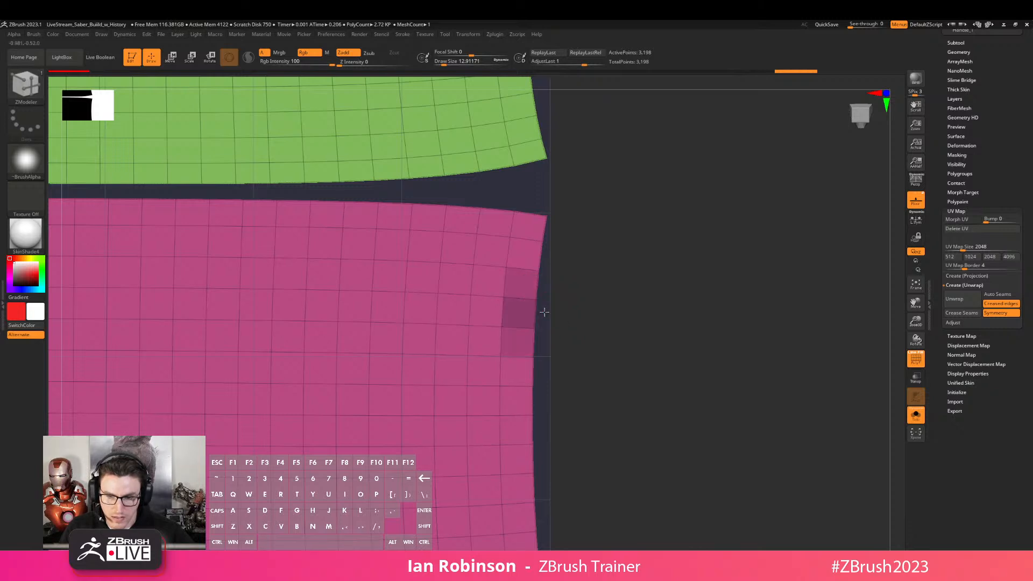
Mask the pink island's right border with the EdgeLoop Complete target and invert the mask
key(space)
click(478, 433)
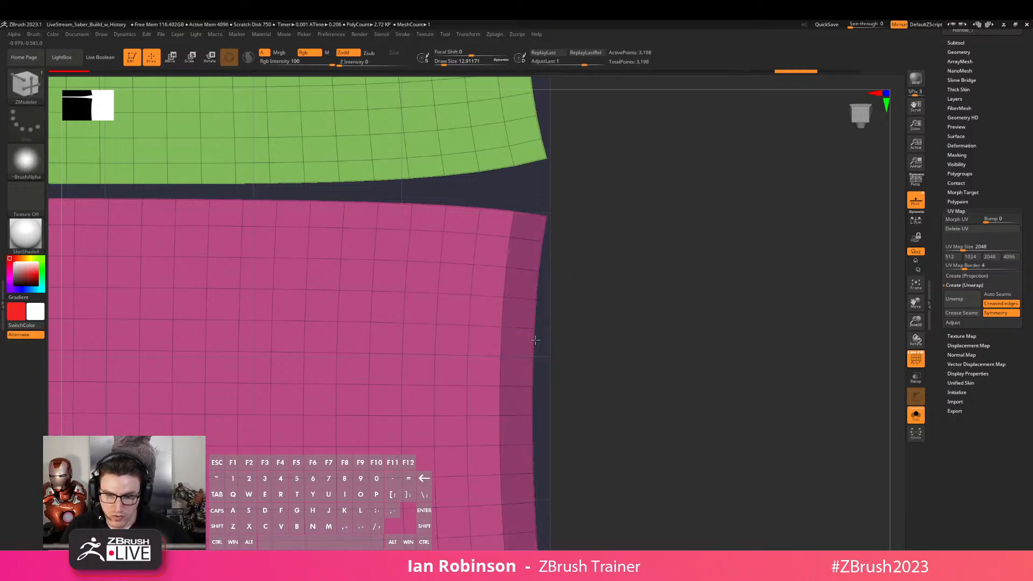
ctrl+click(601, 353)
Center the gizmo on the pink island's right border and scale the unmasked column horizontally to straighten it
key(w)
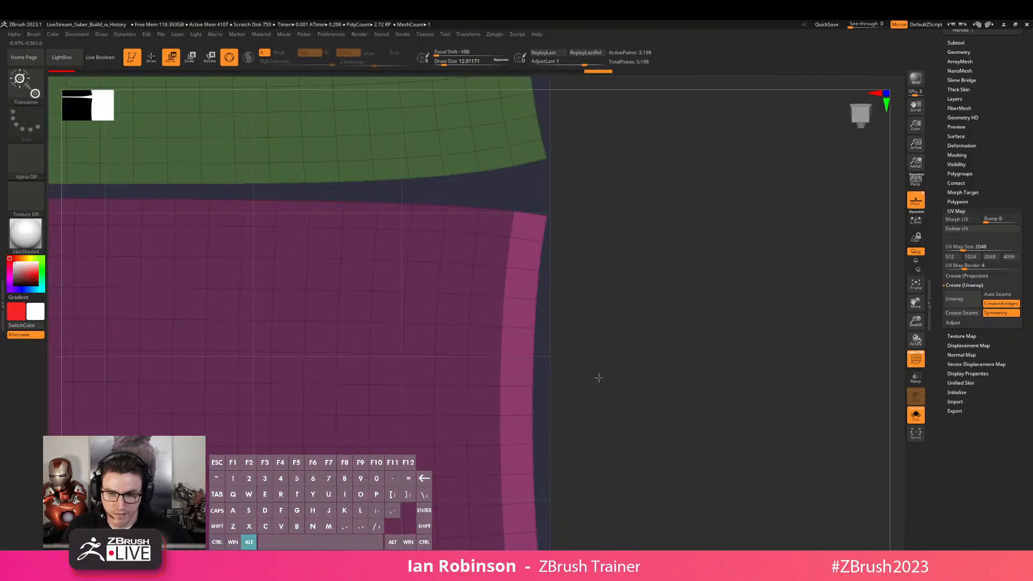
alt+drag(597, 376, 500, 371)
alt+drag(431, 309, 665, 432)
alt+click(449, 312)
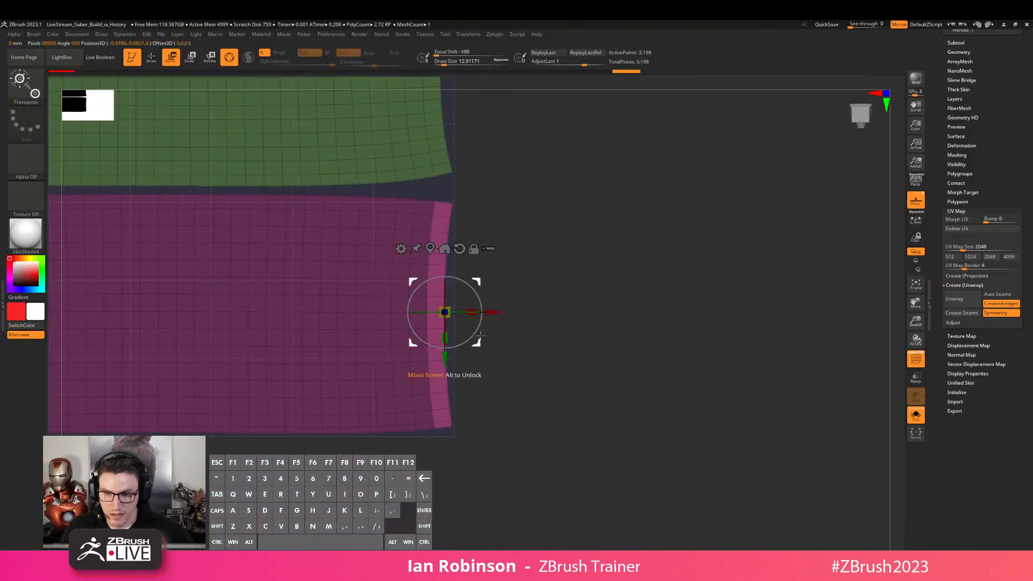
alt+drag(515, 276, 514, 296)
alt+click(438, 281)
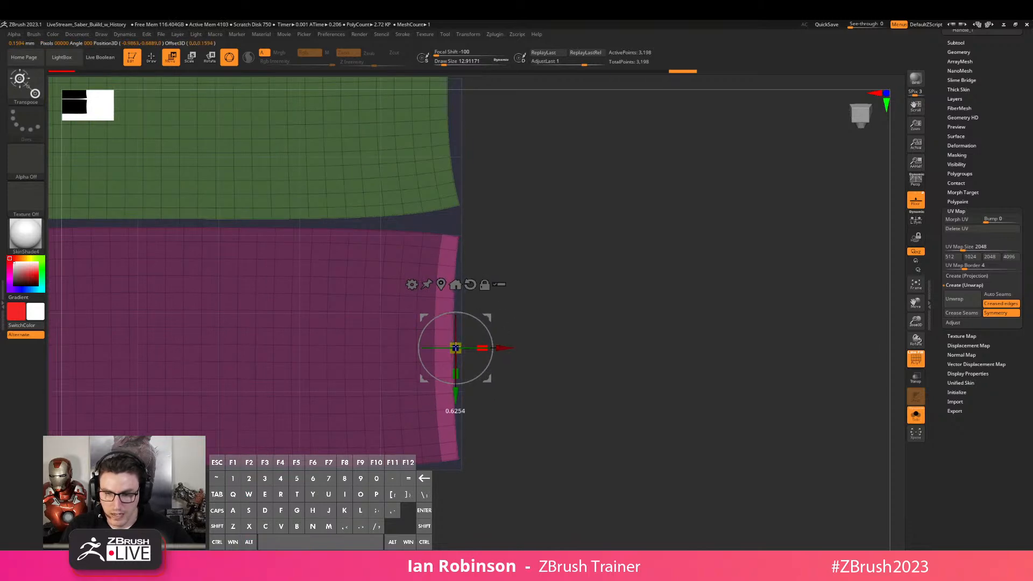
alt+drag(550, 325, 895, 333)
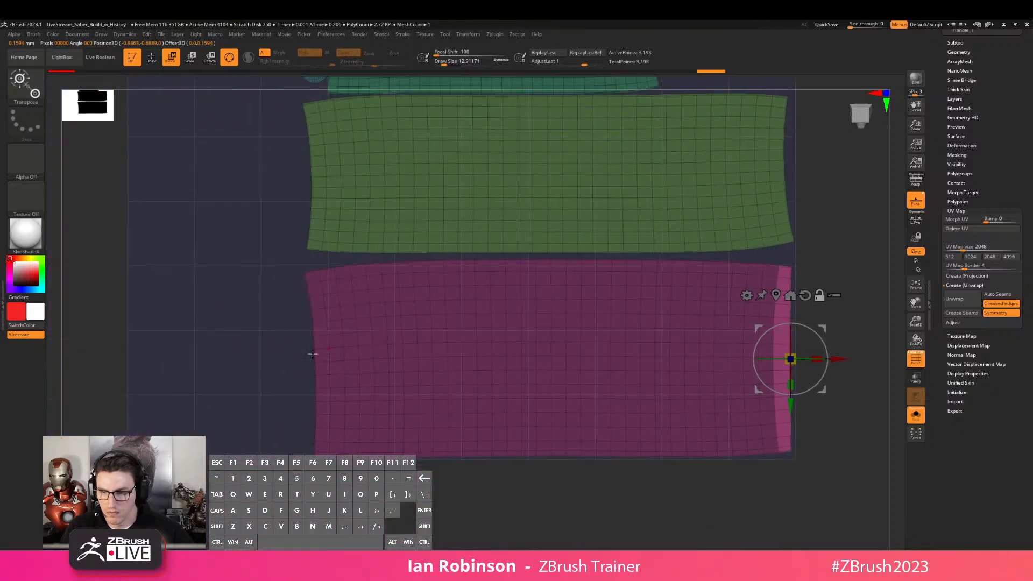
Mask all but the pink island's left border column, scale it horizontally until straight, and clear the mask
key(q)
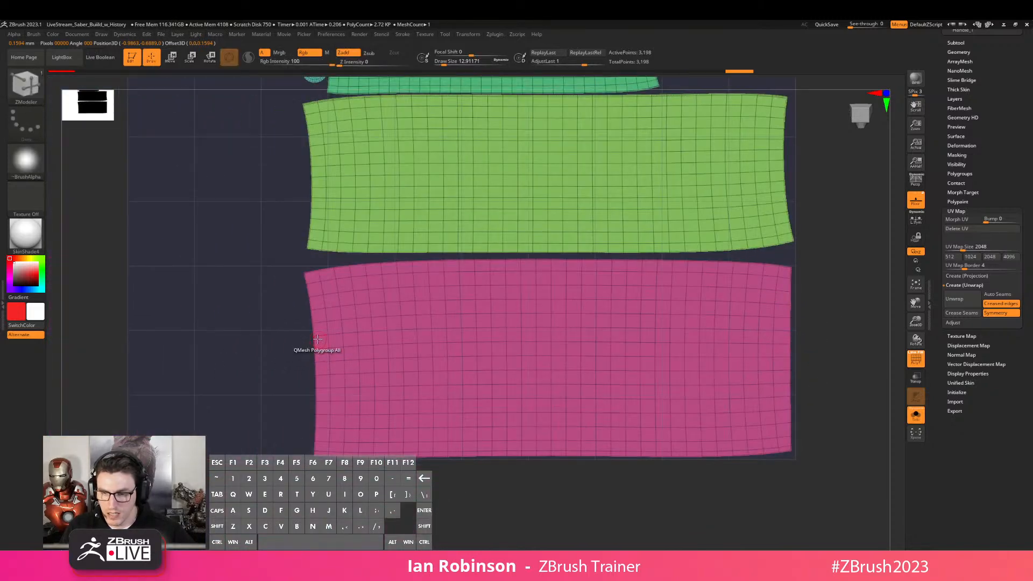
key(w)
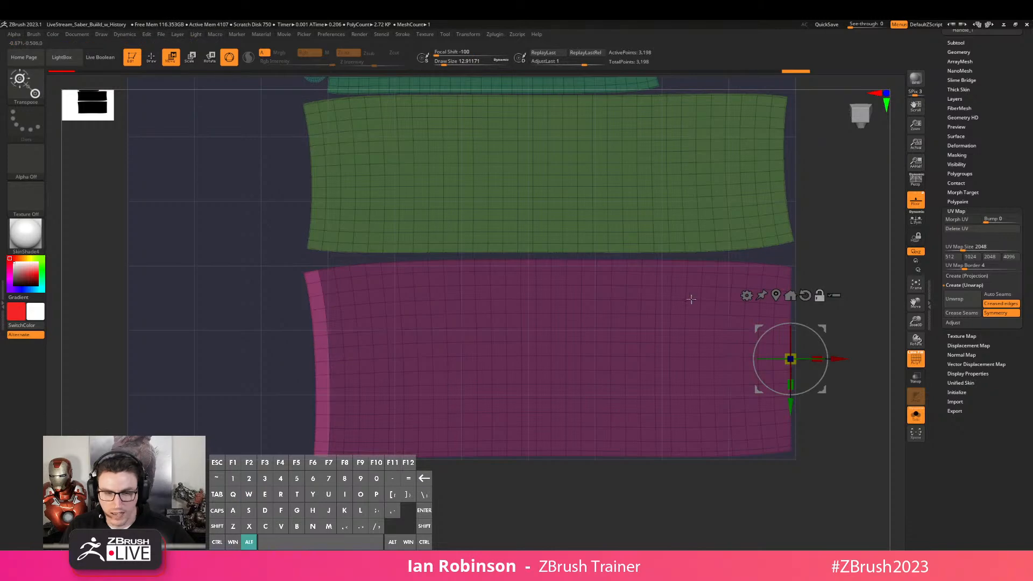
alt+click(777, 296)
drag(342, 364, 298, 358)
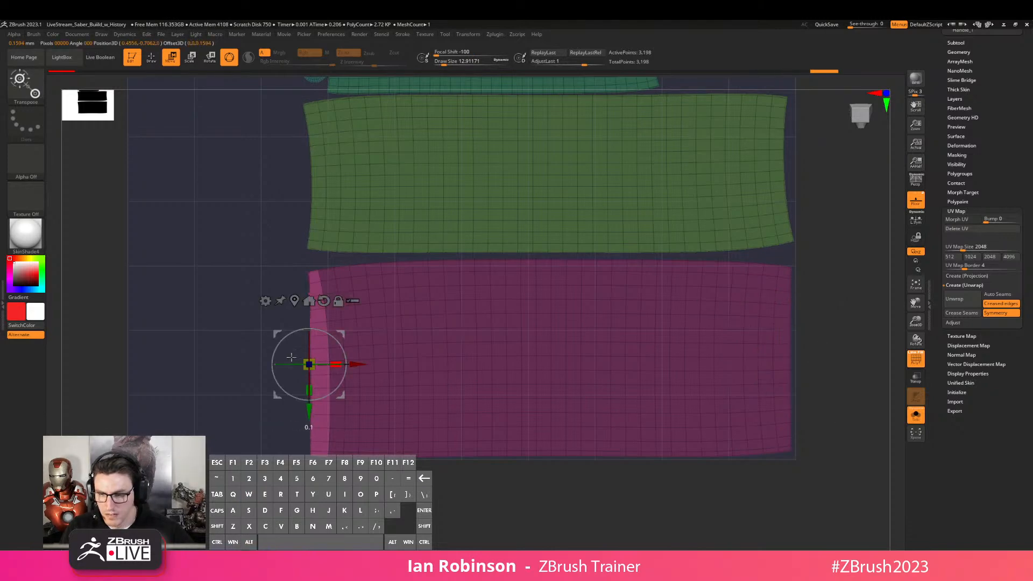
ctrl+drag(276, 282, 212, 277)
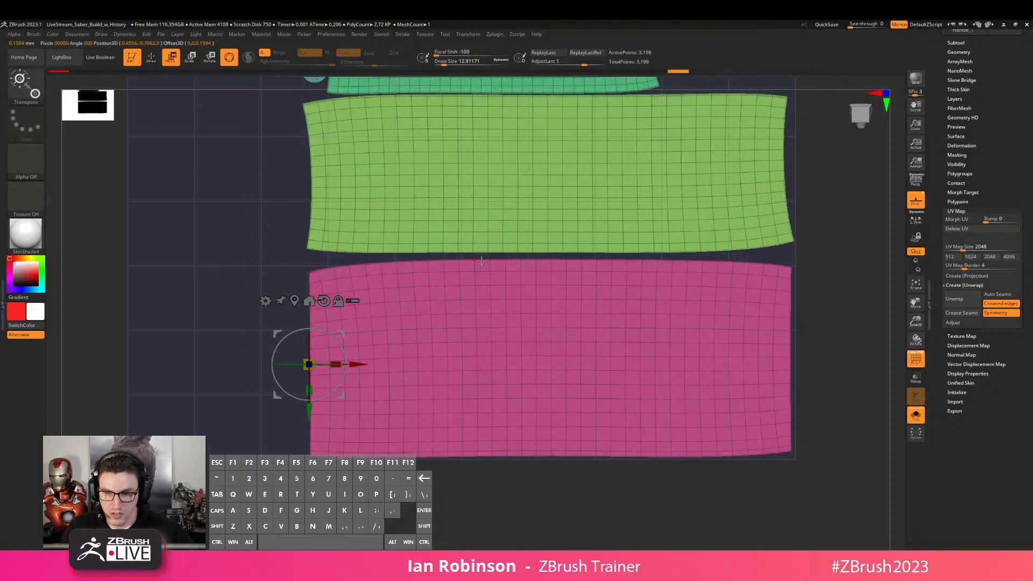
Mask all but the pink island's top border row and scale it vertically from its center to straighten it
key(q)
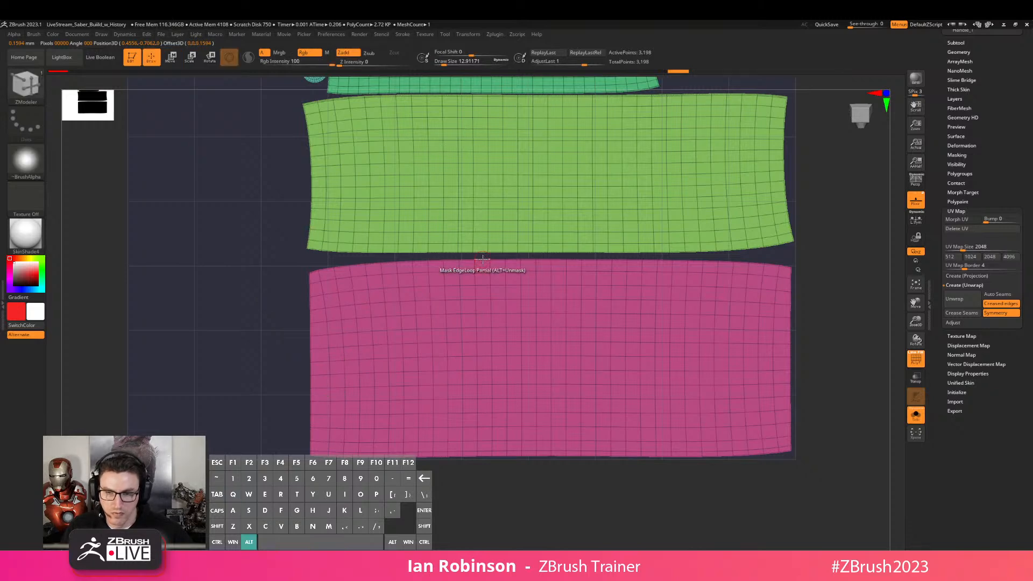
click(483, 259)
ctrl+click(283, 273)
key(w)
alt+click(295, 300)
drag(552, 330, 545, 223)
Mask all but the pink island's bottom border row, scale it vertically to straighten it, and clear the mask
key(q)
alt+drag(561, 491, 514, 421)
click(514, 397)
ctrl+click(515, 418)
key(w)
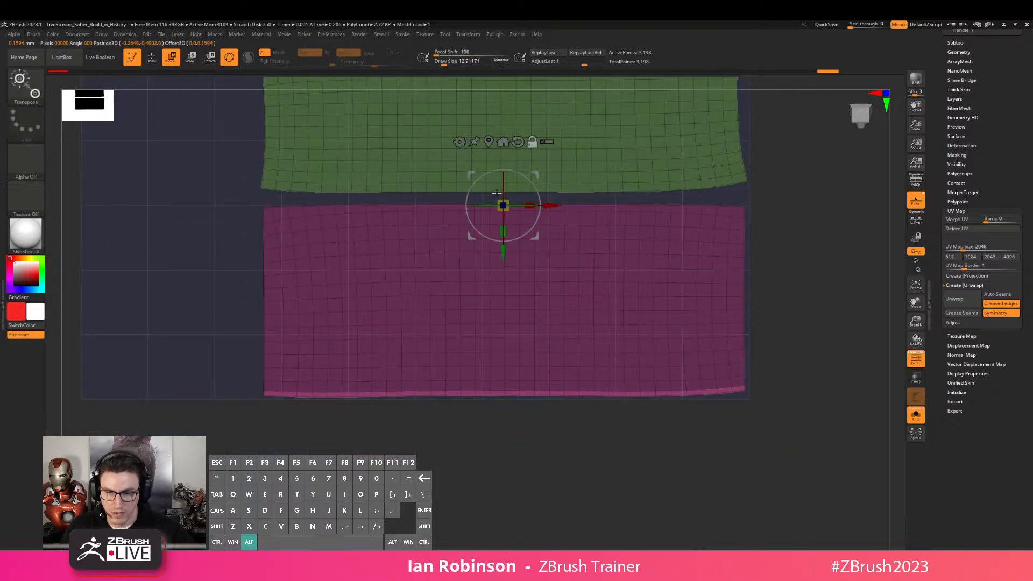
alt+click(488, 353)
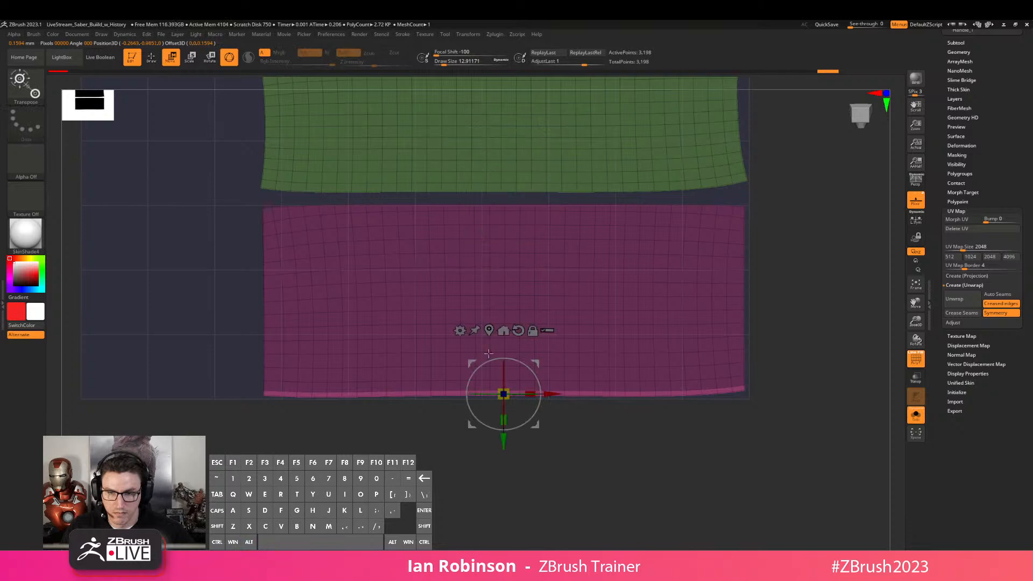
drag(519, 491, 527, 419)
key(q)
mouse_move(684, 467)
alt+mouse_down()
mouse_move(687, 392)
mouse_move(639, 433)
alt+mouse_up()
ctrl+drag(654, 417, 721, 439)
Isolate the pink island with a mask, enlarge it to about three times its size and place it below the other islands
ctrl+shift+click(516, 419)
ctrl+shift+click(649, 387)
key(w)
drag(486, 441, 446, 472)
drag(518, 474, 573, 306)
key(q)
alt+drag(651, 368, 655, 326)
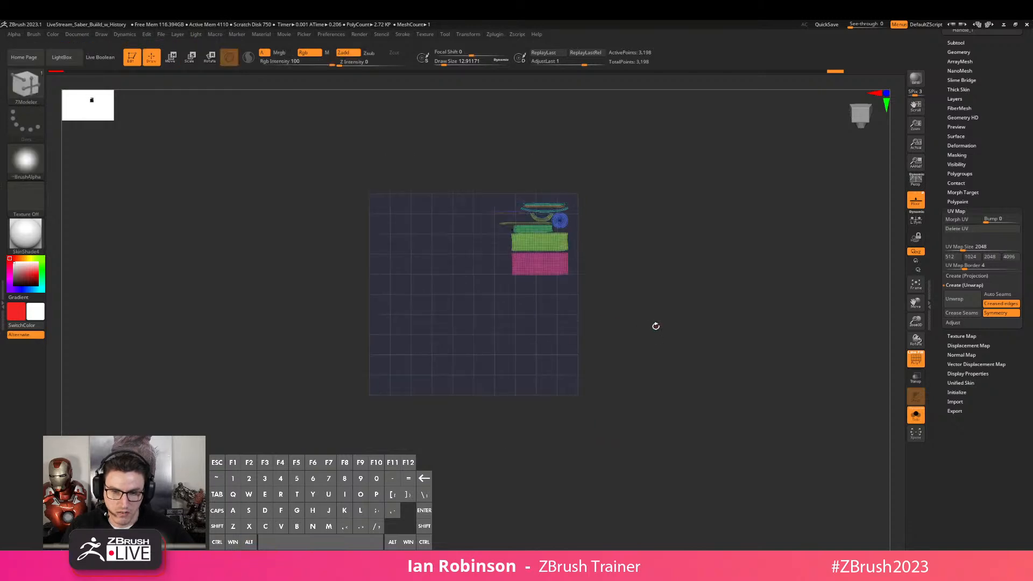
key(w)
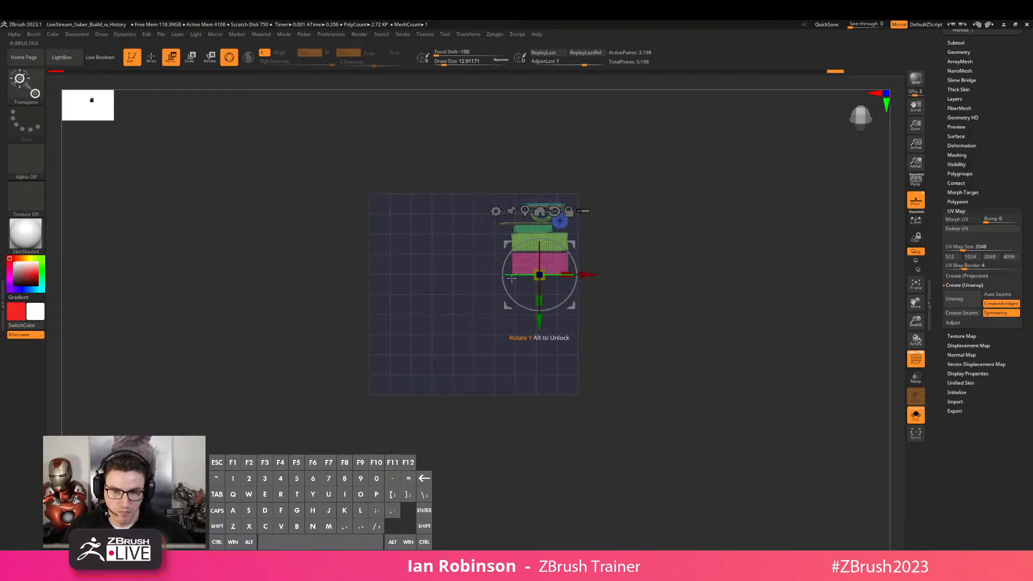
click(537, 258)
mouse_move(576, 228)
mouse_down()
mouse_move(459, 292)
mouse_move(461, 302)
mouse_move(523, 289)
mouse_up()
Unflatten the handle clone with UV Master and copy its edited UVs
key(q)
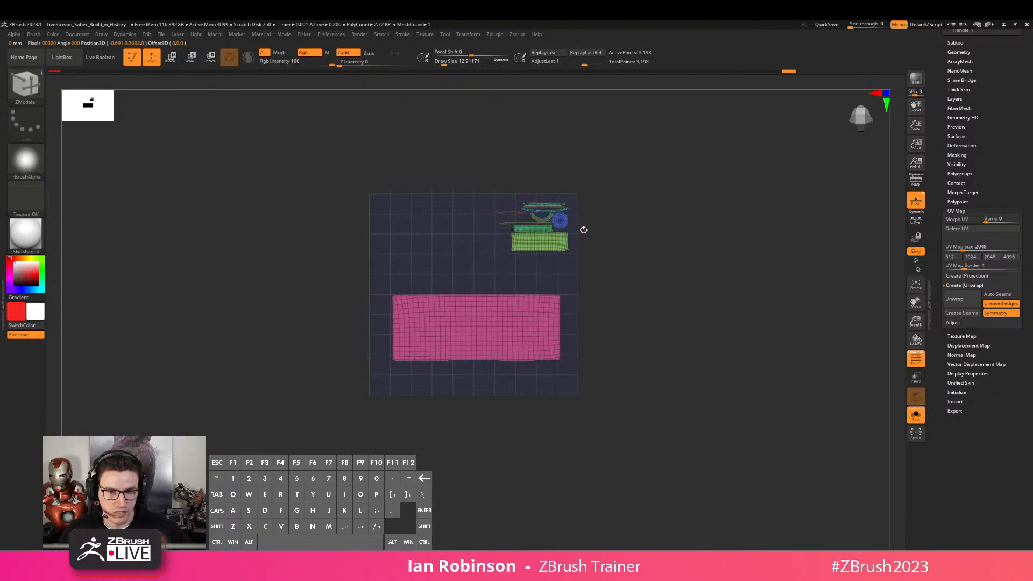
click(494, 35)
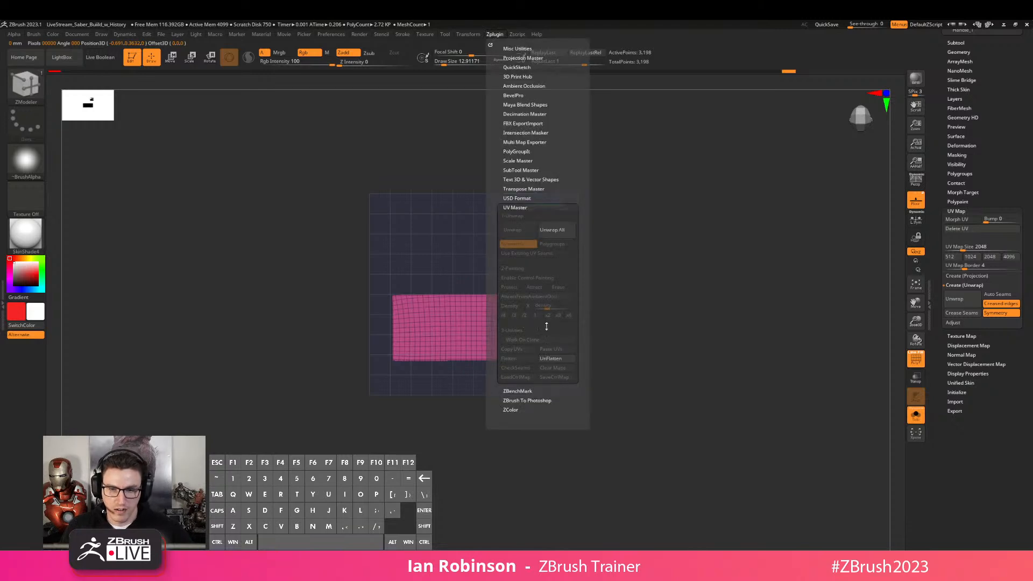
click(544, 358)
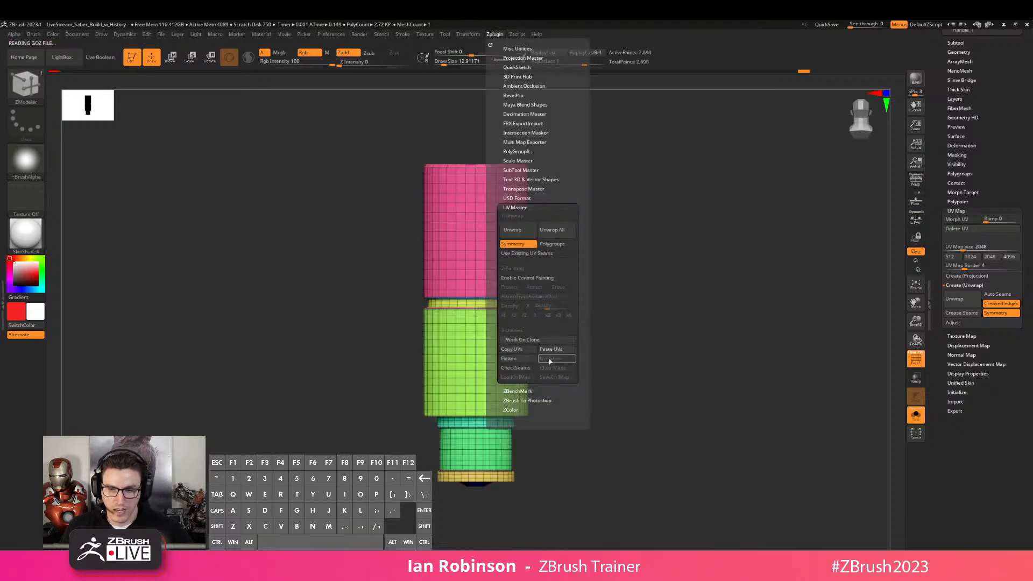
click(494, 34)
click(529, 345)
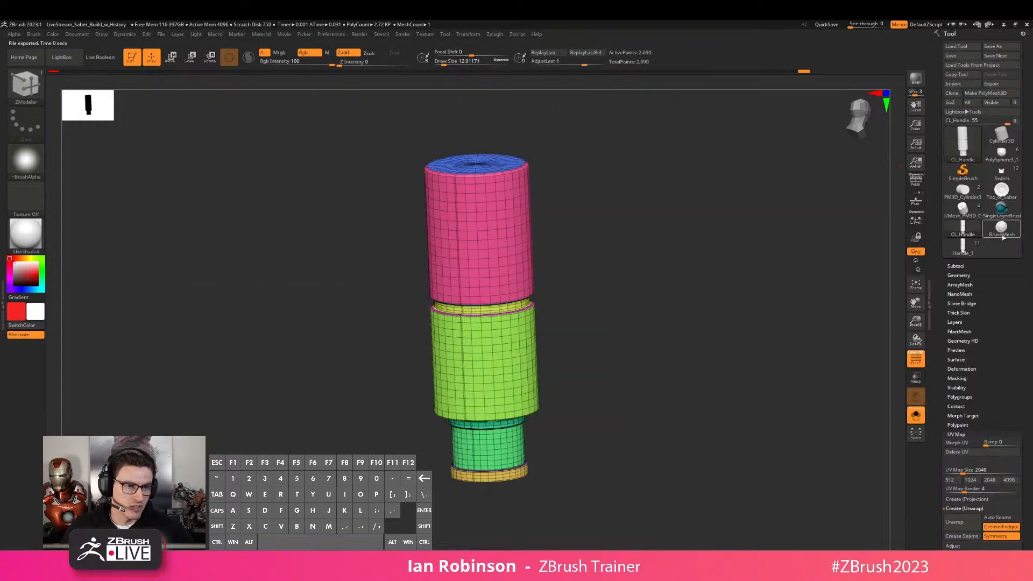
Switch from the clone to the original Handle_1 tool and check its surface with the polyframe hidden
click(963, 245)
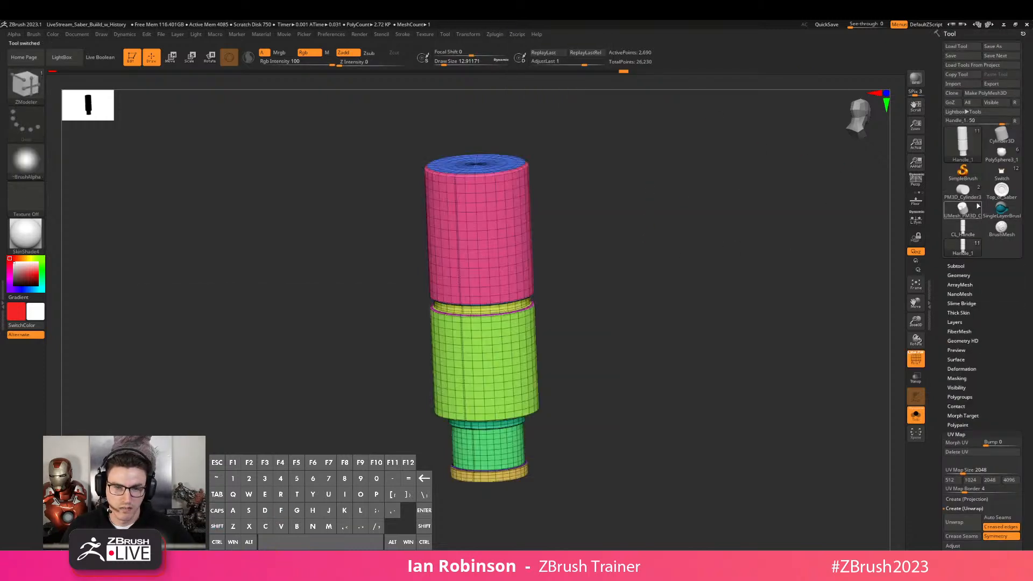
click(1001, 176)
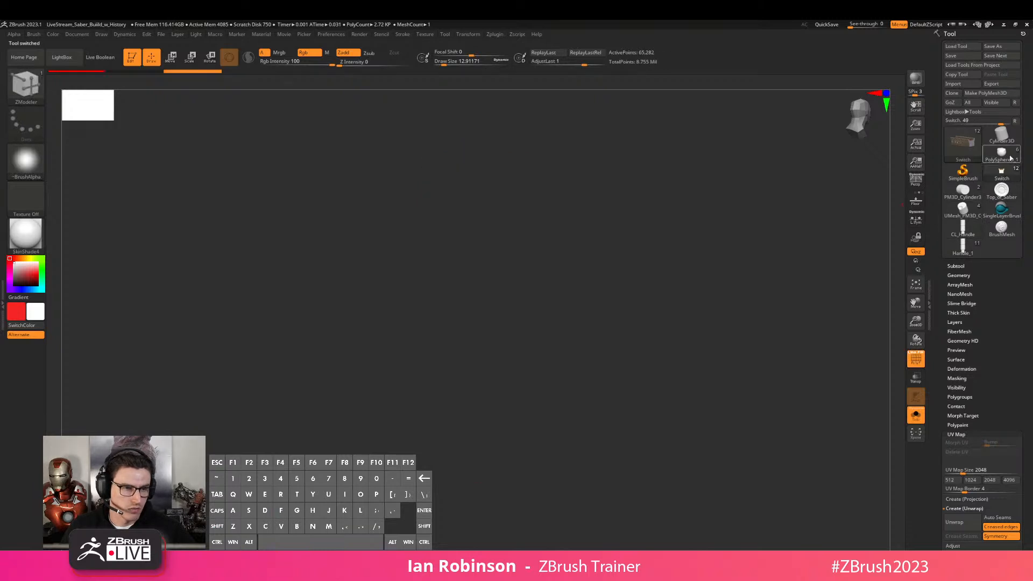
click(964, 209)
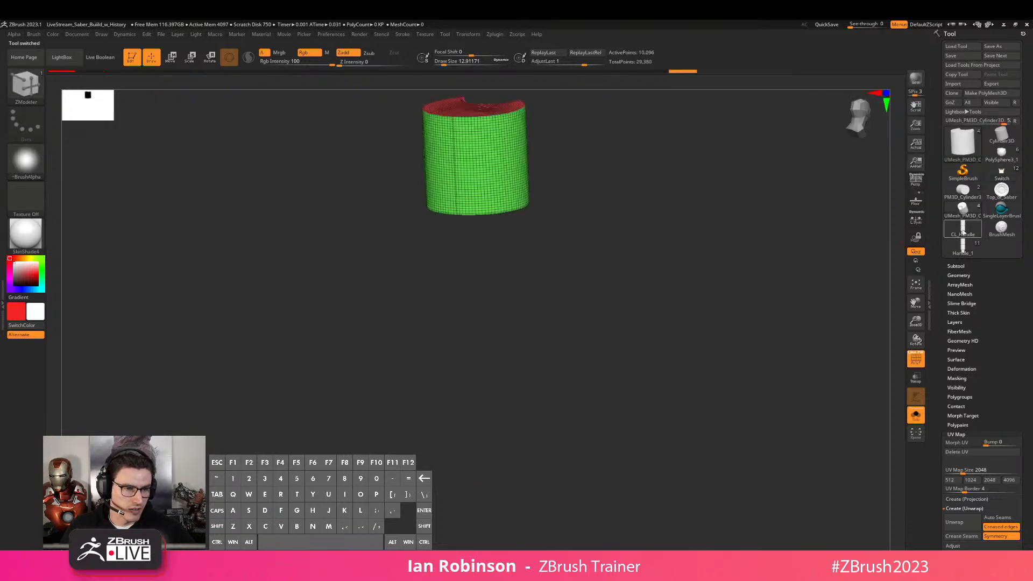
click(963, 245)
key(shift+f)
key(shift+f)
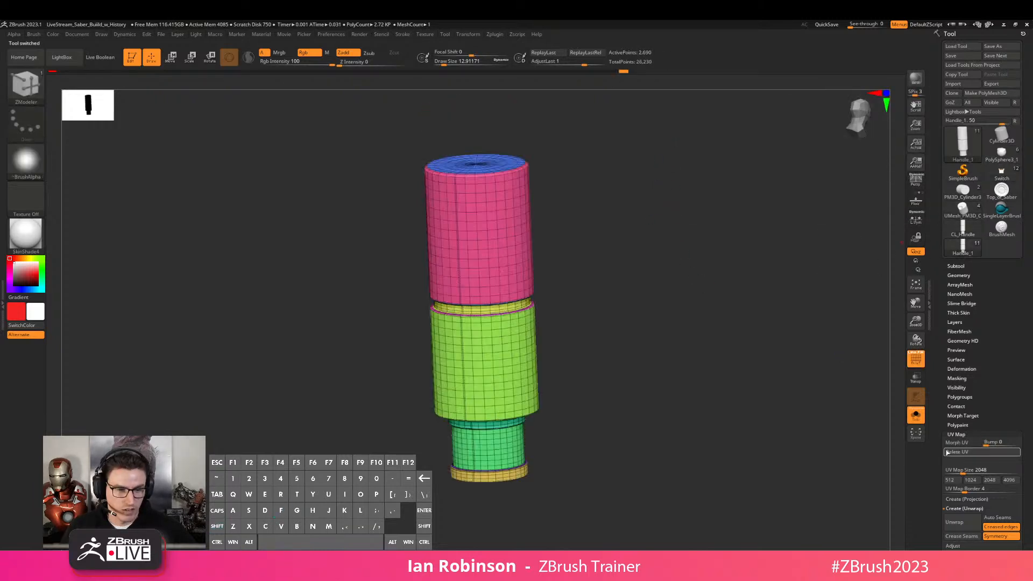
key(shift+f)
drag(663, 191, 635, 247)
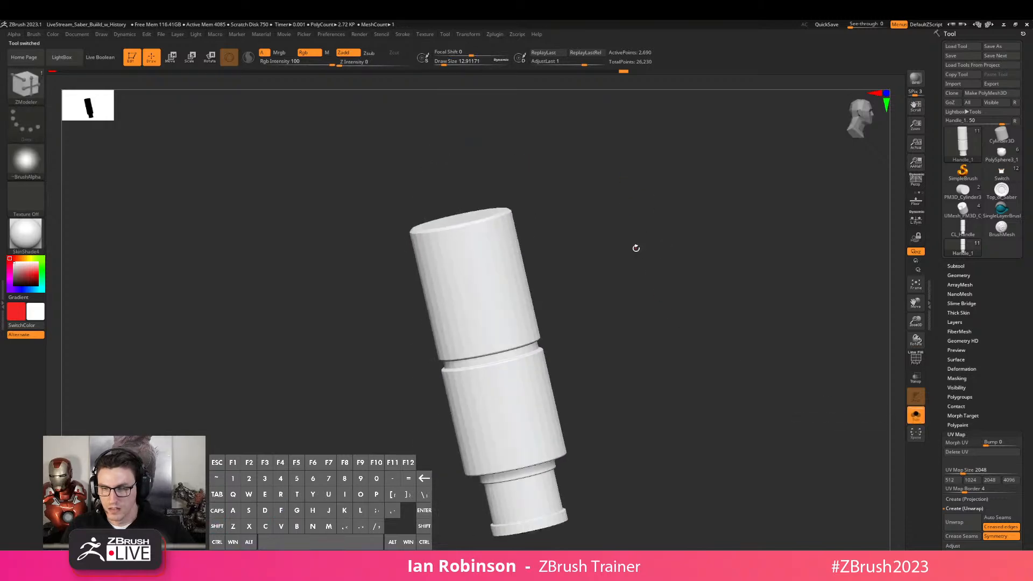
key(shift+f)
Paste the copied UVs onto Handle_1 with UV Master and turn the model to the front view
click(494, 34)
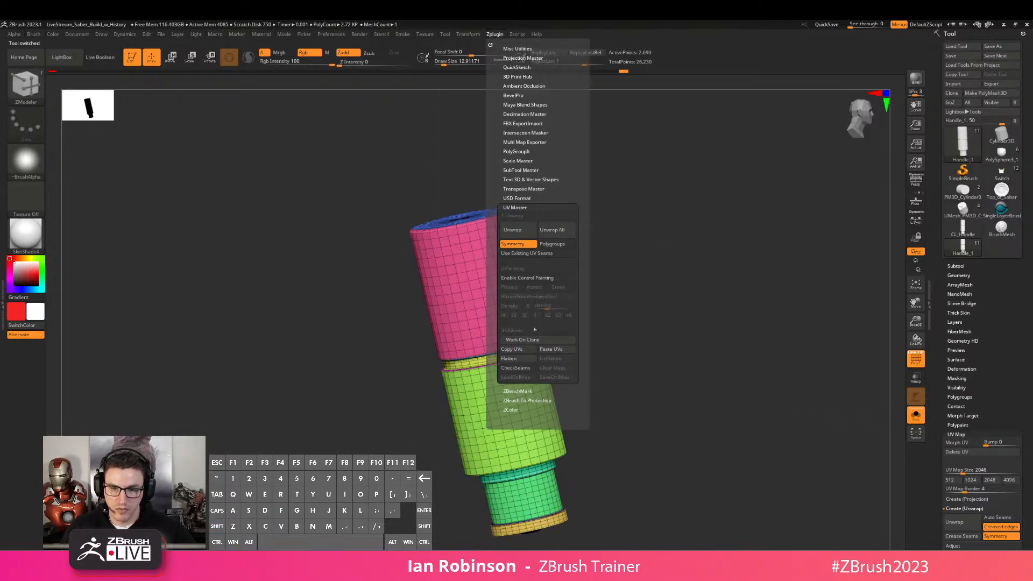
click(551, 352)
shift+drag(729, 322, 701, 302)
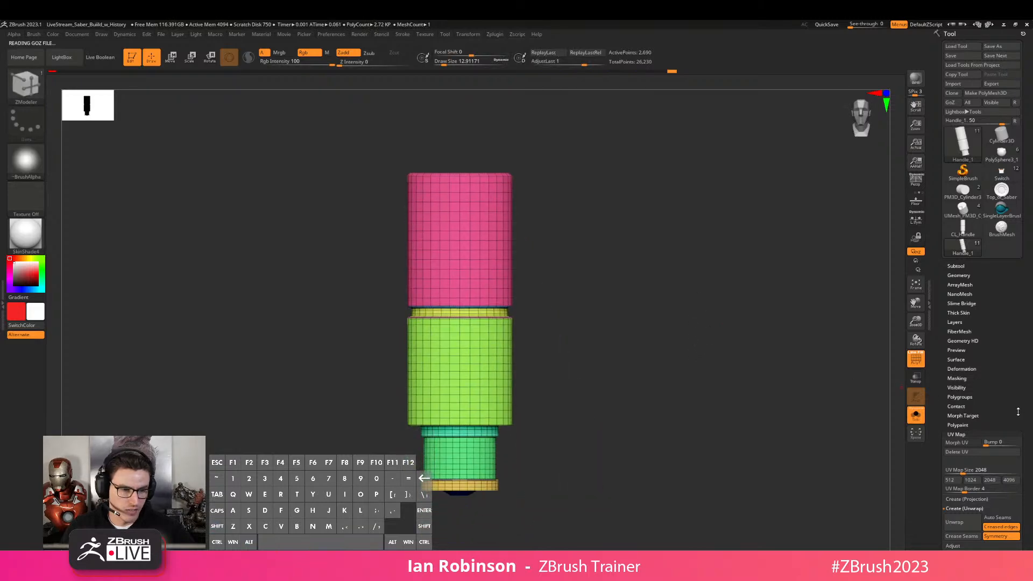
Preview the pasted UV layout by morphing the handle to its UVs and back
click(962, 442)
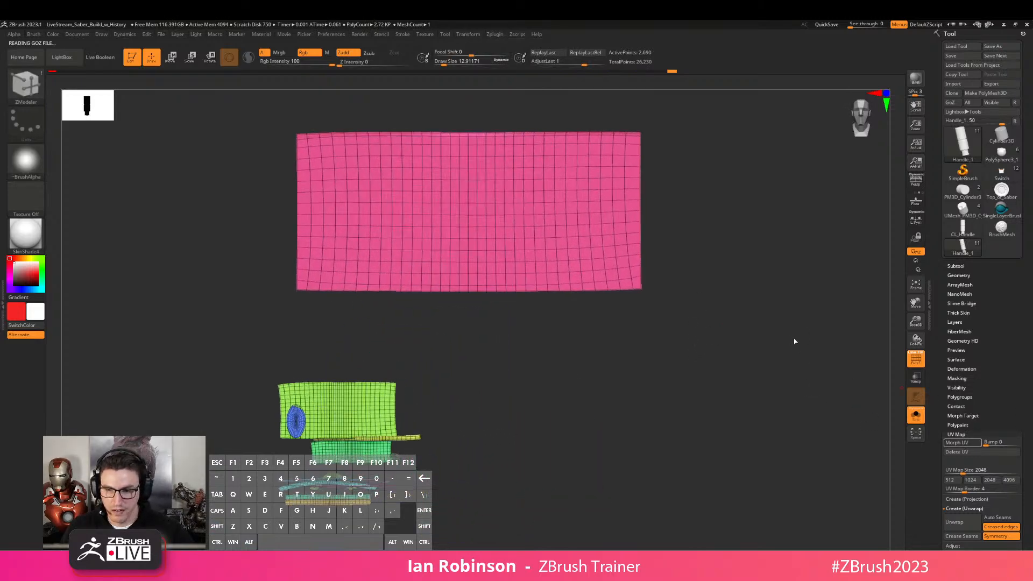
click(963, 443)
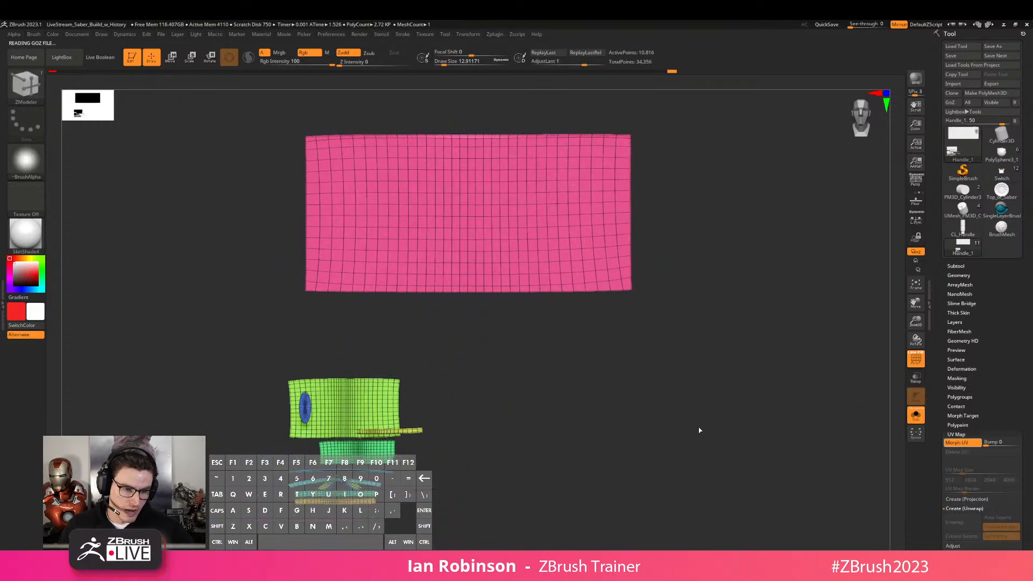
drag(666, 330, 670, 370)
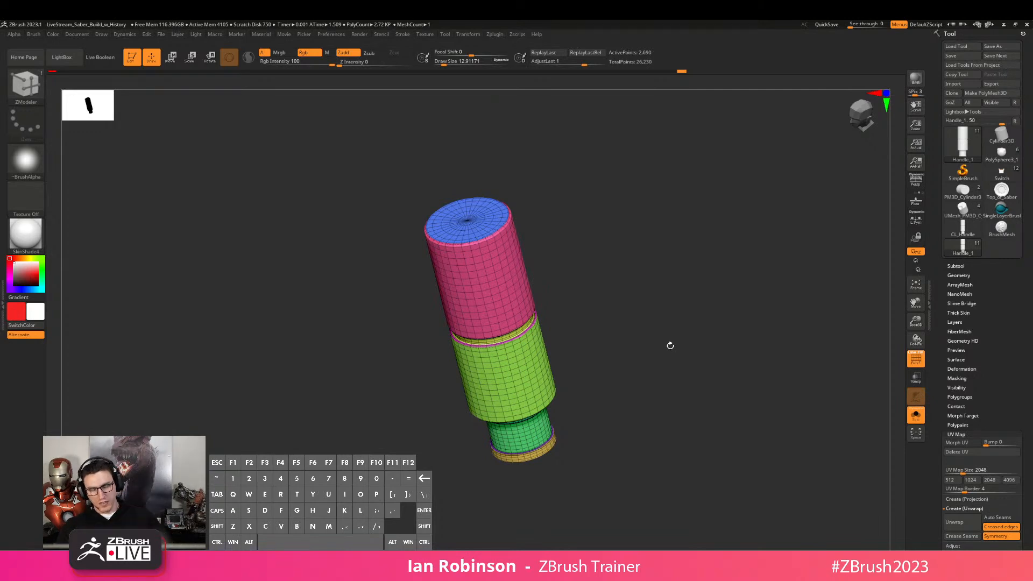
Unwrap Handle_1 again in UV Master with Symmetry and Polygroups enabled, then flatten its UVs
click(517, 34)
click(494, 34)
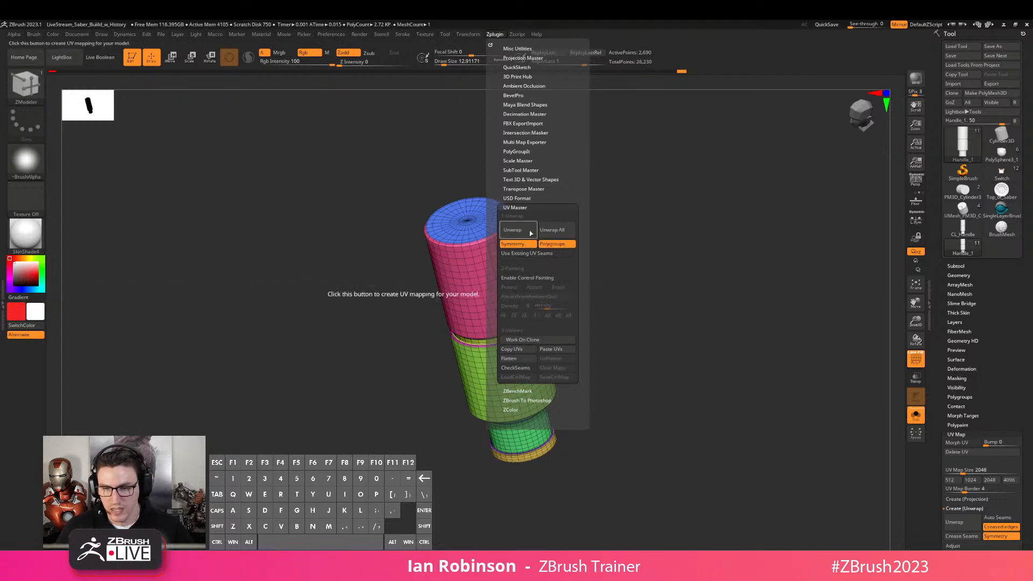
click(495, 33)
click(509, 359)
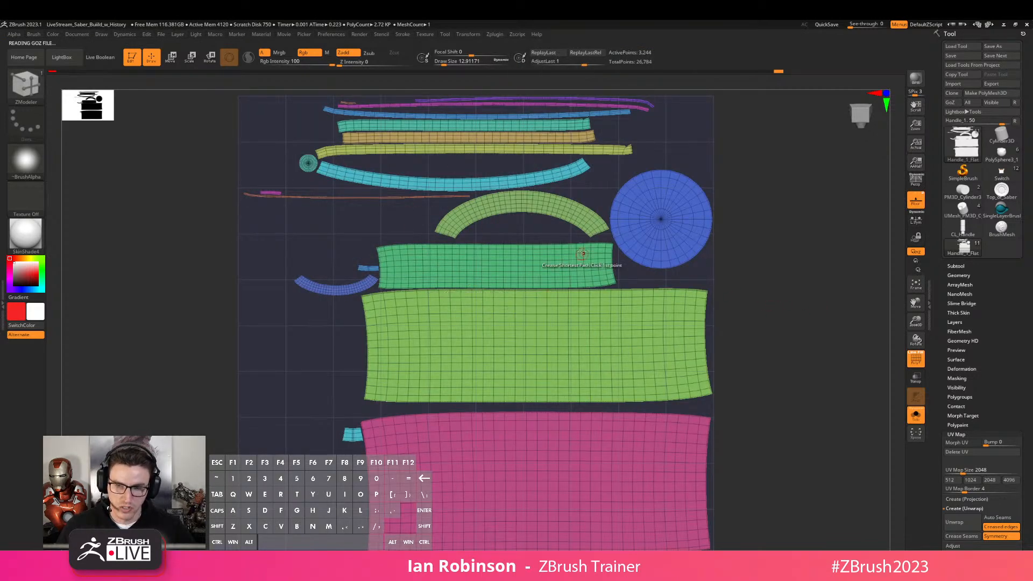
Unflatten the UVs to restore the 3D handle and align it to the front view
click(495, 35)
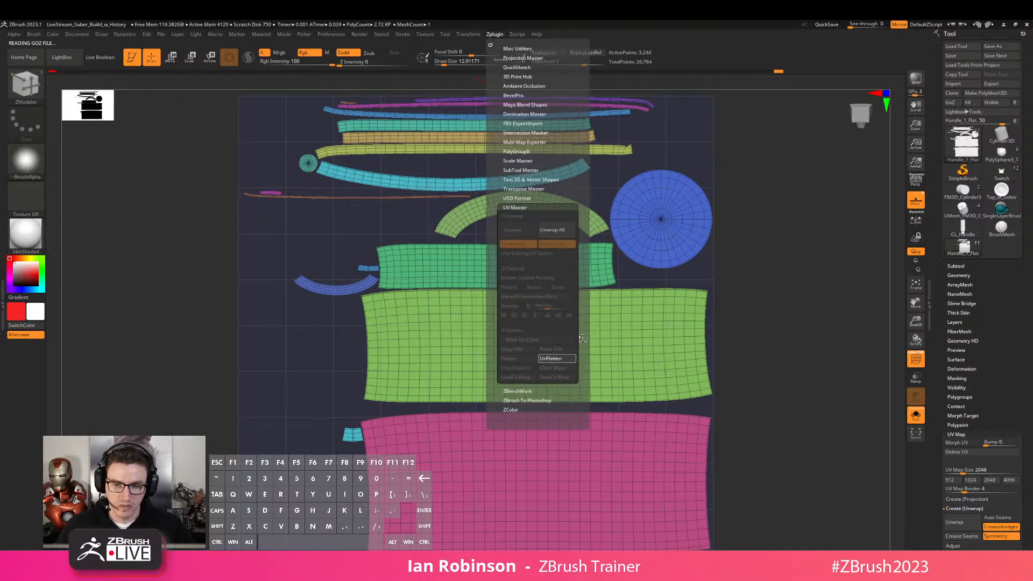
click(551, 361)
alt+drag(771, 364, 751, 296)
shift+drag(710, 288, 668, 365)
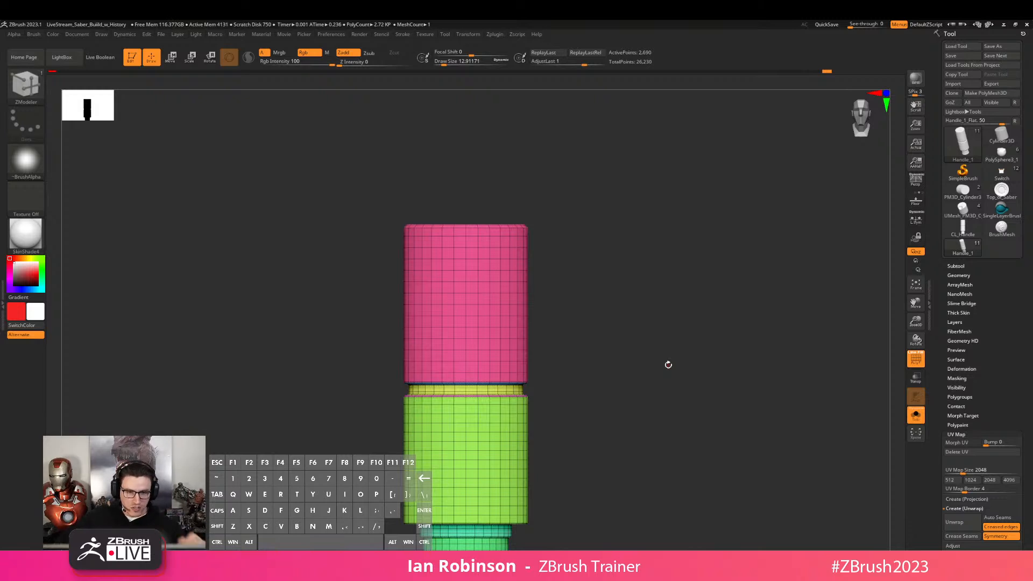
Inspect the handle without polyframe and preview the new UV layout by morphing it to its UVs and back
key(shift+f)
key(space)
mouse_move(753, 361)
mouse_down()
mouse_move(671, 318)
mouse_move(680, 326)
mouse_up()
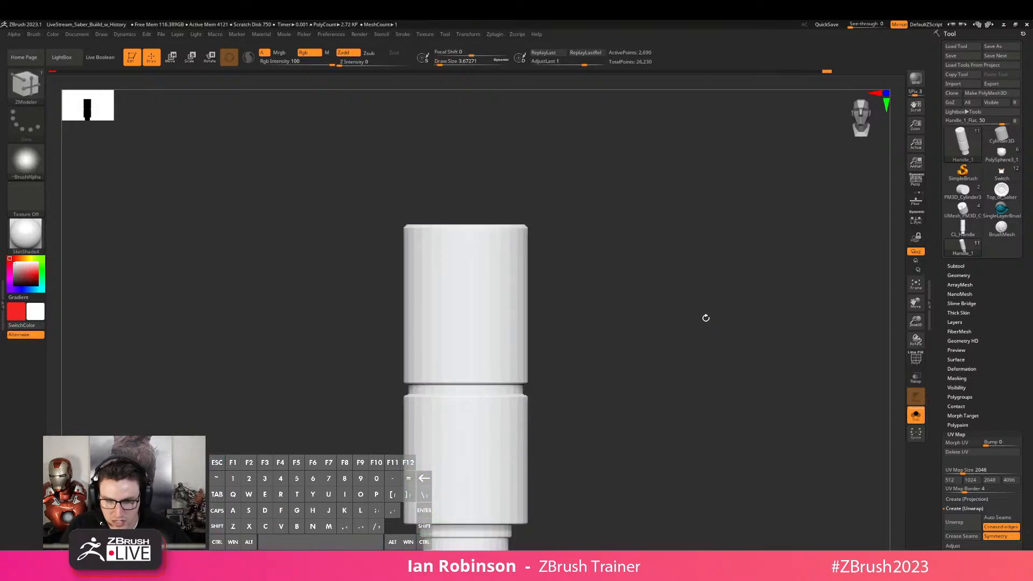
key(shift+f)
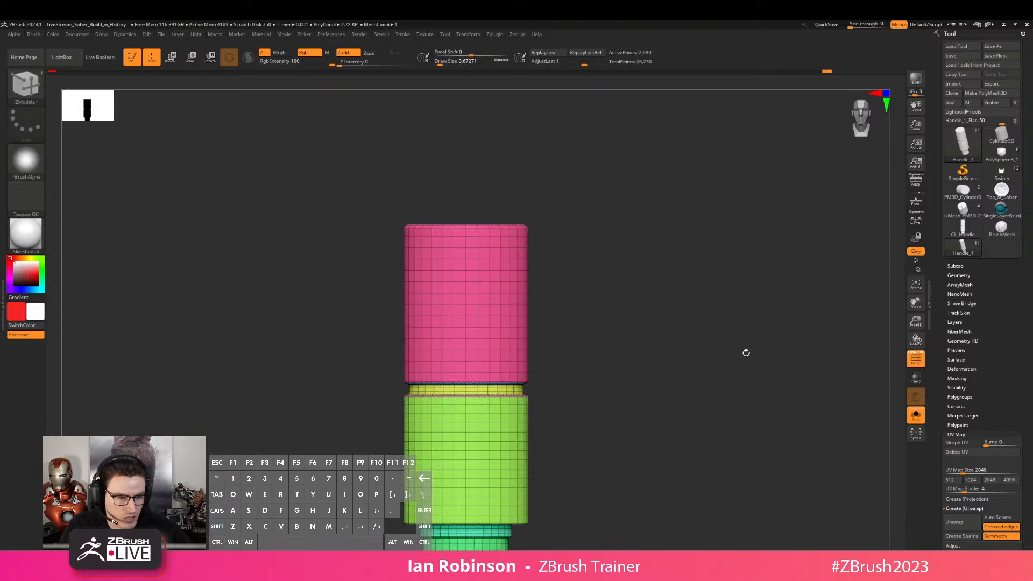
click(967, 443)
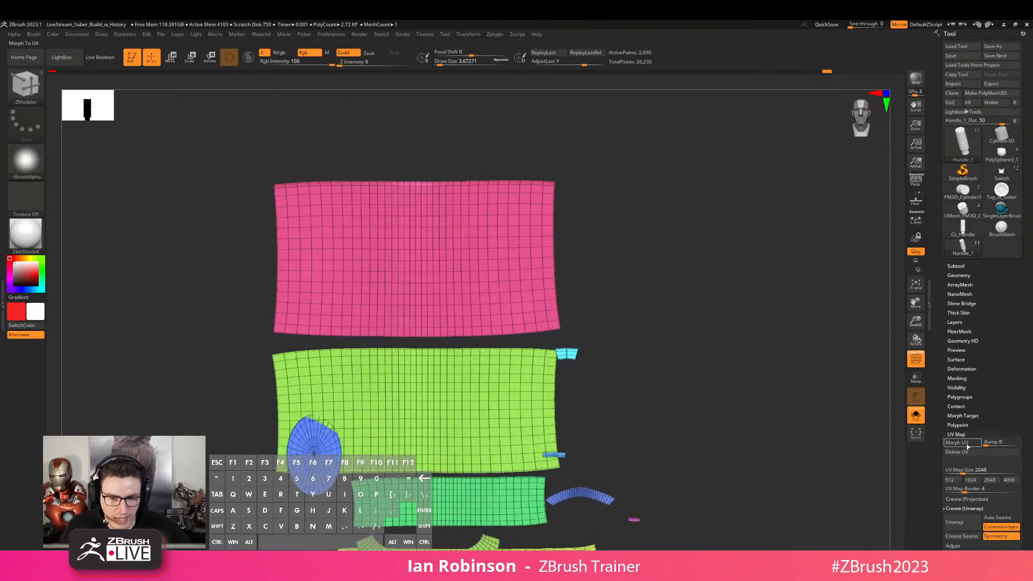
click(967, 445)
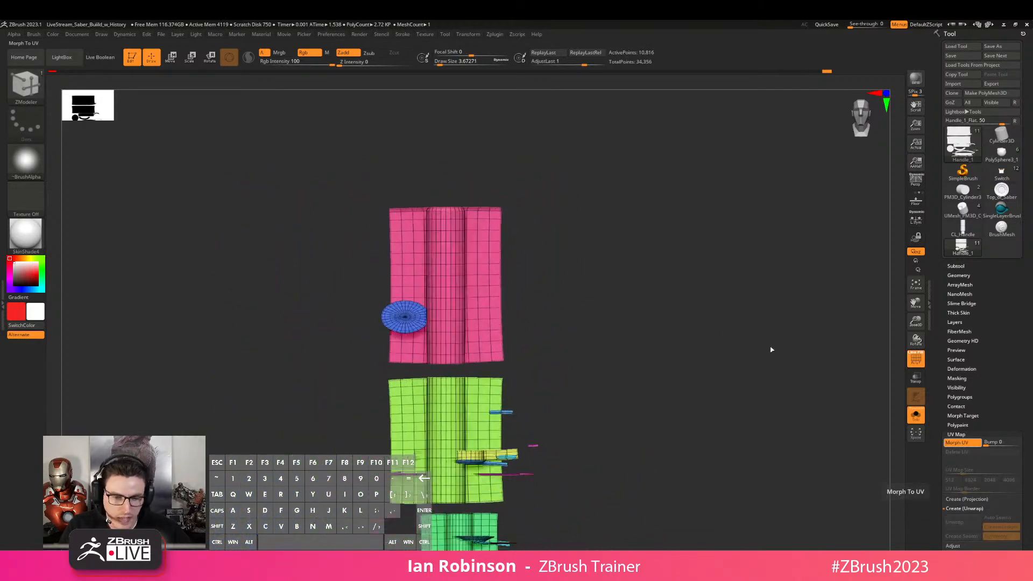
Open the handle's texture map settings and load the numbered UVMaster checker image from the LightBox textures
click(963, 434)
click(971, 418)
click(960, 442)
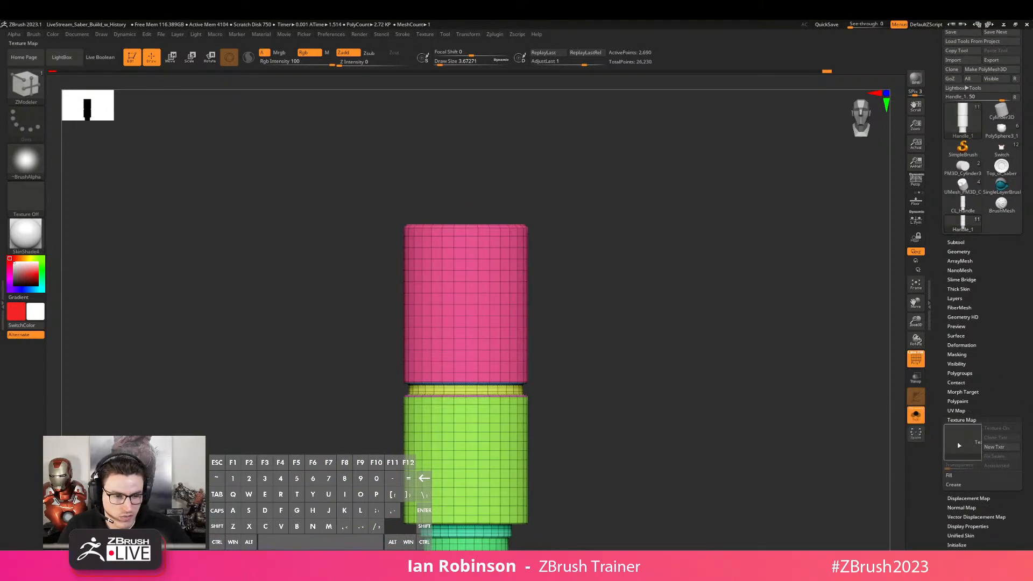
key(comma)
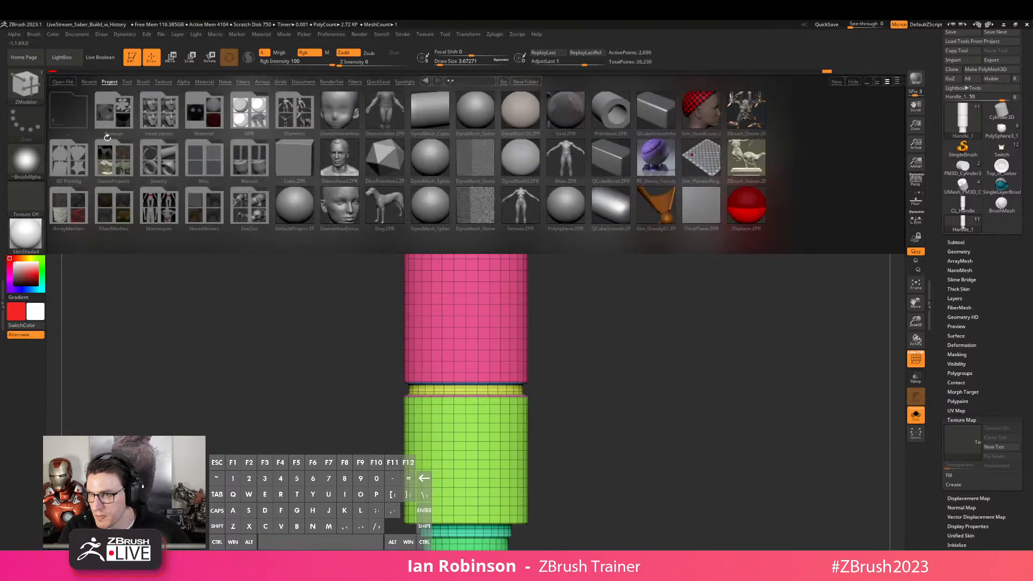
click(159, 81)
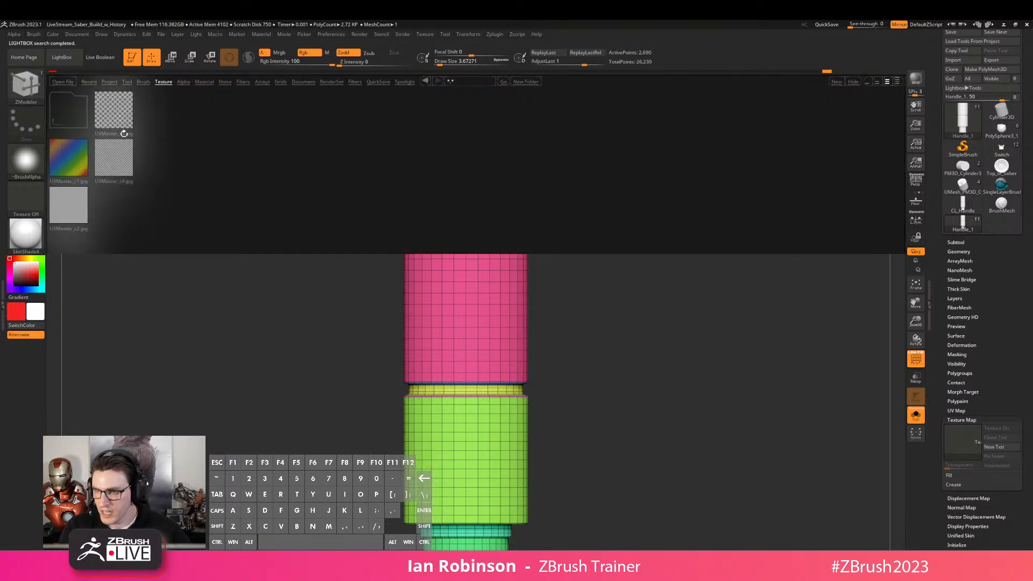
click(119, 110)
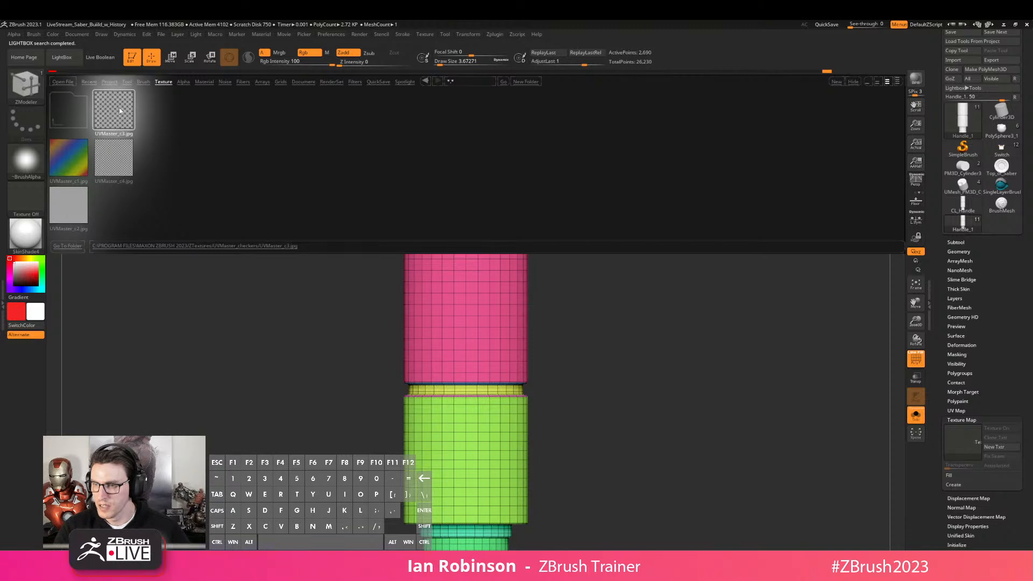
double_click(115, 117)
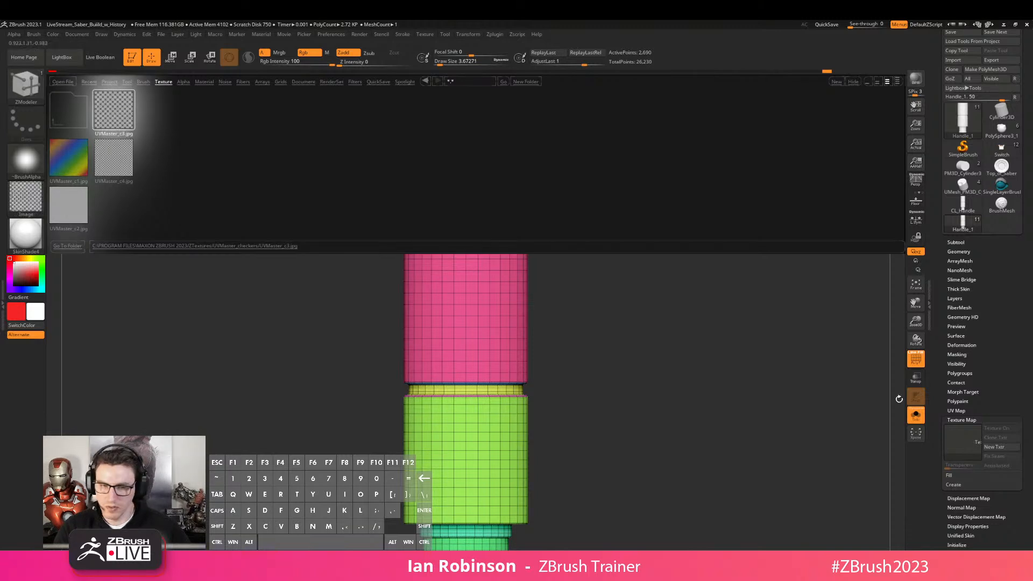
Assign the loaded checker image as the handle's texture map and bring the whole handle into view
click(963, 442)
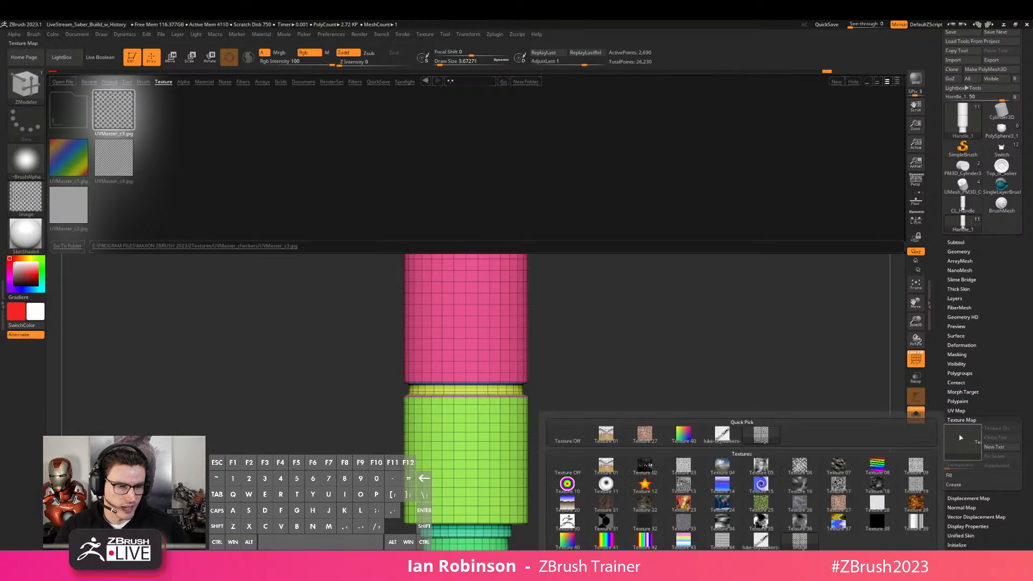
click(767, 444)
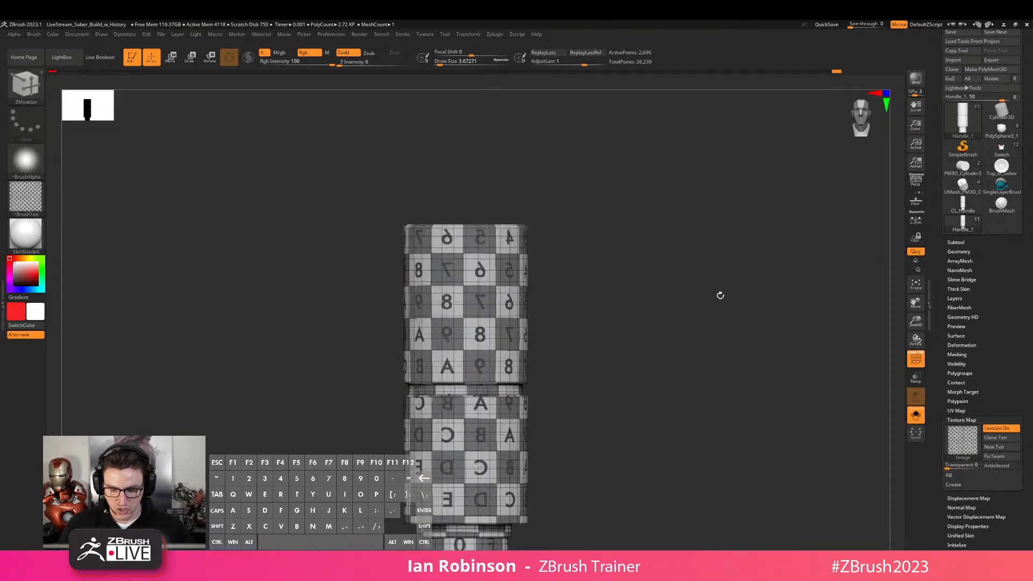
alt+drag(710, 296, 652, 265)
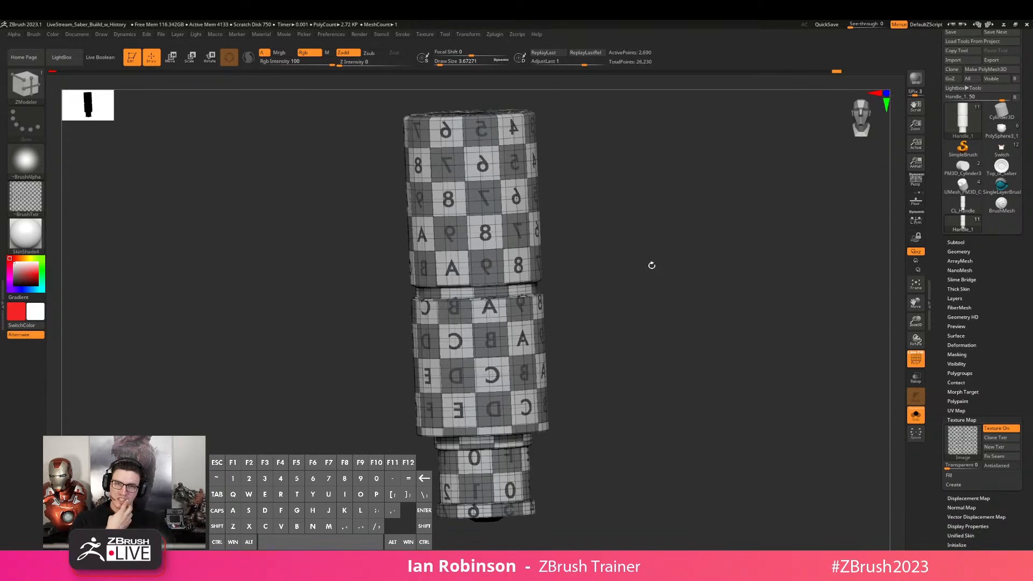
Check the checker texture on the handle, turn off Solo to show the full lightsaber, and disable the texture and polyframe
alt+drag(651, 254, 645, 312)
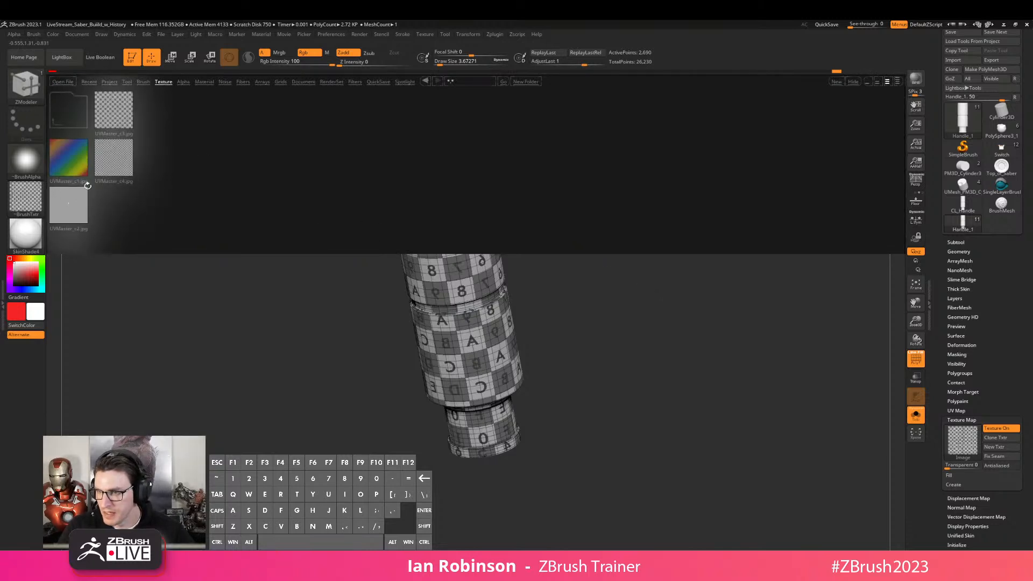
drag(592, 272, 614, 295)
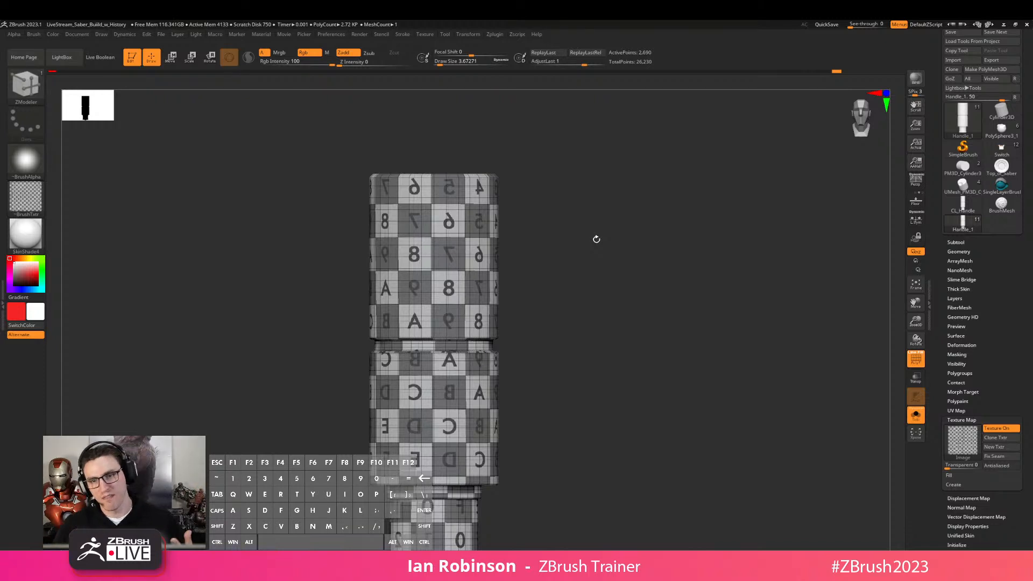
drag(597, 224, 560, 247)
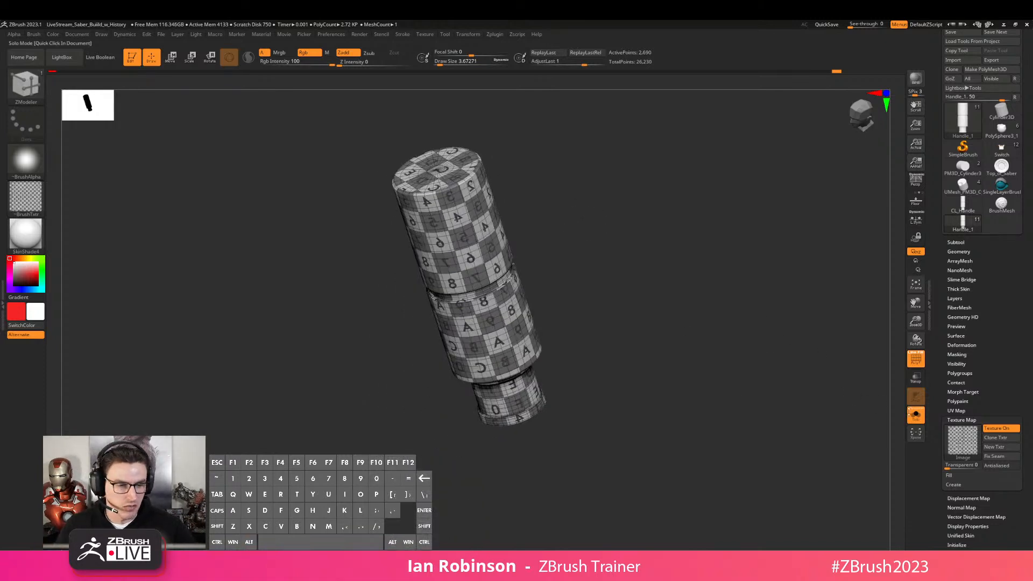
click(915, 415)
alt+drag(741, 398, 678, 342)
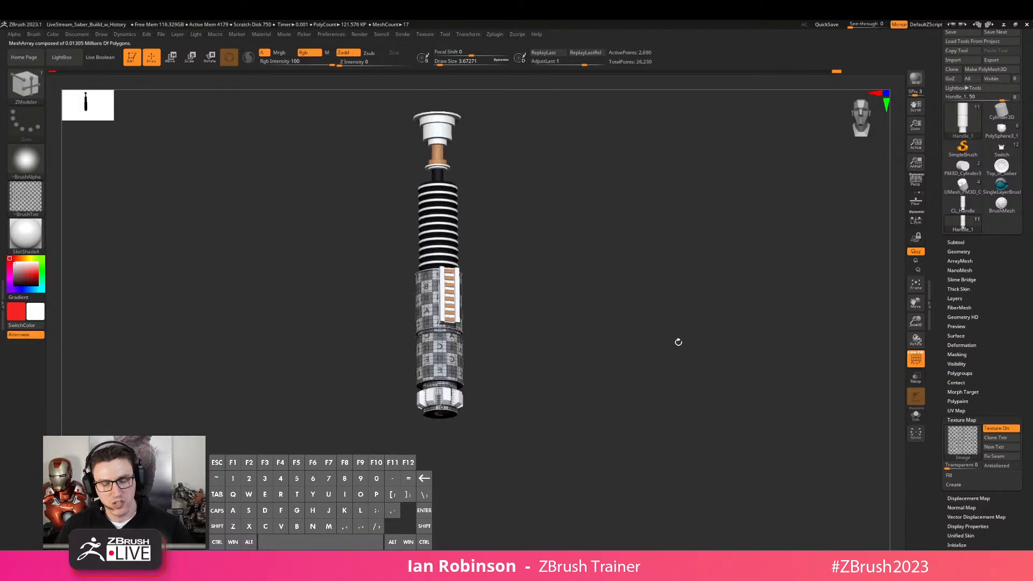
click(993, 429)
mouse_move(698, 399)
shift+mouse_down()
mouse_move(692, 434)
mouse_move(681, 407)
shift+mouse_up()
key(shift+f)
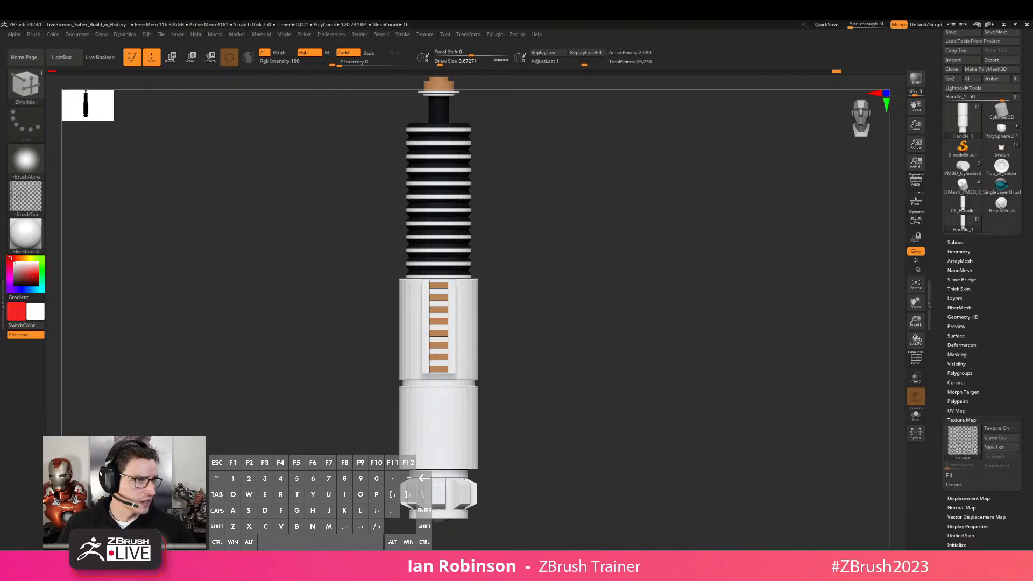
Switch to the Chrome browser, place its window over the canvas, and open the maxon.net website
drag(1032, 75, 396, 47)
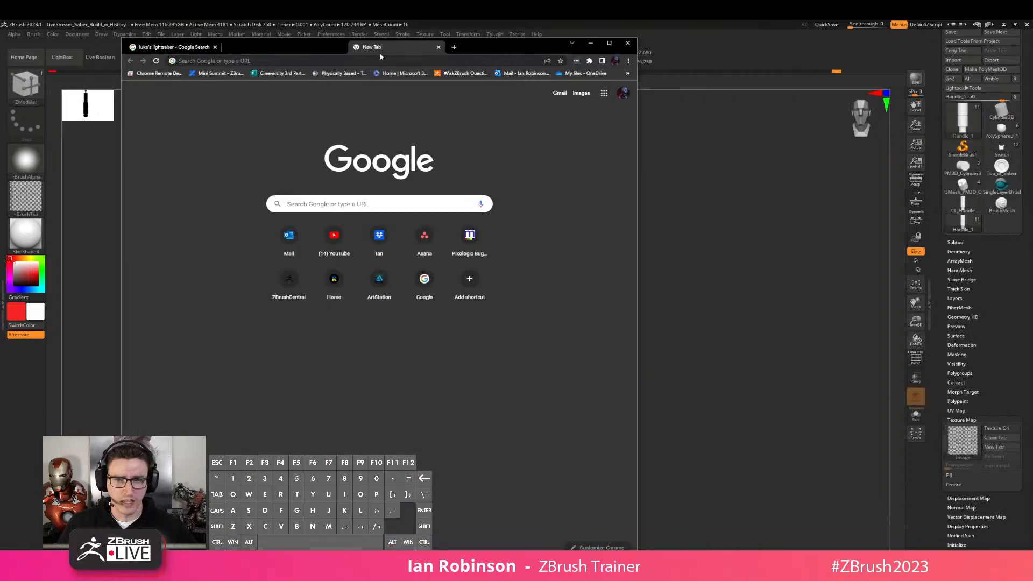
drag(514, 45, 526, 32)
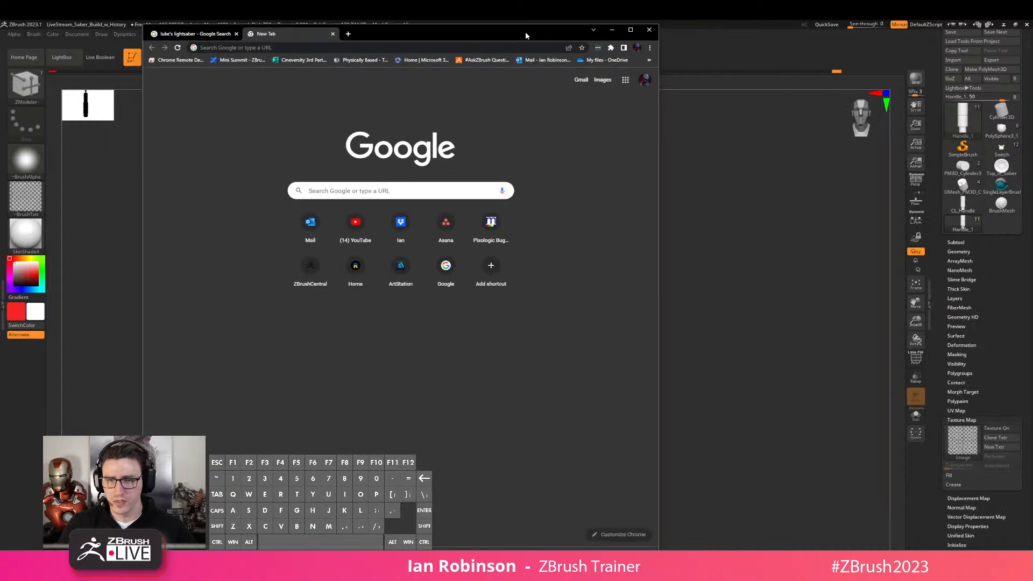
click(297, 47)
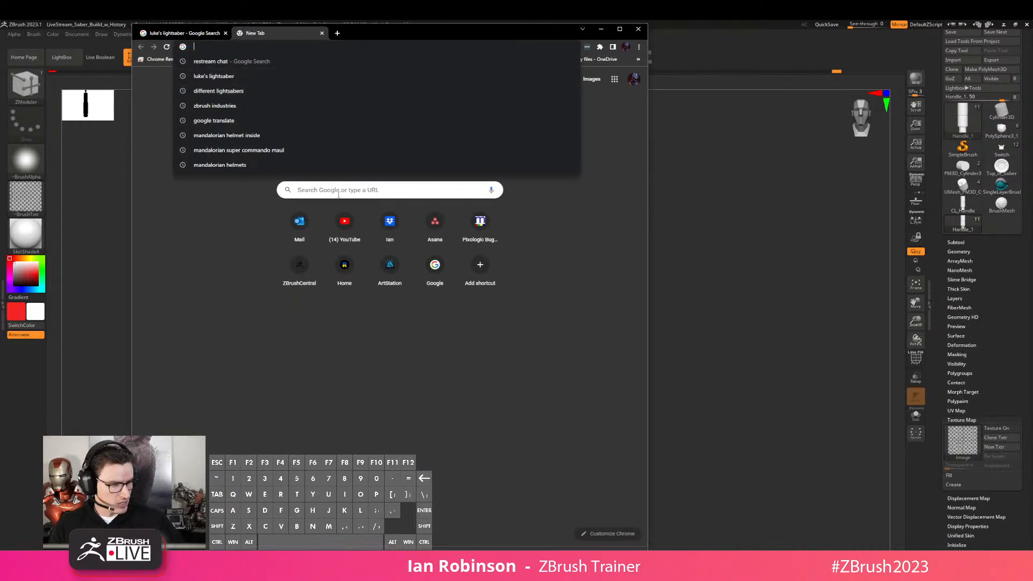
text(max)
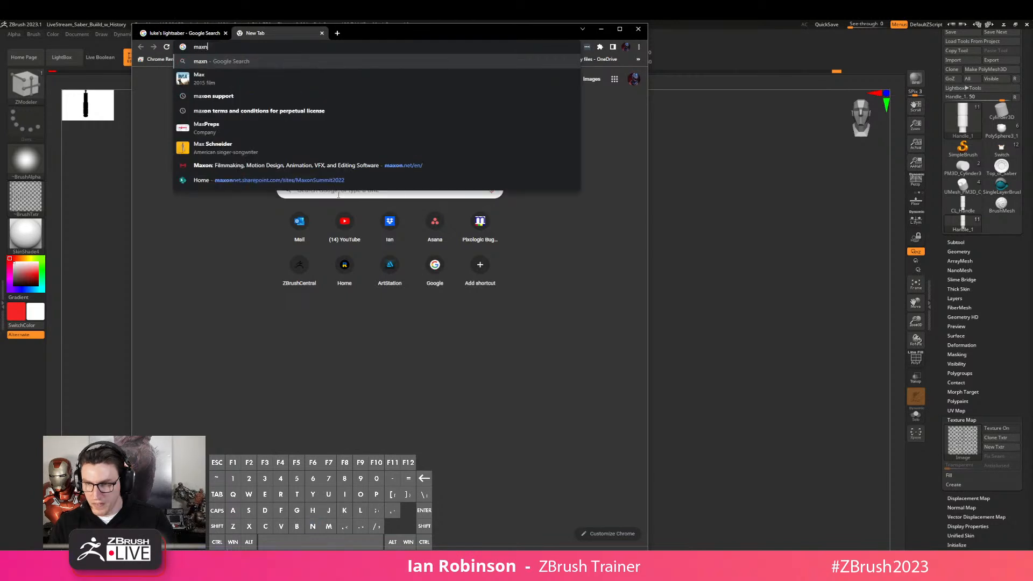
text(on.)
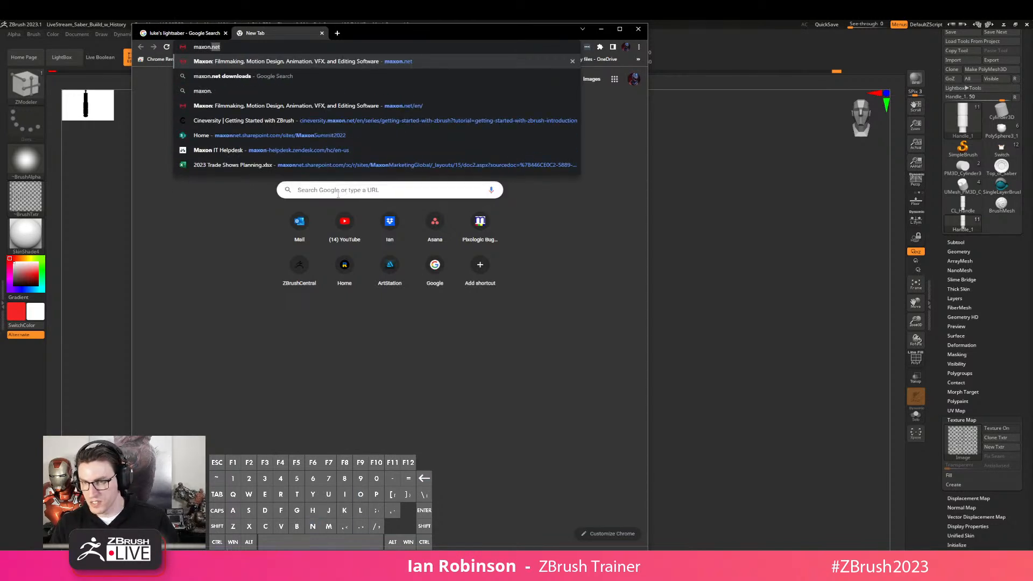
key(Return)
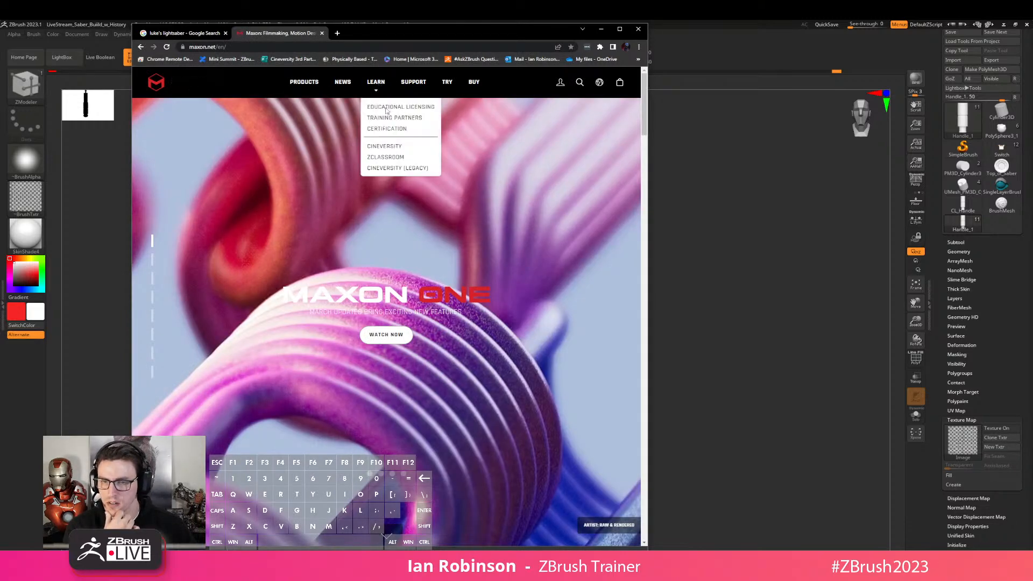
Open the Cineversity site in a maximized window, browse to the Getting Started series, and copy the page address
click(397, 148)
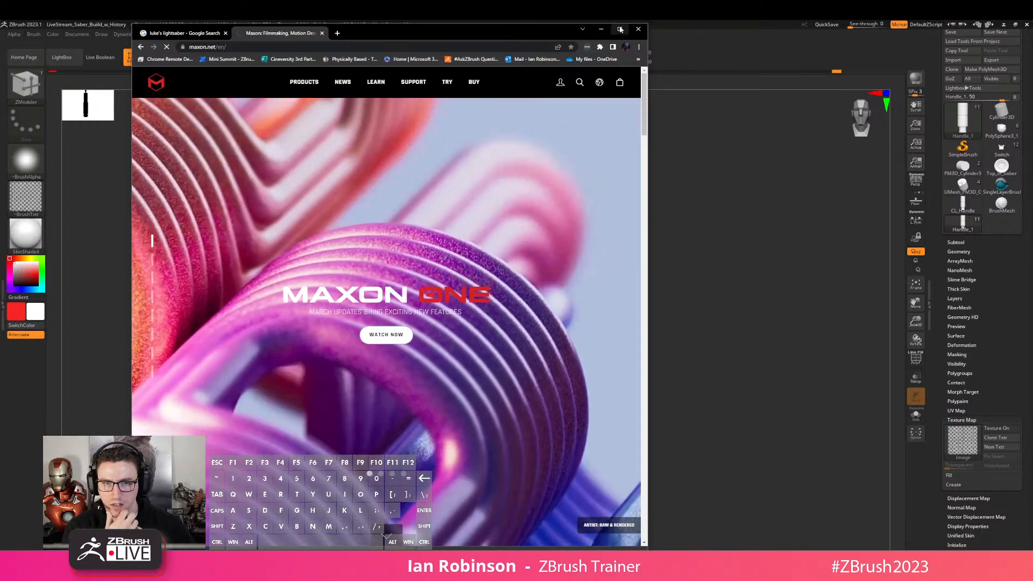
key(super+Up)
scroll(535, 181, down, 3)
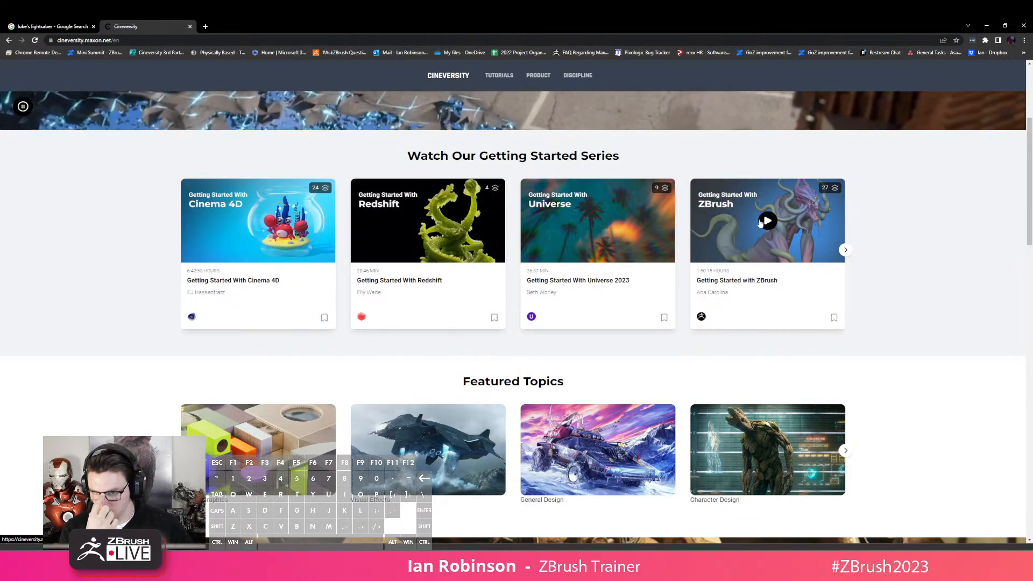
click(173, 43)
key(ctrl+c)
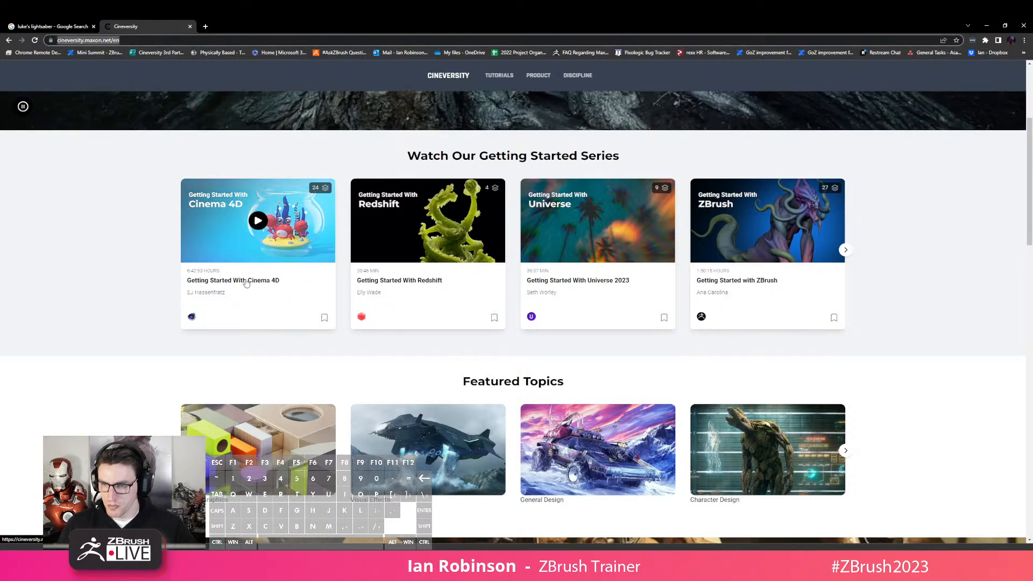
Open the Getting Started With Cinema 4D series, pause its overview video, and look through the playlist around the materials and UV lessons
click(285, 292)
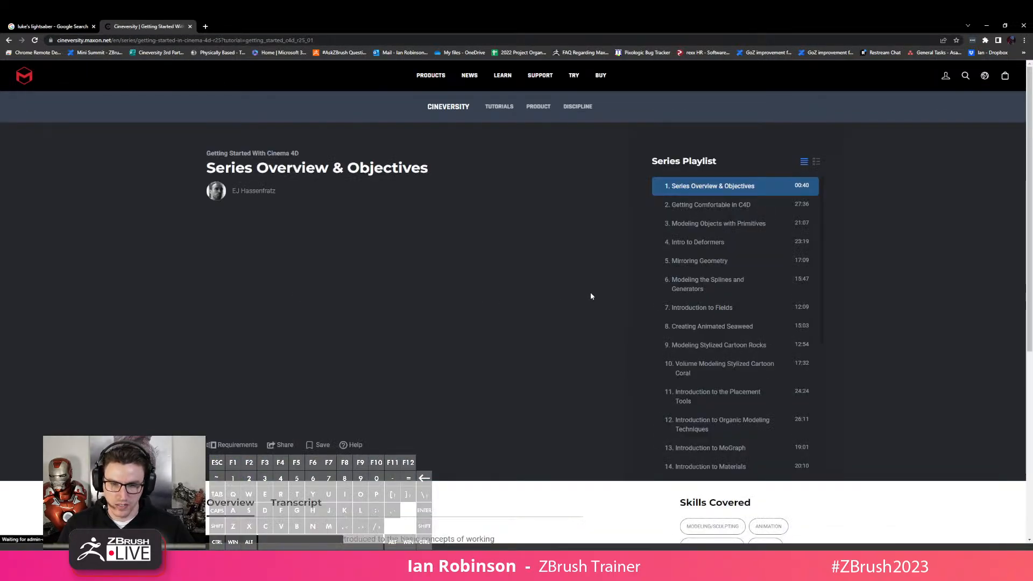
click(222, 420)
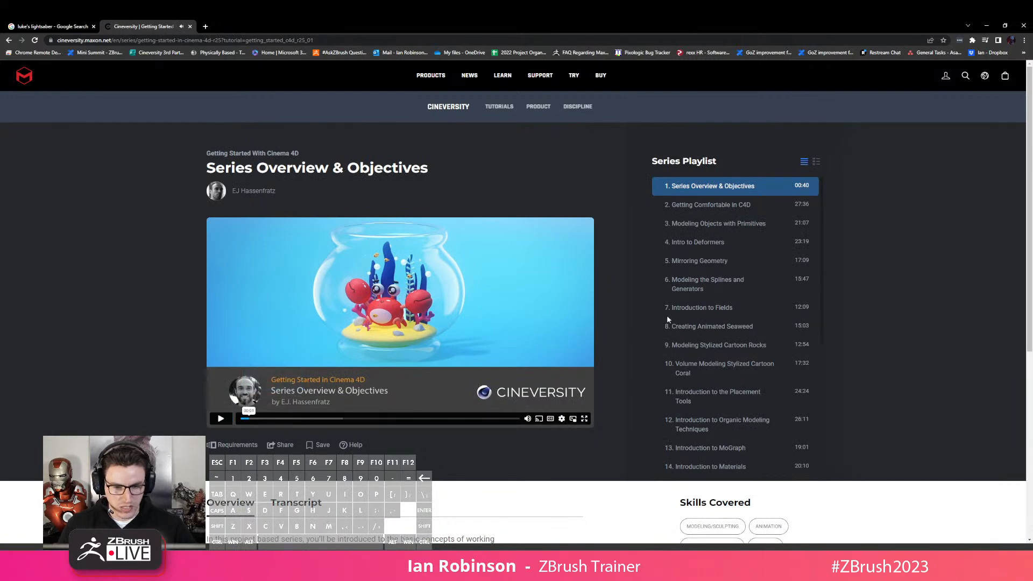
scroll(721, 318, down, 3)
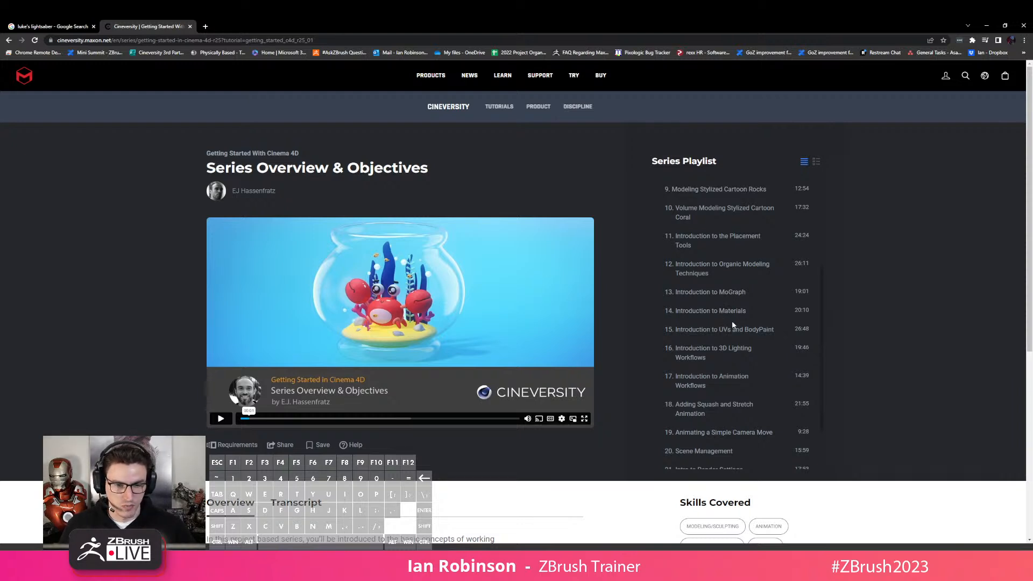
scroll(733, 326, down, 1)
scroll(733, 326, up, 1)
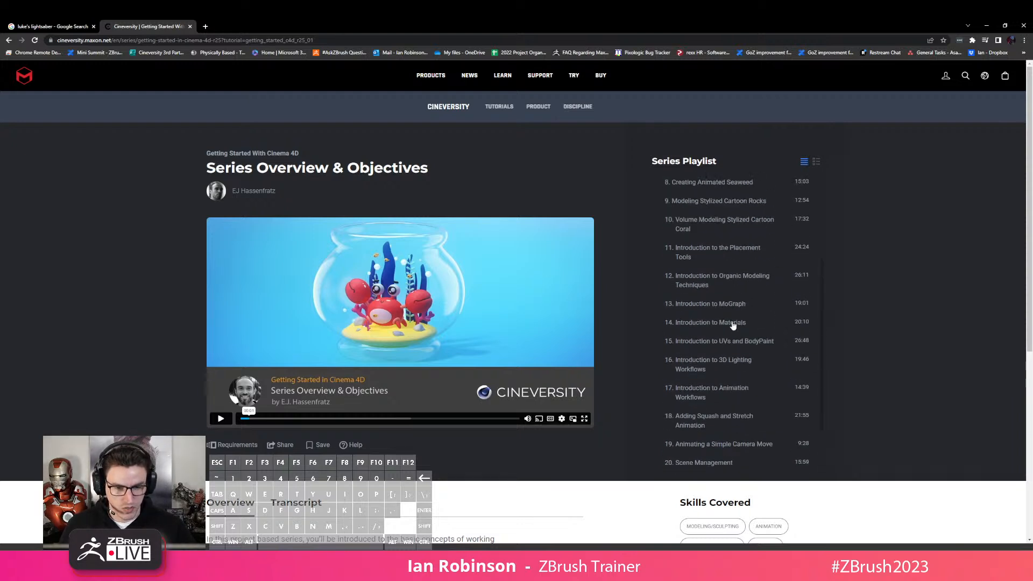
Paste and send the copied Cineversity address, and restore the browser to a smaller window
key(ctrl+v)
key(Return)
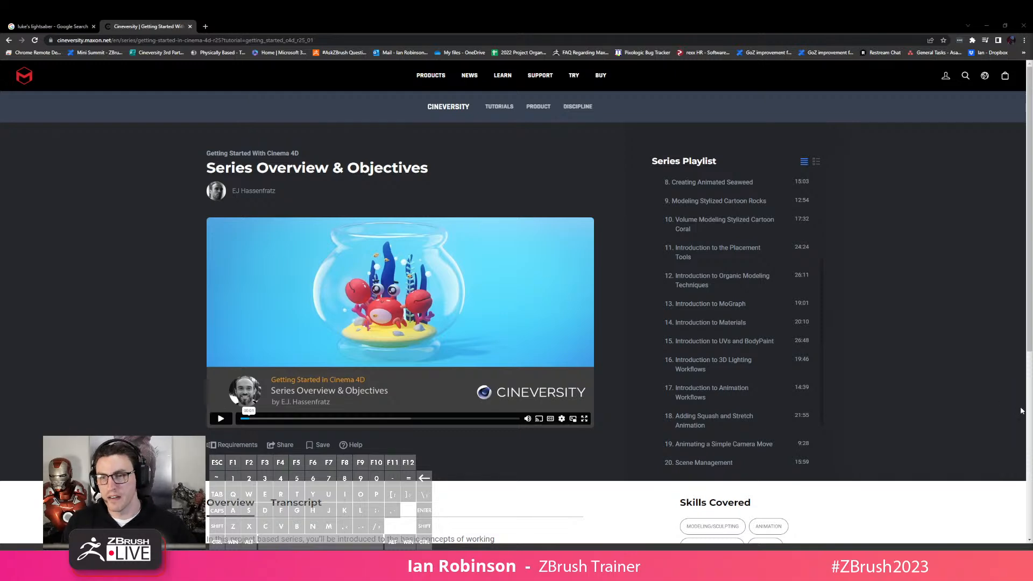
drag(735, 30, 731, 67)
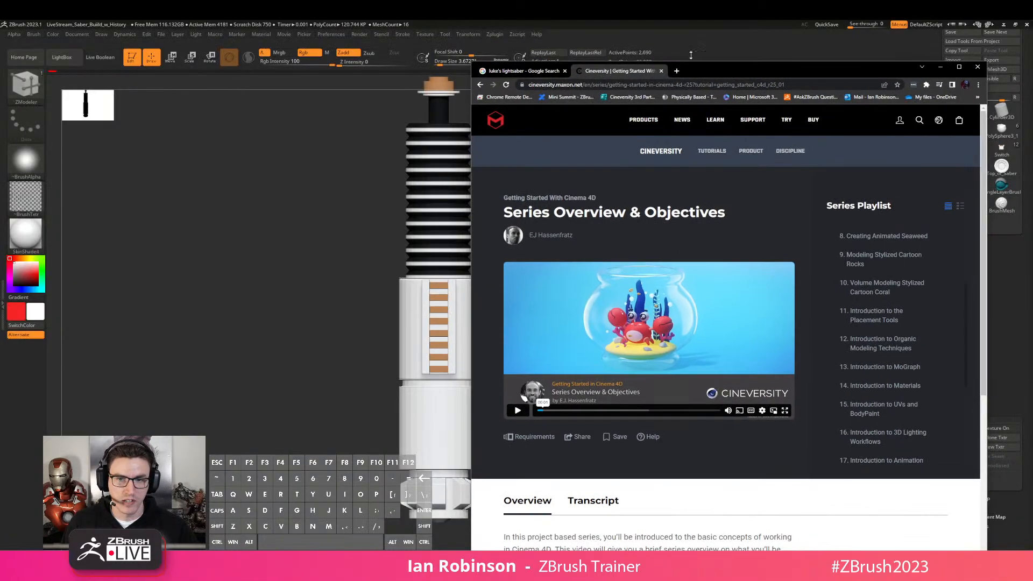
Return to ZBrush and switch the lightsaber's material to StartupMaterial
drag(652, 99, 655, 325)
key(shift+f)
key(shift+f)
click(27, 240)
click(123, 321)
alt+drag(286, 325, 567, 308)
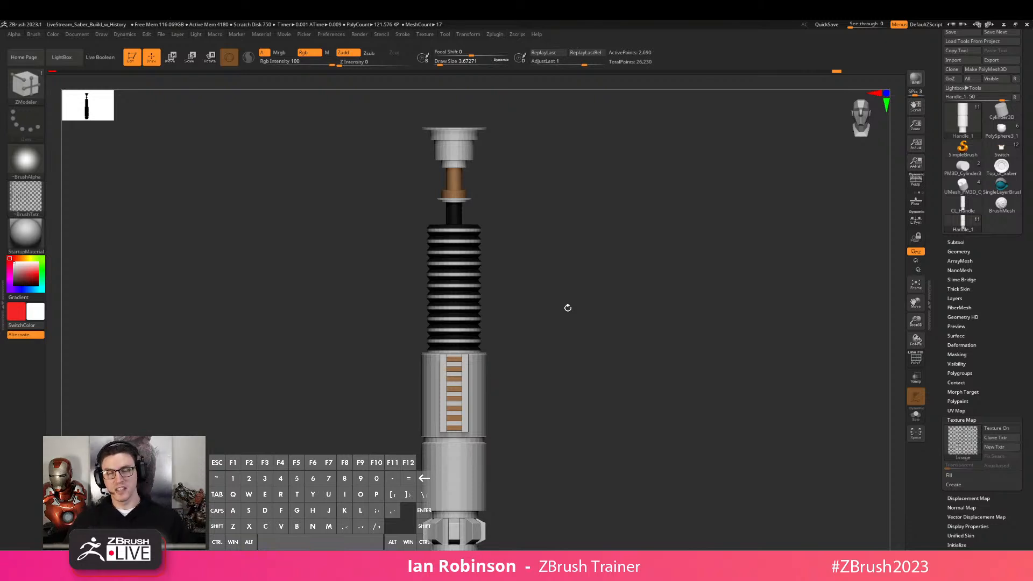
Examine the ribbed grip and the switch plate on the handle up close, and open the Subtool list
drag(526, 288, 600, 337)
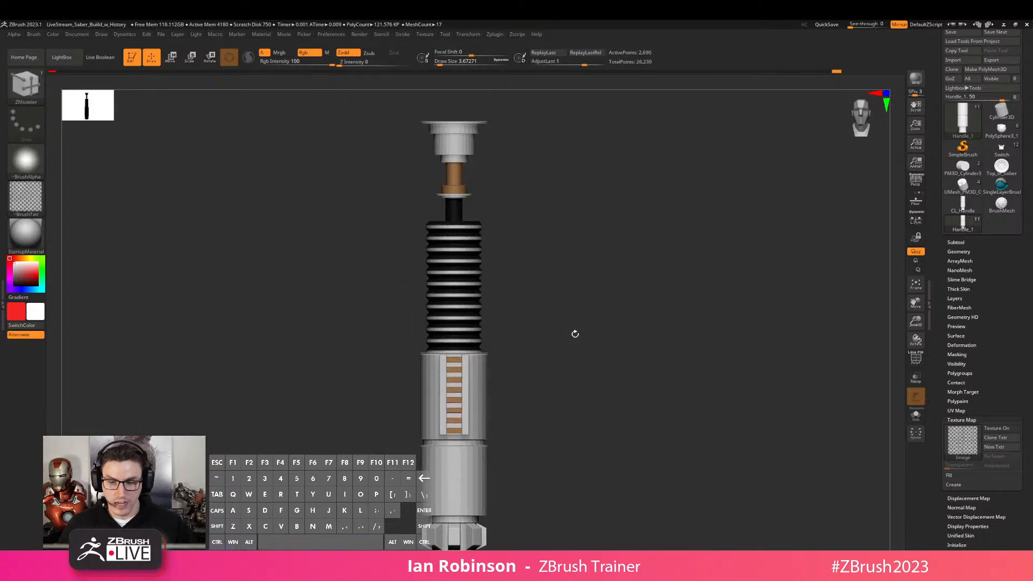
alt+drag(540, 306, 580, 384)
drag(639, 371, 653, 392)
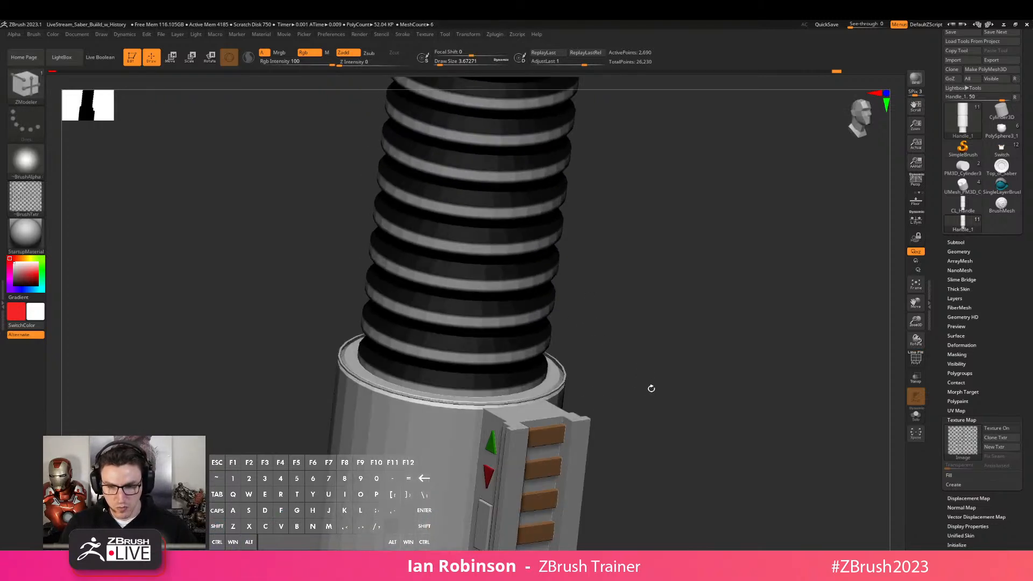
click(958, 241)
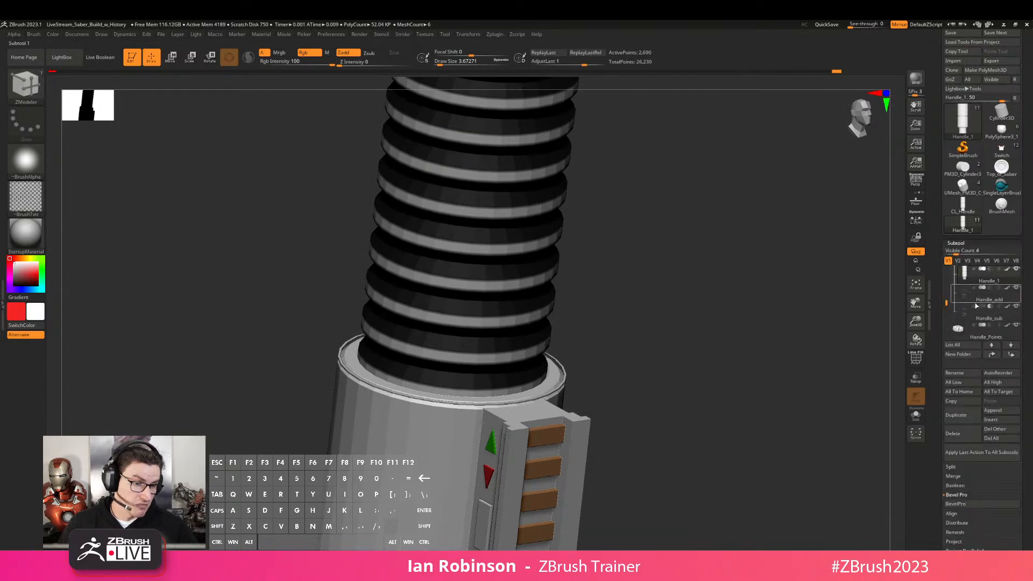
Frame the complete lightsaber in front view with polyframe off, and cycle through the open windows to switch applications
mouse_move(765, 318)
mouse_down()
mouse_move(702, 298)
mouse_move(674, 272)
mouse_up()
key(shift+f)
key(f)
mouse_move(630, 233)
mouse_down()
mouse_move(674, 292)
mouse_move(650, 296)
mouse_move(551, 357)
mouse_move(672, 327)
mouse_up()
key(shift+f)
key(alt+Tab)
key(alt+Tab)
key(alt+Tab)
key(alt+Tab)
key(alt+Tab)
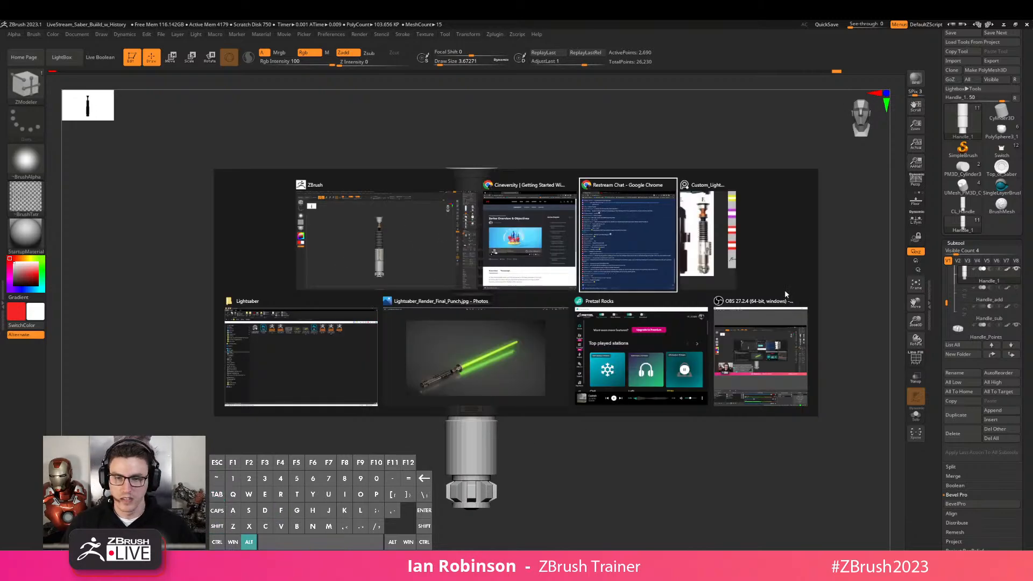